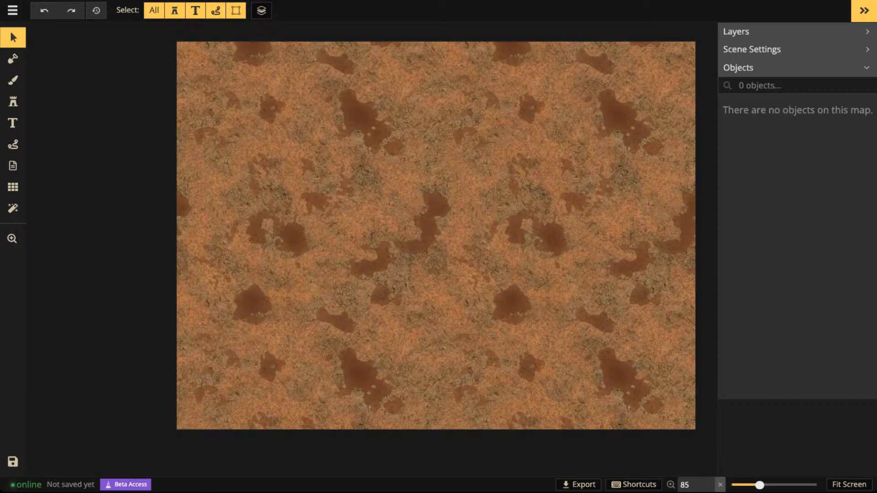
{"action": "scroll", "coordinate": [395, 183], "scroll_direction": "down", "scroll_amount": 2}
{"action": "scroll", "coordinate": [395, 183], "scroll_direction": "up", "scroll_amount": 2}
{"action": "key", "text": "space"}
{"action": "left_click_drag", "start_coordinate": [396, 182], "coordinate": [368, 188]}
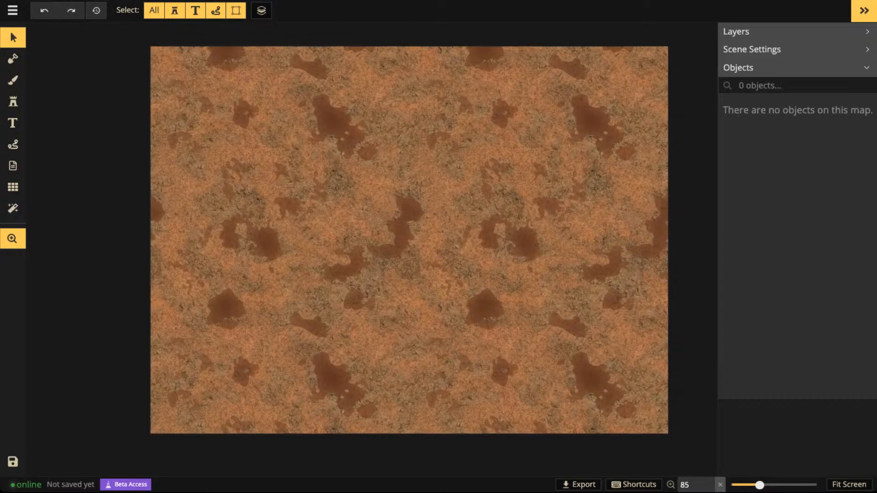
{"action": "scroll", "coordinate": [384, 192], "scroll_direction": "up", "scroll_amount": 4}
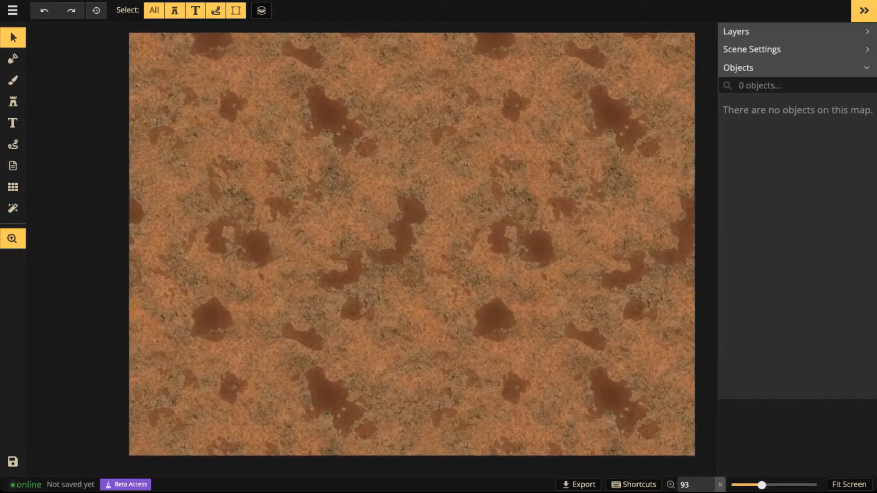
{"action": "scroll", "coordinate": [593, 246], "scroll_direction": "down", "scroll_amount": 1}
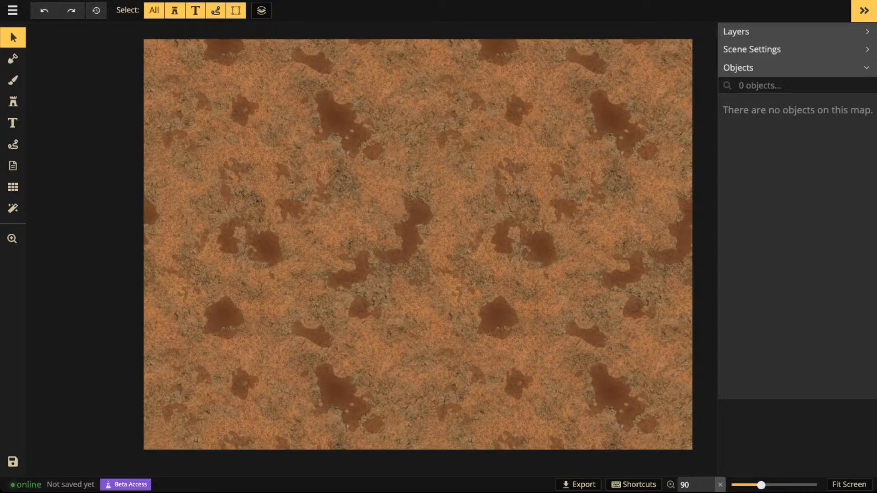
- Open the stamp catalog and filter Fantasy Battlemaps 2.0 to show only the Fey pack
{"action": "left_click", "coordinate": [14, 101]}
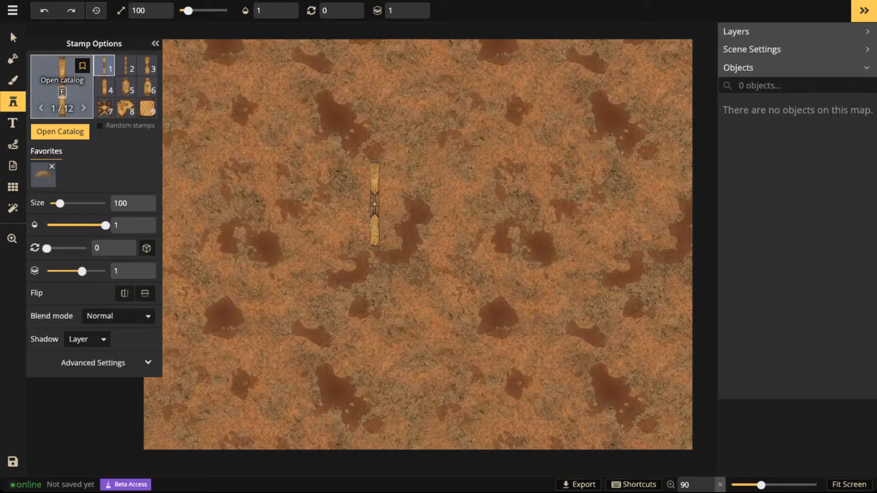
{"action": "left_click", "coordinate": [62, 86]}
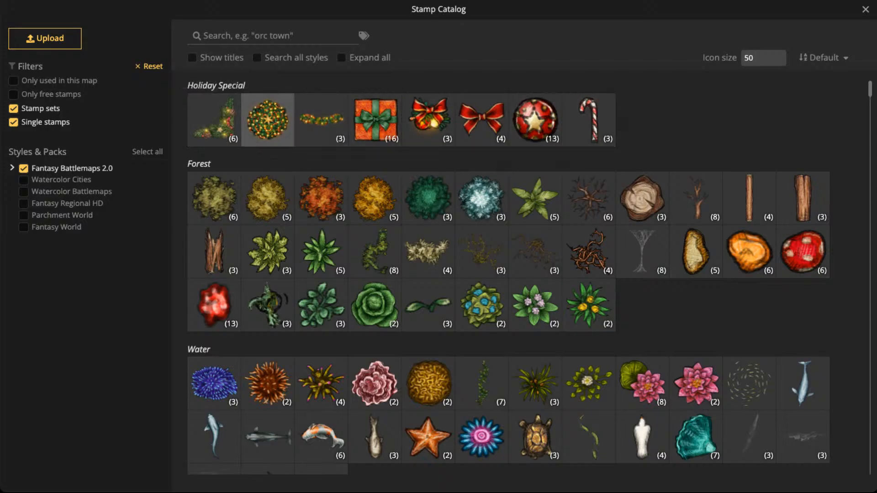
{"action": "left_click", "coordinate": [248, 35]}
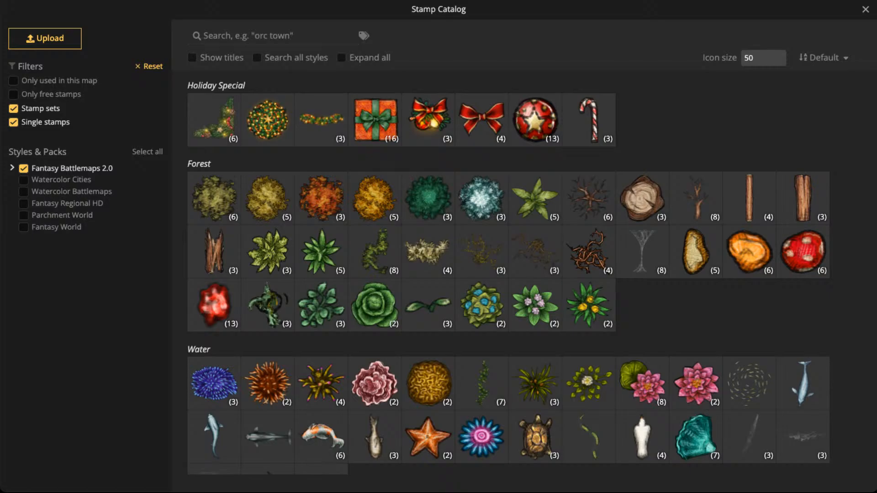
{"action": "left_click", "coordinate": [12, 168]}
{"action": "left_click", "coordinate": [24, 169]}
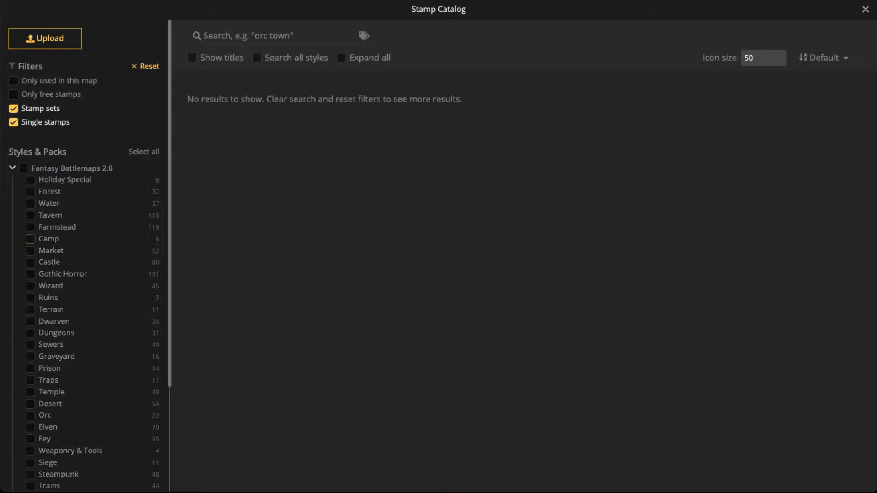
{"action": "scroll", "coordinate": [51, 259], "scroll_direction": "down", "scroll_amount": 3}
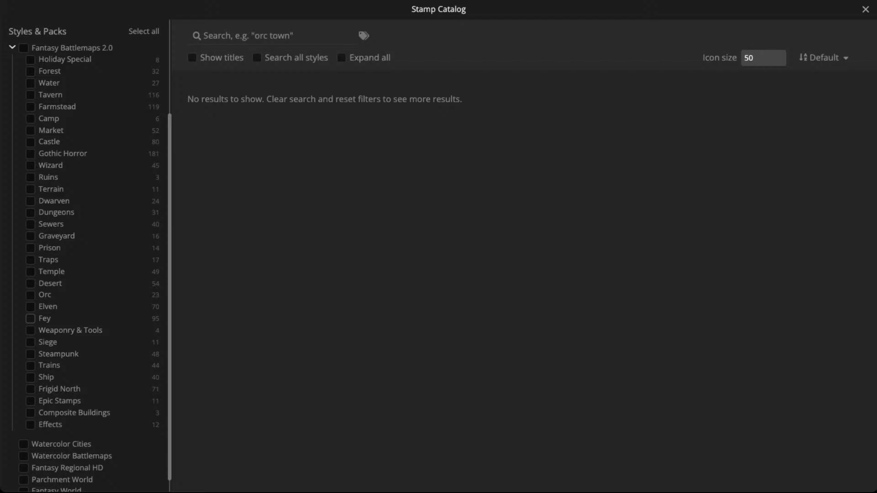
{"action": "left_click", "coordinate": [30, 318]}
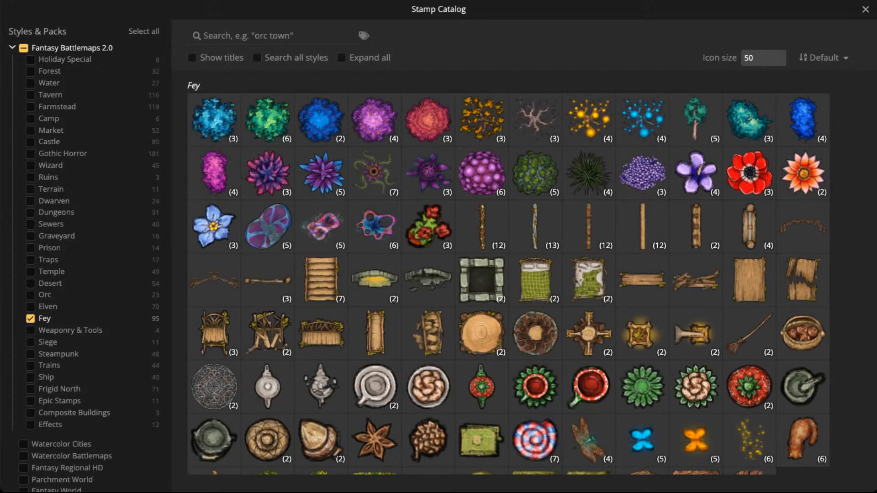
- Expand all stamp sets and look through the whole Fey collection, from plants and furniture to roofs
{"action": "left_click", "coordinate": [341, 57]}
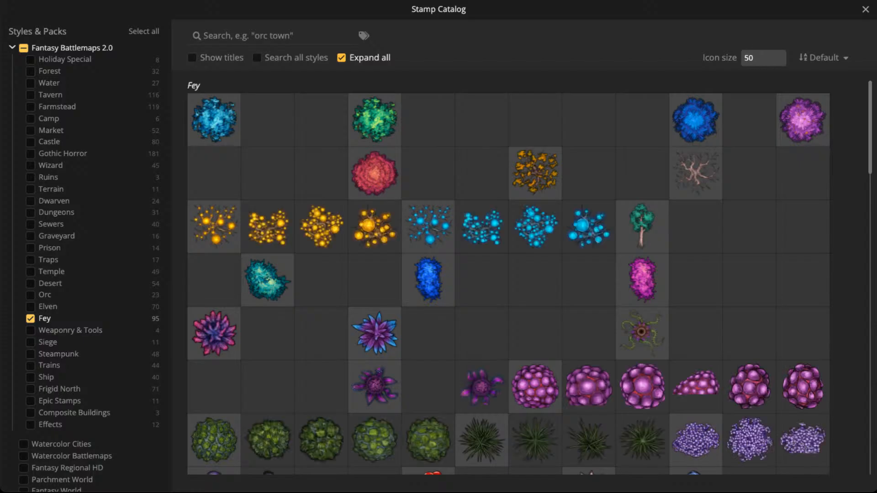
{"action": "scroll", "coordinate": [588, 225], "scroll_direction": "down", "scroll_amount": 5}
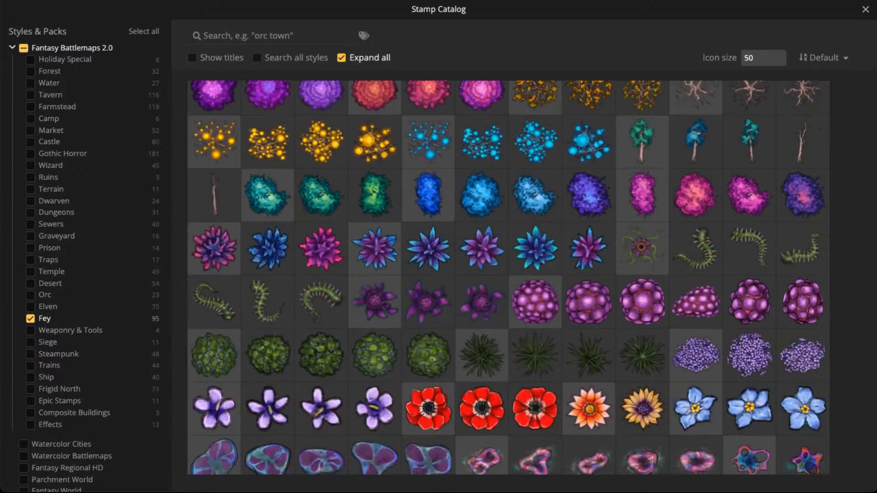
{"action": "scroll", "coordinate": [509, 278], "scroll_direction": "down", "scroll_amount": 12}
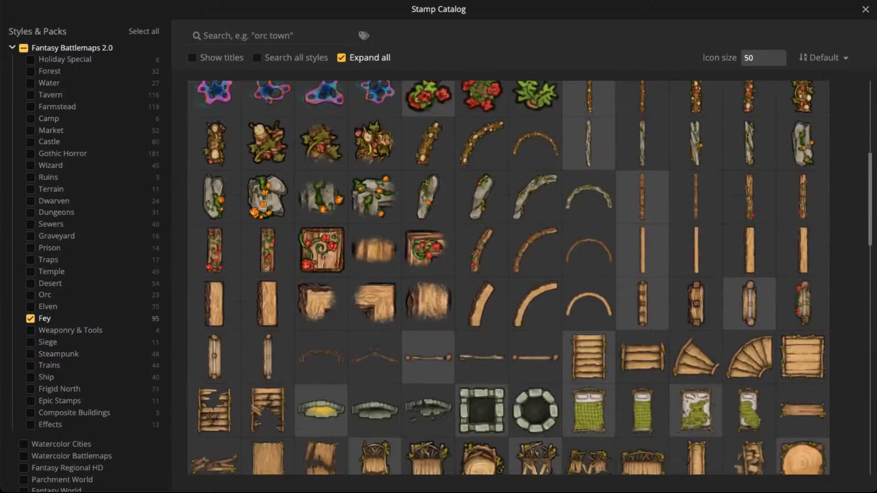
{"action": "scroll", "coordinate": [509, 277], "scroll_direction": "down", "scroll_amount": 6}
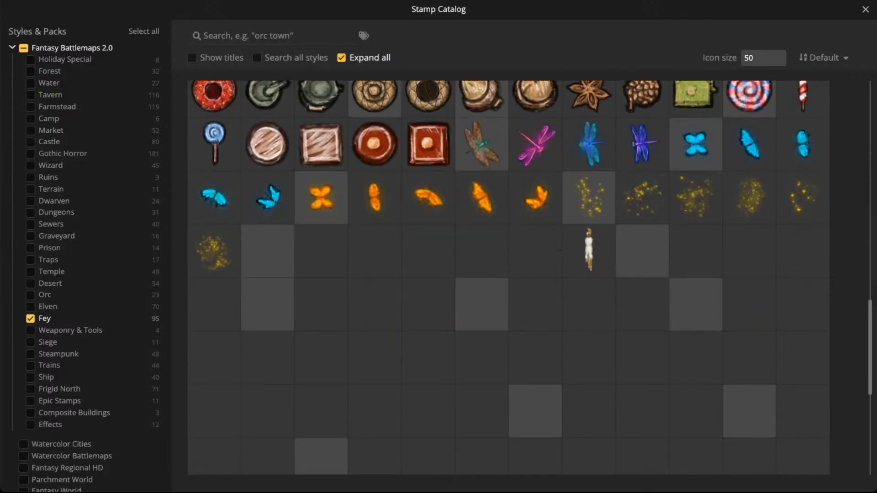
{"action": "scroll", "coordinate": [509, 277], "scroll_direction": "down", "scroll_amount": 5}
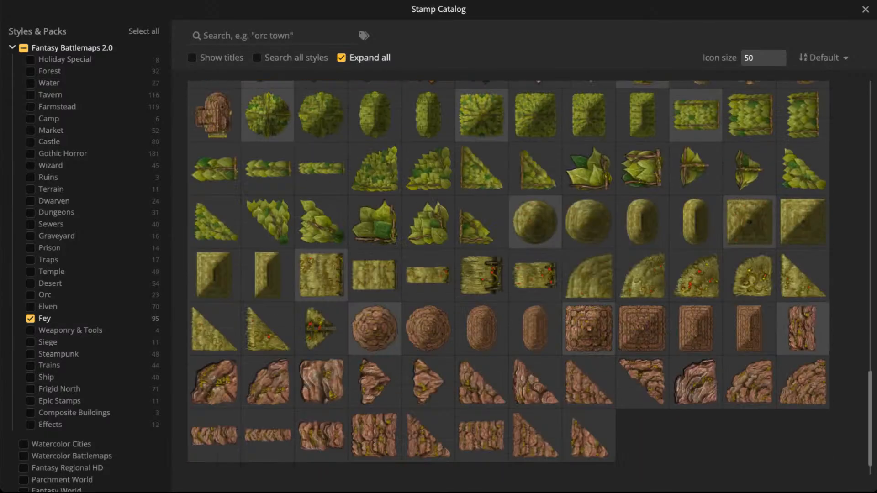
{"action": "scroll", "coordinate": [509, 278], "scroll_direction": "up", "scroll_amount": 8}
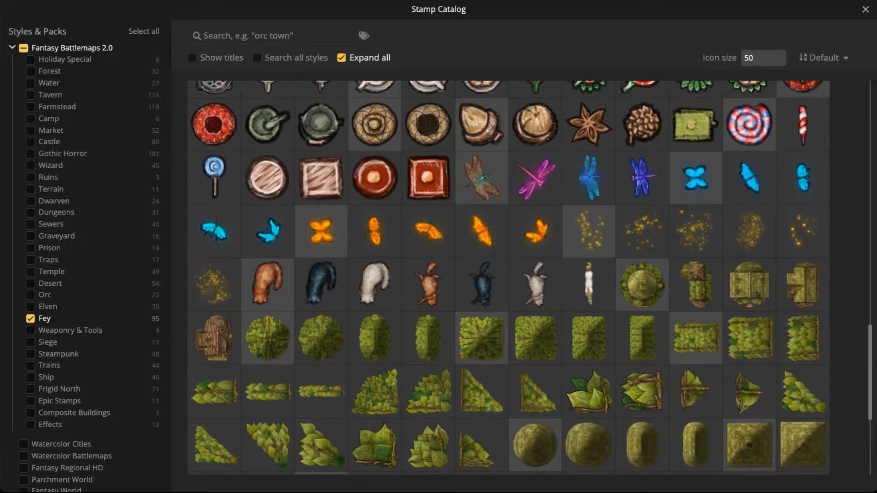
{"action": "scroll", "coordinate": [509, 278], "scroll_direction": "up", "scroll_amount": 10}
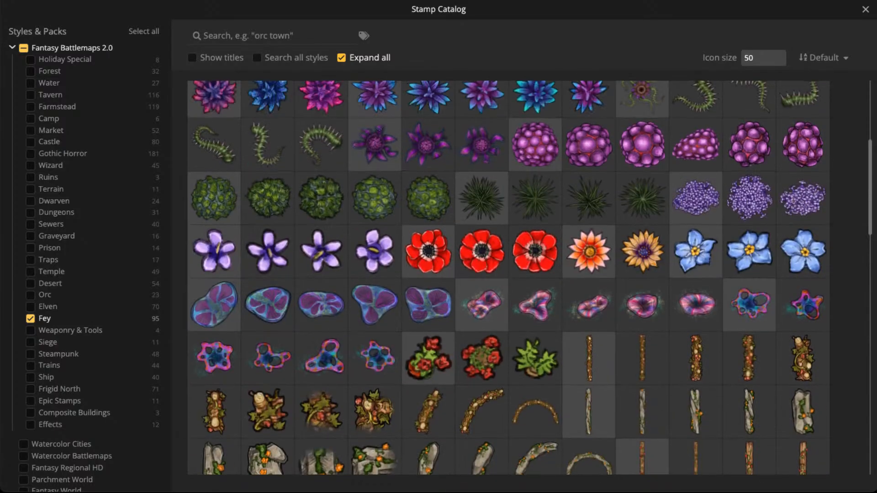
{"action": "scroll", "coordinate": [508, 277], "scroll_direction": "up", "scroll_amount": 4}
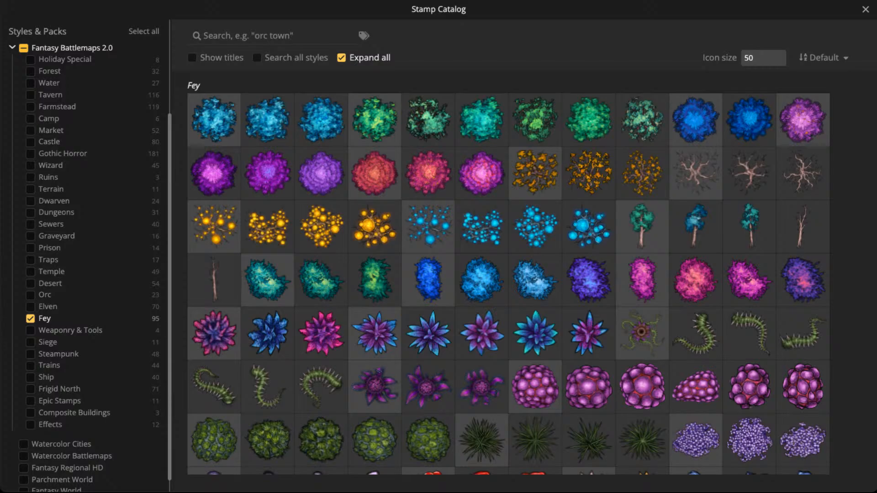
- Reselect every Fantasy Battlemaps 2.0 pack, close the stamp catalog and return to the Select tool
{"action": "left_click", "coordinate": [24, 48]}
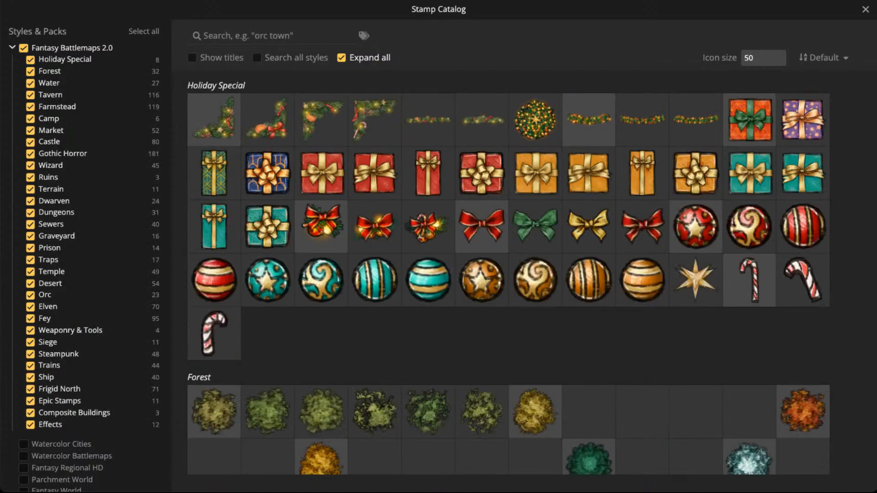
{"action": "left_click", "coordinate": [866, 9]}
{"action": "scroll", "coordinate": [438, 153], "scroll_direction": "down", "scroll_amount": 3}
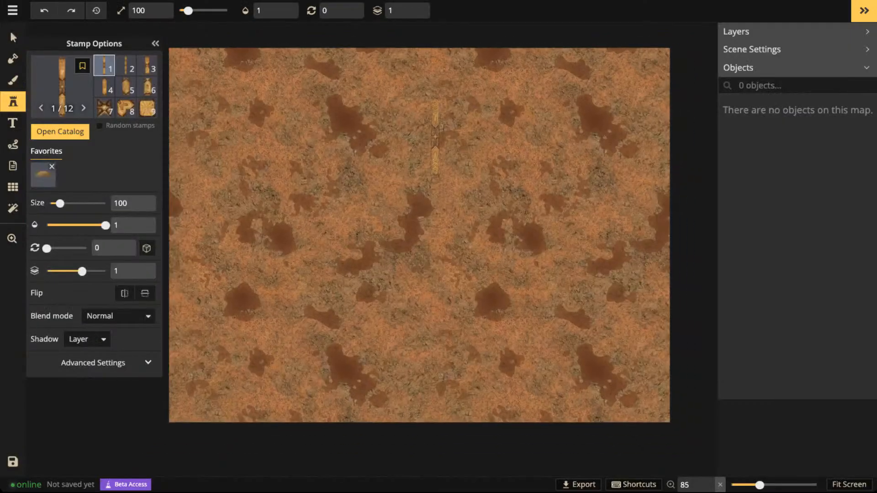
{"action": "left_click", "coordinate": [13, 37]}
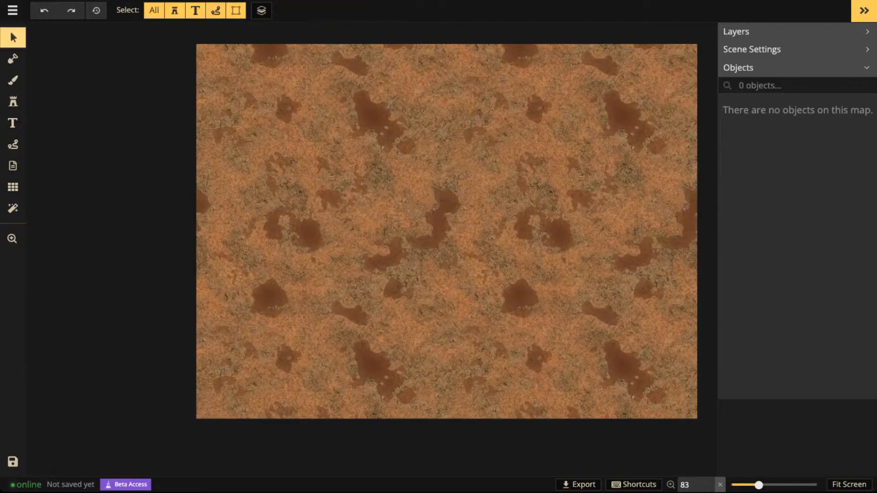
{"action": "scroll", "coordinate": [501, 174], "scroll_direction": "up", "scroll_amount": 1}
{"action": "scroll", "coordinate": [501, 174], "scroll_direction": "down", "scroll_amount": 1}
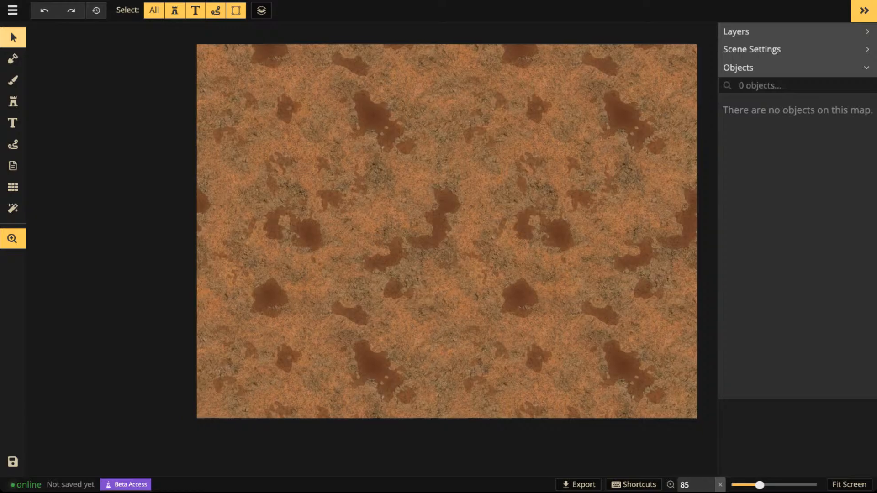
{"action": "scroll", "coordinate": [501, 173], "scroll_direction": "up", "scroll_amount": 2}
{"action": "scroll", "coordinate": [423, 250], "scroll_direction": "up", "scroll_amount": 3}
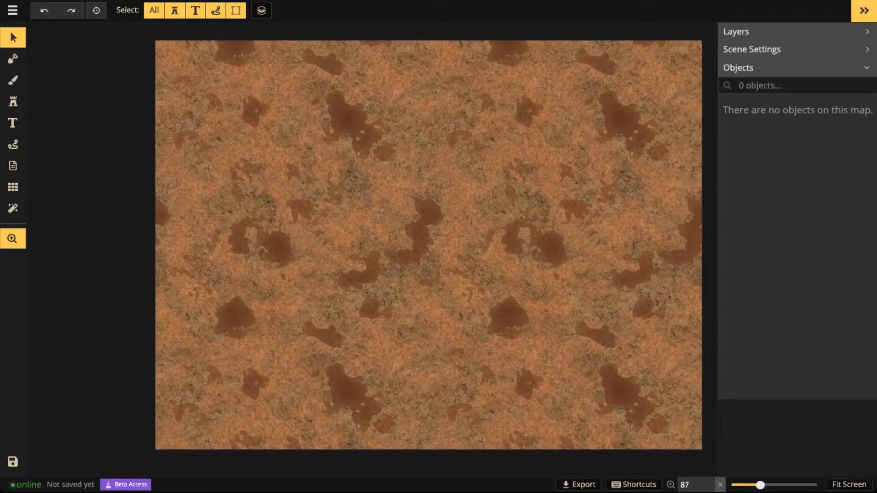
{"action": "scroll", "coordinate": [464, 214], "scroll_direction": "up", "scroll_amount": 2}
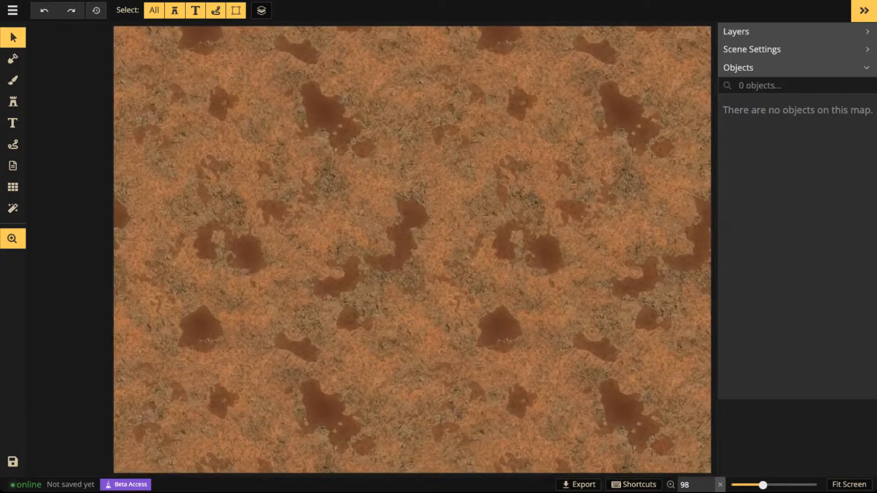
{"action": "scroll", "coordinate": [466, 192], "scroll_direction": "down", "scroll_amount": 1}
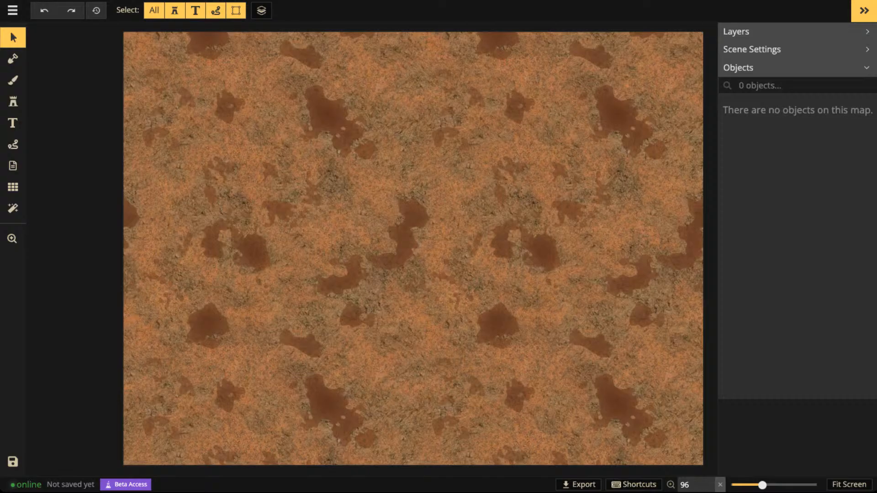
{"action": "scroll", "coordinate": [421, 147], "scroll_direction": "down", "scroll_amount": 1}
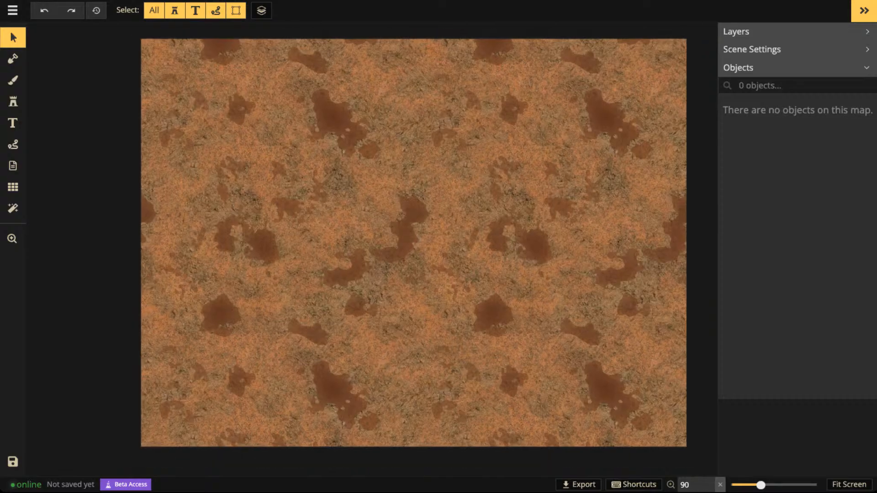
{"action": "scroll", "coordinate": [430, 167], "scroll_direction": "down", "scroll_amount": 2}
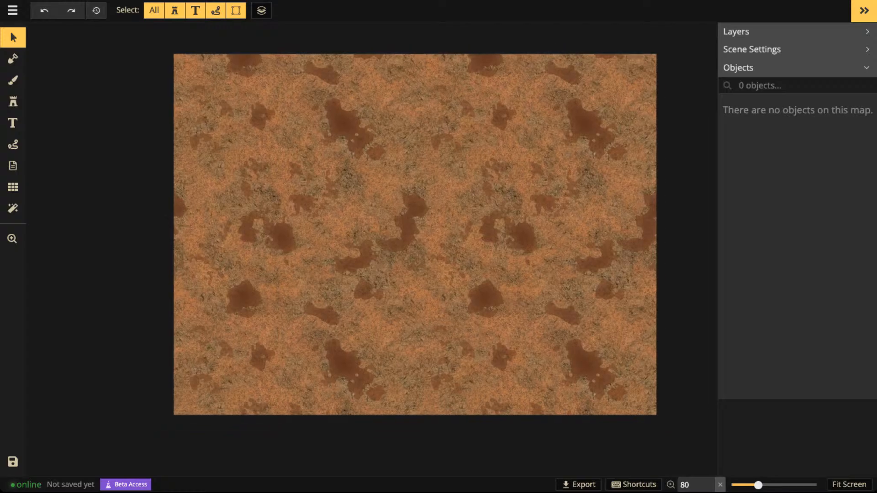
{"action": "key", "text": "space"}
{"action": "left_click_drag", "start_coordinate": [431, 167], "coordinate": [354, 169]}
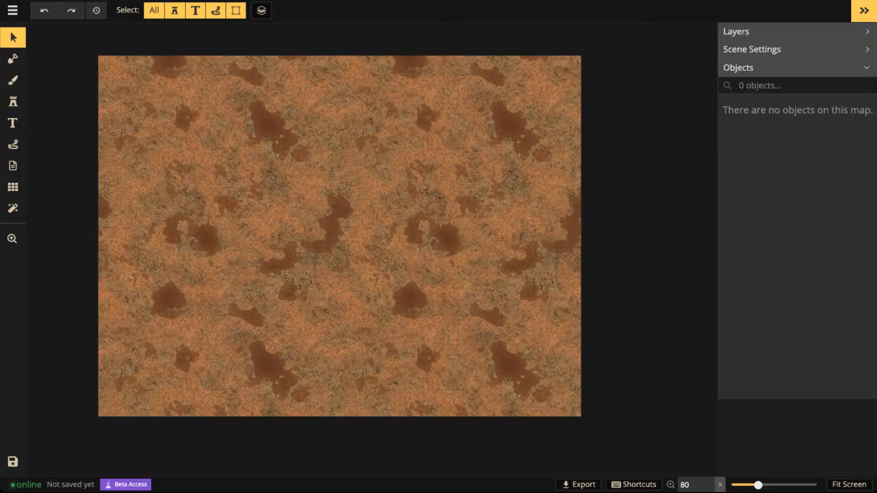
- Activate the Mask tool in Subtract mode and brush once over the bare terrain at size 30
{"action": "left_click", "coordinate": [13, 58]}
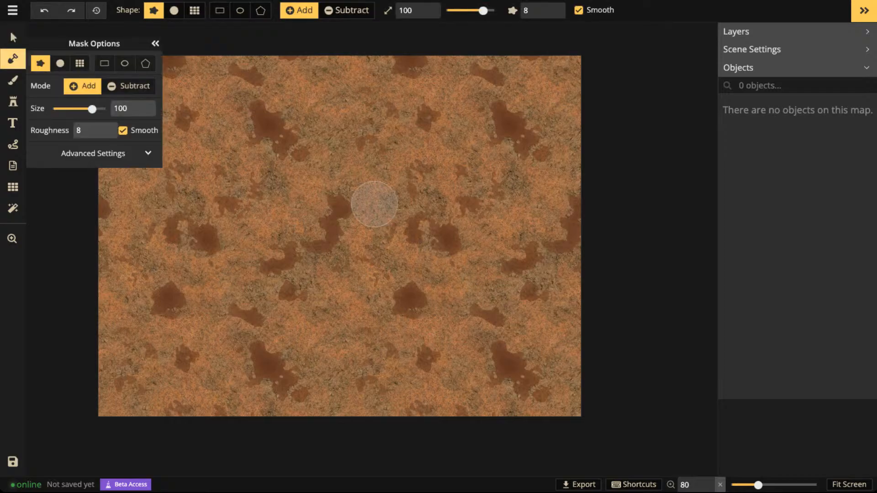
{"action": "left_click", "coordinate": [348, 10]}
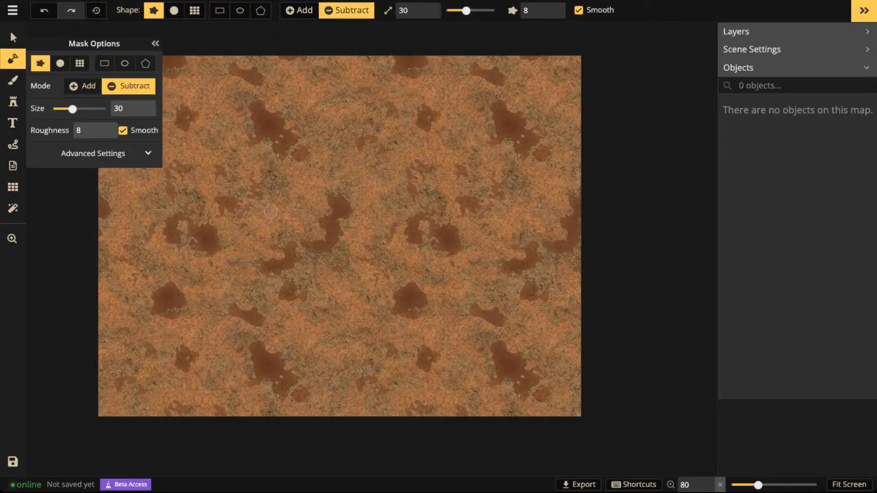
{"action": "left_click", "coordinate": [187, 225]}
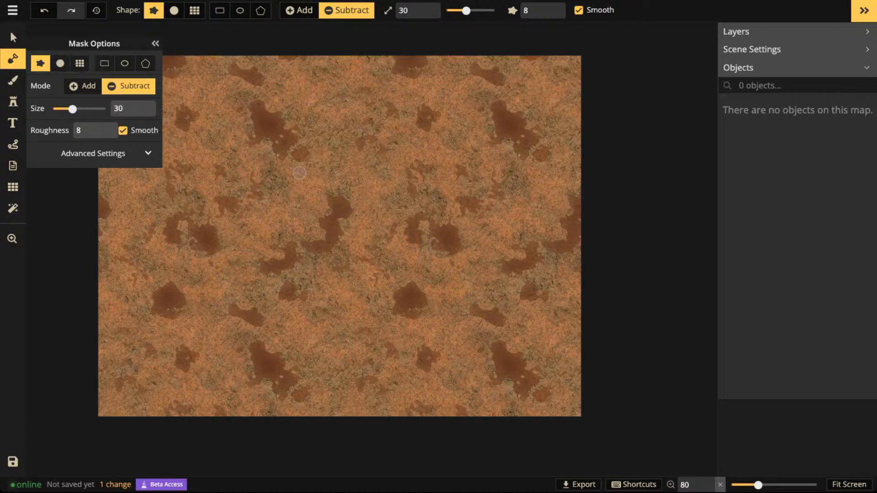
- Switch the mask brush back and forth between Add and Subtract modes
{"action": "key", "text": "a"}
{"action": "key", "text": "s"}
{"action": "key", "text": "a"}
{"action": "key", "text": "s"}
{"action": "key", "text": "a"}
{"action": "key", "text": "s"}
{"action": "key", "text": "a"}
{"action": "key", "text": "s"}
{"action": "key", "text": "a"}
{"action": "key", "text": "s"}
{"action": "key", "text": "a"}
{"action": "key", "text": "s"}
{"action": "key", "text": "a"}
{"action": "key", "text": "s"}
- Paint an oval grass area with the size 100 Add mask, and subtract a strip along its upper edge at size 30
{"action": "key", "text": "a"}
{"action": "mouse_move", "coordinate": [324, 190]}
{"action": "left_mouse_down"}
{"action": "mouse_move", "coordinate": [344, 259]}
{"action": "mouse_move", "coordinate": [232, 200]}
{"action": "mouse_move", "coordinate": [261, 209]}
{"action": "mouse_move", "coordinate": [172, 268]}
{"action": "left_mouse_up"}
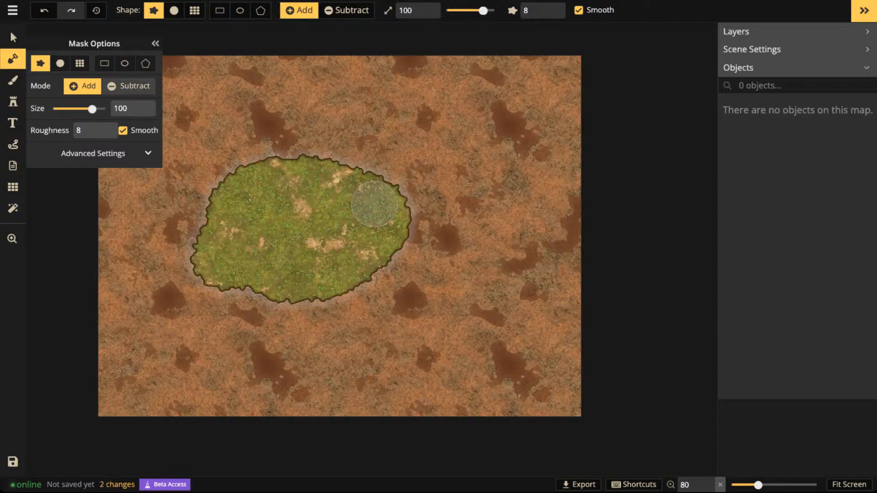
{"action": "key", "text": "s"}
{"action": "left_click_drag", "start_coordinate": [244, 168], "coordinate": [410, 170]}
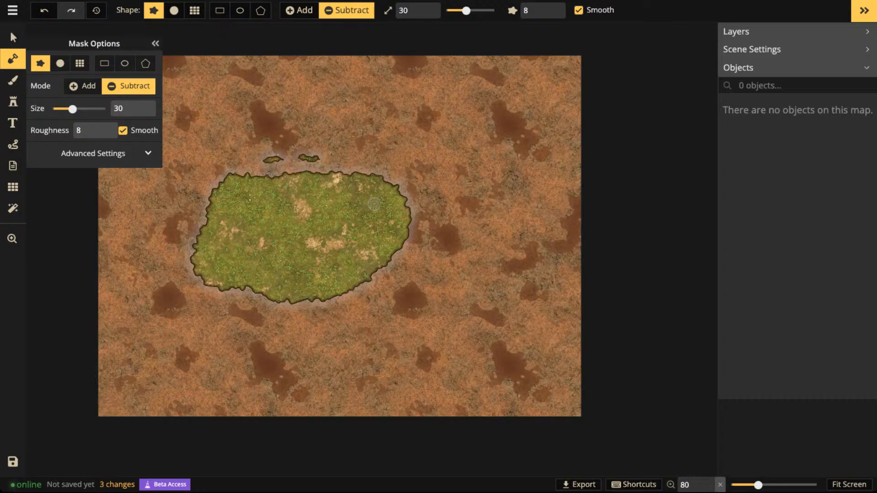
- Set the Subtract mask brush size to 106 and erase all the remaining grass, keeping Subtract mode active
{"action": "left_click_drag", "start_coordinate": [73, 109], "coordinate": [93, 109]}
{"action": "mouse_move", "coordinate": [252, 178]}
{"action": "left_mouse_down"}
{"action": "mouse_move", "coordinate": [363, 167]}
{"action": "mouse_move", "coordinate": [422, 186]}
{"action": "mouse_move", "coordinate": [208, 191]}
{"action": "mouse_move", "coordinate": [186, 216]}
{"action": "mouse_move", "coordinate": [341, 207]}
{"action": "mouse_move", "coordinate": [449, 240]}
{"action": "mouse_move", "coordinate": [267, 241]}
{"action": "mouse_move", "coordinate": [164, 260]}
{"action": "mouse_move", "coordinate": [413, 261]}
{"action": "mouse_move", "coordinate": [343, 284]}
{"action": "mouse_move", "coordinate": [224, 284]}
{"action": "mouse_move", "coordinate": [212, 245]}
{"action": "left_mouse_up"}
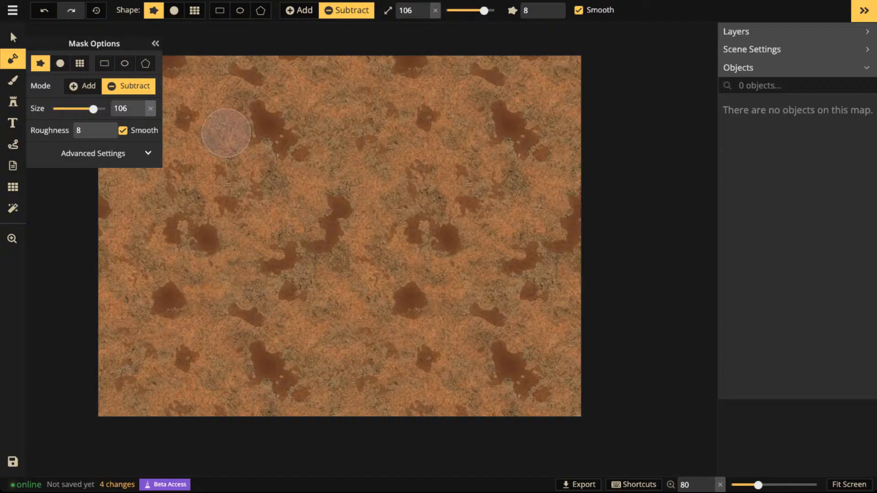
{"action": "left_click", "coordinate": [83, 86]}
{"action": "left_click", "coordinate": [129, 86]}
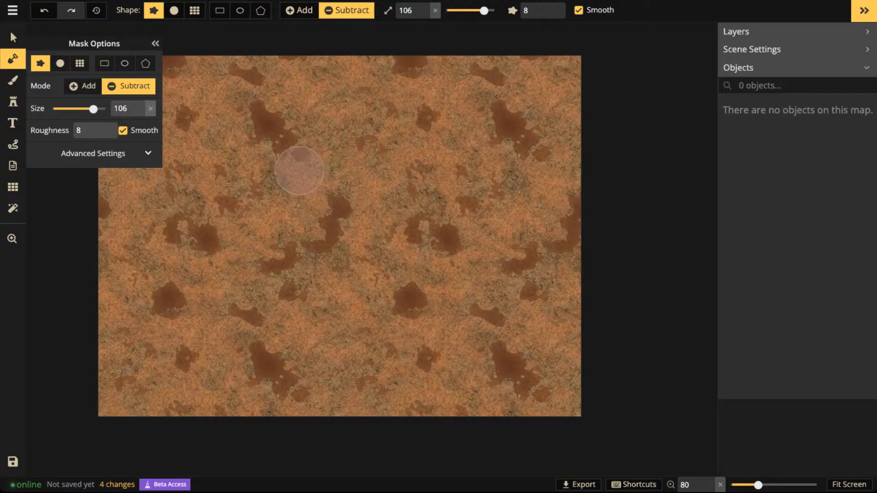
{"action": "scroll", "coordinate": [288, 169], "scroll_direction": "down", "scroll_amount": 1}
{"action": "left_click_drag", "start_coordinate": [204, 162], "coordinate": [326, 181]}
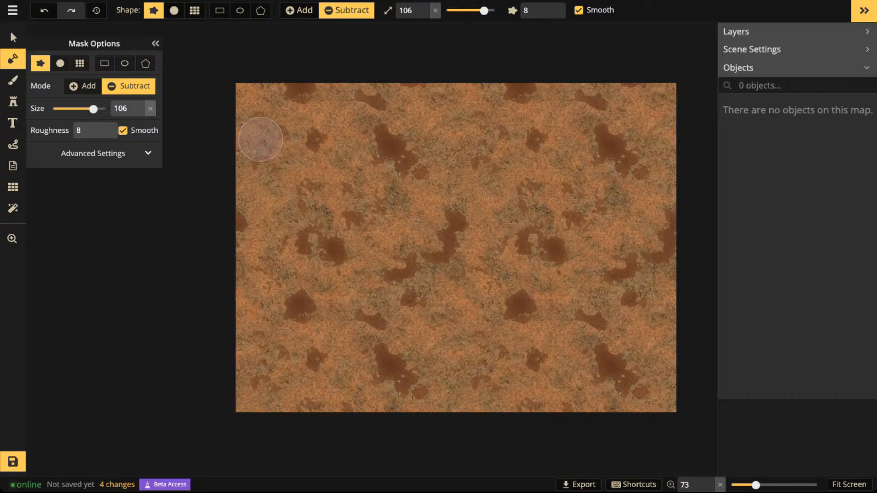
- Toggle the mask brush repeatedly between Add and Subtract, leaving it in Add mode at size 100
{"action": "key", "text": "x"}
{"action": "key", "text": "x"}
{"action": "key", "text": "x"}
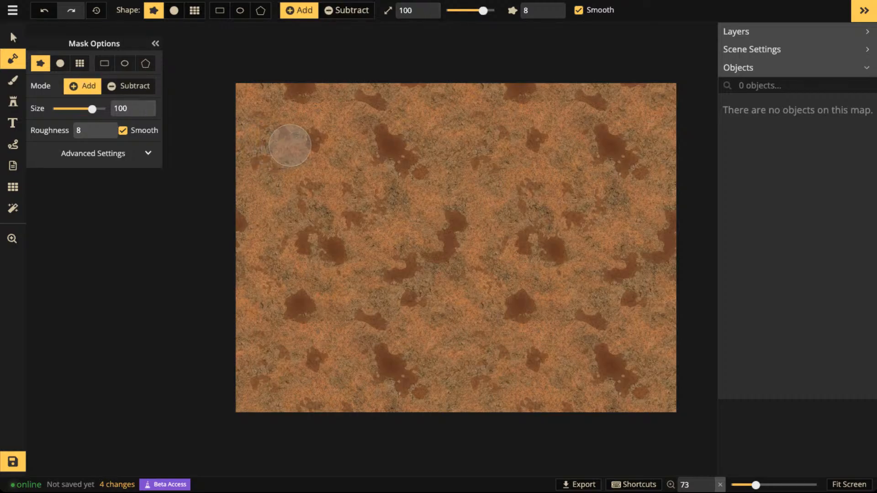
{"action": "key", "text": "x"}
{"action": "key", "text": "x"}
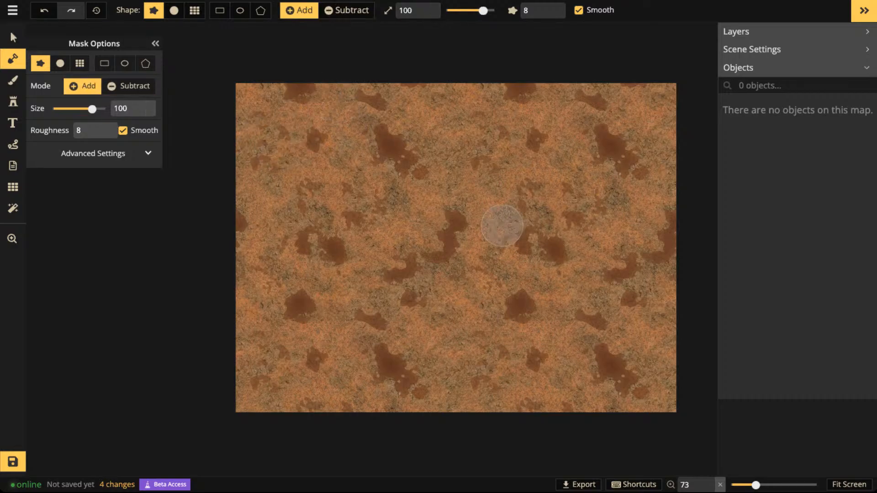
- Draw a rectangular mask around the entire map, add grass across it, and clear the selection
{"action": "key", "text": "space"}
{"action": "left_click_drag", "start_coordinate": [527, 227], "coordinate": [485, 204]}
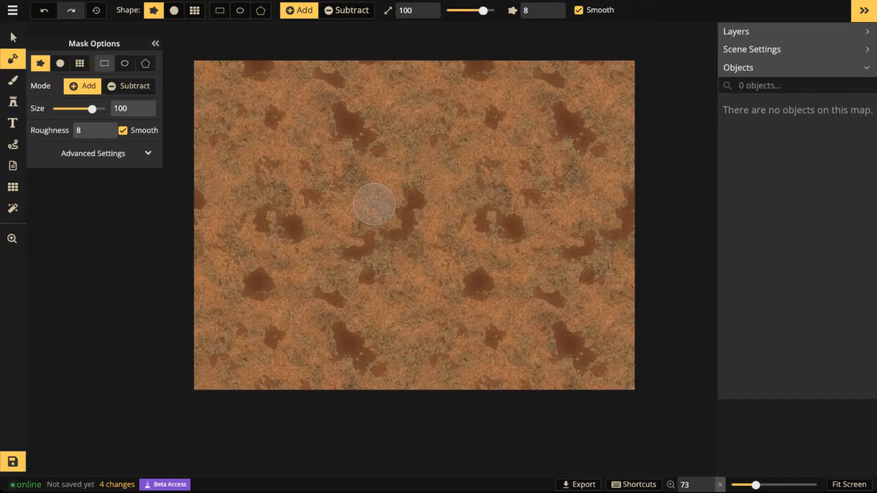
{"action": "left_click", "coordinate": [104, 63]}
{"action": "left_click_drag", "start_coordinate": [180, 47], "coordinate": [657, 422]}
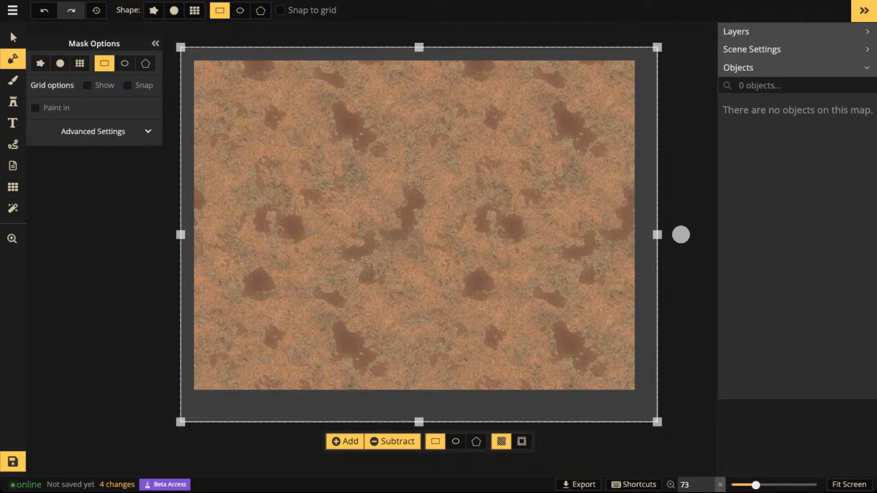
{"action": "left_click", "coordinate": [345, 442]}
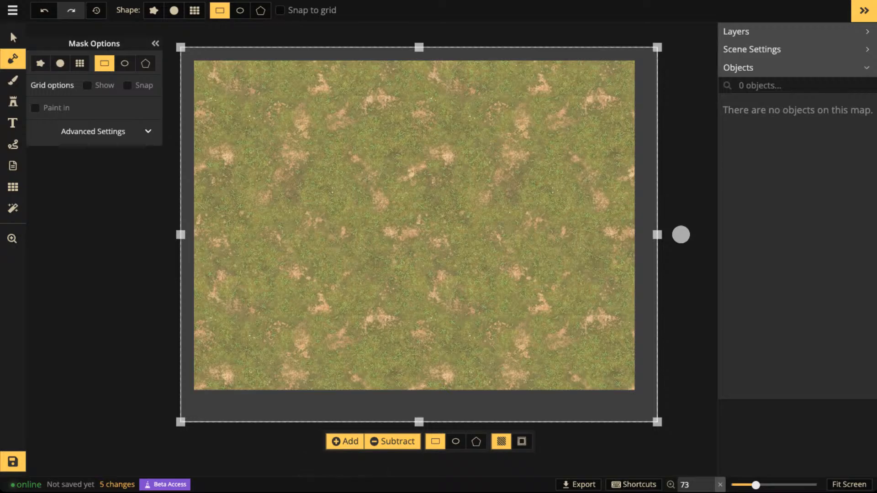
{"action": "key", "text": "Escape"}
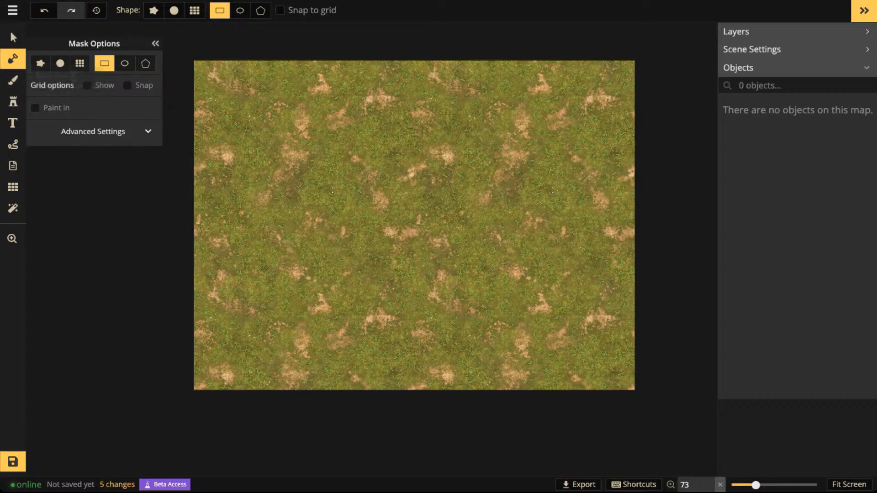
- Carve a curved diagonal dirt path through the grass with the circle mask brush in Subtract mode at size 106
{"action": "left_click", "coordinate": [60, 63]}
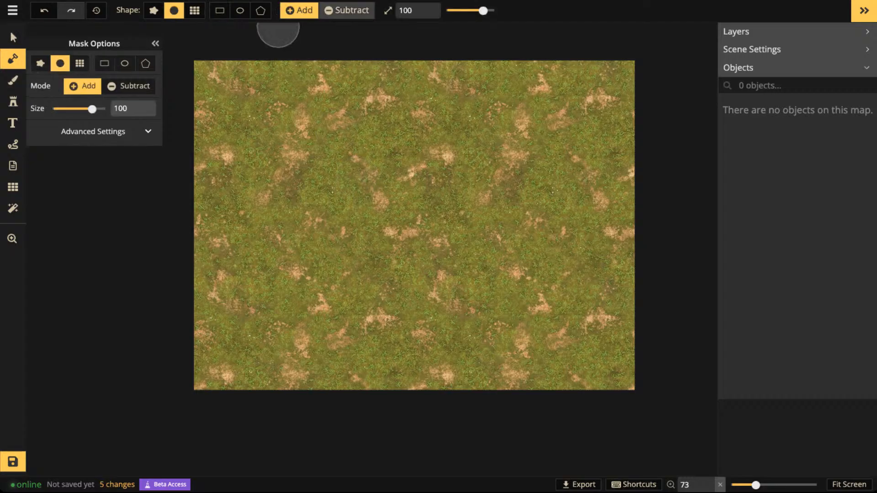
{"action": "left_click", "coordinate": [347, 10]}
{"action": "left_click_drag", "start_coordinate": [304, 131], "coordinate": [461, 246]}
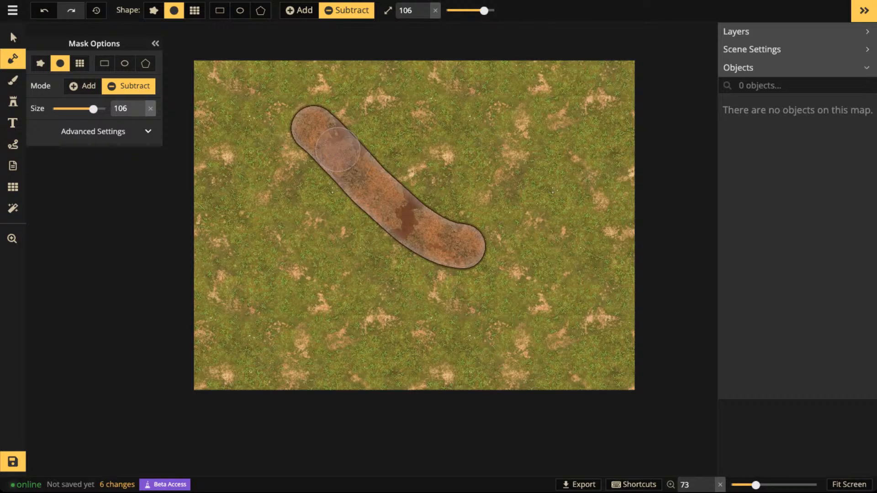
{"action": "scroll", "coordinate": [340, 153], "scroll_direction": "down", "scroll_amount": 1}
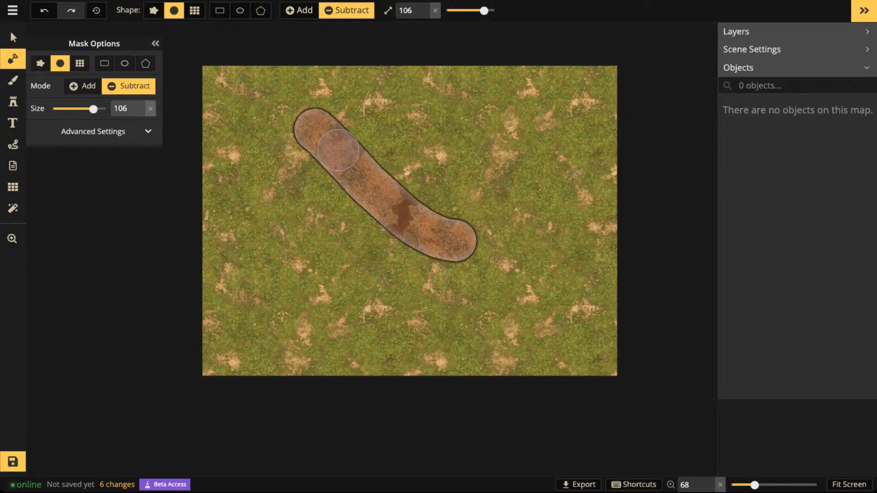
{"action": "scroll", "coordinate": [347, 146], "scroll_direction": "up", "scroll_amount": 1}
{"action": "scroll", "coordinate": [350, 146], "scroll_direction": "down", "scroll_amount": 2}
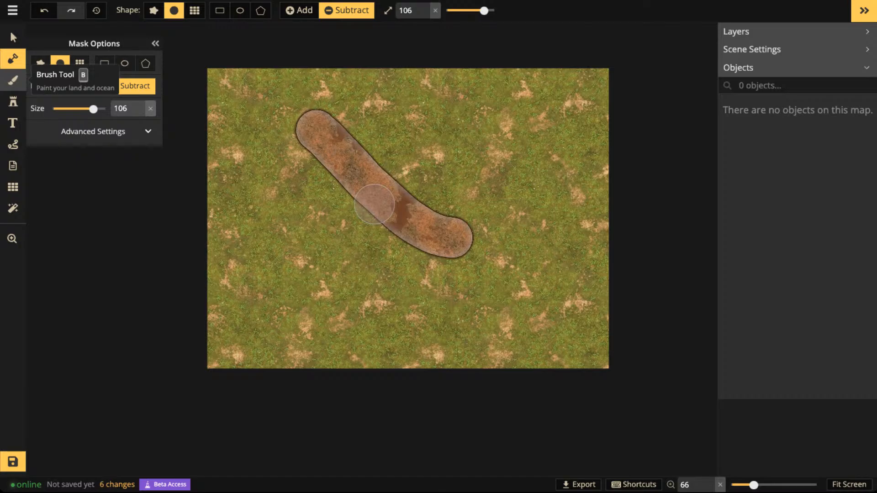
- Activate the Brush tool and look through the list of keyboard shortcuts
{"action": "left_click", "coordinate": [12, 80]}
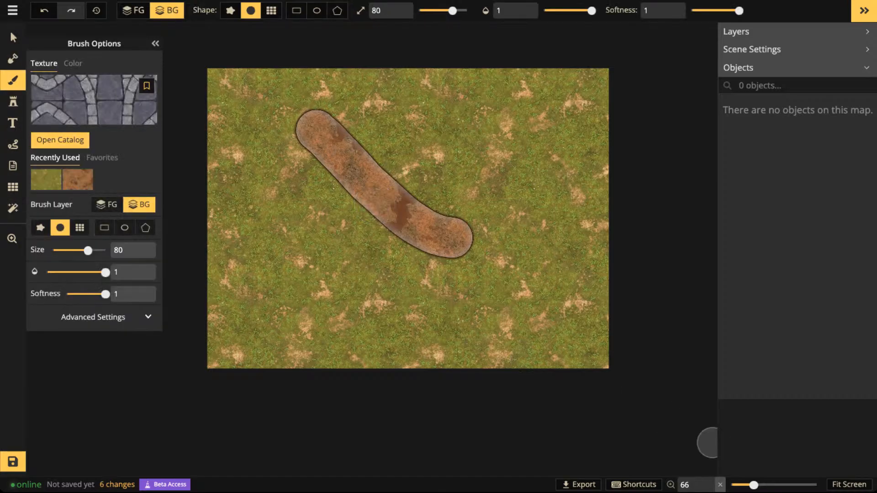
{"action": "left_click", "coordinate": [635, 484]}
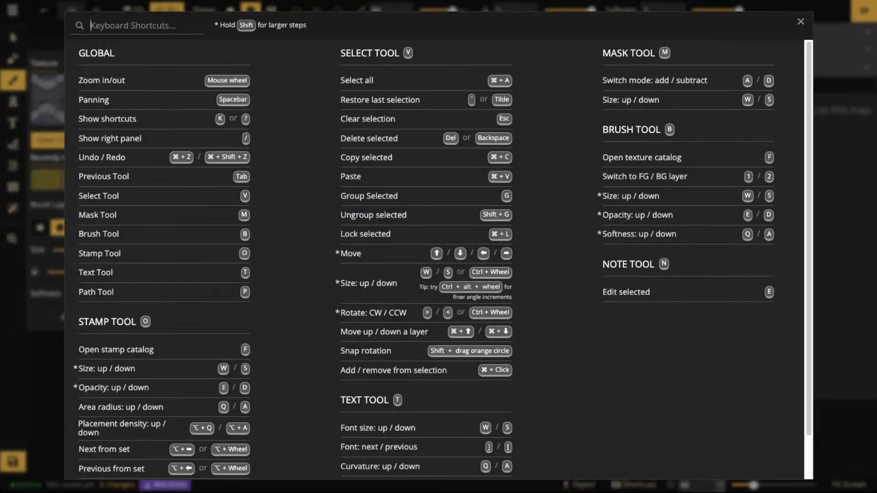
{"action": "scroll", "coordinate": [434, 259], "scroll_direction": "down", "scroll_amount": 2}
{"action": "scroll", "coordinate": [434, 260], "scroll_direction": "up", "scroll_amount": 2}
{"action": "left_click", "coordinate": [801, 22]}
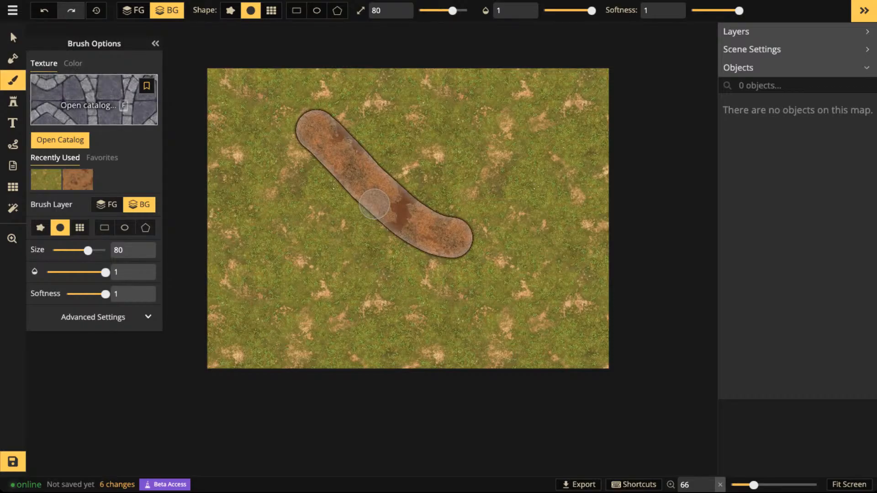
- Browse the texture catalog and expand the Fantasy Battlemaps 2.0 pack into its texture categories
{"action": "key", "text": "f"}
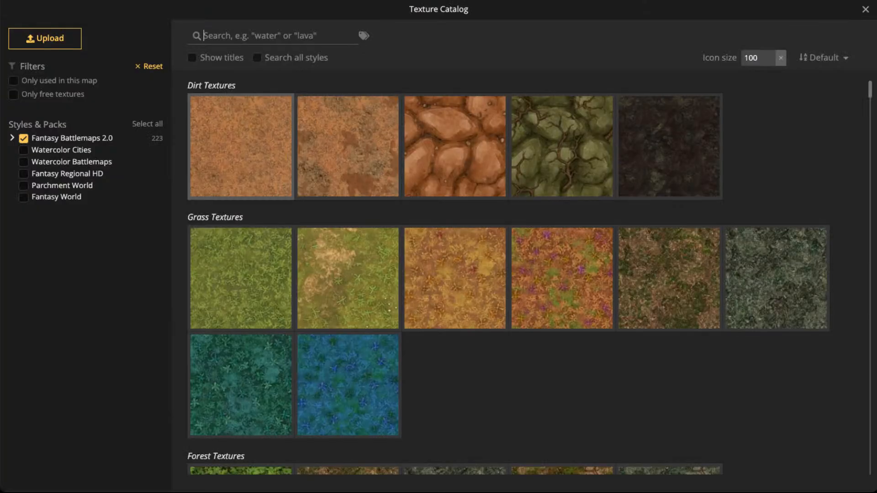
{"action": "scroll", "coordinate": [509, 277], "scroll_direction": "down", "scroll_amount": 10}
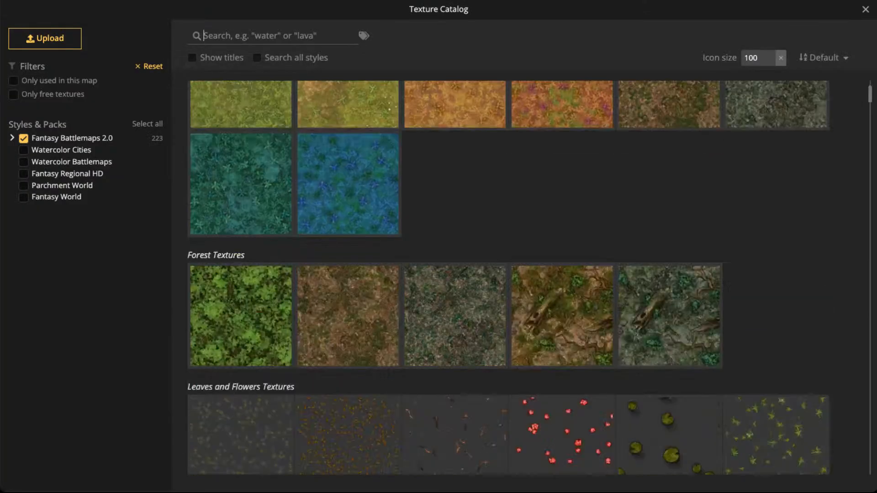
{"action": "scroll", "coordinate": [509, 278], "scroll_direction": "up", "scroll_amount": 10}
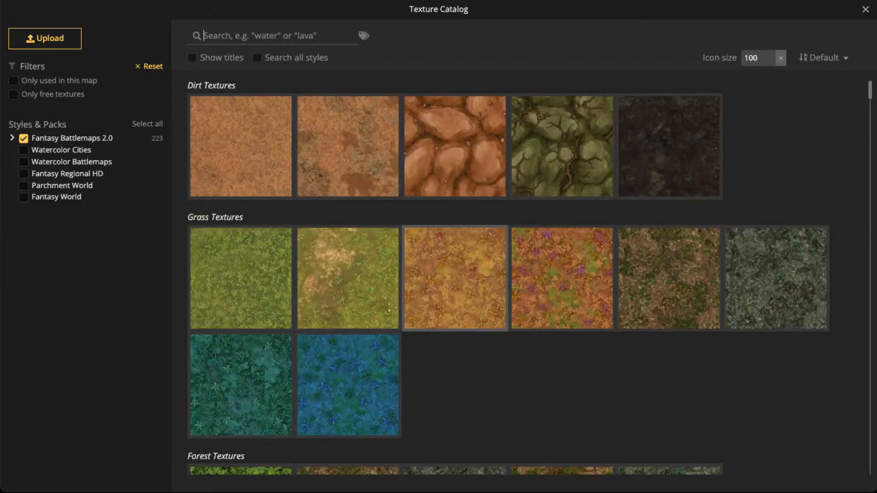
{"action": "scroll", "coordinate": [347, 278], "scroll_direction": "down", "scroll_amount": 10}
{"action": "scroll", "coordinate": [347, 301], "scroll_direction": "down", "scroll_amount": 10}
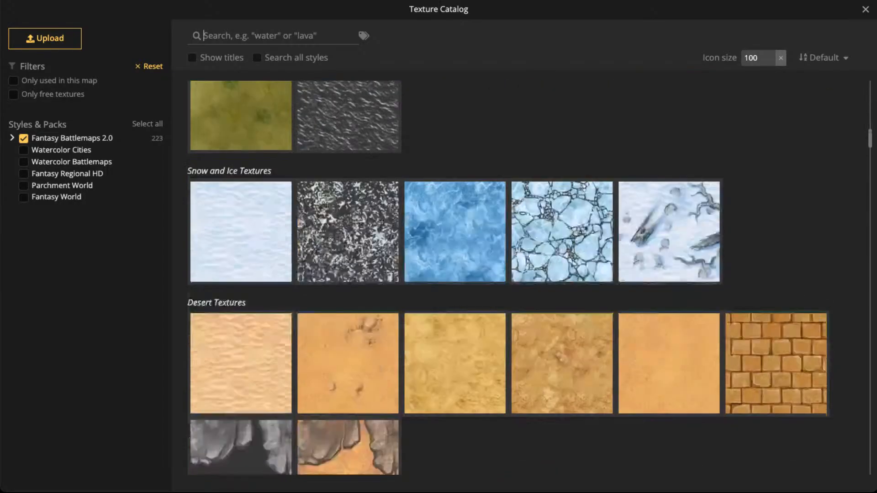
{"action": "scroll", "coordinate": [509, 278], "scroll_direction": "down", "scroll_amount": 10}
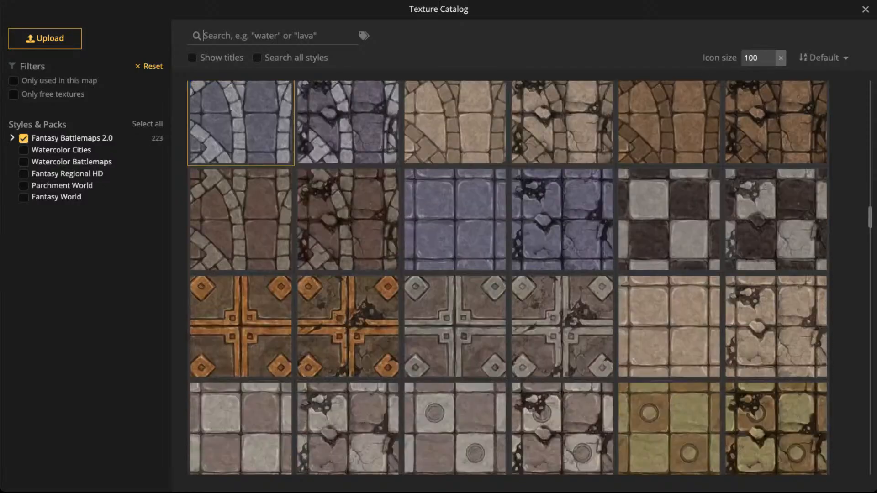
{"action": "left_click", "coordinate": [11, 138]}
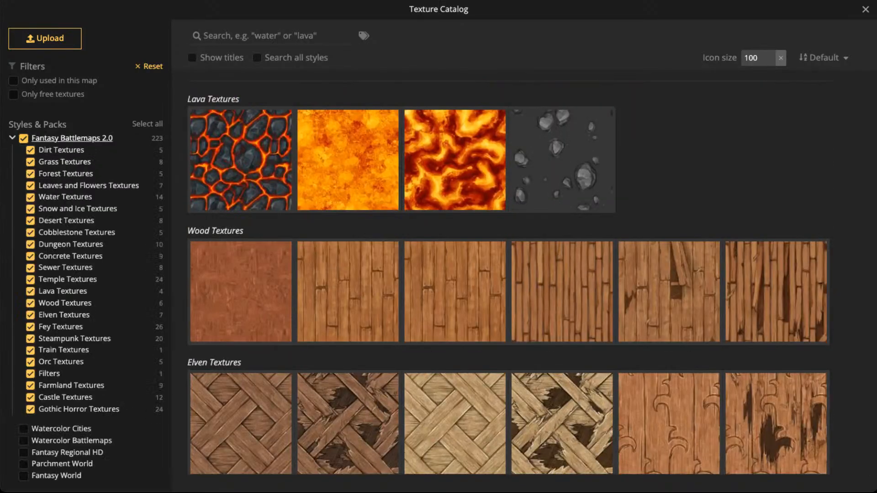
- Choose Green Fey Dirt from the Fey Textures as the brush texture
{"action": "scroll", "coordinate": [509, 278], "scroll_direction": "down", "scroll_amount": 5}
{"action": "scroll", "coordinate": [347, 338], "scroll_direction": "down", "scroll_amount": 8}
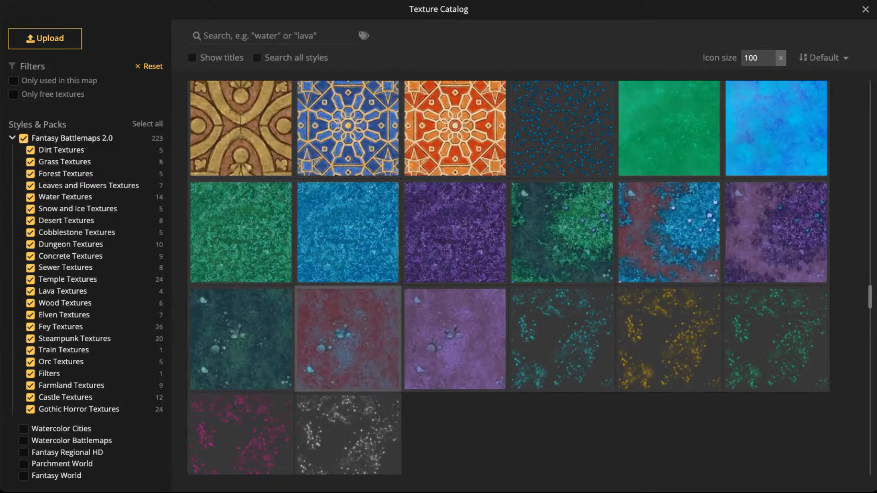
{"action": "scroll", "coordinate": [348, 338], "scroll_direction": "up", "scroll_amount": 4}
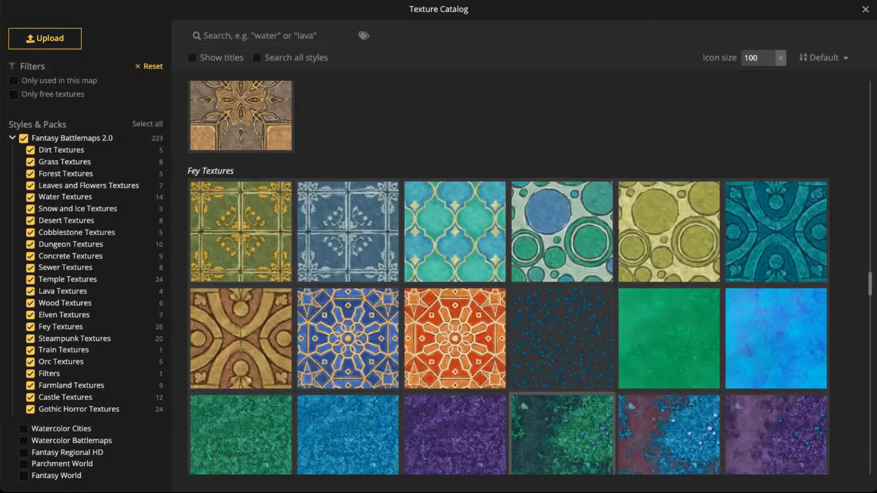
{"action": "scroll", "coordinate": [562, 361], "scroll_direction": "down", "scroll_amount": 2}
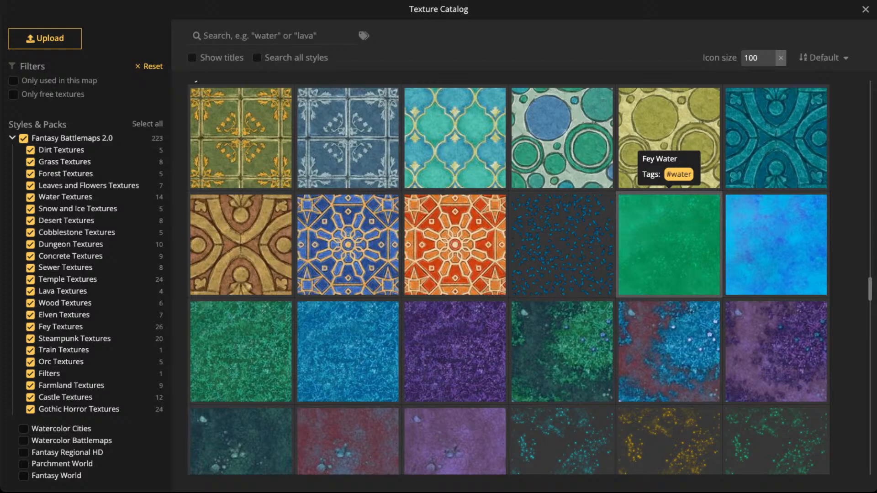
{"action": "scroll", "coordinate": [668, 201], "scroll_direction": "down", "scroll_amount": 5}
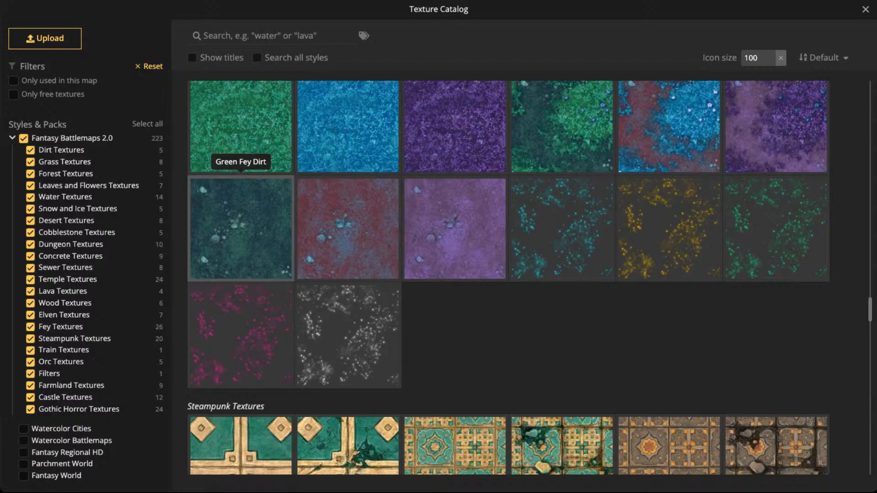
{"action": "left_click", "coordinate": [241, 226]}
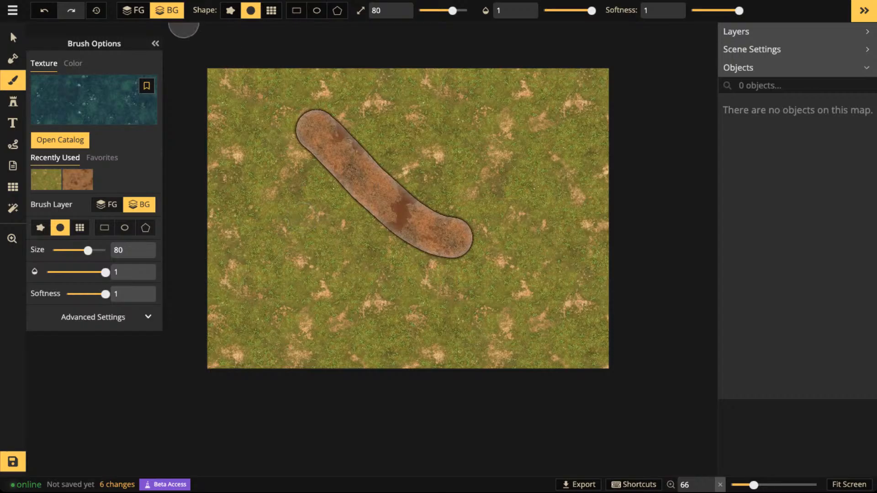
- Set the brush to the foreground layer with the rectangle shape, and draw a rectangle enclosing the entire map
{"action": "left_click", "coordinate": [134, 11]}
{"action": "left_click", "coordinate": [296, 11]}
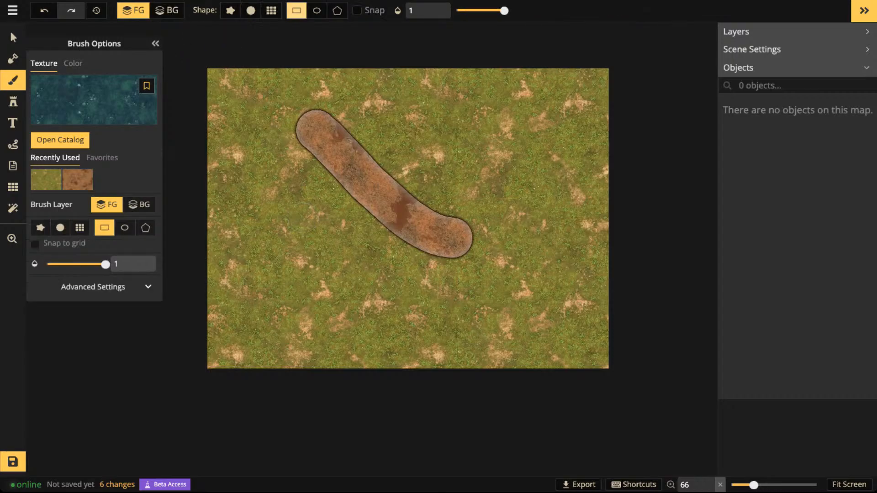
{"action": "mouse_move", "coordinate": [187, 43]}
{"action": "left_mouse_down"}
{"action": "mouse_move", "coordinate": [462, 272]}
{"action": "mouse_move", "coordinate": [696, 412]}
{"action": "left_mouse_up"}
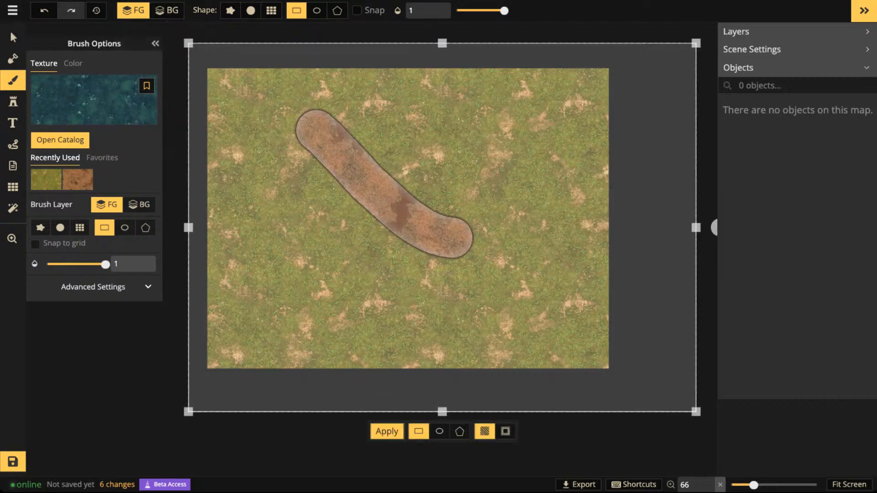
- Alternate the brush layer between background and foreground, and apply Green Fey Dirt to the foreground within the rectangle
{"action": "key", "text": "2"}
{"action": "key", "text": "1"}
{"action": "key", "text": "2"}
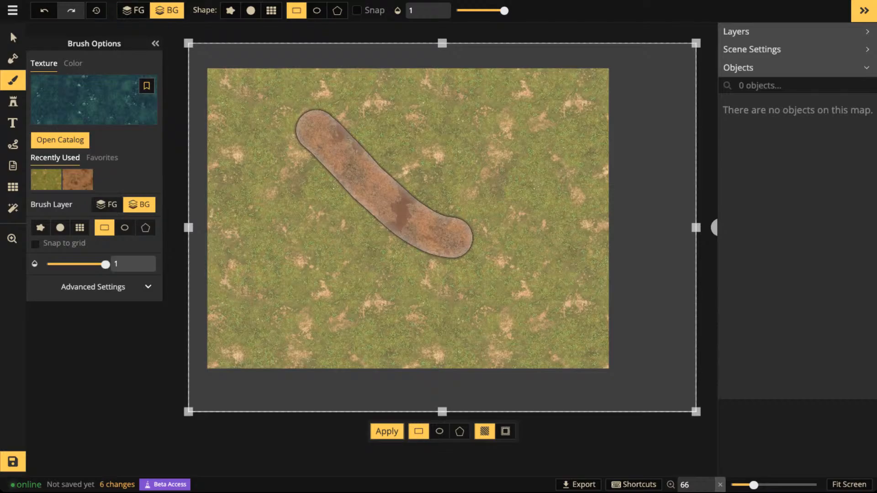
{"action": "key", "text": "1"}
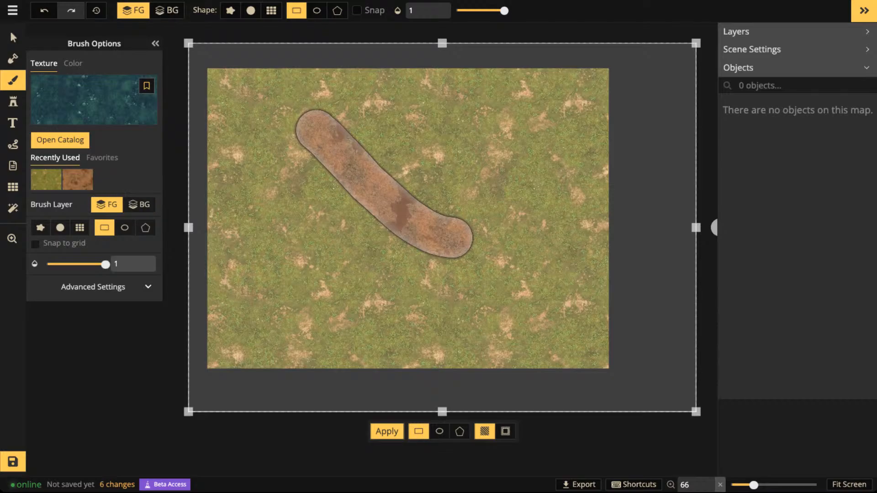
{"action": "key", "text": "2"}
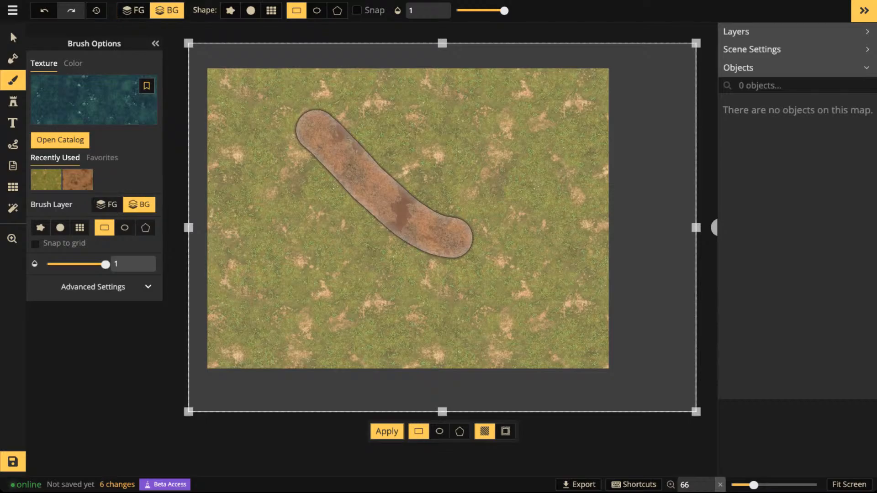
{"action": "key", "text": "1"}
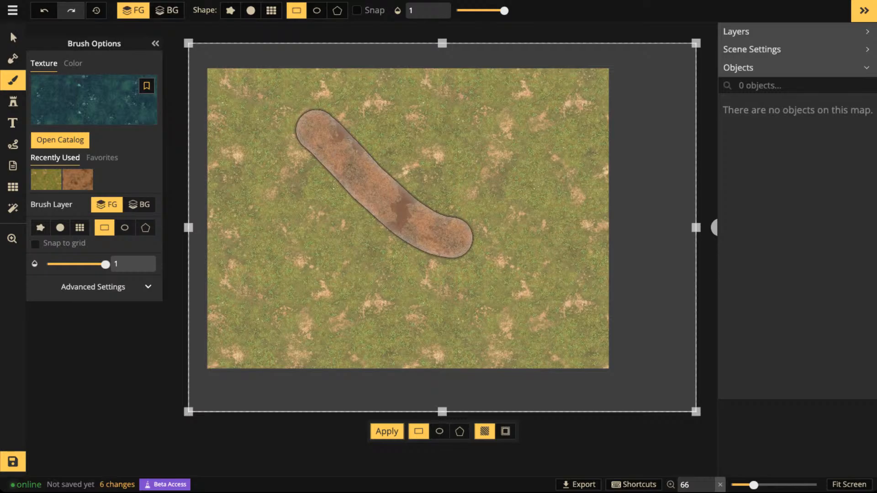
{"action": "key", "text": "Return"}
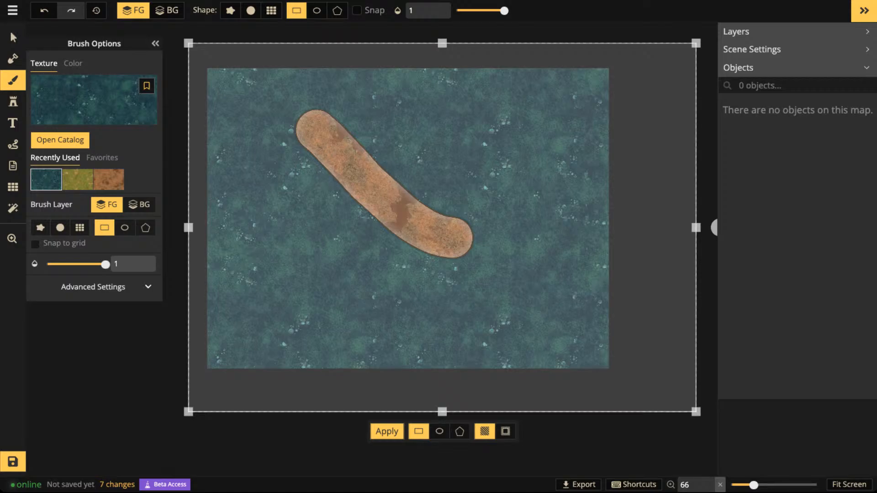
- Set the brush to the background layer and apply the blue Water texture from the Fey Textures within the rectangle
{"action": "left_click", "coordinate": [167, 11]}
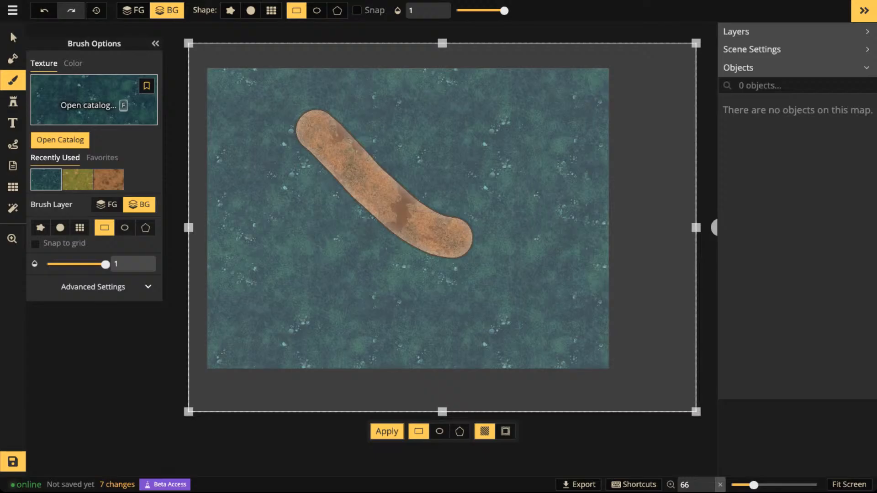
{"action": "left_click", "coordinate": [94, 101]}
{"action": "scroll", "coordinate": [455, 224], "scroll_direction": "up", "scroll_amount": 5}
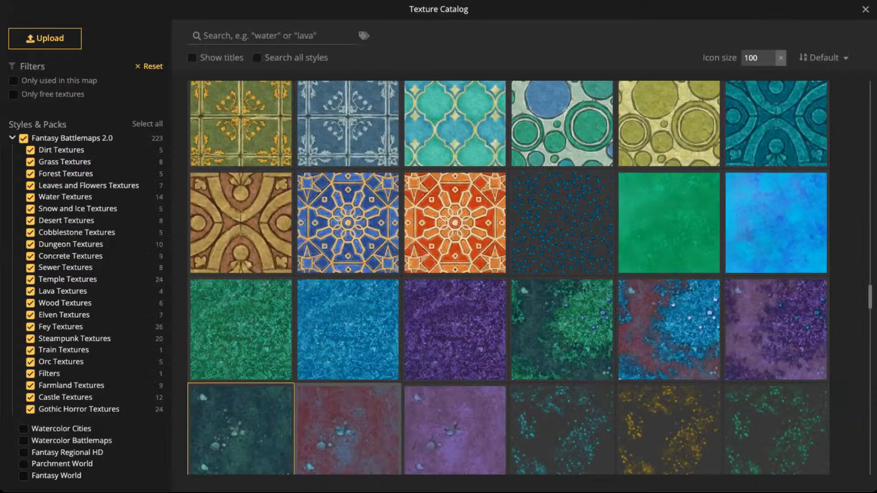
{"action": "scroll", "coordinate": [509, 277], "scroll_direction": "down", "scroll_amount": 5}
{"action": "scroll", "coordinate": [509, 277], "scroll_direction": "up", "scroll_amount": 2}
{"action": "scroll", "coordinate": [508, 277], "scroll_direction": "up", "scroll_amount": 2}
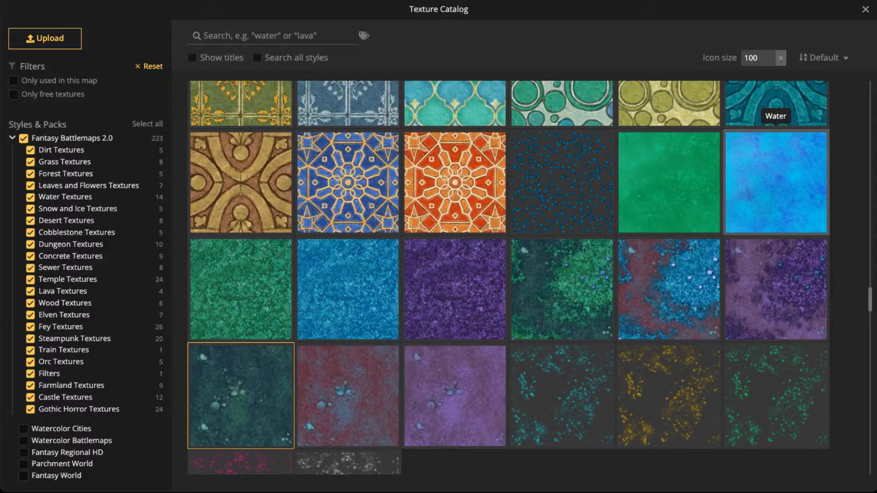
{"action": "scroll", "coordinate": [754, 192], "scroll_direction": "down", "scroll_amount": 2}
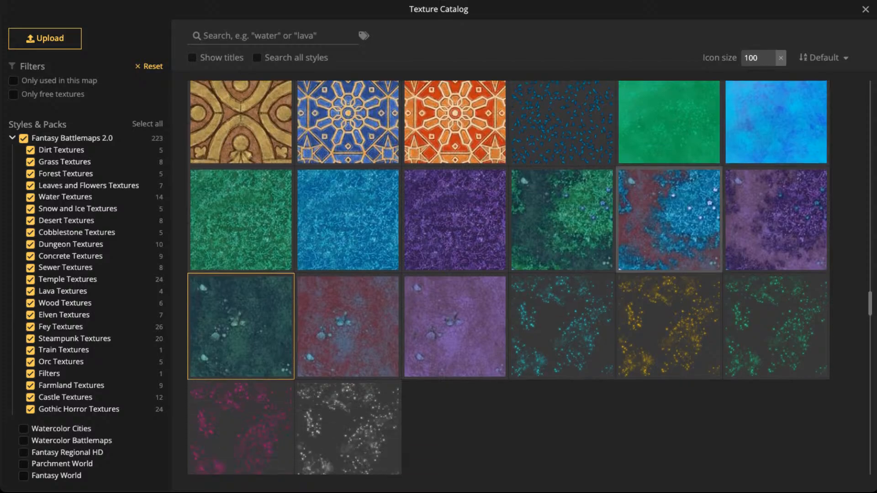
{"action": "scroll", "coordinate": [670, 206], "scroll_direction": "up", "scroll_amount": 3}
{"action": "left_click", "coordinate": [241, 414]}
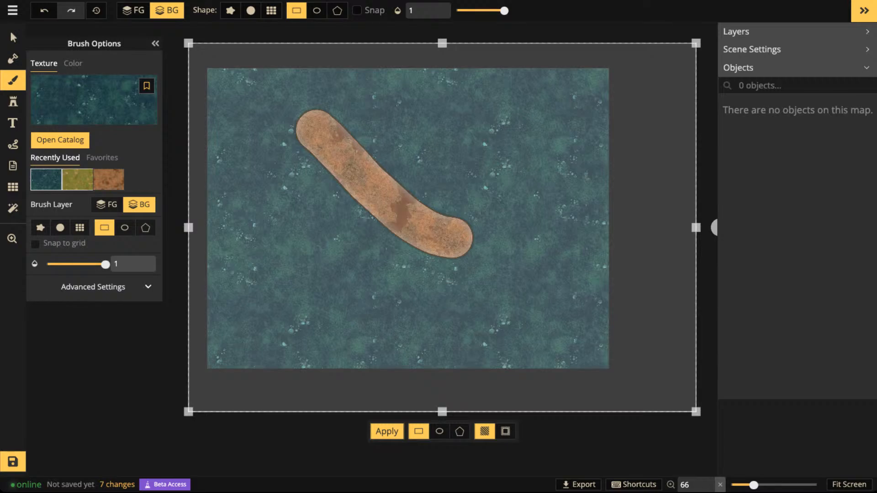
{"action": "left_click", "coordinate": [94, 100]}
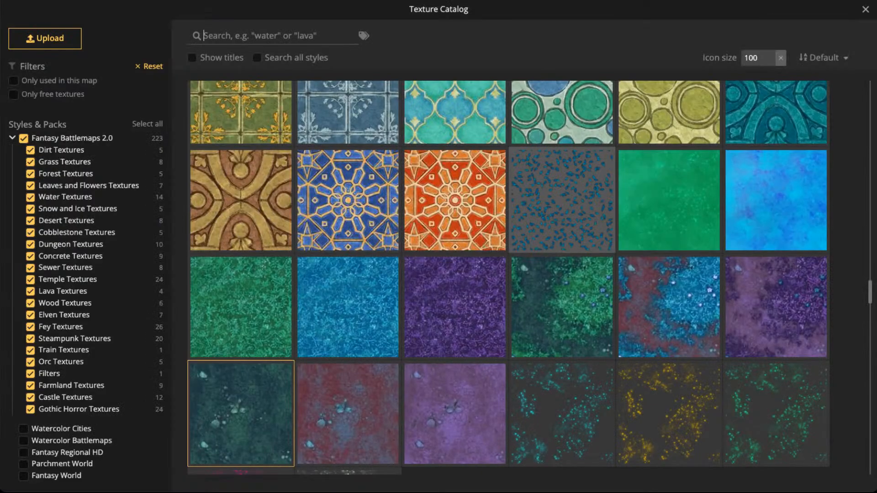
{"action": "left_click", "coordinate": [777, 200]}
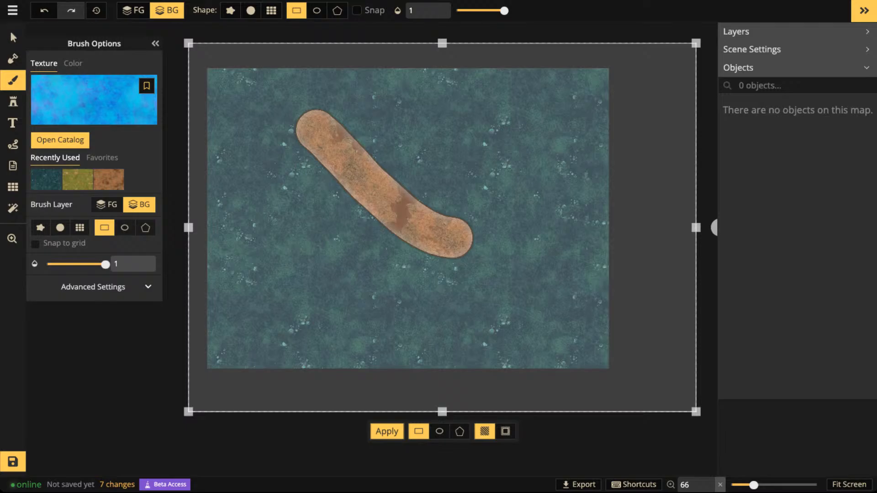
{"action": "key", "text": "Return"}
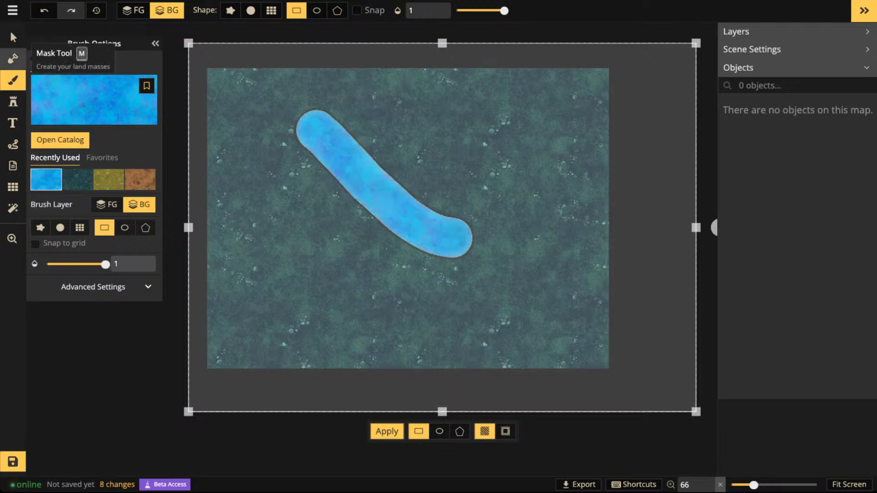
- Use the Mask tool in Subtract mode at size 106 to erase a broad area of foreground across the middle of the map
{"action": "left_click", "coordinate": [13, 58]}
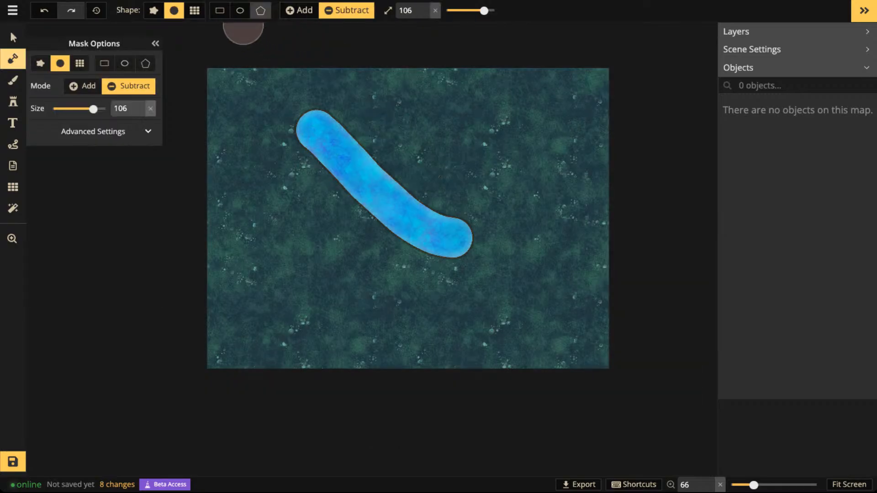
{"action": "left_click", "coordinate": [397, 156]}
{"action": "mouse_move", "coordinate": [353, 183]}
{"action": "left_mouse_down"}
{"action": "mouse_move", "coordinate": [380, 162]}
{"action": "mouse_move", "coordinate": [327, 213]}
{"action": "mouse_move", "coordinate": [294, 216]}
{"action": "mouse_move", "coordinate": [260, 233]}
{"action": "mouse_move", "coordinate": [324, 271]}
{"action": "mouse_move", "coordinate": [535, 236]}
{"action": "mouse_move", "coordinate": [465, 179]}
{"action": "mouse_move", "coordinate": [332, 166]}
{"action": "mouse_move", "coordinate": [368, 157]}
{"action": "left_mouse_up"}
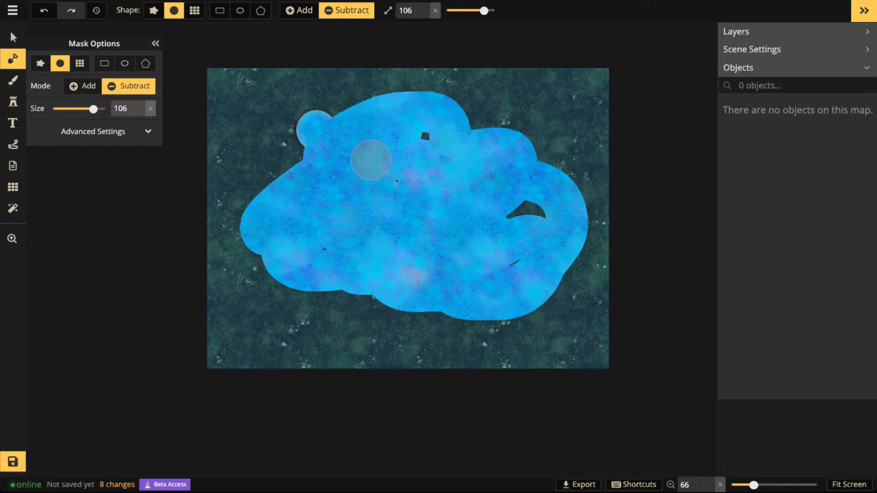
{"action": "mouse_move", "coordinate": [529, 234]}
{"action": "left_mouse_down"}
{"action": "mouse_move", "coordinate": [457, 258]}
{"action": "mouse_move", "coordinate": [447, 159]}
{"action": "mouse_move", "coordinate": [411, 155]}
{"action": "mouse_move", "coordinate": [349, 187]}
{"action": "mouse_move", "coordinate": [301, 248]}
{"action": "mouse_move", "coordinate": [306, 290]}
{"action": "mouse_move", "coordinate": [381, 303]}
{"action": "mouse_move", "coordinate": [404, 332]}
{"action": "mouse_move", "coordinate": [456, 289]}
{"action": "mouse_move", "coordinate": [412, 299]}
{"action": "mouse_move", "coordinate": [432, 321]}
{"action": "mouse_move", "coordinate": [482, 302]}
{"action": "mouse_move", "coordinate": [554, 210]}
{"action": "mouse_move", "coordinate": [514, 161]}
{"action": "mouse_move", "coordinate": [426, 116]}
{"action": "mouse_move", "coordinate": [317, 121]}
{"action": "mouse_move", "coordinate": [283, 143]}
{"action": "mouse_move", "coordinate": [271, 176]}
{"action": "mouse_move", "coordinate": [249, 189]}
{"action": "mouse_move", "coordinate": [318, 145]}
{"action": "mouse_move", "coordinate": [247, 216]}
{"action": "mouse_move", "coordinate": [248, 253]}
{"action": "mouse_move", "coordinate": [316, 320]}
{"action": "mouse_move", "coordinate": [471, 323]}
{"action": "mouse_move", "coordinate": [567, 305]}
{"action": "mouse_move", "coordinate": [582, 217]}
{"action": "mouse_move", "coordinate": [526, 125]}
{"action": "mouse_move", "coordinate": [446, 111]}
{"action": "mouse_move", "coordinate": [366, 112]}
{"action": "left_mouse_up"}
- Switch the mask to Add mode at size 200 and paint the foreground back over the entire map
{"action": "left_click", "coordinate": [299, 10]}
{"action": "left_click_drag", "start_coordinate": [483, 10], "coordinate": [496, 10]}
{"action": "mouse_move", "coordinate": [401, 97]}
{"action": "left_mouse_down"}
{"action": "mouse_move", "coordinate": [285, 109]}
{"action": "mouse_move", "coordinate": [405, 127]}
{"action": "mouse_move", "coordinate": [186, 223]}
{"action": "mouse_move", "coordinate": [566, 268]}
{"action": "mouse_move", "coordinate": [616, 330]}
{"action": "left_mouse_up"}
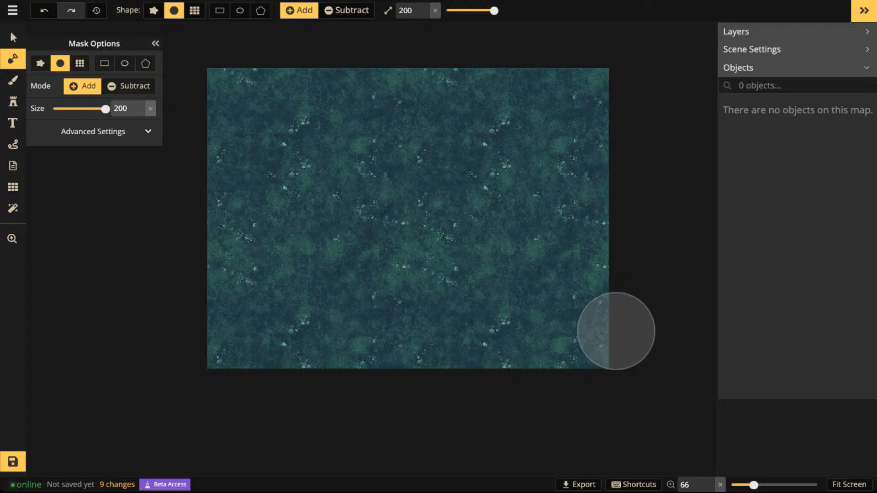
{"action": "left_click", "coordinate": [343, 304]}
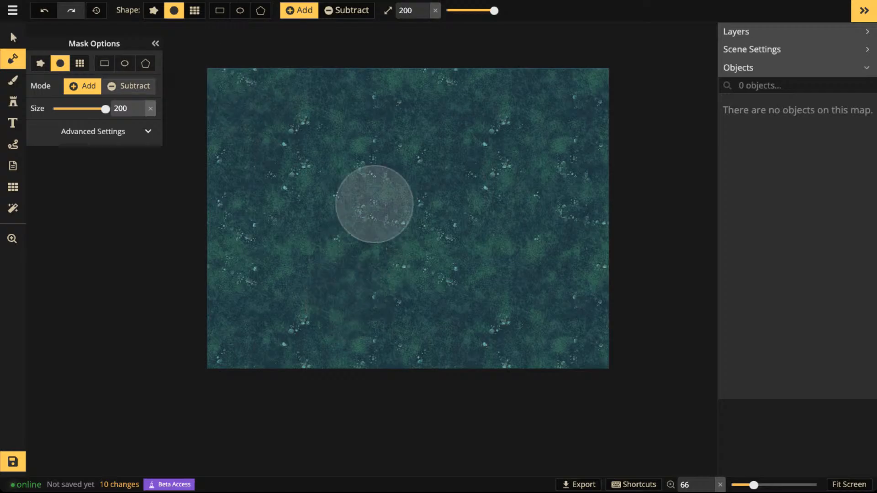
- Set the Path tool to a solid line of width 5 and draw a freehand diagonal path across the map's middle
{"action": "left_click", "coordinate": [13, 144]}
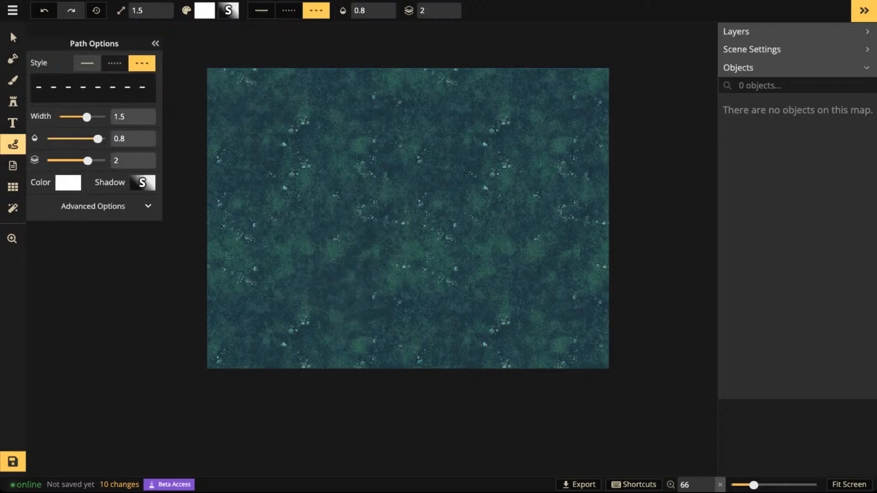
{"action": "left_click", "coordinate": [87, 63]}
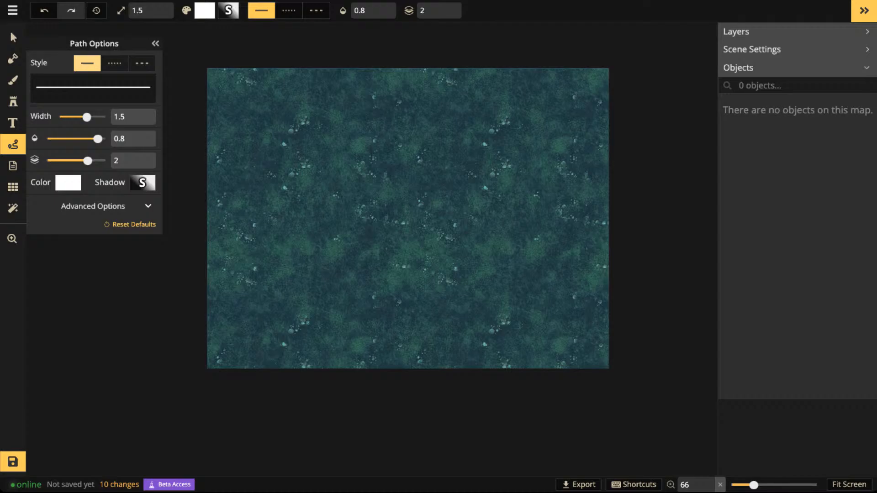
{"action": "left_click_drag", "start_coordinate": [87, 118], "coordinate": [105, 117]}
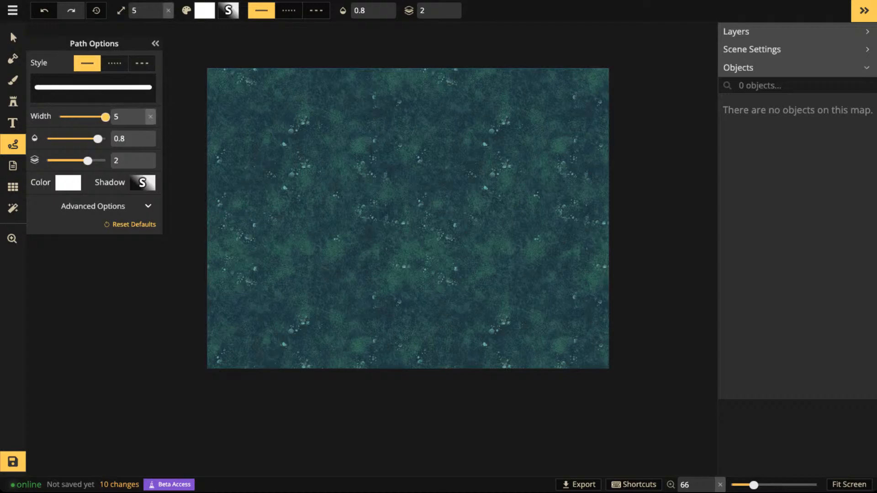
{"action": "mouse_move", "coordinate": [298, 129]}
{"action": "left_mouse_down"}
{"action": "mouse_move", "coordinate": [388, 241]}
{"action": "mouse_move", "coordinate": [454, 274]}
{"action": "left_mouse_up"}
{"action": "scroll", "coordinate": [367, 166], "scroll_direction": "up", "scroll_amount": 5}
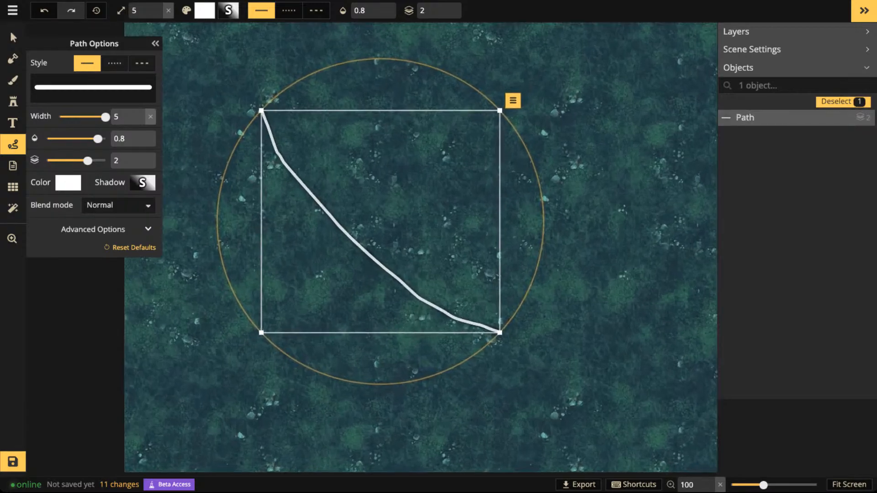
{"action": "left_click_drag", "start_coordinate": [367, 166], "coordinate": [466, 179]}
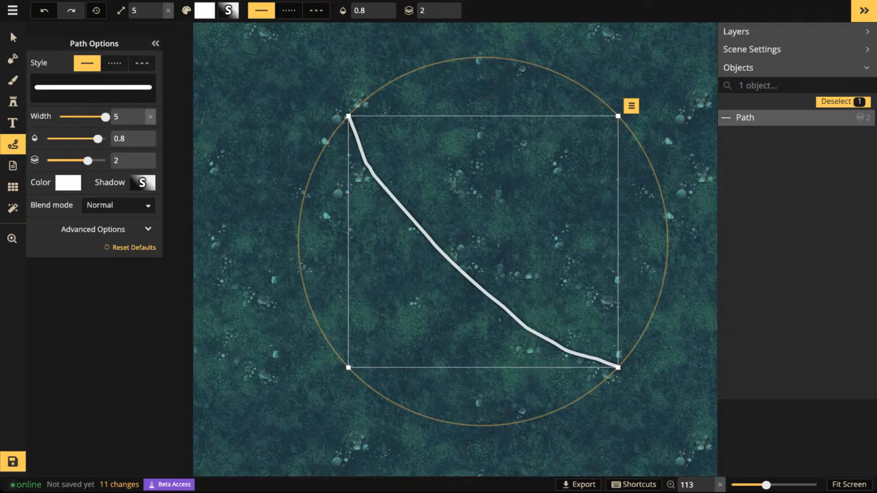
- Set the path's opacity to 0.18, and give its shadow zero blur and a fully transparent color
{"action": "mouse_move", "coordinate": [98, 139]}
{"action": "left_mouse_down"}
{"action": "mouse_move", "coordinate": [59, 138]}
{"action": "mouse_move", "coordinate": [105, 138]}
{"action": "left_mouse_up"}
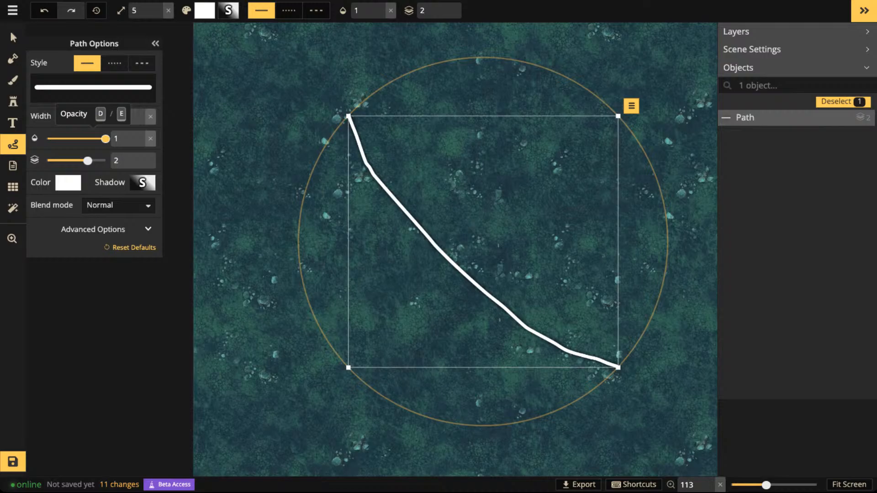
{"action": "left_click_drag", "start_coordinate": [105, 138], "coordinate": [62, 139]}
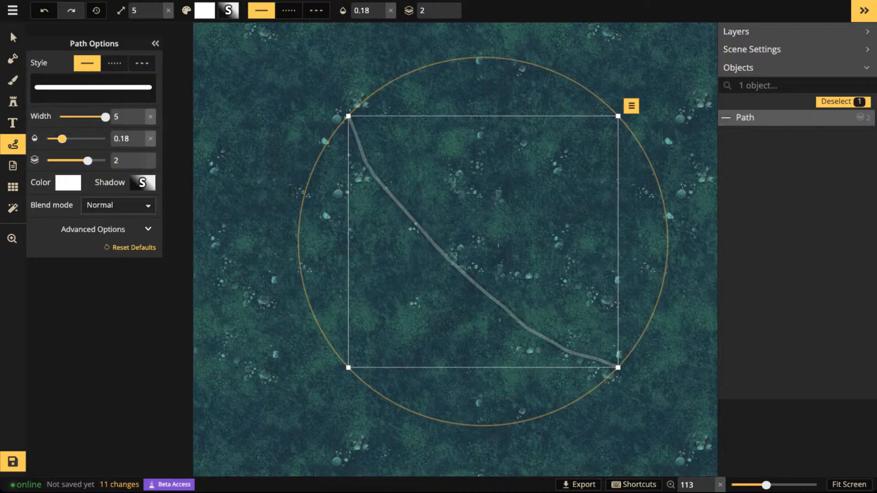
{"action": "left_click", "coordinate": [143, 183]}
{"action": "left_click_drag", "start_coordinate": [214, 114], "coordinate": [172, 114]}
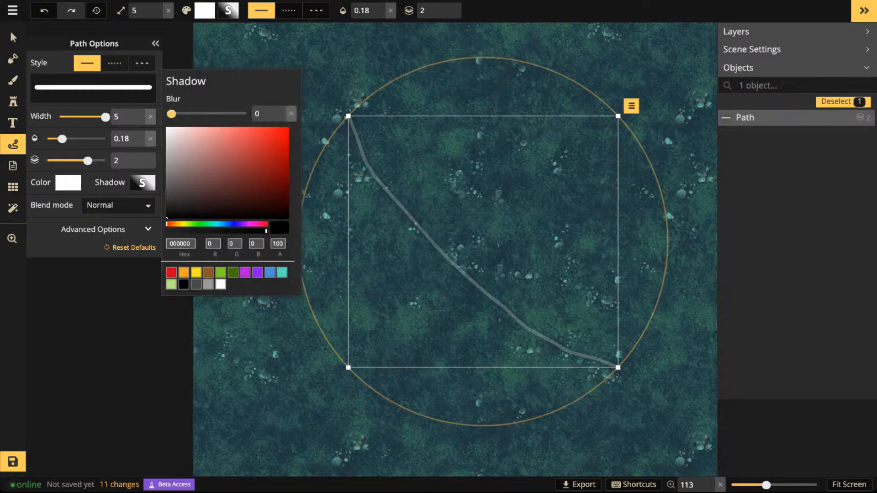
{"action": "left_click_drag", "start_coordinate": [266, 230], "coordinate": [168, 231]}
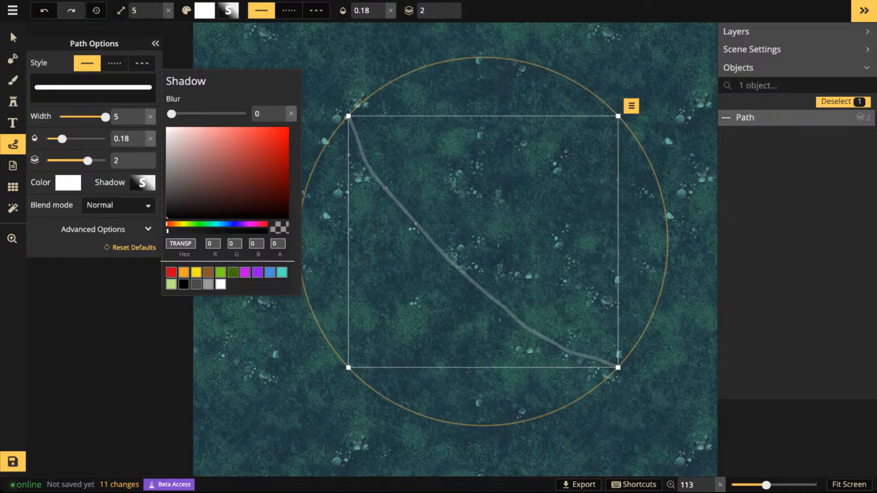
{"action": "left_click", "coordinate": [411, 220]}
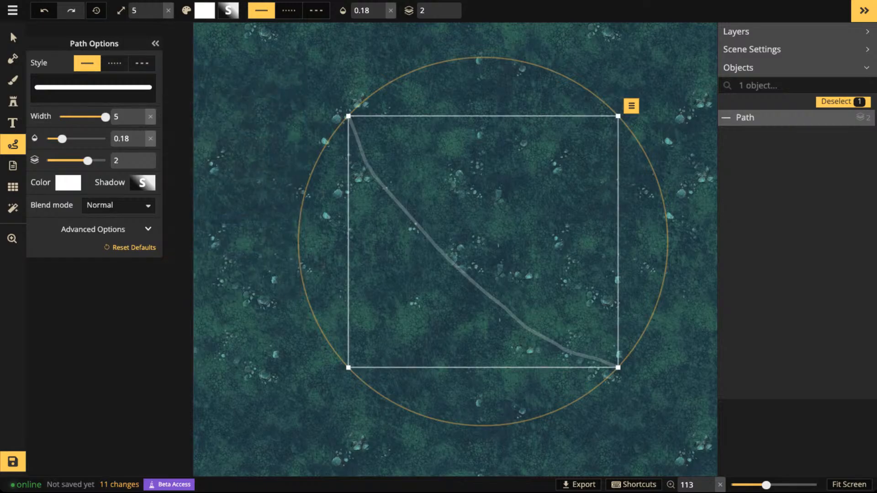
- Delete the diagonal path and bring the whole map back into view
{"action": "key", "text": "Delete"}
{"action": "scroll", "coordinate": [548, 237], "scroll_direction": "down", "scroll_amount": 5}
{"action": "key", "text": "space"}
{"action": "left_click_drag", "start_coordinate": [548, 236], "coordinate": [468, 228]}
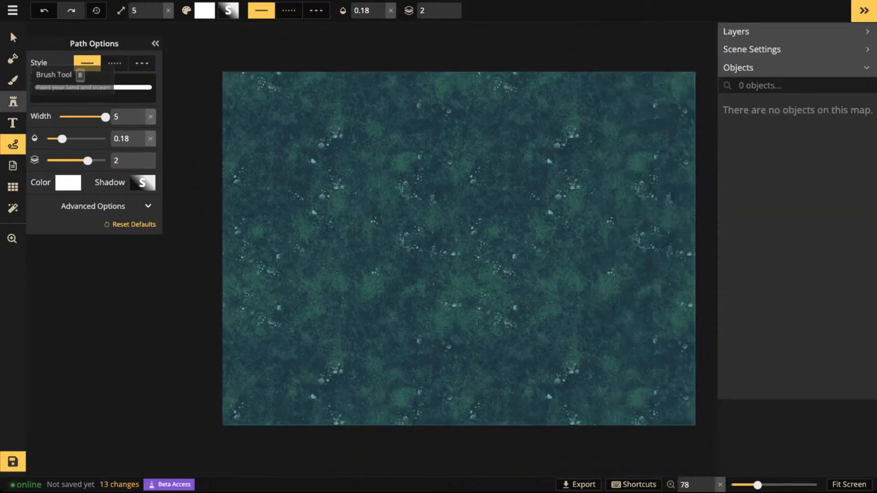
{"action": "scroll", "coordinate": [426, 293], "scroll_direction": "down", "scroll_amount": 2}
{"action": "key", "text": "space"}
{"action": "left_click_drag", "start_coordinate": [425, 293], "coordinate": [375, 289]}
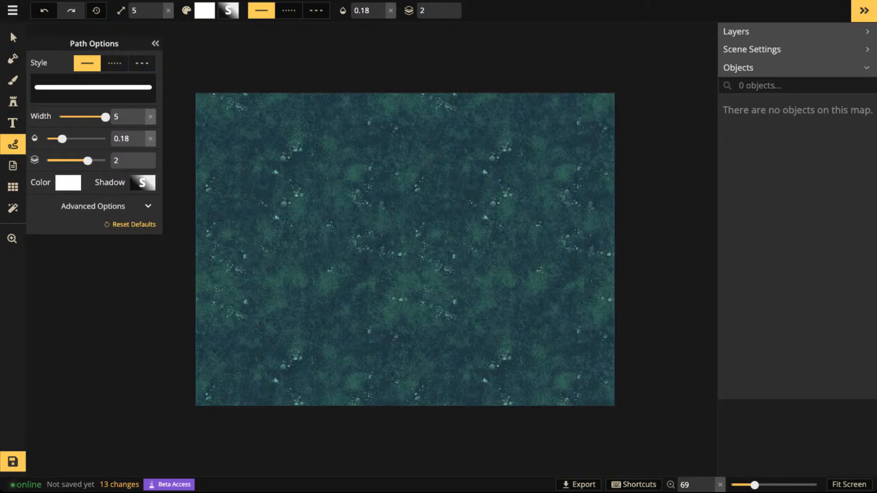
- Draw a large closed freehand path with an irregular outline over most of the map, then deselect it
{"action": "mouse_move", "coordinate": [334, 155]}
{"action": "left_mouse_down"}
{"action": "mouse_move", "coordinate": [294, 175]}
{"action": "mouse_move", "coordinate": [258, 225]}
{"action": "mouse_move", "coordinate": [251, 283]}
{"action": "mouse_move", "coordinate": [301, 324]}
{"action": "mouse_move", "coordinate": [316, 360]}
{"action": "mouse_move", "coordinate": [357, 361]}
{"action": "mouse_move", "coordinate": [395, 344]}
{"action": "mouse_move", "coordinate": [415, 314]}
{"action": "mouse_move", "coordinate": [419, 276]}
{"action": "mouse_move", "coordinate": [456, 242]}
{"action": "mouse_move", "coordinate": [490, 243]}
{"action": "mouse_move", "coordinate": [501, 280]}
{"action": "mouse_move", "coordinate": [527, 285]}
{"action": "mouse_move", "coordinate": [566, 266]}
{"action": "mouse_move", "coordinate": [580, 231]}
{"action": "mouse_move", "coordinate": [577, 185]}
{"action": "mouse_move", "coordinate": [535, 139]}
{"action": "mouse_move", "coordinate": [493, 122]}
{"action": "mouse_move", "coordinate": [409, 142]}
{"action": "left_mouse_up"}
{"action": "left_click_drag", "start_coordinate": [333, 156], "coordinate": [335, 151]}
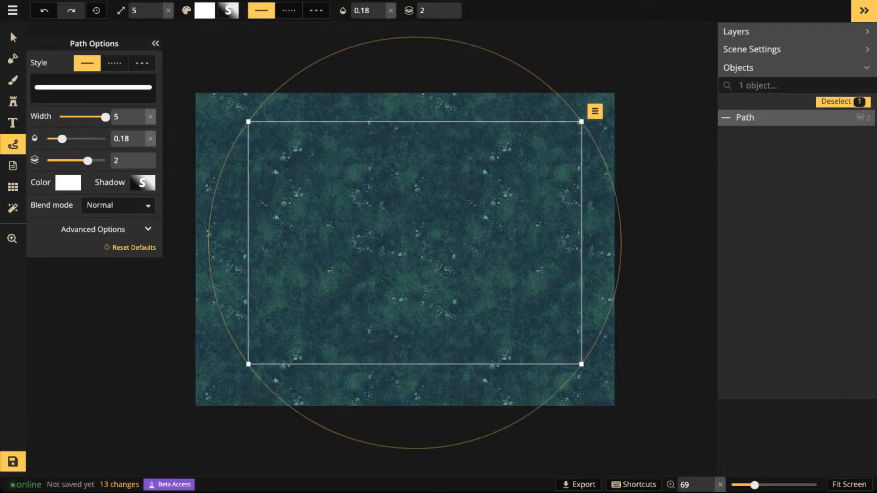
{"action": "key", "text": "Escape"}
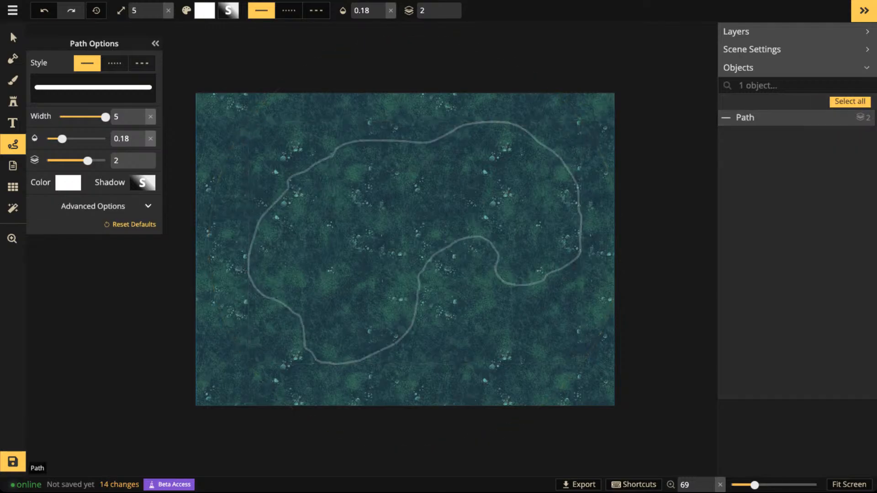
- Draw a second, arching path from the map's right side past its lower edge, then select and delete it
{"action": "mouse_move", "coordinate": [606, 285]}
{"action": "left_mouse_down"}
{"action": "mouse_move", "coordinate": [517, 202]}
{"action": "mouse_move", "coordinate": [300, 261]}
{"action": "mouse_move", "coordinate": [280, 457]}
{"action": "left_mouse_up"}
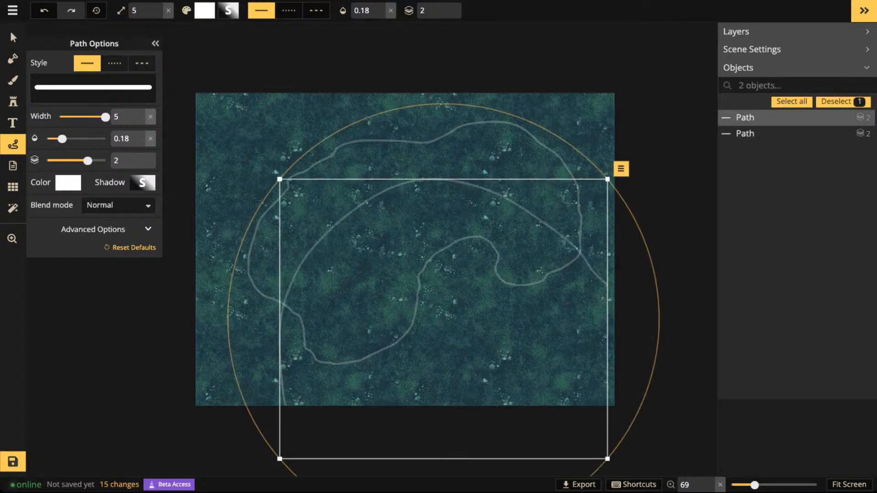
{"action": "key", "text": "Escape"}
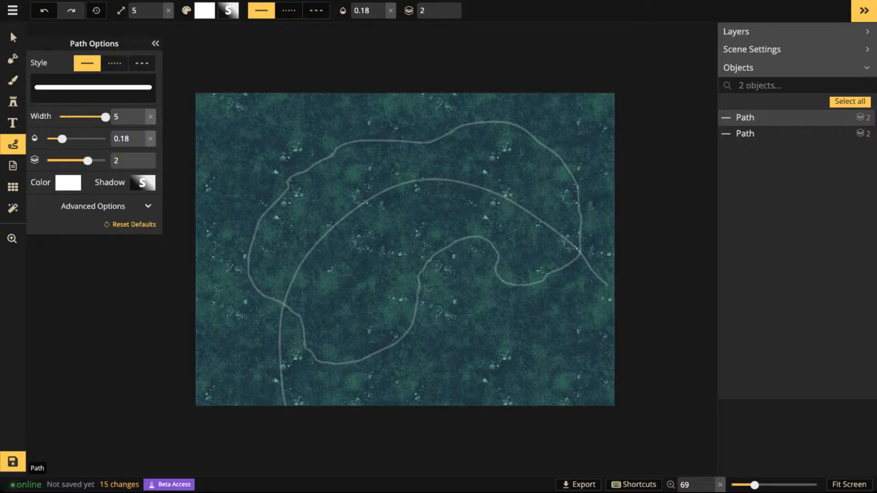
{"action": "left_click", "coordinate": [12, 38]}
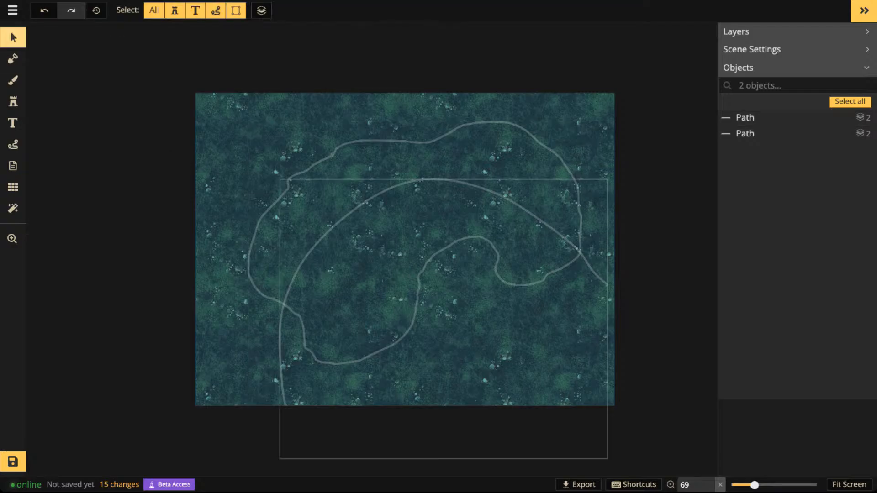
{"action": "left_click", "coordinate": [284, 304]}
{"action": "key", "text": "Delete"}
- Select the closed path, move it slightly toward the map's lower left, and scale it down to 80
{"action": "left_click", "coordinate": [284, 304]}
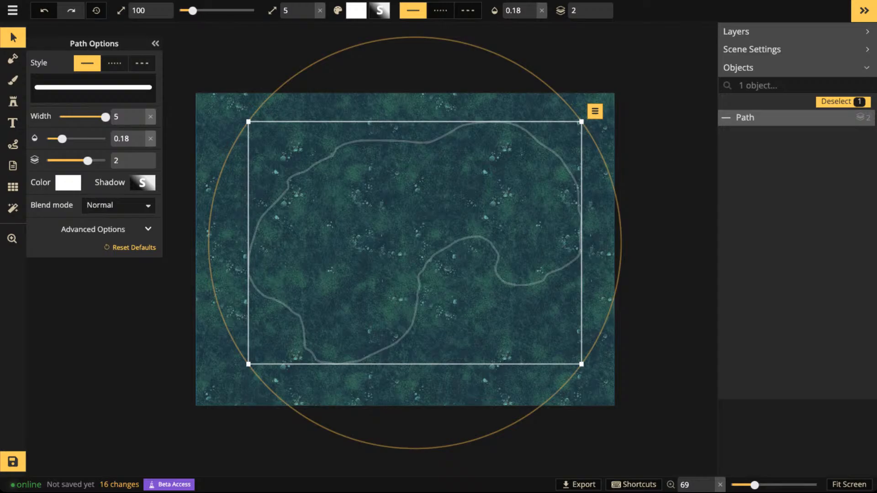
{"action": "left_click_drag", "start_coordinate": [284, 304], "coordinate": [266, 311]}
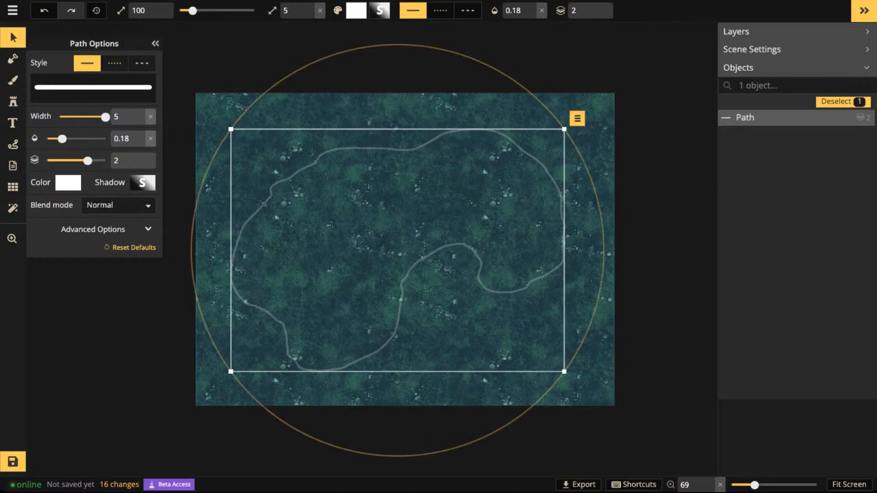
{"action": "left_click_drag", "start_coordinate": [231, 371], "coordinate": [264, 347]}
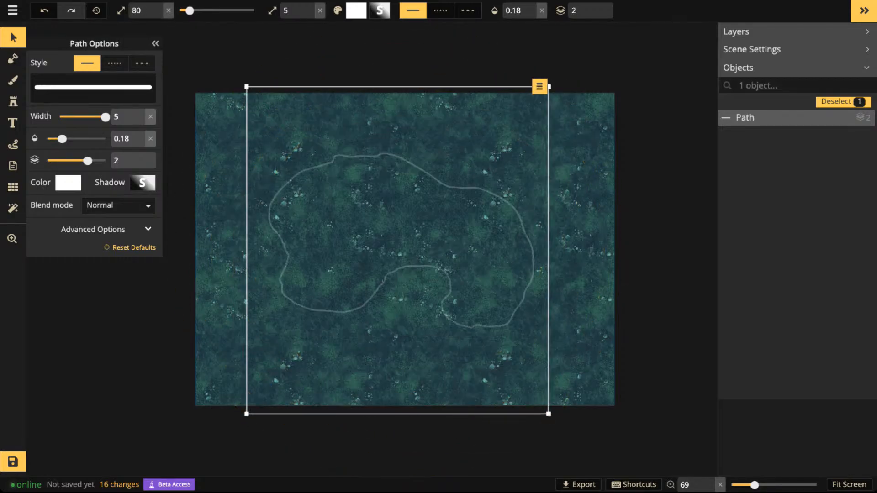
- Rotate the selected closed path in place on the map
{"action": "scroll", "coordinate": [397, 250], "scroll_direction": "down", "scroll_amount": 20}
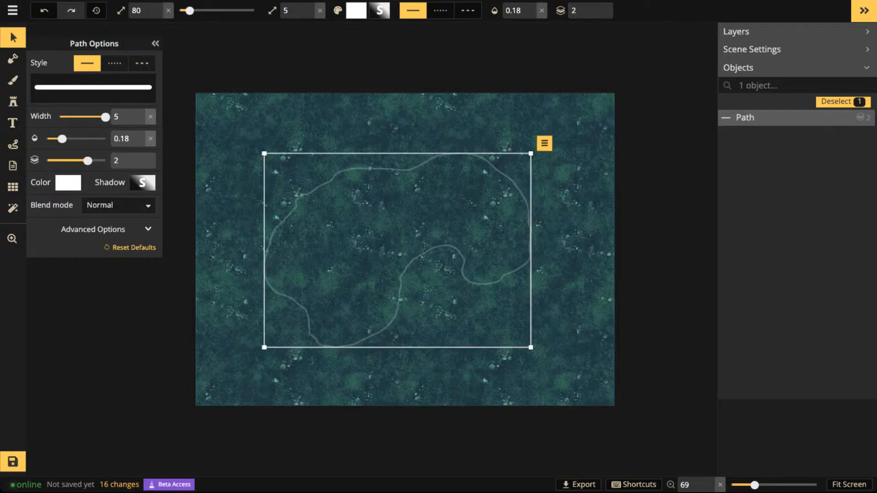
{"action": "scroll", "coordinate": [397, 250], "scroll_direction": "down", "scroll_amount": 6}
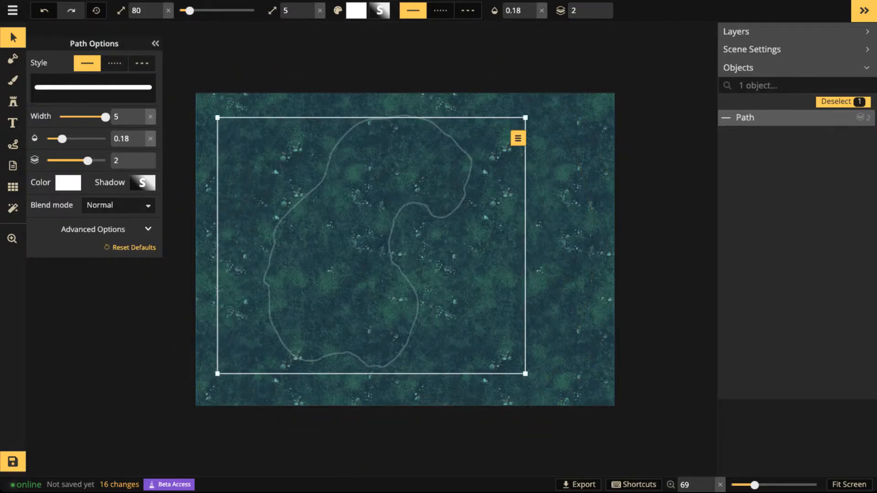
{"action": "scroll", "coordinate": [397, 251], "scroll_direction": "down", "scroll_amount": 8}
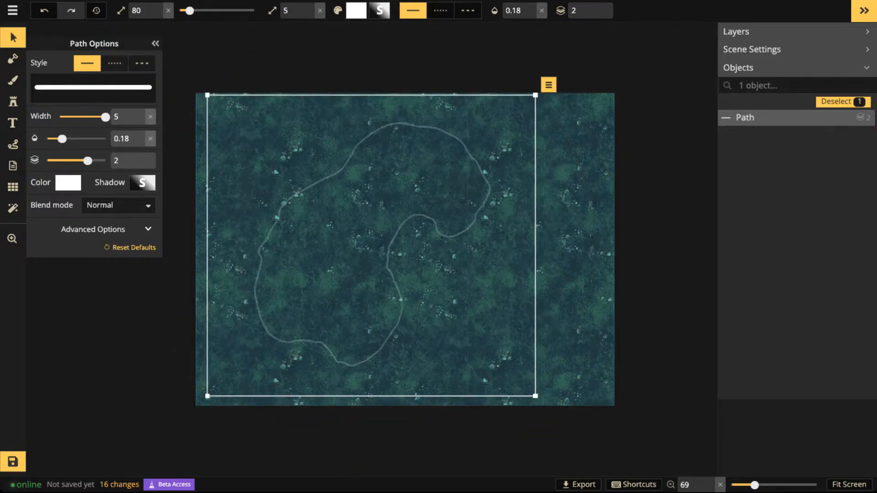
- Rotate the closed path further until it lies roughly lengthwise across the map, and nudge it slightly toward the map's upper left
{"action": "scroll", "coordinate": [397, 250], "scroll_direction": "down", "scroll_amount": 8}
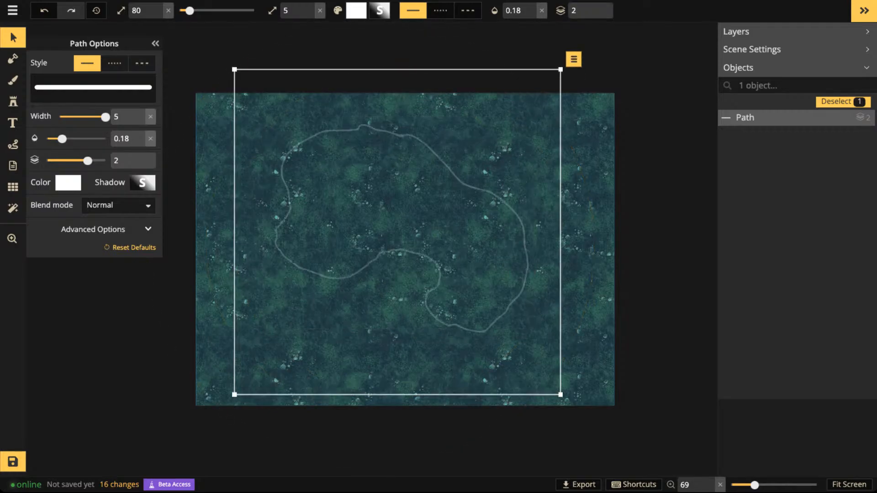
{"action": "scroll", "coordinate": [397, 250], "scroll_direction": "down", "scroll_amount": 8}
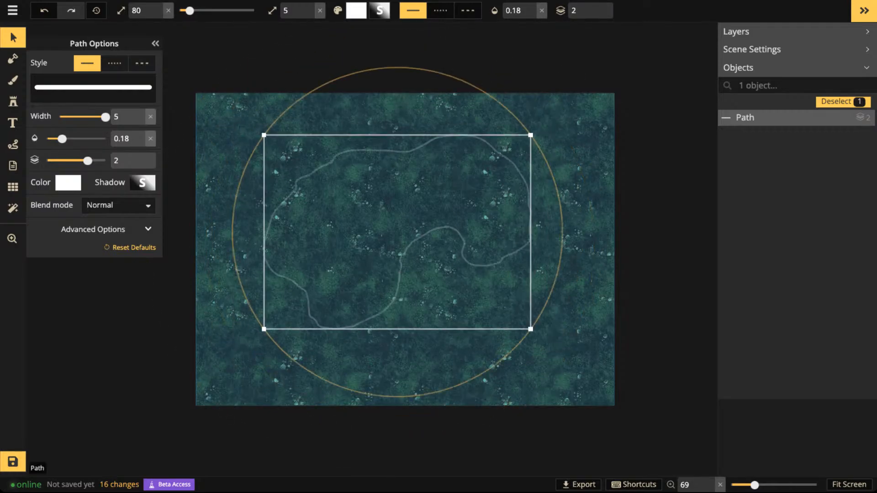
{"action": "scroll", "coordinate": [386, 223], "scroll_direction": "down", "scroll_amount": 1}
{"action": "scroll", "coordinate": [386, 223], "scroll_direction": "up", "scroll_amount": 3}
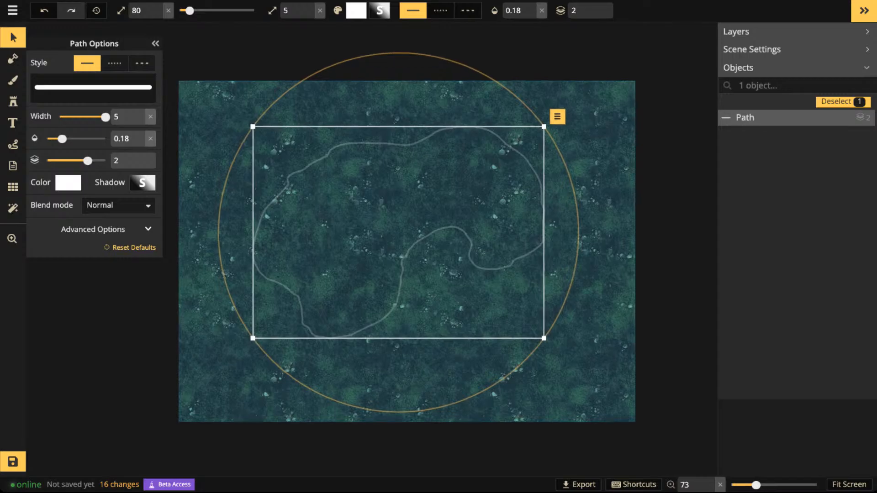
{"action": "left_click_drag", "start_coordinate": [398, 234], "coordinate": [395, 225]}
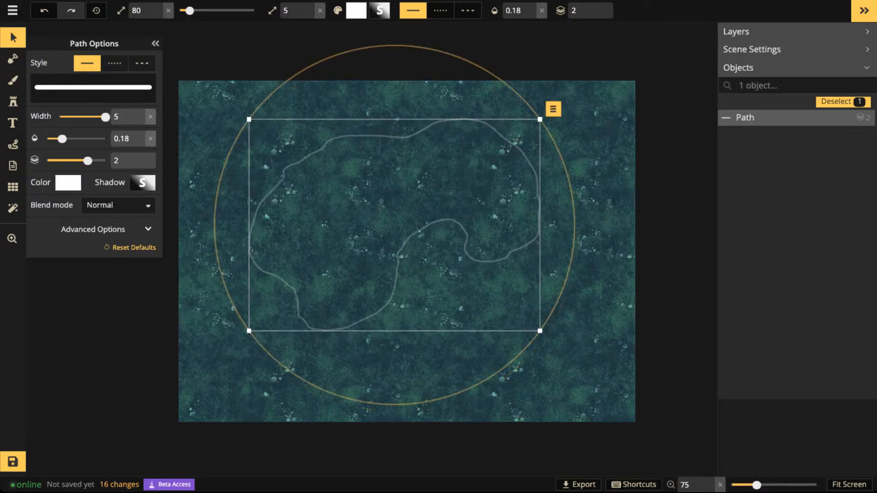
- Draw two dotted freehand paths with the Path tool across the map's lower-left corner, discarding a solid trial path
{"action": "left_click", "coordinate": [13, 145]}
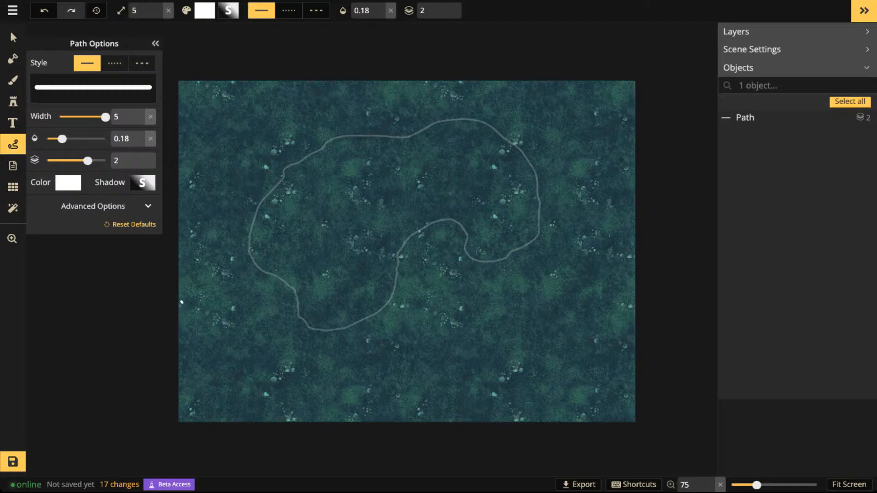
{"action": "left_click_drag", "start_coordinate": [180, 302], "coordinate": [236, 326]}
{"action": "key", "text": "Delete"}
{"action": "left_click", "coordinate": [114, 63]}
{"action": "left_click_drag", "start_coordinate": [179, 299], "coordinate": [225, 323]}
{"action": "left_click_drag", "start_coordinate": [230, 373], "coordinate": [297, 421]}
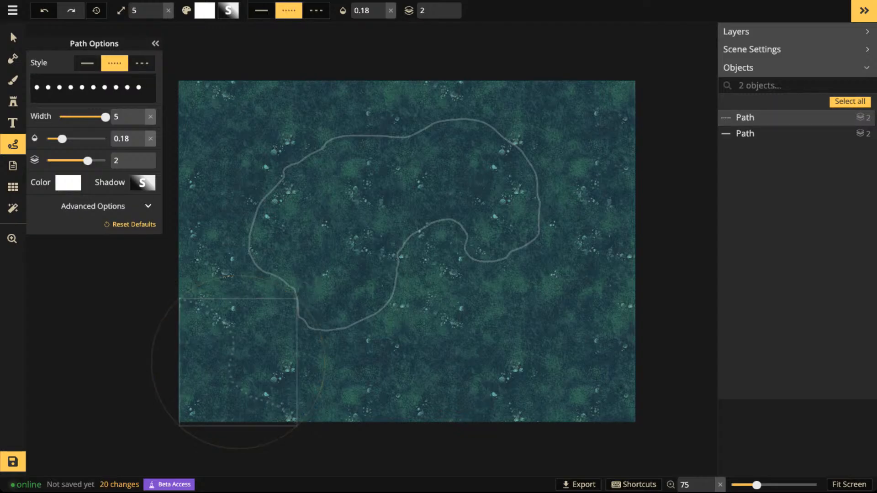
{"action": "left_click_drag", "start_coordinate": [179, 389], "coordinate": [178, 390]}
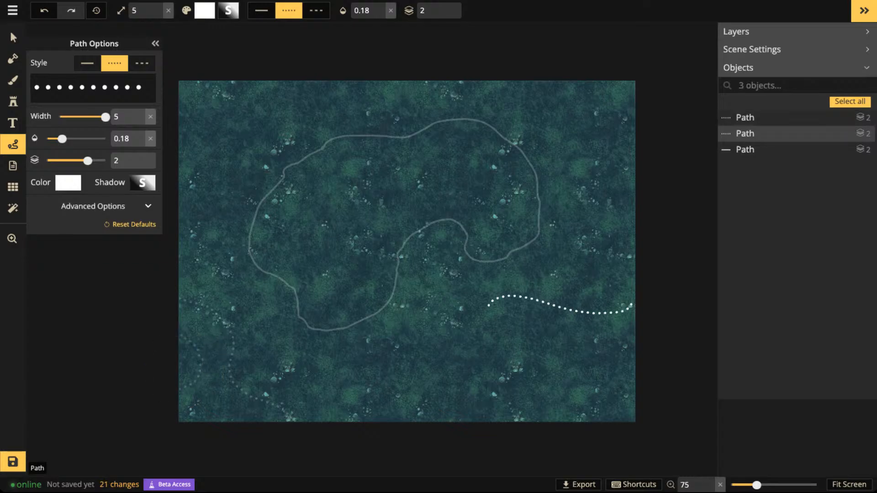
- Draw a dotted path curving from the map's right edge to its lower edge, move it slightly down, and deselect it
{"action": "mouse_move", "coordinate": [488, 305]}
{"action": "left_mouse_down"}
{"action": "mouse_move", "coordinate": [481, 333]}
{"action": "mouse_move", "coordinate": [495, 359]}
{"action": "left_mouse_up"}
{"action": "left_click_drag", "start_coordinate": [470, 421], "coordinate": [432, 430]}
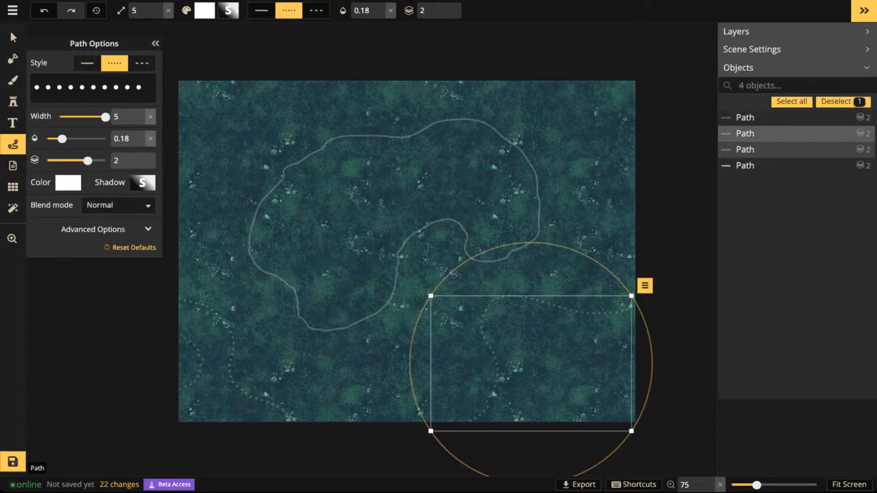
{"action": "left_click_drag", "start_coordinate": [531, 364], "coordinate": [542, 404]}
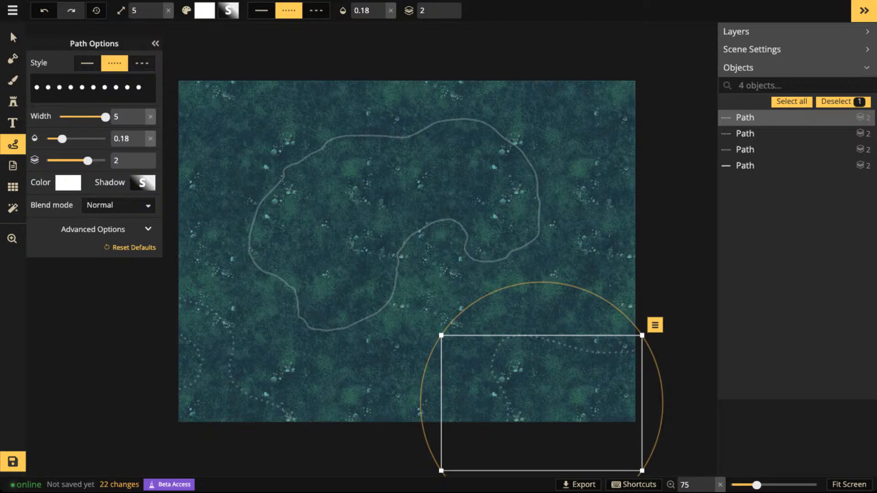
{"action": "key", "text": "Escape"}
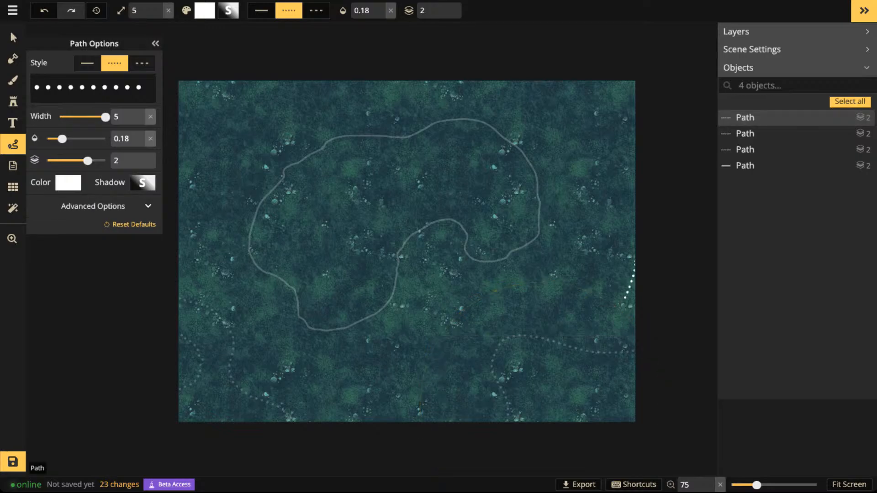
- Draw three more dotted paths at the map's right edge, upper-right corner and upper-left corner
{"action": "left_click_drag", "start_coordinate": [558, 336], "coordinate": [635, 262]}
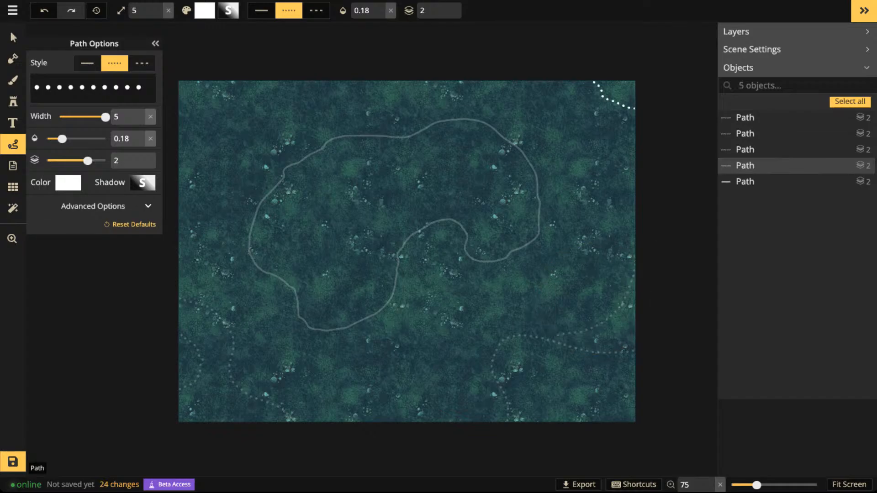
{"action": "left_click_drag", "start_coordinate": [594, 83], "coordinate": [635, 109]}
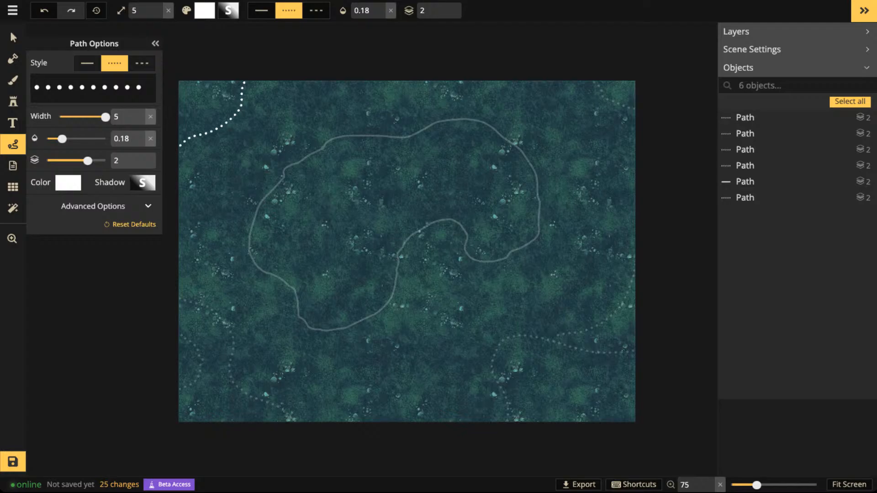
{"action": "left_click_drag", "start_coordinate": [180, 146], "coordinate": [178, 147]}
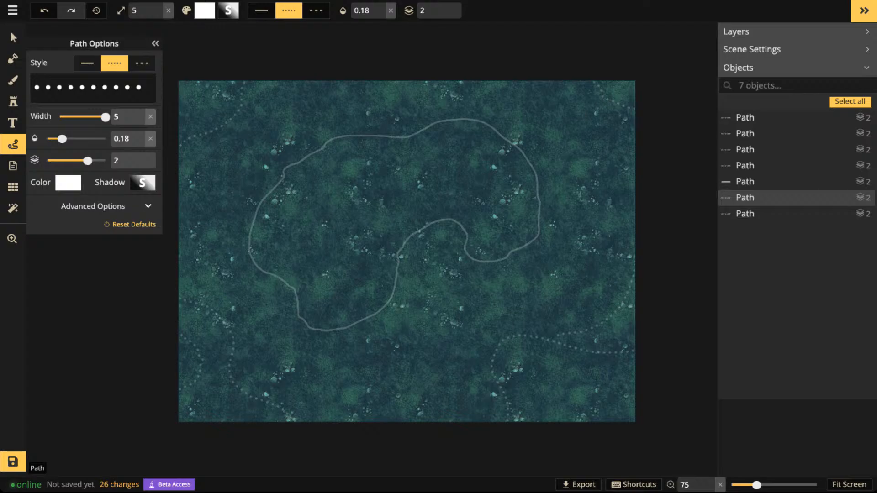
- Select all seven paths, group them, and ungroup them again
{"action": "left_click", "coordinate": [13, 37]}
{"action": "left_click_drag", "start_coordinate": [138, 54], "coordinate": [697, 472]}
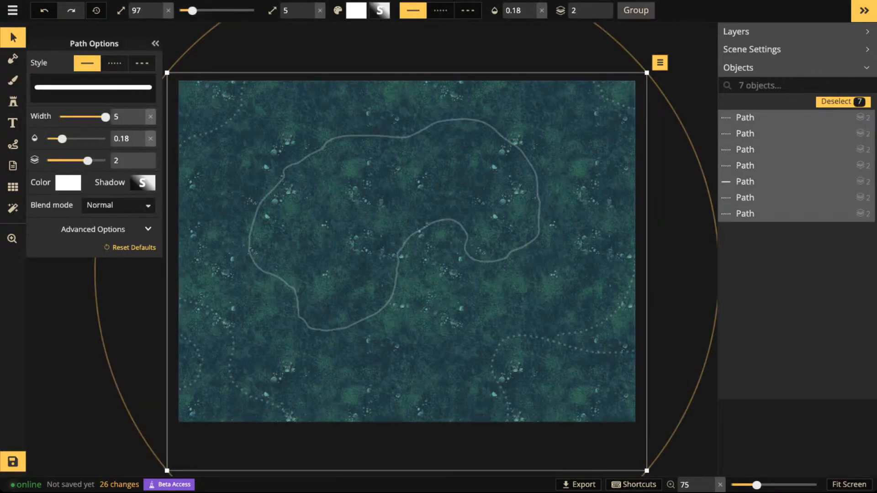
{"action": "key", "text": "ctrl+g"}
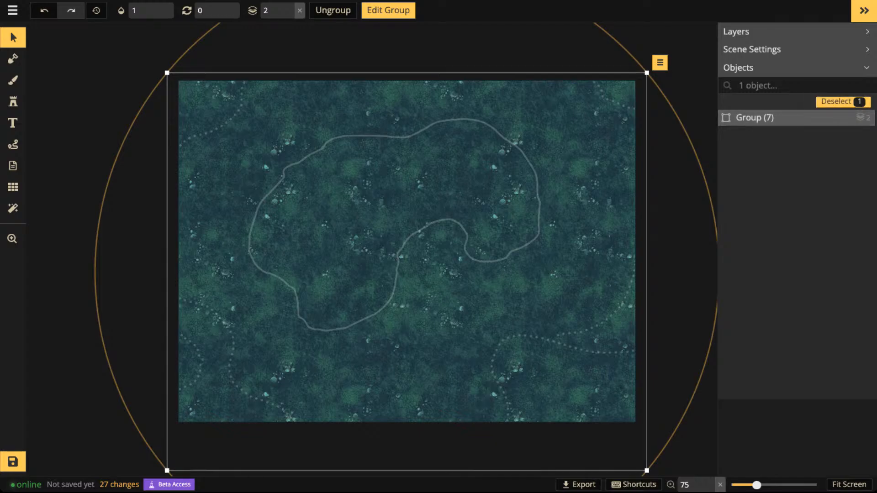
{"action": "left_click", "coordinate": [333, 10]}
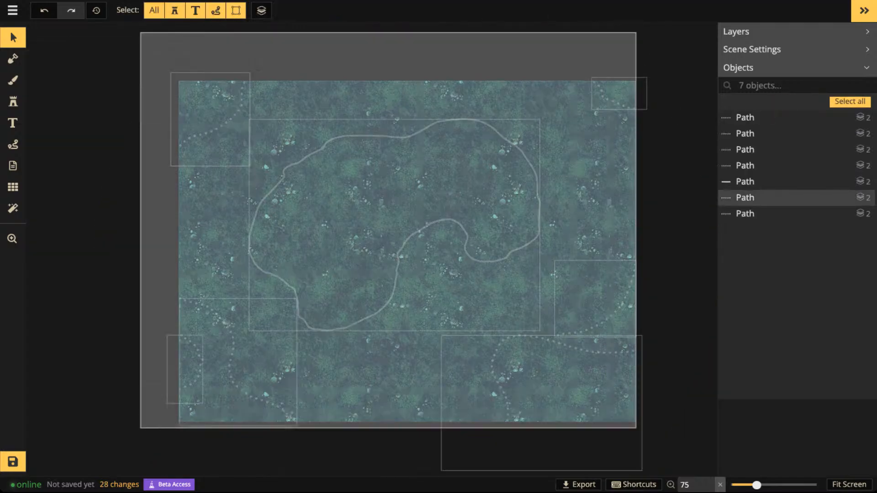
- Select all the paths, examine the selection's object menu with its Select options, and deselect everything
{"action": "key", "text": "ctrl+a"}
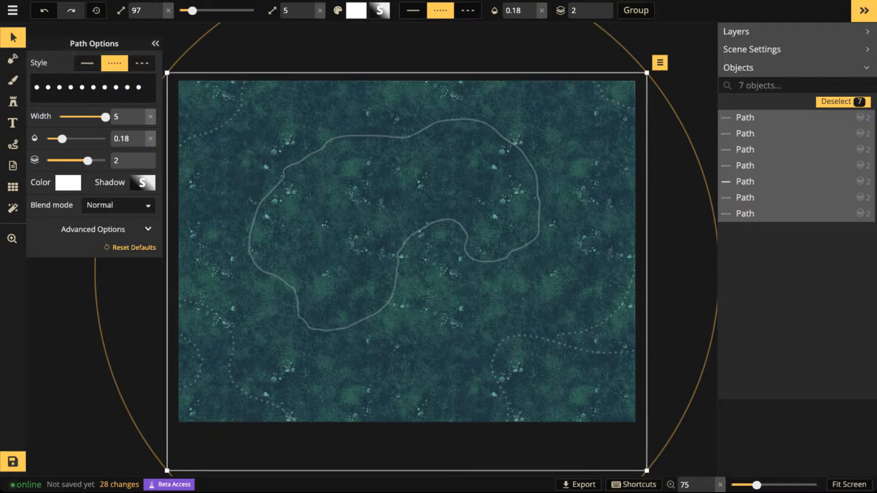
{"action": "left_click", "coordinate": [660, 63]}
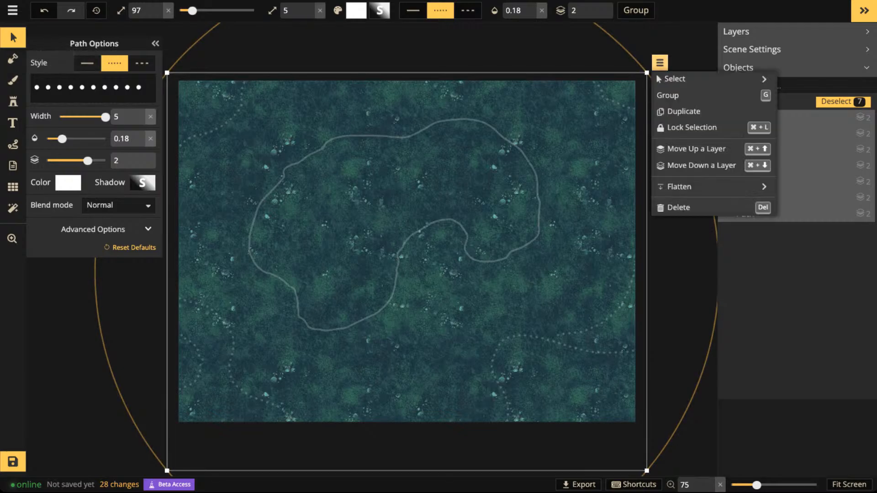
{"action": "mouse_move", "coordinate": [681, 79]}
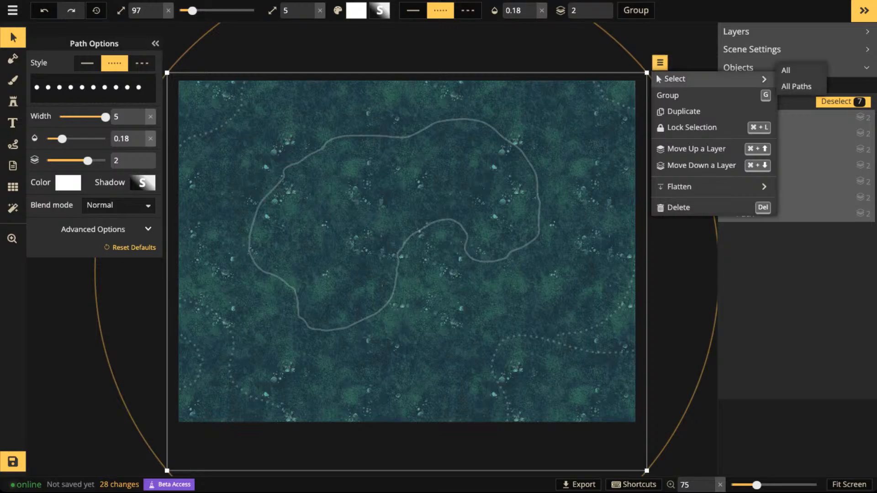
{"action": "key", "text": "Escape"}
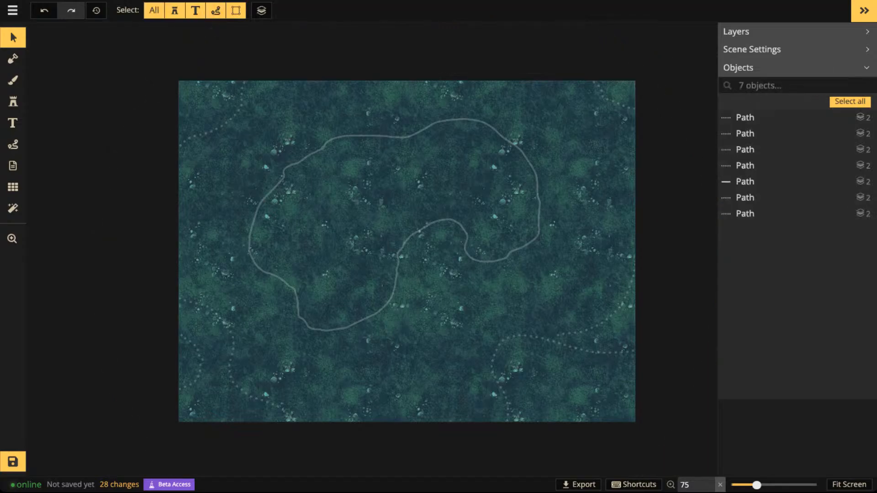
- Group all seven paths and rename the group Sketch
{"action": "left_click_drag", "start_coordinate": [92, 56], "coordinate": [632, 437]}
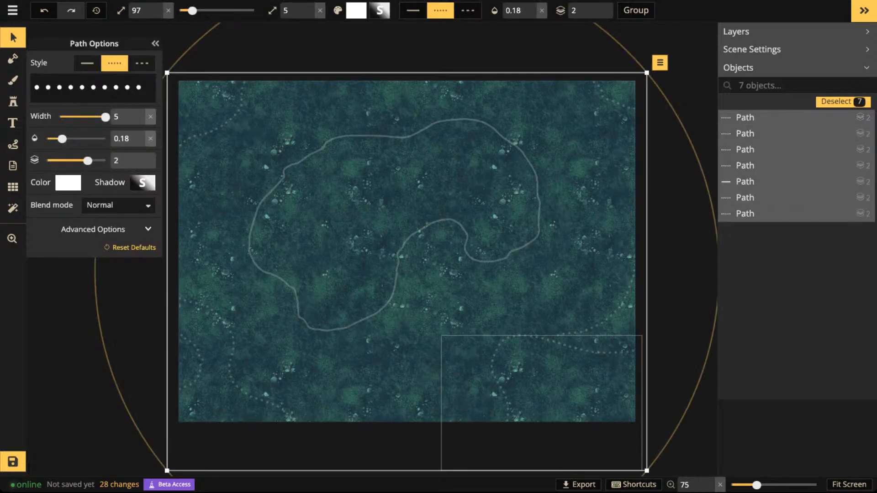
{"action": "key", "text": "ctrl+g"}
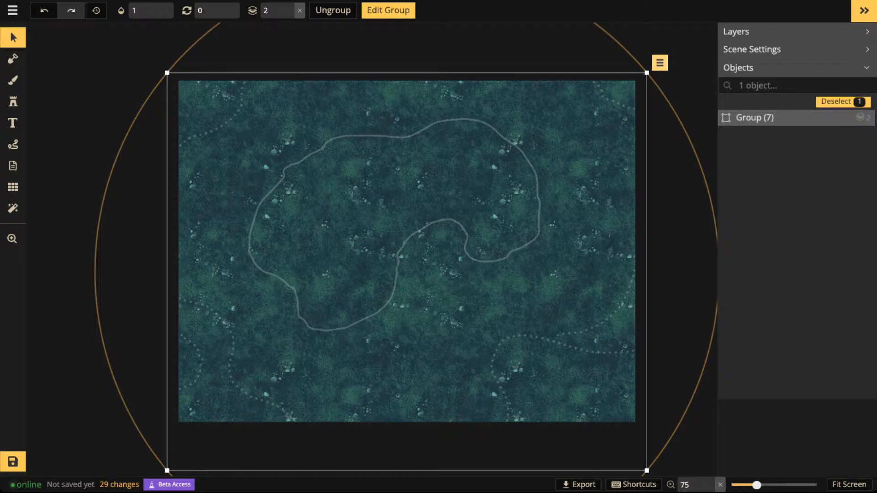
{"action": "left_click", "coordinate": [659, 62]}
{"action": "mouse_move", "coordinate": [685, 78]}
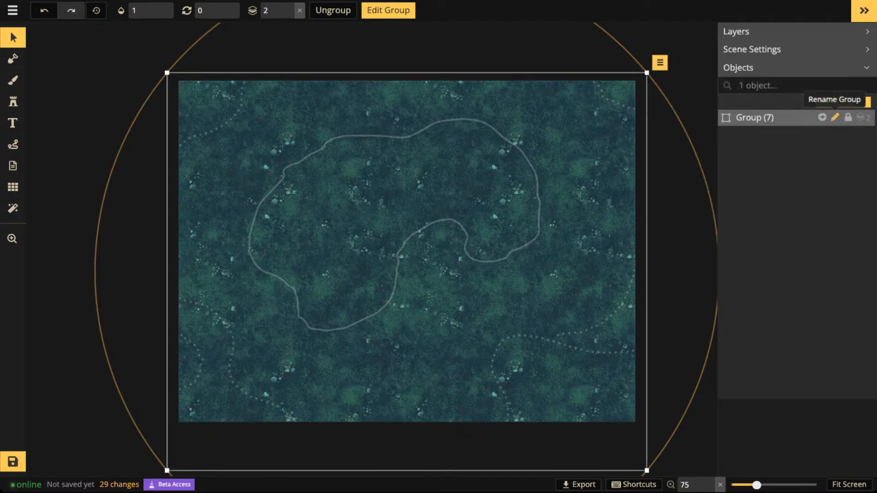
{"action": "left_click", "coordinate": [835, 117]}
{"action": "type", "text": "Sketch"}
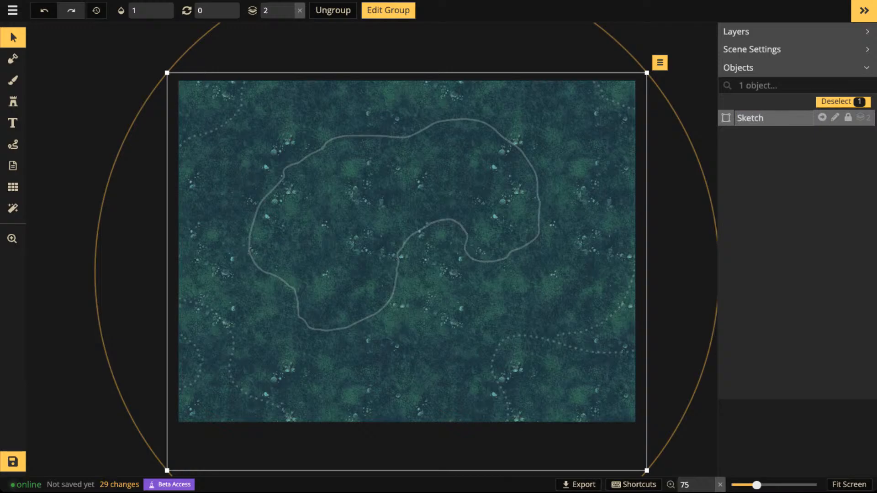
{"action": "key", "text": "Escape"}
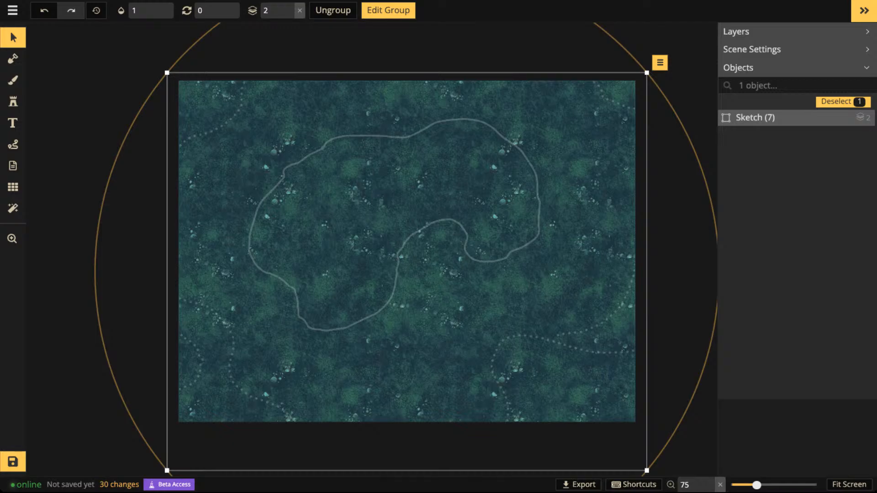
- Nudge the Sketch group slightly upward, place it on layer -5 and lock it
{"action": "left_click_drag", "start_coordinate": [407, 271], "coordinate": [406, 269]}
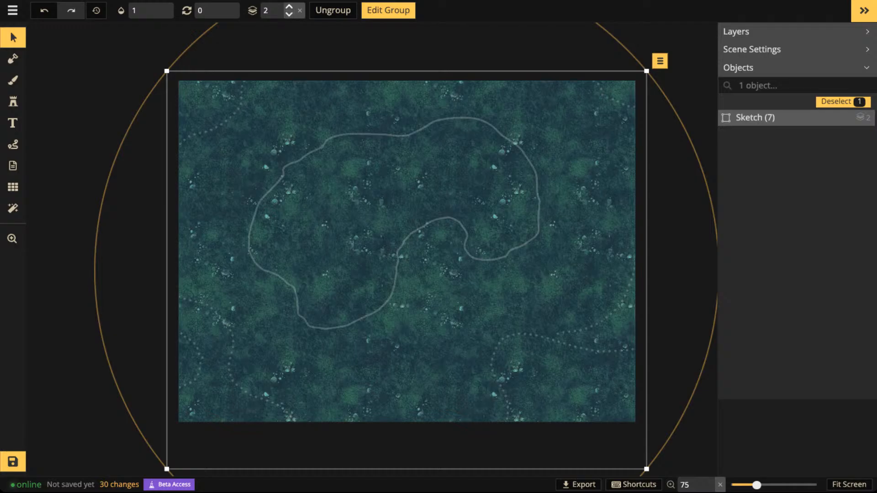
{"action": "left_click", "coordinate": [290, 15]}
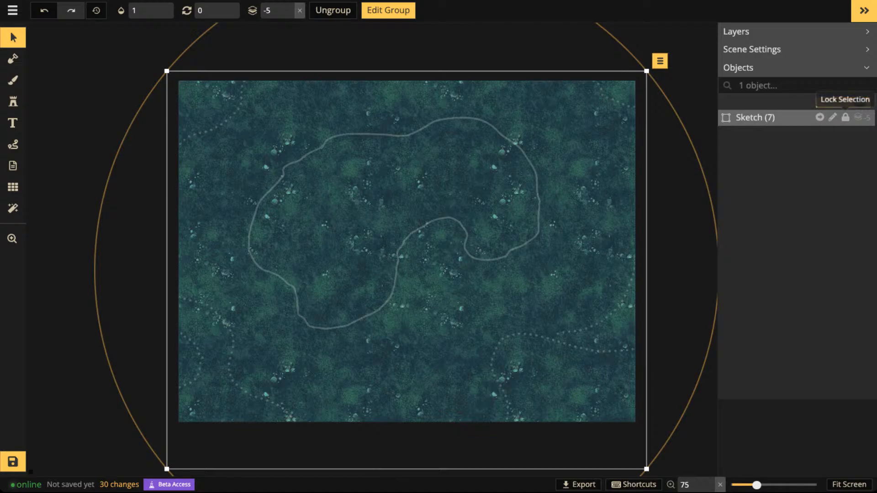
{"action": "left_click", "coordinate": [846, 117]}
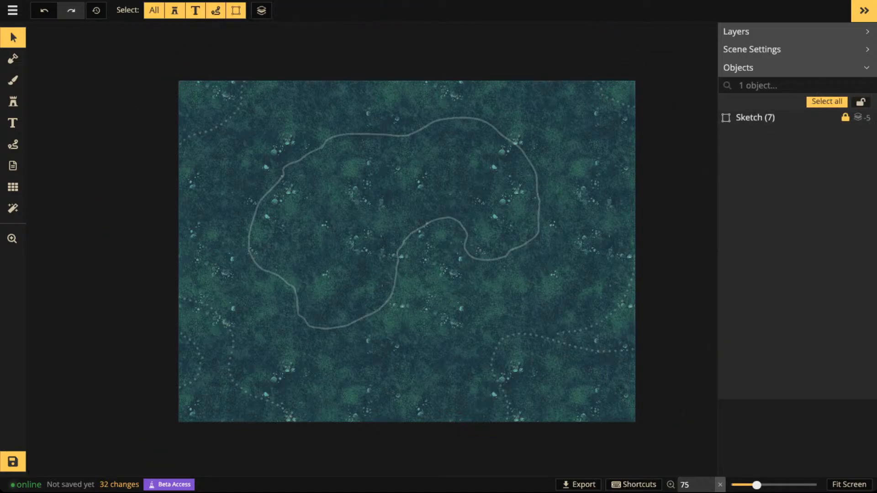
- Subtract the mask inside the closed outline with a round Mask brush of size 36 to carve out the lake
{"action": "left_click", "coordinate": [13, 58]}
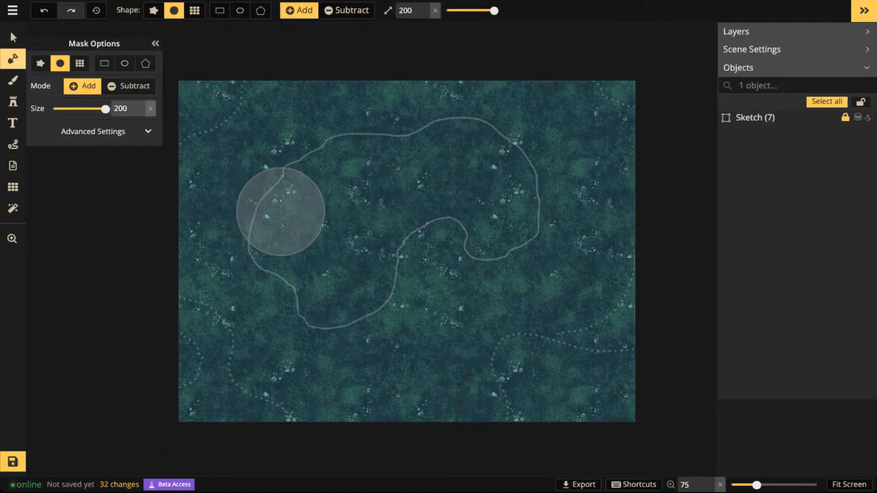
{"action": "left_click_drag", "start_coordinate": [494, 11], "coordinate": [468, 11]}
{"action": "left_click", "coordinate": [346, 10]}
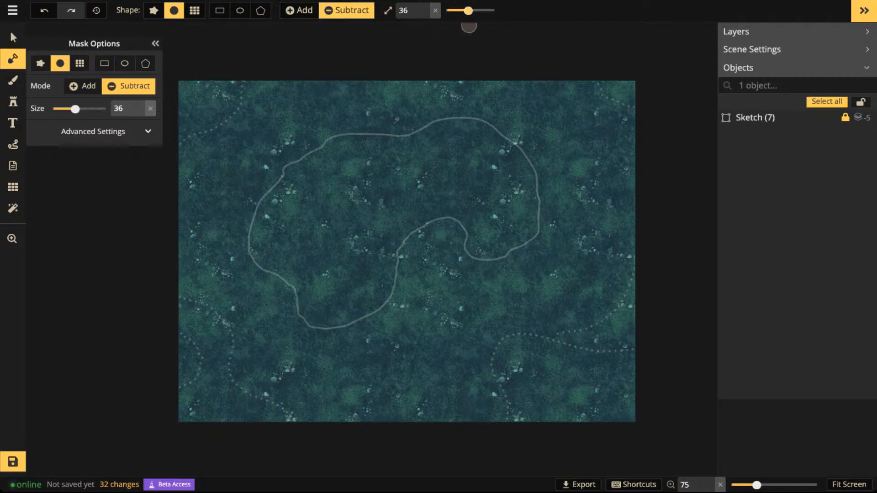
{"action": "mouse_move", "coordinate": [389, 146]}
{"action": "left_mouse_down"}
{"action": "mouse_move", "coordinate": [331, 147]}
{"action": "mouse_move", "coordinate": [292, 172]}
{"action": "mouse_move", "coordinate": [260, 221]}
{"action": "mouse_move", "coordinate": [262, 259]}
{"action": "mouse_move", "coordinate": [296, 280]}
{"action": "mouse_move", "coordinate": [313, 317]}
{"action": "mouse_move", "coordinate": [352, 315]}
{"action": "mouse_move", "coordinate": [383, 285]}
{"action": "mouse_move", "coordinate": [374, 305]}
{"action": "mouse_move", "coordinate": [412, 242]}
{"action": "mouse_move", "coordinate": [449, 235]}
{"action": "mouse_move", "coordinate": [483, 252]}
{"action": "mouse_move", "coordinate": [505, 251]}
{"action": "mouse_move", "coordinate": [533, 229]}
{"action": "mouse_move", "coordinate": [529, 175]}
{"action": "mouse_move", "coordinate": [485, 126]}
{"action": "mouse_move", "coordinate": [461, 124]}
{"action": "mouse_move", "coordinate": [394, 150]}
{"action": "mouse_move", "coordinate": [351, 155]}
{"action": "mouse_move", "coordinate": [284, 202]}
{"action": "mouse_move", "coordinate": [320, 207]}
{"action": "mouse_move", "coordinate": [479, 135]}
{"action": "mouse_move", "coordinate": [488, 146]}
{"action": "mouse_move", "coordinate": [465, 193]}
{"action": "mouse_move", "coordinate": [476, 205]}
{"action": "mouse_move", "coordinate": [505, 205]}
{"action": "mouse_move", "coordinate": [477, 236]}
{"action": "mouse_move", "coordinate": [498, 230]}
{"action": "mouse_move", "coordinate": [505, 241]}
{"action": "mouse_move", "coordinate": [524, 196]}
{"action": "mouse_move", "coordinate": [434, 171]}
{"action": "mouse_move", "coordinate": [338, 220]}
{"action": "mouse_move", "coordinate": [439, 196]}
{"action": "mouse_move", "coordinate": [383, 252]}
{"action": "mouse_move", "coordinate": [373, 283]}
{"action": "mouse_move", "coordinate": [349, 239]}
{"action": "mouse_move", "coordinate": [324, 256]}
{"action": "mouse_move", "coordinate": [298, 205]}
{"action": "mouse_move", "coordinate": [276, 224]}
{"action": "mouse_move", "coordinate": [292, 262]}
{"action": "mouse_move", "coordinate": [304, 232]}
{"action": "mouse_move", "coordinate": [340, 287]}
{"action": "mouse_move", "coordinate": [322, 303]}
{"action": "mouse_move", "coordinate": [328, 287]}
{"action": "mouse_move", "coordinate": [371, 290]}
{"action": "left_mouse_up"}
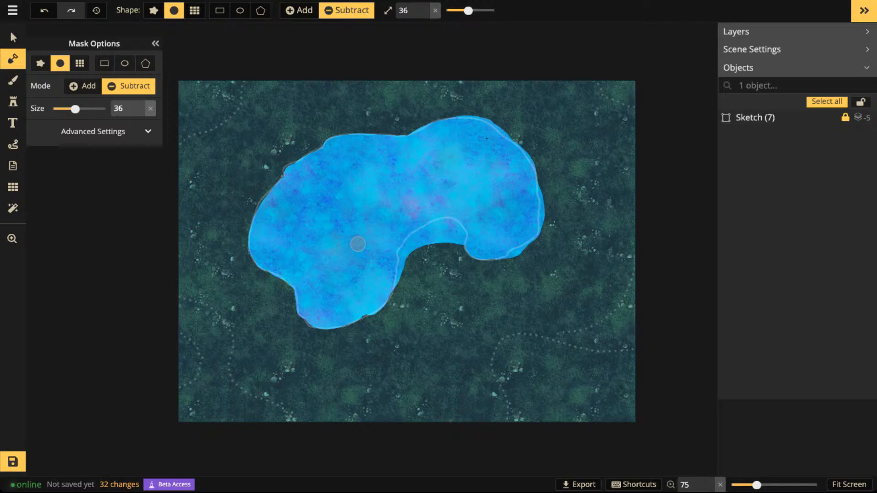
- Inspect the lake's edge up close and open the mask's advanced settings
{"action": "scroll", "coordinate": [293, 211], "scroll_direction": "up", "scroll_amount": 4}
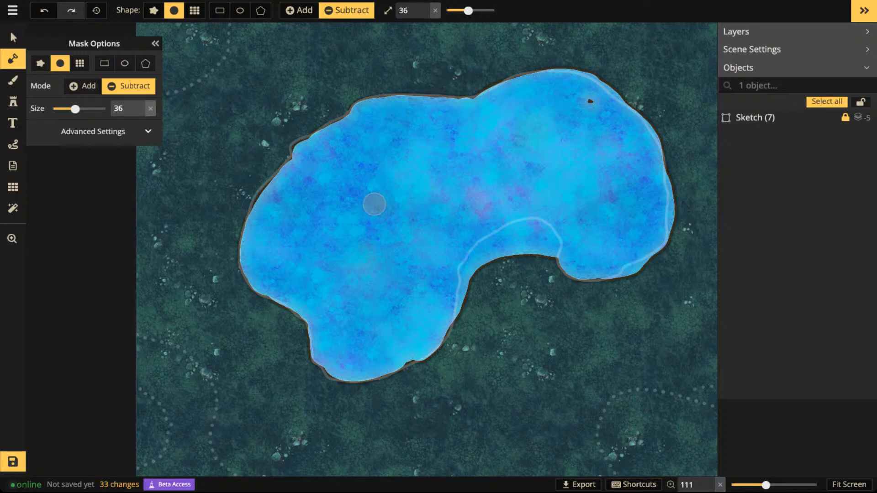
{"action": "left_click", "coordinate": [147, 132]}
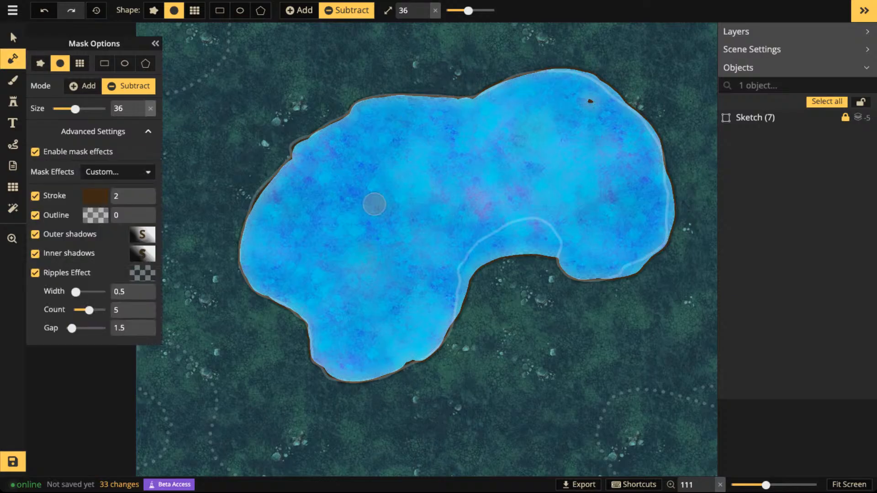
{"action": "left_click", "coordinate": [147, 131]}
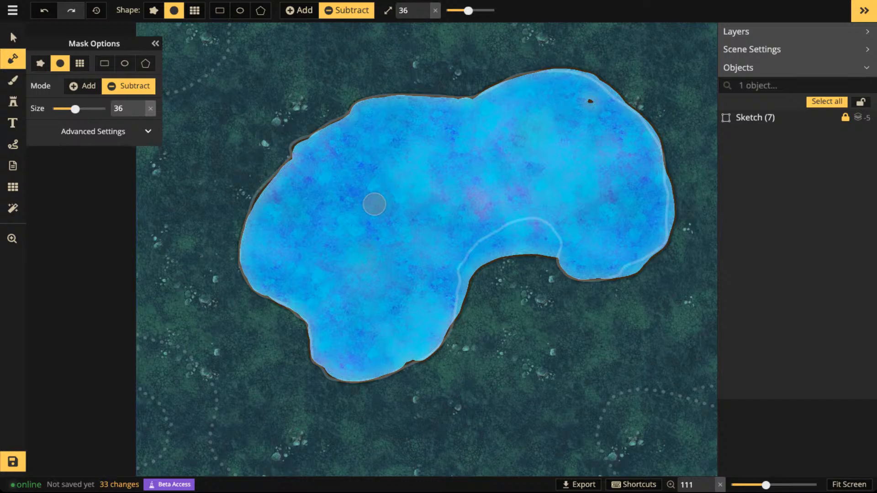
{"action": "left_click", "coordinate": [147, 131]}
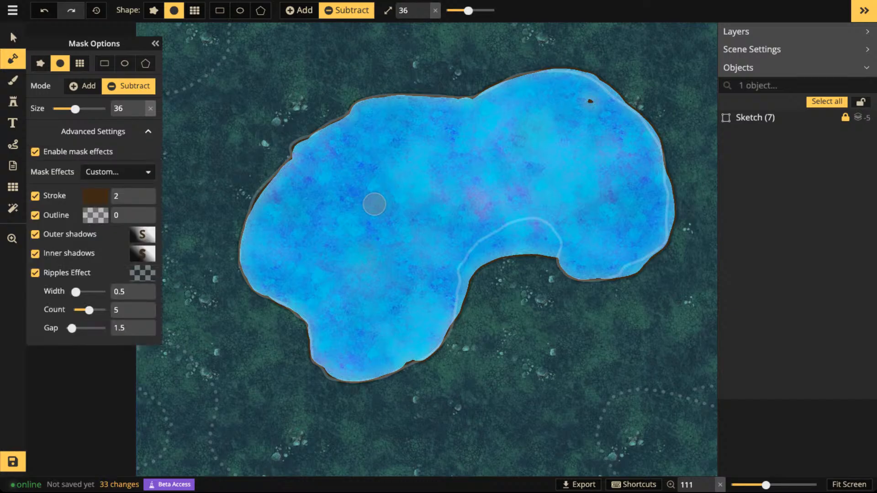
- Turn off the mask's stroke, outline, outer shadows, inner shadows and ripples while keeping mask effects enabled
{"action": "left_click", "coordinate": [36, 196]}
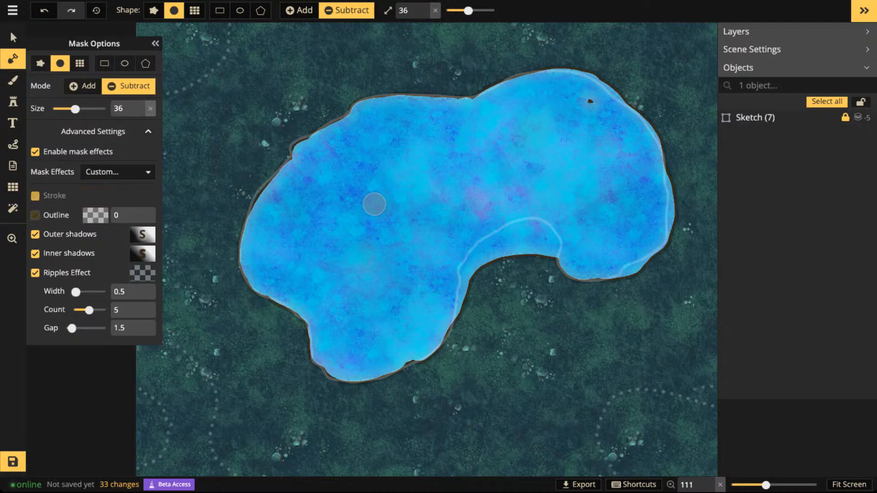
{"action": "left_click", "coordinate": [35, 235]}
{"action": "left_click", "coordinate": [35, 254]}
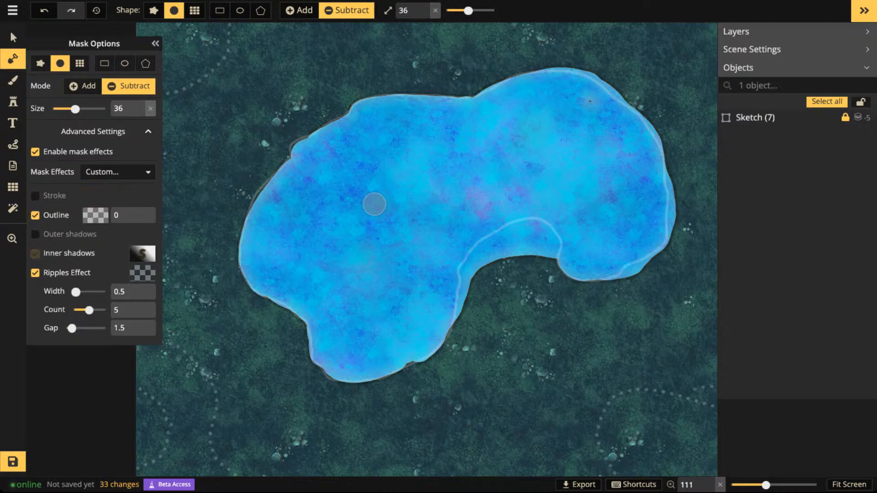
{"action": "left_click", "coordinate": [35, 273]}
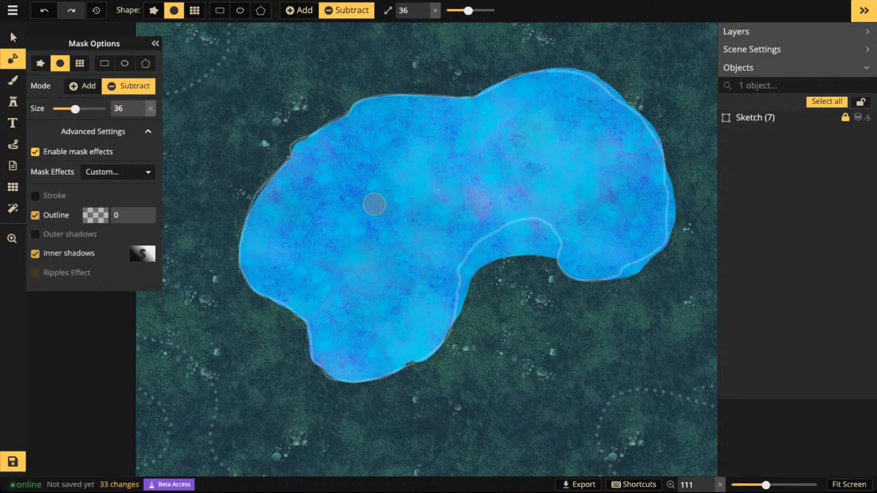
{"action": "left_click", "coordinate": [35, 253]}
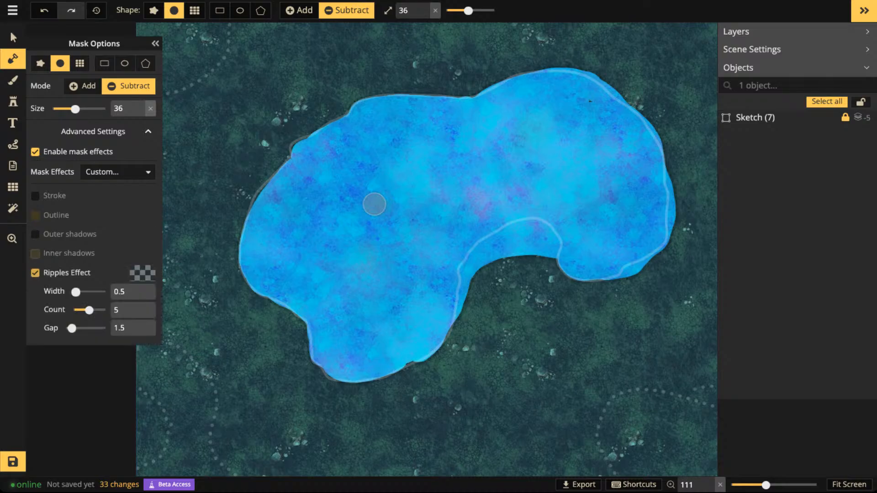
{"action": "left_click", "coordinate": [36, 254]}
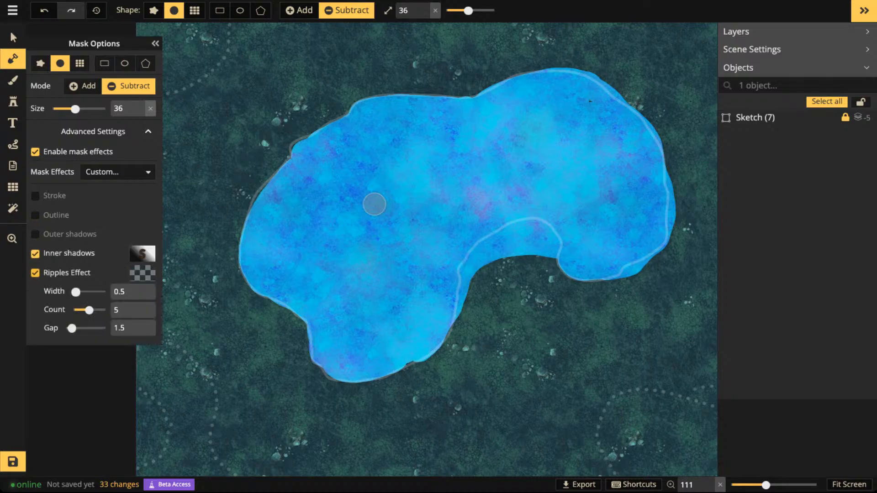
{"action": "left_click", "coordinate": [35, 273]}
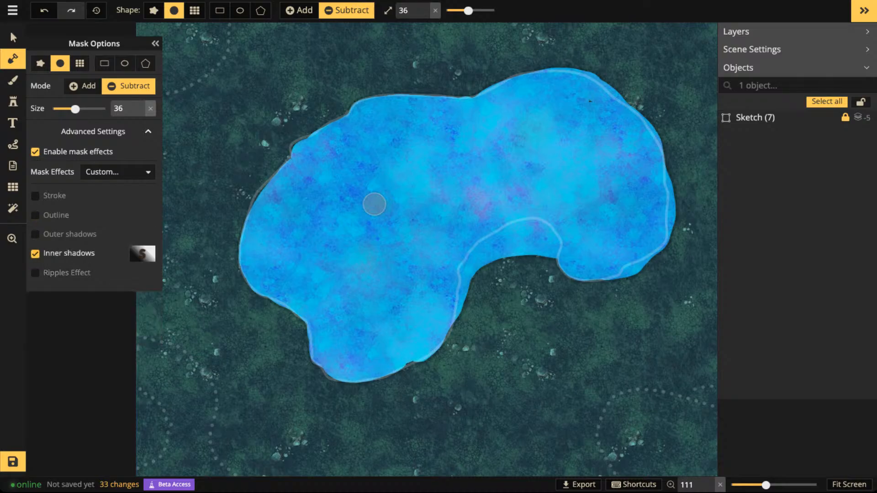
{"action": "left_click", "coordinate": [35, 254]}
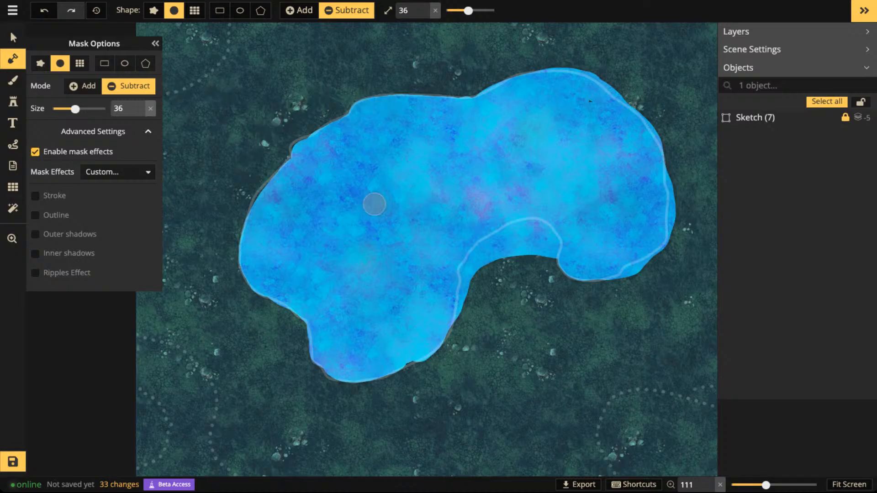
{"action": "left_click", "coordinate": [35, 151]}
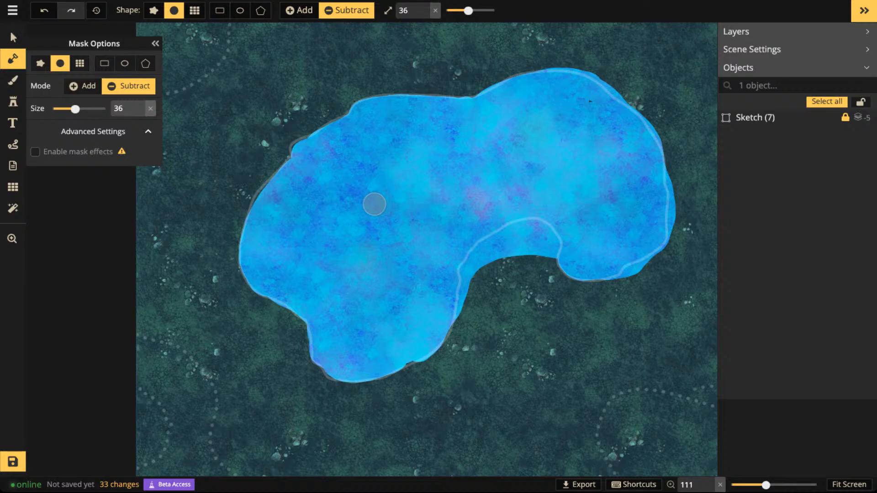
{"action": "left_click", "coordinate": [35, 151]}
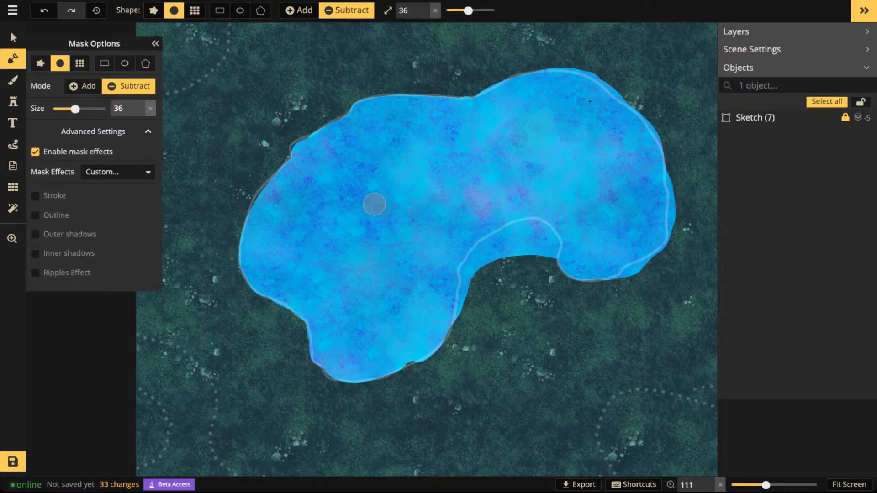
- Enable outer shadows for the mask with a blur of 20, distance 0 and a semi-transparent light grey D2D2D2 colour
{"action": "left_click", "coordinate": [35, 233]}
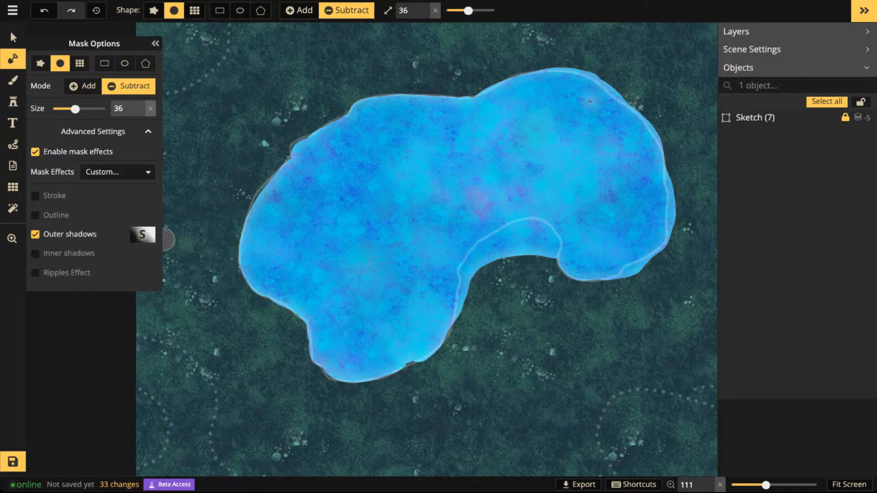
{"action": "left_click", "coordinate": [142, 234]}
{"action": "left_click_drag", "start_coordinate": [197, 299], "coordinate": [267, 298]}
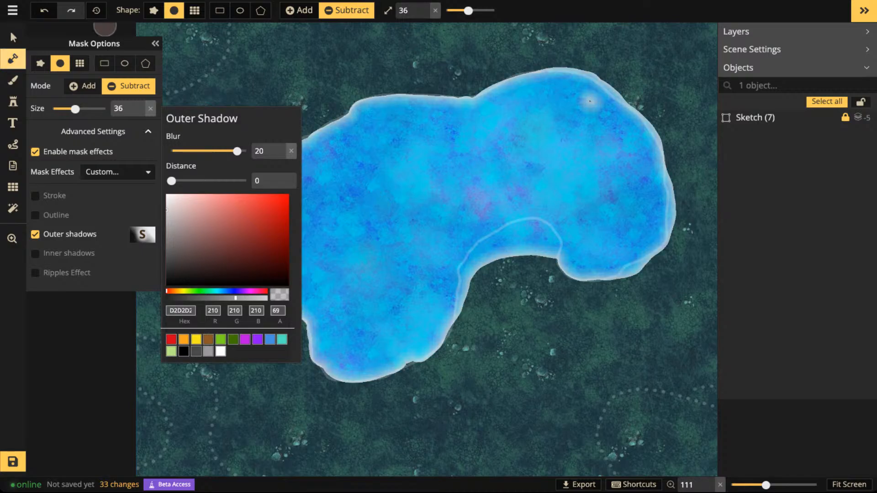
{"action": "left_click", "coordinate": [129, 86]}
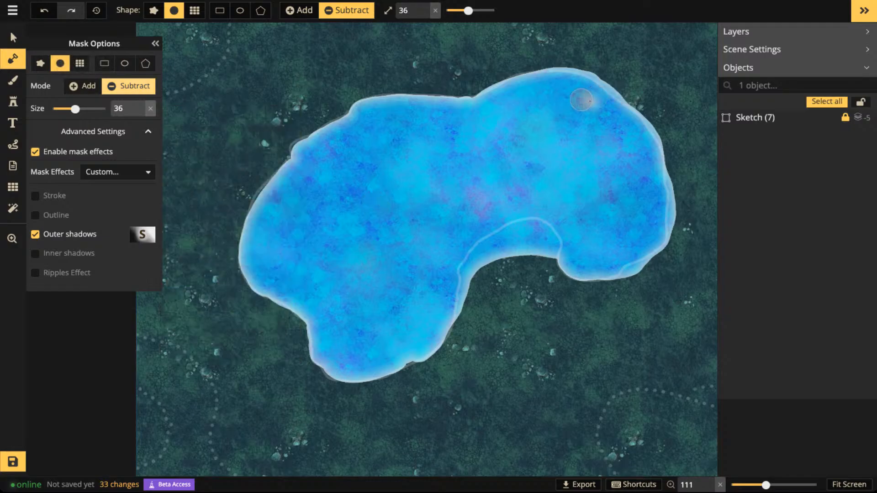
- Subtract the leftover speck near the lake's upper-right shore and check the softened lake edge
{"action": "left_click", "coordinate": [589, 105]}
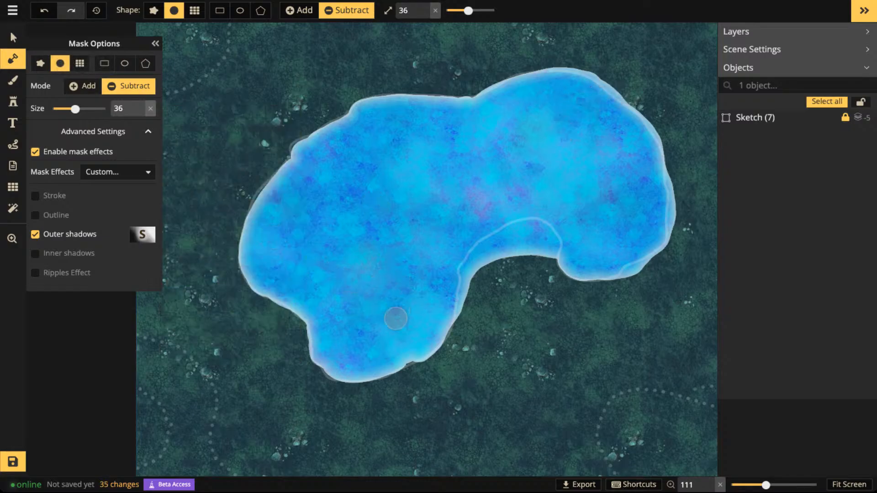
{"action": "scroll", "coordinate": [338, 145], "scroll_direction": "up", "scroll_amount": 3}
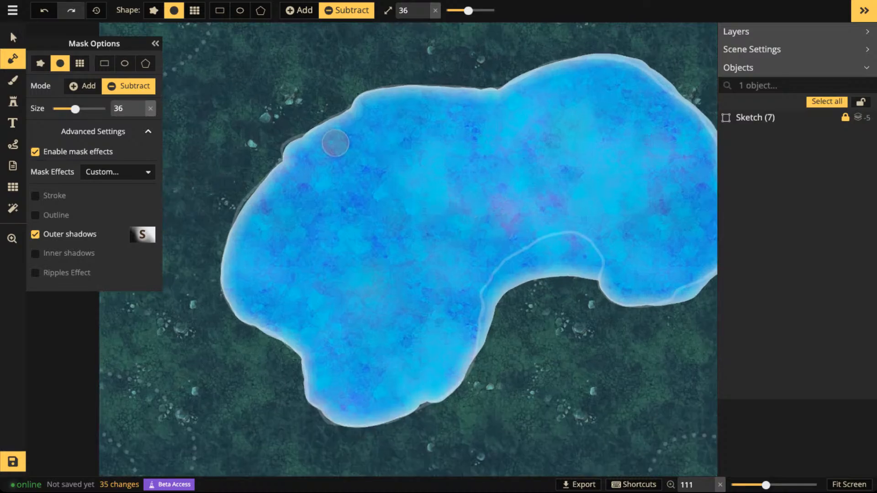
{"action": "scroll", "coordinate": [541, 236], "scroll_direction": "down", "scroll_amount": 6}
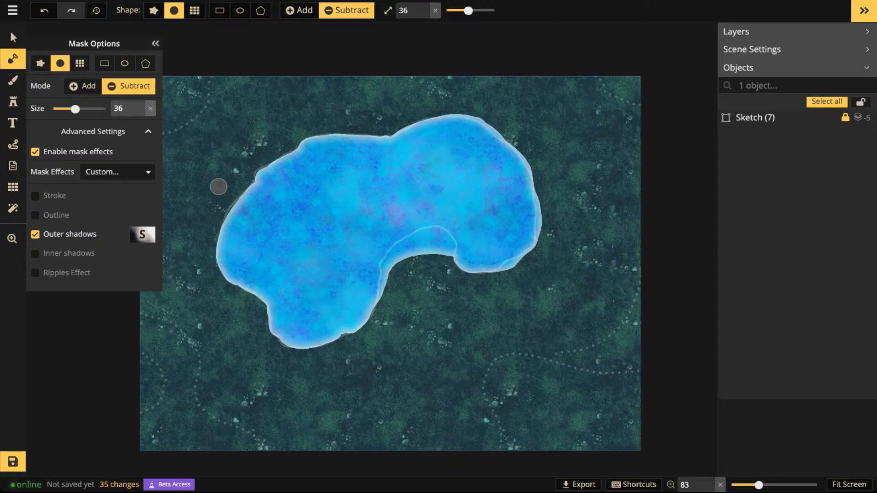
- Search the stamp catalog for "cliff" and choose the last grey curved Cliff stamp in the Terrain group
{"action": "key", "text": "s"}
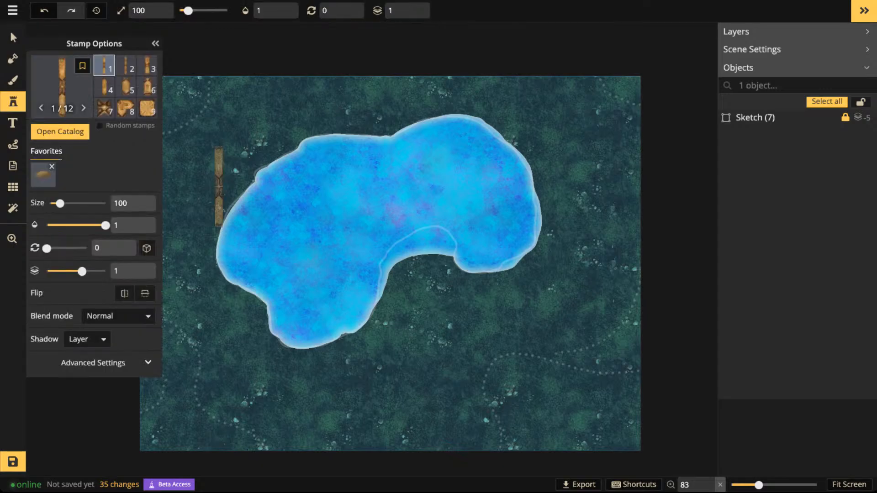
{"action": "left_click", "coordinate": [59, 131]}
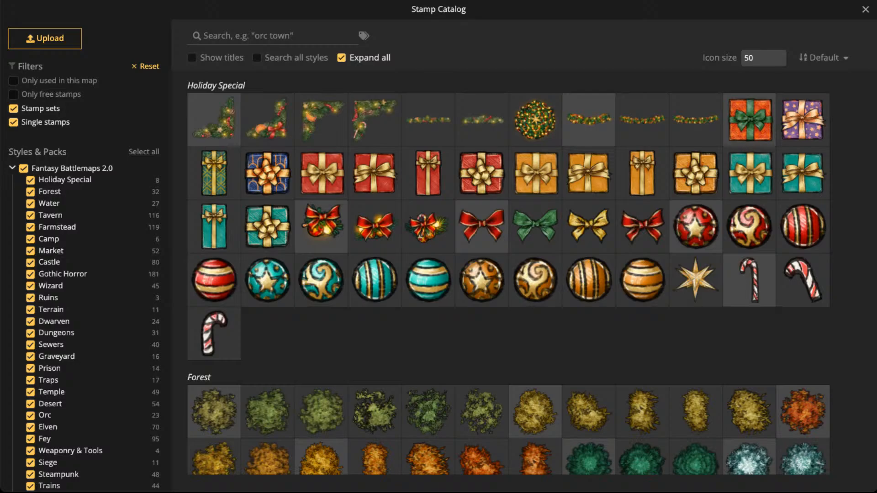
{"action": "left_click", "coordinate": [364, 36]}
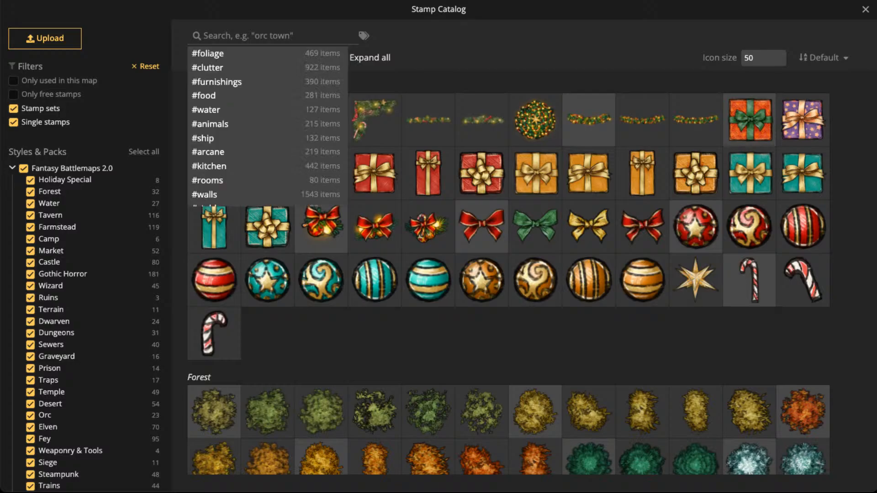
{"action": "left_click", "coordinate": [363, 36]}
{"action": "type", "text": "cliff"}
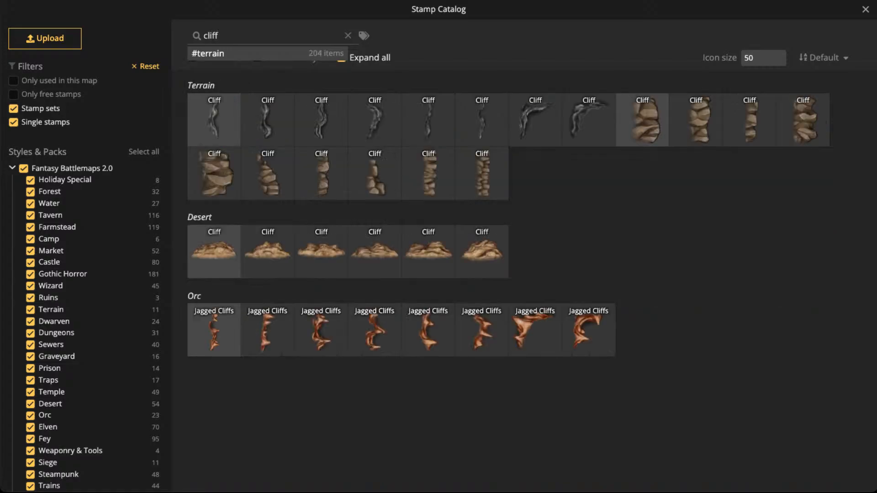
{"action": "left_click", "coordinate": [588, 120]}
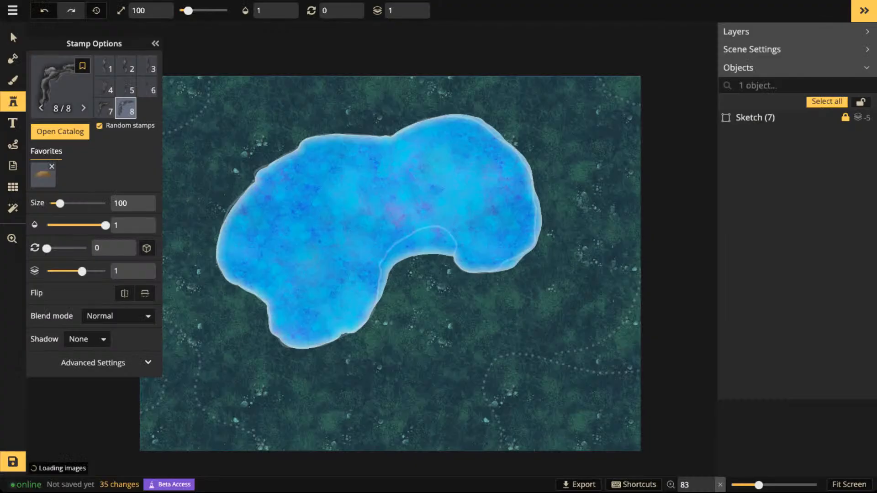
- Place a cliff stamp rotated 165 degrees over the western part of the lake and enlarge it to size 160
{"action": "scroll", "coordinate": [553, 176], "scroll_direction": "up", "scroll_amount": 2}
{"action": "key", "text": "space"}
{"action": "left_click_drag", "start_coordinate": [257, 138], "coordinate": [440, 235]}
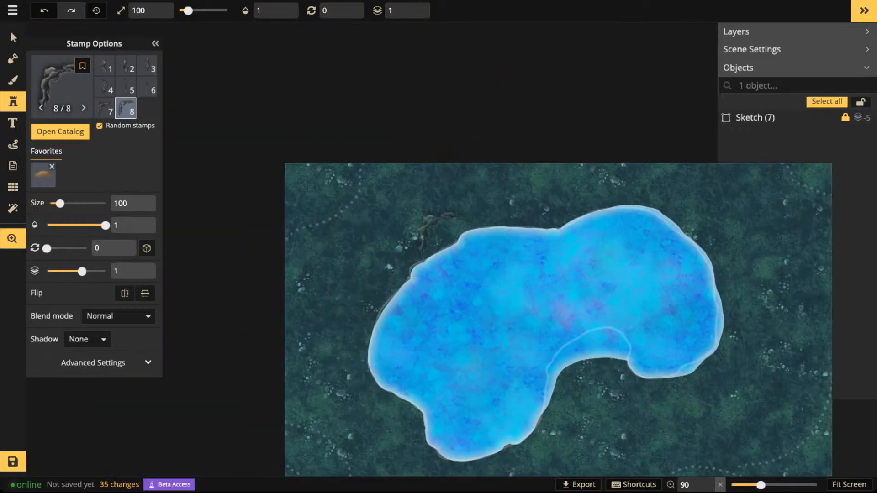
{"action": "scroll", "coordinate": [338, 197], "scroll_direction": "up", "scroll_amount": 5}
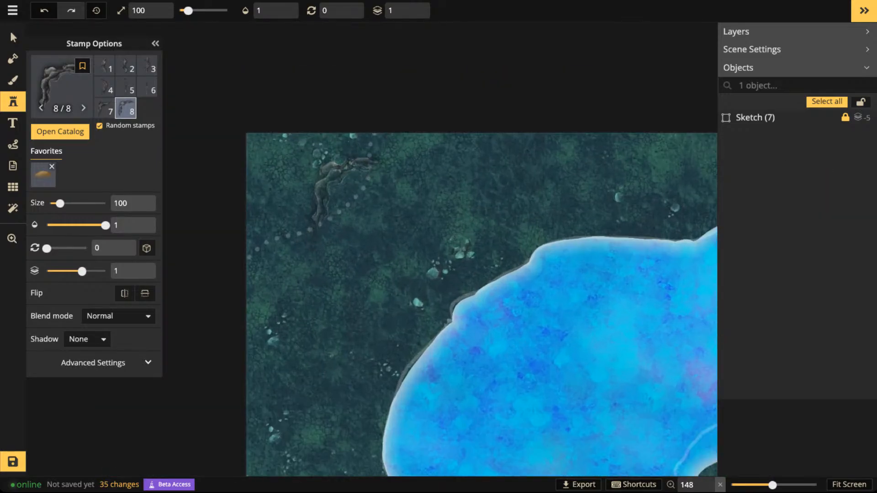
{"action": "scroll", "coordinate": [347, 187], "scroll_direction": "down", "scroll_amount": 11}
{"action": "left_click", "coordinate": [350, 169]}
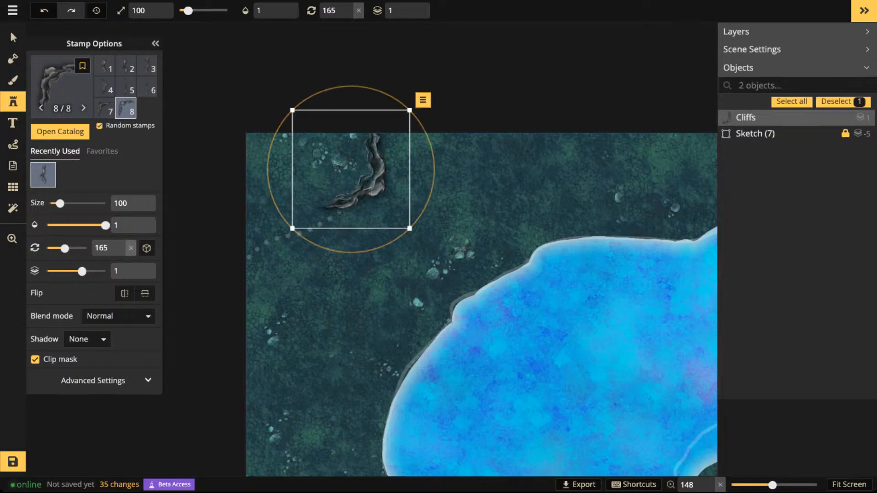
{"action": "left_click_drag", "start_coordinate": [351, 169], "coordinate": [434, 237]}
{"action": "scroll", "coordinate": [548, 375], "scroll_direction": "down", "scroll_amount": 1}
{"action": "scroll", "coordinate": [564, 377], "scroll_direction": "down", "scroll_amount": 1}
{"action": "scroll", "coordinate": [416, 240], "scroll_direction": "up", "scroll_amount": 3}
{"action": "scroll", "coordinate": [417, 240], "scroll_direction": "up", "scroll_amount": 4}
{"action": "scroll", "coordinate": [416, 240], "scroll_direction": "up", "scroll_amount": 2}
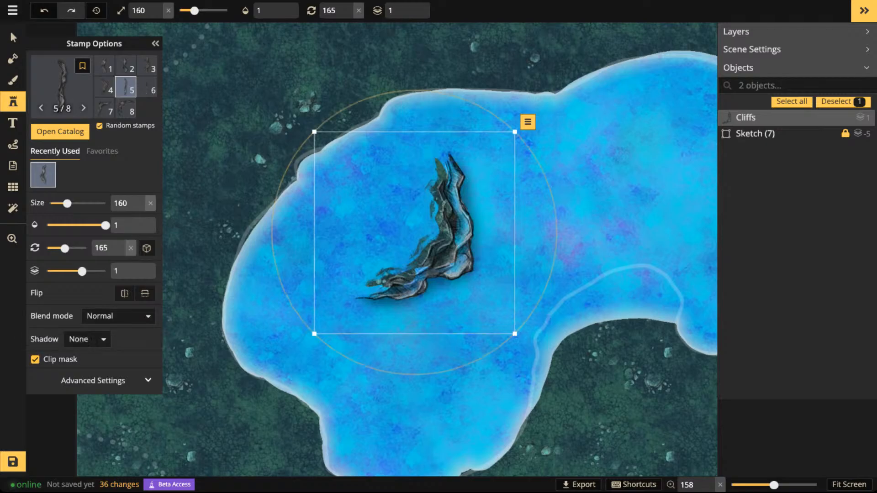
- Compare the lake's cliff stamp with and without mask clipping, leaving Clip mask disabled
{"action": "left_click", "coordinate": [35, 360]}
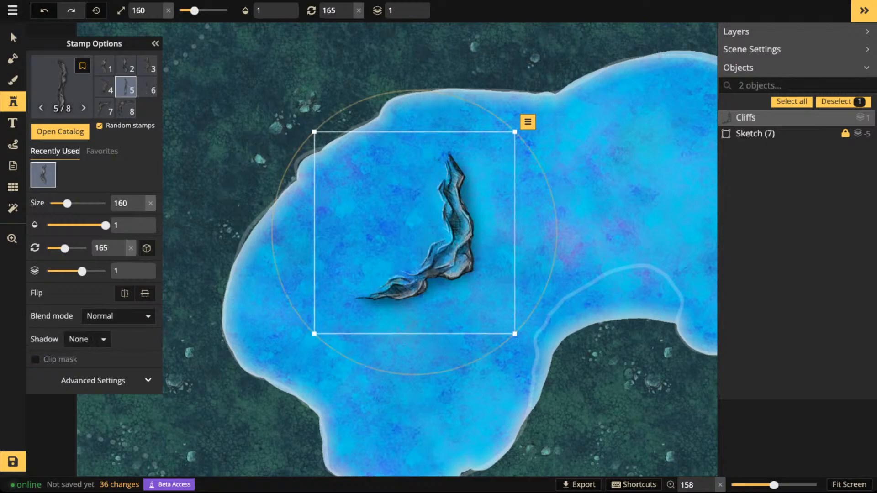
{"action": "left_click", "coordinate": [35, 359]}
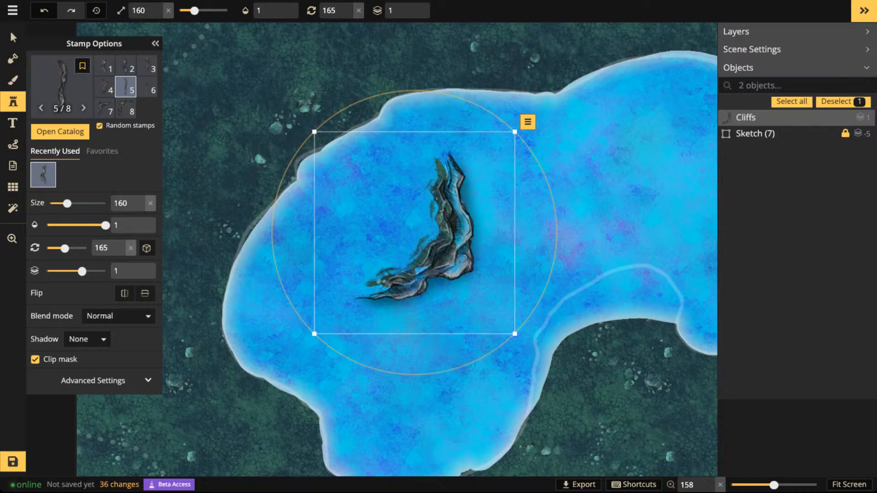
{"action": "left_click", "coordinate": [35, 360]}
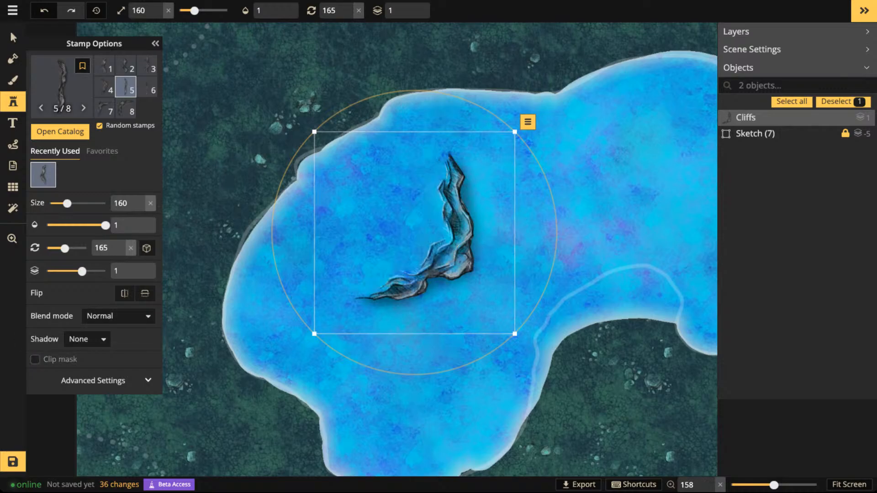
- Place a second cliff stamp of size 160 across the lake's northwestern shore and disable its Clip mask
{"action": "left_click", "coordinate": [271, 158]}
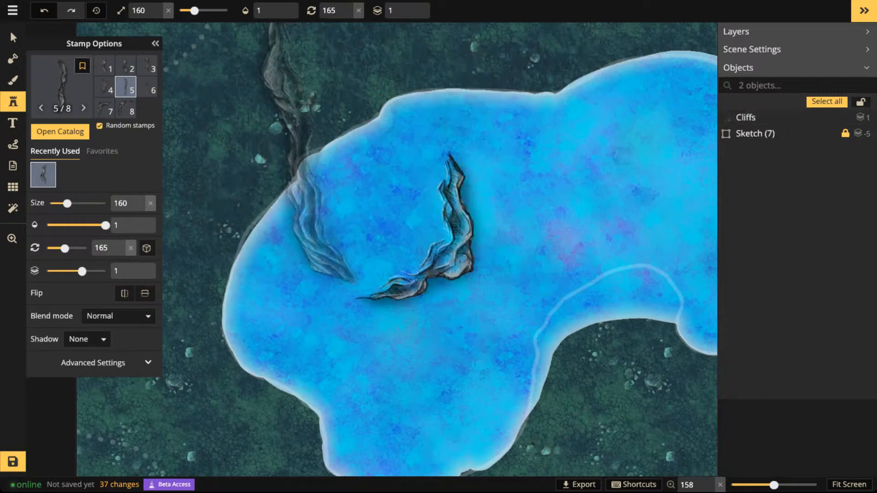
{"action": "left_click", "coordinate": [295, 145]}
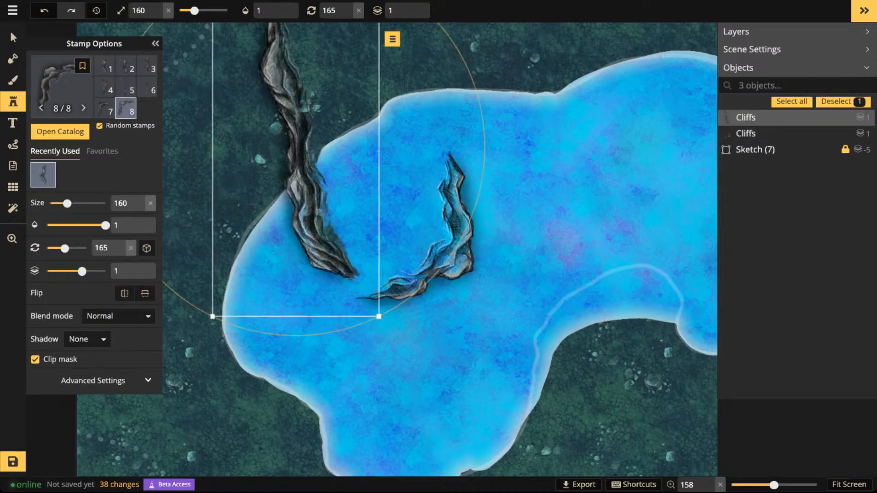
{"action": "left_click", "coordinate": [36, 360]}
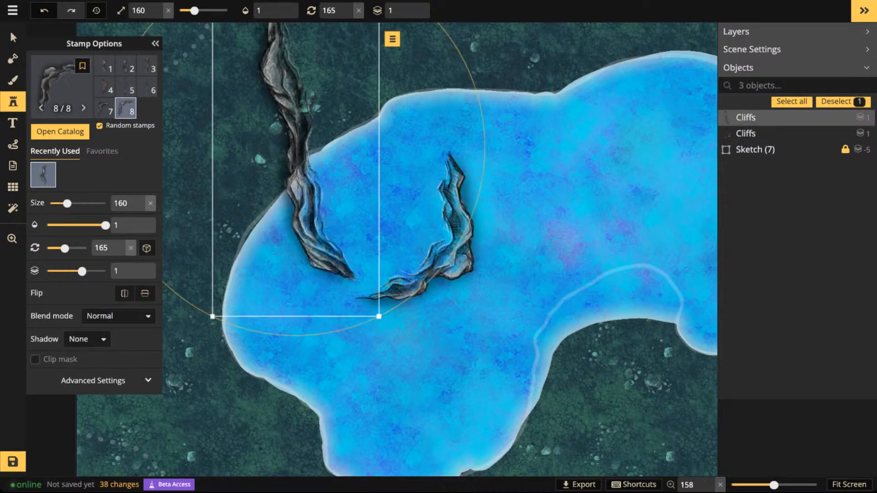
- Delete both cliff stamps from the lake area
{"action": "left_click", "coordinate": [13, 38]}
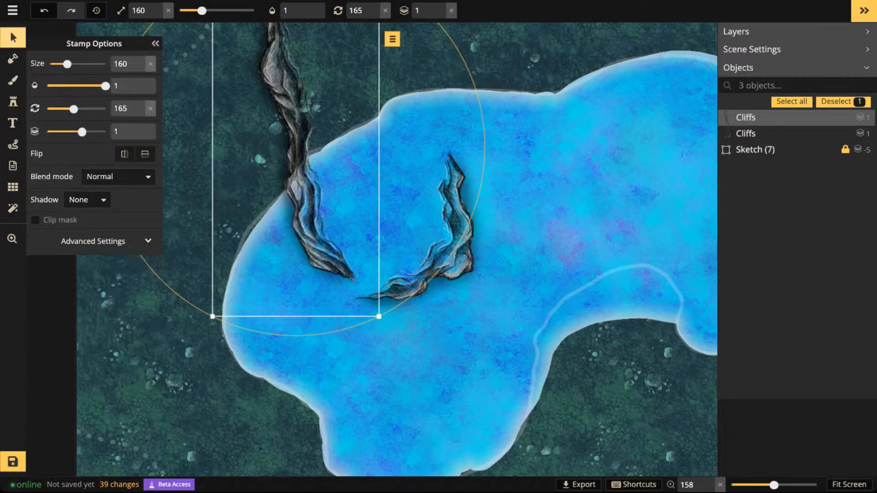
{"action": "key", "text": "Delete"}
{"action": "left_click", "coordinate": [450, 176]}
{"action": "key", "text": "Delete"}
{"action": "scroll", "coordinate": [445, 173], "scroll_direction": "down", "scroll_amount": 3}
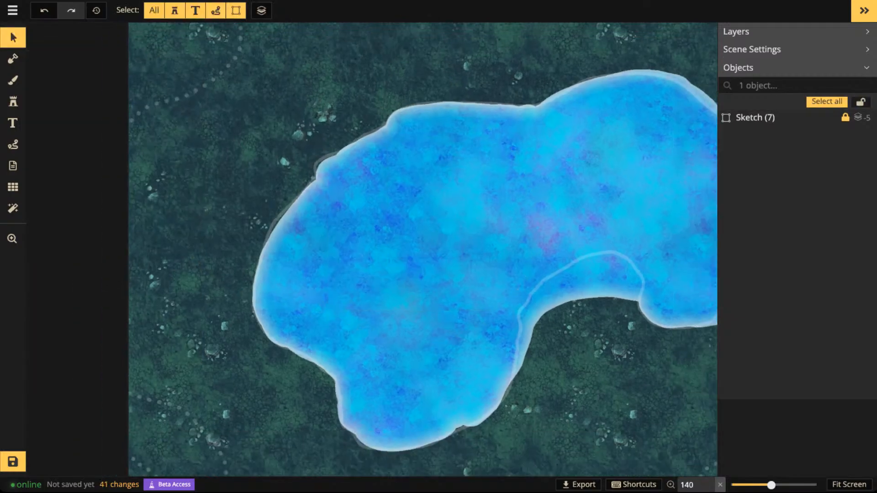
- Place a cliff stamp of size 160, rotated 150 degrees, across the map's northwestern corner
{"action": "key", "text": "space"}
{"action": "left_click_drag", "start_coordinate": [440, 173], "coordinate": [522, 288]}
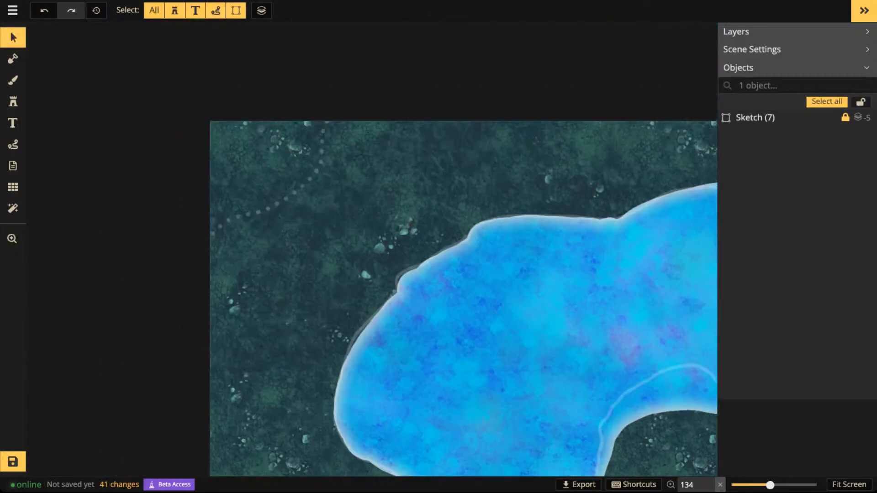
{"action": "left_click", "coordinate": [12, 101]}
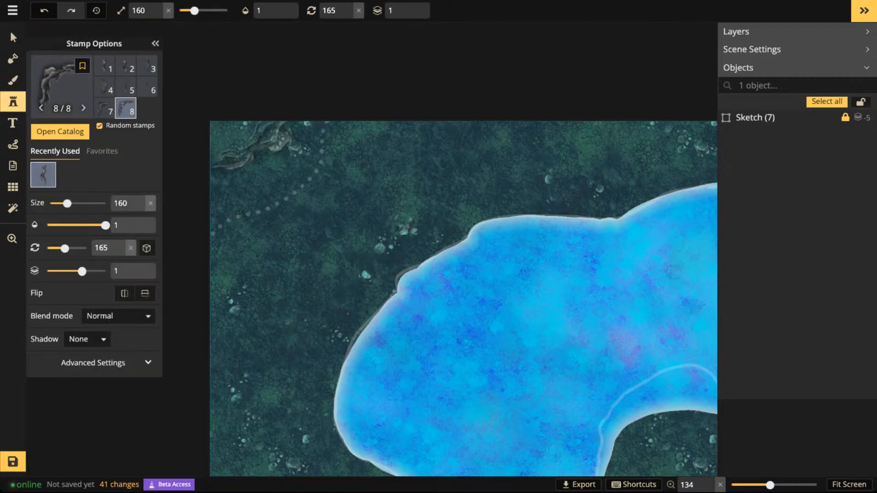
{"action": "scroll", "coordinate": [347, 192], "scroll_direction": "down", "scroll_amount": 3}
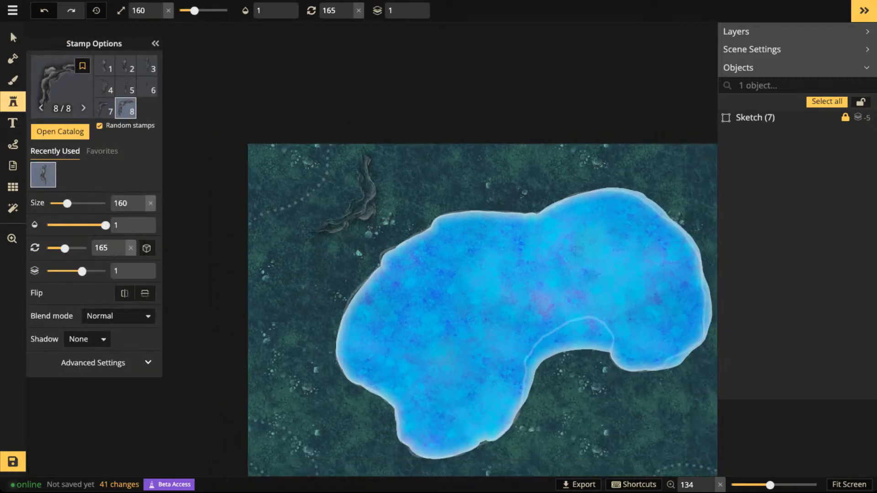
{"action": "scroll", "coordinate": [347, 192], "scroll_direction": "down", "scroll_amount": 3}
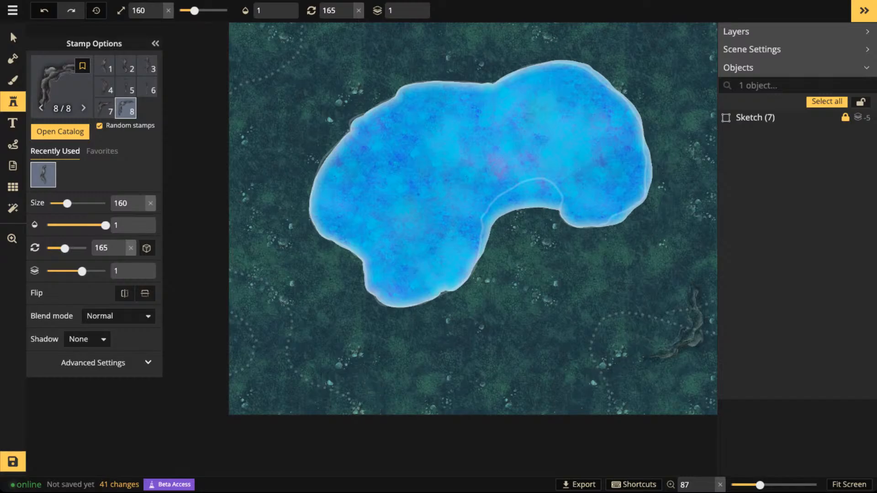
{"action": "scroll", "coordinate": [331, 156], "scroll_direction": "up", "scroll_amount": 3}
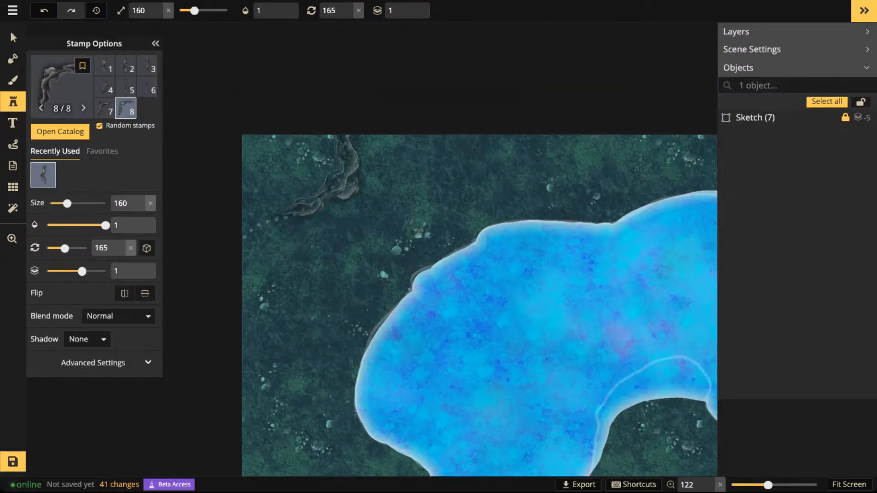
{"action": "left_click", "coordinate": [315, 156]}
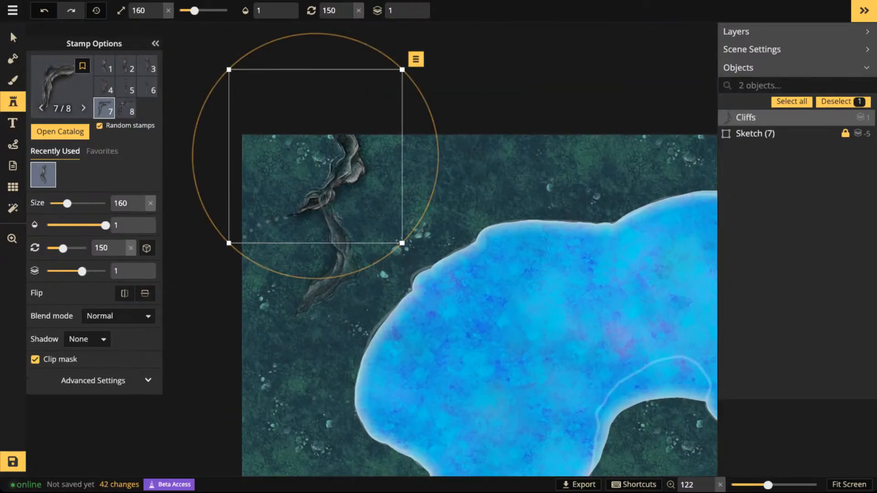
- Place cliff variant 7 at 0 degrees on the western edge so it continues the northwestern cliff
{"action": "scroll", "coordinate": [292, 237], "scroll_direction": "down", "scroll_amount": 11}
{"action": "scroll", "coordinate": [270, 249], "scroll_direction": "up", "scroll_amount": 1}
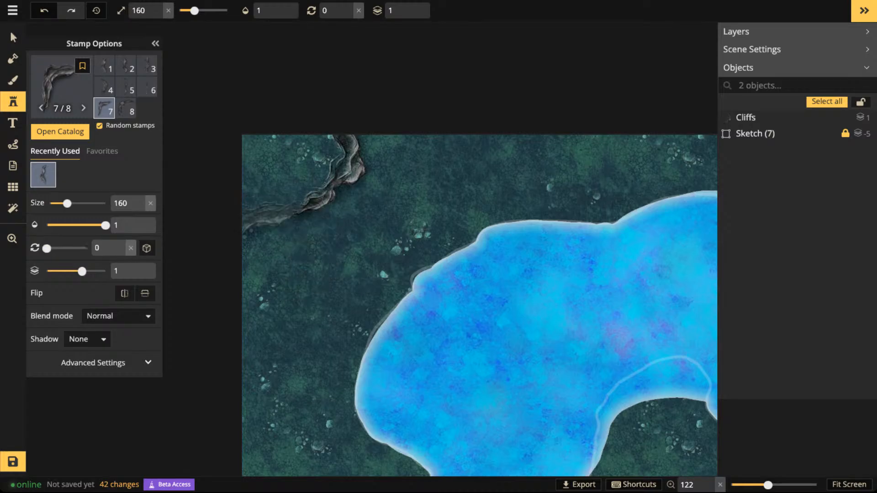
{"action": "left_click", "coordinate": [274, 251]}
{"action": "scroll", "coordinate": [366, 192], "scroll_direction": "down", "scroll_amount": 3}
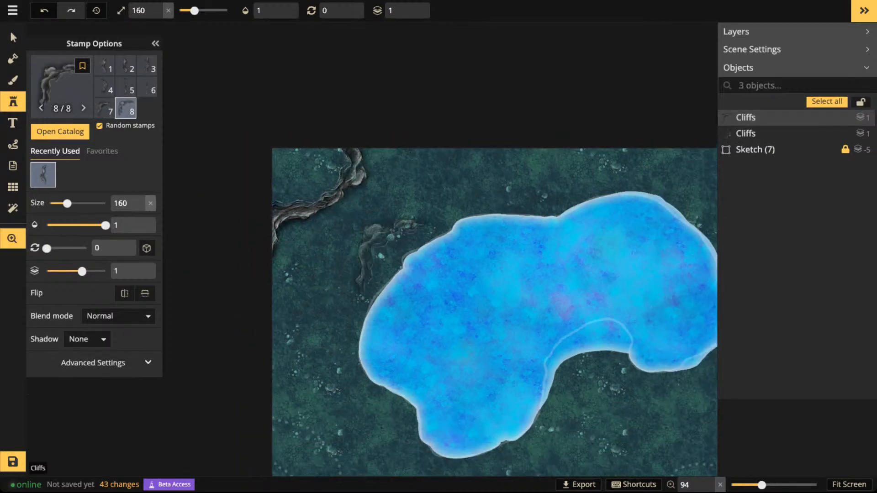
- Place cliff variant 8 of size 160, rotated 270 degrees, in the map's northeastern corner
{"action": "left_click_drag", "start_coordinate": [391, 257], "coordinate": [341, 112]}
{"action": "left_click_drag", "start_coordinate": [602, 188], "coordinate": [395, 247]}
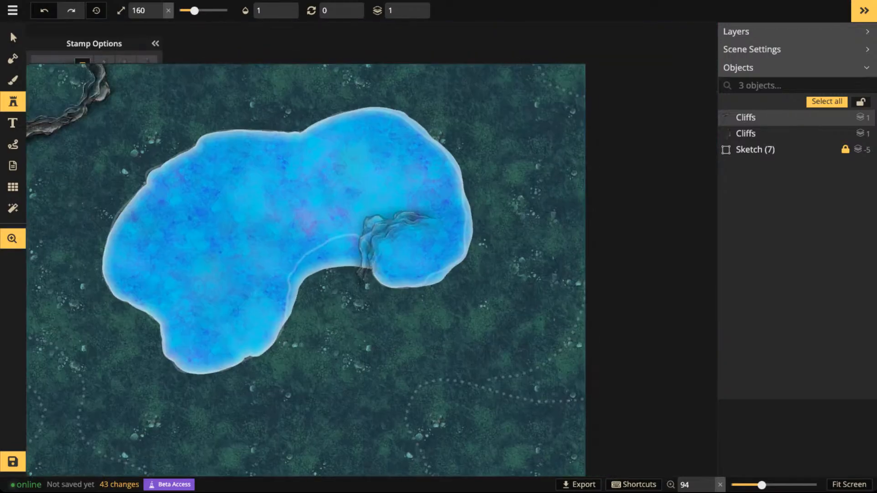
{"action": "left_click_drag", "start_coordinate": [163, 148], "coordinate": [301, 165]}
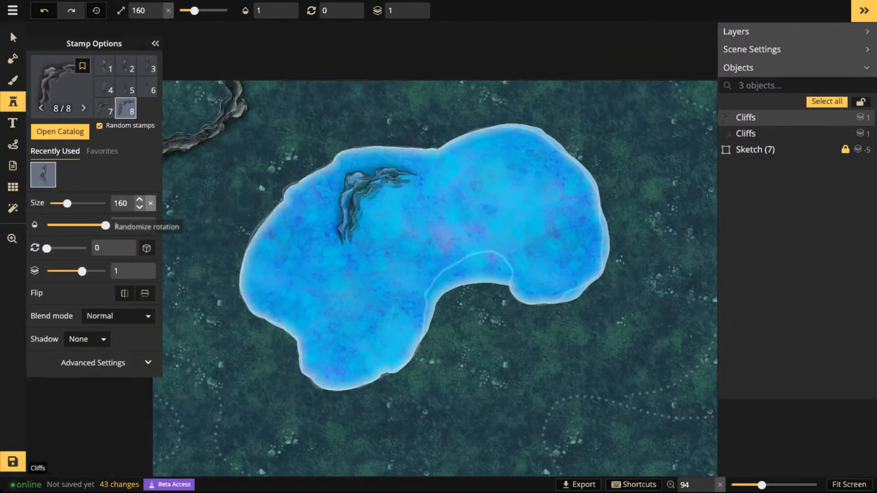
{"action": "left_click_drag", "start_coordinate": [552, 151], "coordinate": [500, 156]}
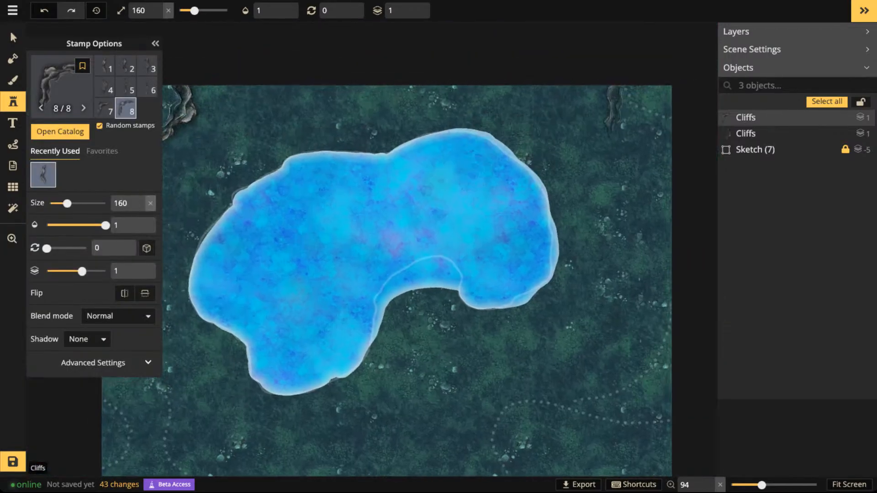
{"action": "key", "text": "Left"}
{"action": "key", "text": "Left"}
{"action": "left_click", "coordinate": [652, 92]}
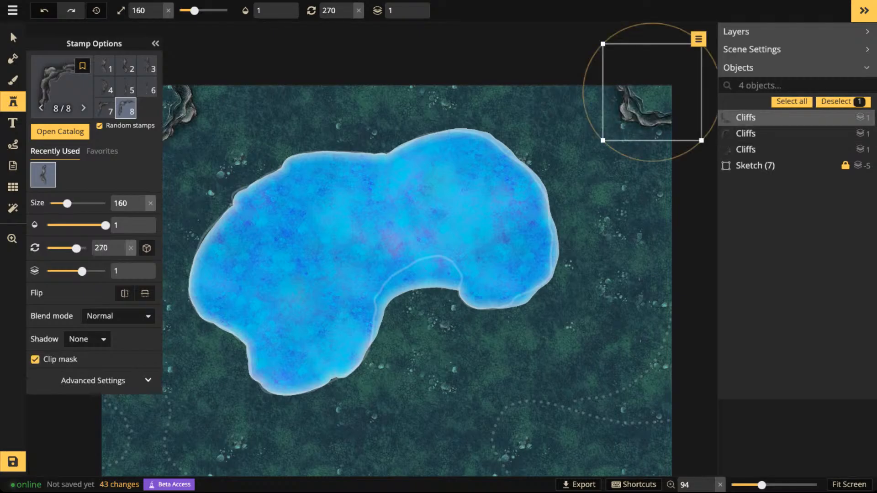
- Place cliff variant 1 rotated 330 degrees in the map's southwestern area, below the lake
{"action": "left_click_drag", "start_coordinate": [613, 316], "coordinate": [623, 162]}
{"action": "left_click_drag", "start_coordinate": [337, 206], "coordinate": [620, 204]}
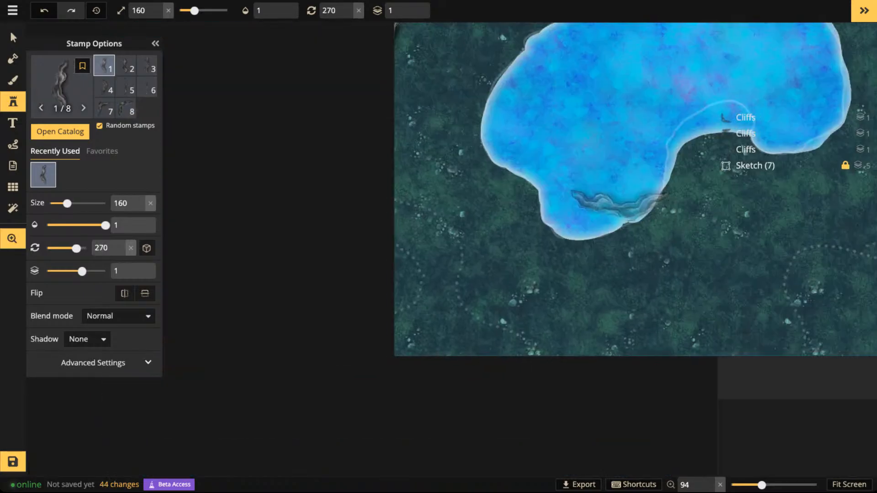
{"action": "scroll", "coordinate": [494, 299], "scroll_direction": "up", "scroll_amount": 5}
{"action": "scroll", "coordinate": [492, 292], "scroll_direction": "up", "scroll_amount": 4}
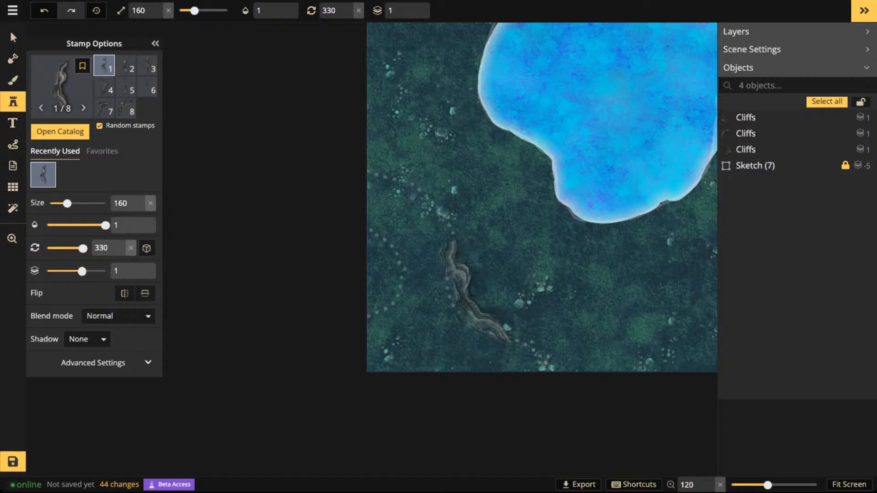
{"action": "left_click", "coordinate": [478, 291]}
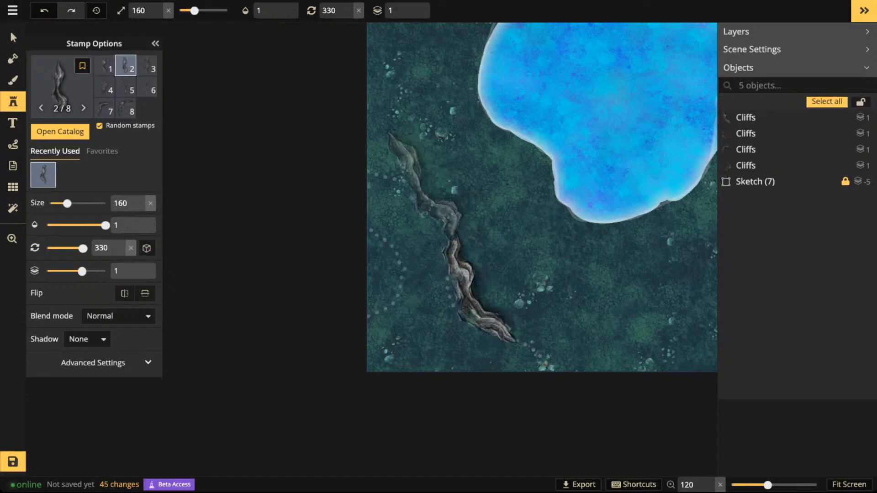
- Preview different cliff variants at 330 degrees above the southwestern cliff to find a matching extension piece
{"action": "key", "text": "Right"}
{"action": "key", "text": "Right"}
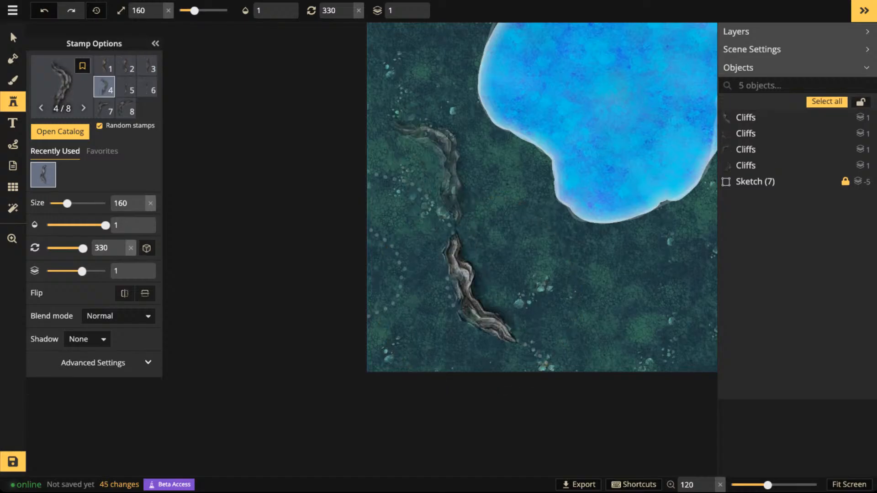
{"action": "key", "text": "Left"}
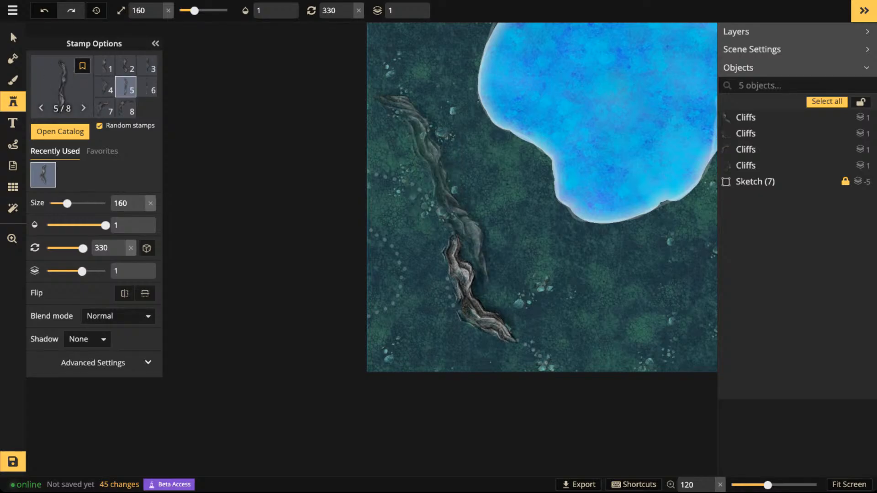
{"action": "key", "text": "Right"}
{"action": "key", "text": "Right"}
{"action": "key", "text": "Right"}
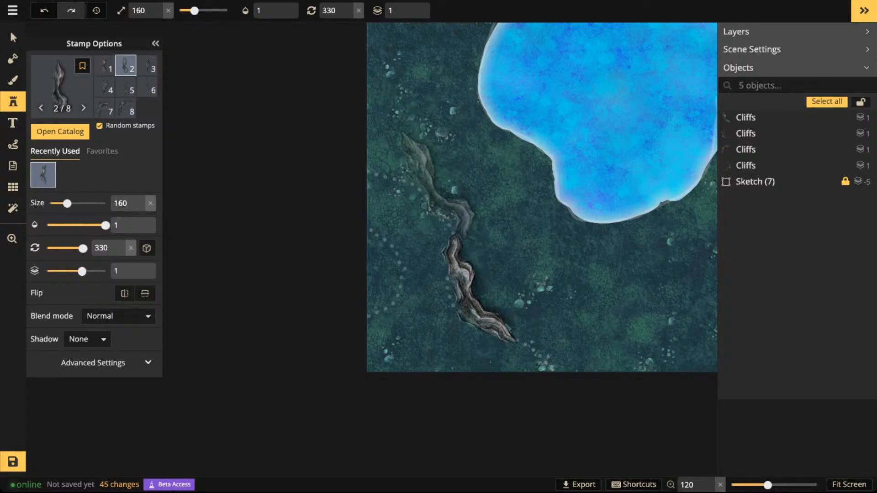
{"action": "key", "text": "Left"}
{"action": "key", "text": "Left"}
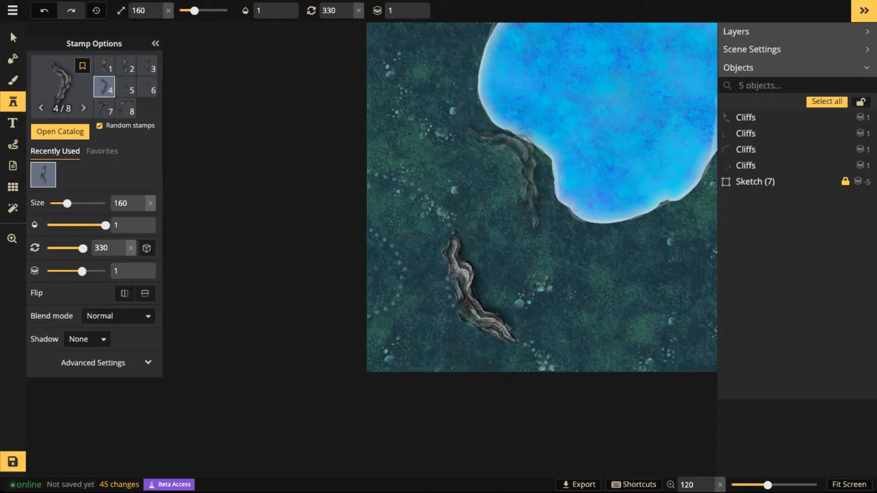
{"action": "left_click", "coordinate": [477, 185]}
{"action": "key", "text": "Down"}
{"action": "key", "text": "Down"}
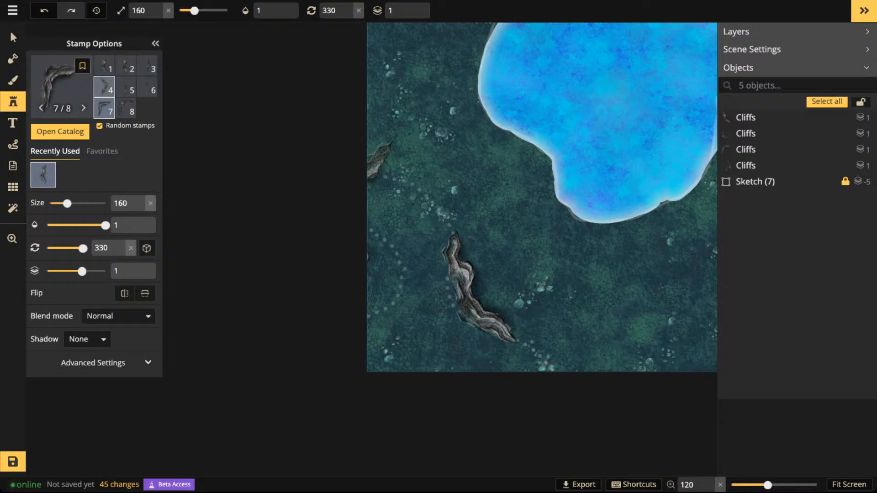
{"action": "key", "text": "r"}
{"action": "key", "text": "r"}
{"action": "key", "text": "r"}
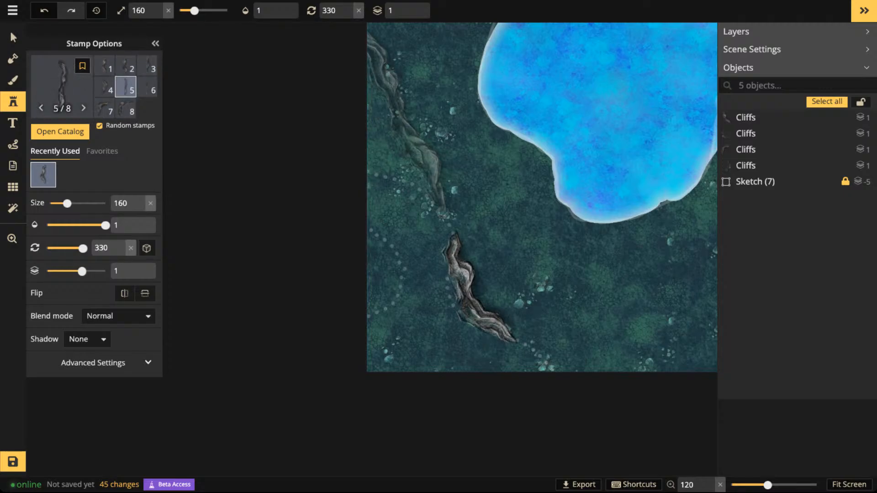
- Place cliff variant 4 rotated 315 degrees to extend the southwestern cliff up to the map's western edge
{"action": "key", "text": "Right"}
{"action": "key", "text": "Right"}
{"action": "key", "text": "Right"}
{"action": "key", "text": "Right"}
{"action": "key", "text": "Right"}
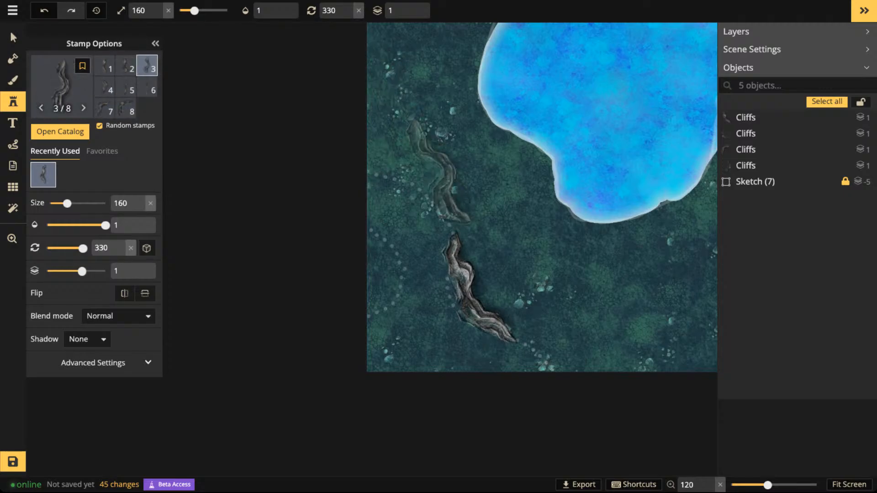
{"action": "key", "text": "Right"}
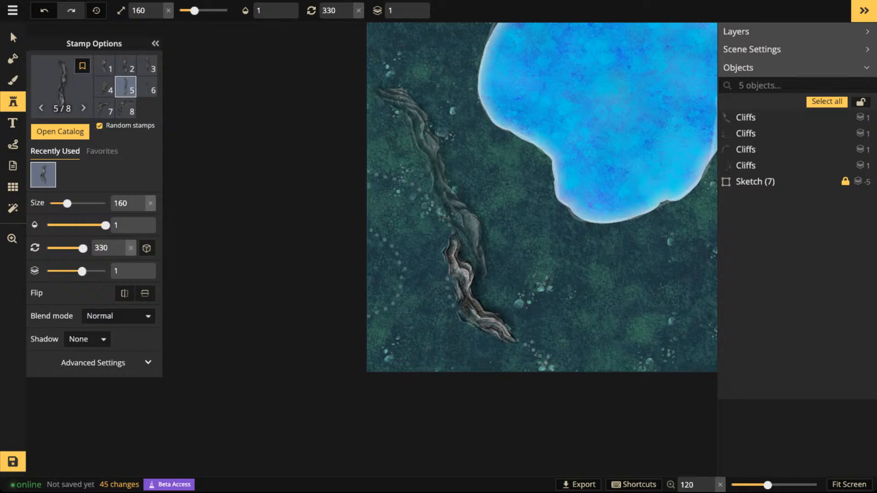
{"action": "key", "text": "Left"}
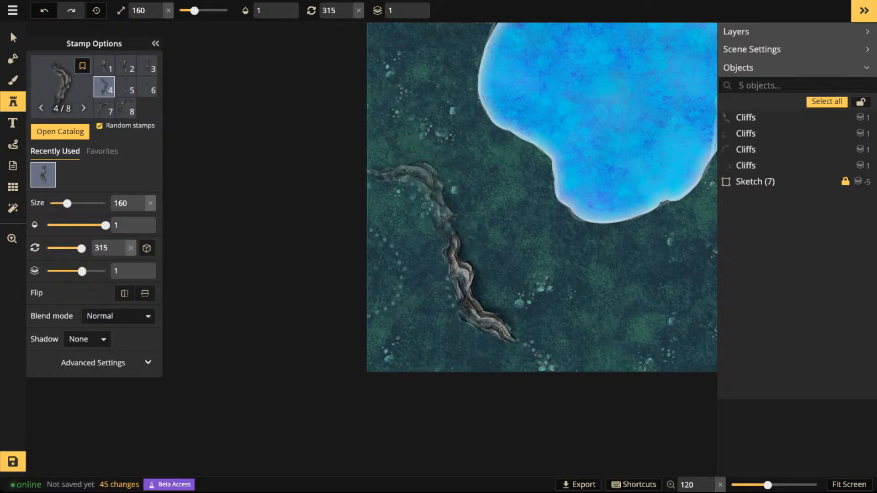
{"action": "left_click", "coordinate": [430, 195]}
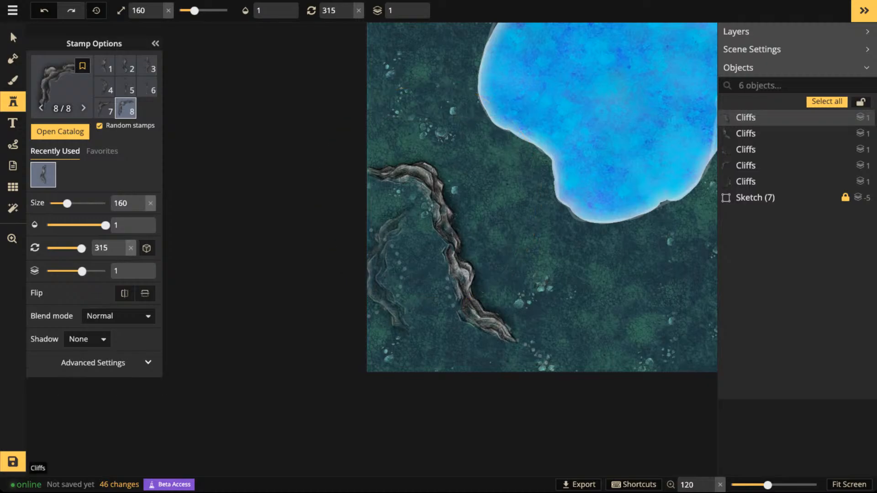
- Place cliff variant 8 rotated 120 degrees on the western edge, inside the bend of the southwestern cliff
{"action": "scroll", "coordinate": [370, 277], "scroll_direction": "up", "scroll_amount": 11}
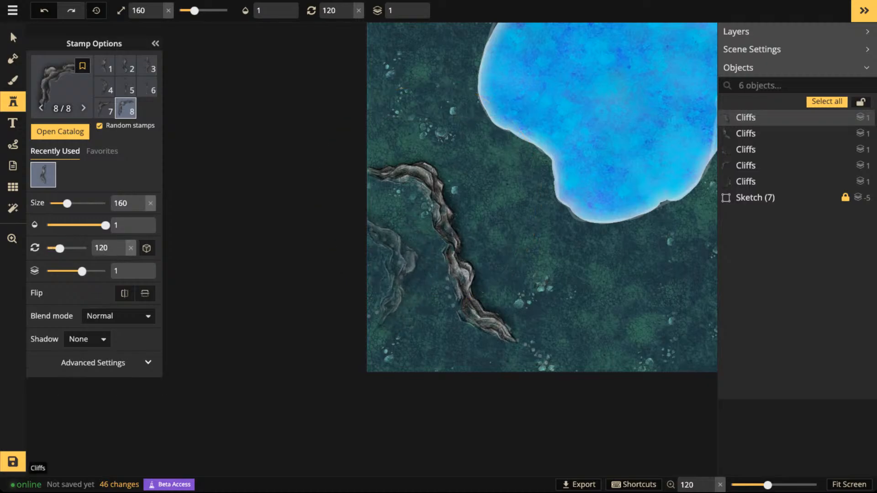
{"action": "left_click", "coordinate": [369, 272]}
- Place cliff variant 7 rotated 180 degrees at the map's eastern edge, southeast of the lake, and deselect it
{"action": "scroll", "coordinate": [576, 249], "scroll_direction": "down", "scroll_amount": 1}
{"action": "left_click_drag", "start_coordinate": [626, 243], "coordinate": [322, 248]}
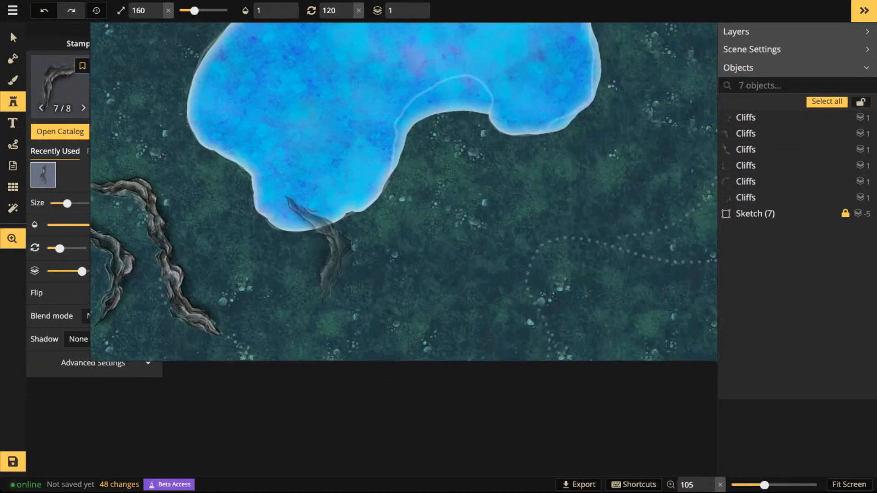
{"action": "left_click_drag", "start_coordinate": [669, 245], "coordinate": [398, 247]}
{"action": "scroll", "coordinate": [443, 226], "scroll_direction": "up", "scroll_amount": 6}
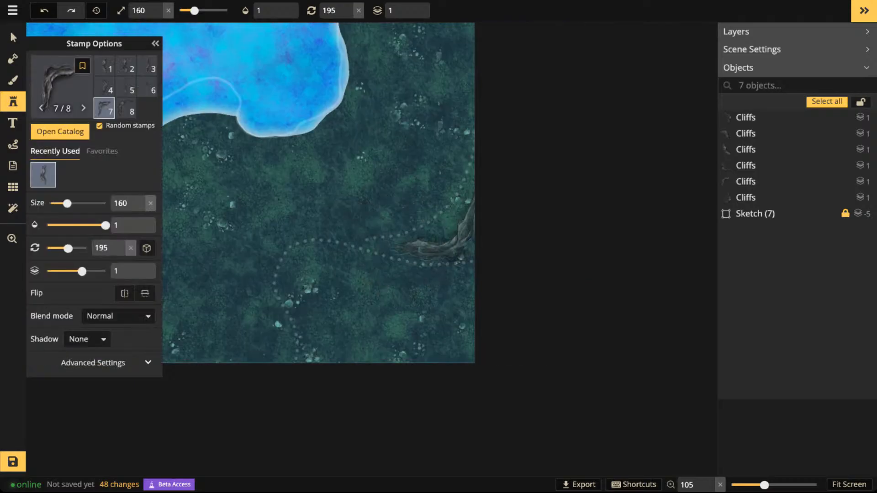
{"action": "scroll", "coordinate": [441, 205], "scroll_direction": "down", "scroll_amount": 2}
{"action": "left_click", "coordinate": [439, 192]}
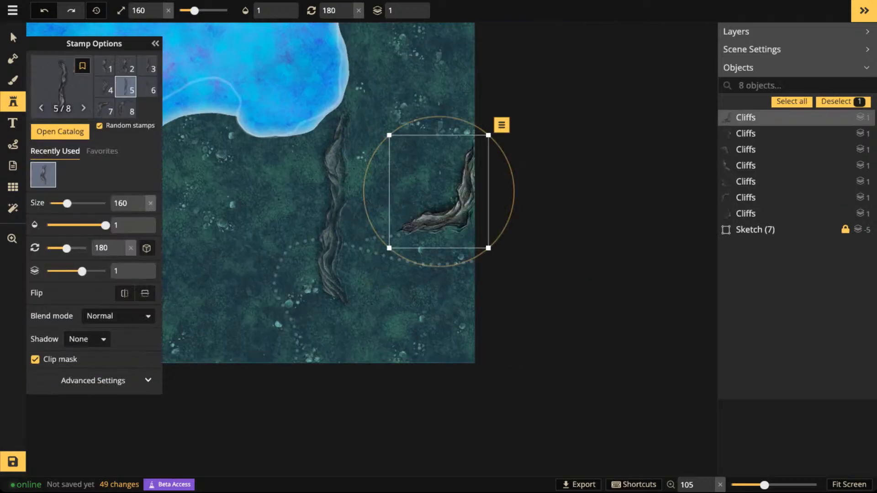
{"action": "key", "text": "Escape"}
- Place cliff variant 3 rotated 255 degrees to extend the southeastern cliff westward
{"action": "key", "text": "space"}
{"action": "scroll", "coordinate": [471, 329], "scroll_direction": "down", "scroll_amount": 5}
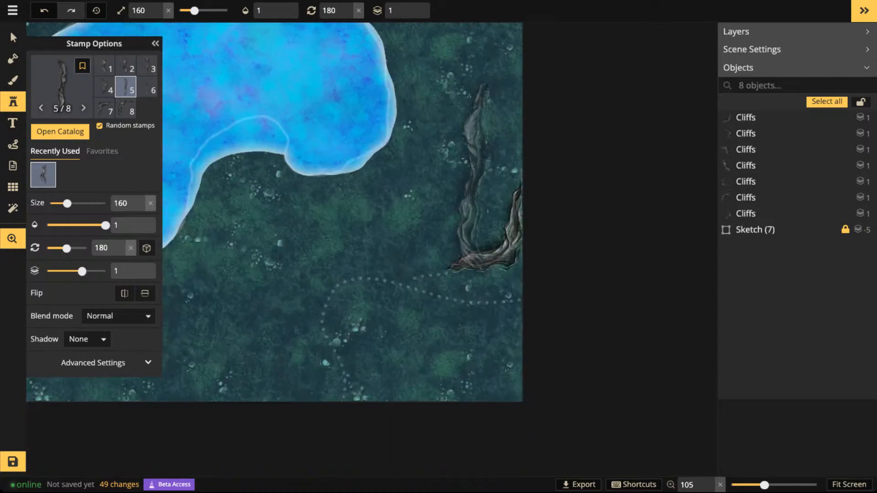
{"action": "scroll", "coordinate": [411, 274], "scroll_direction": "down", "scroll_amount": 2}
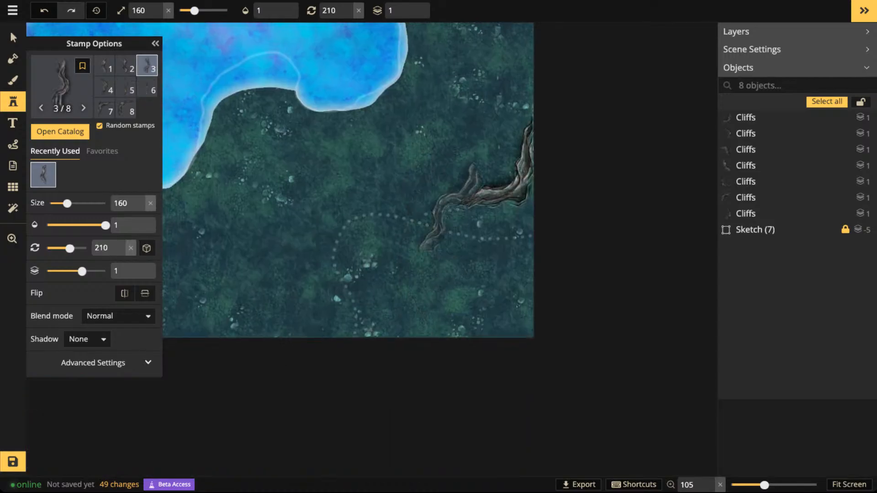
{"action": "left_click", "coordinate": [441, 205]}
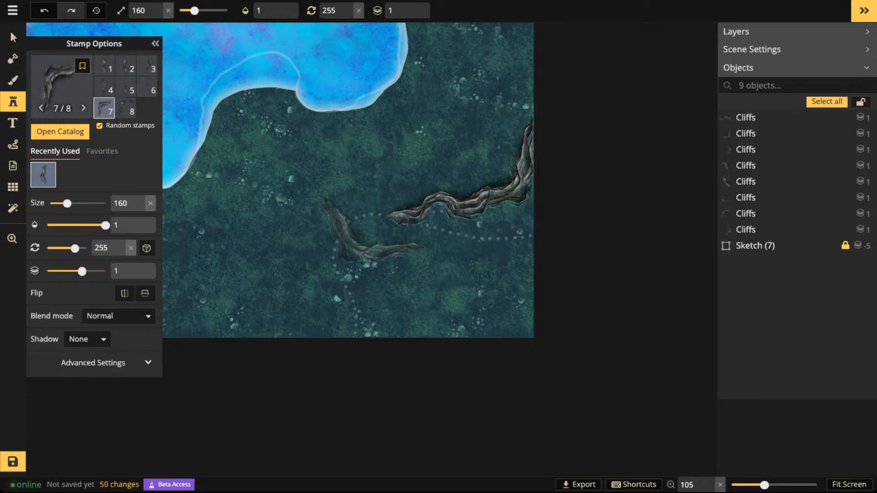
- Place cliff variant 8 at 0 degrees at the southeastern cliff's western end, turning the line southward
{"action": "scroll", "coordinate": [358, 226], "scroll_direction": "up", "scroll_amount": 8}
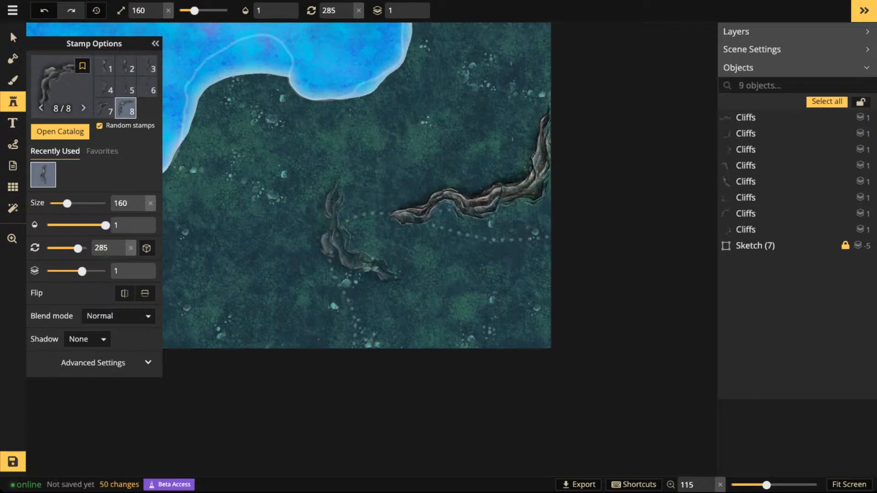
{"action": "left_click", "coordinate": [352, 254]}
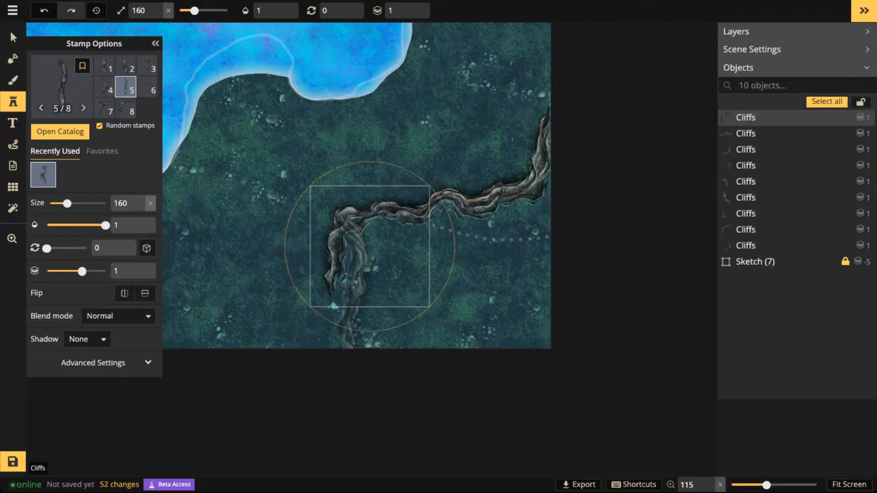
- Place cliff variant 5 rotated 165 degrees to carry the southeastern cliff down to the map's southern edge
{"action": "scroll", "coordinate": [352, 254], "scroll_direction": "up", "scroll_amount": 10}
- Check the cliffs across the whole map and save the map
{"action": "scroll", "coordinate": [366, 362], "scroll_direction": "up", "scroll_amount": 1}
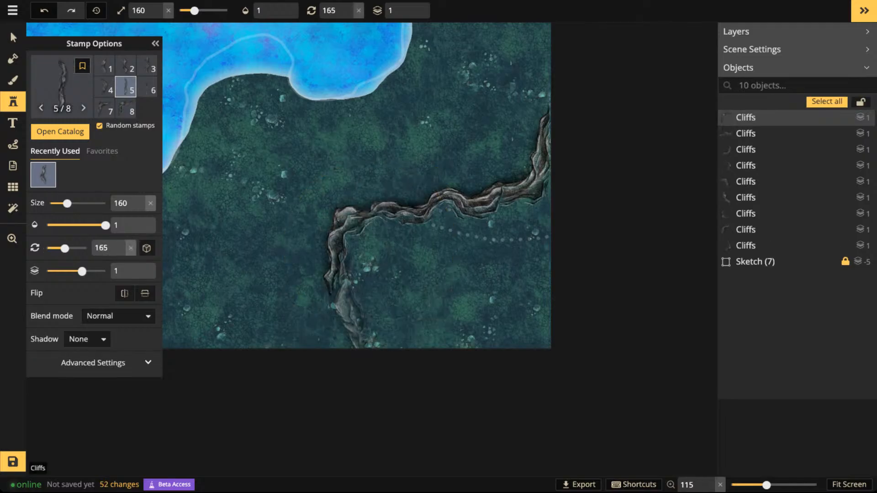
{"action": "left_click", "coordinate": [355, 362]}
{"action": "left_click_drag", "start_coordinate": [464, 238], "coordinate": [410, 243]}
{"action": "scroll", "coordinate": [423, 250], "scroll_direction": "up", "scroll_amount": 4}
{"action": "scroll", "coordinate": [425, 249], "scroll_direction": "up", "scroll_amount": 4}
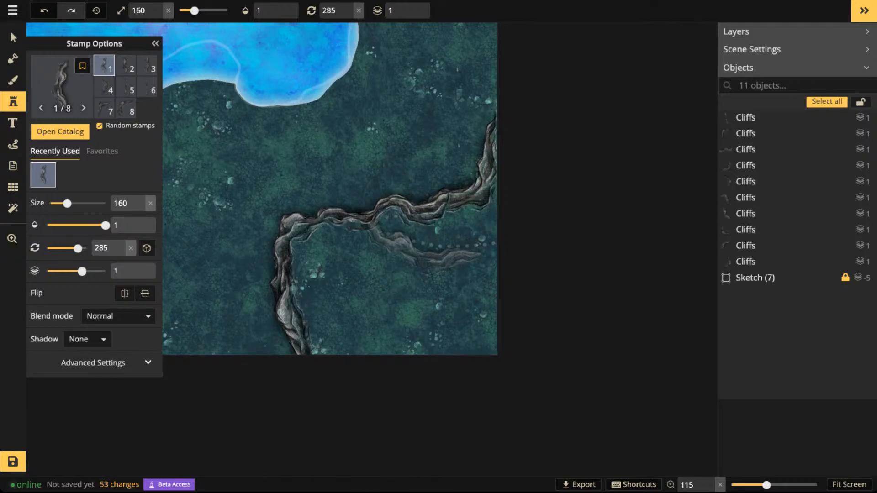
{"action": "scroll", "coordinate": [371, 255], "scroll_direction": "down", "scroll_amount": 6}
{"action": "scroll", "coordinate": [373, 254], "scroll_direction": "down", "scroll_amount": 3}
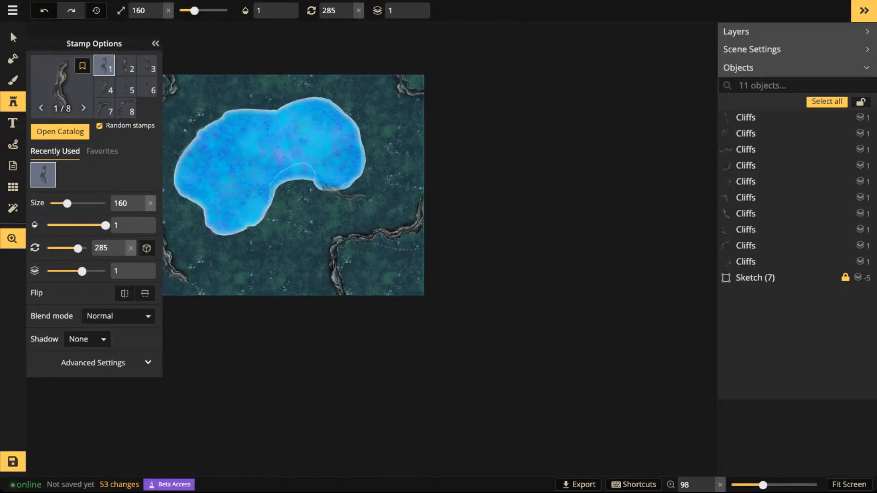
{"action": "left_click", "coordinate": [13, 238]}
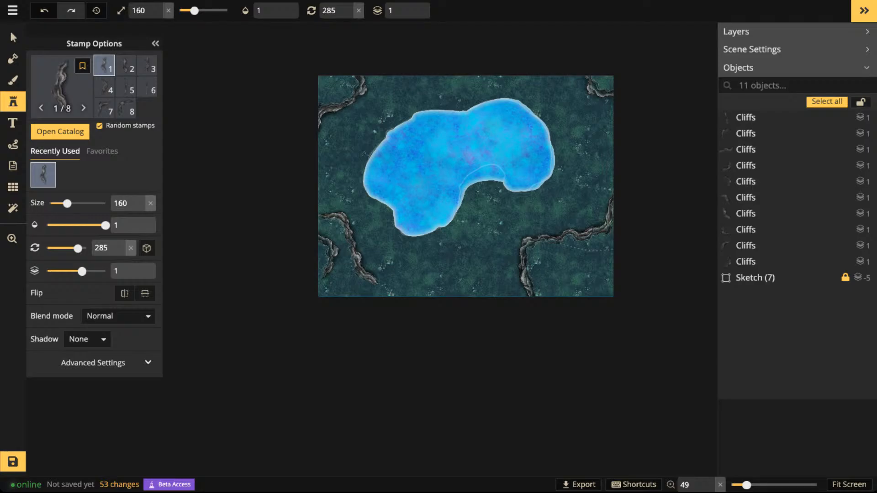
{"action": "left_click_drag", "start_coordinate": [512, 182], "coordinate": [447, 207]}
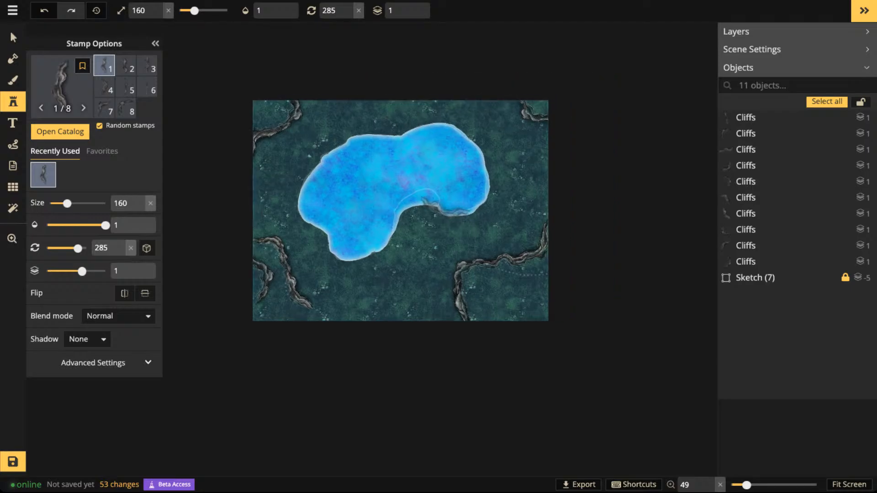
{"action": "scroll", "coordinate": [344, 211], "scroll_direction": "up", "scroll_amount": 2}
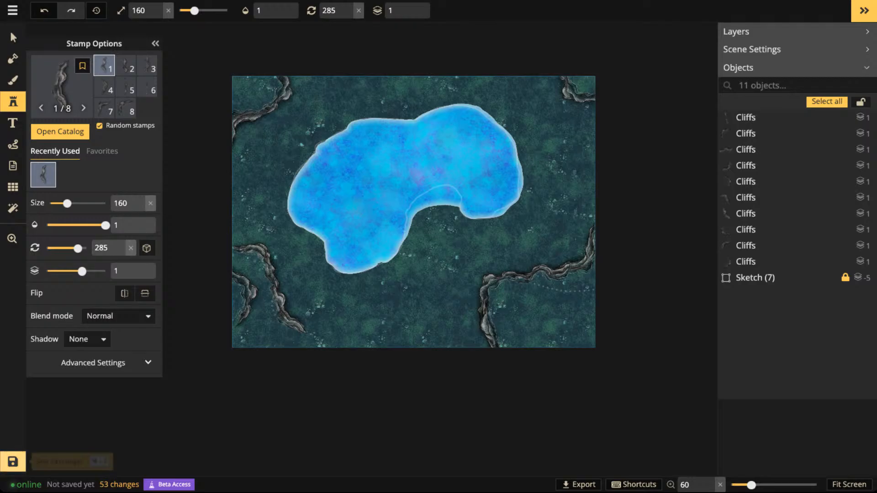
{"action": "left_click", "coordinate": [13, 461]}
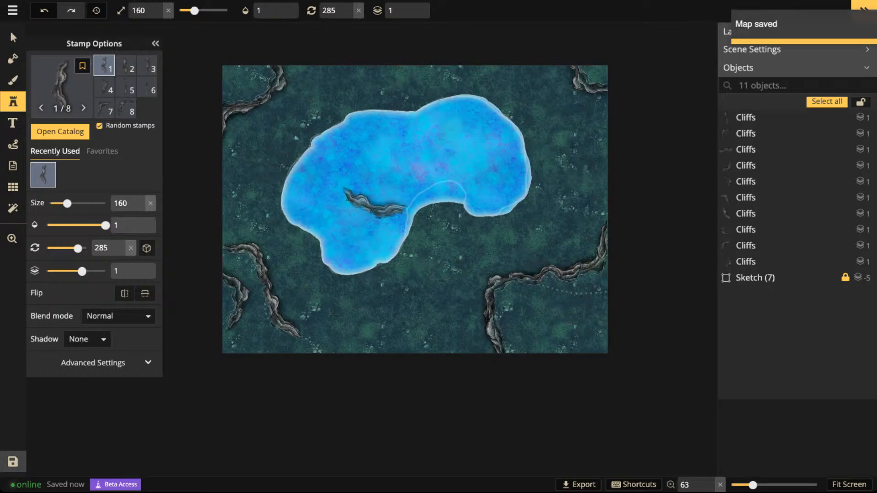
- Clear the stamp selection and delete the Sketch (7) guide object from the map
{"action": "left_click", "coordinate": [12, 37]}
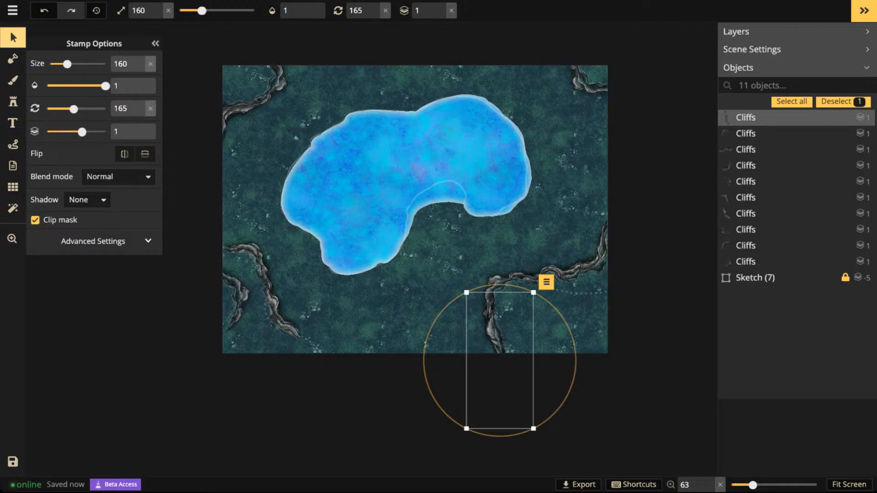
{"action": "key", "text": "Escape"}
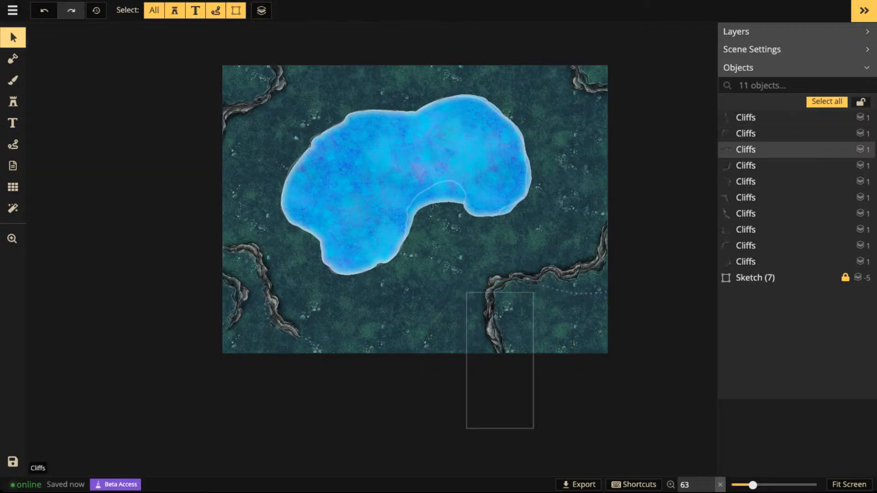
{"action": "scroll", "coordinate": [579, 312], "scroll_direction": "up", "scroll_amount": 1}
{"action": "scroll", "coordinate": [573, 305], "scroll_direction": "up", "scroll_amount": 1}
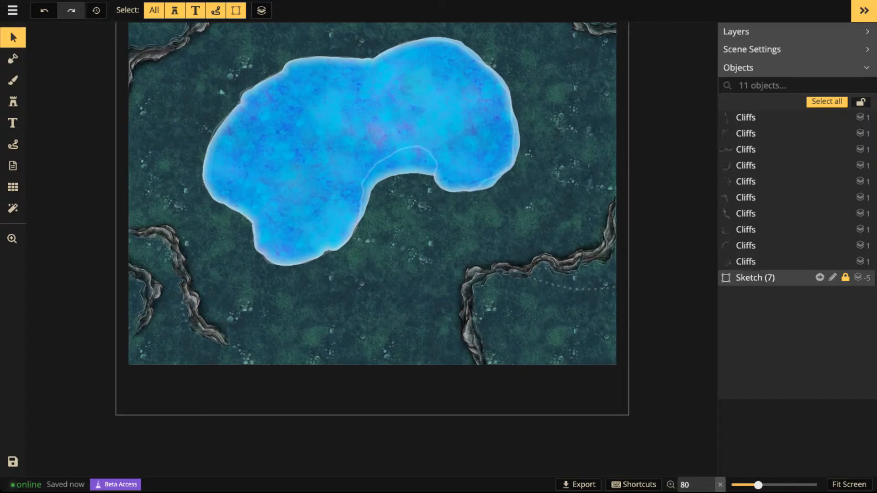
{"action": "left_click", "coordinate": [762, 278]}
{"action": "key", "text": "Delete"}
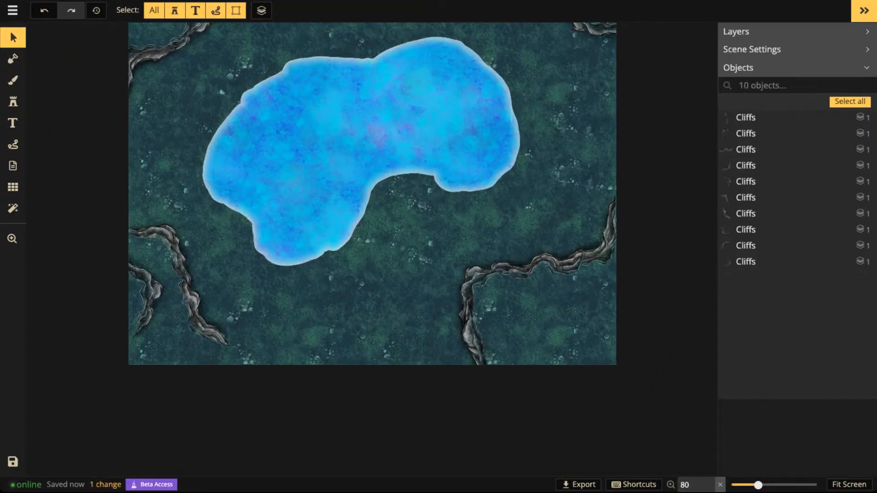
- Place cliff variant 8 rotated 90 degrees inside the southeastern cliff's bend, branching off its horizontal stretch and turning south
{"action": "scroll", "coordinate": [359, 181], "scroll_direction": "down", "scroll_amount": 1}
{"action": "left_click_drag", "start_coordinate": [359, 181], "coordinate": [388, 239]}
{"action": "scroll", "coordinate": [490, 345], "scroll_direction": "up", "scroll_amount": 2}
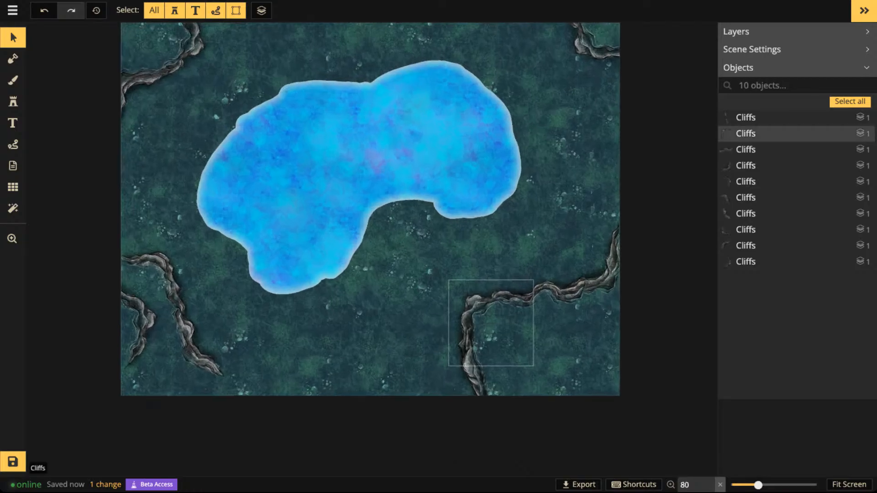
{"action": "left_click", "coordinate": [491, 345]}
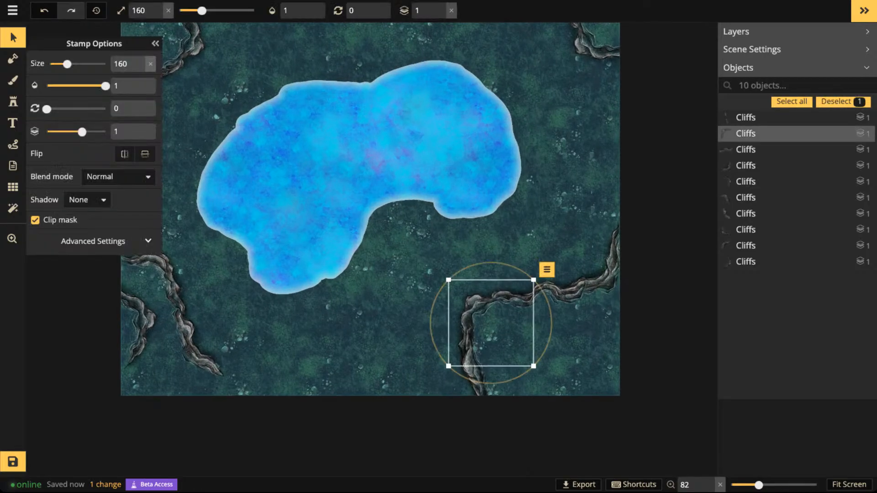
{"action": "left_click", "coordinate": [490, 345]}
{"action": "left_click", "coordinate": [490, 345]}
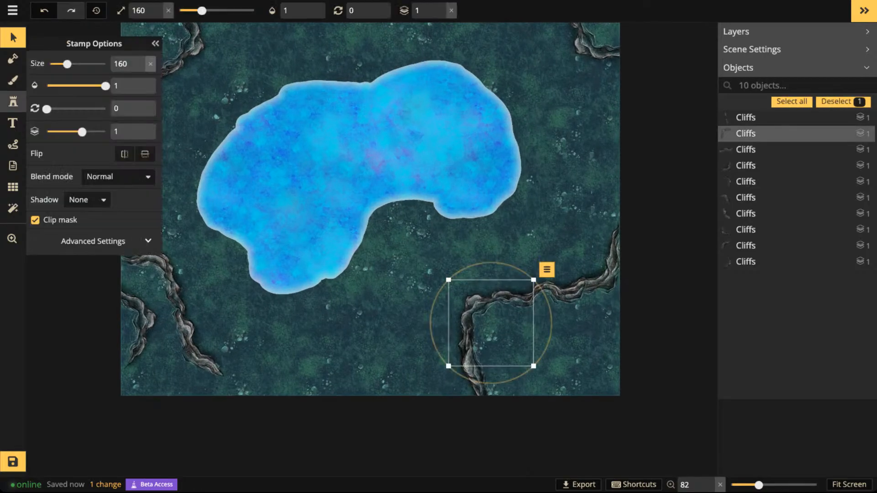
{"action": "left_click", "coordinate": [13, 102]}
{"action": "scroll", "coordinate": [535, 352], "scroll_direction": "up", "scroll_amount": 2}
{"action": "scroll", "coordinate": [585, 326], "scroll_direction": "up", "scroll_amount": 8}
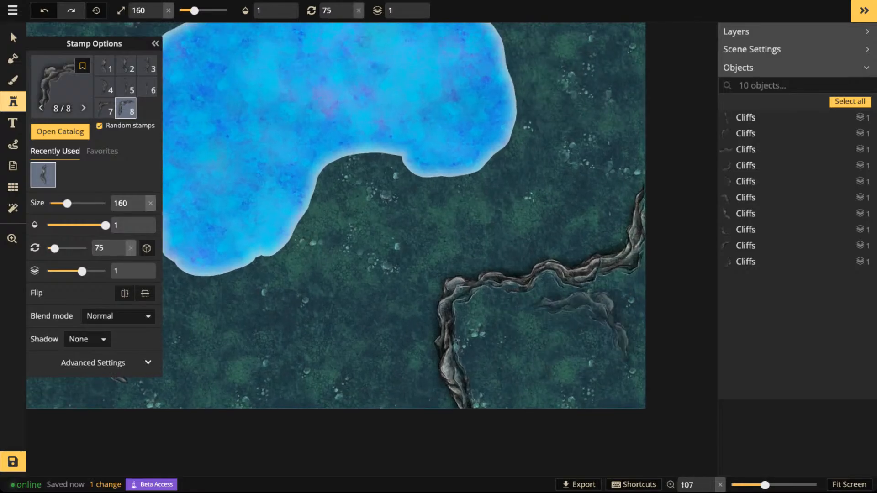
{"action": "scroll", "coordinate": [533, 320], "scroll_direction": "down", "scroll_amount": 2}
{"action": "left_click", "coordinate": [533, 320]}
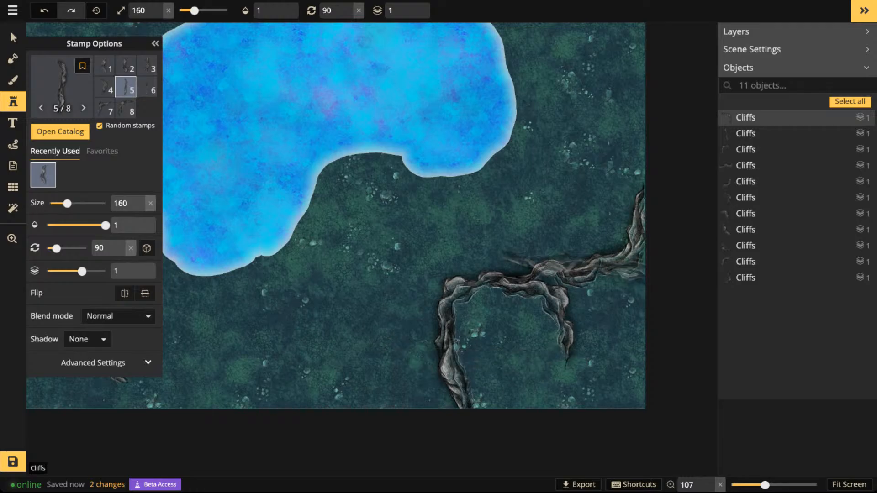
- Place cliff variant 6 rotated 225 degrees on layer 0, branching from the southeastern cliff up to the eastern edge, and deselect it
{"action": "key", "text": "Right"}
{"action": "key", "text": "Right"}
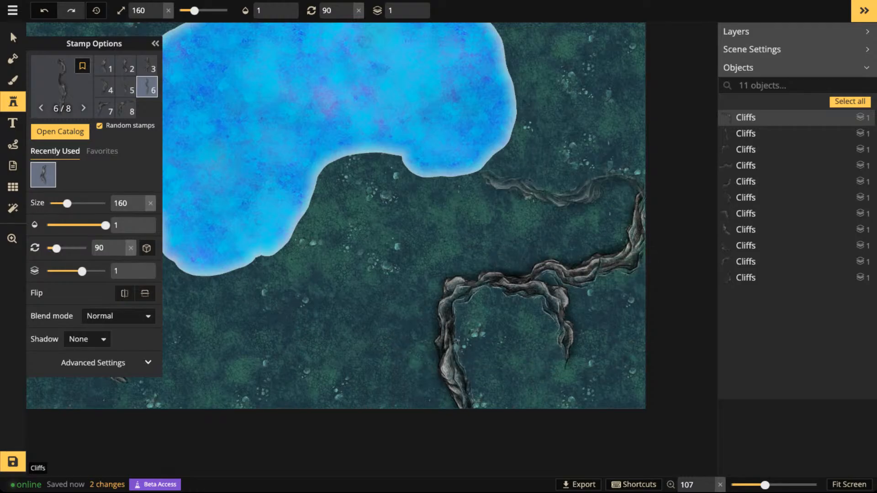
{"action": "key", "text": "Right"}
{"action": "key", "text": "Right"}
{"action": "key", "text": "Right"}
{"action": "key", "text": "Right"}
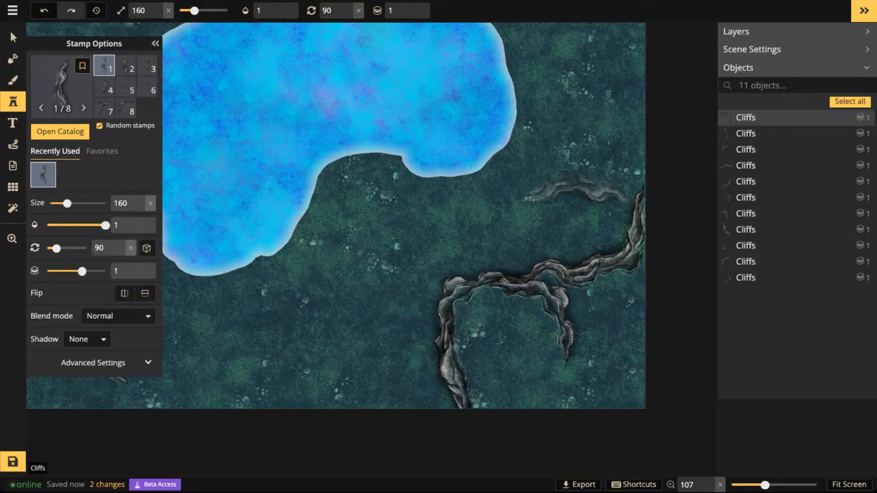
{"action": "key", "text": "Right"}
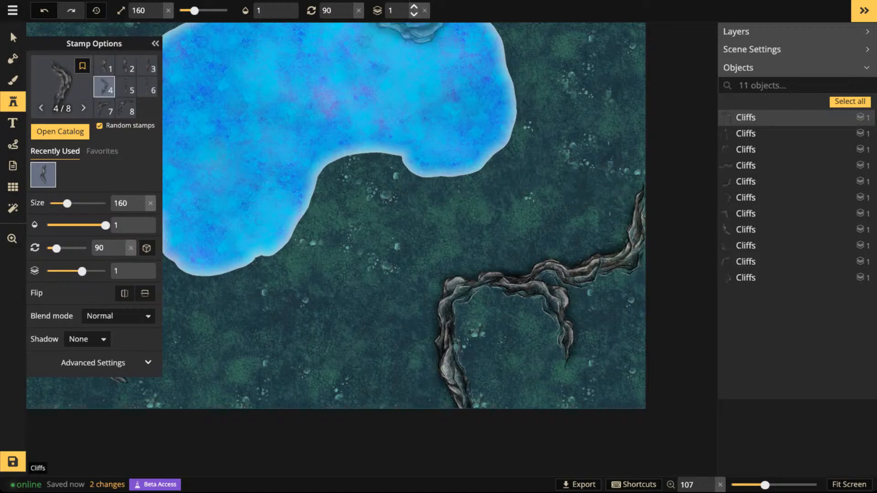
{"action": "key", "text": "Right"}
{"action": "key", "text": "Right"}
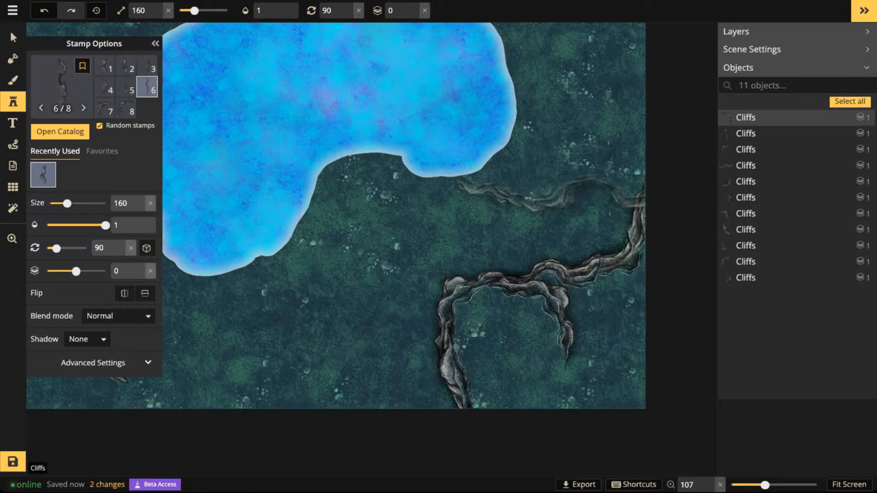
{"action": "key", "text": "Down"}
{"action": "scroll", "coordinate": [585, 191], "scroll_direction": "down", "scroll_amount": 5}
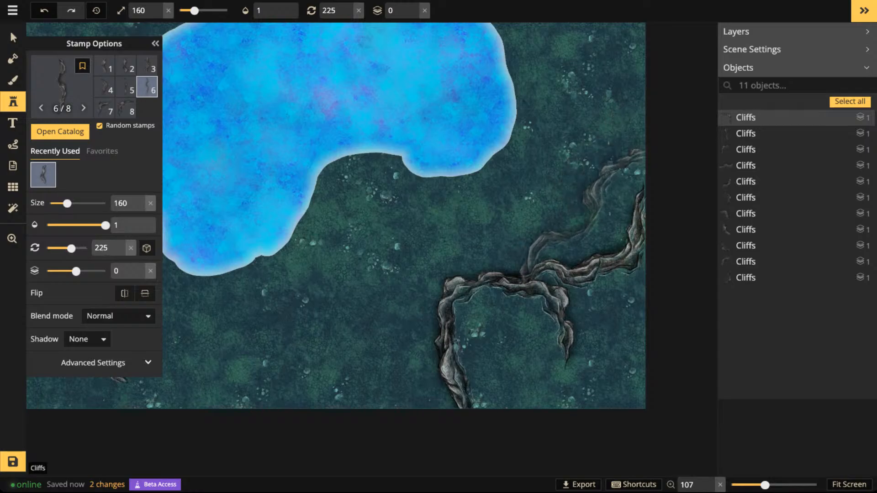
{"action": "left_click", "coordinate": [595, 196]}
{"action": "left_click_drag", "start_coordinate": [595, 196], "coordinate": [591, 198]}
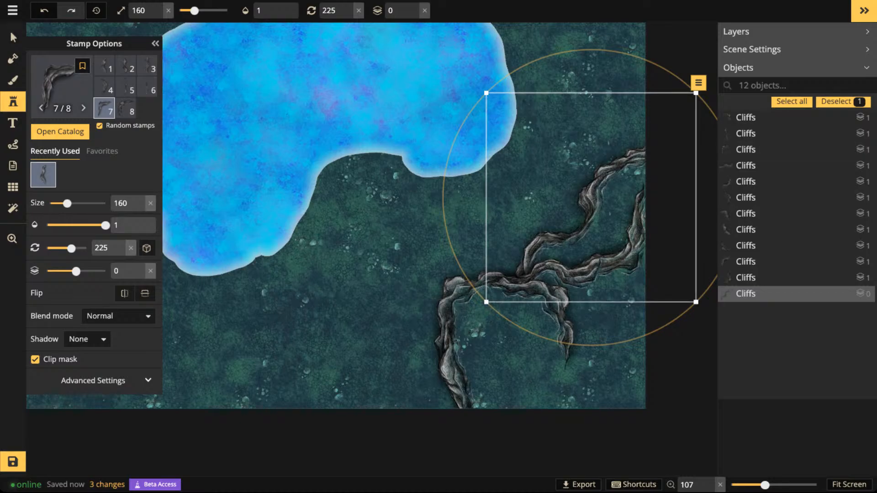
{"action": "left_click", "coordinate": [581, 358]}
- Place cliff variant 7 at size 100, rotated 345 degrees, between the northwestern cliff and the lake
{"action": "scroll", "coordinate": [567, 322], "scroll_direction": "down", "scroll_amount": 3}
{"action": "key", "text": "space"}
{"action": "left_click_drag", "start_coordinate": [531, 329], "coordinate": [684, 326]}
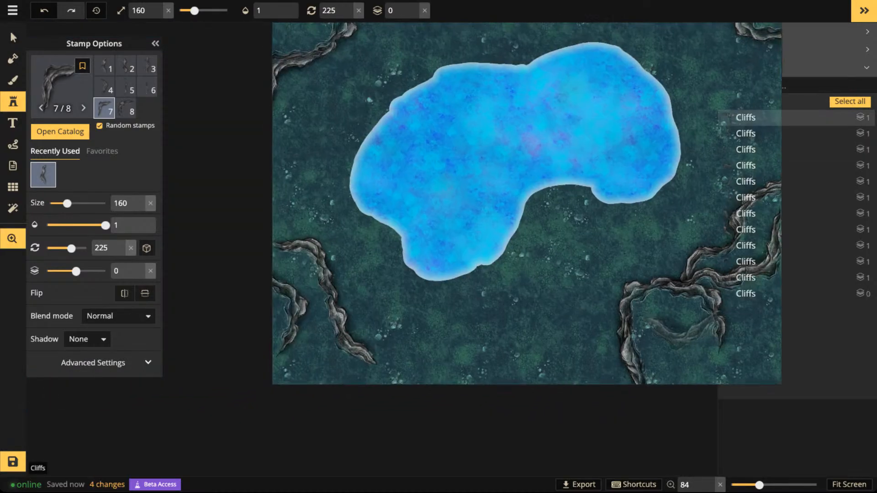
{"action": "key", "text": "space"}
{"action": "left_click_drag", "start_coordinate": [363, 160], "coordinate": [372, 350]}
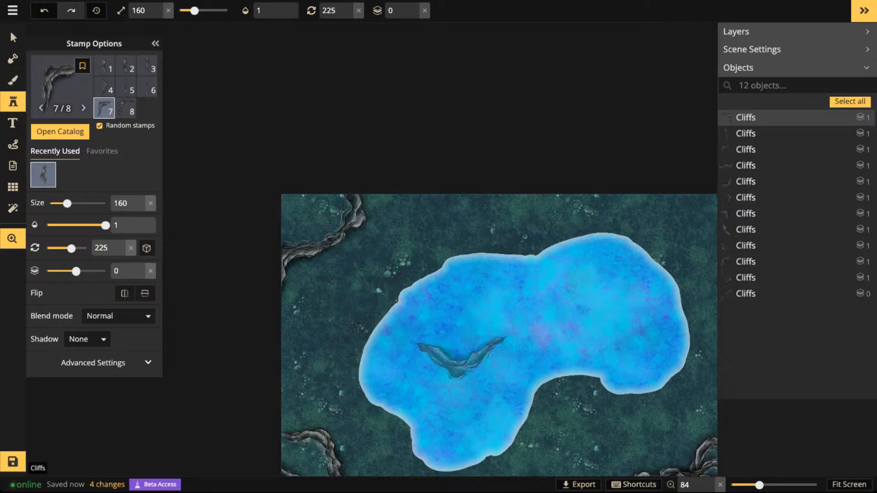
{"action": "left_click_drag", "start_coordinate": [462, 359], "coordinate": [427, 240]}
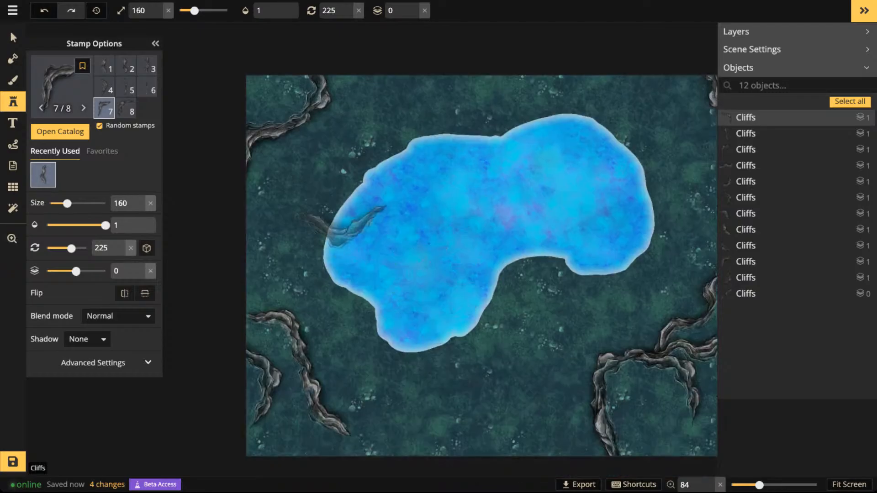
{"action": "scroll", "coordinate": [292, 188], "scroll_direction": "up", "scroll_amount": 8}
{"action": "scroll", "coordinate": [291, 188], "scroll_direction": "down", "scroll_amount": 4}
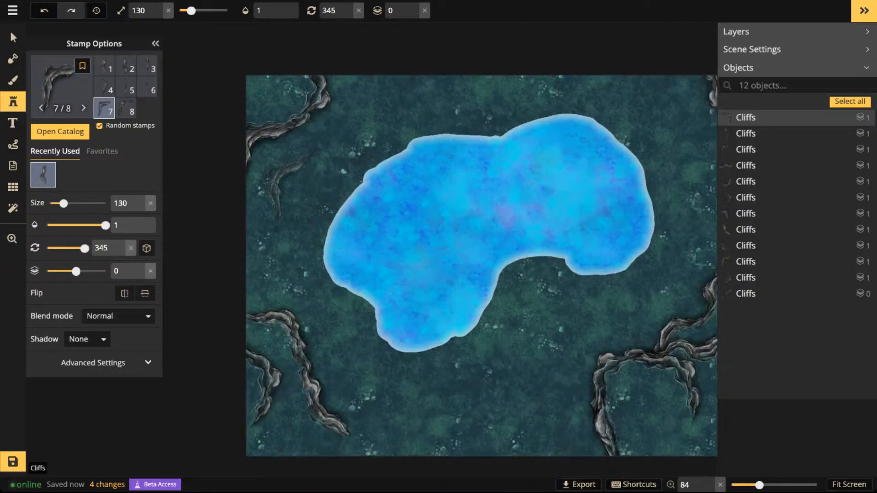
{"action": "scroll", "coordinate": [291, 187], "scroll_direction": "up", "scroll_amount": 1}
{"action": "scroll", "coordinate": [288, 188], "scroll_direction": "up", "scroll_amount": 3}
{"action": "scroll", "coordinate": [287, 185], "scroll_direction": "down", "scroll_amount": 2}
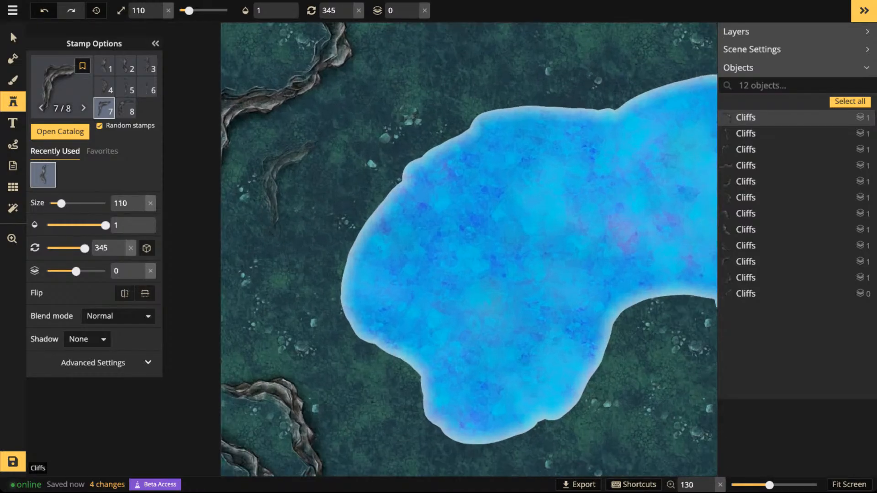
{"action": "left_click", "coordinate": [288, 183]}
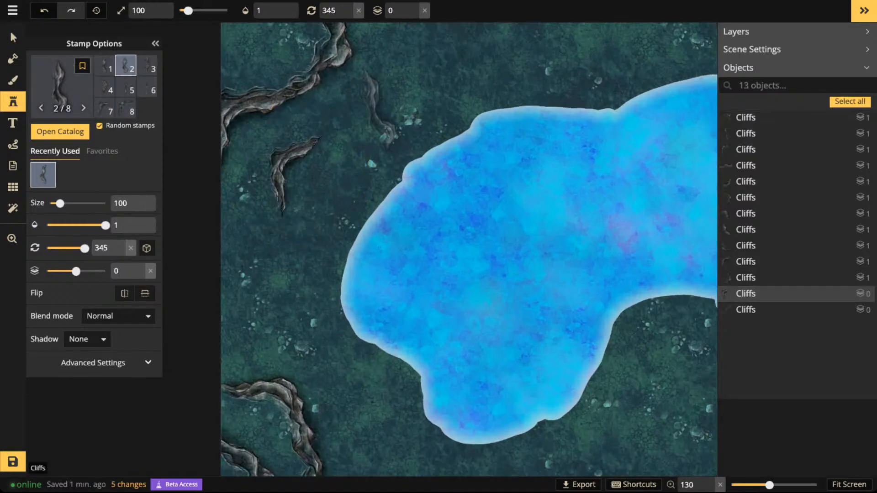
- Place cliff variant 6 rotated 45 degrees to extend the small northwestern cliff toward the northeast
{"action": "key", "text": "6"}
{"action": "scroll", "coordinate": [379, 101], "scroll_direction": "up", "scroll_amount": 4}
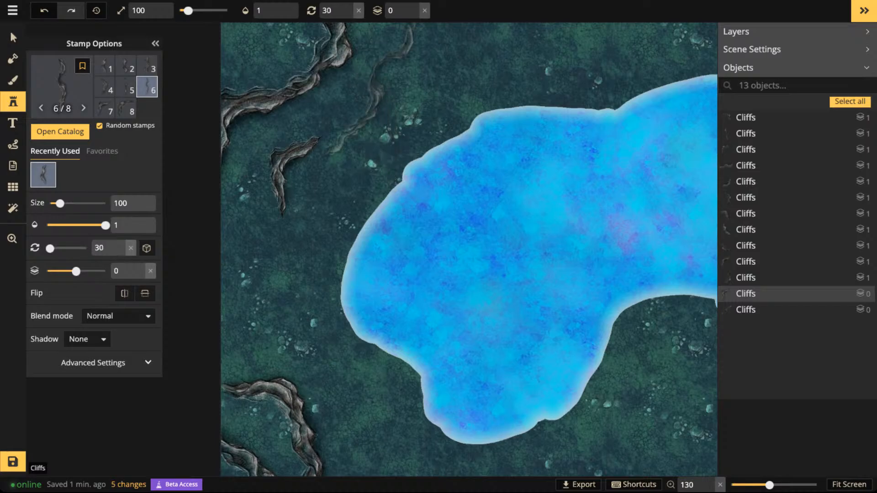
{"action": "left_click", "coordinate": [367, 91]}
- Place cliff variant 2 at 0 degrees to connect the small northwestern cliff to the map's northern edge
{"action": "key", "text": "space"}
{"action": "left_click_drag", "start_coordinate": [424, 83], "coordinate": [423, 241]}
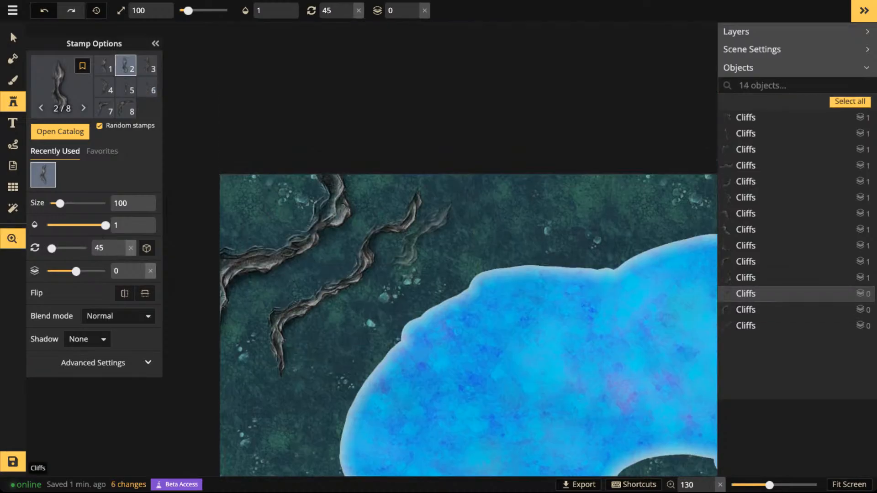
{"action": "scroll", "coordinate": [418, 164], "scroll_direction": "down", "scroll_amount": 3}
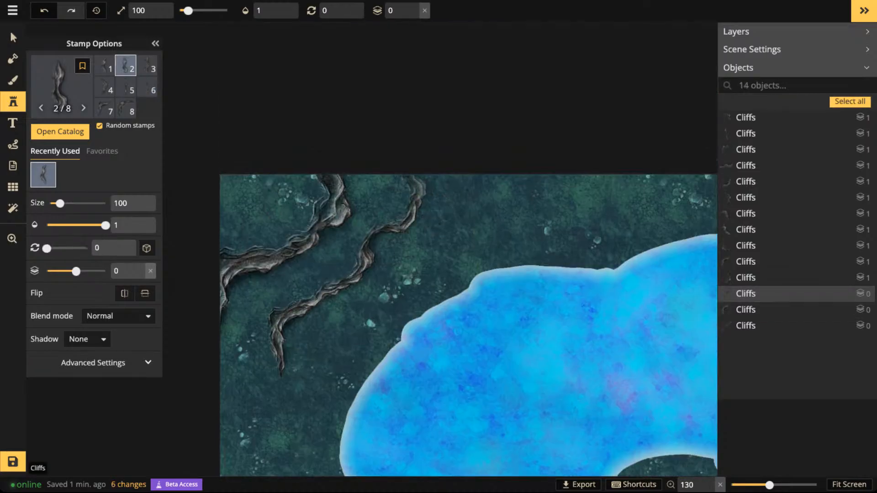
{"action": "left_click", "coordinate": [418, 164]}
- Review the cliff arrangement around the lake and along the map's corners and edges
{"action": "scroll", "coordinate": [419, 163], "scroll_direction": "down", "scroll_amount": 3}
{"action": "key", "text": "space"}
{"action": "left_click_drag", "start_coordinate": [410, 241], "coordinate": [392, 103]}
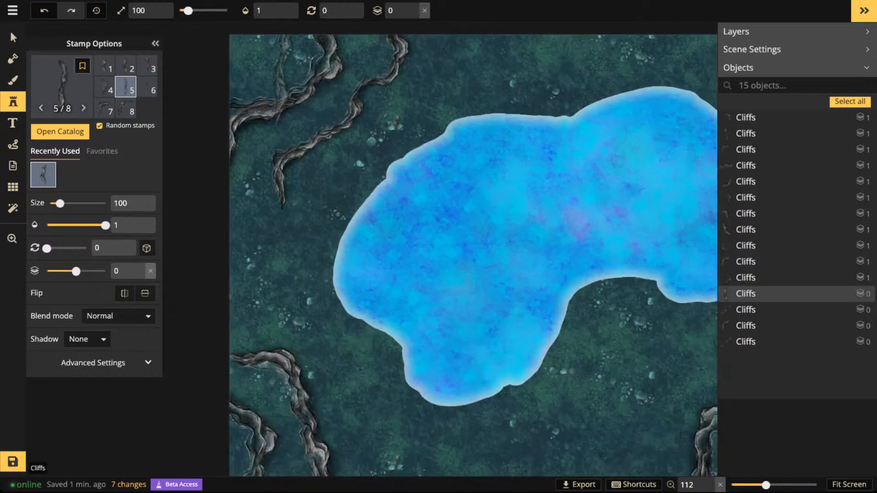
{"action": "key", "text": "space"}
{"action": "left_click_drag", "start_coordinate": [508, 171], "coordinate": [421, 132]}
{"action": "scroll", "coordinate": [407, 131], "scroll_direction": "down", "scroll_amount": 3}
{"action": "scroll", "coordinate": [410, 133], "scroll_direction": "down", "scroll_amount": 3}
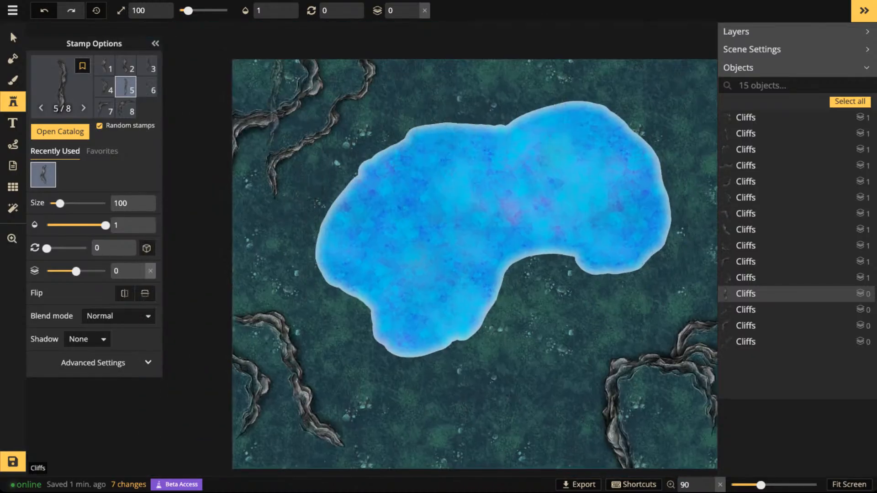
{"action": "key", "text": "space"}
{"action": "left_click_drag", "start_coordinate": [483, 306], "coordinate": [641, 349]}
{"action": "key", "text": "space"}
{"action": "key", "text": "space"}
{"action": "left_click_drag", "start_coordinate": [639, 266], "coordinate": [446, 247]}
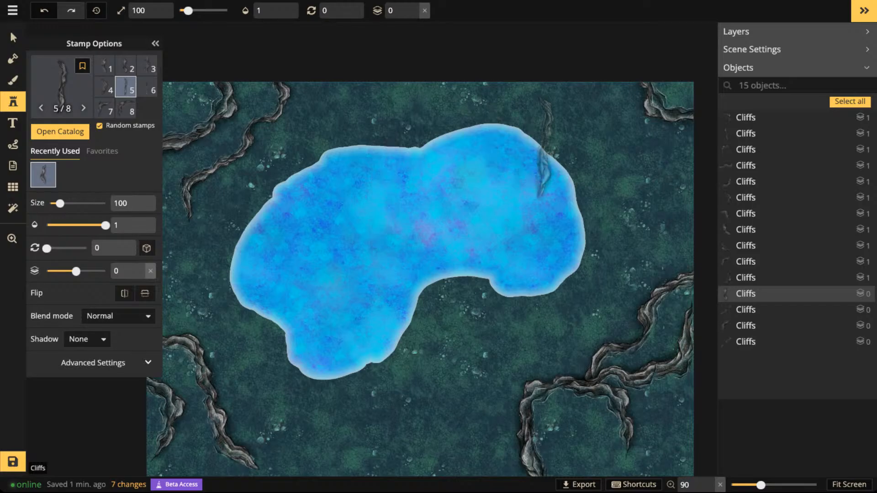
{"action": "key", "text": "space"}
{"action": "left_click_drag", "start_coordinate": [391, 229], "coordinate": [423, 148]}
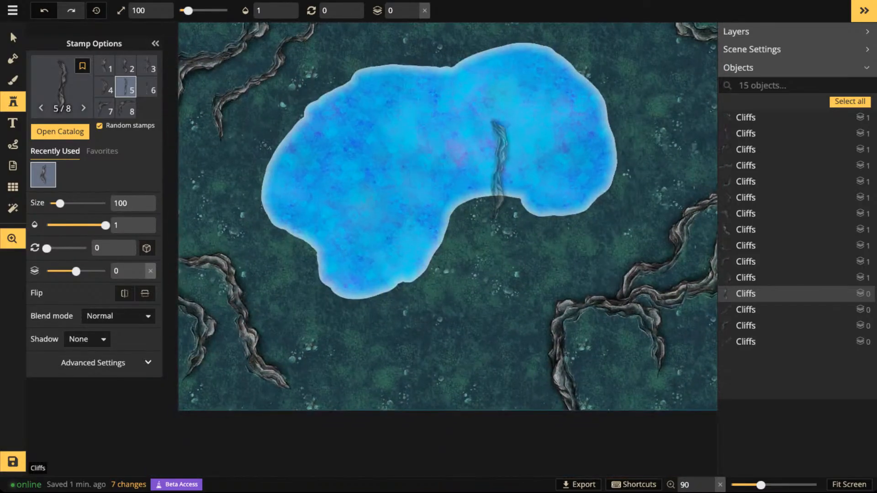
- Group all the cliff stamps on the map and rename the group Cliffs
{"action": "left_click_drag", "start_coordinate": [495, 157], "coordinate": [418, 217]}
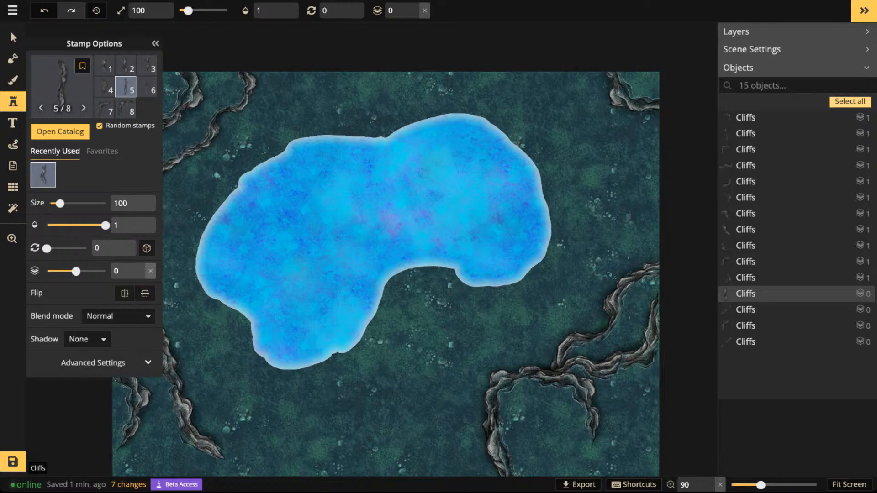
{"action": "key", "text": "ctrl+a"}
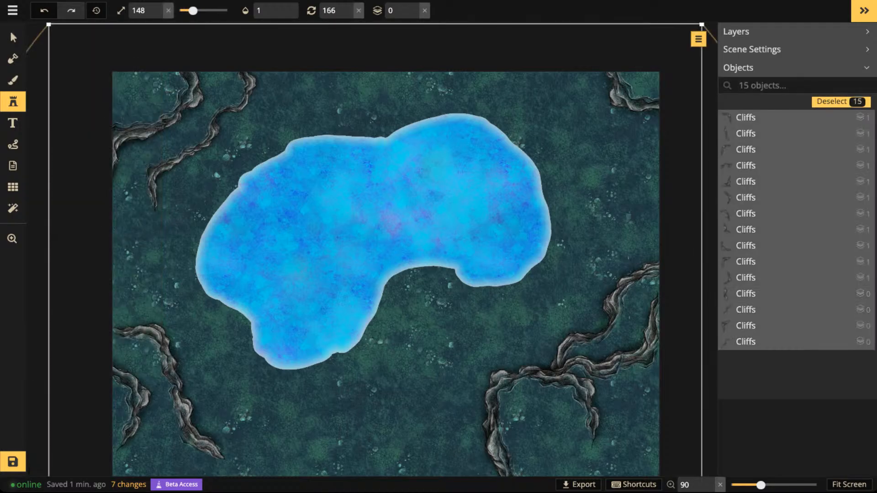
{"action": "key", "text": "ctrl+g"}
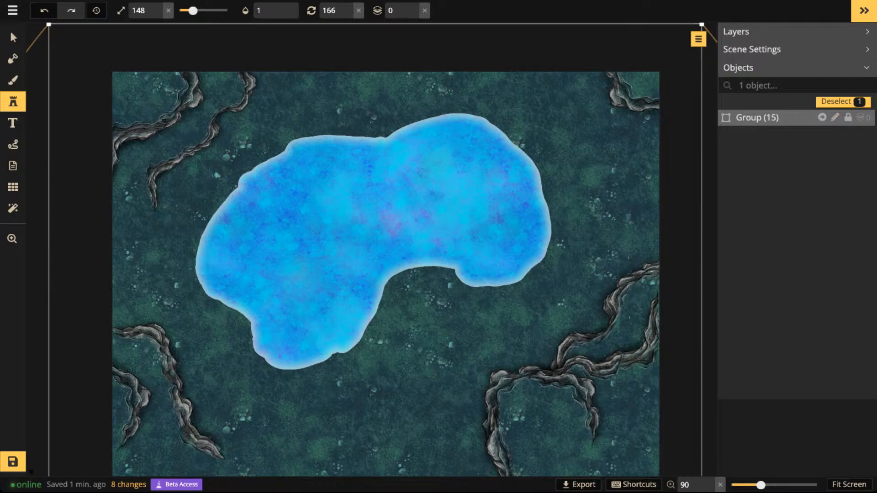
{"action": "left_click", "coordinate": [835, 117]}
{"action": "left_click_drag", "start_coordinate": [765, 119], "coordinate": [717, 119]}
{"action": "type", "text": "Cliffs"}
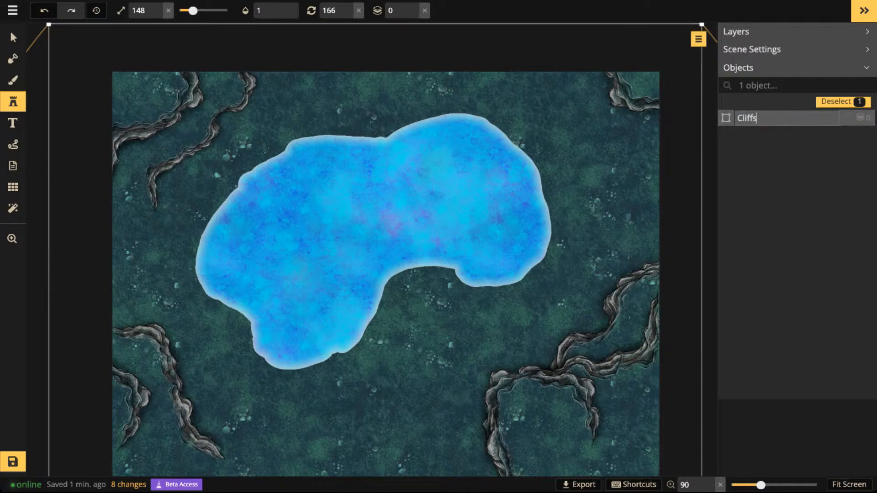
{"action": "key", "text": "Return"}
{"action": "left_click", "coordinate": [842, 102]}
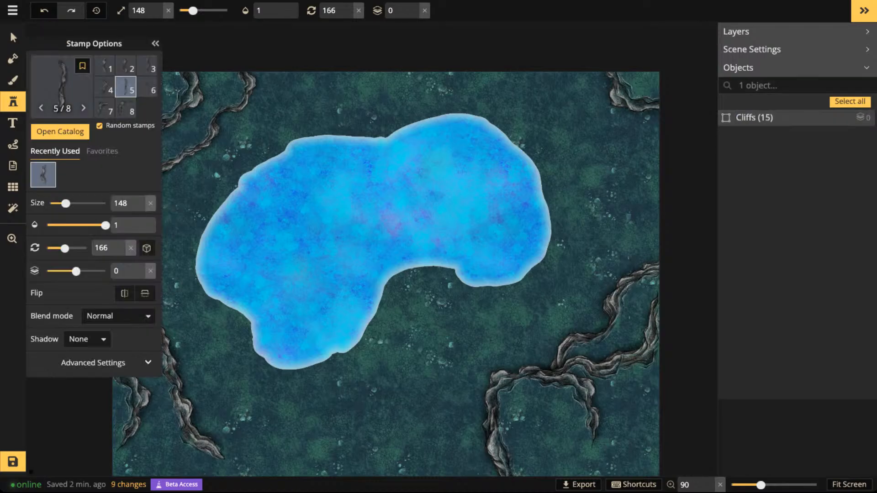
- Lock the Cliffs group against selection and movement on the canvas, and leave it deselected
{"action": "scroll", "coordinate": [599, 137], "scroll_direction": "down", "scroll_amount": 3}
{"action": "left_click", "coordinate": [13, 38]}
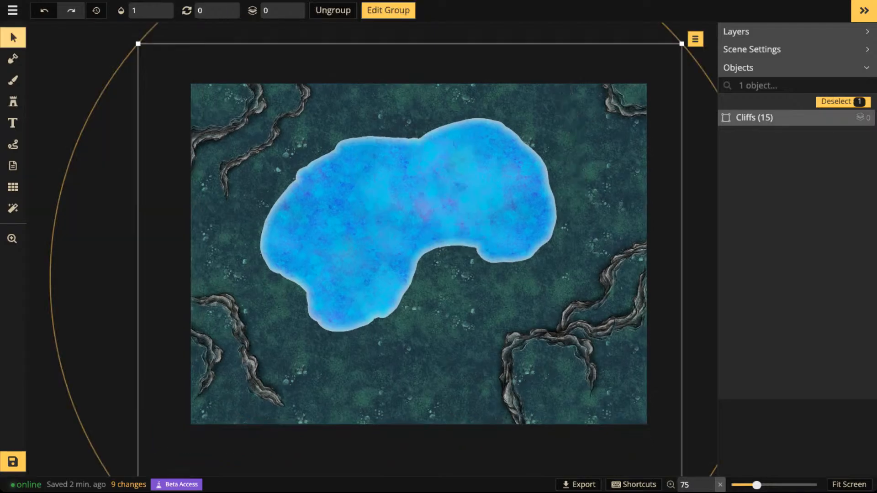
{"action": "key", "text": "Escape"}
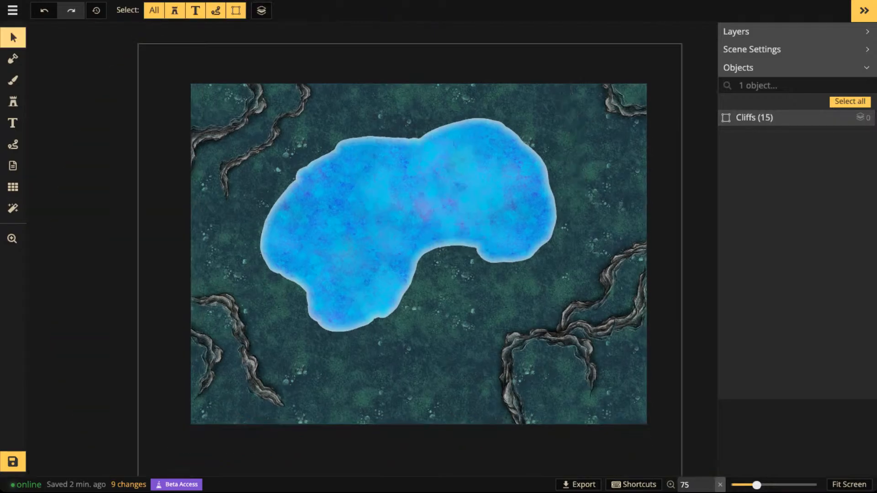
{"action": "scroll", "coordinate": [221, 269], "scroll_direction": "up", "scroll_amount": 3}
{"action": "left_click_drag", "start_coordinate": [603, 281], "coordinate": [518, 276]}
{"action": "scroll", "coordinate": [518, 248], "scroll_direction": "down", "scroll_amount": 4}
{"action": "left_click", "coordinate": [518, 277]}
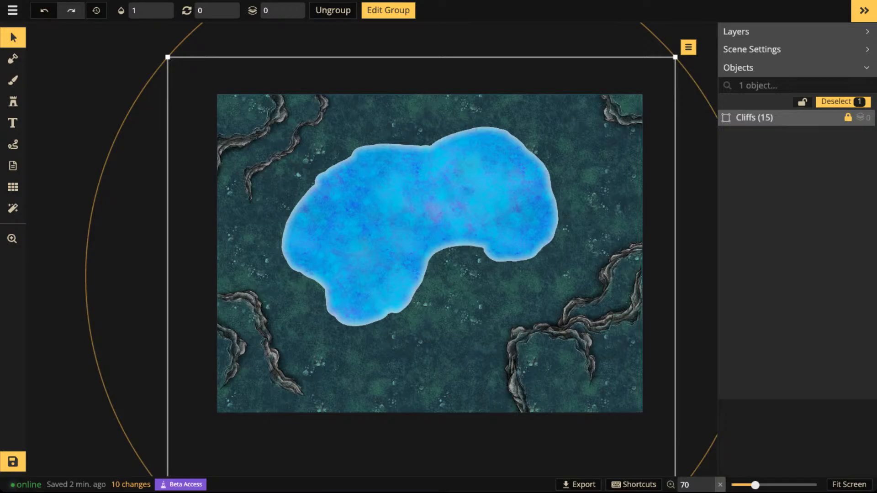
{"action": "key", "text": "space"}
{"action": "scroll", "coordinate": [408, 202], "scroll_direction": "up", "scroll_amount": 3}
{"action": "mouse_move", "coordinate": [408, 203]}
{"action": "left_mouse_down"}
{"action": "mouse_move", "coordinate": [490, 153]}
{"action": "mouse_move", "coordinate": [423, 172]}
{"action": "mouse_move", "coordinate": [396, 206]}
{"action": "left_mouse_up"}
{"action": "scroll", "coordinate": [408, 183], "scroll_direction": "down", "scroll_amount": 2}
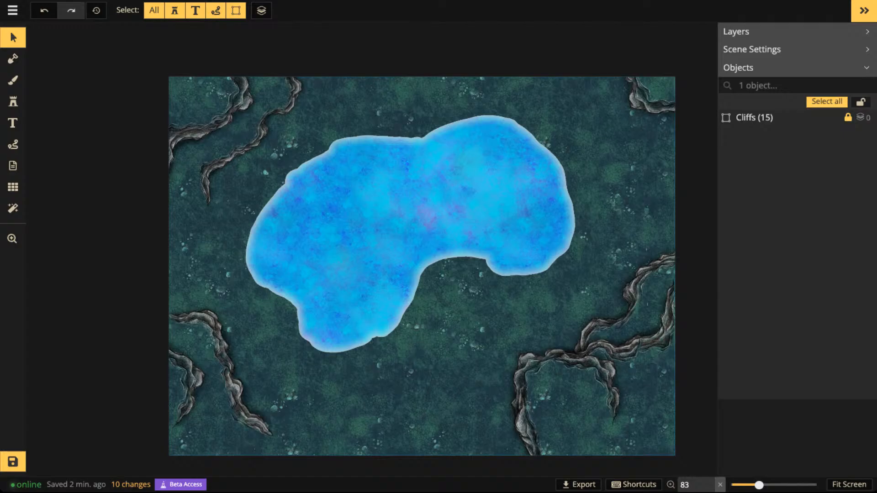
- Enter the Cliffs group and set the blend mode of all its stamps to Luminosity
{"action": "double_click", "coordinate": [762, 118]}
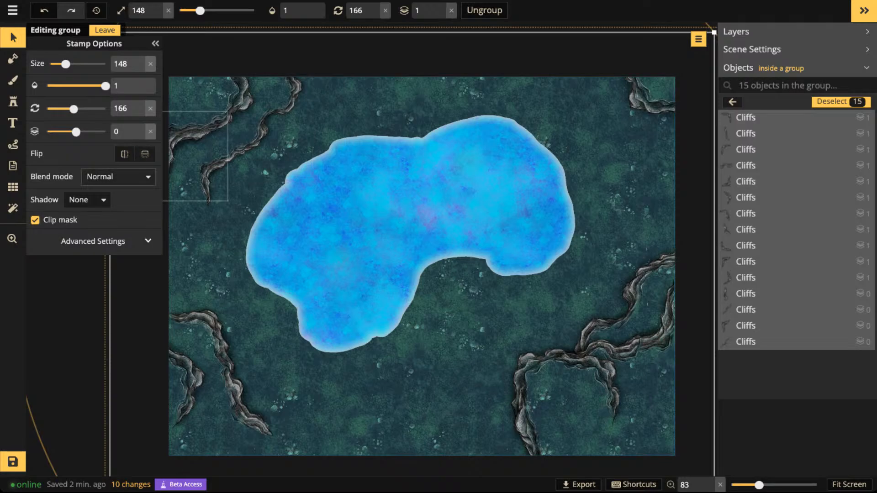
{"action": "left_click", "coordinate": [118, 177]}
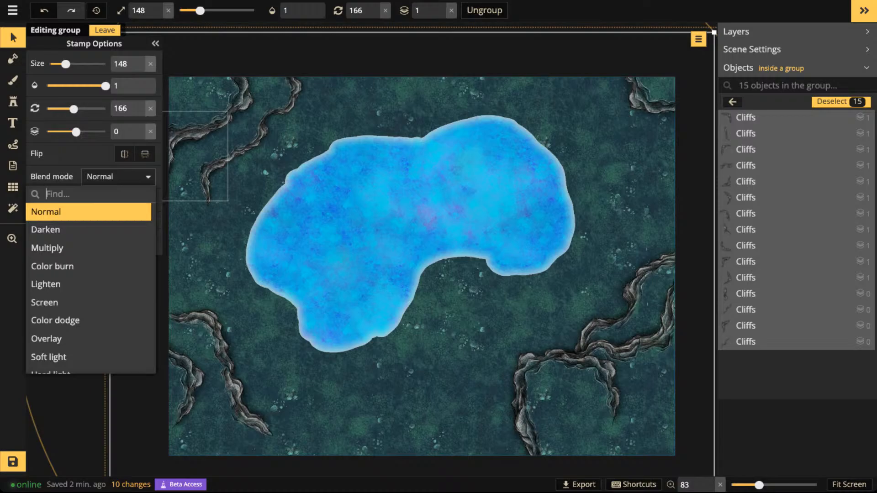
{"action": "scroll", "coordinate": [91, 267], "scroll_direction": "down", "scroll_amount": 3}
{"action": "scroll", "coordinate": [91, 279], "scroll_direction": "up", "scroll_amount": 2}
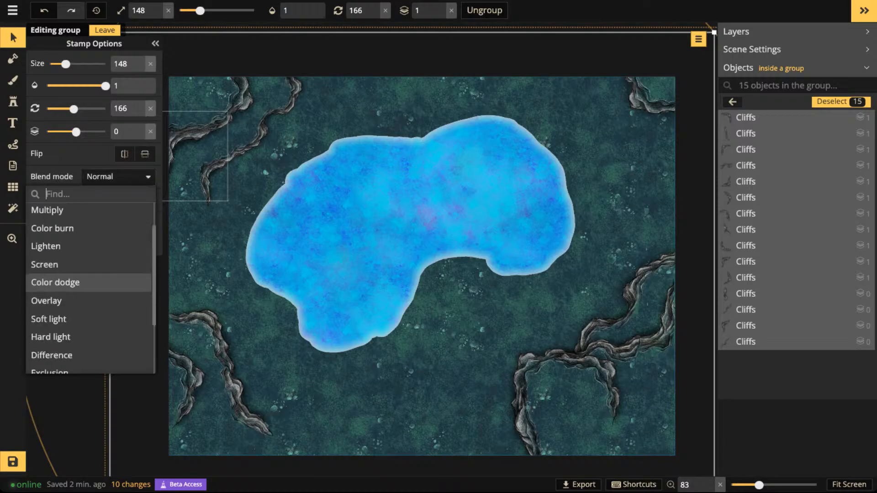
{"action": "scroll", "coordinate": [91, 283], "scroll_direction": "up", "scroll_amount": 2}
{"action": "scroll", "coordinate": [92, 279], "scroll_direction": "down", "scroll_amount": 3}
{"action": "scroll", "coordinate": [92, 278], "scroll_direction": "up", "scroll_amount": 3}
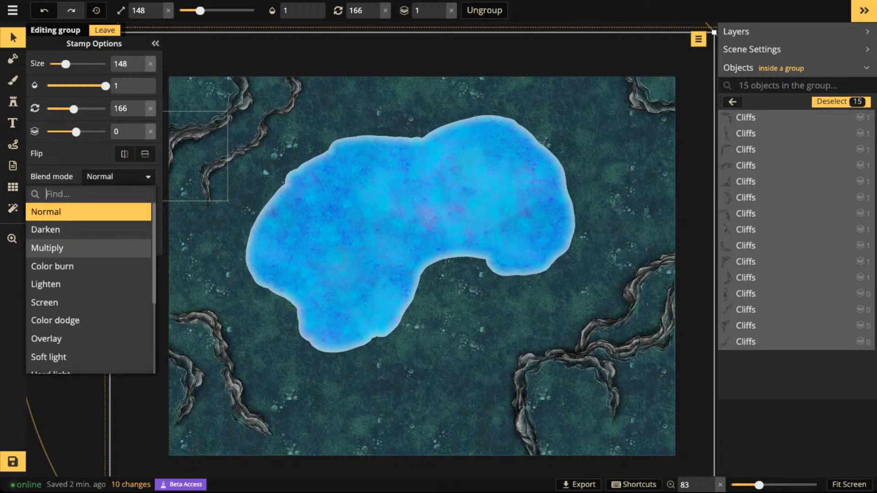
{"action": "scroll", "coordinate": [91, 278], "scroll_direction": "down", "scroll_amount": 1}
{"action": "scroll", "coordinate": [91, 288], "scroll_direction": "down", "scroll_amount": 3}
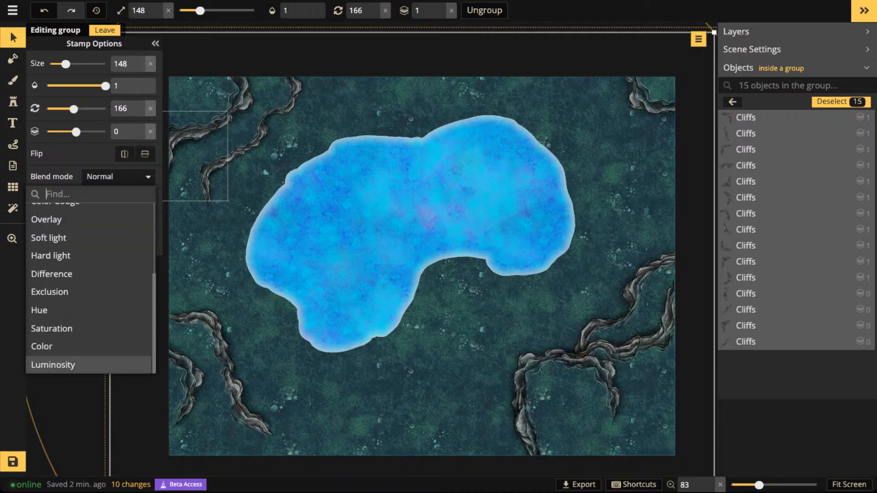
{"action": "left_click", "coordinate": [69, 365]}
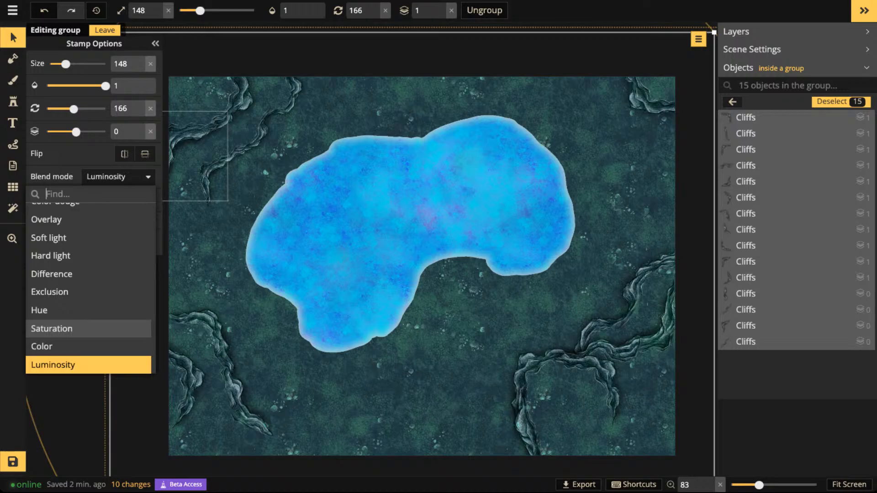
{"action": "left_click", "coordinate": [322, 196]}
- Place a test stamp of cliff variant 5 at size 148, rotated 226 degrees, in the middle of the lake
{"action": "scroll", "coordinate": [321, 196], "scroll_direction": "up", "scroll_amount": 1}
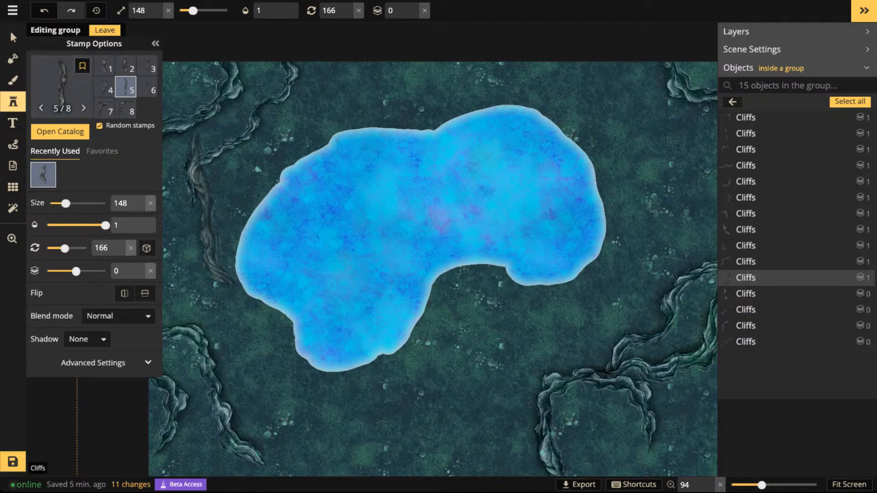
{"action": "scroll", "coordinate": [353, 222], "scroll_direction": "up", "scroll_amount": 4}
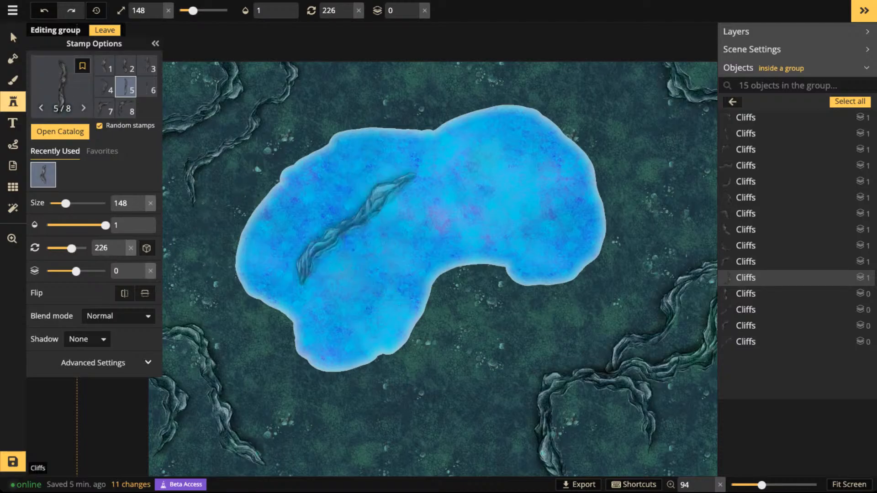
{"action": "left_click", "coordinate": [400, 212]}
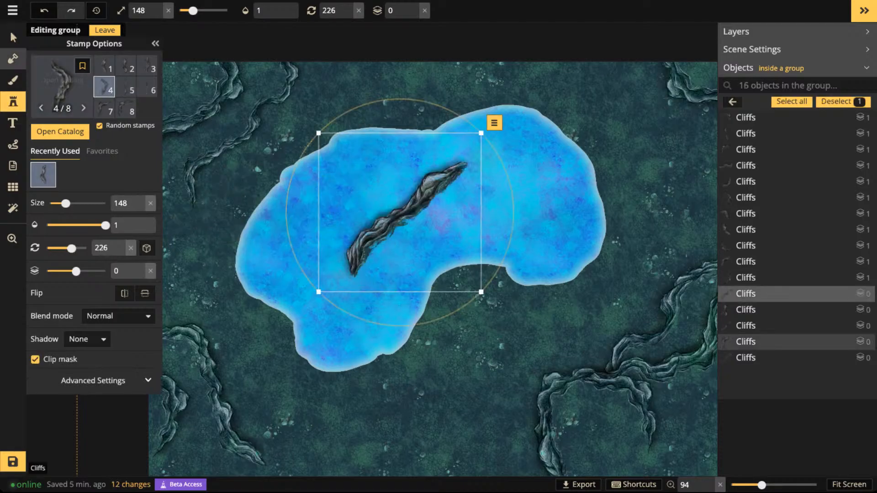
- Turn off the clip mask on the test cliff in the lake and set its blend mode to Luminosity
{"action": "key", "text": "v"}
{"action": "left_click", "coordinate": [35, 220]}
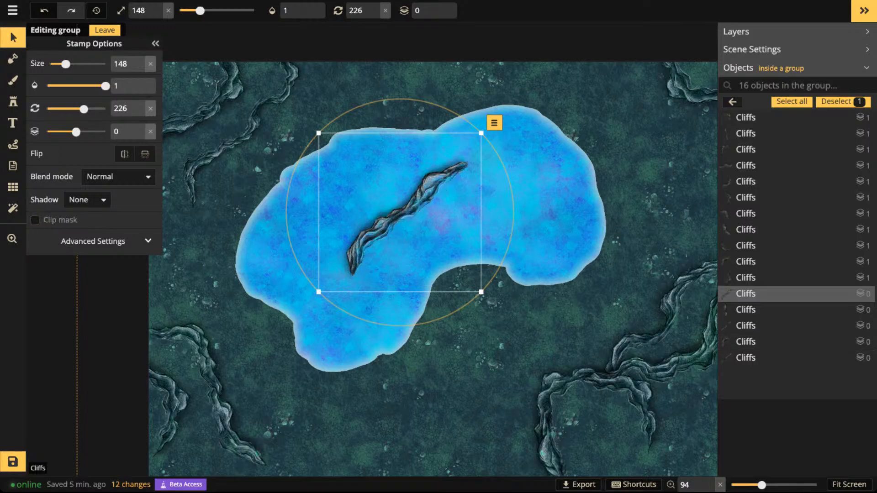
{"action": "left_click", "coordinate": [119, 176]}
{"action": "scroll", "coordinate": [88, 302], "scroll_direction": "down", "scroll_amount": 4}
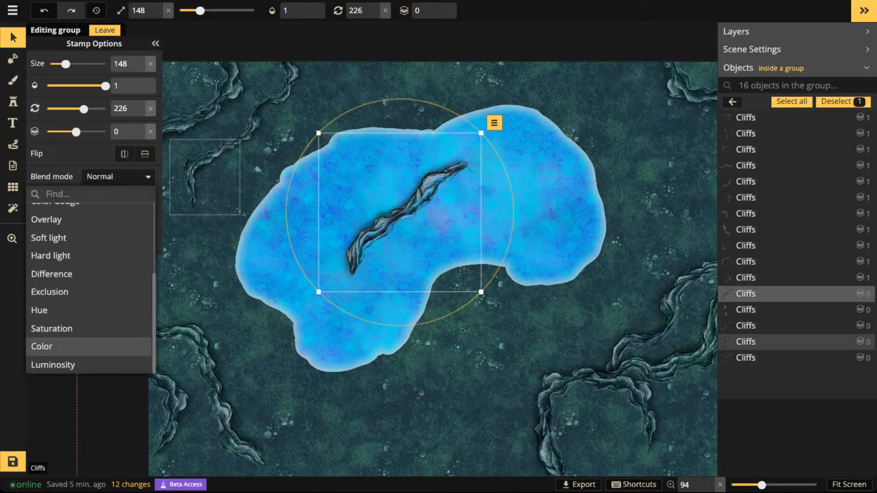
{"action": "left_click", "coordinate": [88, 365]}
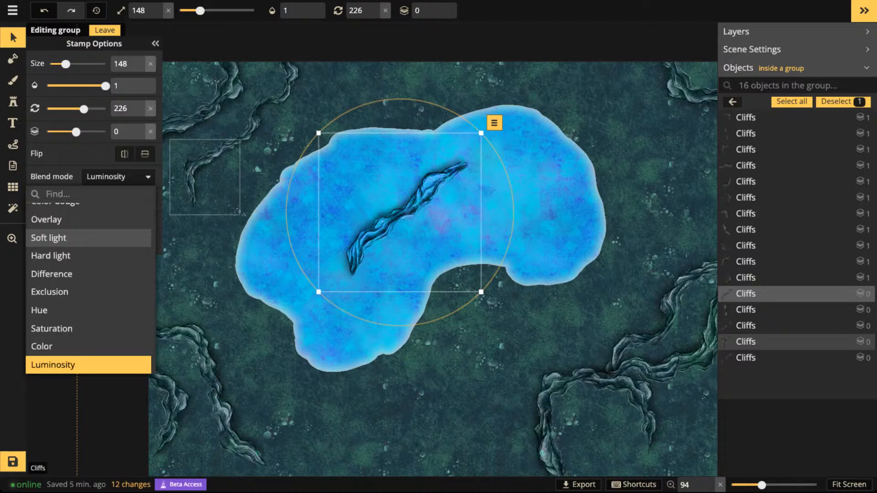
- Shift the test cliff slightly east in the lake and lower its contrast to 25
{"action": "left_click_drag", "start_coordinate": [404, 212], "coordinate": [436, 213]}
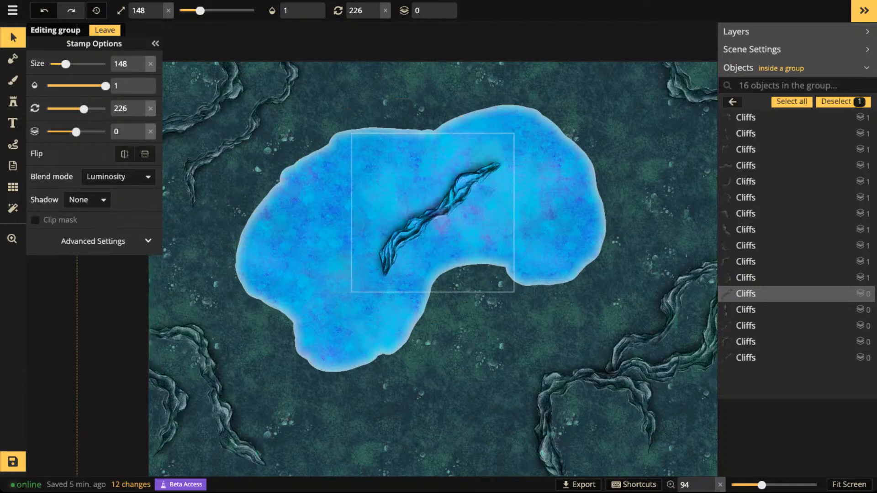
{"action": "left_click", "coordinate": [93, 241]}
{"action": "left_click_drag", "start_coordinate": [86, 337], "coordinate": [71, 336]}
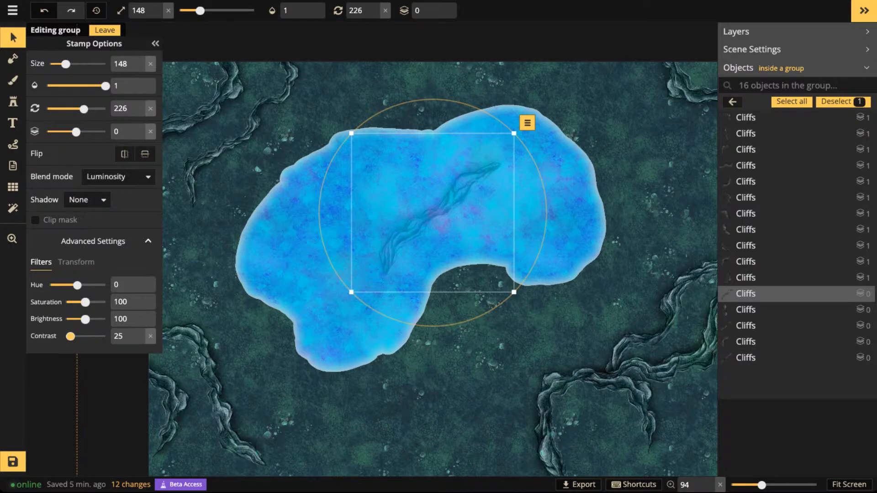
- Delete the test cliff from the lake and leave the Cliffs group
{"action": "key", "text": "Delete"}
{"action": "scroll", "coordinate": [398, 196], "scroll_direction": "down", "scroll_amount": 2}
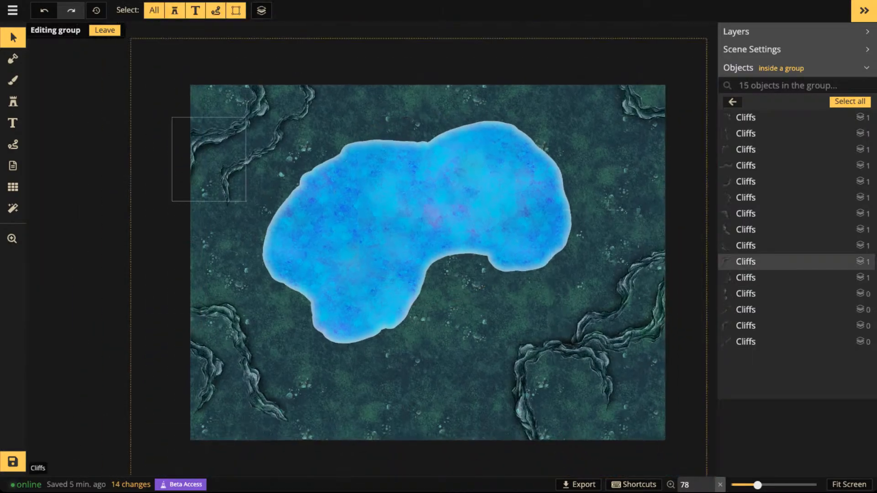
{"action": "key", "text": "Escape"}
{"action": "key", "text": "Escape"}
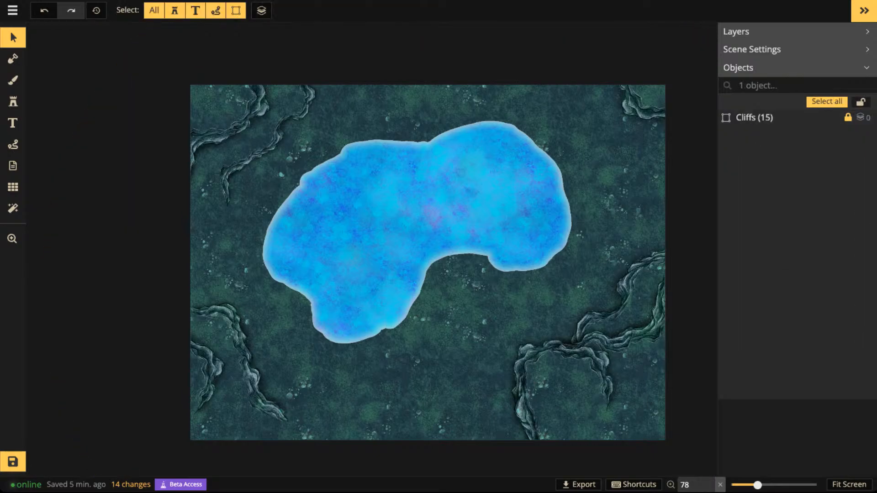
- Clear the cliff search in the stamp catalog and limit the packs to Fey from Fantasy Battlemaps 2.0
{"action": "key", "text": "s"}
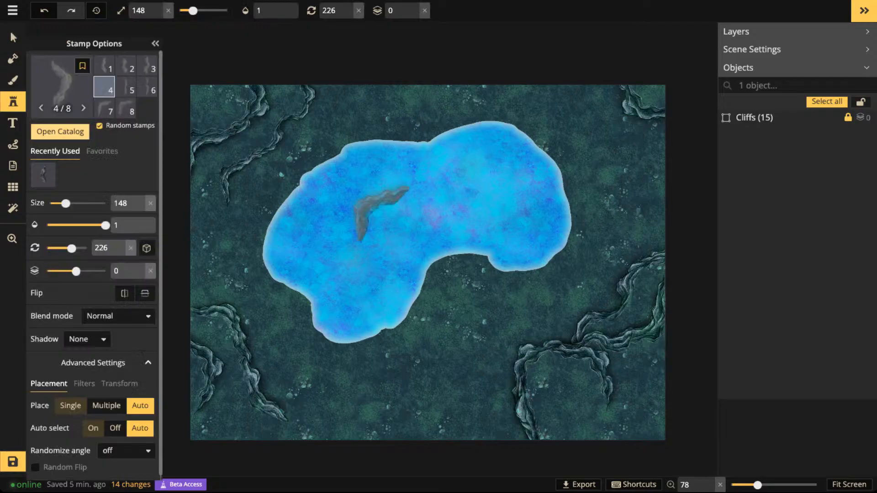
{"action": "left_click", "coordinate": [61, 132]}
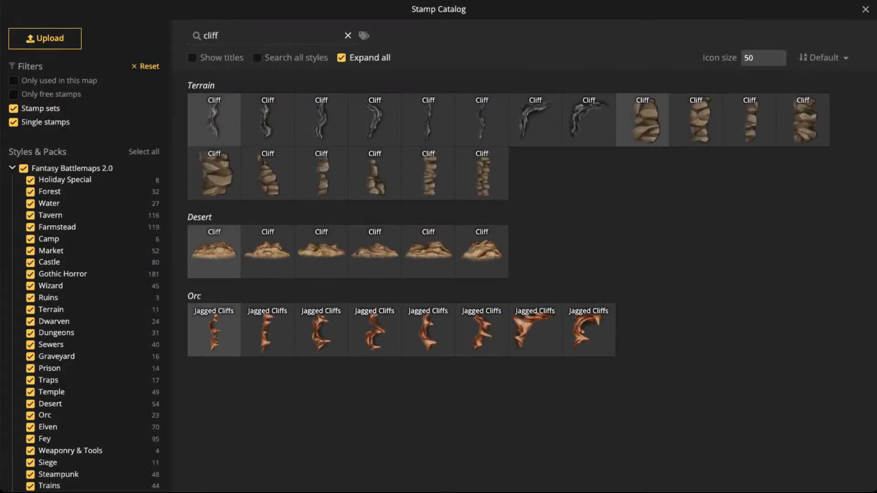
{"action": "left_click", "coordinate": [348, 36]}
{"action": "left_click", "coordinate": [24, 169]}
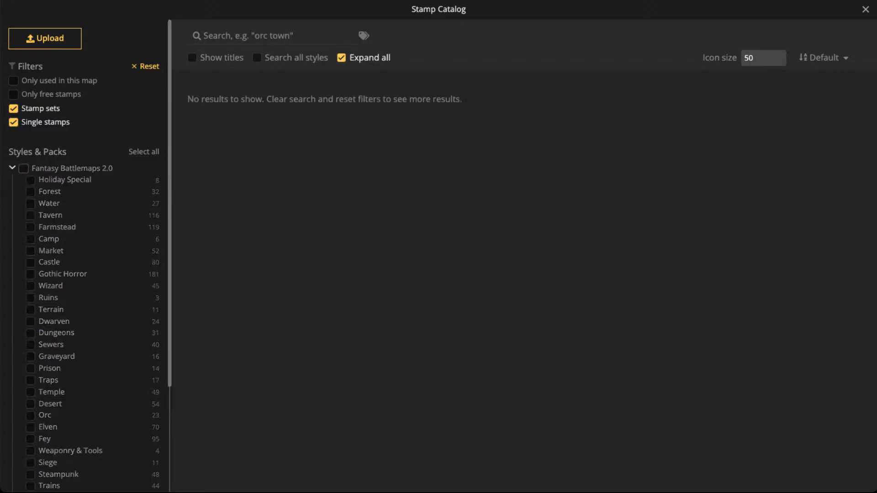
{"action": "scroll", "coordinate": [51, 262], "scroll_direction": "down", "scroll_amount": 2}
{"action": "scroll", "coordinate": [51, 262], "scroll_direction": "down", "scroll_amount": 1}
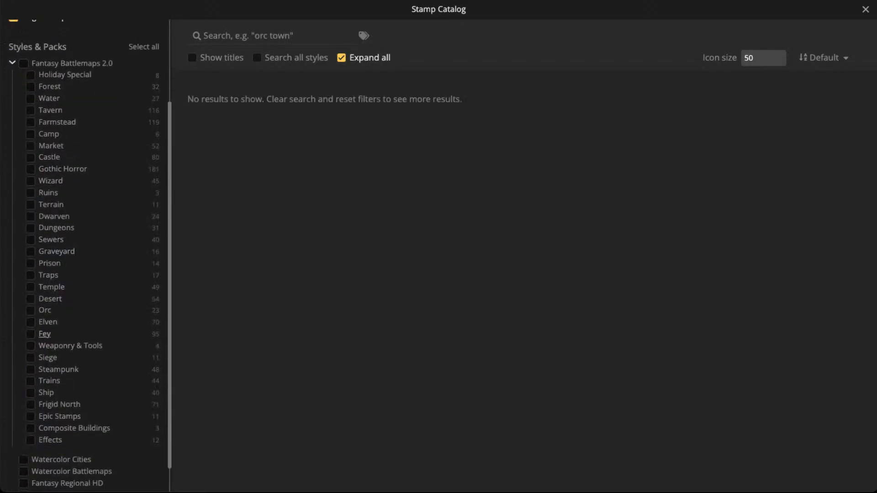
{"action": "left_click", "coordinate": [31, 334]}
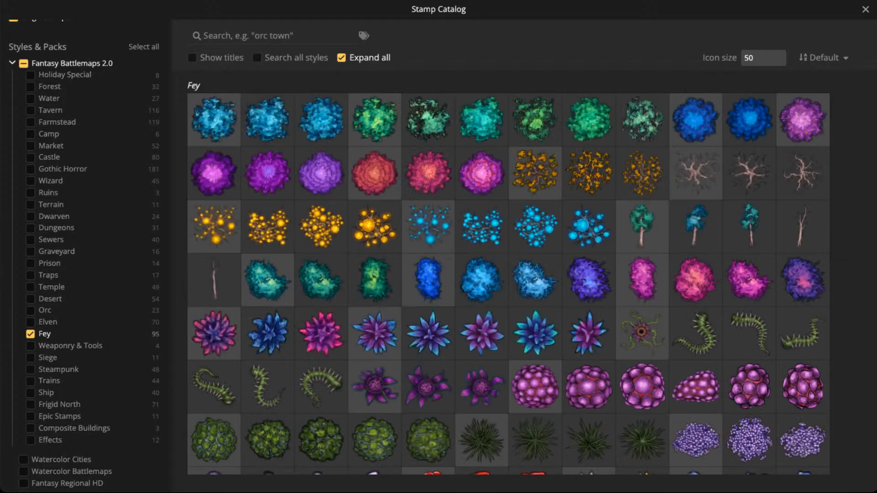
- Browse the Fey pack for trees, foliage and other stamps, and close the catalog
{"action": "scroll", "coordinate": [508, 277], "scroll_direction": "down", "scroll_amount": 5}
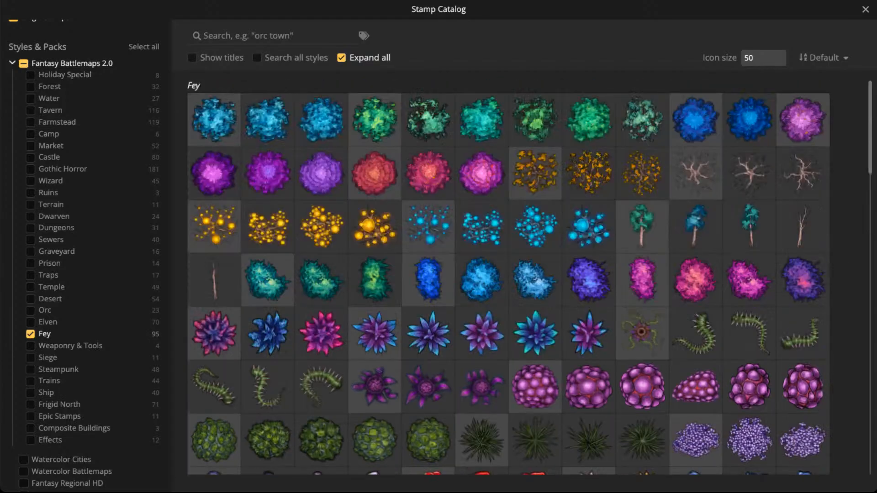
{"action": "scroll", "coordinate": [509, 277], "scroll_direction": "down", "scroll_amount": 10}
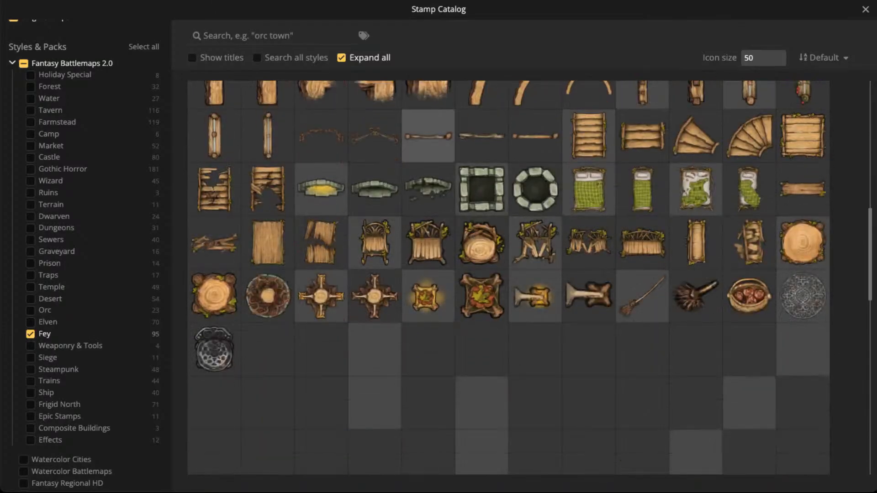
{"action": "scroll", "coordinate": [508, 278], "scroll_direction": "down", "scroll_amount": 3}
{"action": "scroll", "coordinate": [509, 277], "scroll_direction": "up", "scroll_amount": 15}
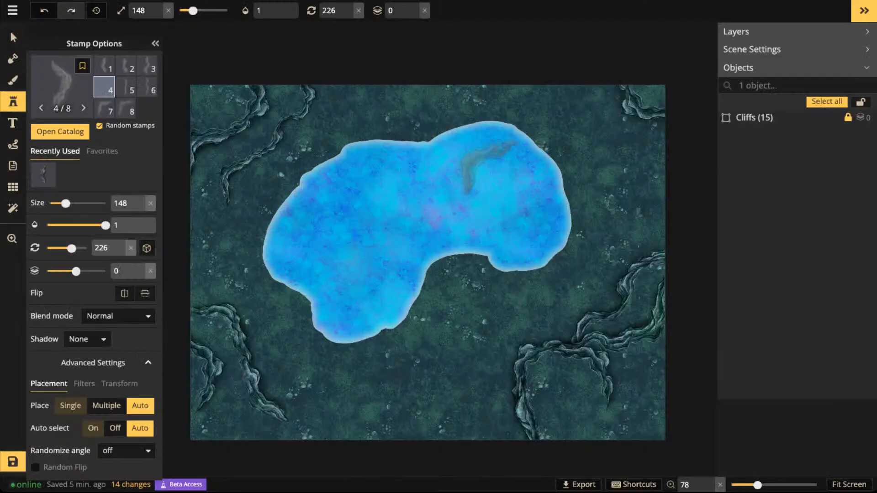
{"action": "scroll", "coordinate": [488, 168], "scroll_direction": "down", "scroll_amount": 2}
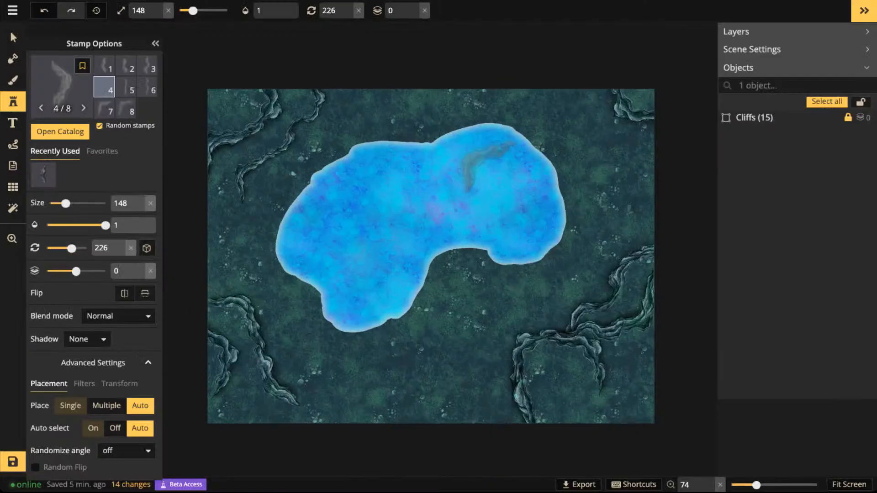
{"action": "left_click", "coordinate": [13, 37]}
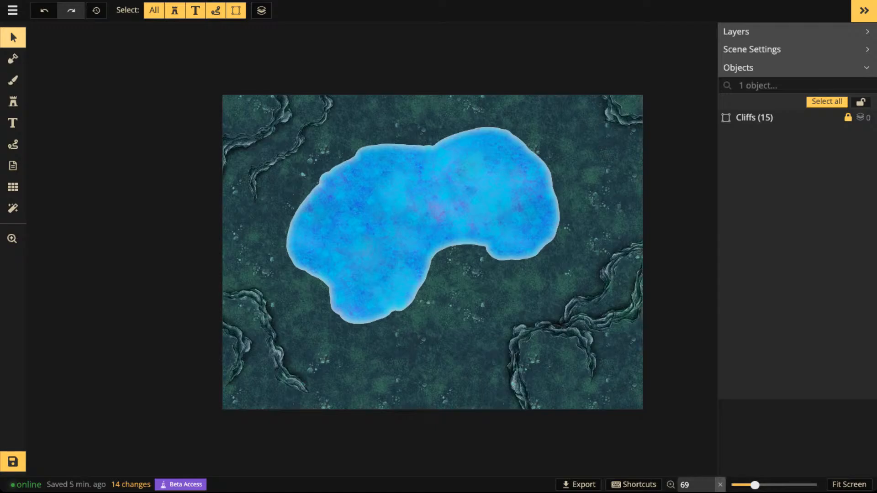
{"action": "scroll", "coordinate": [414, 253], "scroll_direction": "up", "scroll_amount": 2}
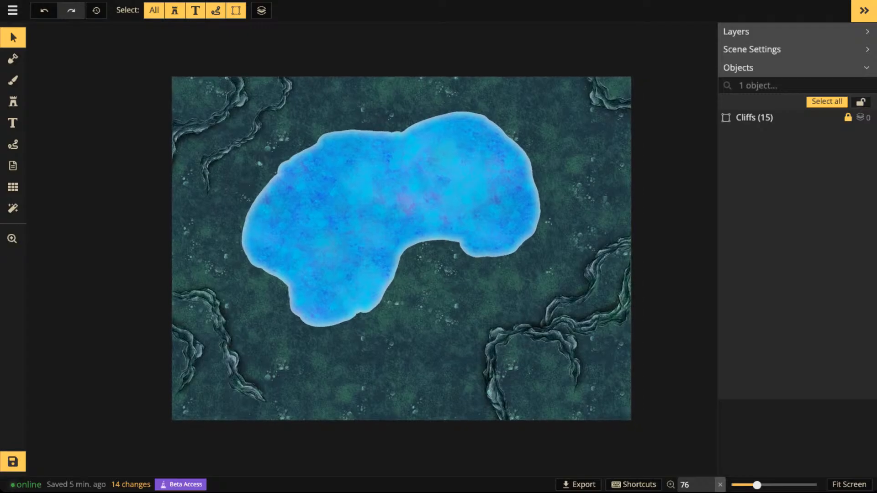
{"action": "scroll", "coordinate": [414, 252], "scroll_direction": "up", "scroll_amount": 2}
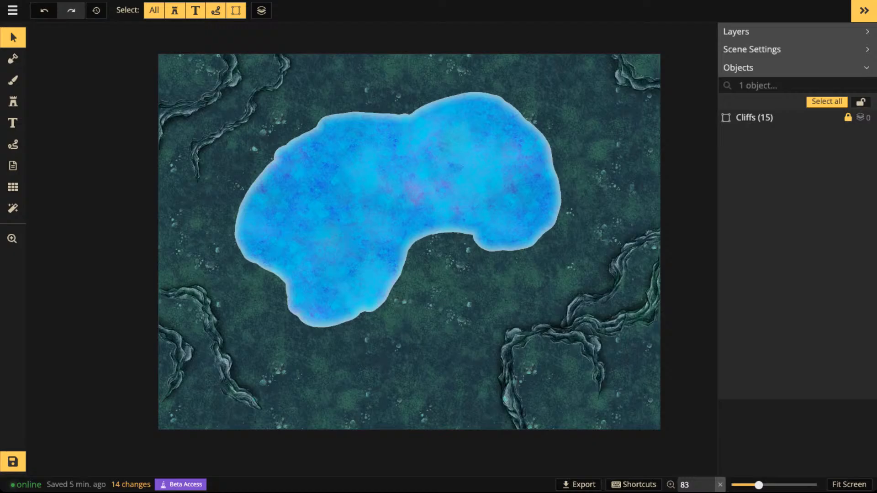
- Pan and zoom around the map to view the lake and the surrounding cliffs at different magnifications
{"action": "scroll", "coordinate": [238, 196], "scroll_direction": "up", "scroll_amount": 5}
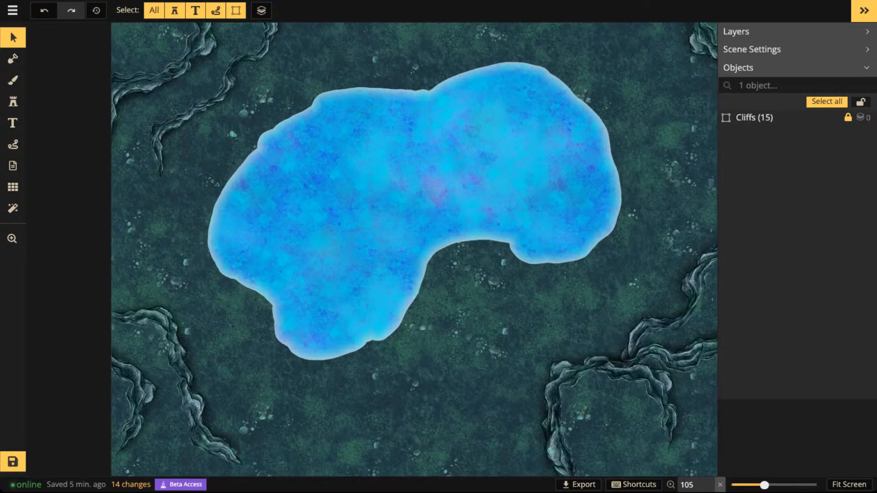
{"action": "scroll", "coordinate": [408, 198], "scroll_direction": "down", "scroll_amount": 6}
{"action": "left_click_drag", "start_coordinate": [439, 174], "coordinate": [408, 179]}
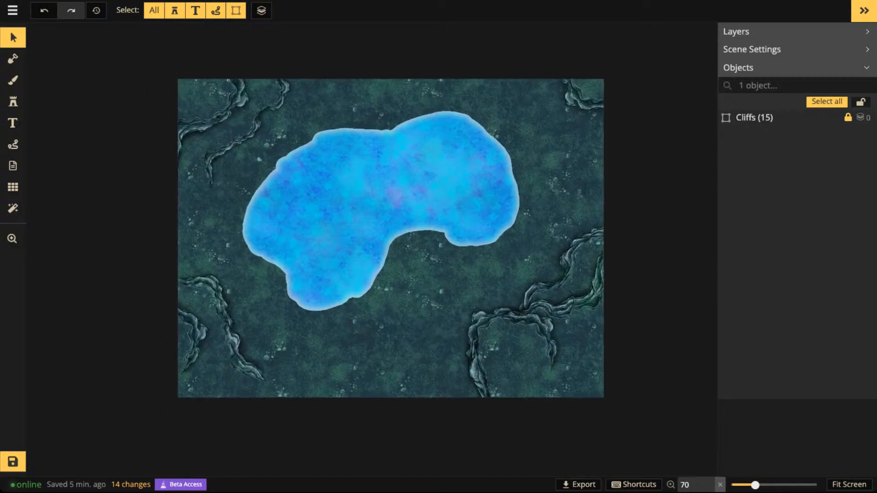
{"action": "scroll", "coordinate": [407, 178], "scroll_direction": "up", "scroll_amount": 3}
{"action": "scroll", "coordinate": [386, 175], "scroll_direction": "down", "scroll_amount": 2}
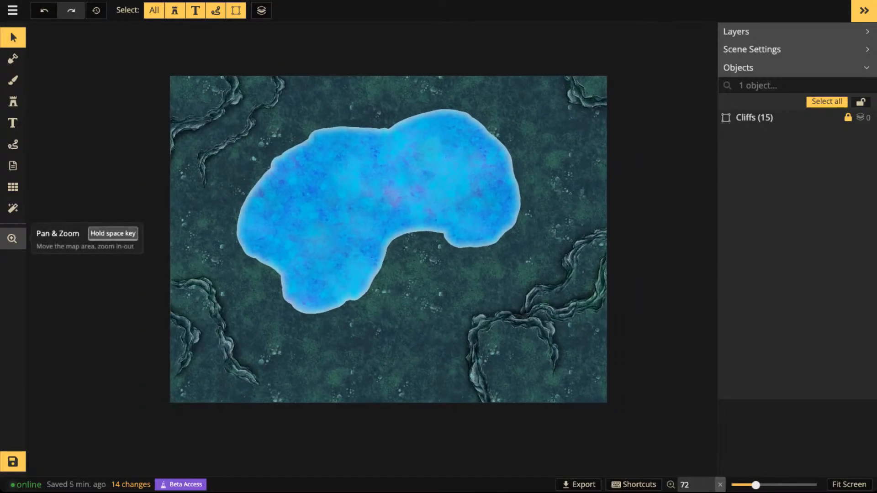
{"action": "scroll", "coordinate": [521, 324], "scroll_direction": "up", "scroll_amount": 8}
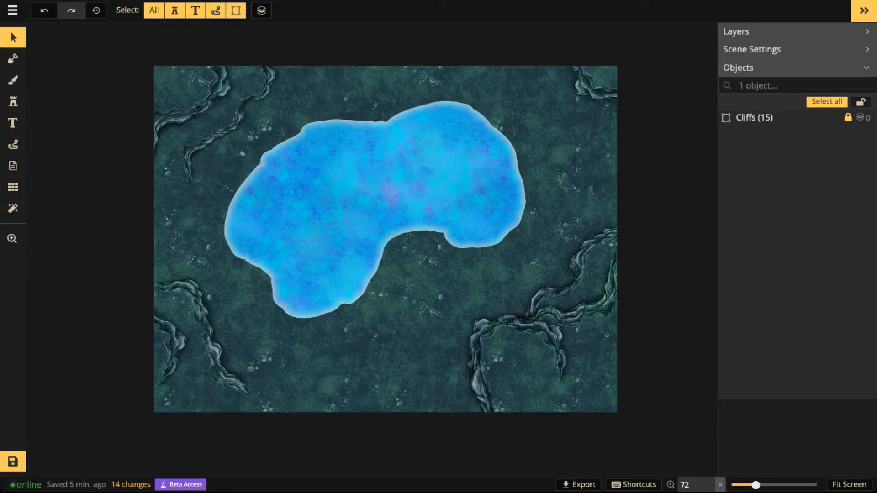
{"action": "scroll", "coordinate": [574, 353], "scroll_direction": "down", "scroll_amount": 7}
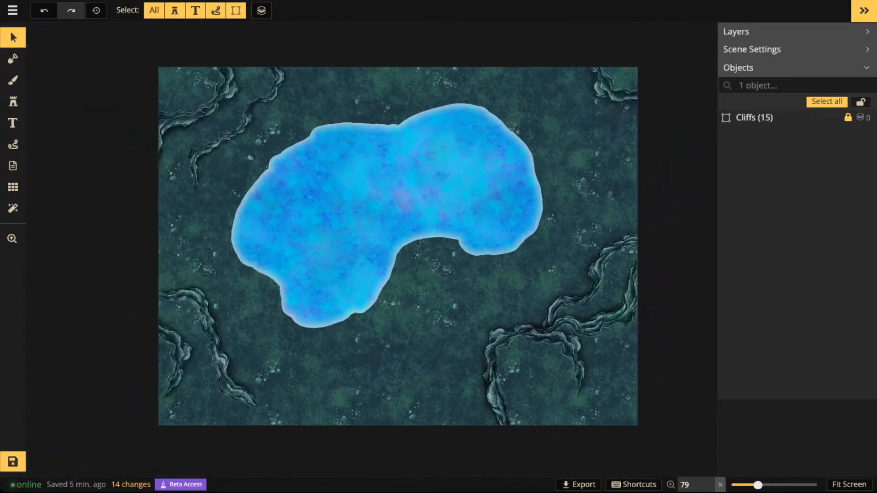
{"action": "scroll", "coordinate": [200, 106], "scroll_direction": "up", "scroll_amount": 5}
{"action": "scroll", "coordinate": [196, 96], "scroll_direction": "up", "scroll_amount": 4}
{"action": "scroll", "coordinate": [347, 205], "scroll_direction": "down", "scroll_amount": 8}
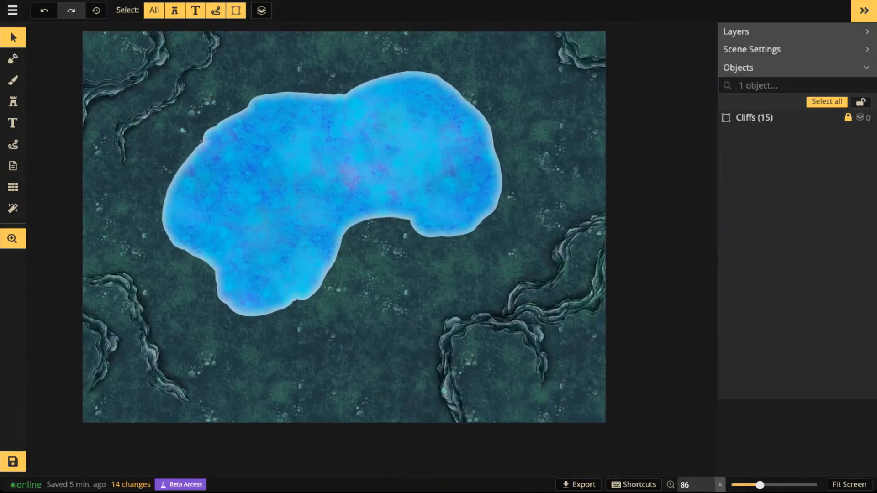
{"action": "left_click_drag", "start_coordinate": [347, 206], "coordinate": [358, 238]}
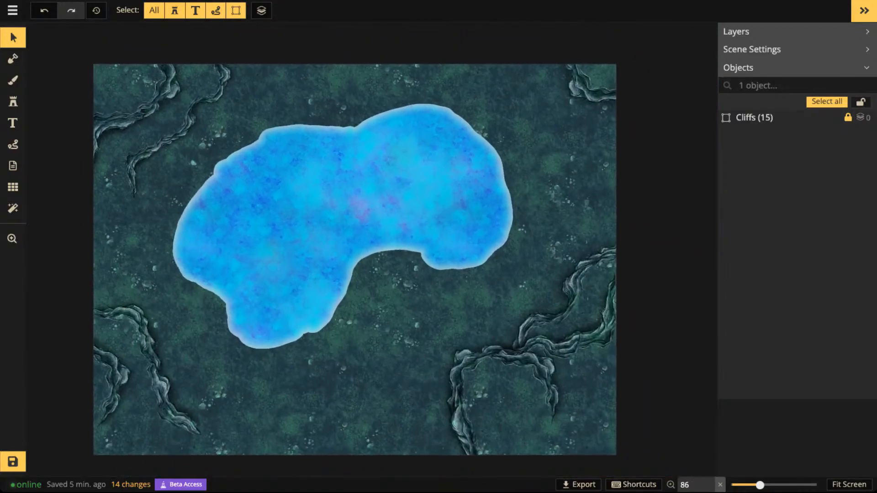
{"action": "key", "text": "space"}
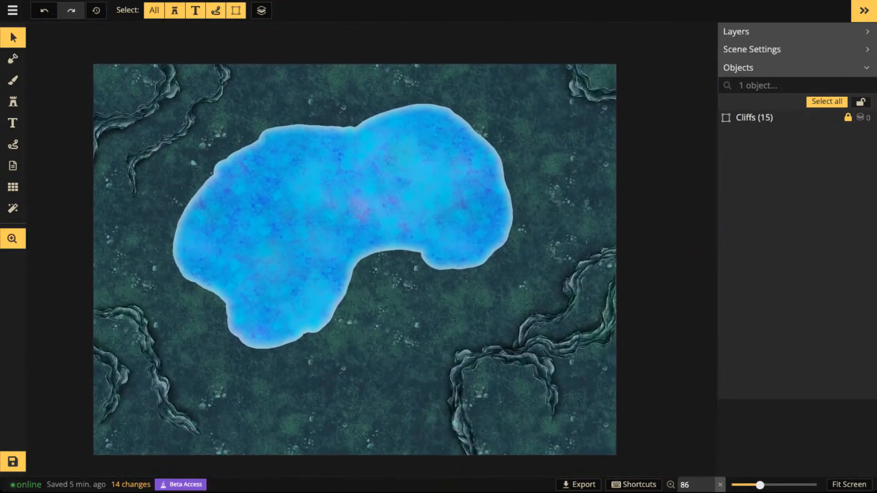
{"action": "left_click_drag", "start_coordinate": [348, 206], "coordinate": [370, 201]}
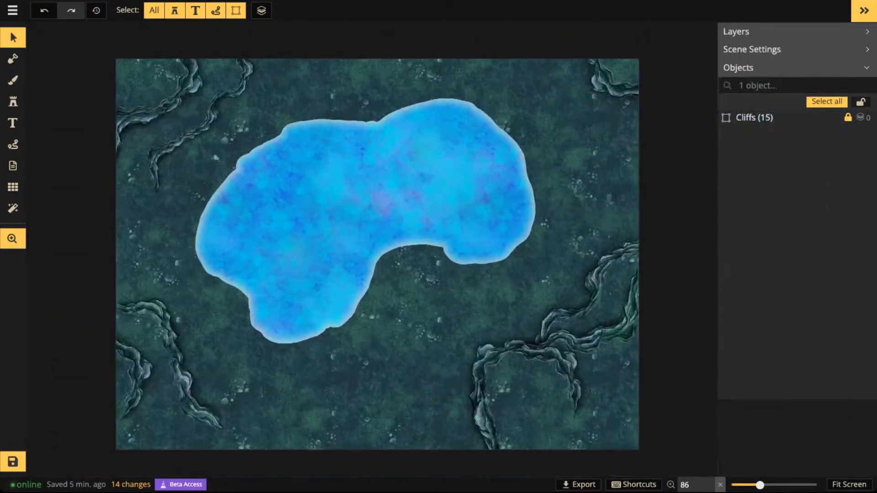
{"action": "key", "text": "plus"}
{"action": "scroll", "coordinate": [402, 269], "scroll_direction": "up", "scroll_amount": 3}
{"action": "scroll", "coordinate": [402, 269], "scroll_direction": "down", "scroll_amount": 5}
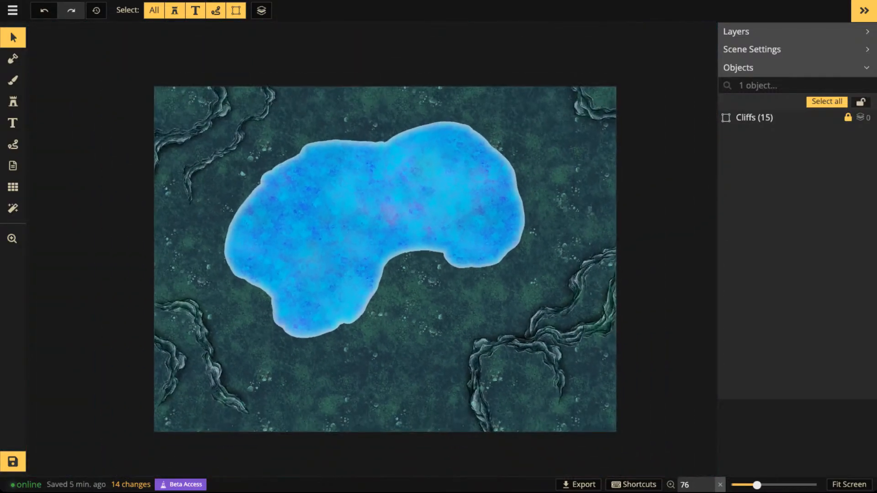
{"action": "left_click_drag", "start_coordinate": [370, 206], "coordinate": [303, 175]}
{"action": "scroll", "coordinate": [368, 178], "scroll_direction": "down", "scroll_amount": 1}
{"action": "scroll", "coordinate": [368, 178], "scroll_direction": "up", "scroll_amount": 4}
{"action": "scroll", "coordinate": [302, 175], "scroll_direction": "down", "scroll_amount": 1}
{"action": "scroll", "coordinate": [303, 175], "scroll_direction": "up", "scroll_amount": 1}
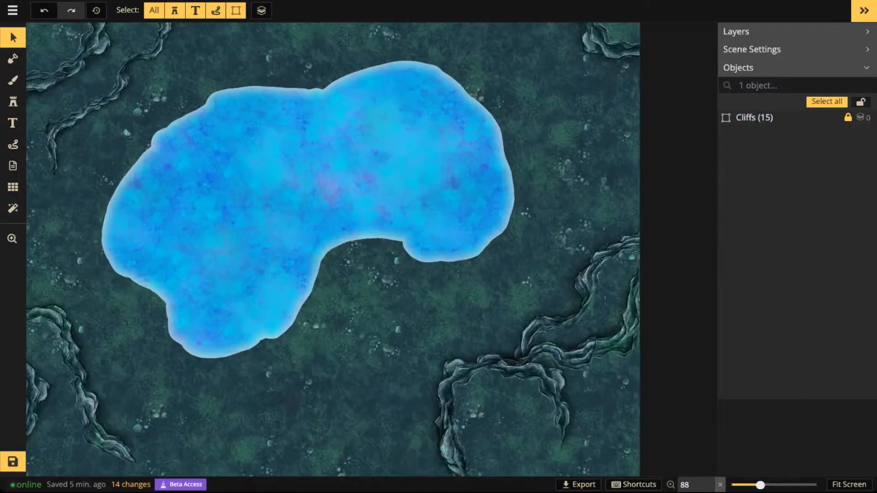
{"action": "scroll", "coordinate": [303, 174], "scroll_direction": "down", "scroll_amount": 2}
{"action": "scroll", "coordinate": [343, 173], "scroll_direction": "up", "scroll_amount": 1}
{"action": "left_click_drag", "start_coordinate": [342, 173], "coordinate": [388, 181]}
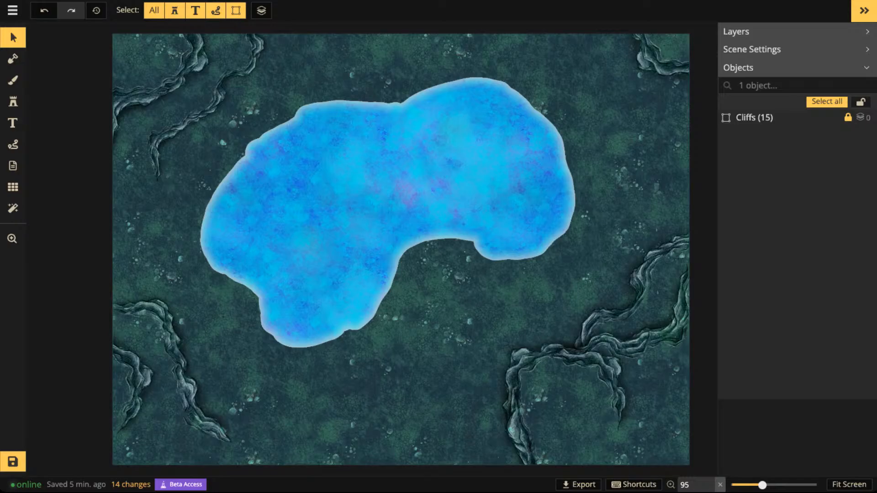
- Choose the magenta fern stamp from the Fey pack and reset its size to 100
{"action": "left_click", "coordinate": [13, 101]}
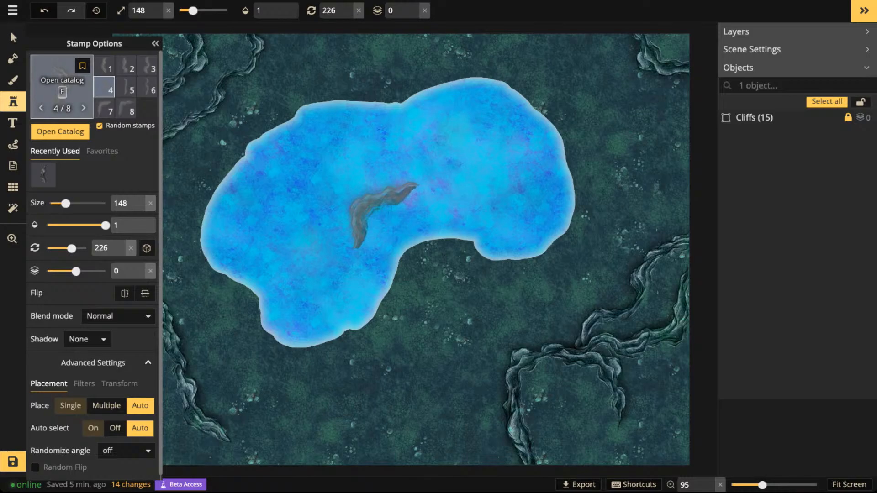
{"action": "key", "text": "f"}
{"action": "scroll", "coordinate": [508, 275], "scroll_direction": "down", "scroll_amount": 1}
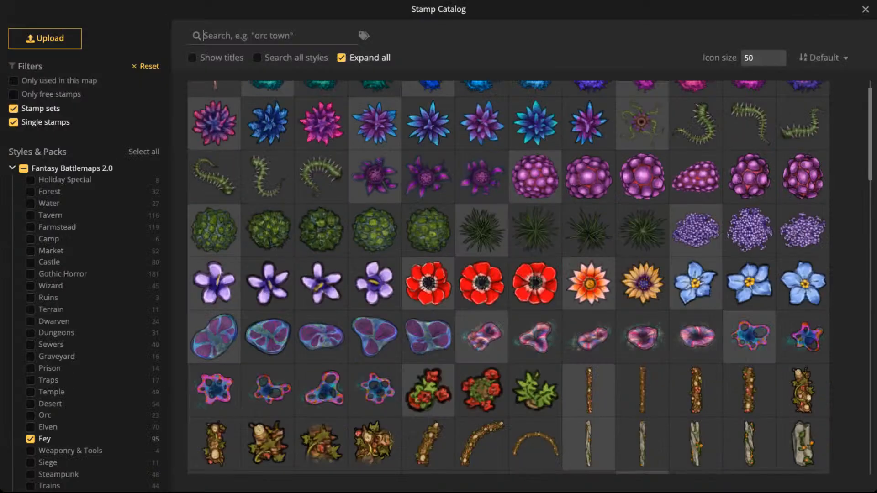
{"action": "scroll", "coordinate": [530, 278], "scroll_direction": "up", "scroll_amount": 1}
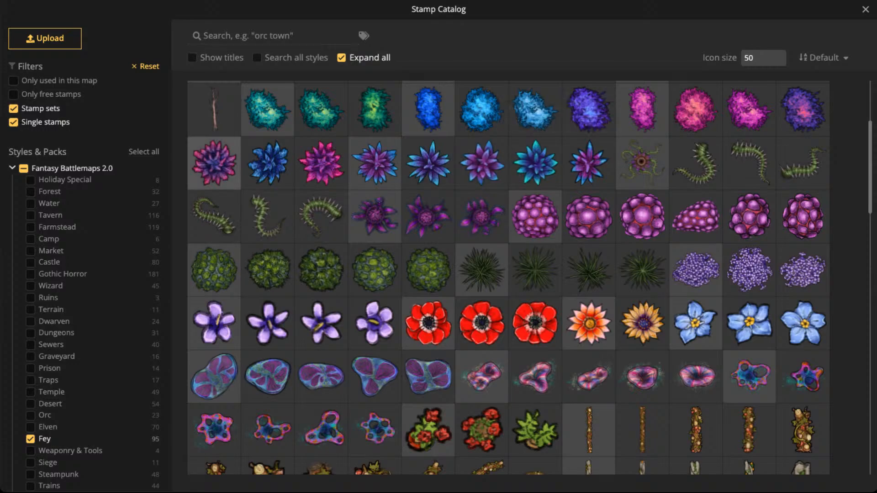
{"action": "left_click", "coordinate": [214, 164]}
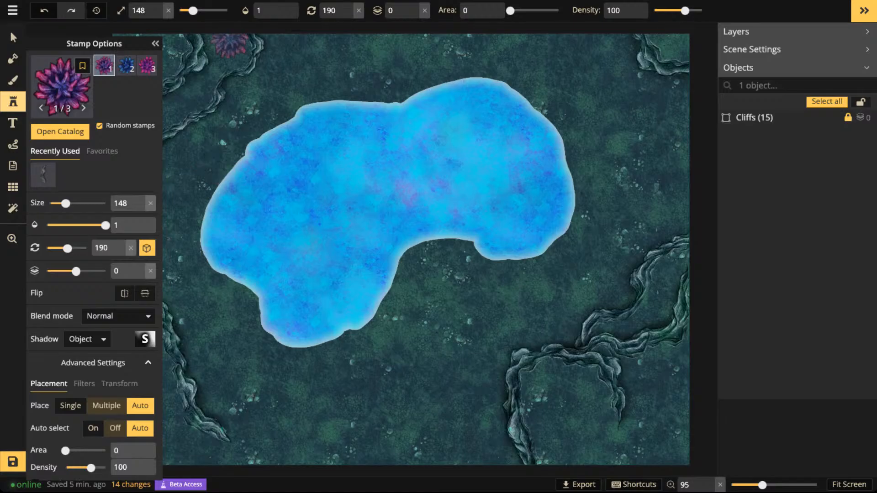
{"action": "left_click", "coordinate": [169, 11]}
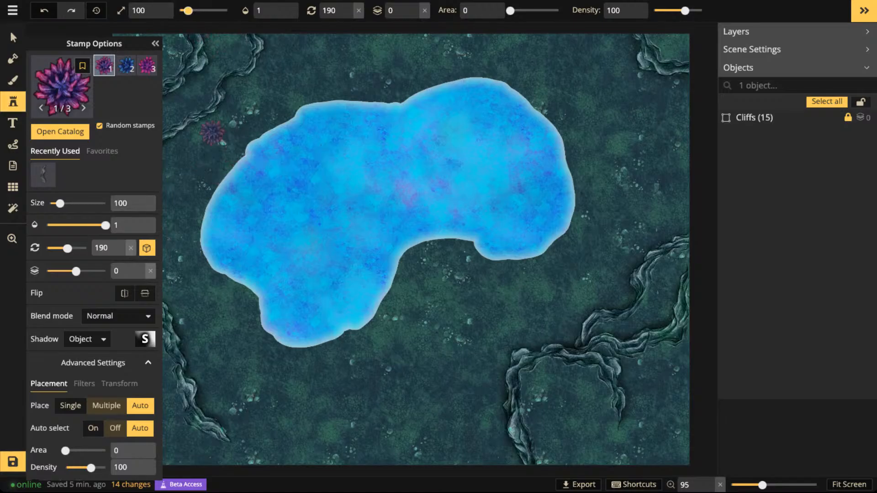
- Check the stamp settings of a southeast cliff inside the Cliffs group, and leave the group
{"action": "left_click", "coordinate": [13, 37]}
{"action": "double_click", "coordinate": [755, 117]}
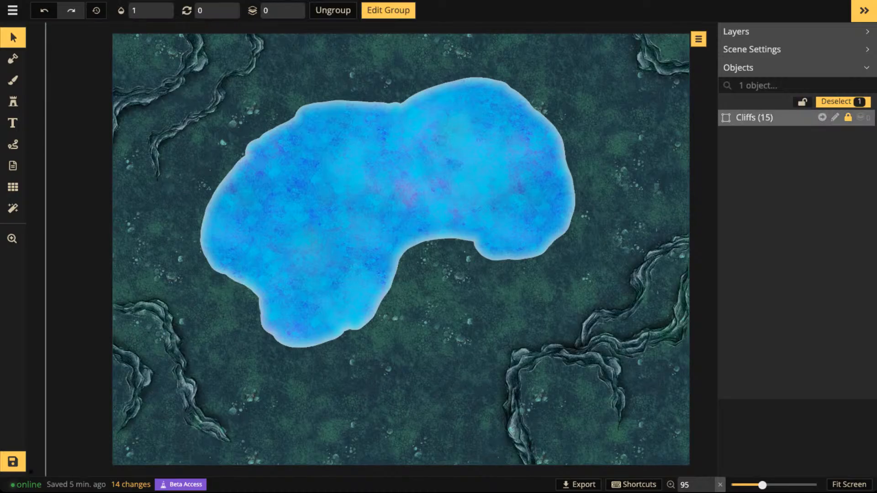
{"action": "left_click", "coordinate": [641, 285]}
{"action": "scroll", "coordinate": [638, 262], "scroll_direction": "down", "scroll_amount": 1}
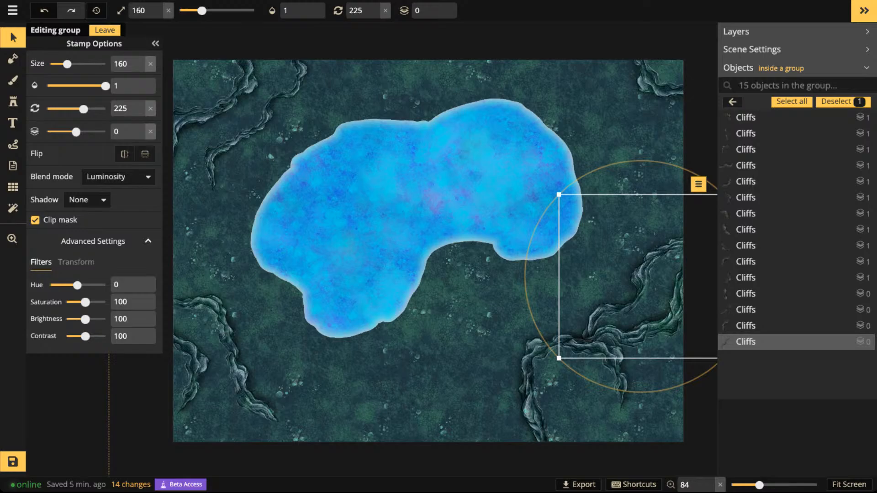
{"action": "left_click", "coordinate": [105, 30]}
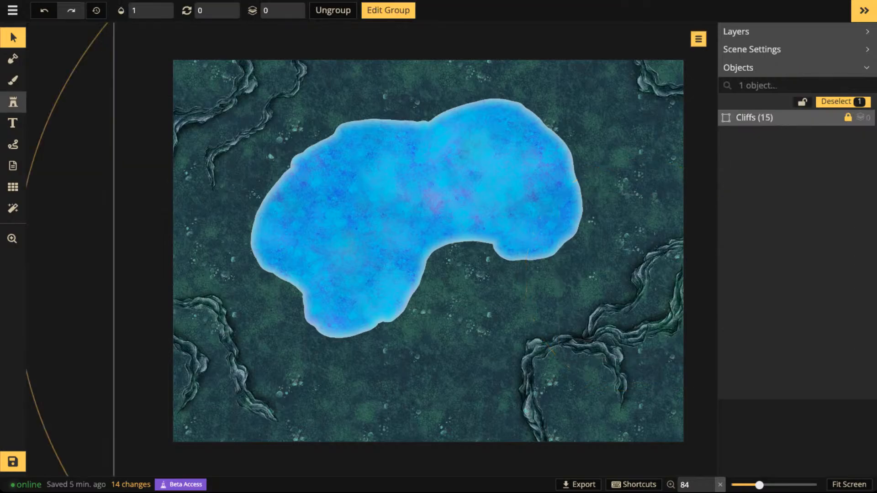
- Place a magenta Frivolous Ferns stamp from the Fey pack at size 160 just north of the southeast cliffs
{"action": "left_click", "coordinate": [13, 101]}
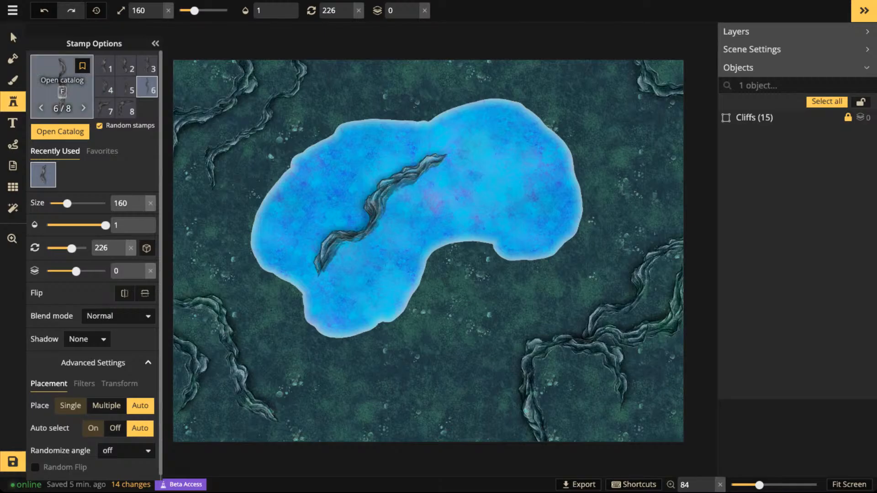
{"action": "left_click", "coordinate": [62, 84]}
{"action": "left_click", "coordinate": [215, 163]}
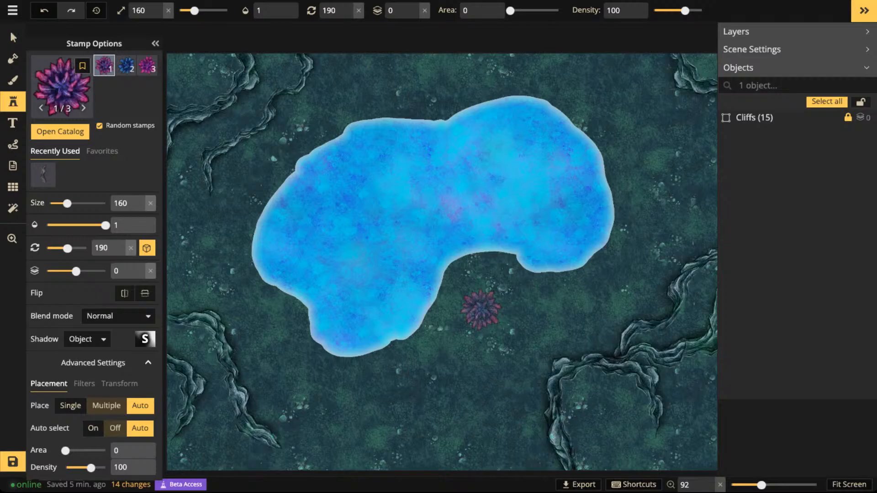
{"action": "scroll", "coordinate": [496, 315], "scroll_direction": "up", "scroll_amount": 1}
{"action": "left_click", "coordinate": [546, 339]}
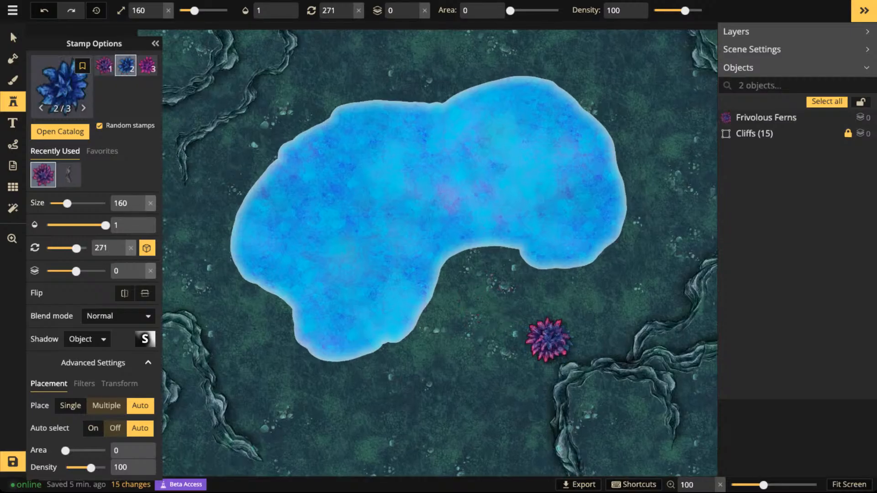
- Move the magenta fern into the northwest part of the lake and set its size to 60
{"action": "left_click", "coordinate": [13, 36]}
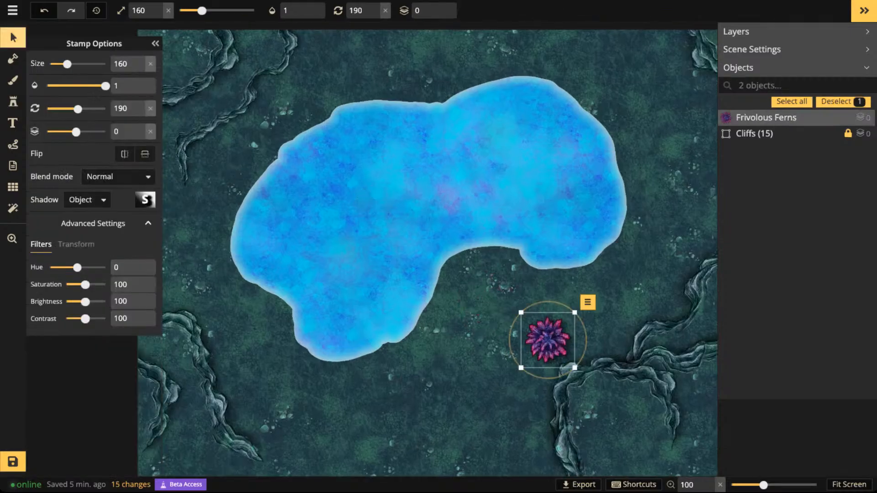
{"action": "left_click_drag", "start_coordinate": [547, 340], "coordinate": [324, 158]}
{"action": "scroll", "coordinate": [324, 158], "scroll_direction": "down", "scroll_amount": 4}
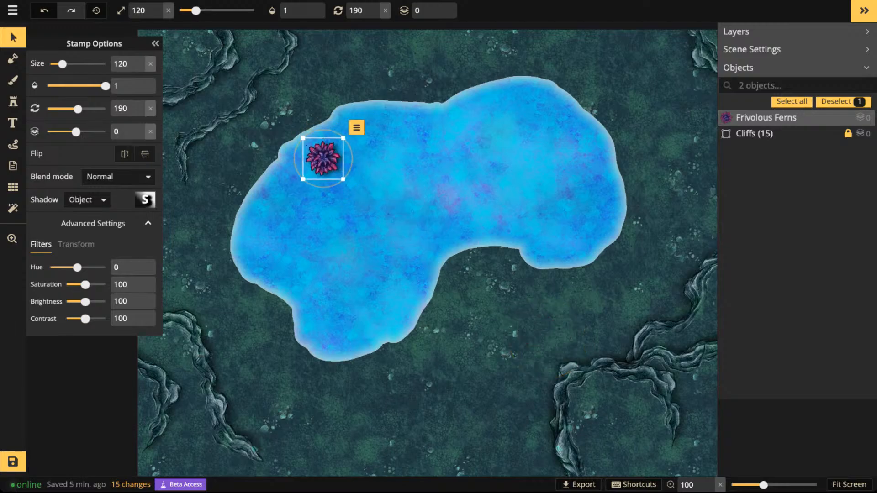
{"action": "scroll", "coordinate": [324, 159], "scroll_direction": "down", "scroll_amount": 3}
{"action": "scroll", "coordinate": [324, 158], "scroll_direction": "down", "scroll_amount": 1}
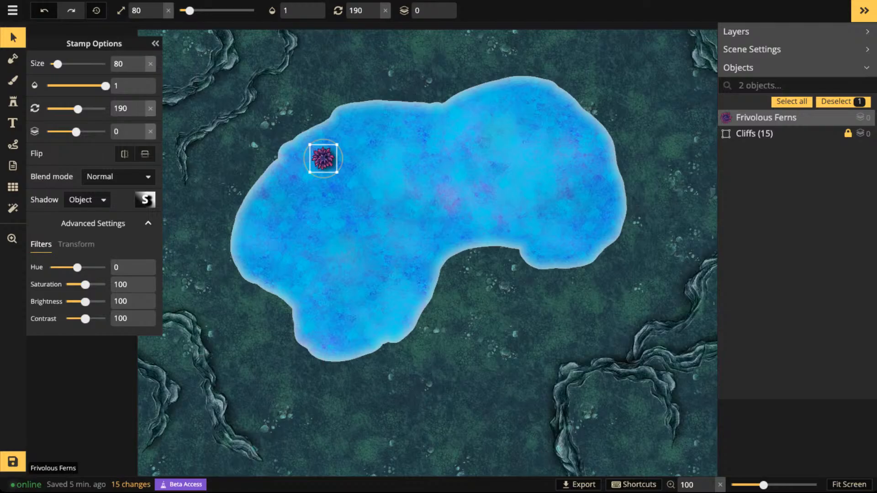
{"action": "scroll", "coordinate": [323, 160], "scroll_direction": "down", "scroll_amount": 3}
{"action": "scroll", "coordinate": [323, 160], "scroll_direction": "up", "scroll_amount": 4}
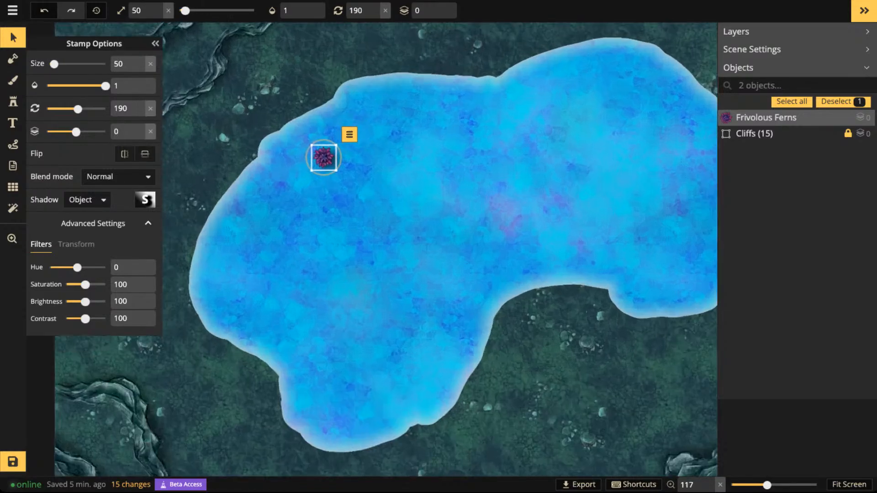
{"action": "scroll", "coordinate": [324, 158], "scroll_direction": "up", "scroll_amount": 8}
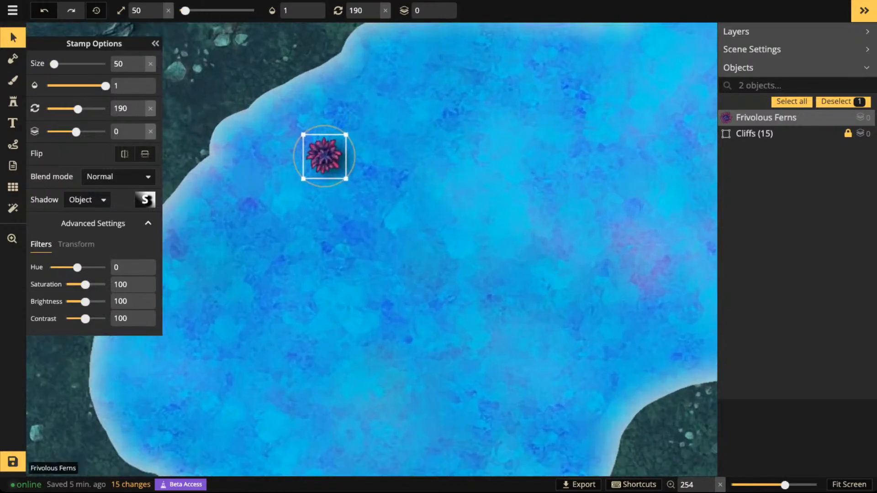
{"action": "scroll", "coordinate": [323, 158], "scroll_direction": "up", "scroll_amount": 1}
{"action": "scroll", "coordinate": [324, 159], "scroll_direction": "down", "scroll_amount": 10}
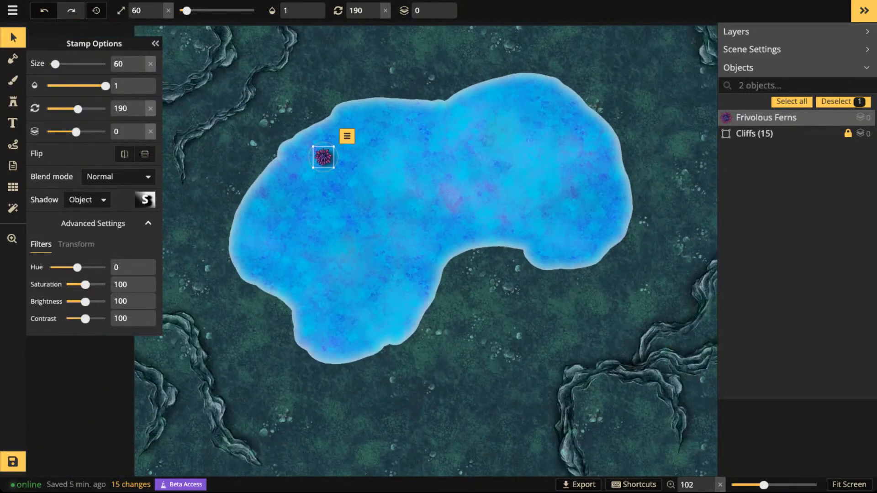
- Set the magenta fern's layer to 1 and position it on the lake's northwest shore
{"action": "key", "text": "space"}
{"action": "left_click_drag", "start_coordinate": [323, 157], "coordinate": [421, 126]}
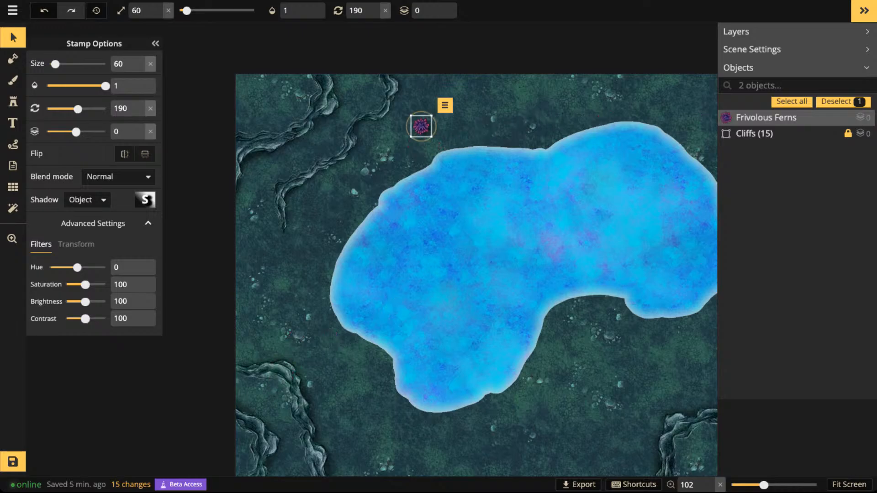
{"action": "left_click", "coordinate": [440, 7]}
{"action": "scroll", "coordinate": [423, 125], "scroll_direction": "down", "scroll_amount": 1}
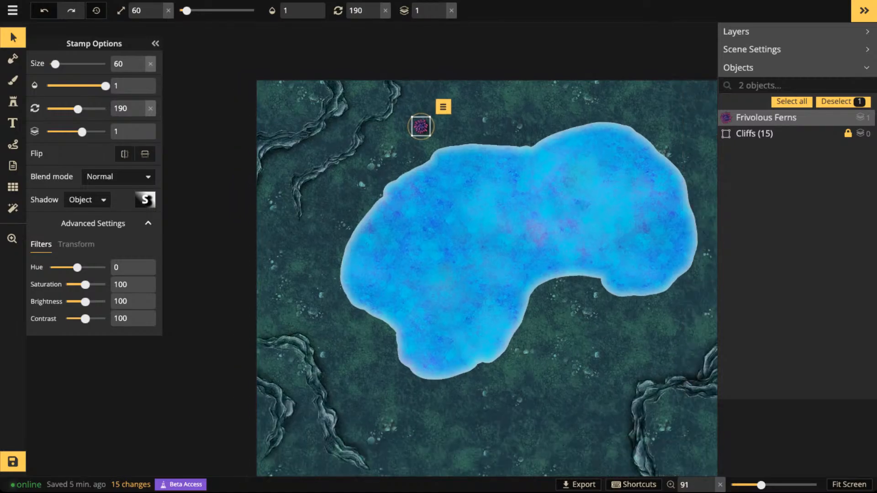
{"action": "scroll", "coordinate": [424, 125], "scroll_direction": "up", "scroll_amount": 2}
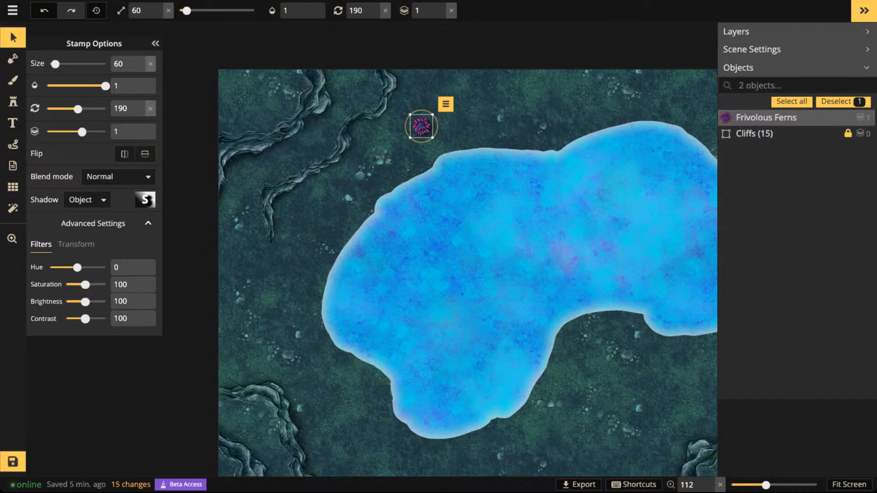
{"action": "left_click_drag", "start_coordinate": [421, 126], "coordinate": [419, 167]}
{"action": "scroll", "coordinate": [395, 169], "scroll_direction": "up", "scroll_amount": 3}
{"action": "scroll", "coordinate": [419, 167], "scroll_direction": "down", "scroll_amount": 5}
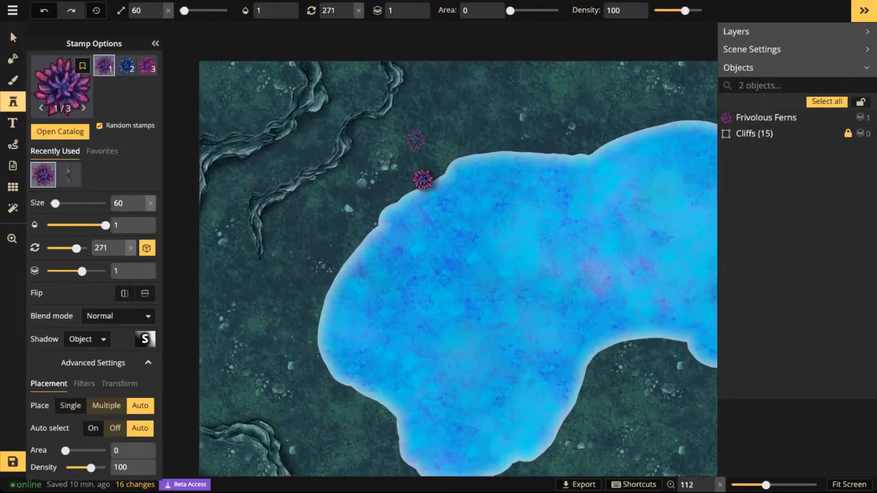
- Place the blue Frivolous Ferns variant at size 60 just northeast of the magenta fern on the lake shore
{"action": "left_click", "coordinate": [83, 108]}
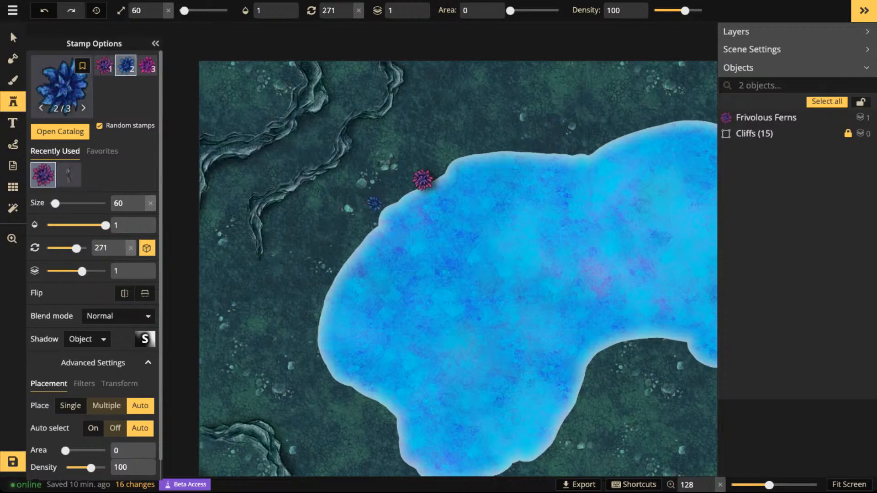
{"action": "scroll", "coordinate": [430, 161], "scroll_direction": "up", "scroll_amount": 3}
{"action": "left_click", "coordinate": [436, 161]}
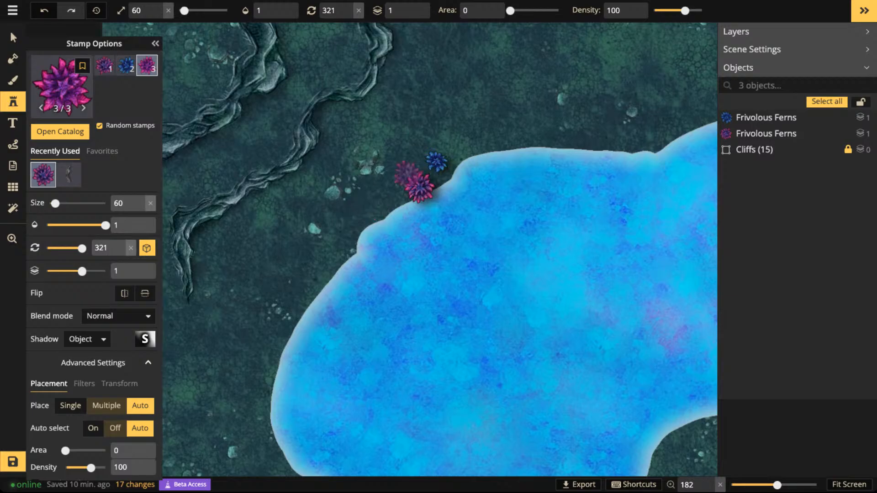
- Place one more size-60 fern in the northwest shore cluster and three mixed-colour ferns together on the lake's west shore
{"action": "left_click", "coordinate": [405, 172]}
{"action": "scroll", "coordinate": [406, 173], "scroll_direction": "down", "scroll_amount": 3}
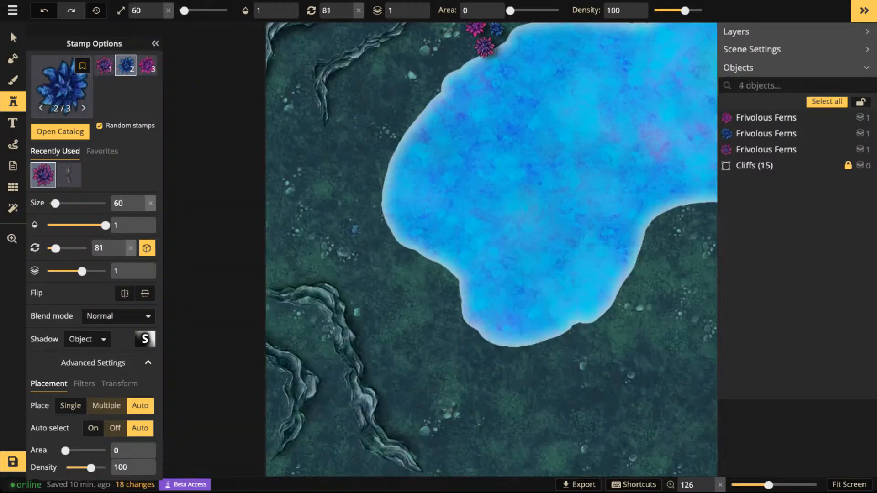
{"action": "left_click", "coordinate": [380, 215]}
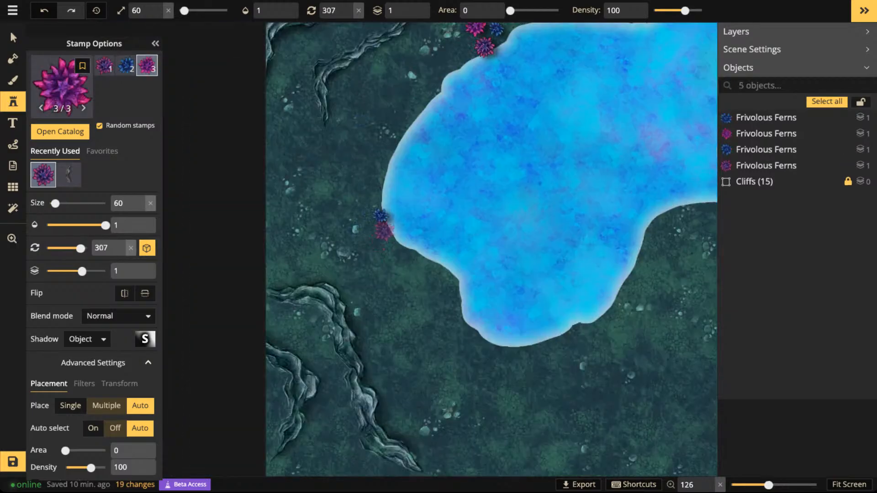
{"action": "left_click", "coordinate": [386, 231]}
- Place a cluster of three size-60 Frivolous Ferns beside the lower end of the northwest cliffs
{"action": "left_click_drag", "start_coordinate": [422, 118], "coordinate": [366, 222]}
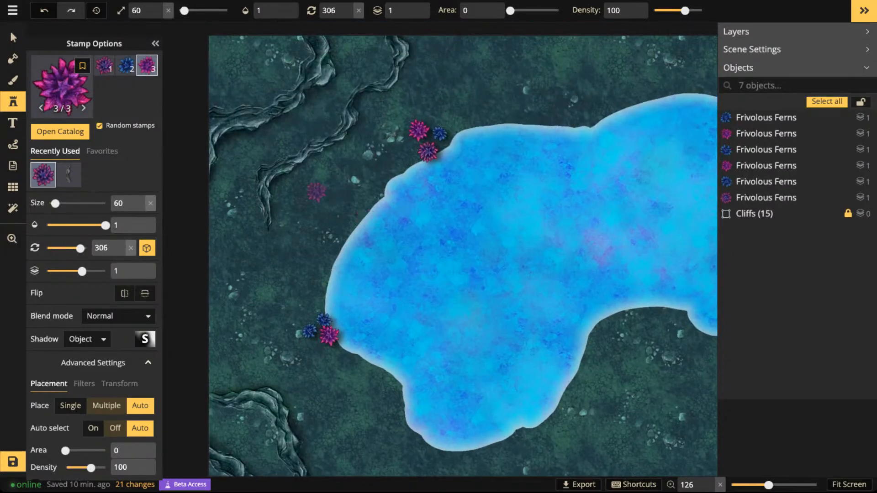
{"action": "left_click", "coordinate": [289, 187]}
{"action": "left_click", "coordinate": [299, 180]}
{"action": "left_click", "coordinate": [307, 188]}
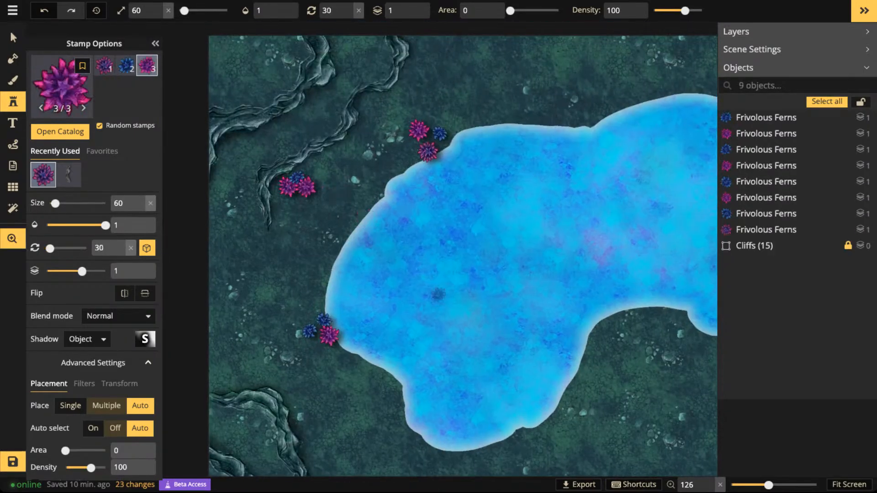
- Place a tight cluster of three size-60 ferns on the east bank of the lake's southern lobe
{"action": "left_click_drag", "start_coordinate": [460, 380], "coordinate": [344, 220]}
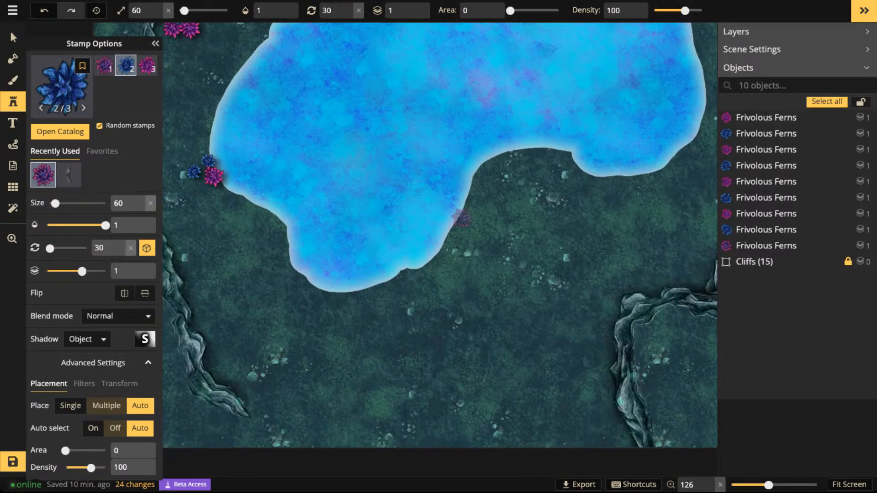
{"action": "left_click", "coordinate": [462, 218]}
{"action": "left_click", "coordinate": [470, 202]}
{"action": "left_click", "coordinate": [477, 213]}
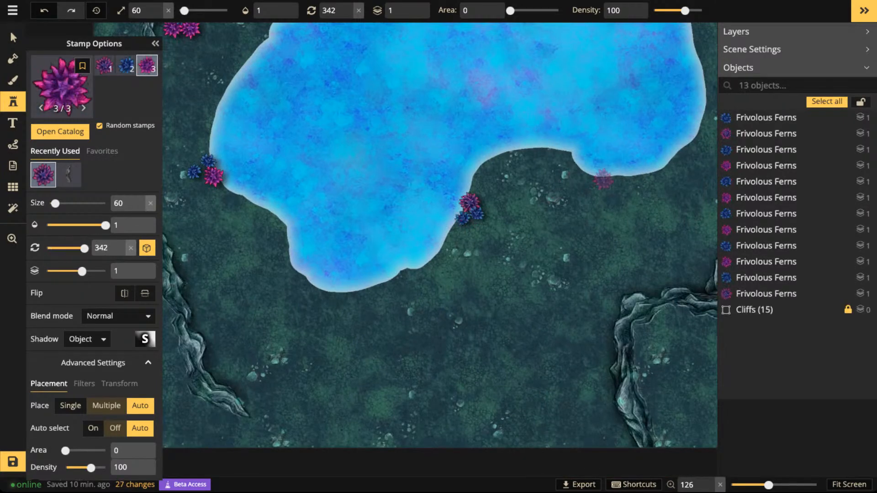
- Place a cluster of three size-60 ferns along the lake's southeast shore
{"action": "left_click", "coordinate": [602, 179]}
{"action": "left_click", "coordinate": [626, 180]}
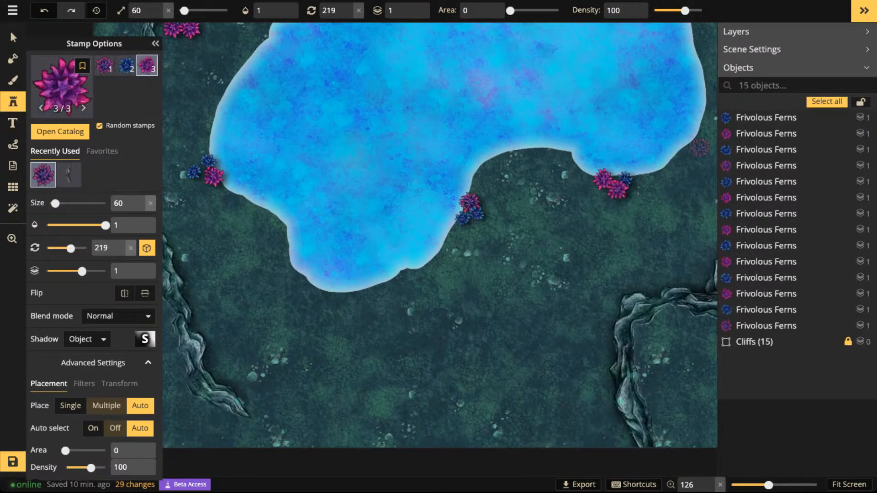
{"action": "left_click", "coordinate": [618, 189]}
- Place a cluster of three size-60 ferns on the northeast shore and a single blue fern on the north shore
{"action": "key", "text": "space"}
{"action": "left_click_drag", "start_coordinate": [580, 80], "coordinate": [578, 285]}
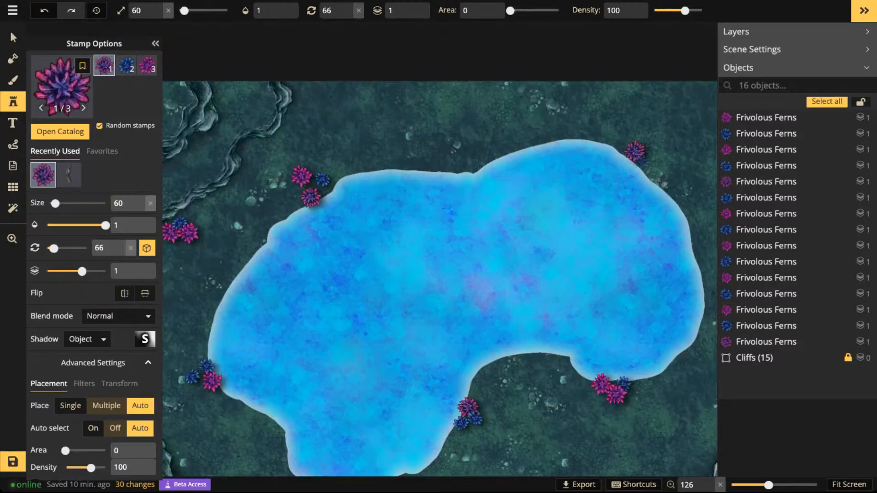
{"action": "left_click", "coordinate": [648, 162]}
{"action": "left_click", "coordinate": [654, 153]}
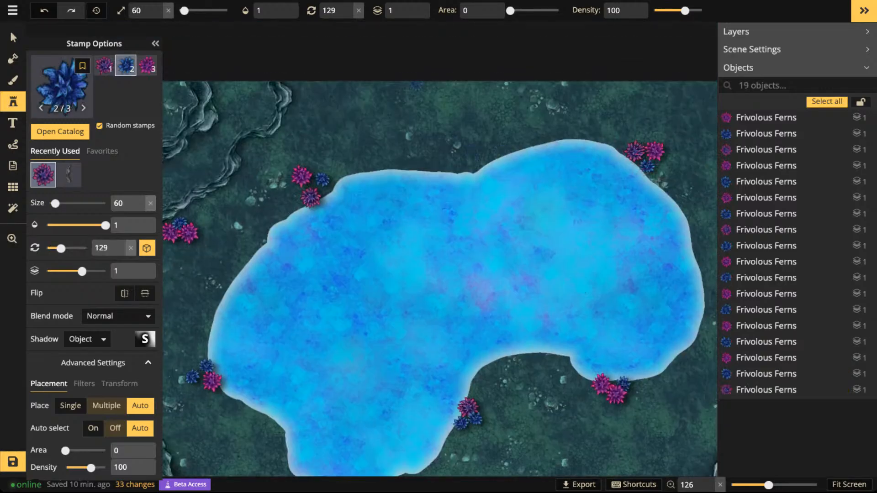
{"action": "left_click", "coordinate": [506, 139]}
- Set the stamp size to 30 and scatter five small ferns around the northwest shore cluster
{"action": "scroll", "coordinate": [434, 137], "scroll_direction": "down", "scroll_amount": 3}
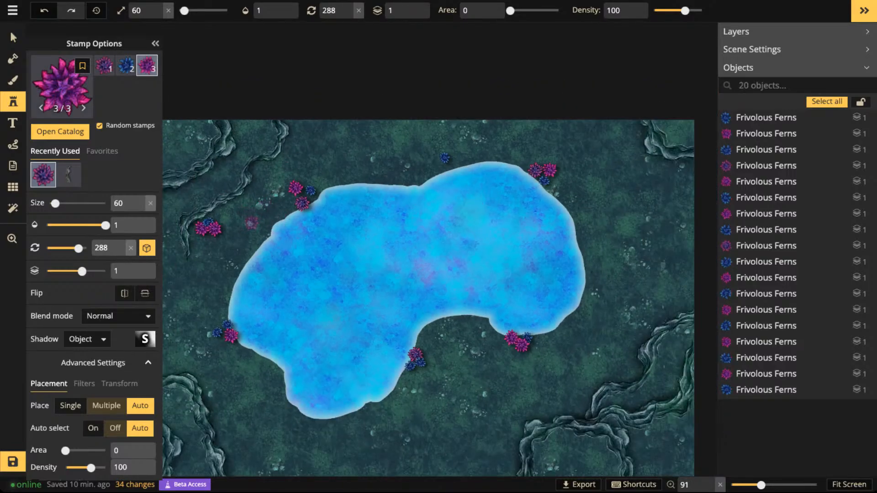
{"action": "scroll", "coordinate": [250, 223], "scroll_direction": "up", "scroll_amount": 2}
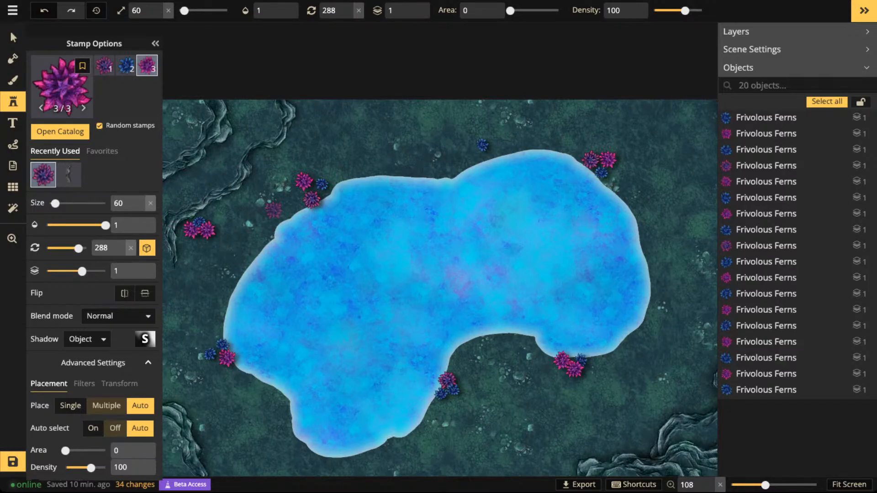
{"action": "key", "text": "bracketleft"}
{"action": "key", "text": "bracketleft"}
{"action": "scroll", "coordinate": [298, 199], "scroll_direction": "up", "scroll_amount": 2}
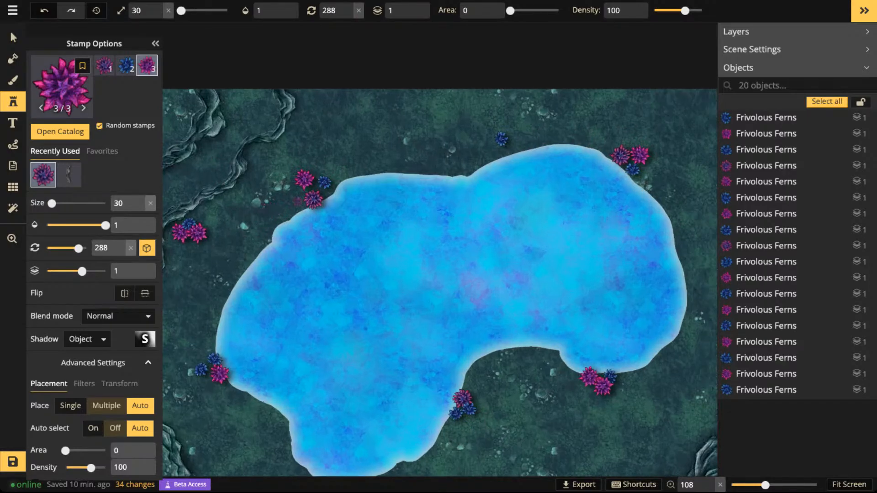
{"action": "scroll", "coordinate": [298, 199], "scroll_direction": "up", "scroll_amount": 3}
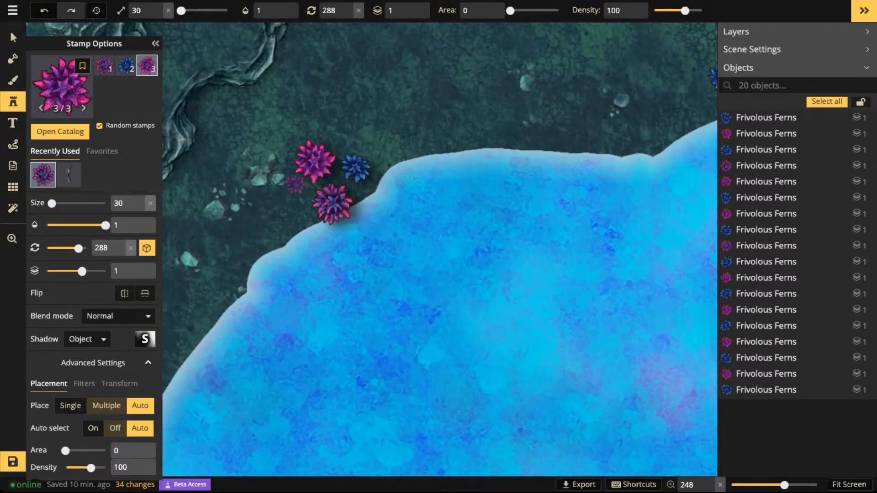
{"action": "scroll", "coordinate": [286, 191], "scroll_direction": "down", "scroll_amount": 1}
{"action": "left_click", "coordinate": [283, 192]}
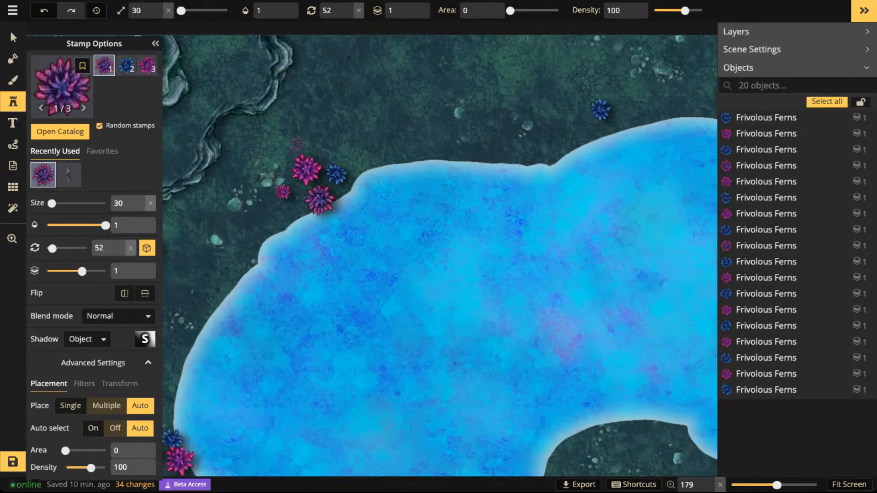
{"action": "left_click", "coordinate": [298, 142]}
{"action": "left_click", "coordinate": [325, 151]}
{"action": "left_click", "coordinate": [381, 144]}
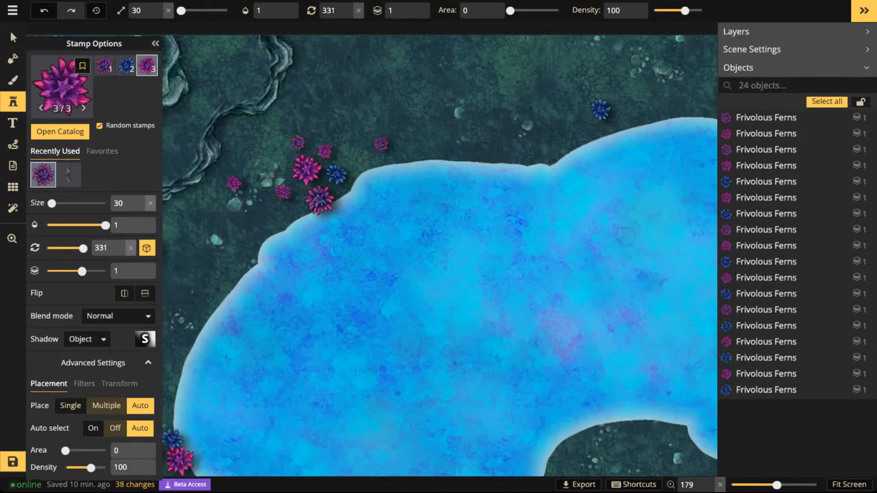
{"action": "left_click", "coordinate": [234, 183]}
- Scatter six size-30 ferns above and below the fern cluster on the lake's west shore
{"action": "key", "text": "space"}
{"action": "left_click_drag", "start_coordinate": [201, 293], "coordinate": [298, 168]}
{"action": "left_click", "coordinate": [249, 293]}
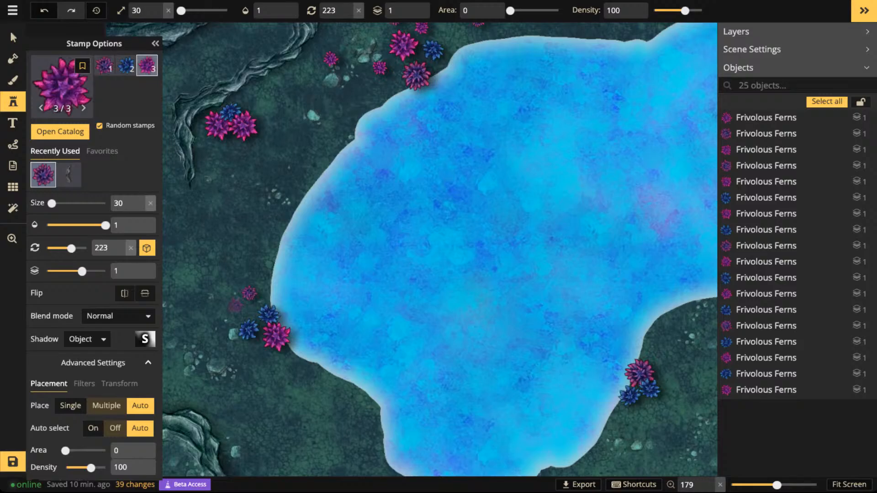
{"action": "left_click", "coordinate": [234, 307]}
{"action": "left_click", "coordinate": [258, 268]}
{"action": "left_click", "coordinate": [283, 365]}
{"action": "left_click", "coordinate": [292, 377]}
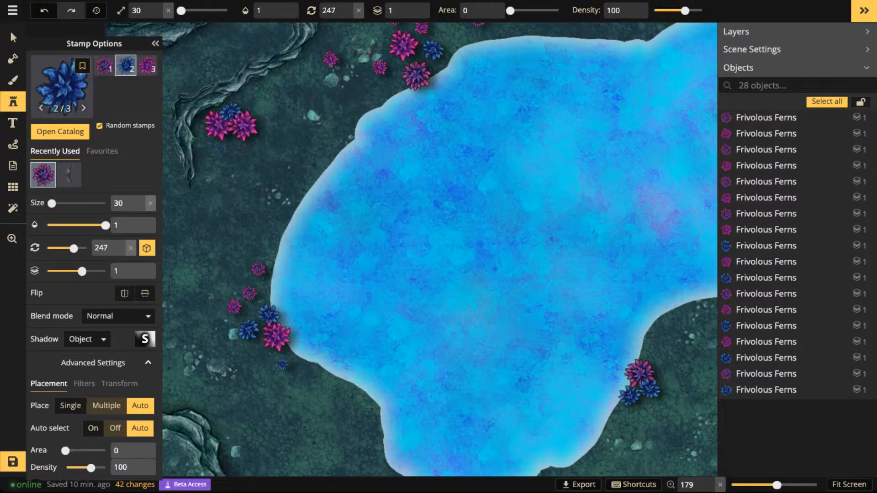
{"action": "left_click", "coordinate": [303, 372]}
{"action": "scroll", "coordinate": [348, 274], "scroll_direction": "down", "scroll_amount": 4}
- Scatter size-30 ferns above and below the cluster on the east bank of the lake's southern lobe
{"action": "key", "text": "space"}
{"action": "left_click_drag", "start_coordinate": [479, 258], "coordinate": [302, 132]}
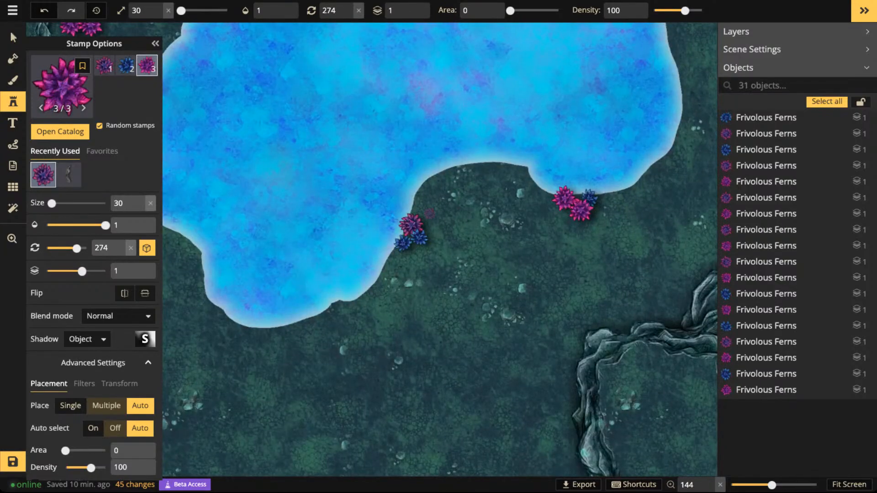
{"action": "left_click", "coordinate": [430, 214]}
{"action": "left_click", "coordinate": [424, 200]}
{"action": "left_click", "coordinate": [419, 255]}
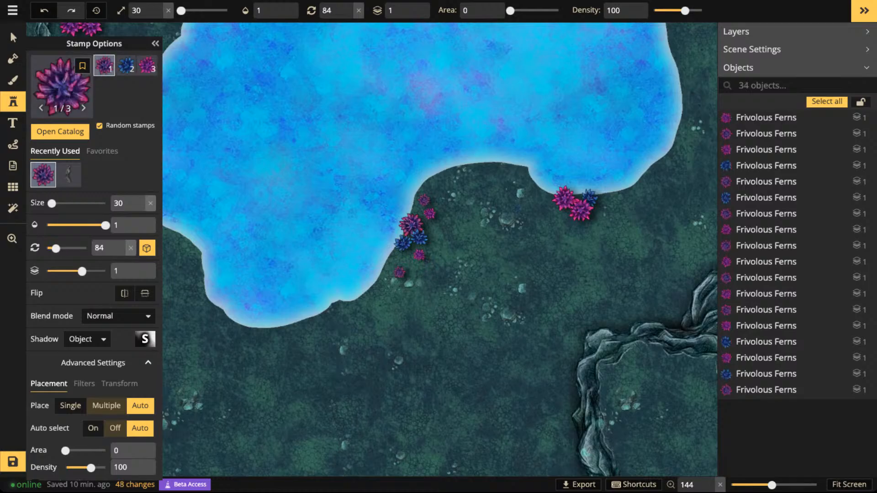
- Add four size-30 ferns around the cluster on the lake's southeast shore
{"action": "left_click", "coordinate": [537, 203]}
{"action": "left_click", "coordinate": [552, 212]}
{"action": "left_click", "coordinate": [619, 205]}
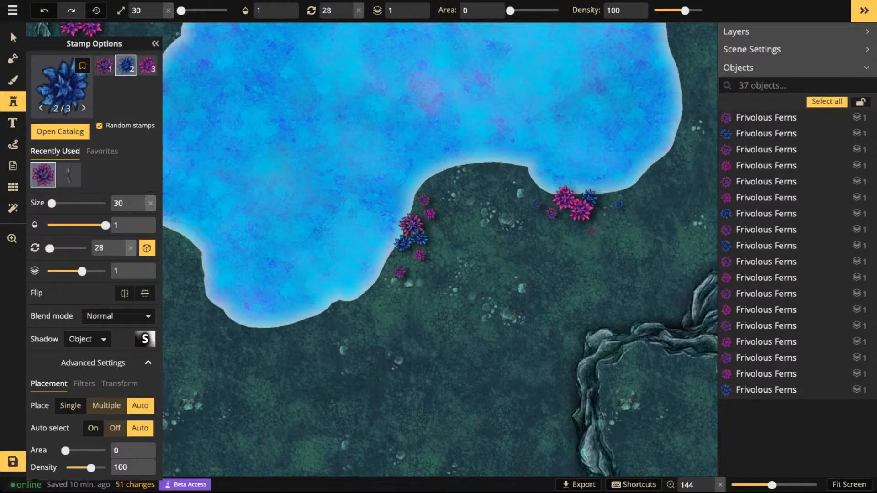
{"action": "left_click", "coordinate": [580, 236]}
- Scatter five size-30 ferns around the northeast shore cluster and add two beside the lone blue fern on the north shore
{"action": "key", "text": "space"}
{"action": "left_click_drag", "start_coordinate": [578, 224], "coordinate": [445, 443]}
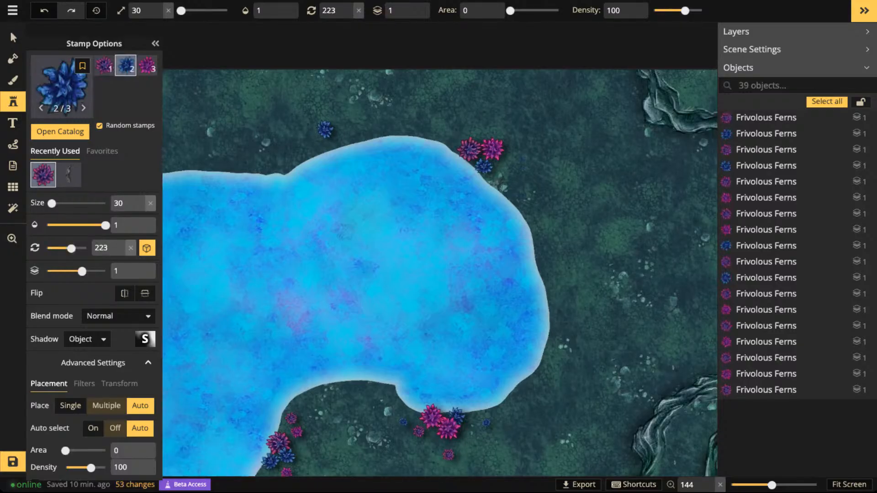
{"action": "left_click", "coordinate": [519, 162]}
{"action": "left_click", "coordinate": [500, 177]}
{"action": "left_click", "coordinate": [525, 201]}
{"action": "left_click", "coordinate": [479, 129]}
{"action": "left_click", "coordinate": [450, 131]}
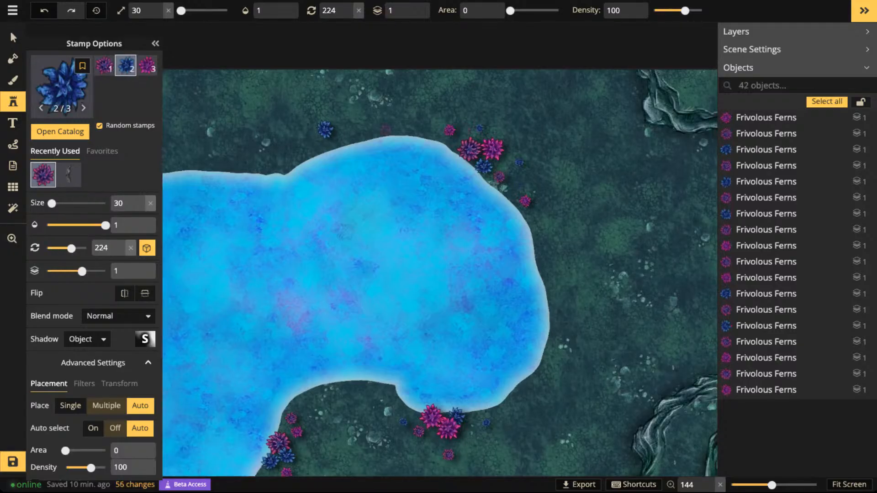
{"action": "left_click", "coordinate": [348, 127]}
{"action": "left_click", "coordinate": [338, 146]}
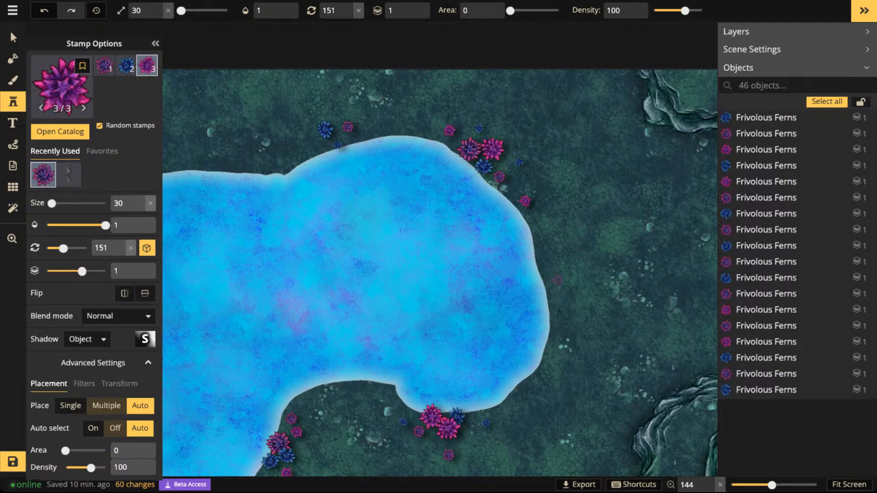
- Set the stamp size to 15 and scatter tiny ferns around the blue fern group on the north shore
{"action": "scroll", "coordinate": [366, 133], "scroll_direction": "up", "scroll_amount": 3}
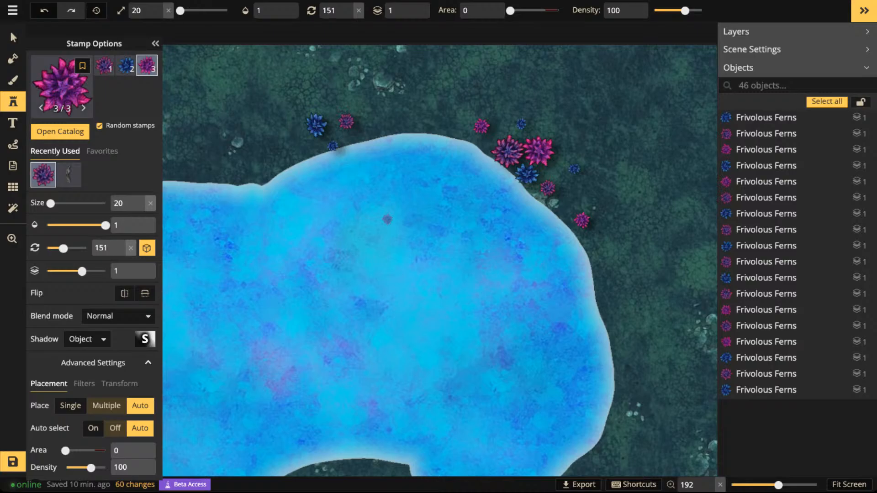
{"action": "scroll", "coordinate": [371, 186], "scroll_direction": "up", "scroll_amount": 3}
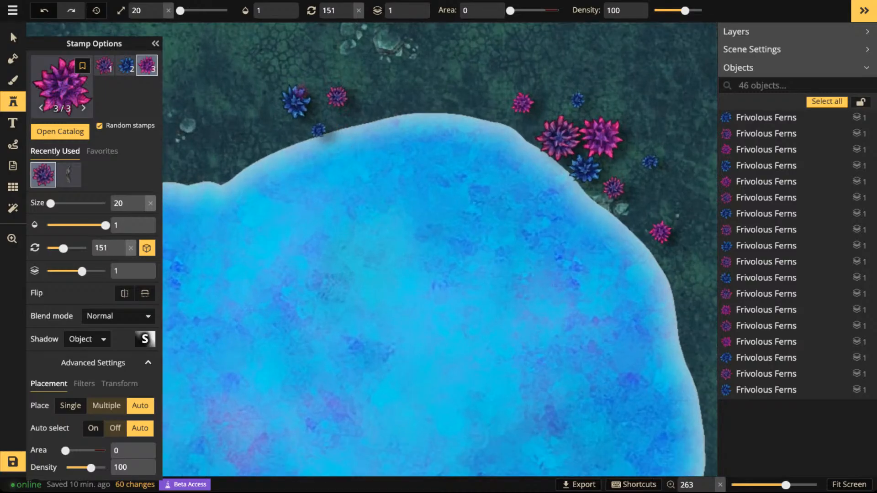
{"action": "left_click", "coordinate": [158, 14]}
{"action": "left_click", "coordinate": [158, 14]}
{"action": "left_click", "coordinate": [158, 14]}
{"action": "left_click", "coordinate": [158, 15]}
{"action": "left_click", "coordinate": [158, 14]}
{"action": "left_click", "coordinate": [343, 114]}
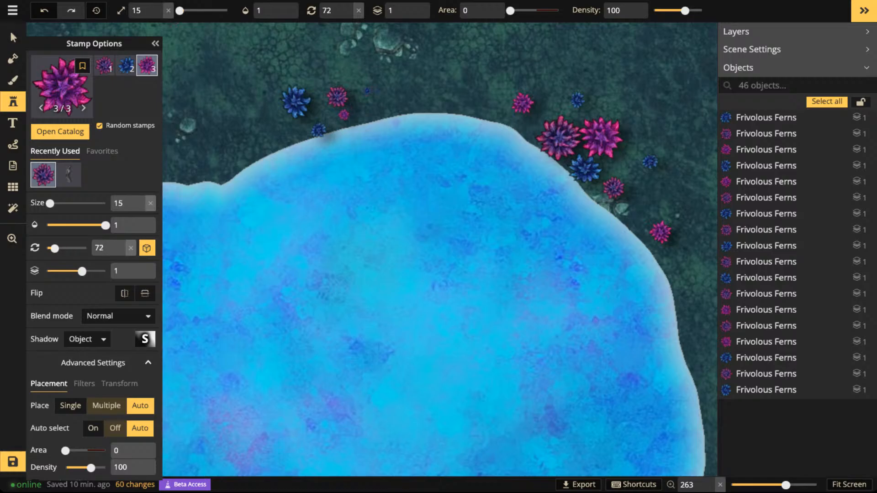
{"action": "left_click", "coordinate": [378, 91]}
{"action": "left_click", "coordinate": [368, 91]}
{"action": "left_click", "coordinate": [279, 76]}
{"action": "left_click", "coordinate": [274, 105]}
{"action": "left_click", "coordinate": [274, 121]}
{"action": "left_click", "coordinate": [240, 96]}
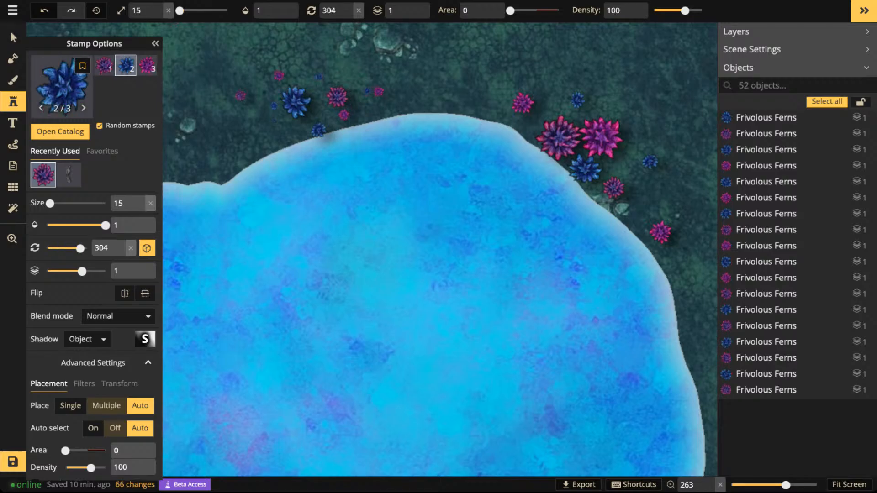
- Scatter size-15 ferns between and around the larger ferns of the northeast shore cluster
{"action": "left_click", "coordinate": [542, 96]}
{"action": "left_click", "coordinate": [542, 107]}
{"action": "left_click", "coordinate": [555, 109]}
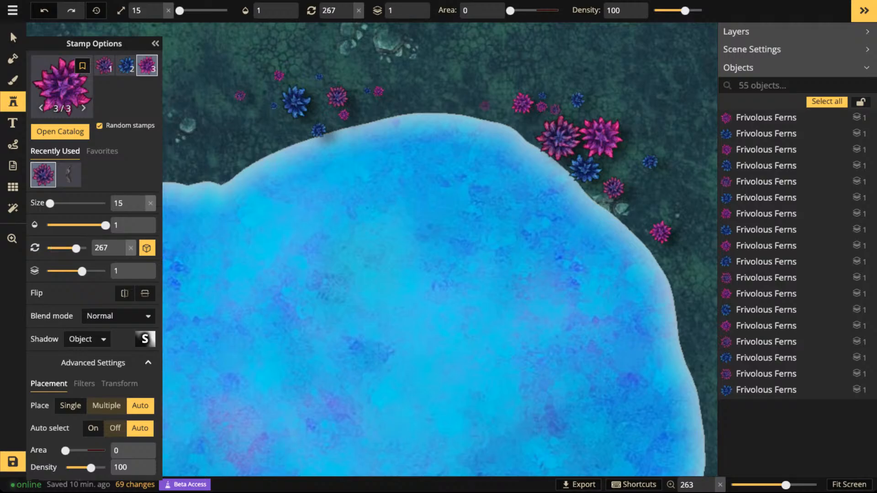
{"action": "left_click", "coordinate": [484, 104]}
{"action": "left_click", "coordinate": [655, 149]}
{"action": "left_click", "coordinate": [609, 110]}
{"action": "left_click", "coordinate": [623, 157]}
{"action": "left_click", "coordinate": [634, 178]}
{"action": "left_click", "coordinate": [649, 181]}
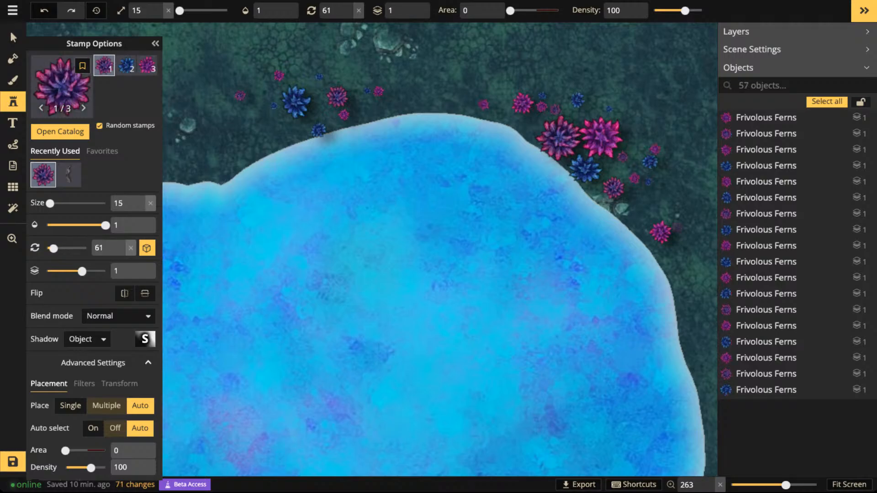
{"action": "left_click", "coordinate": [683, 247]}
{"action": "left_click", "coordinate": [675, 205]}
{"action": "left_click", "coordinate": [633, 122]}
- Scatter size-15 ferns on both sides of the southeast shore cluster and along the nearby bank to its northwest
{"action": "scroll", "coordinate": [580, 172], "scroll_direction": "down", "scroll_amount": 5}
{"action": "key", "text": "space"}
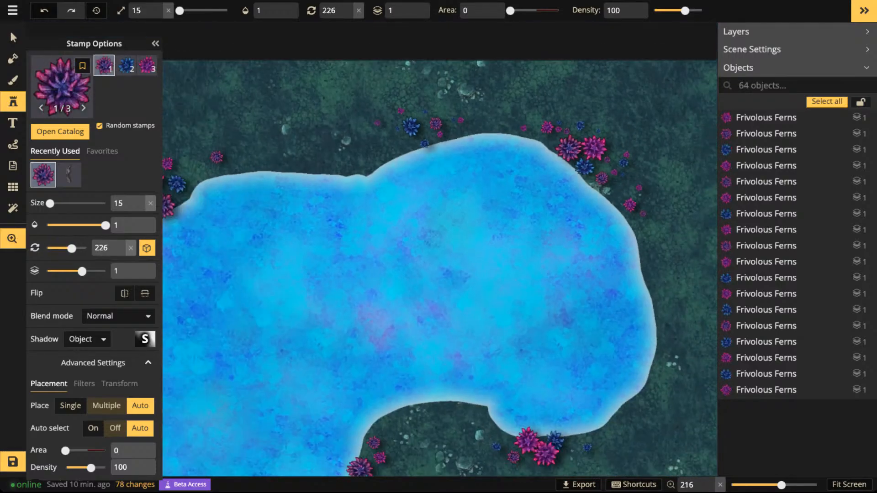
{"action": "left_click_drag", "start_coordinate": [613, 428], "coordinate": [566, 303]}
{"action": "left_click", "coordinate": [545, 318]}
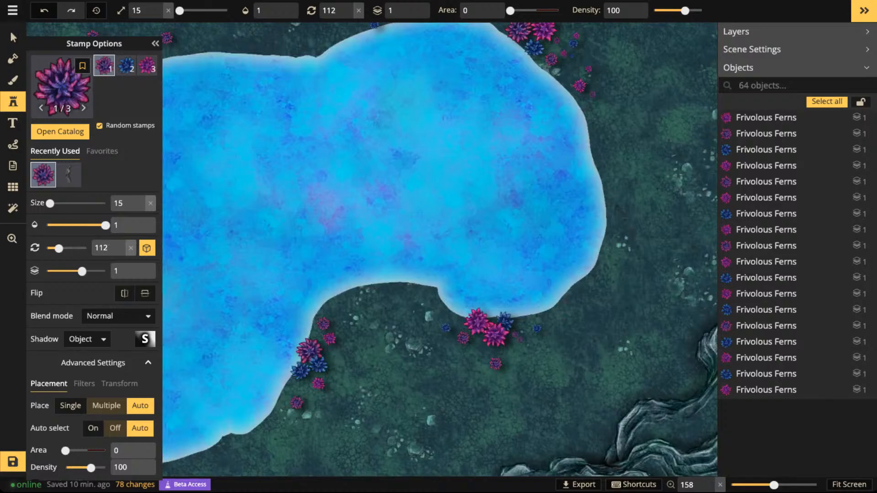
{"action": "left_click", "coordinate": [520, 340]}
{"action": "left_click", "coordinate": [515, 341]}
{"action": "left_click", "coordinate": [442, 309]}
{"action": "left_click", "coordinate": [442, 309]}
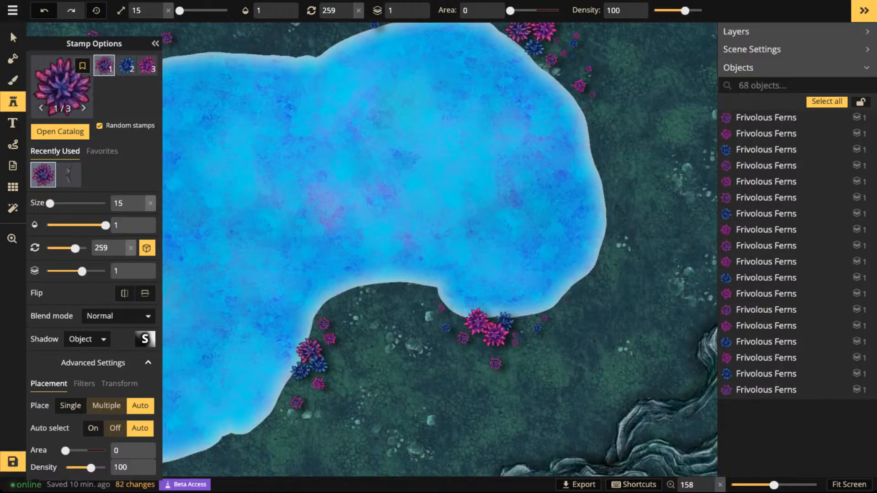
{"action": "left_click", "coordinate": [435, 301]}
{"action": "left_click", "coordinate": [427, 301]}
{"action": "left_click", "coordinate": [428, 292]}
{"action": "left_click", "coordinate": [447, 340]}
- Scatter size-15 ferns around the lower part of the cluster on the east bank of the lake's southern lobe
{"action": "key", "text": "space"}
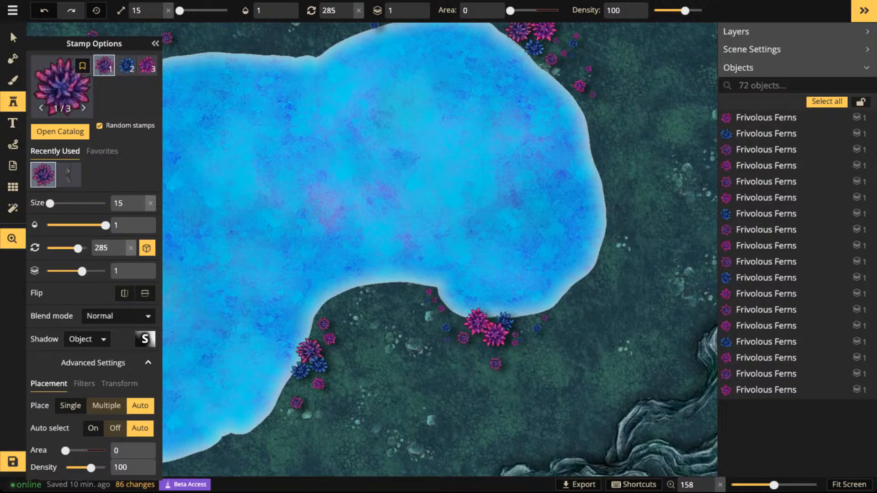
{"action": "left_click_drag", "start_coordinate": [300, 387], "coordinate": [433, 308]}
{"action": "scroll", "coordinate": [433, 309], "scroll_direction": "up", "scroll_amount": 4}
{"action": "left_click", "coordinate": [433, 308]}
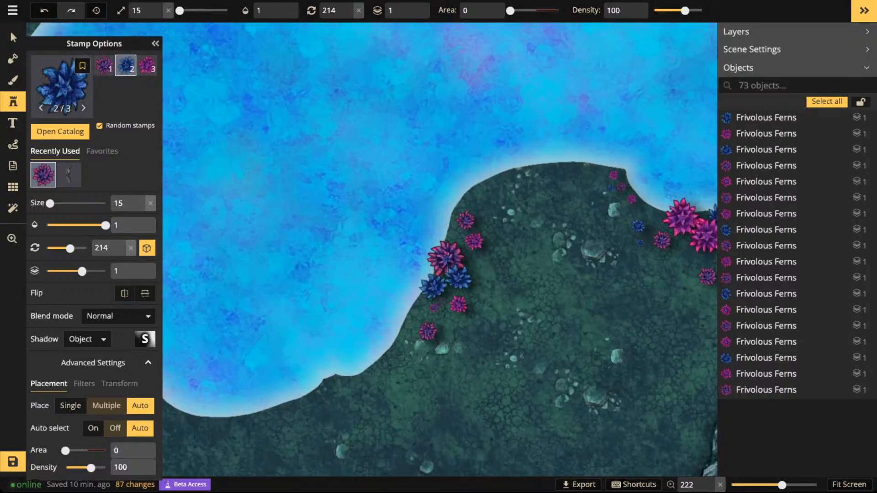
{"action": "left_click", "coordinate": [440, 301]}
{"action": "left_click", "coordinate": [442, 313]}
{"action": "left_click", "coordinate": [432, 315]}
{"action": "left_click", "coordinate": [405, 340]}
{"action": "left_click", "coordinate": [562, 271]}
{"action": "scroll", "coordinate": [609, 301], "scroll_direction": "down", "scroll_amount": 3}
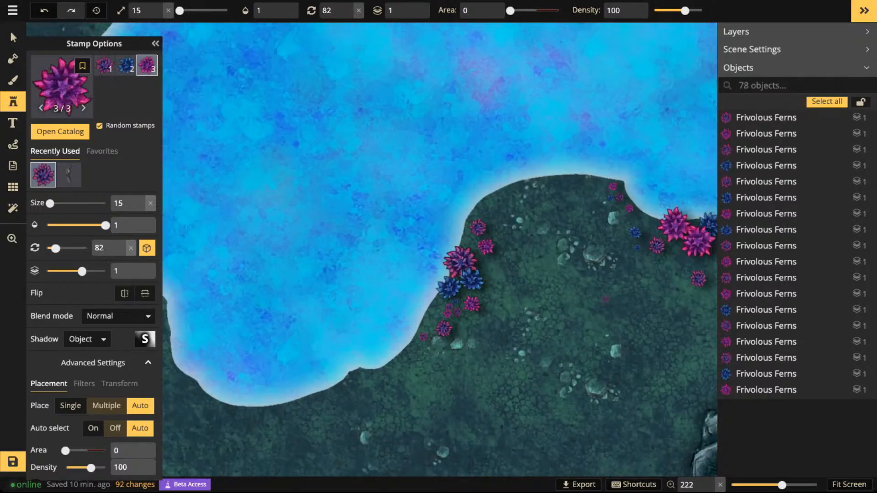
- Scatter size-15 ferns above the upper end of the cluster on the east bank of the lake's southern lobe
{"action": "key", "text": "space"}
{"action": "left_click_drag", "start_coordinate": [652, 288], "coordinate": [526, 301]}
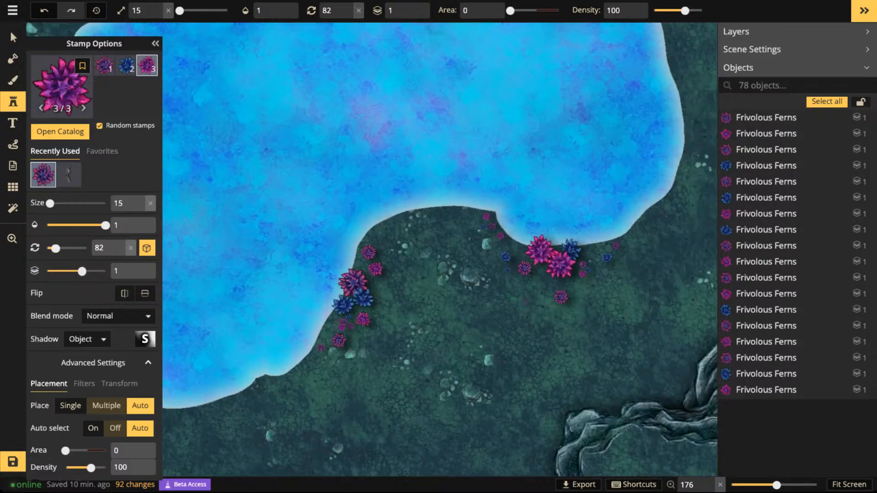
{"action": "left_click", "coordinate": [375, 235]}
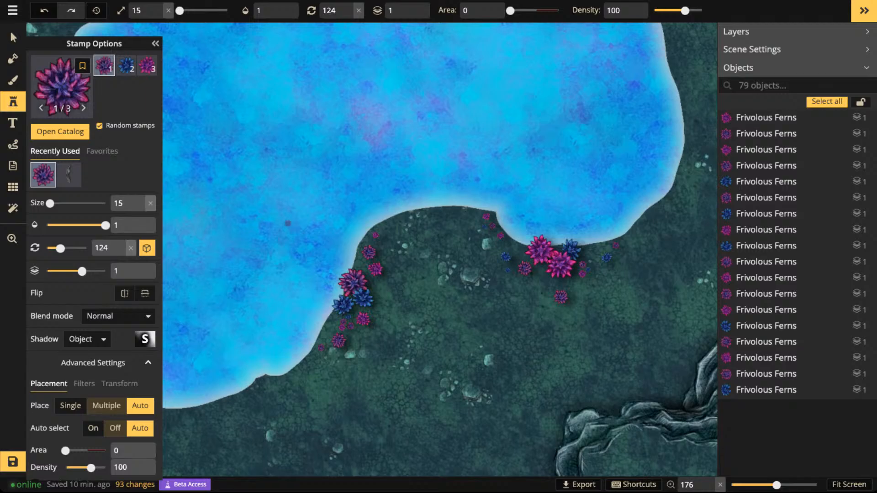
{"action": "left_click", "coordinate": [383, 245]}
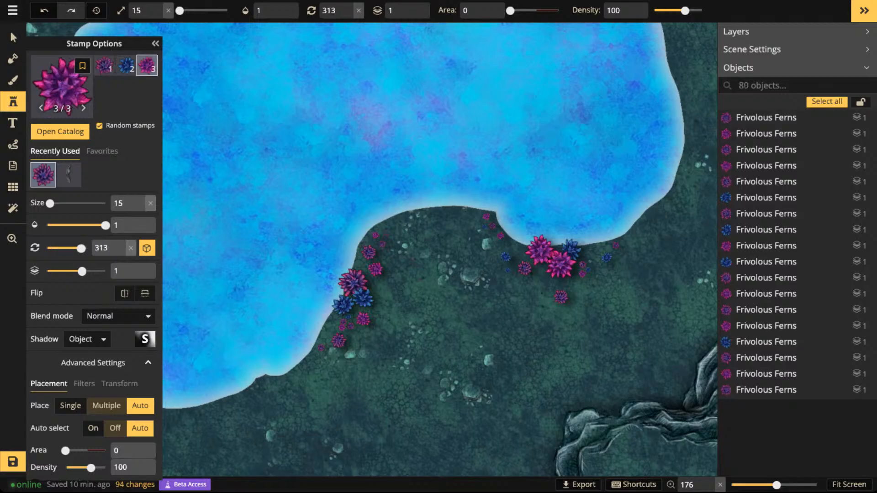
{"action": "left_click", "coordinate": [387, 227]}
- Scatter size-15 ferns below the lower edge of the fern cluster on the lake's west shore
{"action": "scroll", "coordinate": [340, 311], "scroll_direction": "down", "scroll_amount": 2}
{"action": "key", "text": "space"}
{"action": "left_click_drag", "start_coordinate": [340, 310], "coordinate": [581, 314]}
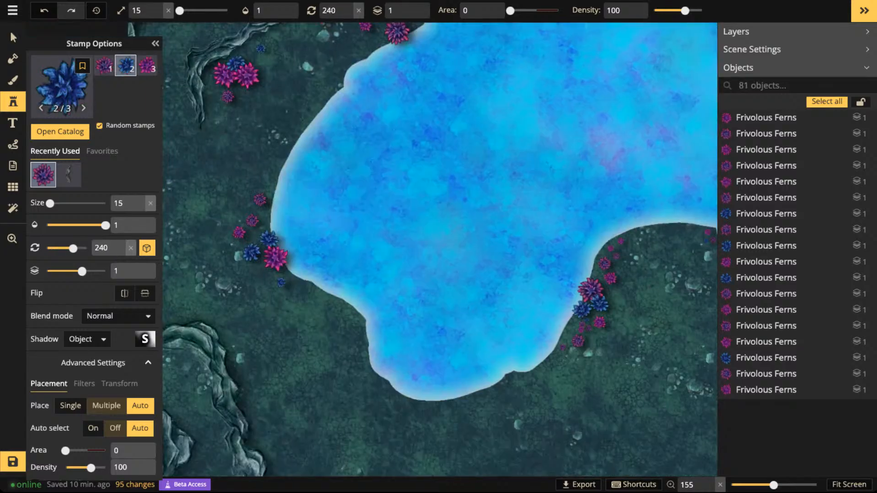
{"action": "left_click", "coordinate": [260, 279]}
{"action": "left_click", "coordinate": [258, 271]}
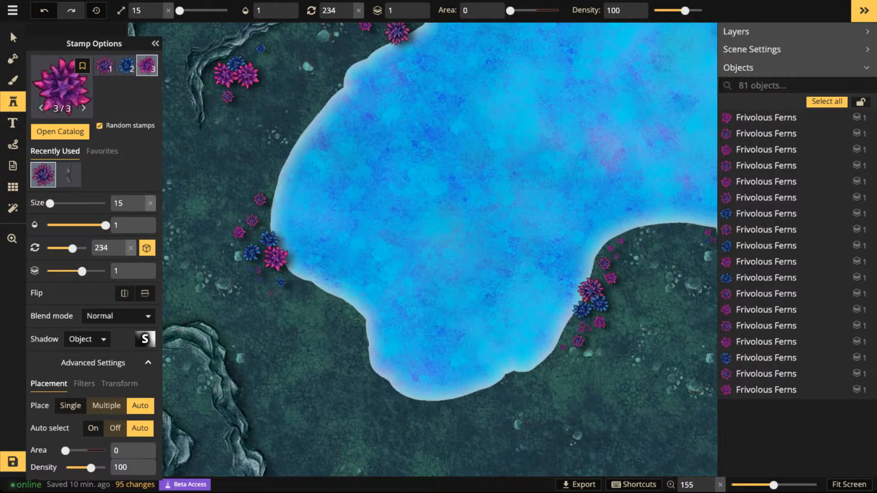
{"action": "left_click", "coordinate": [270, 293]}
{"action": "left_click", "coordinate": [296, 285]}
{"action": "left_click", "coordinate": [291, 289]}
- Scatter size-15 ferns around the upper part of the west shore cluster and northward along the bank
{"action": "left_click", "coordinate": [240, 216]}
{"action": "left_click", "coordinate": [238, 199]}
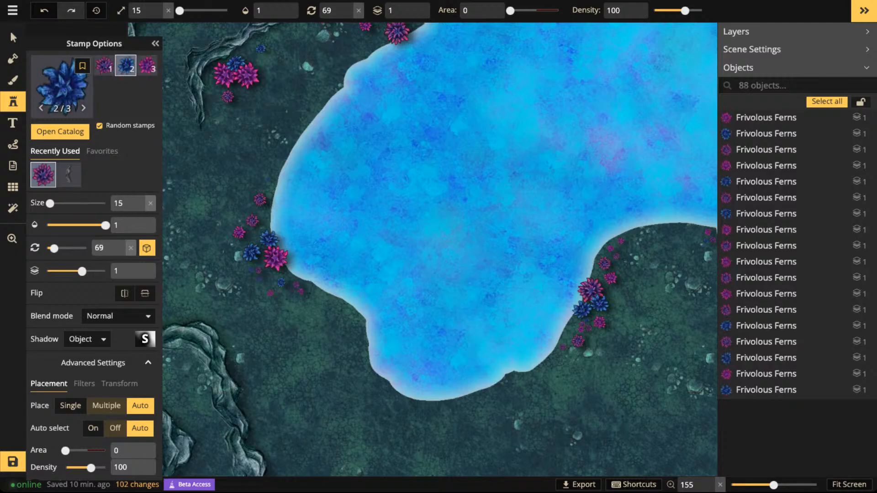
{"action": "left_click", "coordinate": [247, 203]}
{"action": "left_click", "coordinate": [267, 179]}
{"action": "left_click", "coordinate": [267, 177]}
{"action": "left_click", "coordinate": [270, 171]}
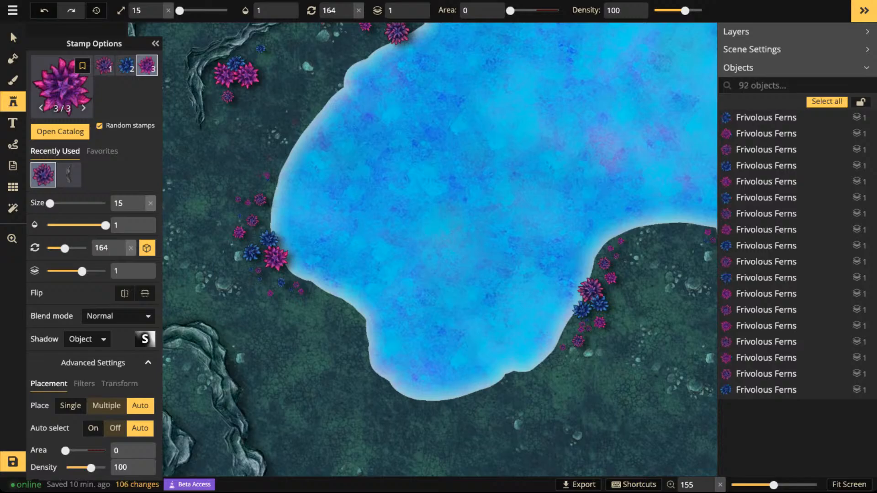
{"action": "left_click", "coordinate": [287, 141]}
{"action": "left_click", "coordinate": [287, 142]}
- Scatter size-15 ferns along the upper right side of the fern cluster beside the northwest cliff
{"action": "left_click_drag", "start_coordinate": [287, 141], "coordinate": [291, 265]}
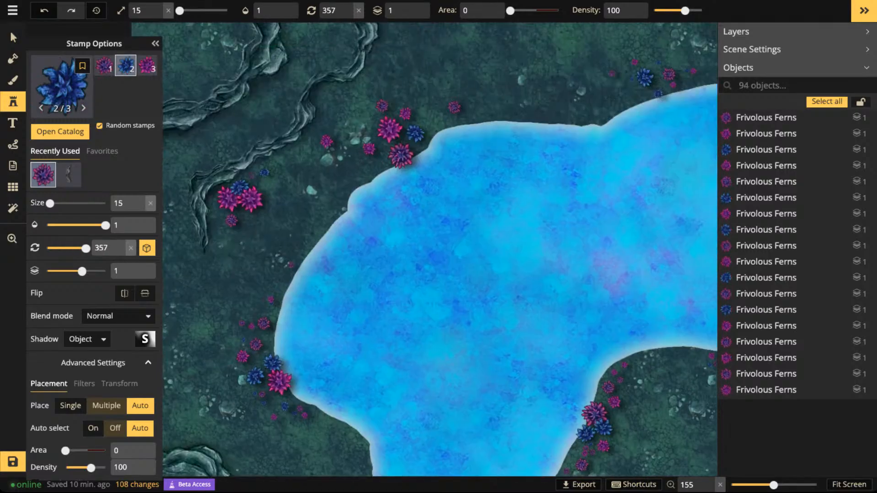
{"action": "left_click", "coordinate": [264, 172]}
{"action": "left_click", "coordinate": [255, 173]}
{"action": "left_click", "coordinate": [252, 180]}
{"action": "left_click", "coordinate": [271, 188]}
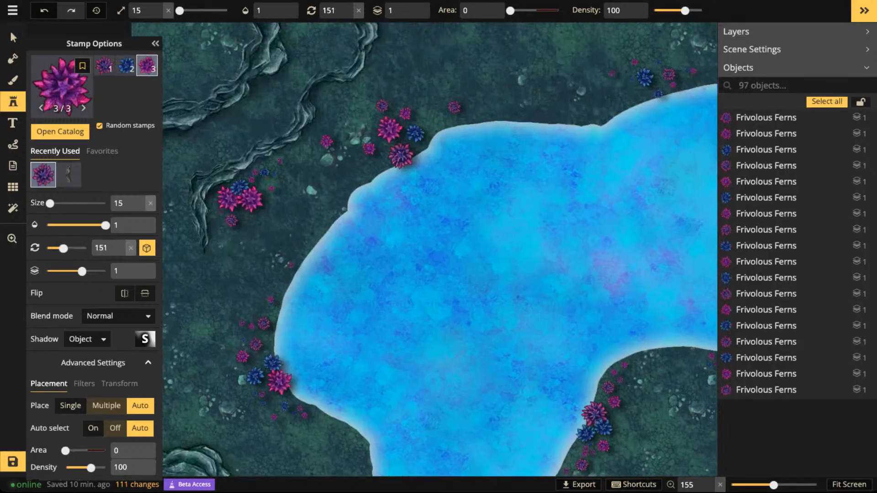
{"action": "left_click", "coordinate": [279, 161]}
{"action": "left_click", "coordinate": [274, 175]}
- Scatter size-15 ferns beneath the cluster beside the northwest cliff and down toward the cliff's tip
{"action": "left_click", "coordinate": [224, 220]}
{"action": "left_click", "coordinate": [222, 230]}
{"action": "left_click", "coordinate": [223, 232]}
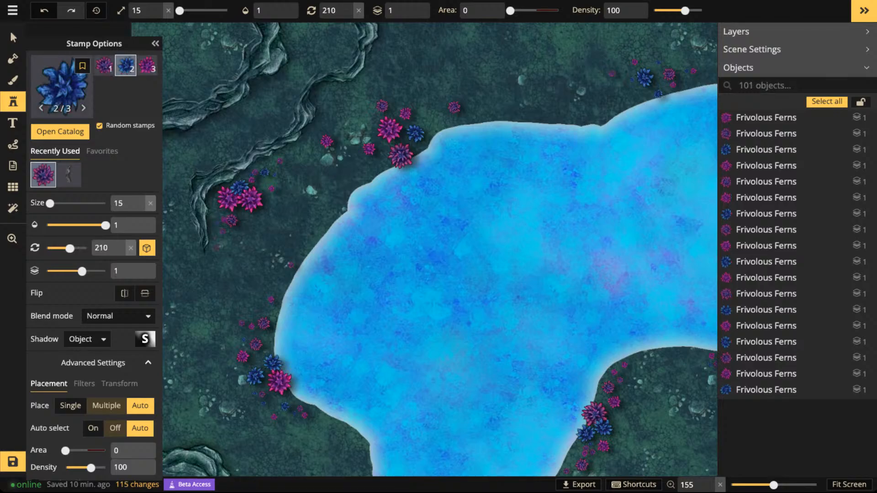
{"action": "left_click", "coordinate": [216, 238]}
{"action": "left_click", "coordinate": [217, 250]}
{"action": "left_click", "coordinate": [206, 251]}
{"action": "left_click", "coordinate": [253, 223]}
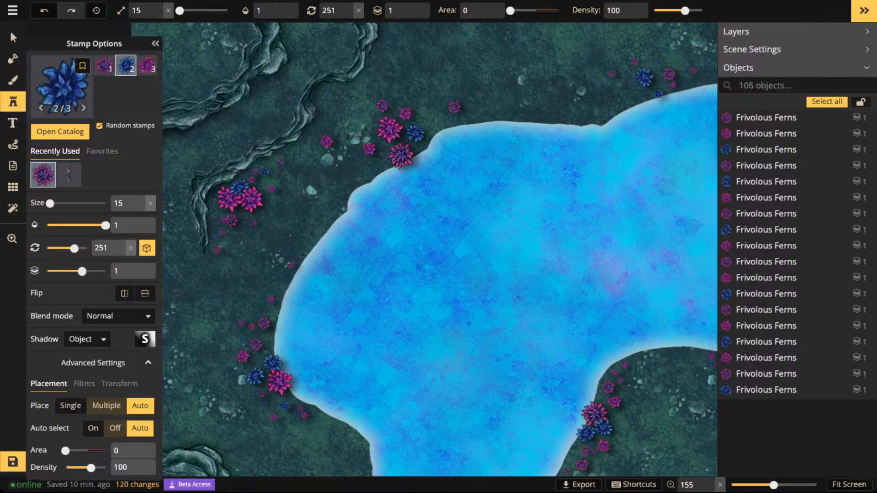
{"action": "left_click", "coordinate": [217, 223]}
- Scatter size-15 ferns on both sides of the northwest shore cluster, filling the gaps between its larger ferns
{"action": "left_click", "coordinate": [419, 107]}
{"action": "left_click", "coordinate": [428, 111]}
{"action": "left_click", "coordinate": [490, 113]}
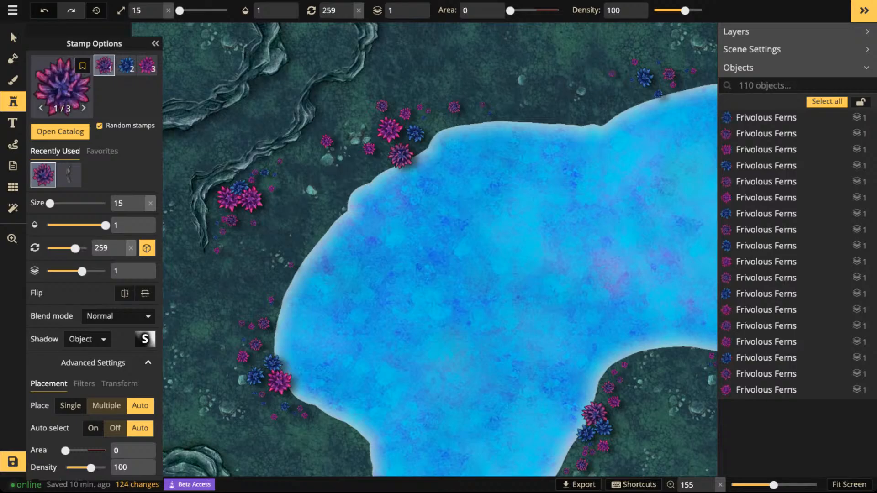
{"action": "left_click", "coordinate": [369, 103]}
{"action": "left_click", "coordinate": [351, 150]}
{"action": "left_click", "coordinate": [348, 156]}
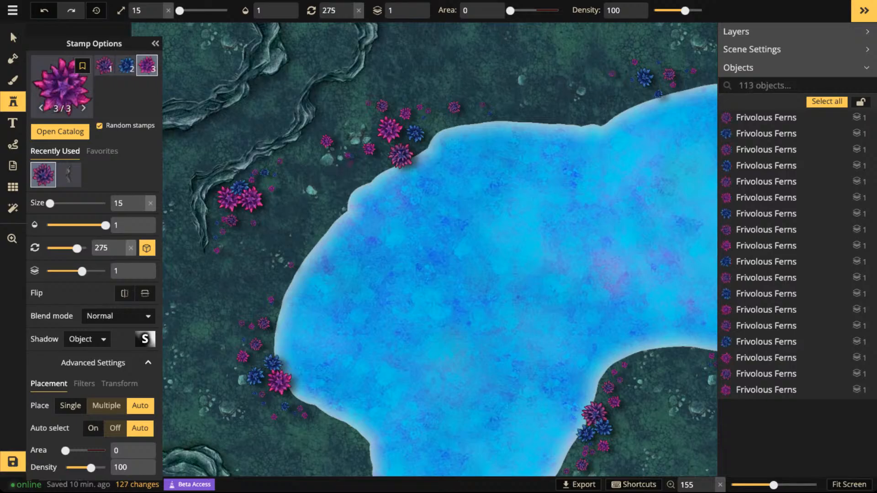
{"action": "left_click", "coordinate": [348, 165]}
{"action": "left_click", "coordinate": [362, 166]}
- Add a few more size-15 ferns above and to the left of the blue fern group on the north shore
{"action": "left_click", "coordinate": [621, 85]}
{"action": "left_click", "coordinate": [659, 56]}
{"action": "left_click", "coordinate": [661, 61]}
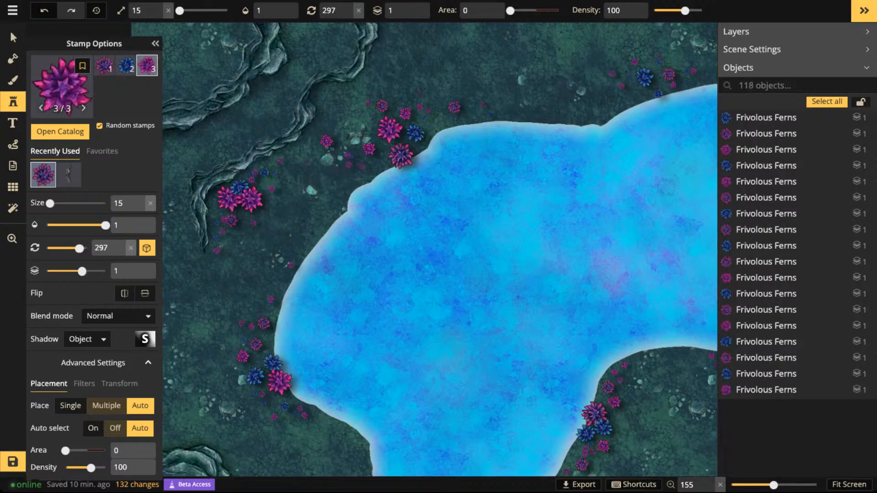
{"action": "left_click", "coordinate": [659, 56]}
{"action": "scroll", "coordinate": [368, 237], "scroll_direction": "down", "scroll_amount": 5}
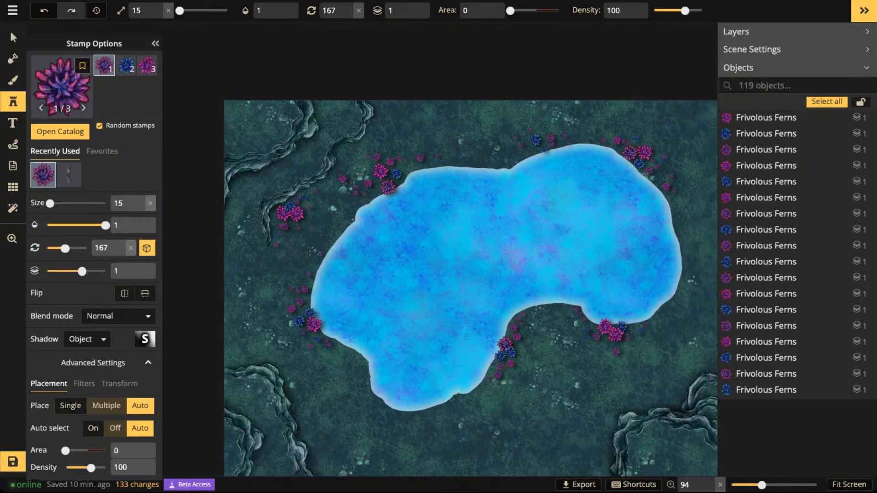
- Save the map and clear the fern selection
{"action": "scroll", "coordinate": [369, 188], "scroll_direction": "up", "scroll_amount": 5}
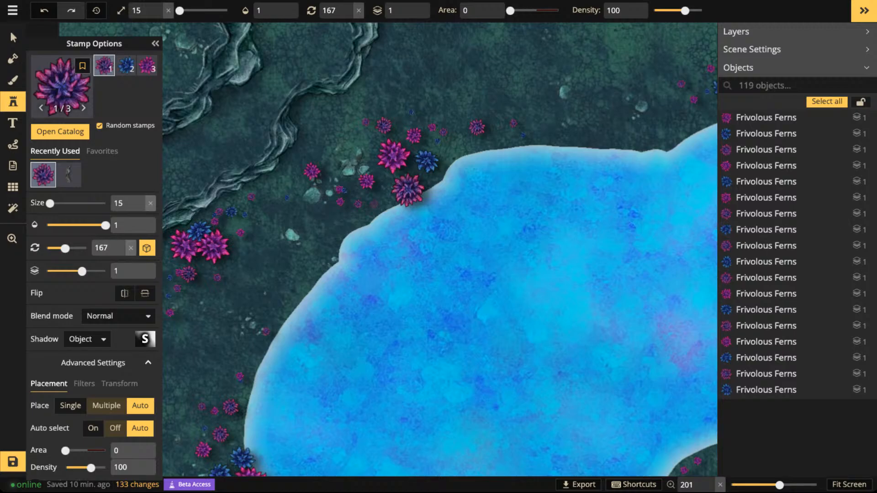
{"action": "left_click", "coordinate": [12, 37]}
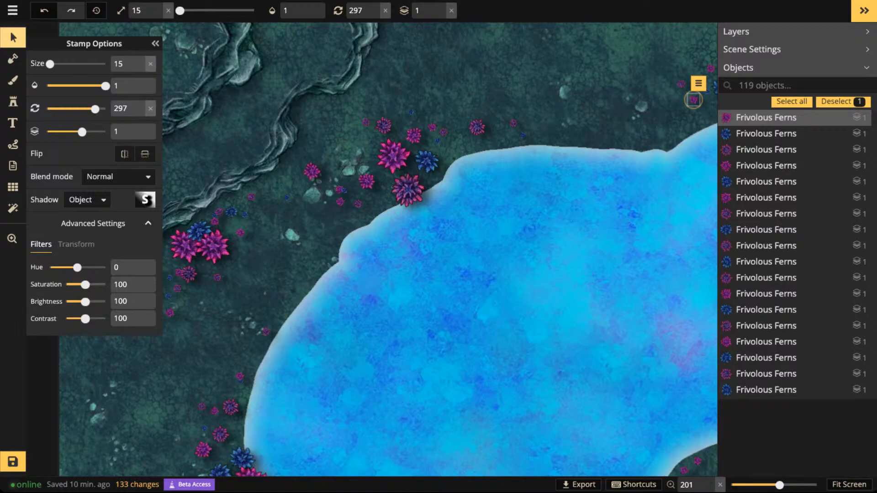
{"action": "left_click", "coordinate": [13, 461]}
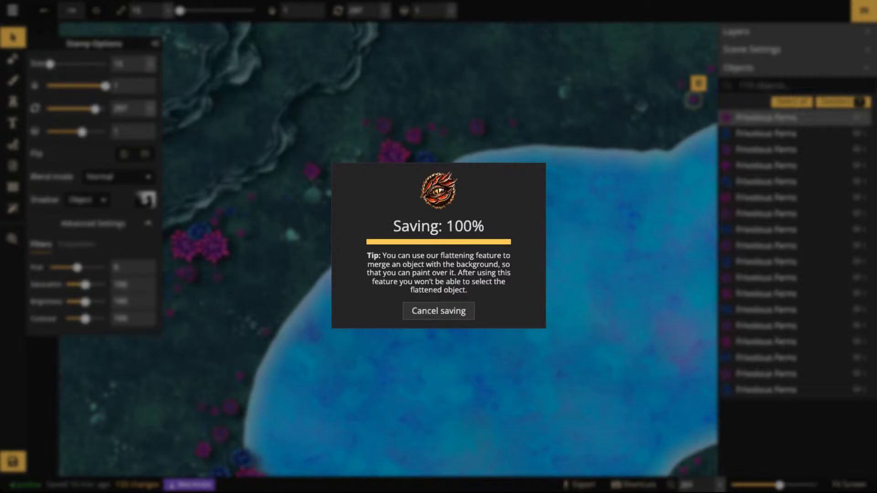
{"action": "scroll", "coordinate": [456, 268], "scroll_direction": "down", "scroll_amount": 6}
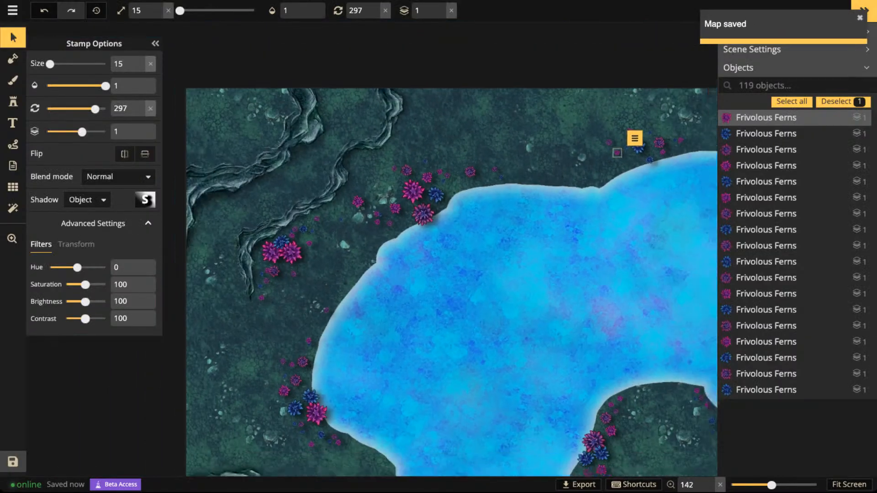
{"action": "key", "text": "space"}
{"action": "left_click_drag", "start_coordinate": [457, 268], "coordinate": [432, 221]}
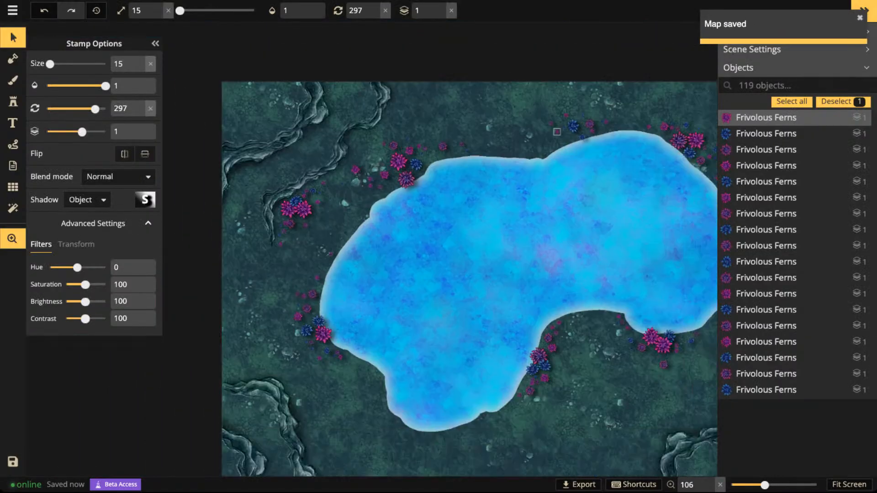
{"action": "key", "text": "Escape"}
{"action": "scroll", "coordinate": [431, 221], "scroll_direction": "down", "scroll_amount": 2}
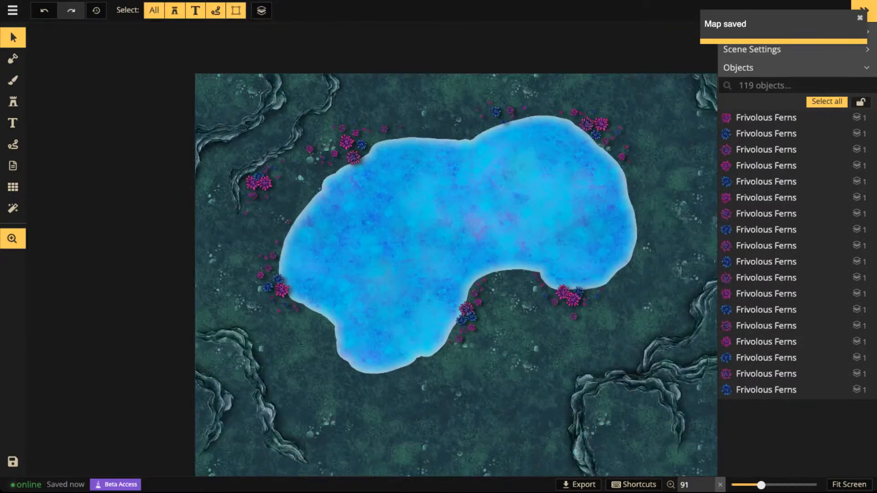
{"action": "left_click_drag", "start_coordinate": [432, 221], "coordinate": [375, 184]}
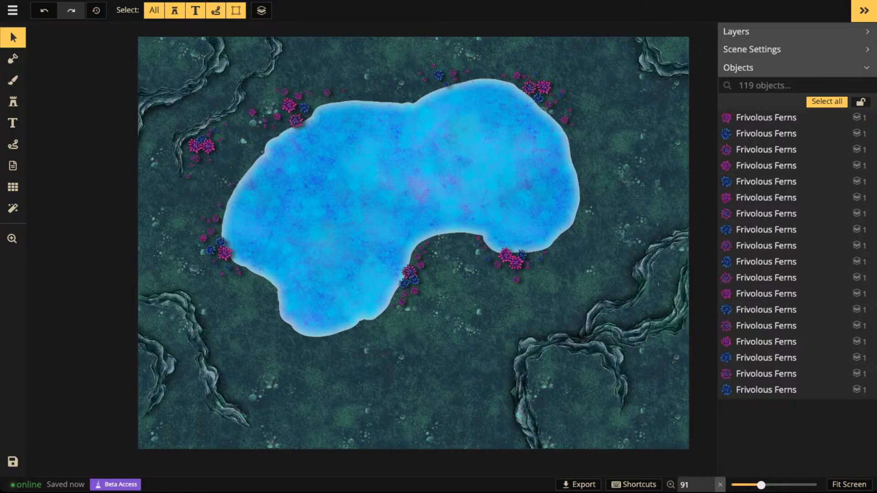
- Filter the stamp catalog to show only the Fantasy Regional HD pack instead of the Fantasy Battlemaps 2.0 stamps
{"action": "left_click", "coordinate": [12, 101]}
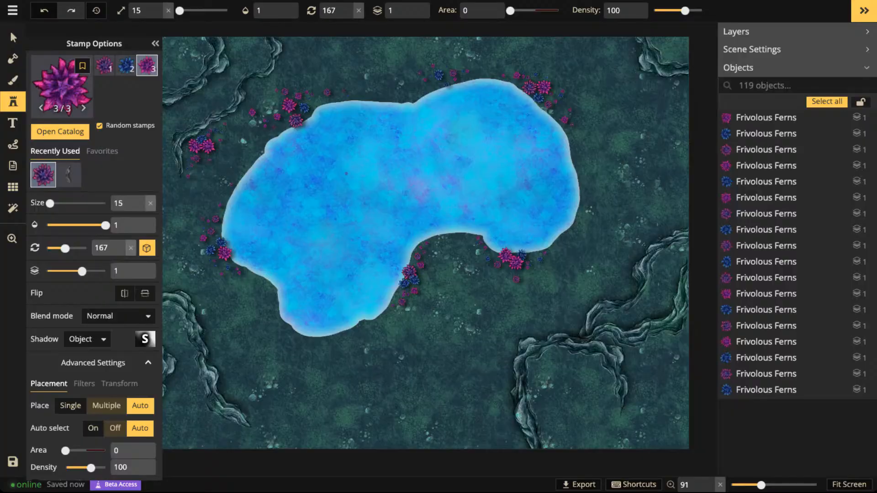
{"action": "left_click", "coordinate": [60, 132]}
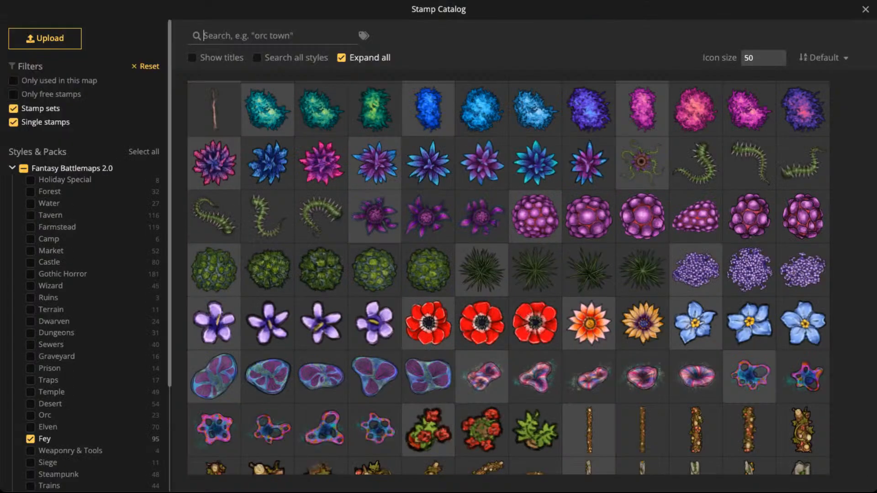
{"action": "left_click", "coordinate": [24, 168]}
{"action": "left_click", "coordinate": [24, 169]}
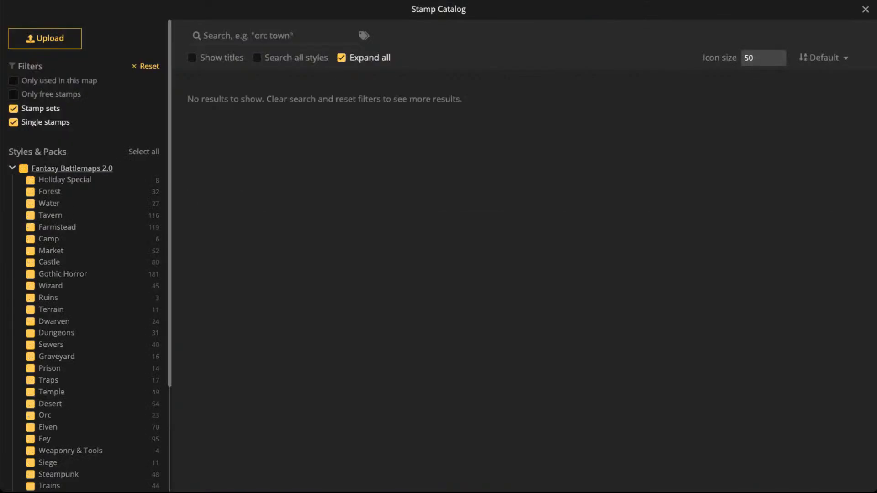
{"action": "scroll", "coordinate": [31, 213], "scroll_direction": "down", "scroll_amount": 1}
{"action": "scroll", "coordinate": [50, 211], "scroll_direction": "down", "scroll_amount": 3}
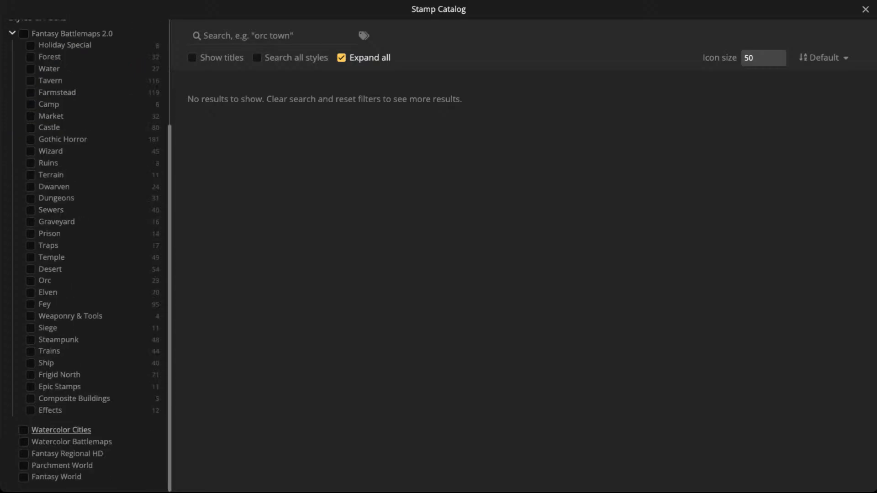
{"action": "scroll", "coordinate": [64, 397], "scroll_direction": "up", "scroll_amount": 3}
{"action": "left_click", "coordinate": [13, 168]}
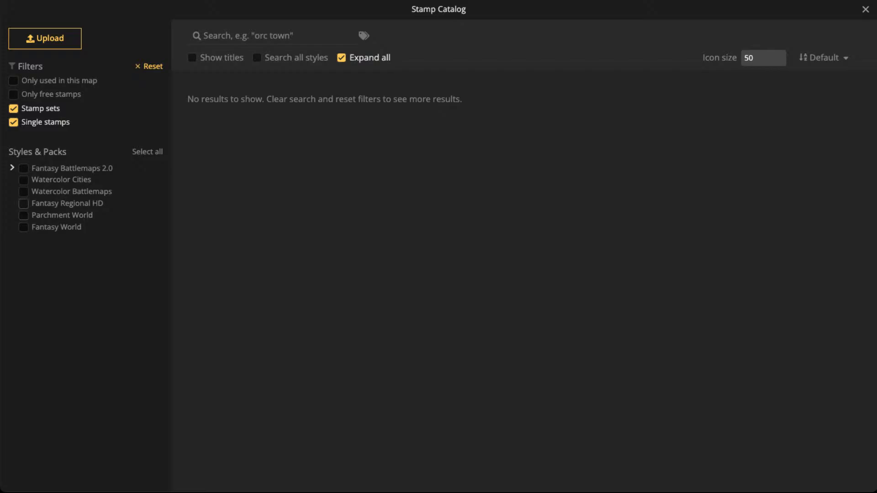
{"action": "left_click", "coordinate": [24, 204]}
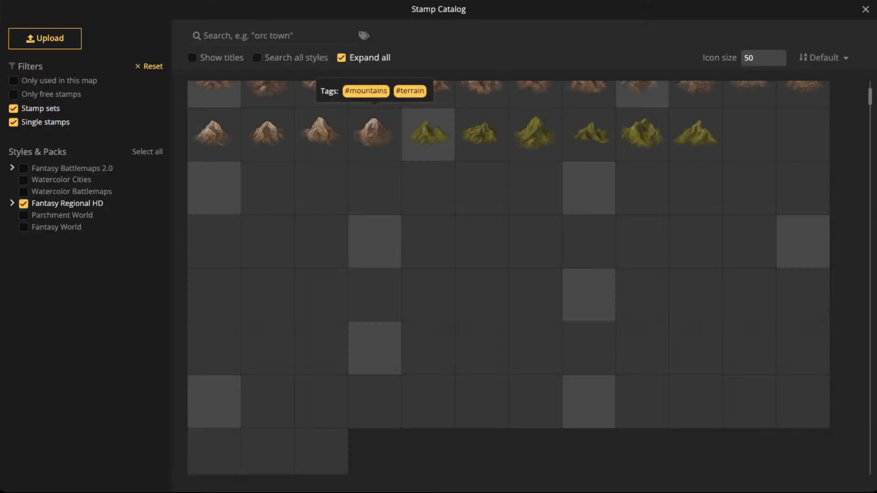
- Search the stamp catalog for "ship", choose a Ship wrecks stamp, and place it at size 235 in the lake's northeast part
{"action": "type", "text": "ship"}
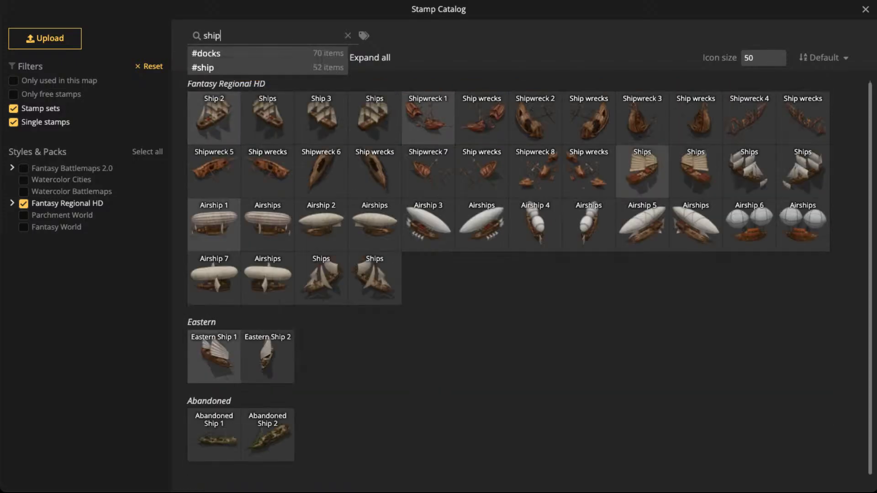
{"action": "left_click", "coordinate": [695, 120]}
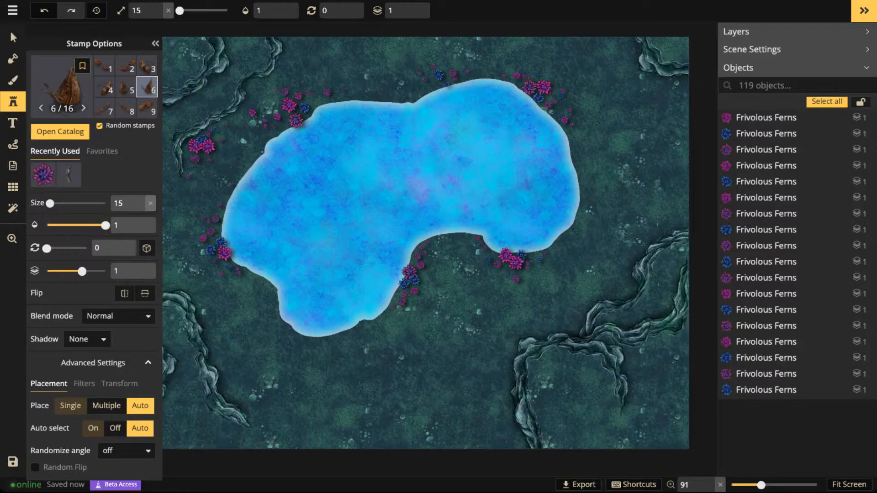
{"action": "left_click_drag", "start_coordinate": [473, 149], "coordinate": [450, 244]}
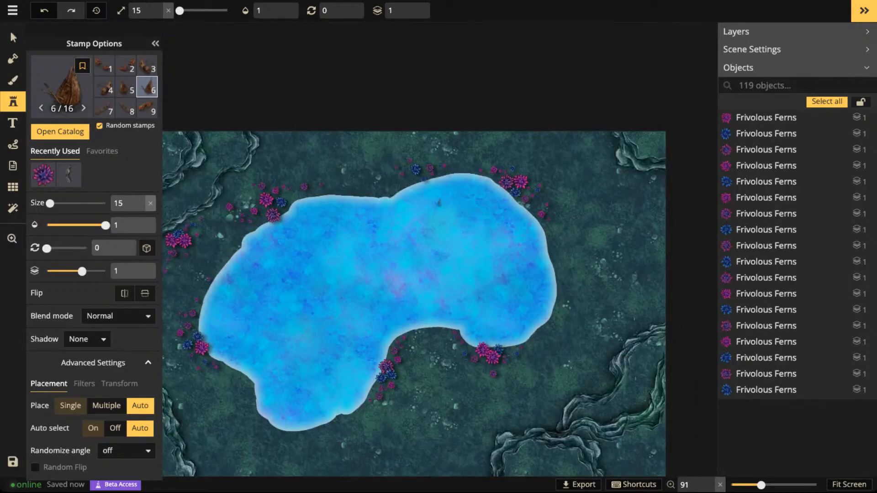
{"action": "scroll", "coordinate": [440, 203], "scroll_direction": "up", "scroll_amount": 4}
{"action": "scroll", "coordinate": [440, 203], "scroll_direction": "up", "scroll_amount": 18}
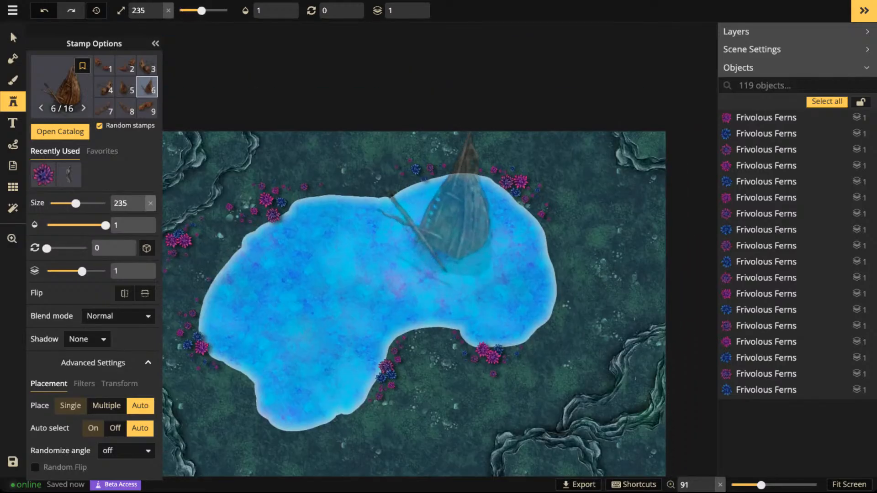
{"action": "left_click", "coordinate": [438, 202]}
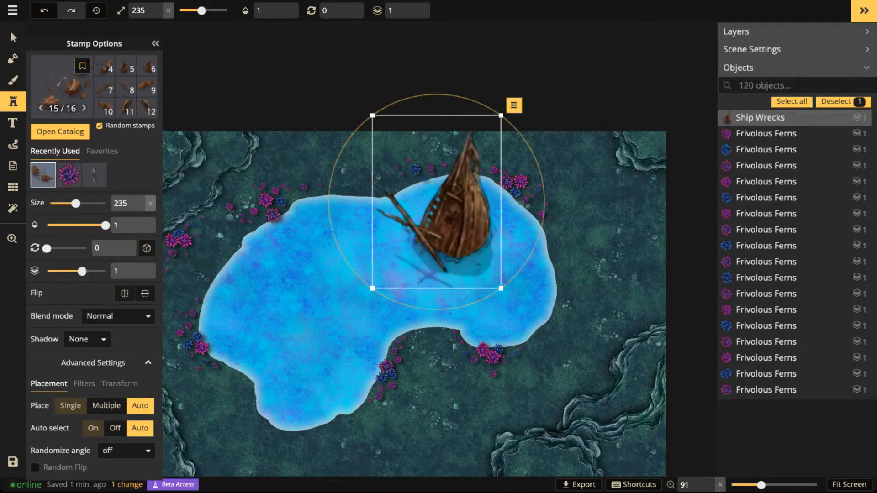
- Enlarge the shipwreck to size 285, rotate it to 30 degrees, and reposition it within the lake's northeast part
{"action": "scroll", "coordinate": [437, 203], "scroll_direction": "up", "scroll_amount": 3}
{"action": "mouse_move", "coordinate": [437, 202]}
{"action": "left_mouse_down"}
{"action": "mouse_move", "coordinate": [427, 202]}
{"action": "mouse_move", "coordinate": [453, 198]}
{"action": "mouse_move", "coordinate": [432, 200]}
{"action": "left_mouse_up"}
{"action": "scroll", "coordinate": [444, 202], "scroll_direction": "up", "scroll_amount": 2}
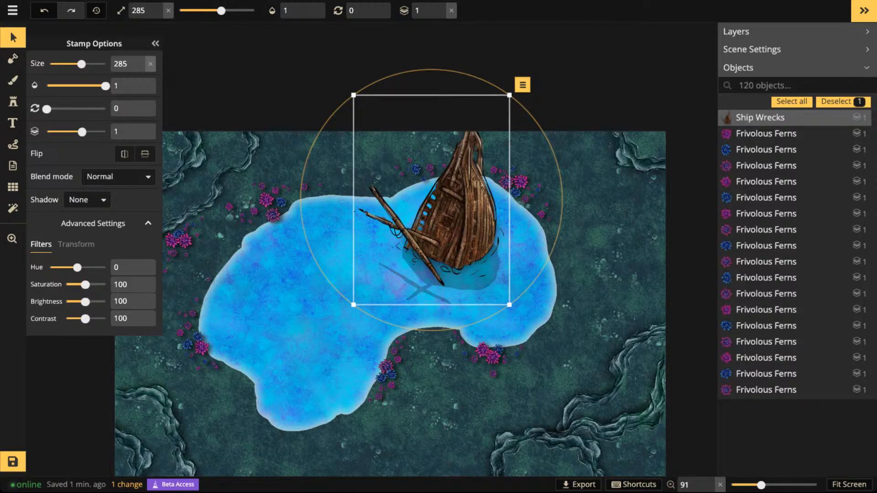
{"action": "left_click_drag", "start_coordinate": [531, 116], "coordinate": [560, 178]}
{"action": "left_click_drag", "start_coordinate": [462, 214], "coordinate": [483, 230]}
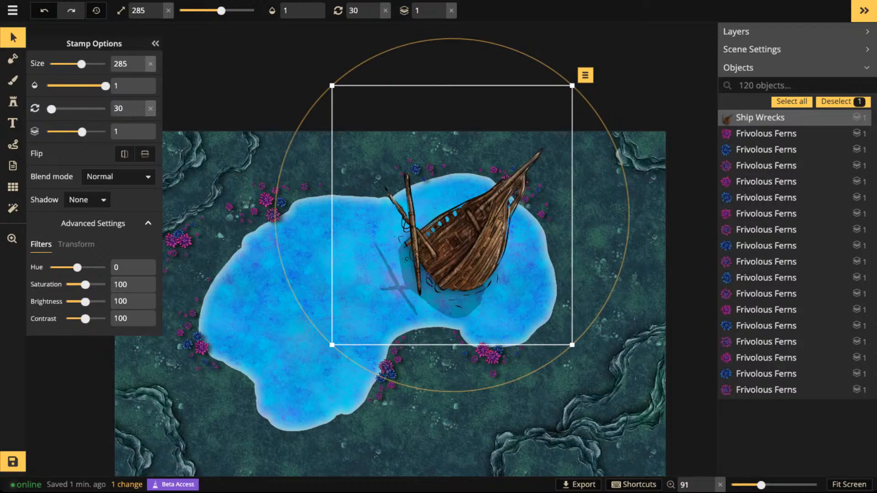
- Try rotating the shipwreck to 15 degrees, return it to 30 degrees, and reposition it slightly in the lake's northeast part
{"action": "scroll", "coordinate": [460, 237], "scroll_direction": "down", "scroll_amount": 1}
{"action": "left_click_drag", "start_coordinate": [459, 238], "coordinate": [445, 228]}
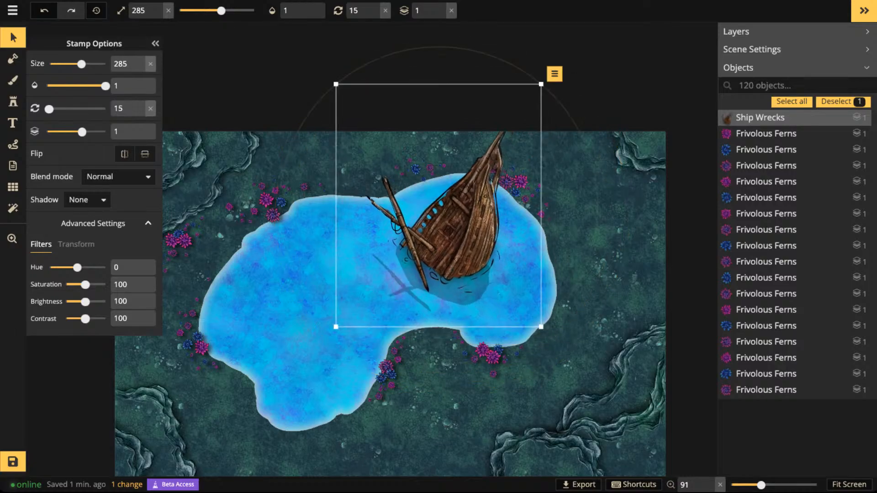
{"action": "scroll", "coordinate": [446, 228], "scroll_direction": "up", "scroll_amount": 1}
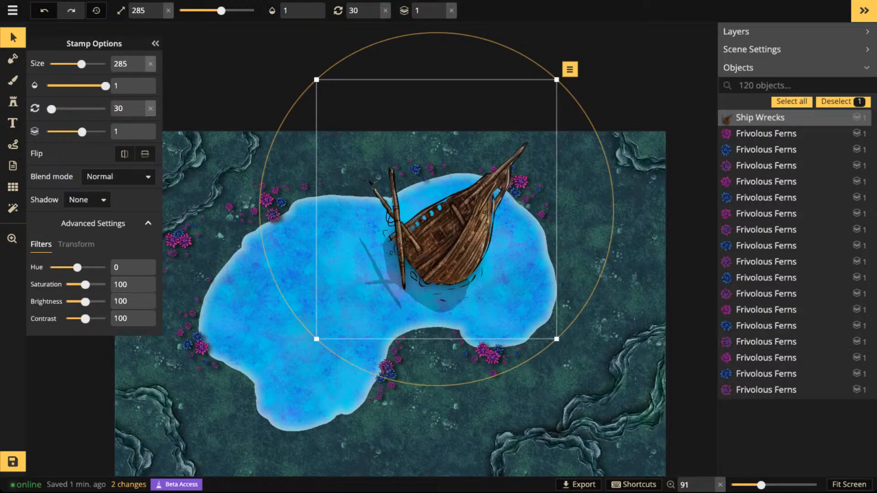
{"action": "left_click_drag", "start_coordinate": [446, 238], "coordinate": [456, 235]}
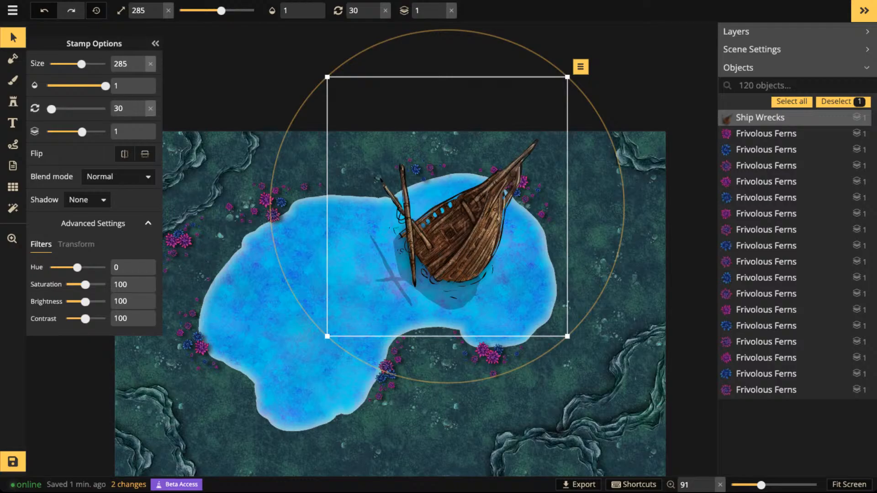
{"action": "key", "text": "comma"}
{"action": "key", "text": "period"}
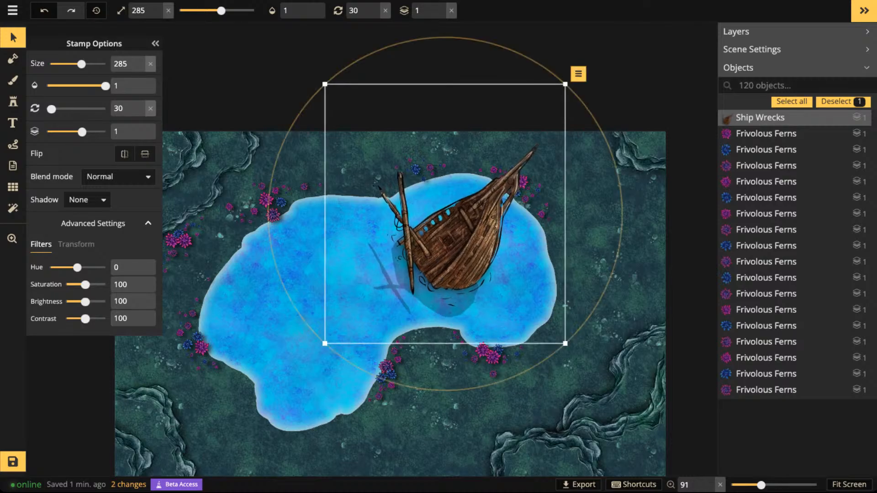
{"action": "mouse_move", "coordinate": [457, 237]}
{"action": "left_mouse_down"}
{"action": "mouse_move", "coordinate": [456, 206]}
{"action": "mouse_move", "coordinate": [456, 226]}
{"action": "left_mouse_up"}
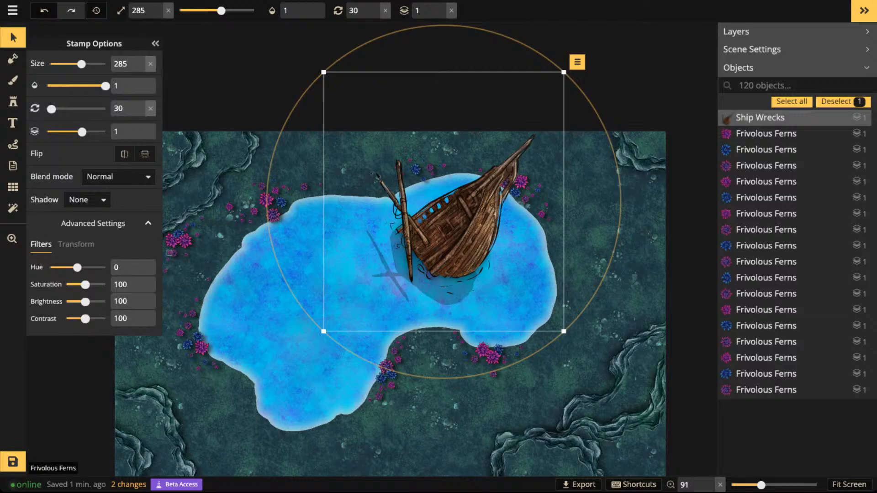
- Try a hue of -180 and a saturation of 0 on the shipwreck, and reset both filters
{"action": "left_click", "coordinate": [76, 244]}
{"action": "left_click", "coordinate": [41, 245]}
{"action": "left_click_drag", "start_coordinate": [77, 267], "coordinate": [65, 285]}
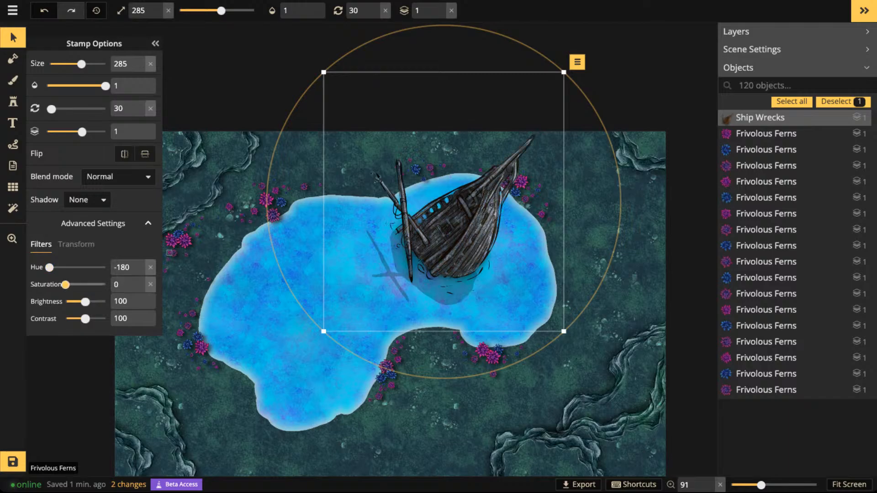
{"action": "left_click", "coordinate": [150, 284]}
{"action": "left_click", "coordinate": [150, 267]}
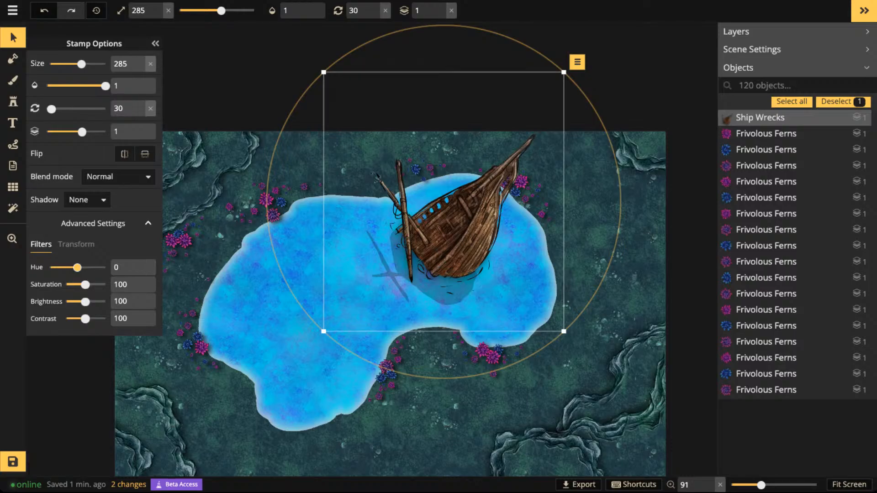
- Recolor the shipwreck purple with hue -99 and saturation 124, and shift it slightly southeast within the lake
{"action": "left_click_drag", "start_coordinate": [77, 267], "coordinate": [91, 285]}
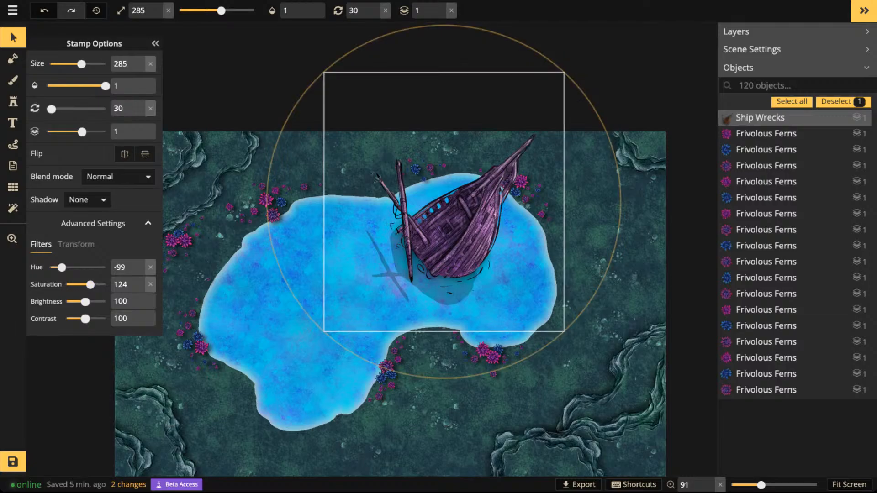
{"action": "left_click_drag", "start_coordinate": [450, 228], "coordinate": [459, 234]}
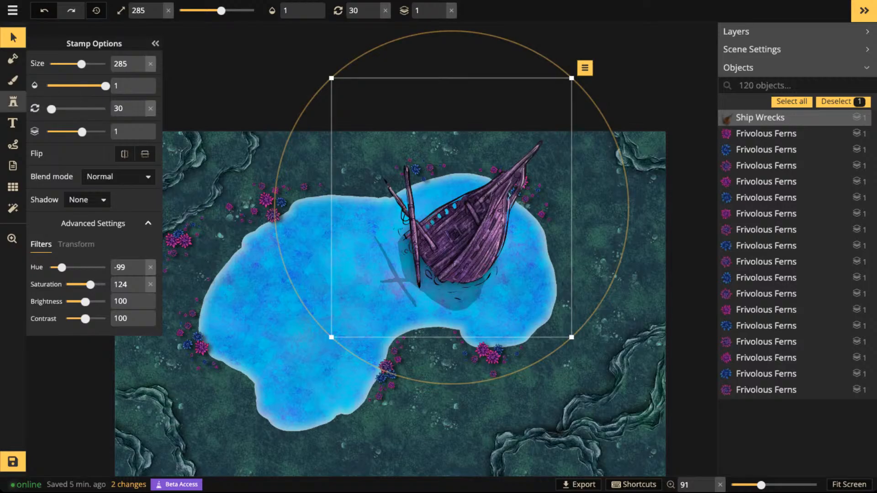
- Place the first Ship Wrecks stamp variant across the middle of the lake at size 275 and rotation 300
{"action": "left_click", "coordinate": [13, 102]}
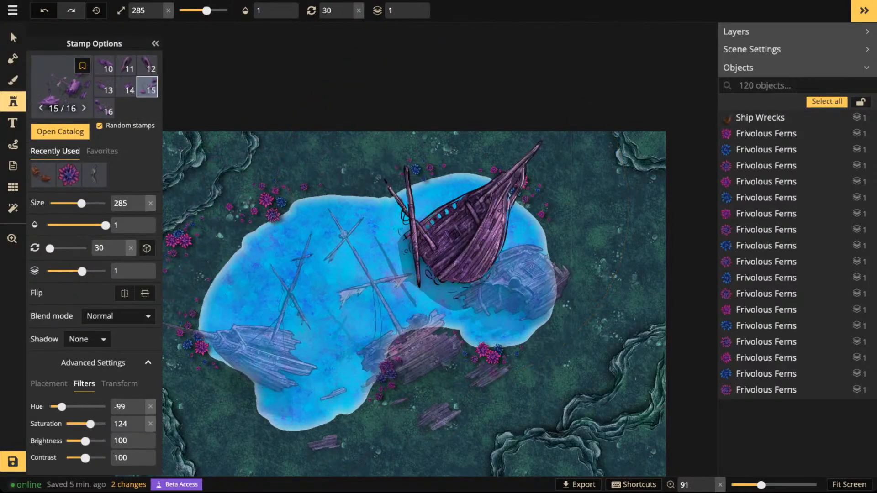
{"action": "scroll", "coordinate": [365, 315], "scroll_direction": "down", "scroll_amount": 4}
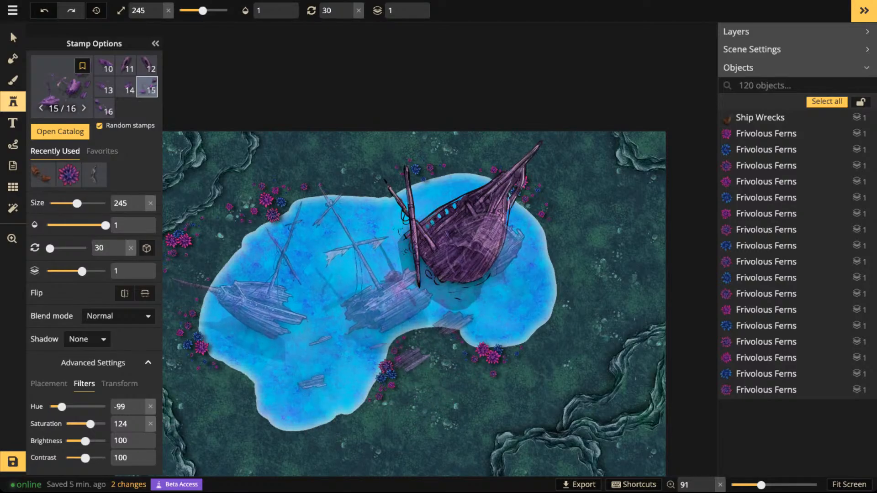
{"action": "key", "text": "Right"}
{"action": "key", "text": "Right"}
{"action": "scroll", "coordinate": [345, 276], "scroll_direction": "down", "scroll_amount": 6}
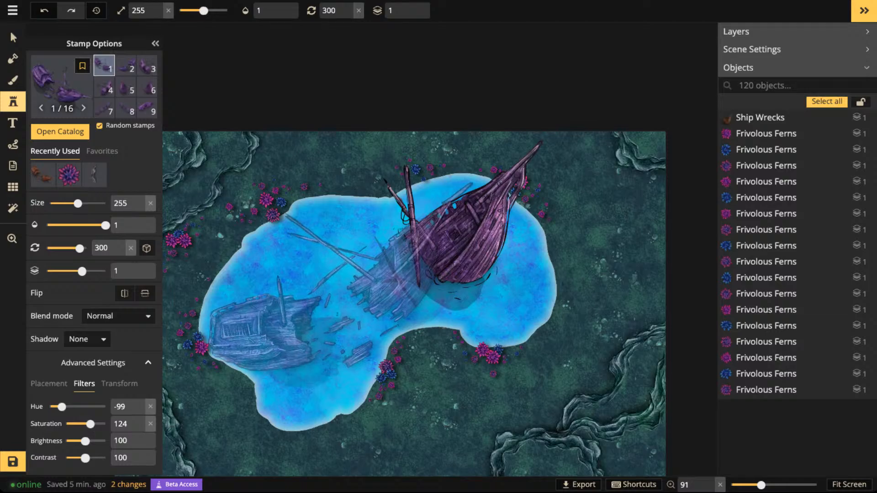
{"action": "scroll", "coordinate": [347, 275], "scroll_direction": "up", "scroll_amount": 3}
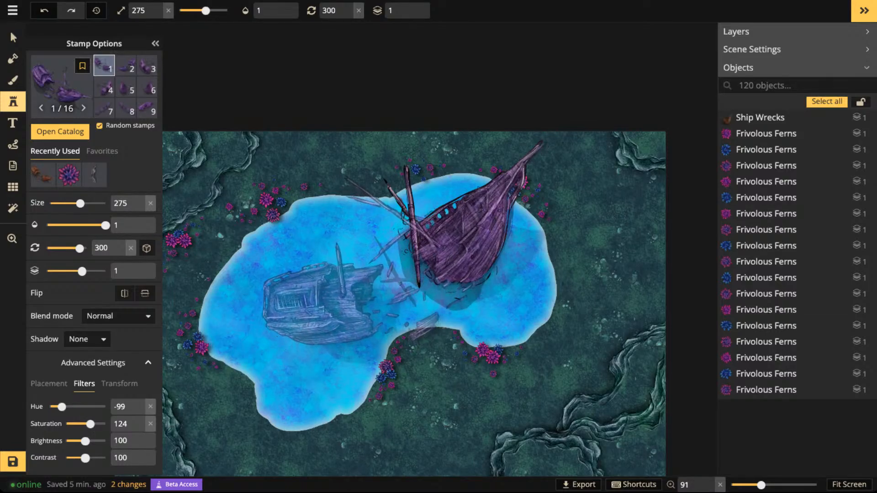
{"action": "left_click", "coordinate": [418, 243]}
{"action": "left_click_drag", "start_coordinate": [400, 283], "coordinate": [399, 283]}
- Turn the newly placed broken wreck into a dark underwater silhouette with brightness 0 and opacity 0.3
{"action": "left_click_drag", "start_coordinate": [85, 441], "coordinate": [66, 441]}
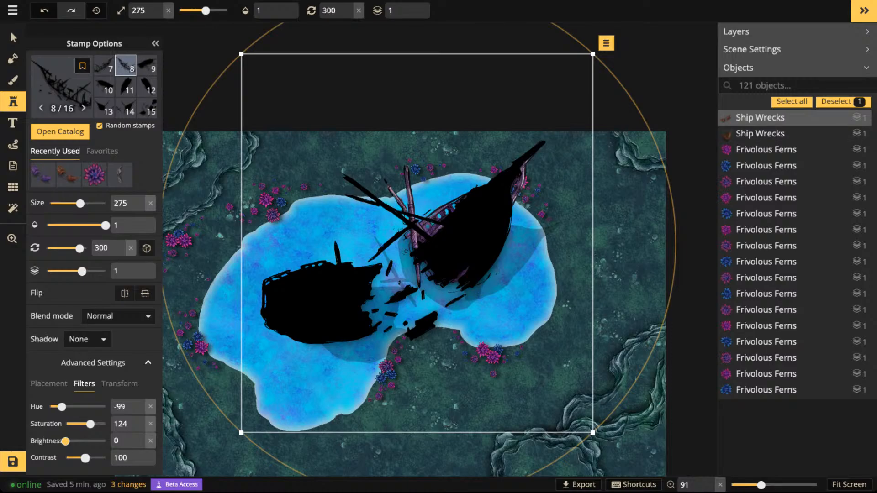
{"action": "left_click_drag", "start_coordinate": [106, 225], "coordinate": [70, 225]}
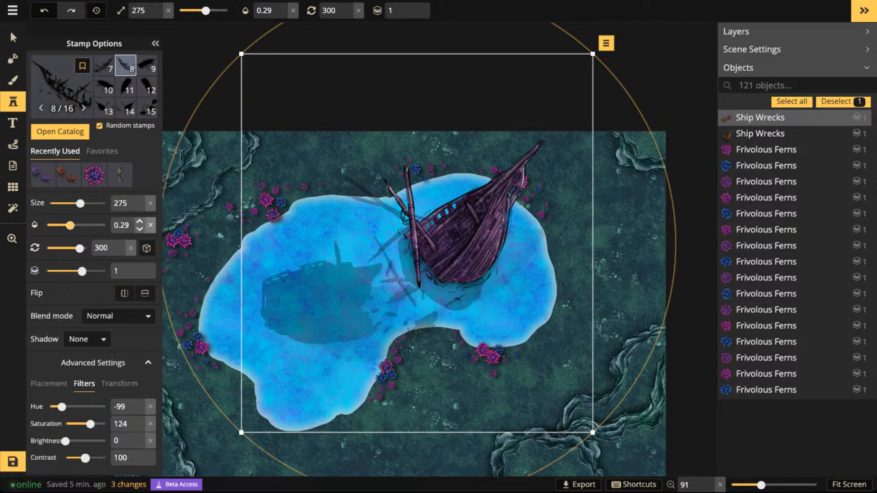
{"action": "left_click_drag", "start_coordinate": [70, 225], "coordinate": [70, 226]}
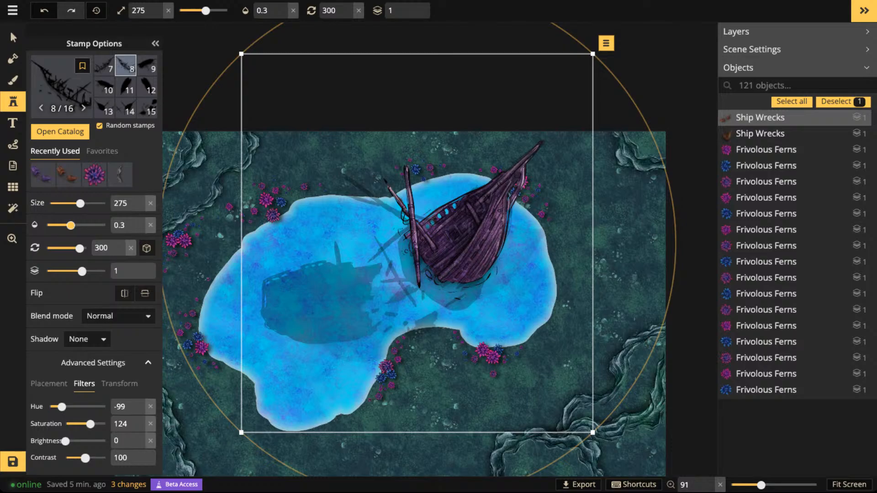
- Flatten the darkened broken wreck to the background layer
{"action": "scroll", "coordinate": [411, 327], "scroll_direction": "up", "scroll_amount": 1}
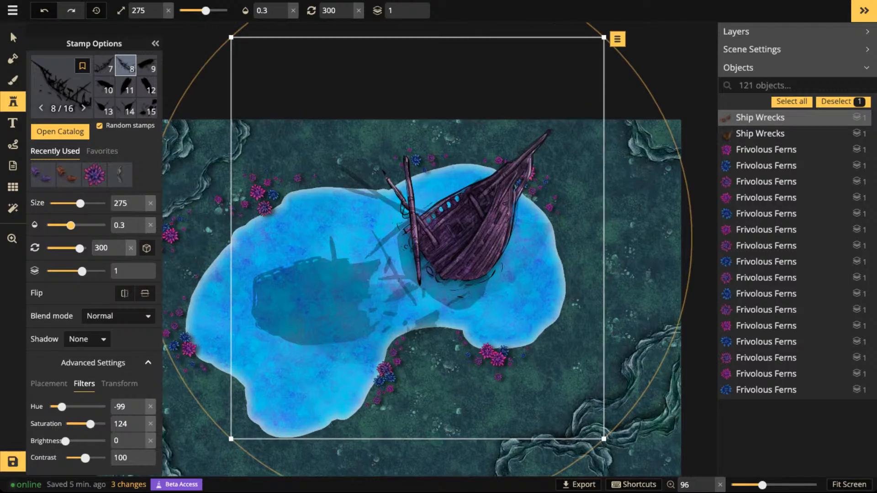
{"action": "scroll", "coordinate": [420, 326], "scroll_direction": "up", "scroll_amount": 10}
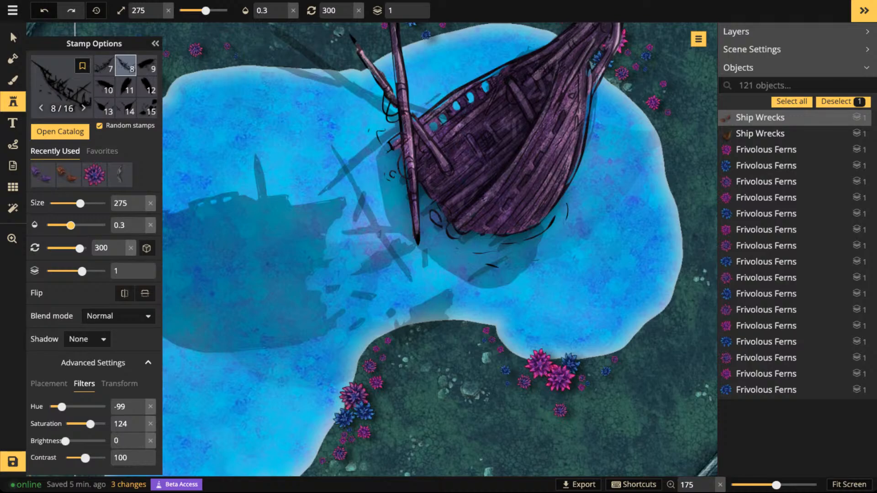
{"action": "scroll", "coordinate": [344, 193], "scroll_direction": "down", "scroll_amount": 8}
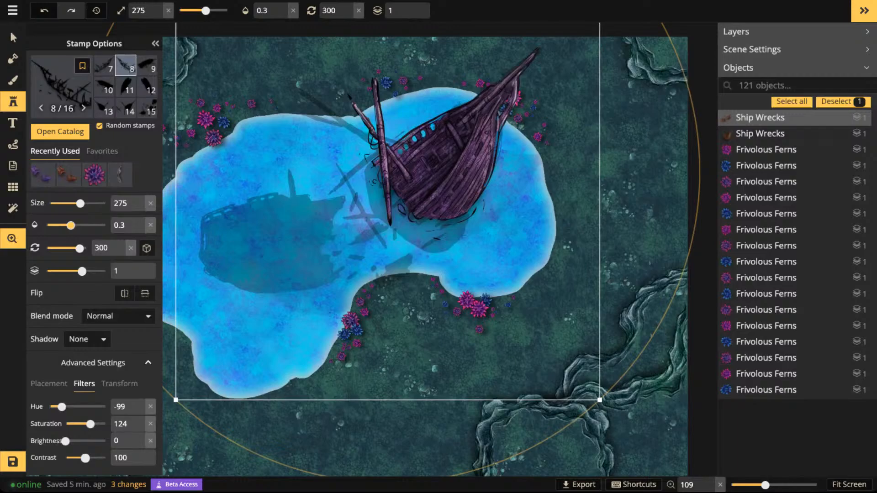
{"action": "left_click_drag", "start_coordinate": [345, 193], "coordinate": [442, 197]}
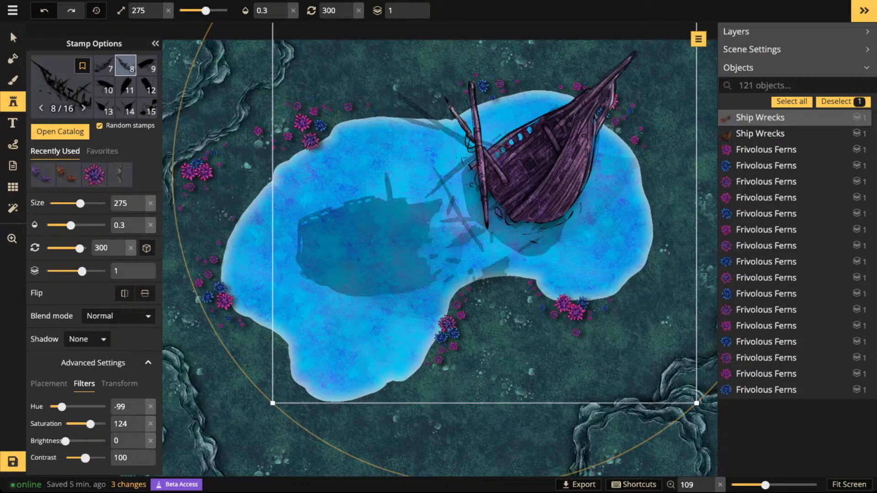
{"action": "scroll", "coordinate": [420, 234], "scroll_direction": "down", "scroll_amount": 4}
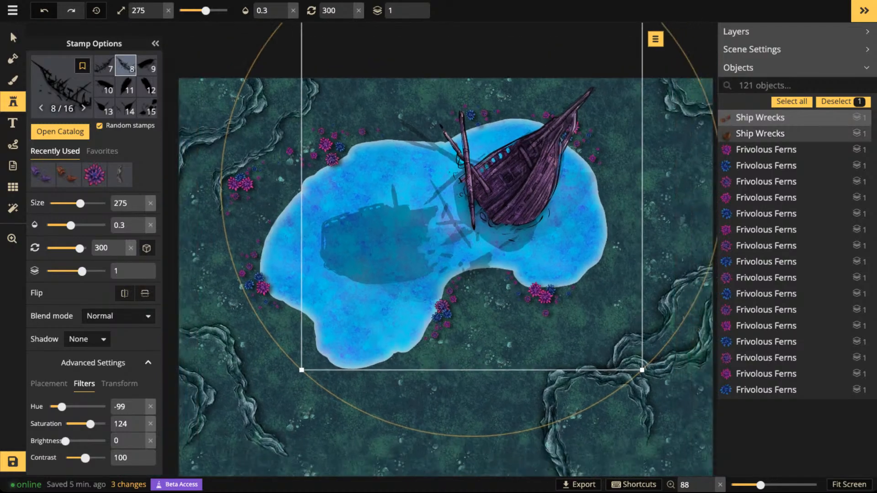
{"action": "left_click", "coordinate": [655, 39]}
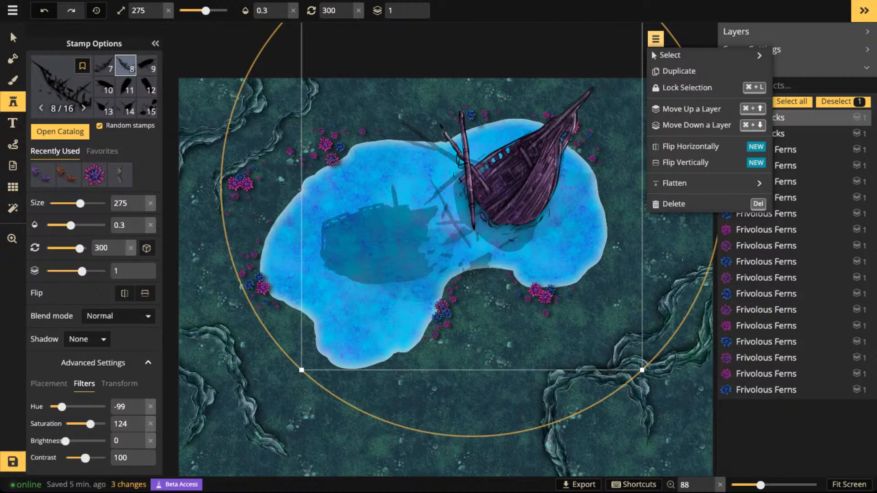
{"action": "mouse_move", "coordinate": [685, 183]}
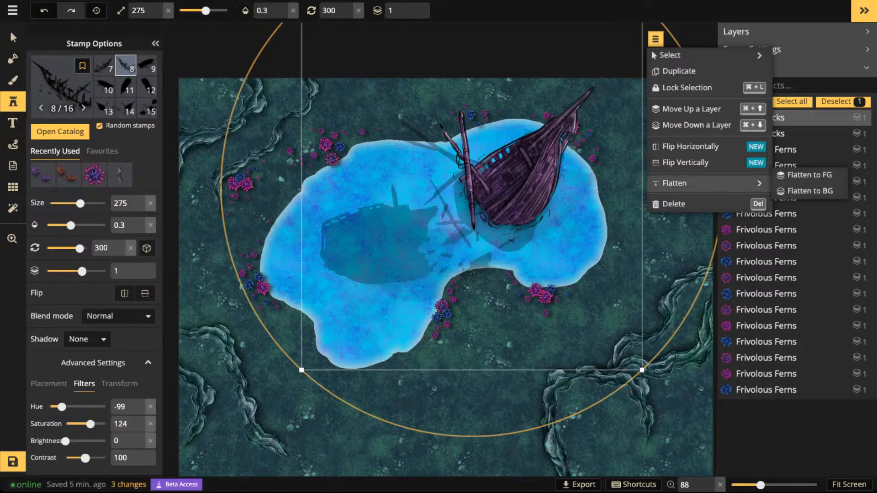
{"action": "left_click", "coordinate": [809, 190]}
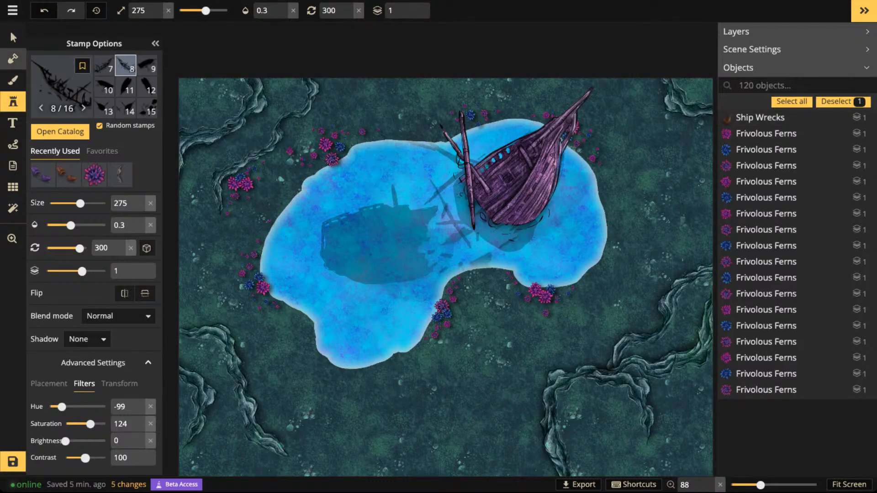
- Select the purple shipwreck stamp to view its options, and clear the selection
{"action": "left_click", "coordinate": [13, 37]}
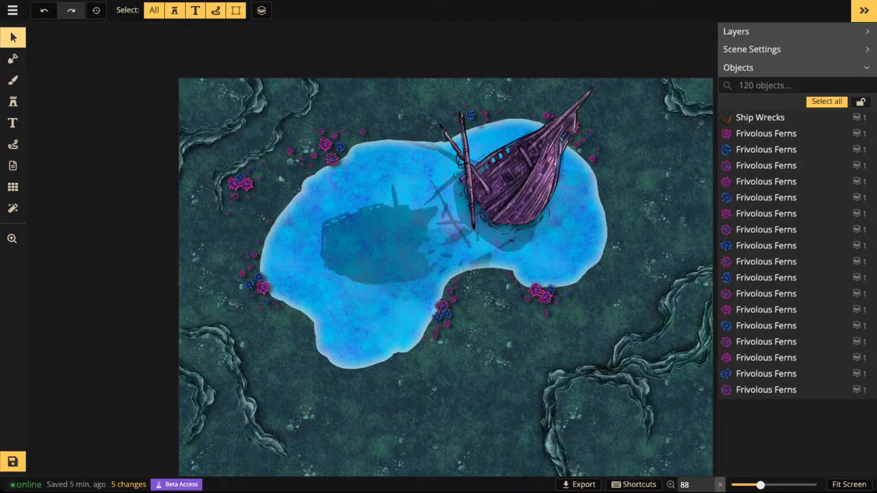
{"action": "left_click", "coordinate": [516, 183]}
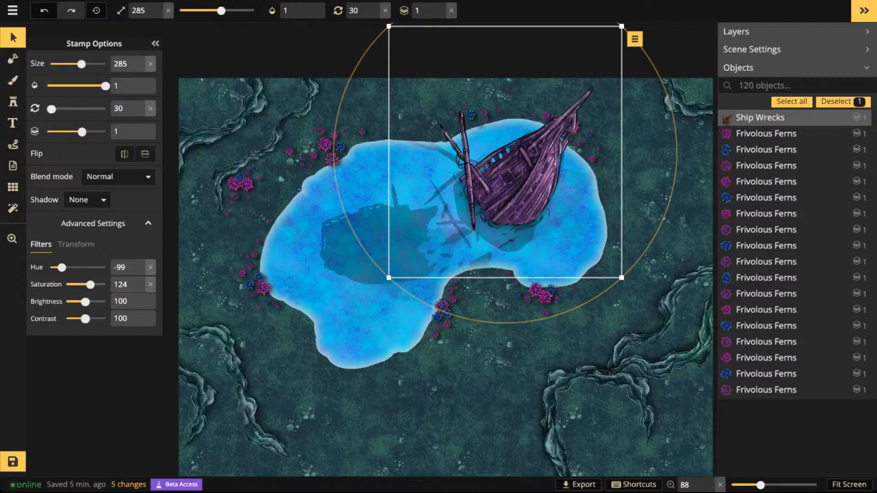
{"action": "key", "text": "Escape"}
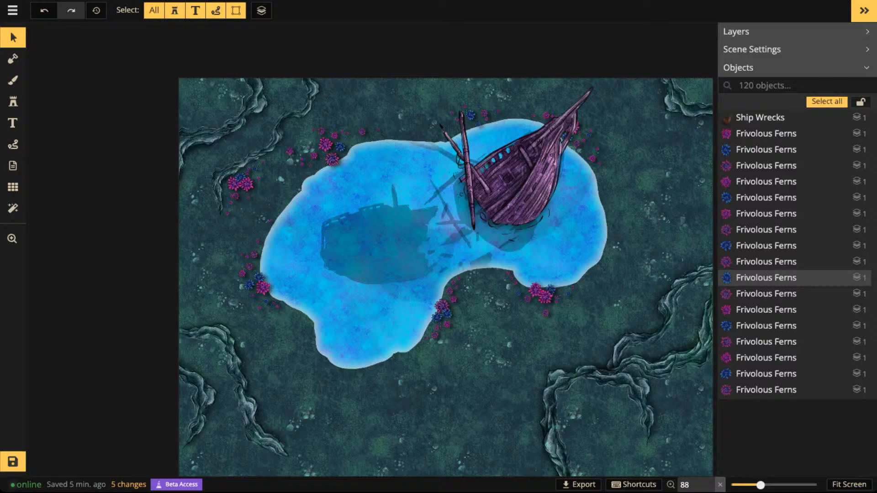
- Examine the purple shipwreck and the flattened wreck silhouette in the lake at different zoom levels
{"action": "scroll", "coordinate": [392, 242], "scroll_direction": "up", "scroll_amount": 2}
{"action": "scroll", "coordinate": [422, 224], "scroll_direction": "down", "scroll_amount": 1}
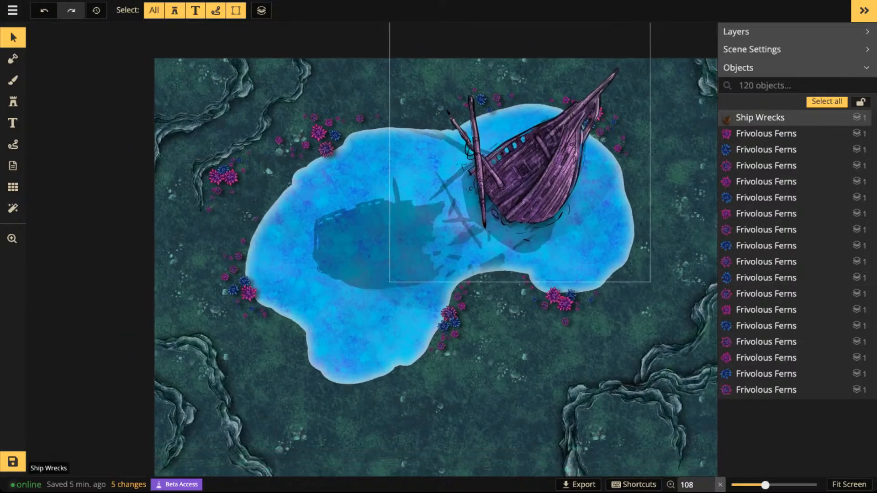
{"action": "scroll", "coordinate": [459, 206], "scroll_direction": "down", "scroll_amount": 1}
{"action": "scroll", "coordinate": [459, 196], "scroll_direction": "down", "scroll_amount": 1}
{"action": "key", "text": "space"}
{"action": "left_click_drag", "start_coordinate": [459, 197], "coordinate": [503, 160]}
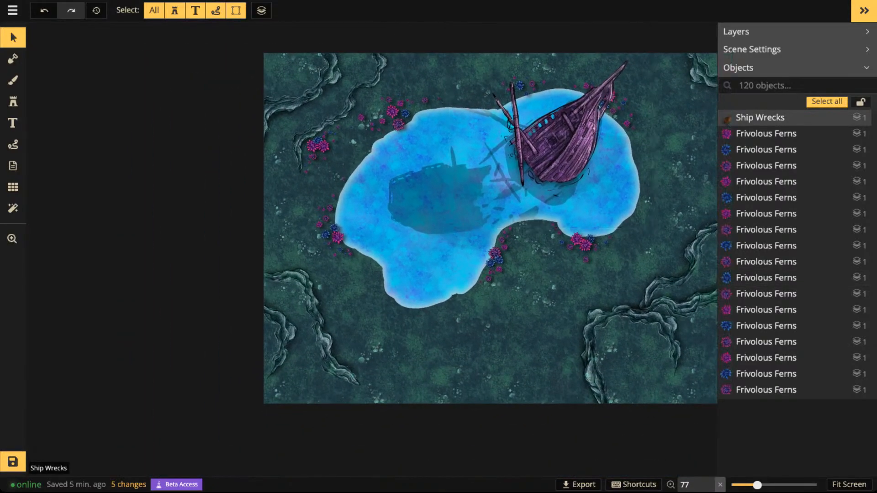
{"action": "scroll", "coordinate": [423, 185], "scroll_direction": "up", "scroll_amount": 2}
{"action": "key", "text": "space"}
{"action": "left_click_drag", "start_coordinate": [559, 159], "coordinate": [441, 215]}
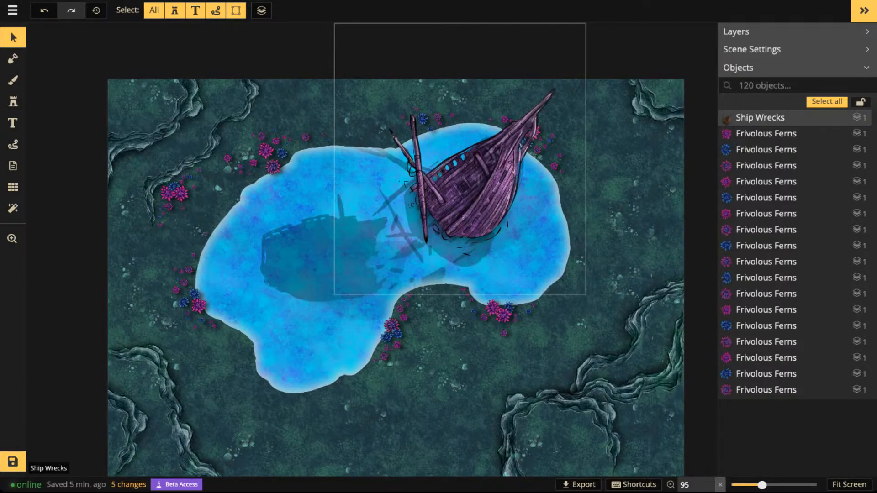
{"action": "scroll", "coordinate": [183, 301], "scroll_direction": "up", "scroll_amount": 3}
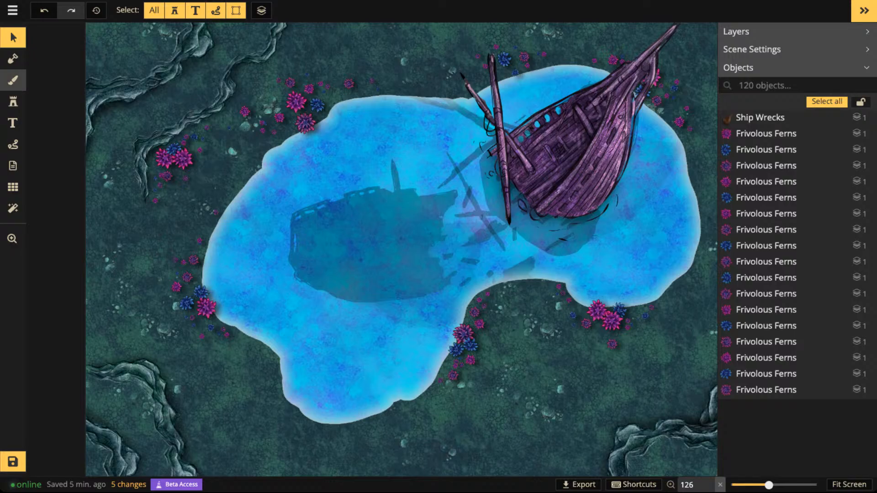
- Choose the purple Fey dirt texture from the texture catalog for the background brush
{"action": "left_click", "coordinate": [13, 80]}
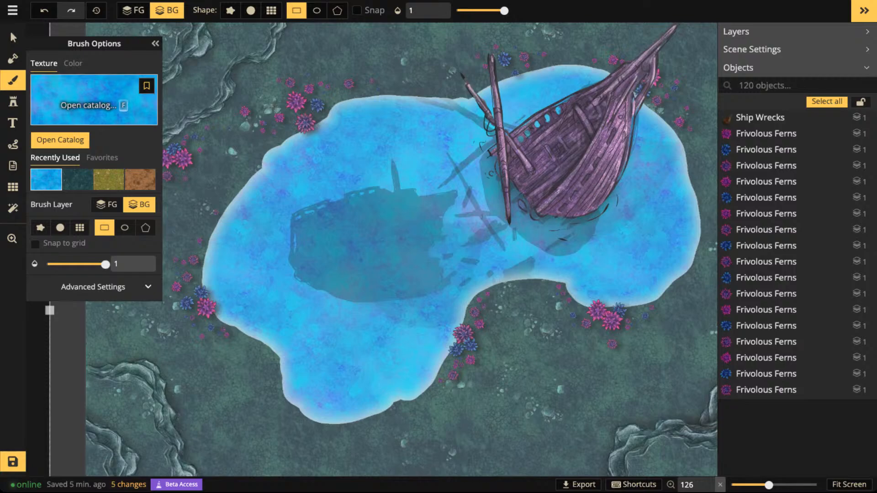
{"action": "key", "text": "f"}
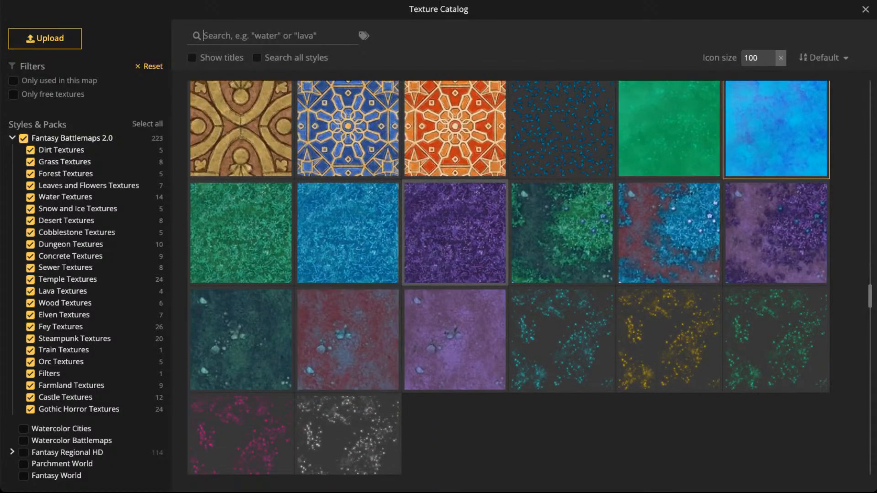
{"action": "scroll", "coordinate": [455, 233], "scroll_direction": "down", "scroll_amount": 1}
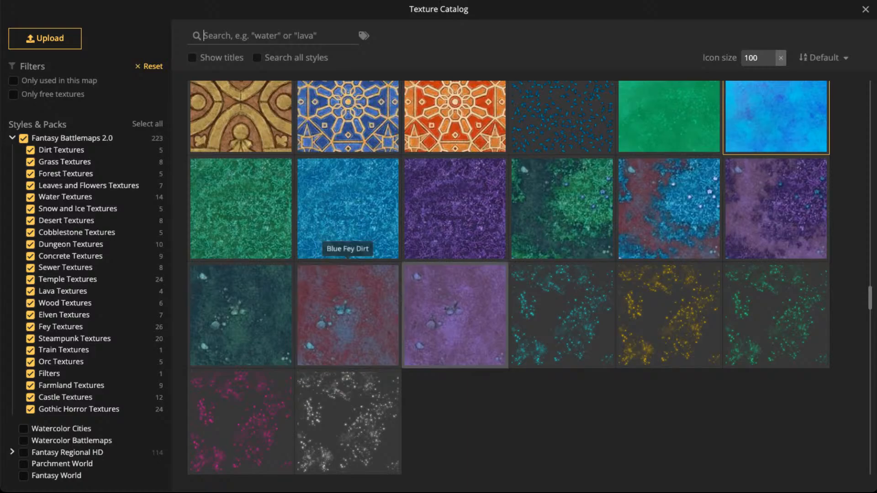
{"action": "left_click", "coordinate": [455, 315]}
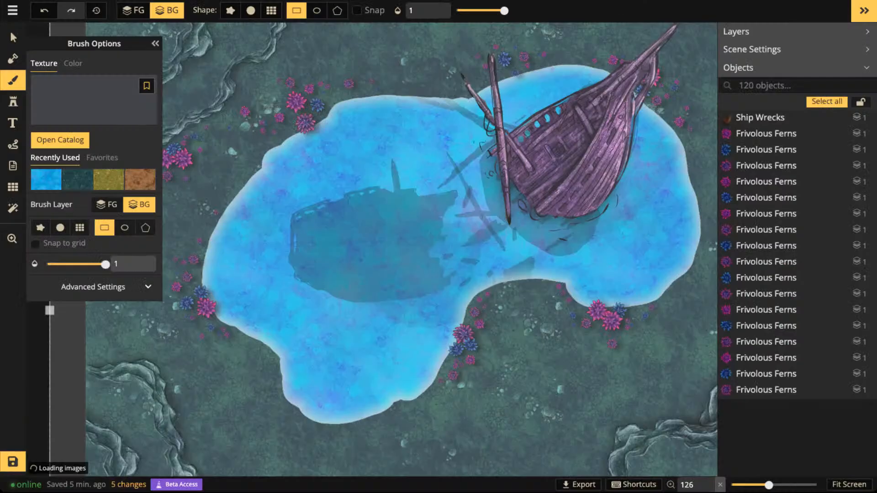
- Set the purple Fey dirt brush to the round shape on the foreground layer
{"action": "scroll", "coordinate": [255, 206], "scroll_direction": "down", "scroll_amount": 1}
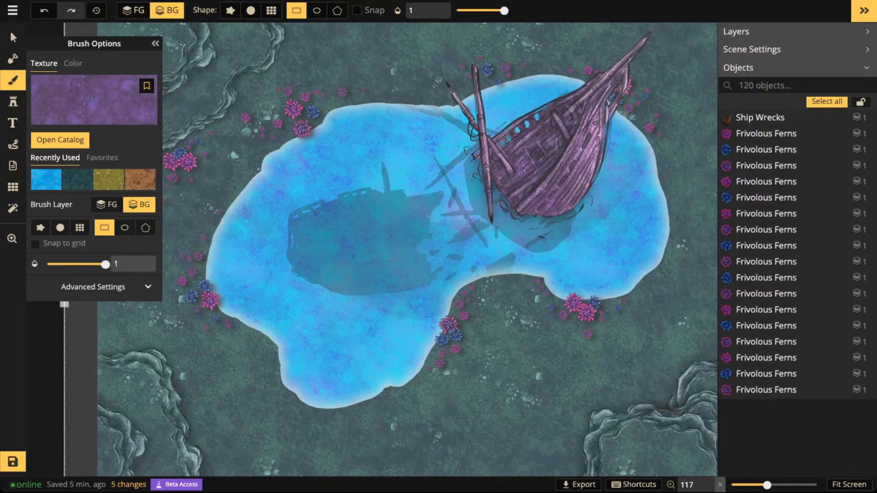
{"action": "key", "text": "Escape"}
{"action": "left_click", "coordinate": [230, 10]}
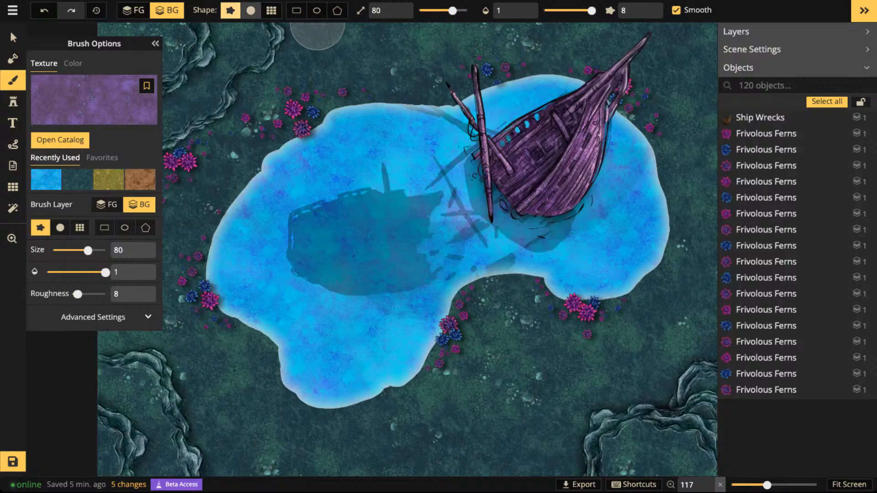
{"action": "left_click", "coordinate": [251, 10]}
{"action": "left_click", "coordinate": [134, 10]}
- Try a soft round purple stroke on the ground above the lake at size 80, and undo it
{"action": "mouse_move", "coordinate": [372, 51]}
{"action": "left_mouse_down"}
{"action": "mouse_move", "coordinate": [450, 52]}
{"action": "mouse_move", "coordinate": [353, 60]}
{"action": "mouse_move", "coordinate": [392, 68]}
{"action": "left_mouse_up"}
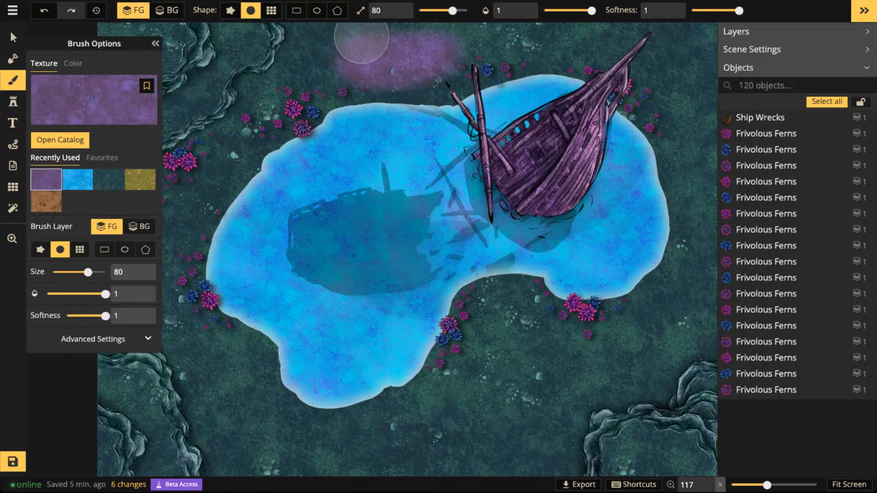
{"action": "scroll", "coordinate": [394, 84], "scroll_direction": "up", "scroll_amount": 4}
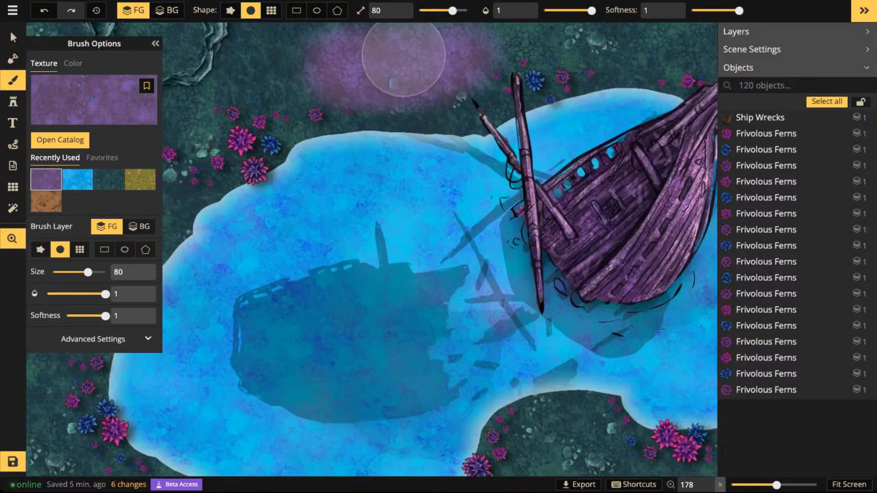
{"action": "key", "text": "ctrl+z"}
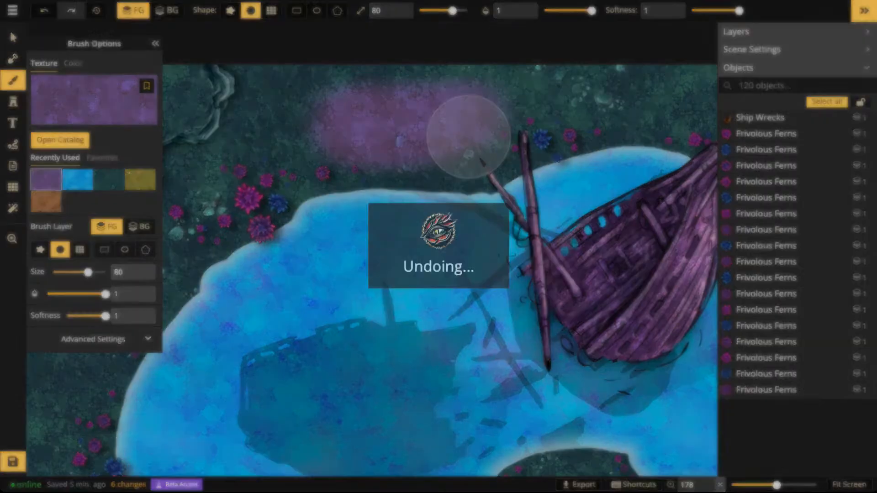
- Switch the foreground texture brush to the rough-edged shape
{"action": "left_click", "coordinate": [230, 10]}
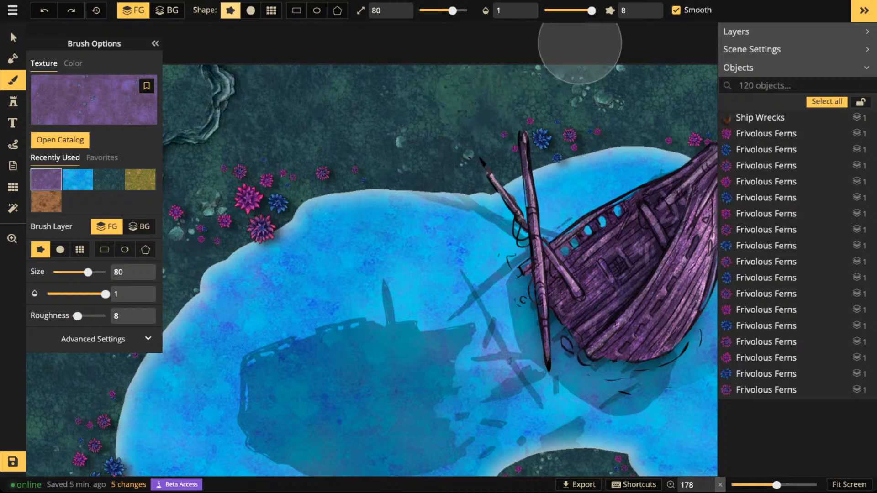
{"action": "mouse_move", "coordinate": [592, 10]}
{"action": "left_mouse_down"}
{"action": "mouse_move", "coordinate": [555, 10]}
{"action": "mouse_move", "coordinate": [635, 11]}
{"action": "left_mouse_up"}
{"action": "scroll", "coordinate": [484, 132], "scroll_direction": "down", "scroll_amount": 3}
{"action": "left_click_drag", "start_coordinate": [482, 360], "coordinate": [478, 413]}
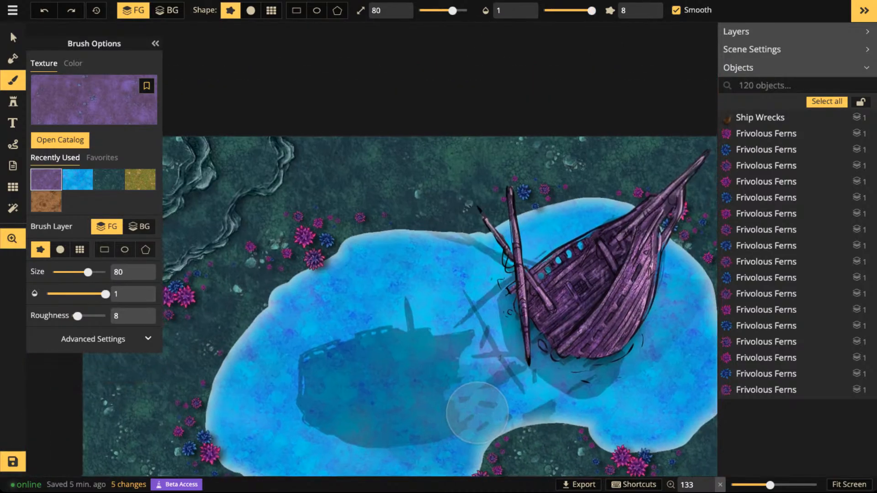
{"action": "scroll", "coordinate": [470, 219], "scroll_direction": "up", "scroll_amount": 5}
- Set the brush size to 40 and paint a fully opaque purple test patch on the ground above the lake
{"action": "key", "text": "["}
{"action": "key", "text": "["}
{"action": "key", "text": "["}
{"action": "key", "text": "["}
{"action": "key", "text": "["}
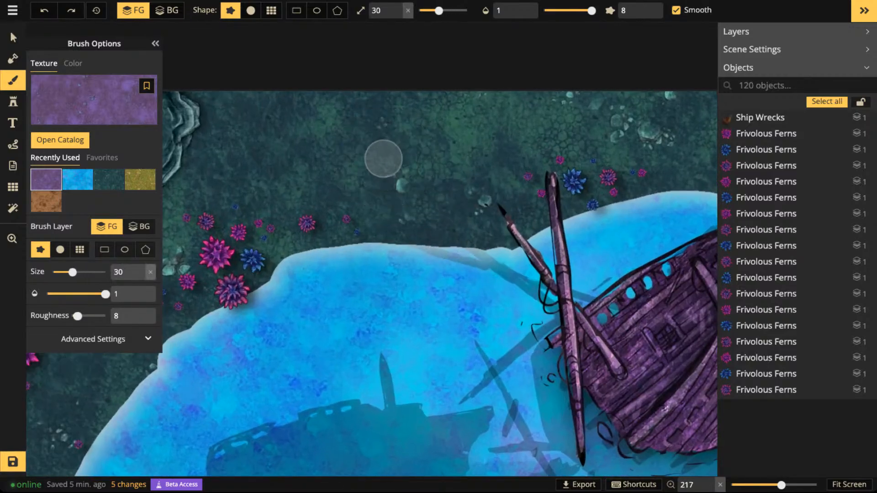
{"action": "key", "text": "]"}
{"action": "mouse_move", "coordinate": [283, 139]}
{"action": "left_mouse_down"}
{"action": "mouse_move", "coordinate": [426, 168]}
{"action": "mouse_move", "coordinate": [478, 135]}
{"action": "left_mouse_up"}
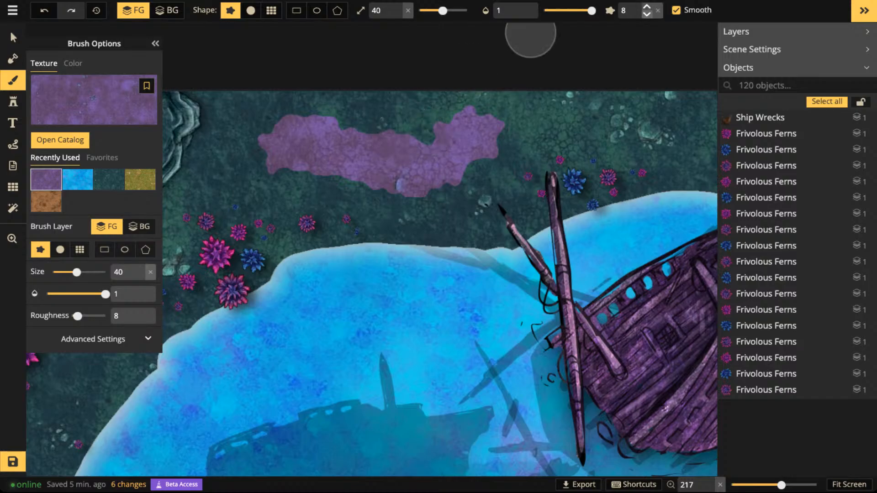
- Lower the brush opacity to 0.3
{"action": "left_click", "coordinate": [561, 10]}
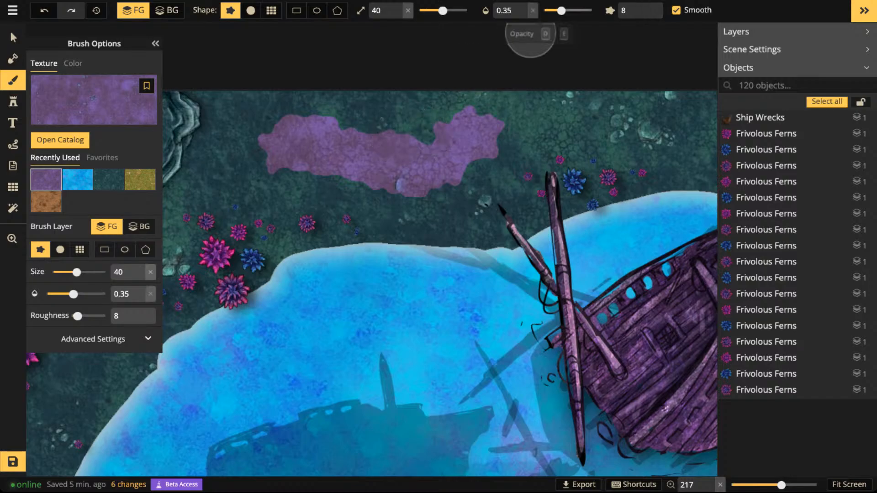
{"action": "left_click_drag", "start_coordinate": [561, 10], "coordinate": [554, 10]}
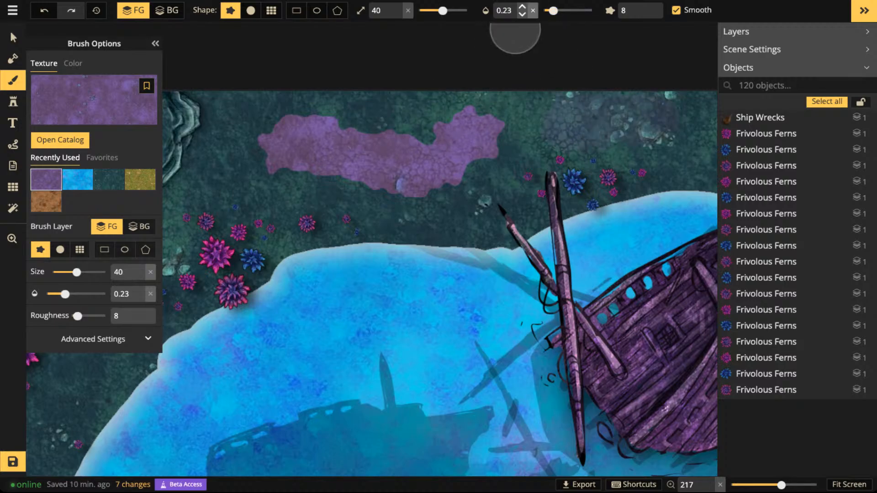
{"action": "left_click", "coordinate": [522, 7]}
{"action": "left_click", "coordinate": [522, 7]}
{"action": "left_click", "coordinate": [522, 7]}
{"action": "left_click", "coordinate": [522, 7]}
{"action": "left_click", "coordinate": [522, 6]}
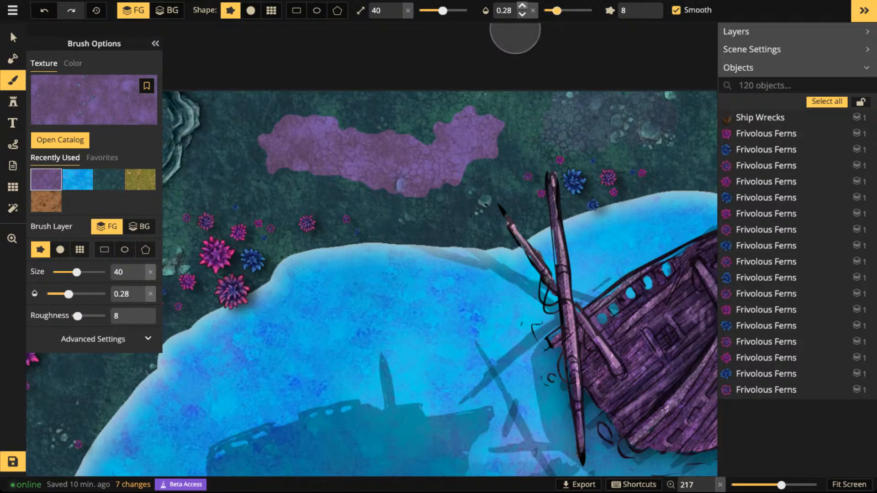
{"action": "left_click", "coordinate": [522, 6]}
{"action": "left_click", "coordinate": [523, 7]}
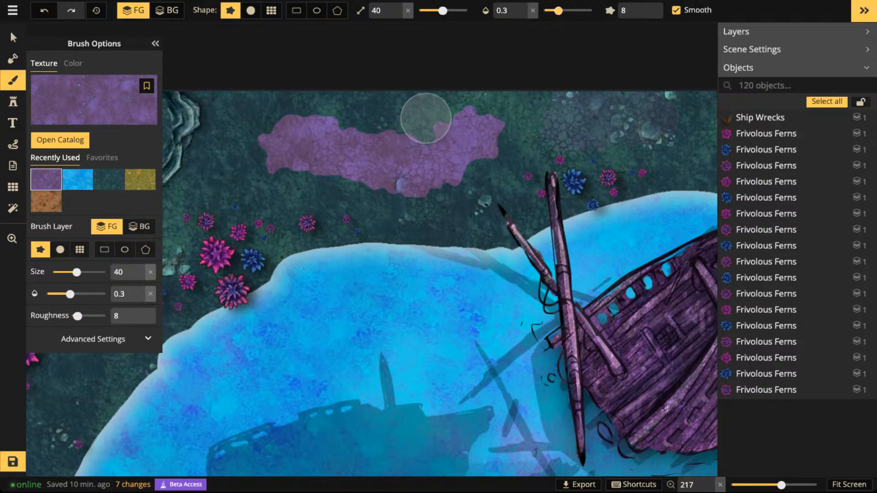
- Undo the earlier purple test strokes, try a translucent stroke above the lake at 0.3 opacity, and undo it too
{"action": "key", "text": "ctrl+z"}
{"action": "key", "text": "ctrl+z"}
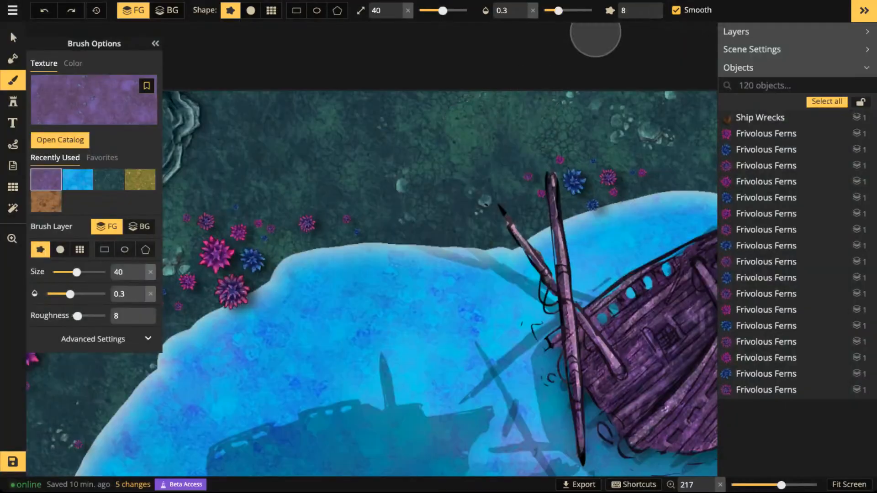
{"action": "key", "text": "ctrl+y"}
{"action": "left_click_drag", "start_coordinate": [363, 149], "coordinate": [409, 167]}
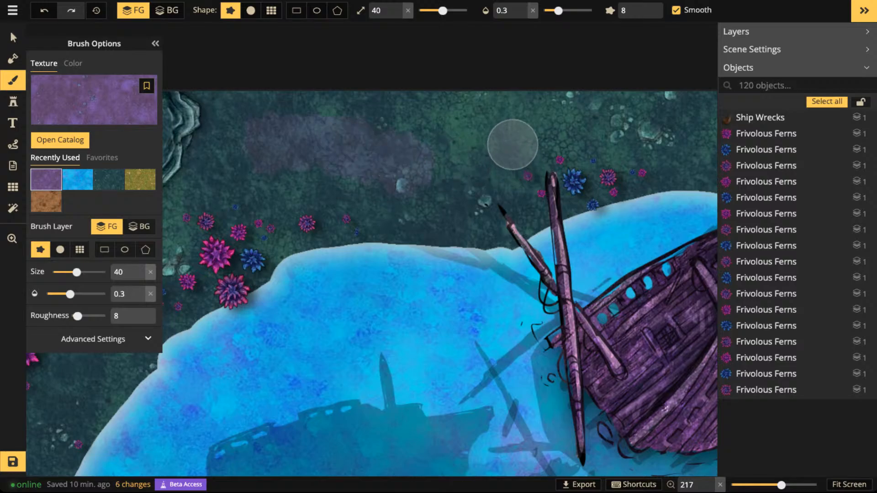
{"action": "key", "text": "ctrl+z"}
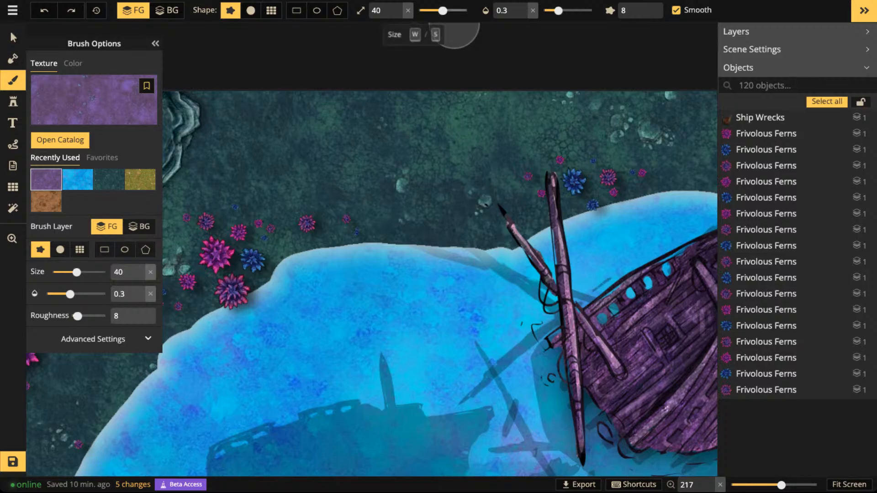
- Set the brush size to 23 and build up translucent purple dirt around the ferns on the lake's upper-left shore
{"action": "left_click_drag", "start_coordinate": [443, 10], "coordinate": [436, 10]}
{"action": "scroll", "coordinate": [340, 197], "scroll_direction": "down", "scroll_amount": 2}
{"action": "left_click_drag", "start_coordinate": [321, 196], "coordinate": [494, 122]}
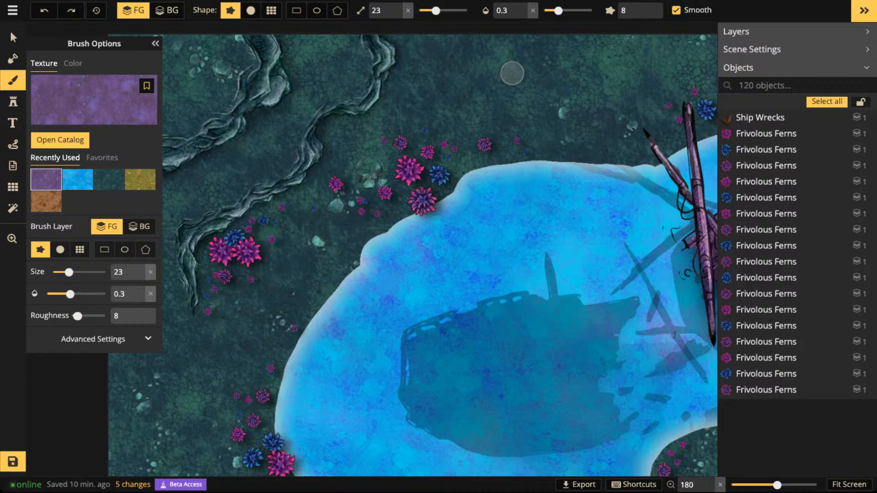
{"action": "mouse_move", "coordinate": [403, 162]}
{"action": "left_mouse_down"}
{"action": "mouse_move", "coordinate": [392, 182]}
{"action": "mouse_move", "coordinate": [415, 175]}
{"action": "mouse_move", "coordinate": [387, 155]}
{"action": "mouse_move", "coordinate": [393, 134]}
{"action": "mouse_move", "coordinate": [409, 140]}
{"action": "mouse_move", "coordinate": [411, 159]}
{"action": "mouse_move", "coordinate": [370, 198]}
{"action": "mouse_move", "coordinate": [353, 180]}
{"action": "mouse_move", "coordinate": [332, 186]}
{"action": "mouse_move", "coordinate": [363, 204]}
{"action": "mouse_move", "coordinate": [348, 197]}
{"action": "mouse_move", "coordinate": [309, 213]}
{"action": "mouse_move", "coordinate": [382, 203]}
{"action": "mouse_move", "coordinate": [420, 178]}
{"action": "mouse_move", "coordinate": [434, 197]}
{"action": "mouse_move", "coordinate": [415, 206]}
{"action": "mouse_move", "coordinate": [447, 147]}
{"action": "mouse_move", "coordinate": [456, 163]}
{"action": "mouse_move", "coordinate": [495, 130]}
{"action": "mouse_move", "coordinate": [538, 143]}
{"action": "mouse_move", "coordinate": [446, 134]}
{"action": "mouse_move", "coordinate": [455, 118]}
{"action": "mouse_move", "coordinate": [505, 99]}
{"action": "mouse_move", "coordinate": [514, 138]}
{"action": "mouse_move", "coordinate": [580, 147]}
{"action": "mouse_move", "coordinate": [406, 197]}
{"action": "mouse_move", "coordinate": [360, 248]}
{"action": "left_mouse_up"}
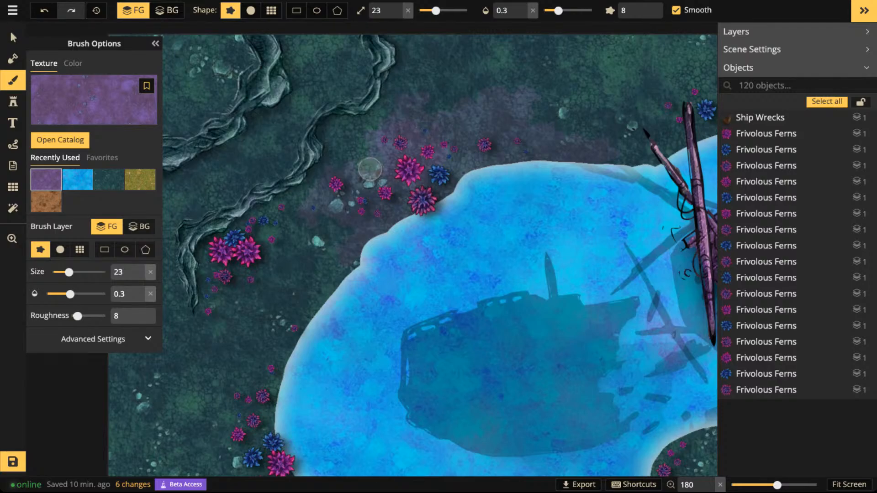
{"action": "mouse_move", "coordinate": [378, 235]}
{"action": "left_mouse_down"}
{"action": "mouse_move", "coordinate": [478, 140]}
{"action": "mouse_move", "coordinate": [543, 141]}
{"action": "left_mouse_up"}
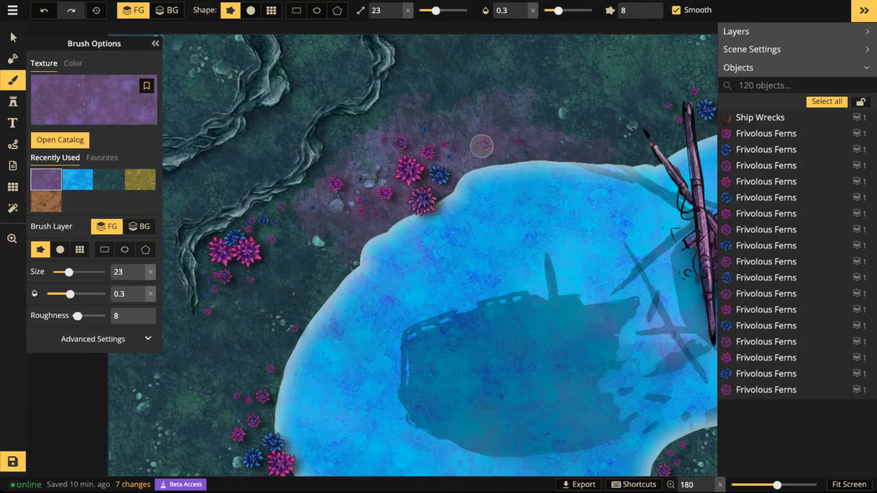
{"action": "mouse_move", "coordinate": [481, 144]}
{"action": "left_mouse_down"}
{"action": "mouse_move", "coordinate": [516, 139]}
{"action": "mouse_move", "coordinate": [481, 148]}
{"action": "left_mouse_up"}
{"action": "mouse_move", "coordinate": [437, 173]}
{"action": "left_mouse_down"}
{"action": "mouse_move", "coordinate": [397, 202]}
{"action": "mouse_move", "coordinate": [319, 183]}
{"action": "mouse_move", "coordinate": [292, 201]}
{"action": "left_mouse_up"}
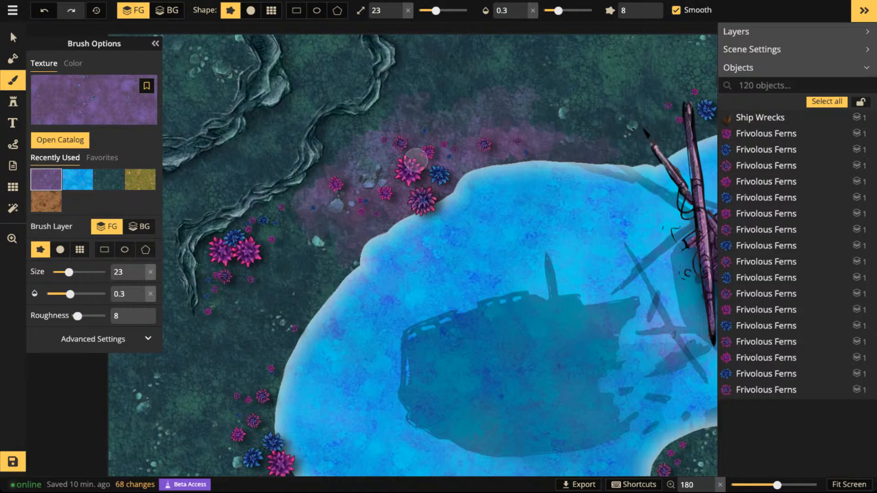
- Extend the purple dirt around the fern cluster at the foot of the upper-left cliff and along its base
{"action": "scroll", "coordinate": [272, 244], "scroll_direction": "down", "scroll_amount": 3}
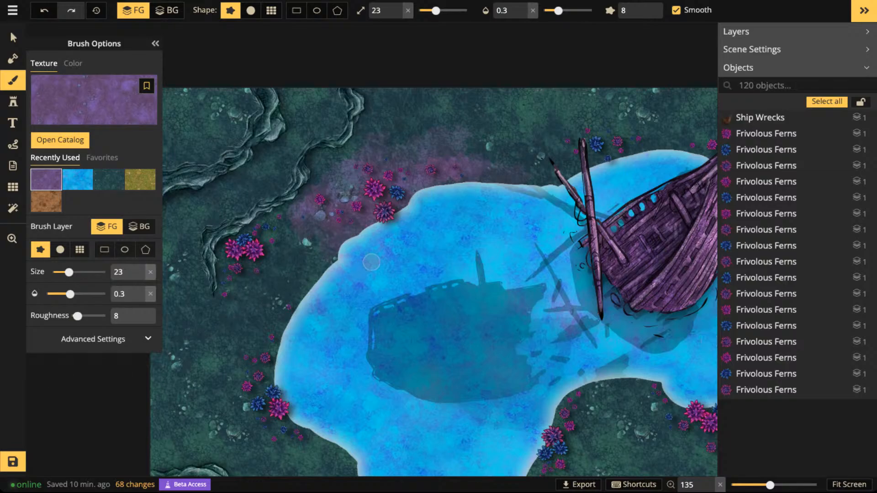
{"action": "scroll", "coordinate": [372, 262], "scroll_direction": "down", "scroll_amount": 1}
{"action": "scroll", "coordinate": [459, 274], "scroll_direction": "down", "scroll_amount": 1}
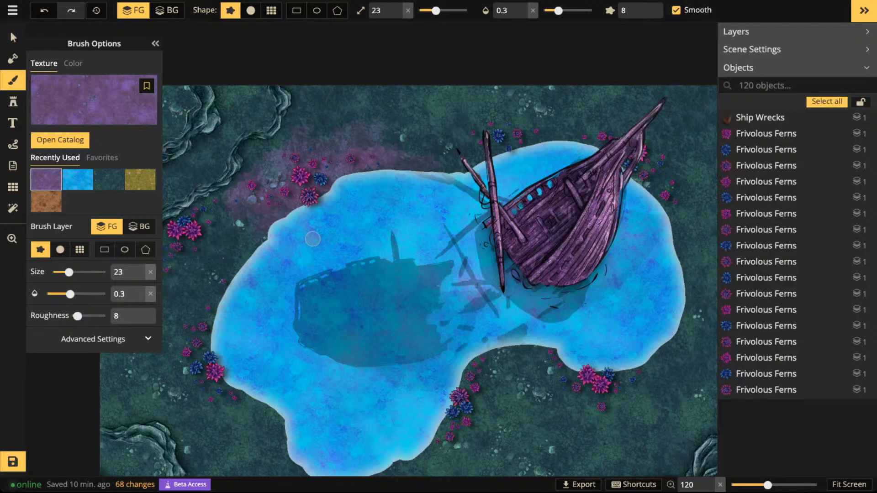
{"action": "scroll", "coordinate": [339, 240], "scroll_direction": "down", "scroll_amount": 1}
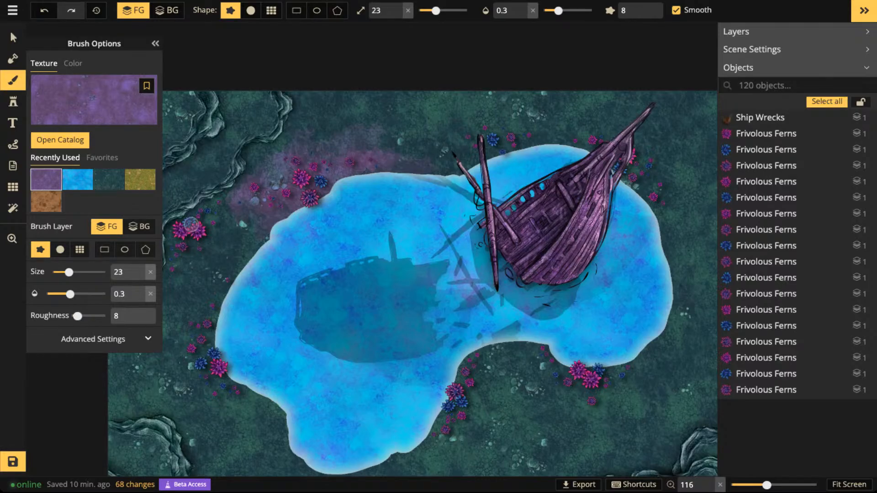
{"action": "scroll", "coordinate": [191, 225], "scroll_direction": "up", "scroll_amount": 3}
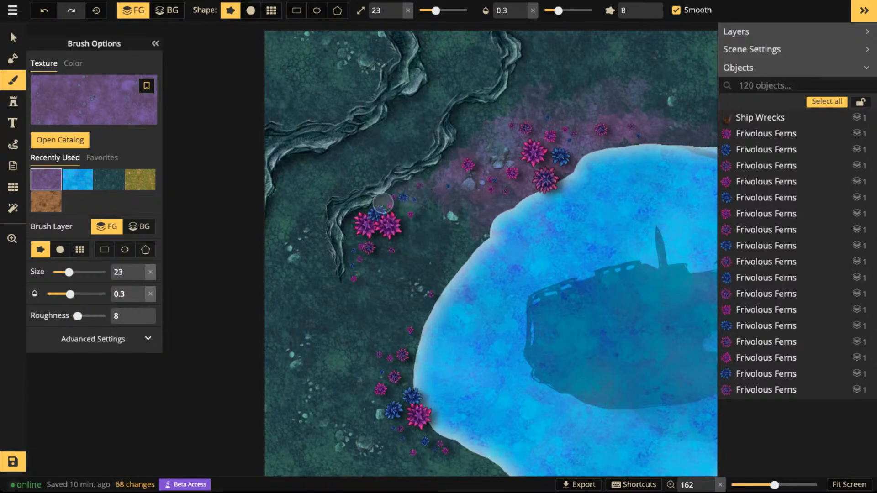
{"action": "mouse_move", "coordinate": [383, 203]}
{"action": "left_mouse_down"}
{"action": "mouse_move", "coordinate": [463, 159]}
{"action": "mouse_move", "coordinate": [375, 217]}
{"action": "mouse_move", "coordinate": [386, 227]}
{"action": "mouse_move", "coordinate": [348, 296]}
{"action": "left_mouse_up"}
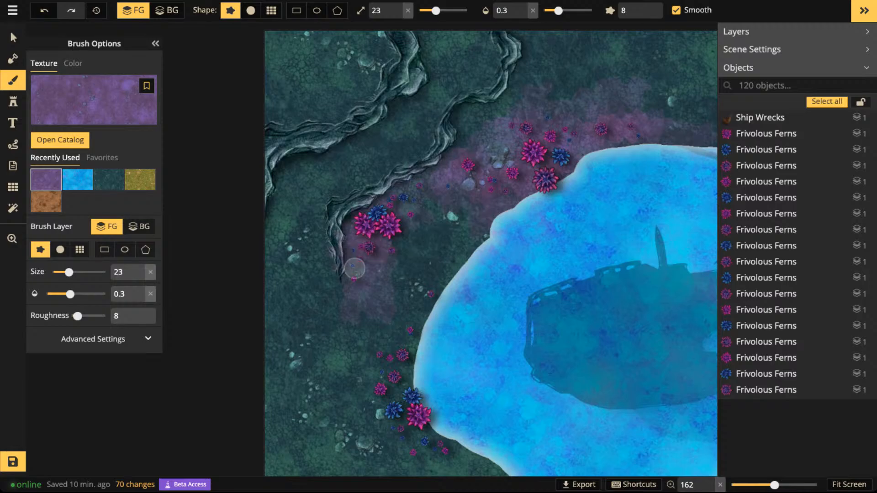
{"action": "mouse_move", "coordinate": [390, 215]}
{"action": "left_mouse_down"}
{"action": "mouse_move", "coordinate": [411, 208]}
{"action": "mouse_move", "coordinate": [395, 211]}
{"action": "mouse_move", "coordinate": [402, 190]}
{"action": "left_mouse_up"}
- Set the brush size to 1 and dab fine purple specks over the ground above the lake to break up the dirt's edge
{"action": "scroll", "coordinate": [402, 190], "scroll_direction": "down", "scroll_amount": 10}
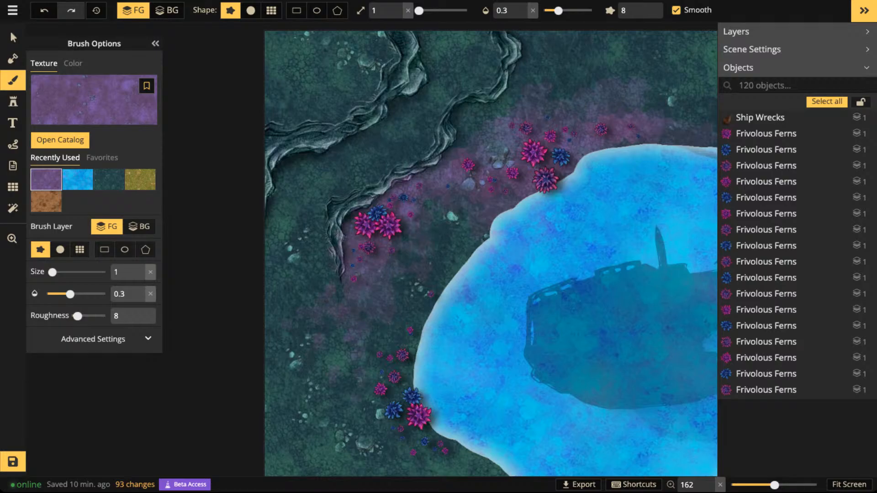
{"action": "left_click", "coordinate": [575, 51]}
{"action": "left_click", "coordinate": [607, 54]}
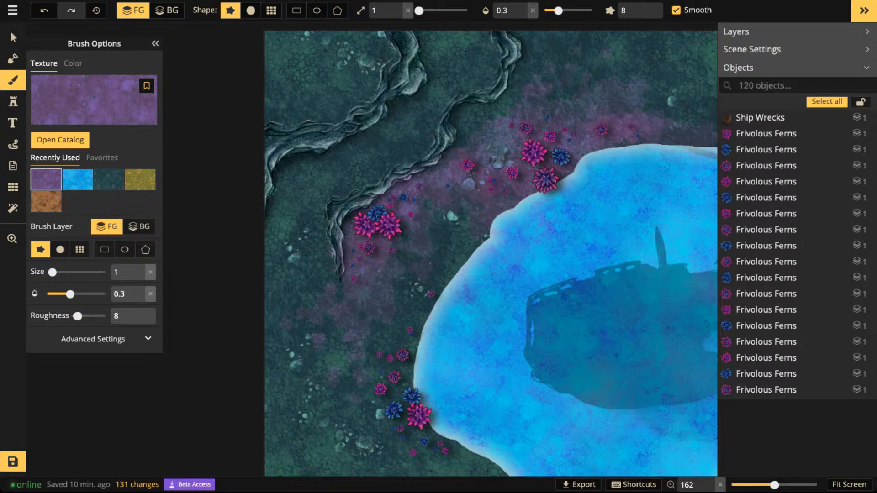
{"action": "left_click", "coordinate": [619, 35]}
{"action": "left_click", "coordinate": [662, 48]}
{"action": "left_click", "coordinate": [472, 130]}
{"action": "key", "text": "space"}
{"action": "left_click_drag", "start_coordinate": [658, 95], "coordinate": [449, 185]}
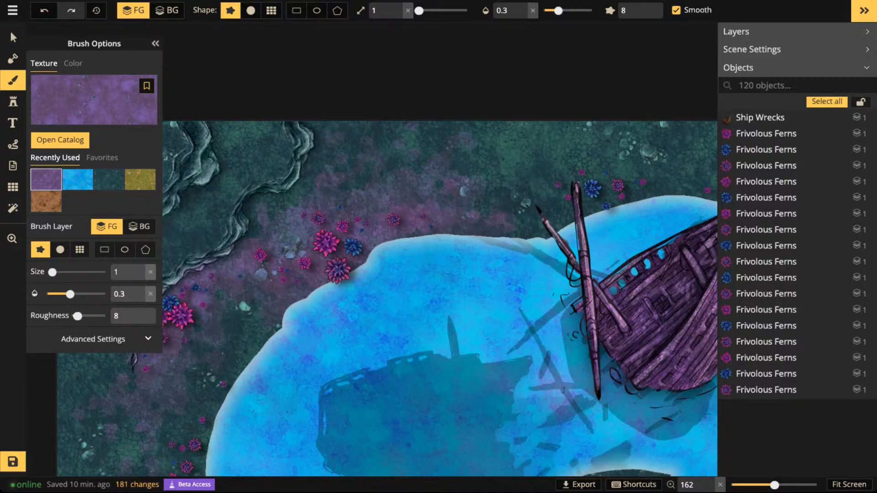
{"action": "left_click_drag", "start_coordinate": [499, 203], "coordinate": [524, 221]}
- Set the brush size to 26 and paint purple dirt around the ferns on the lake's left shore
{"action": "key", "text": "space"}
{"action": "left_click_drag", "start_coordinate": [267, 288], "coordinate": [489, 78]}
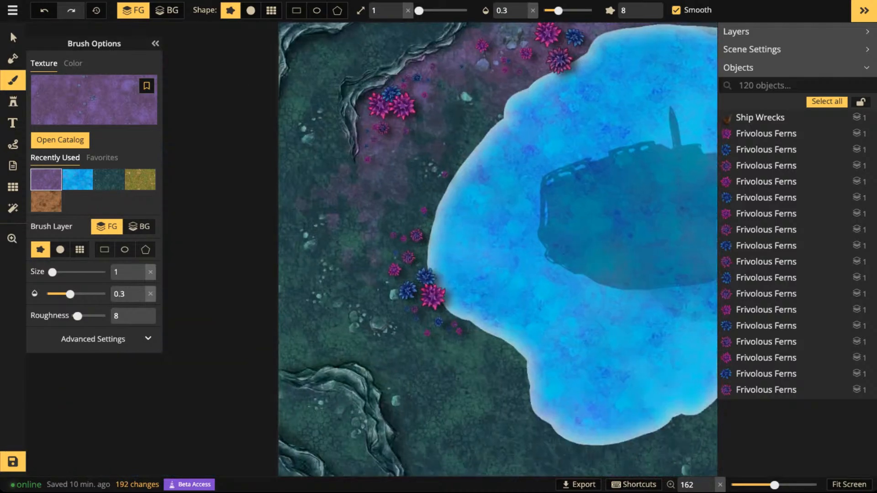
{"action": "left_click_drag", "start_coordinate": [418, 10], "coordinate": [437, 10]}
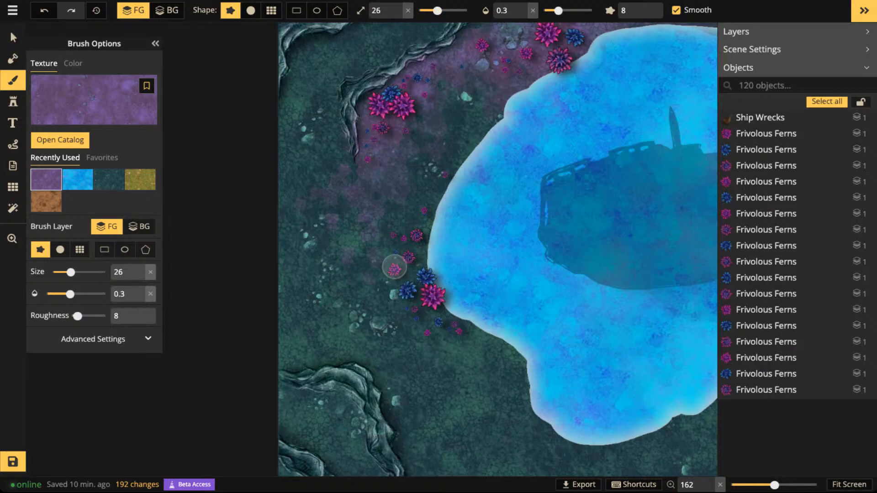
{"action": "mouse_move", "coordinate": [393, 266]}
{"action": "left_mouse_down"}
{"action": "mouse_move", "coordinate": [392, 235]}
{"action": "mouse_move", "coordinate": [417, 216]}
{"action": "mouse_move", "coordinate": [391, 298]}
{"action": "mouse_move", "coordinate": [419, 322]}
{"action": "mouse_move", "coordinate": [470, 327]}
{"action": "mouse_move", "coordinate": [476, 312]}
{"action": "mouse_move", "coordinate": [434, 229]}
{"action": "mouse_move", "coordinate": [464, 151]}
{"action": "left_mouse_up"}
- Paint translucent purple dirt along the lake's lower-right shoreline, around both fern clusters there
{"action": "key", "text": "space"}
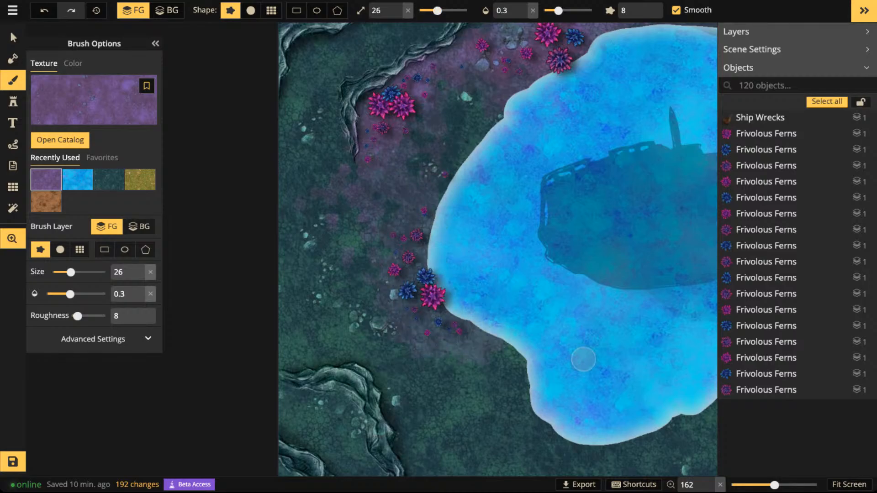
{"action": "left_click_drag", "start_coordinate": [558, 335], "coordinate": [329, 130]}
{"action": "mouse_move", "coordinate": [527, 154]}
{"action": "left_mouse_down"}
{"action": "mouse_move", "coordinate": [499, 194]}
{"action": "mouse_move", "coordinate": [552, 181]}
{"action": "mouse_move", "coordinate": [542, 166]}
{"action": "mouse_move", "coordinate": [555, 120]}
{"action": "mouse_move", "coordinate": [548, 88]}
{"action": "mouse_move", "coordinate": [569, 93]}
{"action": "mouse_move", "coordinate": [592, 70]}
{"action": "mouse_move", "coordinate": [619, 64]}
{"action": "mouse_move", "coordinate": [566, 77]}
{"action": "mouse_move", "coordinate": [490, 204]}
{"action": "left_mouse_up"}
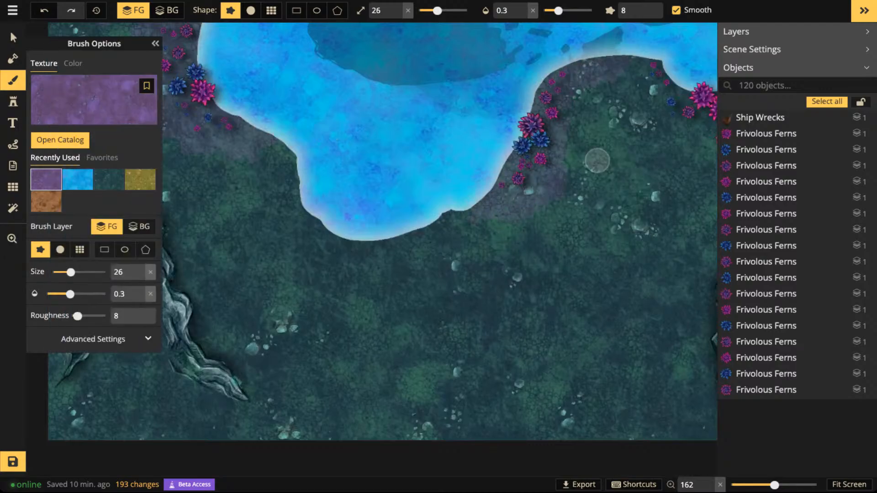
{"action": "key", "text": "space"}
{"action": "left_click_drag", "start_coordinate": [575, 211], "coordinate": [297, 302]}
{"action": "mouse_move", "coordinate": [382, 176]}
{"action": "left_mouse_down"}
{"action": "mouse_move", "coordinate": [399, 152]}
{"action": "mouse_move", "coordinate": [443, 181]}
{"action": "mouse_move", "coordinate": [420, 225]}
{"action": "mouse_move", "coordinate": [503, 180]}
{"action": "mouse_move", "coordinate": [521, 155]}
{"action": "left_mouse_up"}
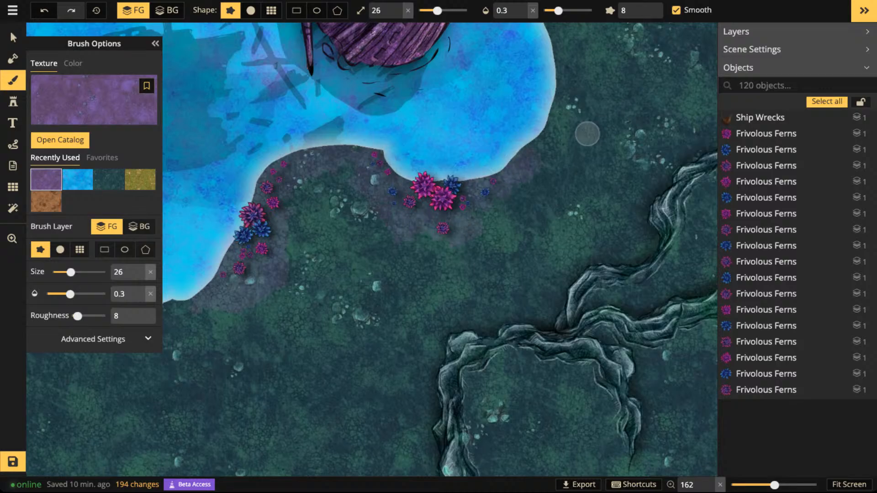
- Layer more purple strokes over the dirt along the inlet shore to deepen its color around the ferns
{"action": "key", "text": "space"}
{"action": "left_click_drag", "start_coordinate": [607, 103], "coordinate": [516, 361]}
{"action": "left_click_drag", "start_coordinate": [348, 190], "coordinate": [570, 258]}
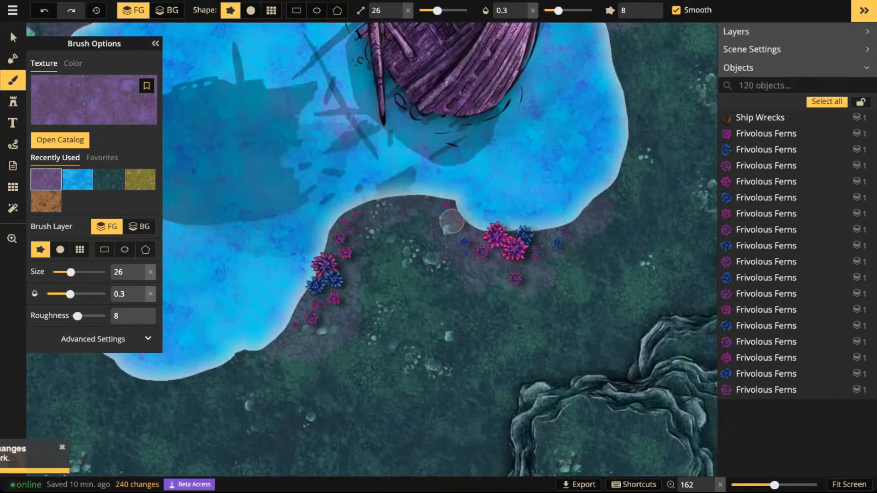
{"action": "mouse_move", "coordinate": [364, 221]}
{"action": "left_mouse_down"}
{"action": "mouse_move", "coordinate": [336, 239]}
{"action": "mouse_move", "coordinate": [318, 290]}
{"action": "mouse_move", "coordinate": [318, 325]}
{"action": "mouse_move", "coordinate": [333, 244]}
{"action": "mouse_move", "coordinate": [424, 197]}
{"action": "mouse_move", "coordinate": [475, 227]}
{"action": "mouse_move", "coordinate": [430, 198]}
{"action": "left_mouse_up"}
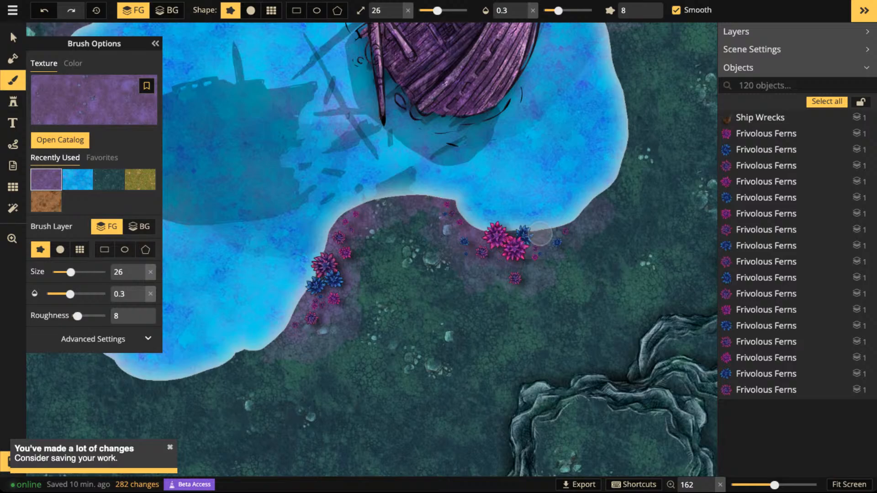
- Paint more translucent purple dirt along the lake's lower-right and inlet shores and around the ferns on its left shore
{"action": "mouse_move", "coordinate": [492, 273]}
{"action": "left_mouse_down"}
{"action": "mouse_move", "coordinate": [562, 232]}
{"action": "mouse_move", "coordinate": [620, 148]}
{"action": "left_mouse_up"}
{"action": "key", "text": "space"}
{"action": "left_click_drag", "start_coordinate": [304, 356], "coordinate": [613, 303]}
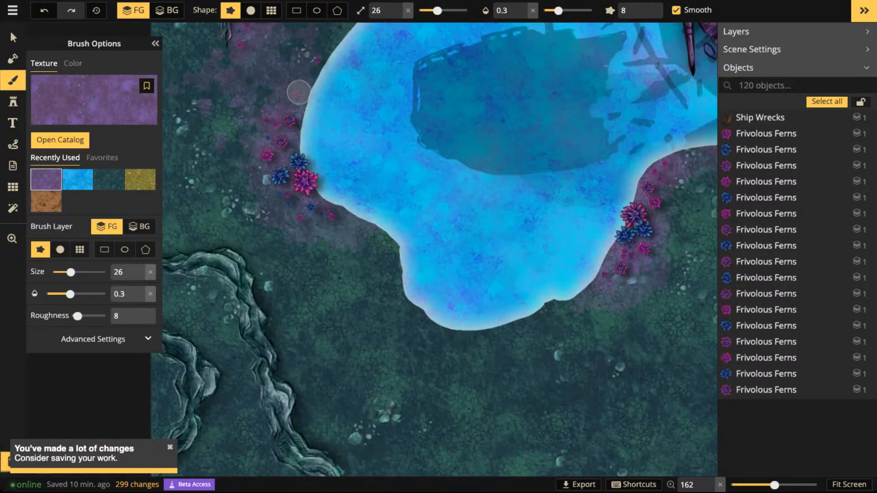
{"action": "mouse_move", "coordinate": [298, 93]}
{"action": "left_mouse_down"}
{"action": "mouse_move", "coordinate": [344, 215]}
{"action": "mouse_move", "coordinate": [287, 170]}
{"action": "left_mouse_up"}
{"action": "scroll", "coordinate": [286, 170], "scroll_direction": "up", "scroll_amount": 3}
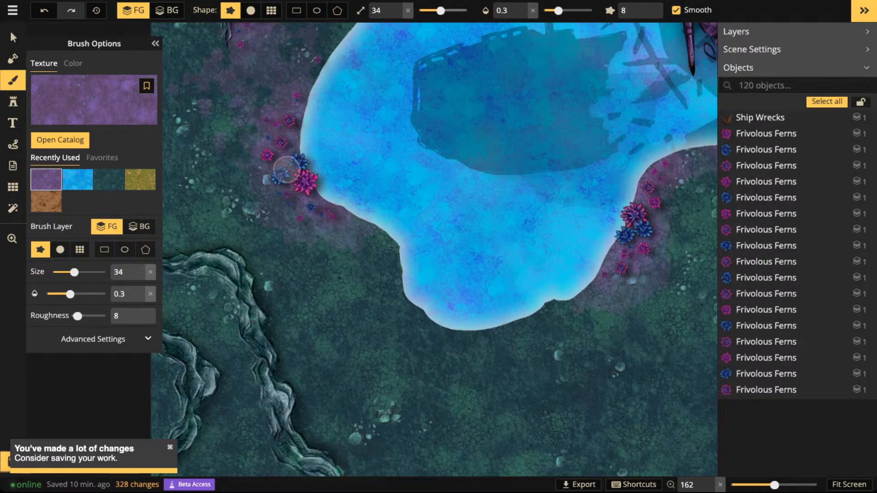
- Set the brush size to 1 and dab fine purple specks along the edges of the dirt around the lake's shore
{"action": "scroll", "coordinate": [287, 169], "scroll_direction": "down", "scroll_amount": 10}
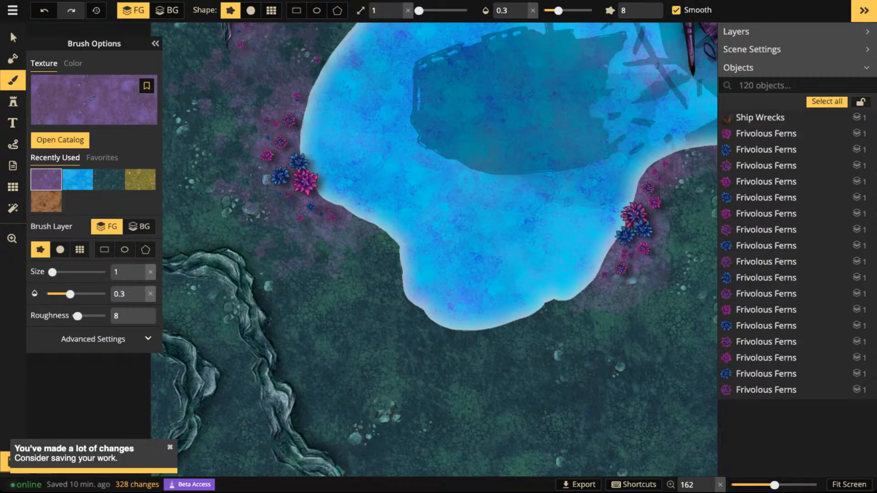
{"action": "key", "text": "space"}
{"action": "left_click_drag", "start_coordinate": [493, 229], "coordinate": [321, 248]}
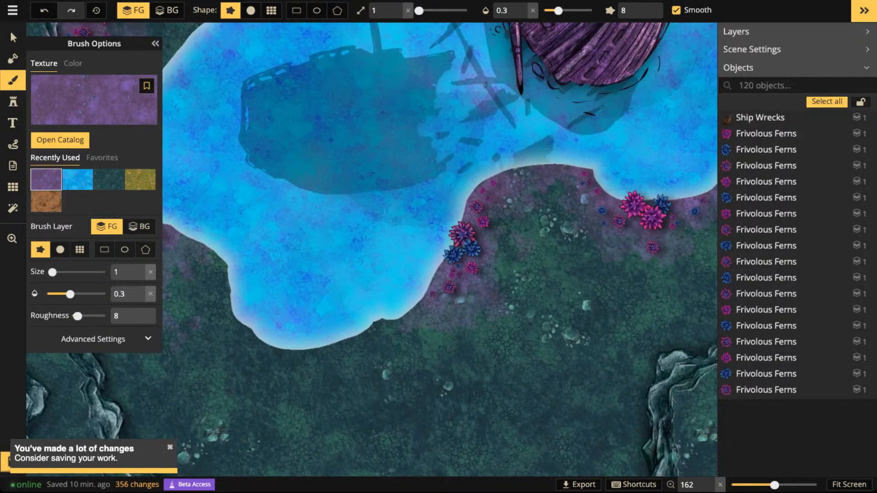
{"action": "mouse_move", "coordinate": [461, 329]}
{"action": "left_mouse_down"}
{"action": "mouse_move", "coordinate": [398, 344]}
{"action": "mouse_move", "coordinate": [369, 362]}
{"action": "mouse_move", "coordinate": [413, 369]}
{"action": "mouse_move", "coordinate": [452, 351]}
{"action": "mouse_move", "coordinate": [481, 320]}
{"action": "left_mouse_up"}
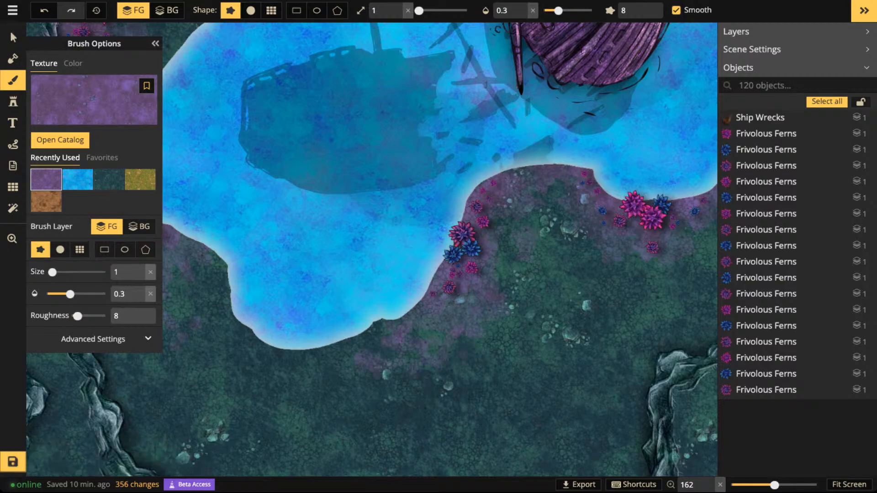
{"action": "mouse_move", "coordinate": [578, 262]}
{"action": "left_mouse_down"}
{"action": "mouse_move", "coordinate": [604, 254]}
{"action": "mouse_move", "coordinate": [597, 244]}
{"action": "mouse_move", "coordinate": [520, 241]}
{"action": "left_mouse_up"}
{"action": "mouse_move", "coordinate": [594, 215]}
{"action": "left_mouse_down"}
{"action": "mouse_move", "coordinate": [581, 232]}
{"action": "mouse_move", "coordinate": [611, 221]}
{"action": "mouse_move", "coordinate": [637, 162]}
{"action": "left_mouse_up"}
{"action": "mouse_move", "coordinate": [631, 123]}
{"action": "left_mouse_down"}
{"action": "mouse_move", "coordinate": [592, 328]}
{"action": "mouse_move", "coordinate": [590, 460]}
{"action": "left_mouse_up"}
{"action": "left_click_drag", "start_coordinate": [555, 189], "coordinate": [609, 237]}
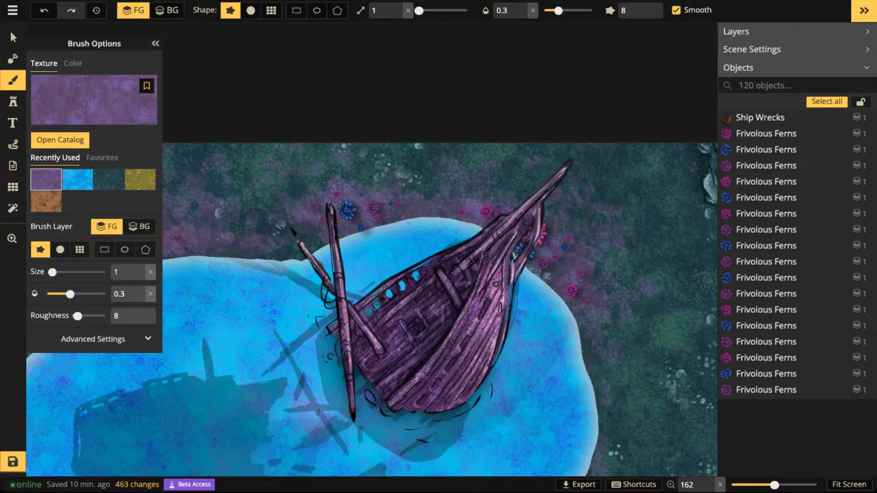
- Check the whole map and save it
{"action": "scroll", "coordinate": [393, 210], "scroll_direction": "down", "scroll_amount": 4}
{"action": "left_click_drag", "start_coordinate": [243, 300], "coordinate": [396, 180]}
{"action": "scroll", "coordinate": [395, 181], "scroll_direction": "down", "scroll_amount": 3}
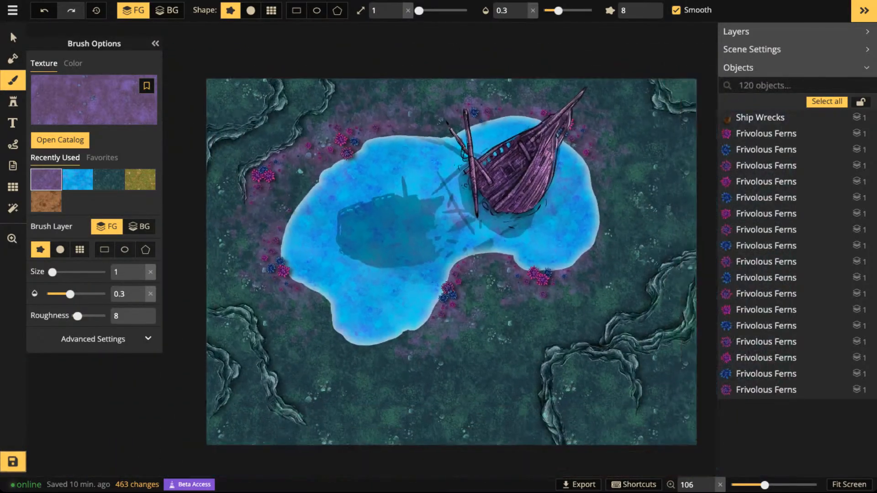
{"action": "scroll", "coordinate": [370, 211], "scroll_direction": "down", "scroll_amount": 1}
{"action": "left_click_drag", "start_coordinate": [370, 211], "coordinate": [363, 236]}
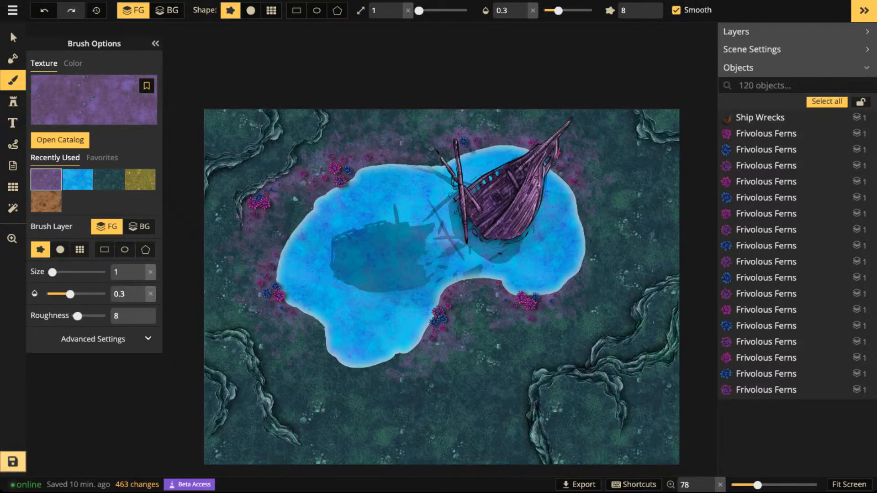
{"action": "key", "text": "ctrl+s"}
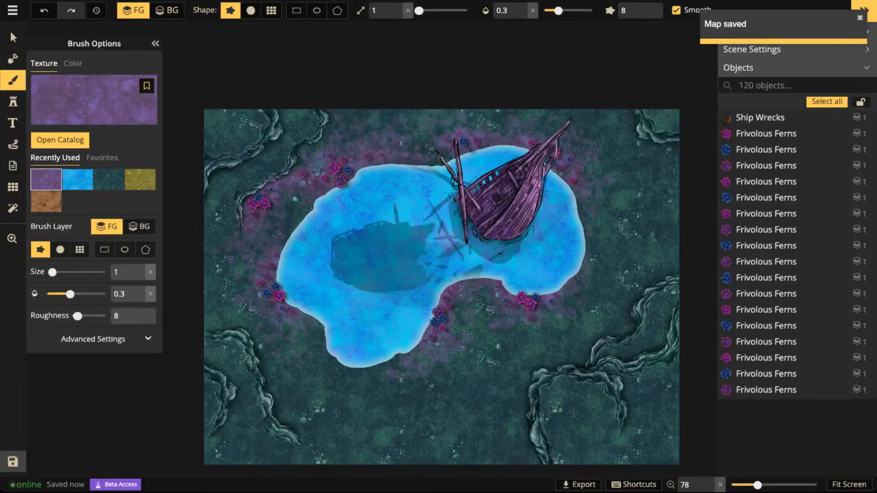
- Examine how the purple dirt blends with the ferns and ground around the lake, both close up and across the whole map
{"action": "scroll", "coordinate": [280, 236], "scroll_direction": "up", "scroll_amount": 5}
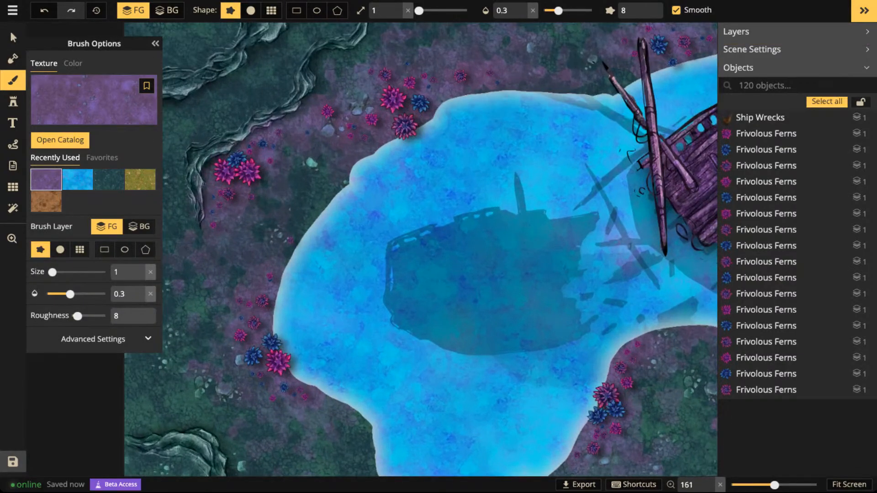
{"action": "scroll", "coordinate": [439, 315], "scroll_direction": "down", "scroll_amount": 3}
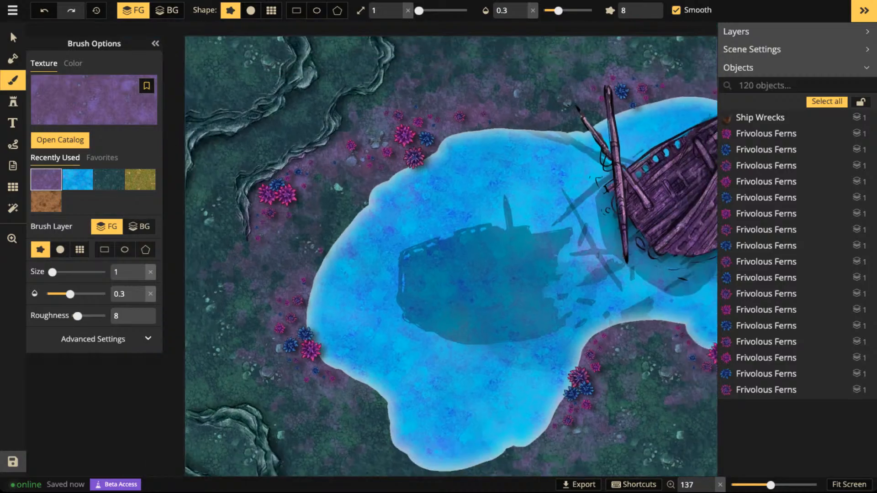
{"action": "key", "text": "space"}
{"action": "left_click_drag", "start_coordinate": [516, 315], "coordinate": [428, 225]}
{"action": "scroll", "coordinate": [430, 226], "scroll_direction": "down", "scroll_amount": 2}
{"action": "scroll", "coordinate": [429, 249], "scroll_direction": "down", "scroll_amount": 2}
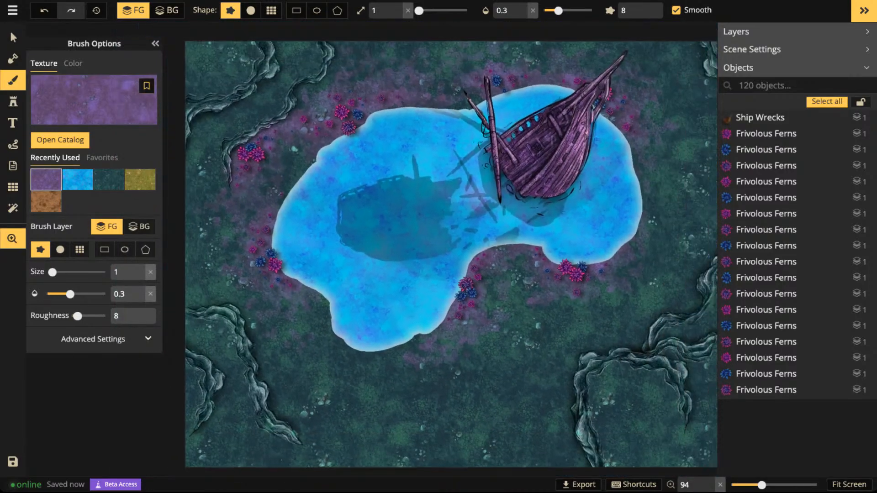
{"action": "scroll", "coordinate": [434, 256], "scroll_direction": "down", "scroll_amount": 2}
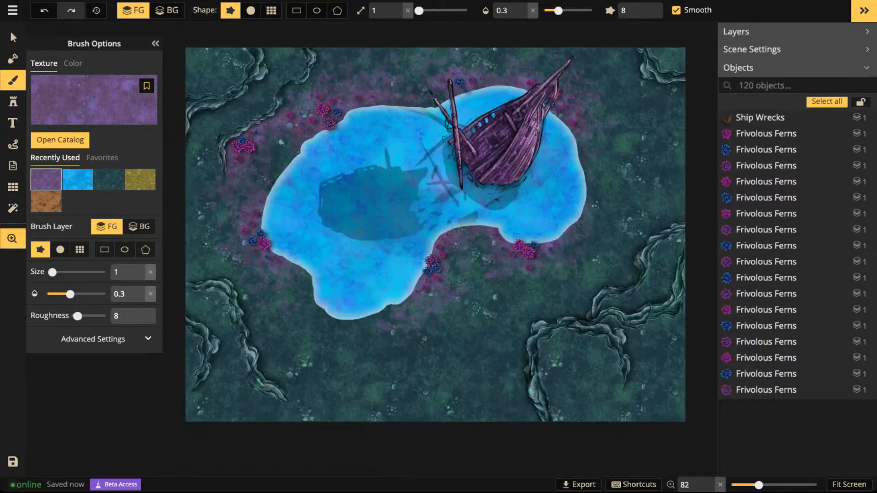
{"action": "left_click_drag", "start_coordinate": [434, 256], "coordinate": [434, 269]}
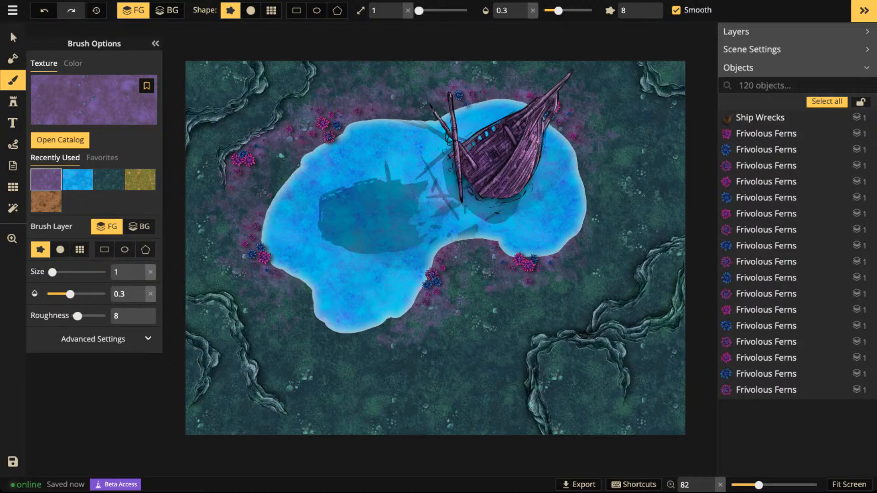
{"action": "scroll", "coordinate": [435, 248], "scroll_direction": "up", "scroll_amount": 3}
{"action": "left_click_drag", "start_coordinate": [435, 248], "coordinate": [542, 348]}
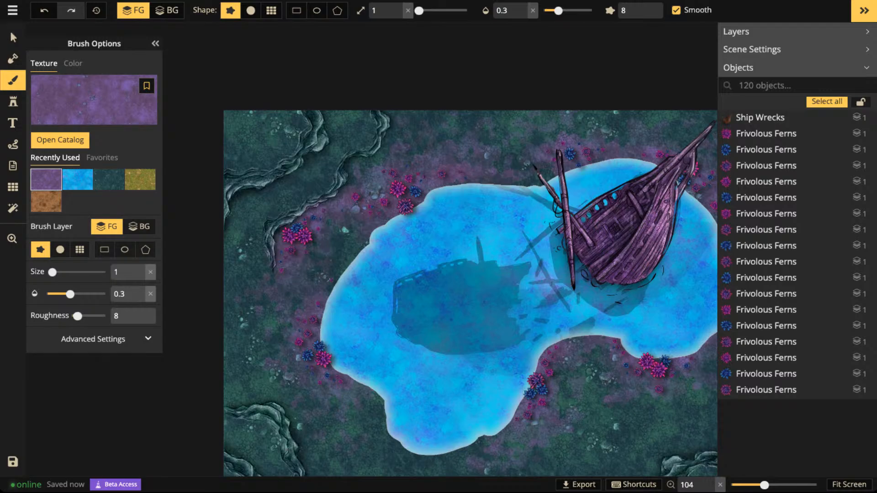
- Clear the ship search from the stamp catalog and filter it to only the Fey pack of Fantasy Battlemaps 2.0
{"action": "key", "text": "s"}
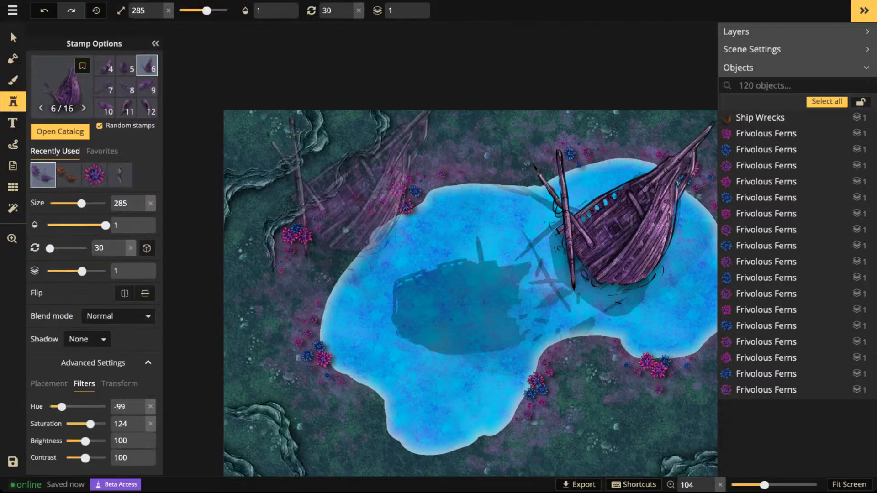
{"action": "key", "text": "c"}
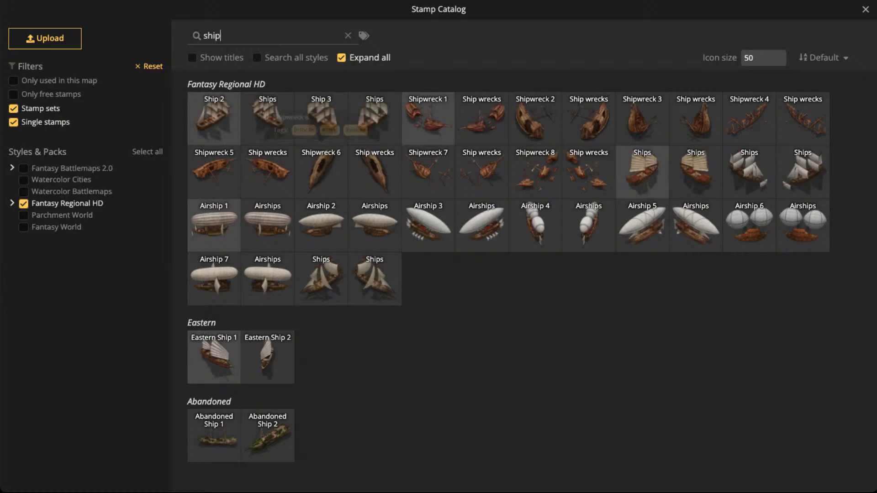
{"action": "left_click", "coordinate": [24, 203]}
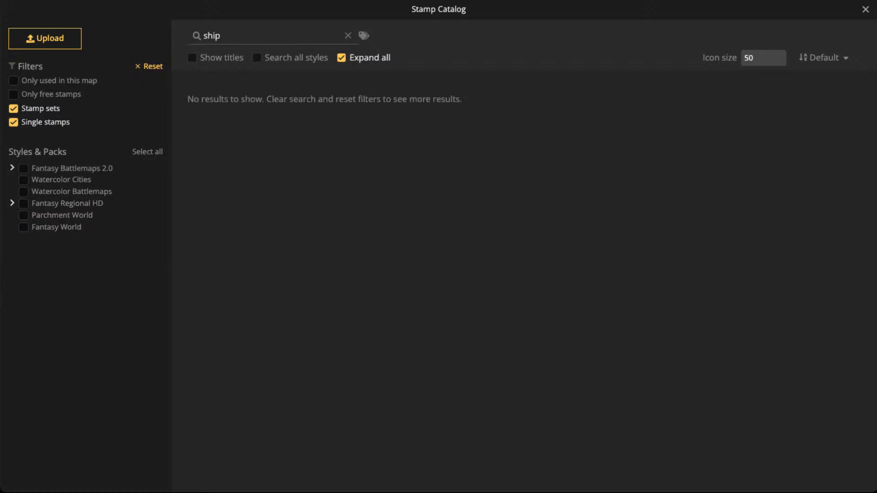
{"action": "left_click", "coordinate": [348, 35]}
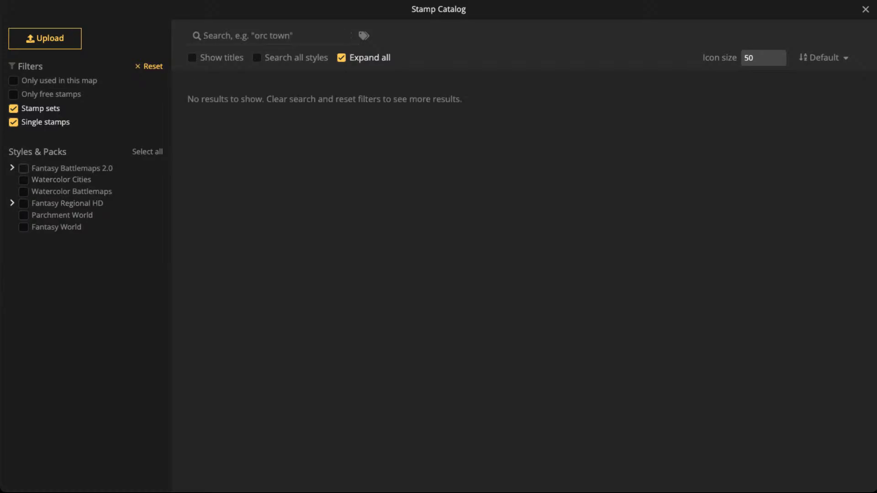
{"action": "left_click", "coordinate": [23, 169]}
{"action": "left_click", "coordinate": [12, 168]}
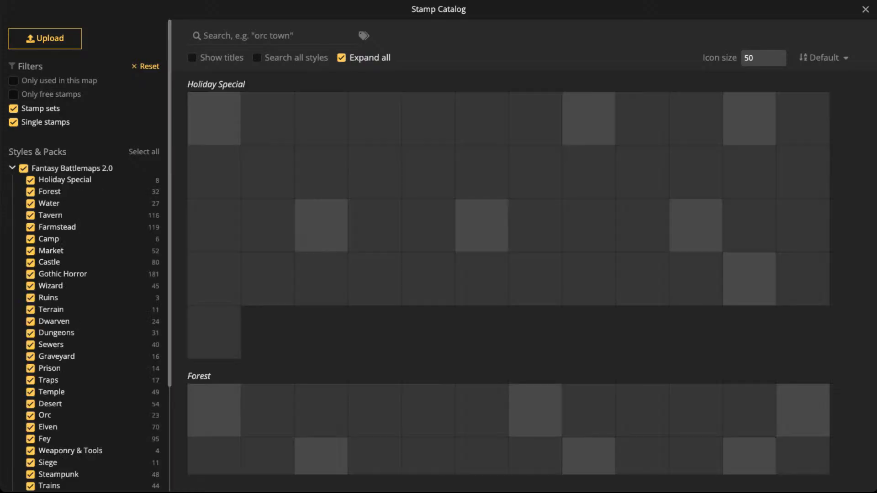
{"action": "left_click", "coordinate": [24, 168]}
{"action": "scroll", "coordinate": [85, 274], "scroll_direction": "down", "scroll_amount": 2}
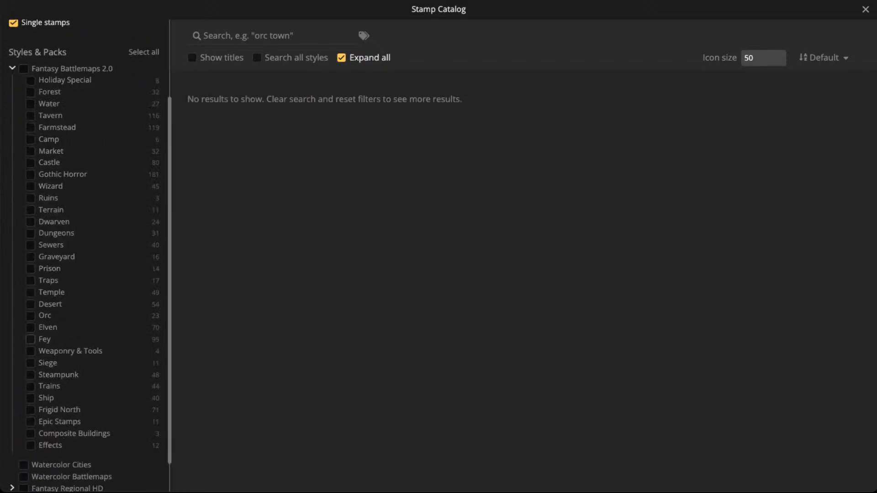
{"action": "left_click", "coordinate": [31, 339]}
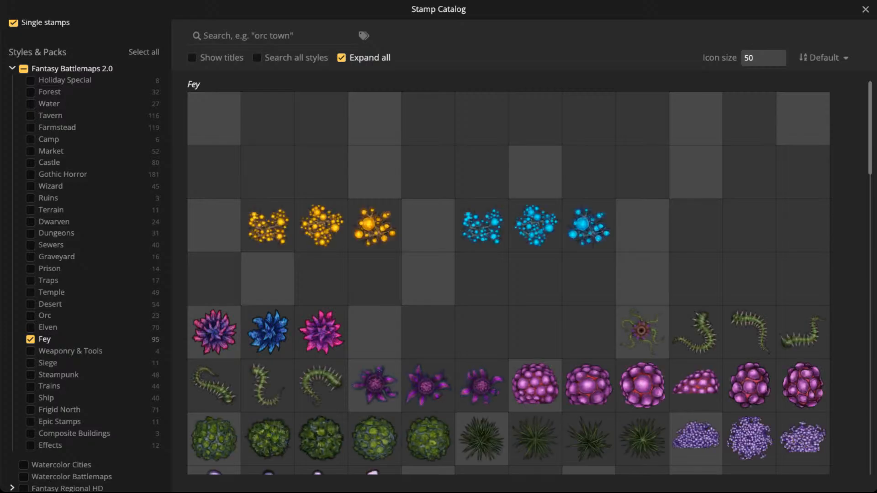
- Browse the Fey stamps and choose the light-blue Azure Phosphor Oaks tree set
{"action": "scroll", "coordinate": [356, 160], "scroll_direction": "down", "scroll_amount": 3}
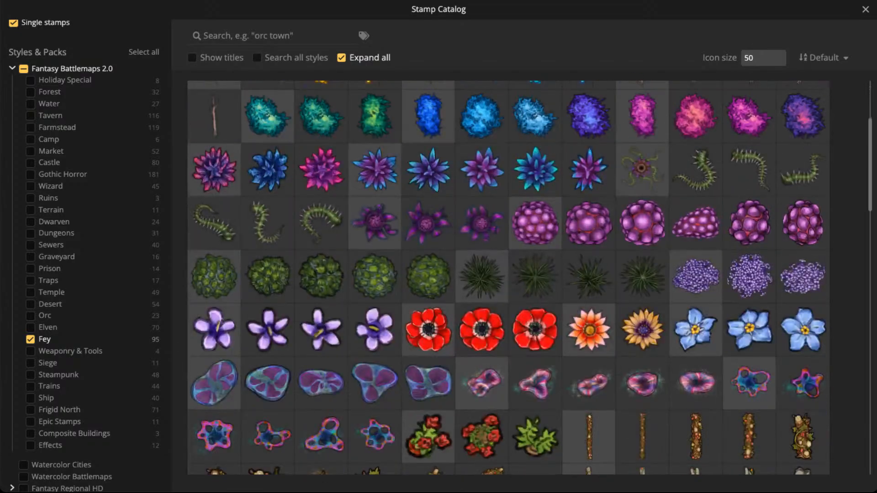
{"action": "scroll", "coordinate": [508, 277], "scroll_direction": "down", "scroll_amount": 4}
{"action": "scroll", "coordinate": [509, 277], "scroll_direction": "up", "scroll_amount": 7}
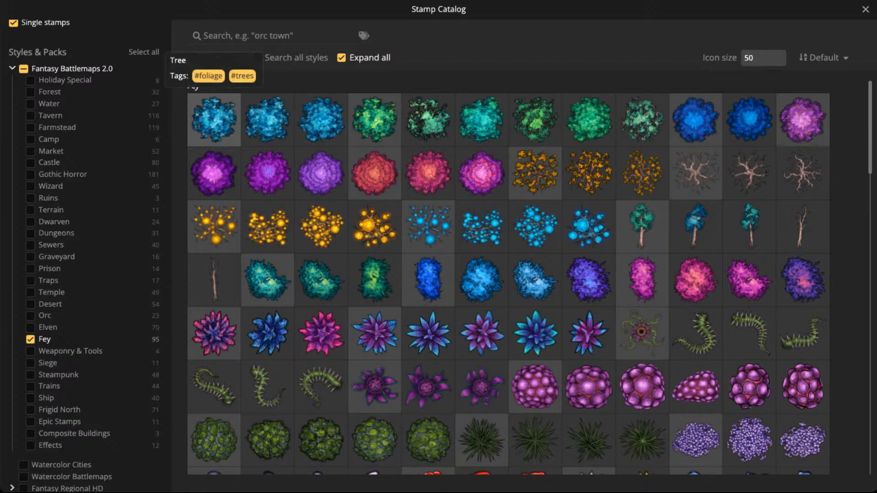
{"action": "left_click", "coordinate": [214, 119]}
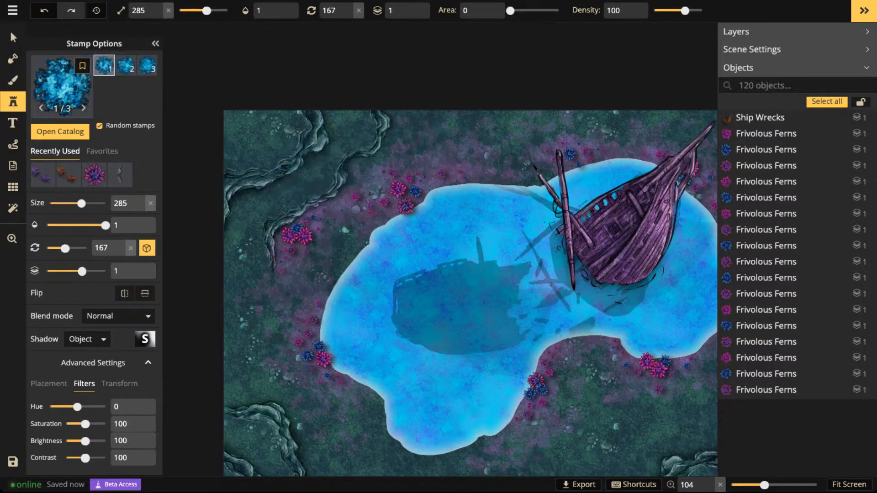
- Set the tree stamp to size 180 and rotation 77, and place one oak on the ground below the lake's inlet
{"action": "left_click", "coordinate": [168, 10]}
{"action": "scroll", "coordinate": [319, 195], "scroll_direction": "up", "scroll_amount": 5}
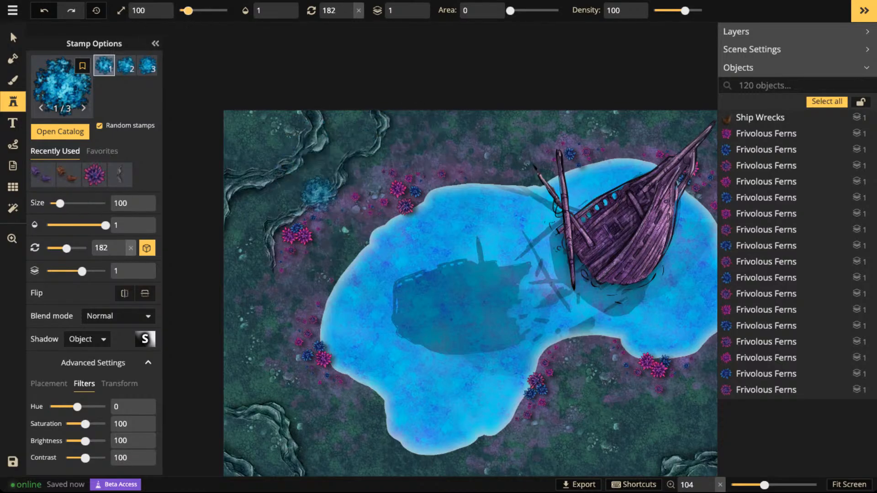
{"action": "scroll", "coordinate": [305, 232], "scroll_direction": "up", "scroll_amount": 4}
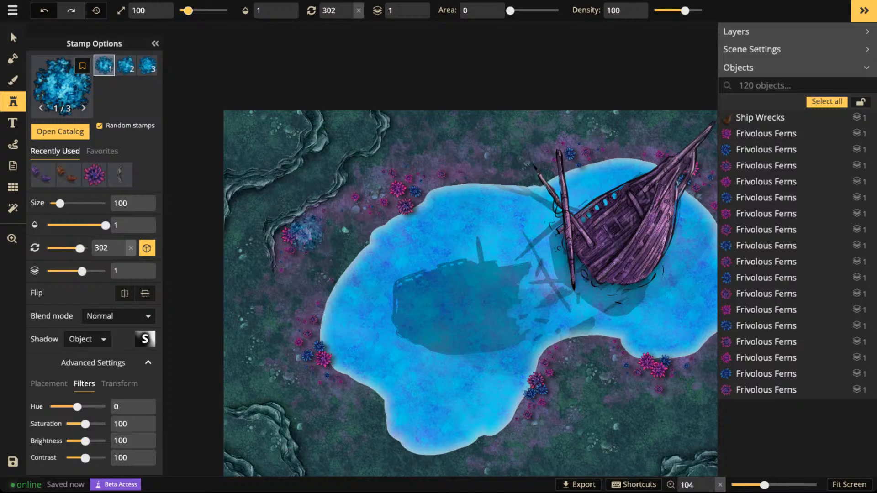
{"action": "scroll", "coordinate": [304, 230], "scroll_direction": "up", "scroll_amount": 4}
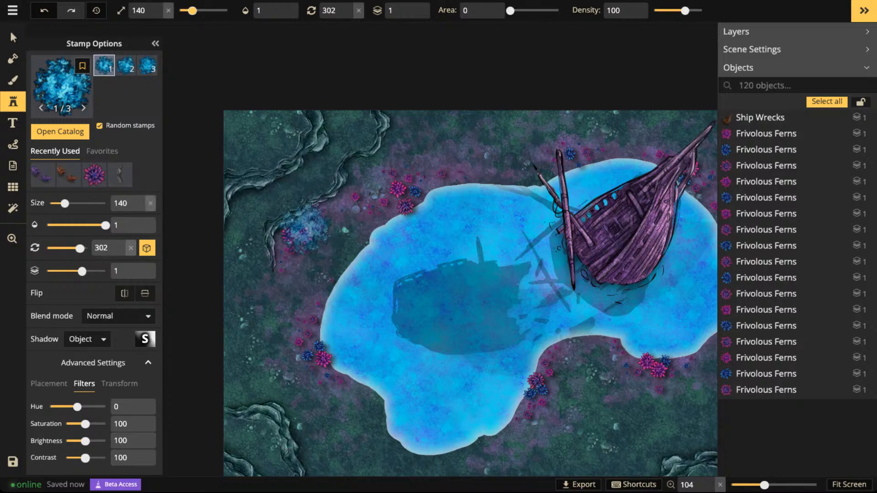
{"action": "scroll", "coordinate": [304, 228], "scroll_direction": "up", "scroll_amount": 2}
{"action": "scroll", "coordinate": [304, 228], "scroll_direction": "up", "scroll_amount": 1}
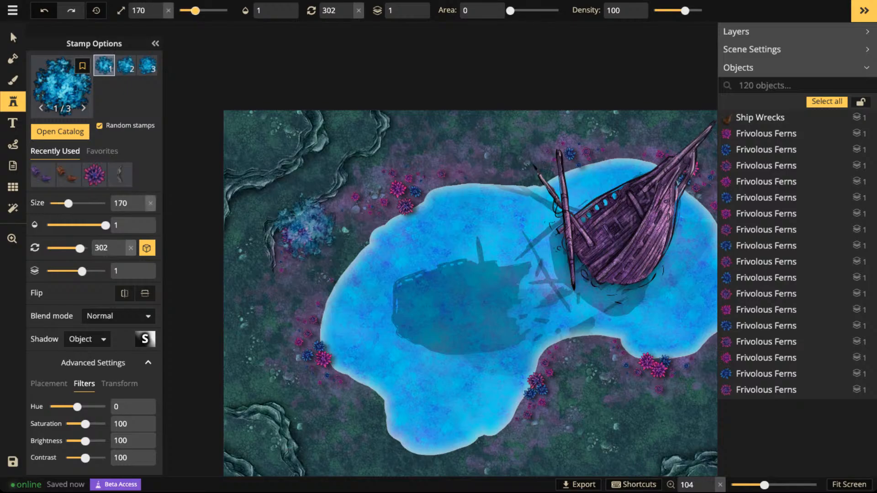
{"action": "scroll", "coordinate": [305, 228], "scroll_direction": "up", "scroll_amount": 1}
{"action": "scroll", "coordinate": [312, 199], "scroll_direction": "up", "scroll_amount": 3}
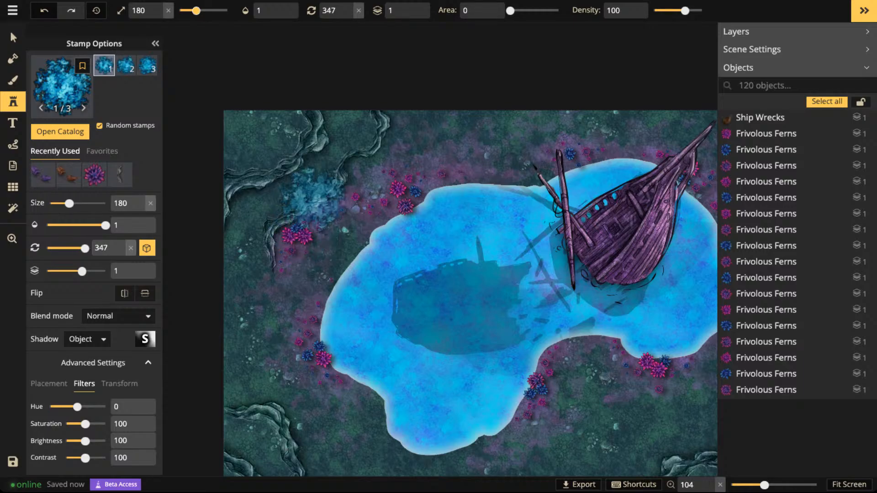
{"action": "scroll", "coordinate": [313, 199], "scroll_direction": "up", "scroll_amount": 6}
{"action": "key", "text": "space"}
{"action": "left_click_drag", "start_coordinate": [516, 153], "coordinate": [476, 51]}
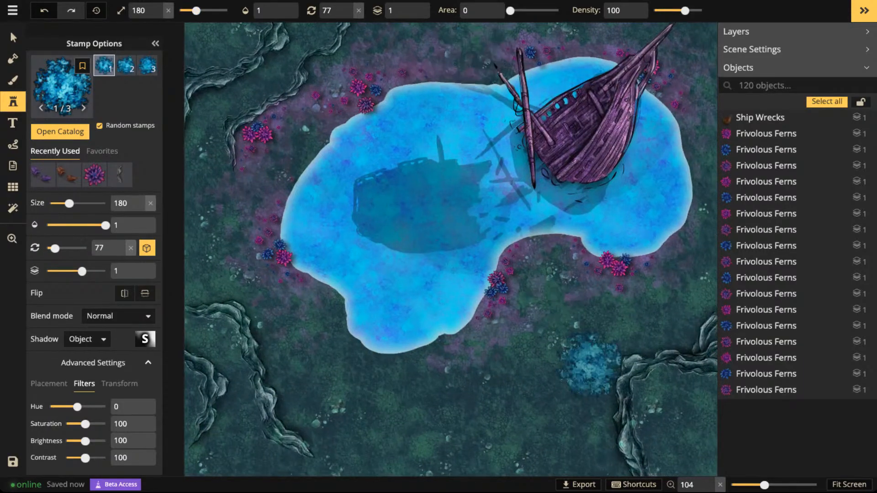
{"action": "left_click", "coordinate": [558, 304]}
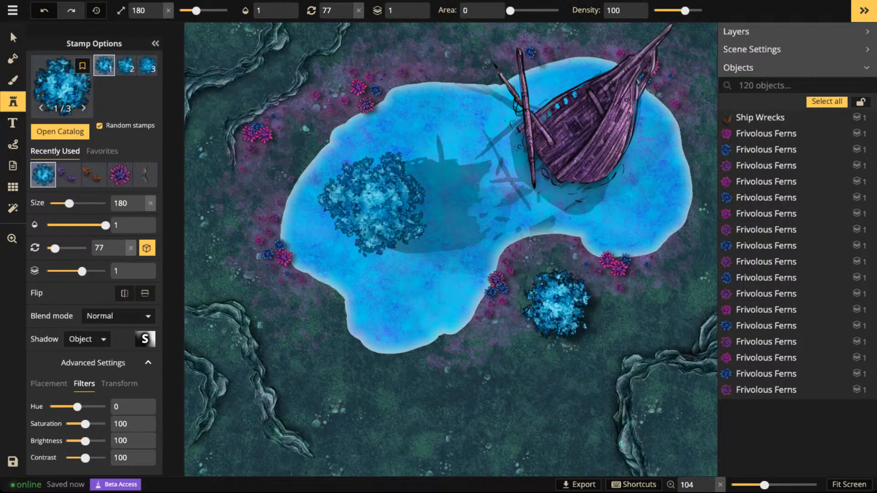
- Move the placed blue oak to the map's upper edge above the lake and return to the Stamp tool
{"action": "left_click", "coordinate": [13, 37]}
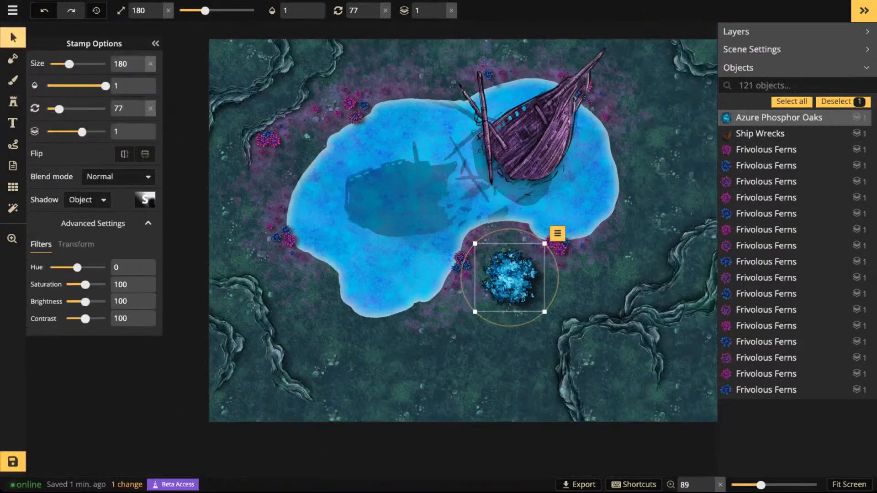
{"action": "key", "text": "space"}
{"action": "left_click_drag", "start_coordinate": [502, 229], "coordinate": [431, 248]}
{"action": "left_click_drag", "start_coordinate": [434, 297], "coordinate": [417, 75]}
{"action": "scroll", "coordinate": [415, 75], "scroll_direction": "up", "scroll_amount": 2}
{"action": "left_click_drag", "start_coordinate": [539, 178], "coordinate": [406, 155]}
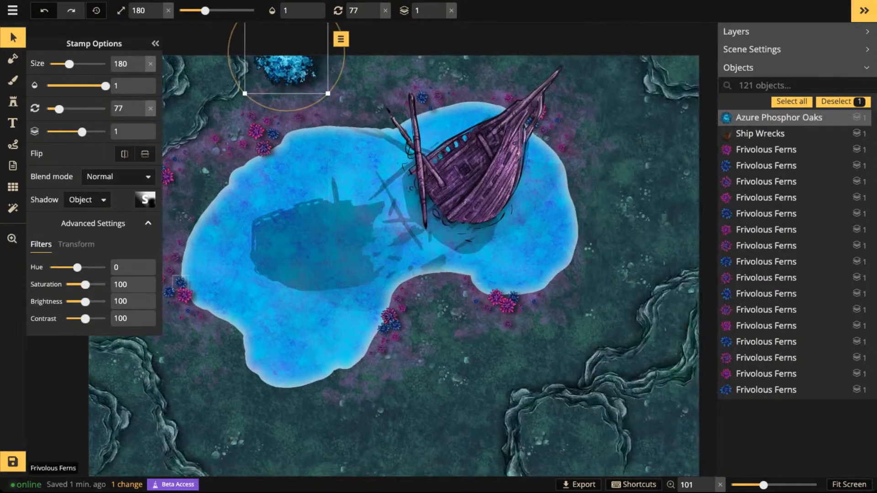
{"action": "left_click", "coordinate": [13, 102]}
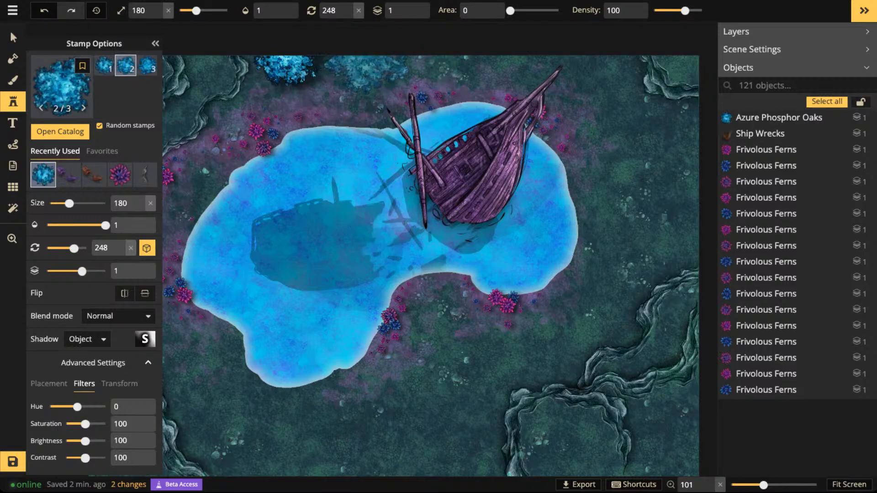
- Place two more blue oaks along the map's upper edge and move the large one near the ship's bow to the right edge
{"action": "left_click", "coordinate": [580, 89]}
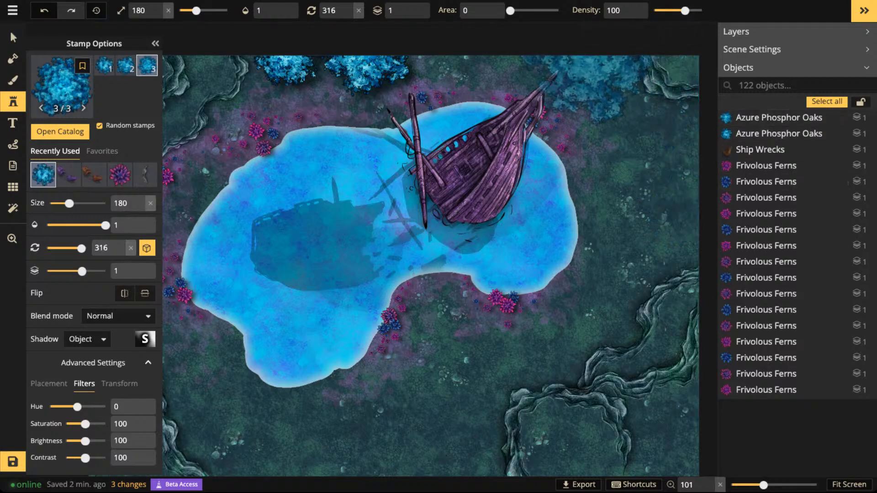
{"action": "left_click", "coordinate": [592, 58]}
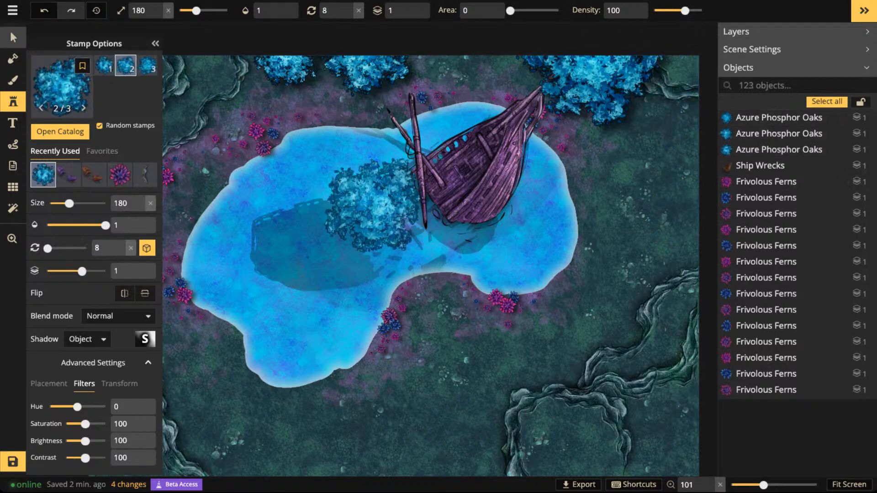
{"action": "left_click", "coordinate": [12, 37]}
{"action": "left_click_drag", "start_coordinate": [594, 86], "coordinate": [694, 188]}
{"action": "scroll", "coordinate": [501, 143], "scroll_direction": "down", "scroll_amount": 3}
{"action": "key", "text": "Escape"}
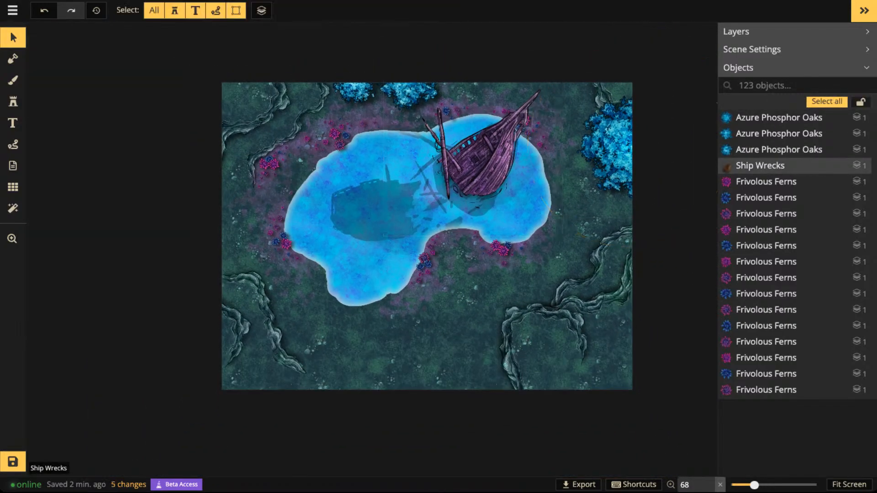
- Nudge the two blue oaks on the map's upper edge above the lake into slightly different positions and clear the selection
{"action": "left_click_drag", "start_coordinate": [354, 89], "coordinate": [344, 103]}
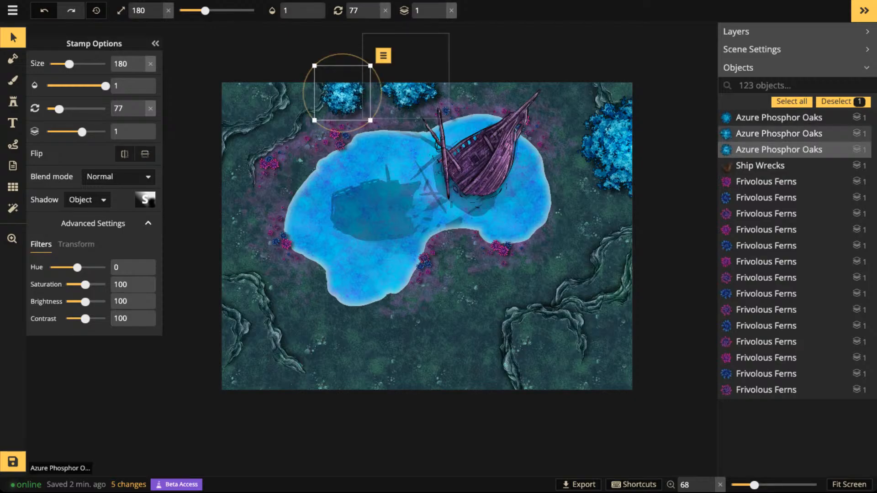
{"action": "left_click_drag", "start_coordinate": [410, 94], "coordinate": [413, 91]}
{"action": "scroll", "coordinate": [404, 94], "scroll_direction": "up", "scroll_amount": 3}
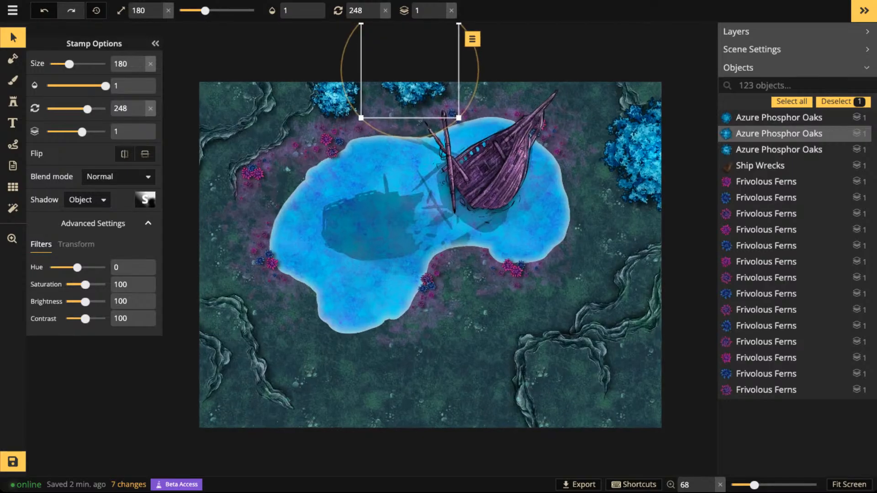
{"action": "key", "text": "Escape"}
- Inspect the purple shipwreck and the blue oak on the upper edge, checking their stamp settings and the overall map layout
{"action": "scroll", "coordinate": [475, 187], "scroll_direction": "down", "scroll_amount": 4}
{"action": "scroll", "coordinate": [525, 205], "scroll_direction": "up", "scroll_amount": 4}
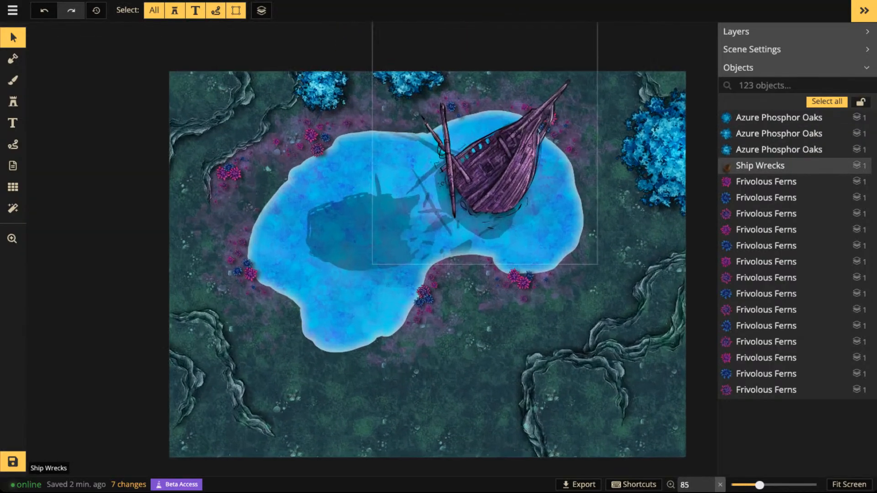
{"action": "scroll", "coordinate": [427, 222], "scroll_direction": "up", "scroll_amount": 3}
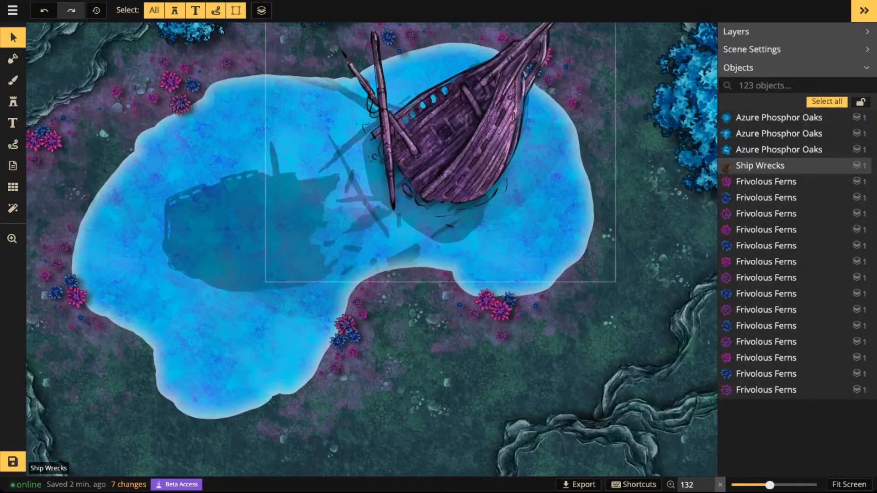
{"action": "left_click_drag", "start_coordinate": [427, 222], "coordinate": [437, 270]}
{"action": "left_click", "coordinate": [437, 271]}
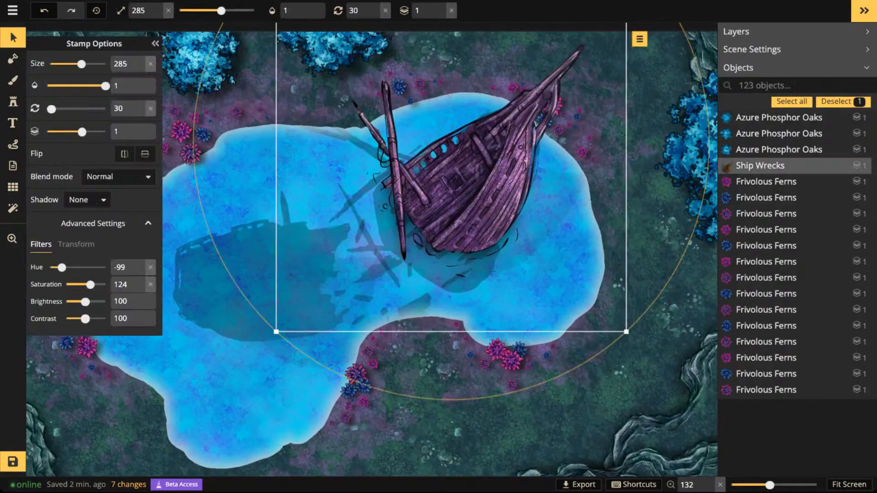
{"action": "scroll", "coordinate": [450, 249], "scroll_direction": "down", "scroll_amount": 3}
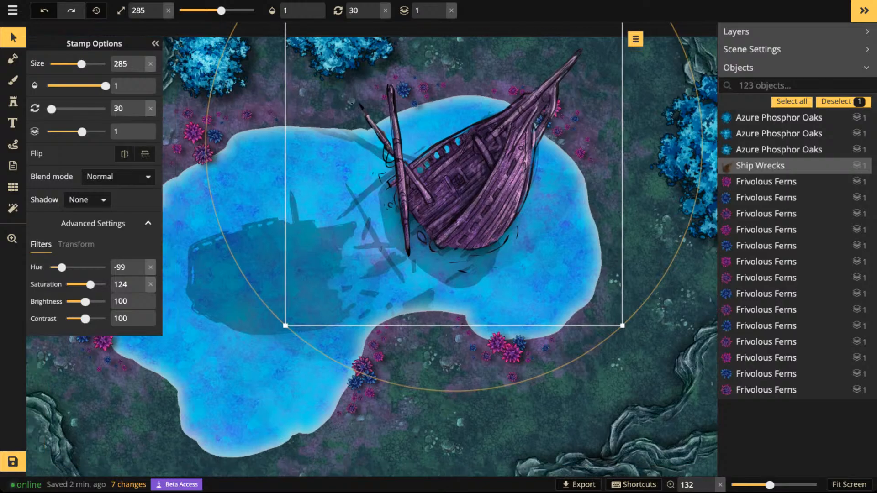
{"action": "scroll", "coordinate": [450, 249], "scroll_direction": "down", "scroll_amount": 3}
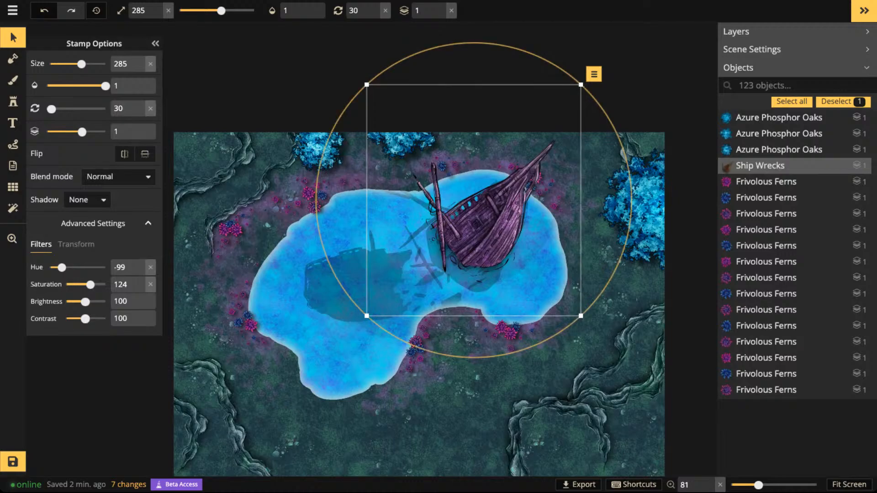
{"action": "left_click", "coordinate": [319, 153]}
{"action": "left_click", "coordinate": [318, 151]}
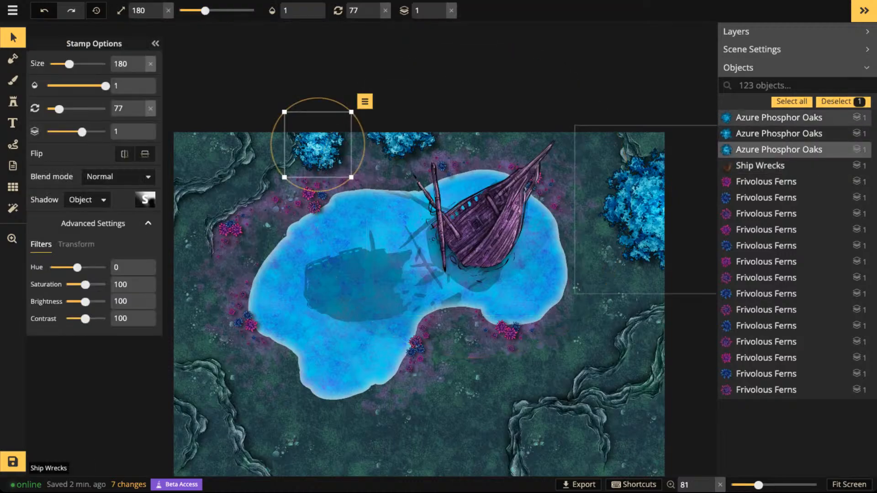
{"action": "scroll", "coordinate": [224, 199], "scroll_direction": "up", "scroll_amount": 2}
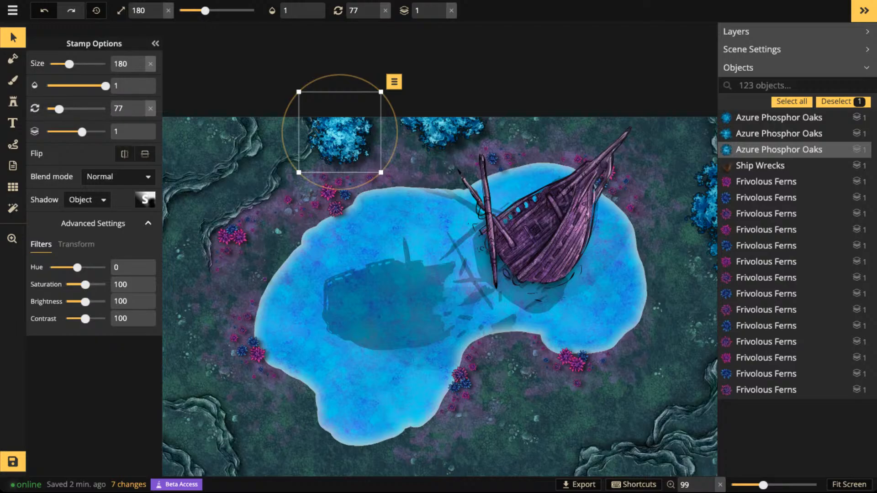
{"action": "left_click", "coordinate": [13, 37]}
{"action": "key", "text": "Escape"}
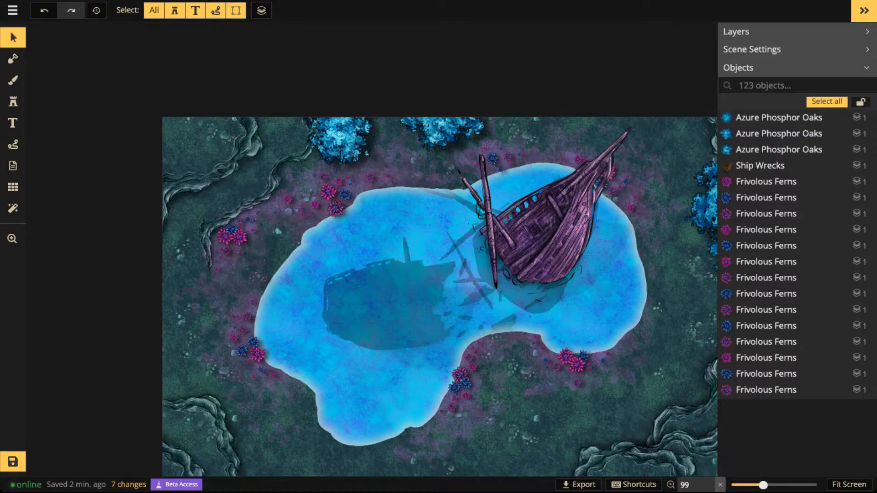
- Choose the Rocks texture from the dungeon textures for the brush
{"action": "left_click", "coordinate": [12, 81]}
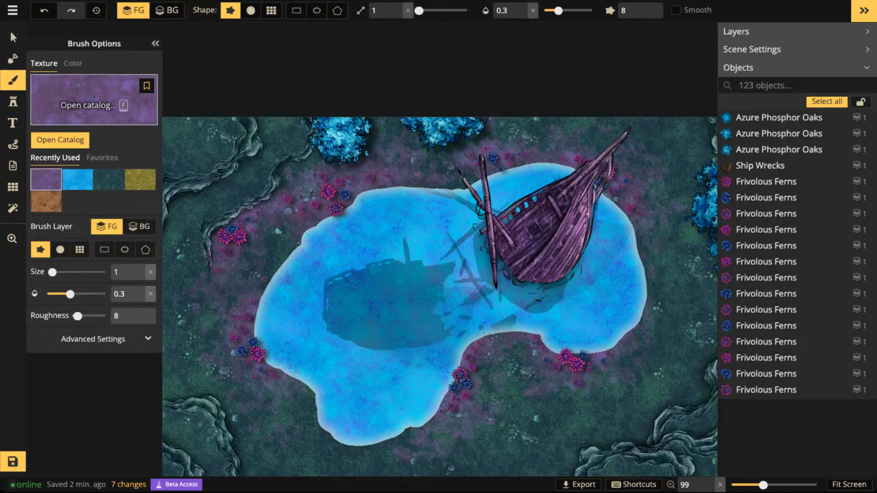
{"action": "left_click", "coordinate": [93, 101]}
{"action": "scroll", "coordinate": [507, 274], "scroll_direction": "up", "scroll_amount": 10}
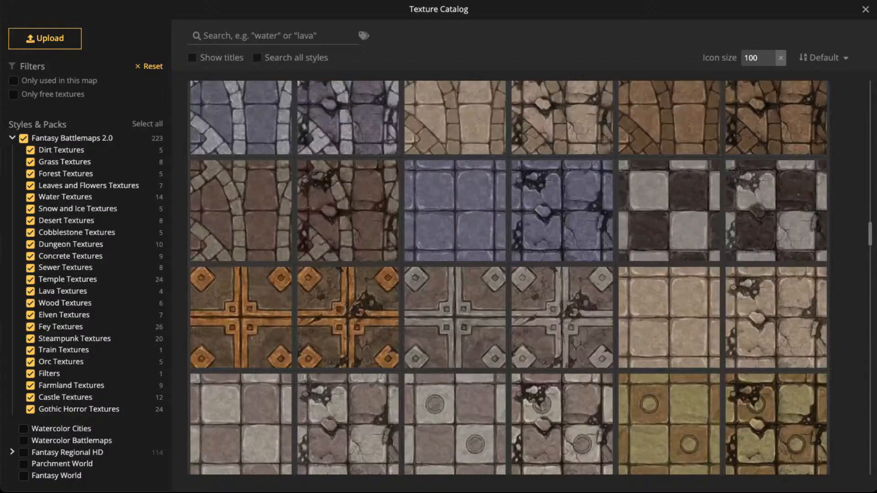
{"action": "scroll", "coordinate": [562, 302], "scroll_direction": "down", "scroll_amount": 5}
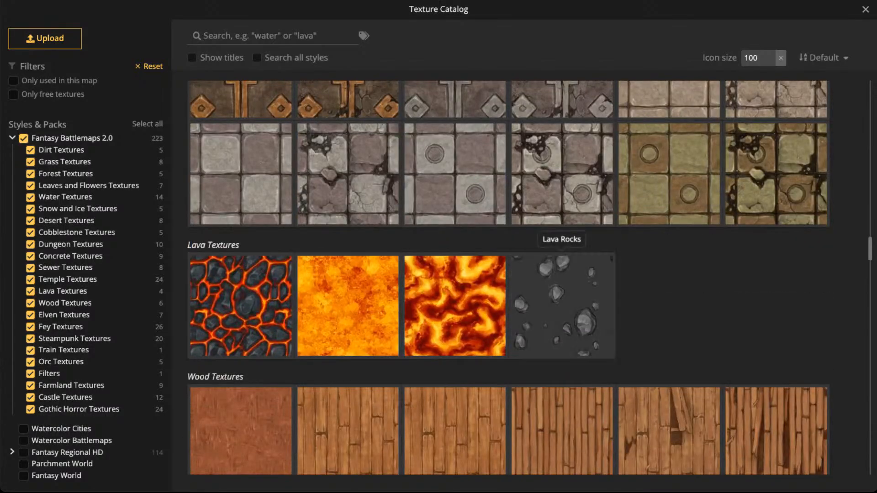
{"action": "scroll", "coordinate": [561, 274], "scroll_direction": "up", "scroll_amount": 18}
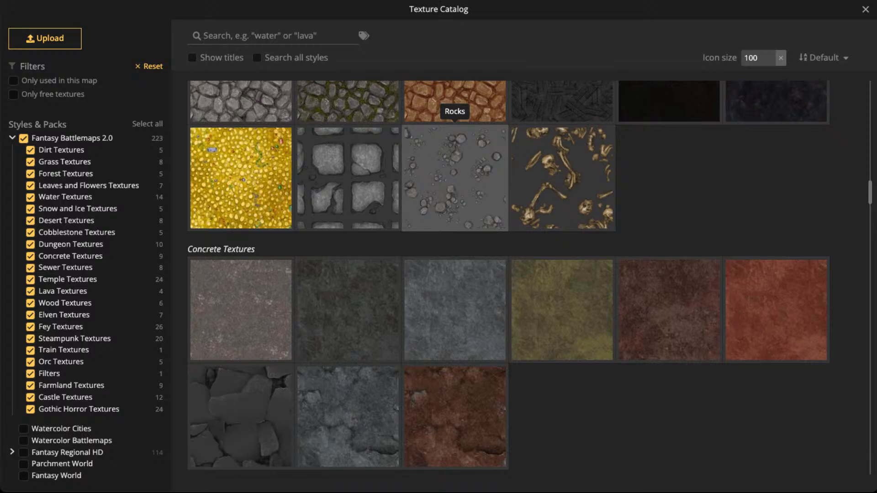
{"action": "scroll", "coordinate": [454, 137], "scroll_direction": "up", "scroll_amount": 2}
{"action": "left_click", "coordinate": [455, 269]}
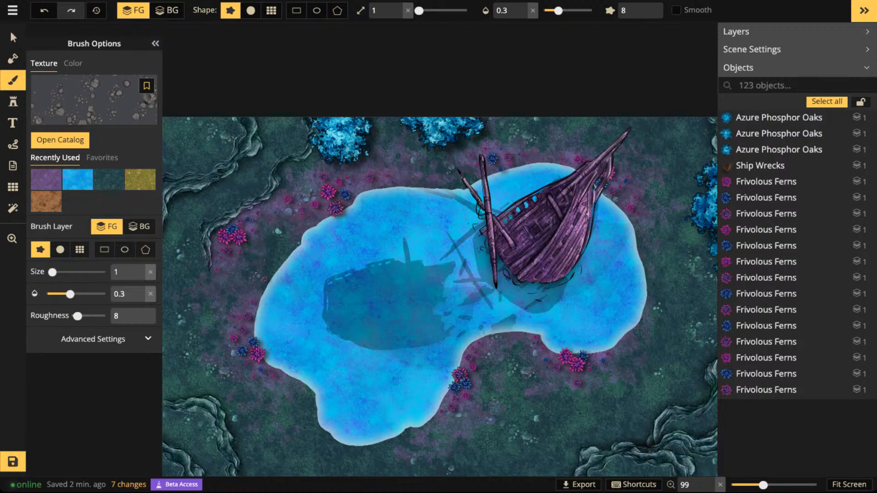
- Set the Rocks brush to opacity 0.41 and size 51, and give it the soft round shape
{"action": "left_click_drag", "start_coordinate": [559, 10], "coordinate": [565, 10]}
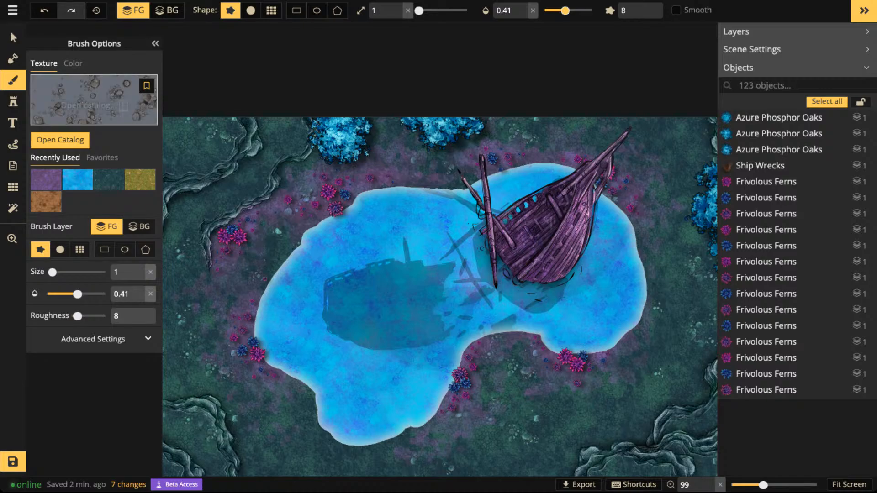
{"action": "scroll", "coordinate": [228, 162], "scroll_direction": "up", "scroll_amount": 3}
{"action": "key", "text": "]"}
{"action": "key", "text": "]"}
{"action": "key", "text": "]"}
{"action": "key", "text": "]"}
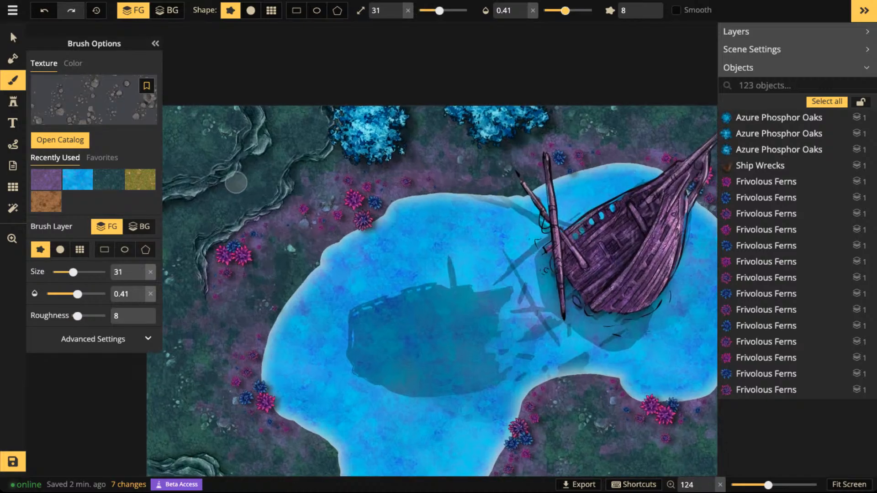
{"action": "key", "text": "["}
{"action": "left_click_drag", "start_coordinate": [236, 182], "coordinate": [331, 180]}
{"action": "key", "text": "]"}
{"action": "key", "text": "]"}
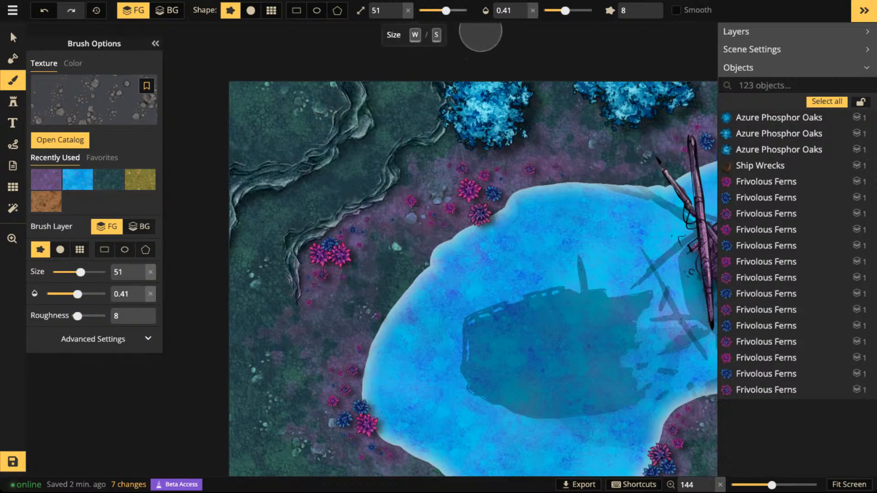
{"action": "left_click", "coordinate": [251, 11]}
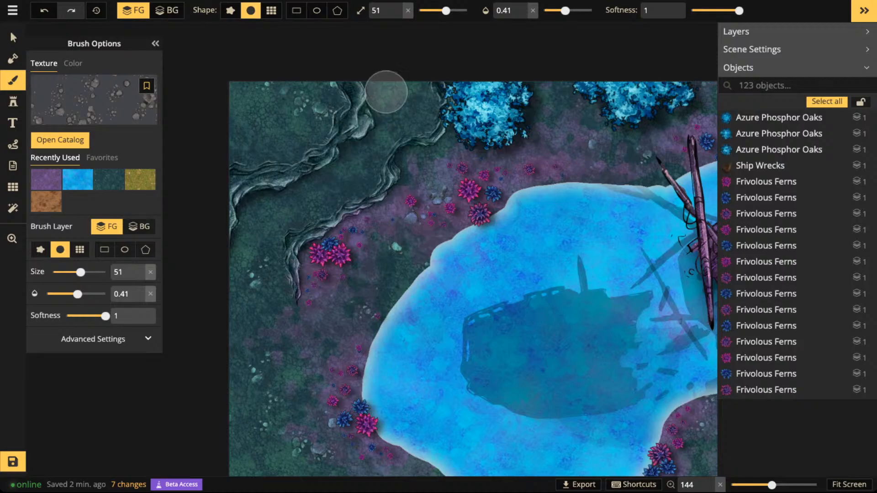
- Paint faint rocks on the ground along the two cliff ridges in the map's upper-left corner
{"action": "left_click_drag", "start_coordinate": [387, 85], "coordinate": [381, 111]}
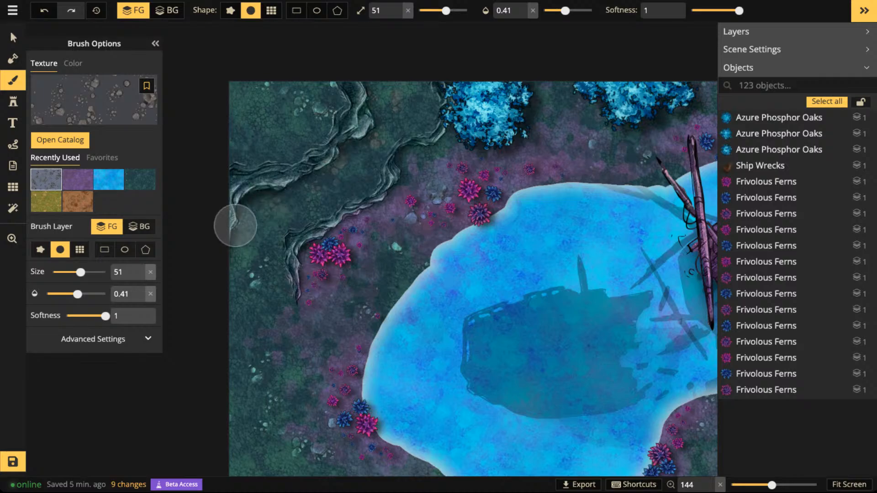
{"action": "mouse_move", "coordinate": [385, 83]}
{"action": "left_mouse_down"}
{"action": "mouse_move", "coordinate": [373, 116]}
{"action": "mouse_move", "coordinate": [380, 127]}
{"action": "mouse_move", "coordinate": [220, 253]}
{"action": "mouse_move", "coordinate": [247, 208]}
{"action": "left_mouse_up"}
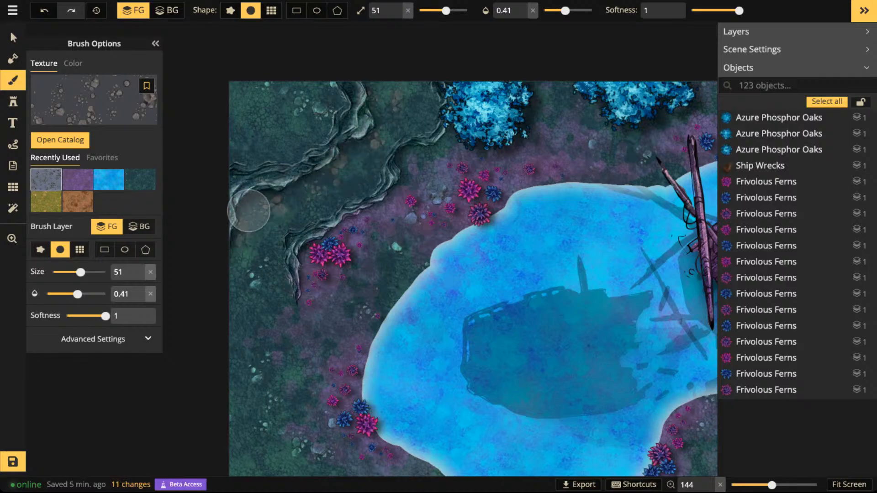
{"action": "mouse_move", "coordinate": [415, 147]}
{"action": "left_mouse_down"}
{"action": "mouse_move", "coordinate": [404, 178]}
{"action": "mouse_move", "coordinate": [406, 162]}
{"action": "mouse_move", "coordinate": [439, 152]}
{"action": "mouse_move", "coordinate": [405, 164]}
{"action": "mouse_move", "coordinate": [398, 197]}
{"action": "mouse_move", "coordinate": [385, 201]}
{"action": "mouse_move", "coordinate": [400, 195]}
{"action": "mouse_move", "coordinate": [394, 201]}
{"action": "mouse_move", "coordinate": [410, 169]}
{"action": "mouse_move", "coordinate": [452, 141]}
{"action": "mouse_move", "coordinate": [431, 165]}
{"action": "left_mouse_up"}
- Paint rocks along the outer left side of the cliff near the map's lower-right corner
{"action": "key", "text": "space"}
{"action": "mouse_move", "coordinate": [569, 371]}
{"action": "left_mouse_down"}
{"action": "mouse_move", "coordinate": [439, 280]}
{"action": "mouse_move", "coordinate": [393, 137]}
{"action": "left_mouse_up"}
{"action": "left_click_drag", "start_coordinate": [562, 352], "coordinate": [489, 182]}
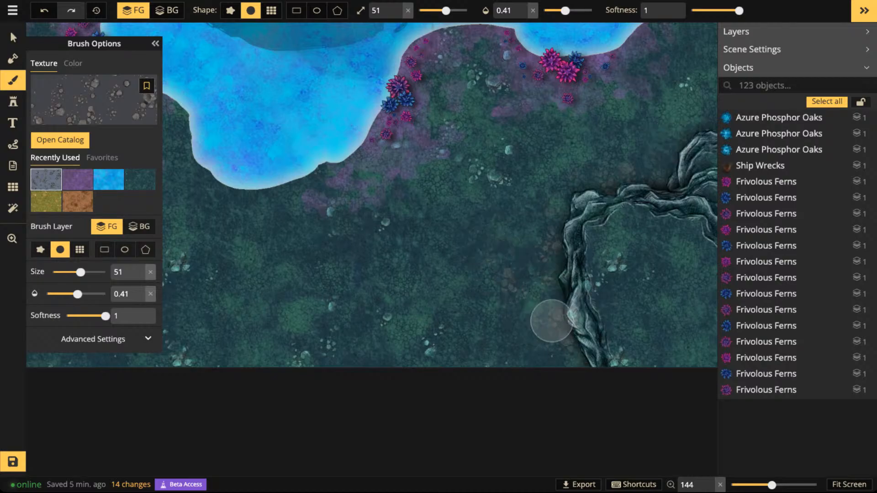
{"action": "left_click", "coordinate": [561, 240]}
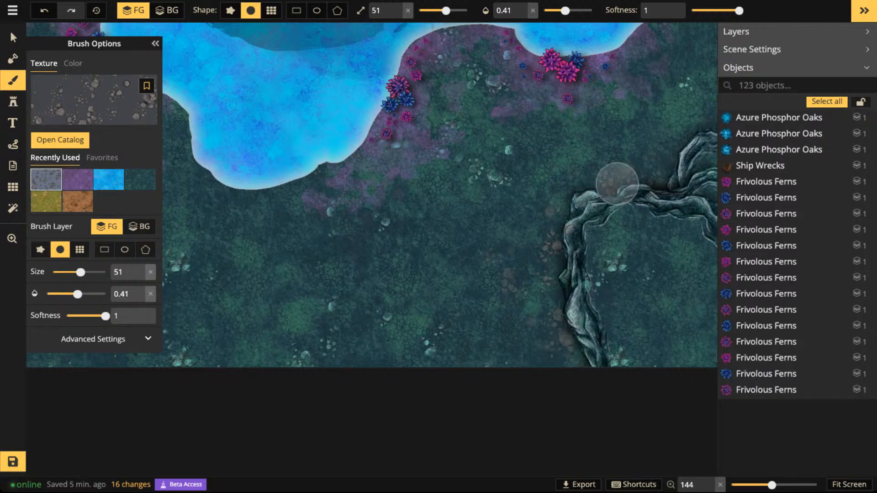
- Paint rocks along the cliff ridge running to the map's right edge and beside the small cliff in the upper-right corner
{"action": "left_click_drag", "start_coordinate": [606, 140], "coordinate": [387, 402]}
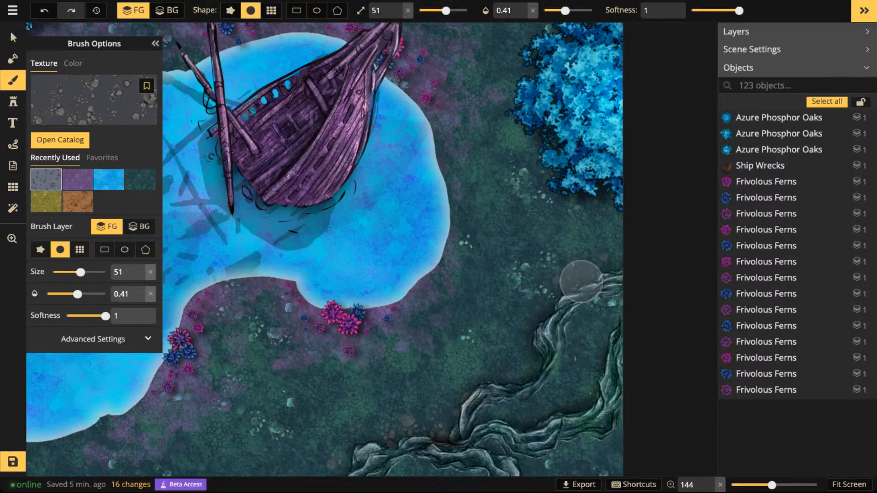
{"action": "left_click_drag", "start_coordinate": [468, 404], "coordinate": [525, 364]}
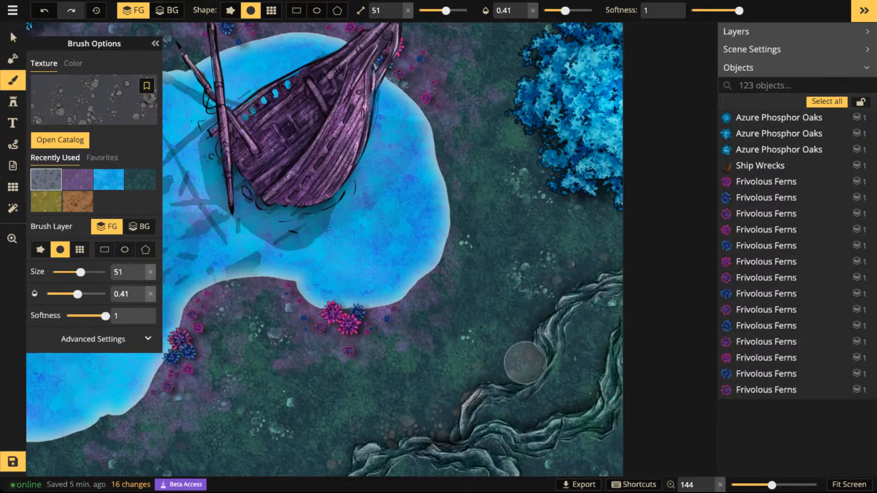
{"action": "left_click_drag", "start_coordinate": [599, 369], "coordinate": [593, 381]}
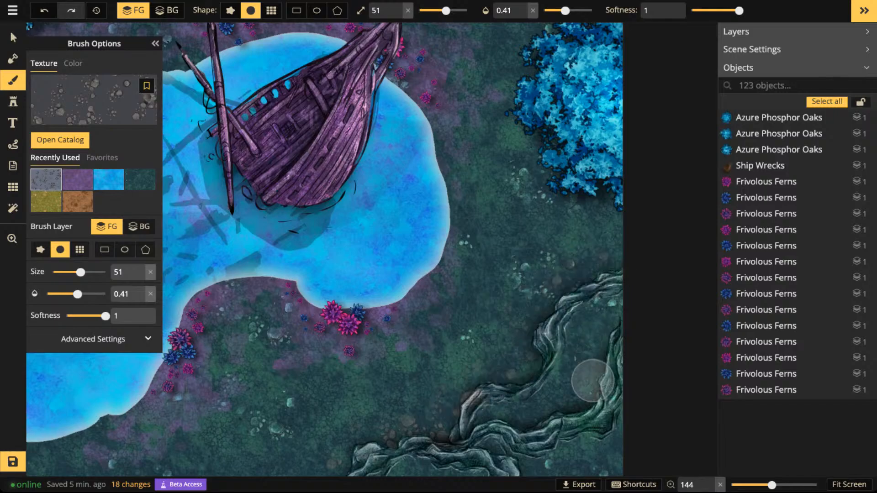
{"action": "left_click", "coordinate": [584, 261]}
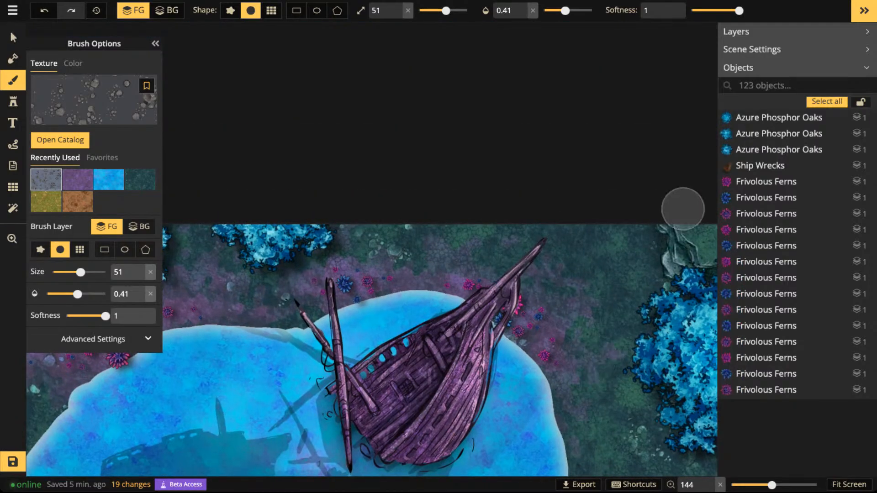
{"action": "mouse_move", "coordinate": [653, 274]}
{"action": "left_mouse_down"}
{"action": "mouse_move", "coordinate": [630, 245]}
{"action": "mouse_move", "coordinate": [634, 278]}
{"action": "mouse_move", "coordinate": [649, 233]}
{"action": "mouse_move", "coordinate": [628, 233]}
{"action": "mouse_move", "coordinate": [624, 275]}
{"action": "left_mouse_up"}
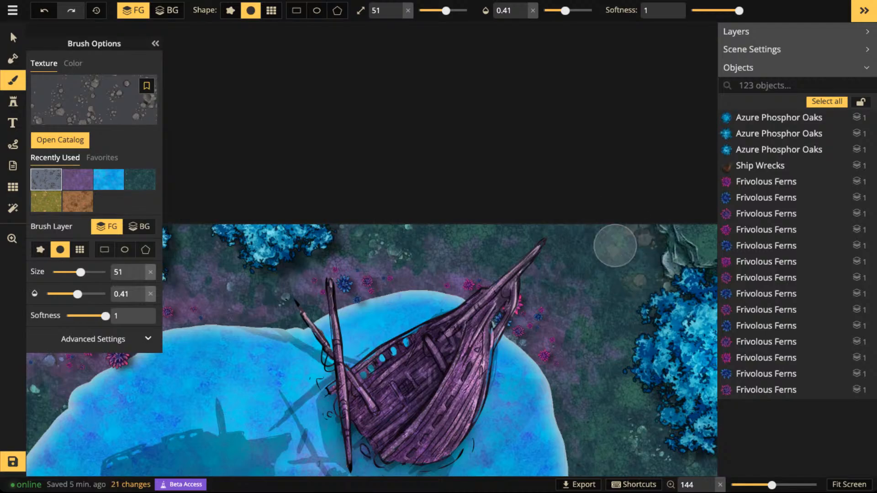
- Paint rocks around the cliffs in the map's lower-left area, raising the brush opacity to 0.63 for the further strokes
{"action": "scroll", "coordinate": [669, 212], "scroll_direction": "left", "scroll_amount": 10}
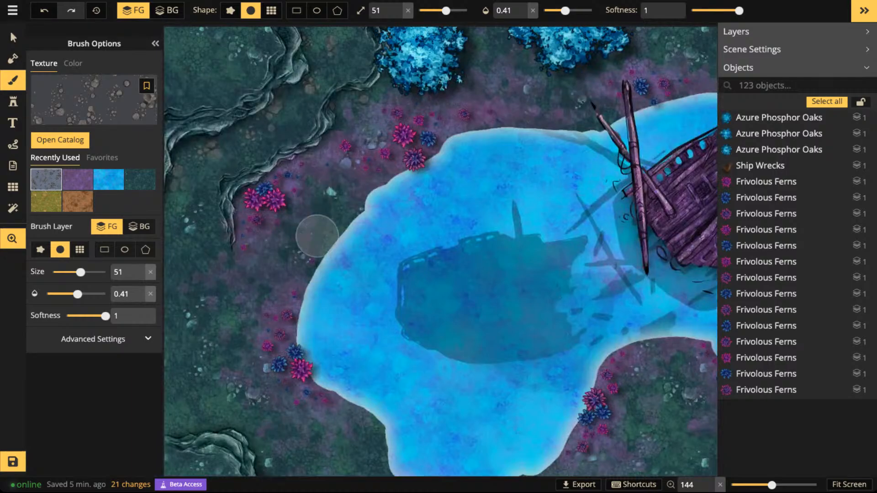
{"action": "left_click_drag", "start_coordinate": [318, 236], "coordinate": [425, 58]}
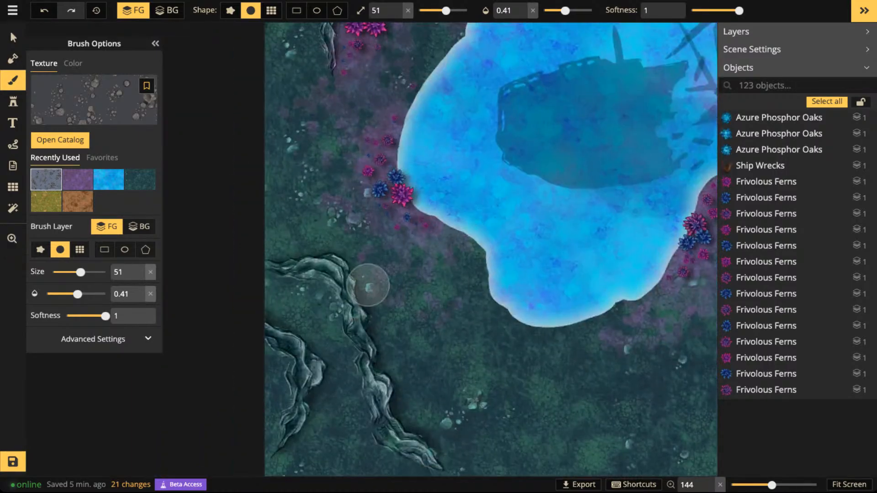
{"action": "mouse_move", "coordinate": [398, 376]}
{"action": "left_mouse_down"}
{"action": "mouse_move", "coordinate": [362, 274]}
{"action": "mouse_move", "coordinate": [256, 253]}
{"action": "mouse_move", "coordinate": [303, 249]}
{"action": "mouse_move", "coordinate": [258, 275]}
{"action": "left_mouse_up"}
{"action": "left_click_drag", "start_coordinate": [565, 10], "coordinate": [577, 10]}
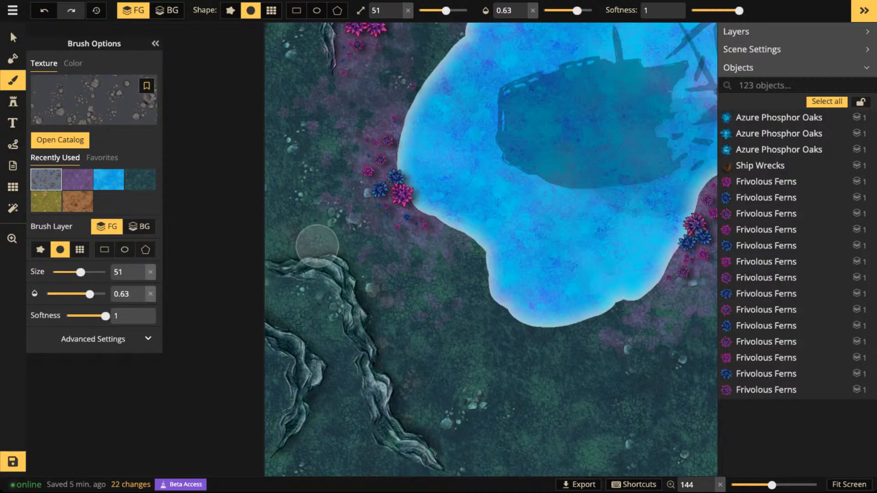
{"action": "mouse_move", "coordinate": [299, 249]}
{"action": "left_mouse_down"}
{"action": "mouse_move", "coordinate": [275, 254]}
{"action": "mouse_move", "coordinate": [322, 241]}
{"action": "mouse_move", "coordinate": [369, 273]}
{"action": "mouse_move", "coordinate": [392, 376]}
{"action": "mouse_move", "coordinate": [440, 463]}
{"action": "mouse_move", "coordinate": [303, 331]}
{"action": "mouse_move", "coordinate": [324, 395]}
{"action": "left_mouse_up"}
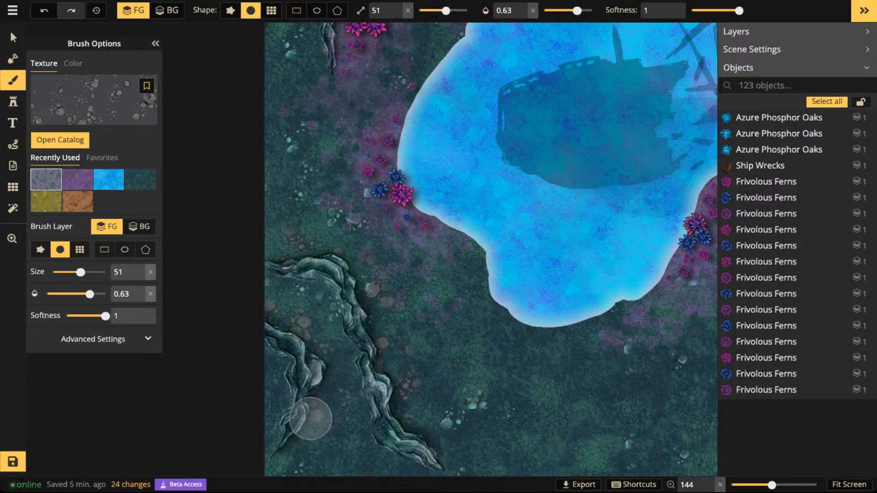
- Select the large purple shipwreck in the lake and nudge it very slightly toward the map's lower right
{"action": "scroll", "coordinate": [239, 355], "scroll_direction": "down", "scroll_amount": 6}
{"action": "left_click_drag", "start_coordinate": [544, 234], "coordinate": [461, 269]}
{"action": "left_click_drag", "start_coordinate": [540, 307], "coordinate": [436, 259]}
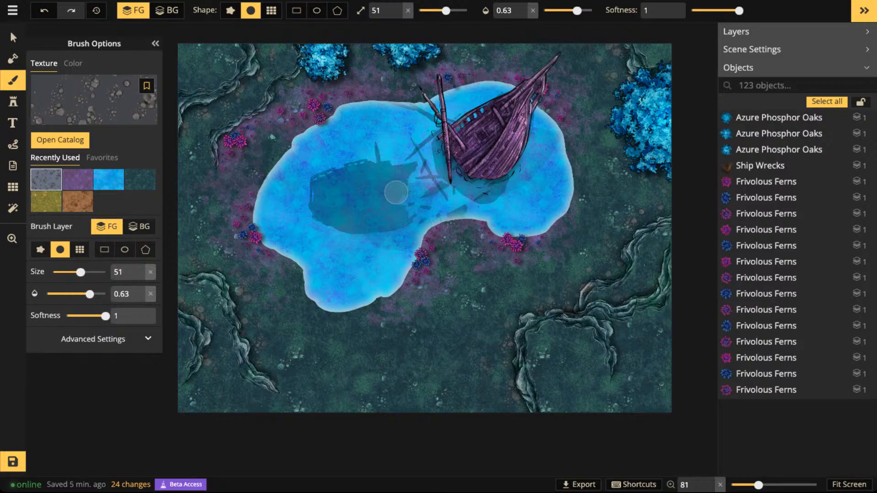
{"action": "left_click_drag", "start_coordinate": [337, 143], "coordinate": [349, 241]}
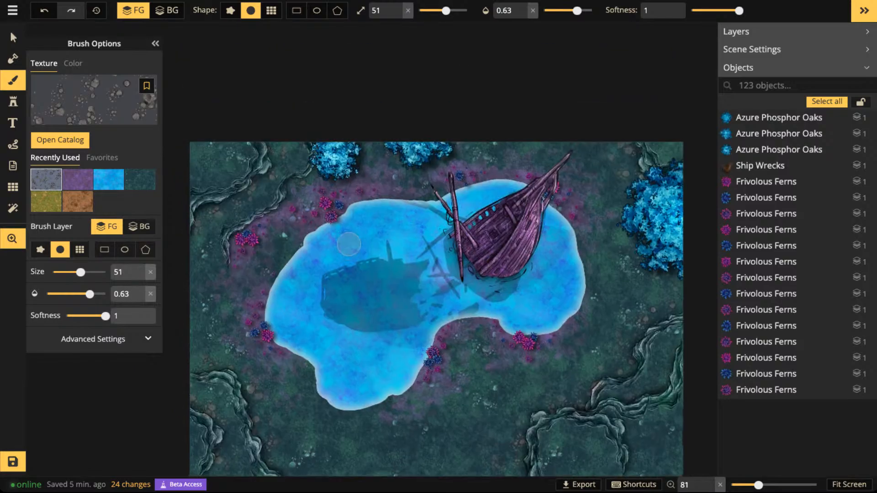
{"action": "scroll", "coordinate": [402, 250], "scroll_direction": "up", "scroll_amount": 5}
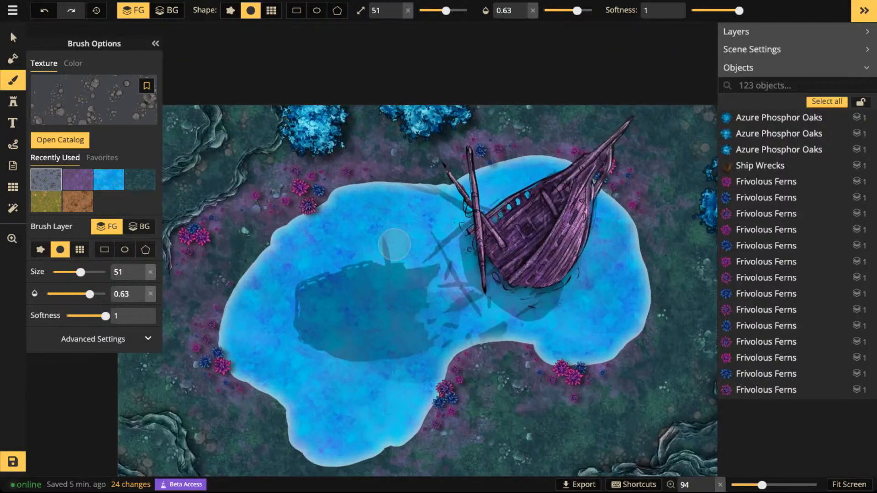
{"action": "left_click", "coordinate": [13, 37]}
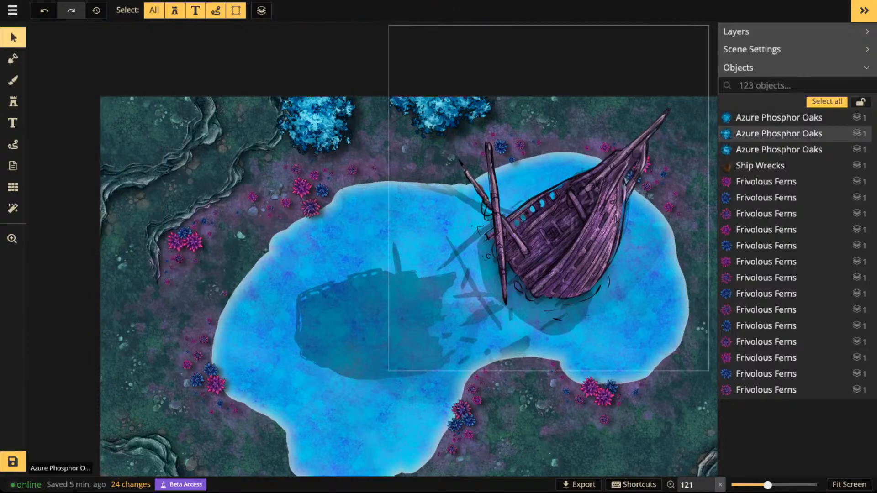
{"action": "scroll", "coordinate": [497, 247], "scroll_direction": "down", "scroll_amount": 2}
{"action": "left_click", "coordinate": [498, 247]}
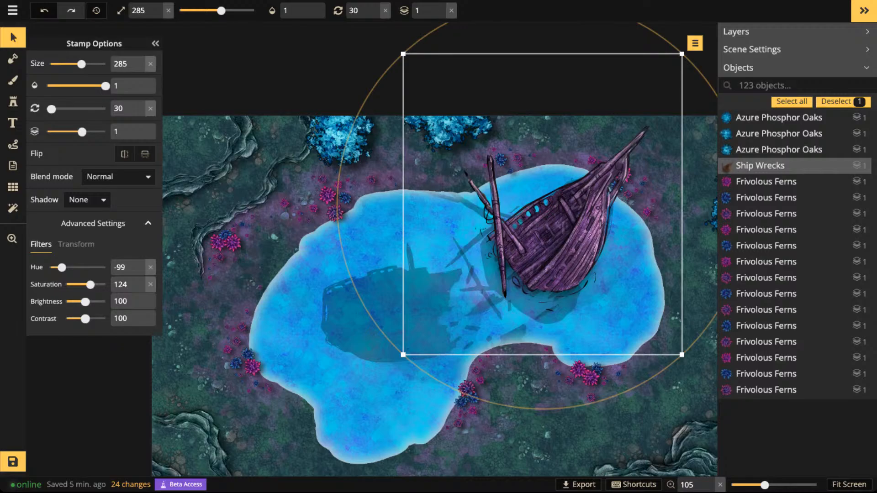
{"action": "scroll", "coordinate": [522, 248], "scroll_direction": "down", "scroll_amount": 4}
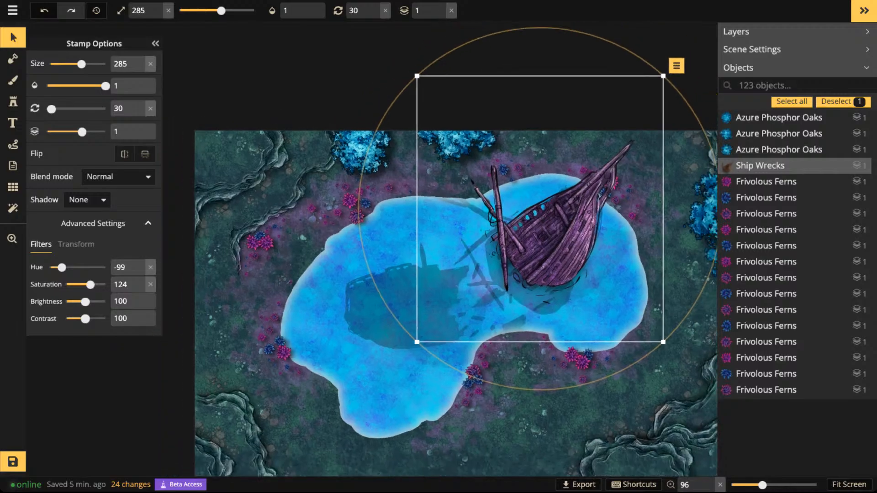
{"action": "scroll", "coordinate": [522, 248], "scroll_direction": "up", "scroll_amount": 3}
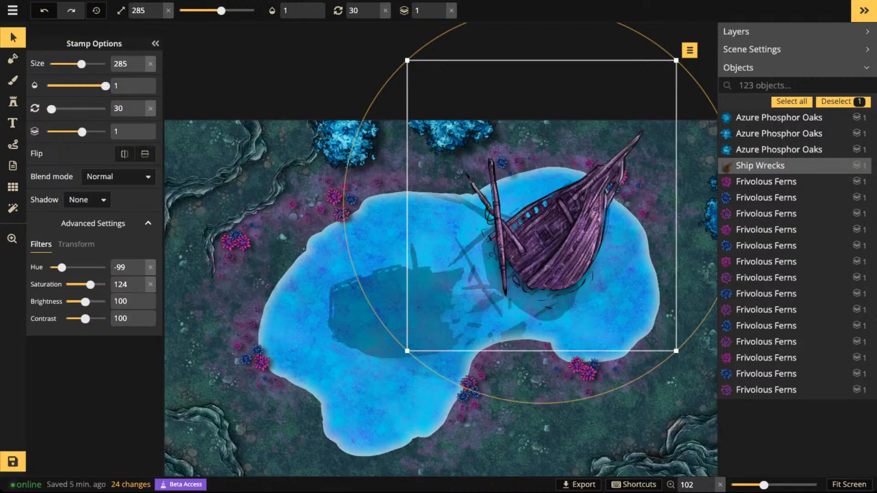
{"action": "left_click_drag", "start_coordinate": [548, 237], "coordinate": [550, 239]}
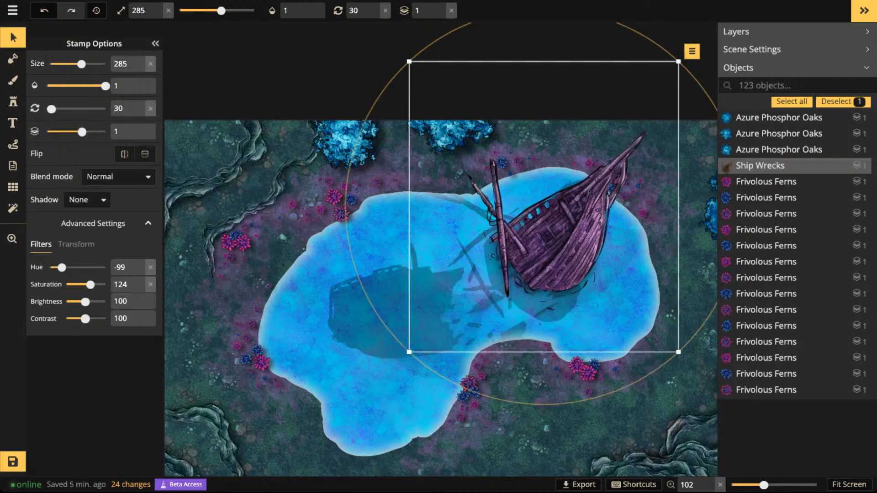
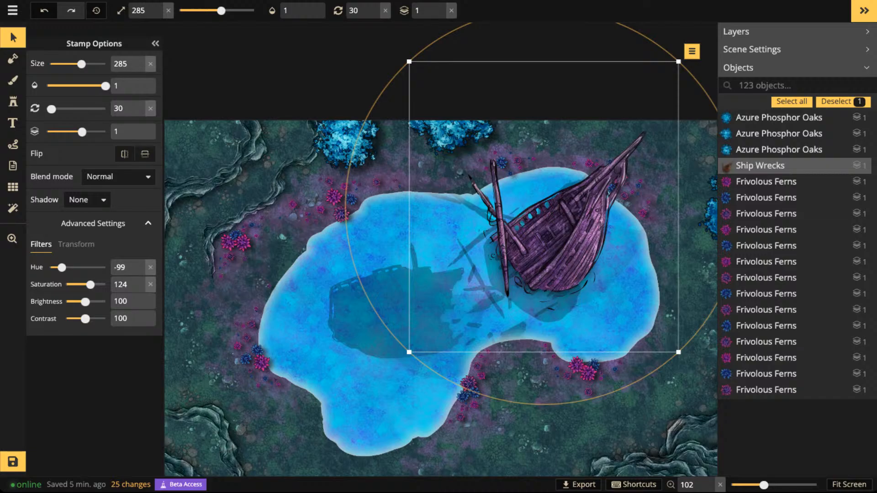
- Deselect the shipwreck and look over the whole map, including the lake, trees and surrounding cliffs
{"action": "scroll", "coordinate": [357, 290], "scroll_direction": "up", "scroll_amount": 2}
{"action": "key", "text": "Escape"}
{"action": "scroll", "coordinate": [582, 266], "scroll_direction": "down", "scroll_amount": 1}
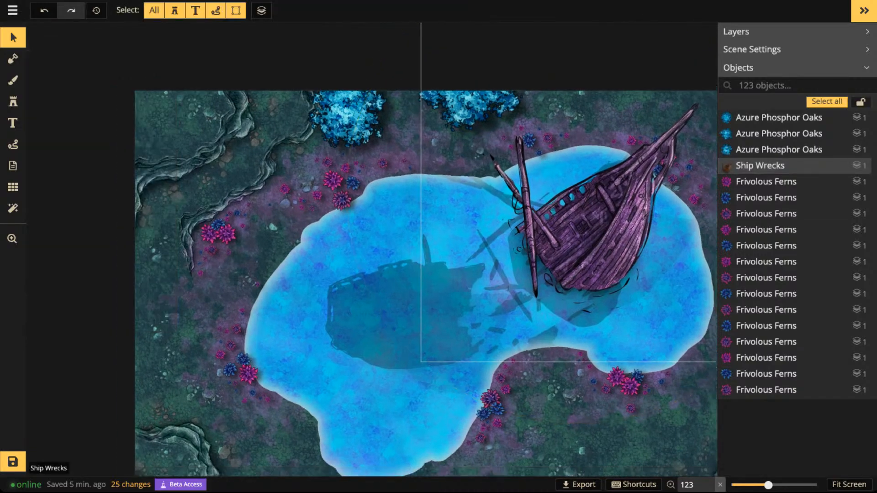
{"action": "scroll", "coordinate": [430, 279], "scroll_direction": "down", "scroll_amount": 1}
{"action": "left_click_drag", "start_coordinate": [430, 278], "coordinate": [432, 223]}
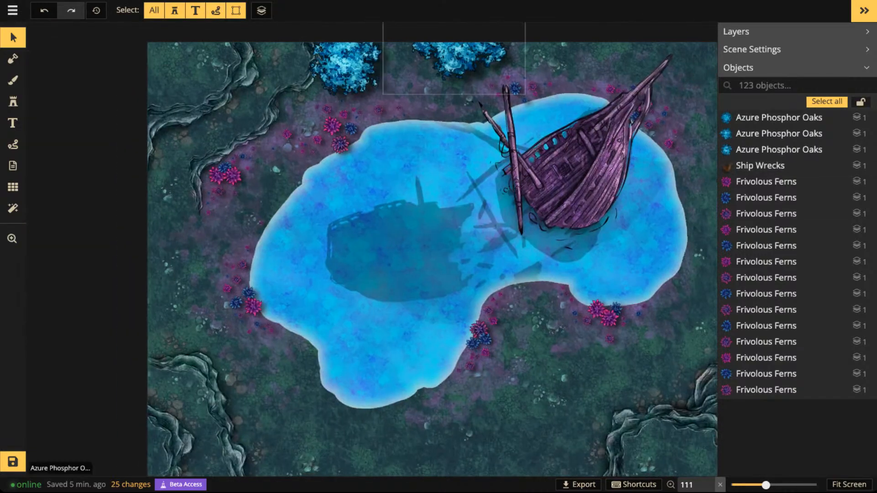
{"action": "scroll", "coordinate": [349, 147], "scroll_direction": "down", "scroll_amount": 1}
{"action": "left_click_drag", "start_coordinate": [349, 148], "coordinate": [446, 187]}
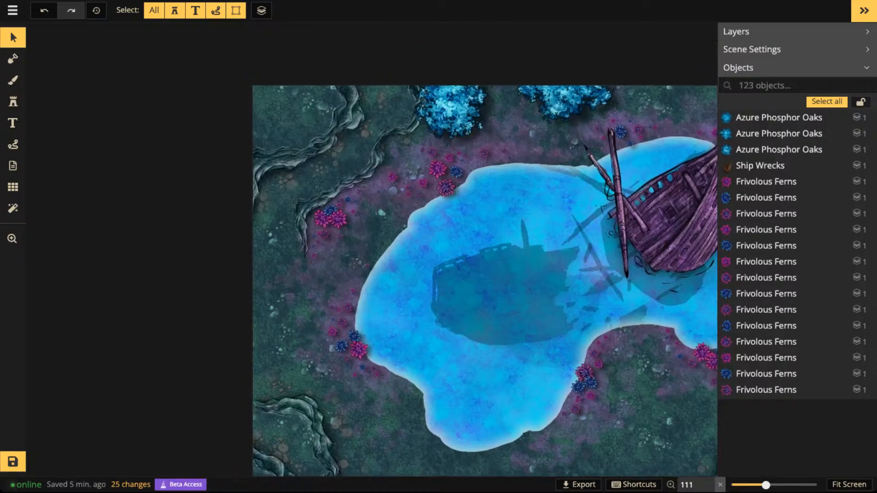
{"action": "scroll", "coordinate": [320, 400], "scroll_direction": "down", "scroll_amount": 5}
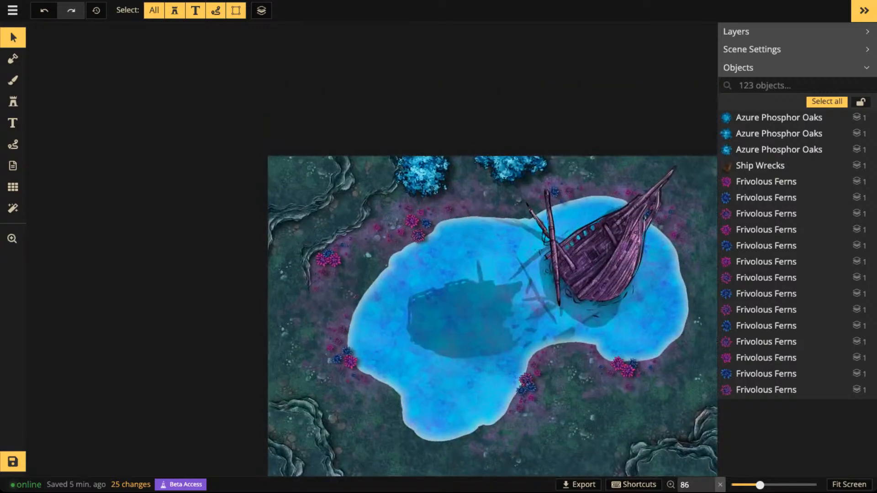
{"action": "left_click_drag", "start_coordinate": [329, 255], "coordinate": [117, 45]}
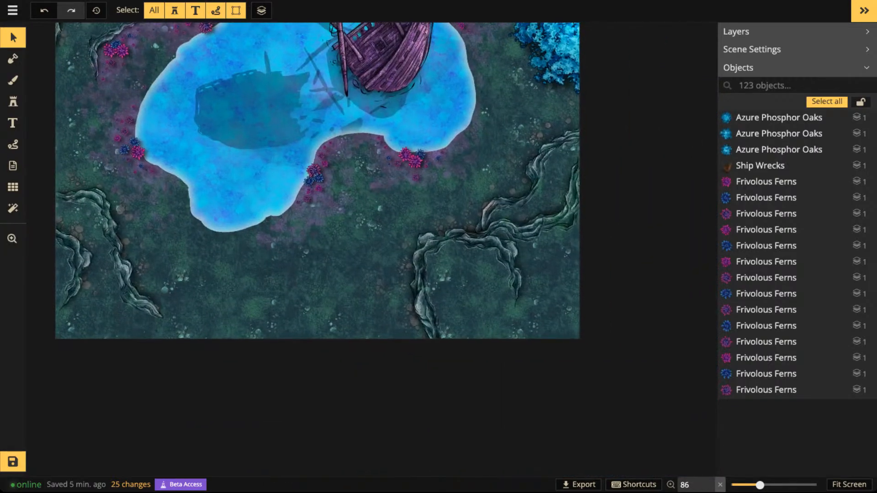
- Choose the Cracked Ground brush texture and set its texture size to 94.77 and its rotation to 12
{"action": "left_click", "coordinate": [12, 80]}
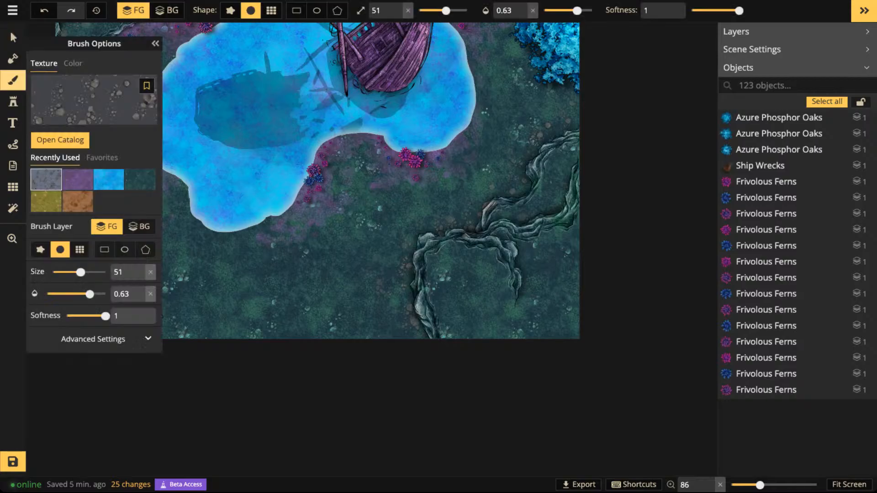
{"action": "left_click", "coordinate": [123, 106]}
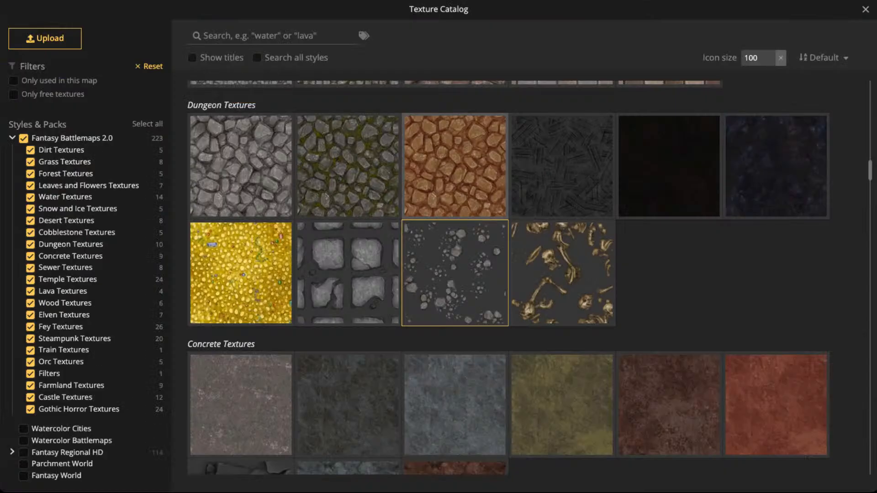
{"action": "scroll", "coordinate": [455, 274], "scroll_direction": "down", "scroll_amount": 5}
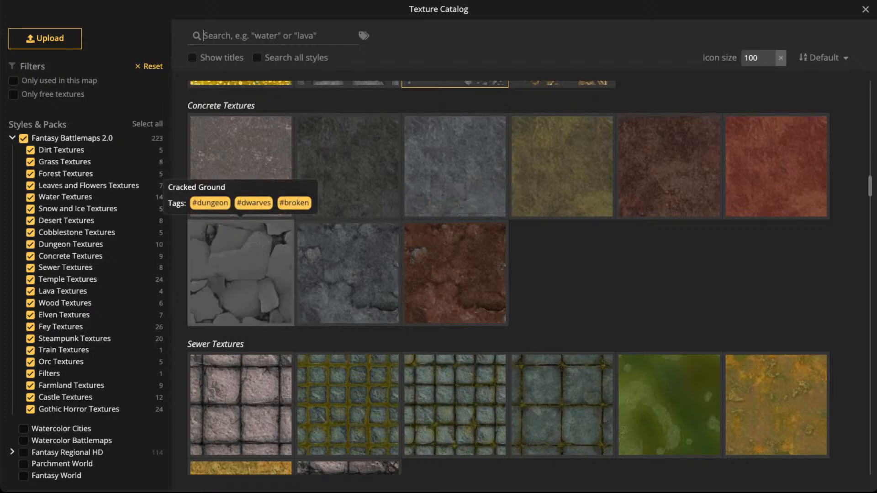
{"action": "left_click", "coordinate": [242, 274]}
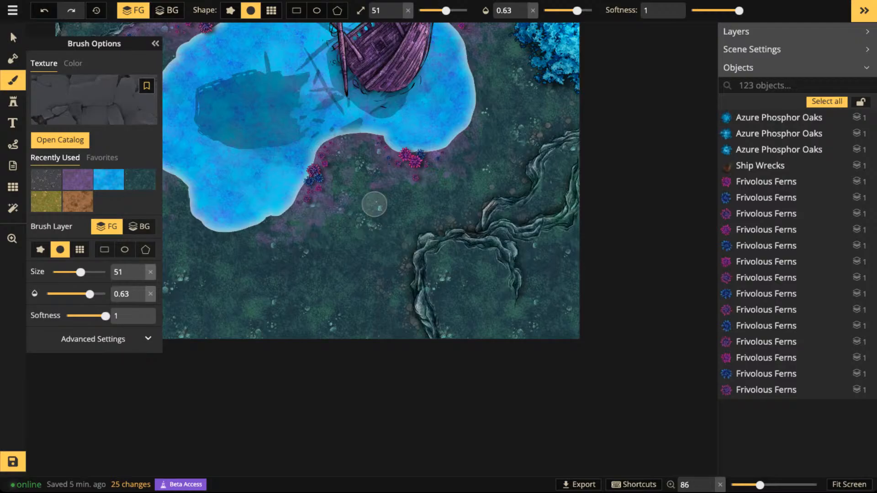
{"action": "left_click", "coordinate": [94, 339]}
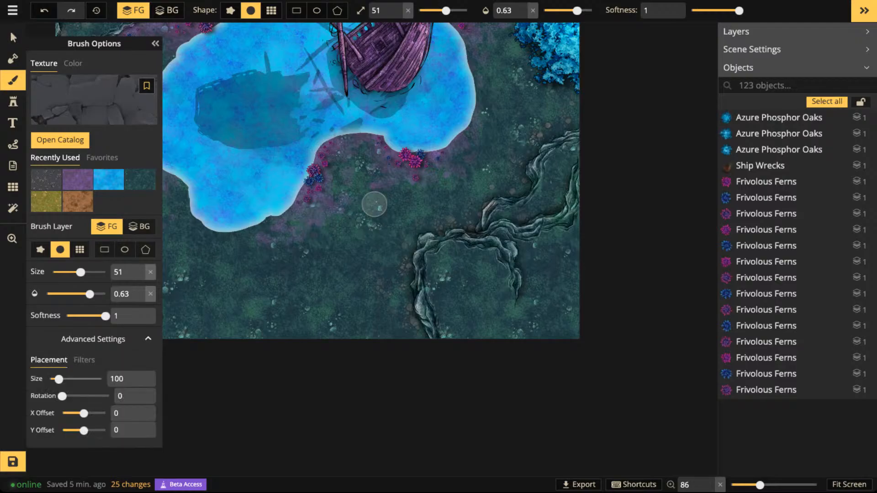
{"action": "left_click_drag", "start_coordinate": [59, 380], "coordinate": [64, 397]}
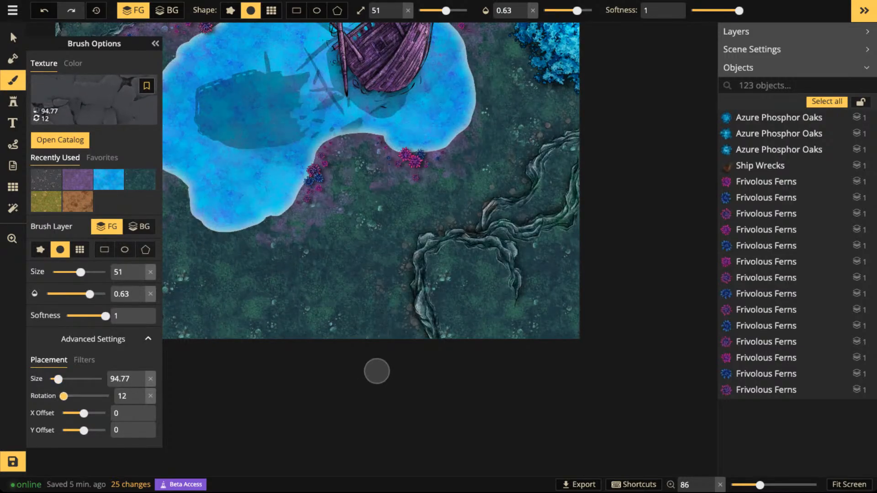
- Paint cracked ground inside the cliffs in the map's lower-right corner and between the ridge lines, raising the brush opacity to 1
{"action": "scroll", "coordinate": [444, 331], "scroll_direction": "up", "scroll_amount": 2}
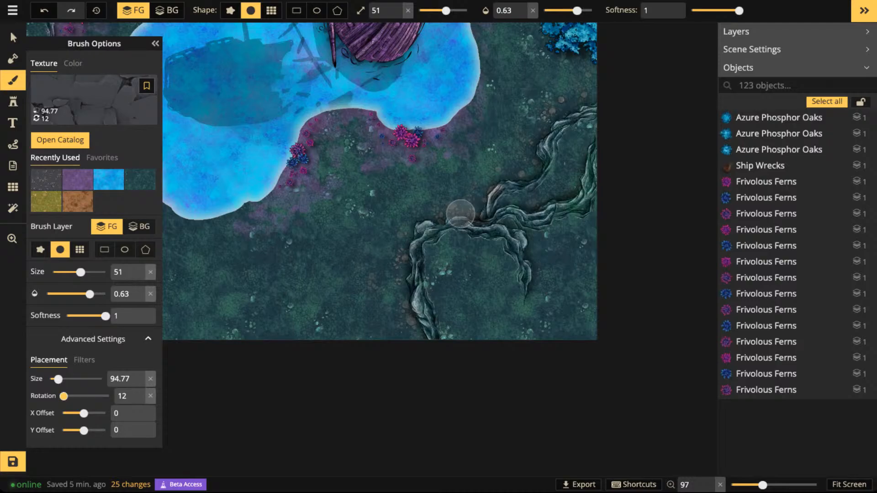
{"action": "mouse_move", "coordinate": [474, 243]}
{"action": "left_mouse_down"}
{"action": "mouse_move", "coordinate": [435, 293]}
{"action": "mouse_move", "coordinate": [444, 256]}
{"action": "left_mouse_up"}
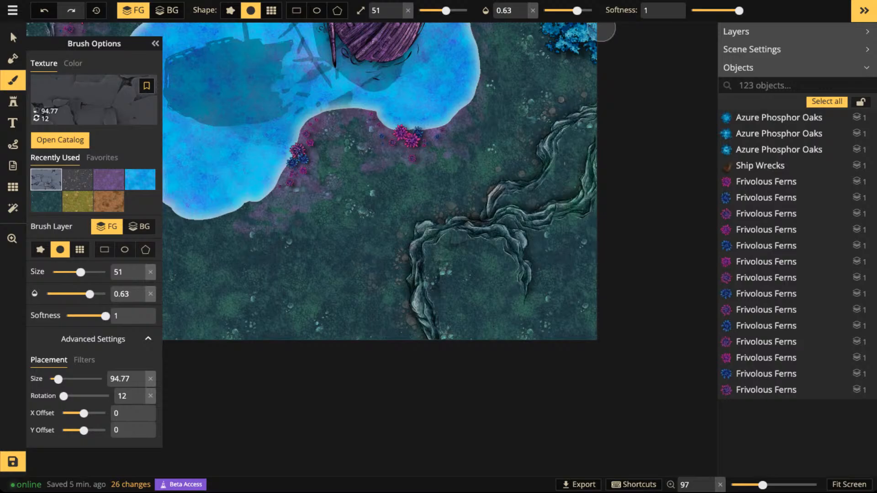
{"action": "left_click_drag", "start_coordinate": [588, 11], "coordinate": [594, 12]}
{"action": "mouse_move", "coordinate": [514, 240]}
{"action": "left_mouse_down"}
{"action": "mouse_move", "coordinate": [485, 255]}
{"action": "mouse_move", "coordinate": [488, 243]}
{"action": "mouse_move", "coordinate": [467, 239]}
{"action": "mouse_move", "coordinate": [444, 254]}
{"action": "mouse_move", "coordinate": [440, 280]}
{"action": "mouse_move", "coordinate": [449, 311]}
{"action": "mouse_move", "coordinate": [515, 352]}
{"action": "left_mouse_up"}
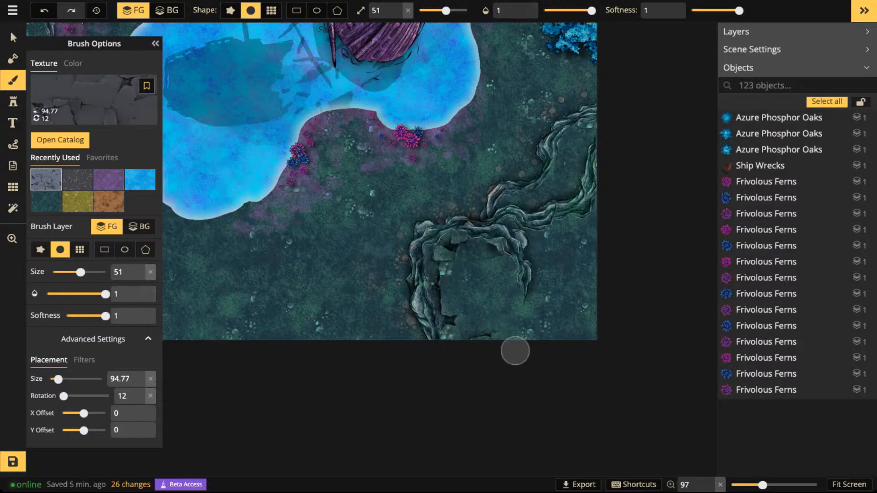
{"action": "mouse_move", "coordinate": [529, 244]}
{"action": "left_mouse_down"}
{"action": "mouse_move", "coordinate": [563, 230]}
{"action": "mouse_move", "coordinate": [569, 245]}
{"action": "mouse_move", "coordinate": [591, 238]}
{"action": "left_mouse_up"}
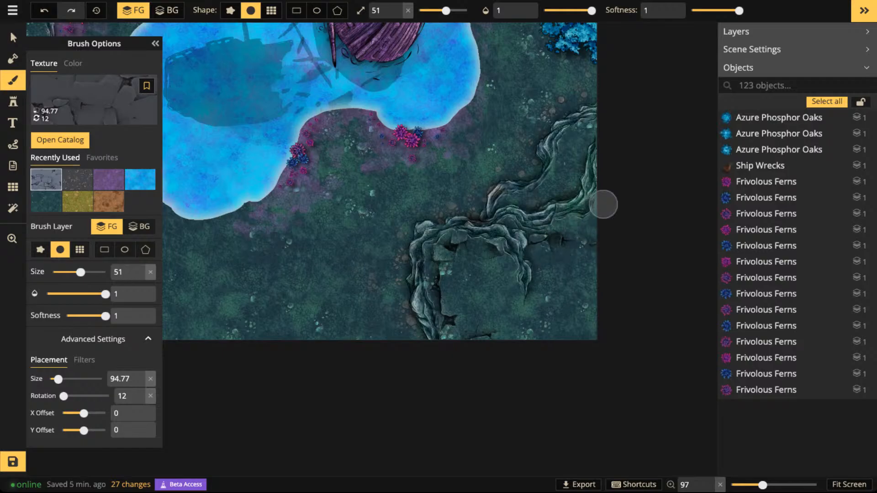
{"action": "left_click_drag", "start_coordinate": [588, 137], "coordinate": [564, 154]}
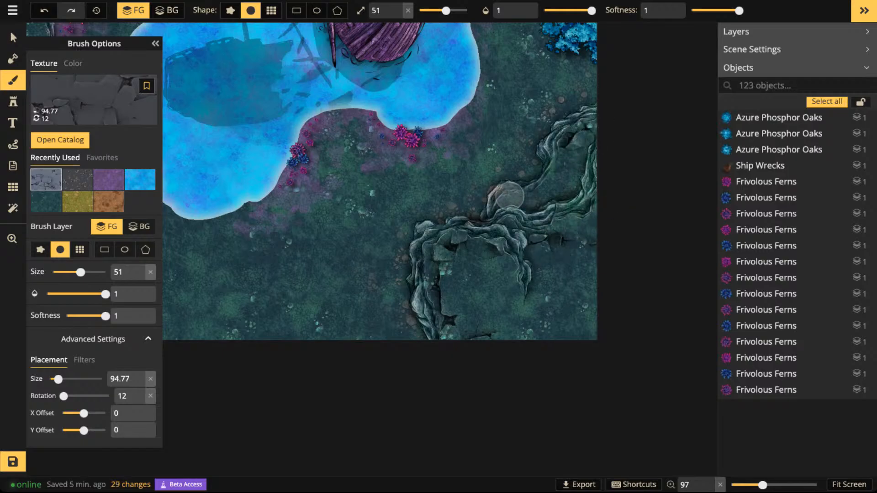
{"action": "mouse_move", "coordinate": [507, 289]}
{"action": "left_mouse_down"}
{"action": "mouse_move", "coordinate": [481, 295]}
{"action": "mouse_move", "coordinate": [507, 294]}
{"action": "mouse_move", "coordinate": [514, 313]}
{"action": "mouse_move", "coordinate": [530, 299]}
{"action": "mouse_move", "coordinate": [533, 252]}
{"action": "mouse_move", "coordinate": [542, 270]}
{"action": "left_mouse_up"}
- Paint cracked ground on the plateau behind the cliffs in the map's upper-left corner
{"action": "key", "text": "space"}
{"action": "left_click_drag", "start_coordinate": [519, 135], "coordinate": [457, 392]}
{"action": "mouse_move", "coordinate": [502, 128]}
{"action": "left_mouse_down"}
{"action": "mouse_move", "coordinate": [497, 185]}
{"action": "mouse_move", "coordinate": [592, 165]}
{"action": "mouse_move", "coordinate": [751, 172]}
{"action": "left_mouse_up"}
{"action": "left_click_drag", "start_coordinate": [343, 205], "coordinate": [530, 190]}
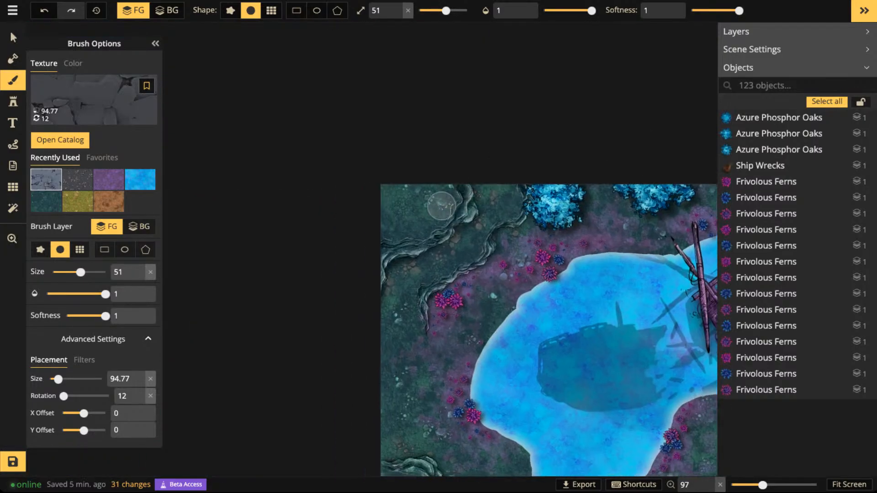
{"action": "left_click_drag", "start_coordinate": [409, 227], "coordinate": [409, 177]}
{"action": "mouse_move", "coordinate": [499, 217]}
{"action": "left_mouse_down"}
{"action": "mouse_move", "coordinate": [488, 198]}
{"action": "mouse_move", "coordinate": [505, 202]}
{"action": "left_mouse_up"}
- Paint cracked ground within the cliffs in the map's lower-left corner
{"action": "key", "text": "space"}
{"action": "left_click_drag", "start_coordinate": [500, 307], "coordinate": [526, 101]}
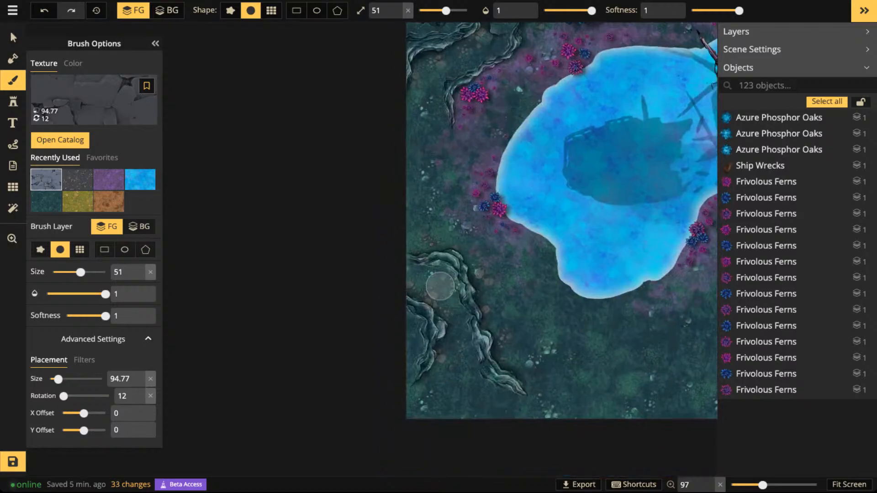
{"action": "mouse_move", "coordinate": [440, 291]}
{"action": "left_mouse_down"}
{"action": "mouse_move", "coordinate": [469, 345]}
{"action": "mouse_move", "coordinate": [430, 397]}
{"action": "mouse_move", "coordinate": [529, 418]}
{"action": "left_mouse_up"}
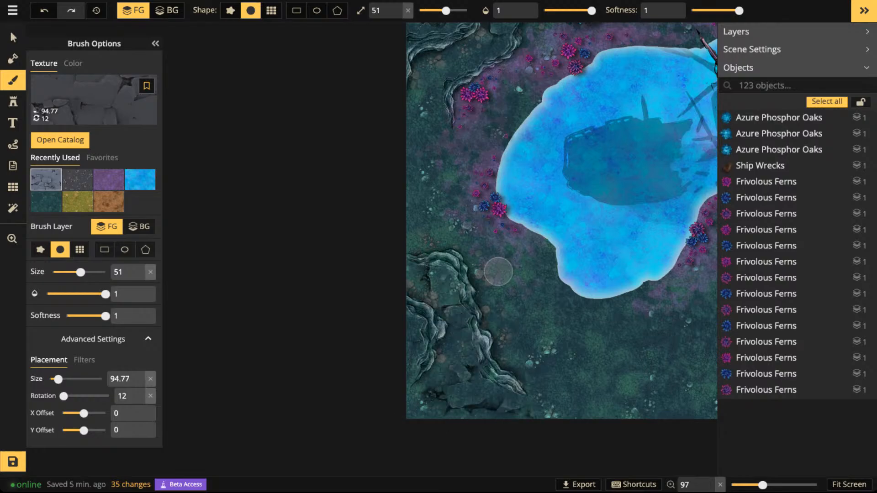
- Choose the plain blue-grey concrete texture, set the brush opacity to 0.43 and paint over the upper-left cliff plateau
{"action": "mouse_move", "coordinate": [597, 305]}
{"action": "left_mouse_down"}
{"action": "mouse_move", "coordinate": [466, 355]}
{"action": "mouse_move", "coordinate": [361, 278]}
{"action": "mouse_move", "coordinate": [364, 328]}
{"action": "left_mouse_up"}
{"action": "scroll", "coordinate": [466, 355], "scroll_direction": "down", "scroll_amount": 2}
{"action": "scroll", "coordinate": [402, 176], "scroll_direction": "up", "scroll_amount": 3}
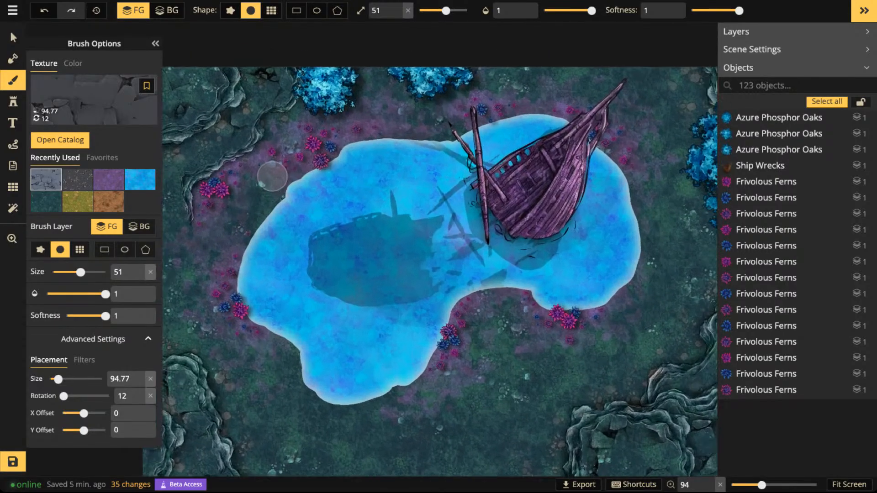
{"action": "left_click_drag", "start_coordinate": [254, 173], "coordinate": [244, 155]}
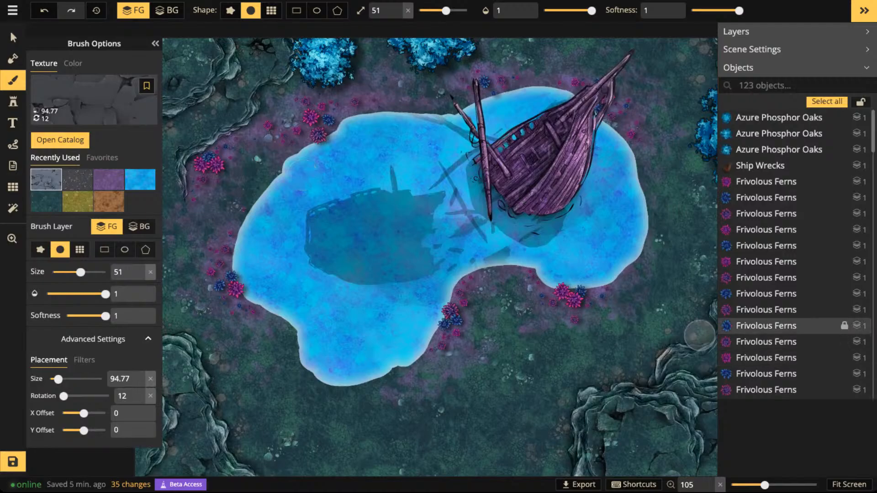
{"action": "left_click_drag", "start_coordinate": [393, 234], "coordinate": [417, 310]}
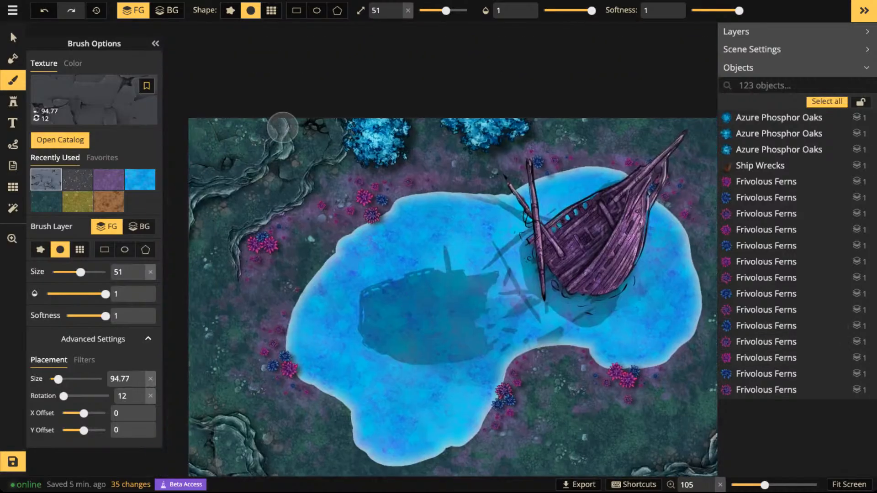
{"action": "key", "text": "f"}
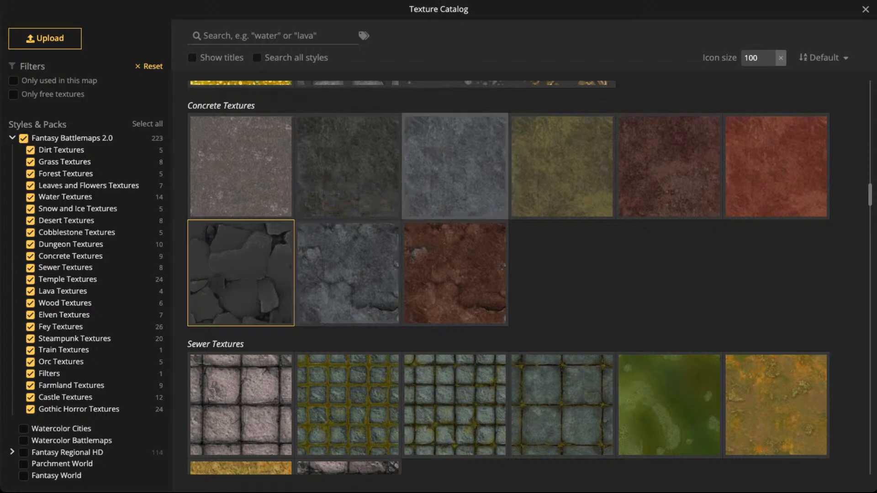
{"action": "left_click", "coordinate": [461, 144]}
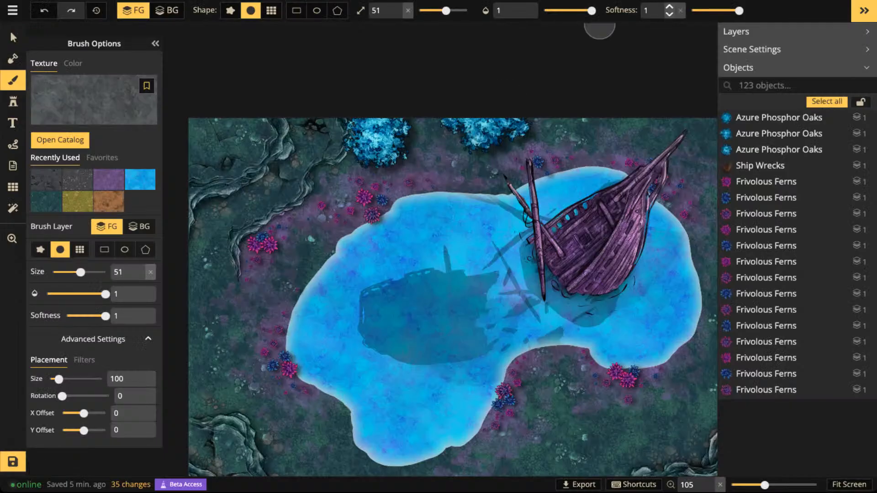
{"action": "left_click_drag", "start_coordinate": [591, 11], "coordinate": [565, 10]}
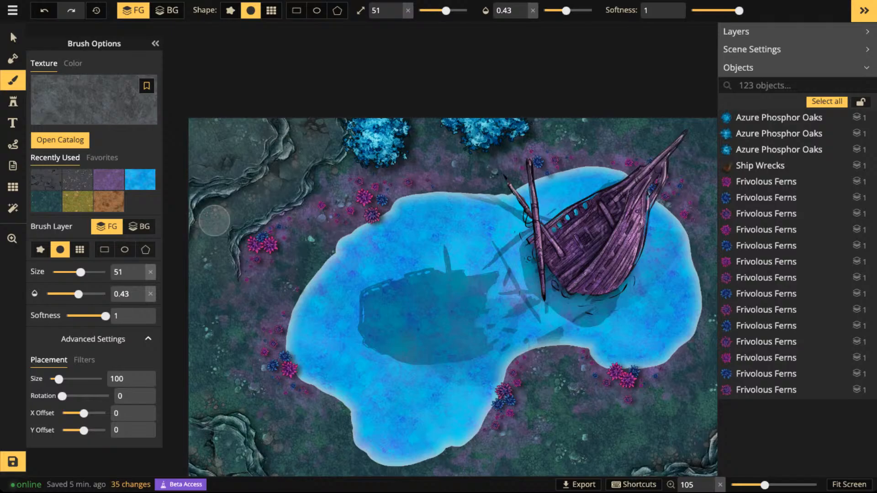
{"action": "left_click", "coordinate": [281, 142]}
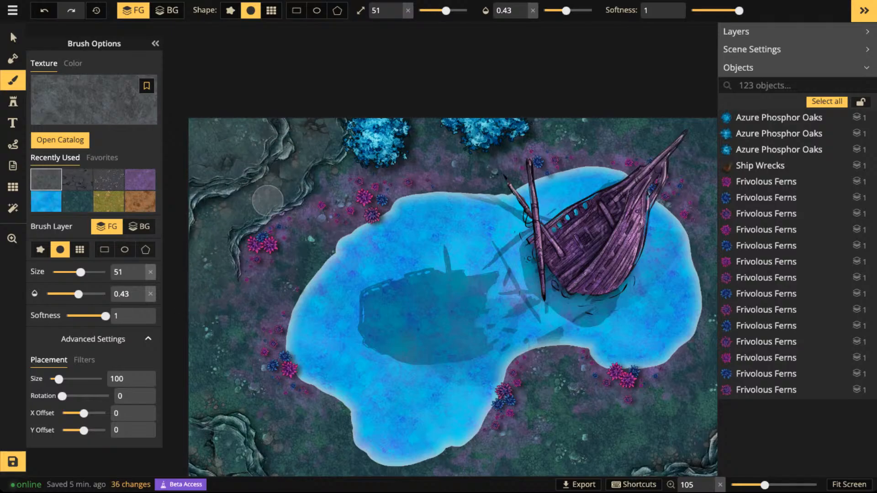
- Paint the blue-grey concrete texture over the lower-right cliffs' cracked ground and the remaining cliff areas around the map
{"action": "left_click_drag", "start_coordinate": [377, 327], "coordinate": [428, 71]}
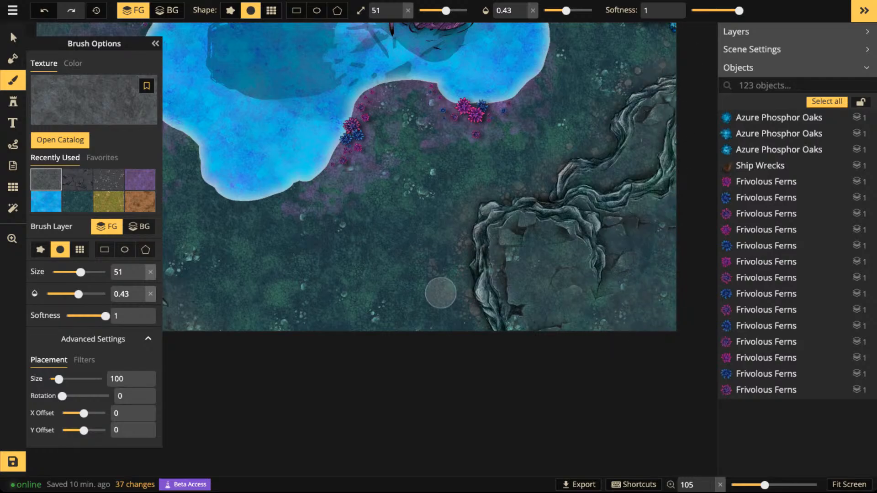
{"action": "mouse_move", "coordinate": [479, 325]}
{"action": "left_mouse_down"}
{"action": "mouse_move", "coordinate": [488, 300]}
{"action": "mouse_move", "coordinate": [444, 303]}
{"action": "left_mouse_up"}
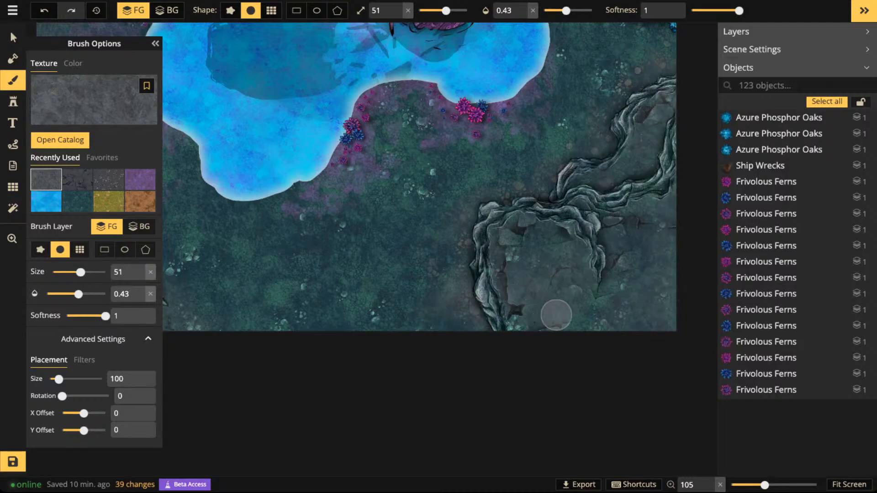
{"action": "scroll", "coordinate": [345, 286], "scroll_direction": "down", "scroll_amount": 3}
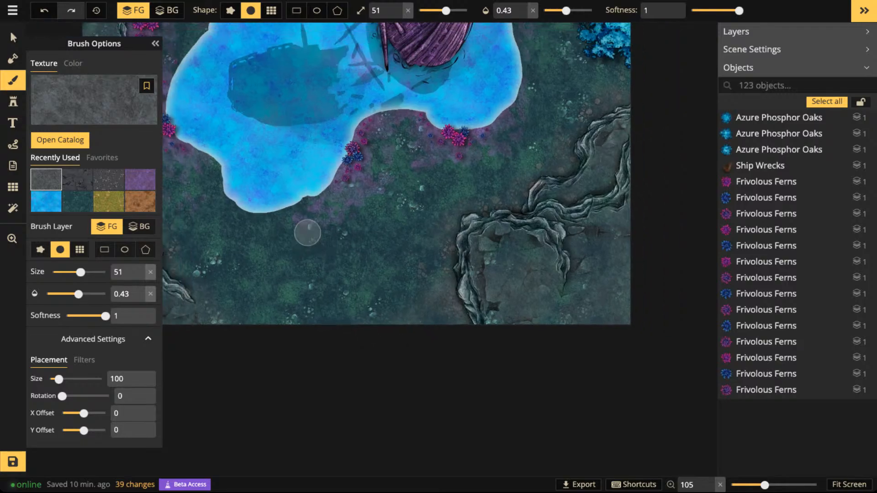
{"action": "left_click_drag", "start_coordinate": [280, 225], "coordinate": [328, 476]}
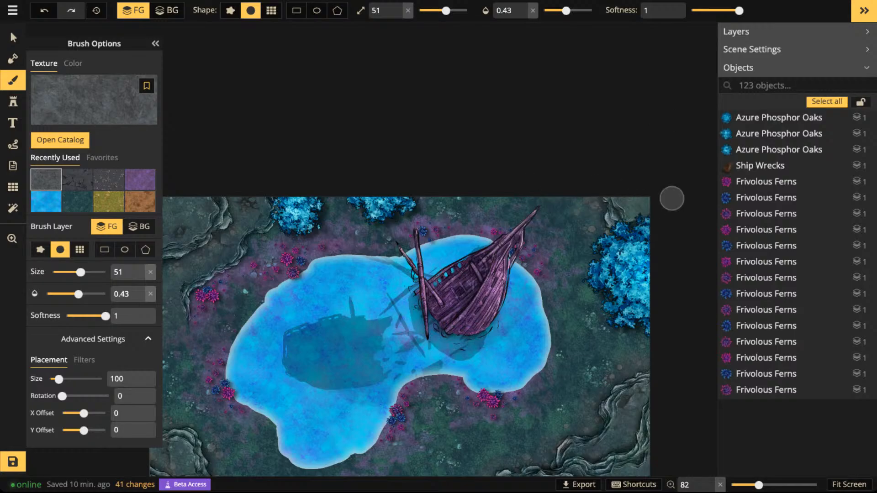
{"action": "key", "text": "space"}
{"action": "left_click_drag", "start_coordinate": [275, 261], "coordinate": [474, 233]}
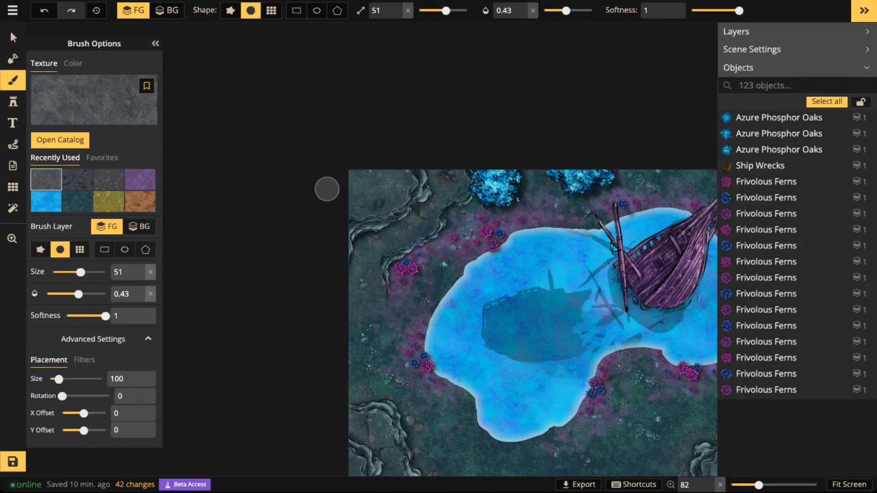
- Inspect the whole map with its lake and cliffs, then examine the shipwreck in the lake up close
{"action": "scroll", "coordinate": [328, 188], "scroll_direction": "down", "scroll_amount": 3}
{"action": "key", "text": "space"}
{"action": "left_click_drag", "start_coordinate": [462, 255], "coordinate": [343, 205]}
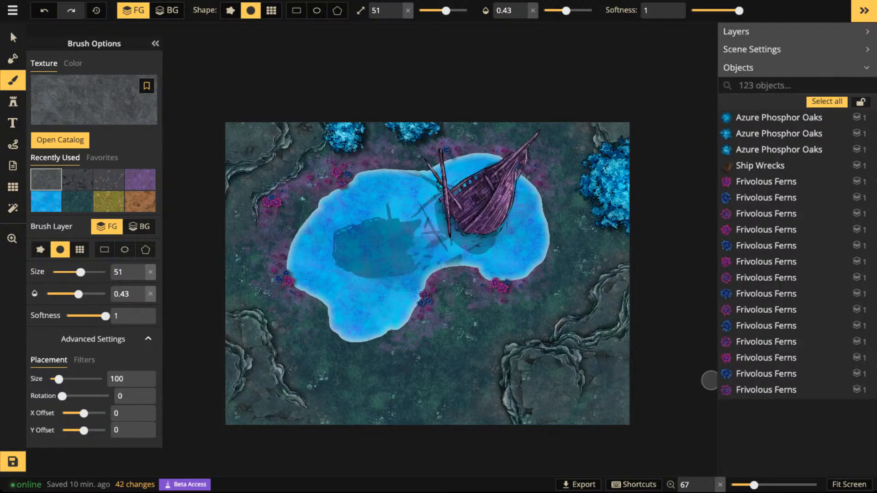
{"action": "scroll", "coordinate": [355, 222], "scroll_direction": "up", "scroll_amount": 1}
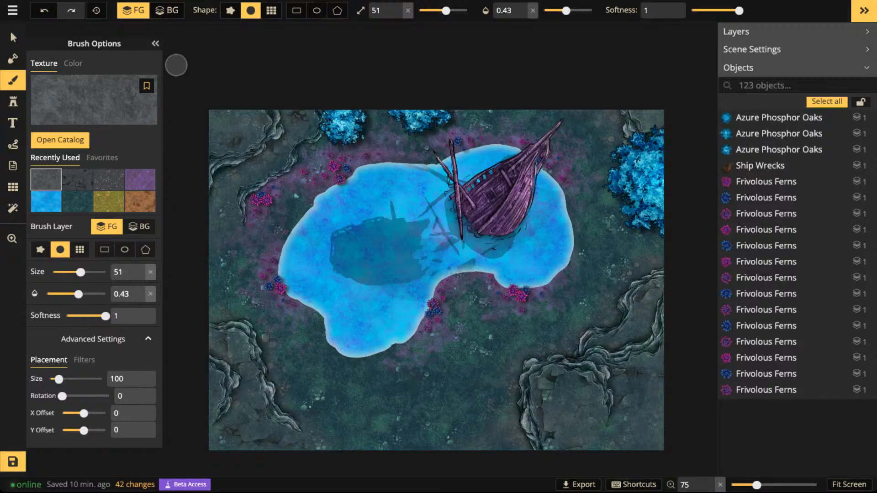
{"action": "left_click", "coordinate": [13, 37]}
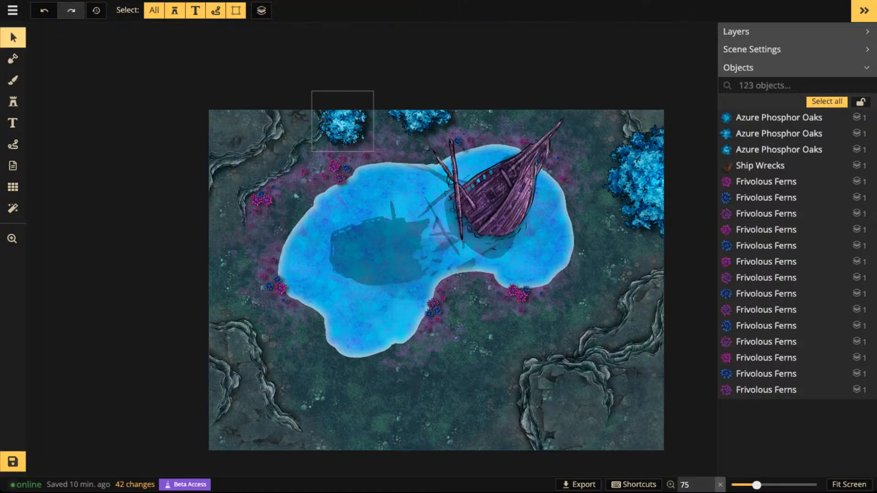
{"action": "scroll", "coordinate": [322, 98], "scroll_direction": "up", "scroll_amount": 2}
{"action": "left_click", "coordinate": [511, 206]}
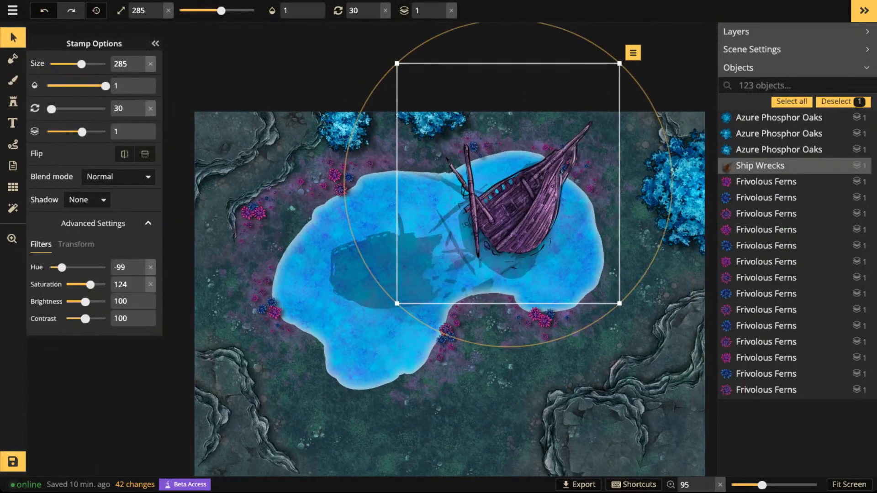
{"action": "key", "text": "Escape"}
{"action": "key", "text": "space"}
{"action": "left_click_drag", "start_coordinate": [511, 206], "coordinate": [435, 199]}
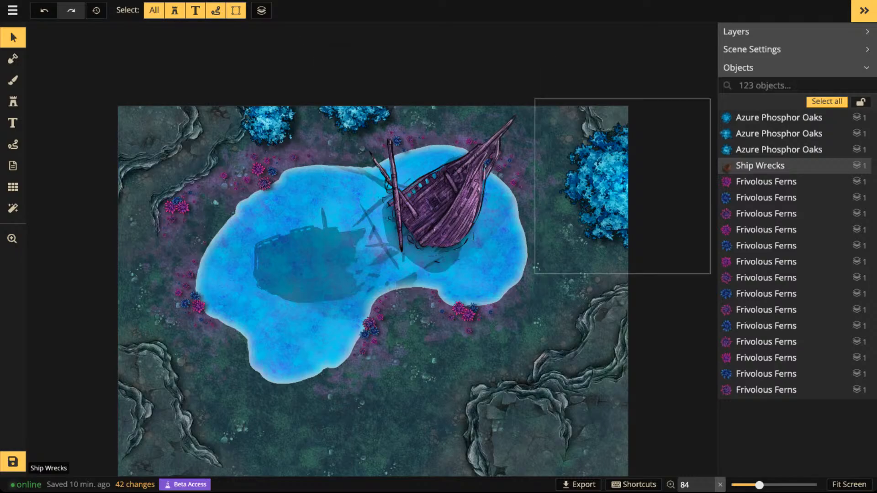
{"action": "left_click", "coordinate": [441, 205]}
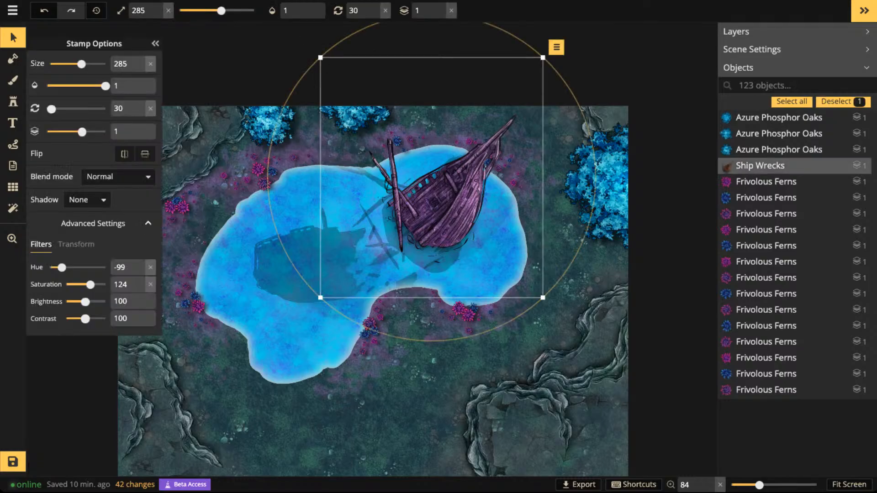
{"action": "scroll", "coordinate": [422, 234], "scroll_direction": "up", "scroll_amount": 3}
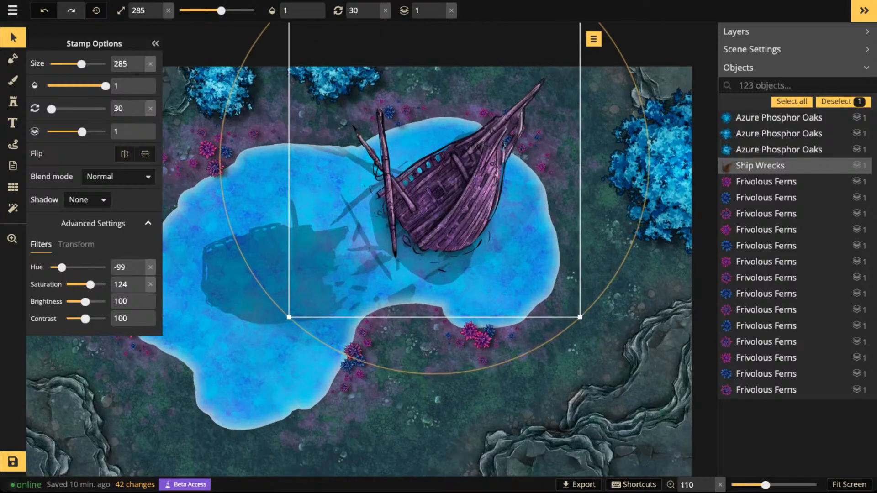
{"action": "key", "text": "Escape"}
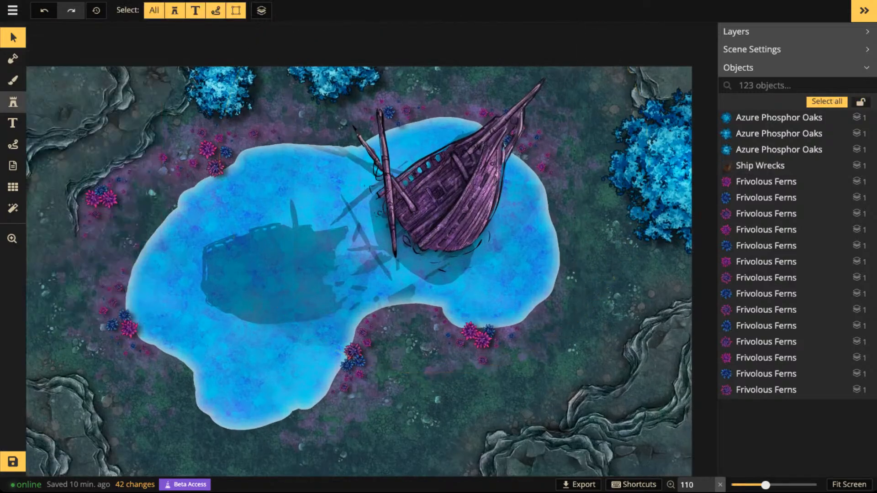
- Browse the Fey stamps in the catalog and choose a spiny green Carnivorous Plant stamp
{"action": "left_click", "coordinate": [13, 102]}
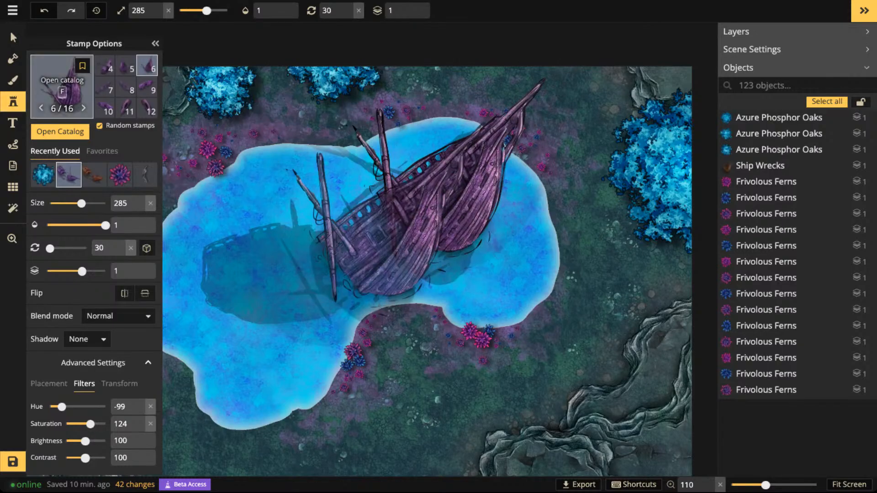
{"action": "left_click", "coordinate": [62, 89]}
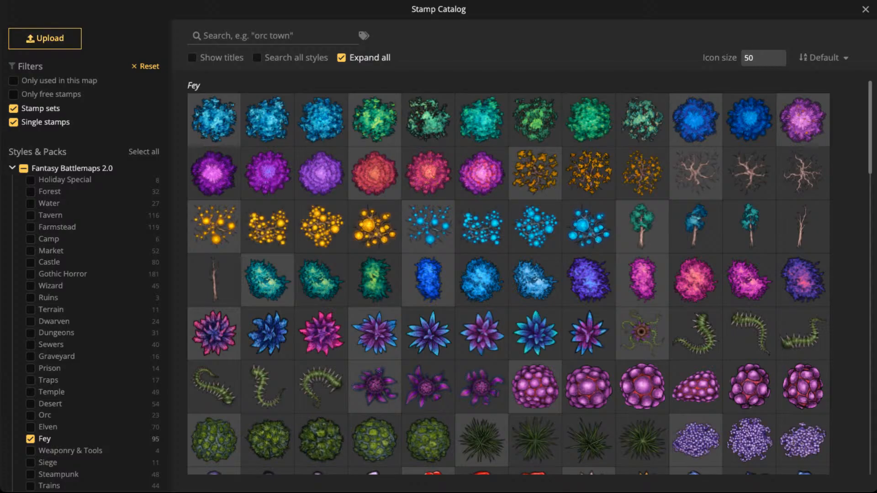
{"action": "scroll", "coordinate": [428, 137], "scroll_direction": "down", "scroll_amount": 3}
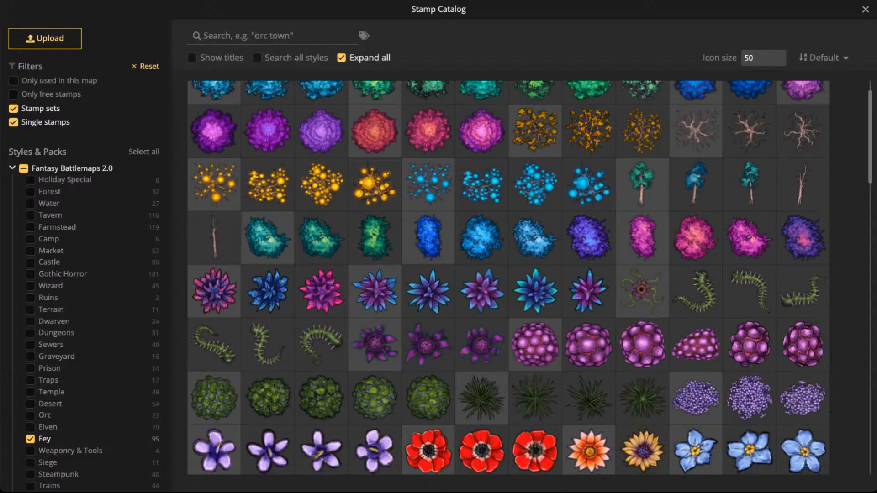
{"action": "scroll", "coordinate": [428, 137], "scroll_direction": "down", "scroll_amount": 5}
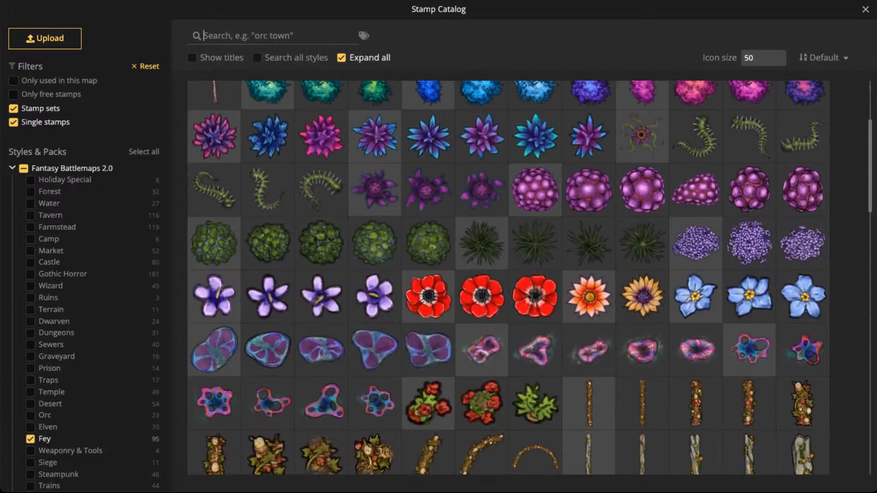
{"action": "scroll", "coordinate": [428, 138], "scroll_direction": "down", "scroll_amount": 5}
{"action": "scroll", "coordinate": [428, 137], "scroll_direction": "up", "scroll_amount": 10}
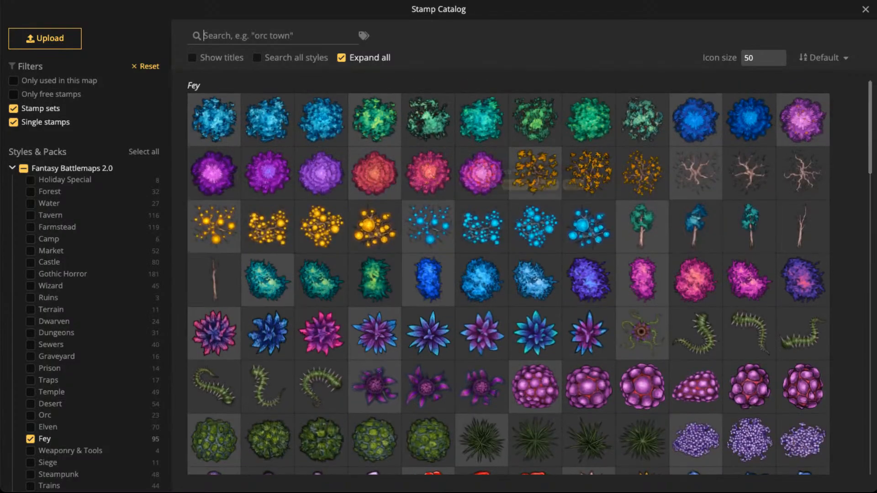
{"action": "scroll", "coordinate": [374, 297], "scroll_direction": "down", "scroll_amount": 2}
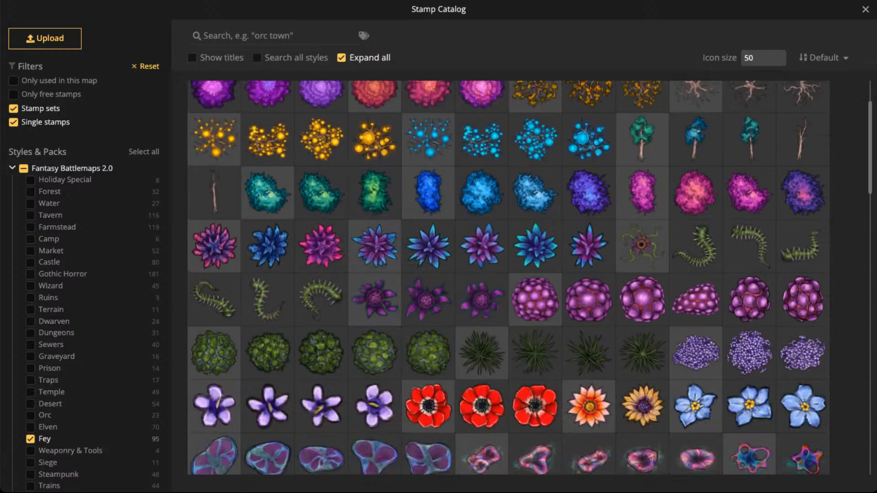
{"action": "left_click", "coordinate": [322, 299]}
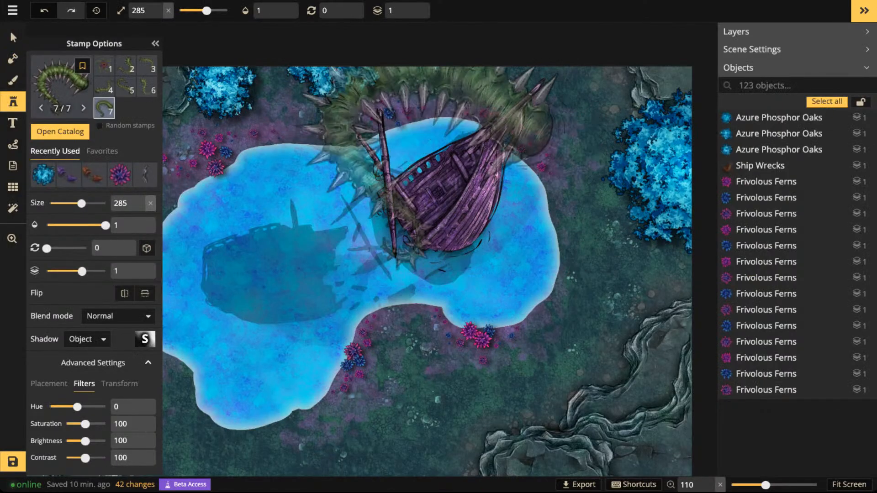
- Choose the second Carnivorous Plant variant and place it at size 65, rotated 135, across the shipwreck's window edge and deck
{"action": "scroll", "coordinate": [383, 147], "scroll_direction": "down", "scroll_amount": 2}
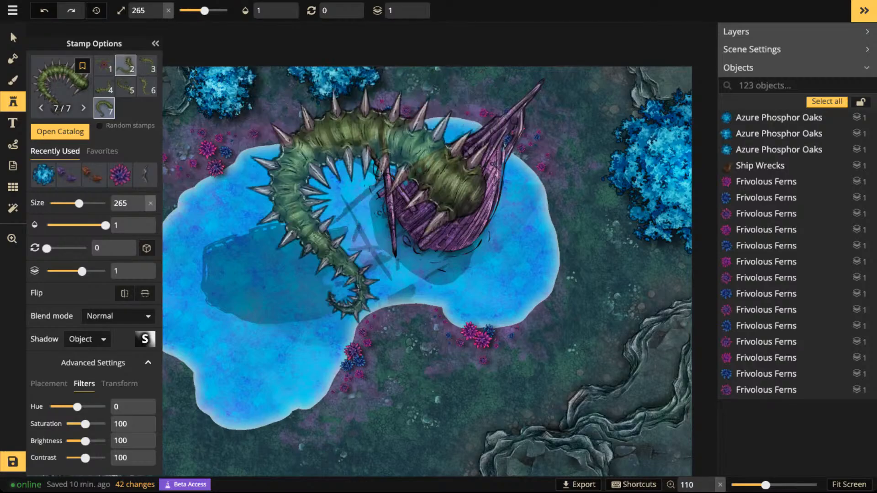
{"action": "left_click", "coordinate": [126, 66]}
{"action": "scroll", "coordinate": [416, 182], "scroll_direction": "up", "scroll_amount": 7}
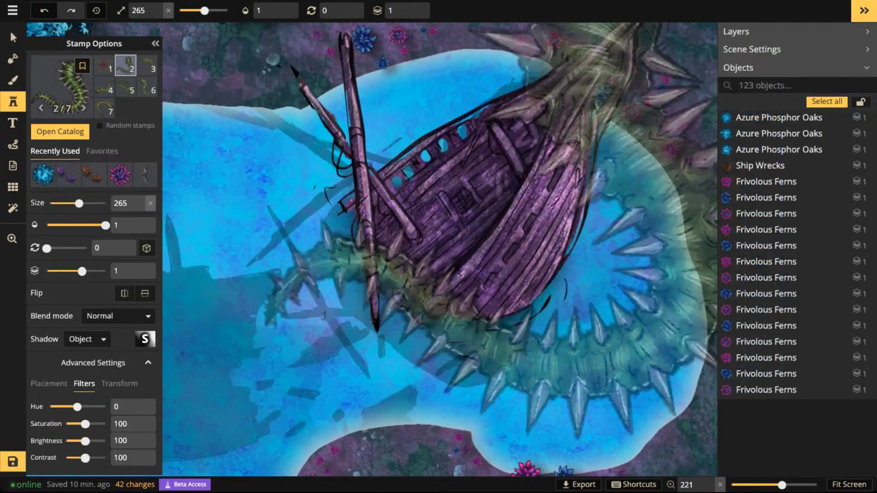
{"action": "scroll", "coordinate": [461, 173], "scroll_direction": "down", "scroll_amount": 20}
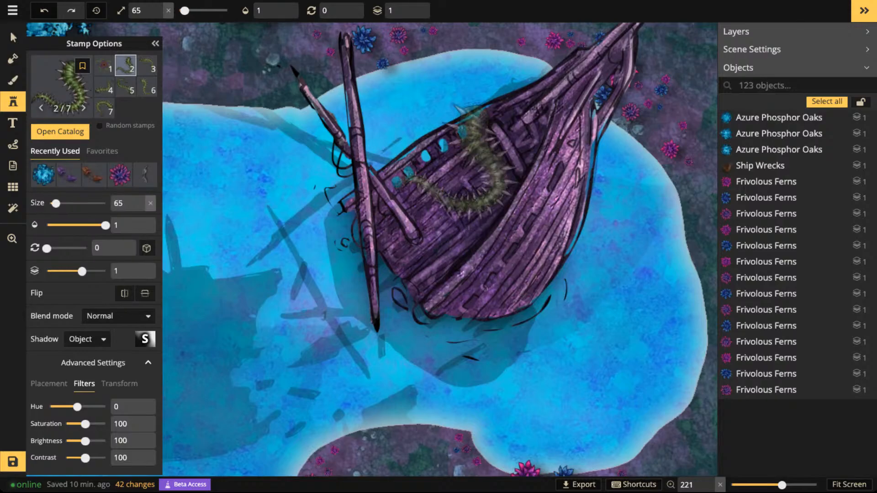
{"action": "scroll", "coordinate": [457, 161], "scroll_direction": "up", "scroll_amount": 9}
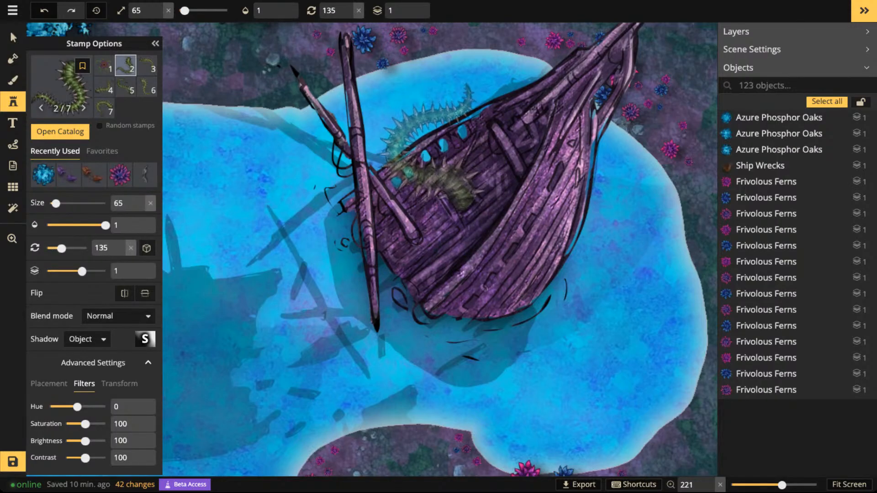
{"action": "left_click", "coordinate": [444, 153]}
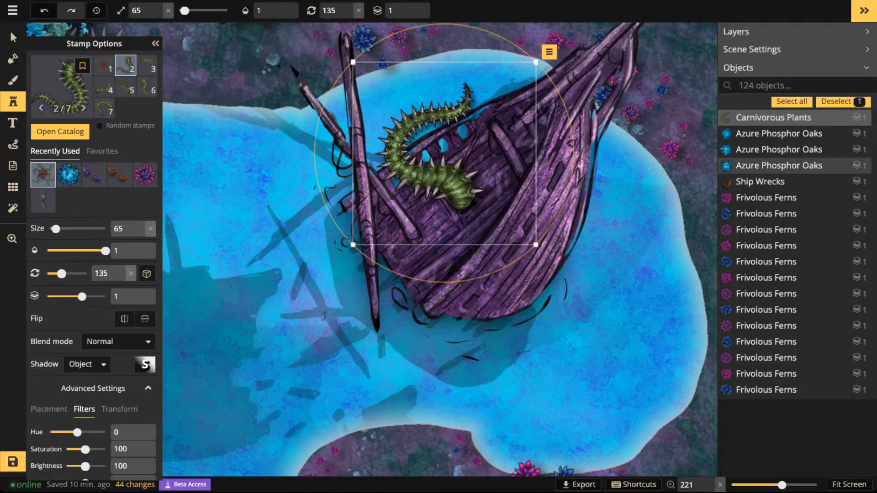
{"action": "left_click", "coordinate": [13, 38]}
{"action": "scroll", "coordinate": [384, 109], "scroll_direction": "down", "scroll_amount": 5}
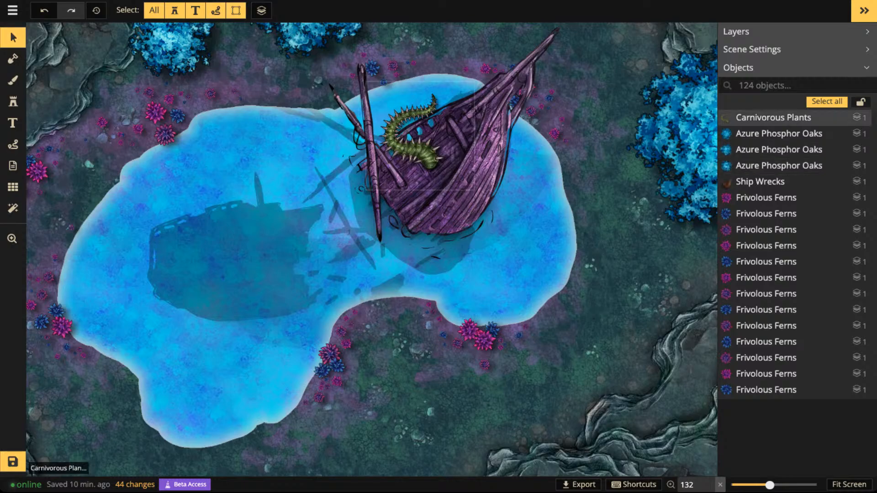
{"action": "left_click", "coordinate": [777, 117]}
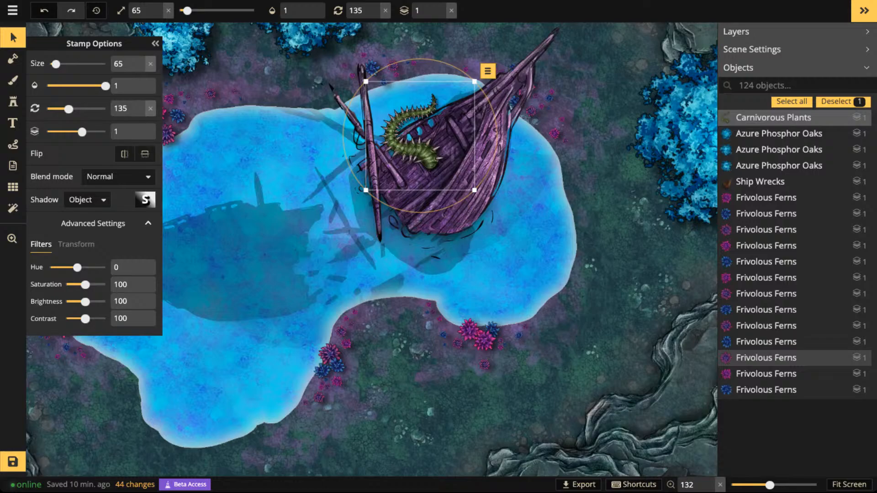
{"action": "scroll", "coordinate": [446, 160], "scroll_direction": "up", "scroll_amount": 3}
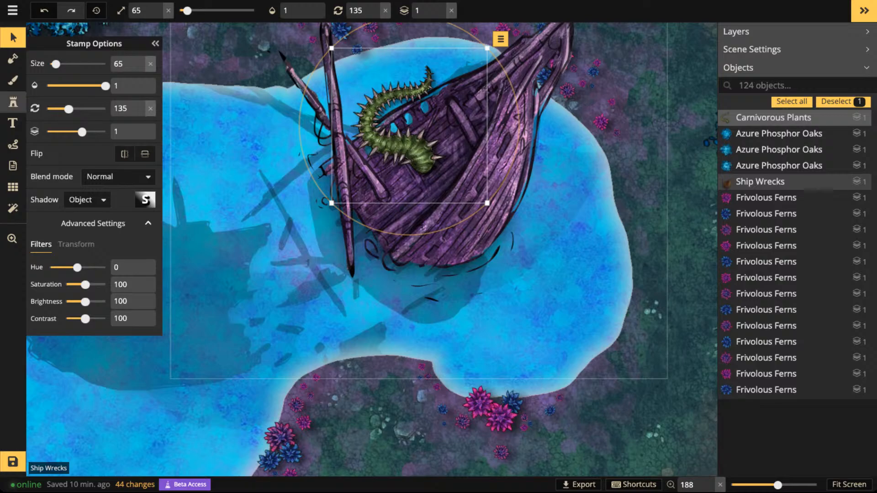
- Browse the Fey stamp catalog again and choose the glowing blue Aqua Orb Trees stamp
{"action": "key", "text": "s"}
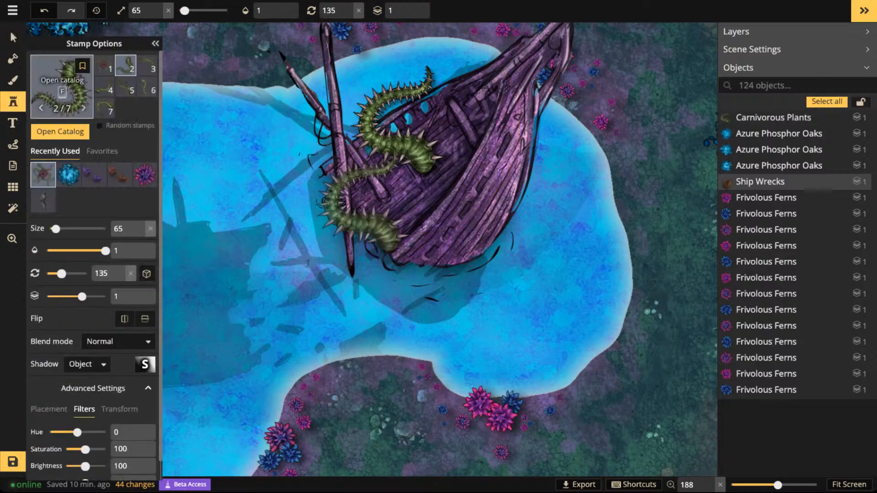
{"action": "key", "text": "f"}
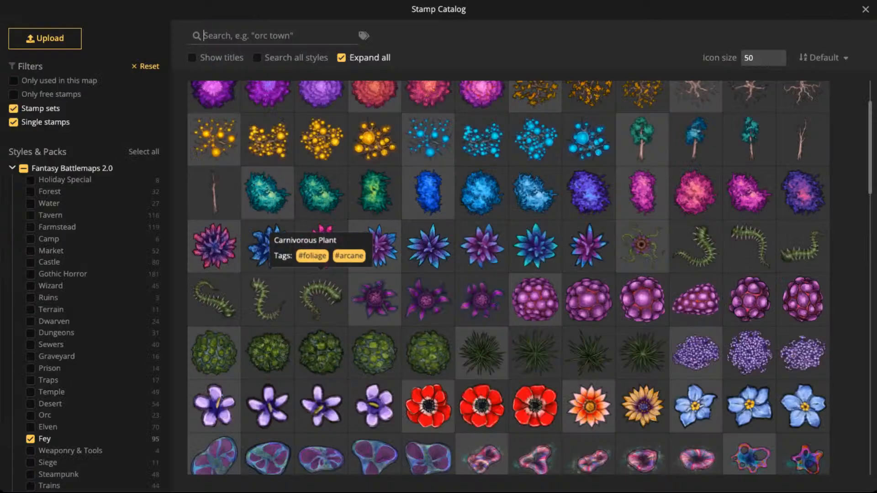
{"action": "scroll", "coordinate": [270, 242], "scroll_direction": "down", "scroll_amount": 3}
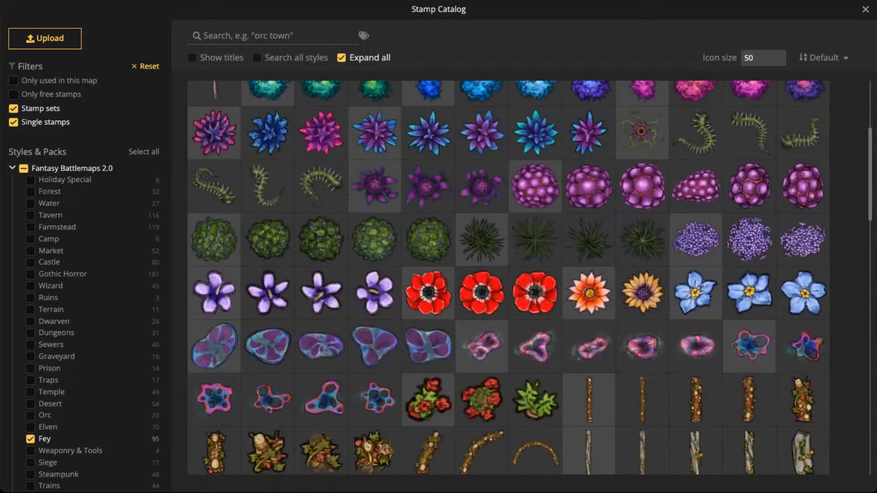
{"action": "scroll", "coordinate": [630, 182], "scroll_direction": "down", "scroll_amount": 6}
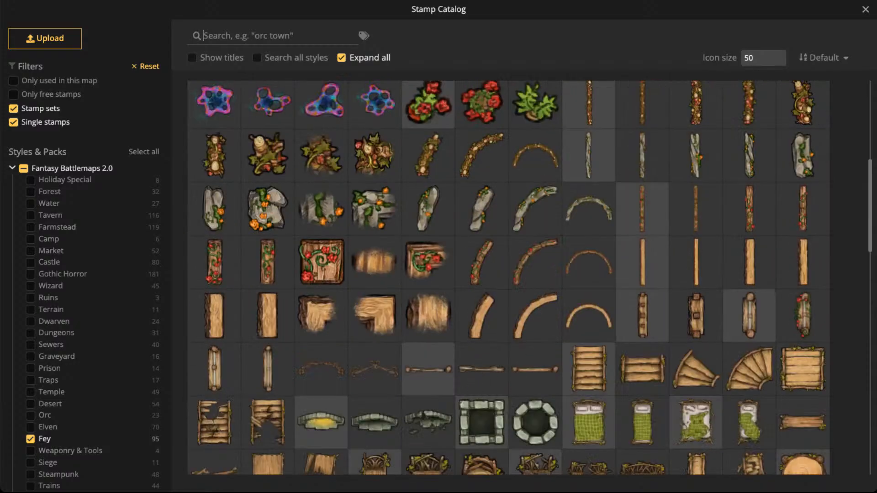
{"action": "scroll", "coordinate": [508, 278], "scroll_direction": "up", "scroll_amount": 10}
{"action": "scroll", "coordinate": [508, 277], "scroll_direction": "down", "scroll_amount": 15}
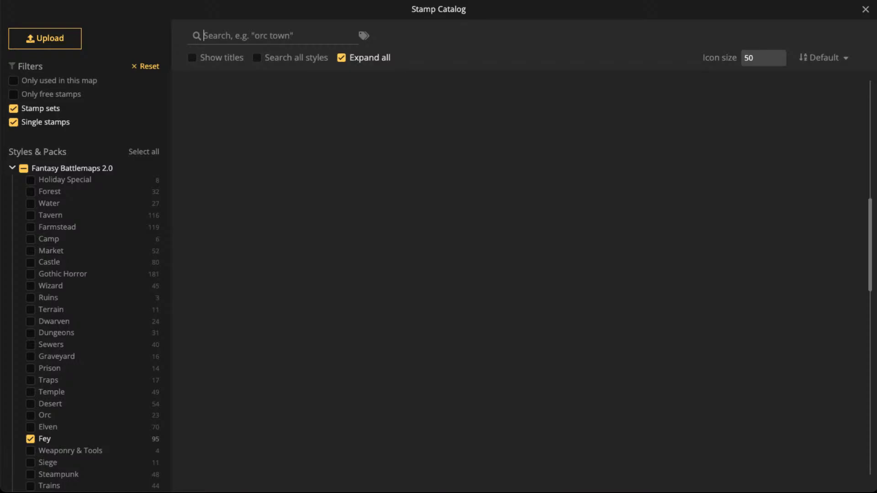
{"action": "scroll", "coordinate": [375, 120], "scroll_direction": "up", "scroll_amount": 10}
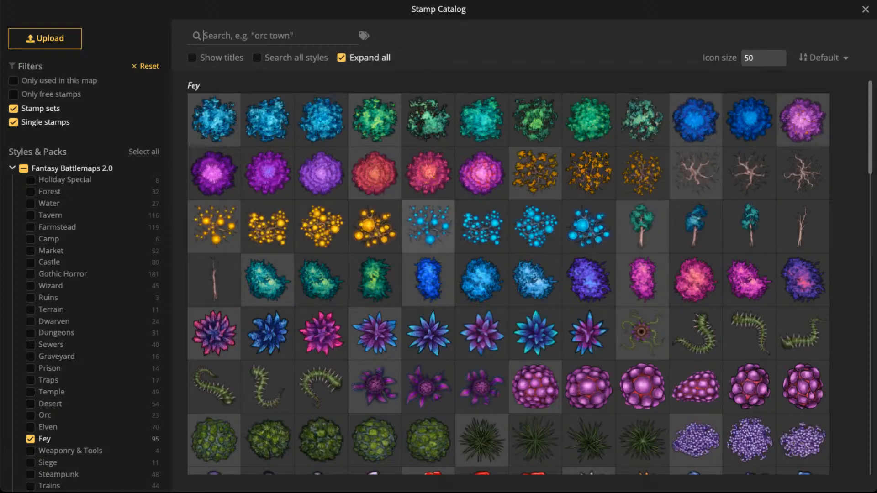
{"action": "left_click", "coordinate": [428, 226]}
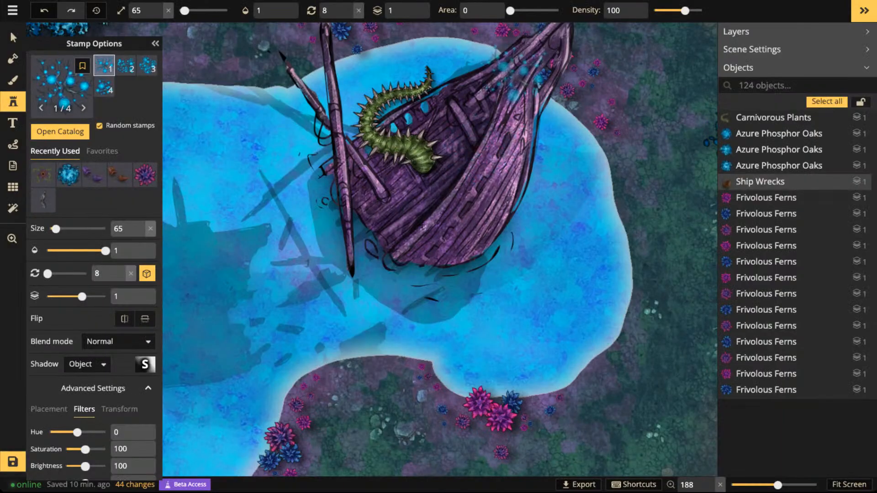
- Enlarge the Aqua Orb Trees stamp to size 105 and place one beside the shipwreck's bow
{"action": "scroll", "coordinate": [522, 74], "scroll_direction": "down", "scroll_amount": 10}
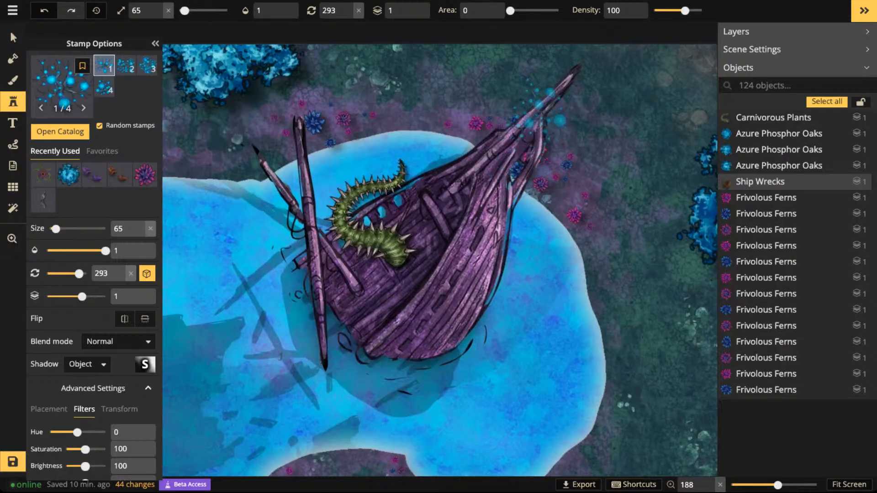
{"action": "scroll", "coordinate": [568, 140], "scroll_direction": "up", "scroll_amount": 2}
{"action": "scroll", "coordinate": [568, 140], "scroll_direction": "up", "scroll_amount": 6}
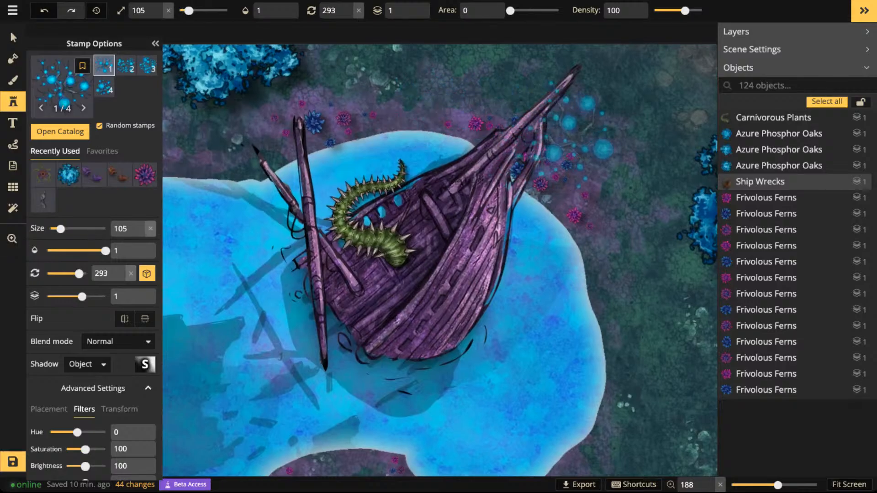
{"action": "left_click", "coordinate": [568, 141]}
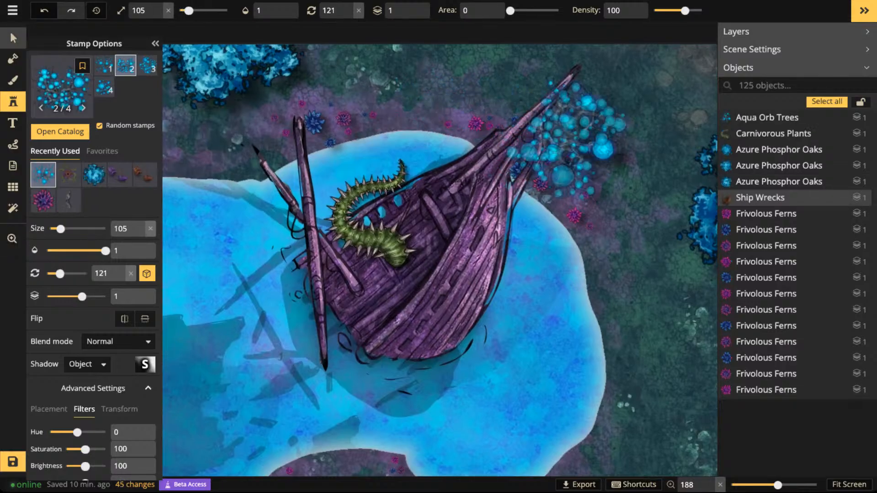
- Move the placed orb tree down toward the lake's upper-right shore and reset its rotation to 0
{"action": "key", "text": "v"}
{"action": "left_click", "coordinate": [571, 140]}
{"action": "left_click_drag", "start_coordinate": [571, 141], "coordinate": [576, 173]}
{"action": "left_click", "coordinate": [385, 10]}
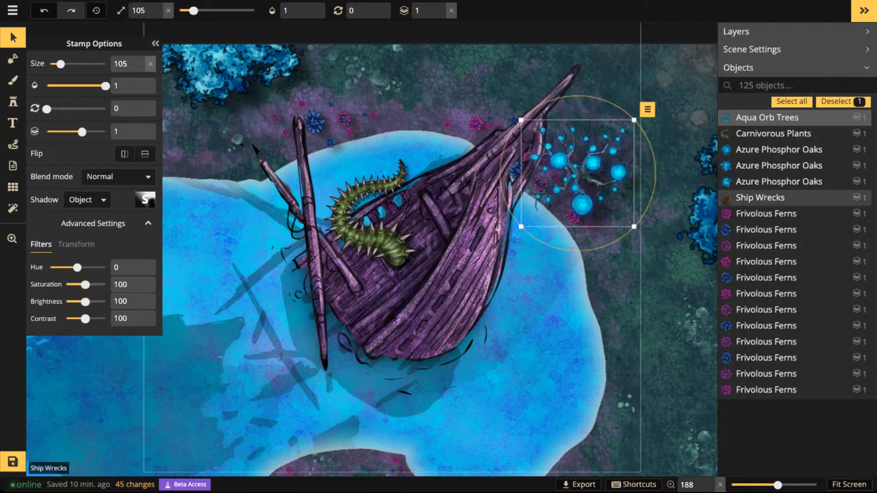
- Move the orb tree up over the tip of the shipwreck's bow and set its shadow to None
{"action": "left_click_drag", "start_coordinate": [578, 173], "coordinate": [602, 130]}
{"action": "left_click", "coordinate": [87, 200]}
{"action": "left_click", "coordinate": [80, 223]}
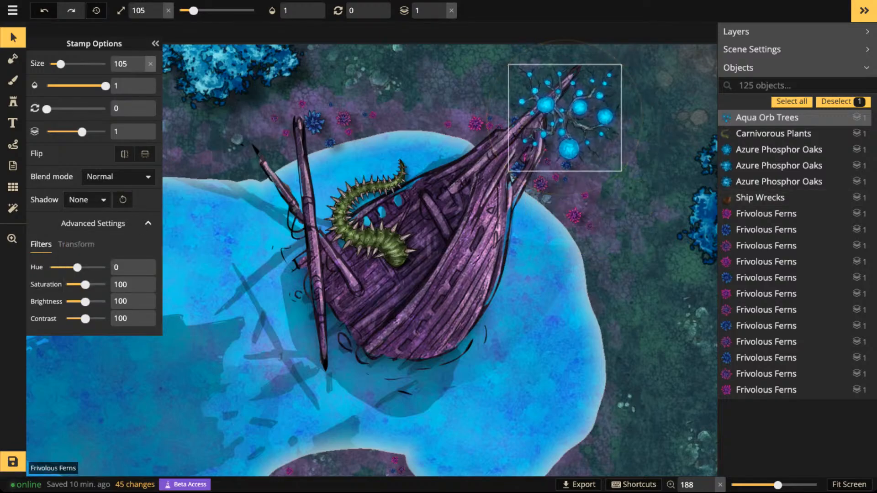
- Lower the blue fern overlapping the shipwreck's bow to layer 0
{"action": "left_click", "coordinate": [519, 169]}
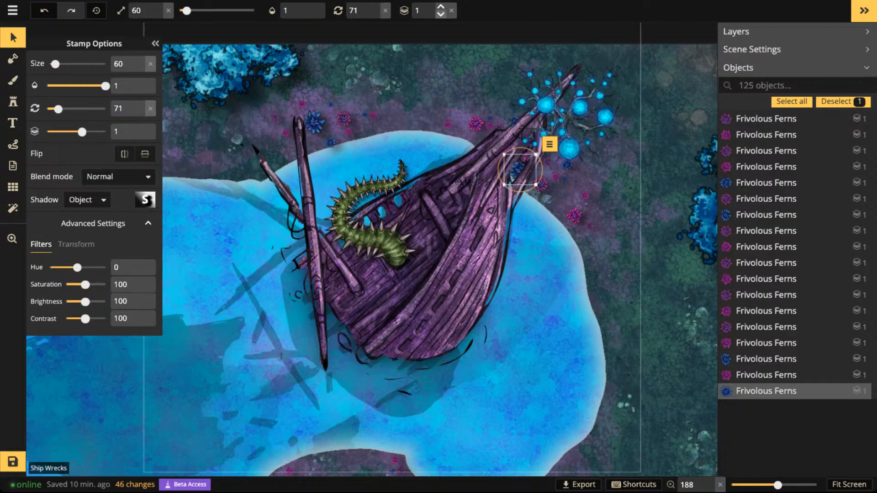
{"action": "left_click", "coordinate": [441, 15]}
{"action": "left_click", "coordinate": [519, 169]}
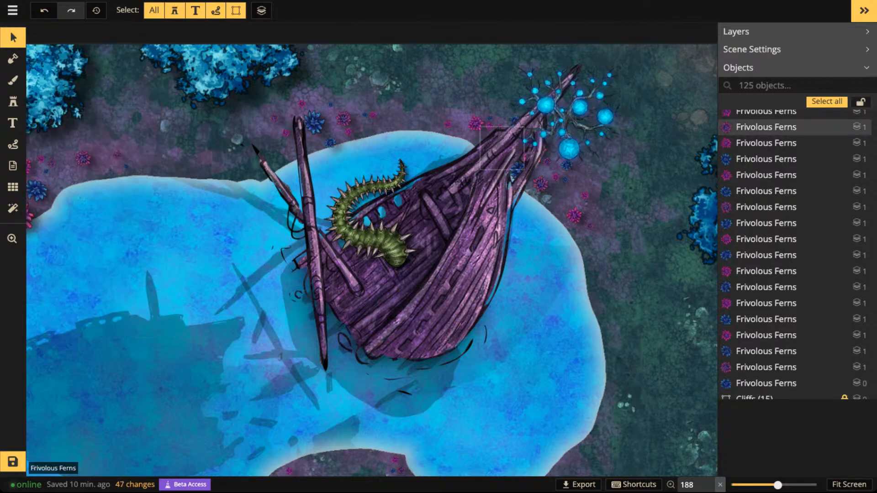
{"action": "left_click", "coordinate": [515, 121]}
- Flatten the orb tree beside the bow by reducing its transform height to 69
{"action": "scroll", "coordinate": [516, 120], "scroll_direction": "up", "scroll_amount": 1}
{"action": "scroll", "coordinate": [515, 121], "scroll_direction": "up", "scroll_amount": 3}
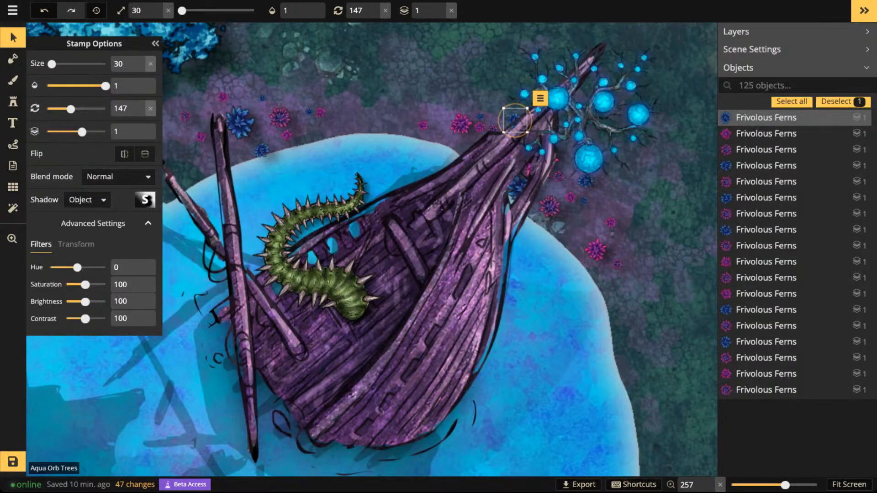
{"action": "left_click_drag", "start_coordinate": [582, 116], "coordinate": [476, 133]}
{"action": "key", "text": "space"}
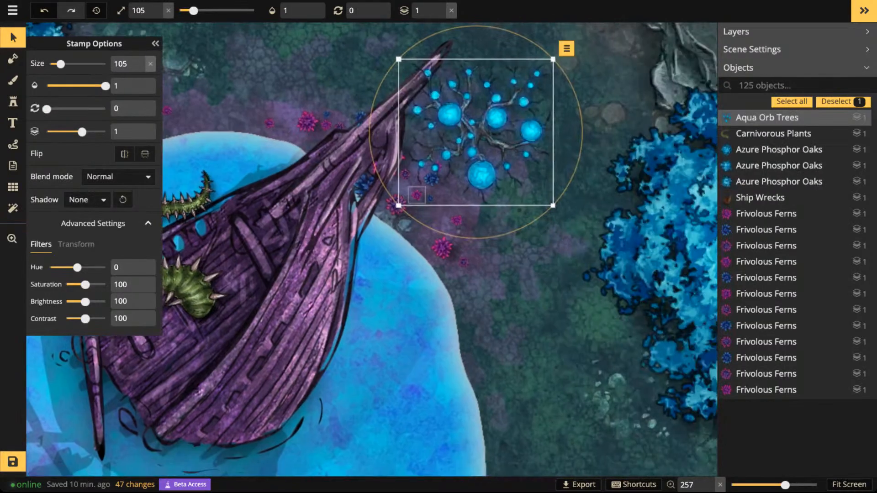
{"action": "left_click", "coordinate": [76, 244]}
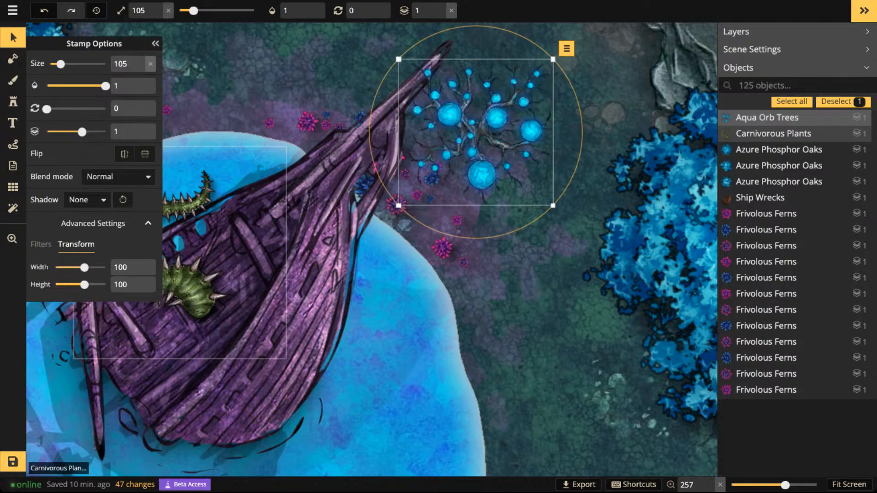
{"action": "left_click_drag", "start_coordinate": [84, 285], "coordinate": [80, 285]}
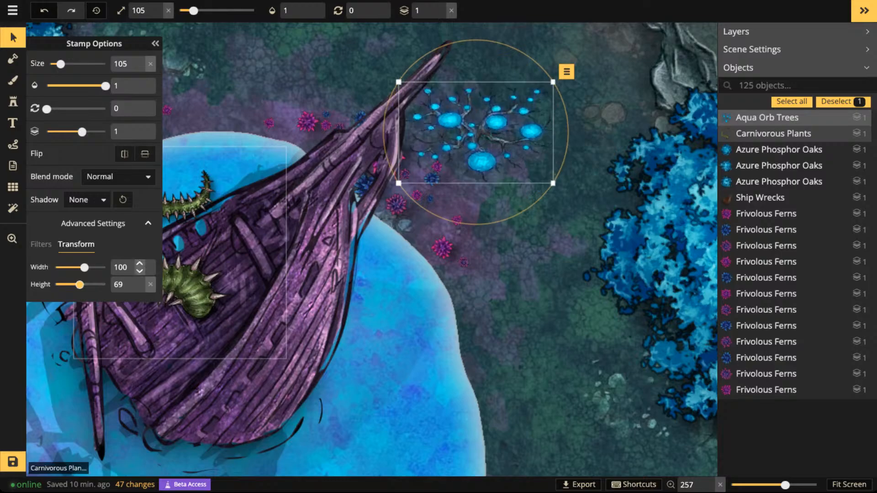
- Rotate the flattened orb tree to 315 and move it onto the shipwreck's bow
{"action": "left_click_drag", "start_coordinate": [564, 160], "coordinate": [559, 88]}
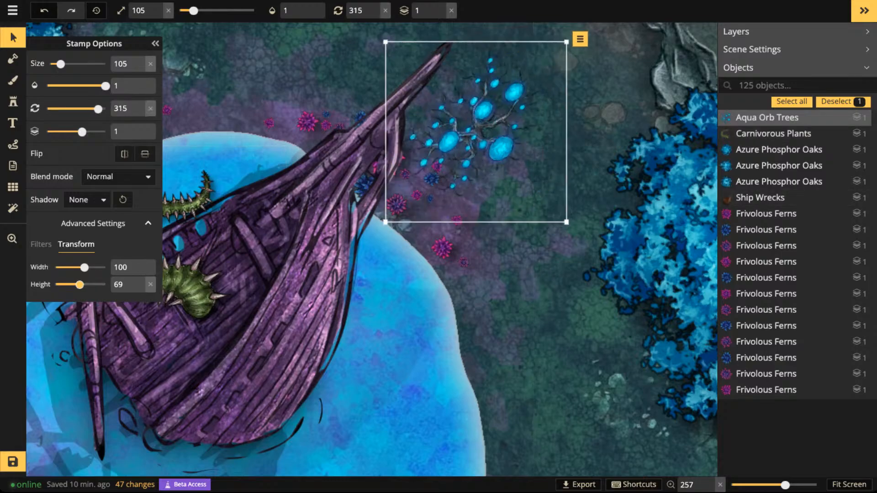
{"action": "left_click_drag", "start_coordinate": [476, 132], "coordinate": [358, 160]}
{"action": "scroll", "coordinate": [358, 158], "scroll_direction": "down", "scroll_amount": 5}
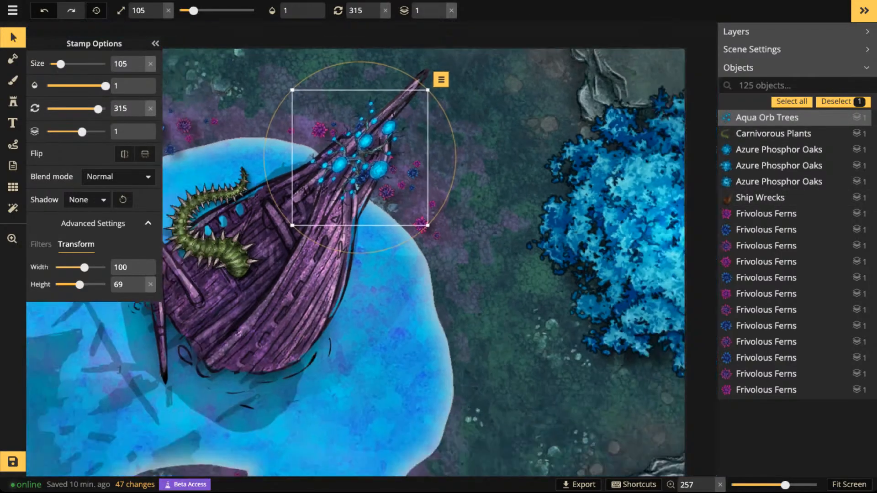
{"action": "key", "text": "Escape"}
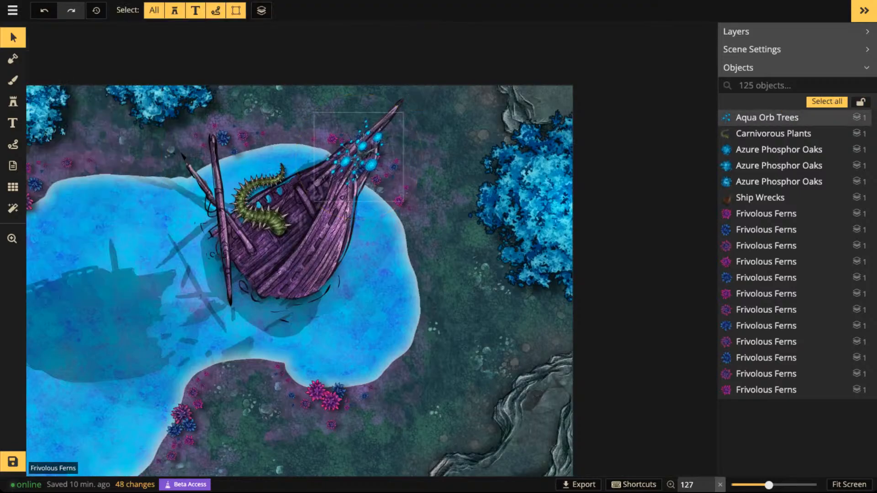
{"action": "scroll", "coordinate": [369, 155], "scroll_direction": "up", "scroll_amount": 3}
{"action": "left_click", "coordinate": [369, 156]}
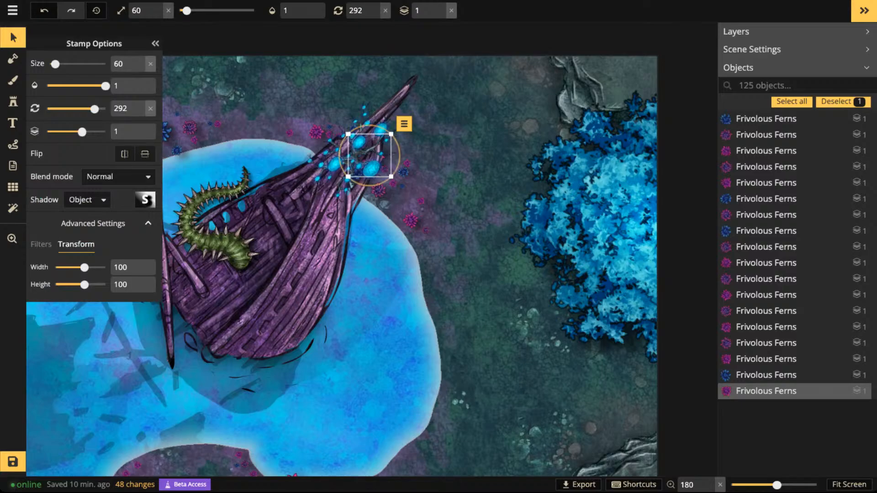
- Place two Aqua Orb Trees stamps of size 60 with random rotation along the shipwreck's hull, below the orb tree on the bow
{"action": "left_click", "coordinate": [13, 102]}
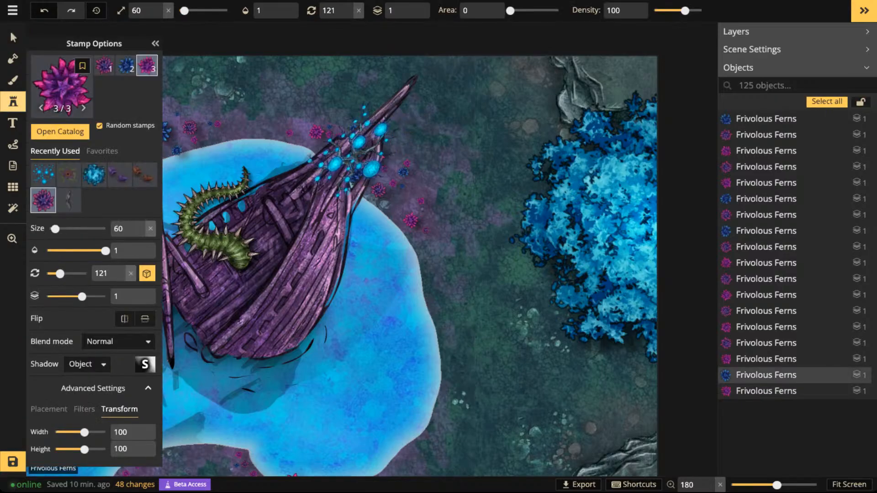
{"action": "left_click", "coordinate": [43, 175]}
{"action": "left_click", "coordinate": [105, 87]}
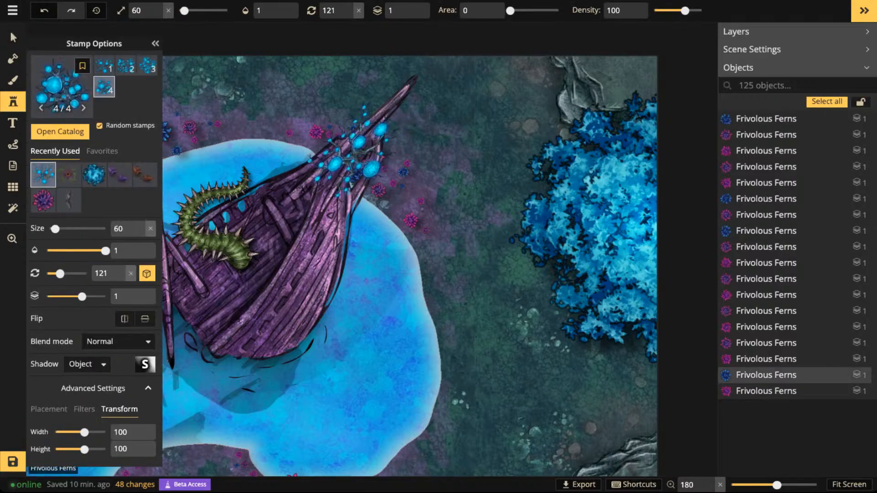
{"action": "key", "text": "space"}
{"action": "left_click_drag", "start_coordinate": [291, 247], "coordinate": [403, 187]}
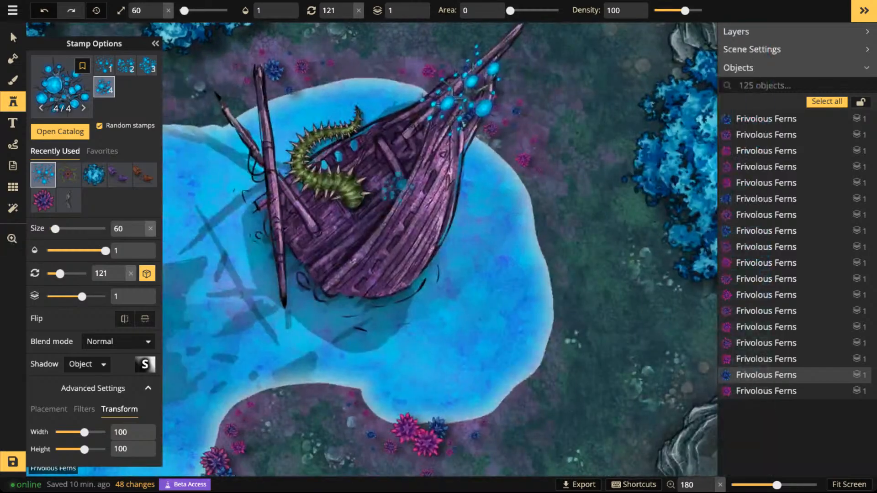
{"action": "scroll", "coordinate": [403, 186], "scroll_direction": "up", "scroll_amount": 2}
{"action": "left_click", "coordinate": [429, 155]}
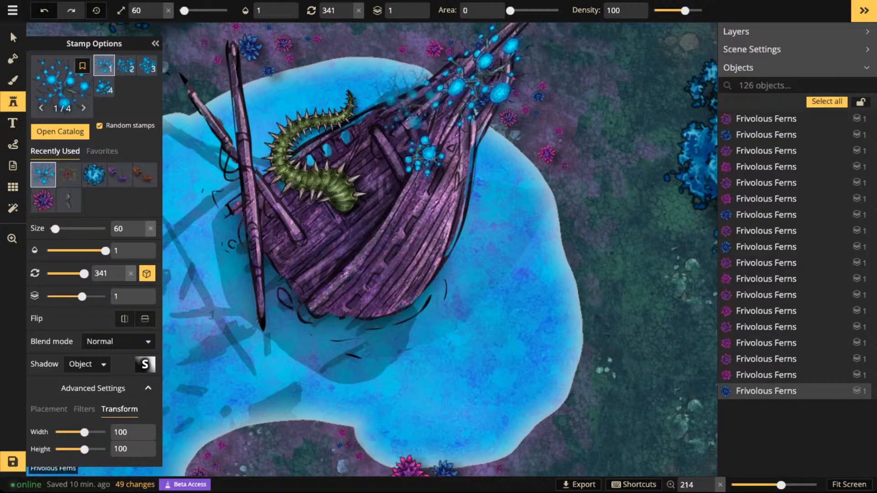
{"action": "scroll", "coordinate": [398, 104], "scroll_direction": "down", "scroll_amount": 5}
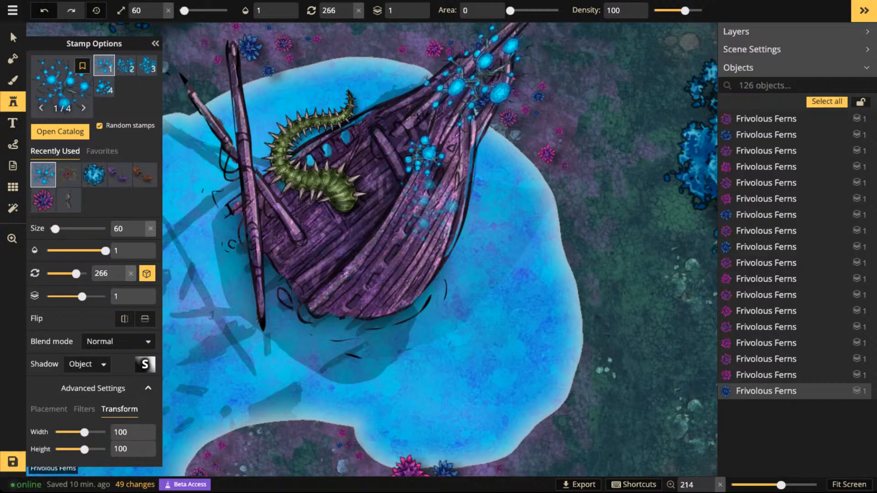
{"action": "scroll", "coordinate": [450, 207], "scroll_direction": "up", "scroll_amount": 1}
{"action": "left_click", "coordinate": [455, 210]}
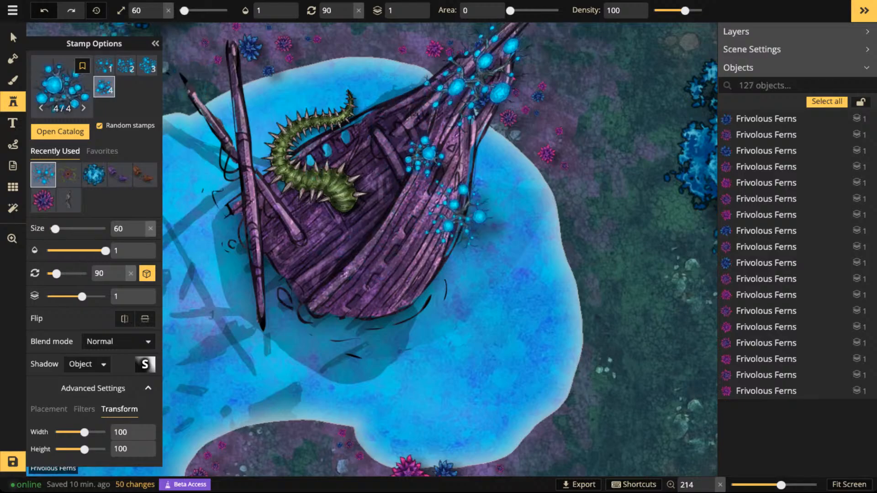
- Set the shadow of both newly placed orb trees on the hull to None
{"action": "left_click", "coordinate": [13, 38]}
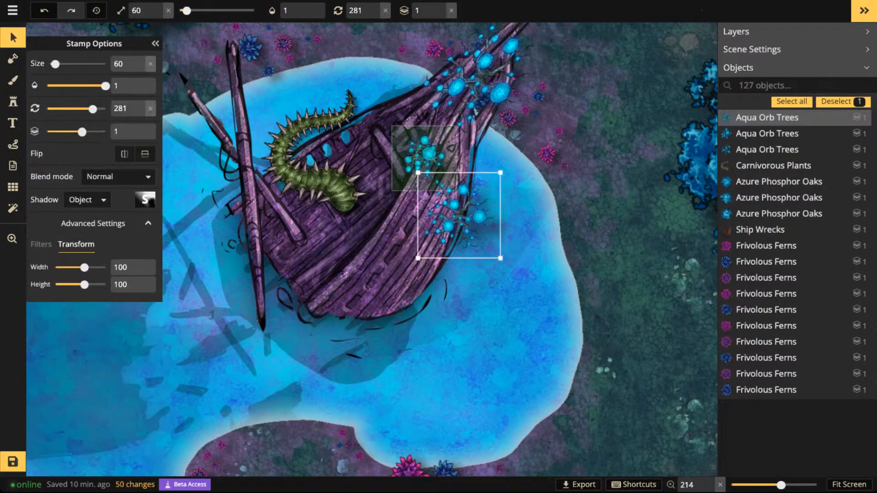
{"action": "left_click", "coordinate": [426, 156], "text": "shift"}
{"action": "left_click", "coordinate": [87, 200]}
{"action": "left_click", "coordinate": [78, 220]}
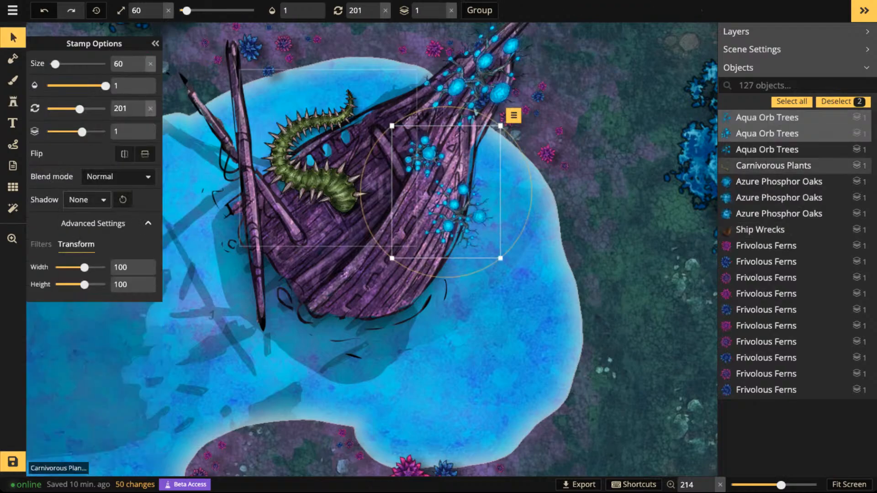
- Delete the carnivorous plant from the shipwreck's deck
{"action": "scroll", "coordinate": [335, 184], "scroll_direction": "down", "scroll_amount": 2}
{"action": "left_click", "coordinate": [449, 109]}
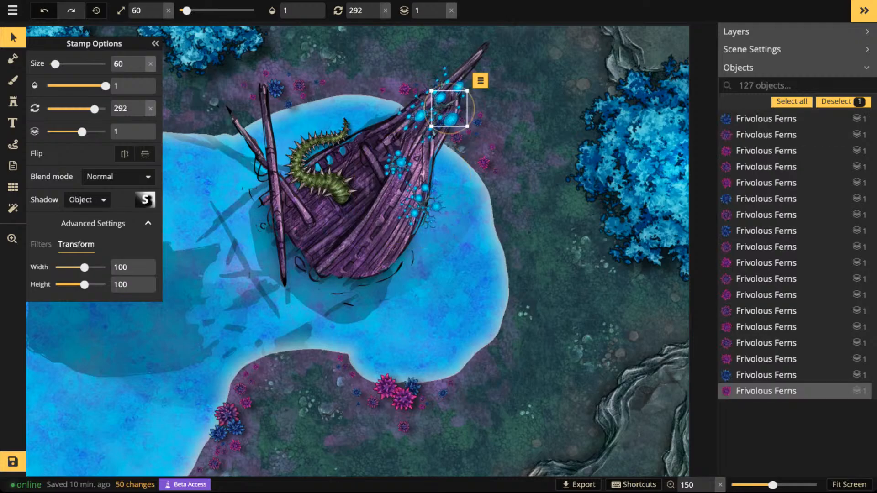
{"action": "left_click", "coordinate": [449, 109]}
{"action": "left_click", "coordinate": [440, 107]}
{"action": "scroll", "coordinate": [772, 133], "scroll_direction": "up", "scroll_amount": 3}
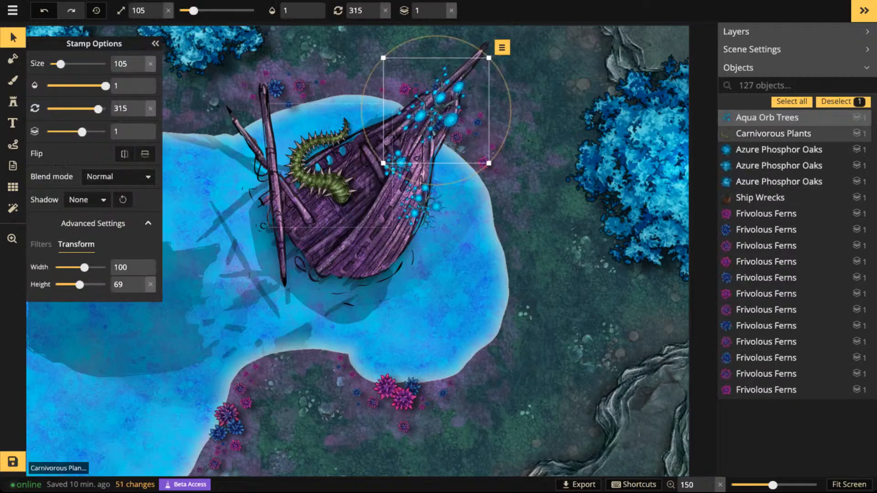
{"action": "left_click", "coordinate": [772, 134]}
{"action": "key", "text": "Delete"}
{"action": "left_click", "coordinate": [440, 109]}
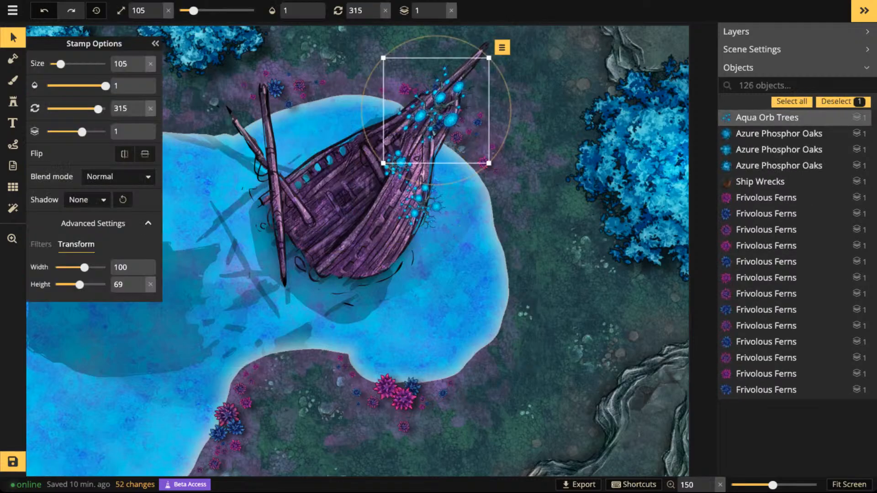
{"action": "left_click", "coordinate": [440, 126]}
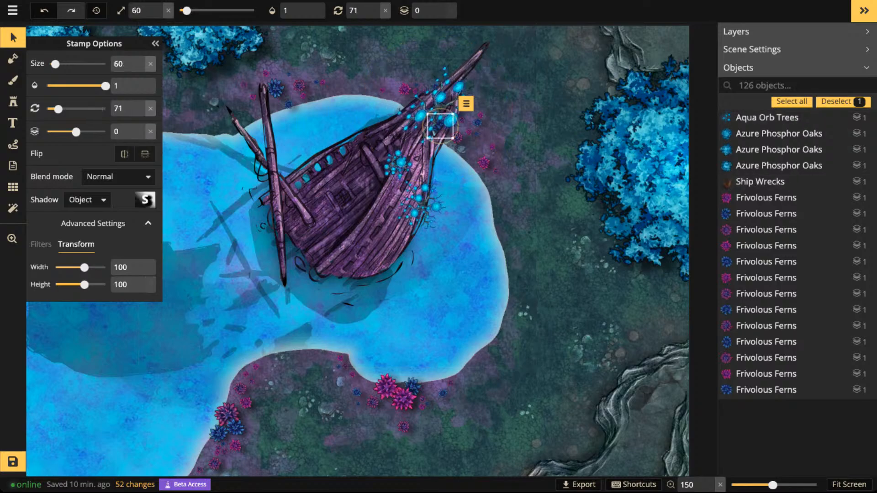
{"action": "left_click", "coordinate": [441, 125]}
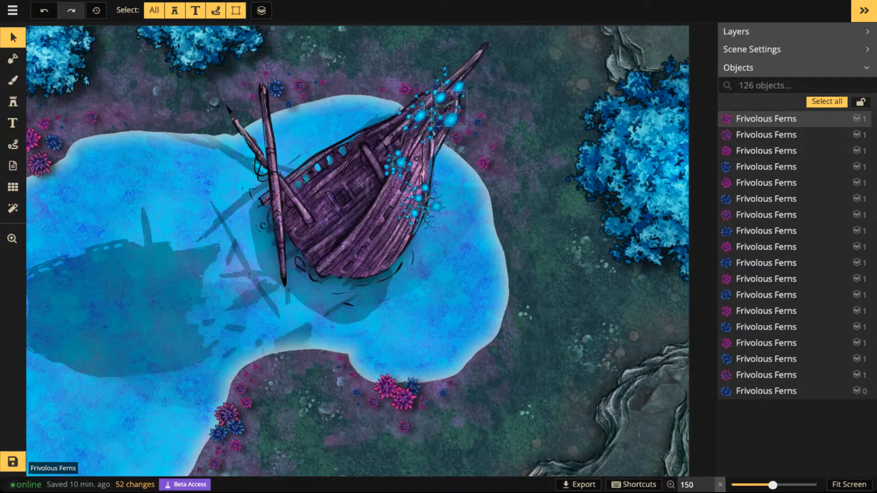
- Open the stamp catalog and include all Fantasy Battlemaps 2.0 packs in its filter
{"action": "scroll", "coordinate": [391, 197], "scroll_direction": "down", "scroll_amount": 3}
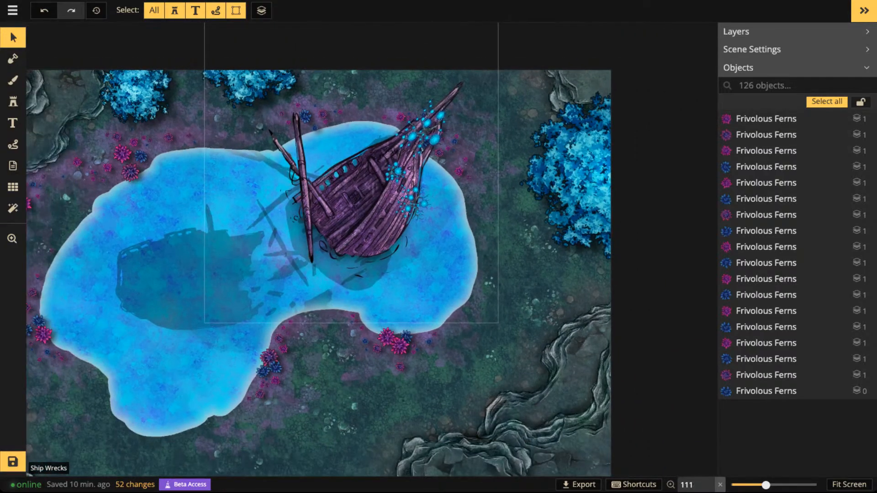
{"action": "left_click_drag", "start_coordinate": [391, 197], "coordinate": [413, 224]}
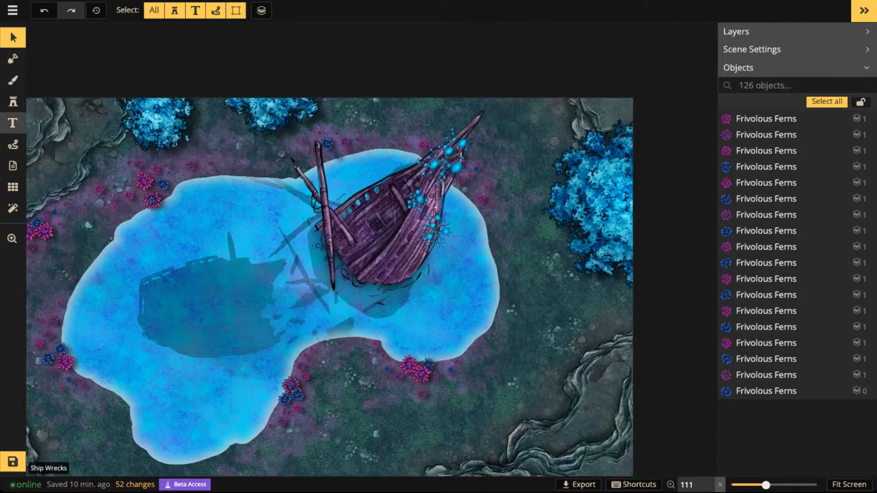
{"action": "left_click", "coordinate": [12, 101]}
{"action": "key", "text": "f"}
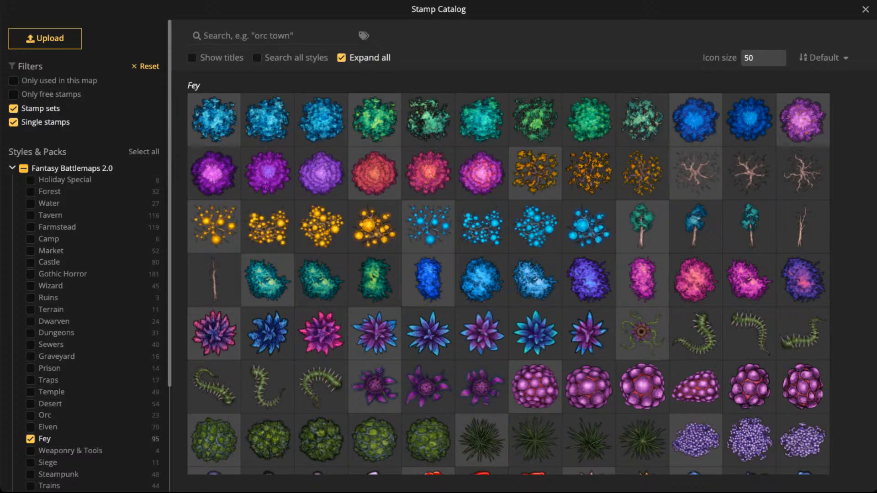
{"action": "left_click", "coordinate": [24, 168]}
- Search the stamp catalog for "curtai" and choose the first orange Tattered Curtain stamp
{"action": "left_click", "coordinate": [256, 35]}
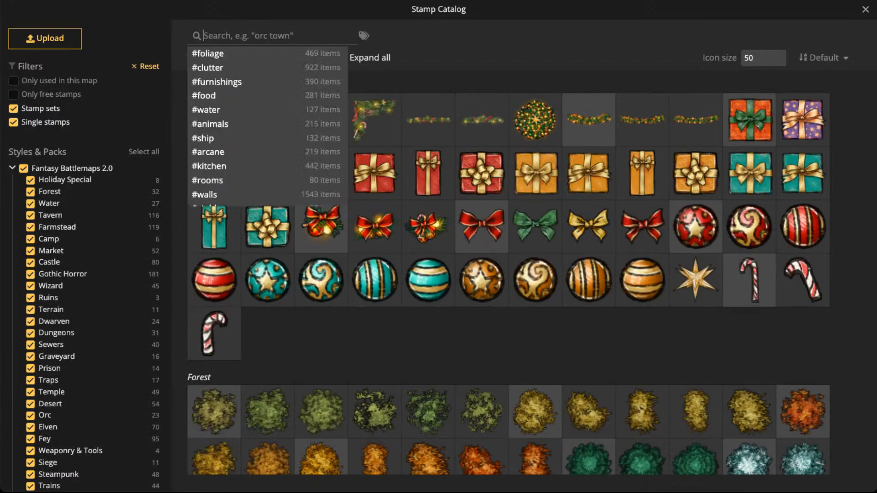
{"action": "type", "text": "c"}
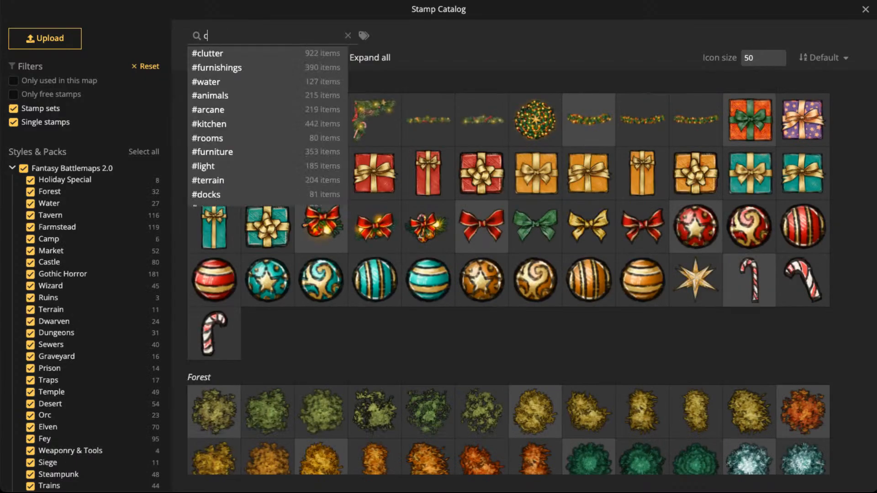
{"action": "type", "text": "urtan"}
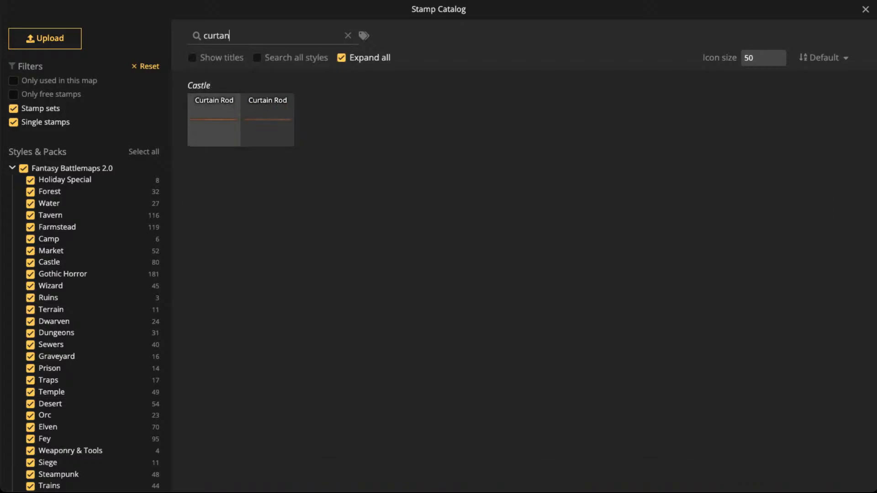
{"action": "key", "text": "BackSpace"}
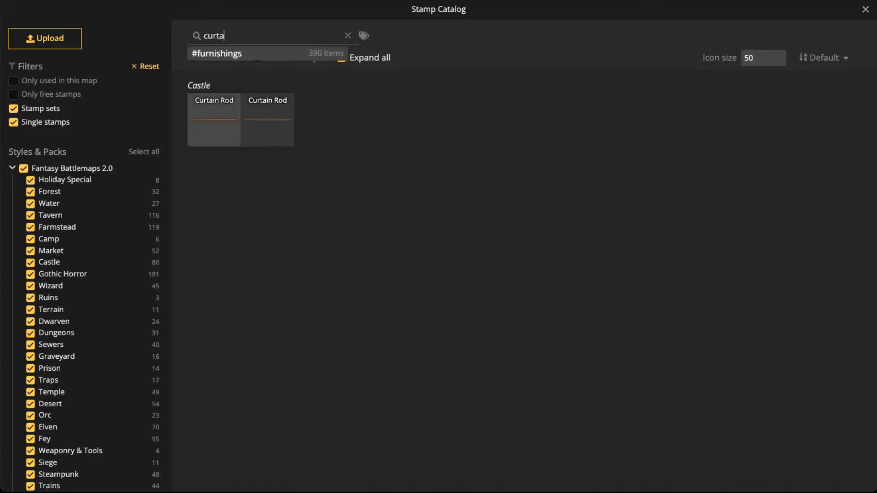
{"action": "type", "text": "i"}
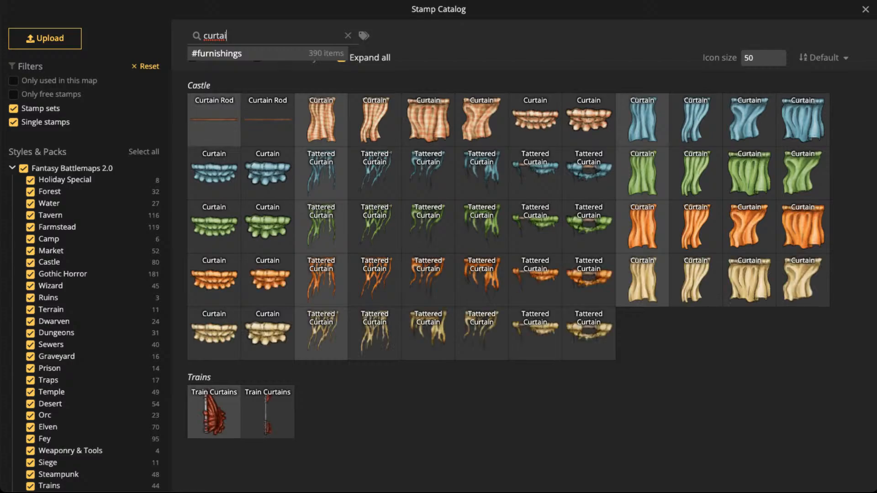
{"action": "left_click", "coordinate": [321, 279]}
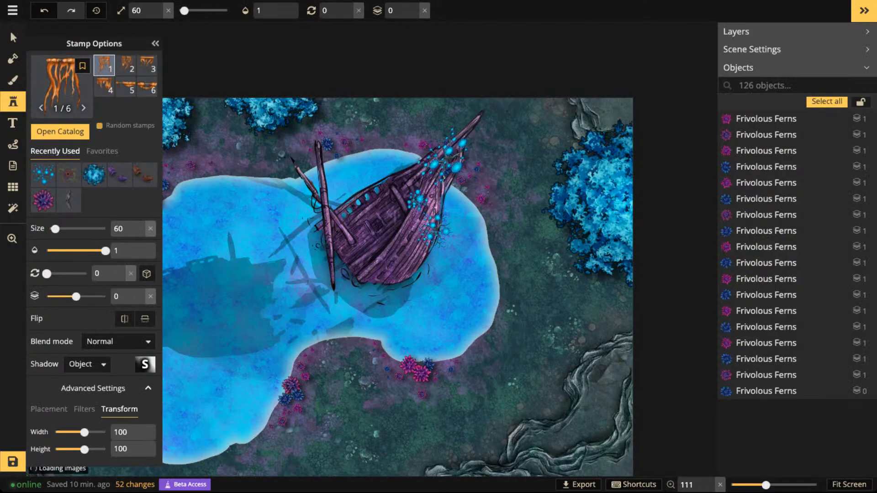
- Enlarge the tattered orange curtain to size 120, rotate it to 60 and place it along the shipwreck's shorter broken mast
{"action": "scroll", "coordinate": [312, 245], "scroll_direction": "up", "scroll_amount": 2}
{"action": "key", "text": "bracketright"}
{"action": "key", "text": "bracketright"}
{"action": "key", "text": "bracketright"}
{"action": "key", "text": "bracketright"}
{"action": "key", "text": "bracketright"}
{"action": "key", "text": "bracketright"}
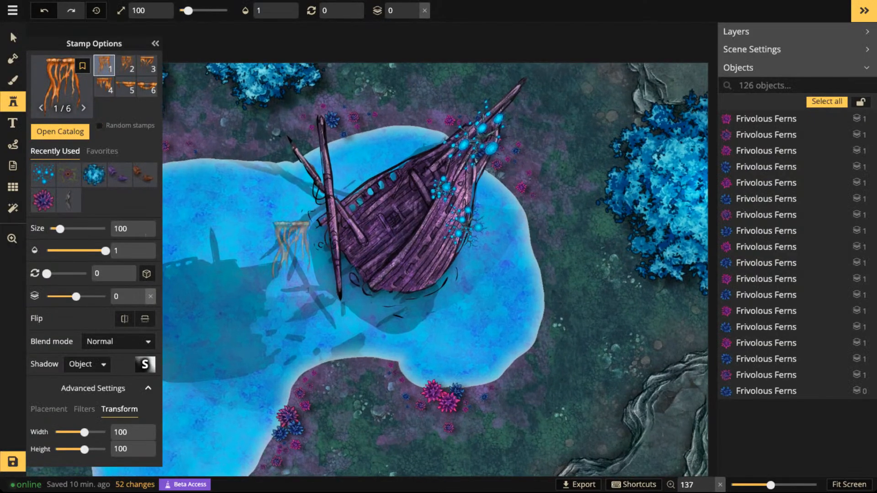
{"action": "scroll", "coordinate": [291, 208], "scroll_direction": "up", "scroll_amount": 4}
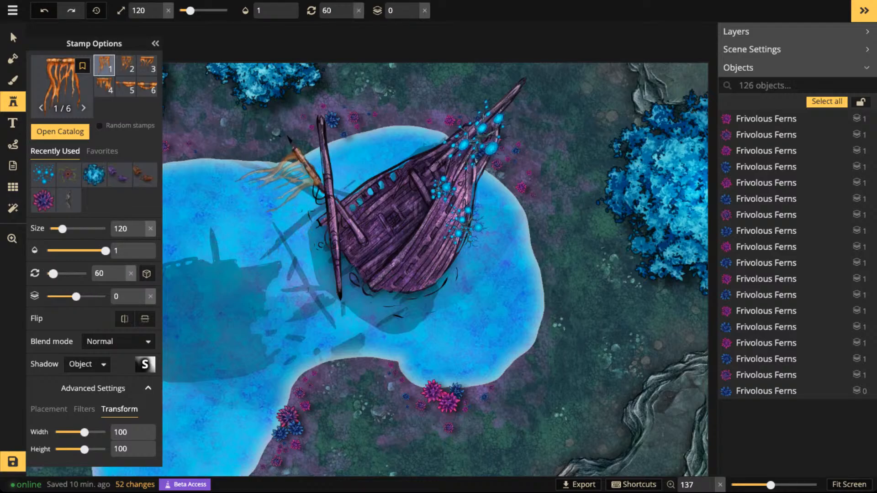
{"action": "left_click", "coordinate": [278, 183]}
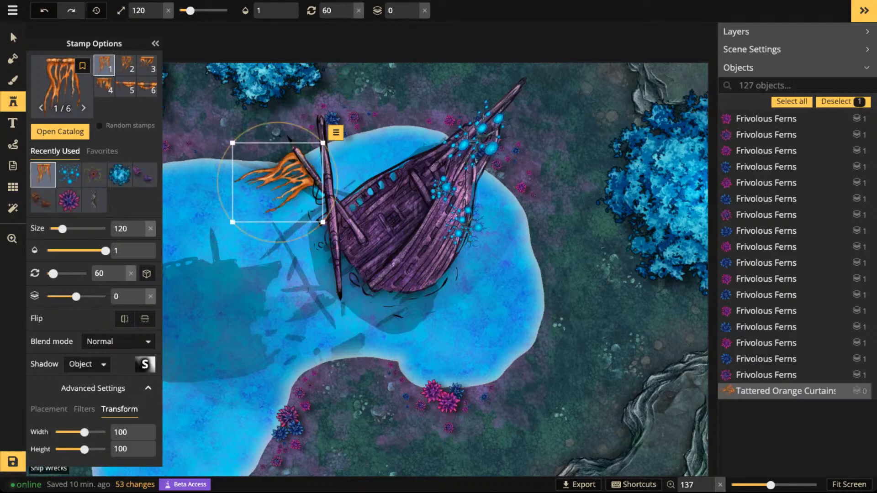
- Rotate the tattered orange curtain on the shorter mast to 59 and set its shadow to None
{"action": "left_click_drag", "start_coordinate": [303, 237], "coordinate": [304, 236]}
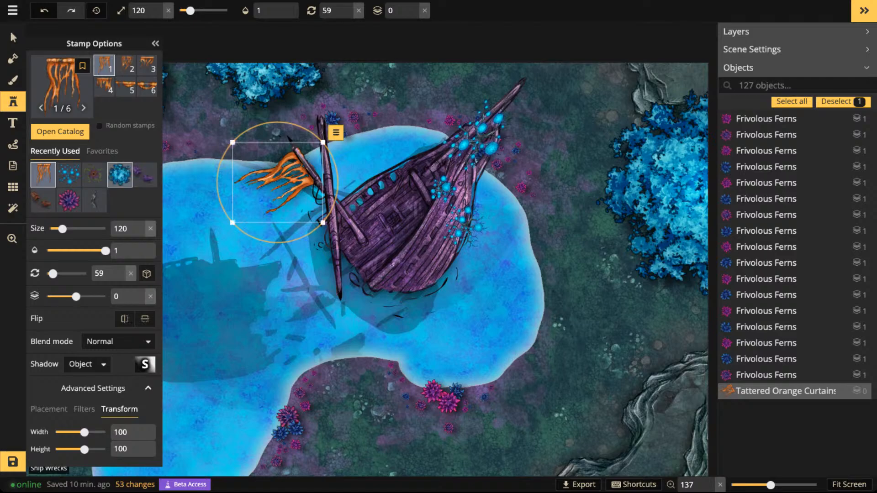
{"action": "left_click", "coordinate": [9, 30]}
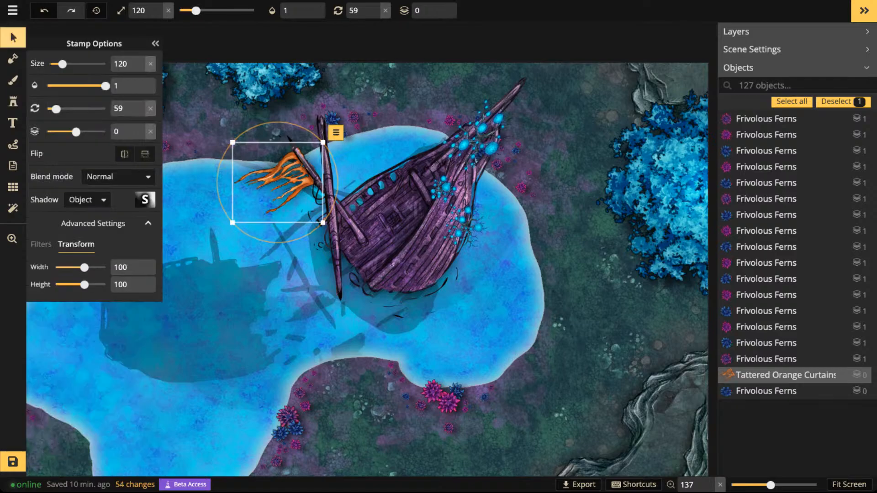
{"action": "left_click", "coordinate": [87, 199]}
{"action": "left_click", "coordinate": [82, 216]}
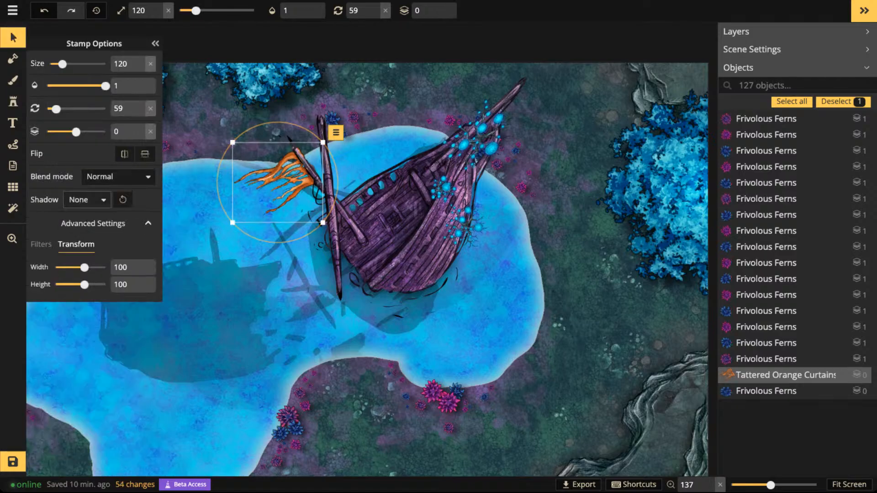
- Recolour the tattered curtain pink by setting its hue filter to -60
{"action": "left_click", "coordinate": [41, 244]}
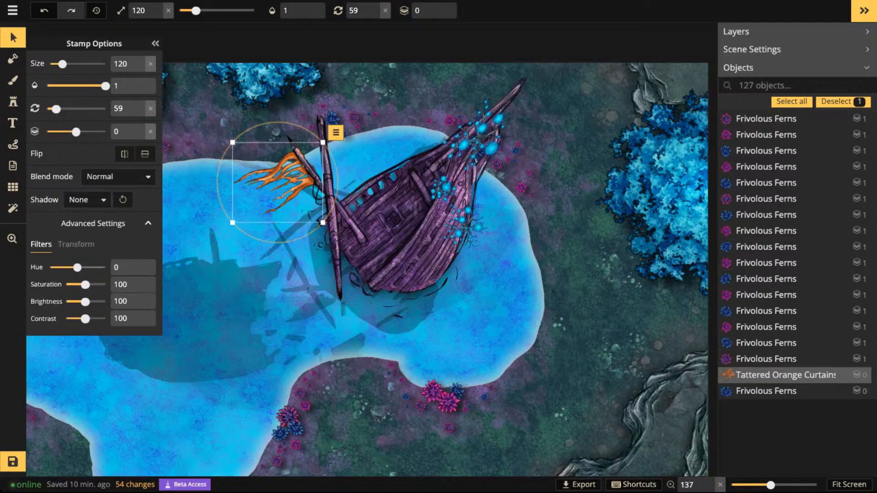
{"action": "left_click_drag", "start_coordinate": [77, 267], "coordinate": [63, 267]}
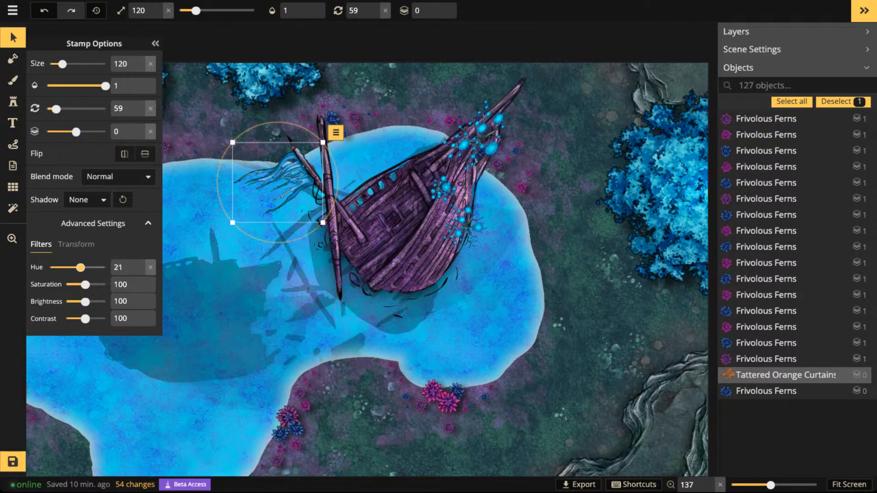
{"action": "left_click_drag", "start_coordinate": [81, 268], "coordinate": [69, 267]}
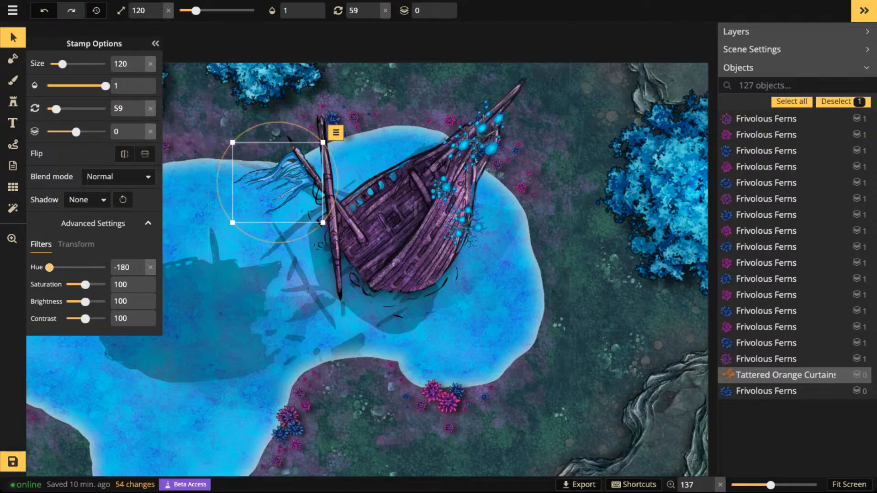
{"action": "left_click_drag", "start_coordinate": [55, 268], "coordinate": [68, 268]}
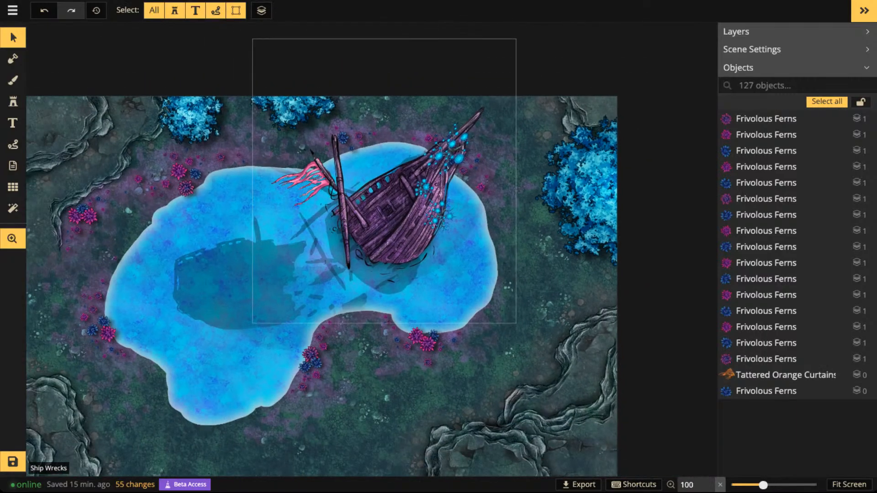
{"action": "left_click_drag", "start_coordinate": [508, 206], "coordinate": [482, 230]}
{"action": "left_click", "coordinate": [349, 237]}
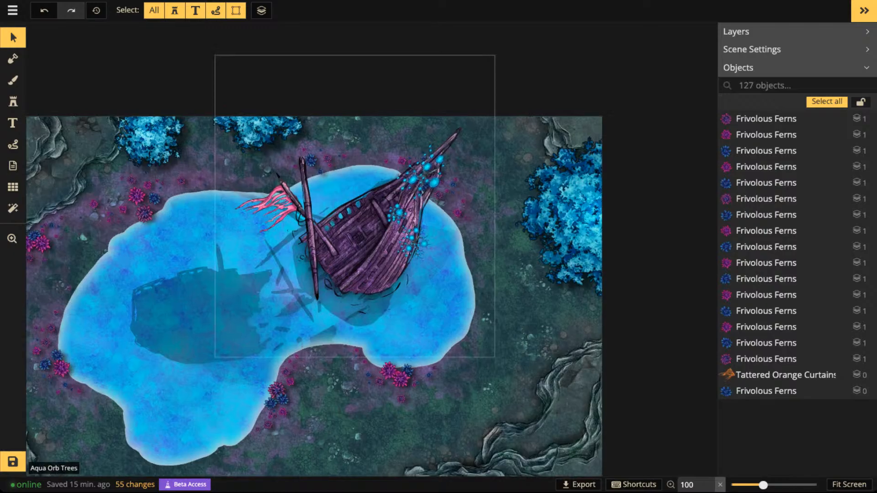
- Search the stamp catalog for "vine" and choose the first green Vines stamp from the Forest pack
{"action": "scroll", "coordinate": [349, 237], "scroll_direction": "up", "scroll_amount": 4}
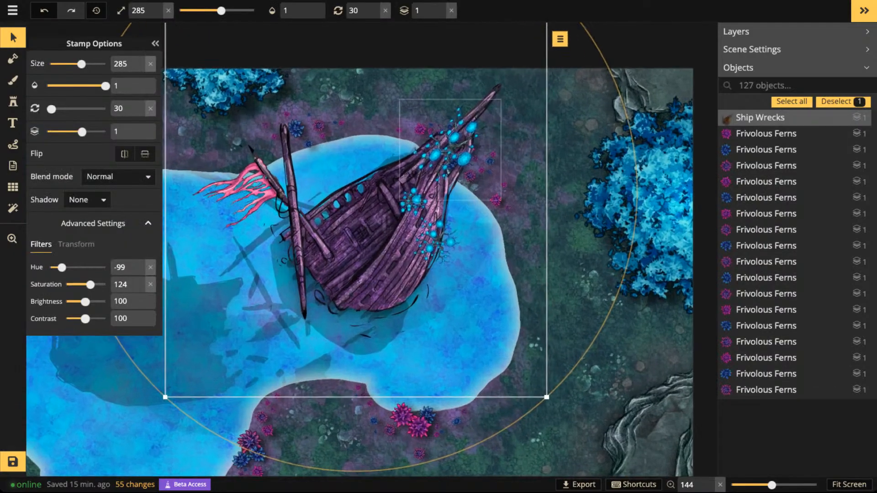
{"action": "left_click", "coordinate": [13, 101]}
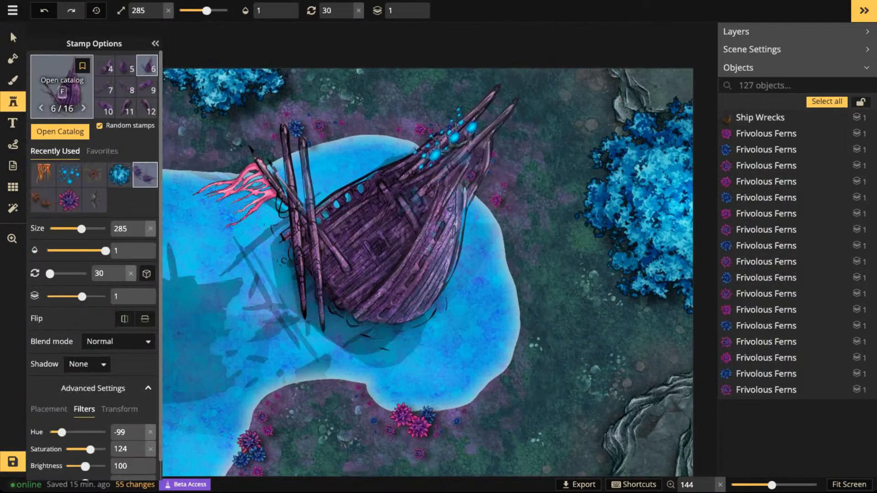
{"action": "key", "text": "f"}
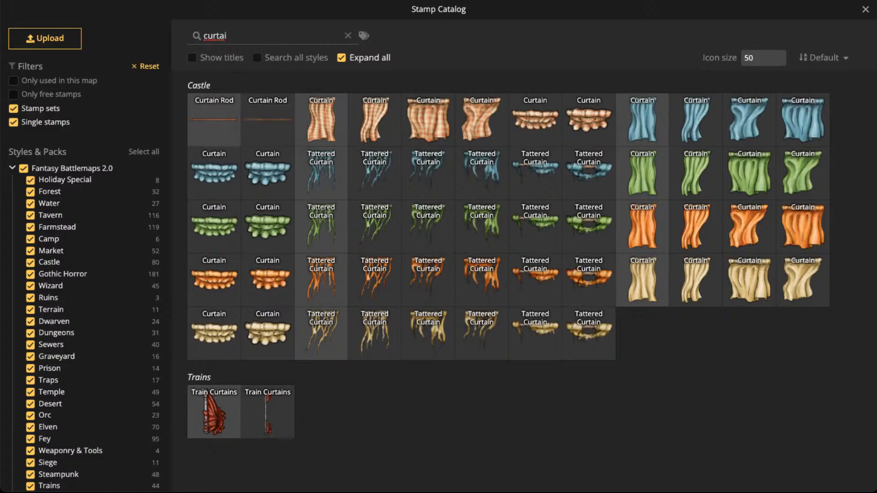
{"action": "key", "text": "Escape"}
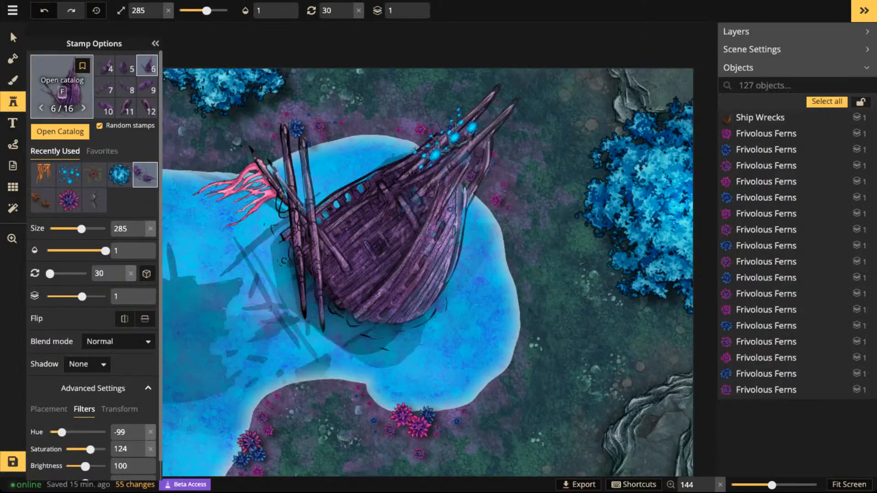
{"action": "key", "text": "f"}
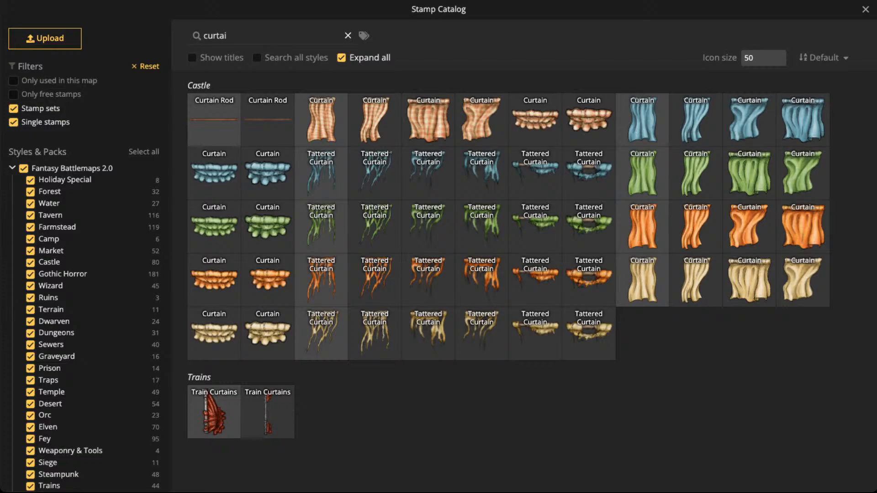
{"action": "left_click", "coordinate": [349, 36]}
{"action": "left_click", "coordinate": [274, 35]}
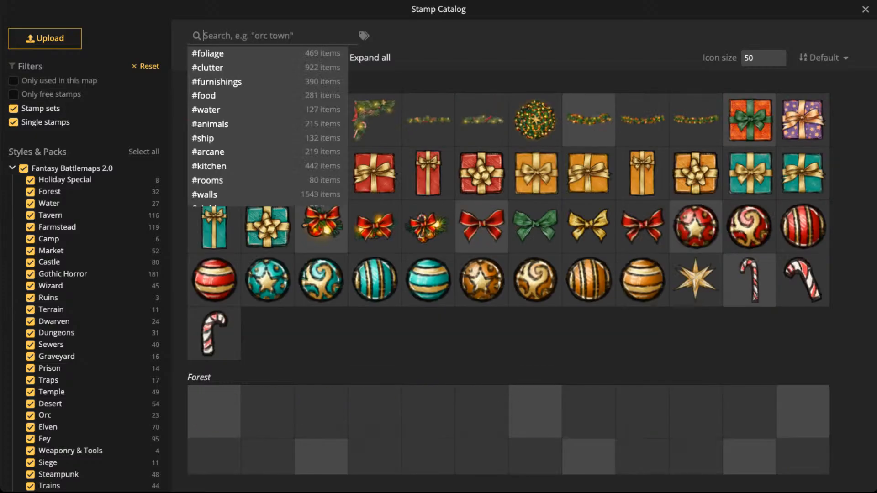
{"action": "type", "text": "vine"}
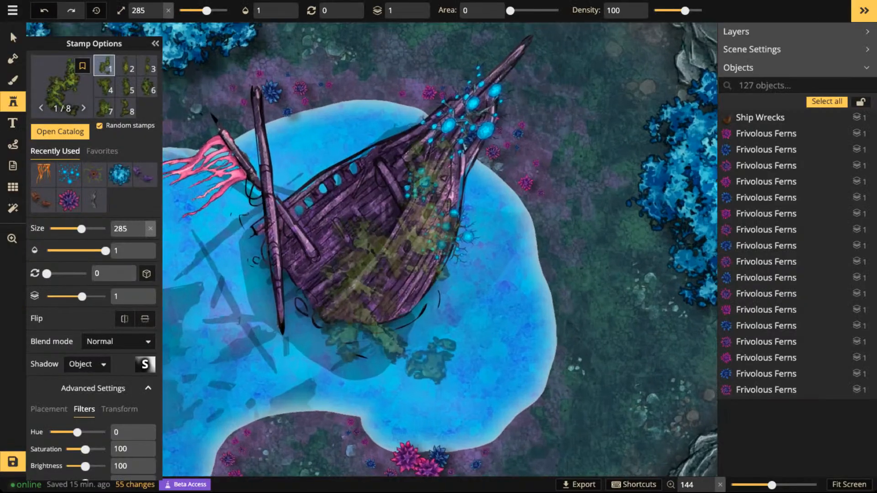
{"action": "scroll", "coordinate": [375, 249], "scroll_direction": "up", "scroll_amount": 2}
{"action": "scroll", "coordinate": [375, 249], "scroll_direction": "down", "scroll_amount": 10}
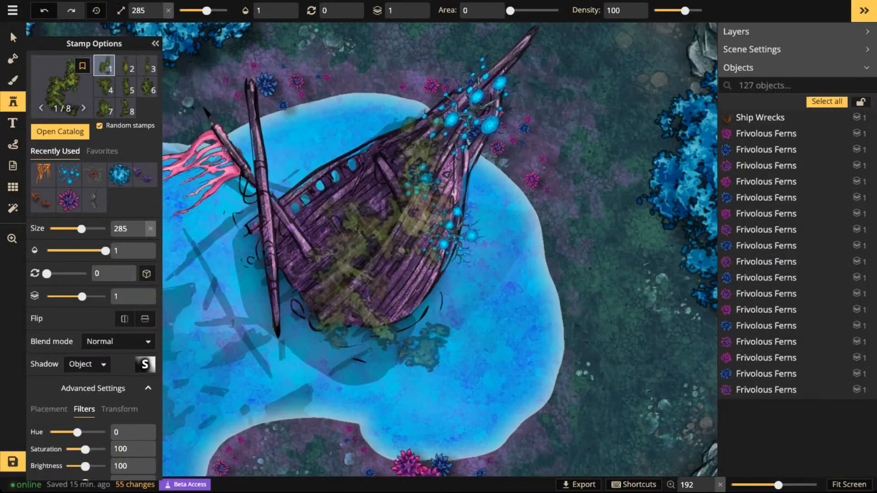
- Place a green vine at size 115 on the shipwreck's deck and recolour it orange with hue -63
{"action": "left_click", "coordinate": [367, 260]}
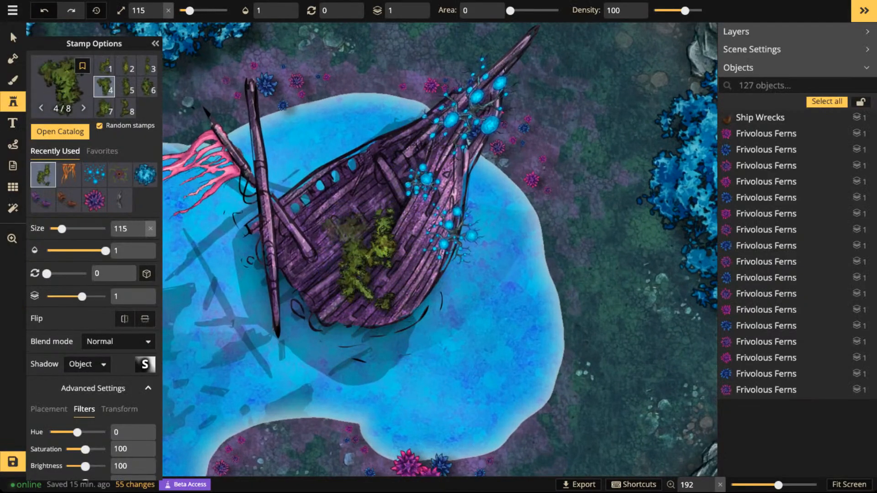
{"action": "key", "text": "v"}
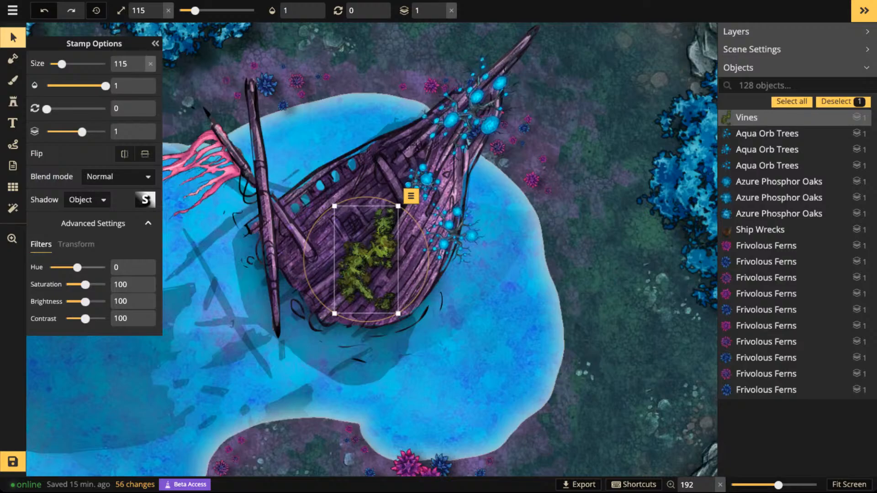
{"action": "left_click_drag", "start_coordinate": [77, 267], "coordinate": [106, 267]}
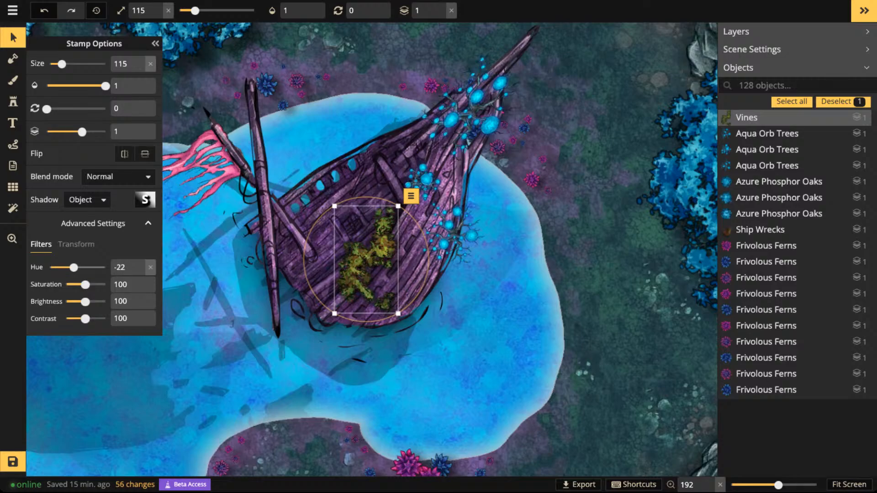
{"action": "left_click_drag", "start_coordinate": [66, 268], "coordinate": [67, 268]}
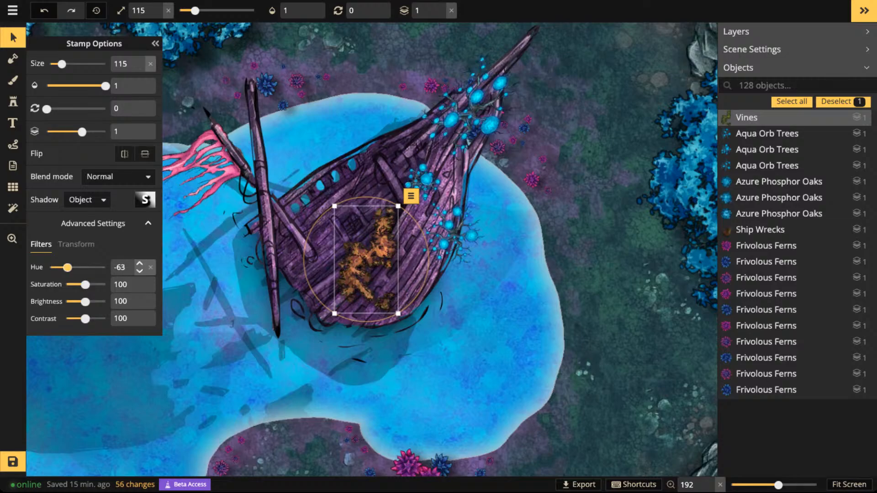
- Set the vine's brightness to 121, rotate it to 300 and move it toward the deck's lower edge
{"action": "left_click_drag", "start_coordinate": [304, 260], "coordinate": [322, 215]}
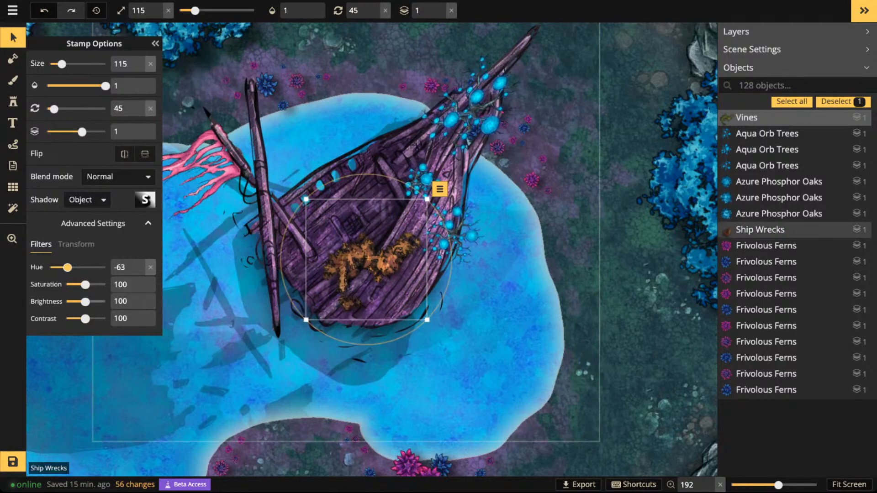
{"action": "left_click_drag", "start_coordinate": [87, 301], "coordinate": [90, 302]}
{"action": "scroll", "coordinate": [366, 257], "scroll_direction": "down", "scroll_amount": 13}
{"action": "left_click_drag", "start_coordinate": [367, 256], "coordinate": [352, 298]}
{"action": "scroll", "coordinate": [362, 187], "scroll_direction": "down", "scroll_amount": 6}
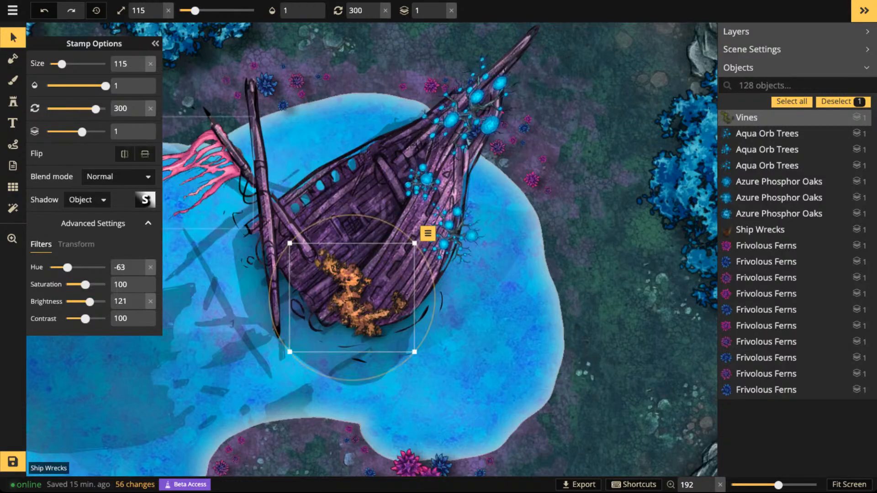
- Replace the deck's orange vine with the third vine variant at size 115, rotated to 30
{"action": "key", "text": "Delete"}
{"action": "left_click", "coordinate": [13, 101]}
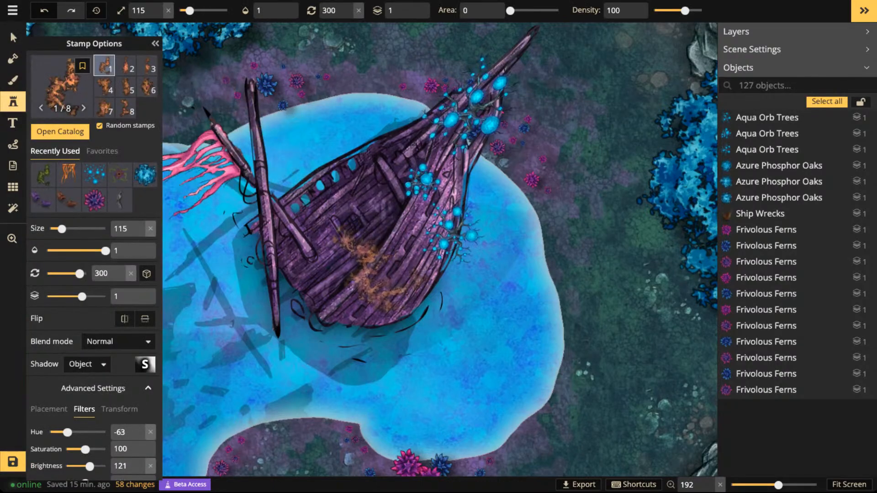
{"action": "key", "text": "Right"}
{"action": "key", "text": "Right"}
{"action": "scroll", "coordinate": [361, 255], "scroll_direction": "down", "scroll_amount": 7}
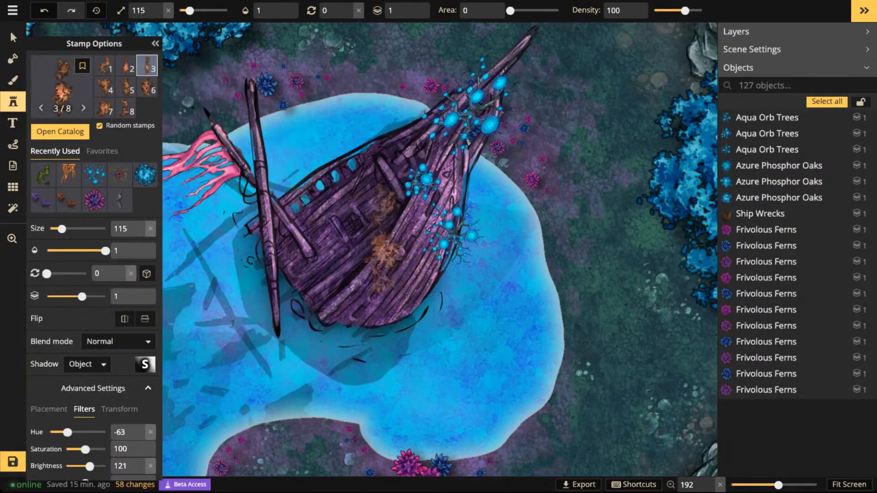
{"action": "scroll", "coordinate": [361, 269], "scroll_direction": "down", "scroll_amount": 1}
{"action": "left_click_drag", "start_coordinate": [366, 270], "coordinate": [386, 178]}
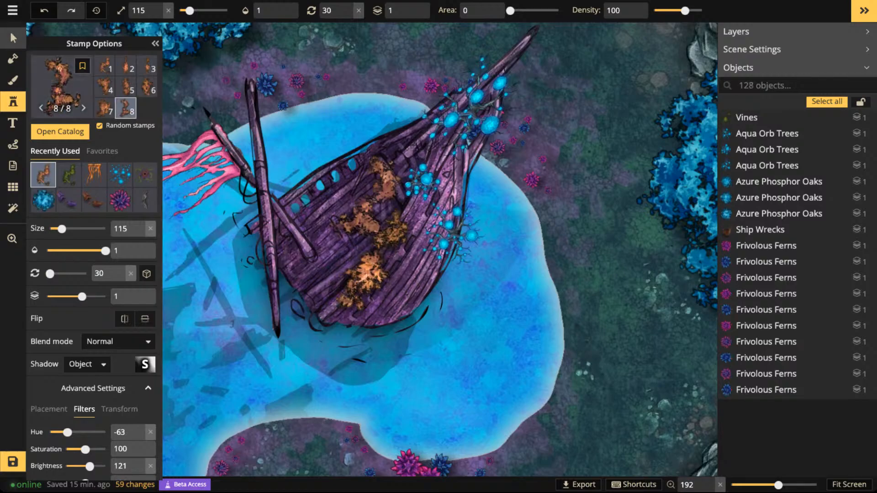
- Rotate the new orange vine to 37 and shift it slightly toward the deck's lower edge
{"action": "left_click", "coordinate": [13, 38]}
{"action": "left_click_drag", "start_coordinate": [434, 190], "coordinate": [442, 199]}
{"action": "left_click_drag", "start_coordinate": [372, 268], "coordinate": [364, 275]}
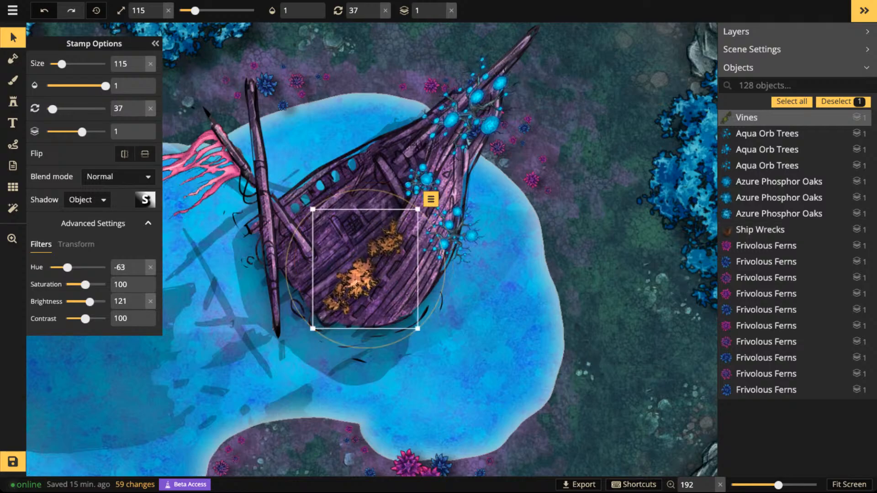
{"action": "left_click", "coordinate": [323, 148]}
- Darken the pink tattered curtain on the shorter mast by setting its brightness to 73
{"action": "scroll", "coordinate": [323, 148], "scroll_direction": "down", "scroll_amount": 6}
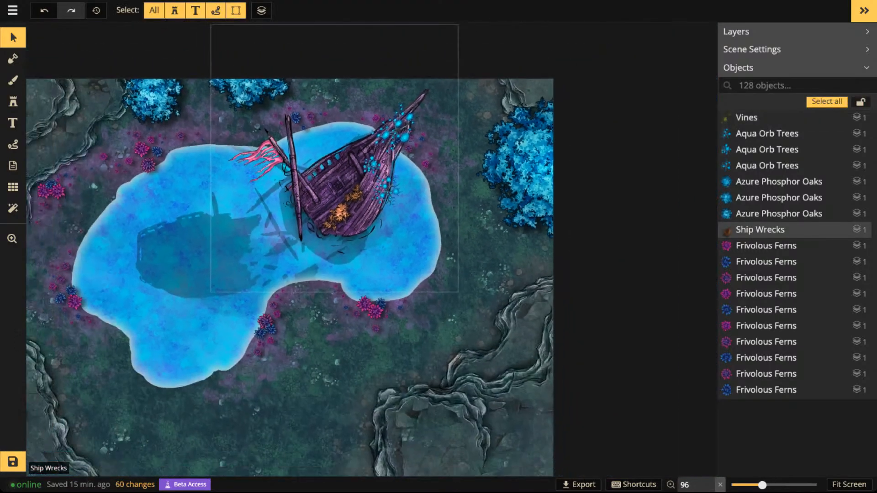
{"action": "left_click", "coordinate": [256, 157]}
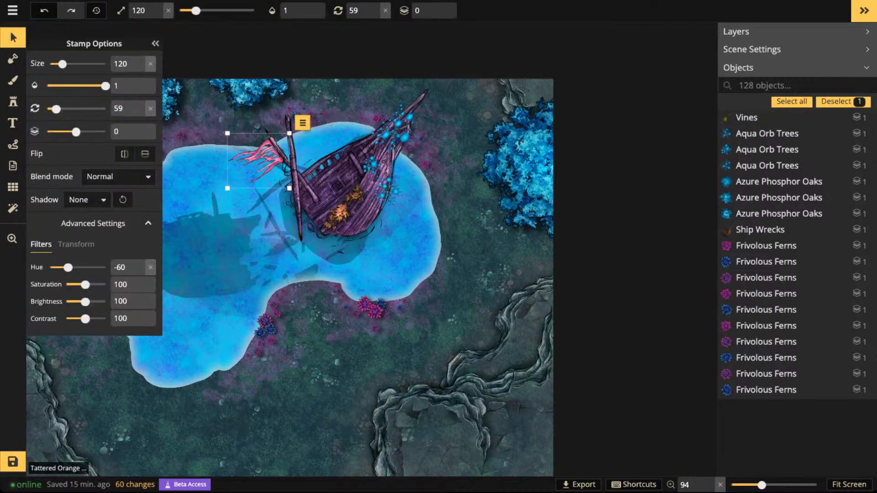
{"action": "left_click_drag", "start_coordinate": [85, 301], "coordinate": [80, 302]}
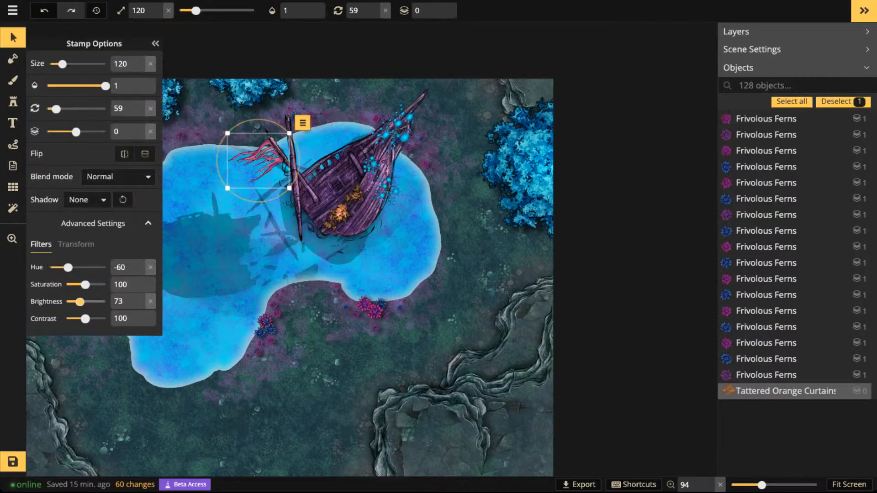
{"action": "key", "text": "Escape"}
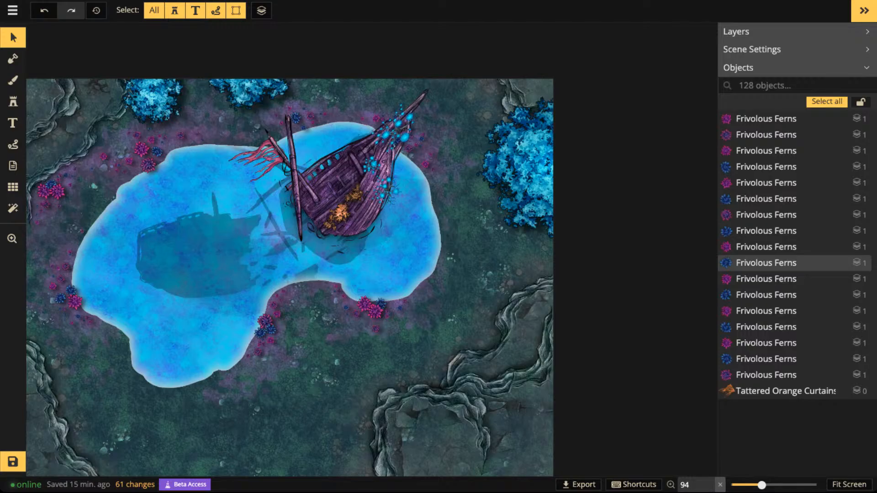
- Load the pink tattered curtain's settings into the Stamp tool and switch to its second variant
{"action": "scroll", "coordinate": [288, 194], "scroll_direction": "up", "scroll_amount": 5}
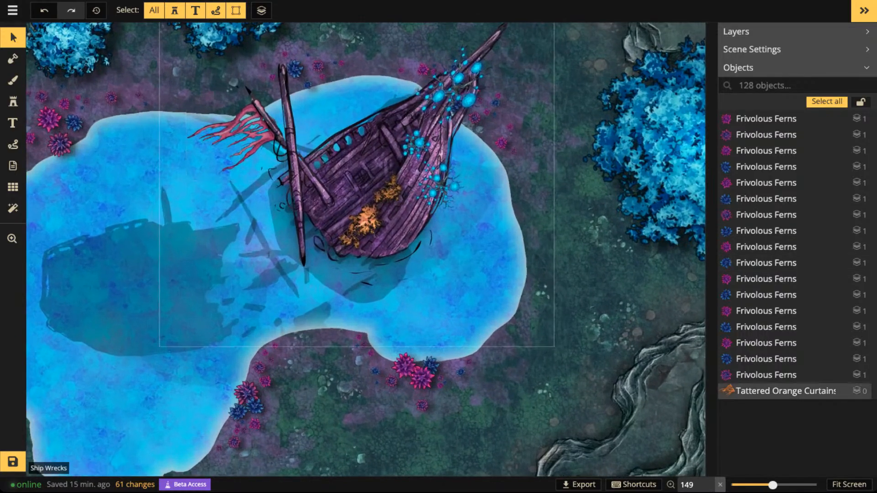
{"action": "left_click", "coordinate": [253, 130]}
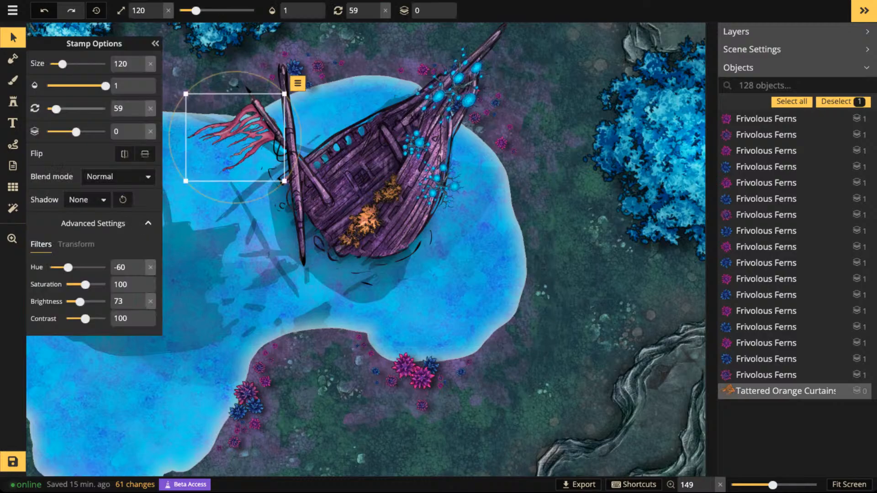
{"action": "left_click", "coordinate": [13, 101]}
{"action": "key", "text": "Right"}
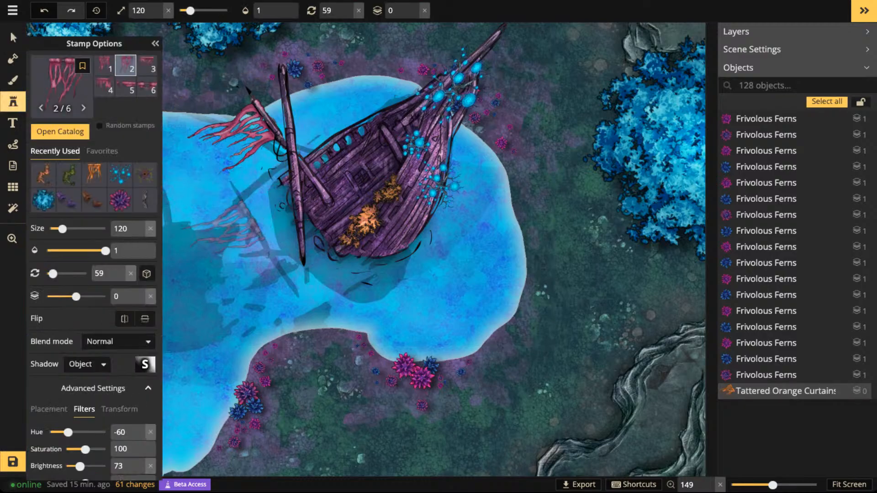
{"action": "scroll", "coordinate": [251, 220], "scroll_direction": "up", "scroll_amount": 1}
{"action": "scroll", "coordinate": [259, 219], "scroll_direction": "up", "scroll_amount": 1}
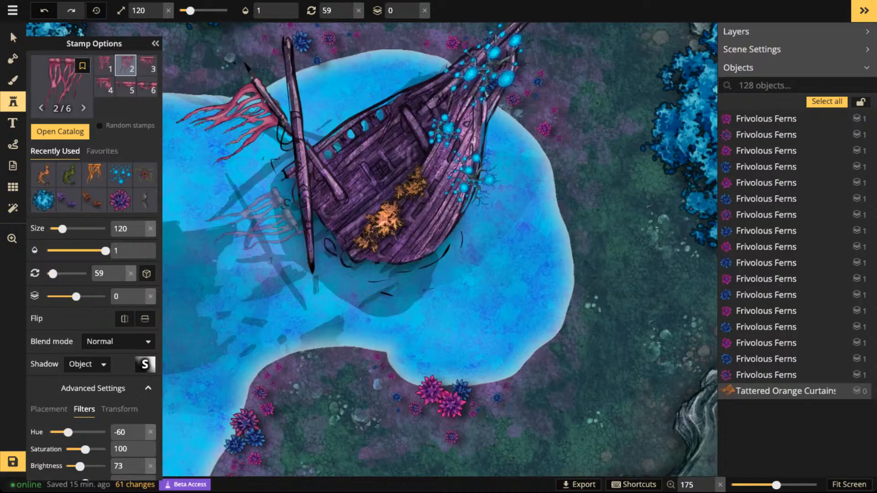
- Place the second curtain variant at size 120, rotated to 89, against the lower part of the long mast
{"action": "key", "text": "period"}
{"action": "key", "text": "comma"}
{"action": "key", "text": "comma"}
{"action": "key", "text": "comma"}
{"action": "key", "text": "comma"}
{"action": "key", "text": "comma"}
{"action": "key", "text": "comma"}
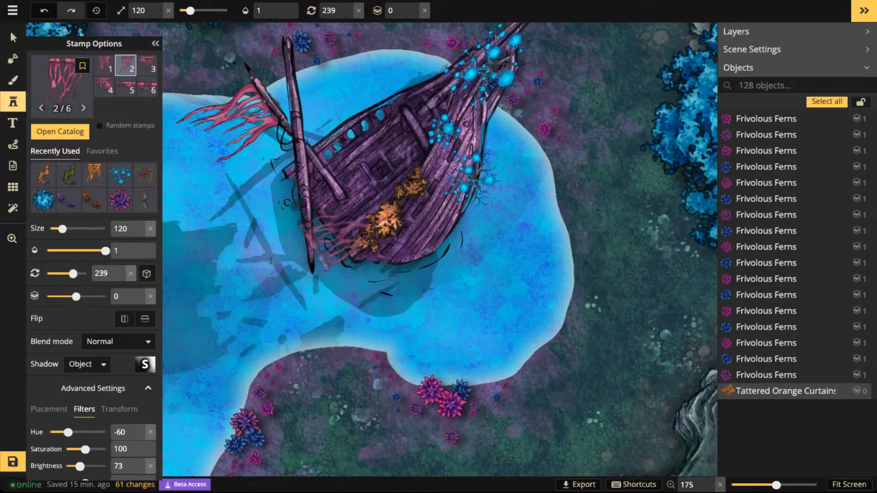
{"action": "key", "text": "period"}
{"action": "key", "text": "period"}
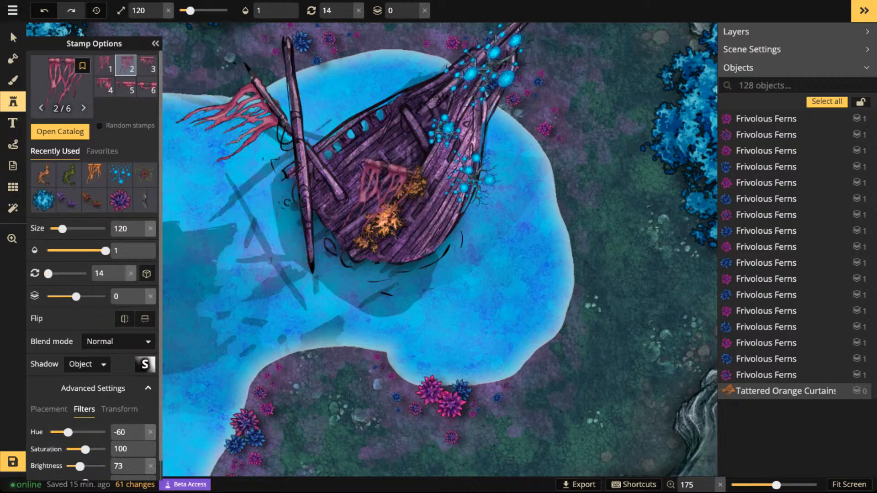
{"action": "key", "text": "period"}
{"action": "key", "text": "period"}
{"action": "key", "text": "period"}
{"action": "key", "text": "period"}
{"action": "key", "text": "period"}
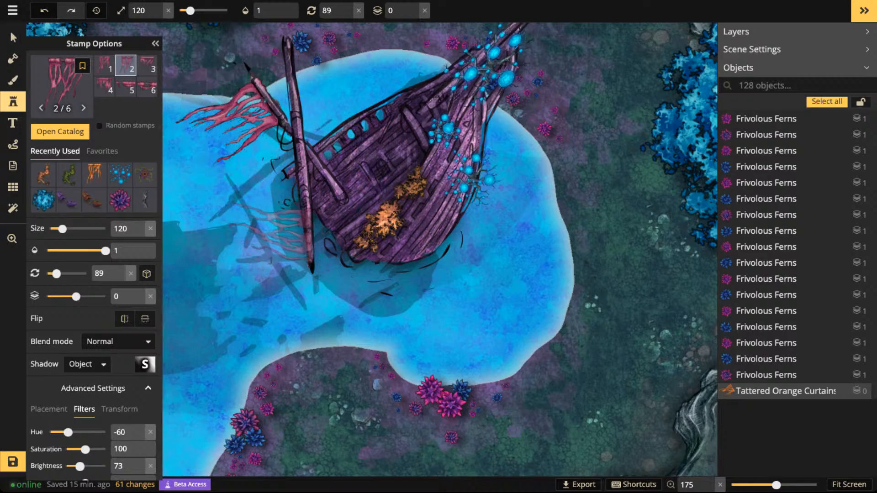
{"action": "left_click", "coordinate": [269, 230]}
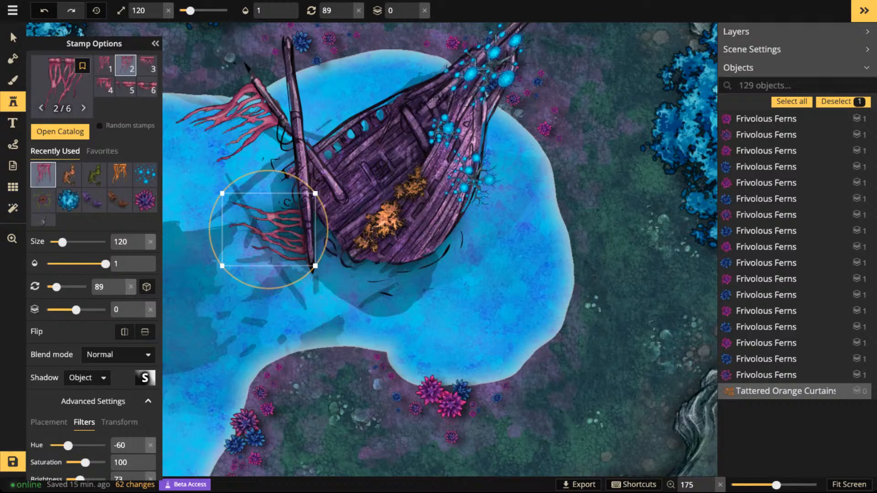
- Rotate the new curtain to 87 and set its shadow to None
{"action": "left_click_drag", "start_coordinate": [281, 288], "coordinate": [284, 288]}
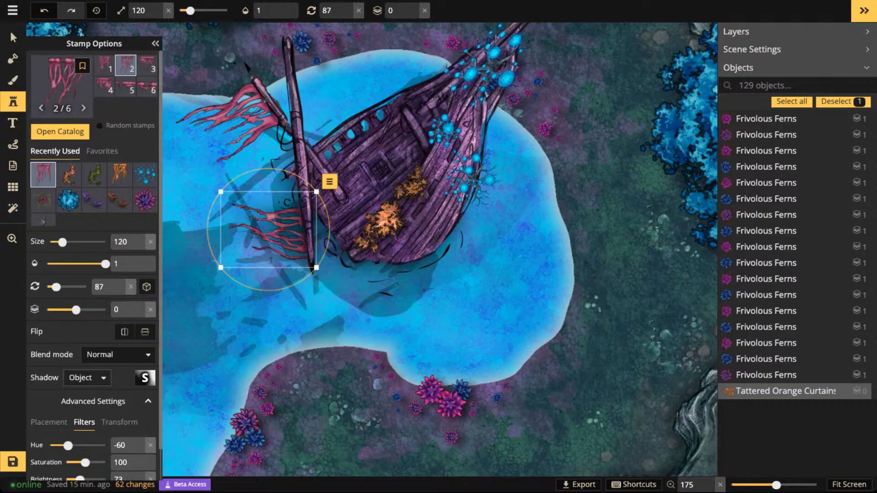
{"action": "left_click", "coordinate": [87, 377]}
{"action": "left_click", "coordinate": [78, 401]}
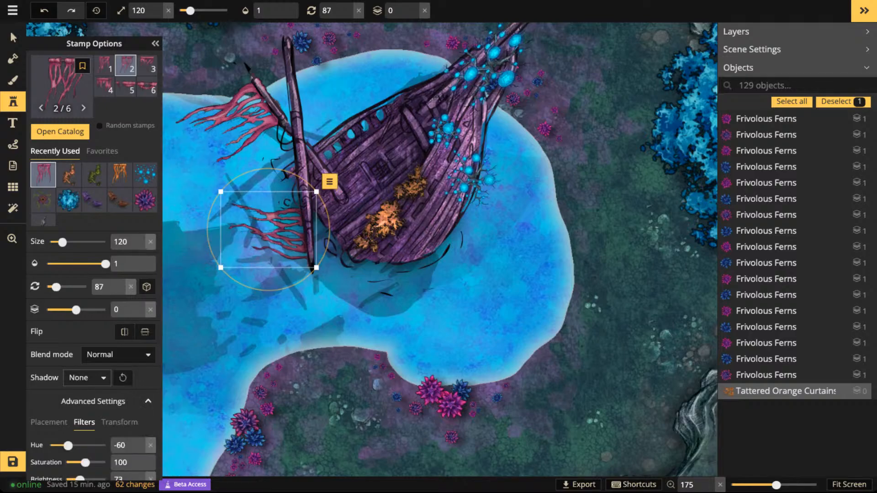
- Move the new curtain off the long mast onto the open water and delete it
{"action": "left_click", "coordinate": [13, 38]}
{"action": "scroll", "coordinate": [257, 189], "scroll_direction": "down", "scroll_amount": 1}
{"action": "left_click_drag", "start_coordinate": [271, 227], "coordinate": [236, 273]}
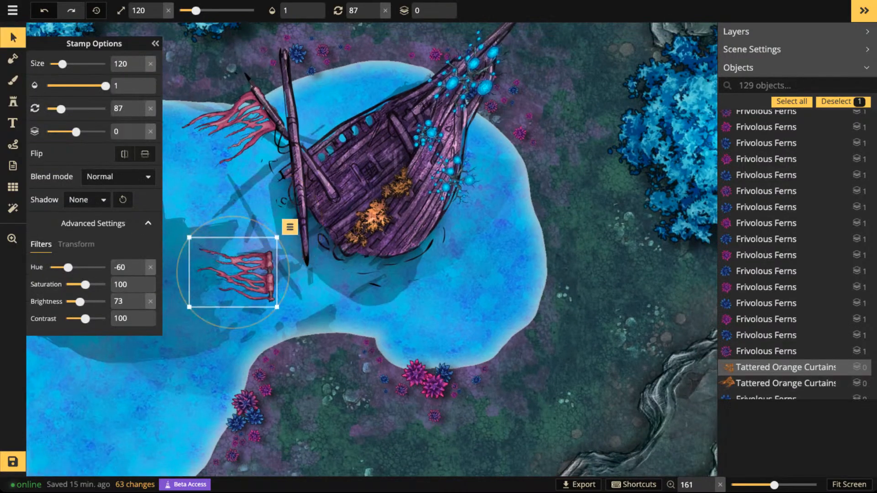
{"action": "key", "text": "Delete"}
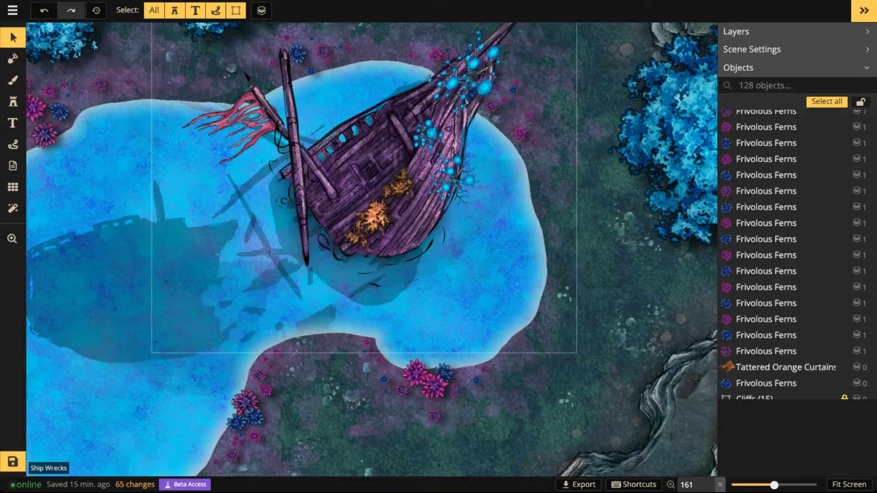
- Save the map
{"action": "scroll", "coordinate": [217, 183], "scroll_direction": "down", "scroll_amount": 5}
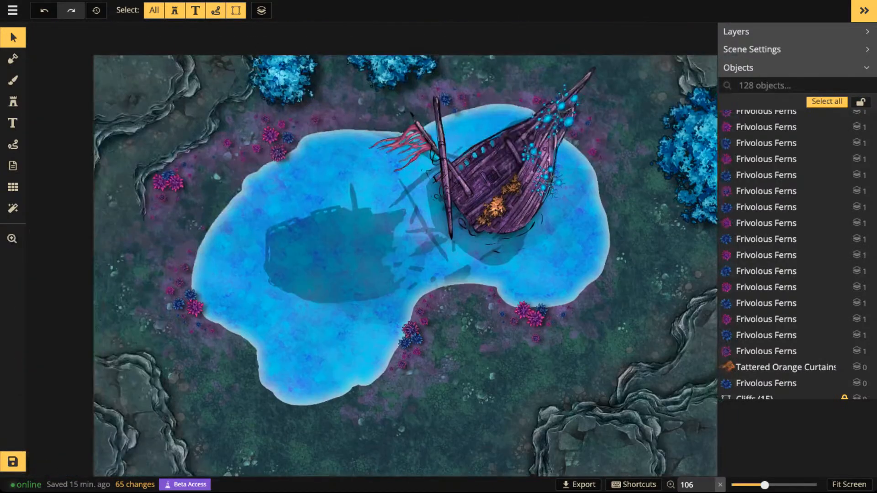
{"action": "left_click", "coordinate": [13, 462]}
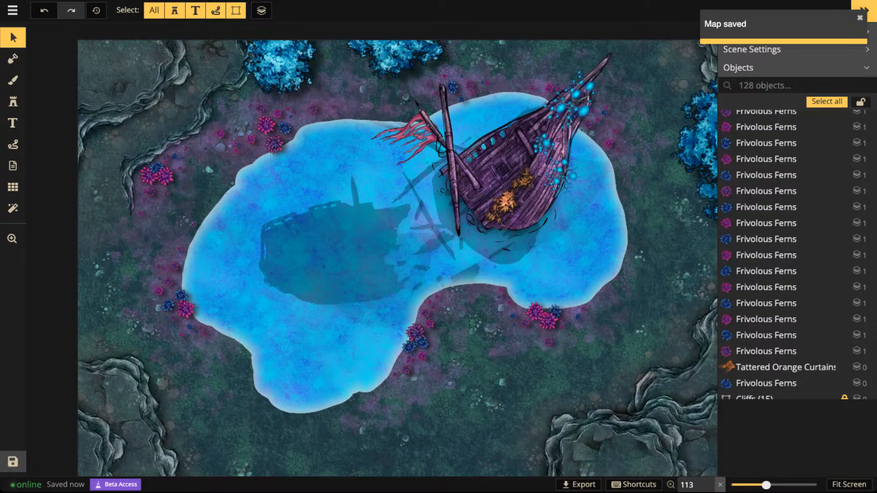
- Load a small blue tree's settings into the Stamp tool, limit the stamp catalog to the Fey pack and clear the vine search
{"action": "scroll", "coordinate": [242, 208], "scroll_direction": "down", "scroll_amount": 5}
{"action": "key", "text": "space"}
{"action": "left_click_drag", "start_coordinate": [242, 207], "coordinate": [275, 235]}
{"action": "left_click", "coordinate": [303, 116]}
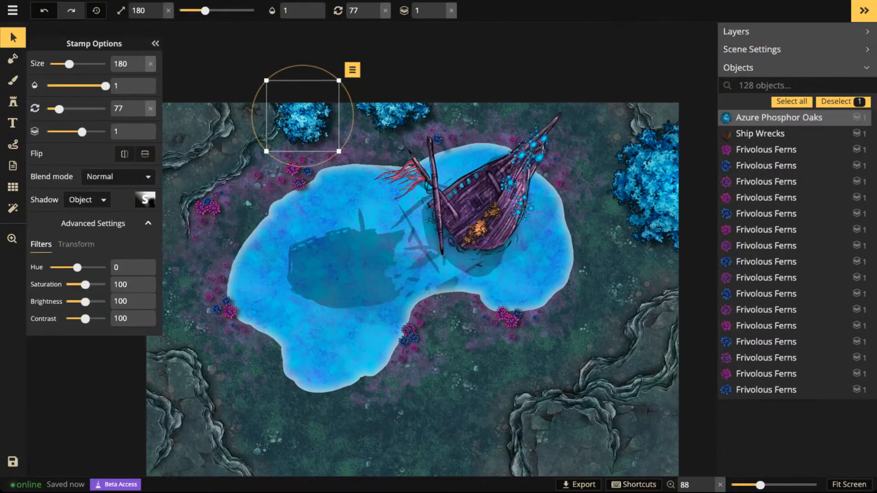
{"action": "left_click", "coordinate": [13, 101]}
{"action": "left_click", "coordinate": [45, 129]}
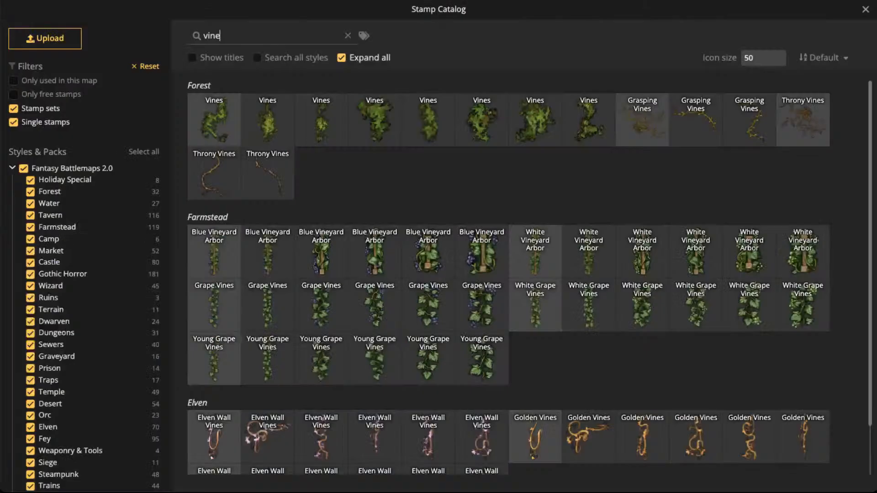
{"action": "left_click", "coordinate": [24, 168]}
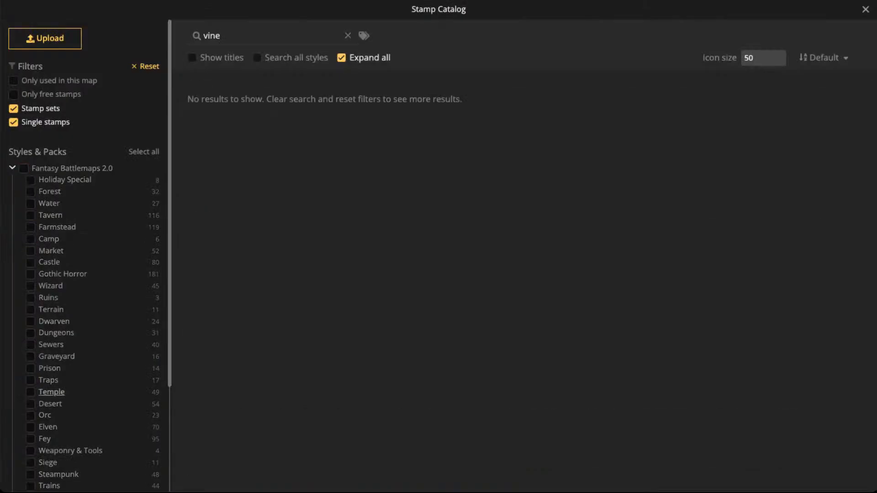
{"action": "left_click", "coordinate": [30, 439]}
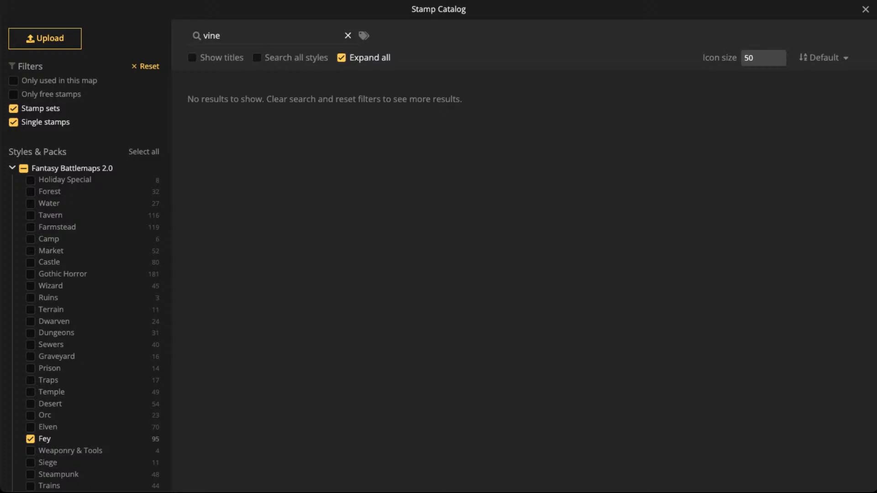
{"action": "left_click", "coordinate": [348, 35]}
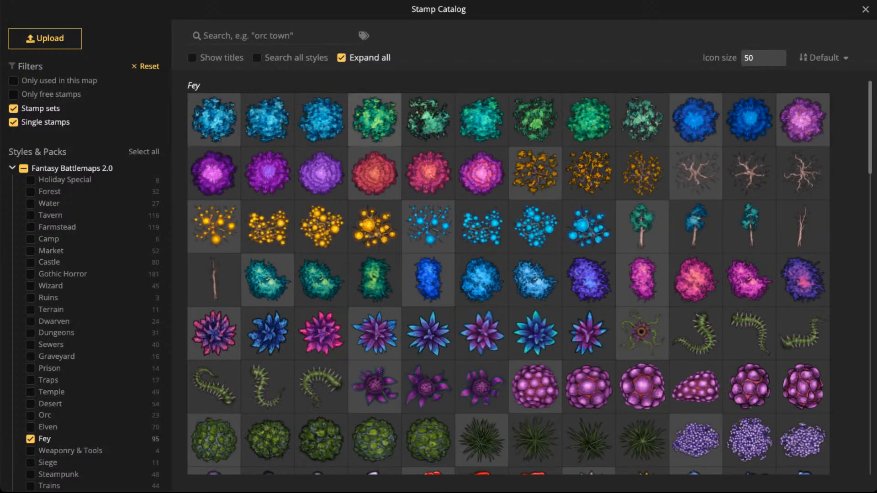
- Place random green Fey trees: two along the map's west edge beside the lake and a larger one by the southwest cliff
{"action": "left_click", "coordinate": [375, 120]}
{"action": "scroll", "coordinate": [282, 164], "scroll_direction": "up", "scroll_amount": 2}
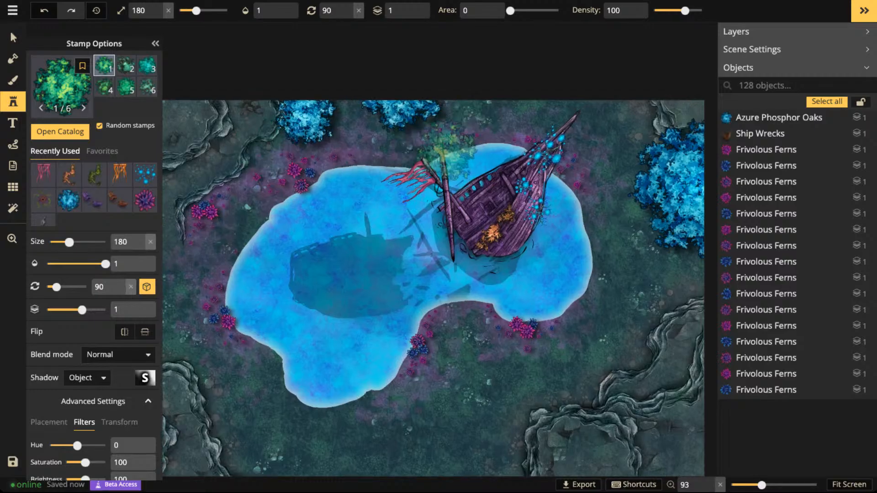
{"action": "key", "text": "space"}
{"action": "left_click_drag", "start_coordinate": [431, 184], "coordinate": [516, 108]}
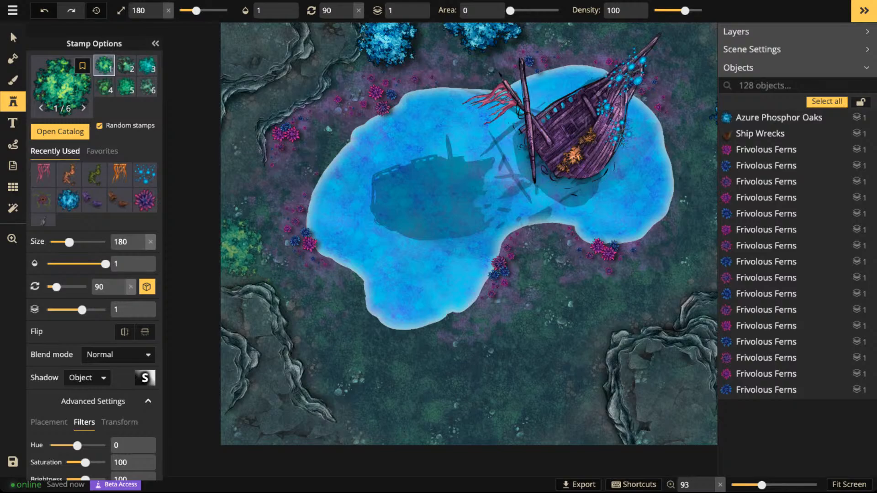
{"action": "left_click", "coordinate": [235, 245]}
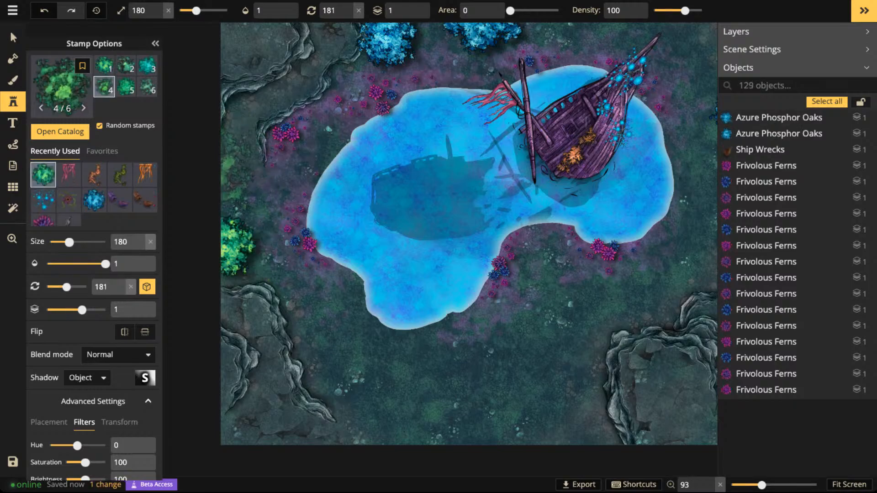
{"action": "left_click", "coordinate": [320, 386]}
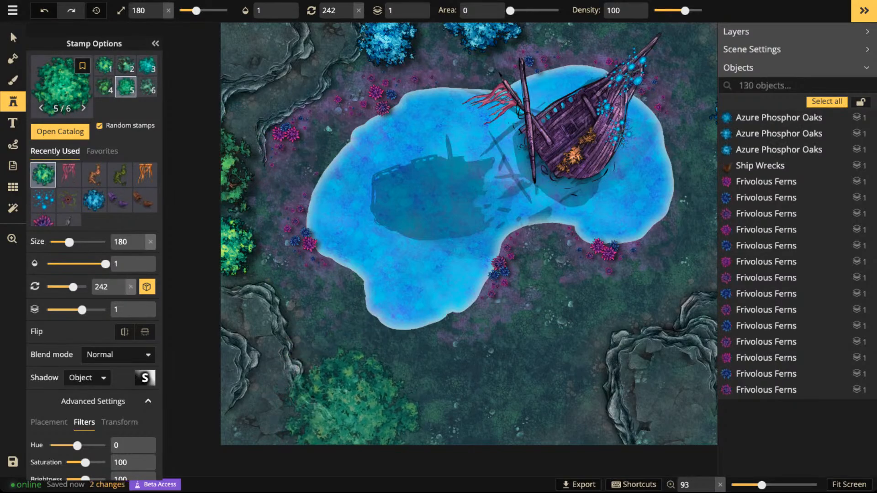
{"action": "left_click", "coordinate": [325, 404]}
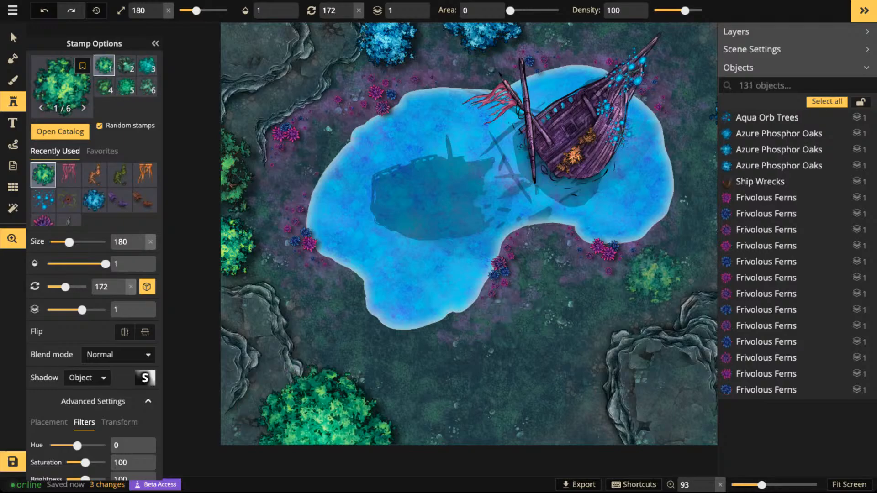
- Choose the blue five-petalled flower stamp from the Fey catalog and set its layer to 2
{"action": "left_click_drag", "start_coordinate": [653, 275], "coordinate": [515, 355]}
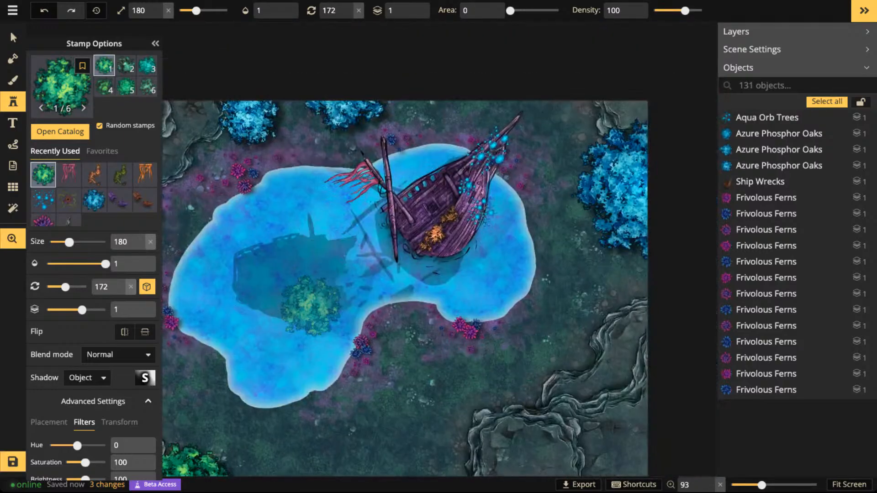
{"action": "mouse_move", "coordinate": [311, 306]}
{"action": "left_mouse_down"}
{"action": "mouse_move", "coordinate": [430, 201]}
{"action": "mouse_move", "coordinate": [286, 324]}
{"action": "mouse_move", "coordinate": [304, 311]}
{"action": "left_mouse_up"}
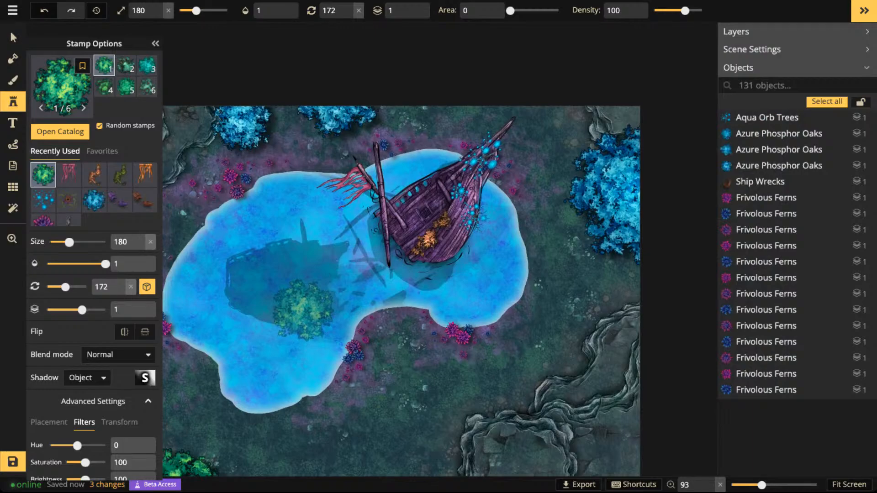
{"action": "key", "text": "f"}
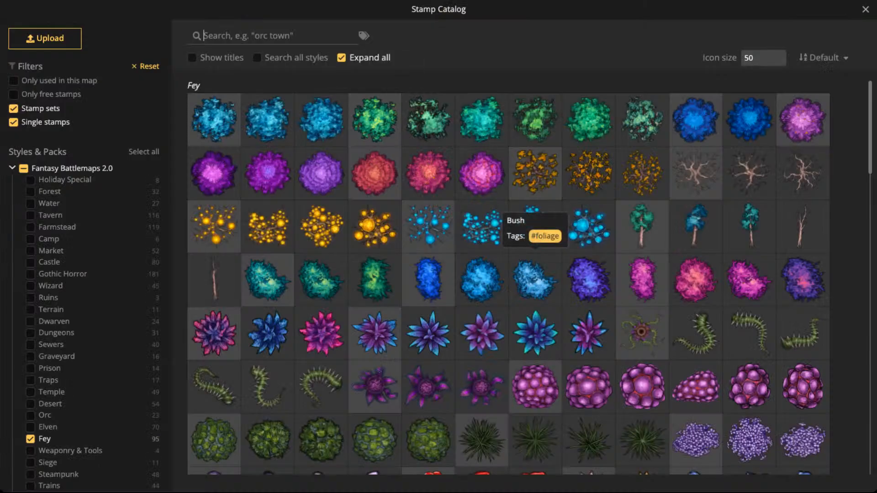
{"action": "scroll", "coordinate": [535, 228], "scroll_direction": "down", "scroll_amount": 3}
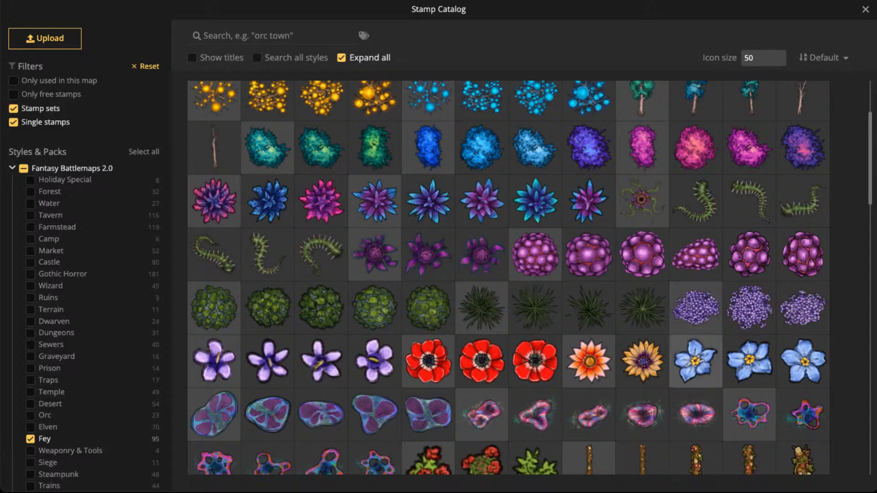
{"action": "left_click", "coordinate": [695, 361]}
{"action": "scroll", "coordinate": [605, 171], "scroll_direction": "up", "scroll_amount": 4}
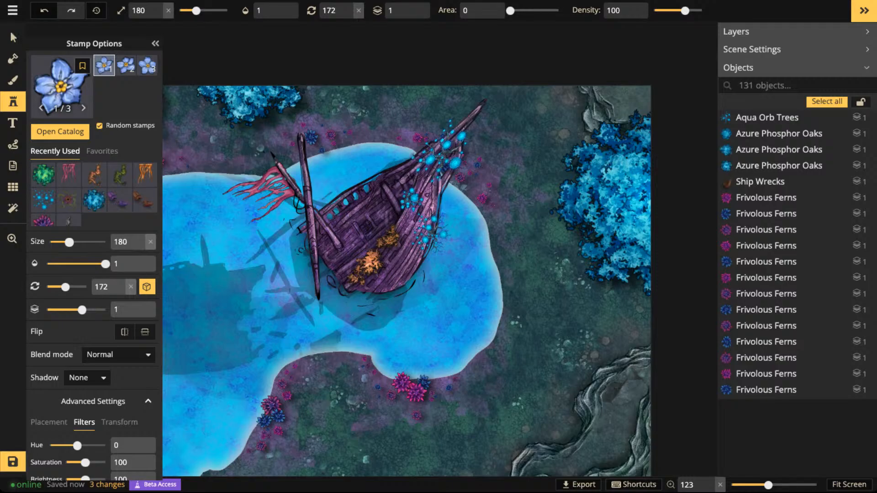
{"action": "left_click", "coordinate": [415, 8]}
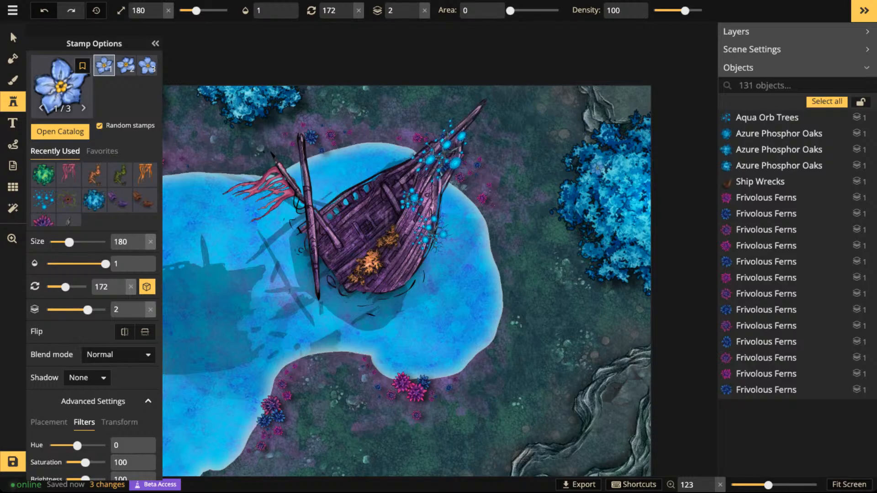
- Place two blue flowers at size 220 on the upper crown of the large blue tree east of the ship
{"action": "scroll", "coordinate": [599, 170], "scroll_direction": "up", "scroll_amount": 4}
{"action": "scroll", "coordinate": [598, 170], "scroll_direction": "up", "scroll_amount": 3}
{"action": "left_click", "coordinate": [601, 173]}
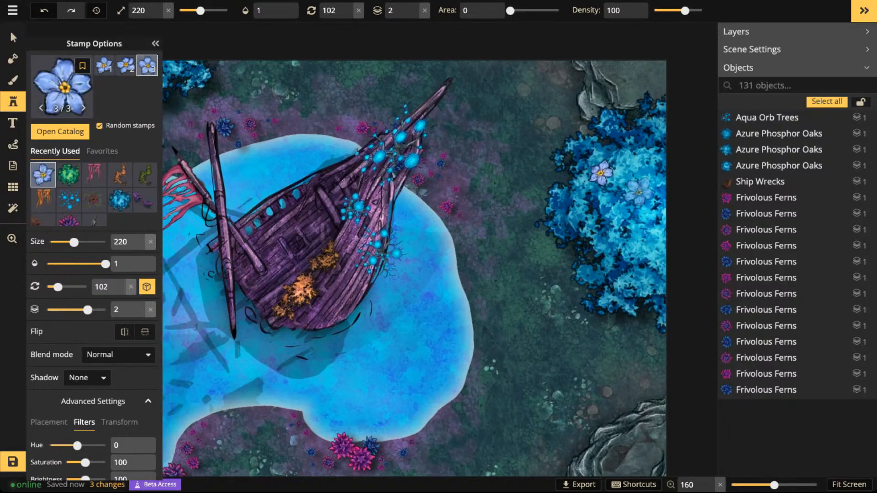
{"action": "left_click", "coordinate": [643, 139]}
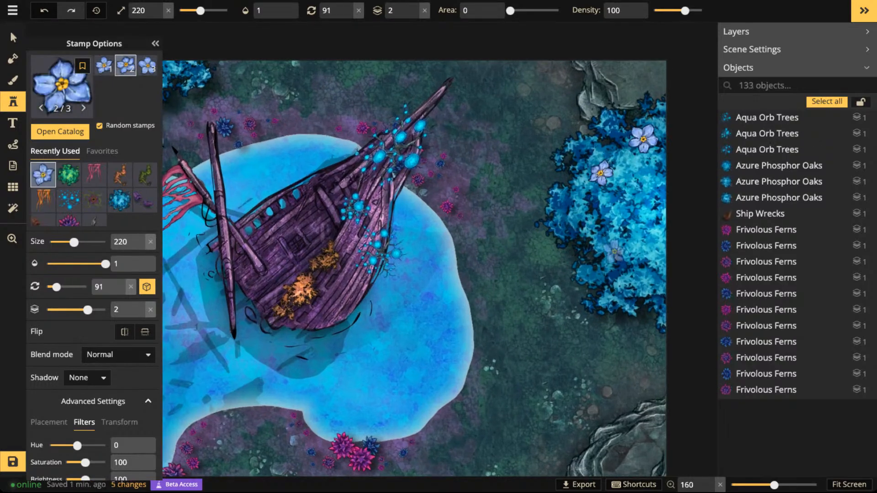
- Place three more blue flowers at about size 200 on the southern, western and eastern parts of the large blue tree's crown
{"action": "scroll", "coordinate": [620, 256], "scroll_direction": "down", "scroll_amount": 2}
{"action": "scroll", "coordinate": [628, 270], "scroll_direction": "down", "scroll_amount": 3}
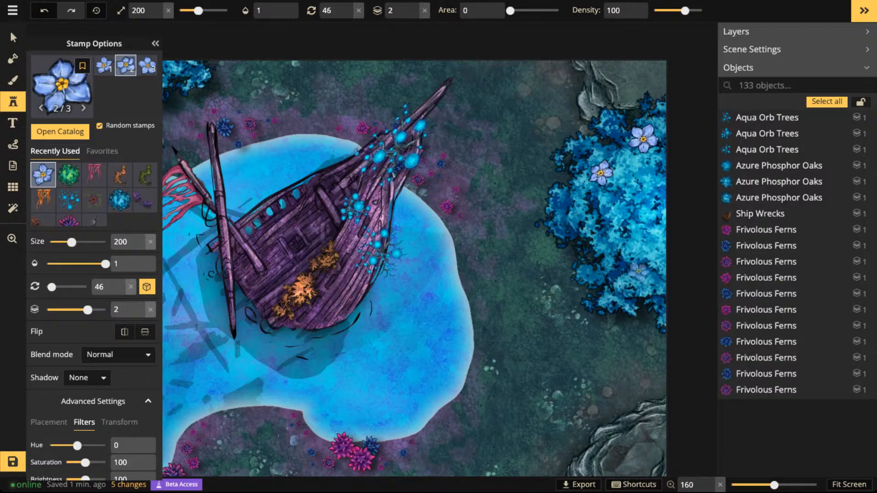
{"action": "left_click", "coordinate": [640, 272]}
{"action": "scroll", "coordinate": [587, 213], "scroll_direction": "down", "scroll_amount": 4}
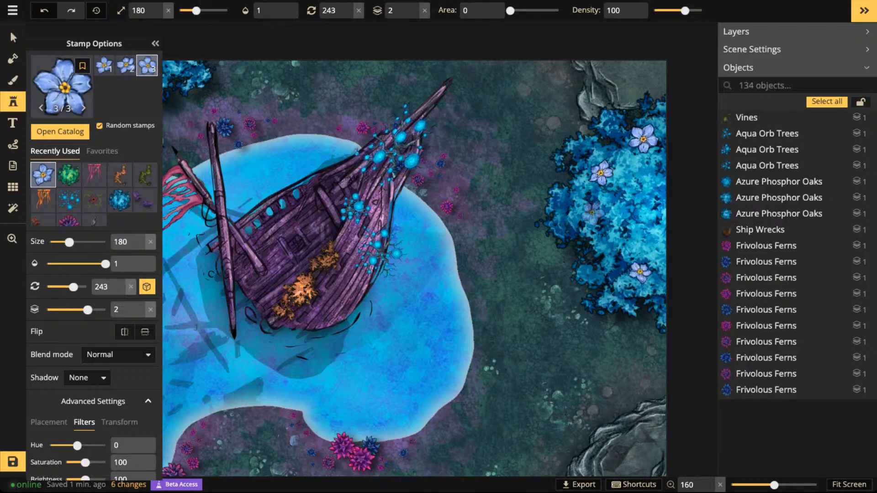
{"action": "scroll", "coordinate": [576, 212], "scroll_direction": "up", "scroll_amount": 3}
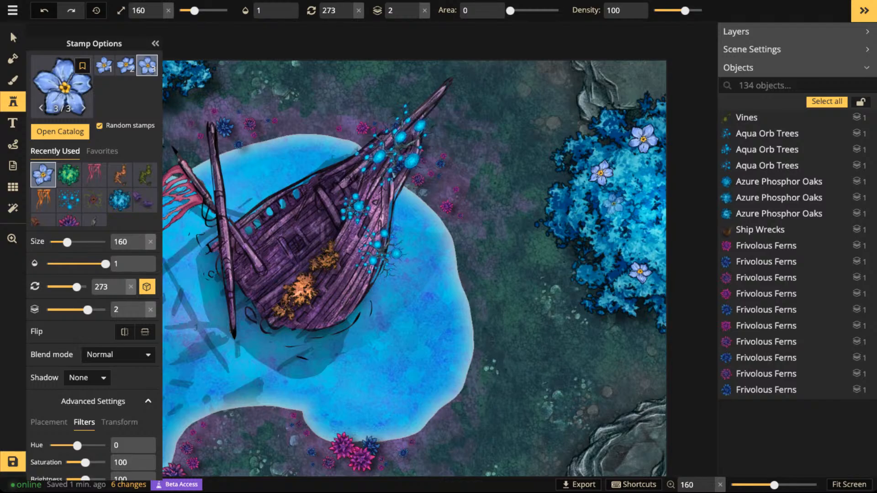
{"action": "left_click", "coordinate": [575, 208]}
{"action": "scroll", "coordinate": [656, 214], "scroll_direction": "up", "scroll_amount": 4}
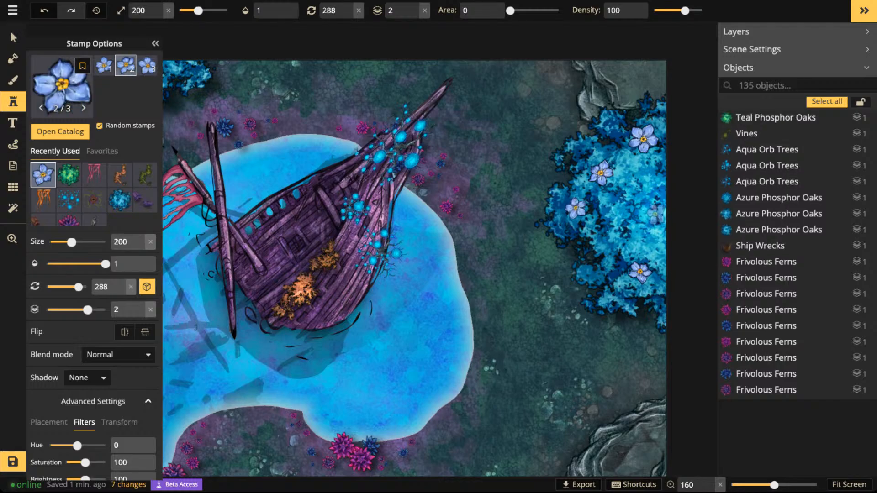
{"action": "scroll", "coordinate": [656, 213], "scroll_direction": "down", "scroll_amount": 4}
{"action": "left_click", "coordinate": [657, 210]}
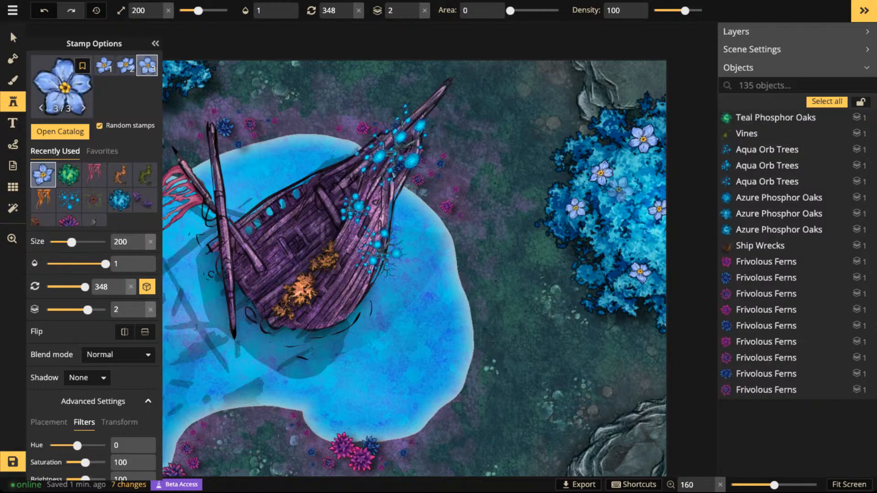
- Scatter small blue flowers at size 100 between the larger ones across the large blue tree's crown
{"action": "scroll", "coordinate": [622, 181], "scroll_direction": "down", "scroll_amount": 10}
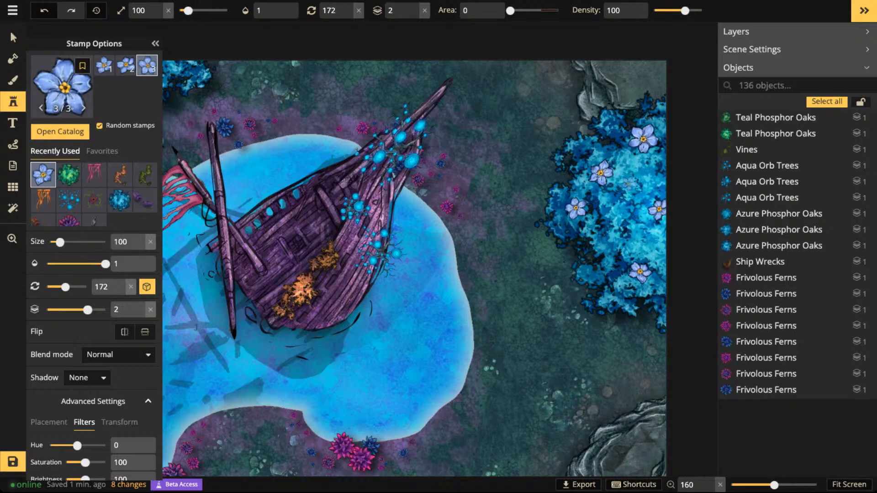
{"action": "left_click", "coordinate": [625, 160]}
{"action": "left_click", "coordinate": [605, 151]}
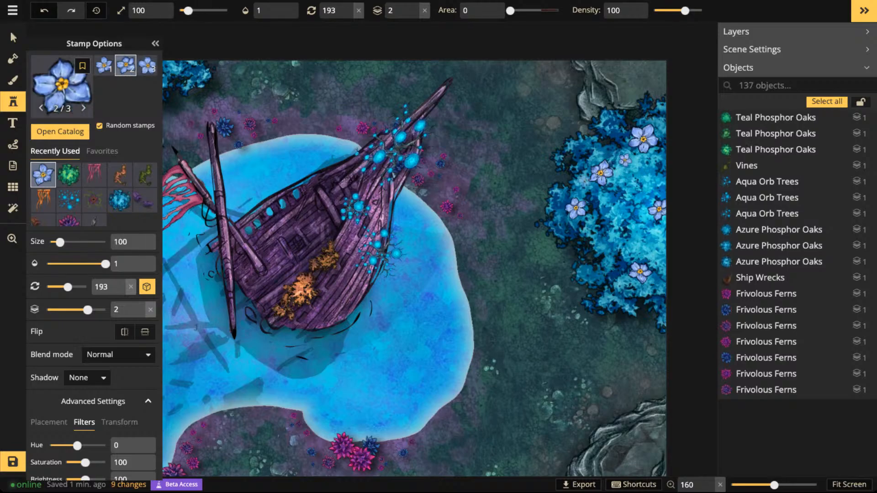
{"action": "left_click", "coordinate": [576, 186]}
{"action": "left_click", "coordinate": [614, 265]}
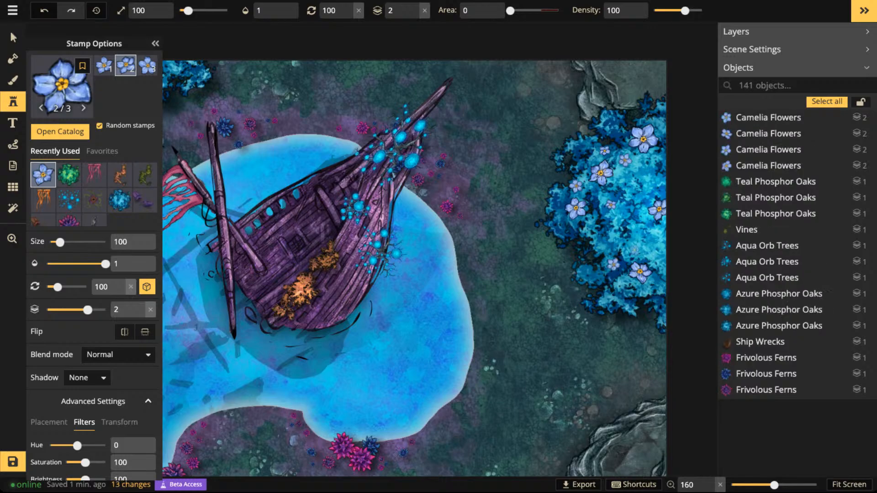
{"action": "left_click", "coordinate": [658, 283]}
{"action": "left_click", "coordinate": [647, 197]}
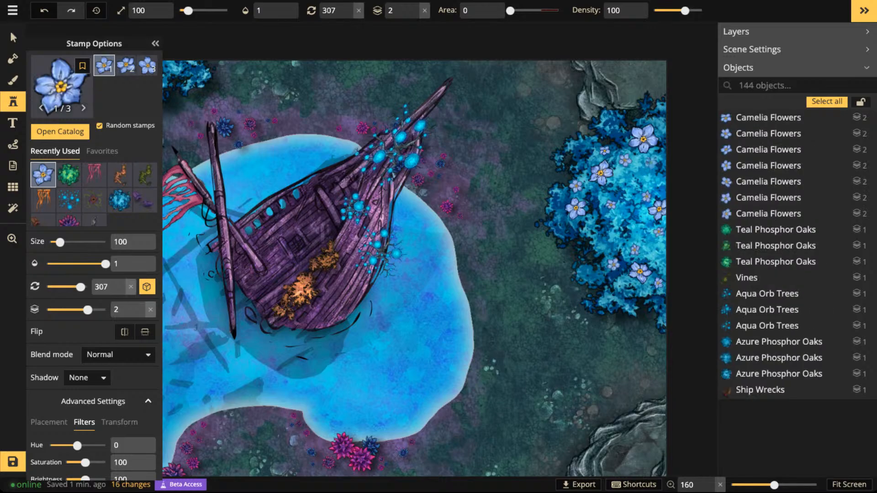
- Select all the blue flowers on the large tree together and set their hue to 99
{"action": "left_click", "coordinate": [13, 38]}
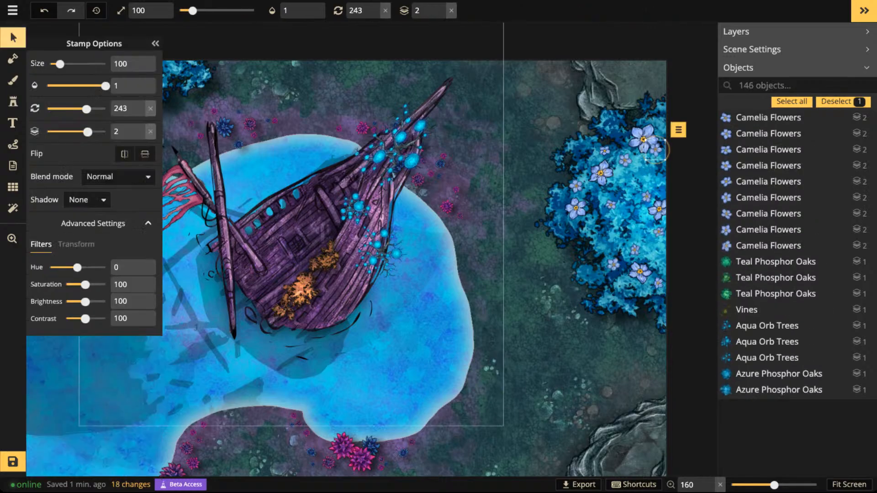
{"action": "left_click", "coordinate": [644, 138]}
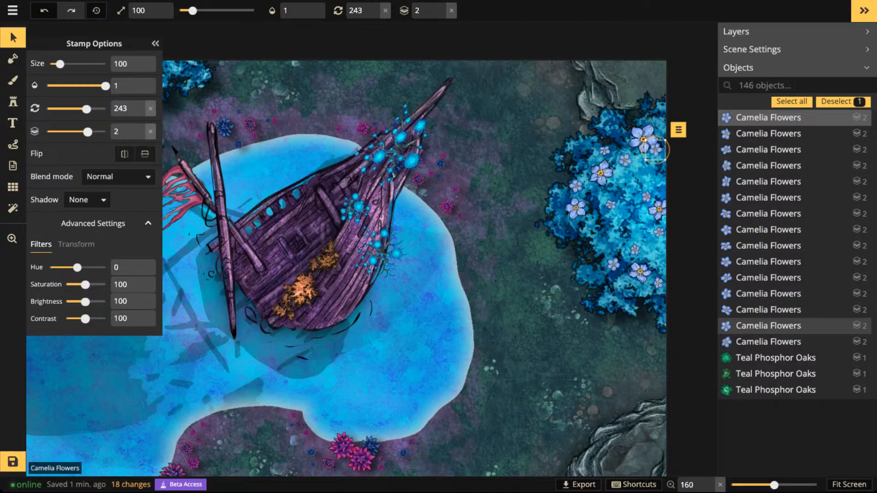
{"action": "left_click", "coordinate": [676, 109]}
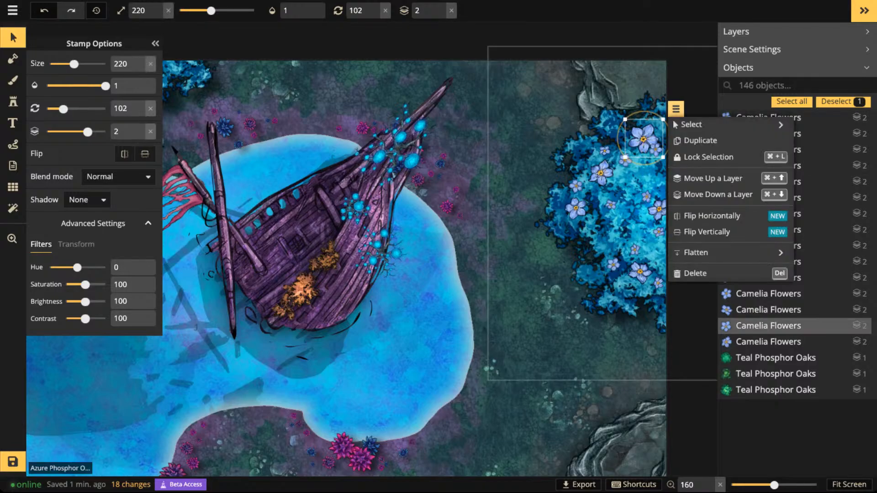
{"action": "mouse_move", "coordinate": [676, 123]}
{"action": "left_click", "coordinate": [611, 140]}
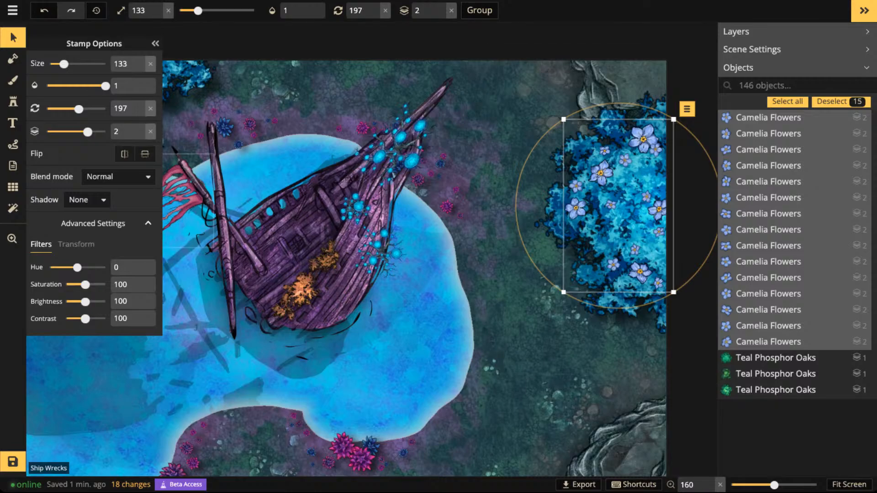
{"action": "left_click_drag", "start_coordinate": [78, 268], "coordinate": [80, 267]}
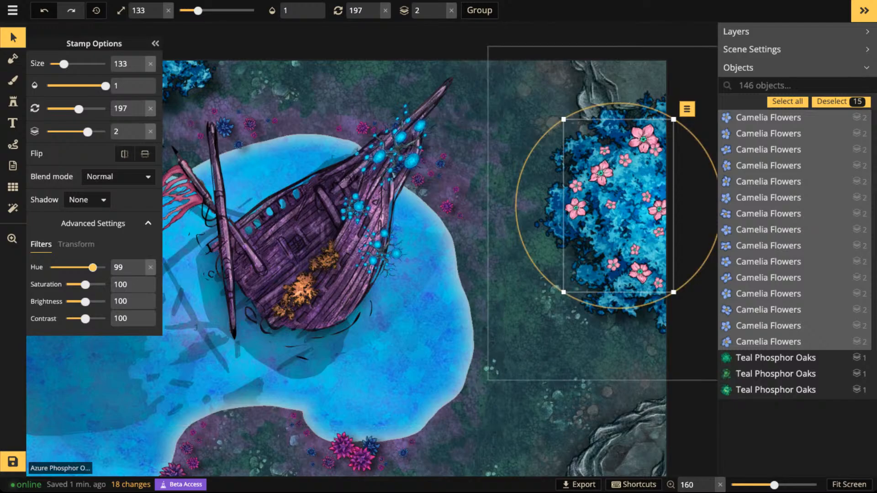
{"action": "key", "text": "Escape"}
- Select five scattered pink flowers on the large blue tree and lower their brightness to 73
{"action": "left_click", "coordinate": [575, 186]}
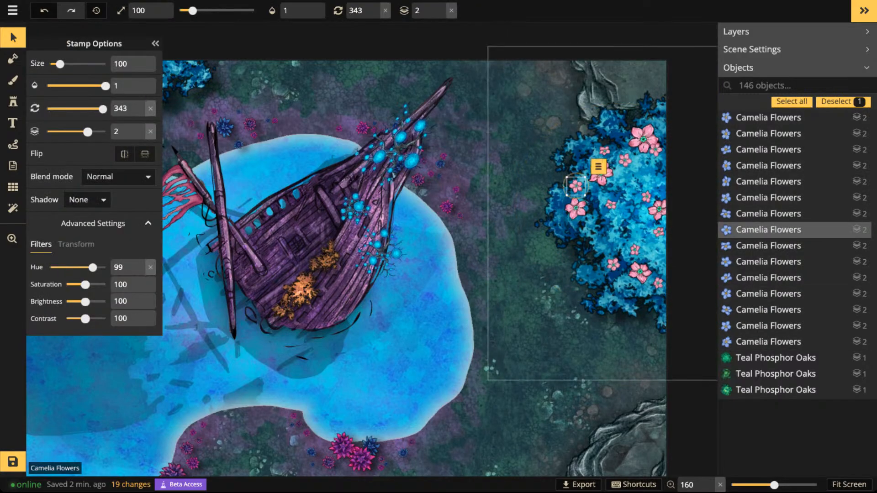
{"action": "left_click", "coordinate": [575, 209], "text": "shift"}
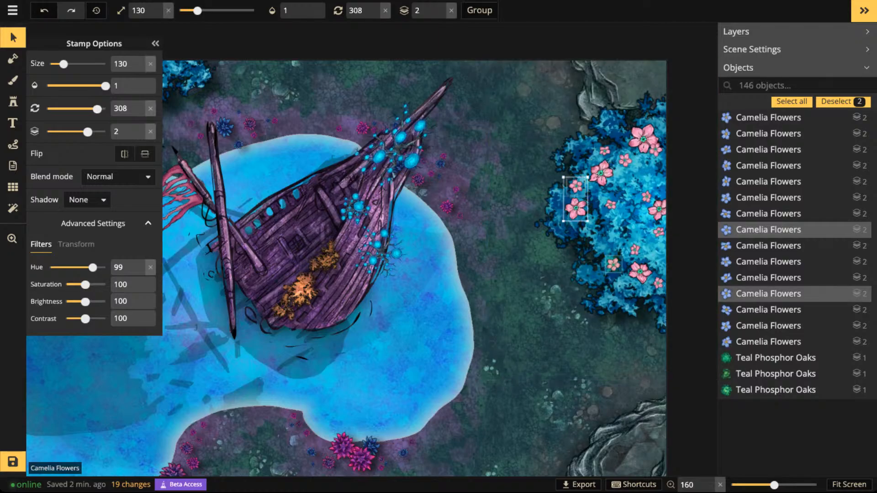
{"action": "left_click", "coordinate": [613, 264], "text": "shift"}
{"action": "left_click", "coordinate": [639, 272], "text": "shift"}
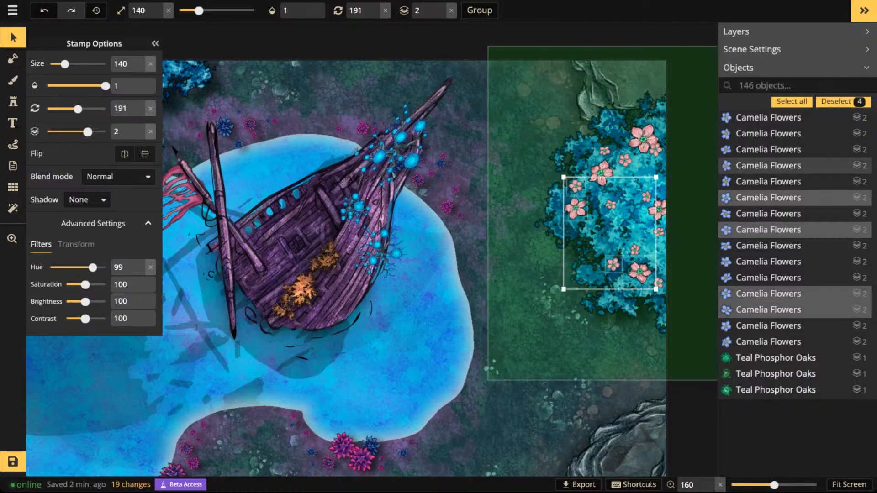
{"action": "left_click", "coordinate": [605, 151], "text": "shift"}
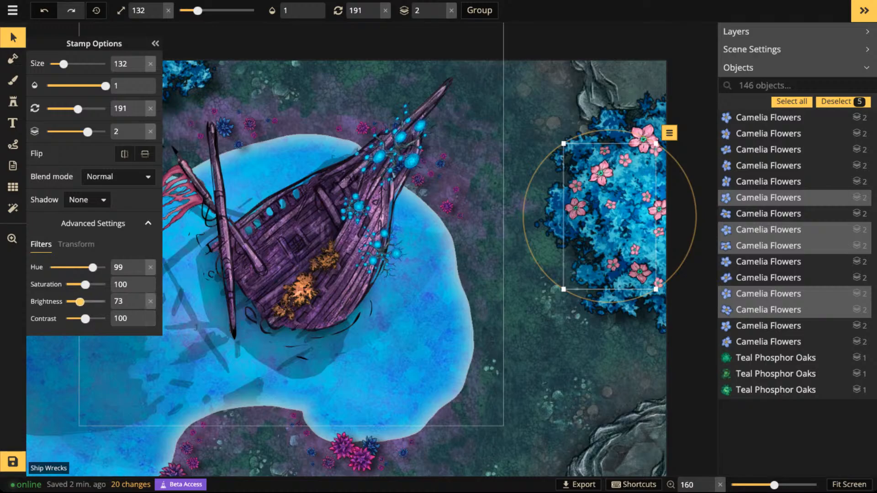
{"action": "left_click_drag", "start_coordinate": [600, 173], "coordinate": [617, 181]}
{"action": "key", "text": "Escape"}
- Choose the Purple Pansies stamp from the Fey catalog for decorating the large green tree by the southwest cliff
{"action": "scroll", "coordinate": [581, 265], "scroll_direction": "down", "scroll_amount": 5}
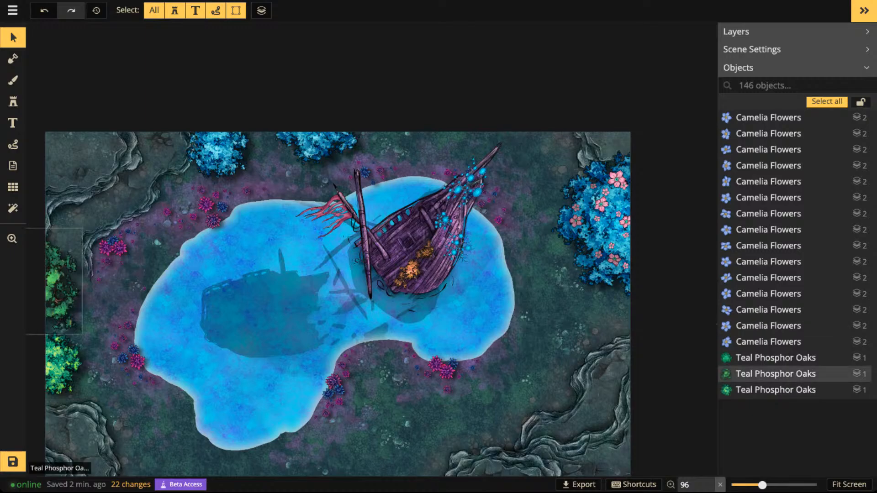
{"action": "scroll", "coordinate": [312, 219], "scroll_direction": "up", "scroll_amount": 2}
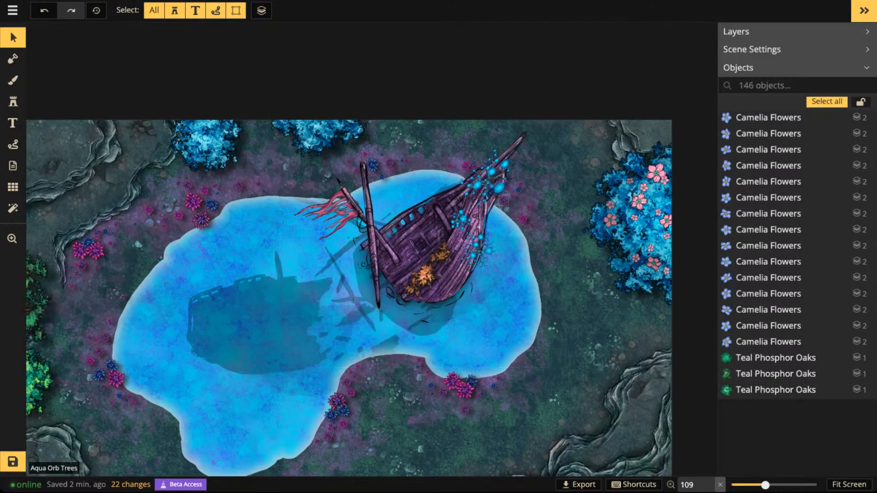
{"action": "key", "text": "space"}
{"action": "left_click_drag", "start_coordinate": [211, 146], "coordinate": [369, 61]}
{"action": "left_click", "coordinate": [776, 357]}
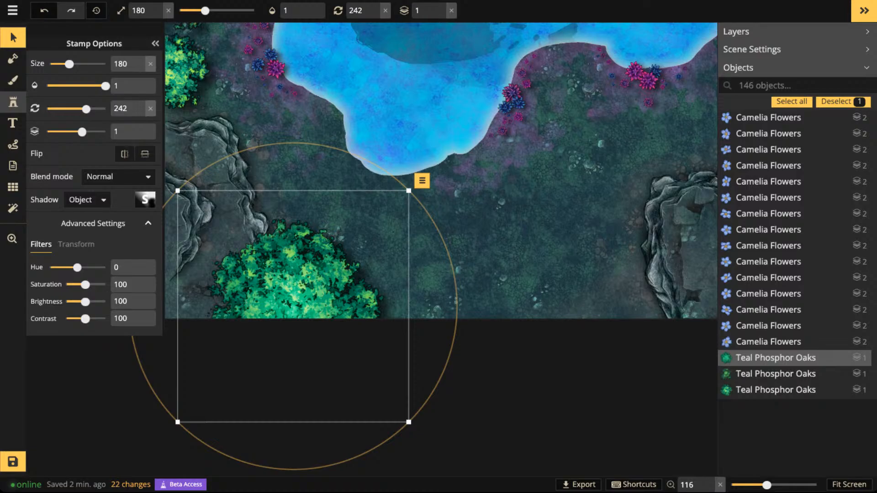
{"action": "left_click", "coordinate": [13, 102]}
{"action": "left_click", "coordinate": [62, 84]}
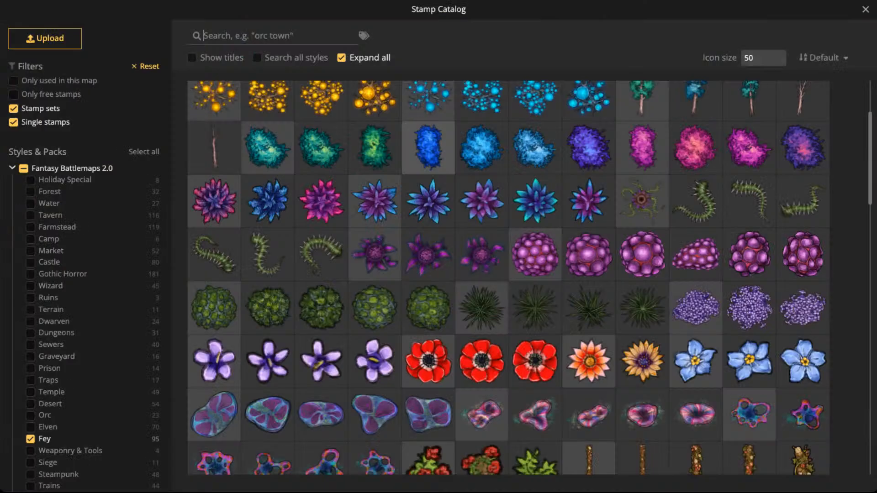
{"action": "scroll", "coordinate": [411, 101], "scroll_direction": "down", "scroll_amount": 1}
{"action": "scroll", "coordinate": [375, 171], "scroll_direction": "down", "scroll_amount": 3}
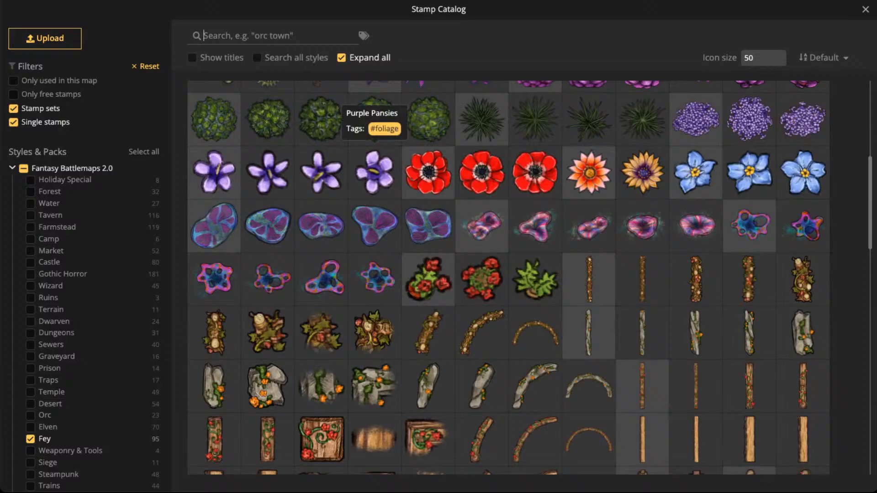
{"action": "left_click", "coordinate": [374, 171]}
- Set the pansy stamp's saturation to 200 and its size to 240
{"action": "scroll", "coordinate": [308, 251], "scroll_direction": "up", "scroll_amount": 5}
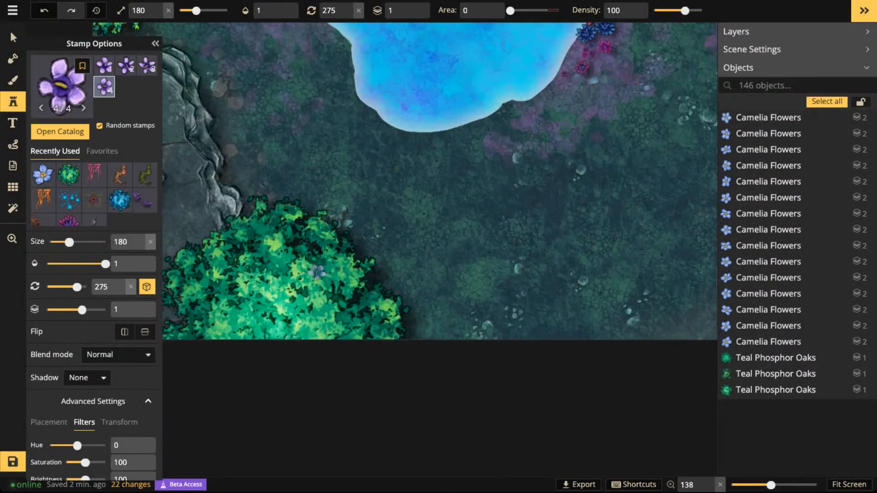
{"action": "scroll", "coordinate": [94, 292], "scroll_direction": "down", "scroll_amount": 1}
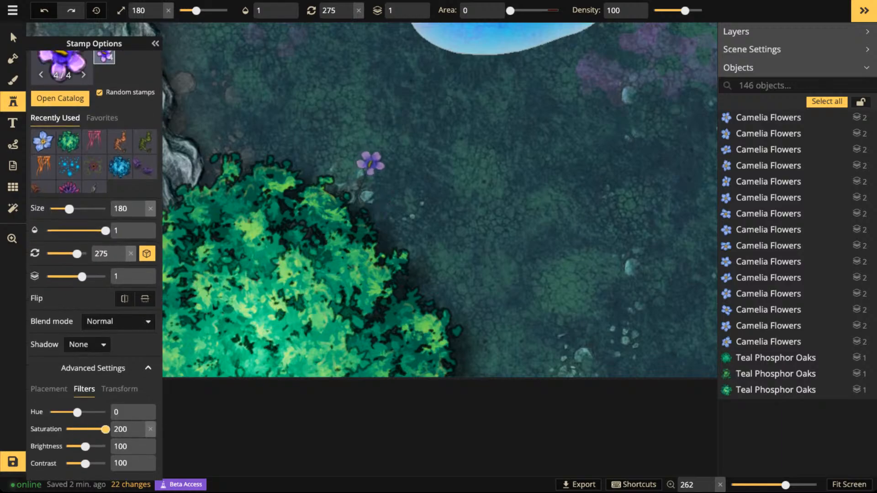
{"action": "key", "text": "bracketright"}
{"action": "key", "text": "bracketright"}
{"action": "scroll", "coordinate": [371, 163], "scroll_direction": "down", "scroll_amount": 3}
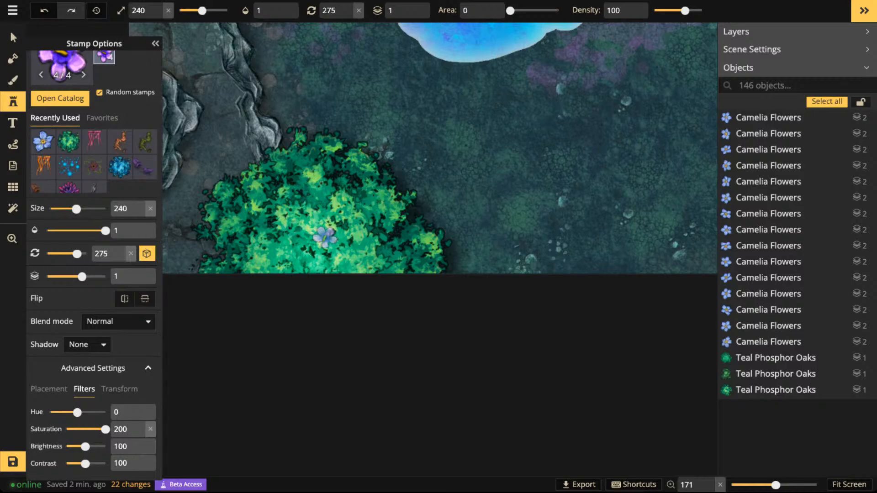
- Place five purple pansies at size 240 across the crown of the large green tree by the southwest cliff
{"action": "left_click", "coordinate": [325, 235]}
{"action": "left_click", "coordinate": [358, 245]}
{"action": "left_click", "coordinate": [333, 188]}
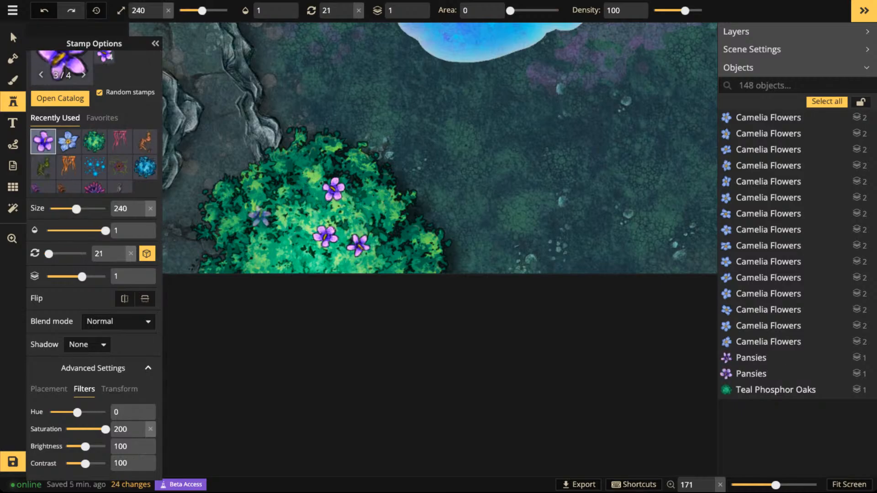
{"action": "left_click", "coordinate": [255, 218]}
{"action": "left_click", "coordinate": [268, 264]}
- Scatter smaller pansies, mostly at size 150, around the outer crown of the southwest green tree
{"action": "scroll", "coordinate": [277, 159], "scroll_direction": "down", "scroll_amount": 9}
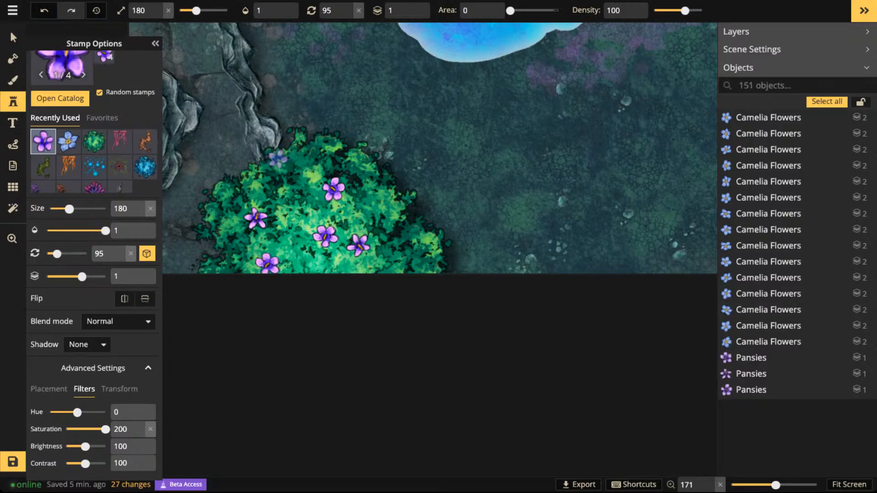
{"action": "left_click", "coordinate": [256, 198]}
{"action": "left_click", "coordinate": [225, 219]}
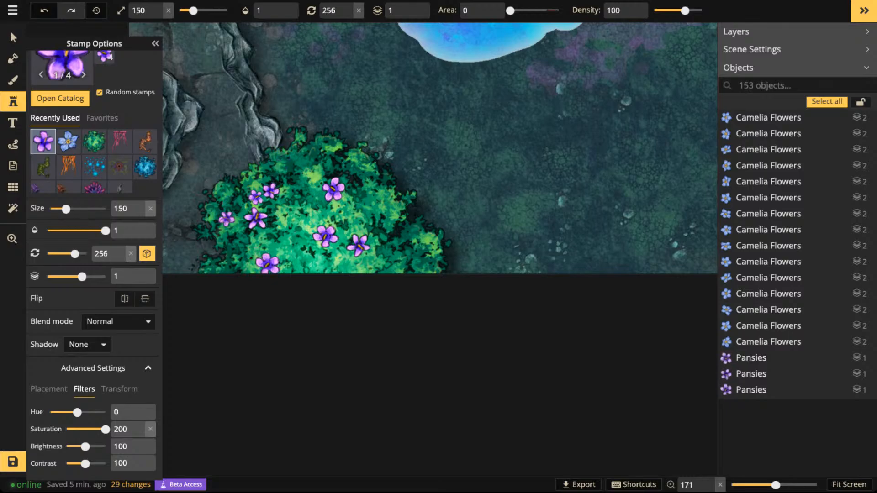
{"action": "left_click", "coordinate": [226, 268]}
{"action": "left_click", "coordinate": [317, 152]}
{"action": "left_click", "coordinate": [382, 206]}
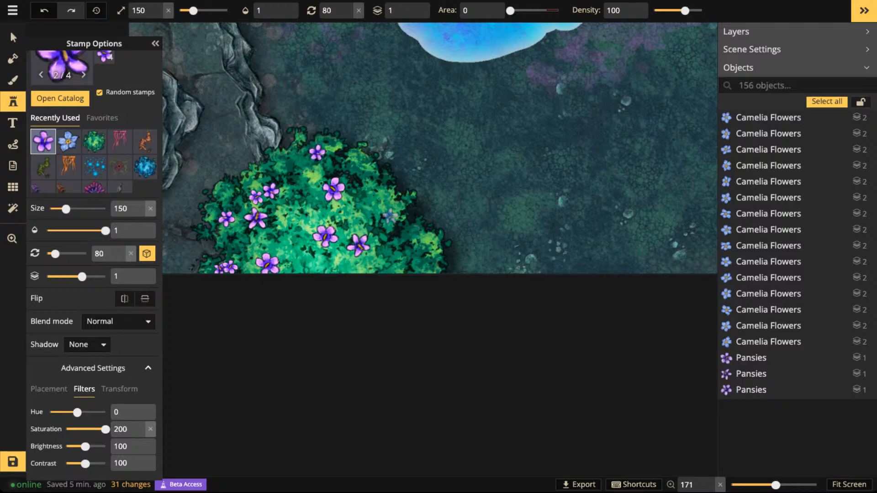
{"action": "left_click", "coordinate": [420, 251]}
{"action": "left_click", "coordinate": [405, 277]}
{"action": "left_click", "coordinate": [410, 274]}
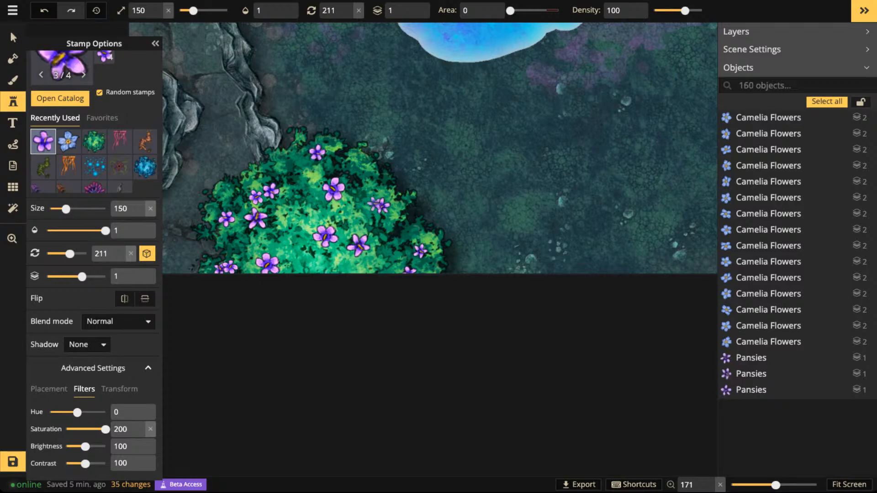
- Select the eight size-150 pansies around the southwest green tree's outer crown and set their brightness to 71
{"action": "left_click", "coordinate": [13, 37]}
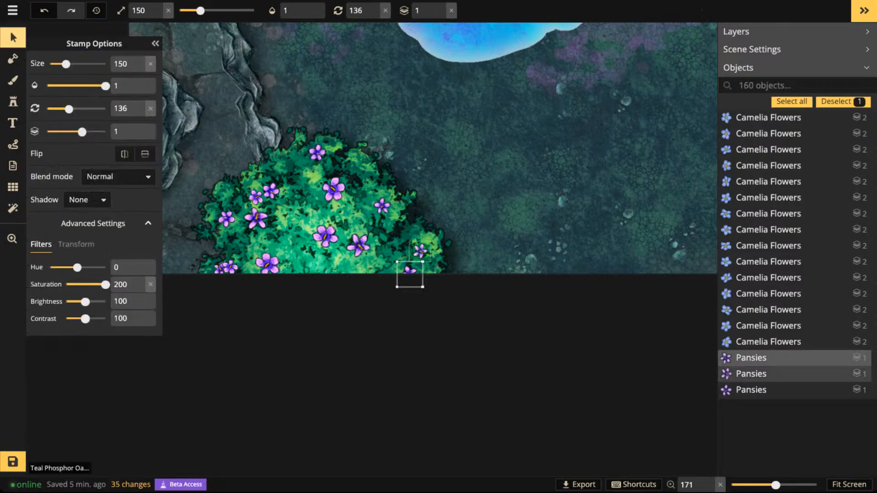
{"action": "left_click", "coordinate": [420, 251], "text": "shift"}
{"action": "left_click", "coordinate": [391, 216], "text": "shift"}
{"action": "left_click", "coordinate": [420, 251]}
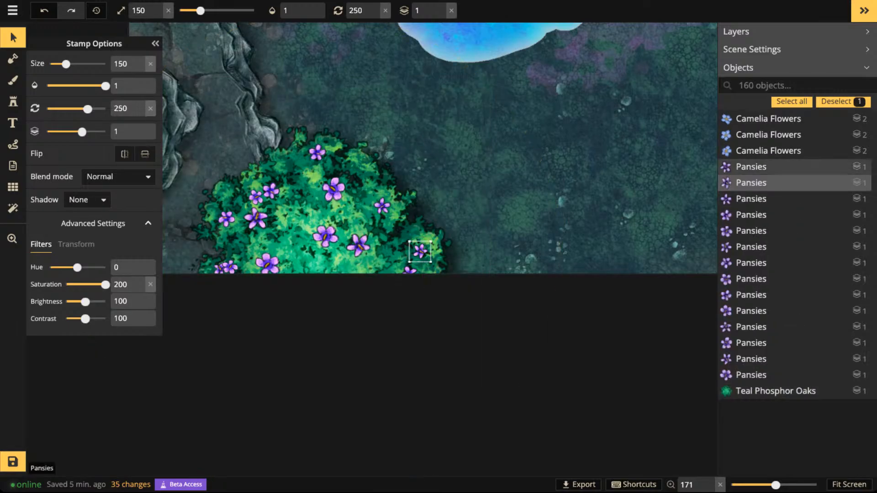
{"action": "left_click", "coordinate": [409, 272], "text": "shift"}
{"action": "left_click", "coordinate": [382, 206], "text": "shift"}
{"action": "left_click", "coordinate": [317, 153], "text": "shift"}
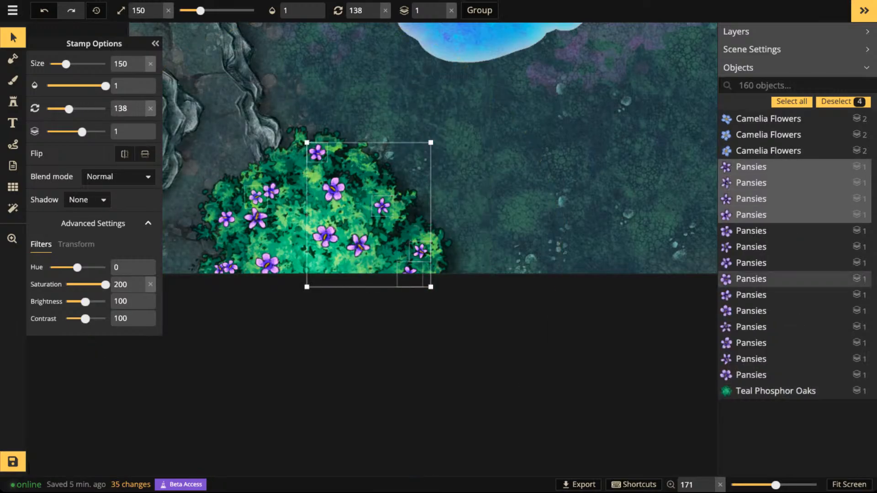
{"action": "left_click", "coordinate": [256, 196], "text": "shift"}
{"action": "left_click", "coordinate": [226, 219], "text": "shift"}
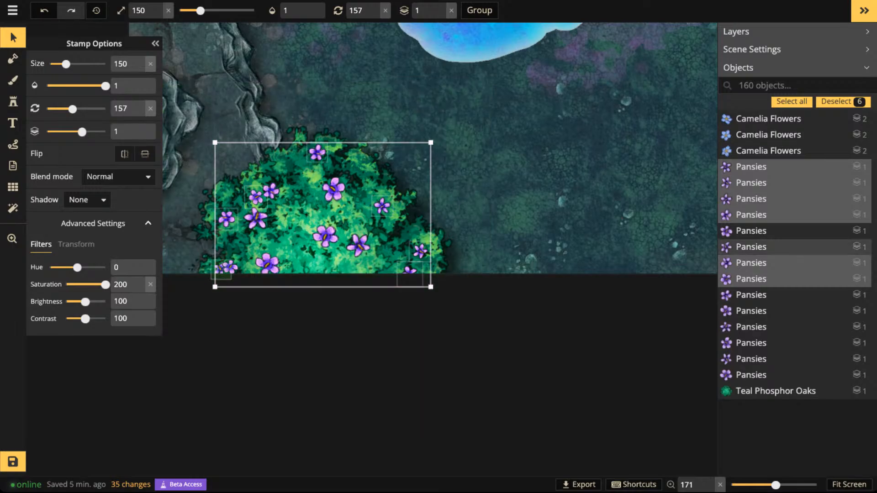
{"action": "left_click", "coordinate": [219, 269], "text": "shift"}
{"action": "left_click", "coordinate": [230, 267], "text": "shift"}
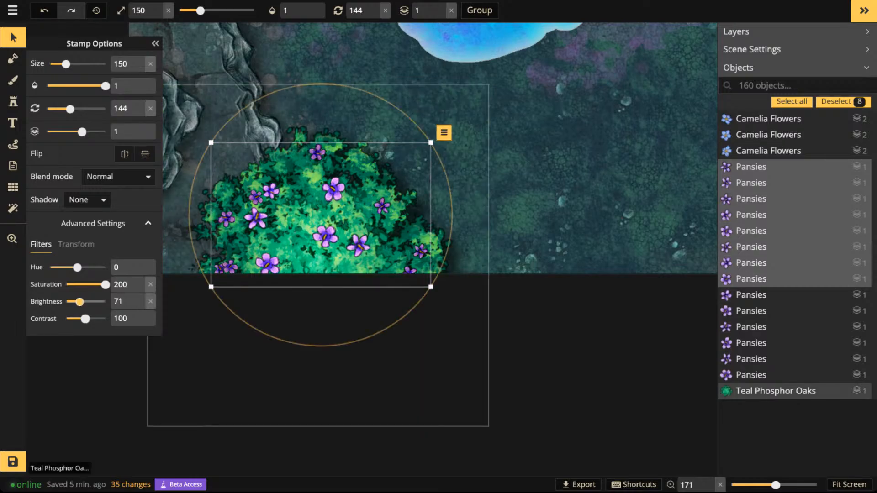
{"action": "key", "text": "Escape"}
- Choose the Fallen Birches stamp set from the Fey catalog
{"action": "scroll", "coordinate": [375, 109], "scroll_direction": "down", "scroll_amount": 10}
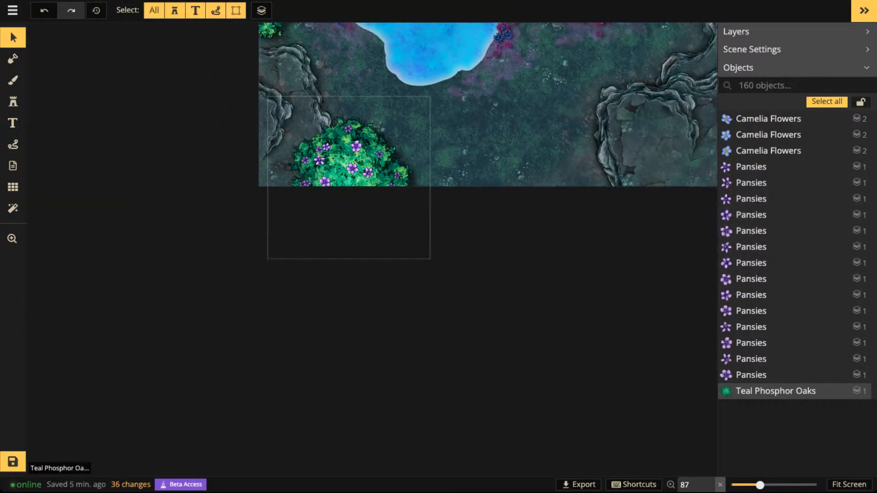
{"action": "key", "text": "space"}
{"action": "left_click_drag", "start_coordinate": [375, 109], "coordinate": [186, 367]}
{"action": "key", "text": "space"}
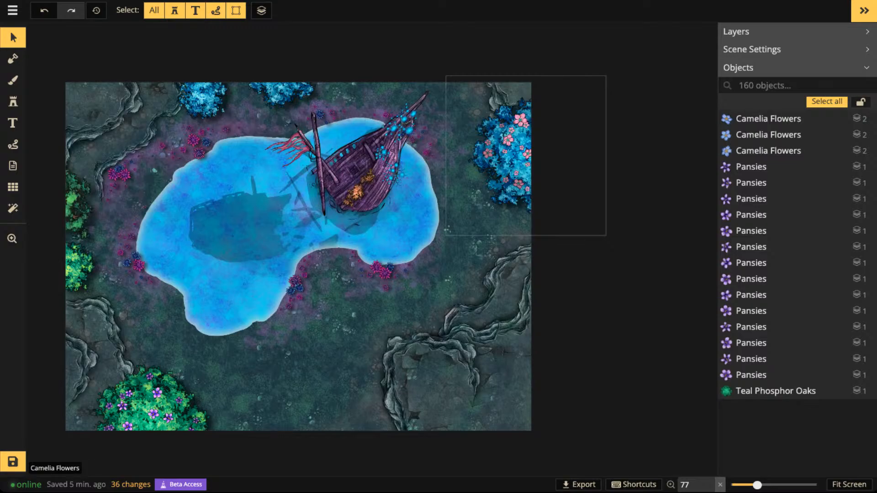
{"action": "scroll", "coordinate": [362, 153], "scroll_direction": "down", "scroll_amount": 1}
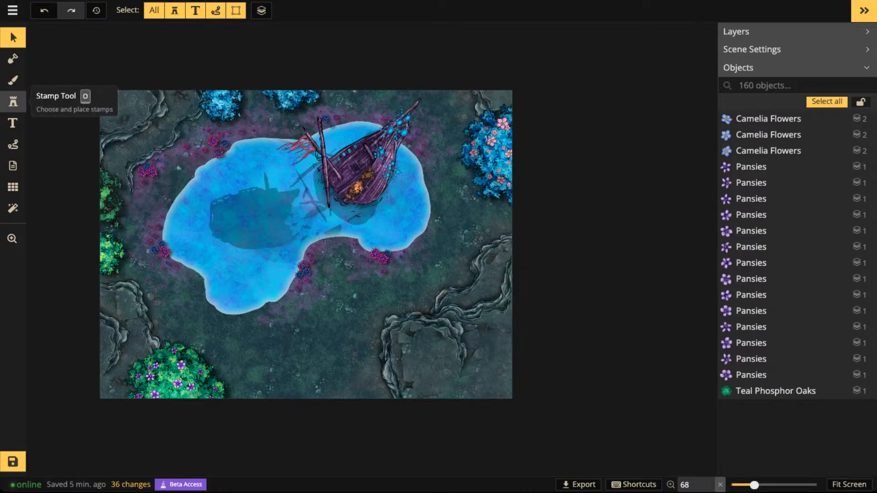
{"action": "left_click", "coordinate": [13, 102]}
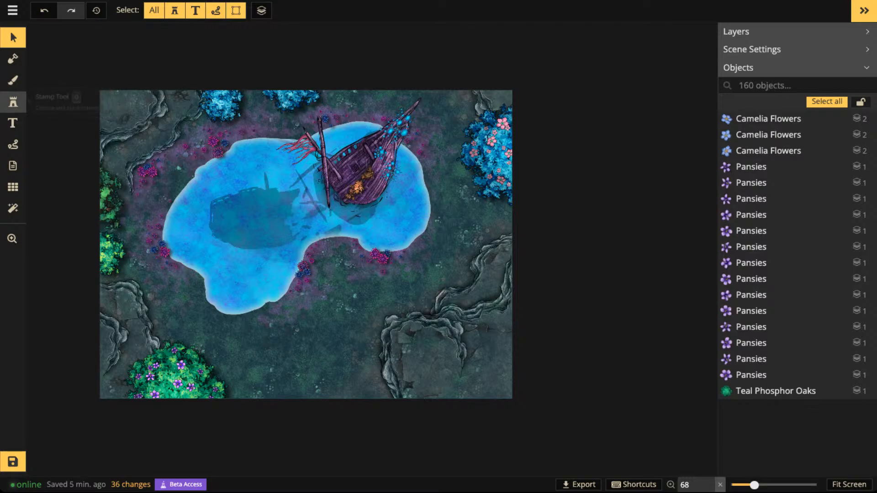
{"action": "key", "text": "f"}
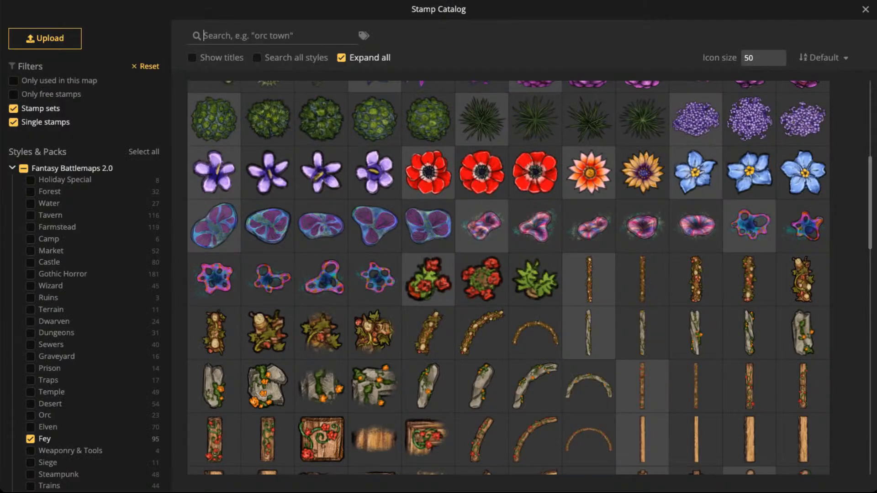
{"action": "scroll", "coordinate": [509, 278], "scroll_direction": "down", "scroll_amount": 3}
{"action": "scroll", "coordinate": [509, 277], "scroll_direction": "up", "scroll_amount": 3}
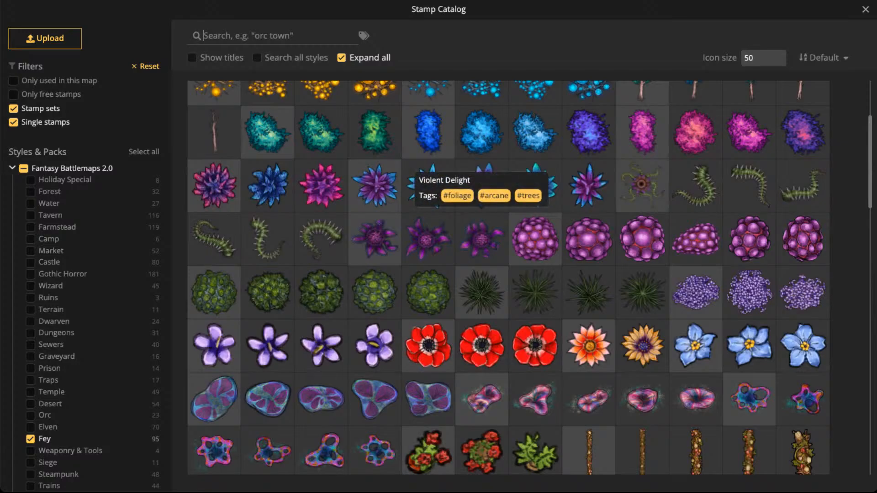
{"action": "scroll", "coordinate": [375, 186], "scroll_direction": "up", "scroll_amount": 3}
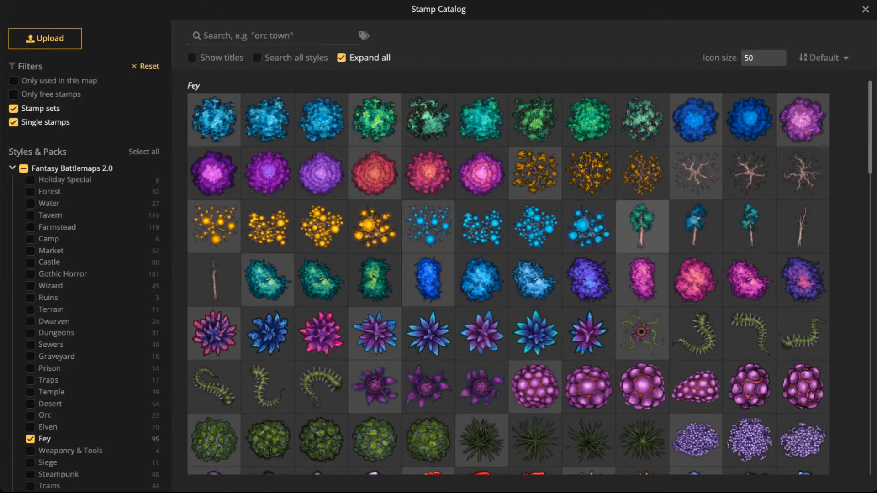
{"action": "left_click", "coordinate": [643, 226]}
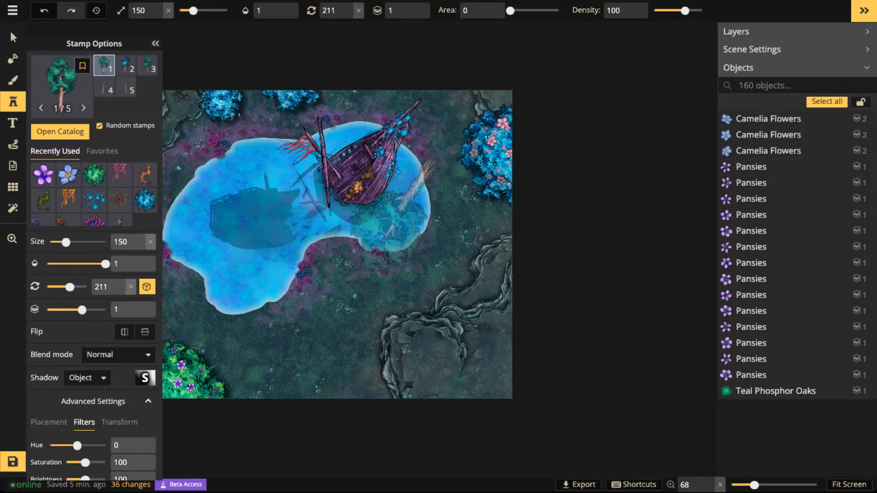
- Place a fallen birch at size 90 and rotation 316 beside the shipwreck's bow at the map's north edge
{"action": "scroll", "coordinate": [450, 188], "scroll_direction": "up", "scroll_amount": 1}
{"action": "scroll", "coordinate": [450, 187], "scroll_direction": "up", "scroll_amount": 2}
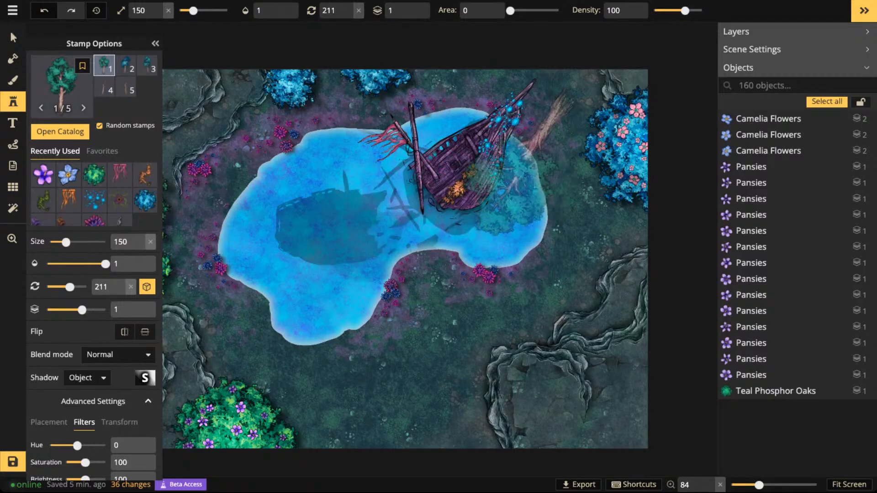
{"action": "left_click_drag", "start_coordinate": [518, 159], "coordinate": [517, 253]}
{"action": "scroll", "coordinate": [522, 228], "scroll_direction": "down", "scroll_amount": 4}
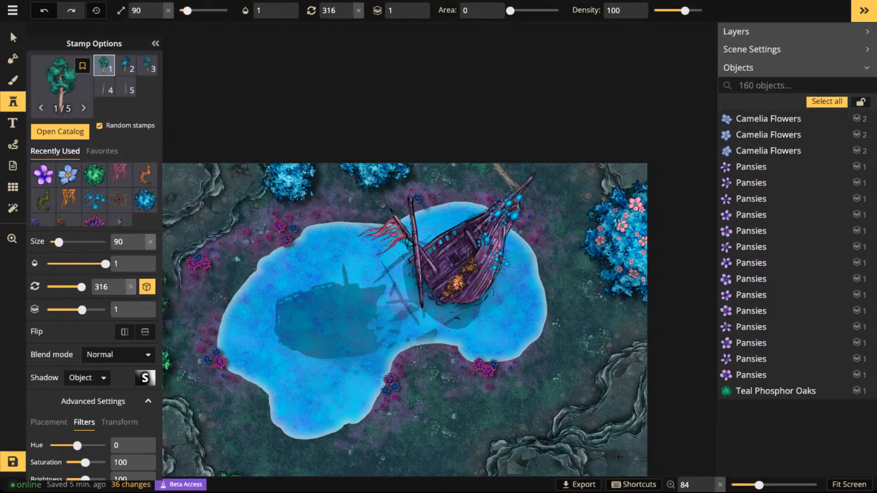
{"action": "left_click", "coordinate": [502, 182]}
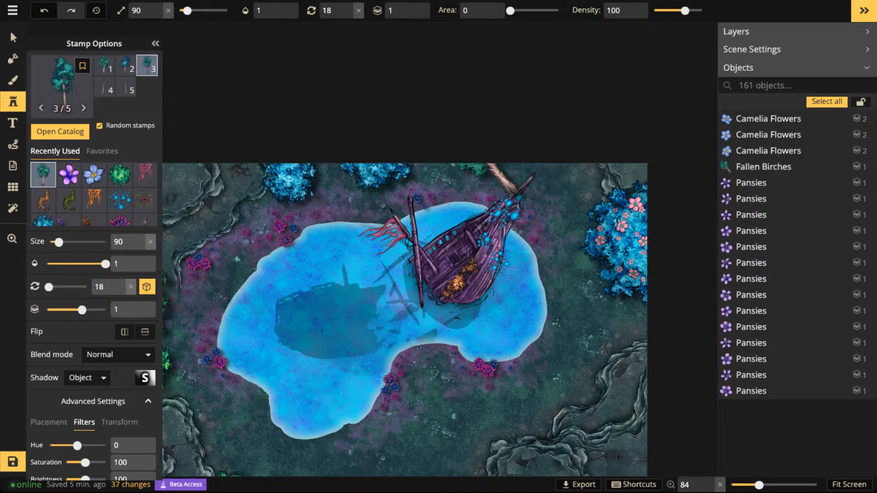
- Set the fallen birch's layer to -2, rotate it to 31, and move it northeast of the shipwreck's bow
{"action": "left_click", "coordinate": [764, 166]}
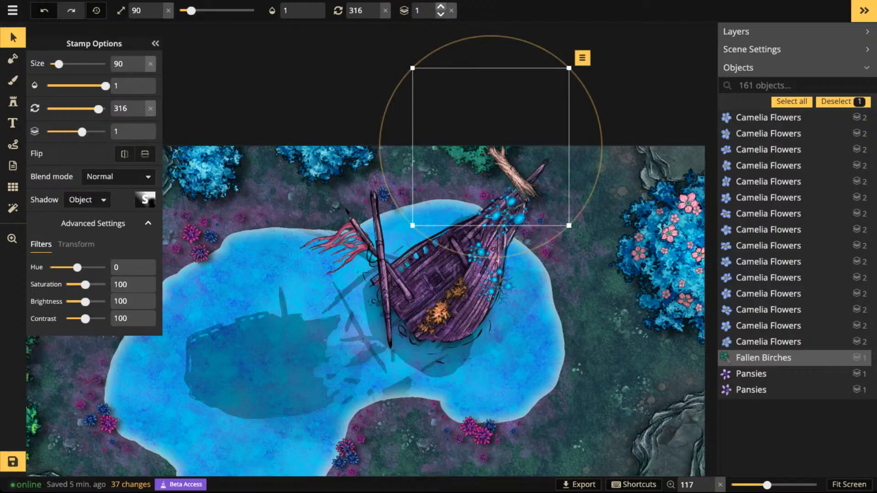
{"action": "left_click", "coordinate": [441, 14]}
{"action": "left_click", "coordinate": [441, 14]}
{"action": "left_click", "coordinate": [441, 14]}
{"action": "left_click_drag", "start_coordinate": [509, 169], "coordinate": [489, 151]}
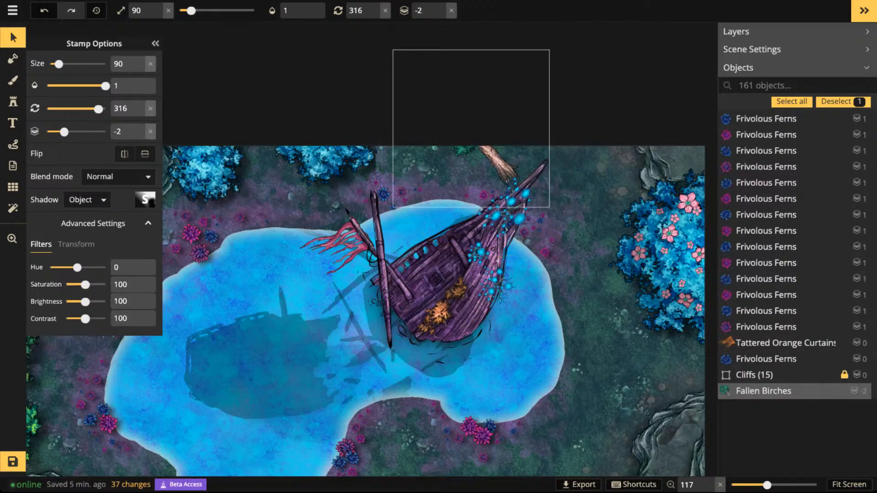
{"action": "scroll", "coordinate": [490, 151], "scroll_direction": "down", "scroll_amount": 6}
{"action": "scroll", "coordinate": [489, 151], "scroll_direction": "up", "scroll_amount": 8}
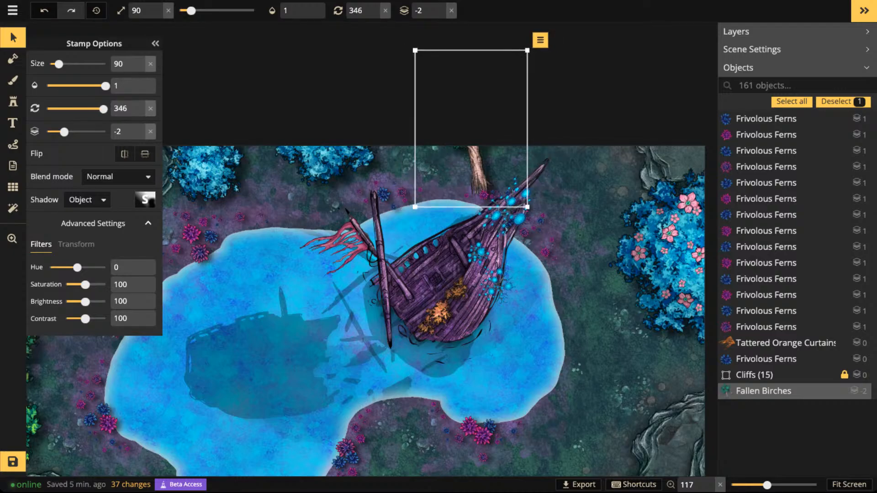
{"action": "scroll", "coordinate": [490, 151], "scroll_direction": "up", "scroll_amount": 4}
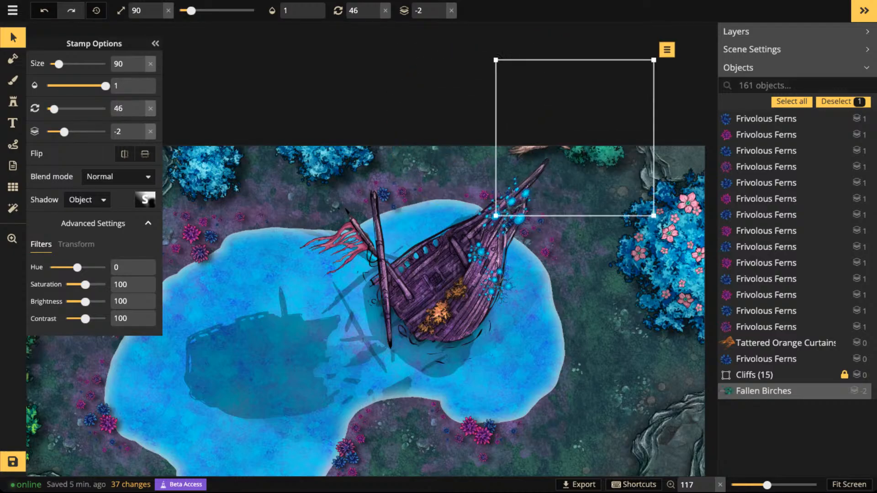
{"action": "scroll", "coordinate": [576, 150], "scroll_direction": "down", "scroll_amount": 2}
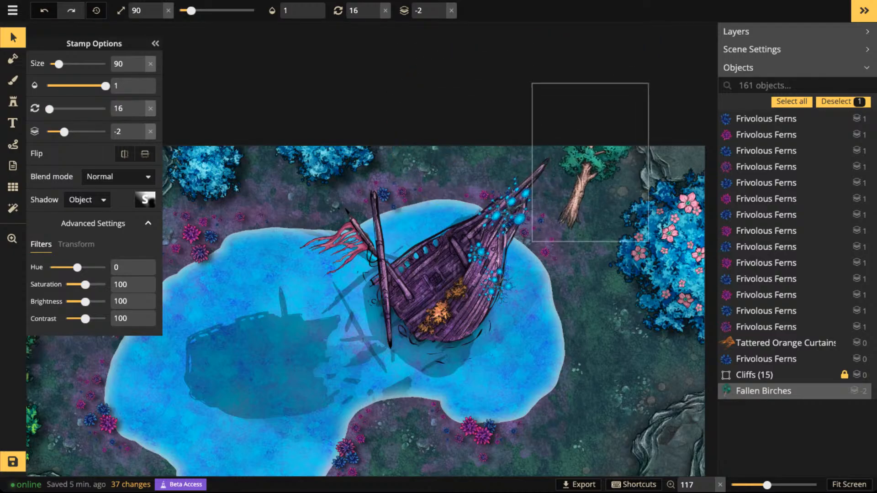
{"action": "scroll", "coordinate": [589, 160], "scroll_direction": "up", "scroll_amount": 2}
{"action": "scroll", "coordinate": [590, 160], "scroll_direction": "down", "scroll_amount": 1}
{"action": "key", "text": "space"}
{"action": "left_click_drag", "start_coordinate": [589, 160], "coordinate": [565, 101]}
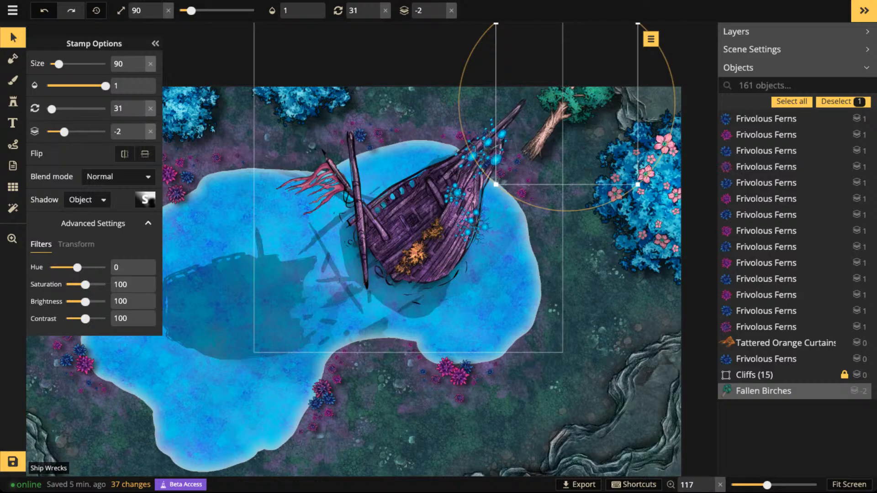
- Draw a white dotted path along the shipwreck from bow to stern, with width 5, layer 5 and opacity 0.5
{"action": "left_click", "coordinate": [13, 145]}
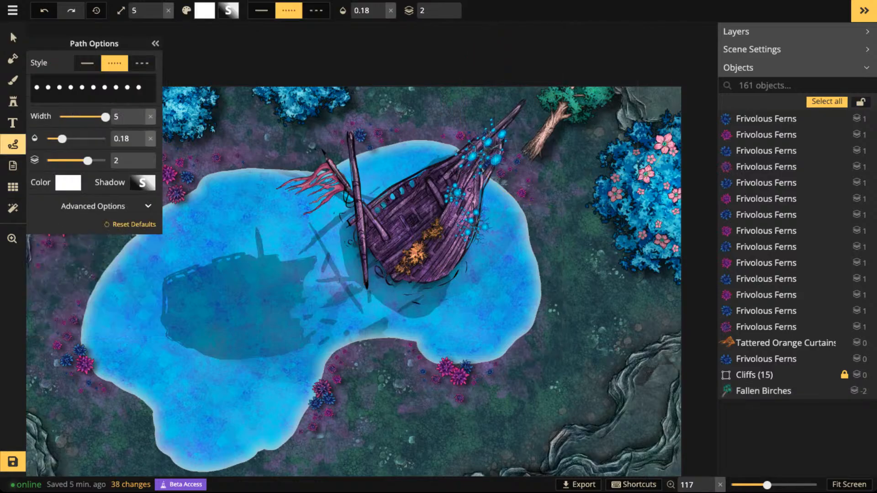
{"action": "left_click", "coordinate": [508, 108]}
{"action": "left_click_drag", "start_coordinate": [343, 255], "coordinate": [339, 258]}
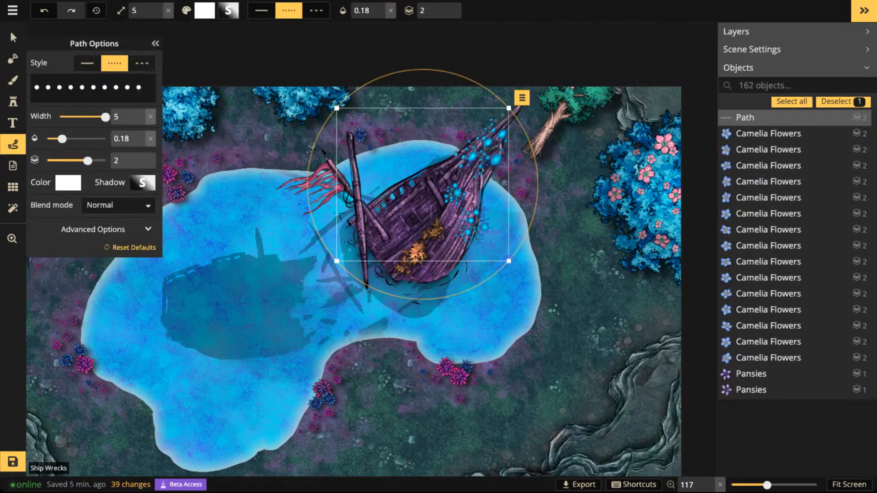
{"action": "left_click", "coordinate": [446, 6]}
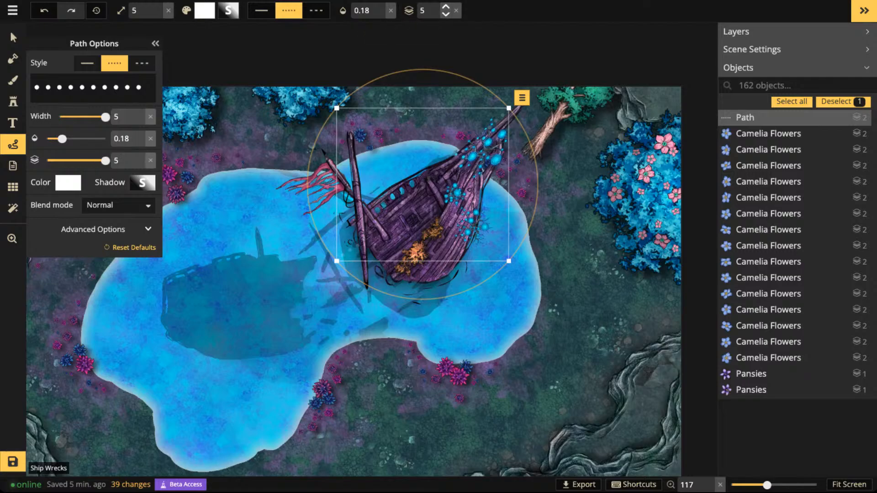
{"action": "left_click", "coordinate": [84, 139]}
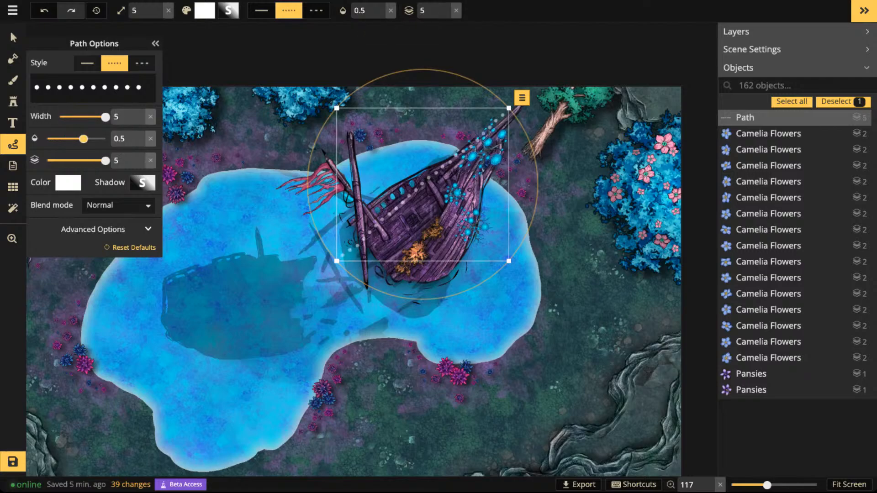
- Delete the fallen birch near the bow and the dotted path across the shipwreck
{"action": "left_click", "coordinate": [12, 36]}
{"action": "left_click", "coordinate": [549, 114]}
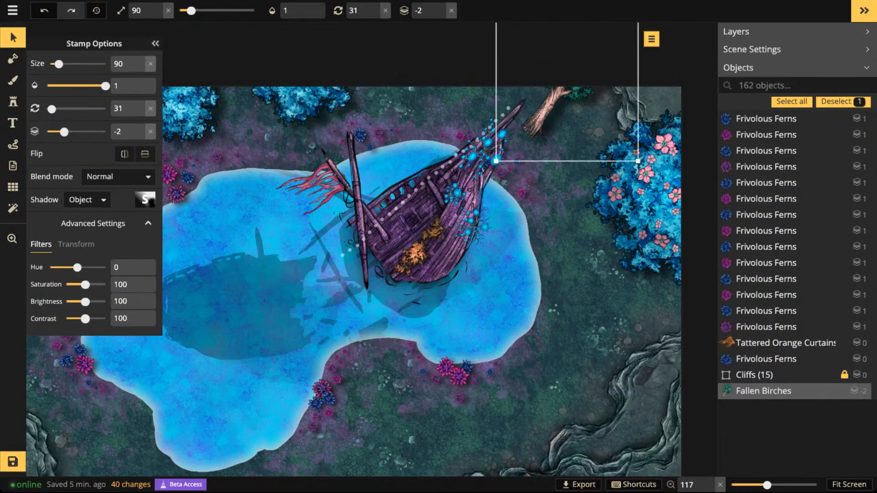
{"action": "scroll", "coordinate": [555, 112], "scroll_direction": "down", "scroll_amount": 4}
{"action": "left_click_drag", "start_coordinate": [574, 114], "coordinate": [519, 117]}
{"action": "key", "text": "Delete"}
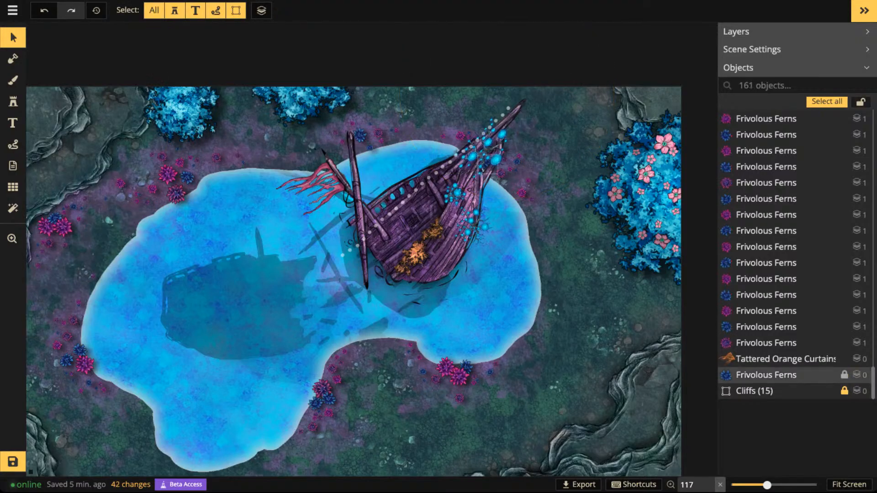
{"action": "left_click", "coordinate": [489, 127]}
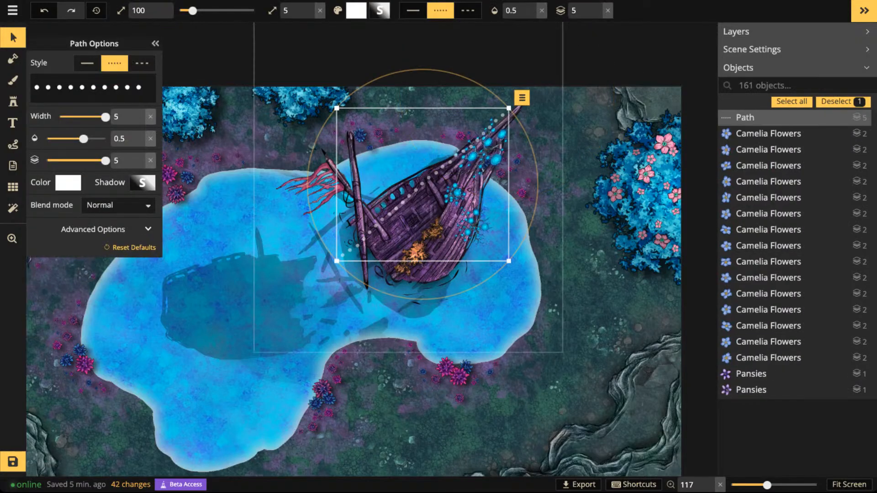
{"action": "key", "text": "Delete"}
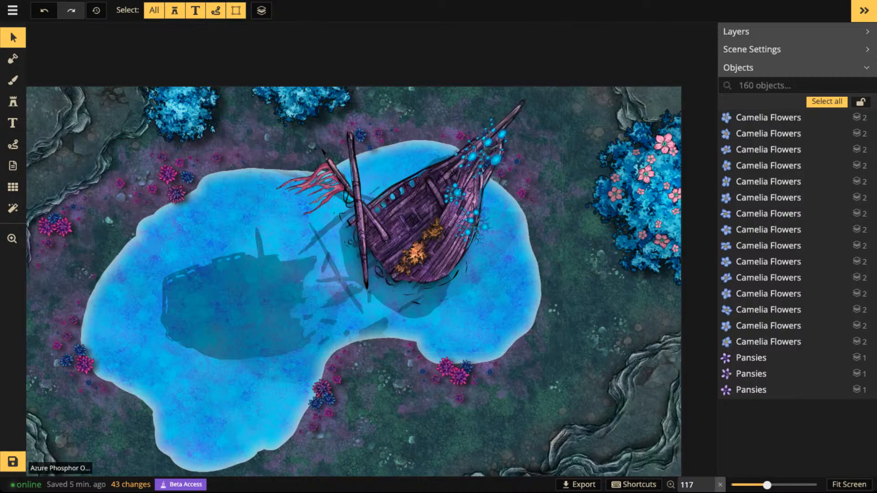
- Choose the Gold Orb Tree stamp from the Fey catalog
{"action": "left_click", "coordinate": [13, 101]}
{"action": "left_click", "coordinate": [61, 89]}
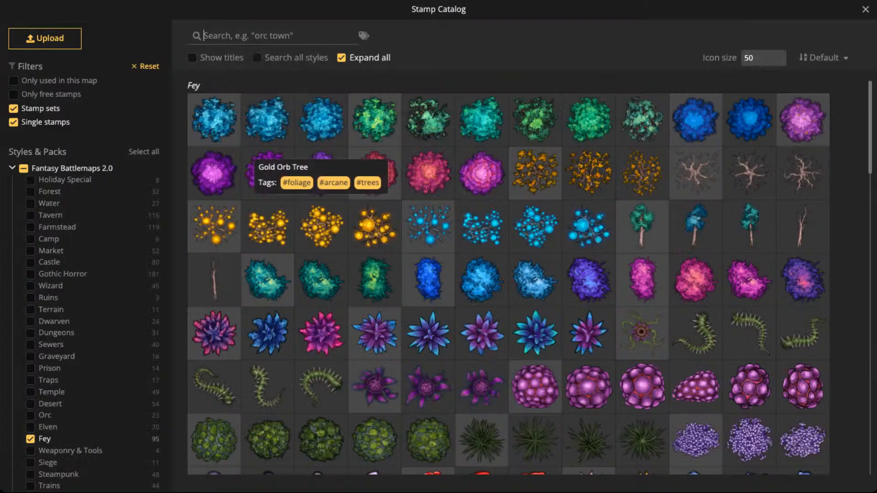
{"action": "left_click", "coordinate": [214, 226]}
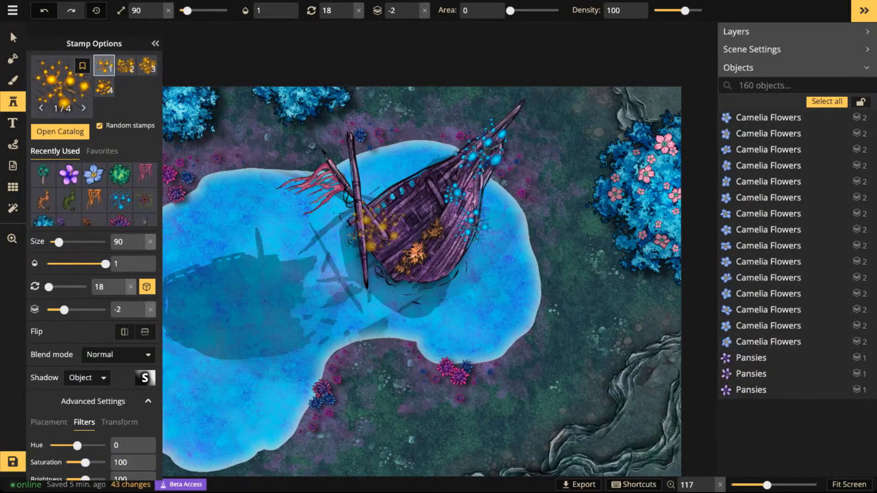
- Place a size 90 gold orb tree stamp over the western of the two blue oaks on the map's north edge
{"action": "scroll", "coordinate": [374, 228], "scroll_direction": "down", "scroll_amount": 3}
{"action": "left_click_drag", "start_coordinate": [303, 259], "coordinate": [404, 215]}
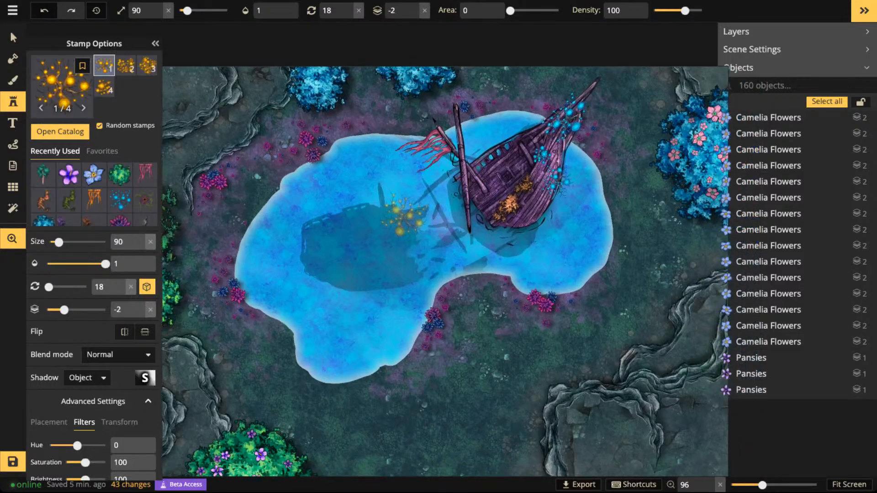
{"action": "scroll", "coordinate": [404, 215], "scroll_direction": "up", "scroll_amount": 7}
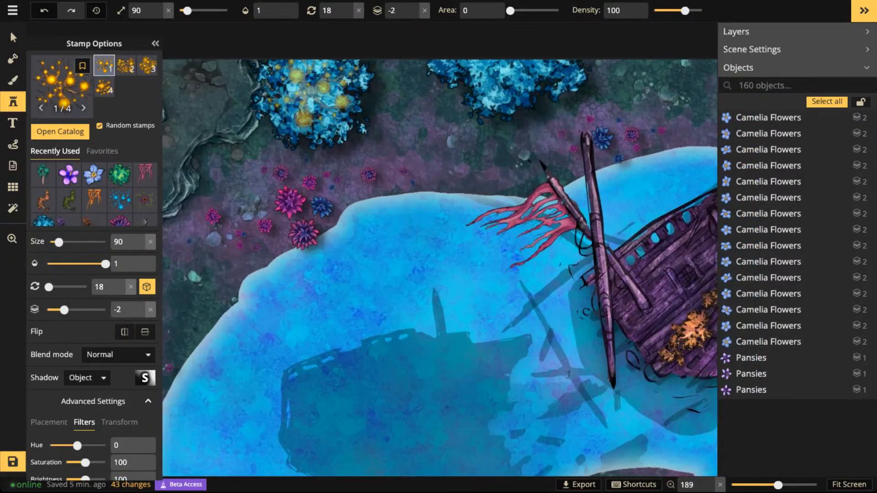
{"action": "scroll", "coordinate": [308, 92], "scroll_direction": "up", "scroll_amount": 14}
{"action": "left_click", "coordinate": [310, 94]}
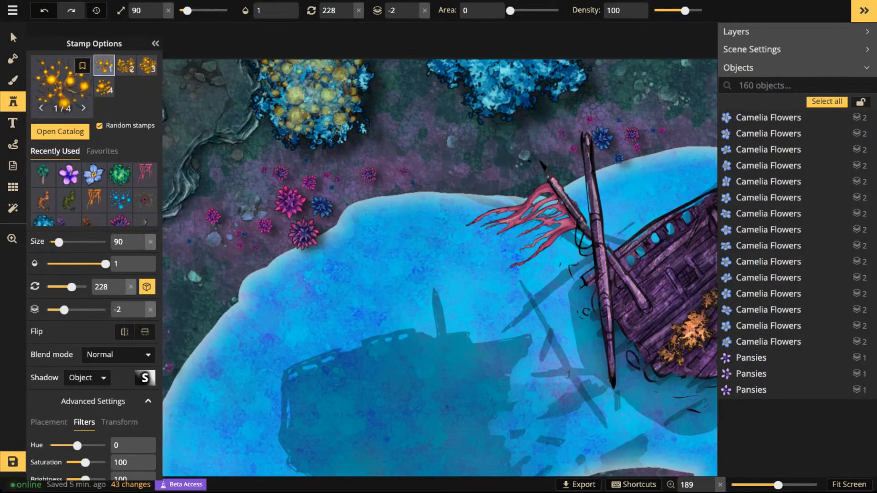
- Raise the gold orb tree on the northern blue oak to layer 1 and set its shadow to None
{"action": "left_click", "coordinate": [13, 38]}
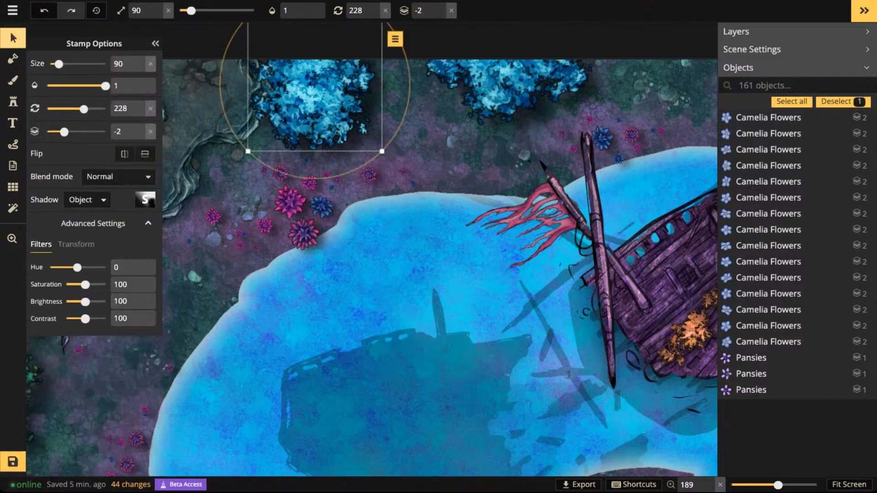
{"action": "left_click", "coordinate": [440, 5]}
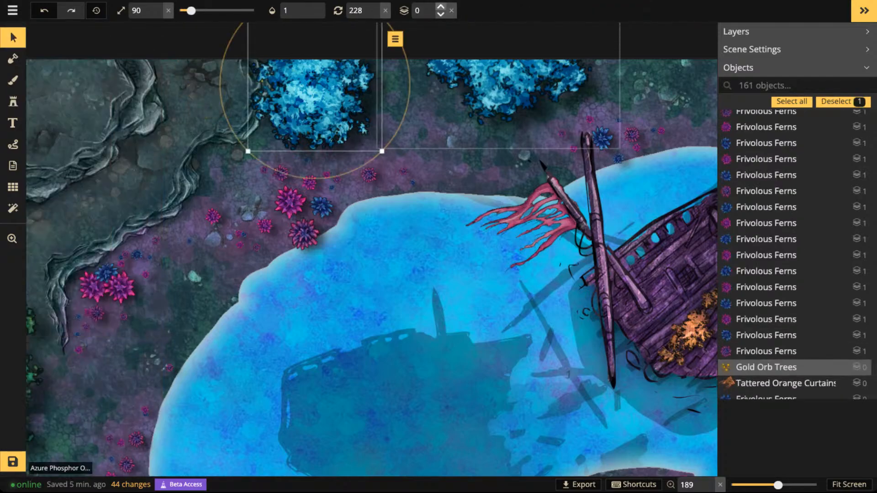
{"action": "left_click", "coordinate": [440, 5]}
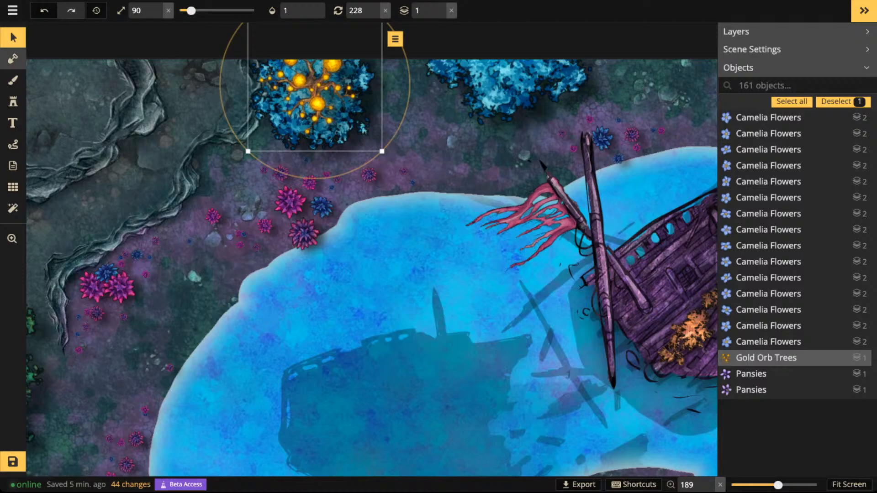
{"action": "left_click", "coordinate": [12, 38]}
{"action": "left_click", "coordinate": [87, 200]}
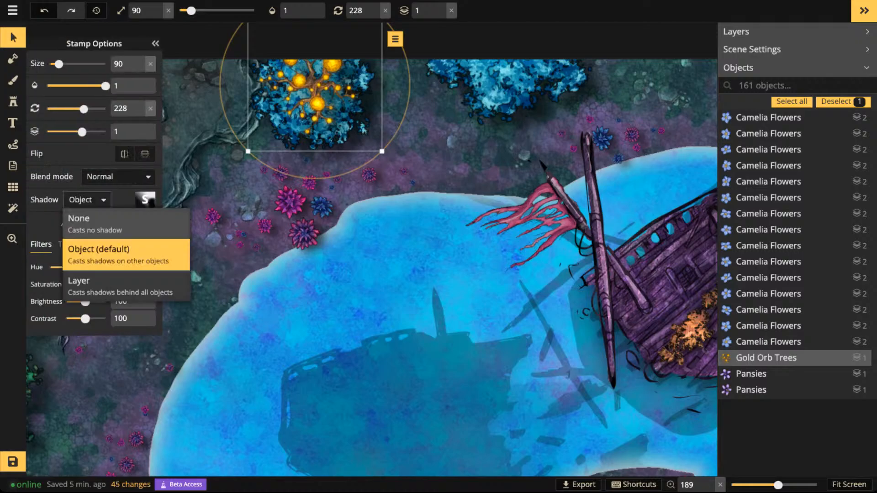
{"action": "left_click", "coordinate": [82, 221]}
{"action": "left_click", "coordinate": [293, 123]}
{"action": "left_click_drag", "start_coordinate": [293, 123], "coordinate": [294, 122]}
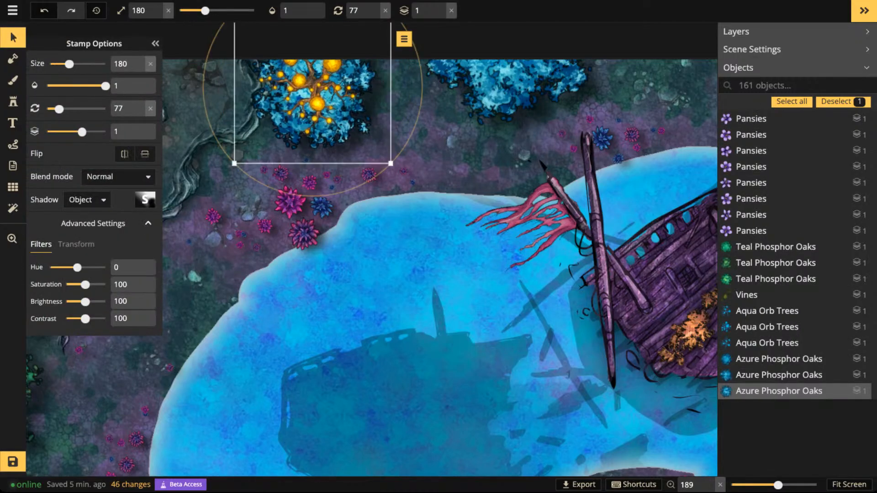
- Place a gold orb tree stamp at size 80 over the second blue oak on the north edge, near the shipwreck
{"action": "left_click", "coordinate": [12, 101]}
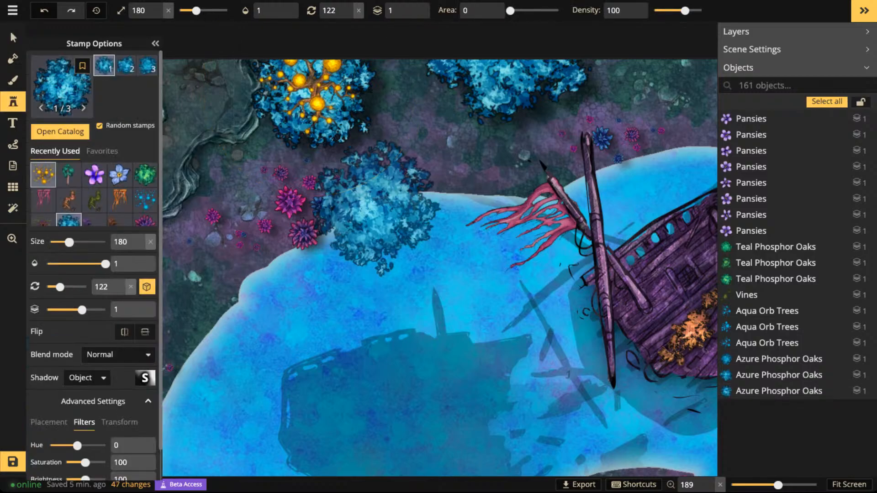
{"action": "key", "text": "Right"}
{"action": "key", "text": "Right"}
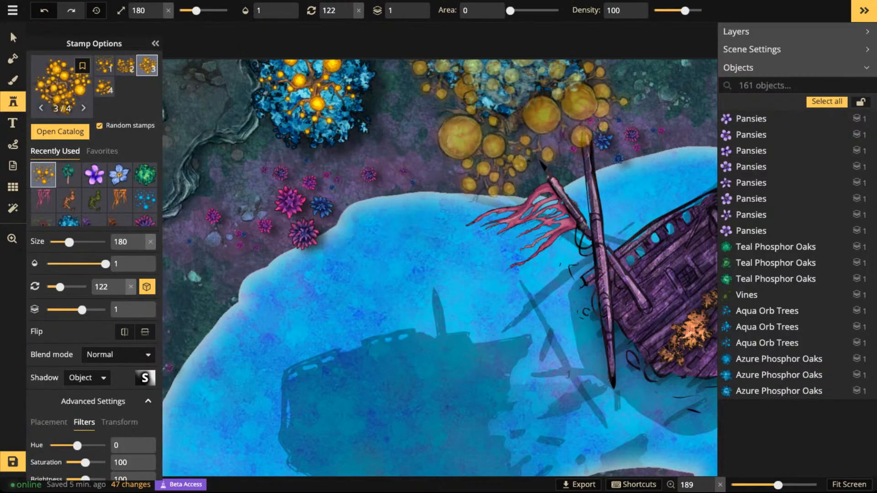
{"action": "scroll", "coordinate": [516, 80], "scroll_direction": "down", "scroll_amount": 4}
{"action": "scroll", "coordinate": [516, 78], "scroll_direction": "down", "scroll_amount": 1}
{"action": "left_click", "coordinate": [516, 75]}
{"action": "scroll", "coordinate": [510, 178], "scroll_direction": "down", "scroll_amount": 4}
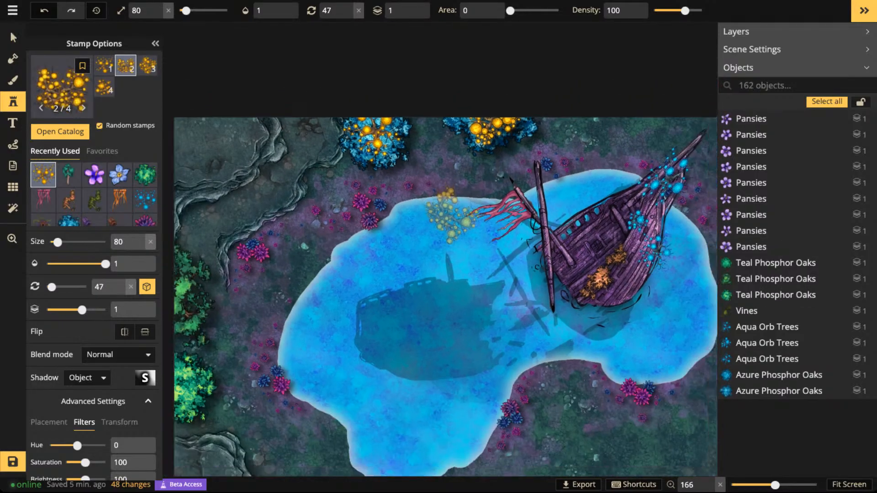
- Place a size 80 gold orb tree stamp over the lower green oak on the map's west edge
{"action": "scroll", "coordinate": [452, 216], "scroll_direction": "down", "scroll_amount": 2}
{"action": "left_click_drag", "start_coordinate": [470, 278], "coordinate": [447, 166]}
{"action": "left_click_drag", "start_coordinate": [269, 253], "coordinate": [458, 243]}
{"action": "scroll", "coordinate": [376, 247], "scroll_direction": "up", "scroll_amount": 2}
{"action": "scroll", "coordinate": [377, 247], "scroll_direction": "up", "scroll_amount": 2}
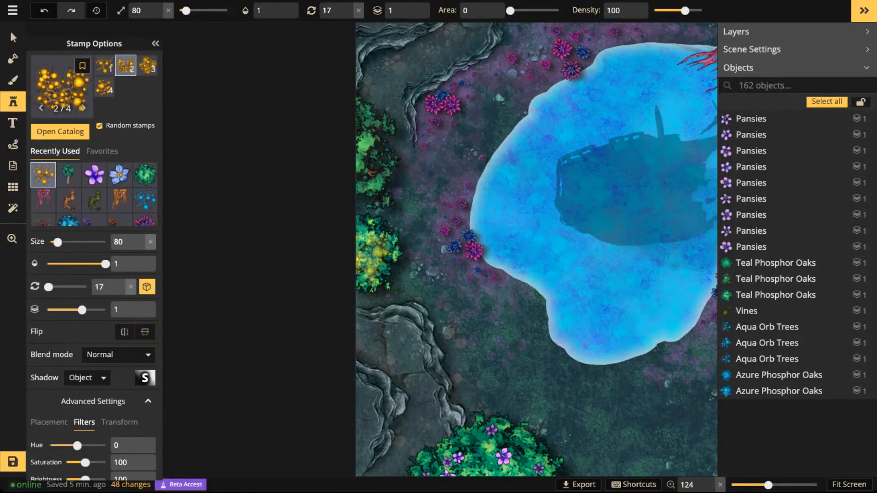
{"action": "left_click", "coordinate": [372, 249]}
{"action": "scroll", "coordinate": [431, 247], "scroll_direction": "down", "scroll_amount": 5}
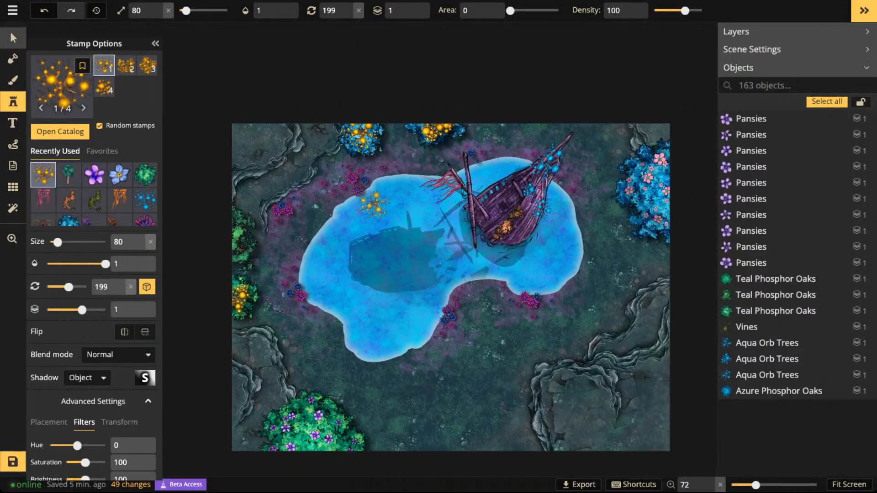
- Delete the gold orb tree from the blue oak nearest the shipwreck on the north edge
{"action": "left_click", "coordinate": [12, 37]}
{"action": "left_click", "coordinate": [434, 132]}
{"action": "key", "text": "Delete"}
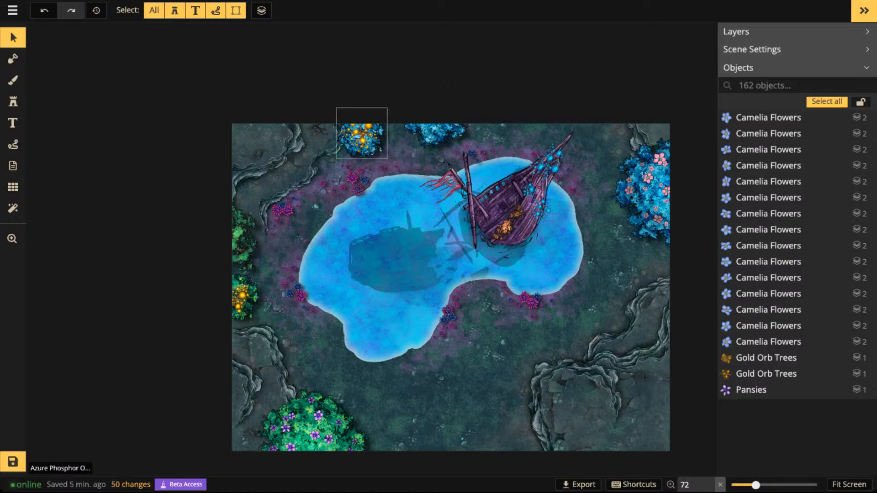
- Try a hue of -65 on the gold orb tree over the northern blue oak, and undo the change
{"action": "left_click", "coordinate": [235, 297]}
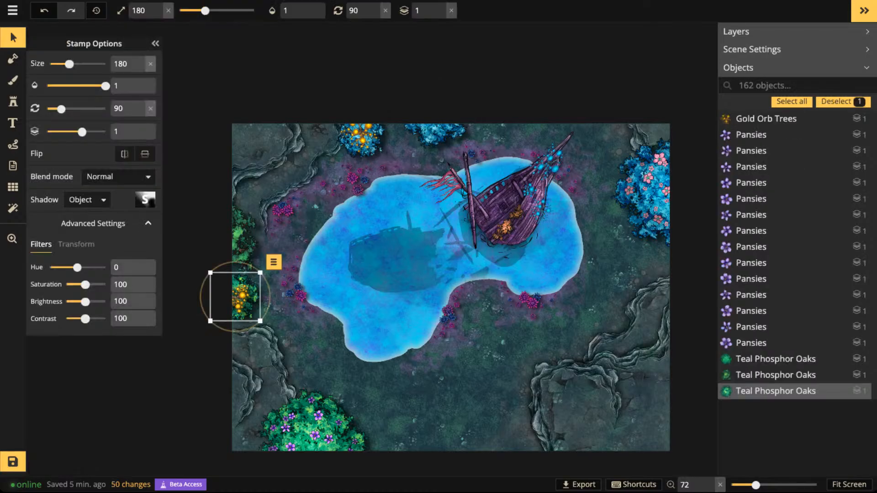
{"action": "left_click", "coordinate": [766, 119]}
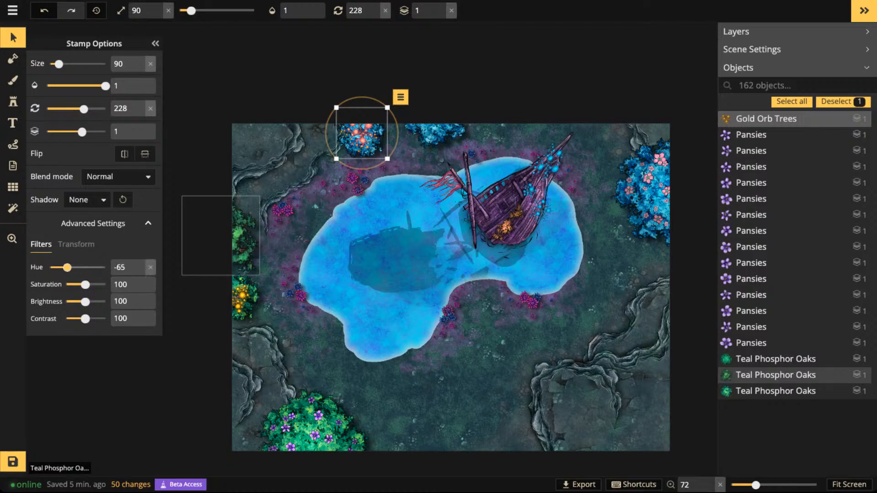
{"action": "left_click", "coordinate": [766, 134]}
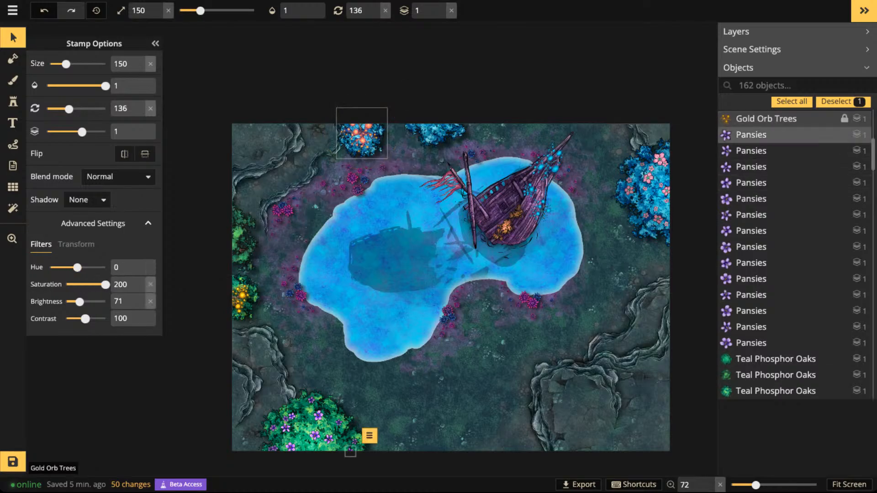
{"action": "key", "text": "ctrl+z"}
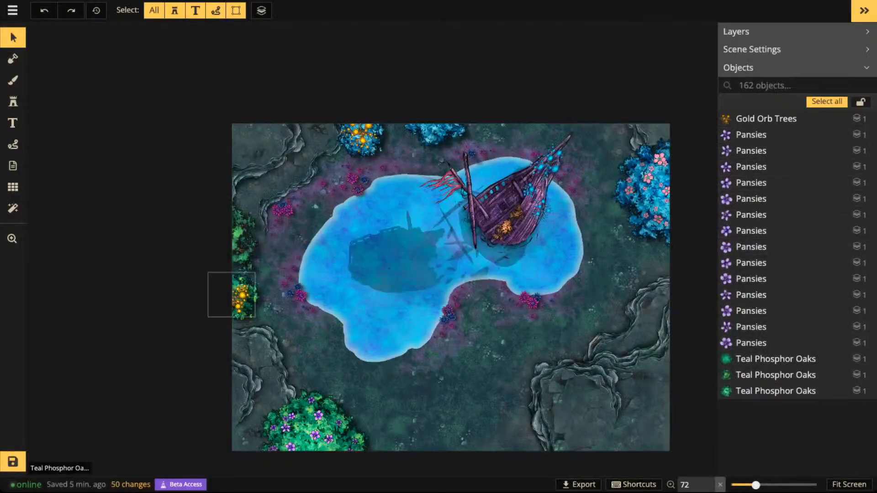
- Set the hue of the gold orb tree on the west edge's green oak to -79 and its shadow to None
{"action": "left_click", "coordinate": [241, 297]}
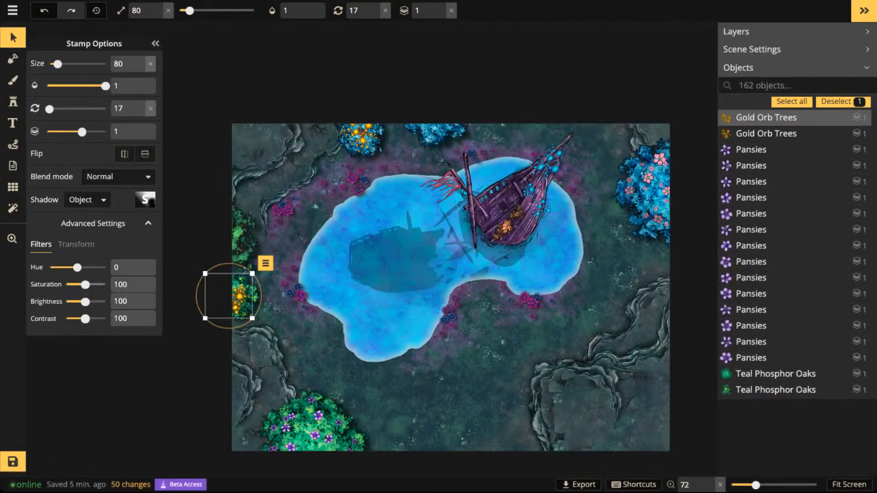
{"action": "left_click_drag", "start_coordinate": [78, 268], "coordinate": [65, 267]}
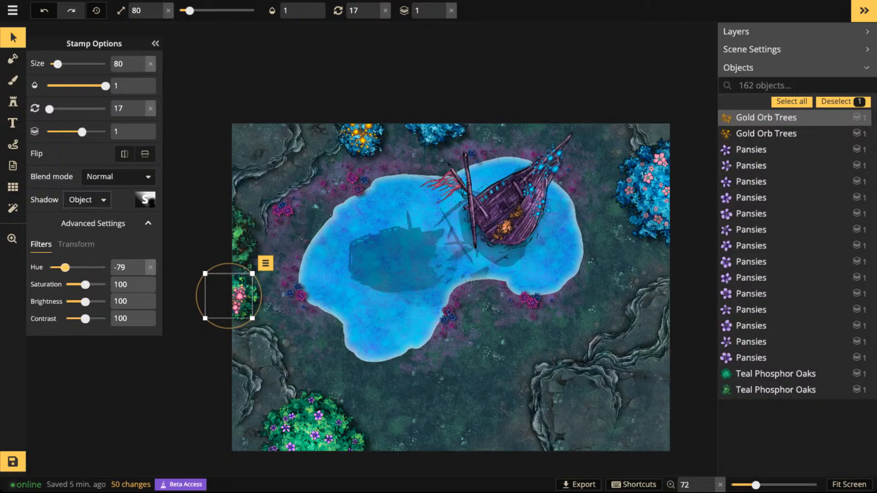
{"action": "left_click", "coordinate": [87, 199]}
{"action": "left_click", "coordinate": [94, 224]}
- Deselect the recolored orb tree and save the map
{"action": "scroll", "coordinate": [461, 282], "scroll_direction": "down", "scroll_amount": 3}
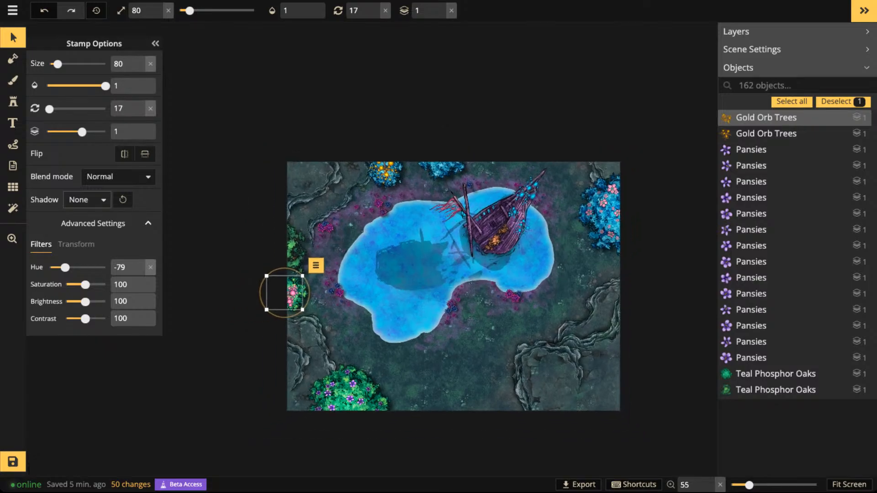
{"action": "left_click", "coordinate": [233, 242]}
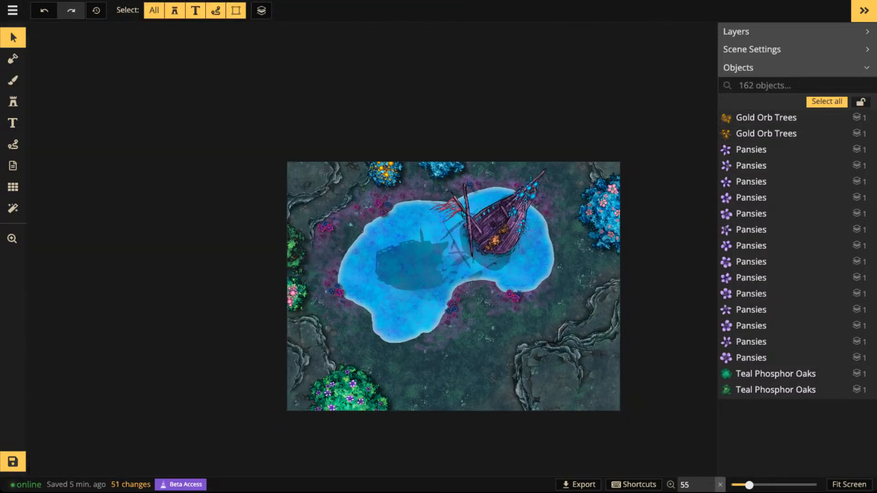
{"action": "key", "text": "ctrl+s"}
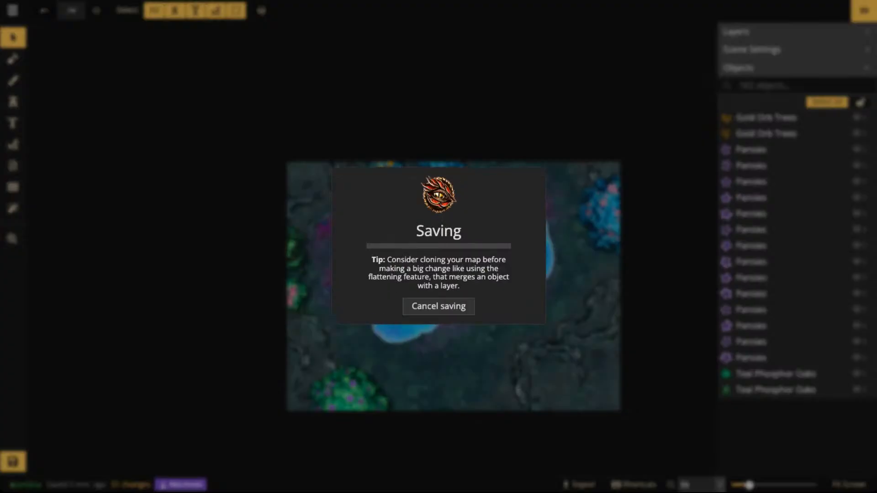
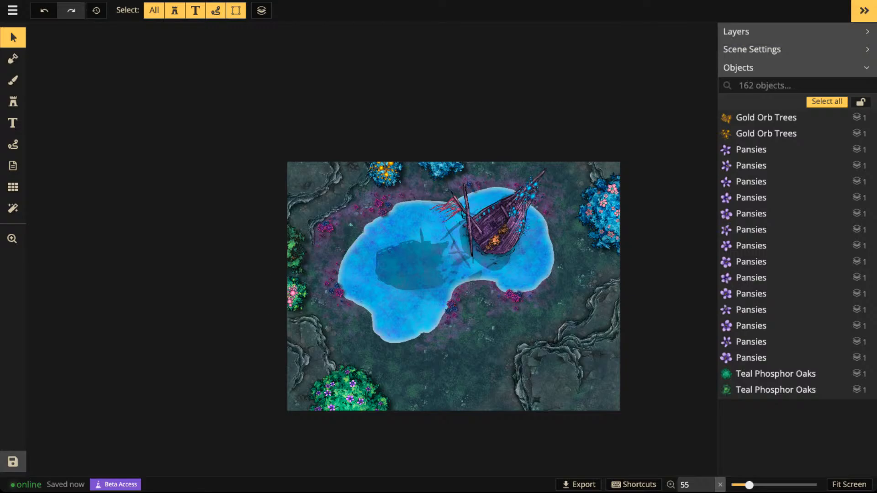
{"action": "scroll", "coordinate": [505, 238], "scroll_direction": "up", "scroll_amount": 5}
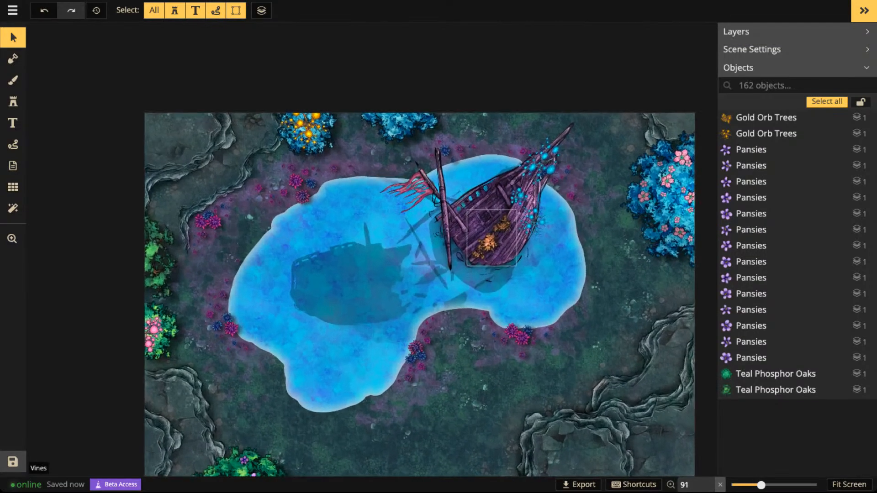
{"action": "scroll", "coordinate": [491, 238], "scroll_direction": "up", "scroll_amount": 2}
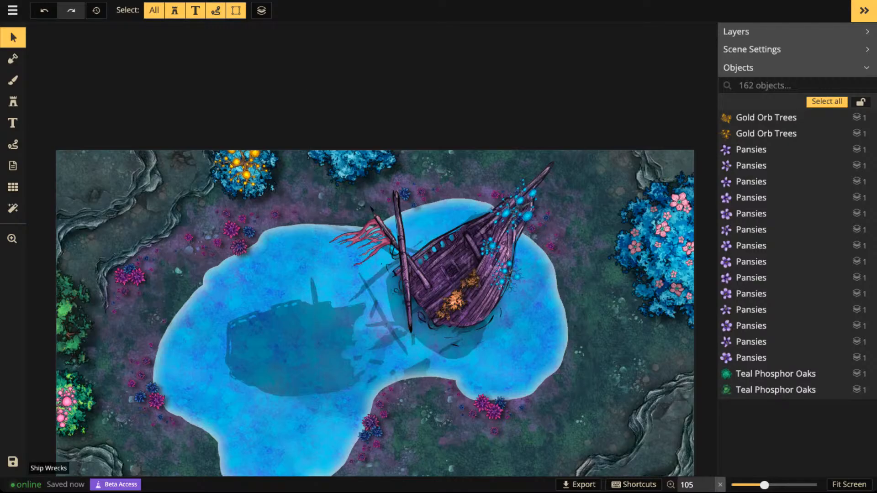
{"action": "scroll", "coordinate": [503, 275], "scroll_direction": "down", "scroll_amount": 1}
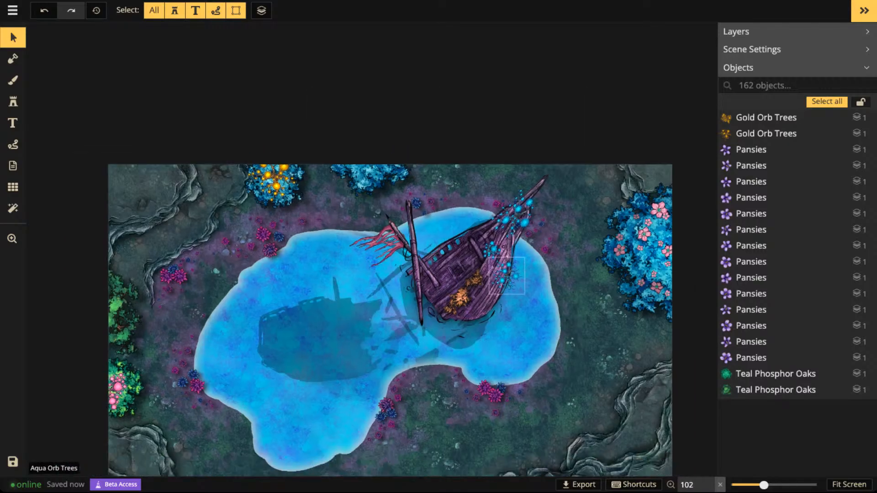
{"action": "scroll", "coordinate": [503, 275], "scroll_direction": "down", "scroll_amount": 1}
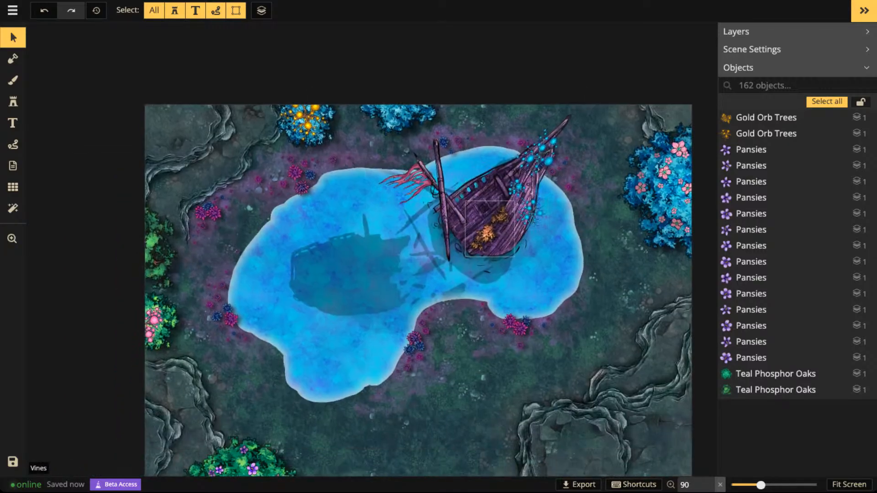
{"action": "scroll", "coordinate": [443, 256], "scroll_direction": "down", "scroll_amount": 3}
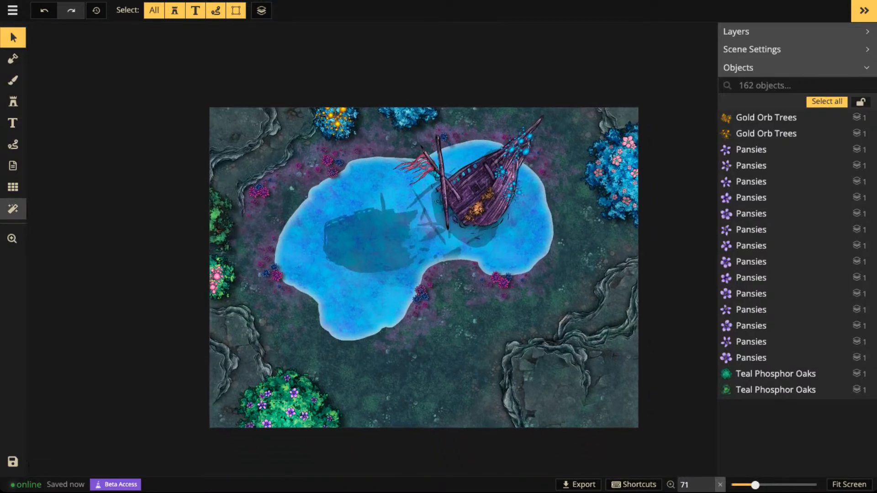
- Examine the available color, texture and HSBC filter presets for the map
{"action": "left_click", "coordinate": [12, 208]}
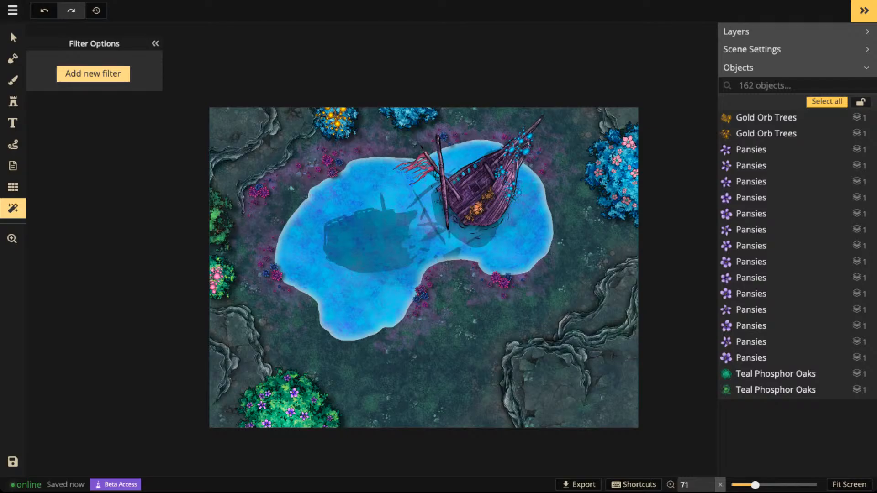
{"action": "left_click", "coordinate": [93, 74]}
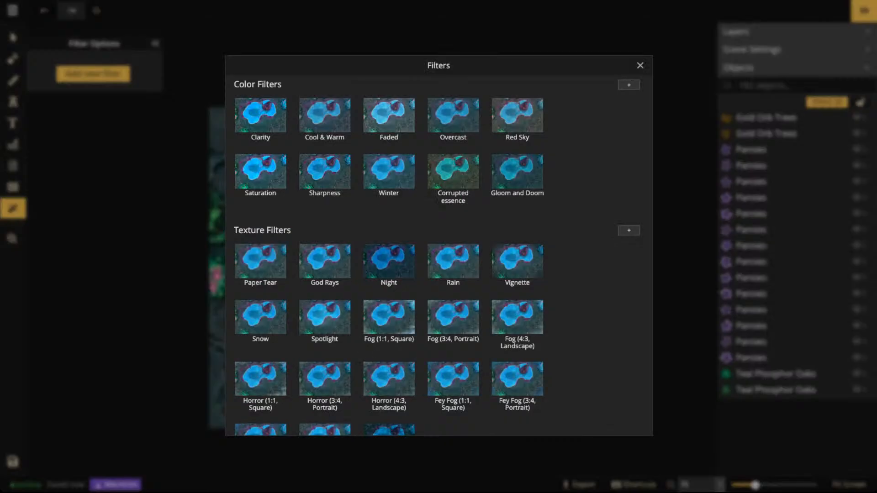
{"action": "left_click", "coordinate": [13, 208]}
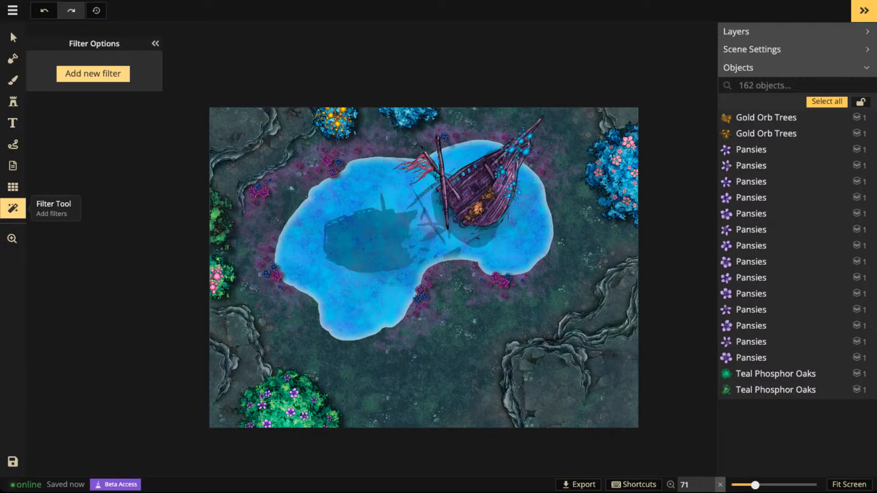
{"action": "left_click", "coordinate": [93, 73]}
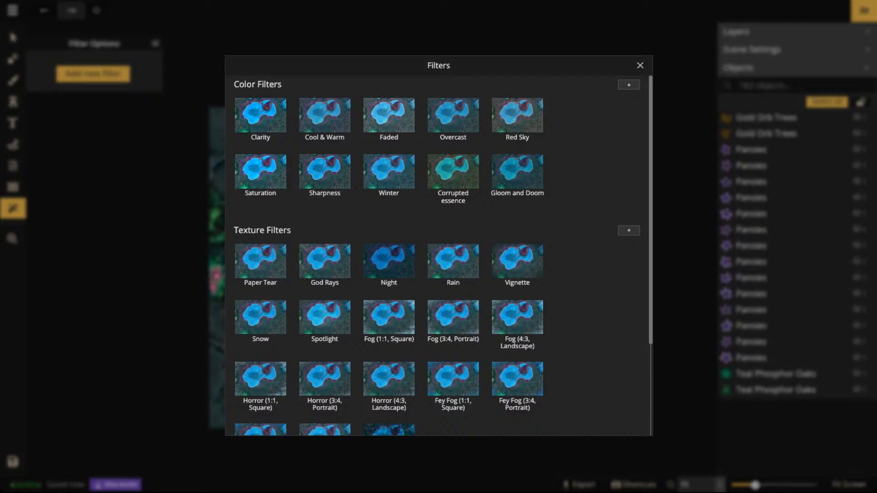
{"action": "scroll", "coordinate": [389, 171], "scroll_direction": "down", "scroll_amount": 3}
{"action": "scroll", "coordinate": [389, 171], "scroll_direction": "up", "scroll_amount": 3}
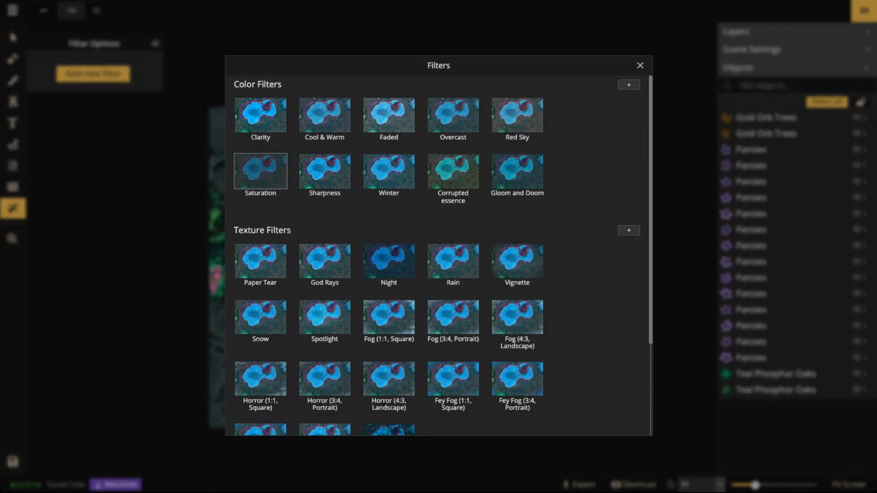
{"action": "scroll", "coordinate": [260, 249], "scroll_direction": "down", "scroll_amount": 1}
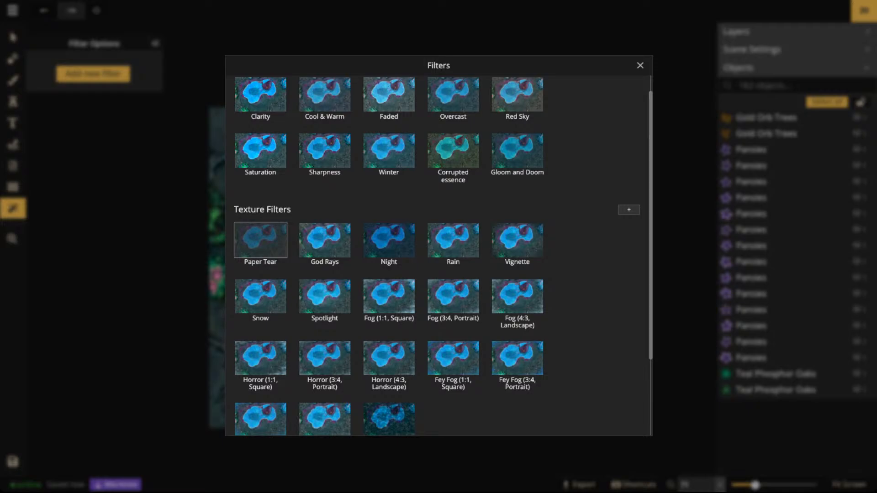
{"action": "scroll", "coordinate": [260, 240], "scroll_direction": "down", "scroll_amount": 4}
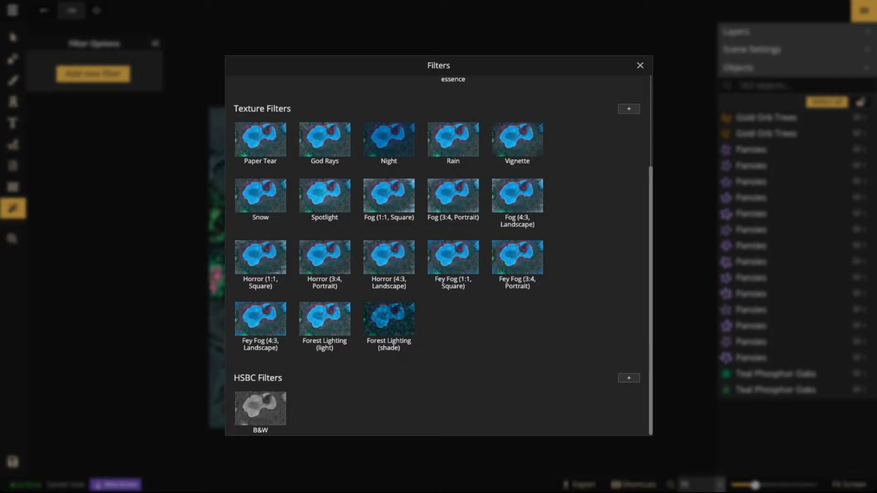
{"action": "scroll", "coordinate": [439, 247], "scroll_direction": "up", "scroll_amount": 3}
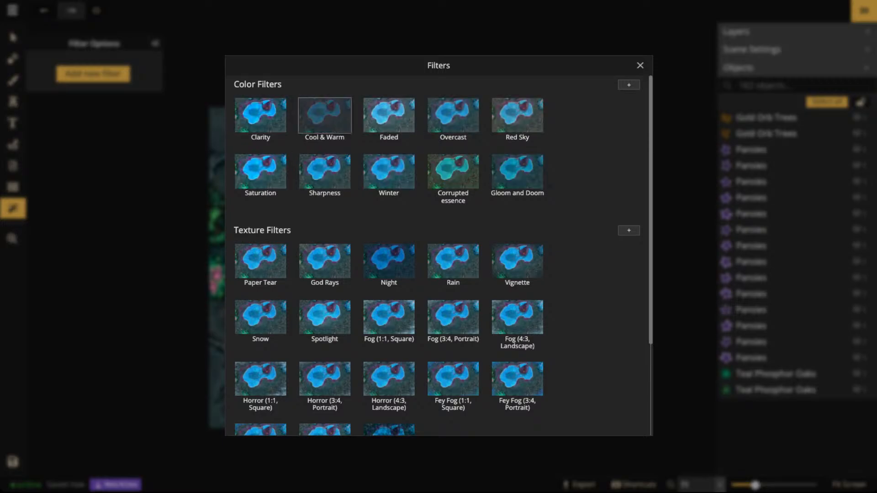
{"action": "scroll", "coordinate": [389, 171], "scroll_direction": "down", "scroll_amount": 5}
{"action": "scroll", "coordinate": [325, 115], "scroll_direction": "up", "scroll_amount": 5}
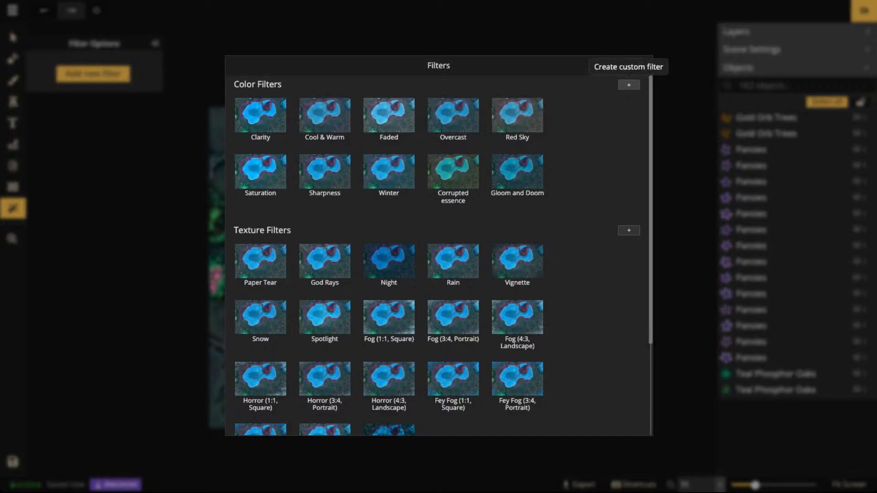
- Add a custom color filter to the map and set it to Cold & Warm at an opacity of 1
{"action": "left_click", "coordinate": [629, 84]}
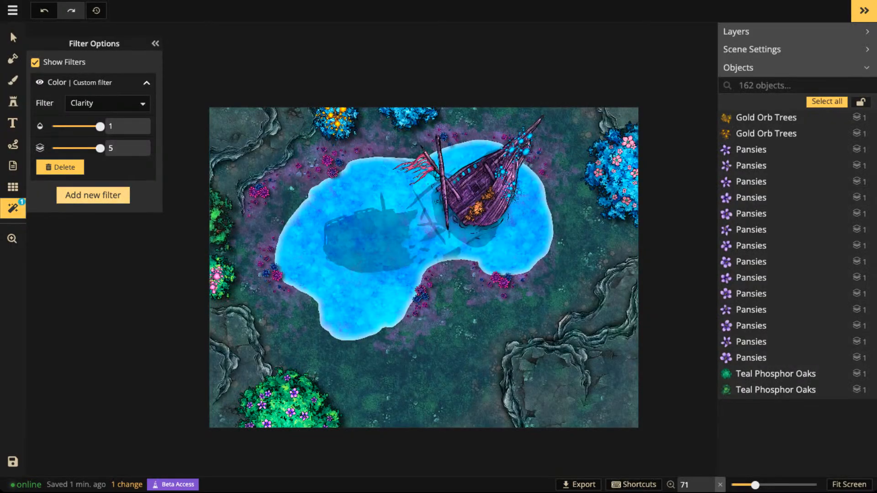
{"action": "left_click", "coordinate": [105, 103]}
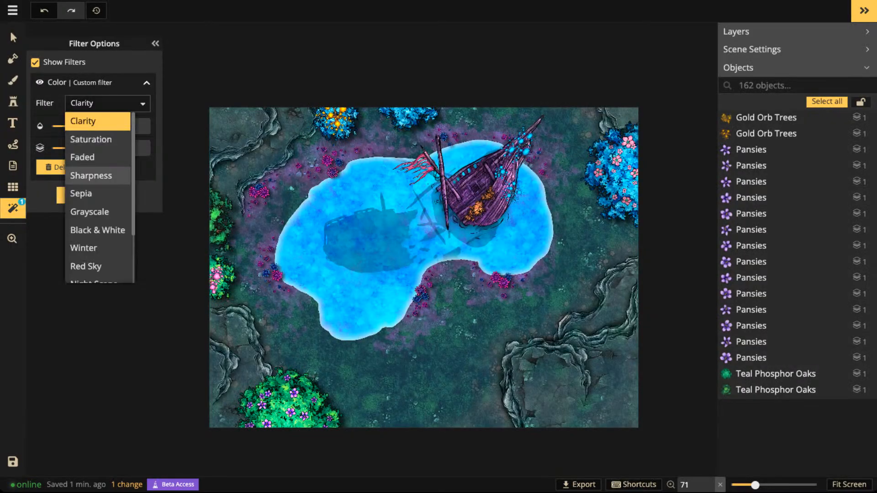
{"action": "scroll", "coordinate": [99, 183], "scroll_direction": "down", "scroll_amount": 3}
{"action": "scroll", "coordinate": [98, 182], "scroll_direction": "up", "scroll_amount": 3}
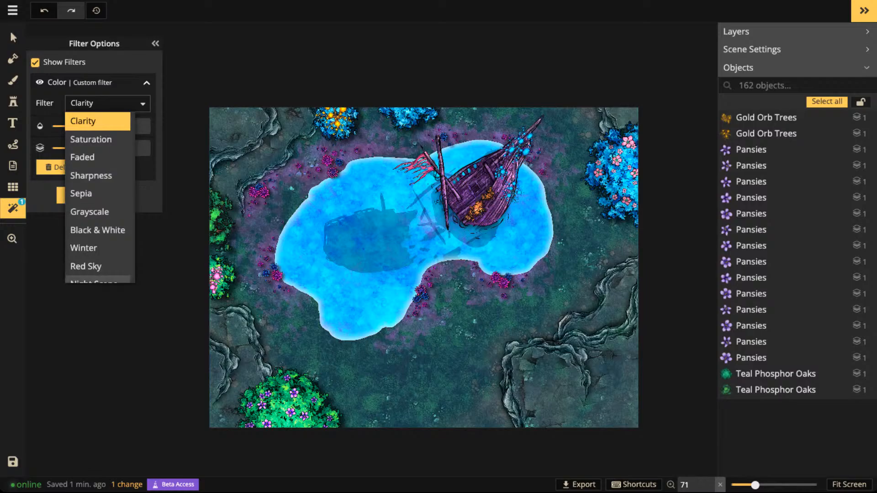
{"action": "scroll", "coordinate": [98, 219], "scroll_direction": "down", "scroll_amount": 3}
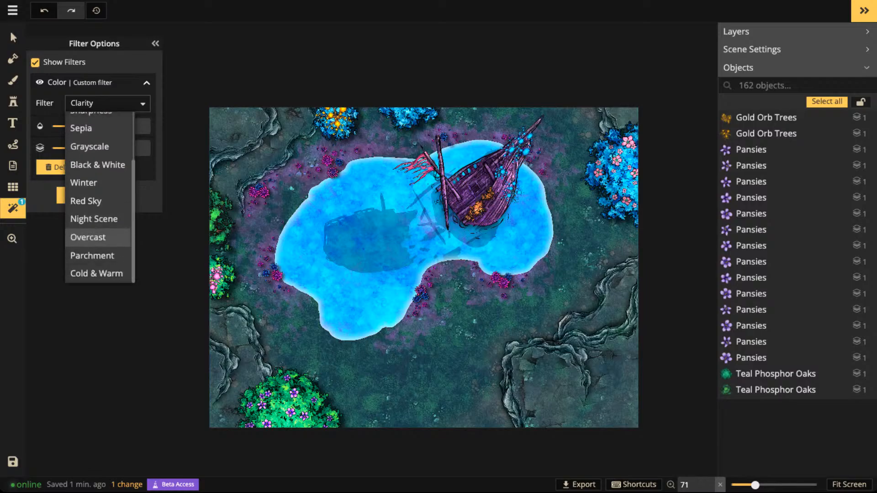
{"action": "left_click", "coordinate": [96, 273]}
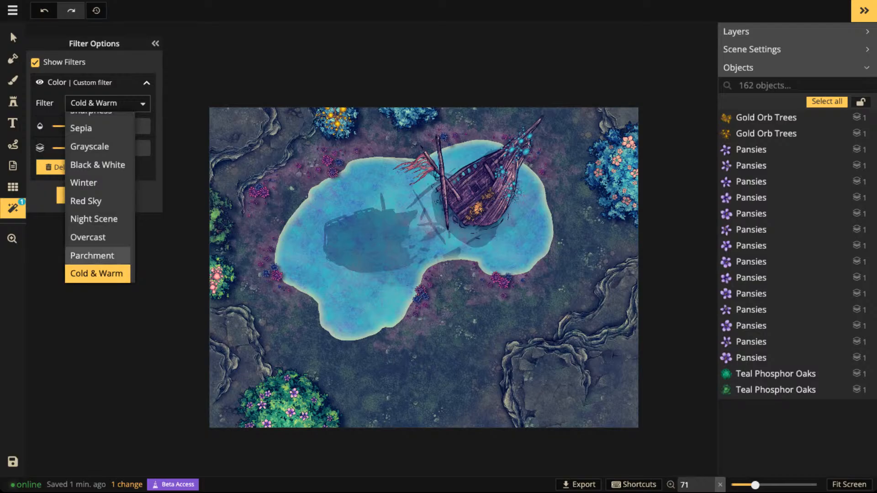
{"action": "left_click", "coordinate": [146, 169]}
{"action": "left_click_drag", "start_coordinate": [100, 127], "coordinate": [123, 127]}
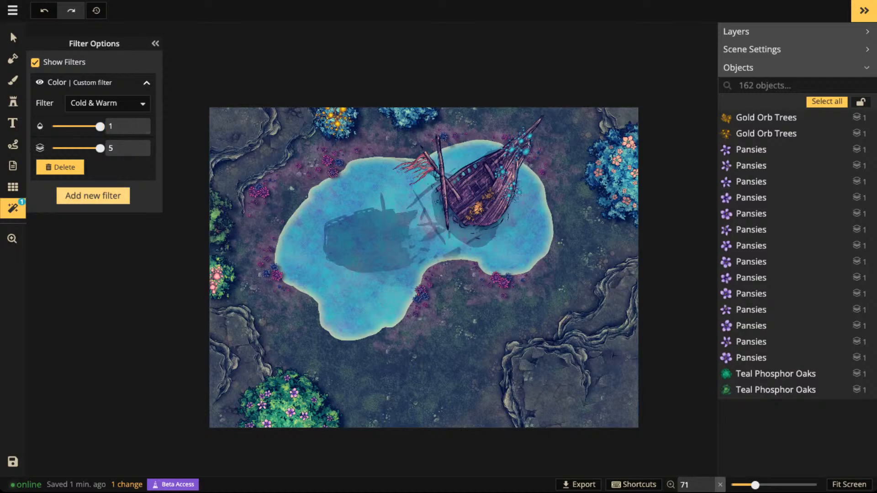
- Add the Clarity color filter preset and set its opacity to 0.61
{"action": "left_click", "coordinate": [93, 195]}
{"action": "left_click", "coordinate": [261, 115]}
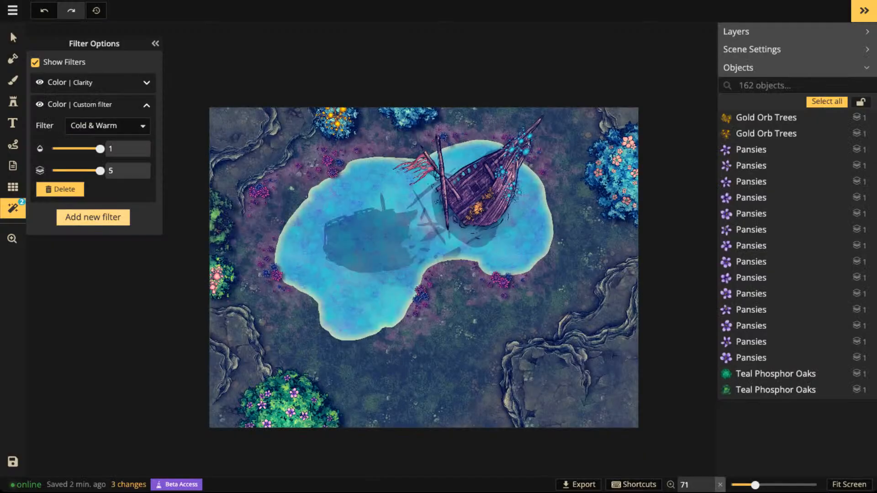
{"action": "left_click", "coordinate": [147, 83]}
{"action": "left_click_drag", "start_coordinate": [76, 126], "coordinate": [81, 127]}
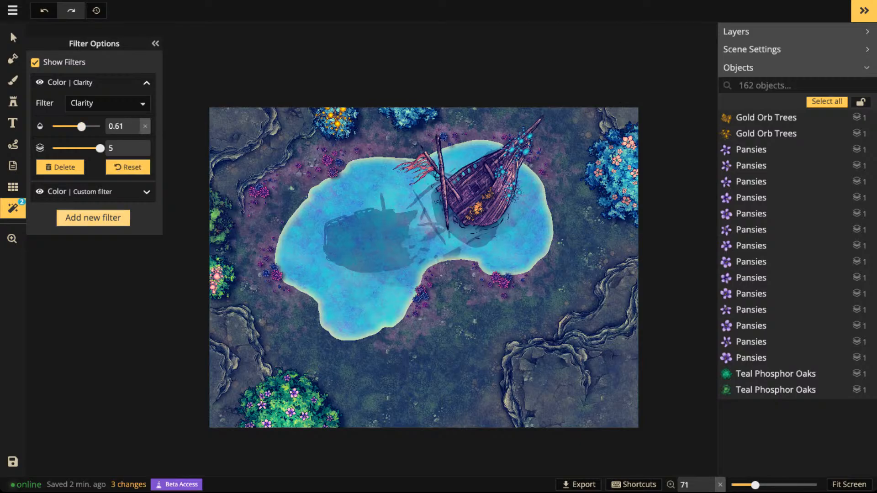
- Add the Vignette texture filter and raise its opacity to 1
{"action": "left_click", "coordinate": [93, 218]}
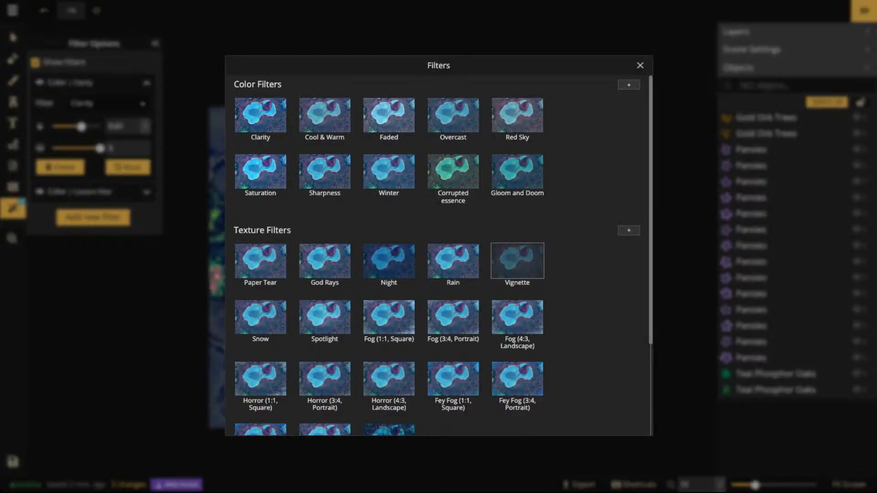
{"action": "left_click", "coordinate": [517, 260]}
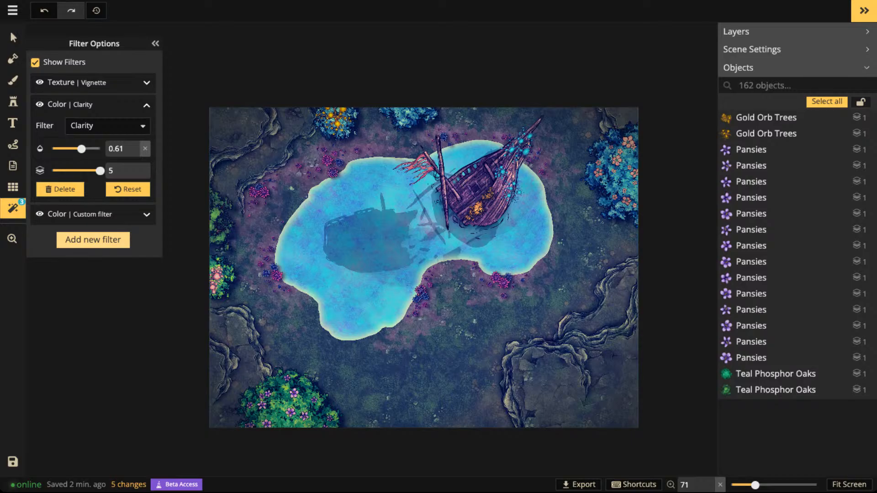
{"action": "left_click", "coordinate": [146, 82]}
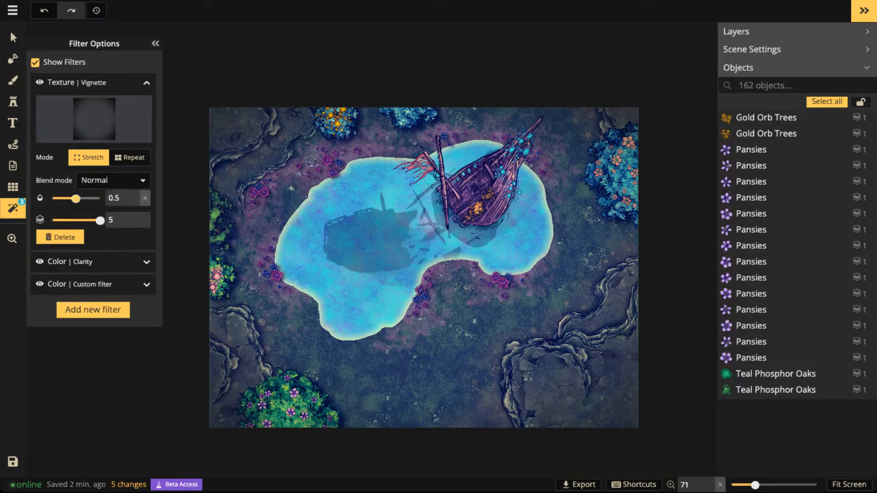
{"action": "left_click_drag", "start_coordinate": [76, 199], "coordinate": [100, 199]}
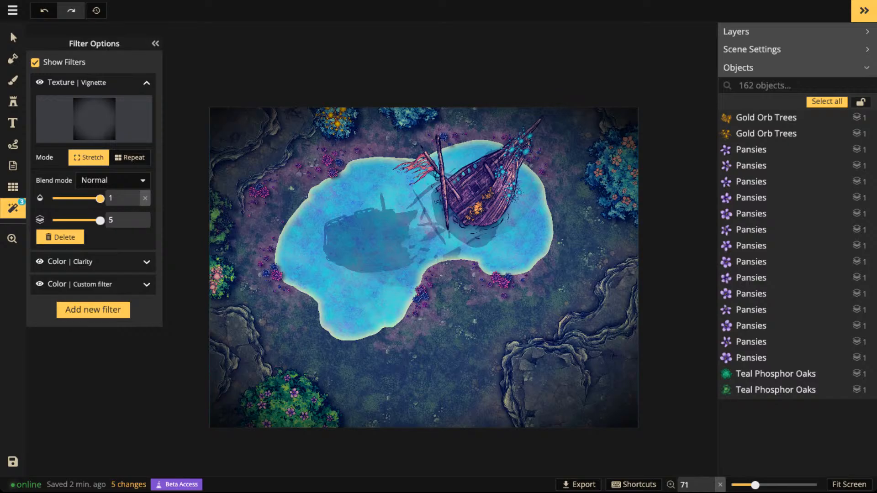
- Search the stamp catalog for "crate" across all Fantasy Battlemaps 2.0 packs and choose the first wooden Crate stamp from the Market pack
{"action": "scroll", "coordinate": [452, 193], "scroll_direction": "up", "scroll_amount": 5}
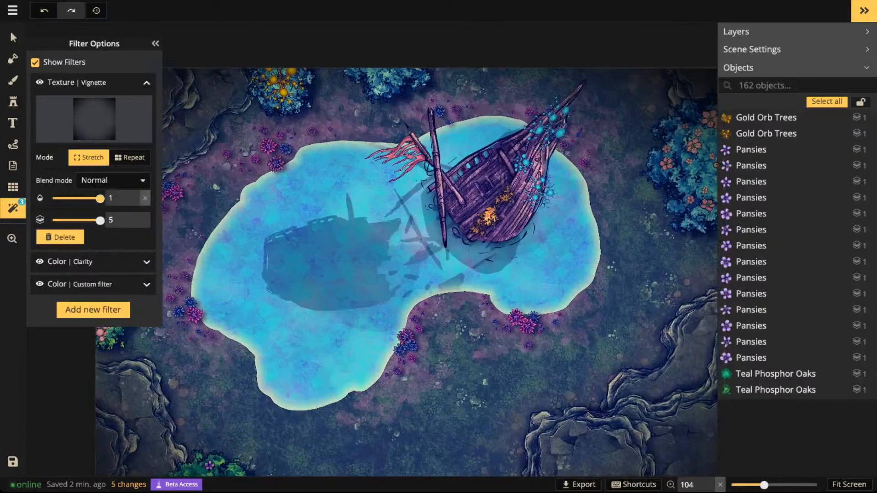
{"action": "left_click_drag", "start_coordinate": [453, 193], "coordinate": [391, 205]}
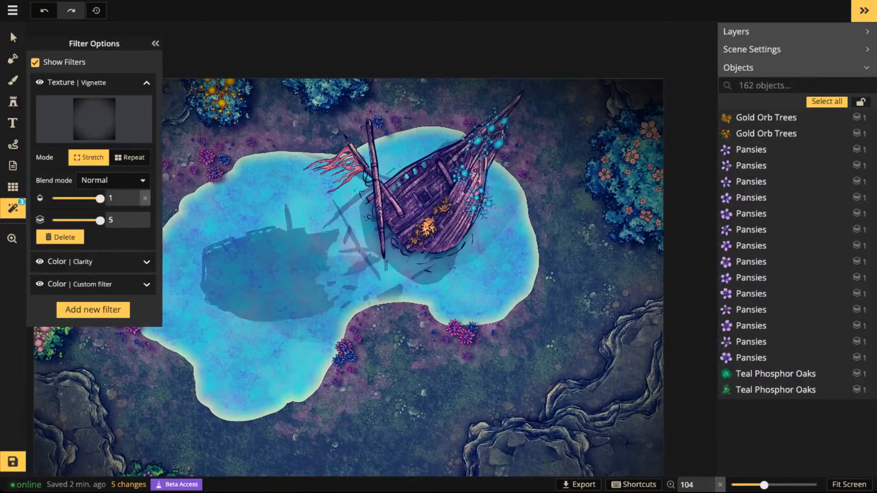
{"action": "left_click", "coordinate": [12, 102]}
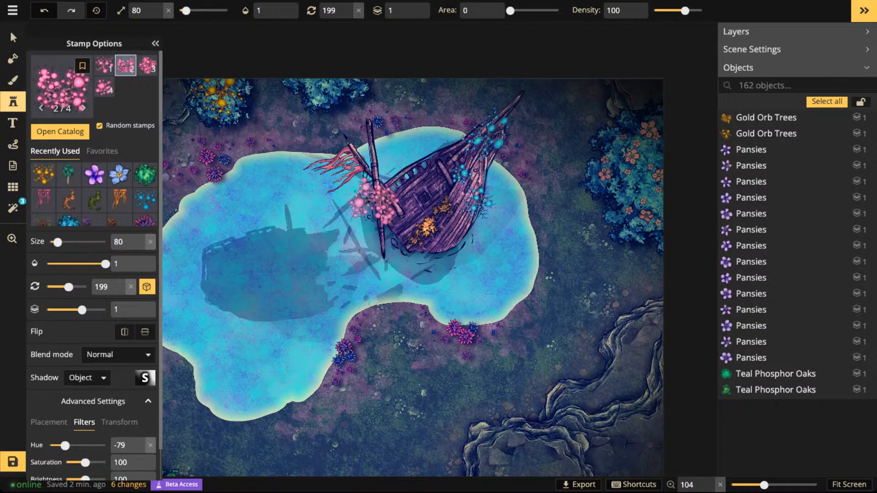
{"action": "left_click", "coordinate": [62, 86]}
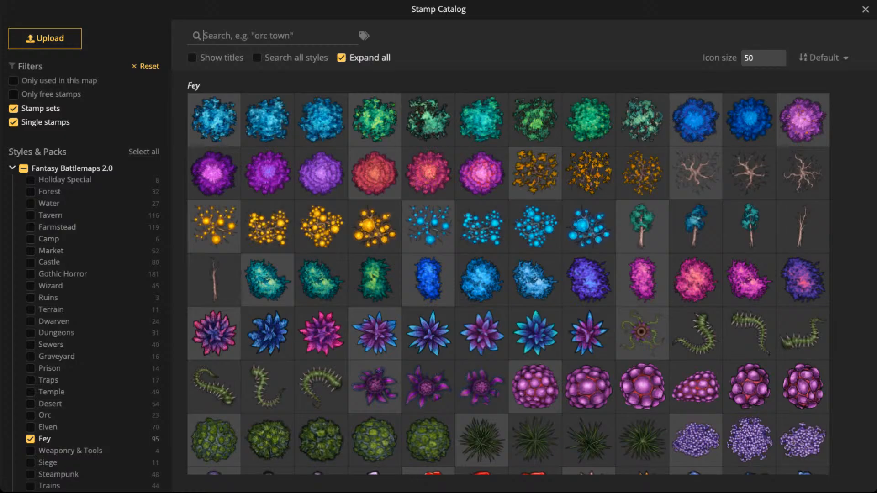
{"action": "left_click", "coordinate": [274, 35]}
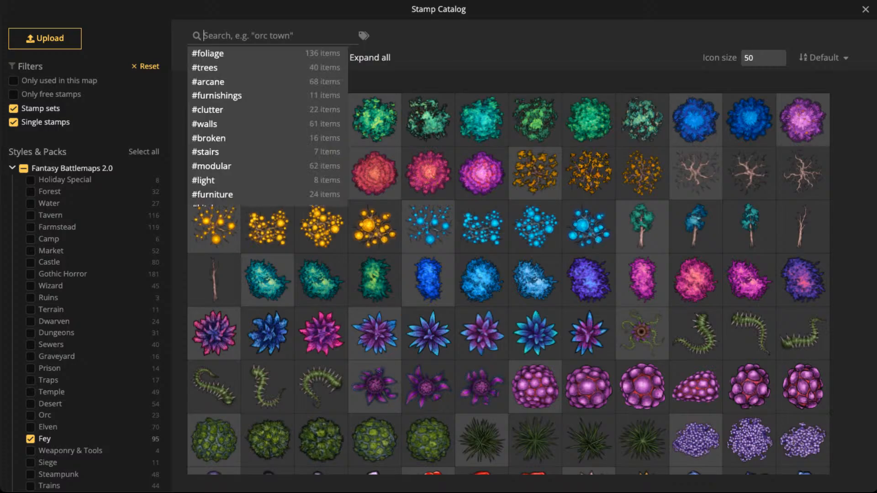
{"action": "type", "text": "crate"}
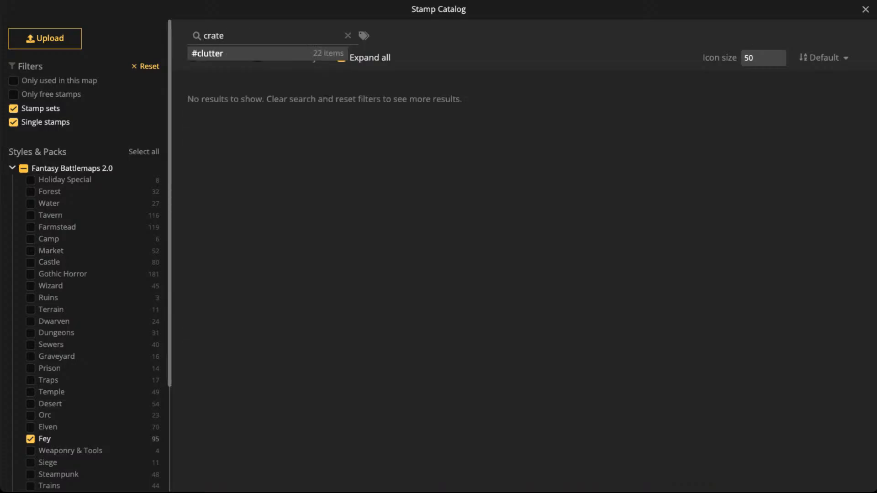
{"action": "left_click", "coordinate": [24, 169]}
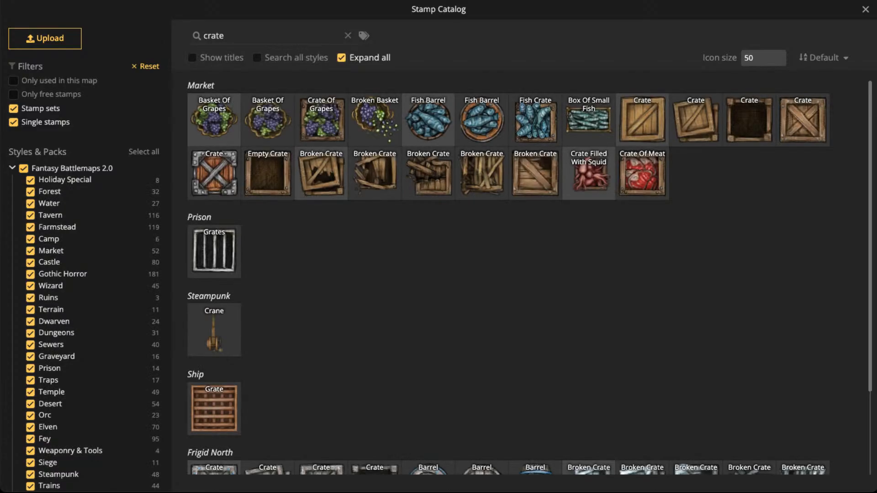
{"action": "left_click", "coordinate": [642, 119]}
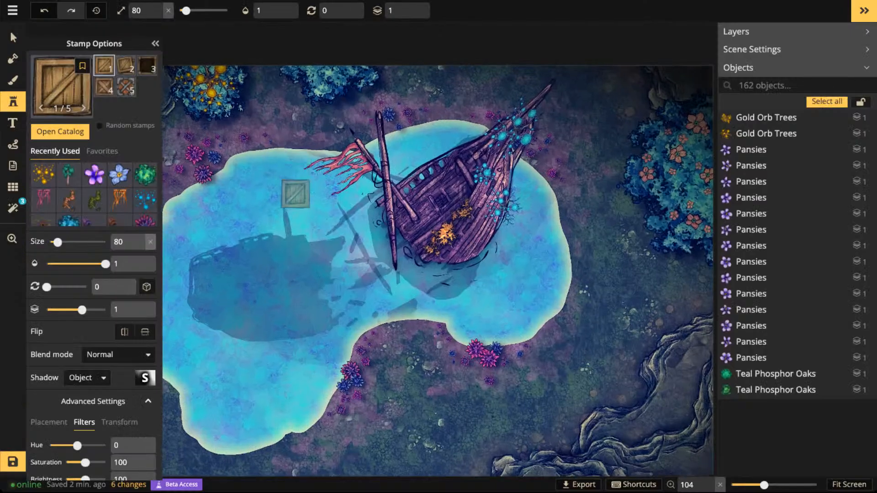
{"action": "scroll", "coordinate": [342, 275], "scroll_direction": "up", "scroll_amount": 5}
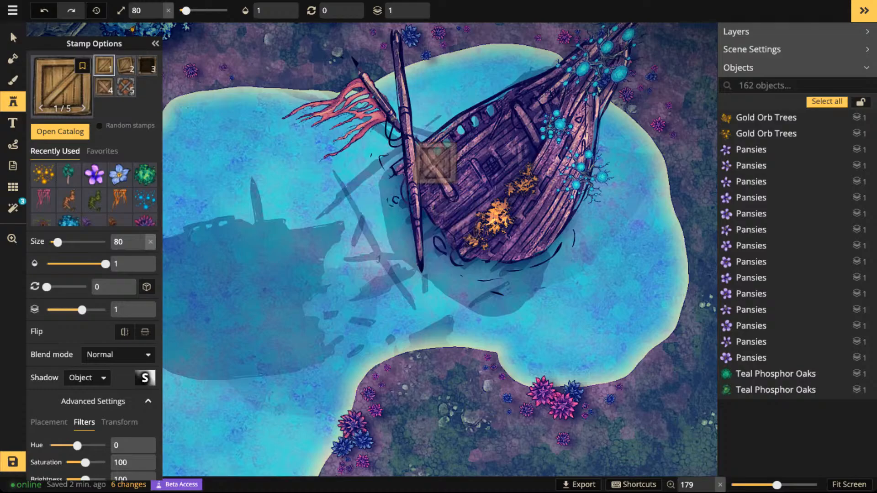
- Place a wooden crate at size 20 and rotation 135 in the lake, beside the mast of the sunken hull
{"action": "scroll", "coordinate": [456, 172], "scroll_direction": "down", "scroll_amount": 5}
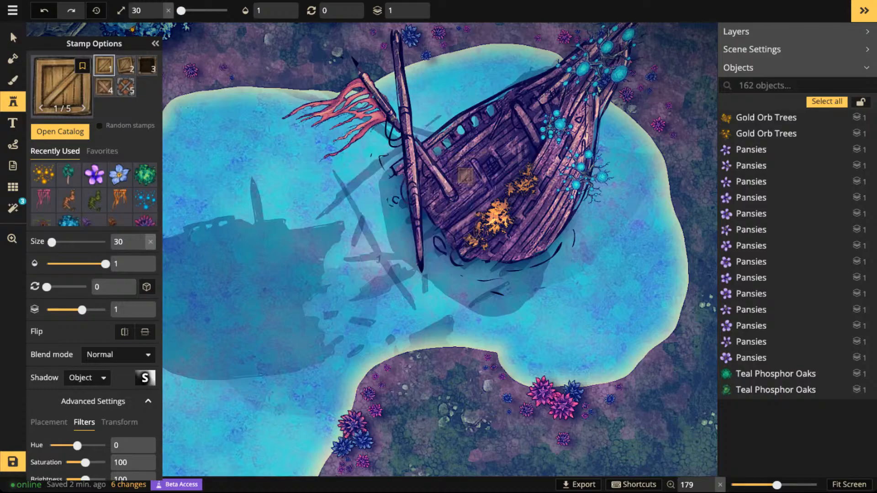
{"action": "scroll", "coordinate": [465, 176], "scroll_direction": "up", "scroll_amount": 4}
{"action": "scroll", "coordinate": [466, 173], "scroll_direction": "up", "scroll_amount": 7}
{"action": "scroll", "coordinate": [410, 201], "scroll_direction": "up", "scroll_amount": 3}
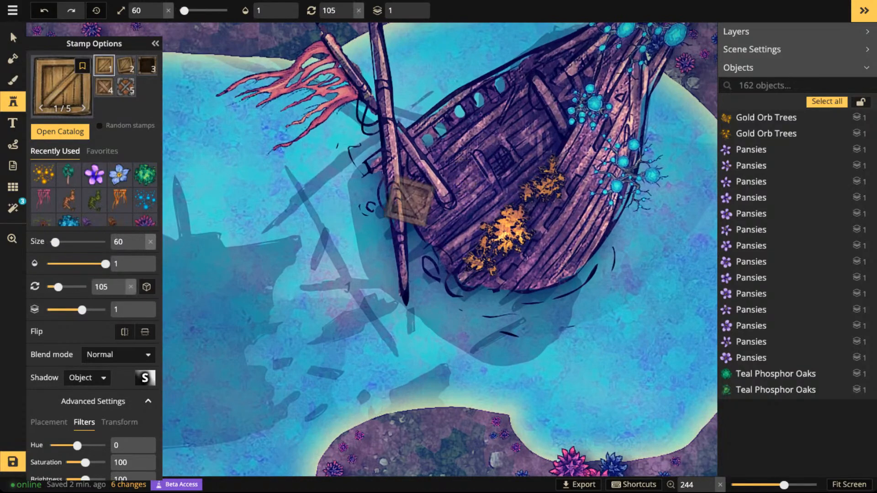
{"action": "scroll", "coordinate": [410, 201], "scroll_direction": "up", "scroll_amount": 4}
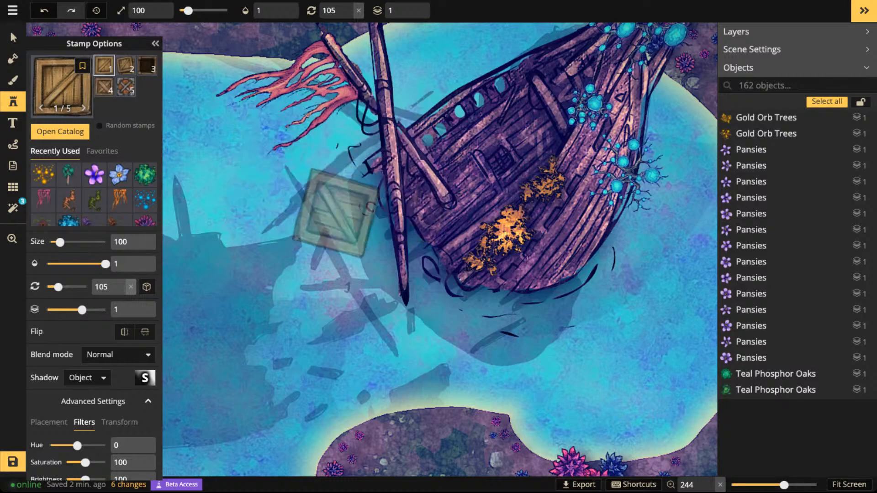
{"action": "scroll", "coordinate": [313, 255], "scroll_direction": "down", "scroll_amount": 6}
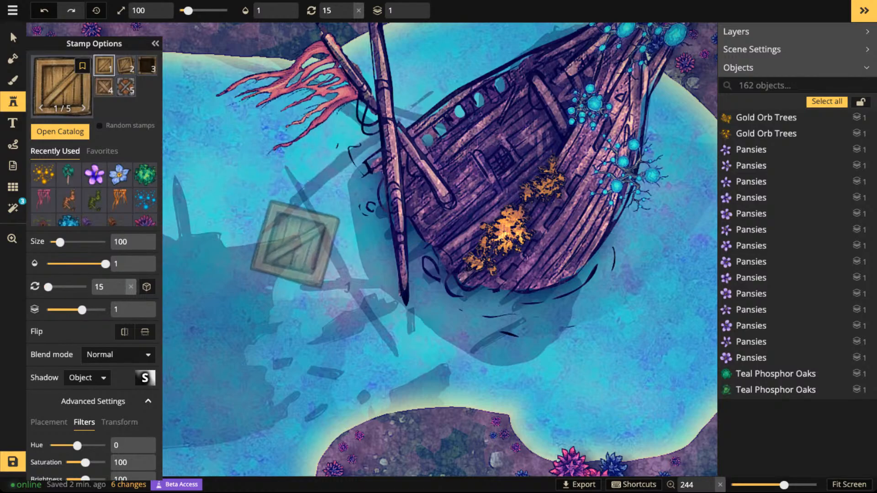
{"action": "scroll", "coordinate": [295, 237], "scroll_direction": "down", "scroll_amount": 8}
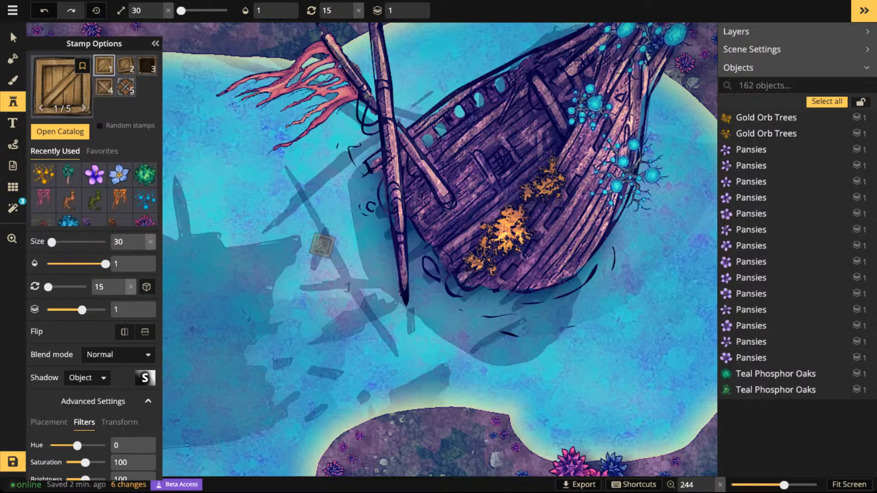
{"action": "scroll", "coordinate": [548, 358], "scroll_direction": "up", "scroll_amount": 8}
{"action": "scroll", "coordinate": [547, 357], "scroll_direction": "down", "scroll_amount": 1}
{"action": "scroll", "coordinate": [546, 356], "scroll_direction": "down", "scroll_amount": 2}
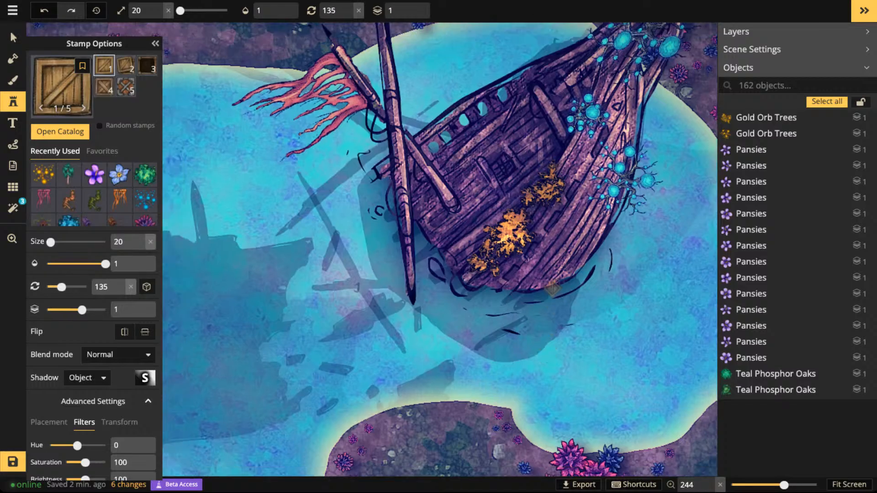
{"action": "left_click_drag", "start_coordinate": [462, 193], "coordinate": [553, 159]}
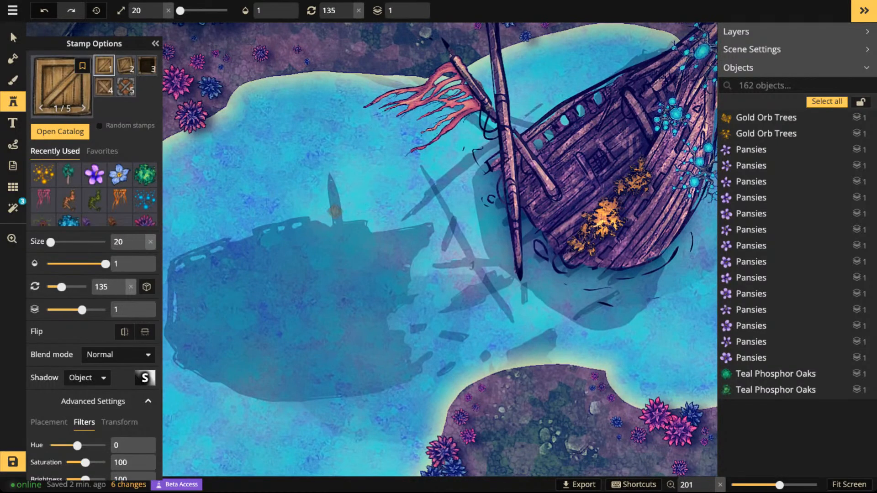
{"action": "left_click", "coordinate": [324, 218]}
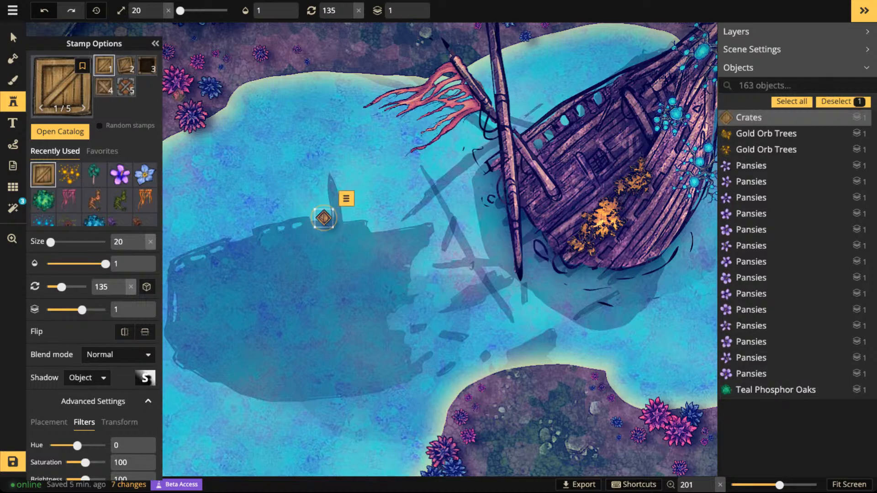
- Move the crate away from the sunken hull into the open water and set its shadow to None
{"action": "left_click_drag", "start_coordinate": [324, 217], "coordinate": [382, 190]}
{"action": "scroll", "coordinate": [381, 190], "scroll_direction": "up", "scroll_amount": 1}
{"action": "left_click", "coordinate": [87, 378]}
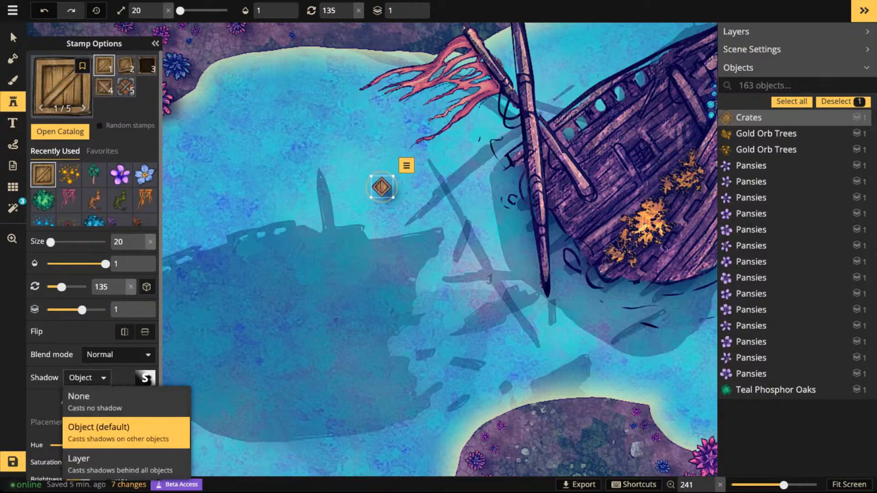
{"action": "left_click", "coordinate": [78, 397]}
{"action": "scroll", "coordinate": [406, 187], "scroll_direction": "up", "scroll_amount": 1}
{"action": "scroll", "coordinate": [380, 188], "scroll_direction": "up", "scroll_amount": 6}
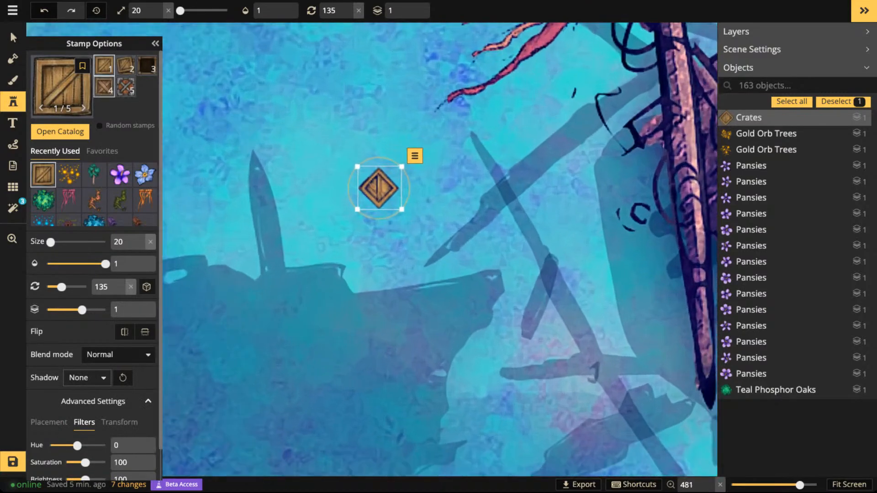
- Place crate variant 4, the cross-braced one, above the first crate at size 30 and rotation 180
{"action": "left_click", "coordinate": [104, 86]}
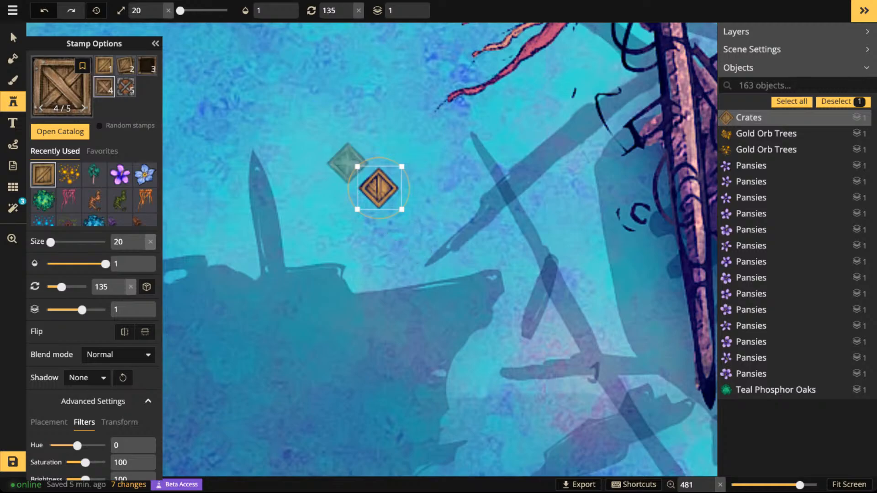
{"action": "left_click", "coordinate": [319, 142]}
{"action": "key", "text": "]"}
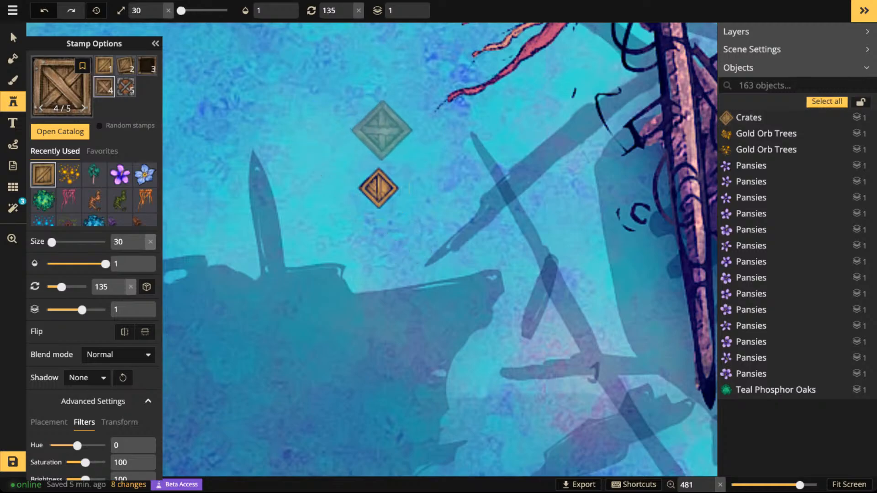
{"action": "key", "text": "."}
{"action": "left_click", "coordinate": [383, 134]}
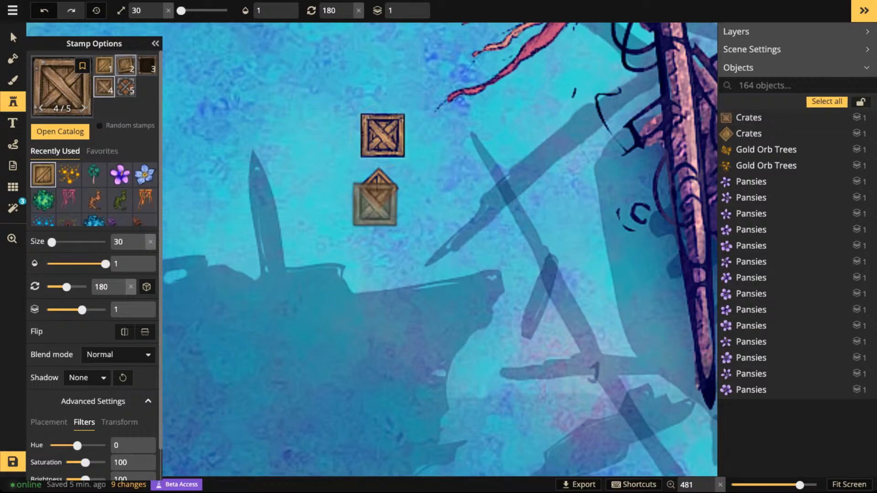
- Place a tiny crate of variant 1 beside the other two at size 10 and rotation 210
{"action": "left_click", "coordinate": [105, 66]}
{"action": "key", "text": "["}
{"action": "key", "text": "["}
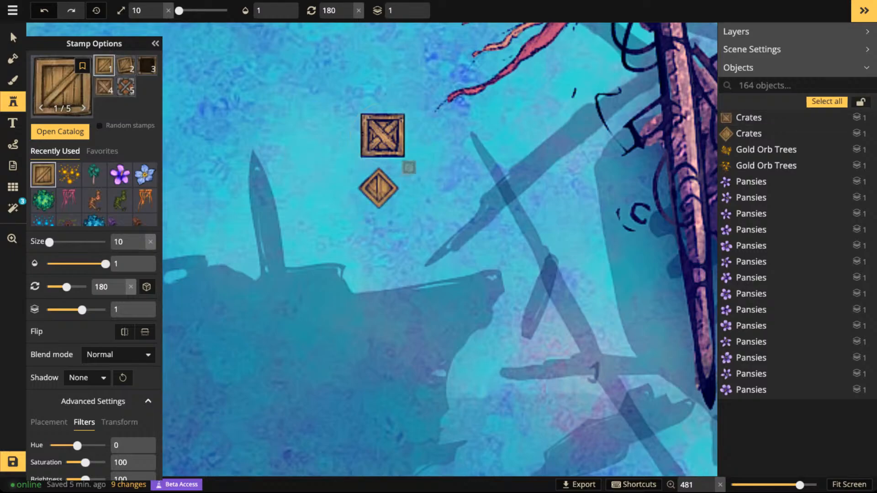
{"action": "key", "text": "."}
{"action": "left_click", "coordinate": [432, 159]}
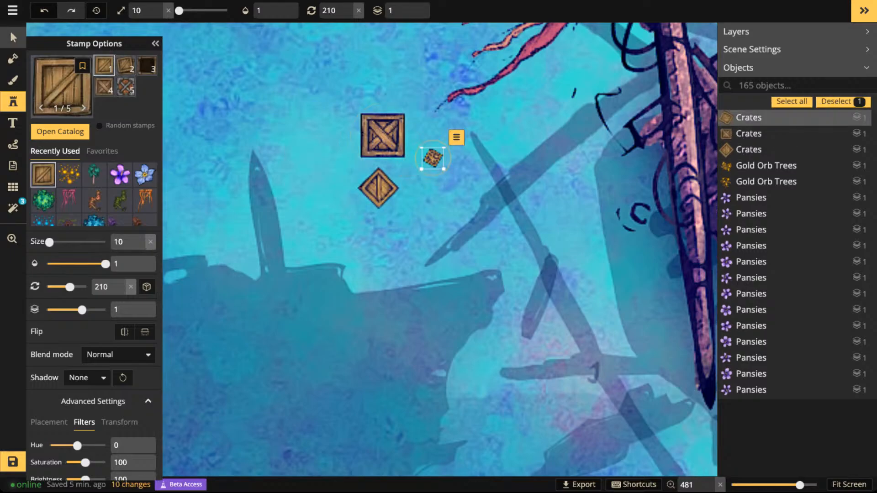
- Select the large cross-braced crate on the map and rotate it, finishing at 180
{"action": "left_click", "coordinate": [13, 38]}
{"action": "left_click", "coordinate": [383, 136]}
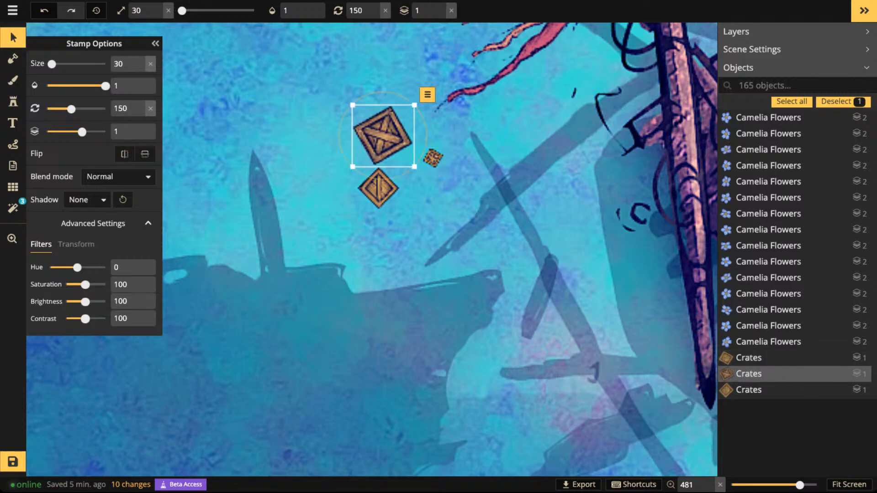
{"action": "key", "text": "period"}
{"action": "key", "text": "period"}
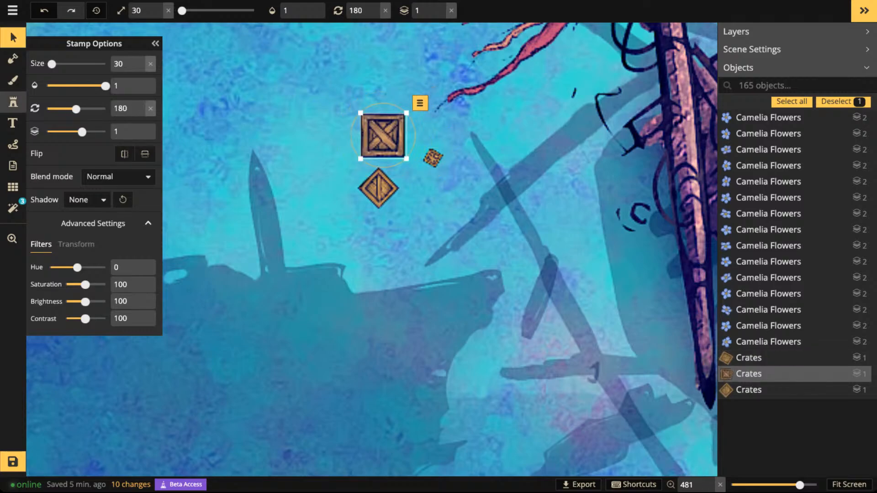
- Extend the "crate" stamp search to all styles and choose the wooden crate from Fantasy Regional HD
{"action": "left_click", "coordinate": [12, 102]}
{"action": "left_click", "coordinate": [63, 132]}
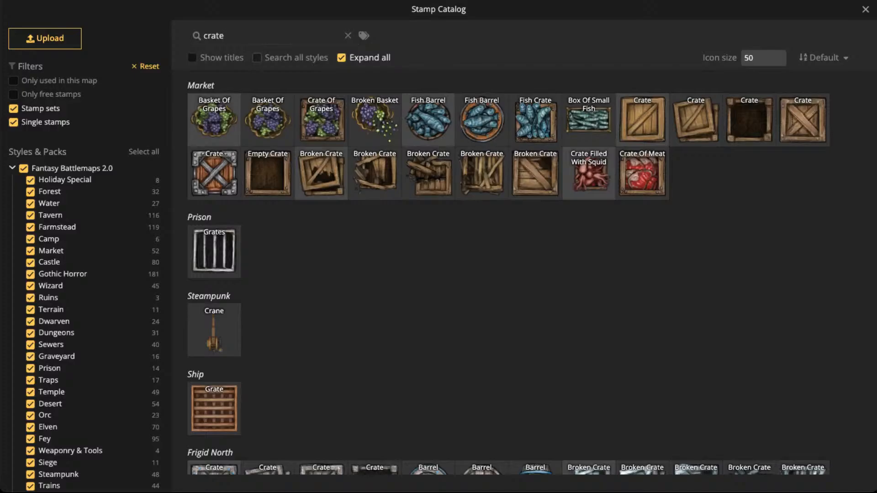
{"action": "left_click", "coordinate": [257, 57]}
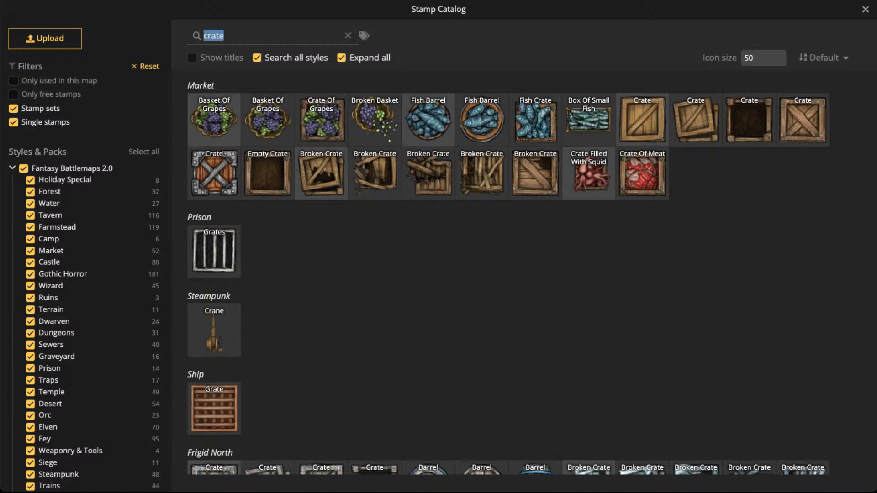
{"action": "scroll", "coordinate": [521, 274], "scroll_direction": "down", "scroll_amount": 10}
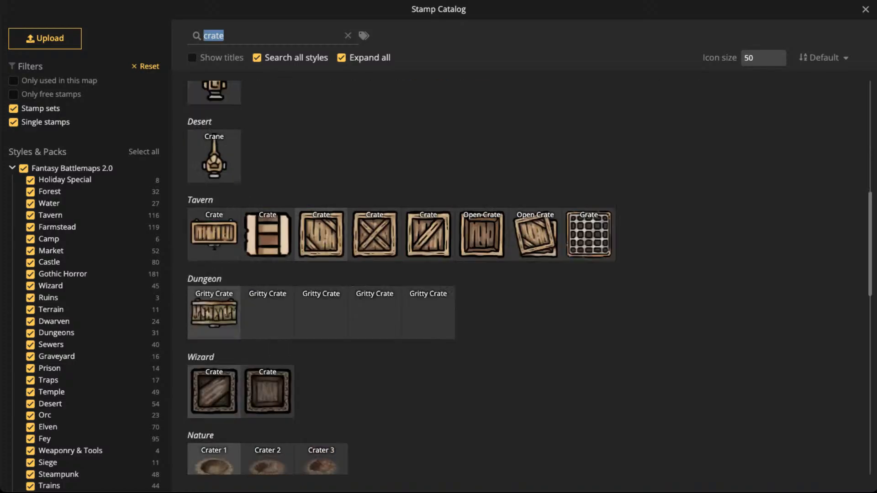
{"action": "scroll", "coordinate": [521, 274], "scroll_direction": "down", "scroll_amount": 6}
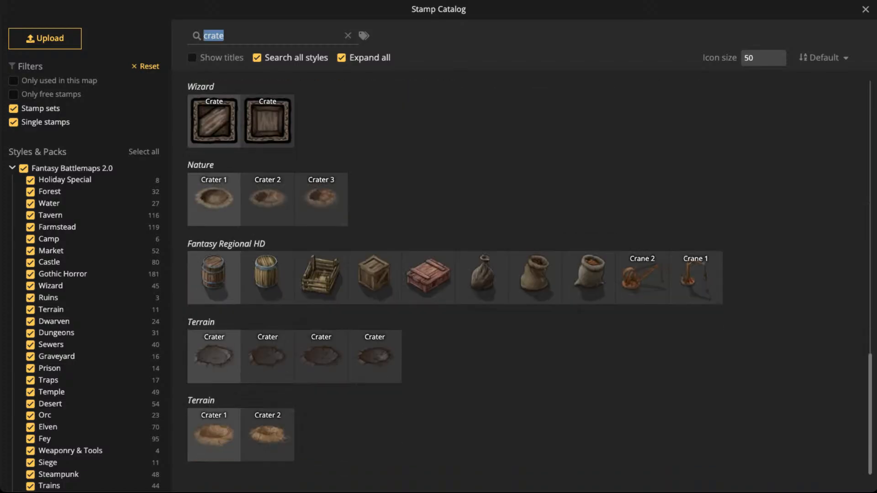
{"action": "left_click", "coordinate": [374, 277]}
- Place the Fantasy Regional HD crate at size 70 and rotation 315, and shift it slightly closer to the other crates
{"action": "scroll", "coordinate": [281, 177], "scroll_direction": "up", "scroll_amount": 3}
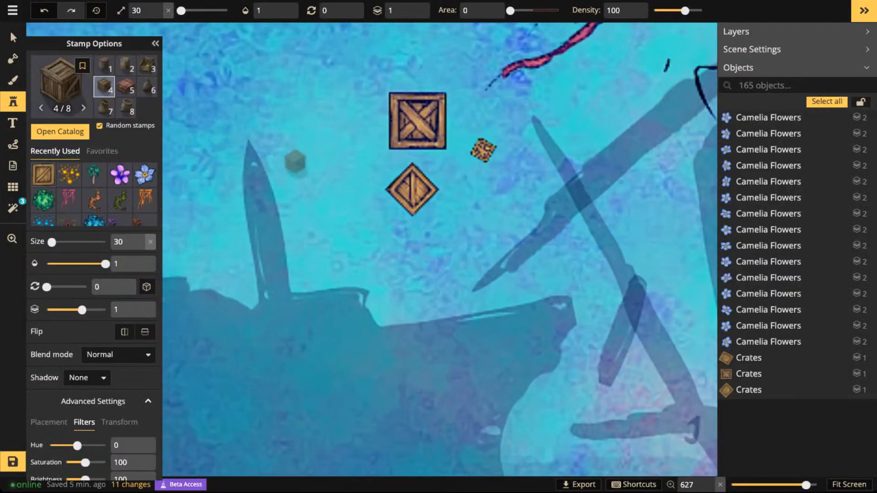
{"action": "scroll", "coordinate": [295, 155], "scroll_direction": "up", "scroll_amount": 4}
{"action": "scroll", "coordinate": [295, 148], "scroll_direction": "down", "scroll_amount": 3}
{"action": "left_click", "coordinate": [299, 147]}
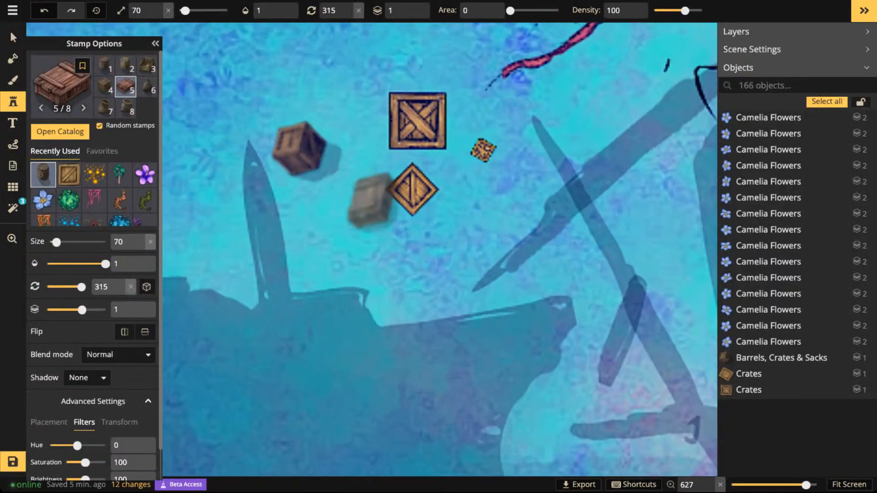
{"action": "left_click", "coordinate": [13, 38]}
{"action": "left_click_drag", "start_coordinate": [299, 149], "coordinate": [319, 151]}
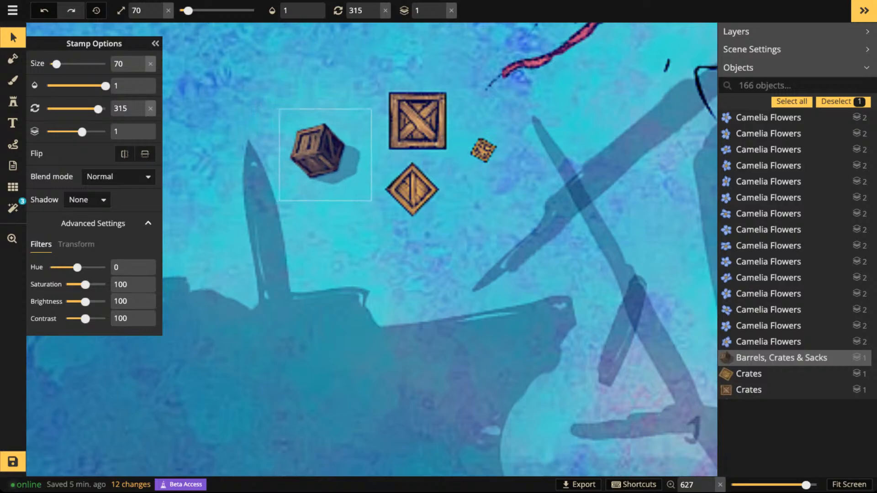
{"action": "scroll", "coordinate": [320, 153], "scroll_direction": "down", "scroll_amount": 4}
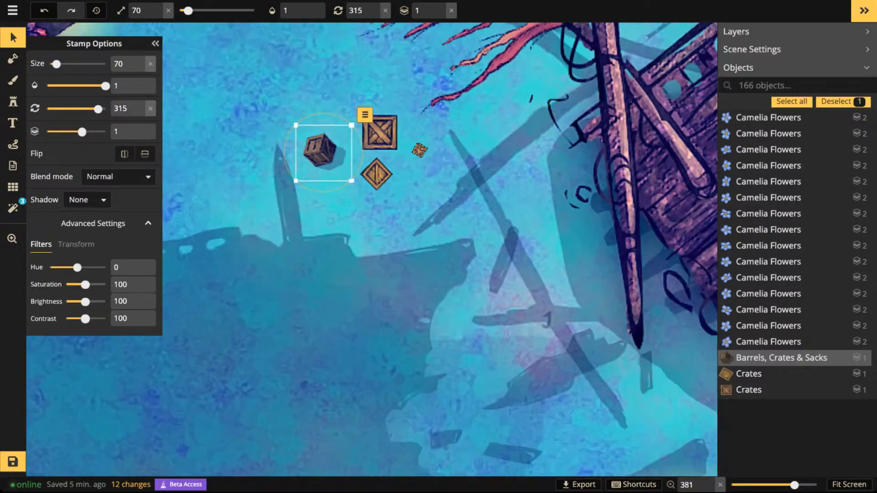
- Delete all four test crates from the lake
{"action": "left_click", "coordinate": [118, 177]}
{"action": "scroll", "coordinate": [87, 274], "scroll_direction": "down", "scroll_amount": 3}
{"action": "left_click", "coordinate": [87, 365]}
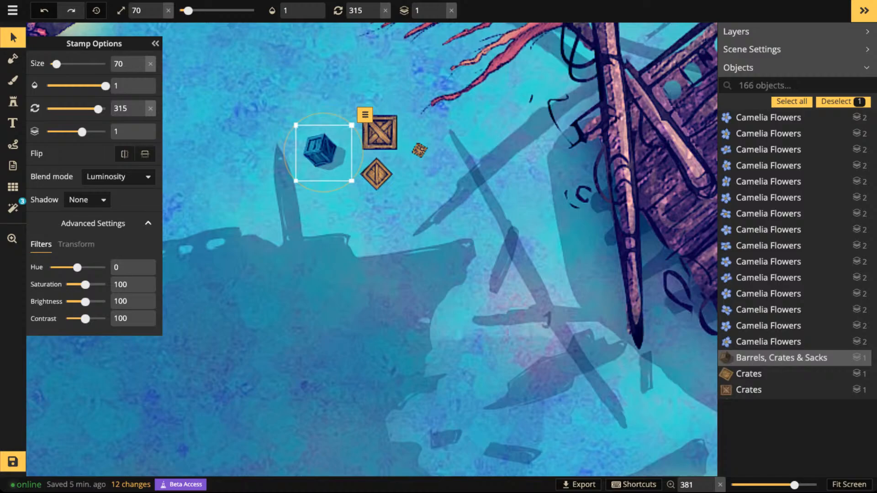
{"action": "key", "text": "Delete"}
{"action": "left_click", "coordinate": [380, 132]}
{"action": "left_click_drag", "start_coordinate": [380, 133], "coordinate": [421, 183]}
{"action": "key", "text": "Delete"}
{"action": "left_click", "coordinate": [419, 150]}
{"action": "left_click", "coordinate": [377, 174]}
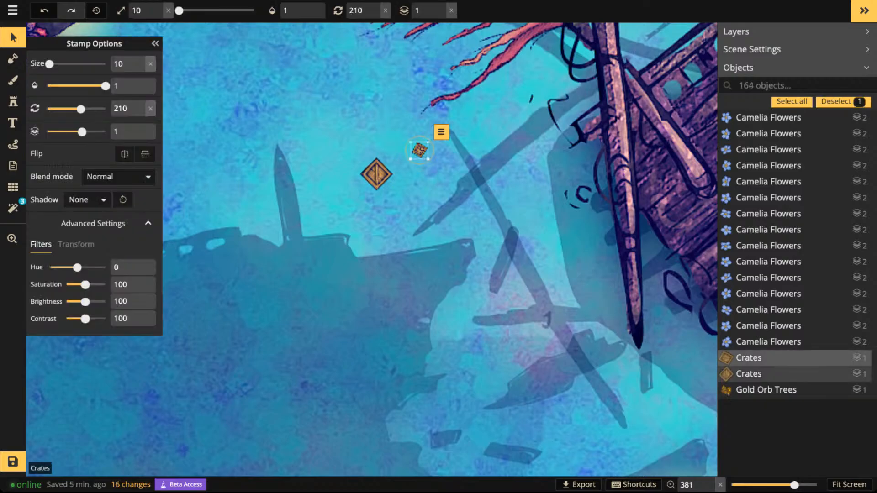
{"action": "key", "text": "Delete"}
{"action": "left_click", "coordinate": [420, 150]}
{"action": "key", "text": "Delete"}
- Search the stamp catalog for "wood" and choose the Wooden Walls stamp set
{"action": "scroll", "coordinate": [420, 150], "scroll_direction": "down", "scroll_amount": 5}
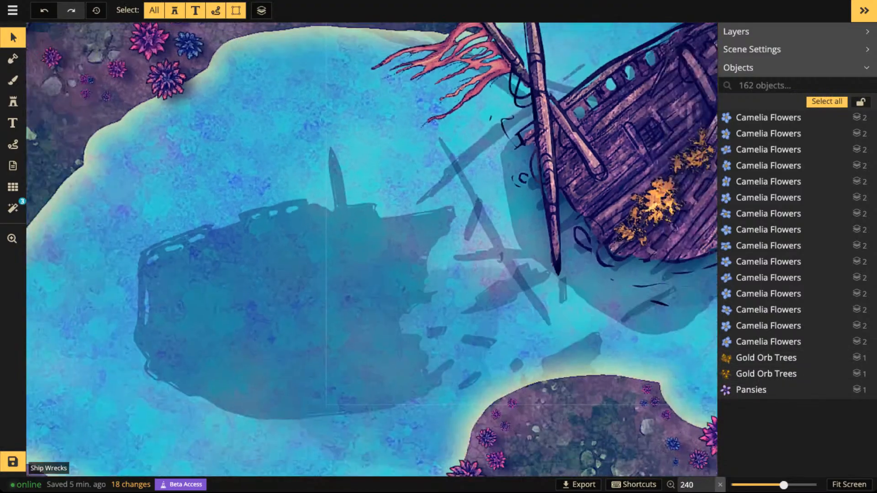
{"action": "left_click_drag", "start_coordinate": [420, 150], "coordinate": [248, 187]}
{"action": "left_click", "coordinate": [13, 102]}
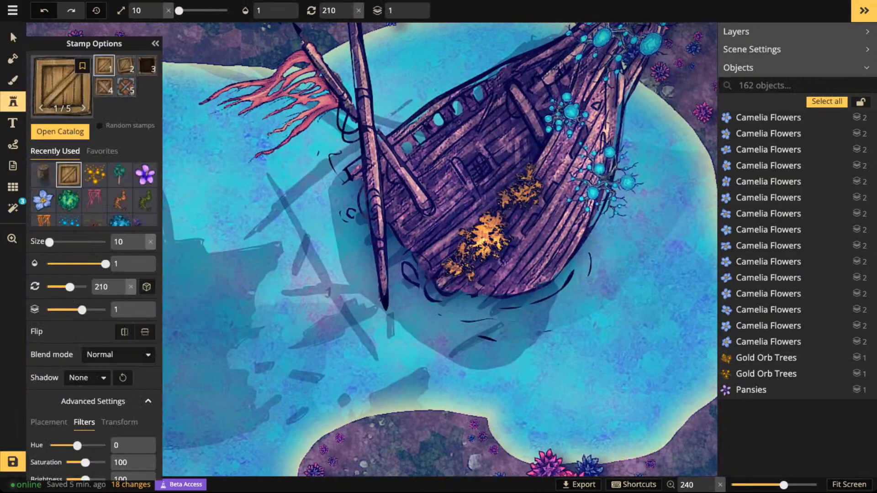
{"action": "left_click", "coordinate": [59, 87]}
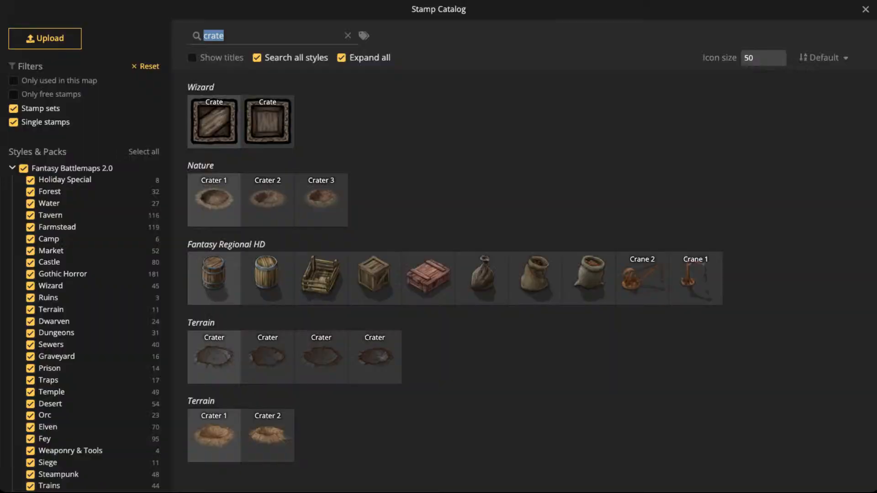
{"action": "type", "text": "wood"}
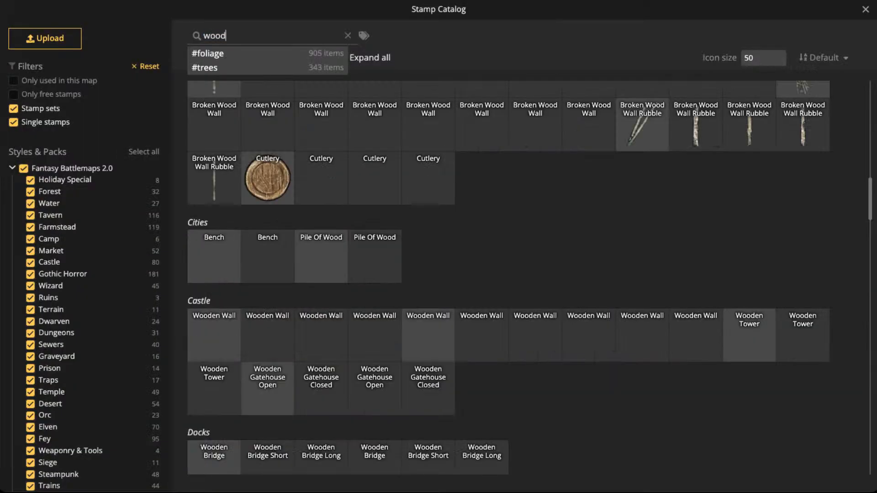
{"action": "scroll", "coordinate": [274, 137], "scroll_direction": "down", "scroll_amount": 10}
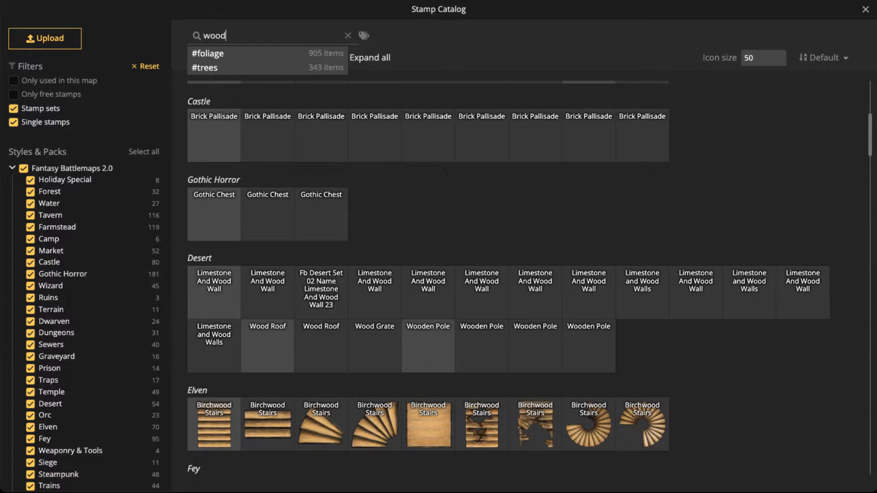
{"action": "scroll", "coordinate": [274, 183], "scroll_direction": "up", "scroll_amount": 7}
{"action": "left_click", "coordinate": [214, 120]}
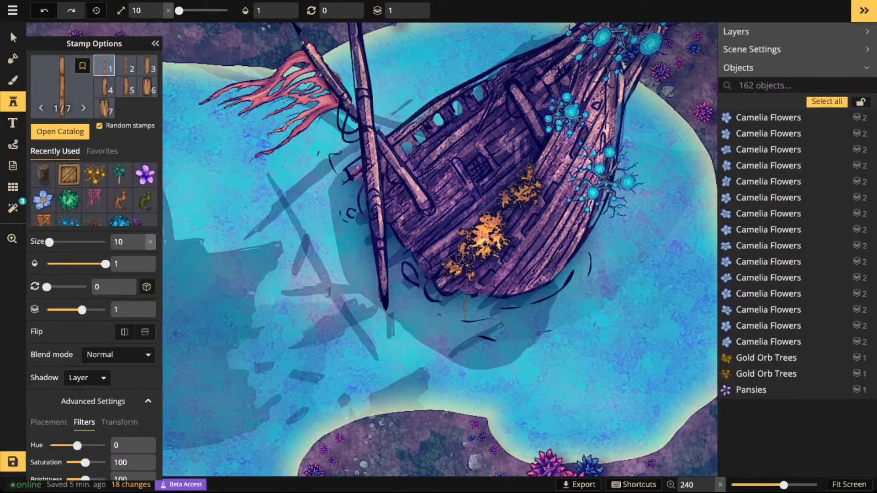
- Place a vertical wooden wall beam at size 90 in the water beside the shipwreck and set its shadow to None
{"action": "scroll", "coordinate": [610, 252], "scroll_direction": "up", "scroll_amount": 8}
{"action": "left_click", "coordinate": [620, 228]}
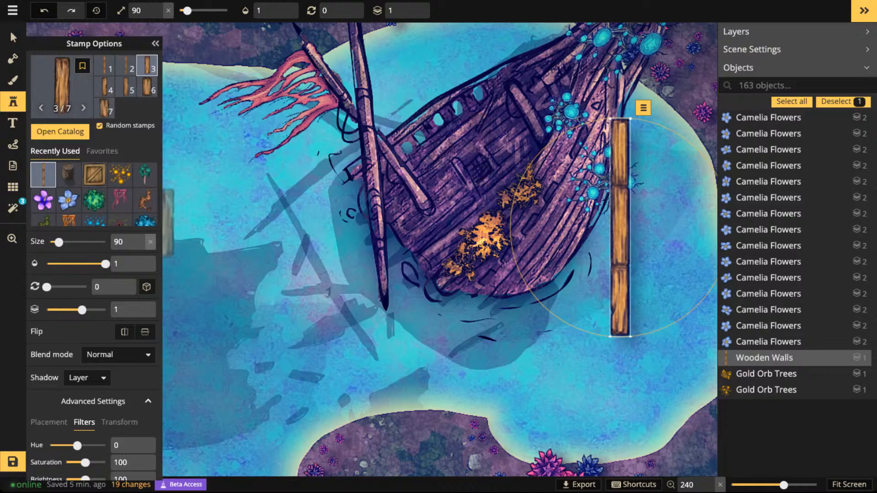
{"action": "left_click", "coordinate": [12, 36]}
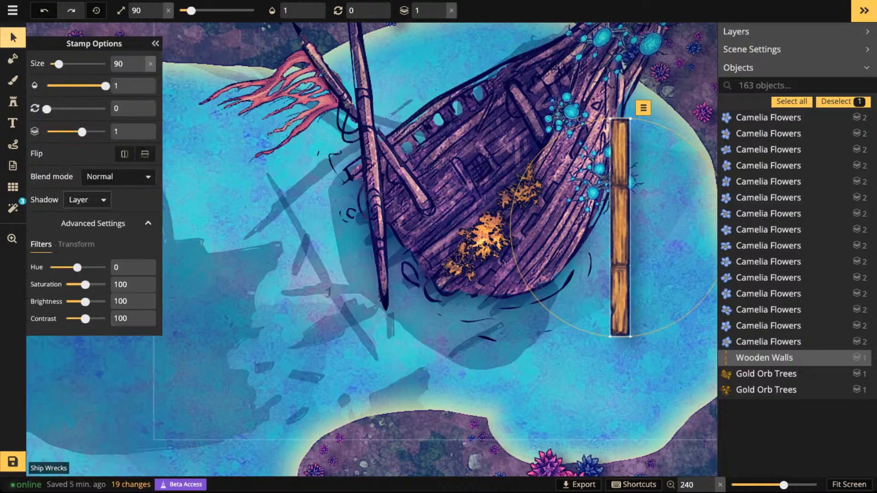
{"action": "left_click", "coordinate": [87, 199]}
{"action": "left_click", "coordinate": [79, 219]}
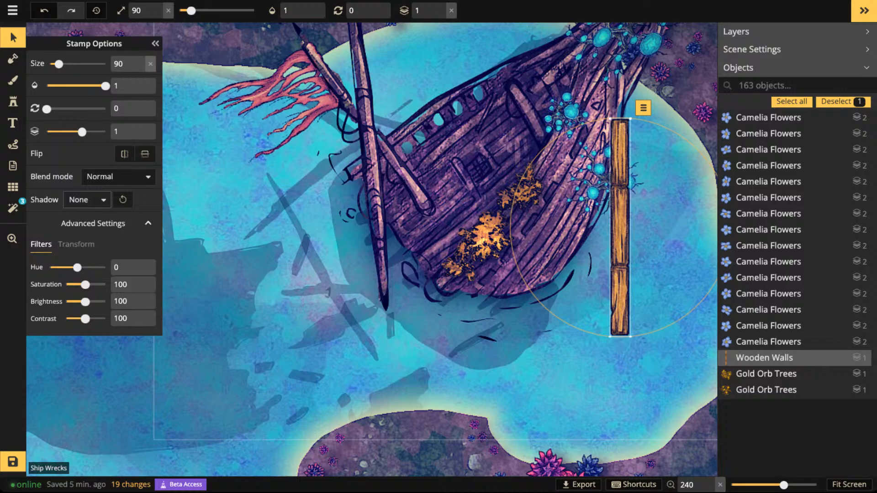
- Recolour the wooden wall beam with hue -99 and brightness 73, and move it over the ship's deck
{"action": "mouse_move", "coordinate": [77, 267]}
{"action": "left_mouse_down"}
{"action": "mouse_move", "coordinate": [92, 267]}
{"action": "mouse_move", "coordinate": [69, 268]}
{"action": "left_mouse_up"}
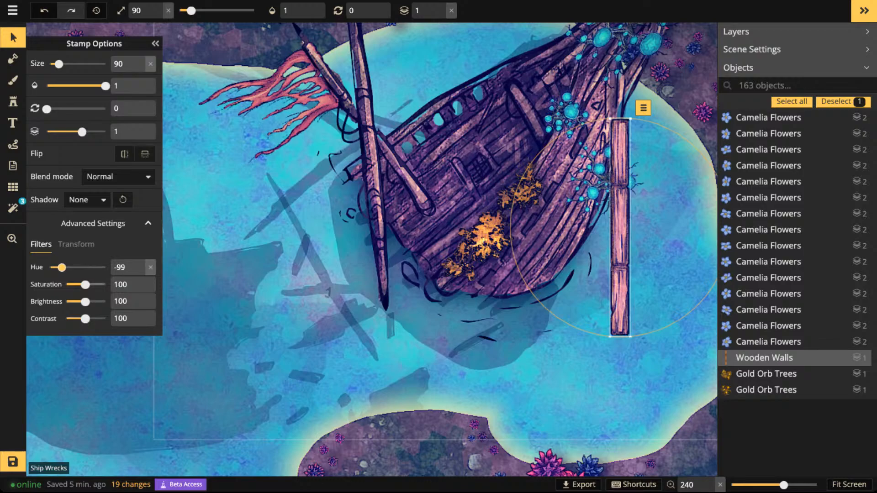
{"action": "left_click_drag", "start_coordinate": [85, 302], "coordinate": [79, 301]}
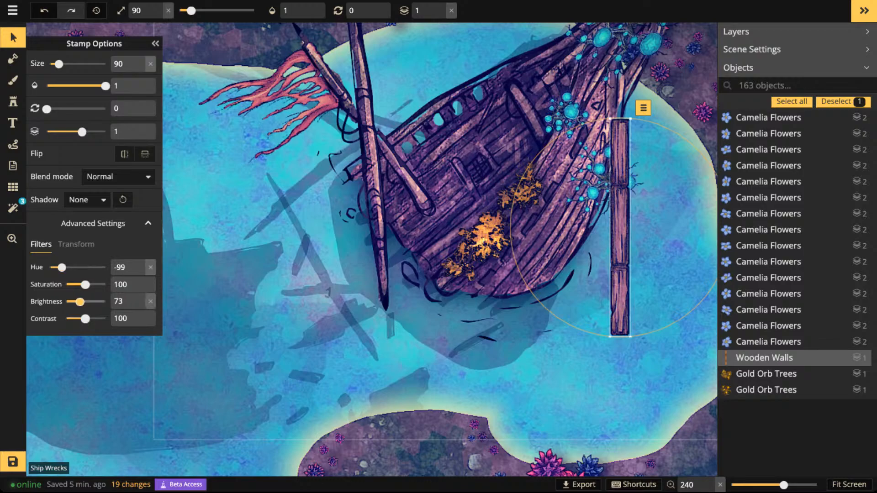
{"action": "left_click_drag", "start_coordinate": [619, 228], "coordinate": [465, 198]}
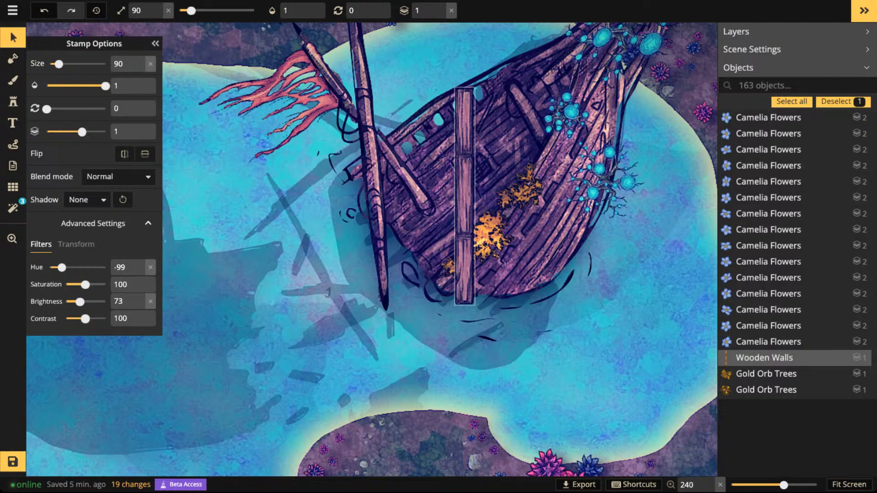
- Resize the beam to 70, rotate it to 255, and place it in the water just below the ship's stern
{"action": "scroll", "coordinate": [455, 235], "scroll_direction": "down", "scroll_amount": 4}
{"action": "scroll", "coordinate": [459, 231], "scroll_direction": "down", "scroll_amount": 2, "text": "alt"}
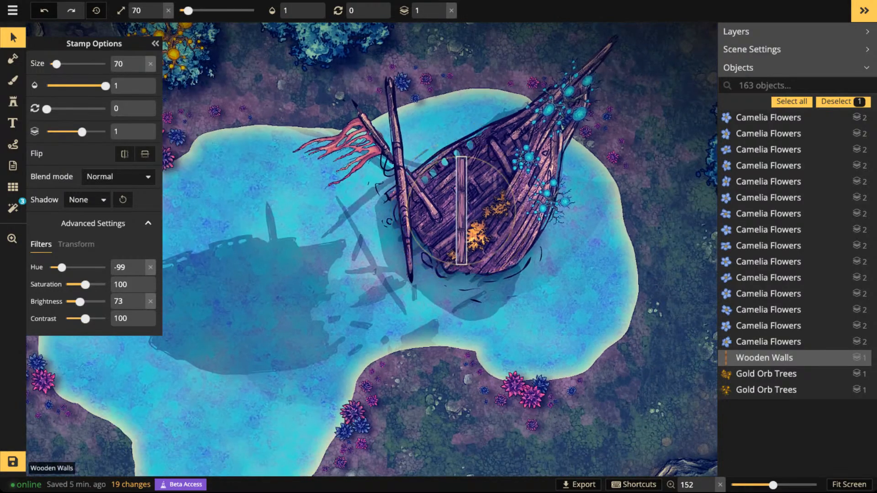
{"action": "scroll", "coordinate": [461, 212], "scroll_direction": "down", "scroll_amount": 3, "text": "shift"}
{"action": "left_click_drag", "start_coordinate": [461, 211], "coordinate": [501, 302]}
{"action": "scroll", "coordinate": [448, 296], "scroll_direction": "down", "scroll_amount": 3, "text": "shift"}
{"action": "scroll", "coordinate": [455, 303], "scroll_direction": "down", "scroll_amount": 1, "text": "shift"}
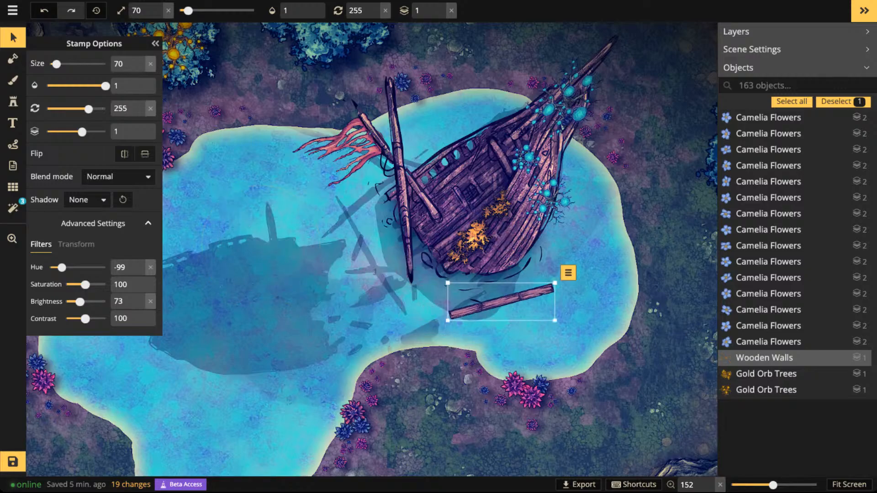
- Place two more Wooden Walls pieces at size 70: a short plank across the beam and a small piece at rotation 255 beside the hull
{"action": "key", "text": "Escape"}
{"action": "left_click", "coordinate": [13, 101]}
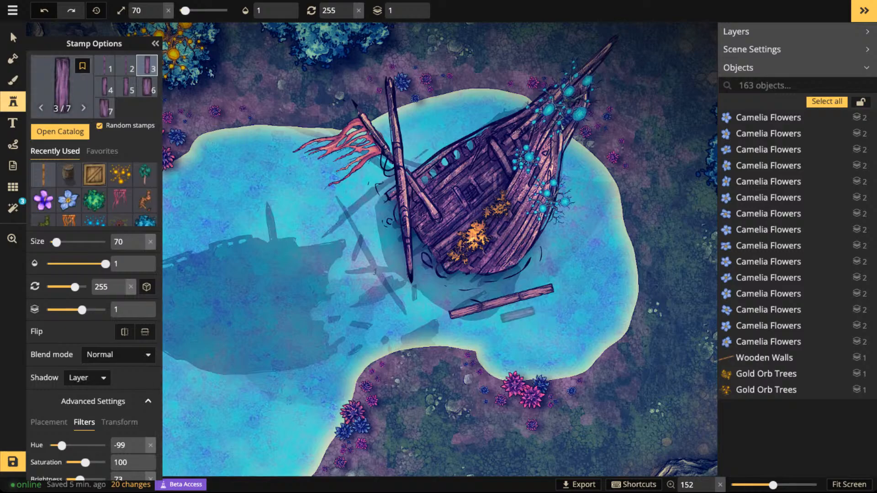
{"action": "left_click", "coordinate": [513, 299]}
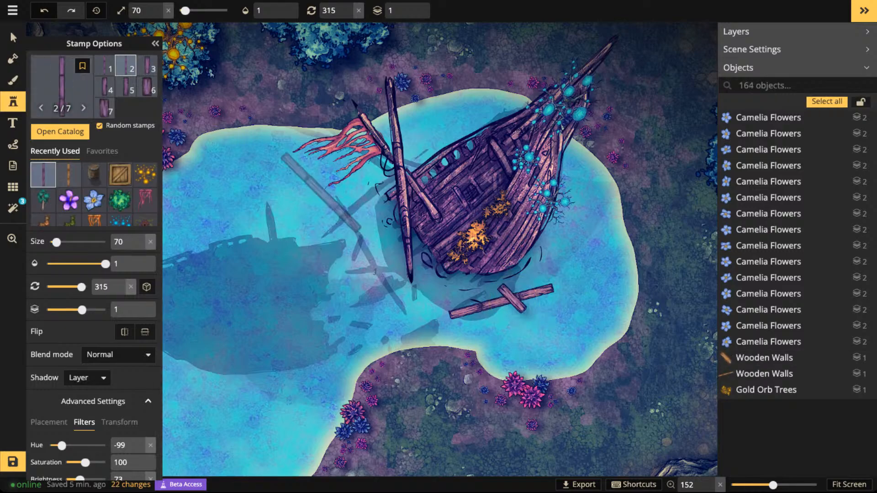
{"action": "scroll", "coordinate": [285, 190], "scroll_direction": "down", "scroll_amount": 2, "text": "shift"}
{"action": "key", "text": "Left"}
{"action": "key", "text": "Left"}
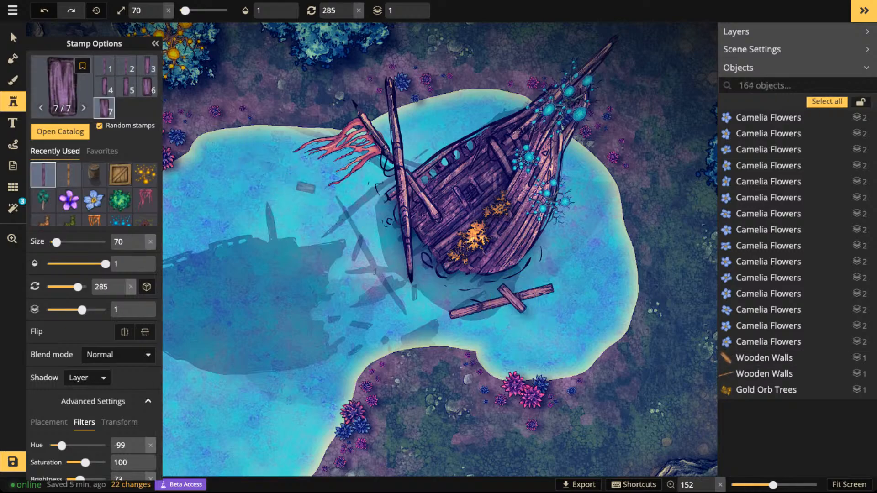
{"action": "left_click", "coordinate": [582, 258]}
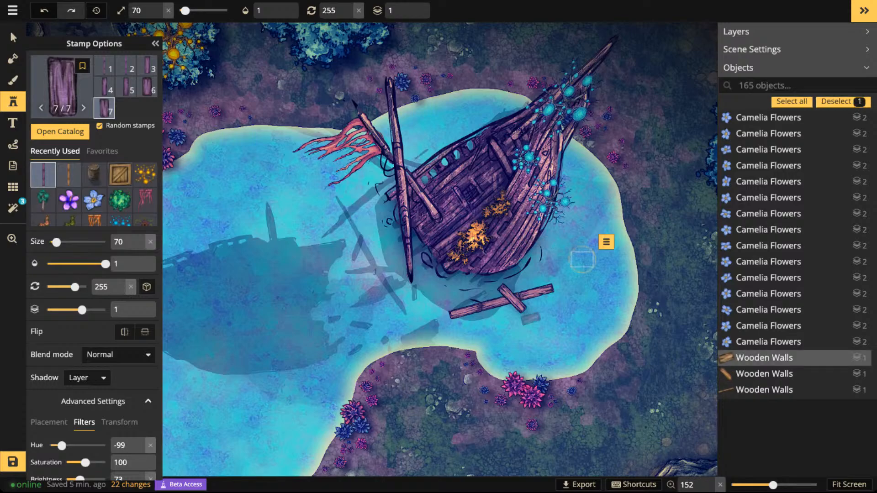
- Place a short plank below the crossed beams, at size 50 and rotation 15
{"action": "left_click", "coordinate": [508, 341]}
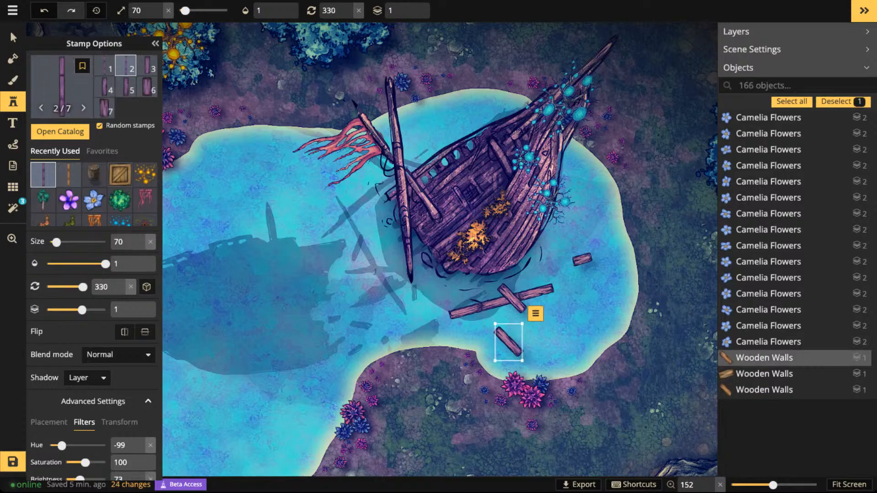
{"action": "scroll", "coordinate": [508, 341], "scroll_direction": "down", "scroll_amount": 4}
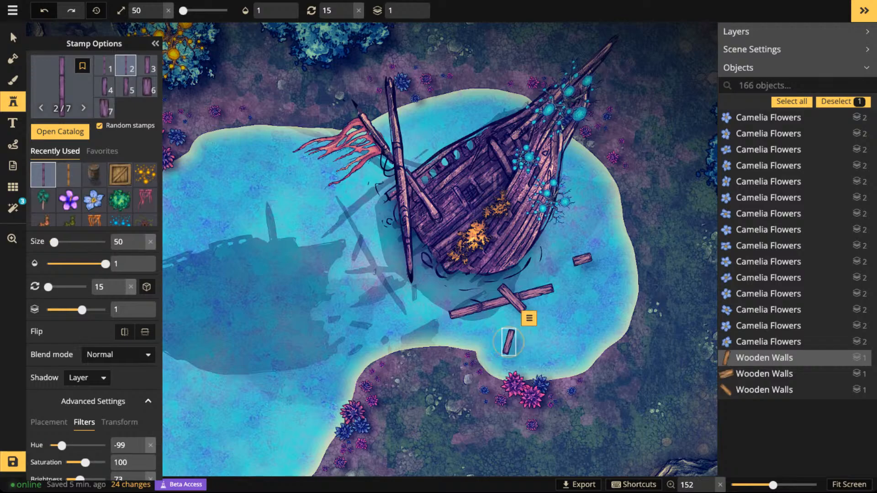
{"action": "left_click", "coordinate": [440, 318]}
- At size 50, place a long beam at rotation 285 beside the mast and a small plank at rotation 345 below the tattered flag
{"action": "scroll", "coordinate": [329, 233], "scroll_direction": "down", "scroll_amount": 6}
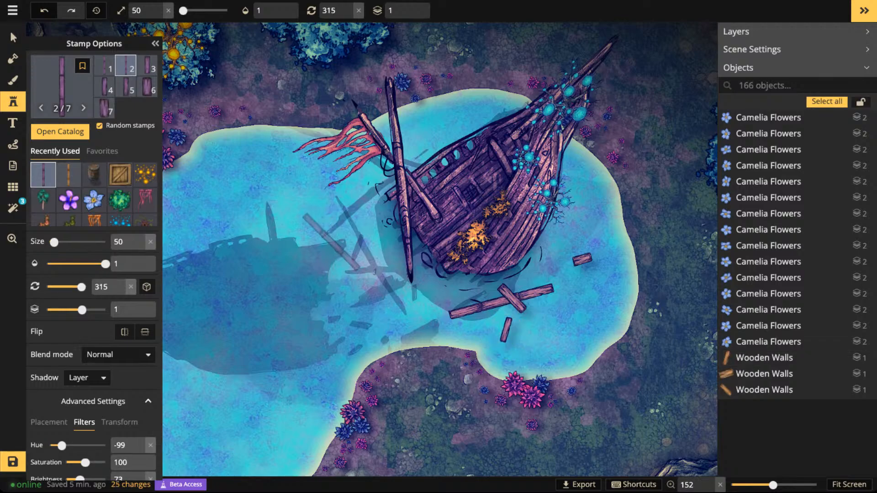
{"action": "left_click", "coordinate": [330, 234]}
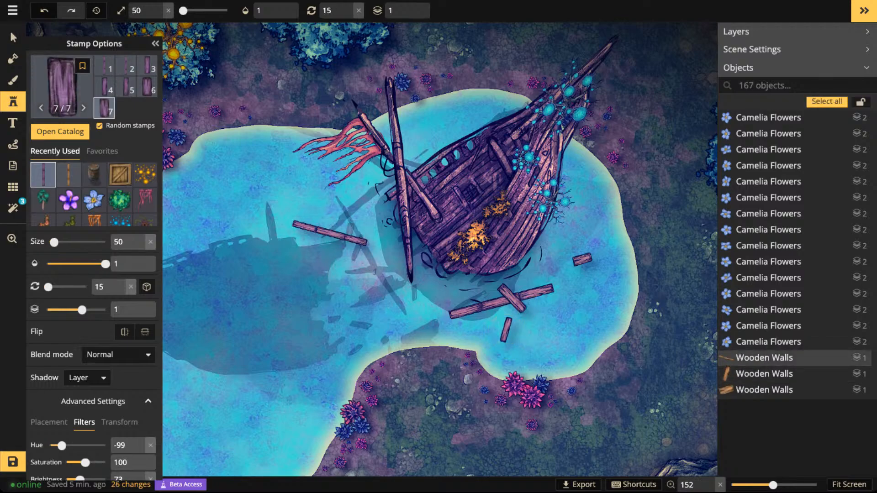
{"action": "scroll", "coordinate": [355, 202], "scroll_direction": "down", "scroll_amount": 2}
{"action": "left_click", "coordinate": [358, 197]}
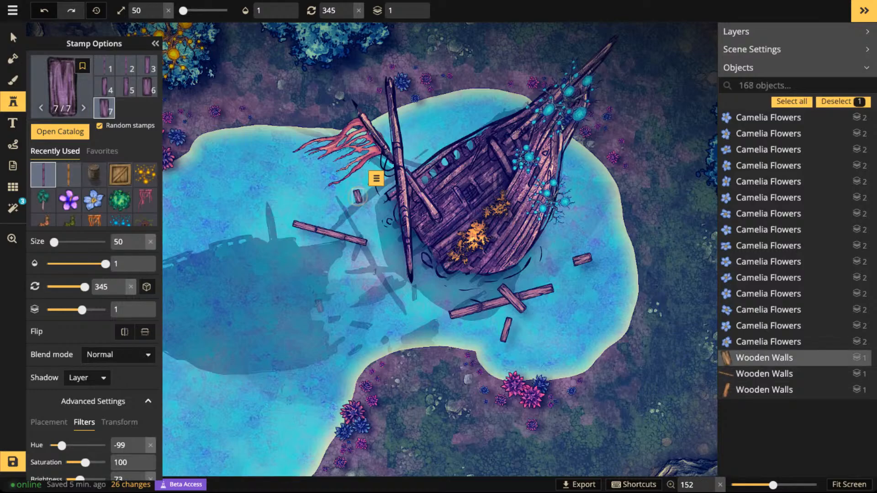
{"action": "scroll", "coordinate": [400, 281], "scroll_direction": "down", "scroll_amount": 3}
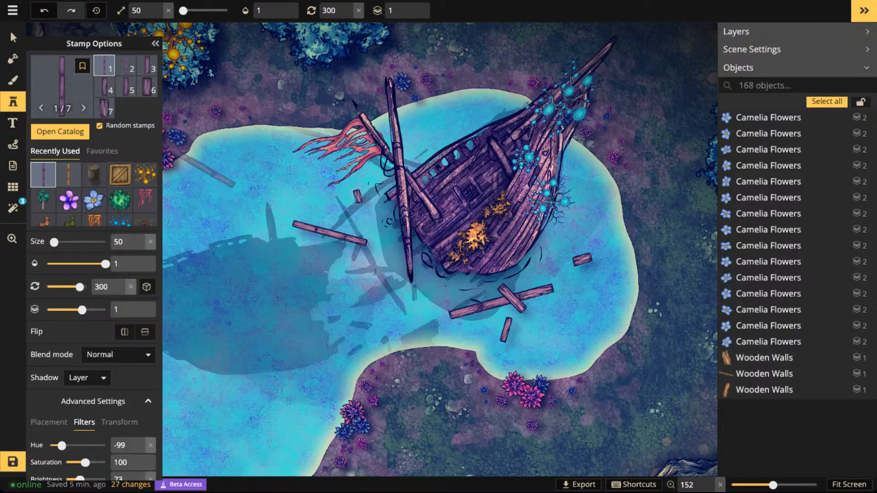
- Lower the small plank below the tattered flag to layer 0 and adjust its position around the mast
{"action": "left_click", "coordinate": [13, 37]}
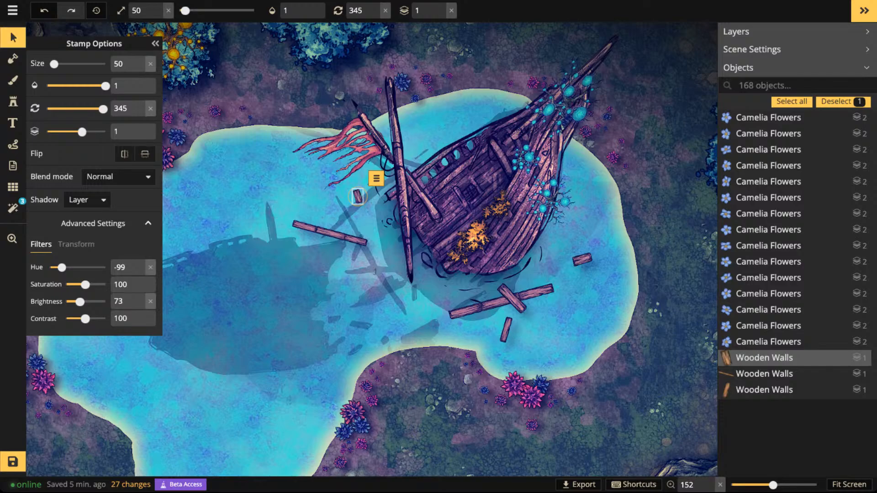
{"action": "left_click", "coordinate": [476, 236]}
{"action": "left_click", "coordinate": [439, 196]}
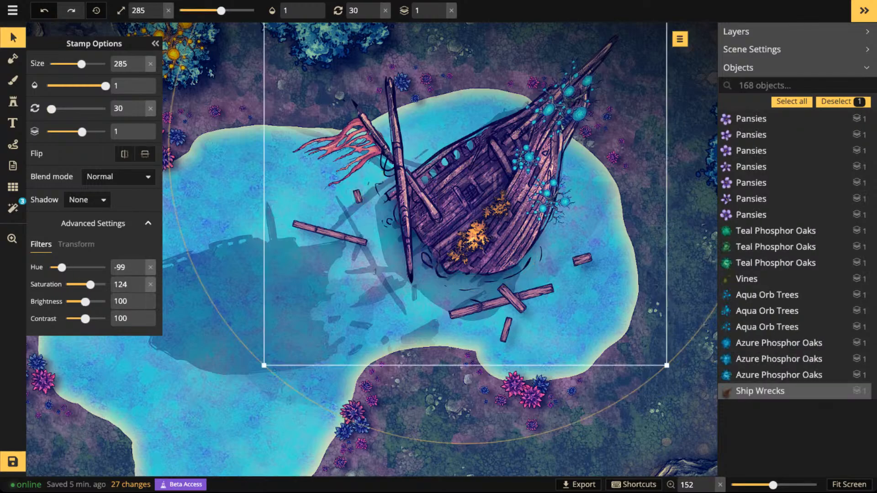
{"action": "left_click", "coordinate": [358, 196]}
{"action": "scroll", "coordinate": [359, 197], "scroll_direction": "up", "scroll_amount": 3}
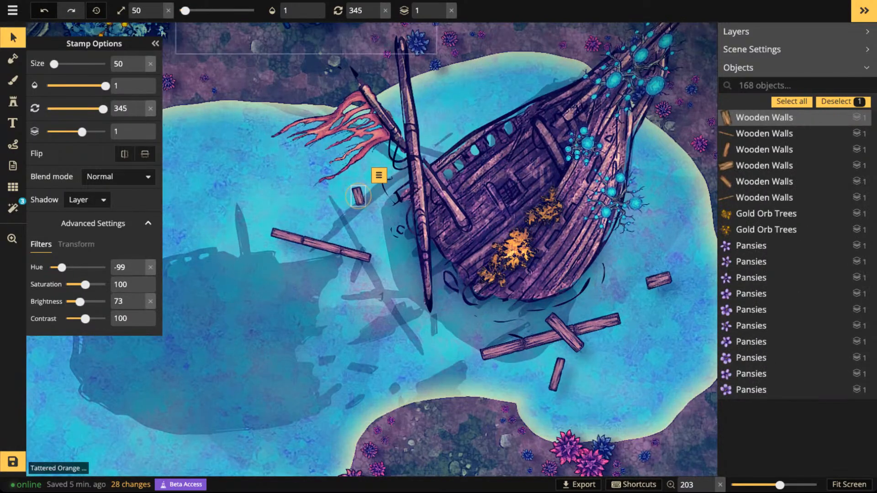
{"action": "left_click", "coordinate": [441, 16]}
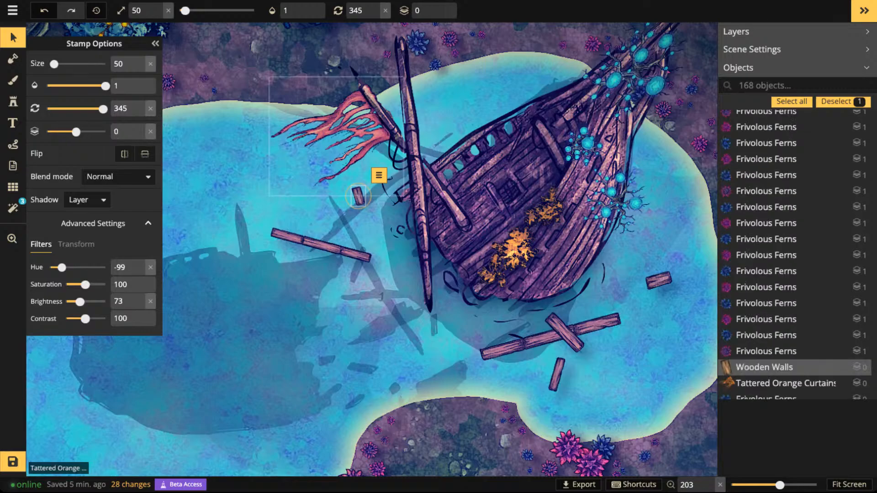
{"action": "left_click_drag", "start_coordinate": [359, 197], "coordinate": [383, 161]}
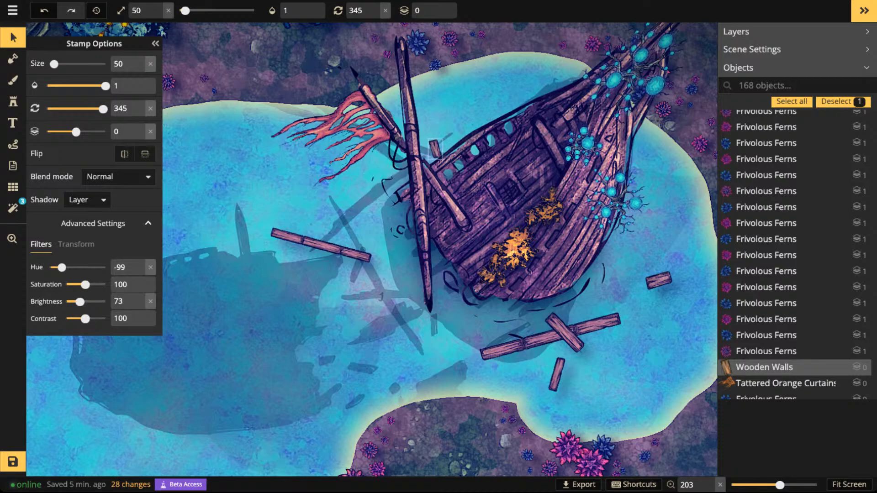
{"action": "scroll", "coordinate": [272, 180], "scroll_direction": "down", "scroll_amount": 3}
{"action": "scroll", "coordinate": [306, 225], "scroll_direction": "down", "scroll_amount": 1}
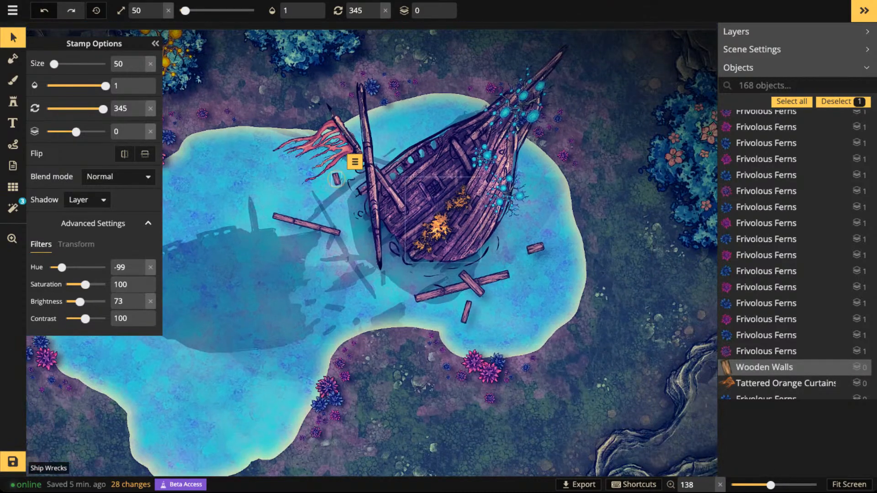
- Select all the Wooden Walls planks floating around the shipwreck together
{"action": "left_click", "coordinate": [306, 225]}
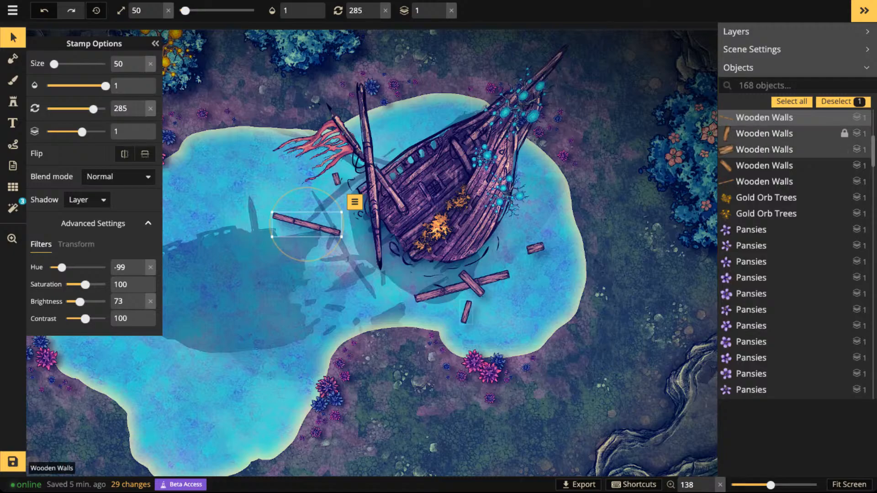
{"action": "left_click", "coordinate": [87, 200]}
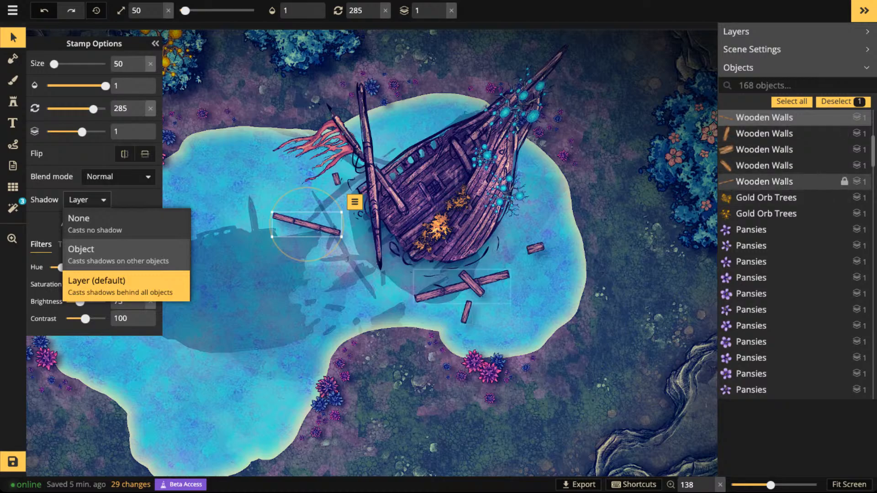
{"action": "left_click", "coordinate": [764, 182]}
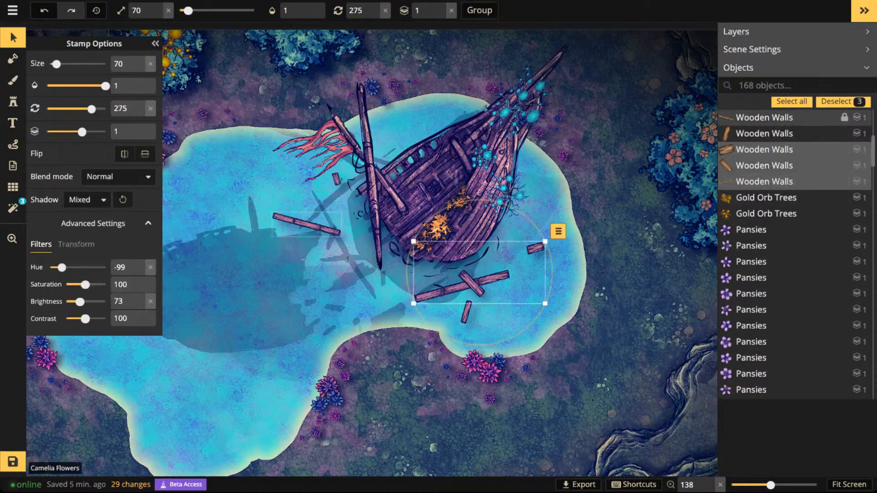
{"action": "left_click", "coordinate": [764, 117]}
{"action": "left_click", "coordinate": [354, 202]}
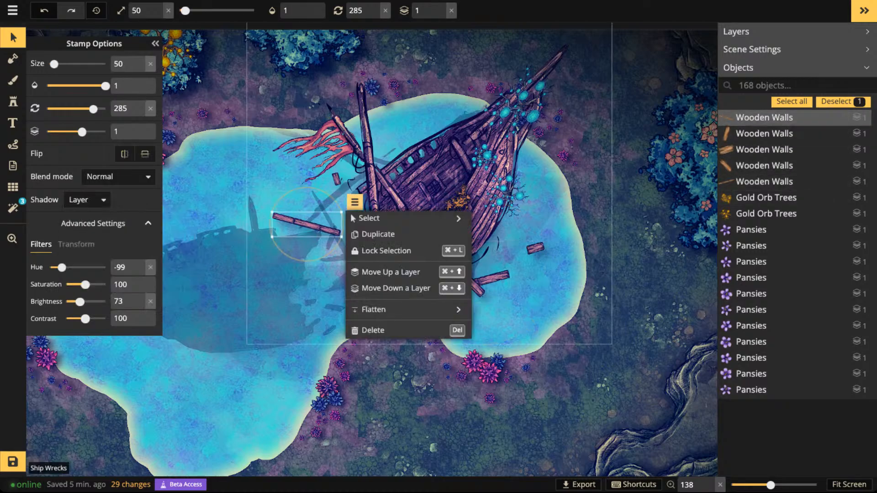
{"action": "mouse_move", "coordinate": [369, 219]}
{"action": "left_click", "coordinate": [512, 235]}
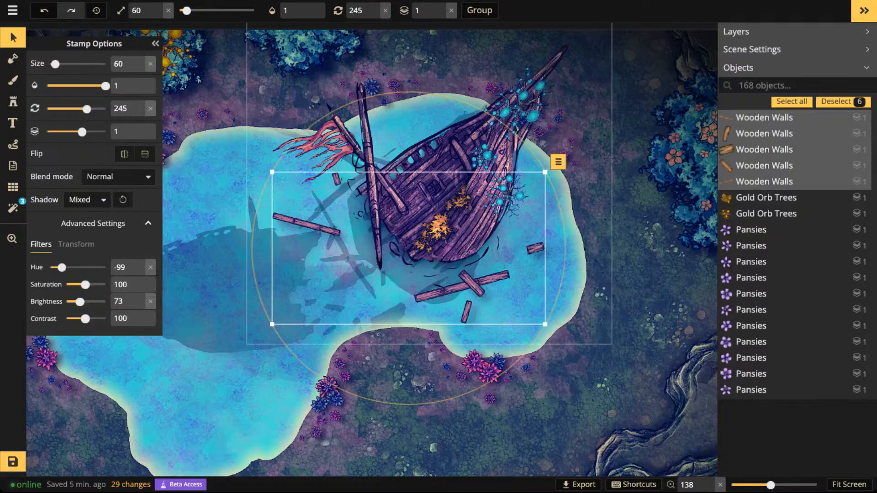
- Give the selected planks an Object shadow coloured white (FFFFFF) with alpha 59, and deselect them
{"action": "left_click", "coordinate": [87, 200]}
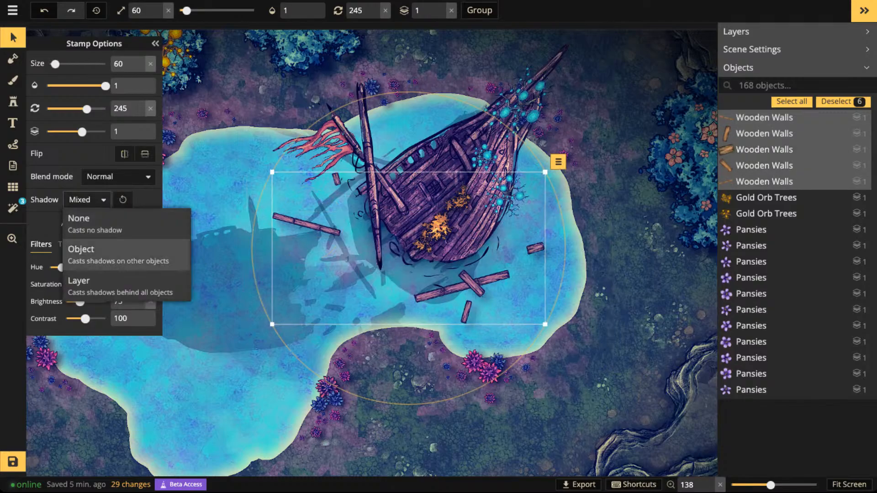
{"action": "left_click", "coordinate": [80, 249]}
{"action": "left_click", "coordinate": [145, 200]}
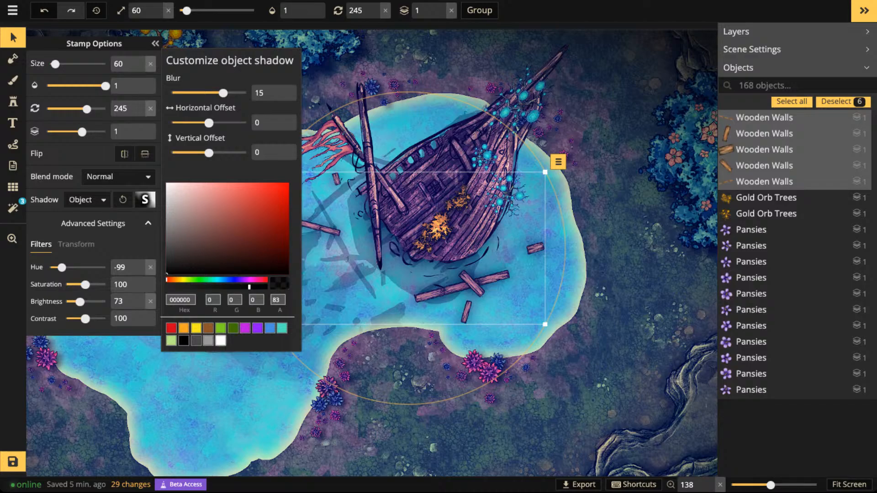
{"action": "left_click", "coordinate": [221, 341]}
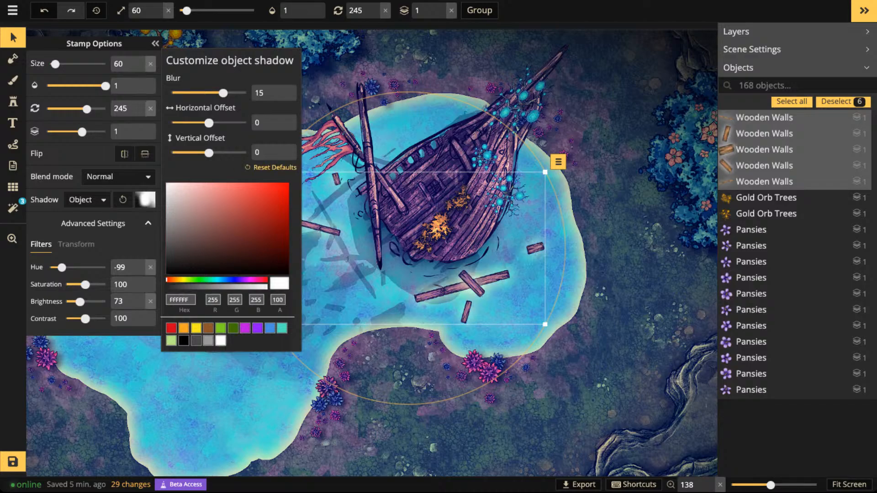
{"action": "left_click", "coordinate": [226, 287]}
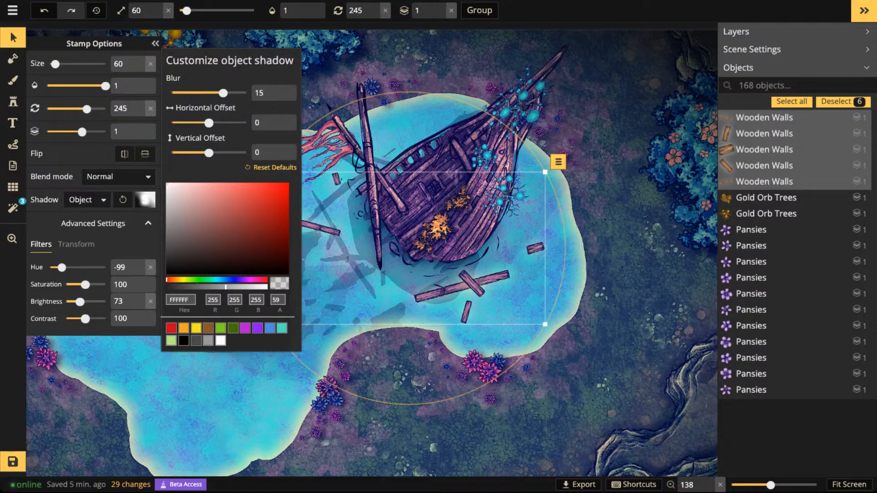
{"action": "left_click", "coordinate": [13, 37]}
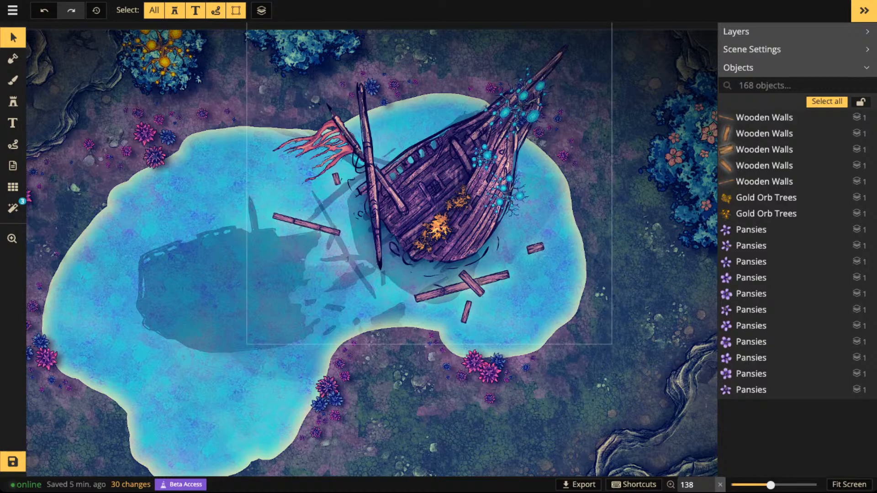
- Choose the five-piece Broken Wood Walls stamp set from the "wood" results in the stamp catalog
{"action": "left_click", "coordinate": [13, 101]}
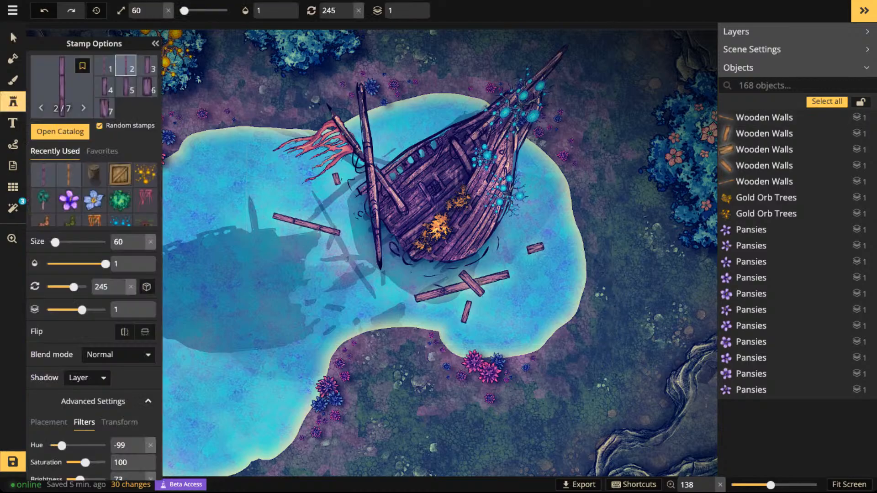
{"action": "left_click", "coordinate": [63, 86]}
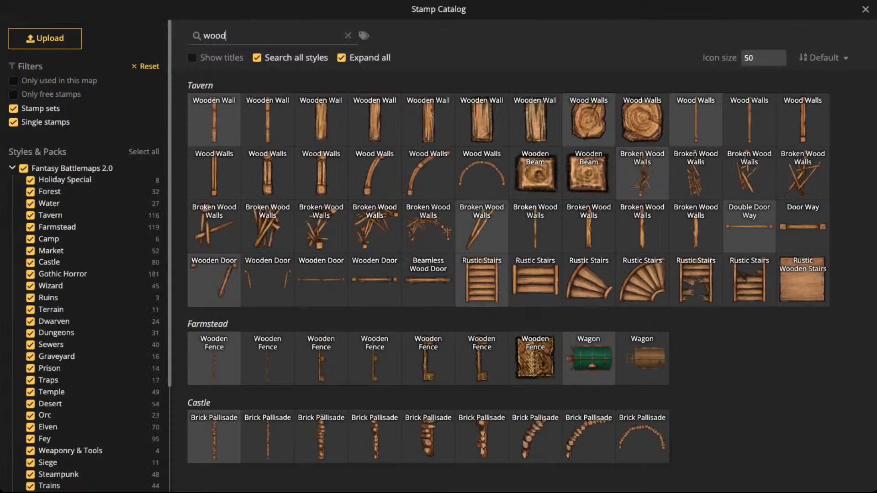
{"action": "left_click", "coordinate": [215, 36]}
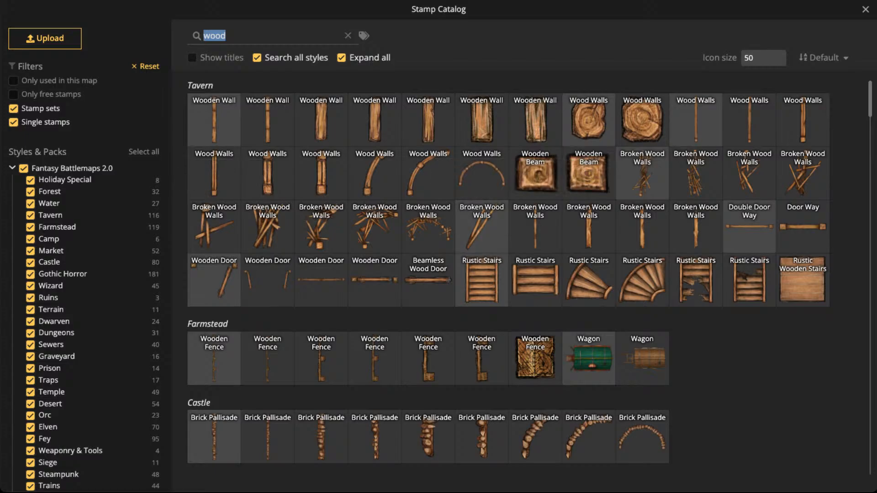
{"action": "left_click", "coordinate": [482, 226]}
{"action": "scroll", "coordinate": [456, 193], "scroll_direction": "up", "scroll_amount": 8}
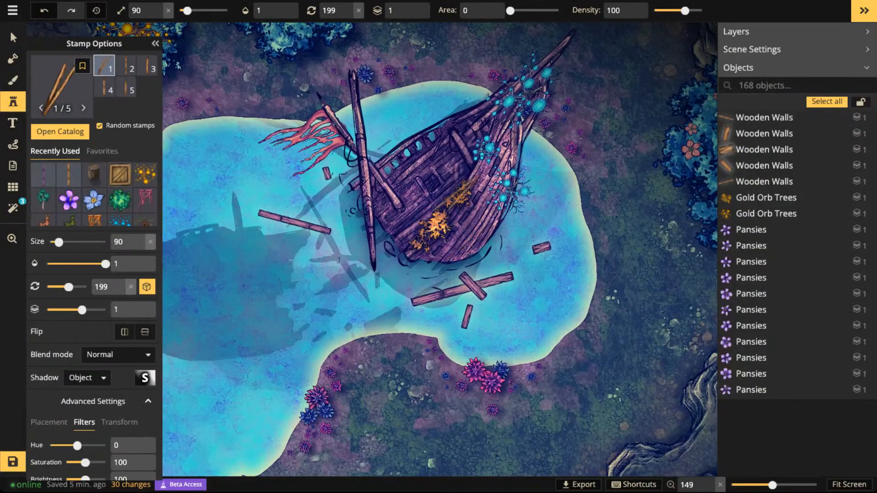
- Place a Broken Wood Wall stamp over the plank below the tattered flag, with size 90, hue -79 and brightness 65
{"action": "left_click", "coordinate": [262, 223]}
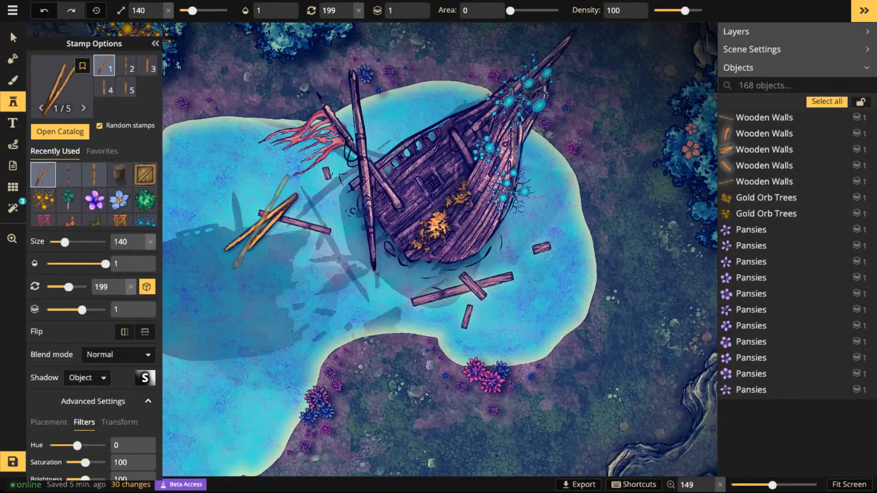
{"action": "left_click", "coordinate": [13, 37]}
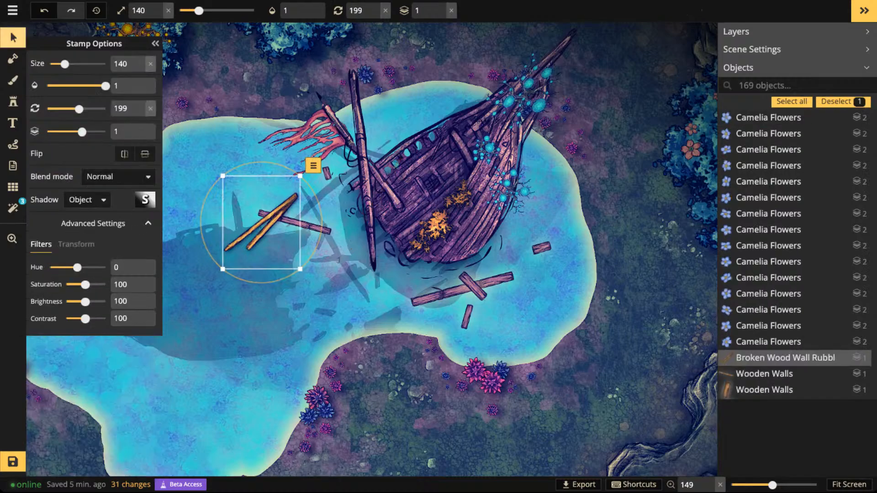
{"action": "left_click_drag", "start_coordinate": [77, 267], "coordinate": [74, 268]}
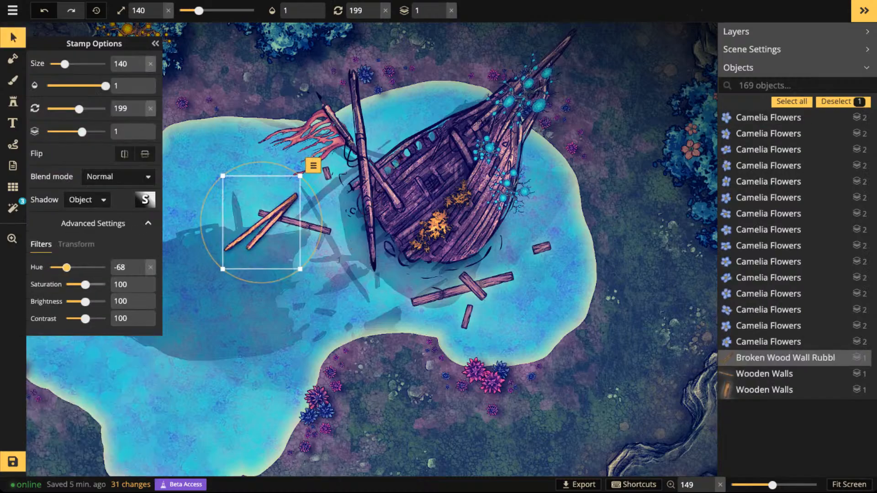
{"action": "left_click_drag", "start_coordinate": [85, 302], "coordinate": [78, 301]}
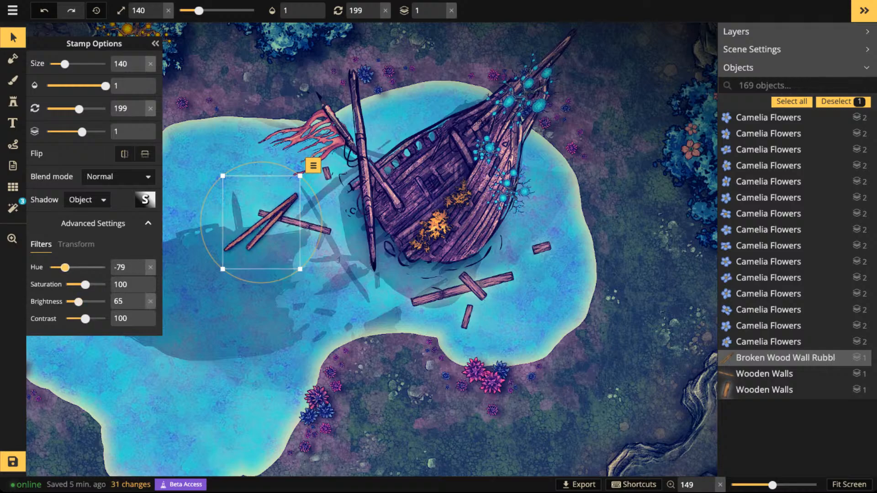
{"action": "scroll", "coordinate": [261, 222], "scroll_direction": "up", "scroll_amount": 1}
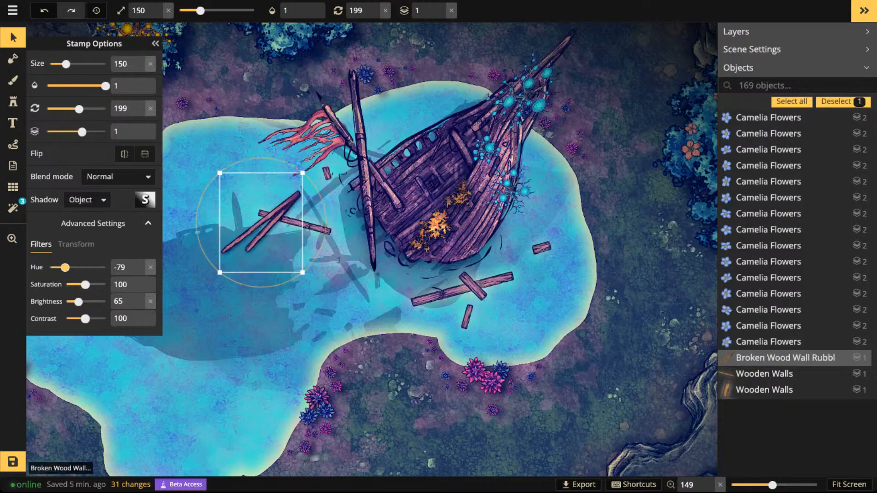
{"action": "scroll", "coordinate": [261, 223], "scroll_direction": "down", "scroll_amount": 6}
- Give the broken wood stamp a white (FFFFFF) object shadow with reduced alpha and shift it along the plank towards the mast
{"action": "left_click", "coordinate": [146, 200]}
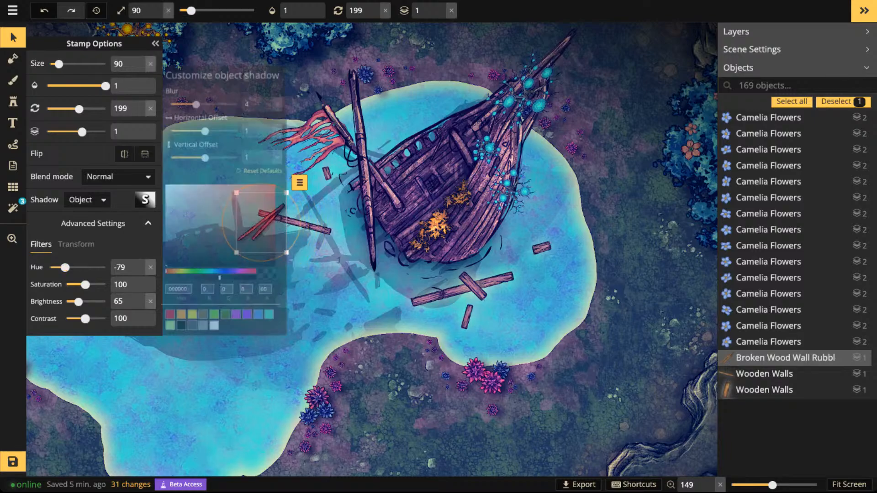
{"action": "left_click", "coordinate": [221, 341]}
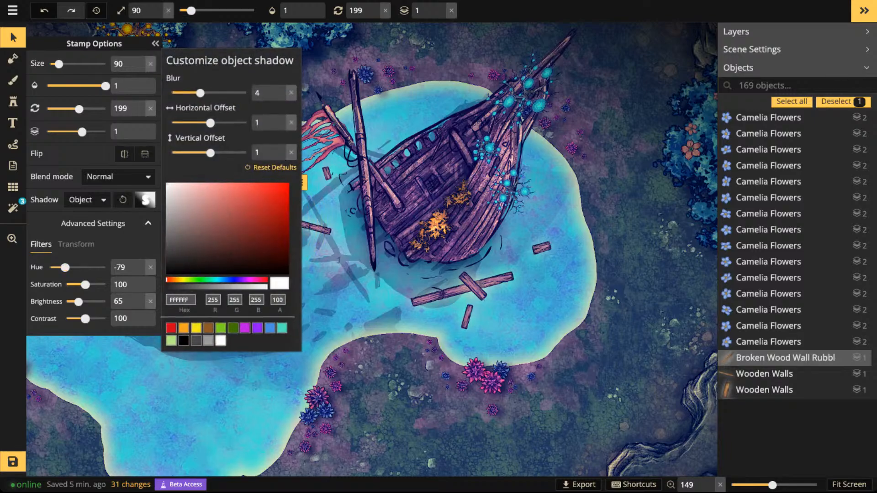
{"action": "key", "text": "Escape"}
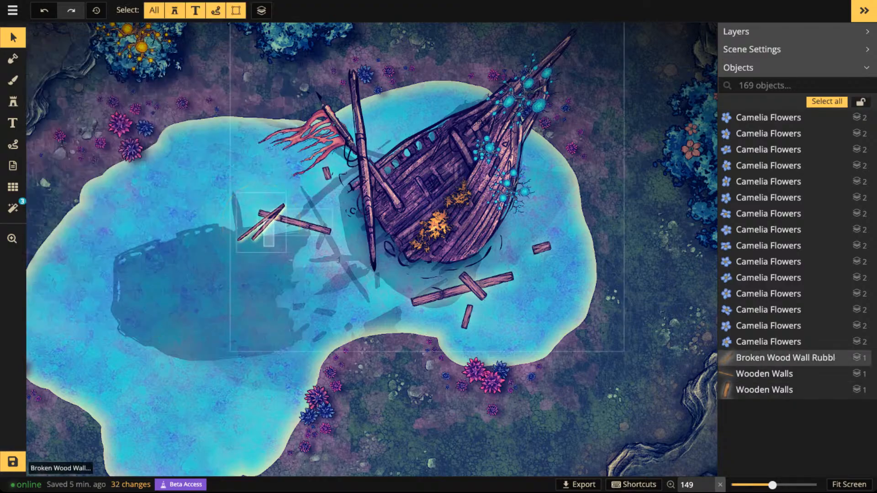
{"action": "left_click", "coordinate": [261, 223]}
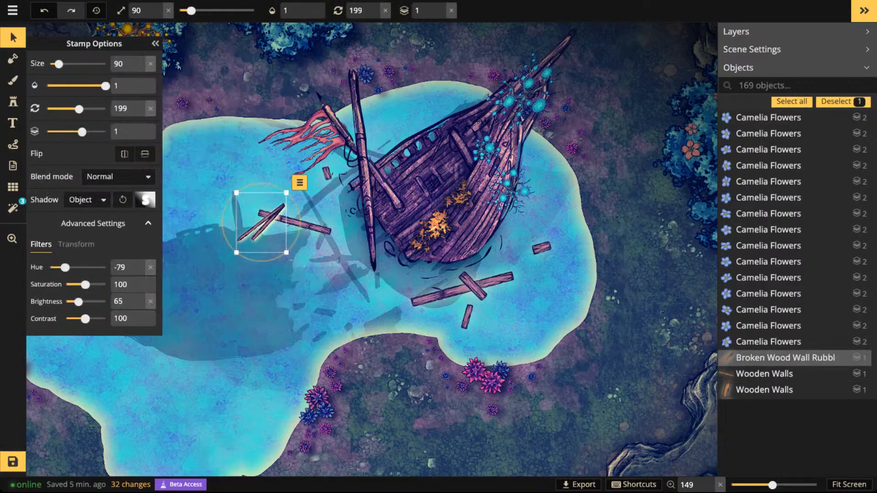
{"action": "left_click", "coordinate": [145, 200]}
{"action": "left_click", "coordinate": [225, 287]}
{"action": "key", "text": "Escape"}
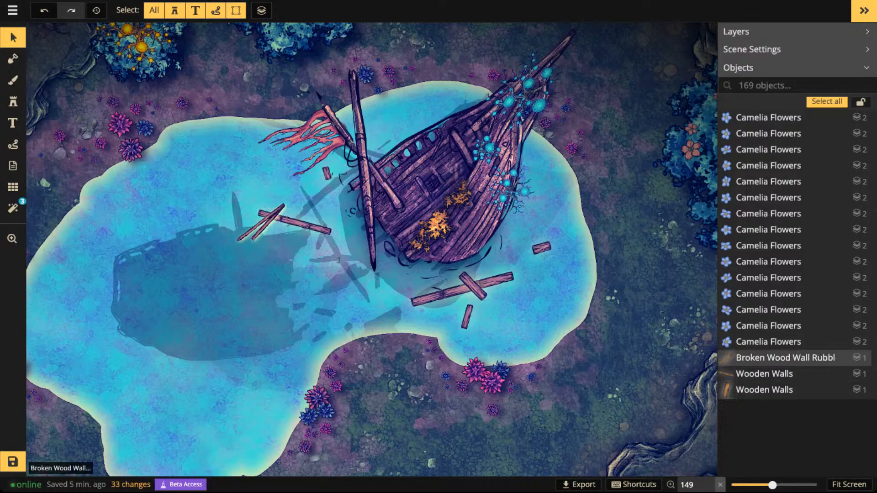
{"action": "left_click", "coordinate": [262, 223]}
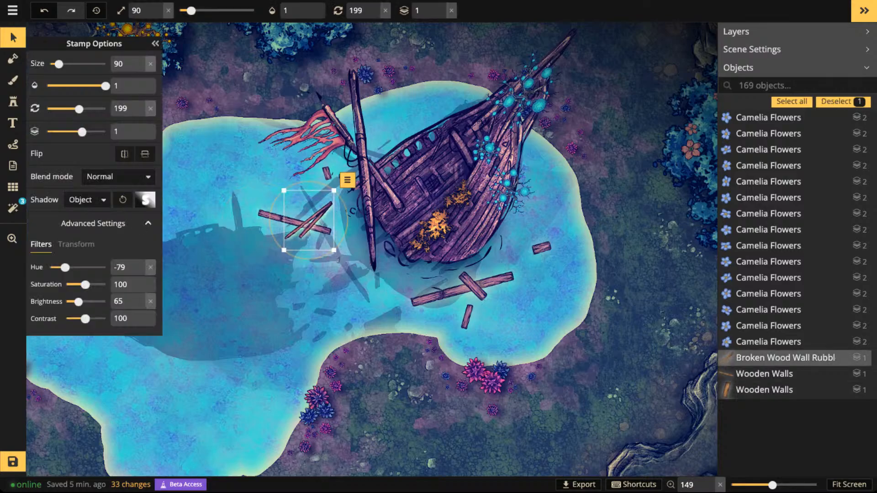
- Place four more broken wood pieces at size 90 and varied angles, three on the hull's east side and one west of the mast
{"action": "left_click", "coordinate": [12, 102]}
{"action": "key", "text": "Right"}
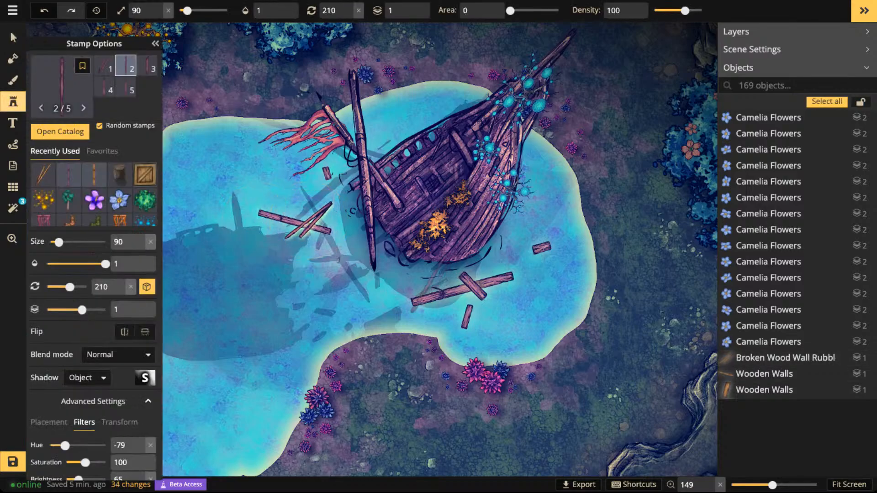
{"action": "scroll", "coordinate": [520, 263], "scroll_direction": "down", "scroll_amount": 2}
{"action": "scroll", "coordinate": [523, 263], "scroll_direction": "down", "scroll_amount": 1}
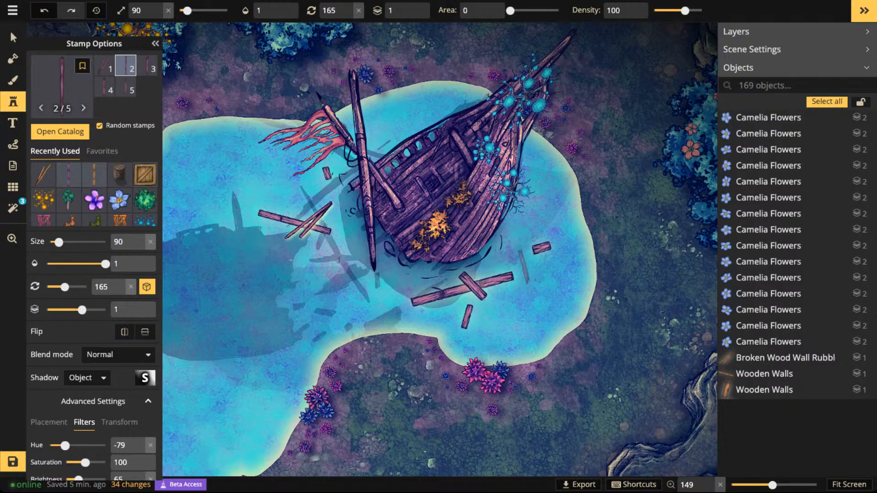
{"action": "left_click", "coordinate": [523, 265]}
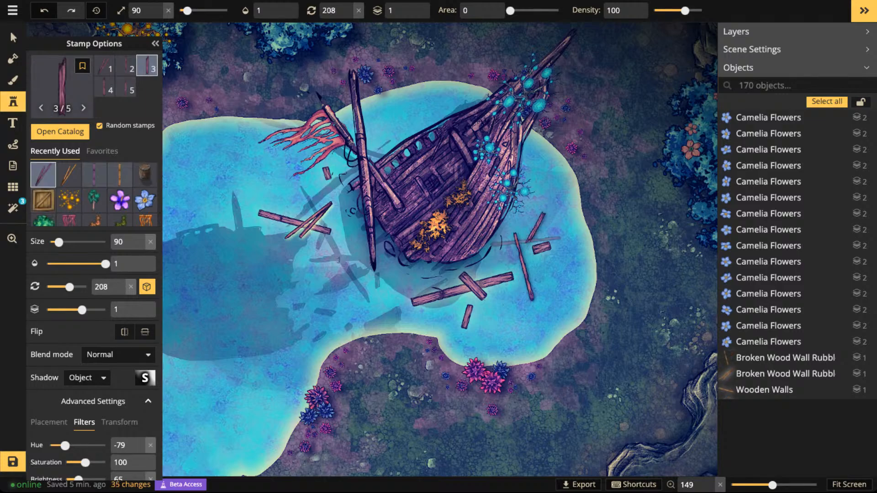
{"action": "left_click", "coordinate": [535, 227]}
{"action": "scroll", "coordinate": [521, 264], "scroll_direction": "down", "scroll_amount": 1}
{"action": "left_click", "coordinate": [524, 265]}
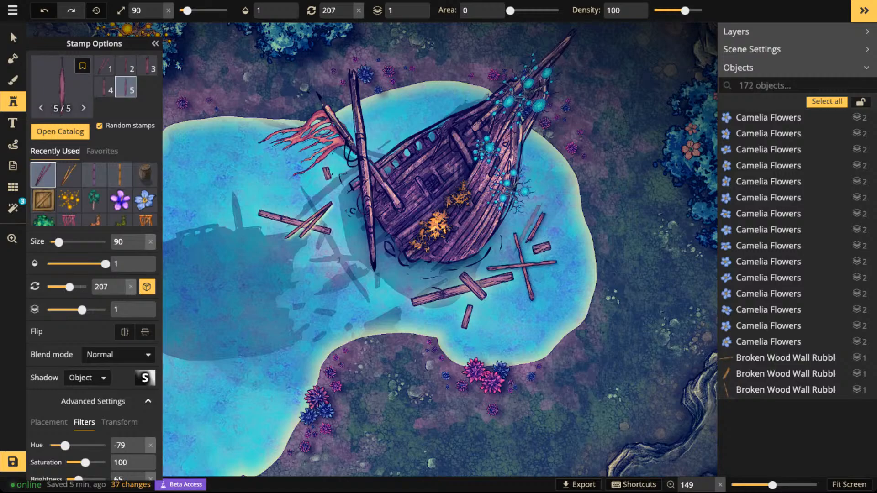
{"action": "scroll", "coordinate": [523, 265], "scroll_direction": "down", "scroll_amount": 4}
{"action": "scroll", "coordinate": [322, 216], "scroll_direction": "down", "scroll_amount": 2}
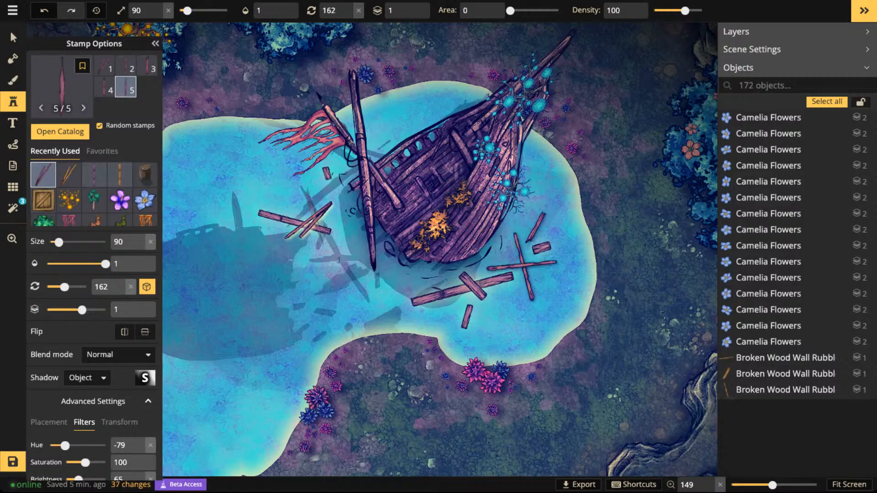
{"action": "left_click", "coordinate": [322, 215]}
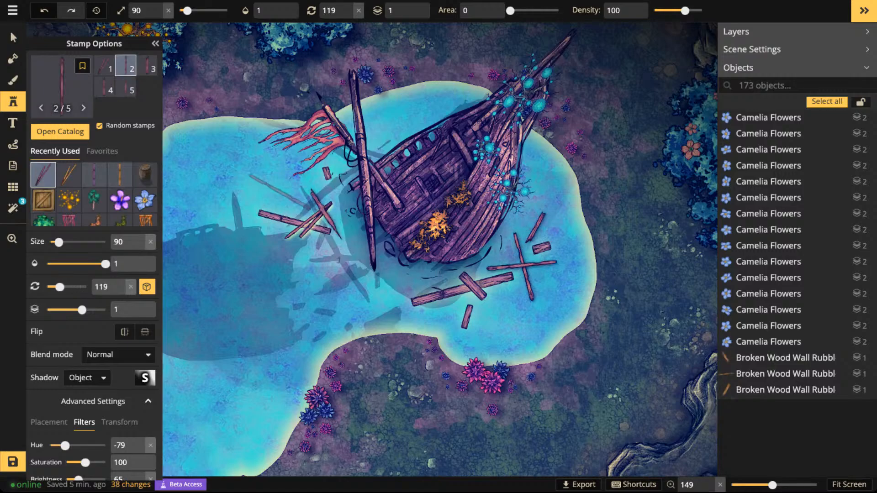
- Move the double broken wood piece into open water beside the tattered flag and the short crossing plank just below the long southern plank
{"action": "left_click", "coordinate": [13, 38]}
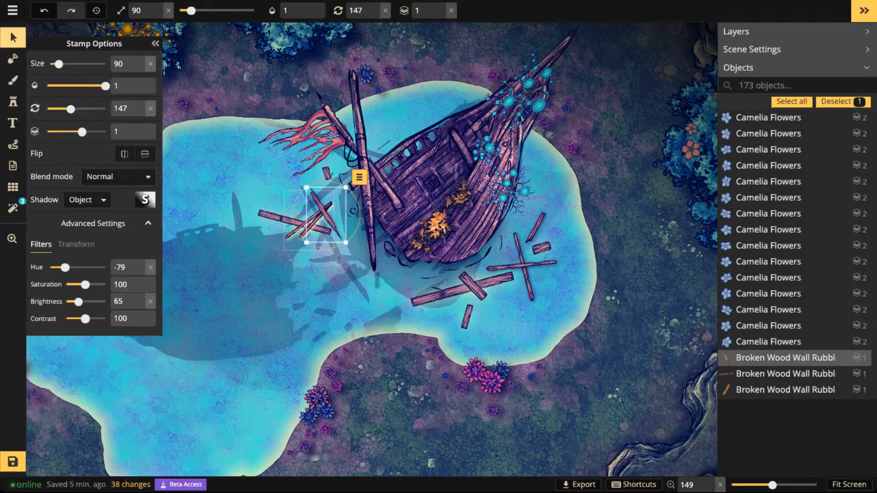
{"action": "left_click", "coordinate": [310, 224]}
{"action": "left_click", "coordinate": [309, 224]}
{"action": "left_click", "coordinate": [309, 224]}
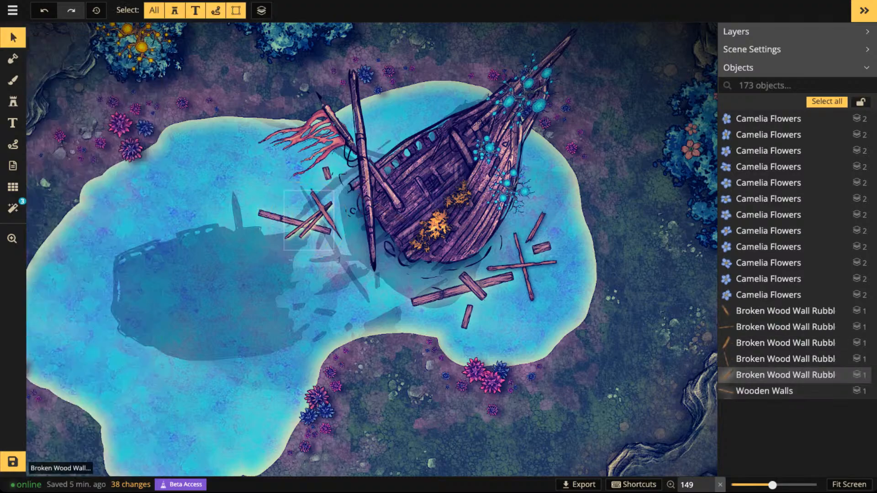
{"action": "left_click", "coordinate": [309, 224]}
{"action": "left_click_drag", "start_coordinate": [309, 223], "coordinate": [266, 184]}
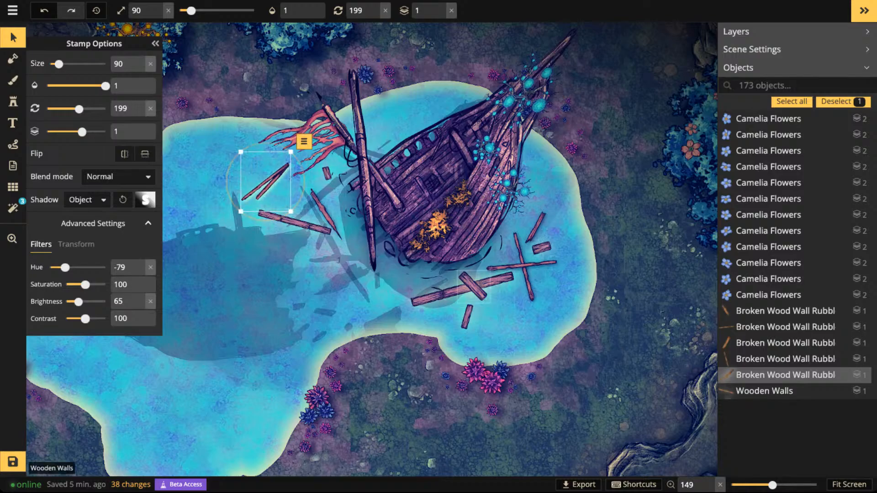
{"action": "left_click_drag", "start_coordinate": [473, 286], "coordinate": [492, 296]}
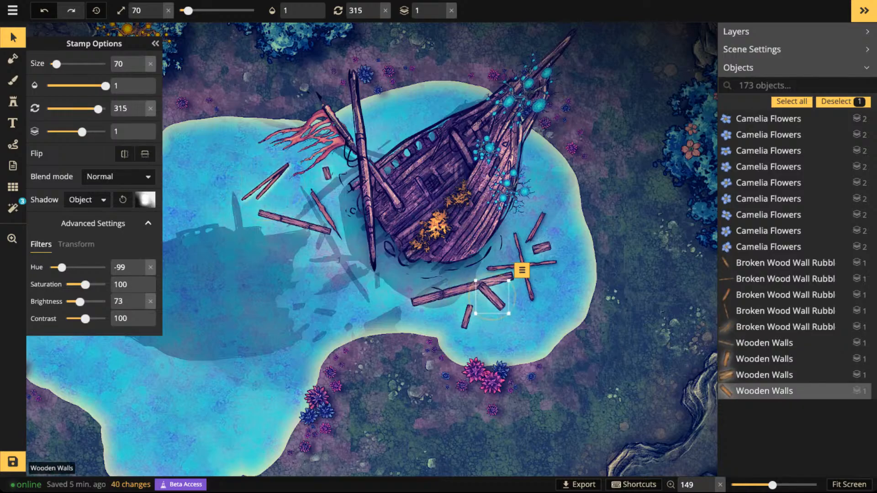
{"action": "left_click", "coordinate": [463, 208]}
- Choose the recently used crate stamp and set its hue to -91 and its size to 40
{"action": "scroll", "coordinate": [463, 209], "scroll_direction": "down", "scroll_amount": 3}
{"action": "scroll", "coordinate": [463, 209], "scroll_direction": "down", "scroll_amount": 1}
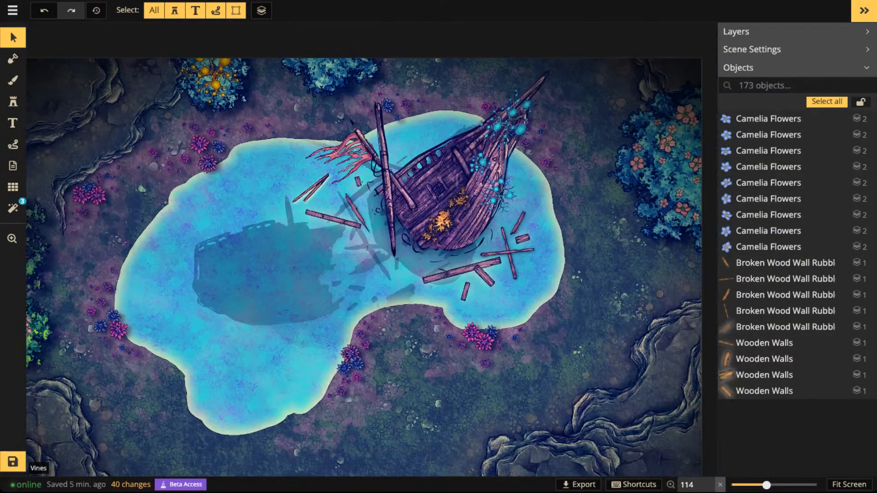
{"action": "left_click", "coordinate": [13, 123]}
{"action": "left_click", "coordinate": [13, 101]}
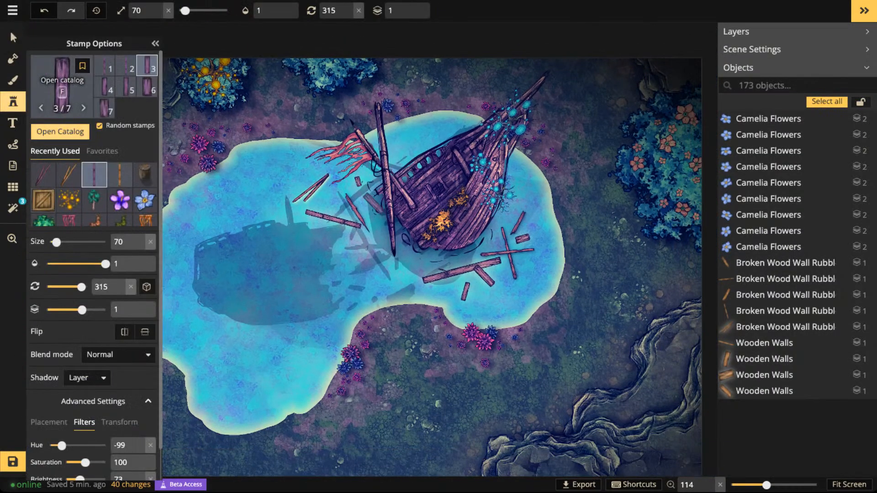
{"action": "left_click", "coordinate": [43, 201]}
{"action": "scroll", "coordinate": [361, 220], "scroll_direction": "up", "scroll_amount": 2}
{"action": "scroll", "coordinate": [358, 218], "scroll_direction": "up", "scroll_amount": 5}
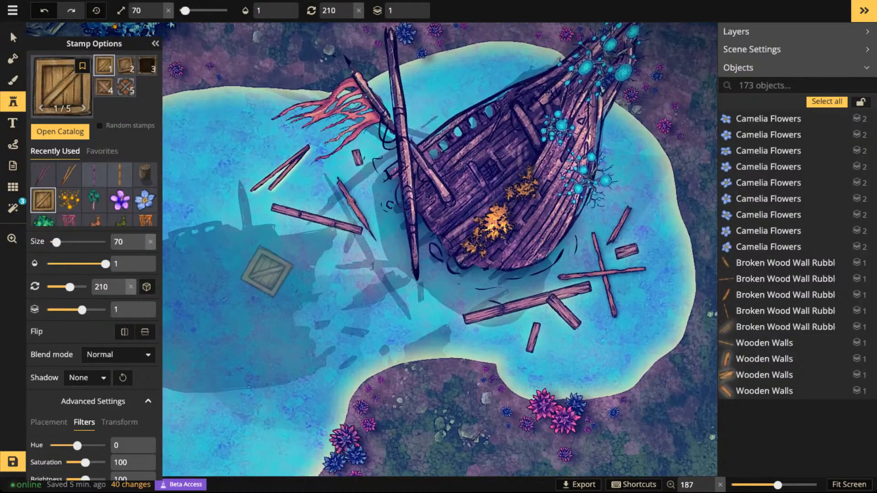
{"action": "left_click_drag", "start_coordinate": [77, 412], "coordinate": [63, 413]}
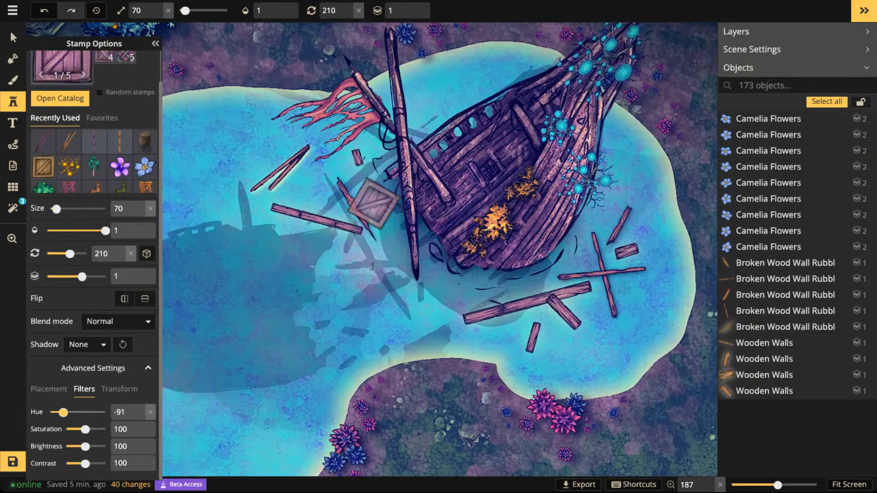
{"action": "scroll", "coordinate": [359, 276], "scroll_direction": "down", "scroll_amount": 2}
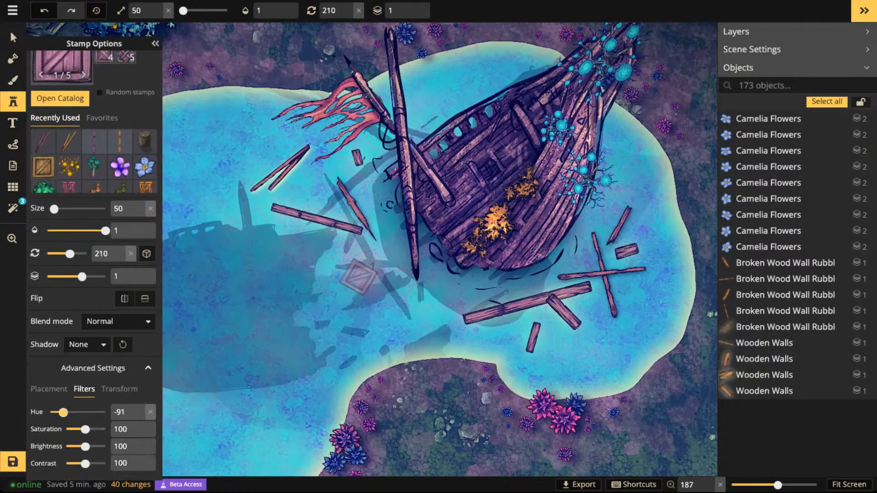
{"action": "scroll", "coordinate": [359, 277], "scroll_direction": "down", "scroll_amount": 1}
{"action": "scroll", "coordinate": [371, 267], "scroll_direction": "up", "scroll_amount": 3}
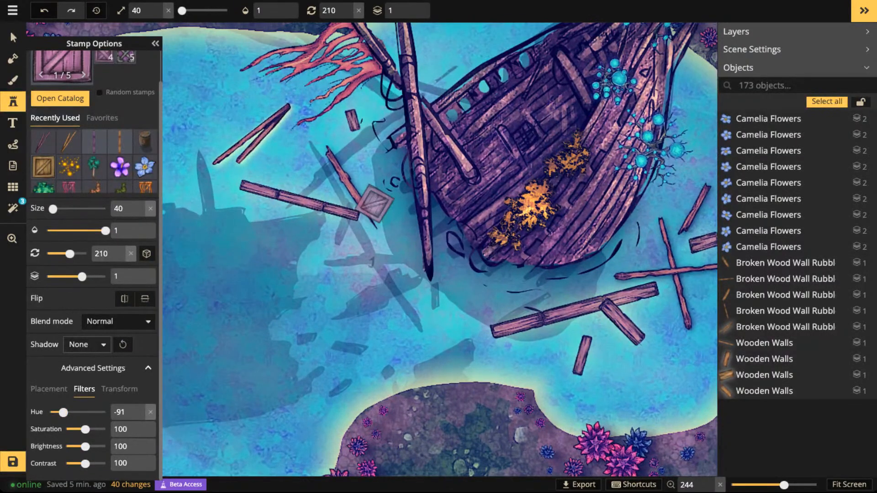
- Give the crate stamp an Object shadow coloured white (FFFFFF)
{"action": "left_click", "coordinate": [87, 344]}
{"action": "left_click", "coordinate": [88, 391]}
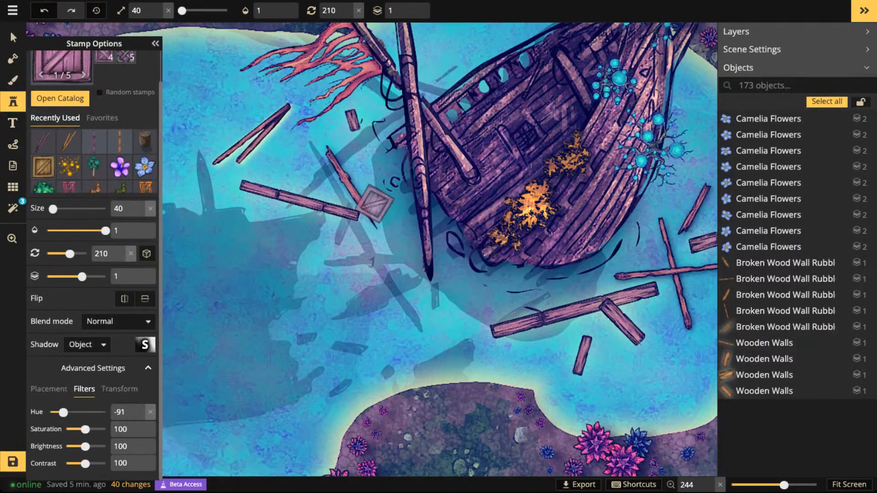
{"action": "left_click", "coordinate": [145, 345]}
{"action": "left_click", "coordinate": [220, 478]}
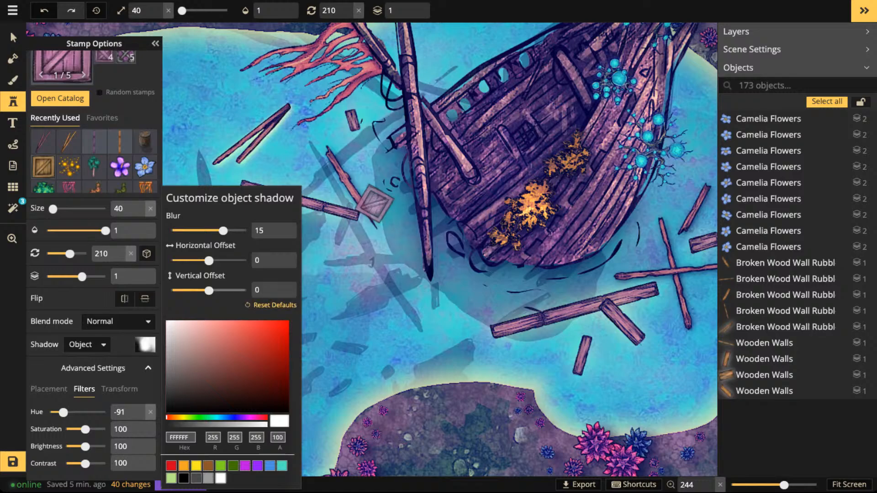
{"action": "left_click", "coordinate": [346, 229]}
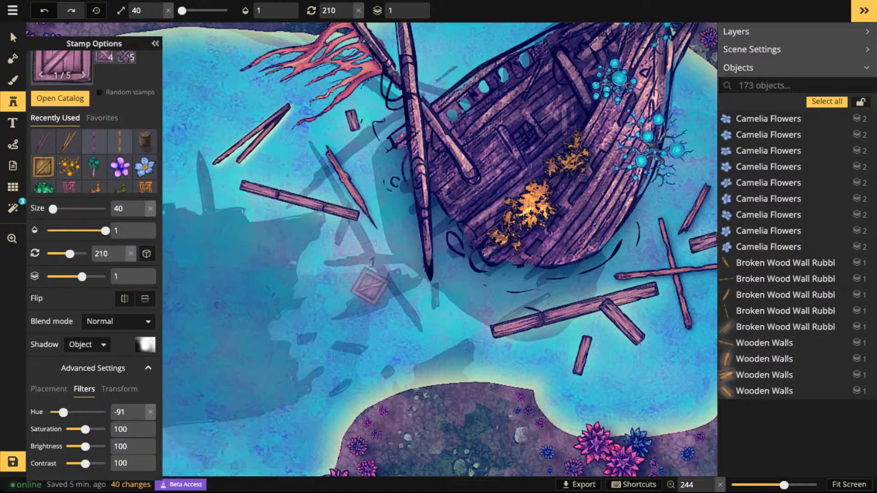
- Place two crates in the water below the western long plank, one at size 20 rotated 180 and one at size 30 rotated 210
{"action": "scroll", "coordinate": [371, 300], "scroll_direction": "down", "scroll_amount": 2}
{"action": "scroll", "coordinate": [470, 304], "scroll_direction": "down", "scroll_amount": 2}
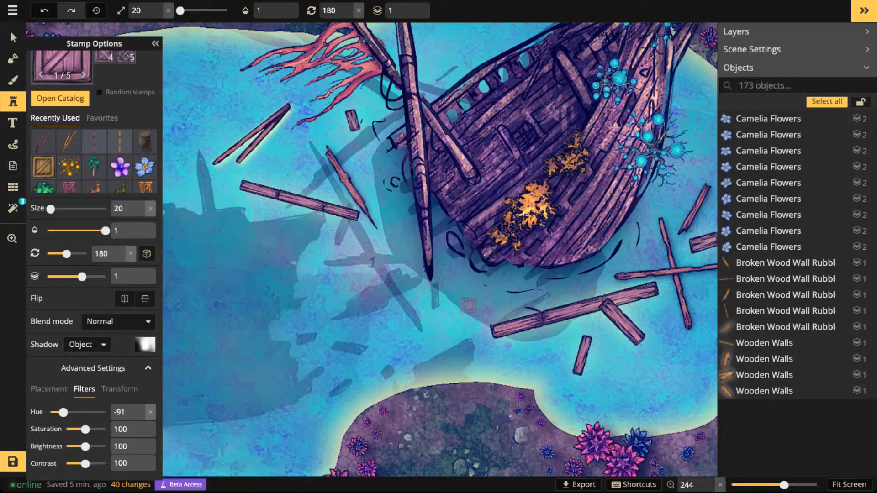
{"action": "left_click", "coordinate": [240, 222]}
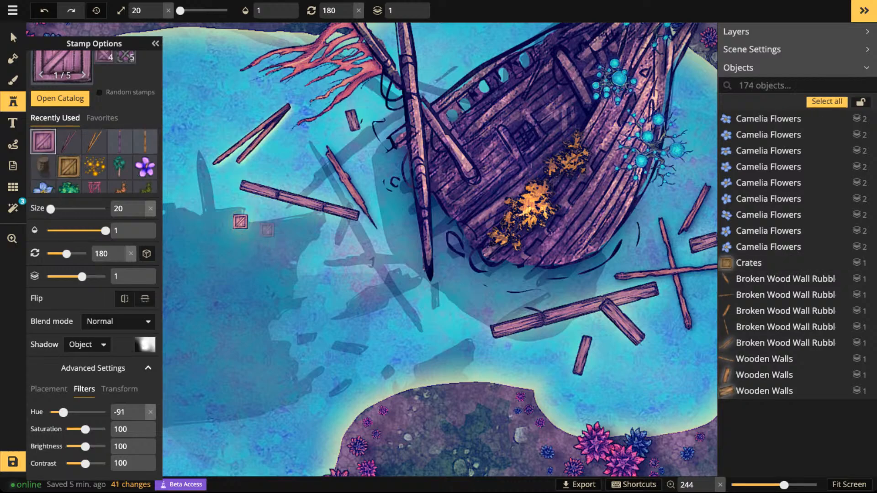
{"action": "scroll", "coordinate": [263, 229], "scroll_direction": "up", "scroll_amount": 1}
{"action": "scroll", "coordinate": [272, 235], "scroll_direction": "up", "scroll_amount": 2}
{"action": "left_click", "coordinate": [273, 234]}
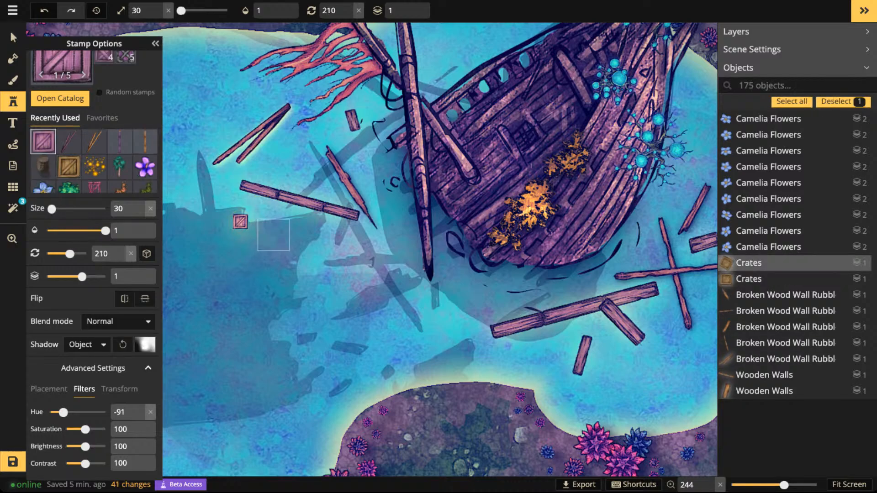
- Place the X-braced crate variant (4 of 5) at size 30, rotated 180, in the water below the two floating crates
{"action": "left_click", "coordinate": [104, 57]}
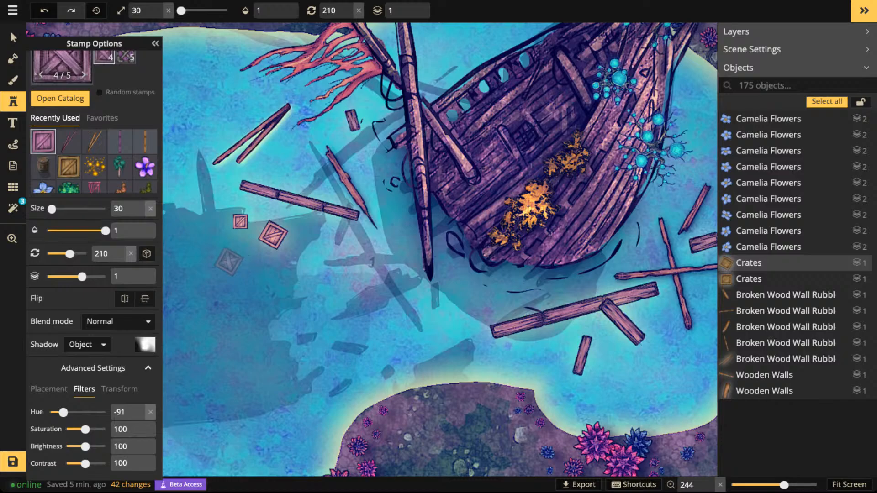
{"action": "scroll", "coordinate": [229, 261], "scroll_direction": "down", "scroll_amount": 2}
{"action": "scroll", "coordinate": [229, 261], "scroll_direction": "down", "scroll_amount": 1}
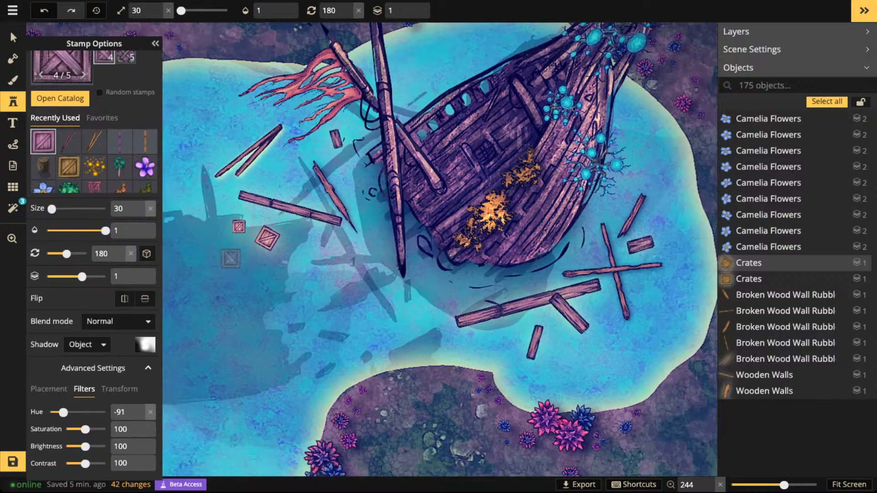
{"action": "left_click", "coordinate": [230, 259]}
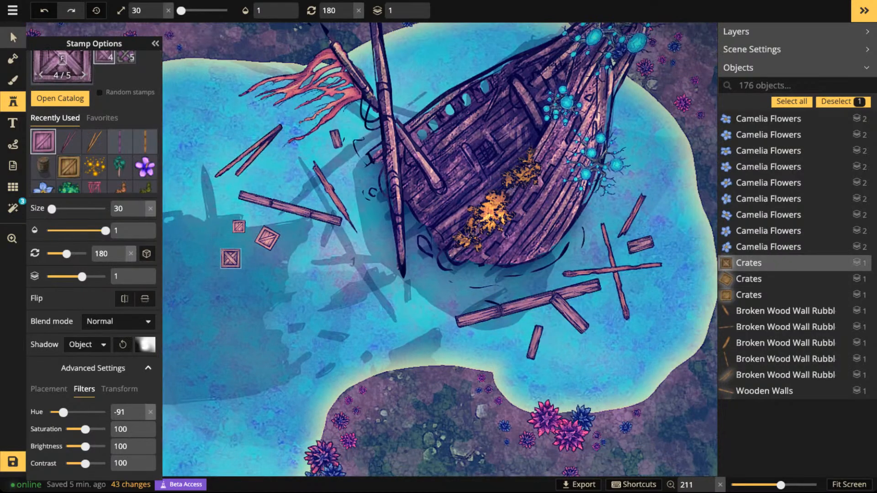
- Select all three floating crates together and reduce the blur of their white object shadow
{"action": "left_click", "coordinate": [12, 37]}
{"action": "left_click", "coordinate": [267, 238]}
{"action": "left_click", "coordinate": [268, 238]}
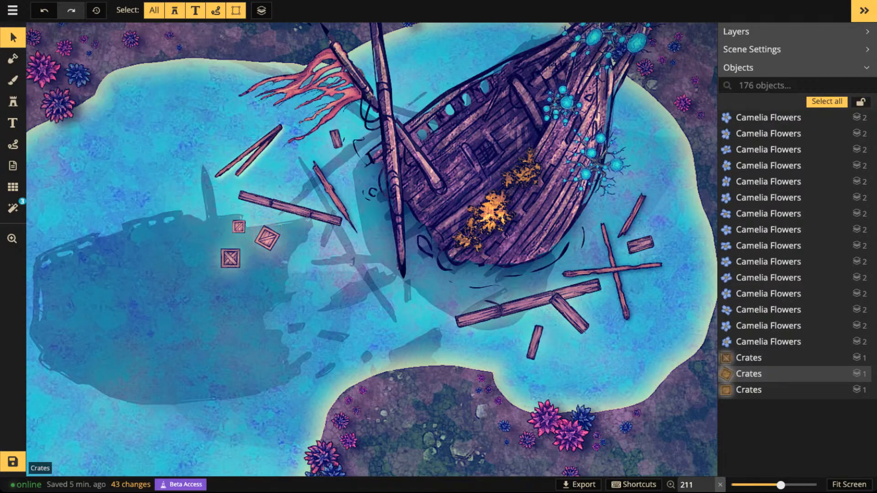
{"action": "left_click", "coordinate": [267, 238]}
{"action": "left_click", "coordinate": [230, 258], "text": "shift"}
{"action": "left_click", "coordinate": [239, 227], "text": "shift"}
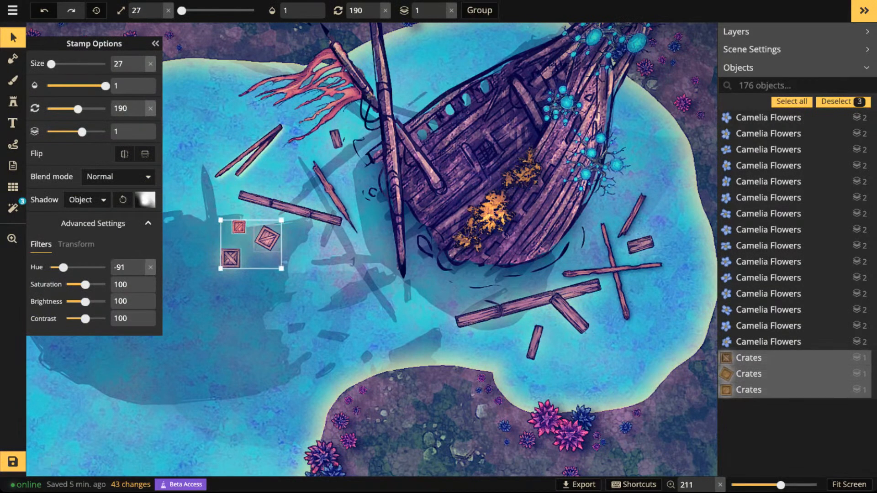
{"action": "left_click", "coordinate": [145, 200]}
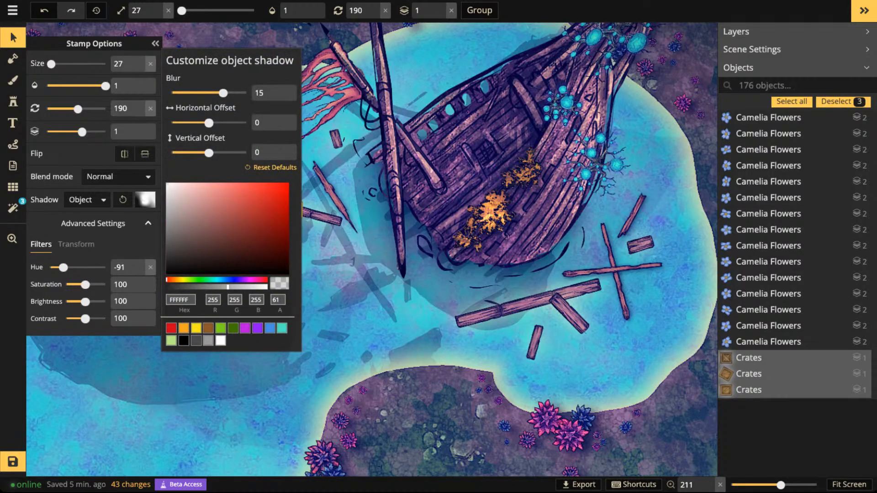
{"action": "left_click_drag", "start_coordinate": [223, 93], "coordinate": [208, 92]}
{"action": "left_click", "coordinate": [315, 217]}
{"action": "left_click", "coordinate": [288, 265]}
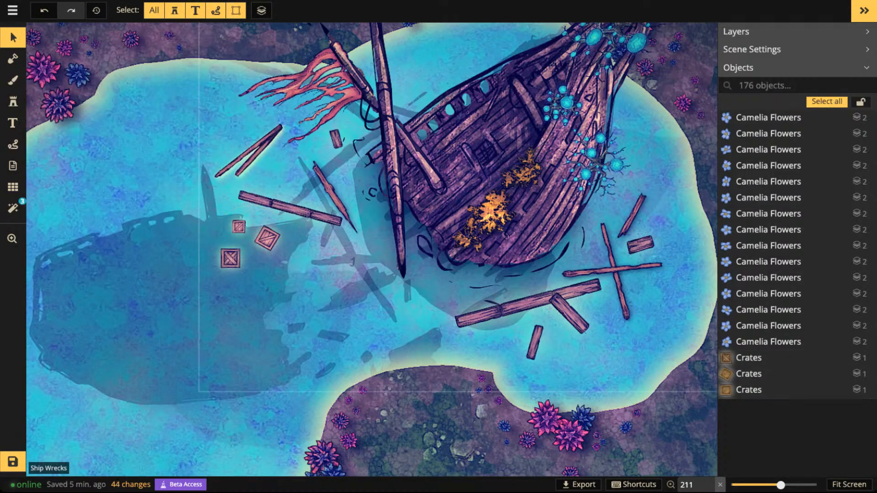
{"action": "scroll", "coordinate": [280, 270], "scroll_direction": "down", "scroll_amount": 4}
{"action": "scroll", "coordinate": [284, 268], "scroll_direction": "down", "scroll_amount": 2}
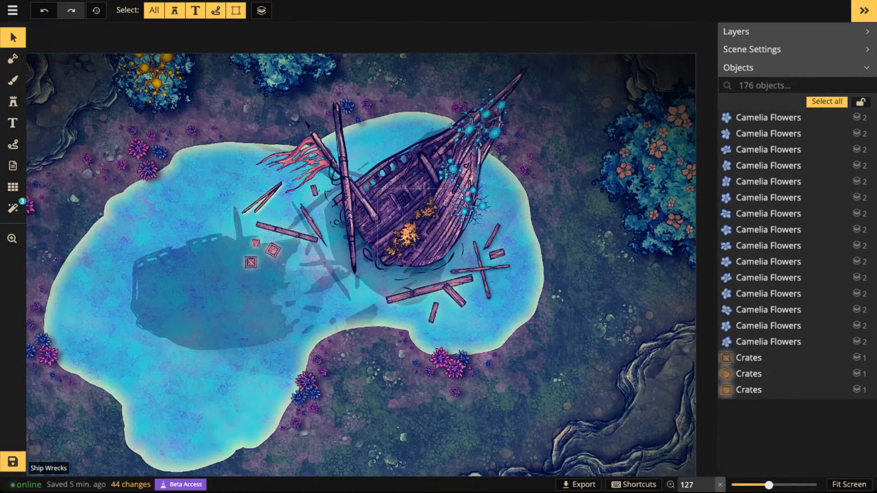
{"action": "scroll", "coordinate": [304, 261], "scroll_direction": "up", "scroll_amount": 4}
{"action": "left_click", "coordinate": [273, 250]}
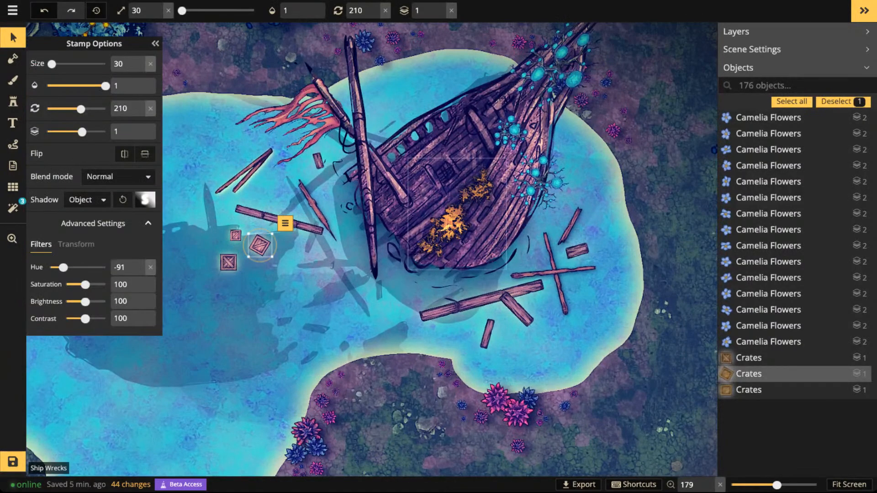
{"action": "scroll", "coordinate": [535, 204], "scroll_direction": "down", "scroll_amount": 3}
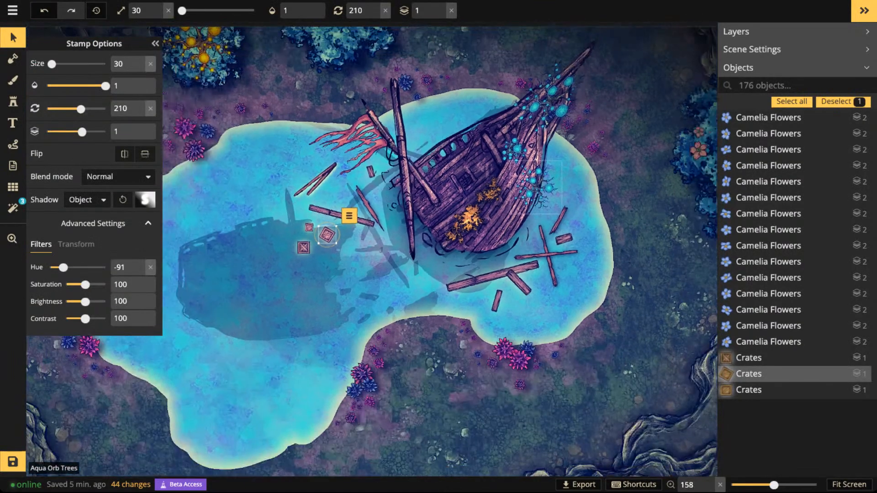
{"action": "left_click_drag", "start_coordinate": [535, 204], "coordinate": [515, 223]}
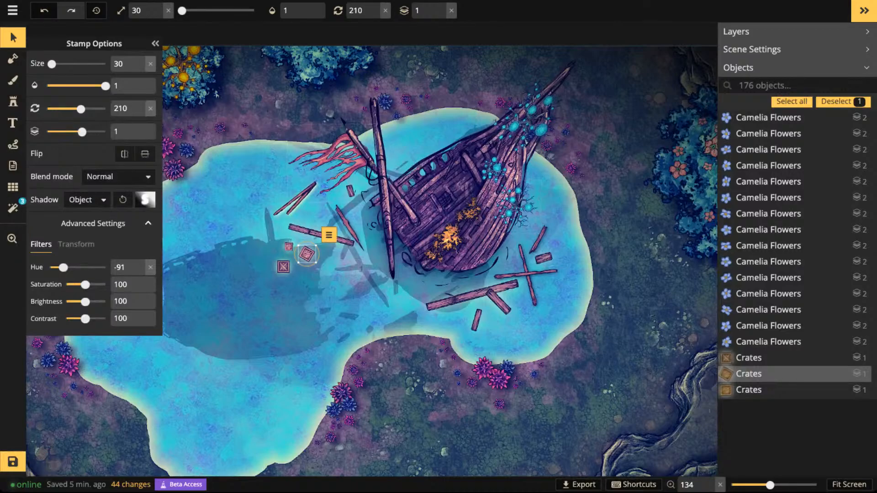
- Set the Path tool to a solid line with width 1.4 and opacity 0.15 on a test stroke over the sunken shadow, and delete the stroke
{"action": "left_click", "coordinate": [13, 144]}
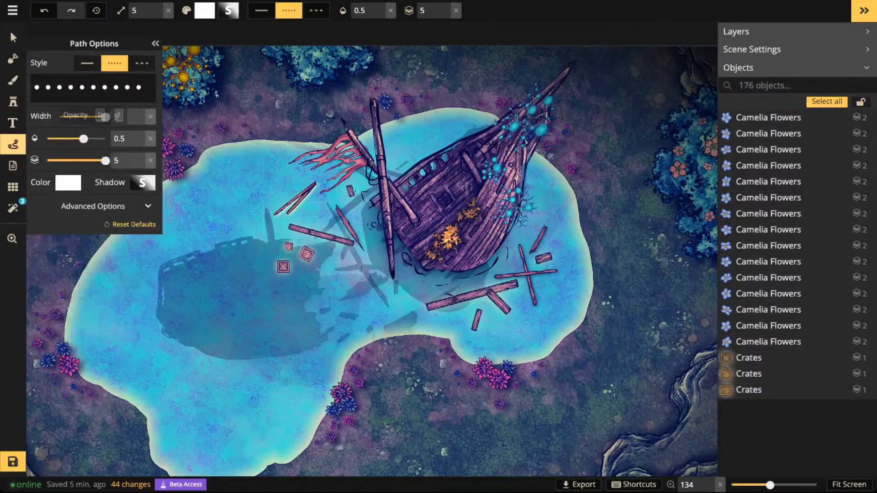
{"action": "left_click", "coordinate": [87, 63]}
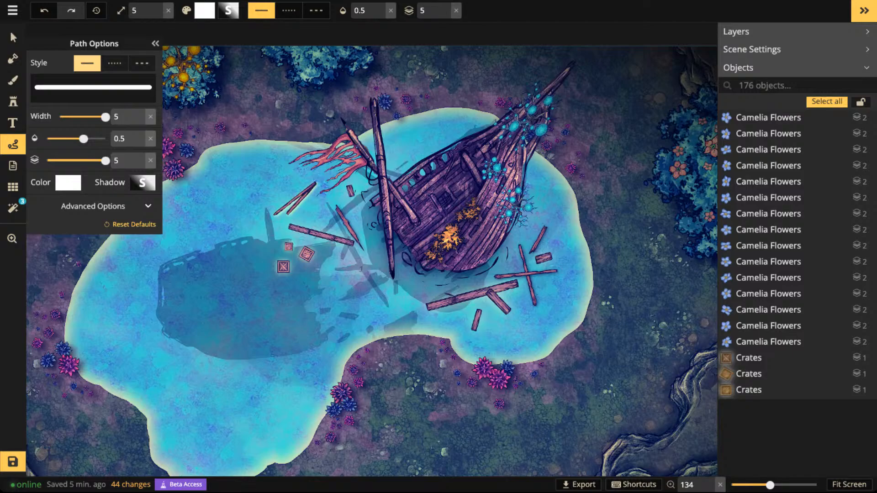
{"action": "mouse_move", "coordinate": [221, 206]}
{"action": "left_mouse_down"}
{"action": "mouse_move", "coordinate": [201, 268]}
{"action": "mouse_move", "coordinate": [233, 349]}
{"action": "left_mouse_up"}
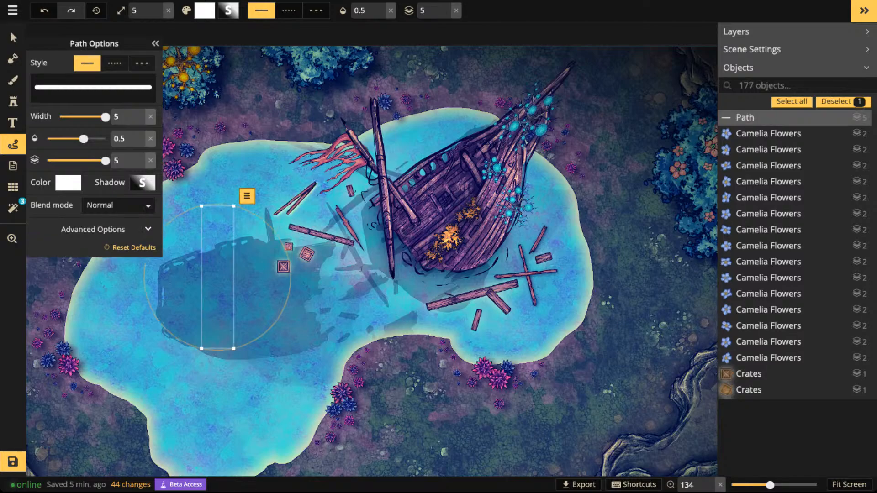
{"action": "scroll", "coordinate": [209, 222], "scroll_direction": "up", "scroll_amount": 5}
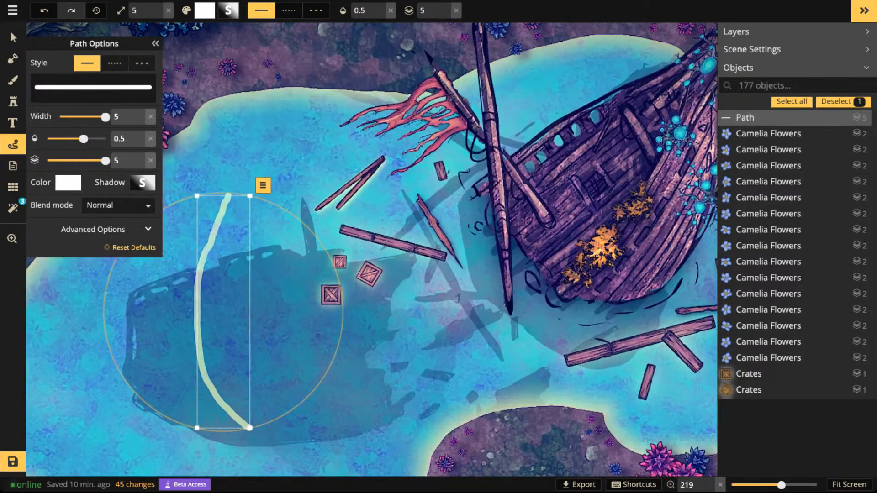
{"action": "left_click_drag", "start_coordinate": [106, 117], "coordinate": [87, 118]}
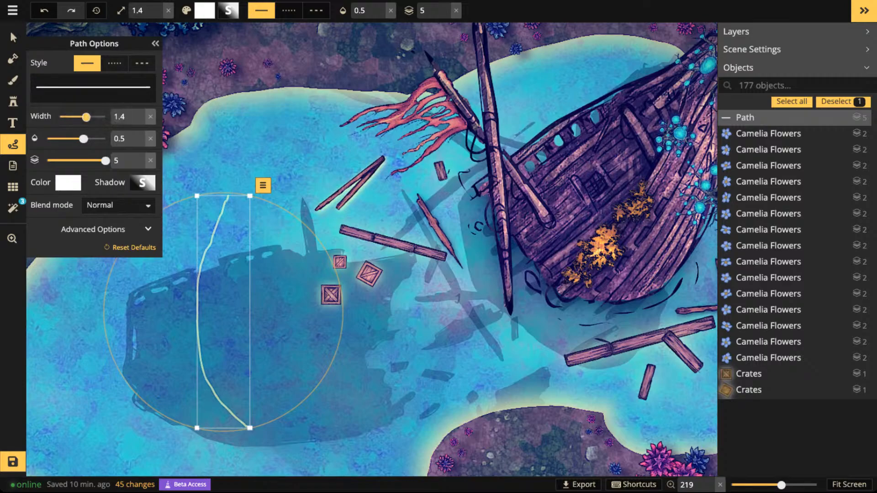
{"action": "left_click_drag", "start_coordinate": [84, 138], "coordinate": [59, 139]}
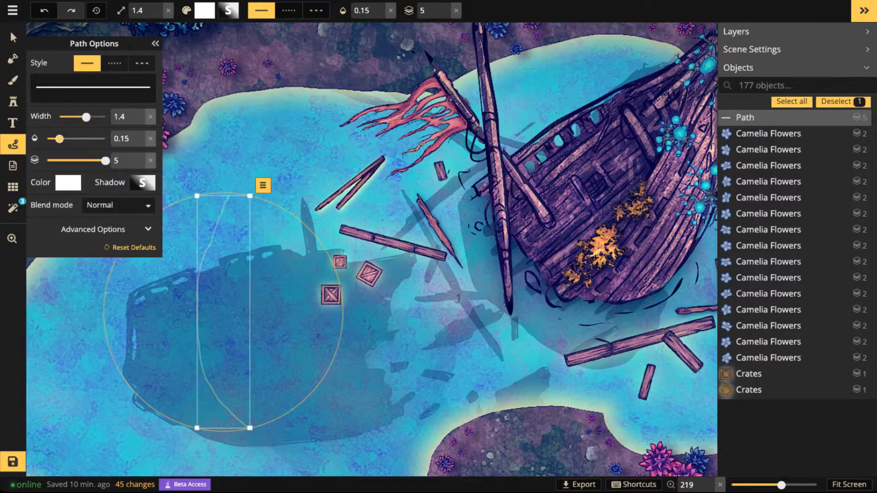
{"action": "key", "text": "Delete"}
- Draw faint white ripple strokes in the water following the lower edge of the shipwreck's hull
{"action": "scroll", "coordinate": [468, 279], "scroll_direction": "up", "scroll_amount": 3}
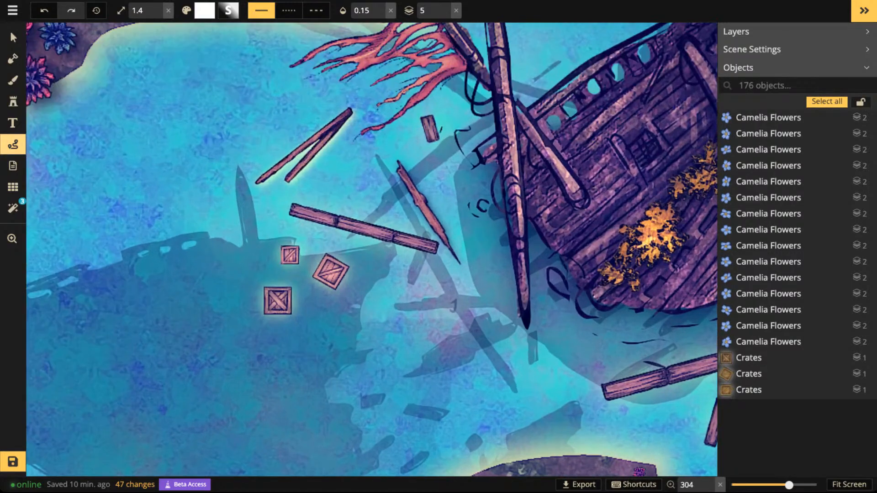
{"action": "key", "text": "space"}
{"action": "left_click_drag", "start_coordinate": [468, 278], "coordinate": [248, 260]}
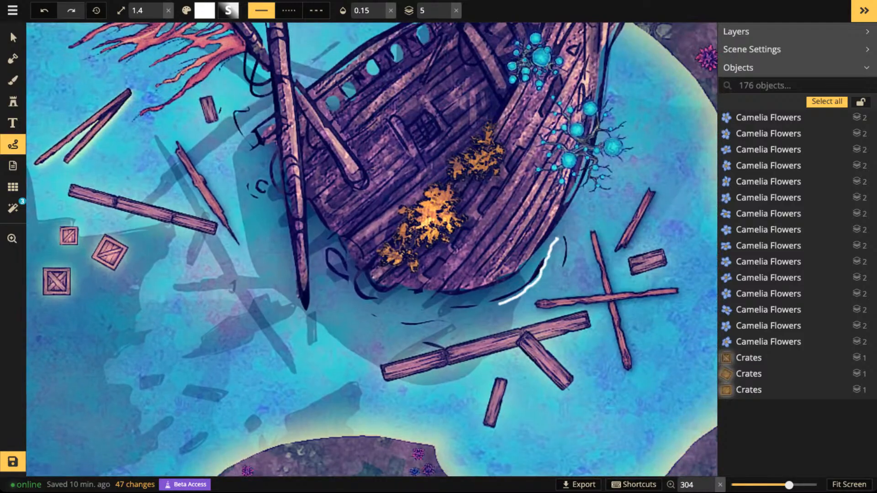
{"action": "left_click_drag", "start_coordinate": [422, 310], "coordinate": [389, 309]}
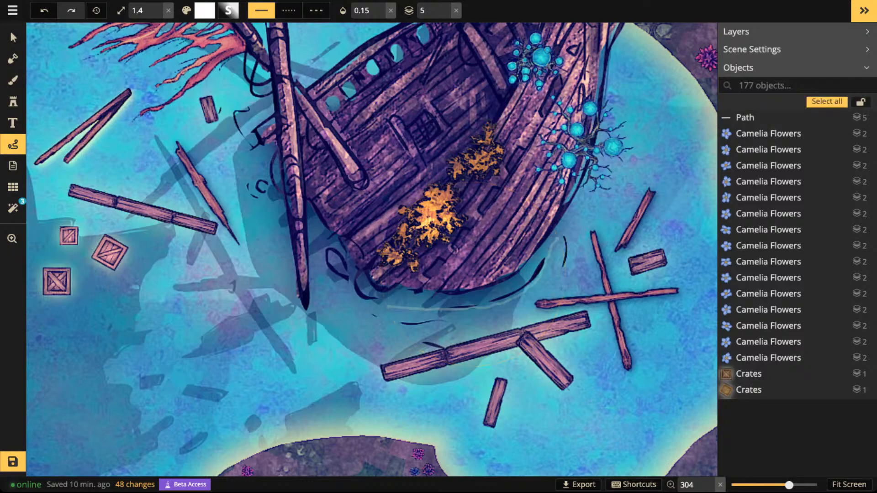
{"action": "left_click_drag", "start_coordinate": [322, 262], "coordinate": [320, 262]}
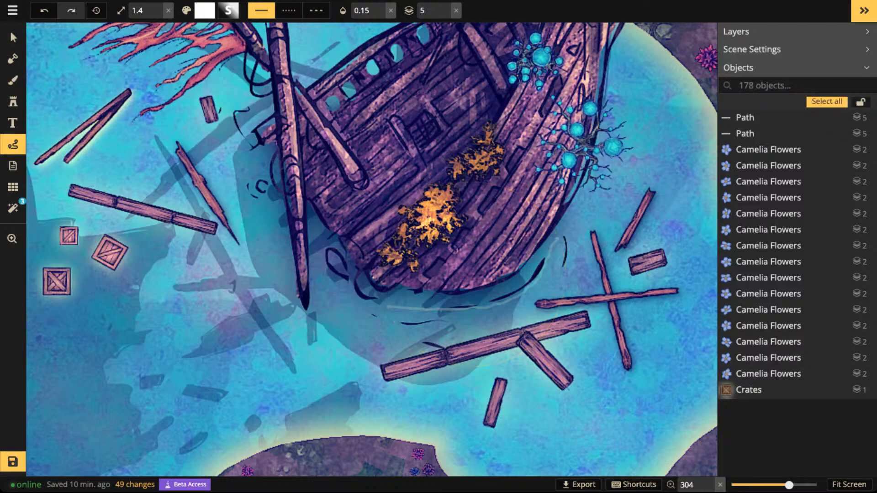
{"action": "left_click_drag", "start_coordinate": [348, 314], "coordinate": [416, 315]}
{"action": "mouse_move", "coordinate": [483, 319]}
{"action": "left_mouse_down"}
{"action": "mouse_move", "coordinate": [525, 307]}
{"action": "mouse_move", "coordinate": [550, 276]}
{"action": "left_mouse_up"}
{"action": "left_click_drag", "start_coordinate": [564, 242], "coordinate": [564, 244]}
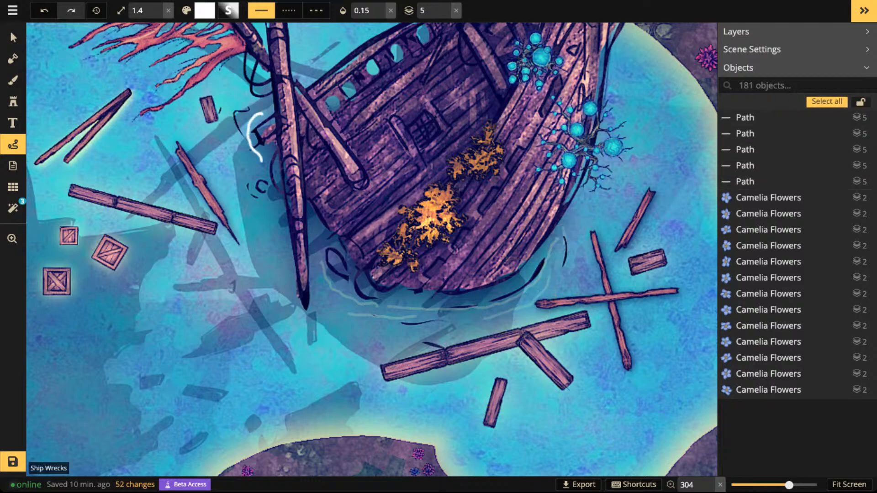
- Add ripple strokes along the wreck's western side beside the mast, and extend the outer ripples below and east of the hull
{"action": "left_click_drag", "start_coordinate": [262, 160], "coordinate": [262, 160]}
{"action": "left_click_drag", "start_coordinate": [269, 208], "coordinate": [284, 231]}
{"action": "left_click_drag", "start_coordinate": [237, 171], "coordinate": [238, 162]}
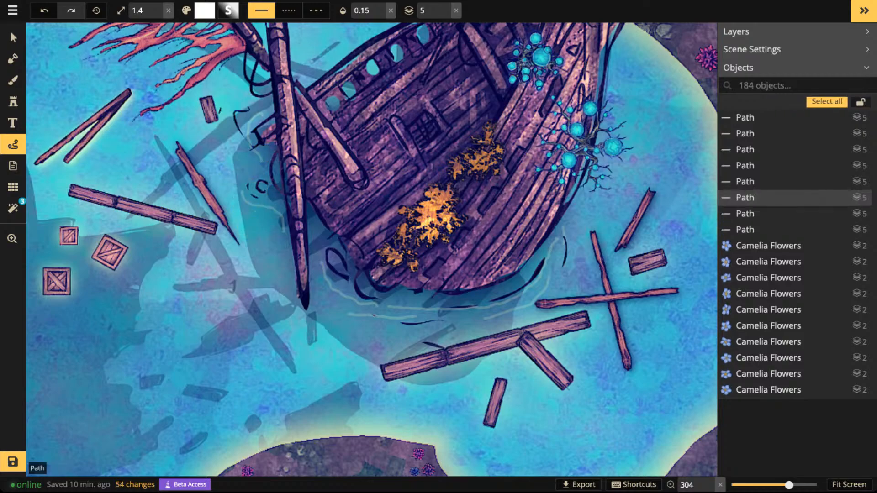
{"action": "left_click_drag", "start_coordinate": [334, 303], "coordinate": [335, 305]}
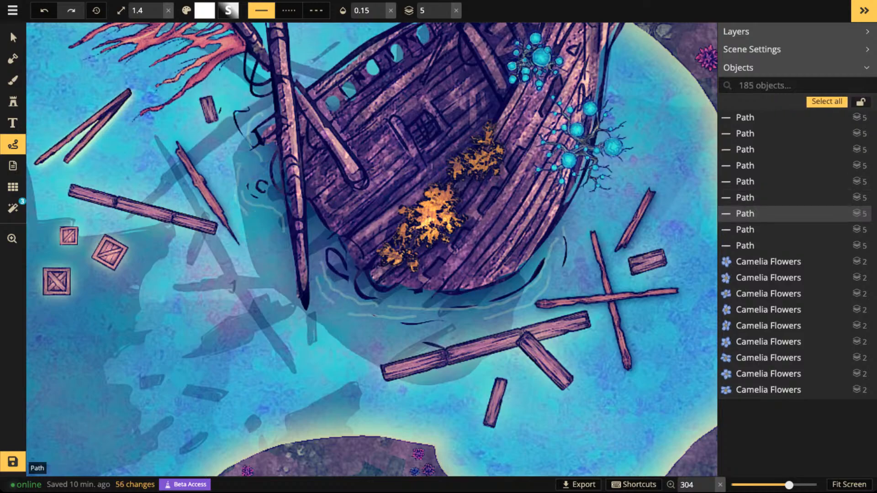
{"action": "left_click_drag", "start_coordinate": [573, 266], "coordinate": [559, 290]}
{"action": "left_click_drag", "start_coordinate": [470, 329], "coordinate": [383, 326]}
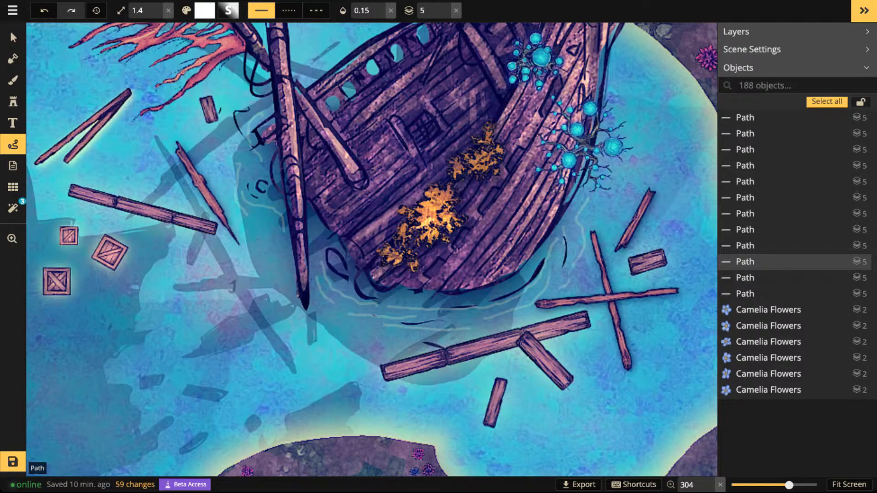
- Draw short ripple strokes around the western long plank and the three floating crates
{"action": "left_click_drag", "start_coordinate": [105, 187], "coordinate": [120, 192]}
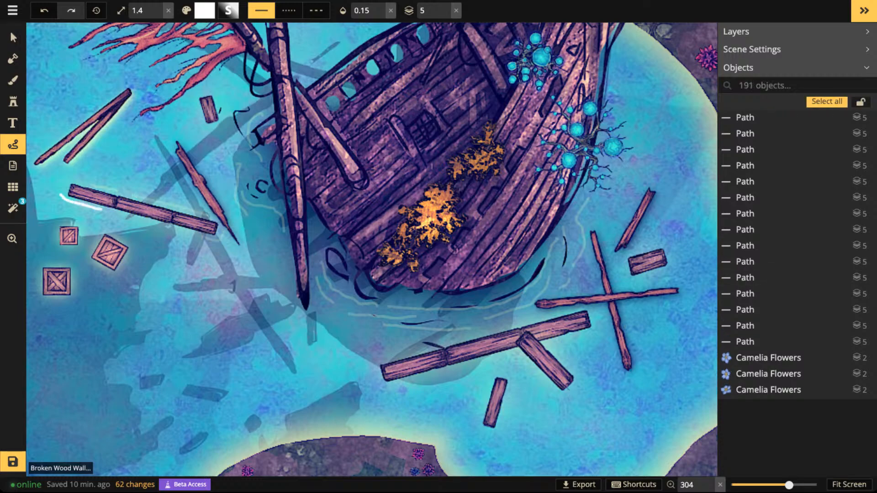
{"action": "left_click_drag", "start_coordinate": [60, 195], "coordinate": [60, 189]}
{"action": "left_click_drag", "start_coordinate": [132, 252], "coordinate": [105, 278]}
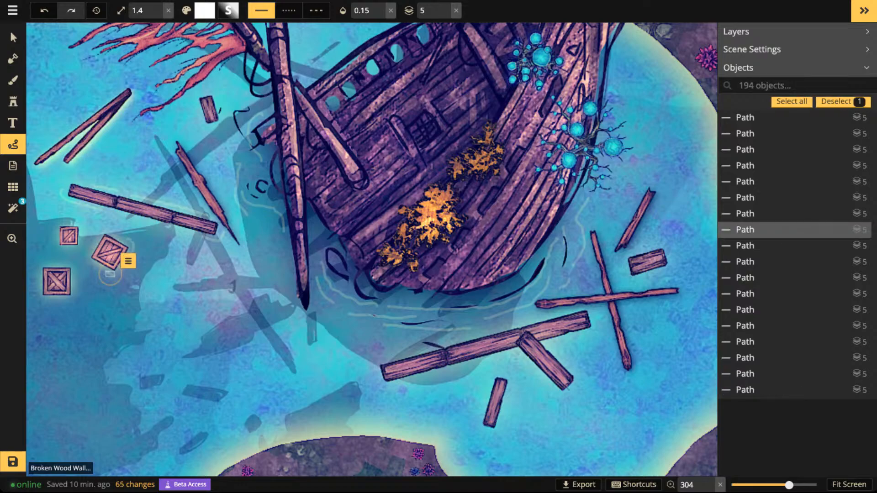
{"action": "left_click_drag", "start_coordinate": [120, 275], "coordinate": [120, 275]}
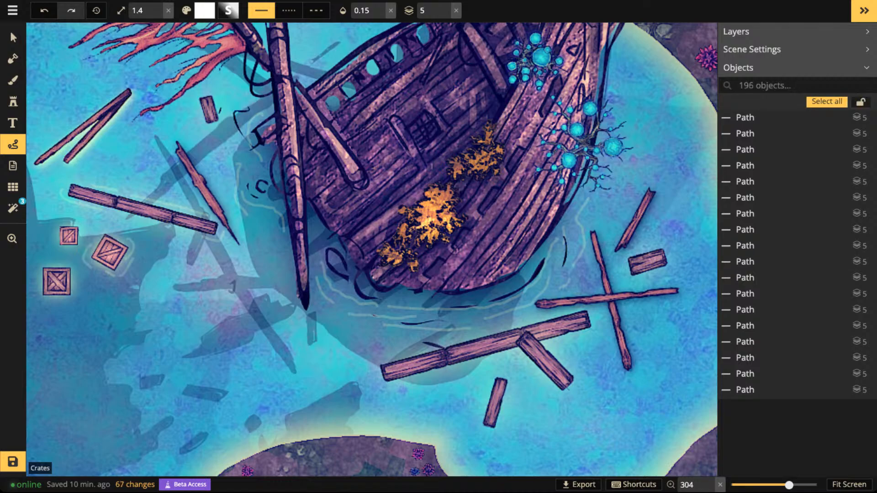
{"action": "left_click_drag", "start_coordinate": [70, 298], "coordinate": [67, 302]}
- Search the stamp catalog for BARRELS and choose the upright wooden Barrel from the Market pack
{"action": "scroll", "coordinate": [672, 279], "scroll_direction": "down", "scroll_amount": 10}
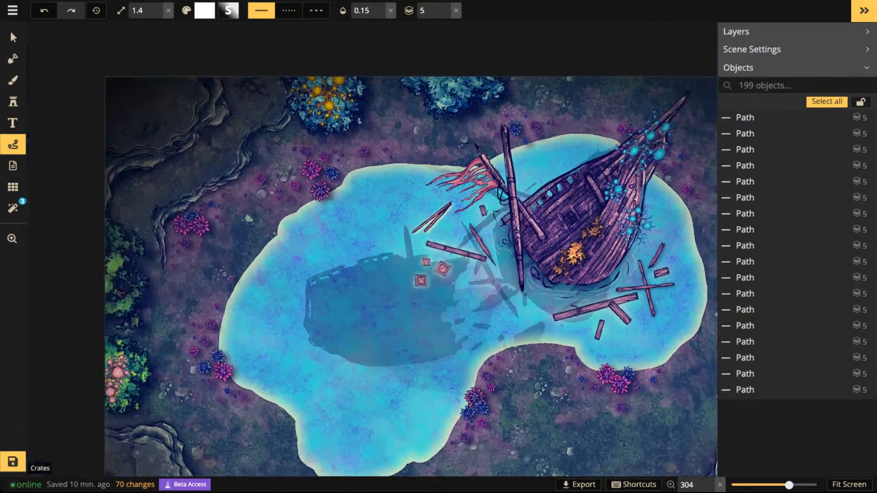
{"action": "key", "text": "space"}
{"action": "key", "text": "space"}
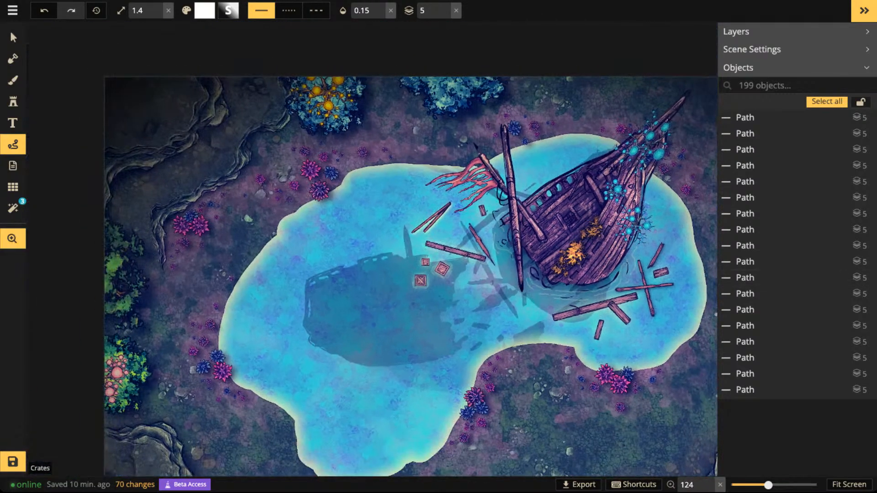
{"action": "left_click_drag", "start_coordinate": [671, 279], "coordinate": [567, 279]}
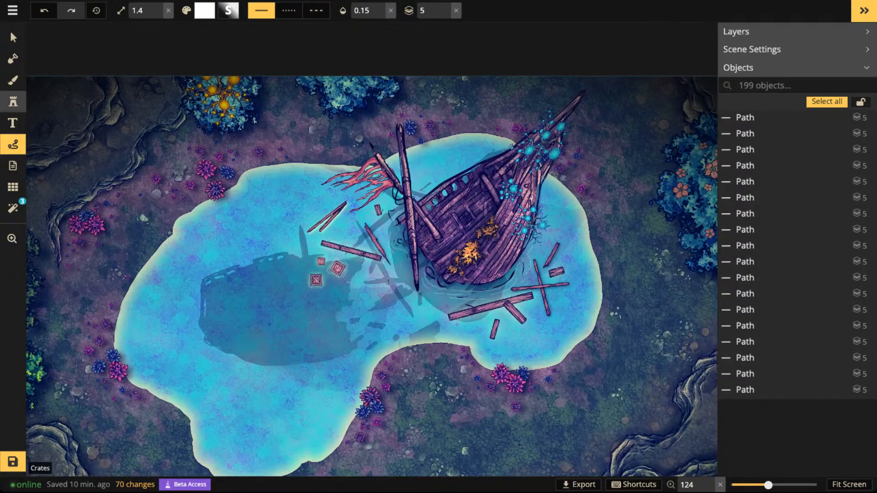
{"action": "left_click", "coordinate": [12, 101]}
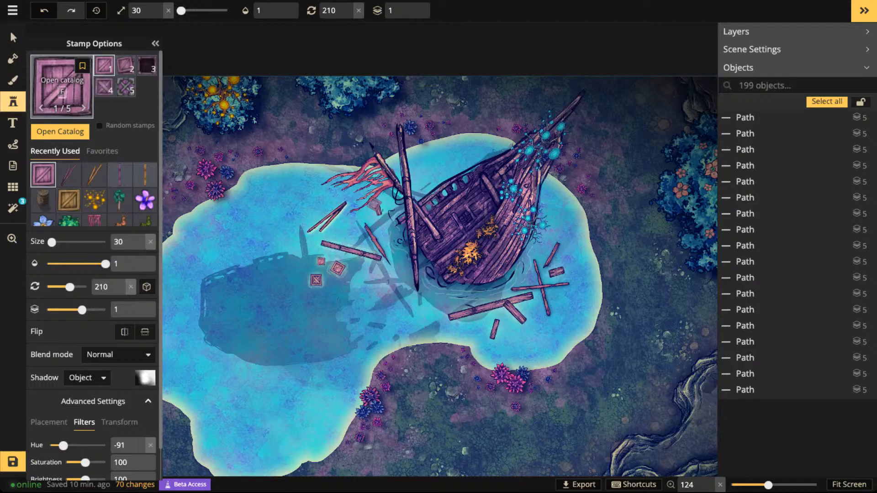
{"action": "key", "text": "f"}
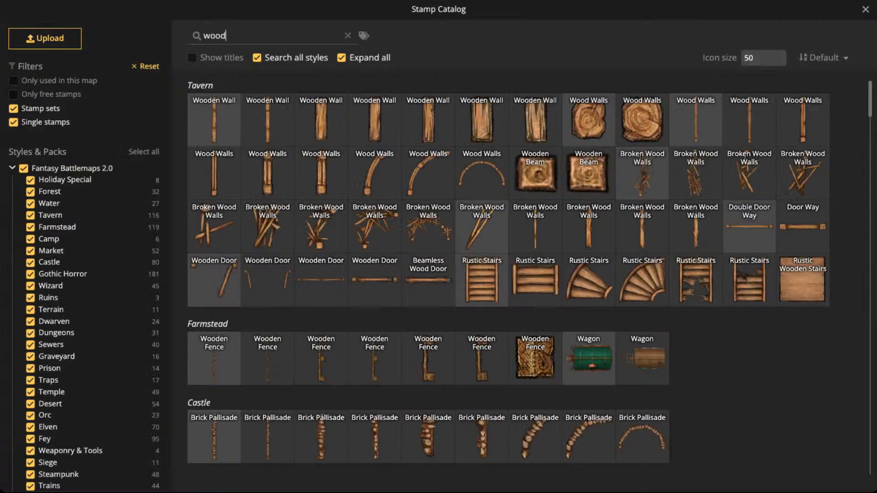
{"action": "type", "text": "BA"}
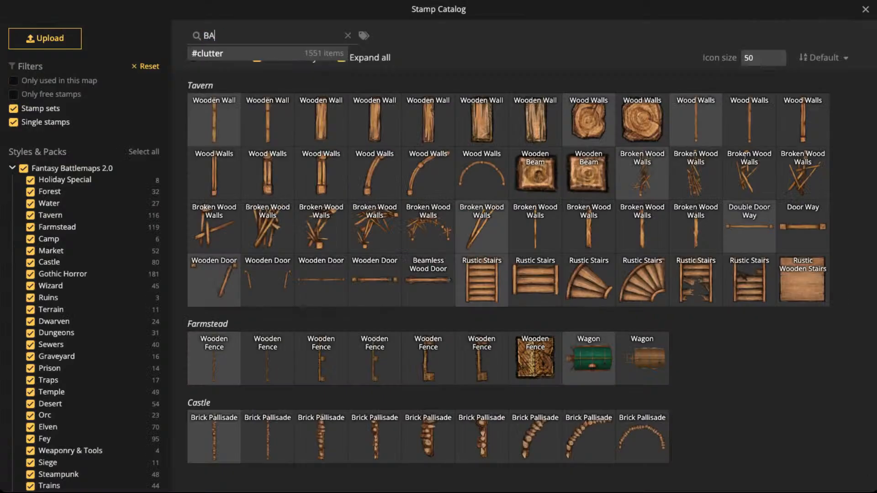
{"action": "type", "text": "RRELS"}
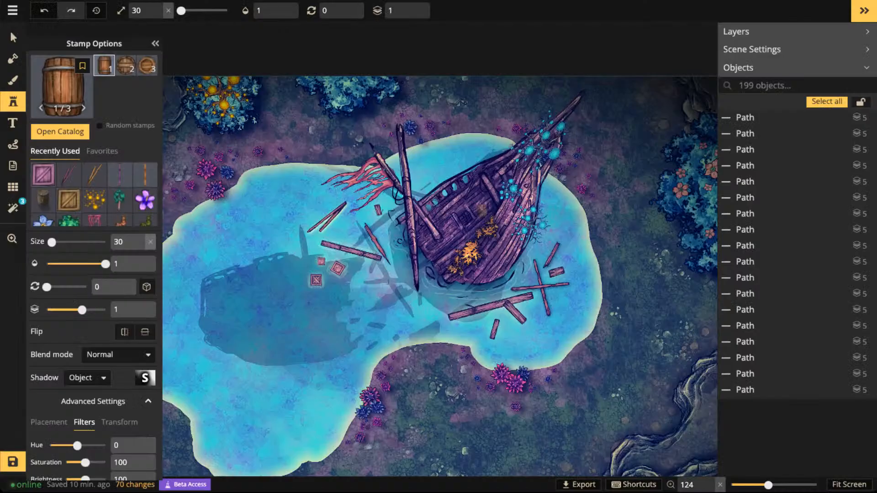
{"action": "scroll", "coordinate": [402, 298], "scroll_direction": "up", "scroll_amount": 5}
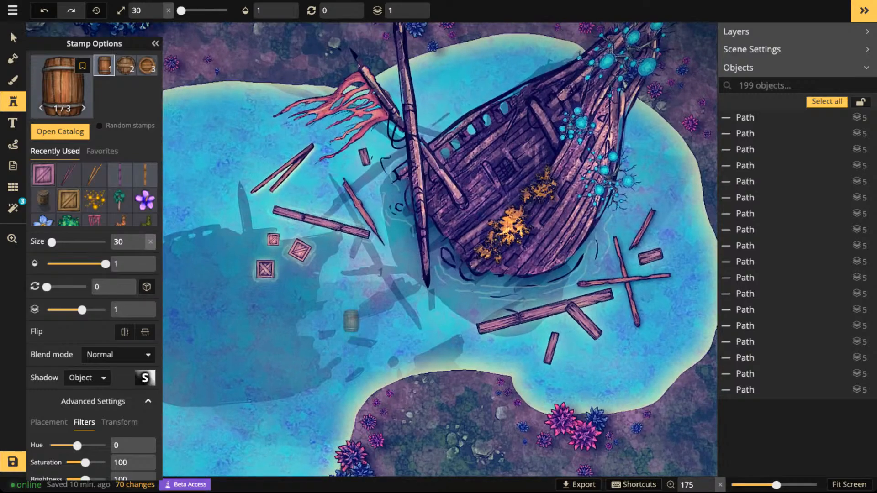
- Set the barrel stamp's hue to -96, its size to 40 and its rotation to 315
{"action": "left_click", "coordinate": [374, 204]}
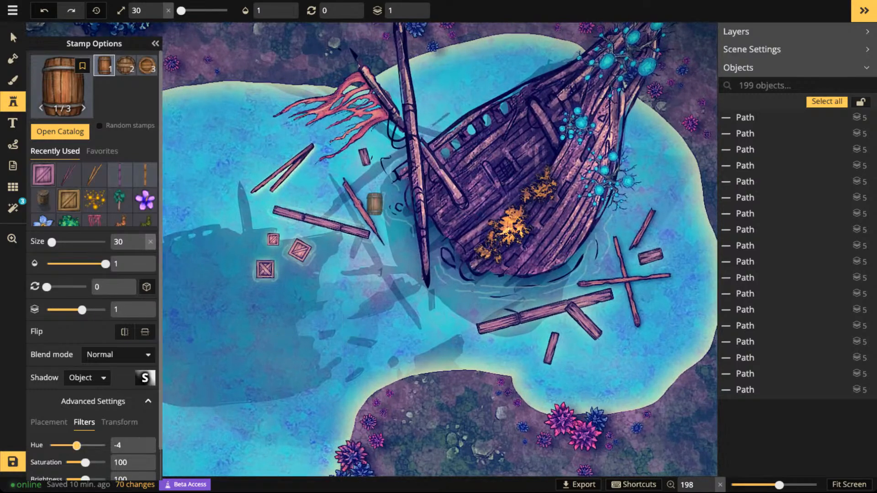
{"action": "left_click_drag", "start_coordinate": [77, 445], "coordinate": [61, 445]}
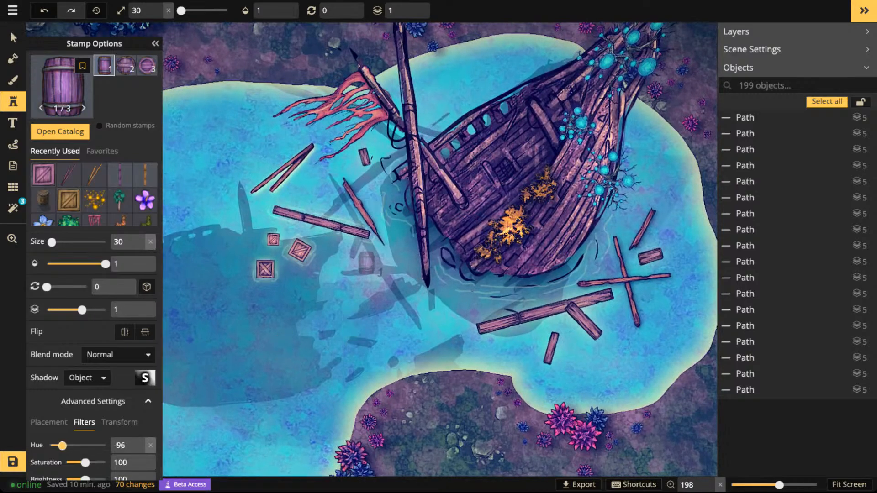
{"action": "scroll", "coordinate": [301, 273], "scroll_direction": "up", "scroll_amount": 2}
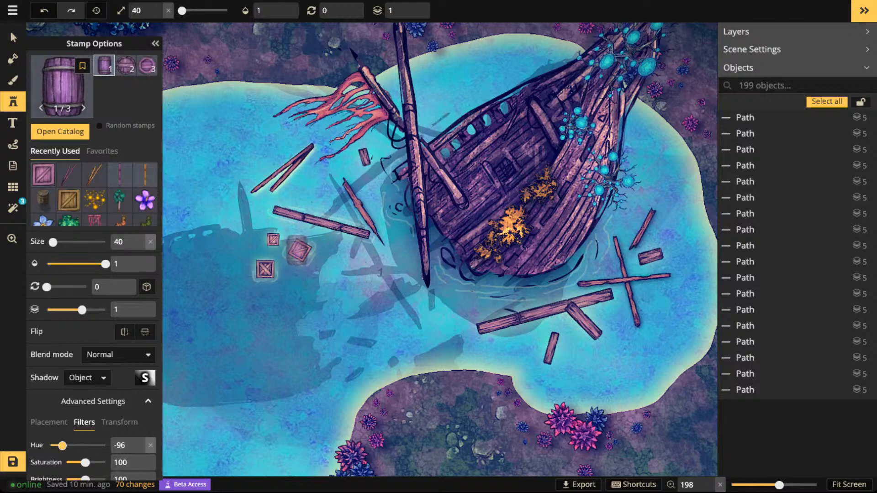
{"action": "scroll", "coordinate": [297, 251], "scroll_direction": "up", "scroll_amount": 1}
{"action": "scroll", "coordinate": [477, 164], "scroll_direction": "down", "scroll_amount": 1}
{"action": "scroll", "coordinate": [477, 164], "scroll_direction": "down", "scroll_amount": 3}
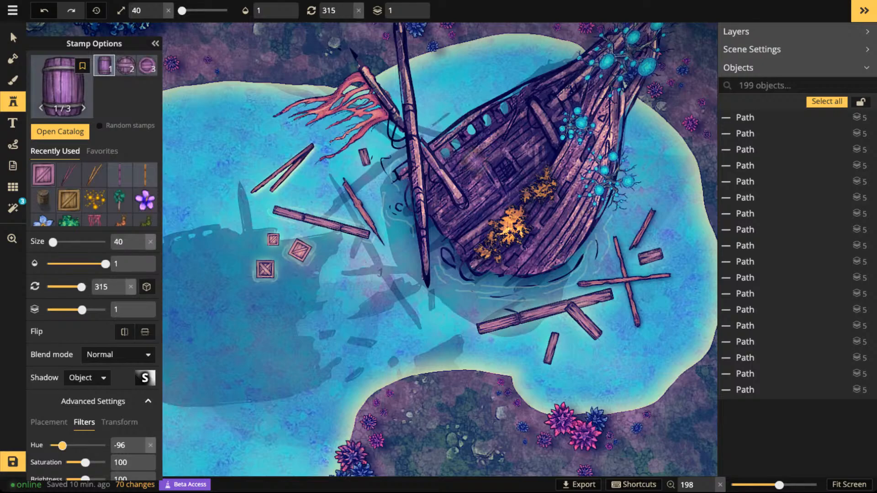
{"action": "scroll", "coordinate": [502, 197], "scroll_direction": "up", "scroll_amount": 1}
{"action": "scroll", "coordinate": [466, 176], "scroll_direction": "up", "scroll_amount": 2}
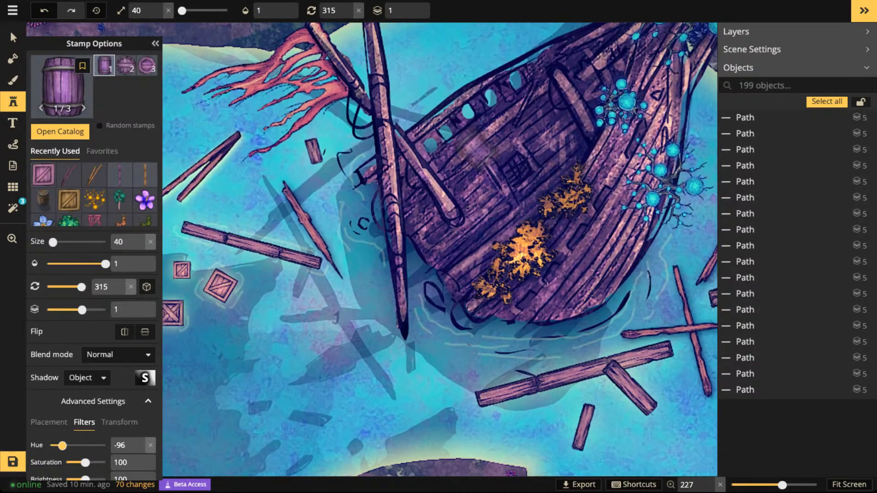
- Place the purple barrel on the wreck's deck beside the fallen spar and set its rotation to 345
{"action": "left_click", "coordinate": [457, 183]}
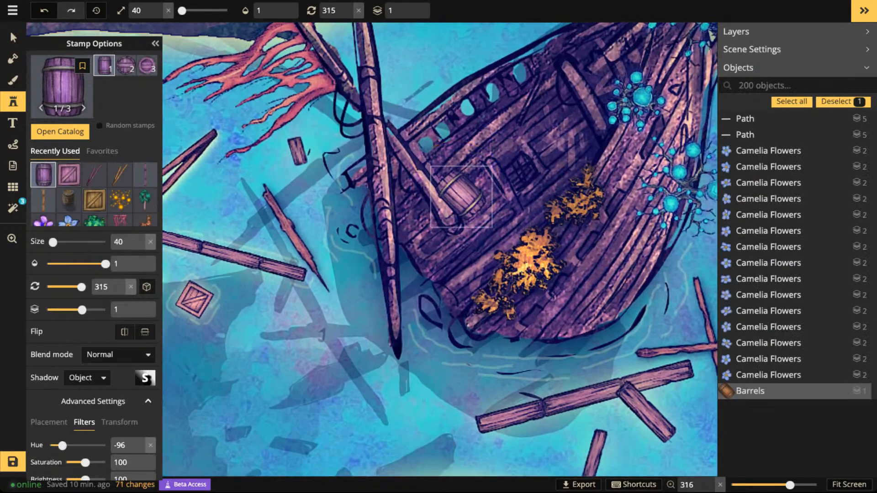
{"action": "scroll", "coordinate": [464, 198], "scroll_direction": "up", "scroll_amount": 2}
{"action": "left_click_drag", "start_coordinate": [463, 198], "coordinate": [472, 205]}
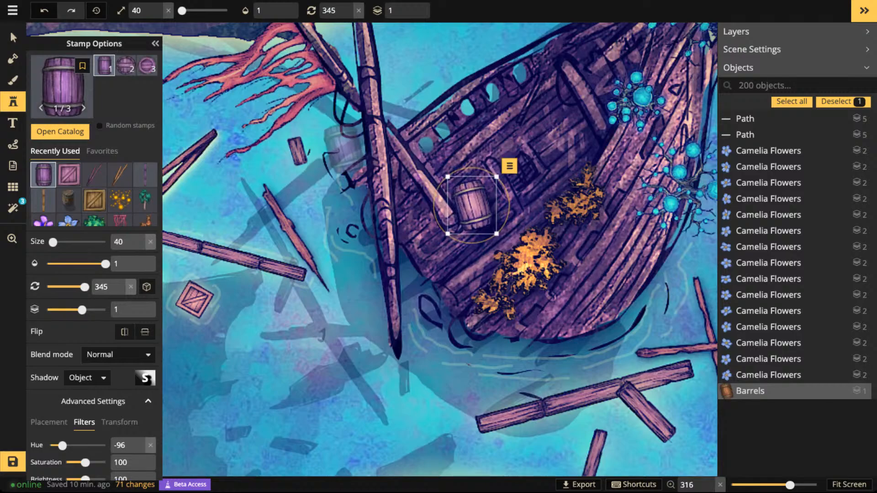
- Clear the stamp catalog's search term and deselect all Fantasy Battlemaps 2.0 packs
{"action": "left_click", "coordinate": [62, 86]}
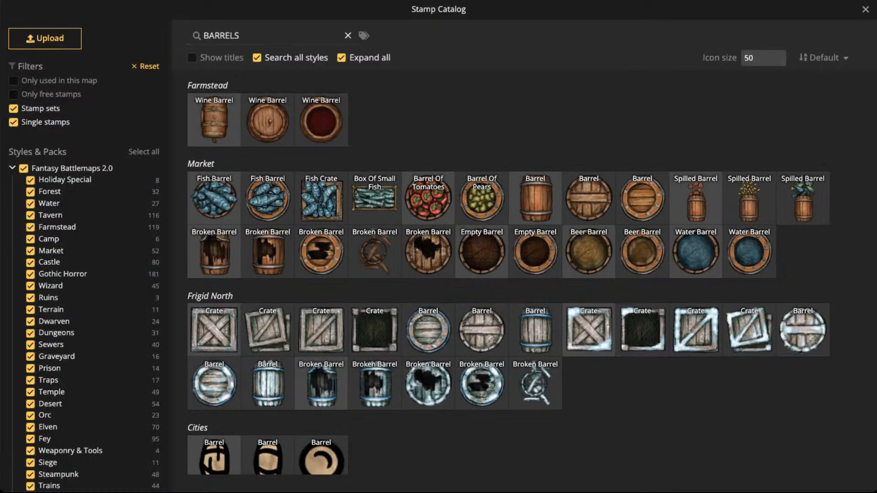
{"action": "left_click", "coordinate": [349, 35]}
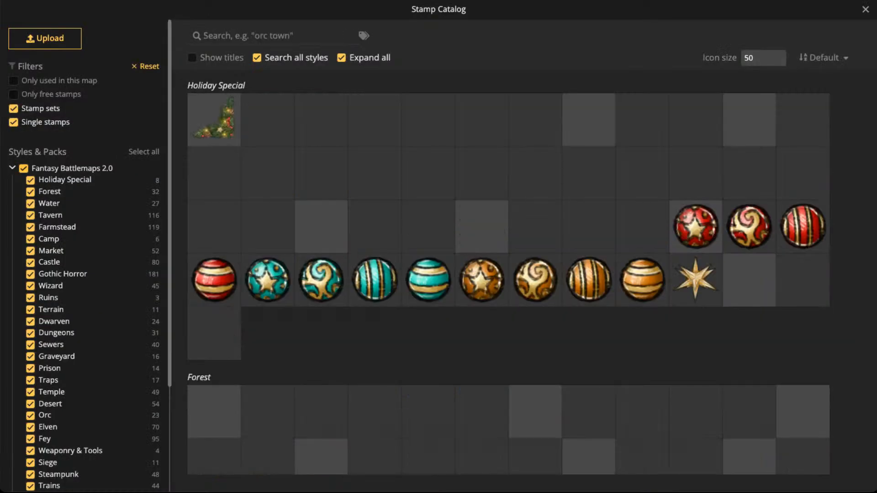
{"action": "left_click", "coordinate": [24, 168]}
{"action": "scroll", "coordinate": [85, 255], "scroll_direction": "down", "scroll_amount": 3}
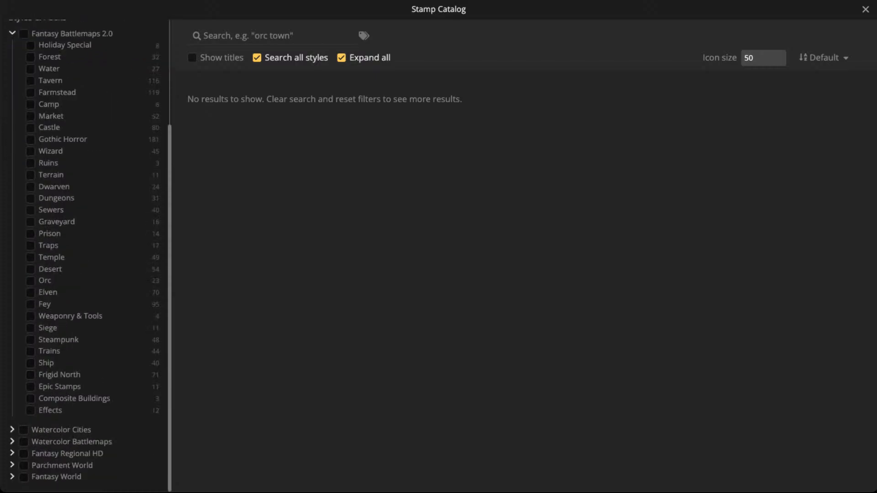
{"action": "scroll", "coordinate": [55, 187], "scroll_direction": "up", "scroll_amount": 2}
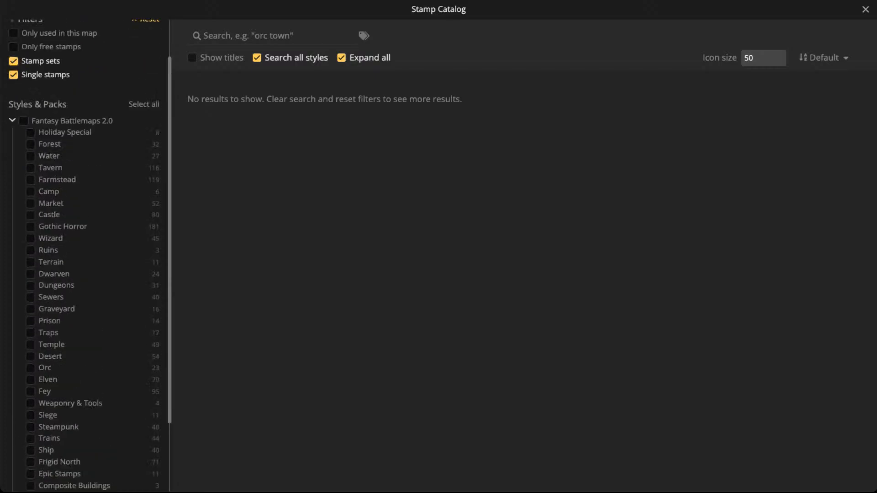
{"action": "scroll", "coordinate": [87, 256], "scroll_direction": "down", "scroll_amount": 1}
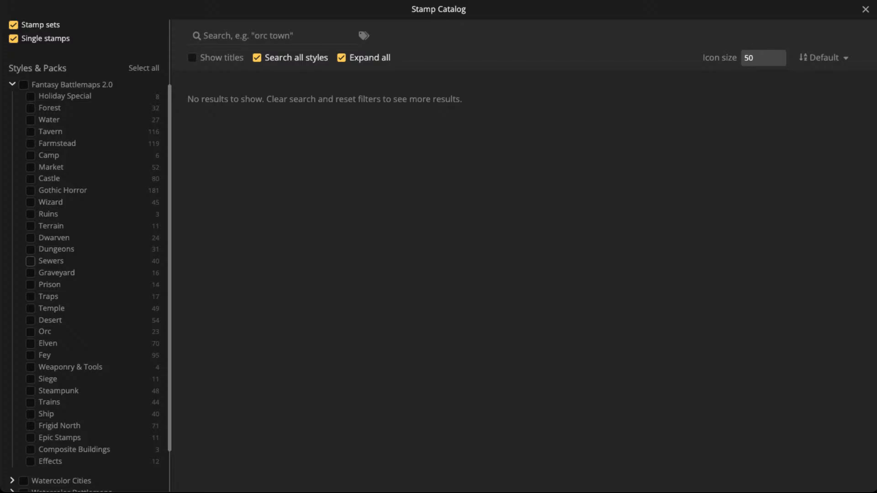
- Show only the Sewers pack, examine its stamps for clutter suited to the wreck, and deselect the pack
{"action": "left_click", "coordinate": [30, 261]}
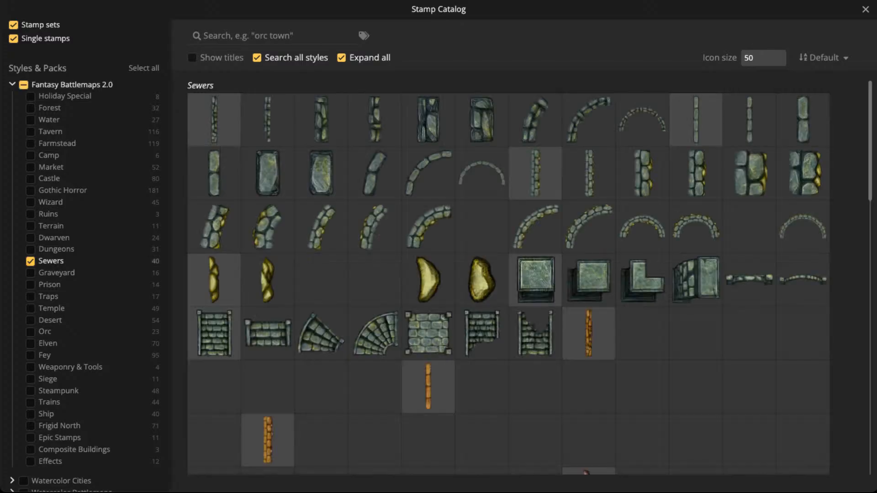
{"action": "scroll", "coordinate": [509, 278], "scroll_direction": "down", "scroll_amount": 10}
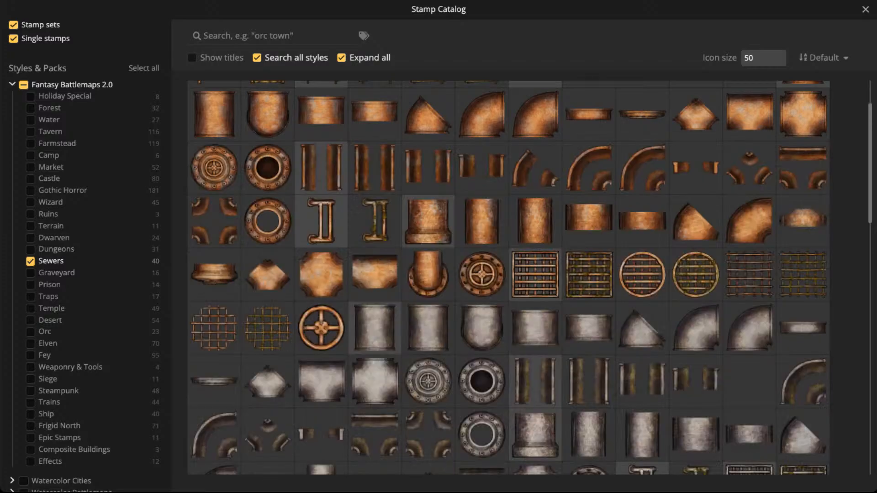
{"action": "scroll", "coordinate": [482, 274], "scroll_direction": "down", "scroll_amount": 6}
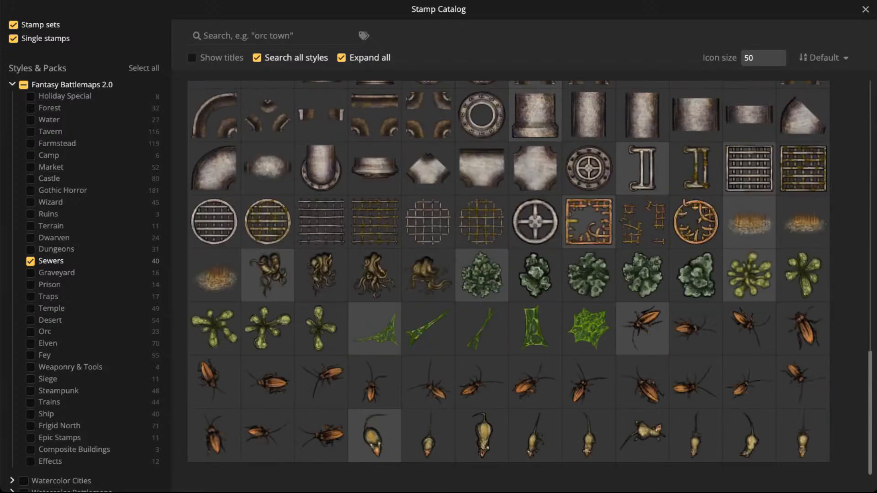
{"action": "scroll", "coordinate": [481, 277], "scroll_direction": "up", "scroll_amount": 1}
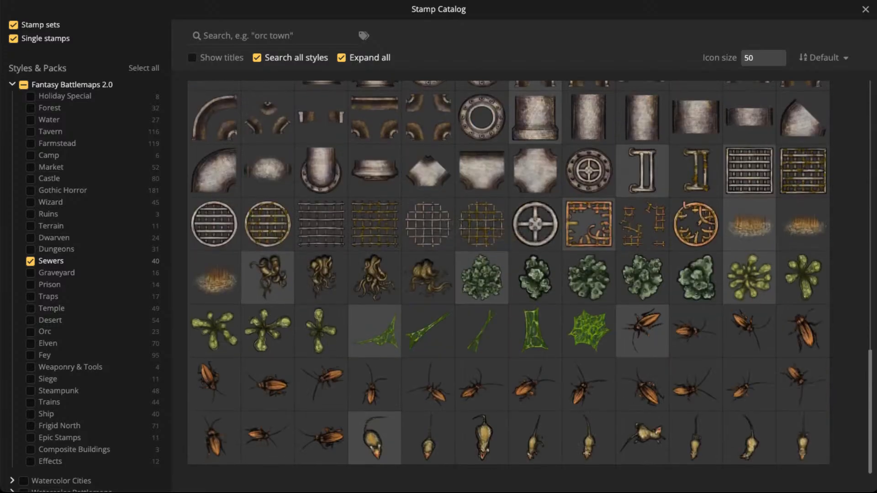
{"action": "scroll", "coordinate": [482, 276], "scroll_direction": "up", "scroll_amount": 6}
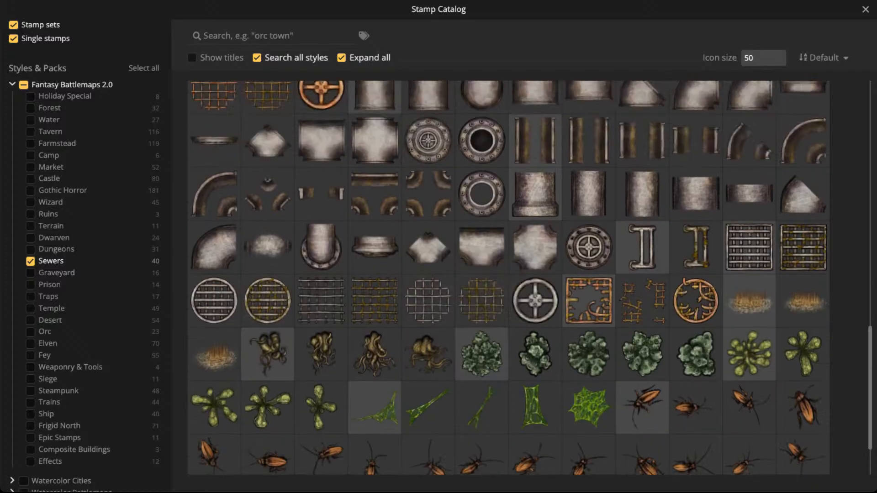
{"action": "scroll", "coordinate": [535, 278], "scroll_direction": "up", "scroll_amount": 4}
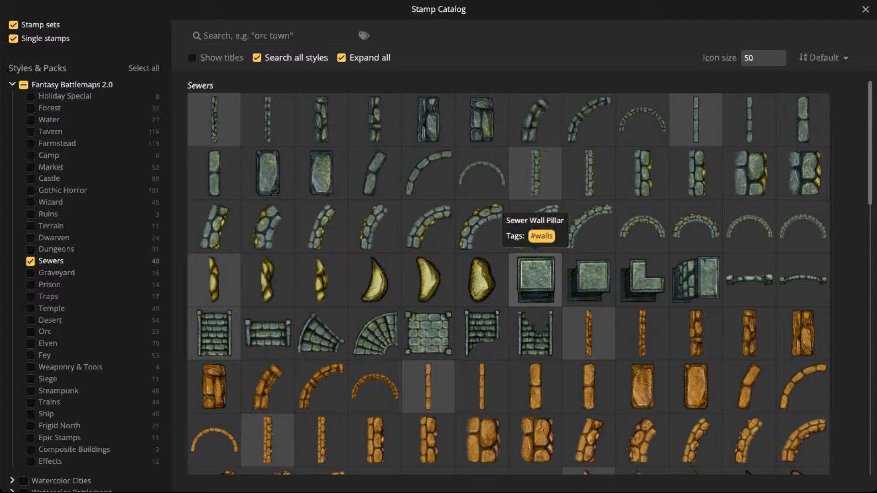
{"action": "scroll", "coordinate": [535, 279], "scroll_direction": "down", "scroll_amount": 8}
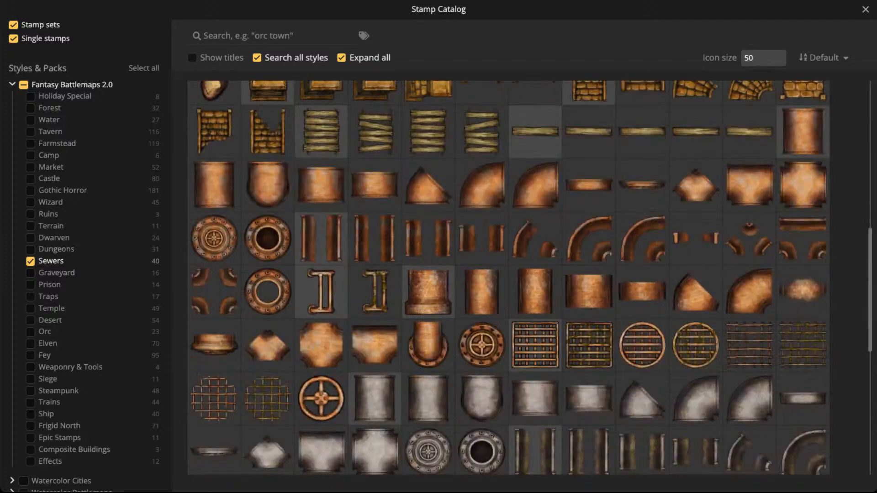
{"action": "left_click", "coordinate": [31, 261]}
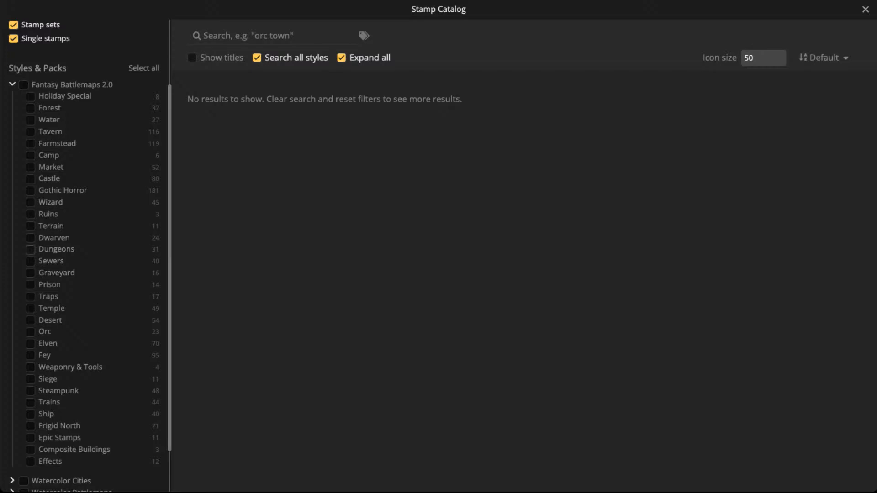
- Show the Dungeons pack and place a Debris Pile stamp at size 40 on the wreck's deck, over the barrel
{"action": "left_click", "coordinate": [30, 250]}
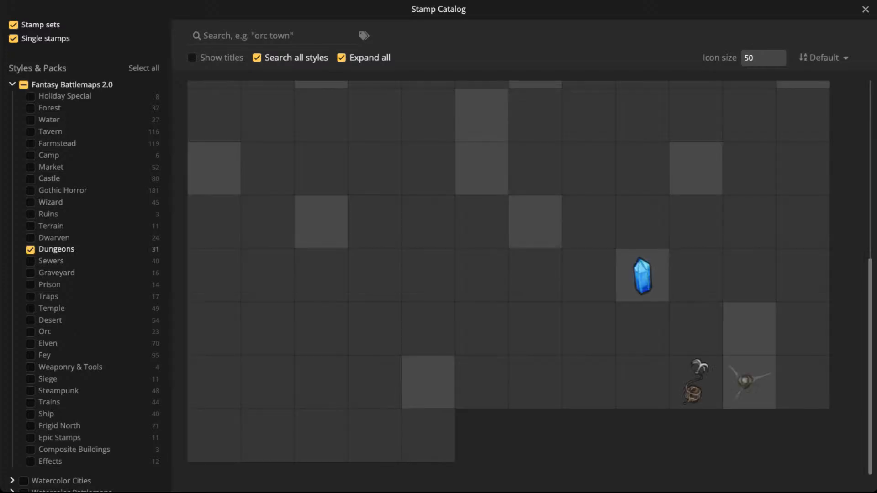
{"action": "scroll", "coordinate": [508, 277], "scroll_direction": "up", "scroll_amount": 4}
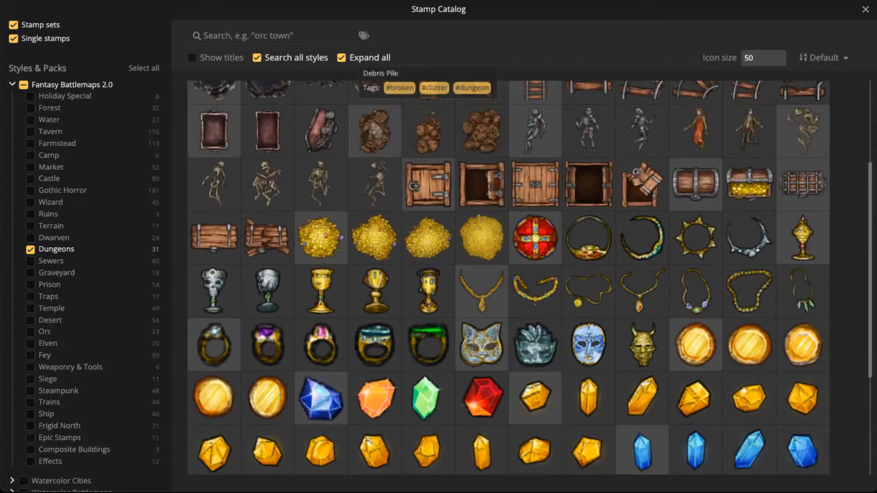
{"action": "left_click", "coordinate": [428, 131]}
{"action": "scroll", "coordinate": [438, 139], "scroll_direction": "up", "scroll_amount": 4}
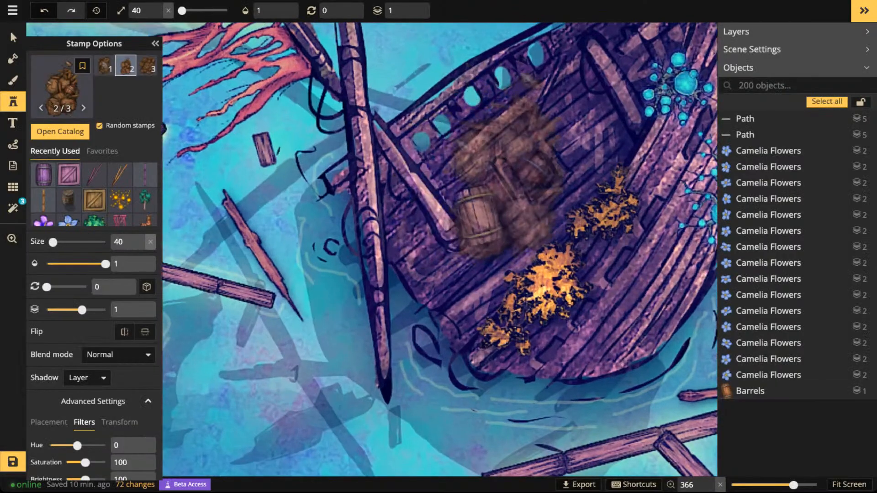
{"action": "left_click", "coordinate": [524, 153]}
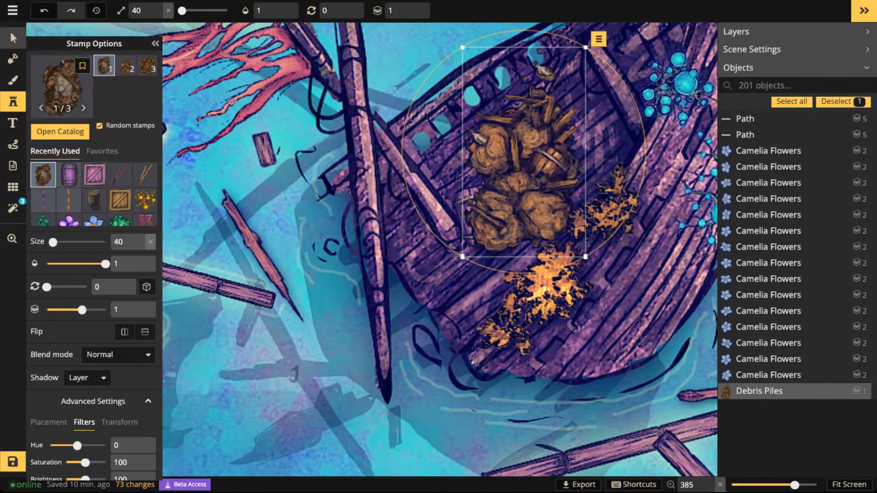
- Delete the barrel lying beneath the debris pile on the deck
{"action": "left_click", "coordinate": [13, 37]}
{"action": "left_click", "coordinate": [521, 178]}
{"action": "key", "text": "Delete"}
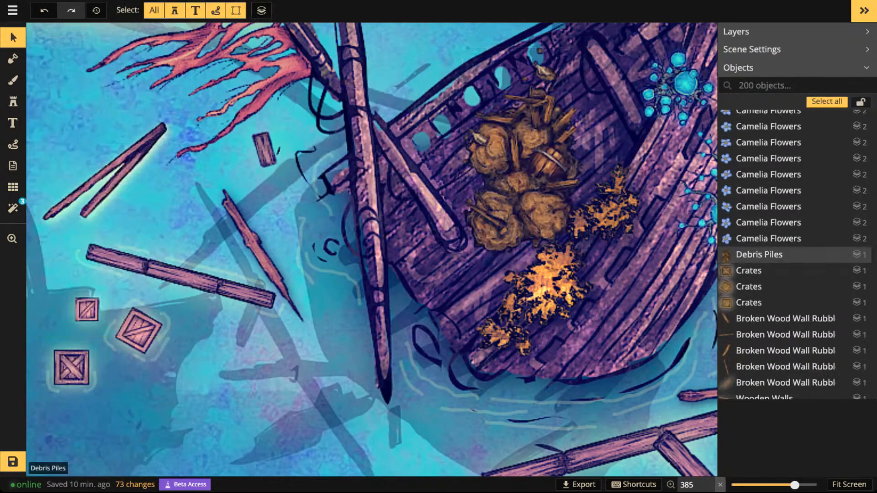
- Set the debris pile's size to 30 and rotation to 60, and move it against the fallen spar on the deck
{"action": "left_click", "coordinate": [550, 163]}
{"action": "scroll", "coordinate": [549, 163], "scroll_direction": "down", "scroll_amount": 6}
{"action": "scroll", "coordinate": [524, 155], "scroll_direction": "up", "scroll_amount": 4}
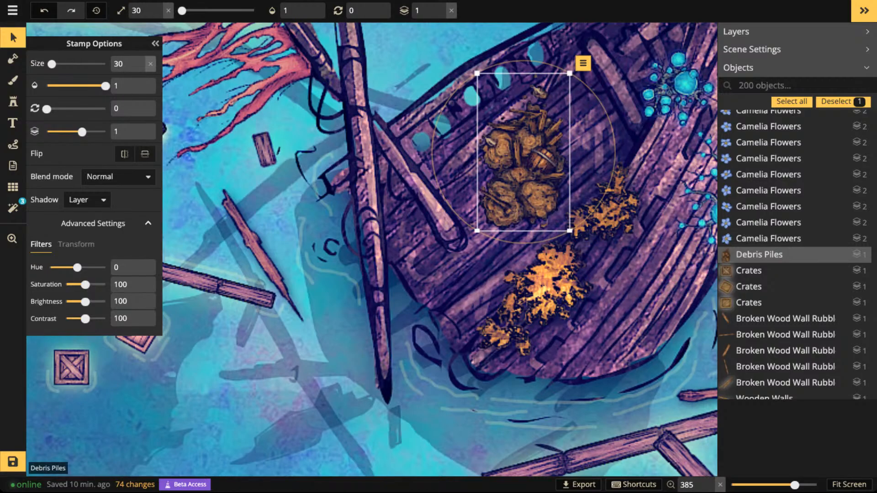
{"action": "scroll", "coordinate": [524, 155], "scroll_direction": "up", "scroll_amount": 2}
{"action": "left_click_drag", "start_coordinate": [524, 155], "coordinate": [515, 169]}
{"action": "scroll", "coordinate": [515, 169], "scroll_direction": "up", "scroll_amount": 1}
{"action": "scroll", "coordinate": [514, 169], "scroll_direction": "up", "scroll_amount": 1}
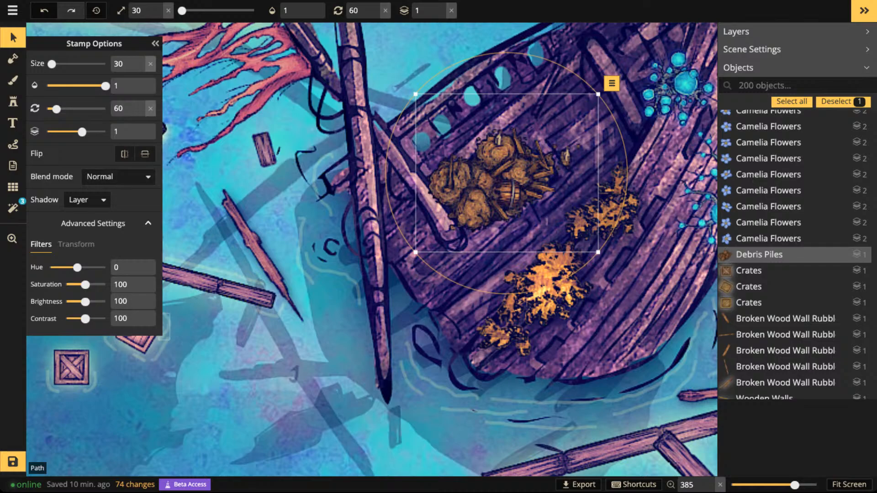
- Shift the debris pile's hue to -96 and make it cast an Object shadow
{"action": "left_click_drag", "start_coordinate": [78, 267], "coordinate": [65, 267]}
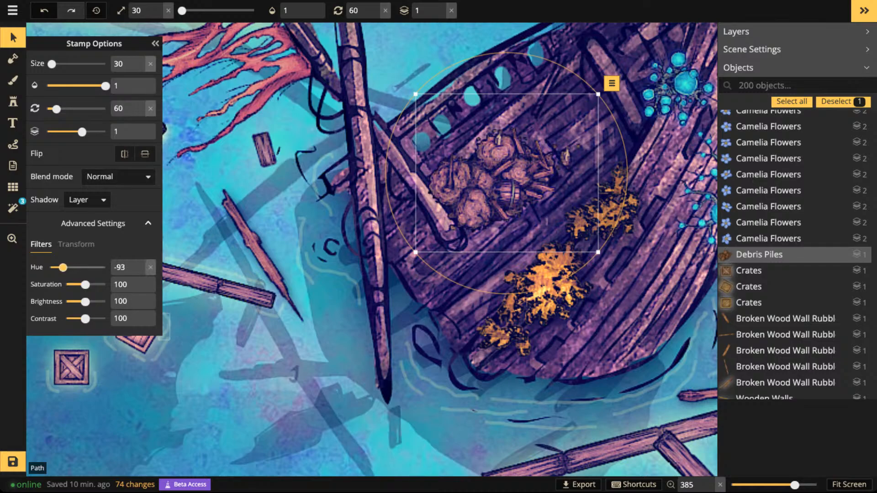
{"action": "left_click", "coordinate": [87, 200]}
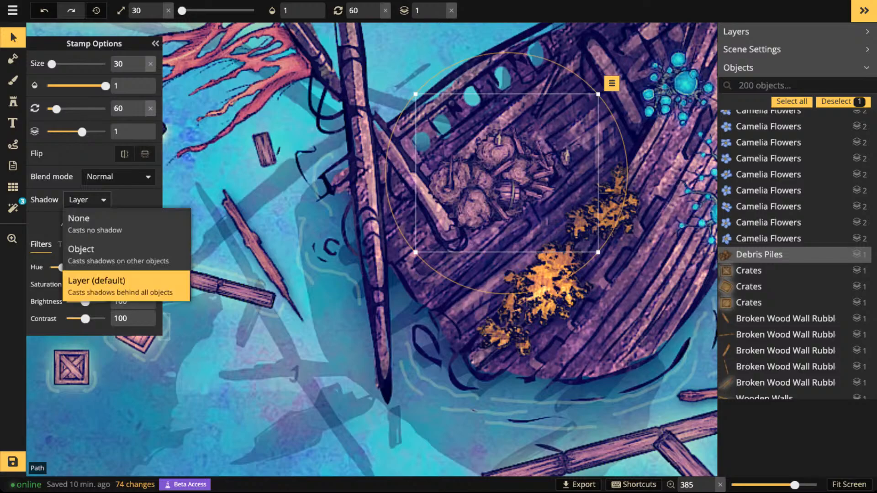
{"action": "left_click", "coordinate": [119, 254]}
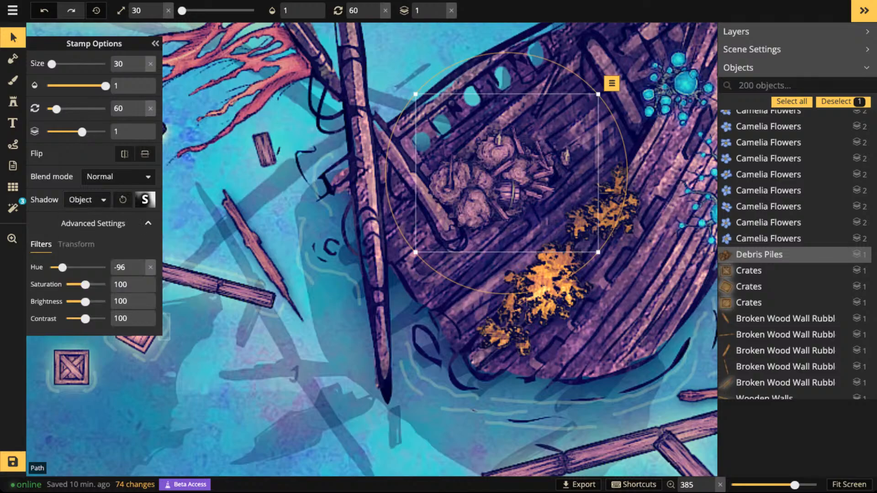
- Customize the debris pile's shadow with blur 3.5, horizontal offset 2.5 and vertical offset 4.6, and deselect the pile
{"action": "left_click", "coordinate": [145, 199]}
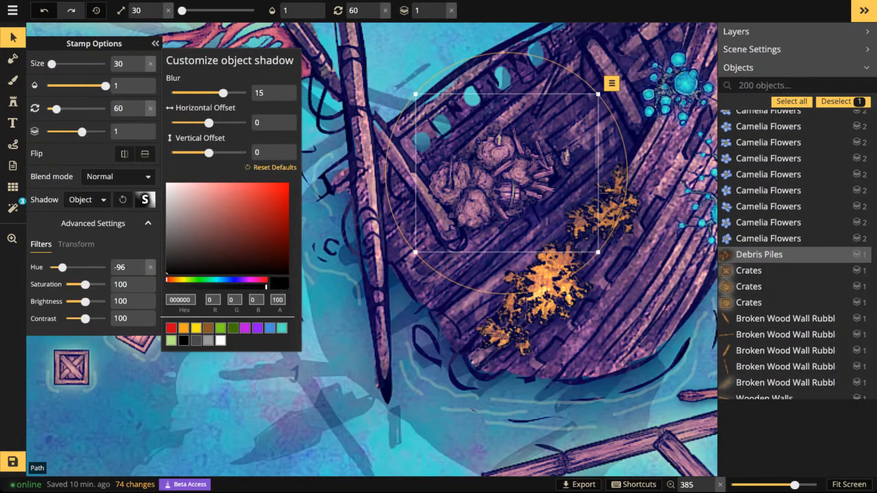
{"action": "left_click_drag", "start_coordinate": [223, 92], "coordinate": [201, 93]}
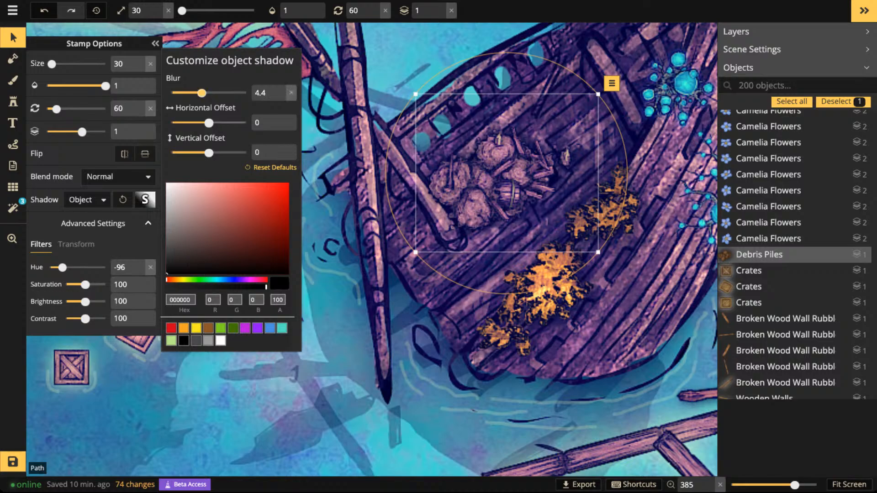
{"action": "left_click_drag", "start_coordinate": [209, 122], "coordinate": [212, 122]}
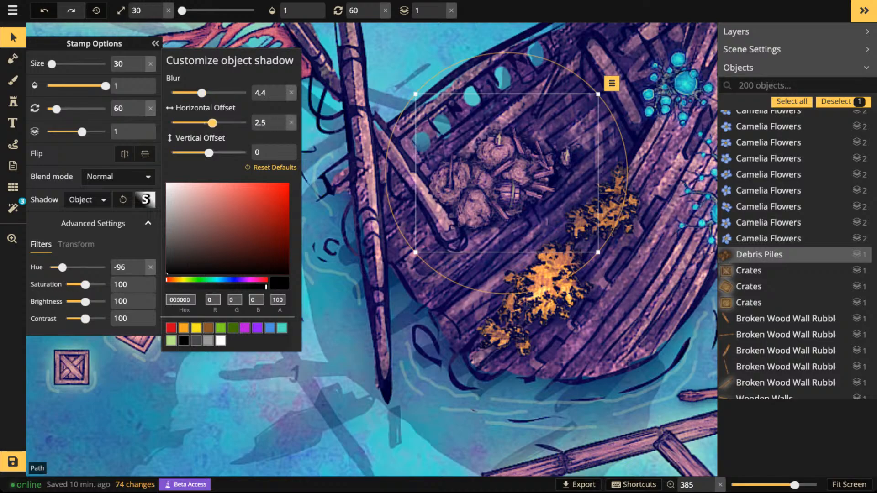
{"action": "left_click_drag", "start_coordinate": [209, 152], "coordinate": [214, 153]}
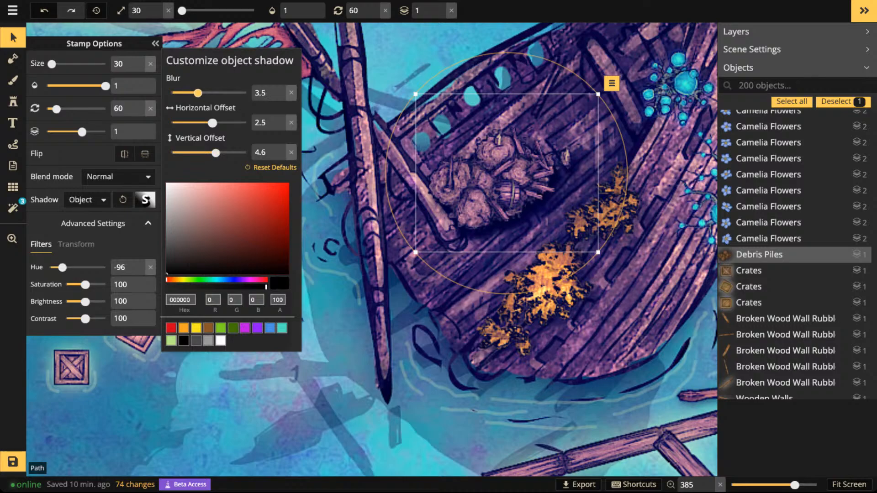
{"action": "key", "text": "Escape"}
- Examine the lake, shipwreck, floating debris and surrounding shore for areas that still need detail
{"action": "scroll", "coordinate": [471, 165], "scroll_direction": "down", "scroll_amount": 10}
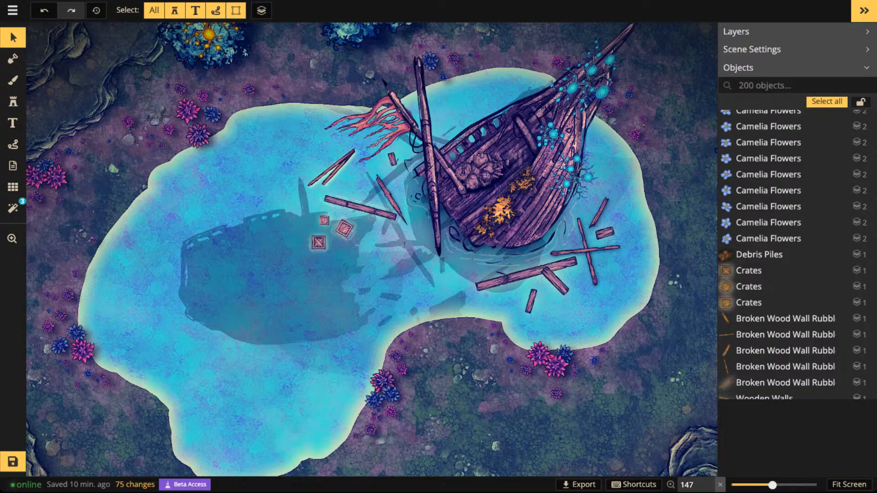
{"action": "scroll", "coordinate": [434, 196], "scroll_direction": "up", "scroll_amount": 2}
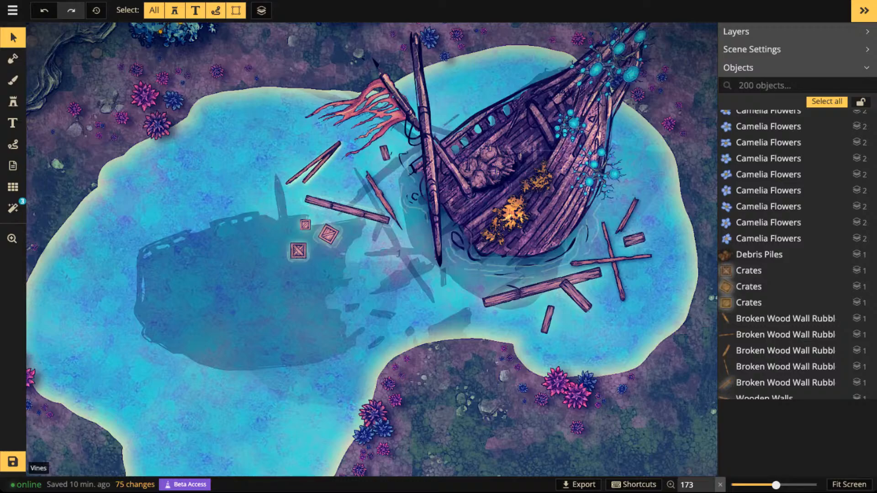
{"action": "scroll", "coordinate": [434, 181], "scroll_direction": "down", "scroll_amount": 1}
{"action": "left_click_drag", "start_coordinate": [485, 168], "coordinate": [401, 100]}
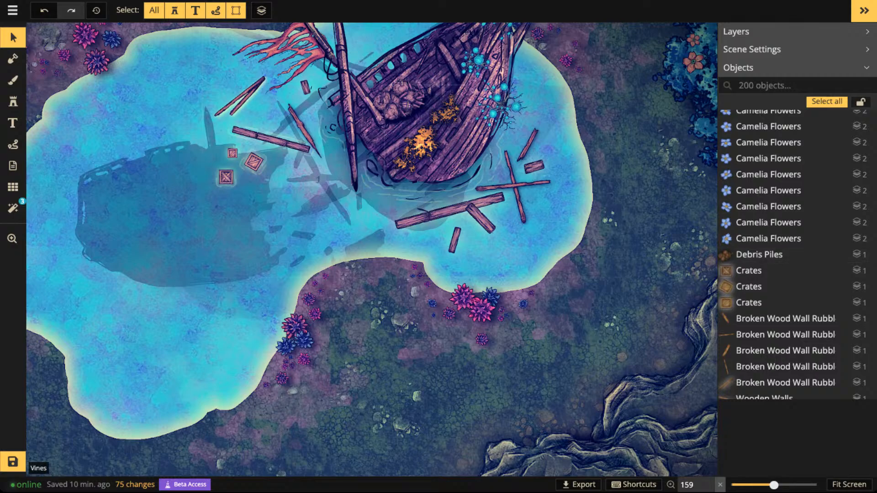
{"action": "scroll", "coordinate": [450, 114], "scroll_direction": "down", "scroll_amount": 1}
{"action": "left_click_drag", "start_coordinate": [450, 114], "coordinate": [470, 172]}
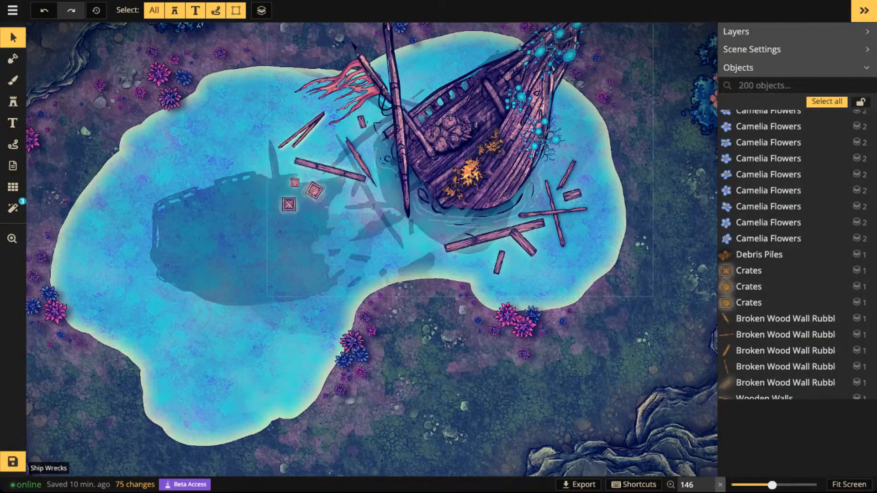
{"action": "scroll", "coordinate": [428, 176], "scroll_direction": "up", "scroll_amount": 1}
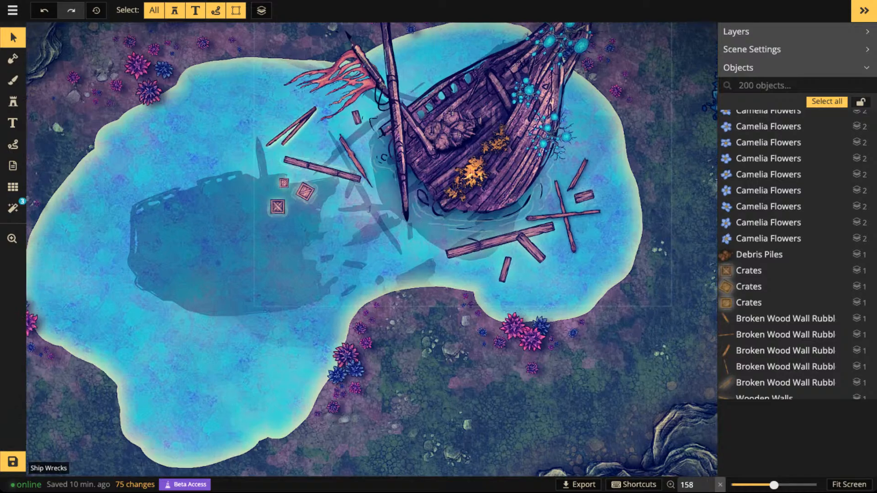
{"action": "scroll", "coordinate": [416, 166], "scroll_direction": "down", "scroll_amount": 3}
{"action": "left_click_drag", "start_coordinate": [417, 166], "coordinate": [493, 216]}
{"action": "scroll", "coordinate": [410, 258], "scroll_direction": "down", "scroll_amount": 1}
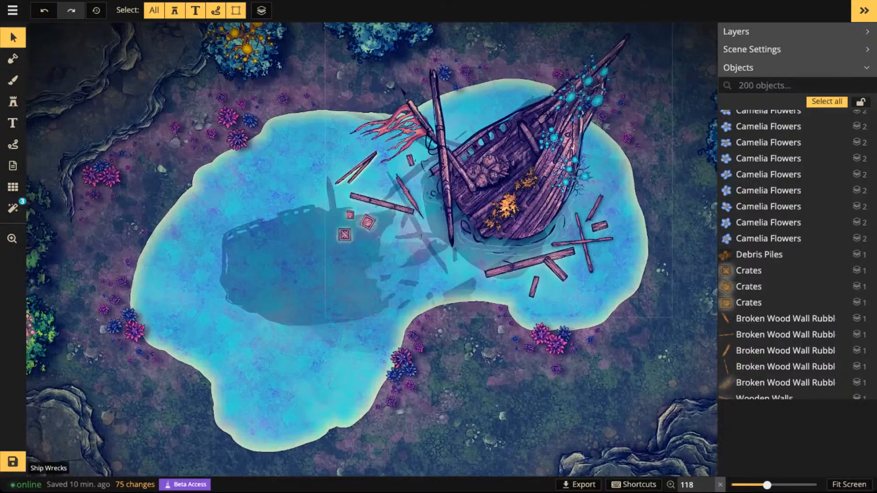
{"action": "scroll", "coordinate": [493, 215], "scroll_direction": "up", "scroll_amount": 1}
- Activate the Brush tool on the background layer with its opacity set to 1
{"action": "left_click", "coordinate": [13, 81]}
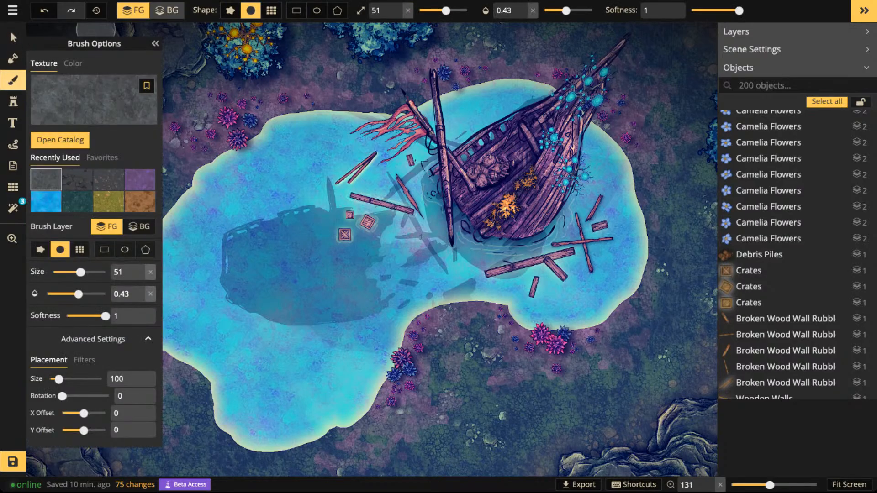
{"action": "left_click", "coordinate": [168, 10]}
{"action": "left_click", "coordinate": [532, 11]}
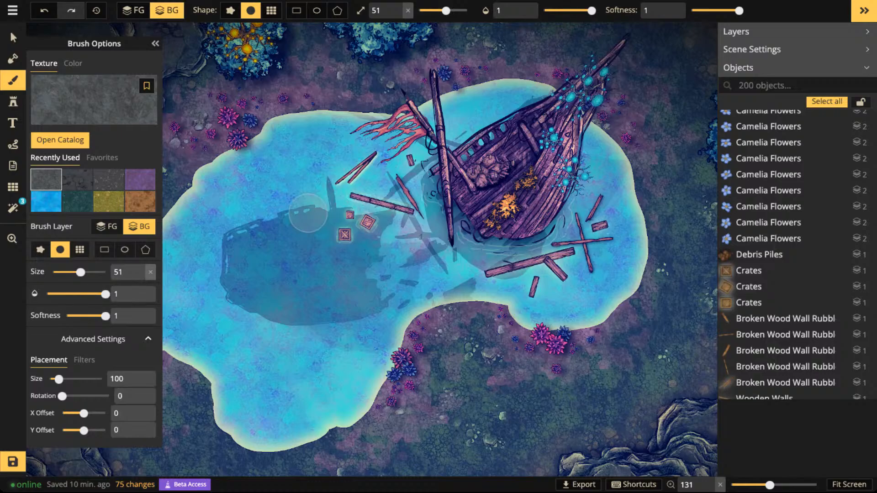
- Try a stroke of the grey concrete texture down across the lake's sunken hull shadow, and undo it
{"action": "mouse_move", "coordinate": [275, 182]}
{"action": "left_mouse_down"}
{"action": "mouse_move", "coordinate": [302, 364]}
{"action": "mouse_move", "coordinate": [270, 353]}
{"action": "mouse_move", "coordinate": [288, 356]}
{"action": "left_mouse_up"}
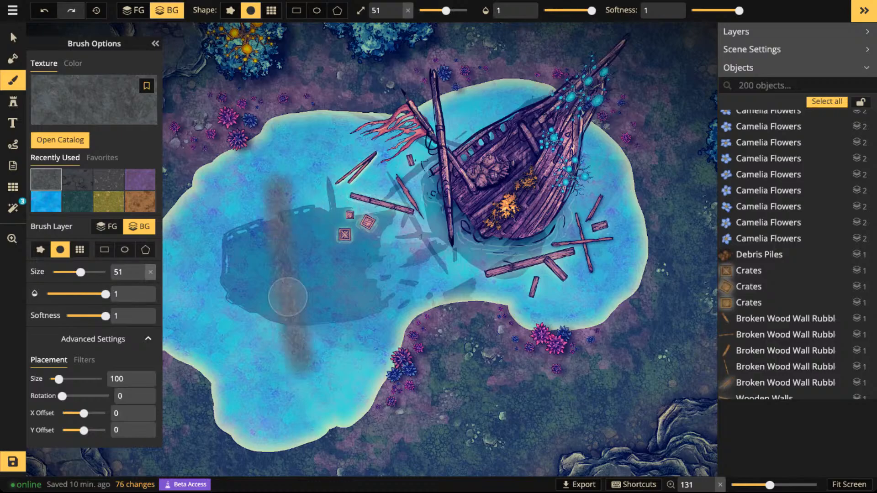
{"action": "key", "text": "ctrl+z"}
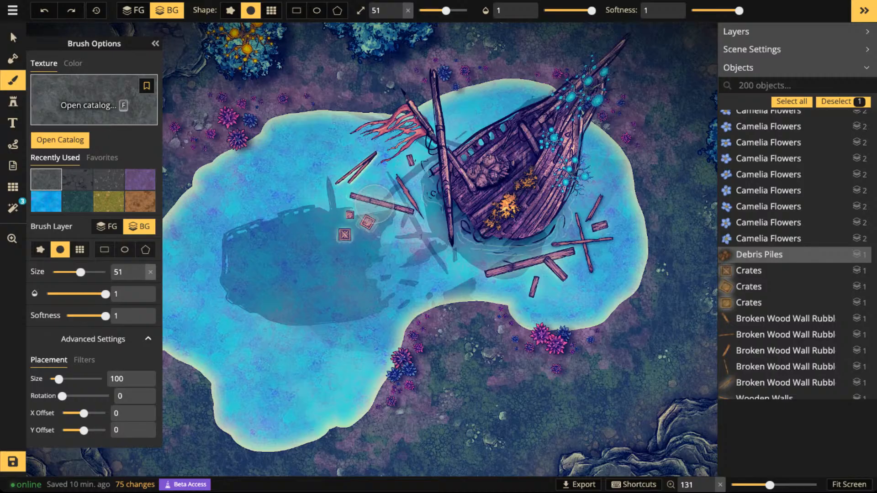
- Choose the Blue Fey Grass texture from the Fey Textures pack for the brush
{"action": "left_click", "coordinate": [94, 105]}
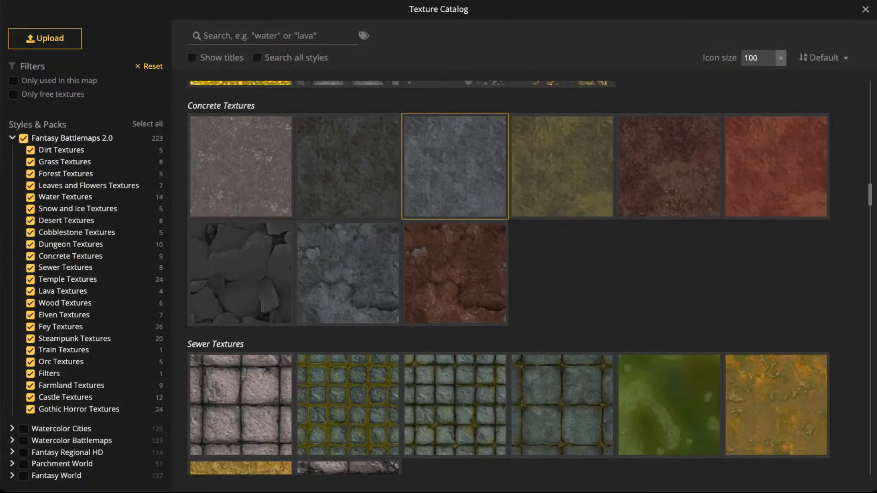
{"action": "scroll", "coordinate": [402, 219], "scroll_direction": "down", "scroll_amount": 14}
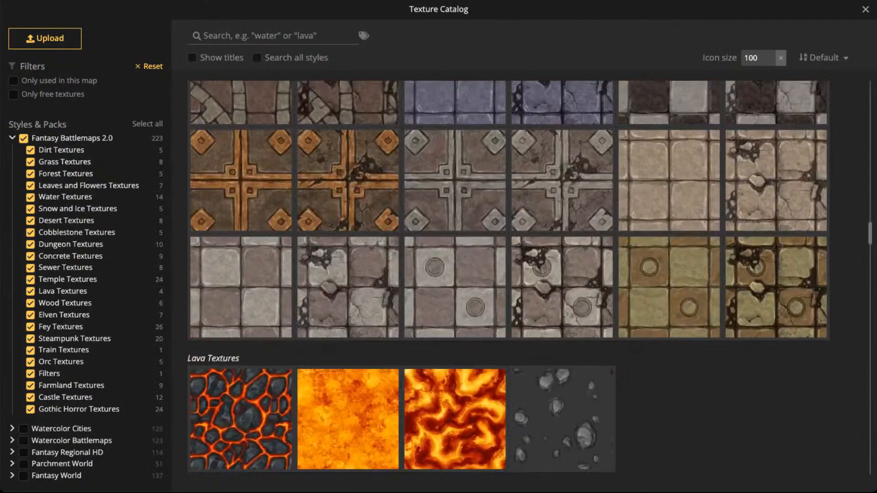
{"action": "scroll", "coordinate": [347, 178], "scroll_direction": "down", "scroll_amount": 20}
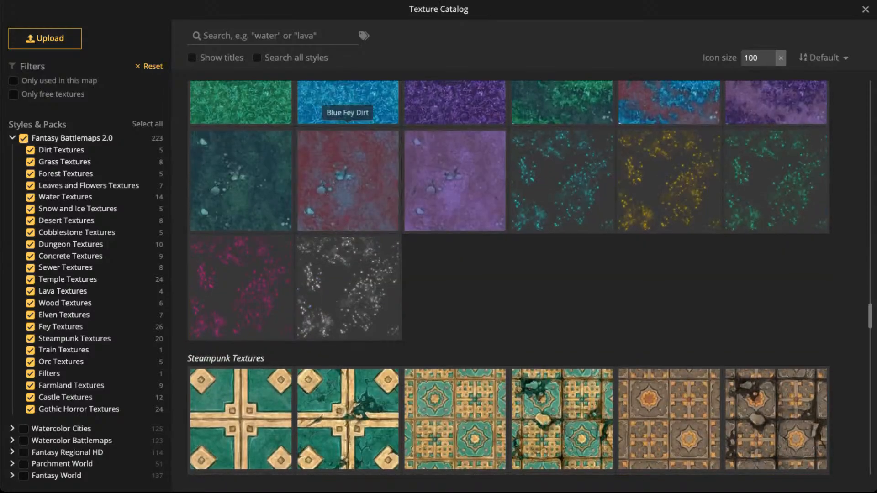
{"action": "scroll", "coordinate": [454, 260], "scroll_direction": "up", "scroll_amount": 10}
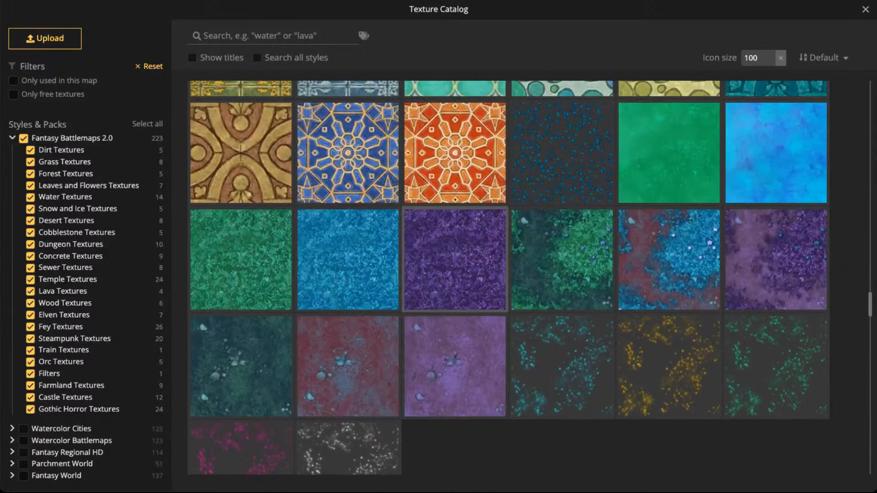
{"action": "scroll", "coordinate": [455, 261], "scroll_direction": "down", "scroll_amount": 6}
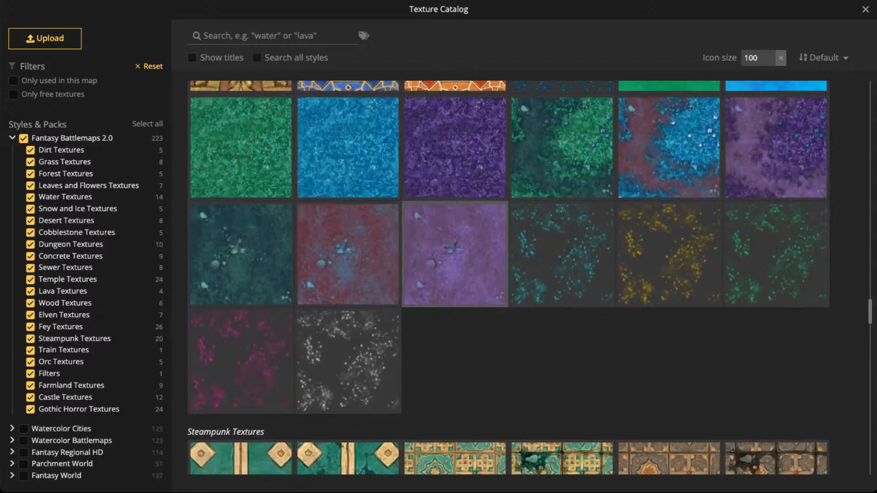
{"action": "scroll", "coordinate": [455, 260], "scroll_direction": "up", "scroll_amount": 15}
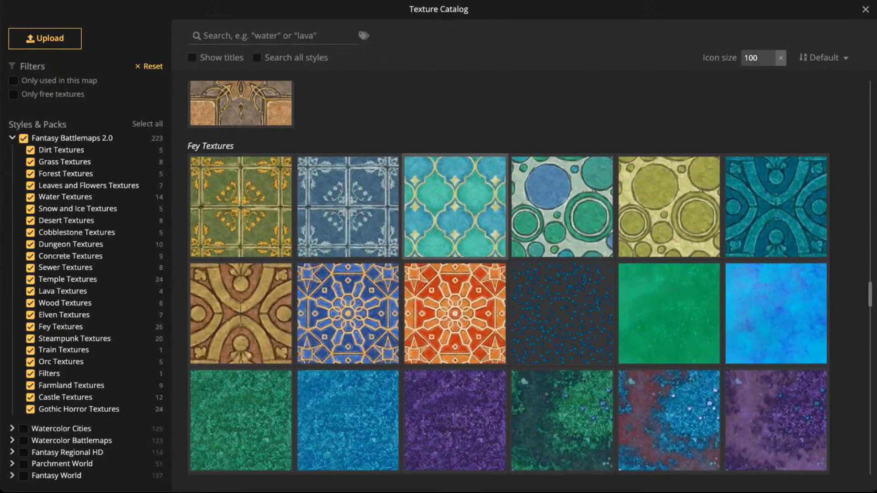
{"action": "scroll", "coordinate": [455, 254], "scroll_direction": "down", "scroll_amount": 6}
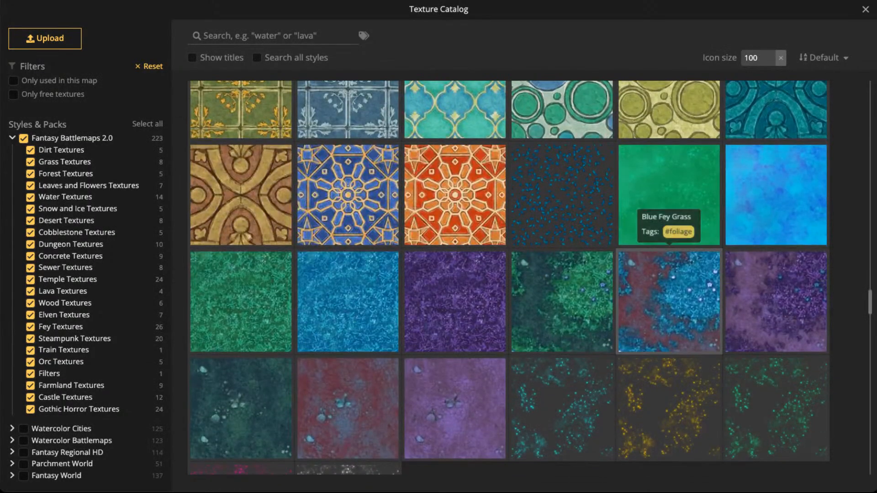
{"action": "left_click", "coordinate": [670, 302]}
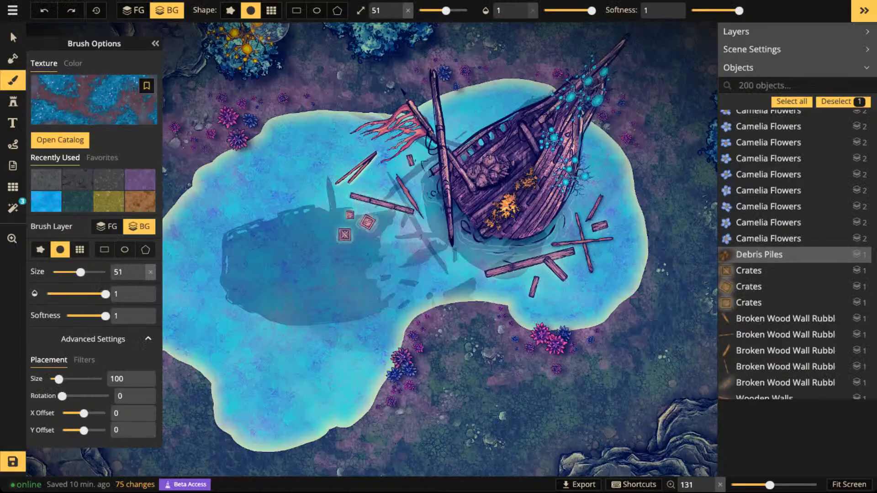
- Paint the Blue Fey Grass texture over the lake's western water with brush size 200 and opacity 0.23
{"action": "left_click", "coordinate": [555, 10]}
{"action": "left_click_drag", "start_coordinate": [555, 10], "coordinate": [554, 11]}
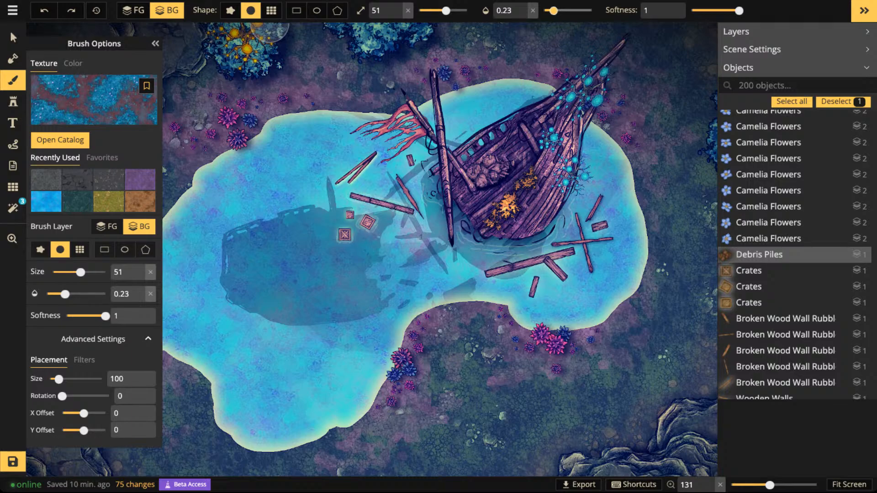
{"action": "left_click", "coordinate": [467, 11]}
{"action": "scroll", "coordinate": [248, 94], "scroll_direction": "down", "scroll_amount": 3}
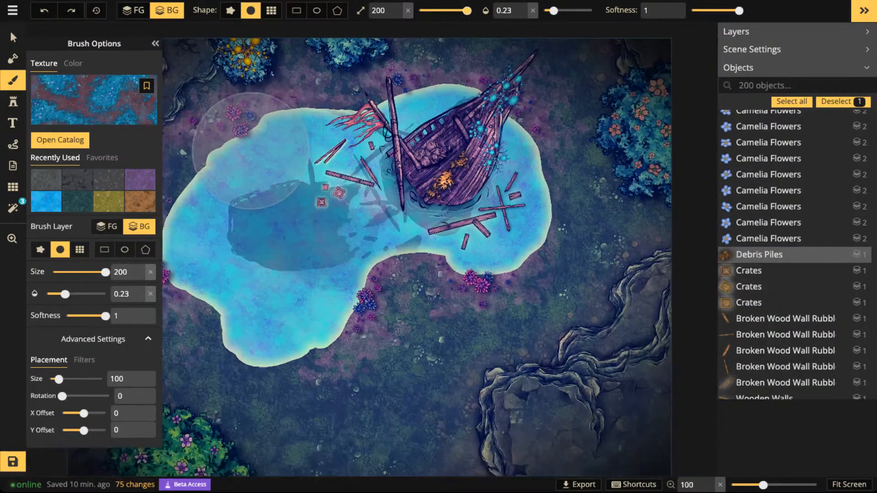
{"action": "mouse_move", "coordinate": [261, 148]}
{"action": "left_mouse_down"}
{"action": "mouse_move", "coordinate": [468, 142]}
{"action": "mouse_move", "coordinate": [508, 152]}
{"action": "mouse_move", "coordinate": [209, 161]}
{"action": "mouse_move", "coordinate": [335, 162]}
{"action": "mouse_move", "coordinate": [305, 155]}
{"action": "mouse_move", "coordinate": [249, 189]}
{"action": "mouse_move", "coordinate": [219, 237]}
{"action": "mouse_move", "coordinate": [252, 269]}
{"action": "mouse_move", "coordinate": [239, 281]}
{"action": "mouse_move", "coordinate": [310, 300]}
{"action": "mouse_move", "coordinate": [248, 300]}
{"action": "mouse_move", "coordinate": [225, 265]}
{"action": "mouse_move", "coordinate": [220, 216]}
{"action": "left_mouse_up"}
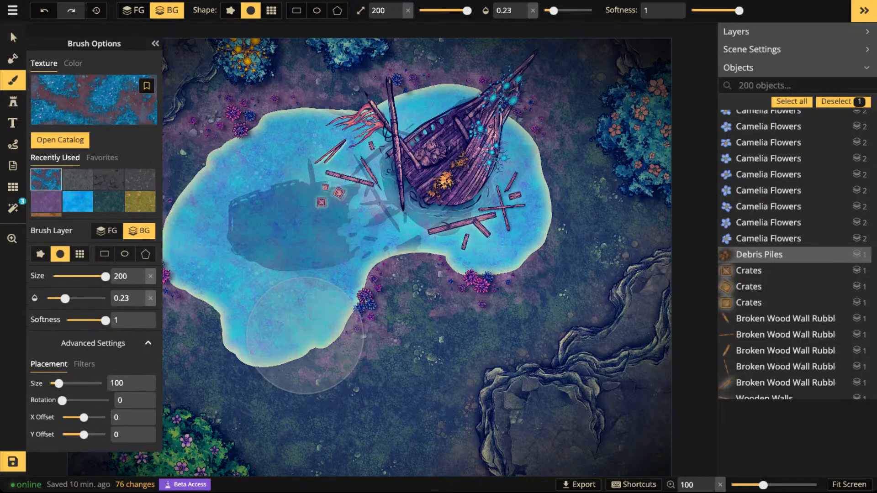
- Reduce the brush size to 130 and paint more faint Blue Fey Grass along the lake's western and northern edges
{"action": "key", "text": "bracketleft"}
{"action": "key", "text": "bracketleft"}
{"action": "key", "text": "bracketleft"}
{"action": "key", "text": "bracketleft"}
{"action": "key", "text": "bracketleft"}
{"action": "key", "text": "bracketleft"}
{"action": "key", "text": "bracketleft"}
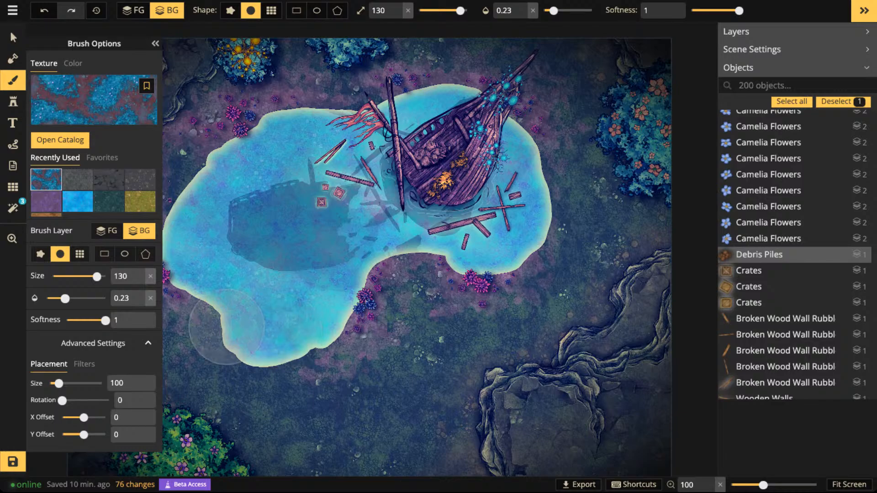
{"action": "mouse_move", "coordinate": [171, 274]}
{"action": "left_mouse_down"}
{"action": "mouse_move", "coordinate": [171, 213]}
{"action": "mouse_move", "coordinate": [198, 203]}
{"action": "mouse_move", "coordinate": [193, 227]}
{"action": "left_mouse_up"}
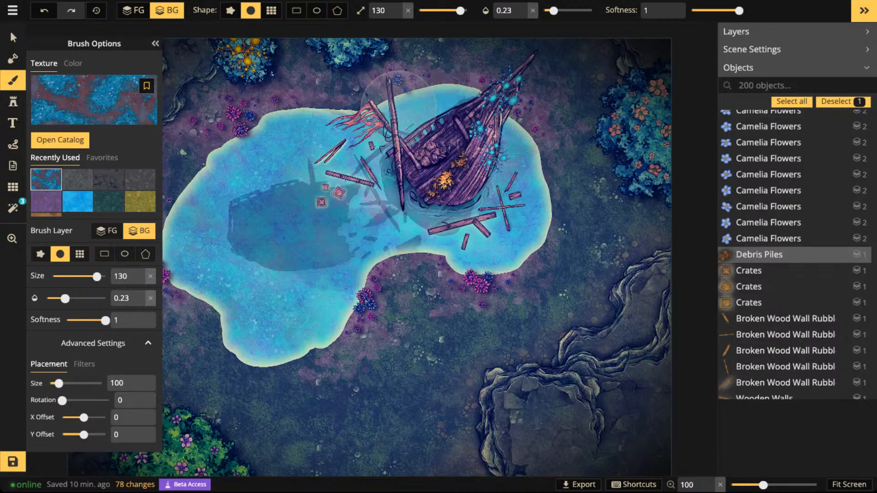
{"action": "left_click_drag", "start_coordinate": [435, 106], "coordinate": [488, 104]}
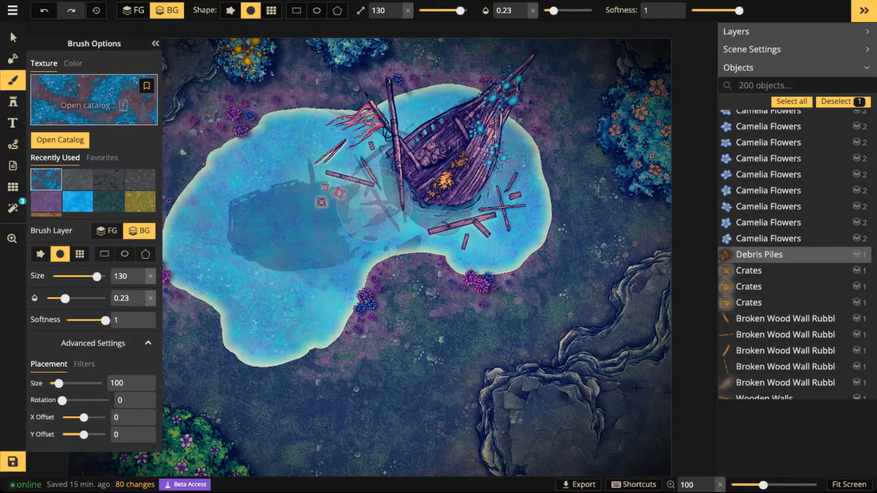
- Set the brush to the recently used blue water texture with brightness 51, opacity 0.34 and size 40
{"action": "left_click", "coordinate": [77, 201]}
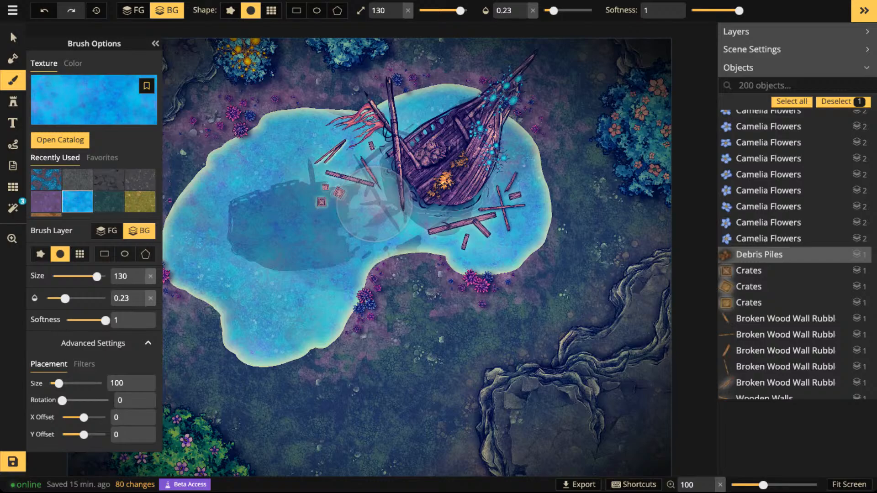
{"action": "left_click", "coordinate": [84, 365]}
{"action": "left_click_drag", "start_coordinate": [85, 418], "coordinate": [75, 418]}
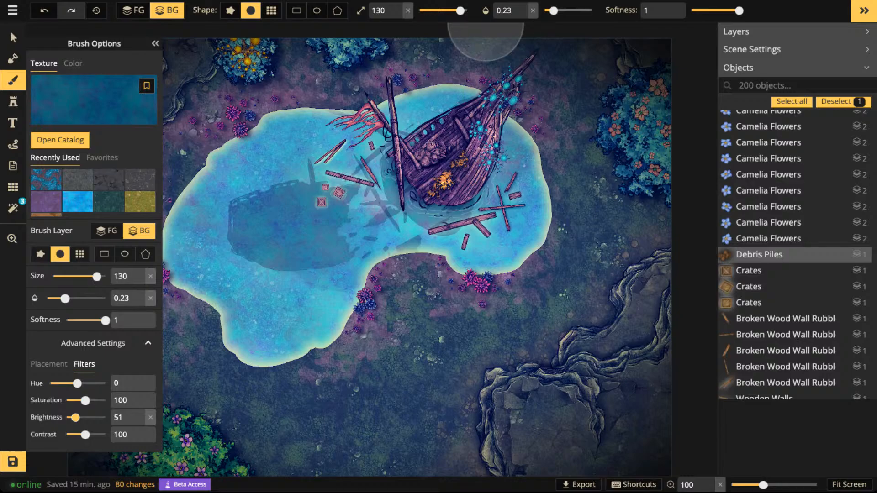
{"action": "left_click", "coordinate": [561, 10]}
{"action": "left_click", "coordinate": [443, 10]}
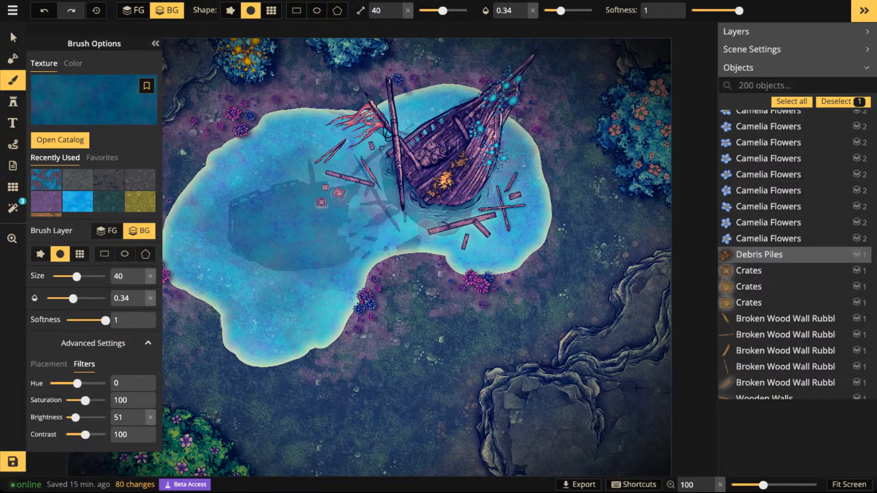
- Paint darker water around the wreck's hull and between the floating planks and crates, and undo the last stroke
{"action": "mouse_move", "coordinate": [414, 224]}
{"action": "left_mouse_down"}
{"action": "mouse_move", "coordinate": [486, 162]}
{"action": "mouse_move", "coordinate": [521, 167]}
{"action": "left_mouse_up"}
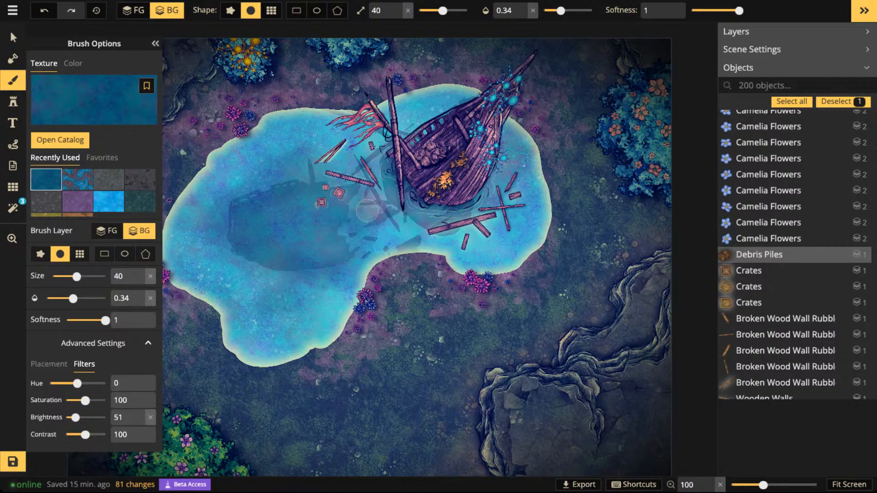
{"action": "mouse_move", "coordinate": [367, 187]}
{"action": "left_mouse_down"}
{"action": "mouse_move", "coordinate": [388, 184]}
{"action": "mouse_move", "coordinate": [332, 193]}
{"action": "left_mouse_up"}
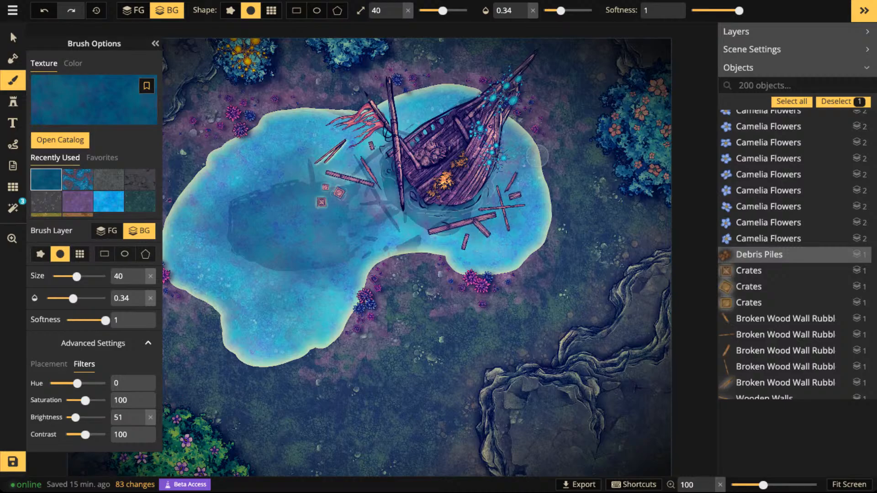
{"action": "key", "text": "ctrl+z"}
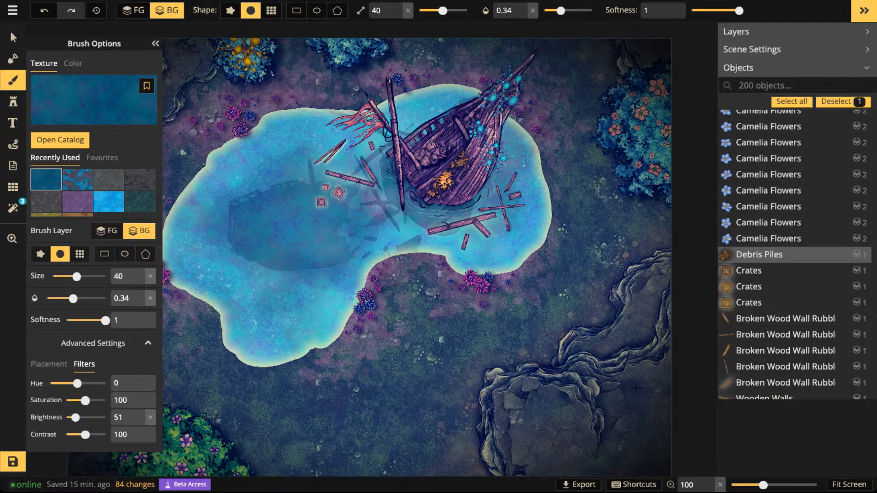
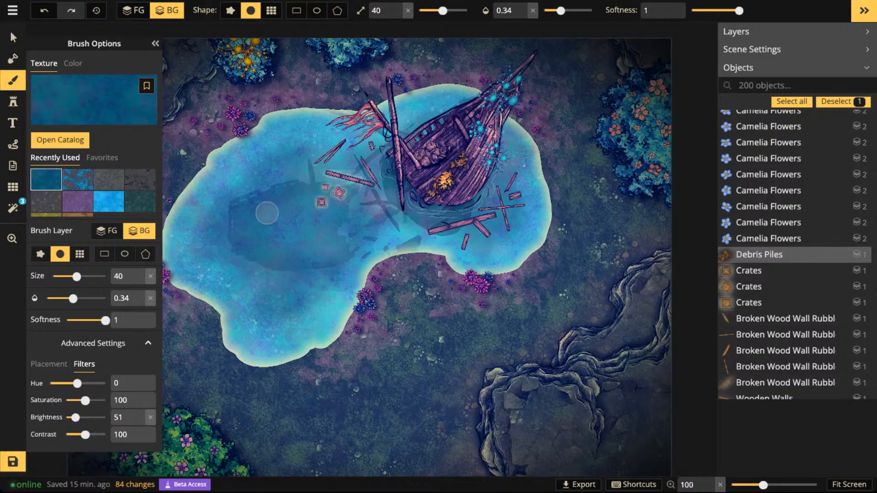
- Undo the last brush stroke on the lake and save the map
{"action": "key", "text": "ctrl+z"}
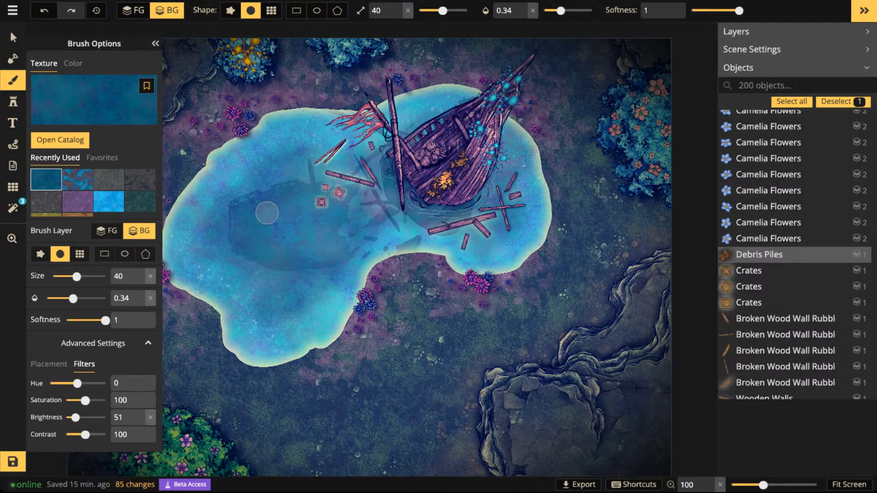
{"action": "scroll", "coordinate": [267, 212], "scroll_direction": "down", "scroll_amount": 3}
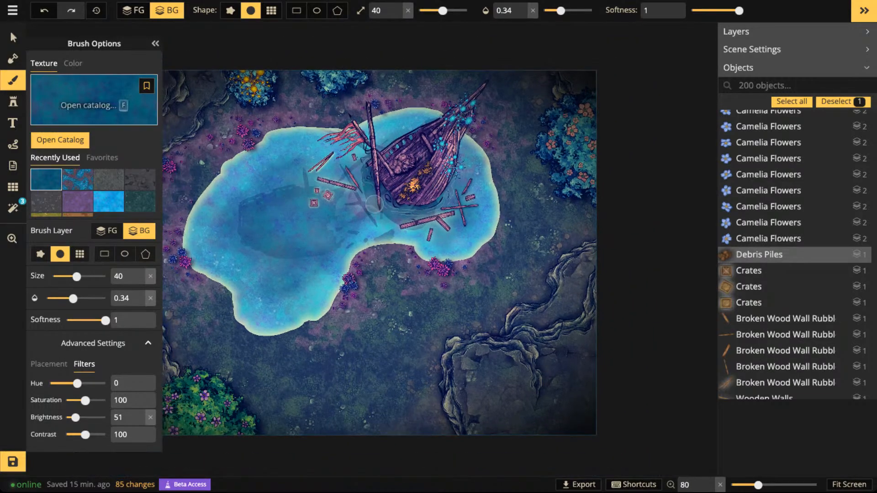
{"action": "left_click", "coordinate": [13, 37]}
{"action": "key", "text": "space"}
{"action": "left_click_drag", "start_coordinate": [454, 150], "coordinate": [558, 157]}
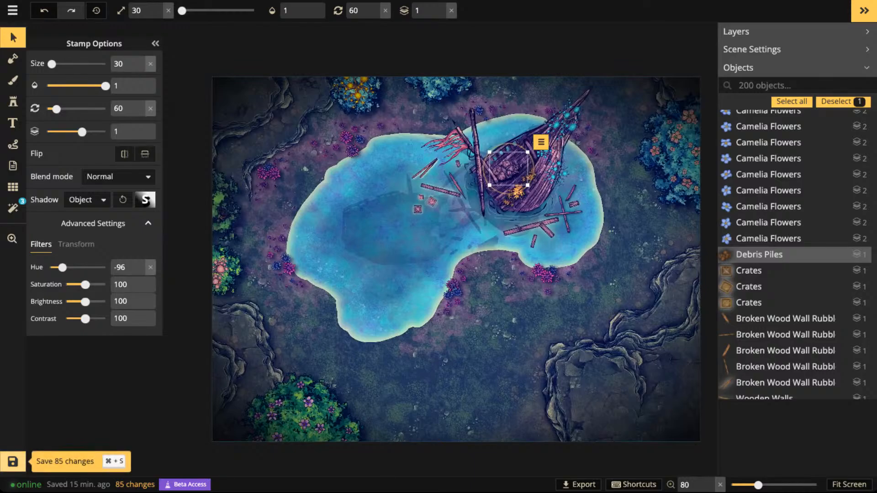
{"action": "left_click", "coordinate": [13, 462]}
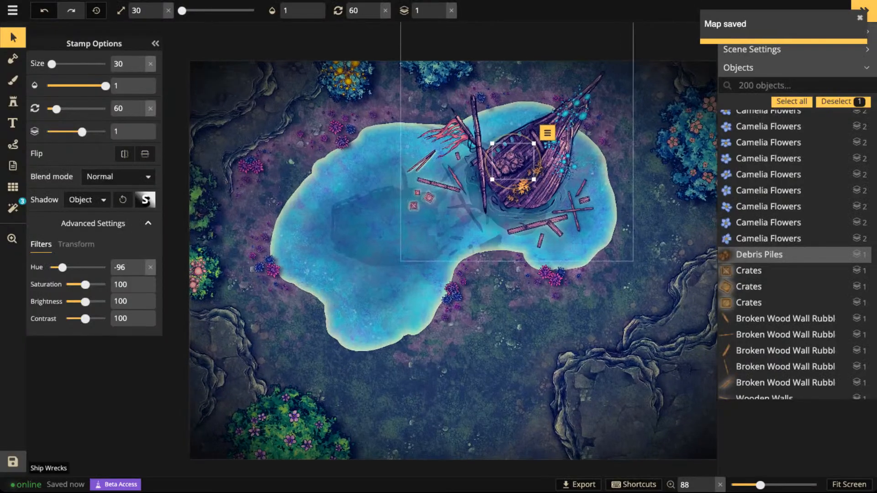
- Deselect the debris pile and examine the shipwreck, floating debris and underwater shadows in the lake
{"action": "scroll", "coordinate": [544, 188], "scroll_direction": "up", "scroll_amount": 3}
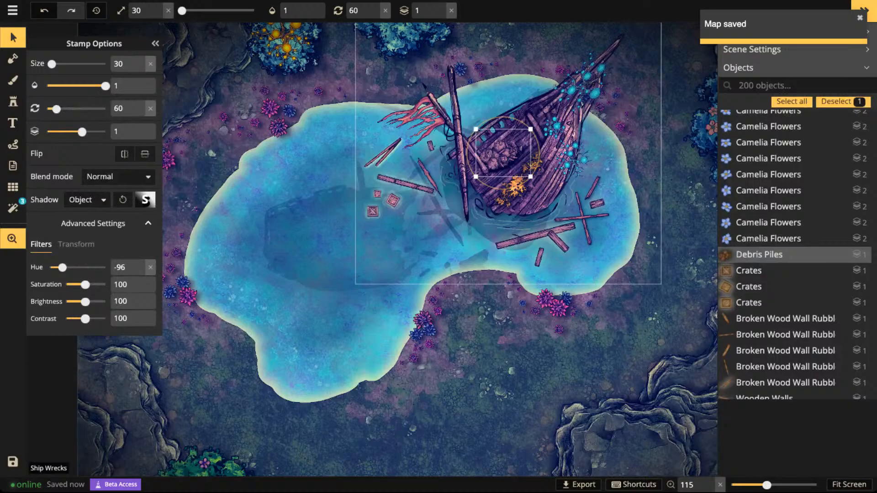
{"action": "left_click_drag", "start_coordinate": [544, 189], "coordinate": [529, 195]}
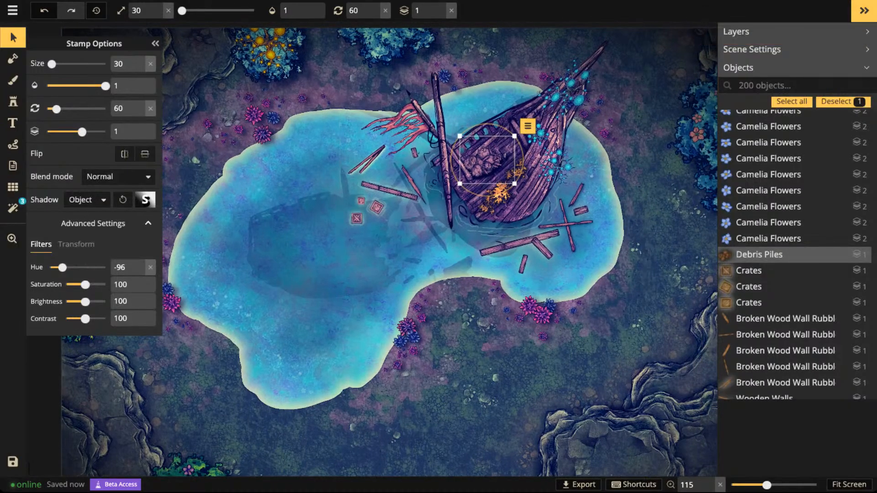
{"action": "scroll", "coordinate": [347, 199], "scroll_direction": "down", "scroll_amount": 1}
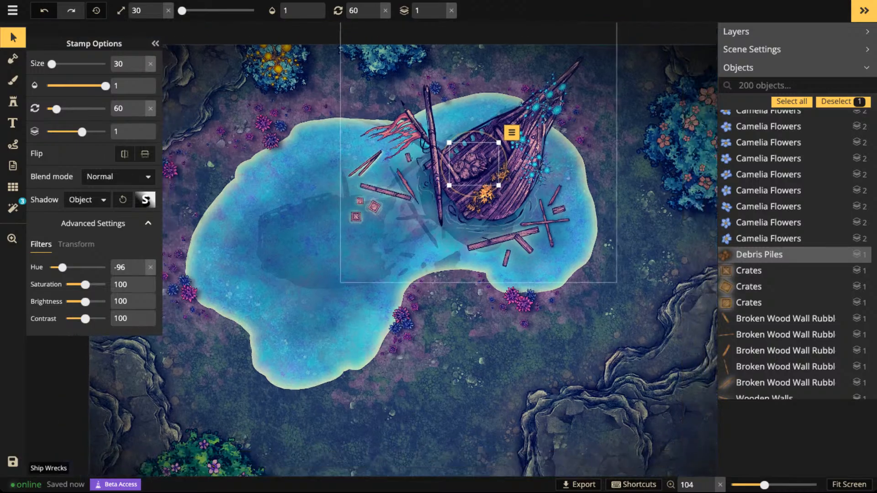
{"action": "key", "text": "Escape"}
{"action": "scroll", "coordinate": [476, 169], "scroll_direction": "down", "scroll_amount": 1}
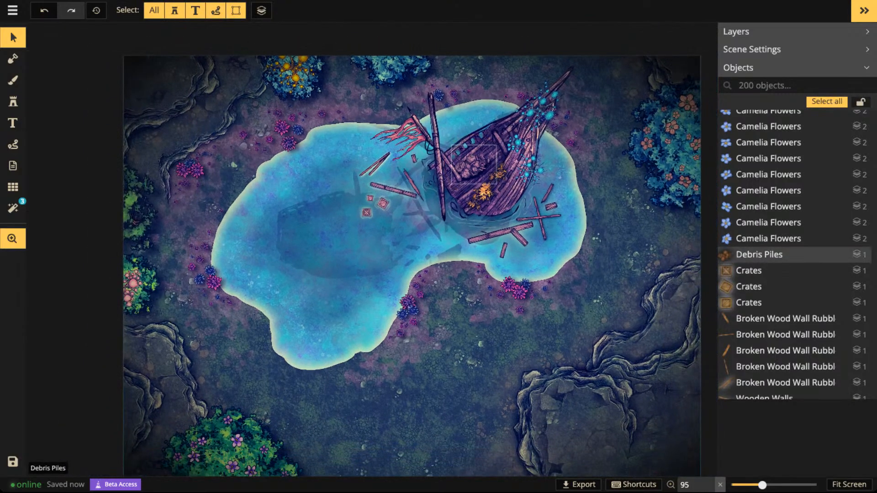
{"action": "left_click_drag", "start_coordinate": [476, 169], "coordinate": [405, 233]}
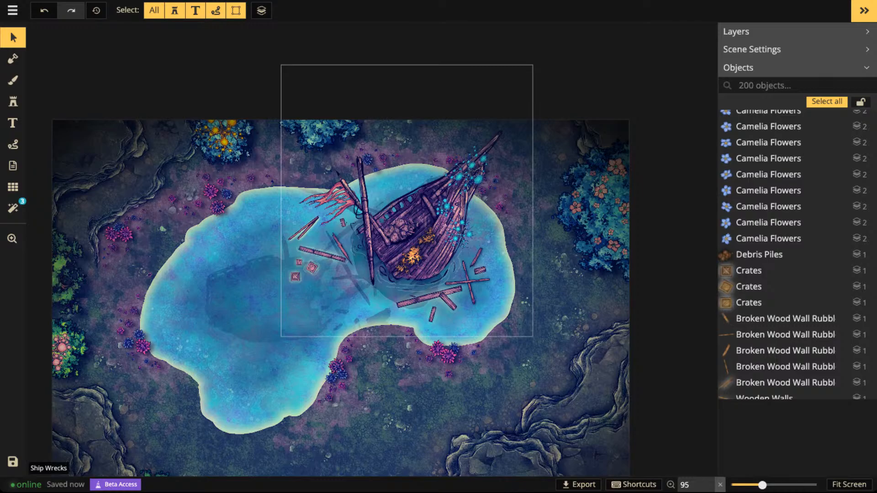
{"action": "scroll", "coordinate": [428, 197], "scroll_direction": "up", "scroll_amount": 3}
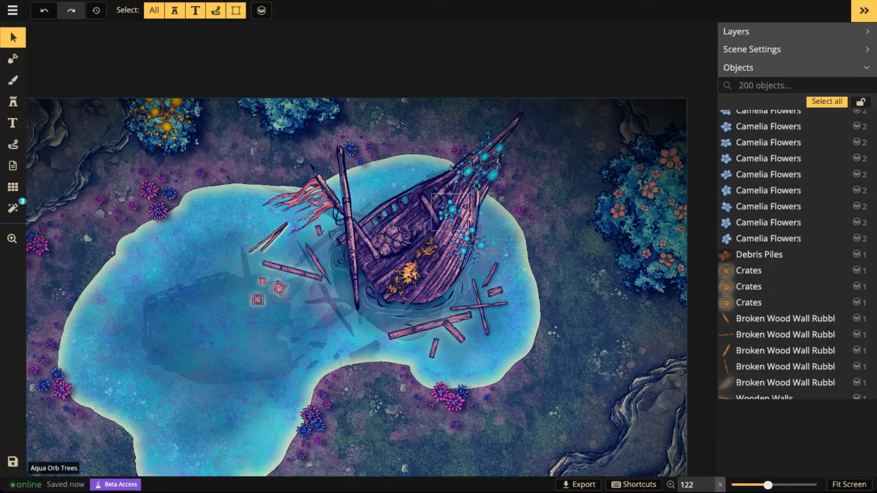
{"action": "left_click_drag", "start_coordinate": [395, 239], "coordinate": [478, 193]}
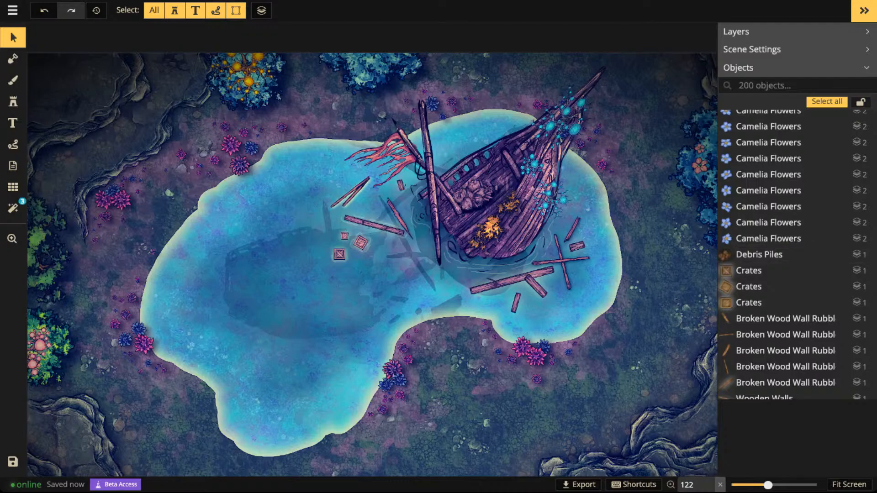
- Limit the stamp catalog to the Fey pack and choose the red Fuchsia Glitter Pines tree stamp
{"action": "left_click", "coordinate": [13, 101]}
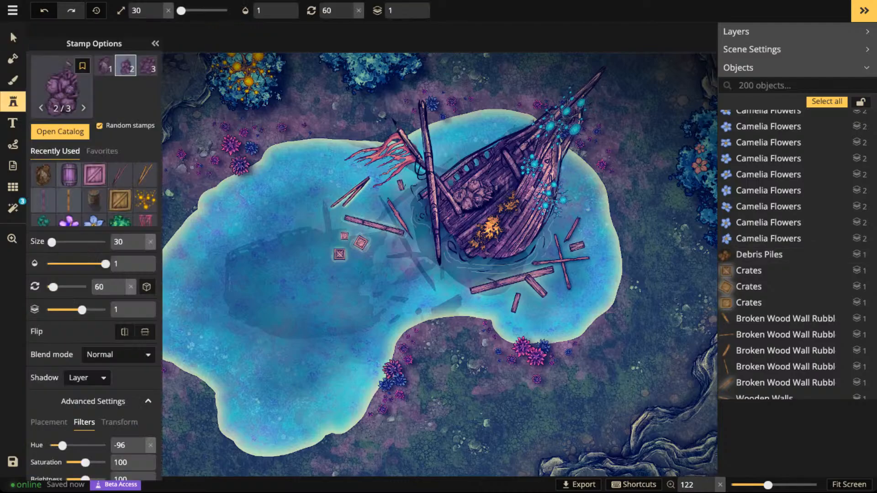
{"action": "key", "text": "f"}
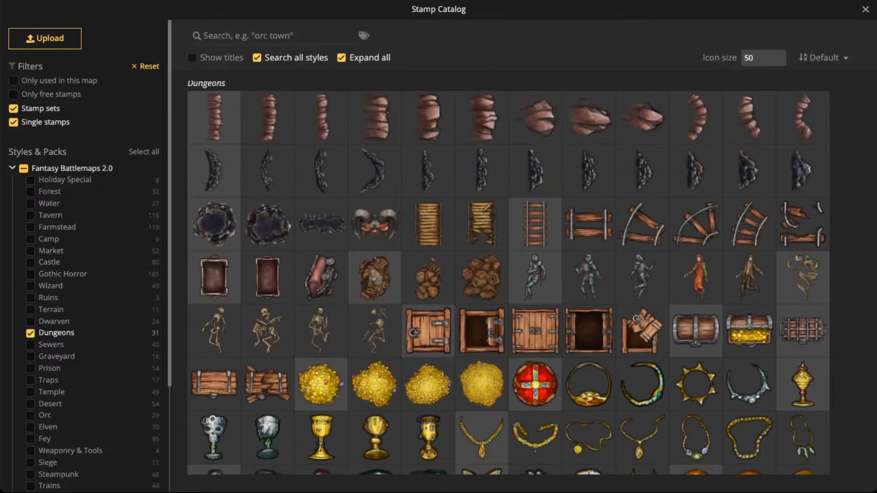
{"action": "left_click", "coordinate": [24, 169]}
{"action": "left_click", "coordinate": [23, 169]}
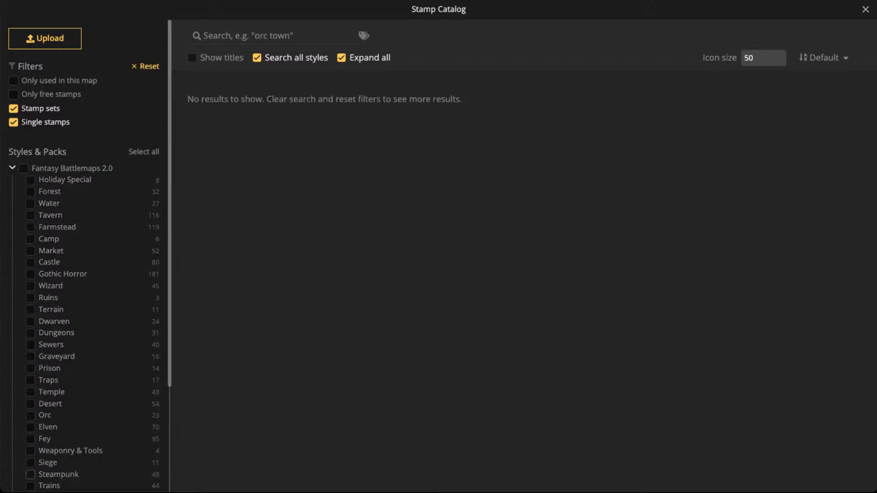
{"action": "left_click", "coordinate": [31, 439]}
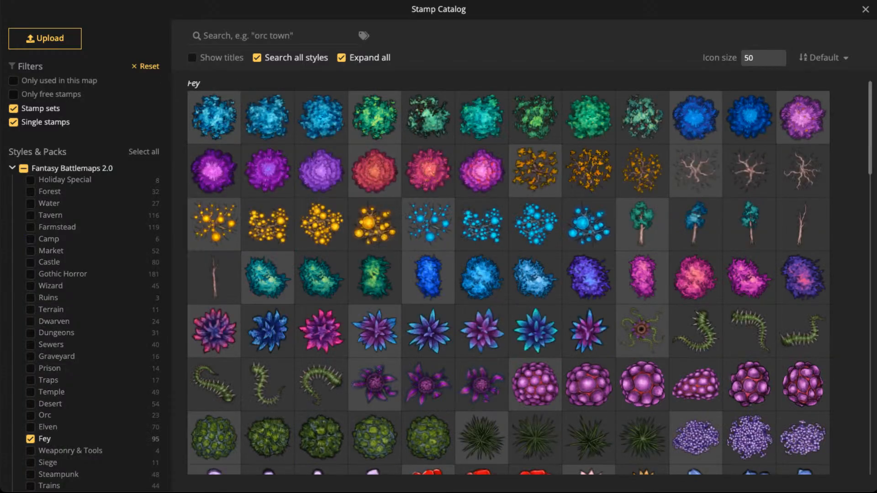
{"action": "left_click", "coordinate": [375, 171]}
- Enlarge the first Fuchsia Glitter Pines variant to size 70 and place one on the lake's southwest shore
{"action": "key", "text": "space"}
{"action": "left_click_drag", "start_coordinate": [305, 286], "coordinate": [553, 270]}
{"action": "left_click", "coordinate": [104, 65]}
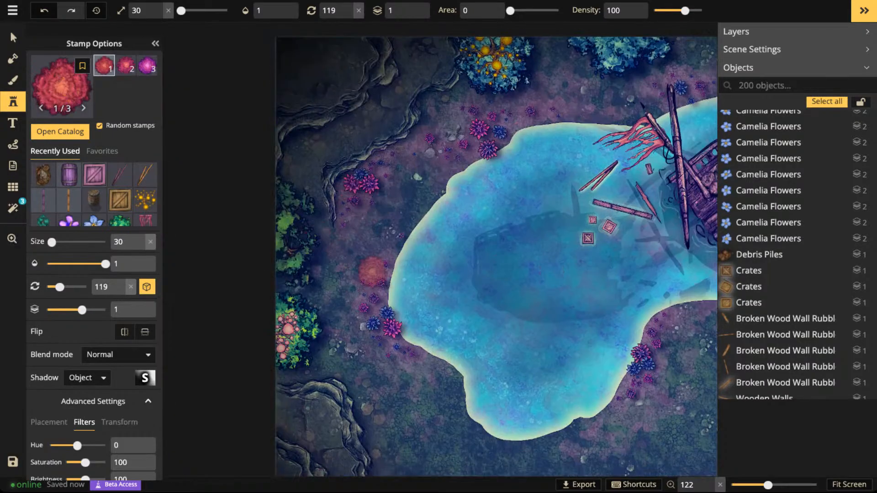
{"action": "key", "text": "bracketright"}
{"action": "key", "text": "bracketright"}
{"action": "key", "text": "bracketright"}
{"action": "key", "text": "bracketright"}
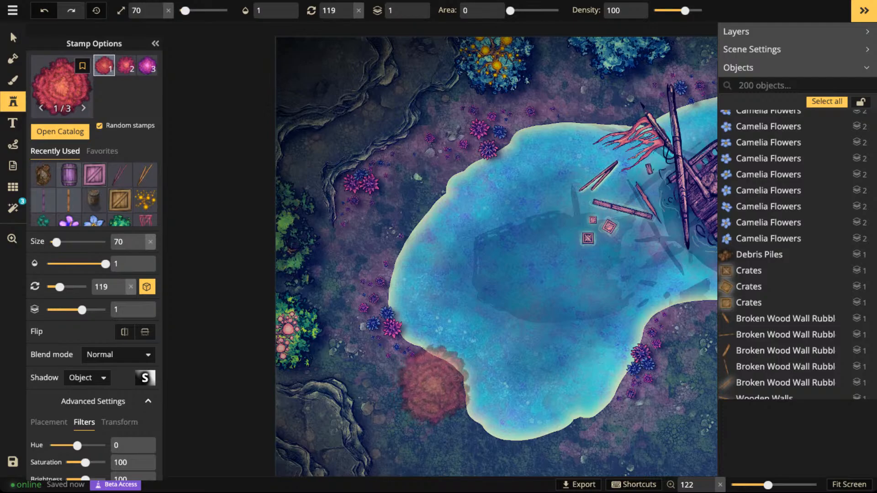
{"action": "left_click", "coordinate": [436, 384]}
{"action": "scroll", "coordinate": [438, 380], "scroll_direction": "up", "scroll_amount": 2}
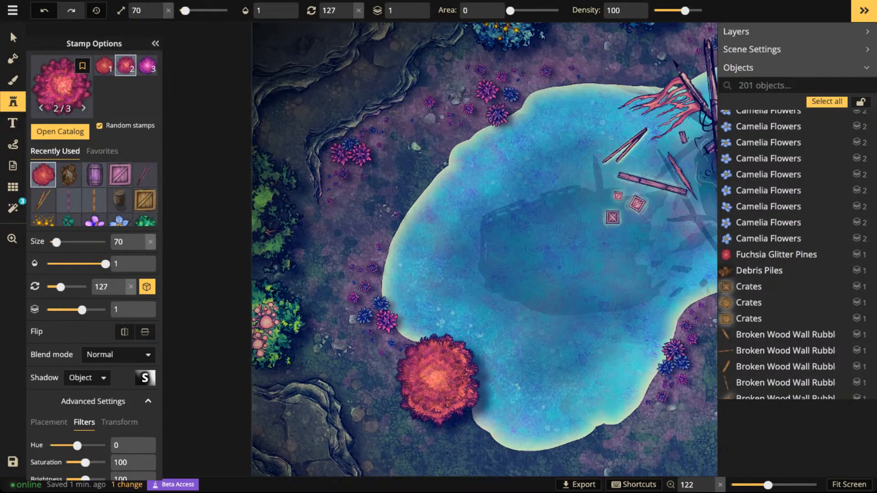
- Rotate the placed red tree to 179 degrees and nudge its position on the shore
{"action": "left_click", "coordinate": [13, 38]}
{"action": "left_click", "coordinate": [437, 380]}
{"action": "scroll", "coordinate": [438, 380], "scroll_direction": "up", "scroll_amount": 1}
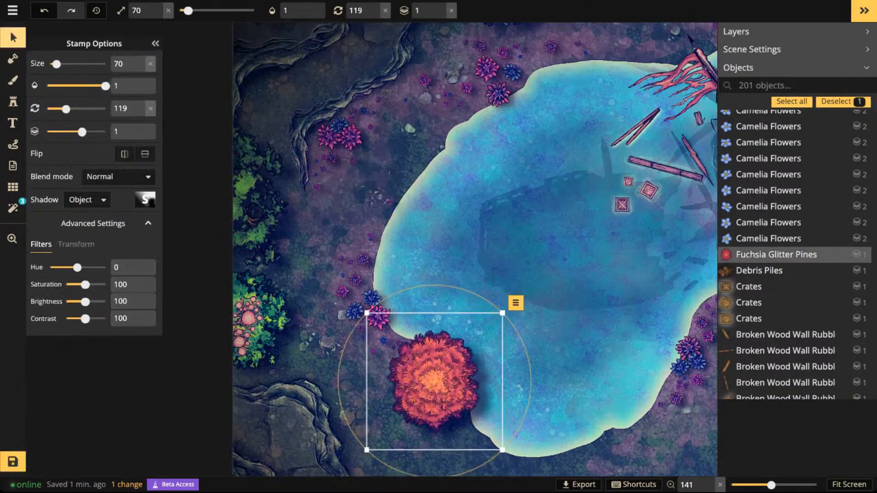
{"action": "scroll", "coordinate": [470, 372], "scroll_direction": "up", "scroll_amount": 1}
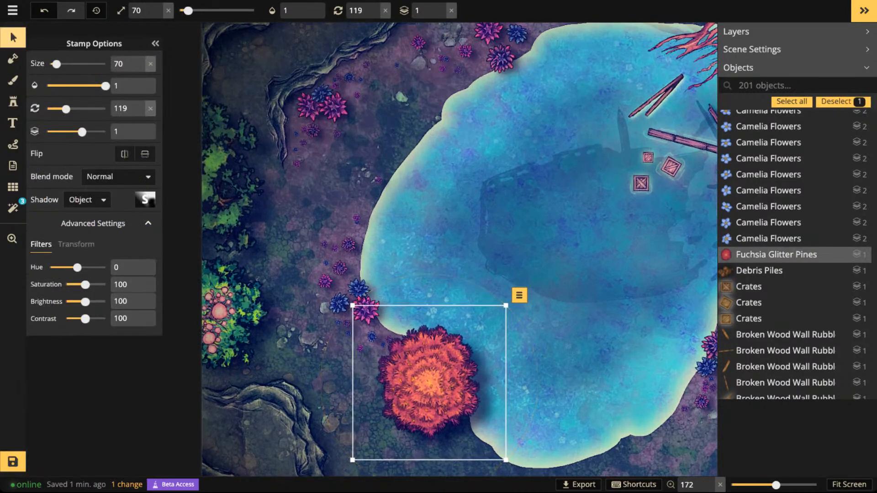
{"action": "scroll", "coordinate": [457, 377], "scroll_direction": "up", "scroll_amount": 4}
{"action": "left_click_drag", "start_coordinate": [448, 379], "coordinate": [448, 373]}
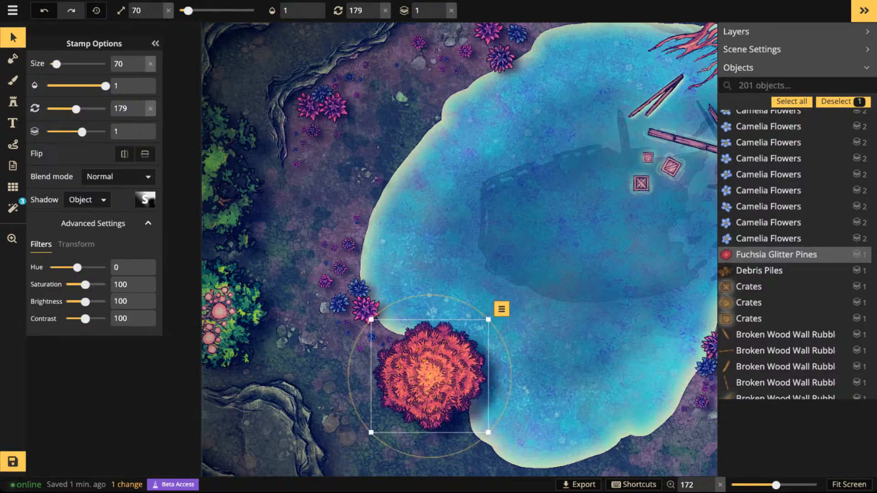
- Set the red tree's shadow to None
{"action": "left_click_drag", "start_coordinate": [566, 329], "coordinate": [348, 259]}
{"action": "left_click", "coordinate": [86, 200]}
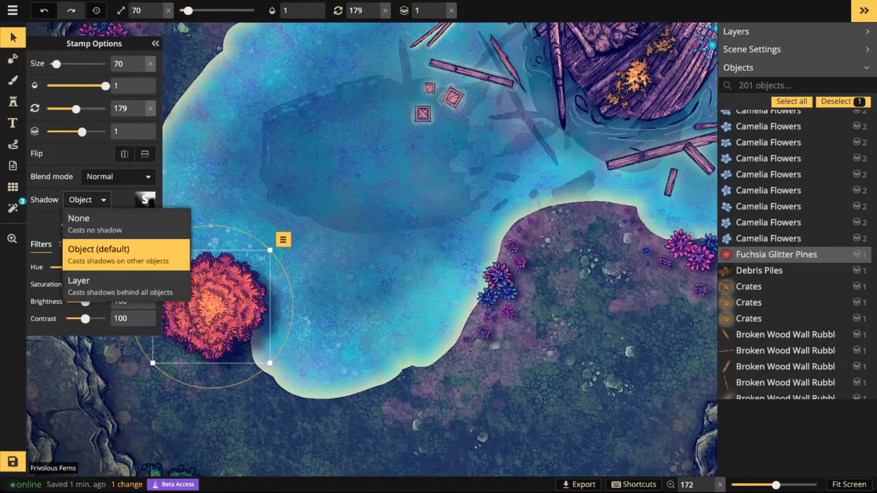
{"action": "left_click", "coordinate": [82, 215]}
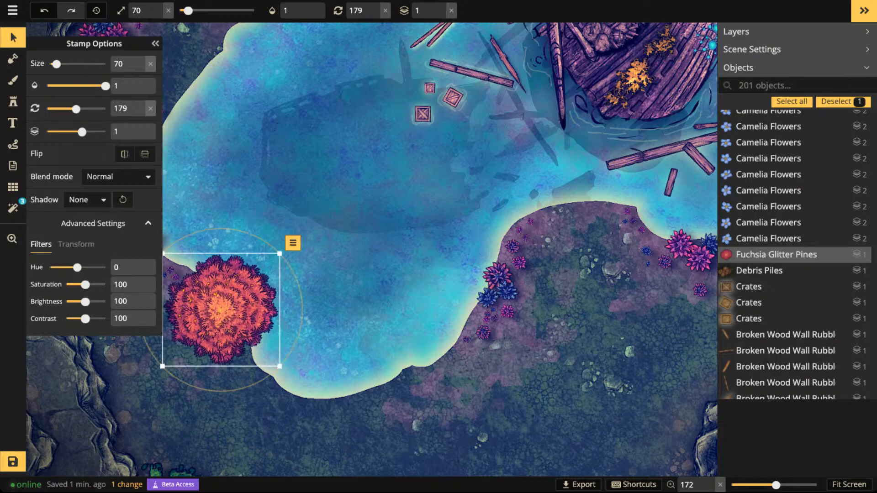
- Duplicate the red tree, put the copy on layer 0 and offset it partly behind the original toward the water
{"action": "key", "text": "ctrl+c"}
{"action": "key", "text": "ctrl+v"}
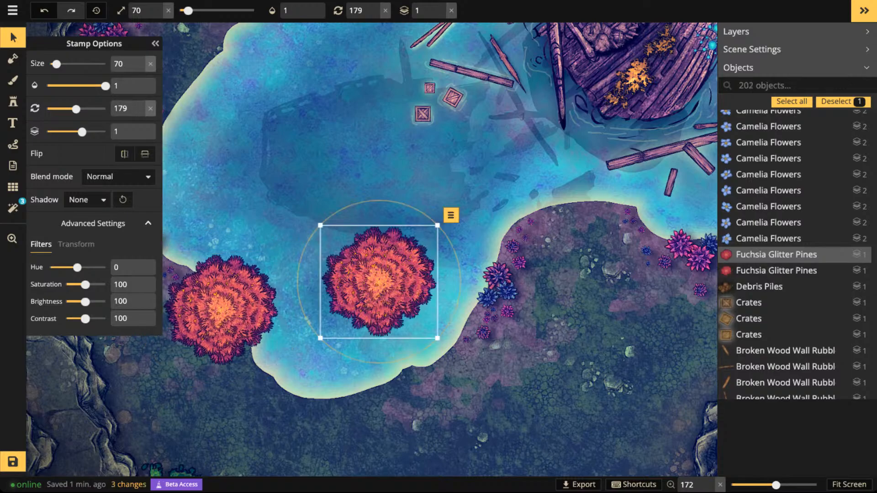
{"action": "left_click", "coordinate": [441, 15]}
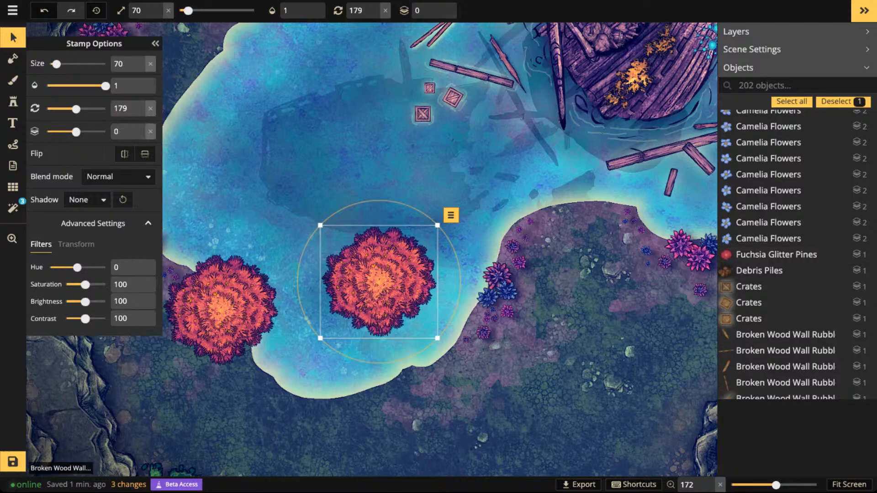
{"action": "left_click_drag", "start_coordinate": [379, 282], "coordinate": [258, 291]}
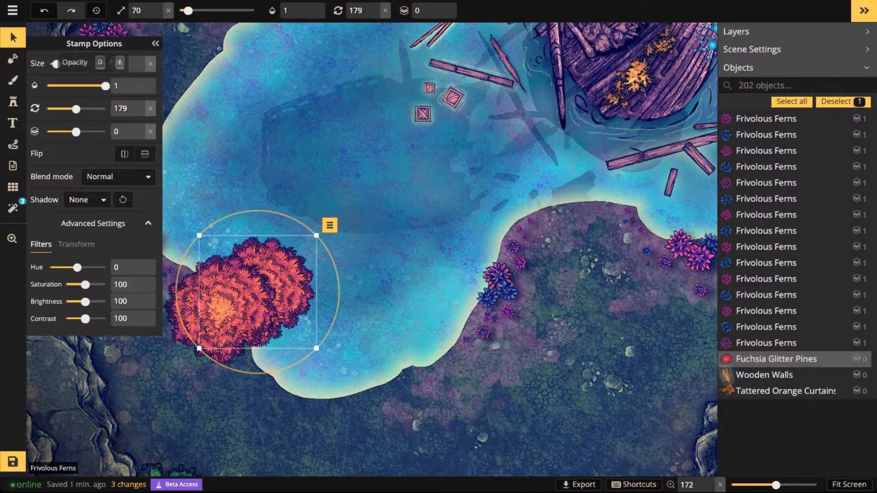
- Lower the tree copy's opacity to 0.37, rotate it to 269 degrees and tuck it closer behind the original as a reflection
{"action": "left_click_drag", "start_coordinate": [106, 86], "coordinate": [69, 86]}
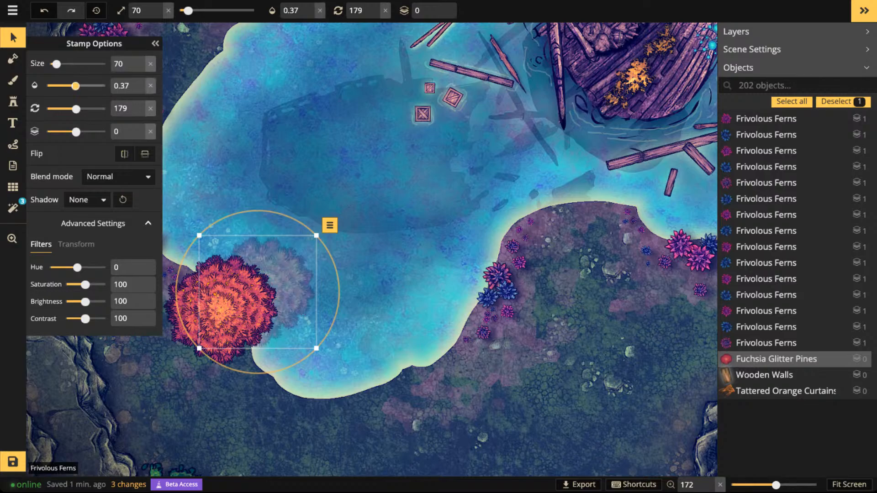
{"action": "scroll", "coordinate": [257, 292], "scroll_direction": "up", "scroll_amount": 6}
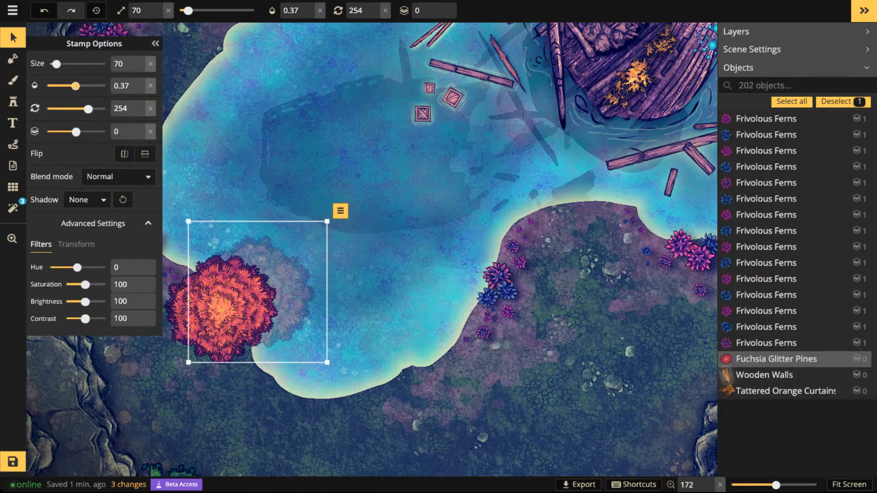
{"action": "left_click_drag", "start_coordinate": [283, 292], "coordinate": [349, 286]}
{"action": "scroll", "coordinate": [265, 299], "scroll_direction": "down", "scroll_amount": 2}
{"action": "key", "text": "space"}
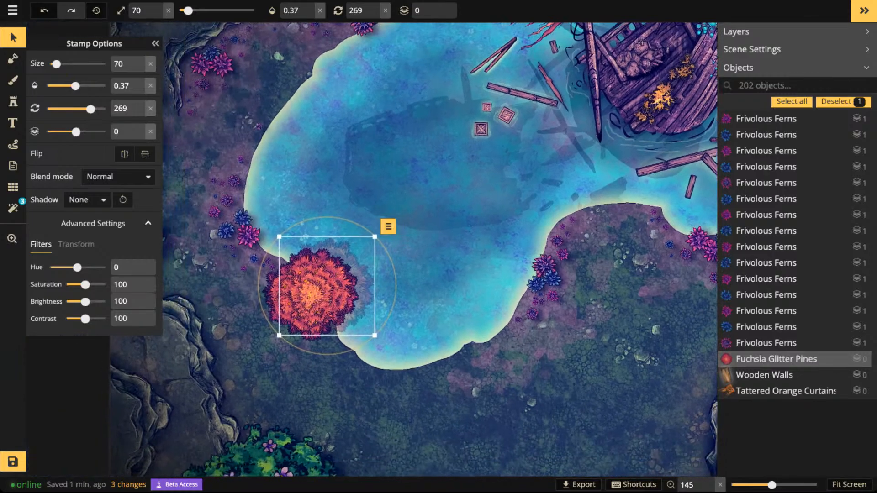
{"action": "scroll", "coordinate": [335, 334], "scroll_direction": "up", "scroll_amount": 10}
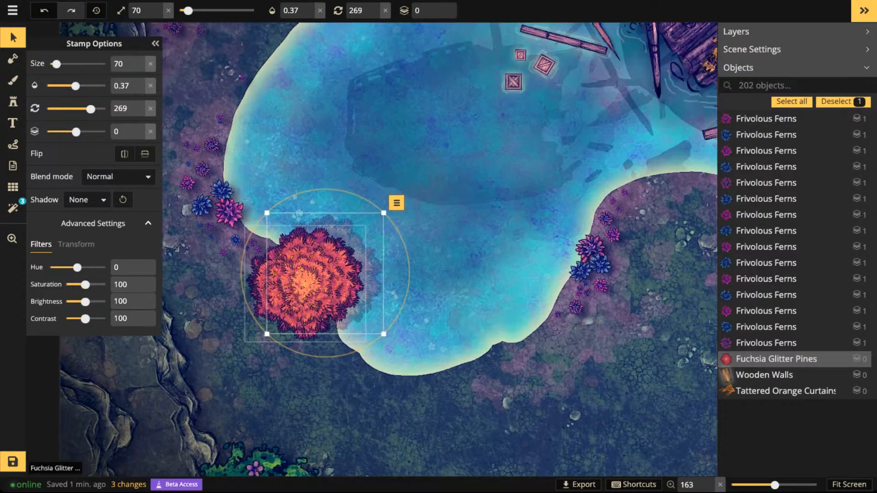
{"action": "key", "text": "Escape"}
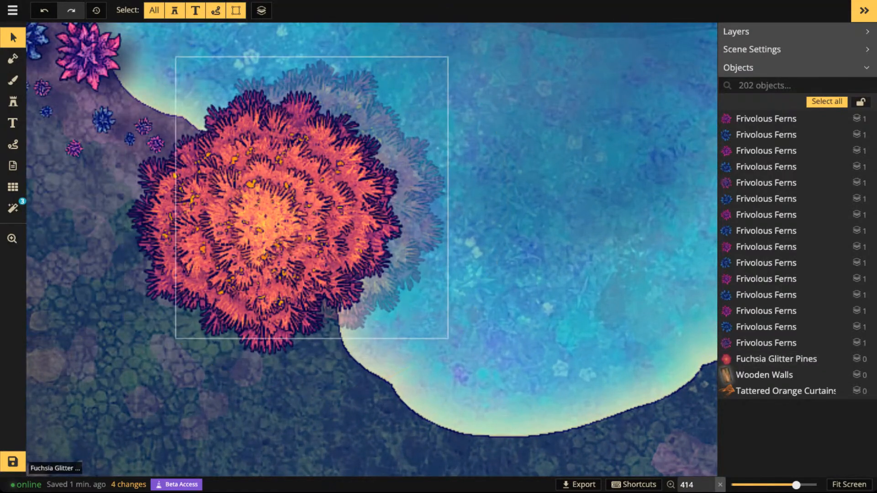
- Flatten the semi-transparent tree copy to the background (BG) layer
{"action": "left_click", "coordinate": [315, 238]}
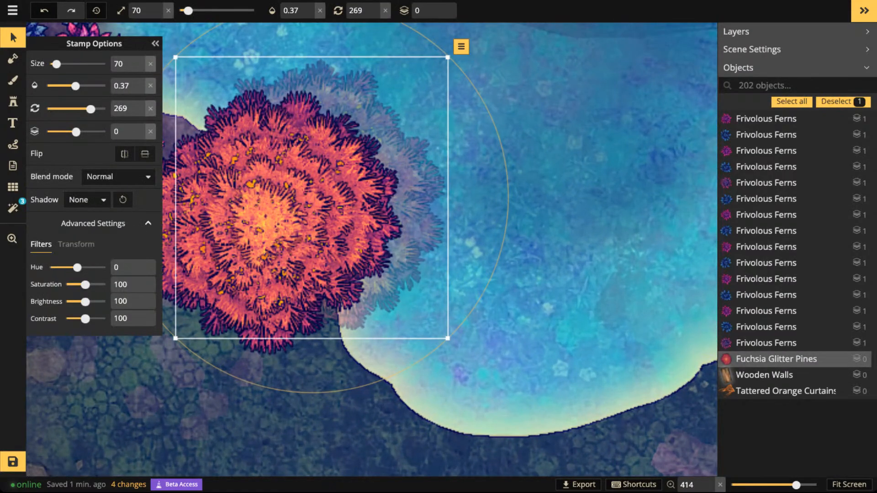
{"action": "scroll", "coordinate": [386, 143], "scroll_direction": "down", "scroll_amount": 5}
{"action": "left_click", "coordinate": [434, 84]}
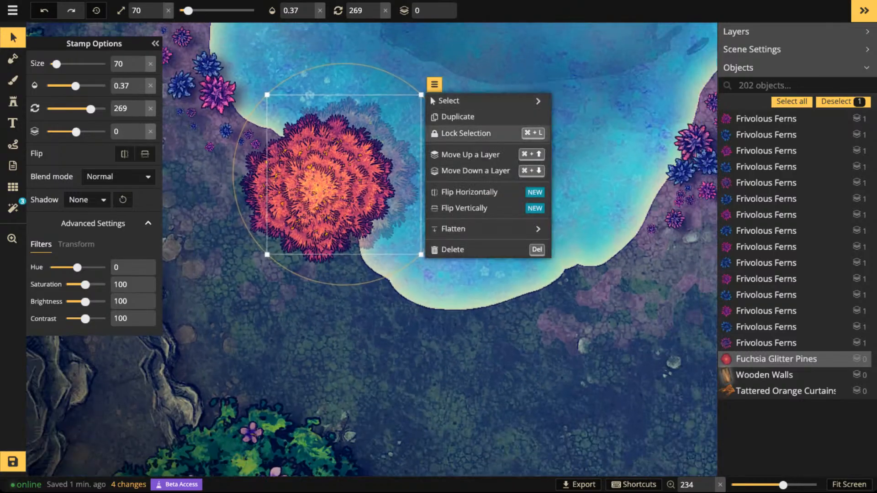
{"action": "mouse_move", "coordinate": [456, 228]}
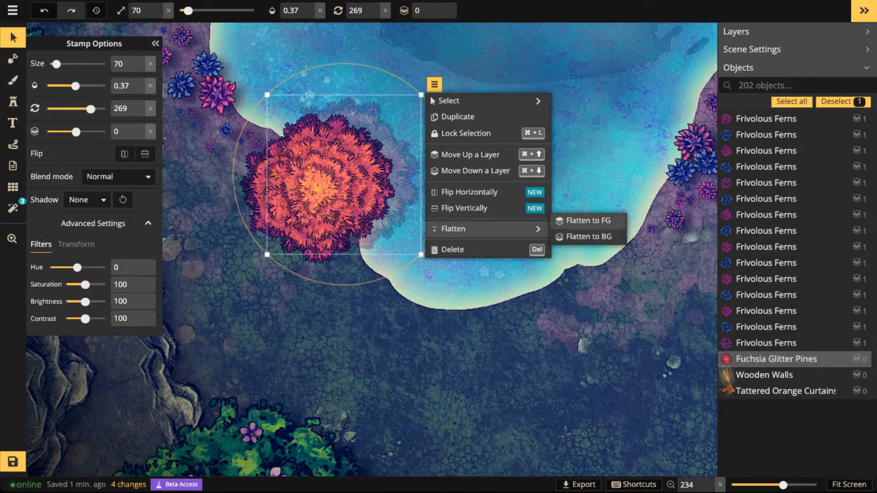
{"action": "left_click", "coordinate": [589, 236]}
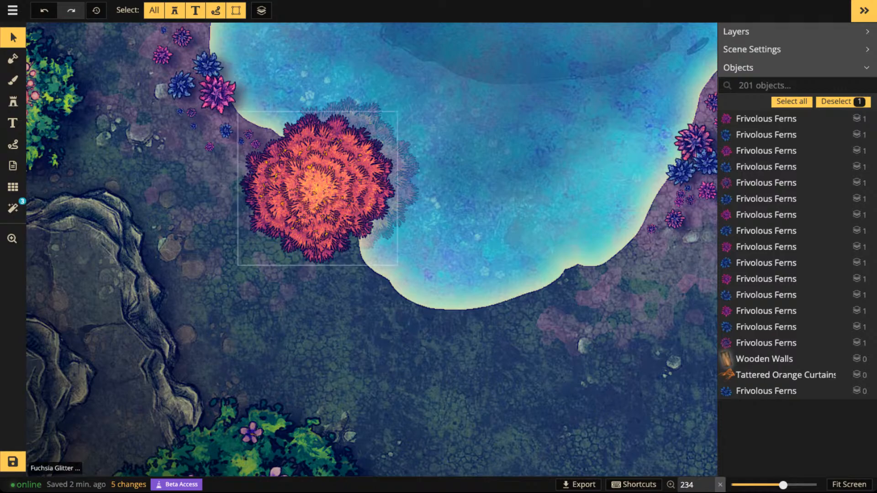
- Duplicate the large pink fern on the west shore beside the red tree and put the copy on layer 0, offset over the water
{"action": "left_click", "coordinate": [217, 93]}
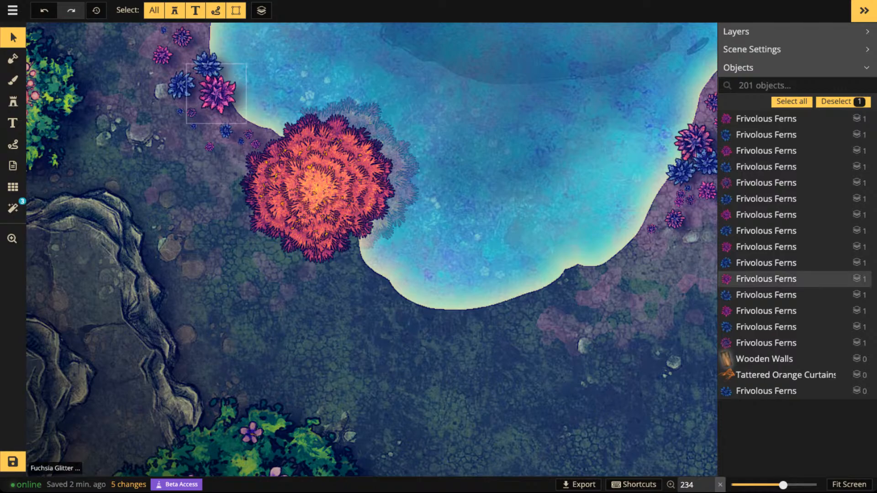
{"action": "key", "text": "ctrl+c"}
{"action": "key", "text": "ctrl+v"}
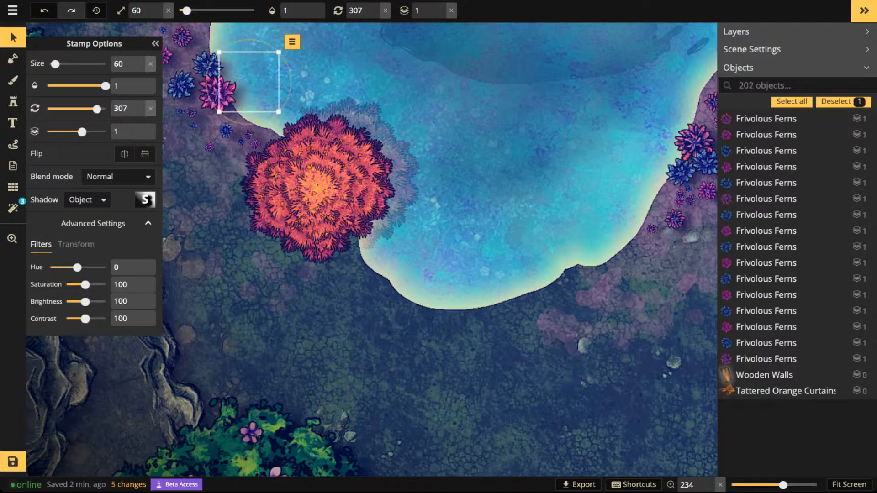
{"action": "left_click_drag", "start_coordinate": [249, 82], "coordinate": [242, 83]}
{"action": "left_click", "coordinate": [441, 14]}
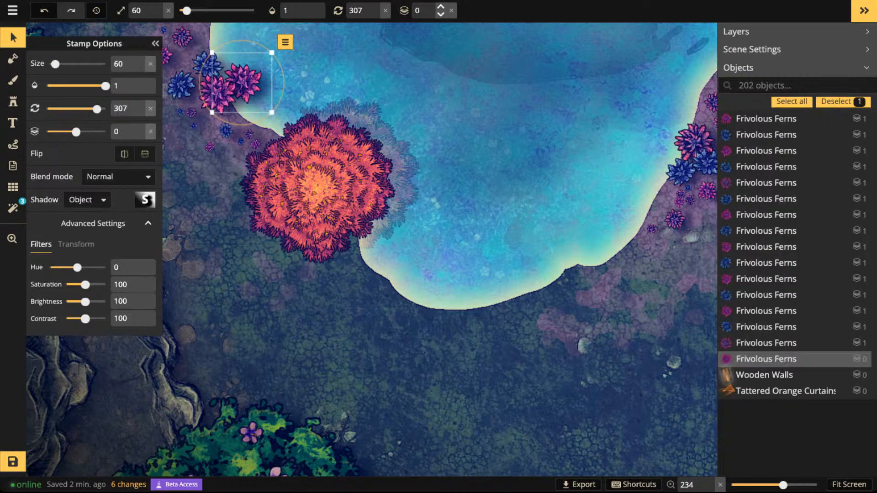
- Tuck the fern copy behind the original as a reflection with 0.36 opacity and flatten it to the background (BG)
{"action": "left_click_drag", "start_coordinate": [106, 86], "coordinate": [75, 86]}
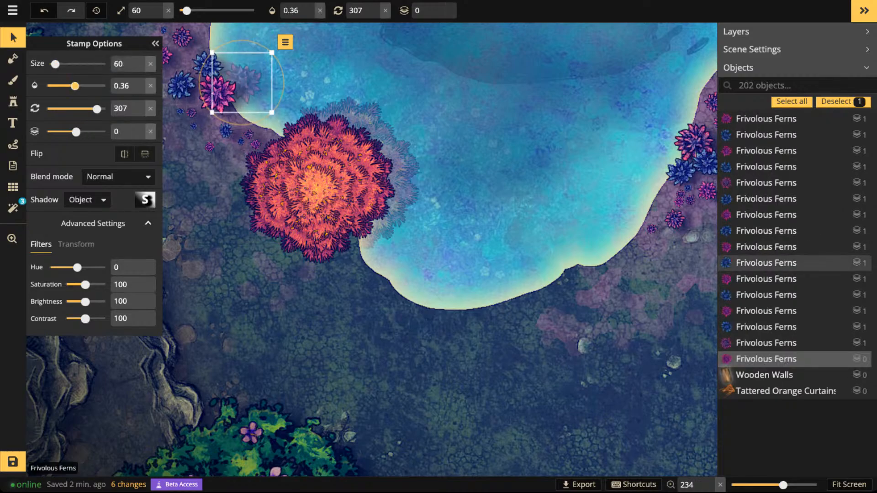
{"action": "left_click_drag", "start_coordinate": [245, 83], "coordinate": [231, 91]}
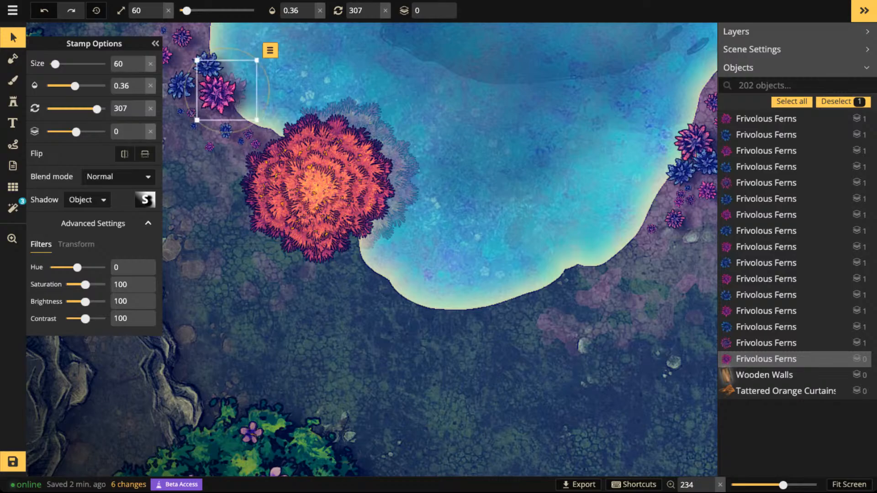
{"action": "left_click", "coordinate": [270, 50]}
{"action": "mouse_move", "coordinate": [293, 195]}
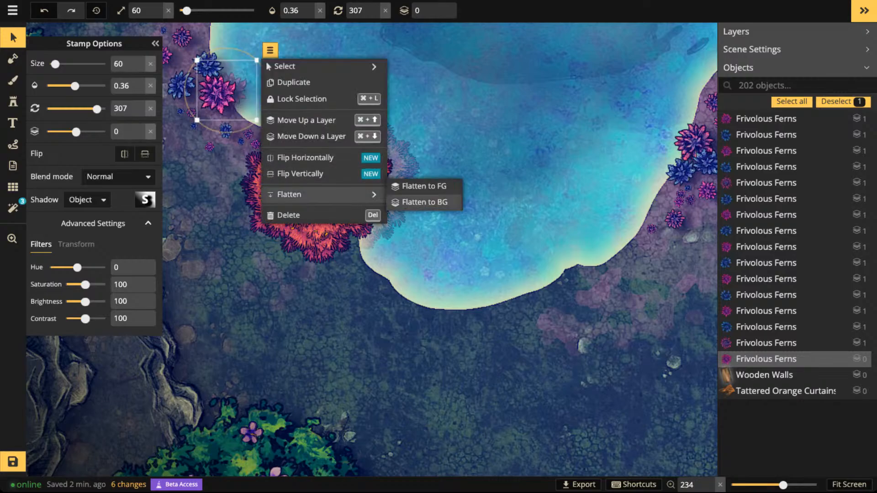
{"action": "left_click", "coordinate": [424, 202]}
- Duplicate the pink fern at the water's edge on the northwest shore and put the copy on layer 0, offset toward the water
{"action": "scroll", "coordinate": [372, 249], "scroll_direction": "down", "scroll_amount": 4}
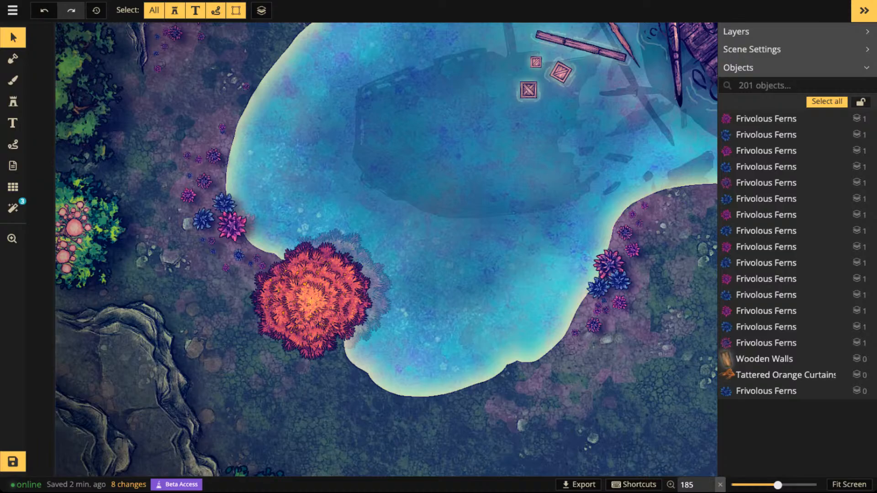
{"action": "scroll", "coordinate": [324, 86], "scroll_direction": "down", "scroll_amount": 2}
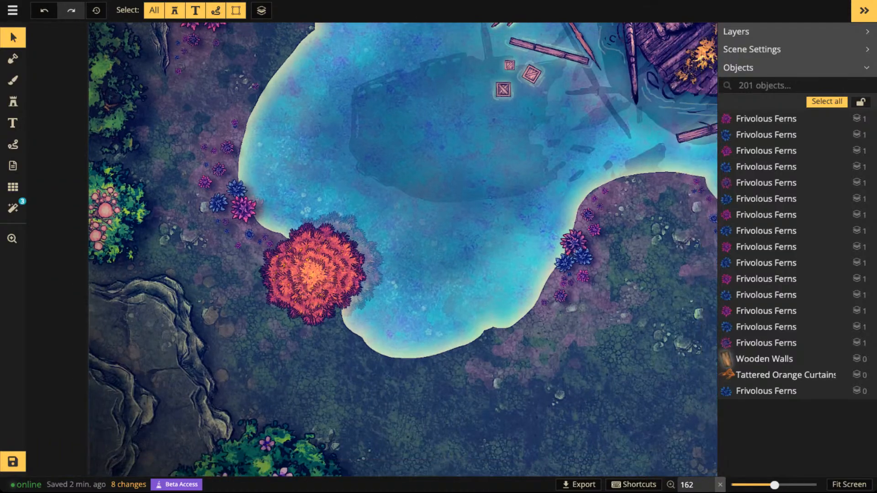
{"action": "left_click_drag", "start_coordinate": [502, 114], "coordinate": [394, 190]}
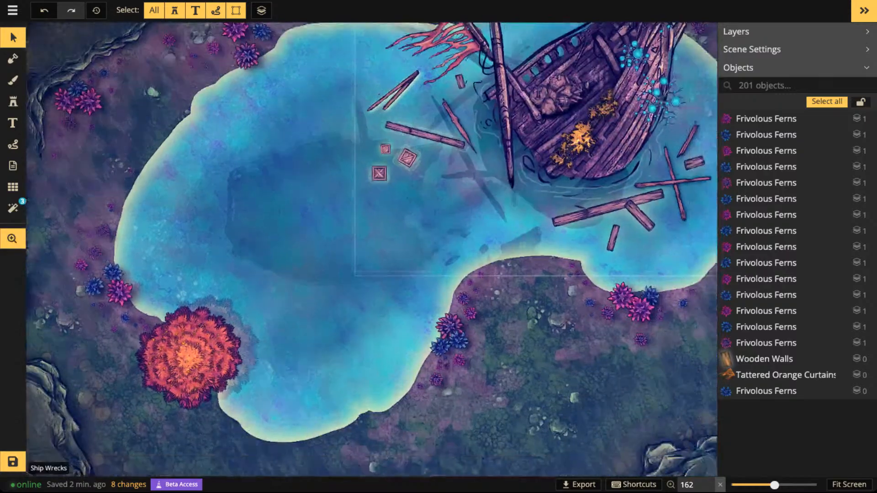
{"action": "left_click_drag", "start_coordinate": [576, 328], "coordinate": [556, 300]}
{"action": "scroll", "coordinate": [556, 299], "scroll_direction": "up", "scroll_amount": 5}
{"action": "left_click_drag", "start_coordinate": [283, 137], "coordinate": [560, 406]}
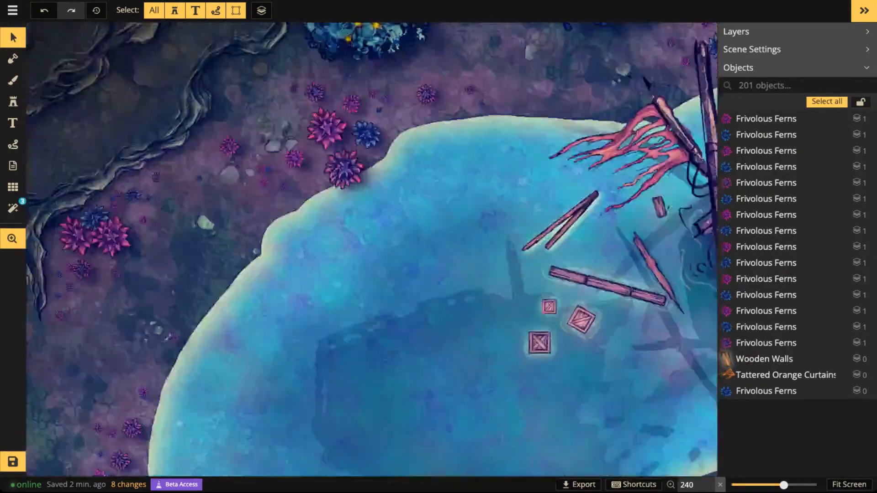
{"action": "left_click_drag", "start_coordinate": [376, 185], "coordinate": [475, 299]}
{"action": "scroll", "coordinate": [475, 299], "scroll_direction": "up", "scroll_amount": 2}
{"action": "left_click_drag", "start_coordinate": [438, 278], "coordinate": [439, 282]}
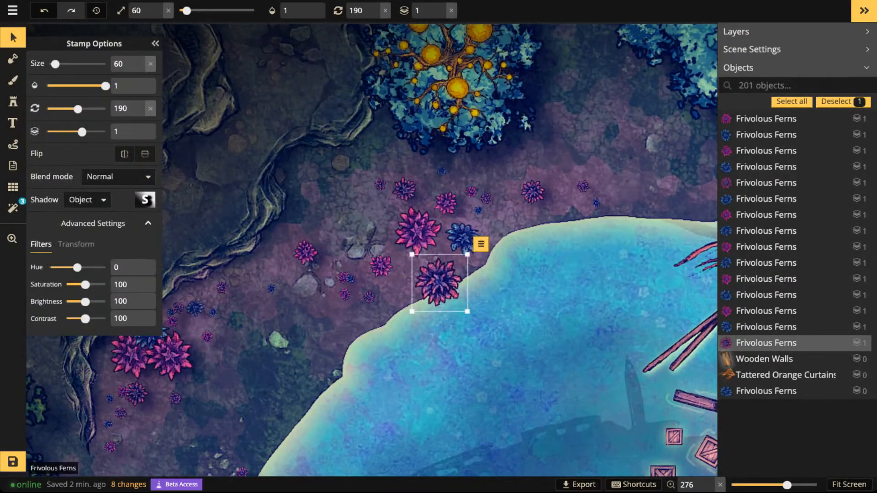
{"action": "scroll", "coordinate": [440, 281], "scroll_direction": "up", "scroll_amount": 5}
{"action": "key", "text": "ctrl+c"}
{"action": "key", "text": "ctrl+v"}
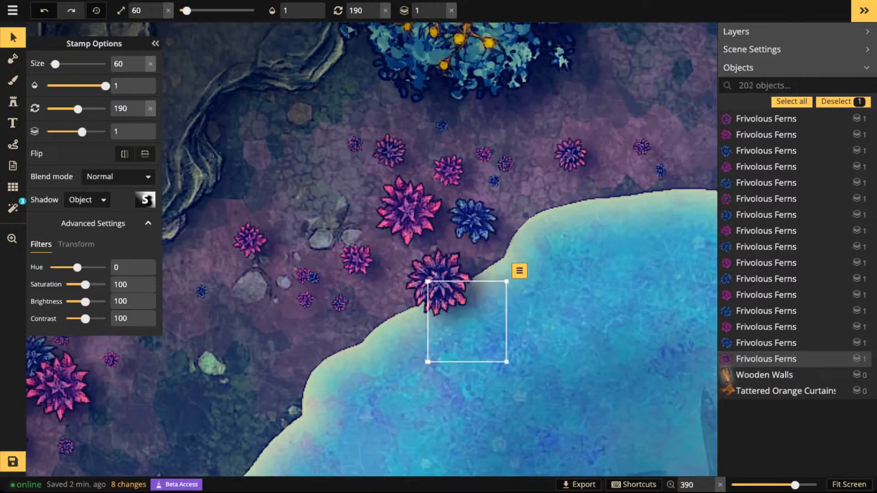
{"action": "left_click", "coordinate": [441, 15]}
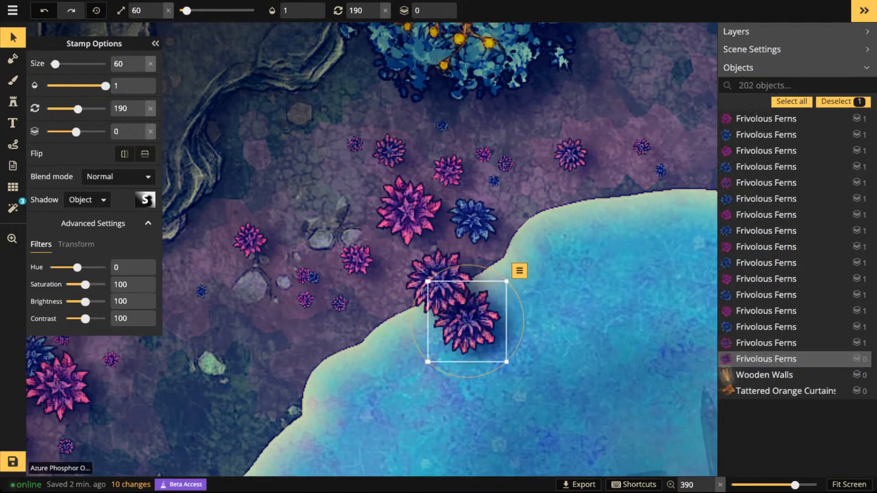
{"action": "left_click_drag", "start_coordinate": [467, 321], "coordinate": [454, 300]}
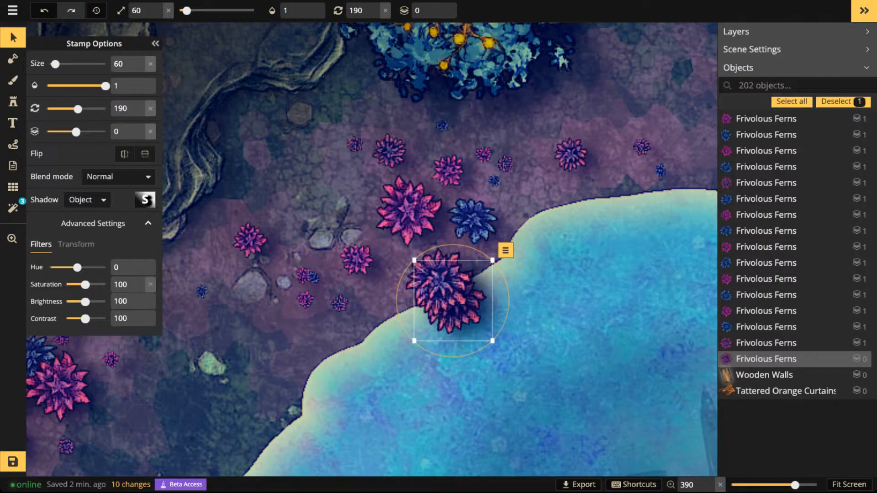
- Set the northwest fern copy's shadow to None and lower its opacity to 0.33
{"action": "left_click", "coordinate": [87, 199]}
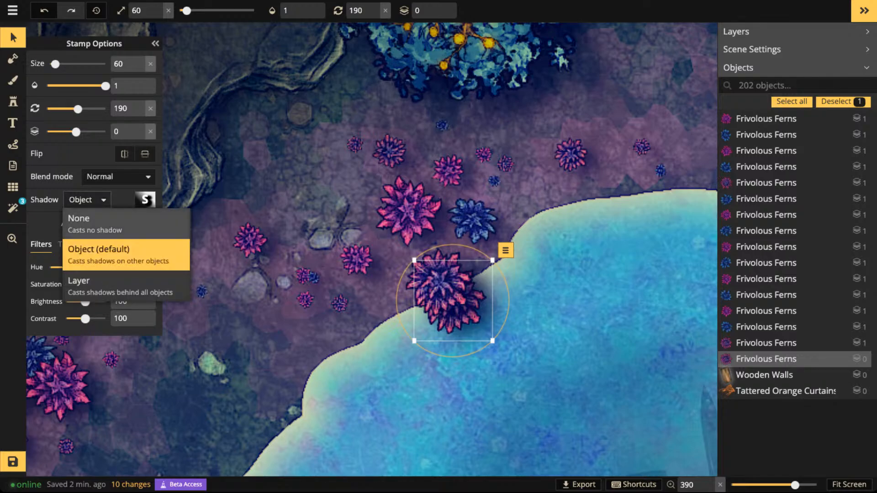
{"action": "left_click", "coordinate": [85, 220]}
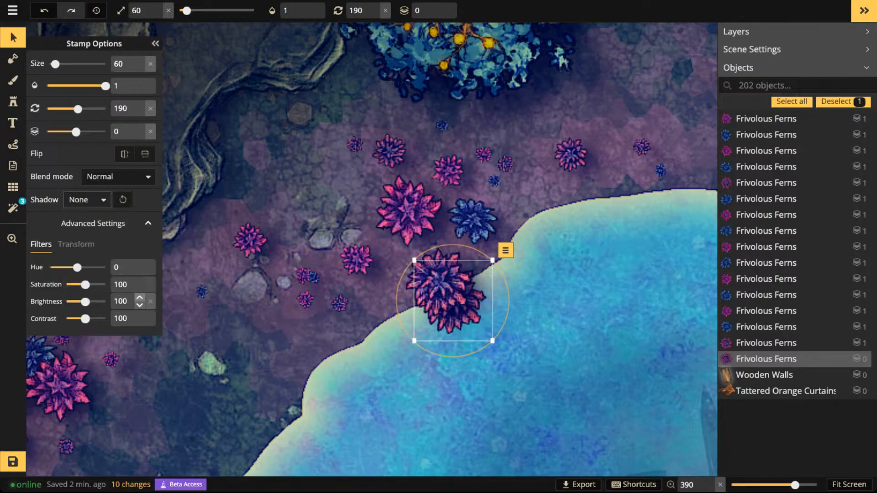
{"action": "left_click_drag", "start_coordinate": [105, 85], "coordinate": [73, 85]}
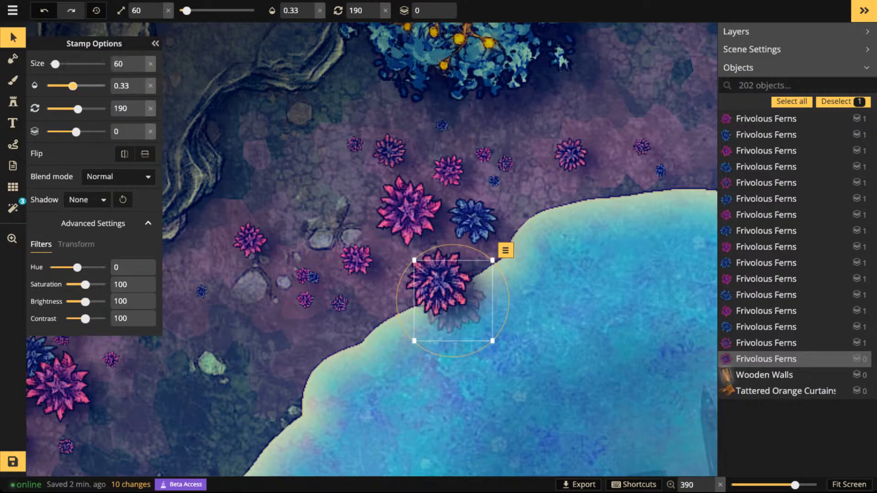
- Tuck the semi-transparent fern copy closer behind the original and flatten it to the background (BG)
{"action": "left_click_drag", "start_coordinate": [452, 301], "coordinate": [445, 292]}
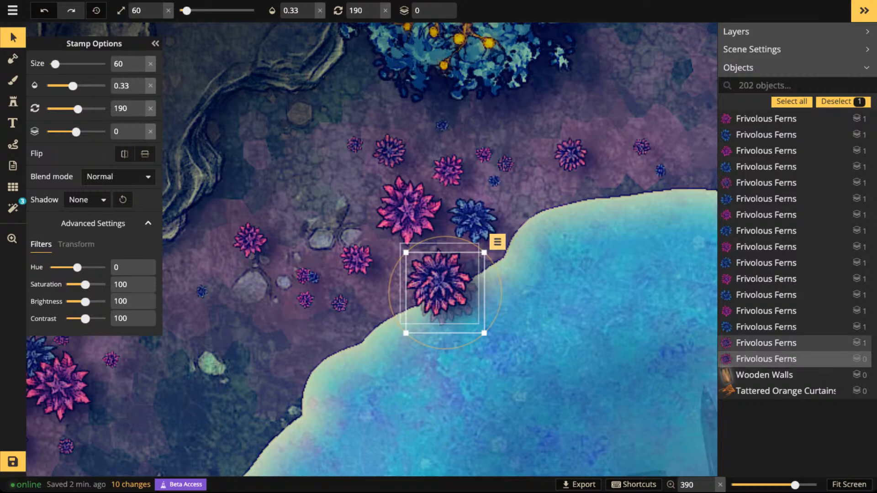
{"action": "left_click", "coordinate": [498, 242]}
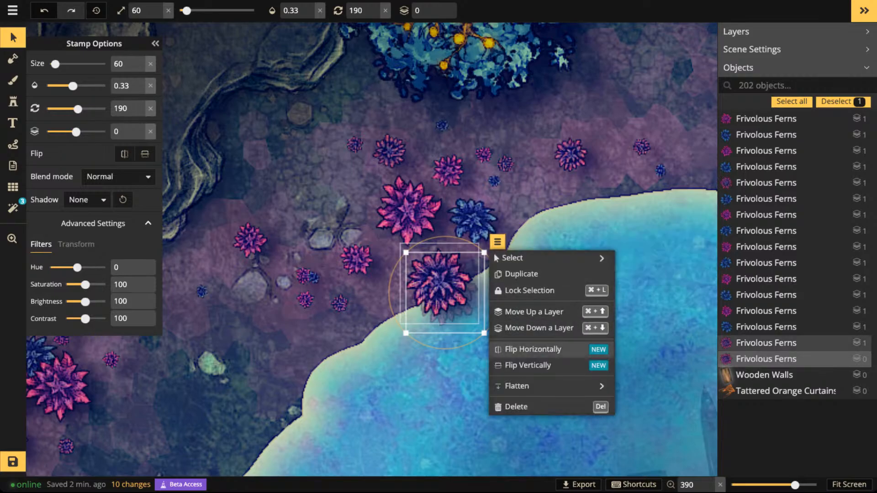
{"action": "mouse_move", "coordinate": [548, 386]}
{"action": "left_click", "coordinate": [653, 394]}
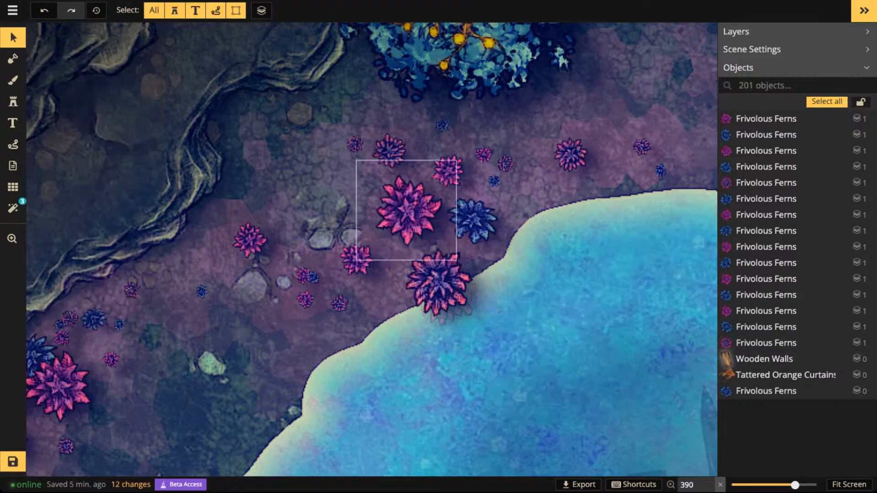
- Stamp two Fuchsia Glitter Pines at size 50 on the southern shore, one just below the red tree and one across the bay
{"action": "scroll", "coordinate": [353, 167], "scroll_direction": "down", "scroll_amount": 5}
{"action": "scroll", "coordinate": [353, 167], "scroll_direction": "down", "scroll_amount": 7}
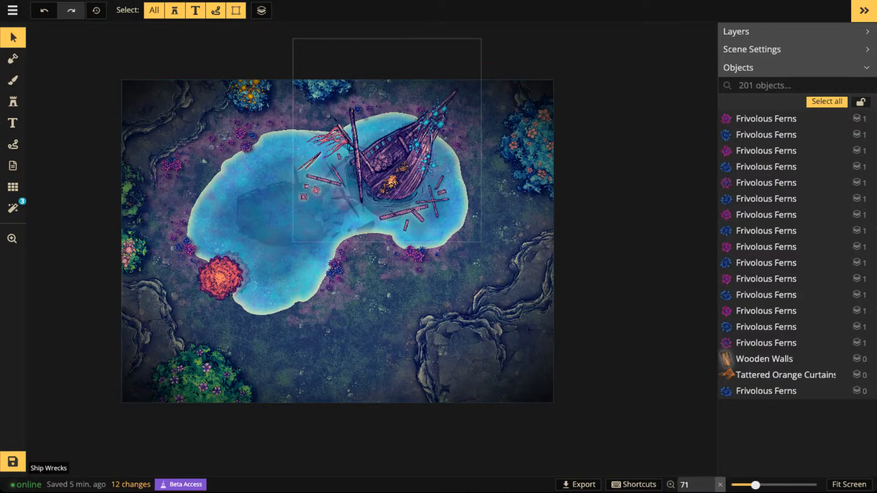
{"action": "left_click", "coordinate": [219, 277]}
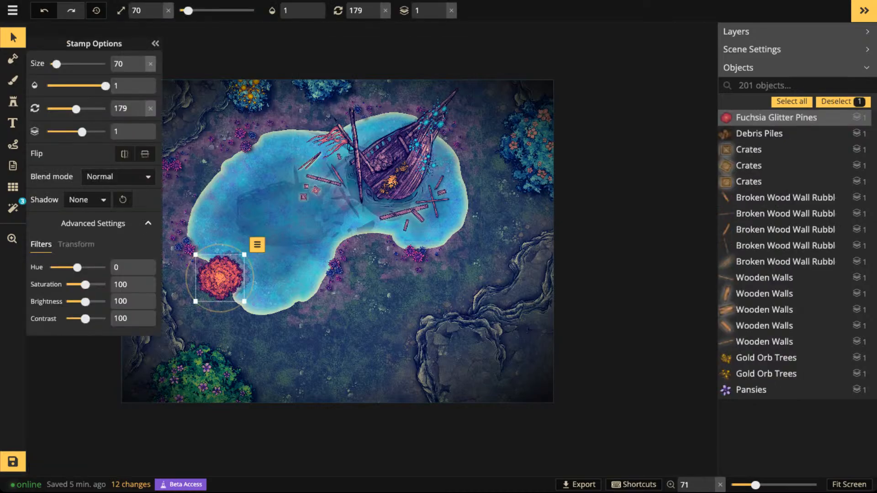
{"action": "key", "text": "s"}
{"action": "scroll", "coordinate": [197, 246], "scroll_direction": "up", "scroll_amount": 3}
{"action": "key", "text": "2"}
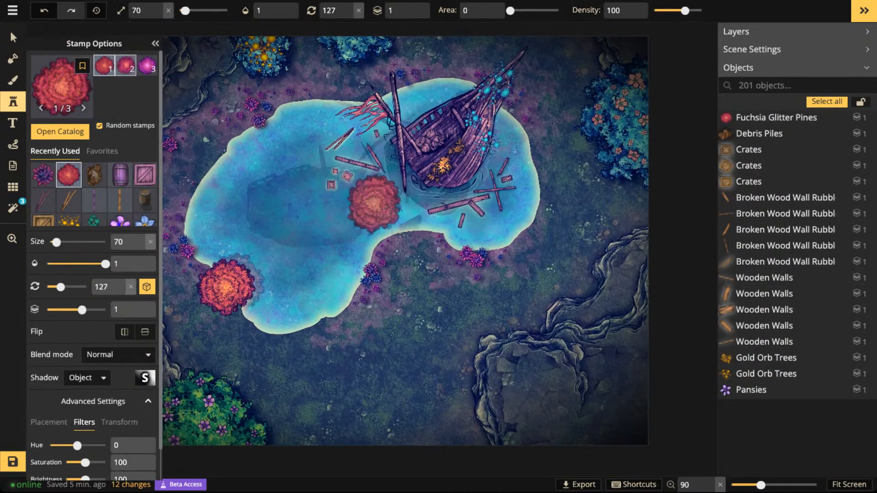
{"action": "scroll", "coordinate": [261, 329], "scroll_direction": "up", "scroll_amount": 1}
{"action": "scroll", "coordinate": [260, 330], "scroll_direction": "up", "scroll_amount": 4}
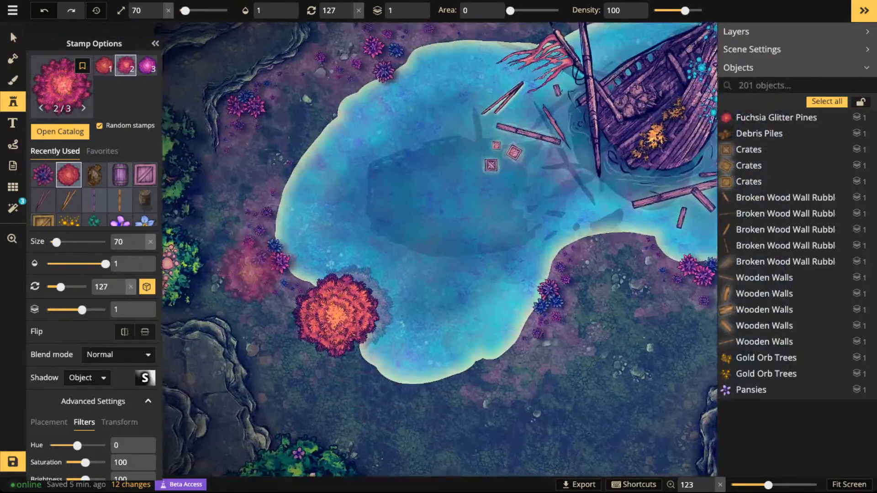
{"action": "key", "text": "["}
{"action": "key", "text": "["}
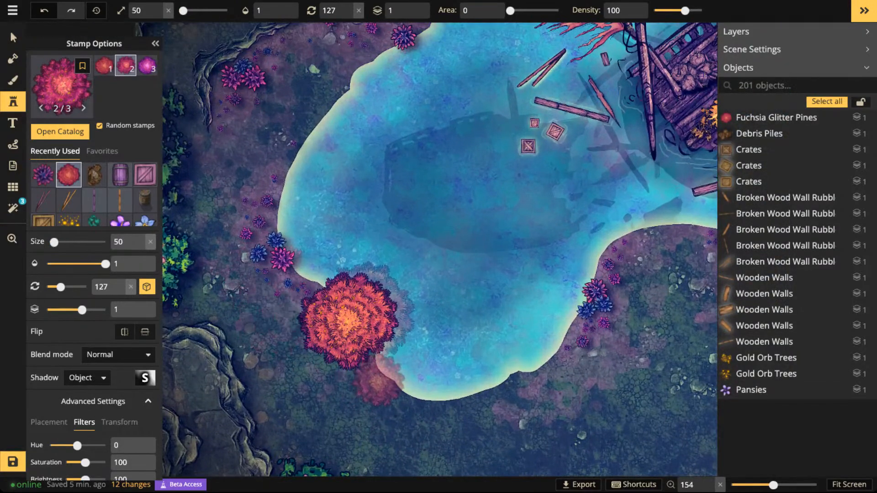
{"action": "left_click", "coordinate": [385, 387]}
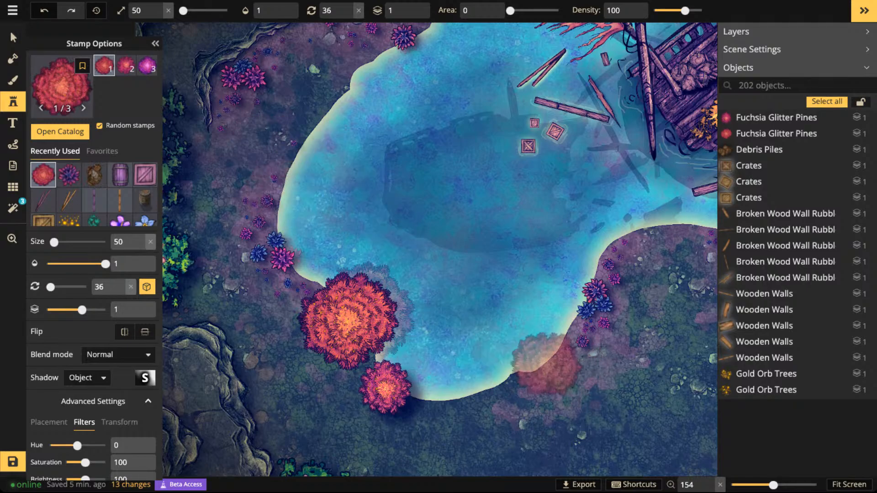
{"action": "left_click", "coordinate": [548, 363]}
- Scatter four Fuchsia Glitter Pines at size 20 around the southern trees and on the shore south of the shipwreck
{"action": "scroll", "coordinate": [548, 362], "scroll_direction": "down", "scroll_amount": 2}
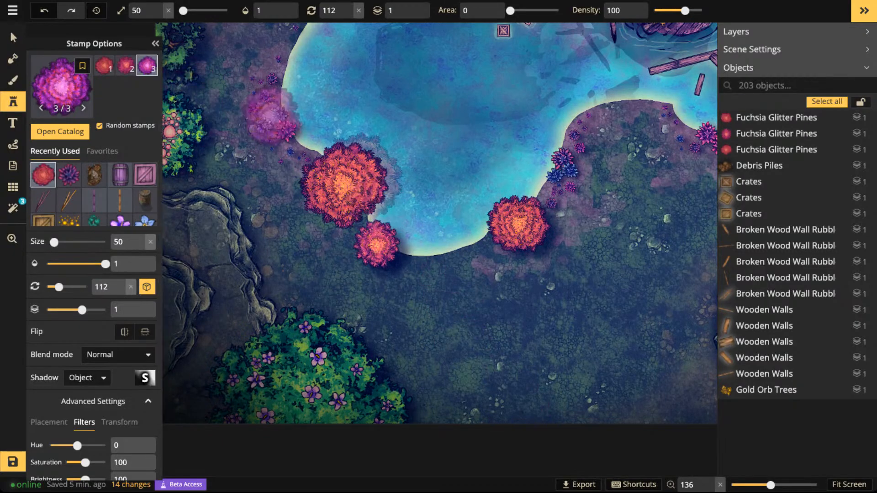
{"action": "scroll", "coordinate": [323, 222], "scroll_direction": "down", "scroll_amount": 3}
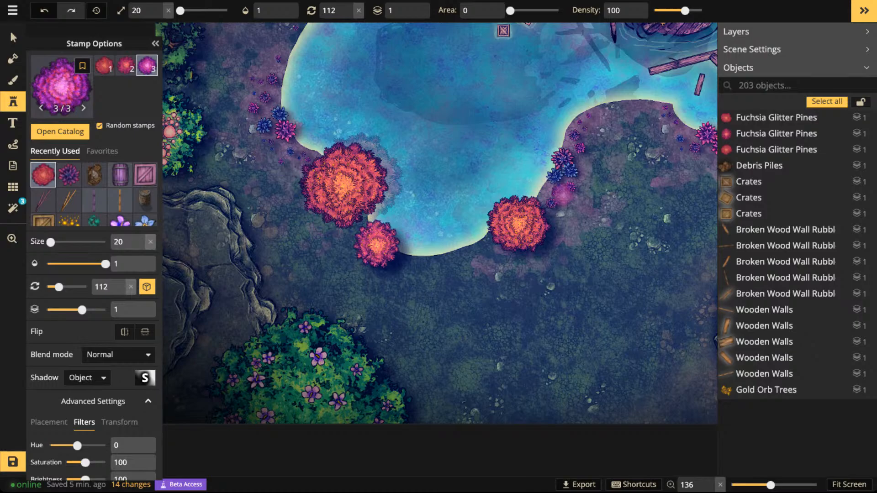
{"action": "left_click", "coordinate": [572, 205]}
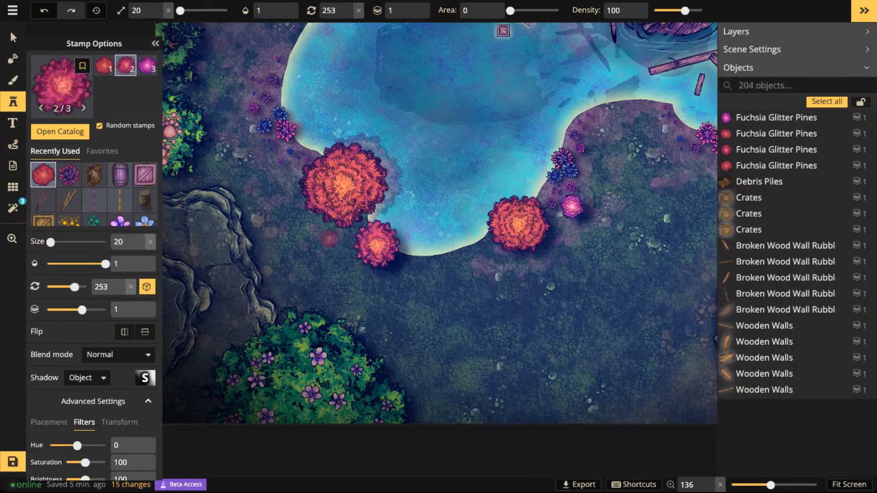
{"action": "left_click", "coordinate": [329, 238]}
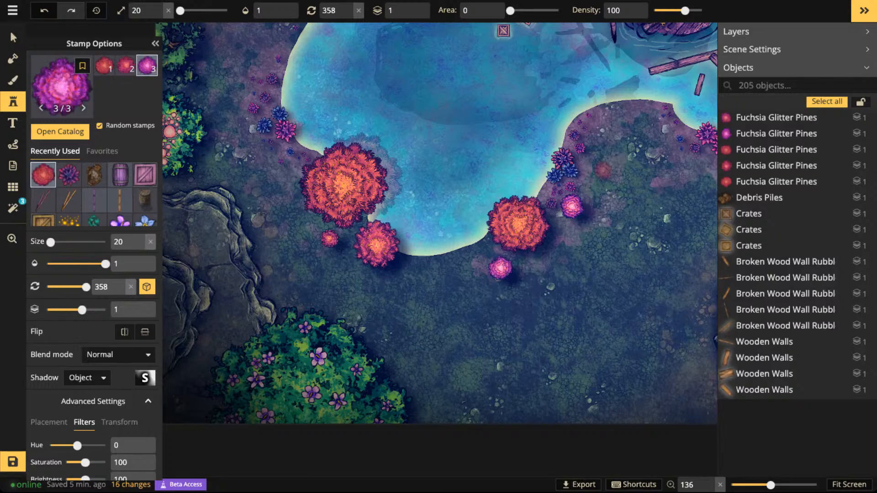
{"action": "left_click", "coordinate": [500, 268]}
{"action": "left_click", "coordinate": [612, 124]}
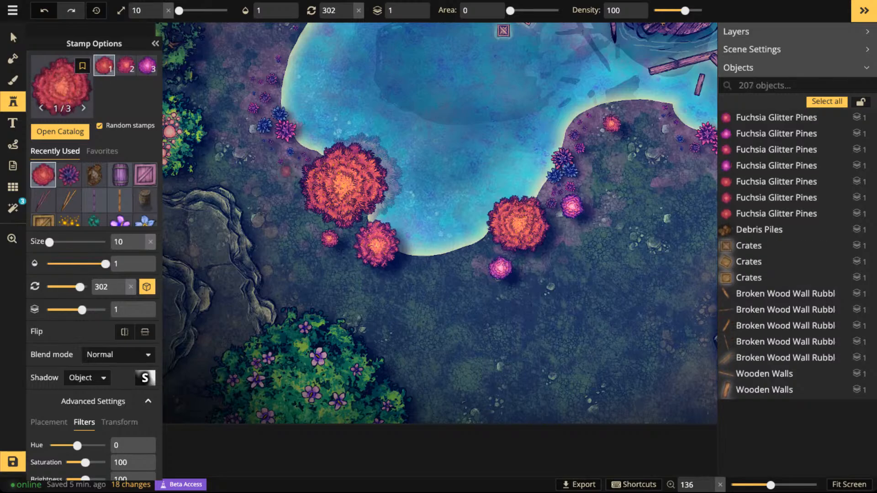
- Scatter six tiny Fuchsia Glitter Pines at size 10 near the existing trees and ferns along the lake's southern shores
{"action": "left_click", "coordinate": [290, 171]}
{"action": "left_click", "coordinate": [271, 154]}
{"action": "left_click", "coordinate": [260, 158]}
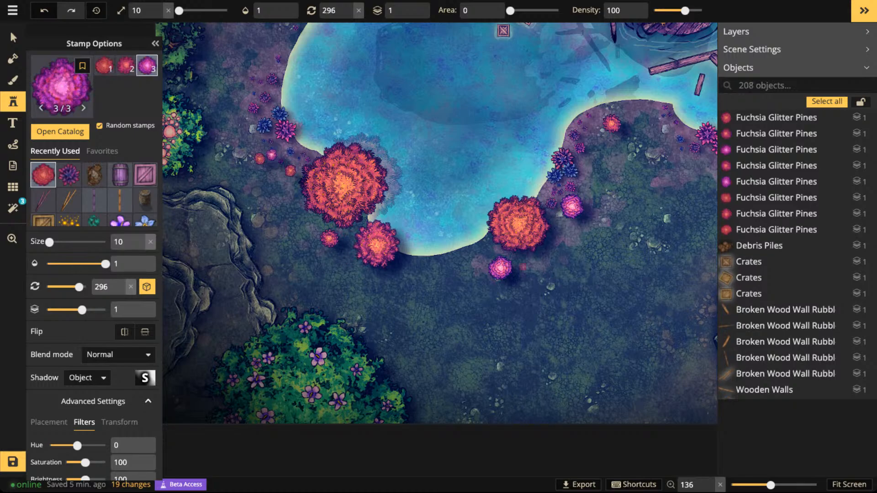
{"action": "left_click", "coordinate": [345, 260]}
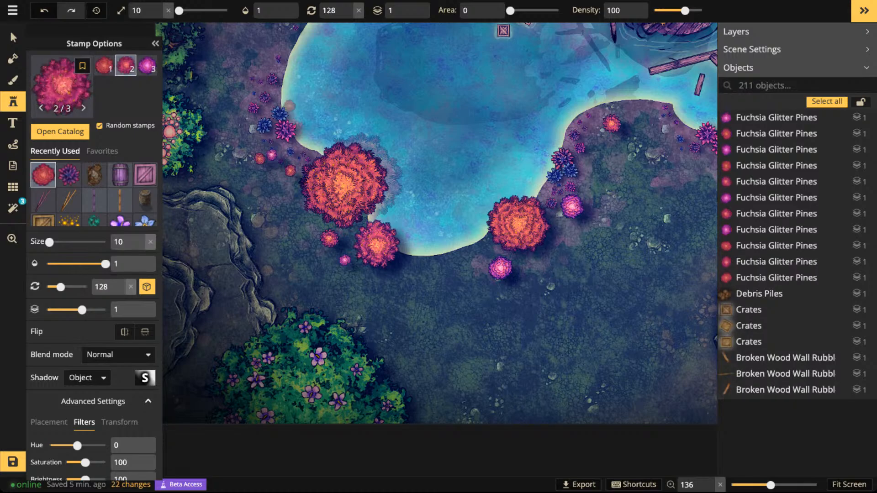
{"action": "left_click", "coordinate": [530, 264]}
{"action": "left_click", "coordinate": [656, 122]}
- Open the stamp catalog to look for a new stamp for the shipwreck
{"action": "scroll", "coordinate": [537, 67], "scroll_direction": "down", "scroll_amount": 4}
{"action": "key", "text": "space"}
{"action": "left_click_drag", "start_coordinate": [539, 63], "coordinate": [425, 207]}
{"action": "scroll", "coordinate": [455, 246], "scroll_direction": "down", "scroll_amount": 4}
{"action": "key", "text": "space"}
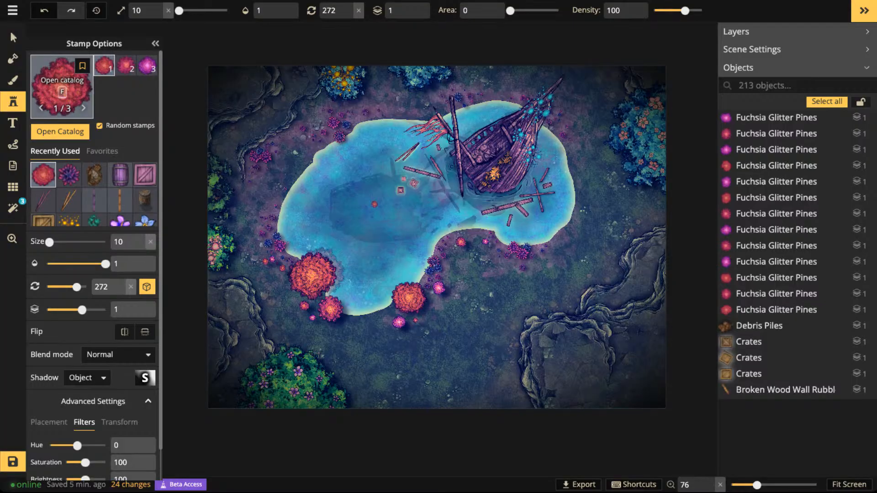
{"action": "left_click", "coordinate": [63, 87]}
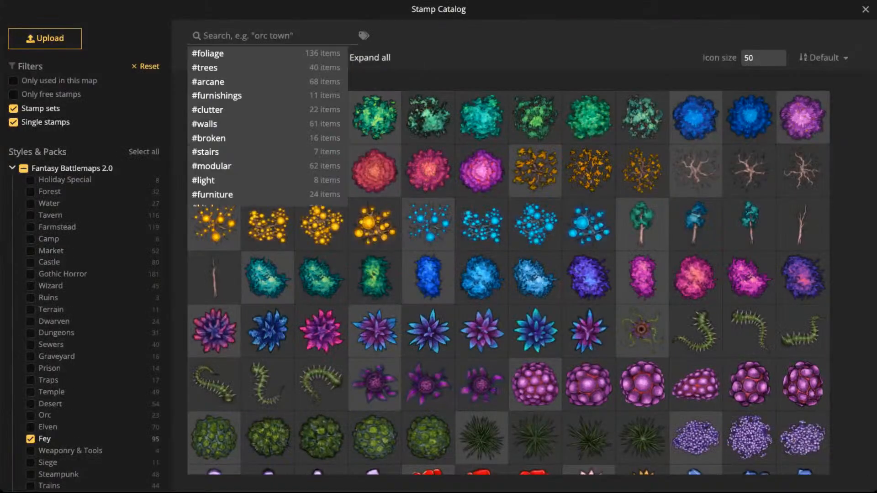
{"action": "type", "text": "preop"}
{"action": "key", "text": "BackSpace"}
{"action": "key", "text": "BackSpace"}
{"action": "key", "text": "BackSpace"}
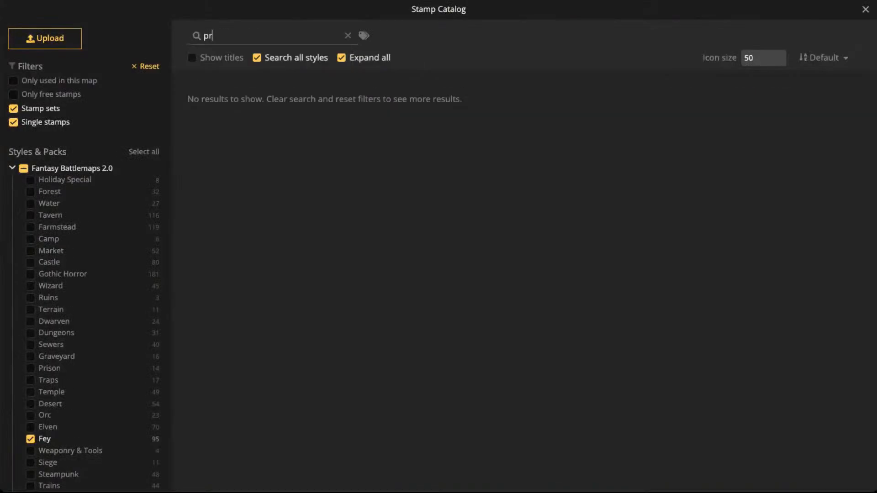
{"action": "type", "text": "op"}
{"action": "key", "text": "BackSpace"}
{"action": "key", "text": "BackSpace"}
{"action": "key", "text": "BackSpace"}
{"action": "key", "text": "BackSpace"}
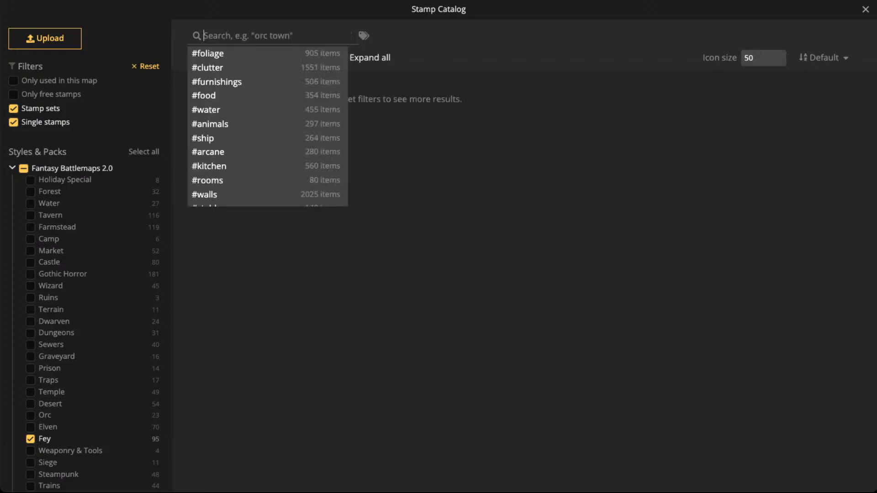
- Search the stamp catalog for "wind" and choose the Windmill stamp from Epic Stamps
{"action": "type", "text": "wind"}
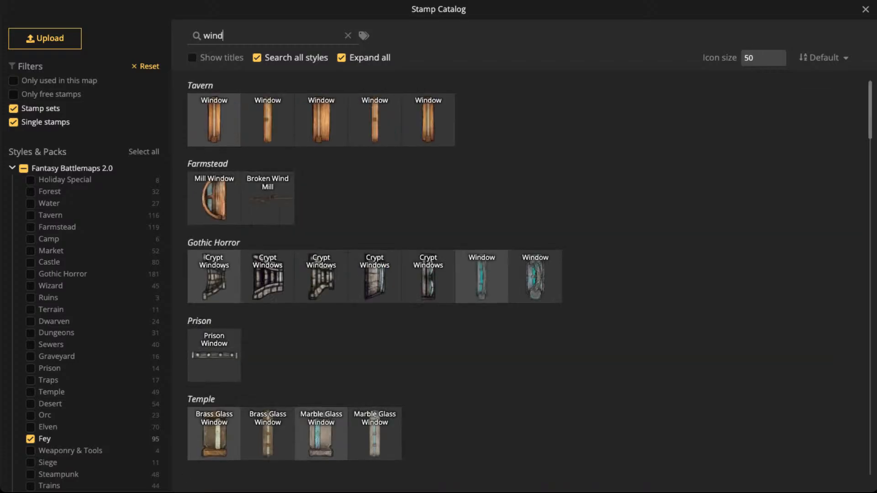
{"action": "scroll", "coordinate": [520, 274], "scroll_direction": "down", "scroll_amount": 15}
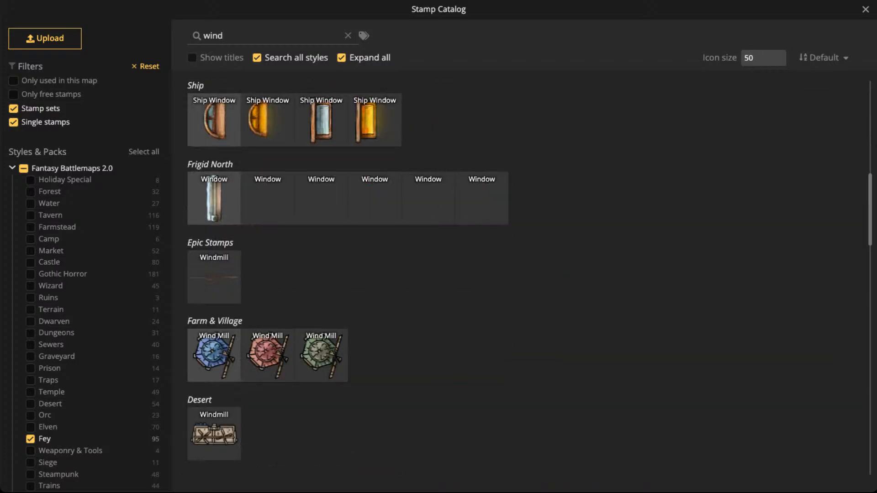
{"action": "left_click", "coordinate": [213, 157]}
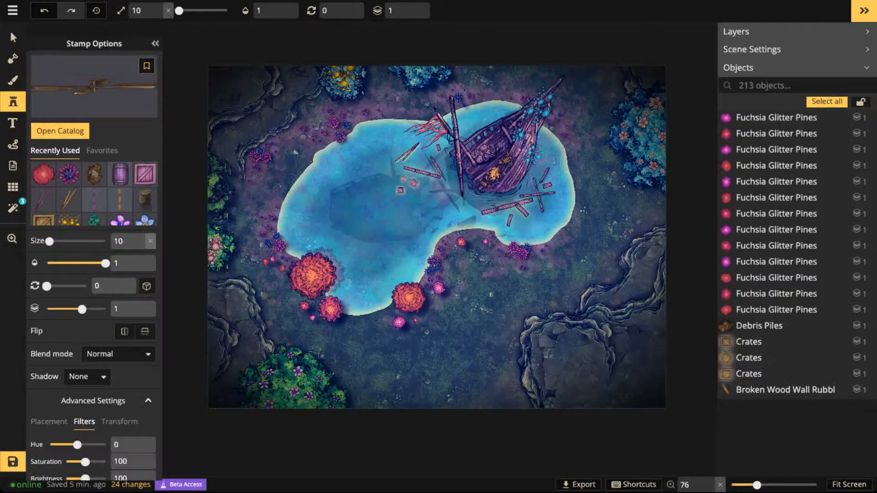
- Stamp the Windmill at size 20 and rotation 225 across the tip of the wreck's pointed bow
{"action": "scroll", "coordinate": [530, 143], "scroll_direction": "up", "scroll_amount": 5}
{"action": "scroll", "coordinate": [520, 242], "scroll_direction": "up", "scroll_amount": 7}
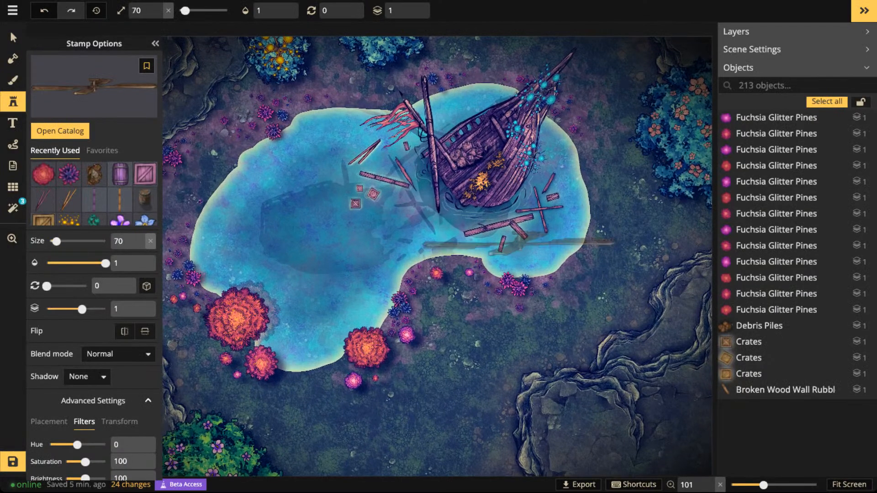
{"action": "left_click_drag", "start_coordinate": [521, 189], "coordinate": [494, 298]}
{"action": "scroll", "coordinate": [565, 177], "scroll_direction": "down", "scroll_amount": 6}
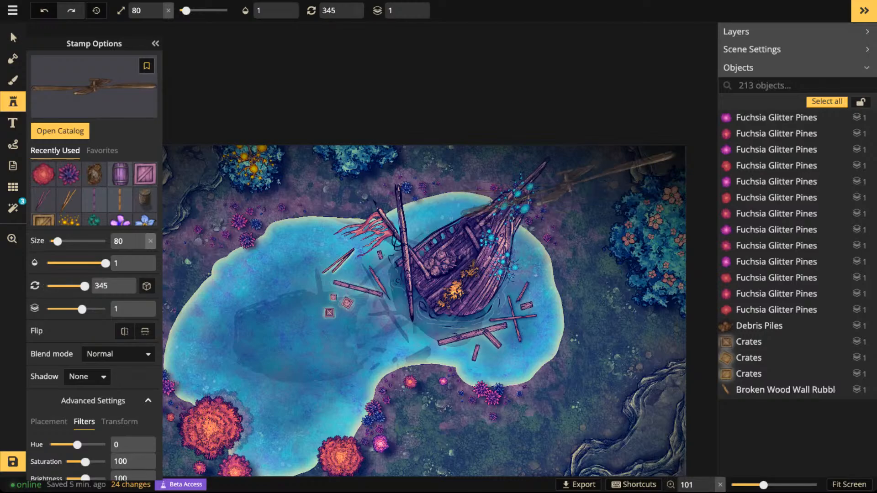
{"action": "scroll", "coordinate": [557, 170], "scroll_direction": "down", "scroll_amount": 1}
{"action": "scroll", "coordinate": [557, 169], "scroll_direction": "down", "scroll_amount": 5}
{"action": "scroll", "coordinate": [557, 170], "scroll_direction": "up", "scroll_amount": 5}
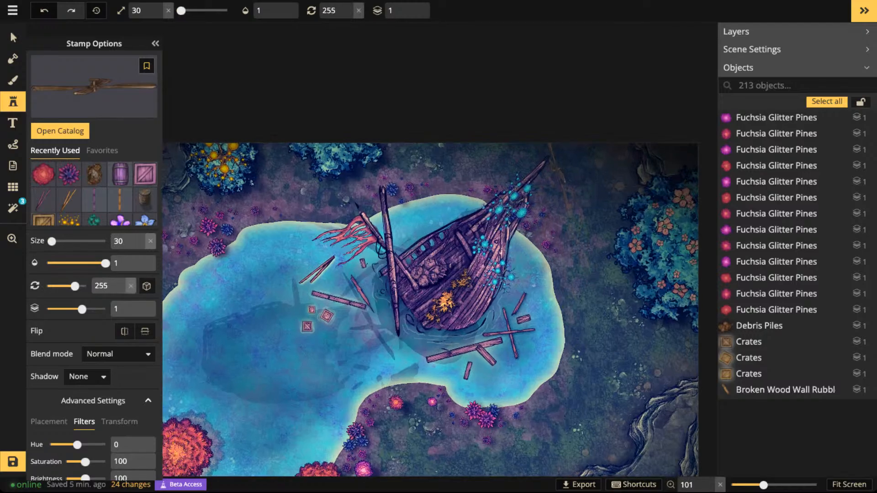
{"action": "scroll", "coordinate": [557, 170], "scroll_direction": "up", "scroll_amount": 10}
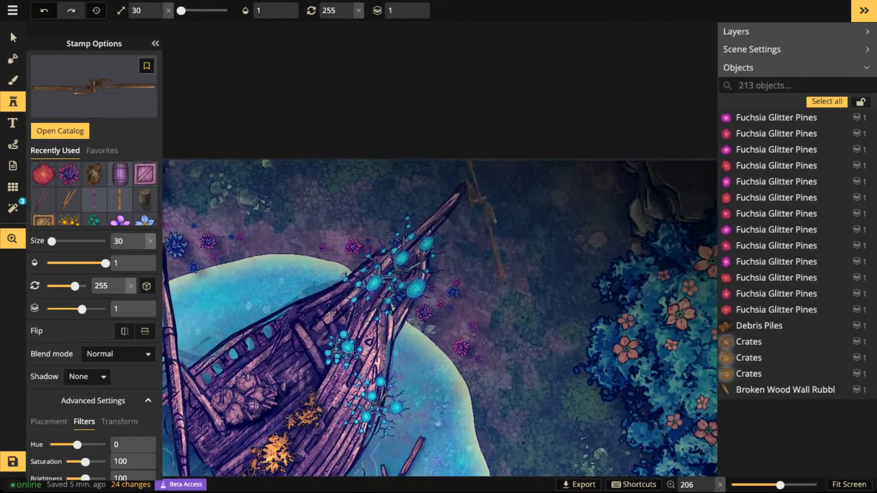
{"action": "scroll", "coordinate": [474, 200], "scroll_direction": "up", "scroll_amount": 8}
{"action": "scroll", "coordinate": [460, 192], "scroll_direction": "down", "scroll_amount": 2}
{"action": "scroll", "coordinate": [453, 190], "scroll_direction": "down", "scroll_amount": 1}
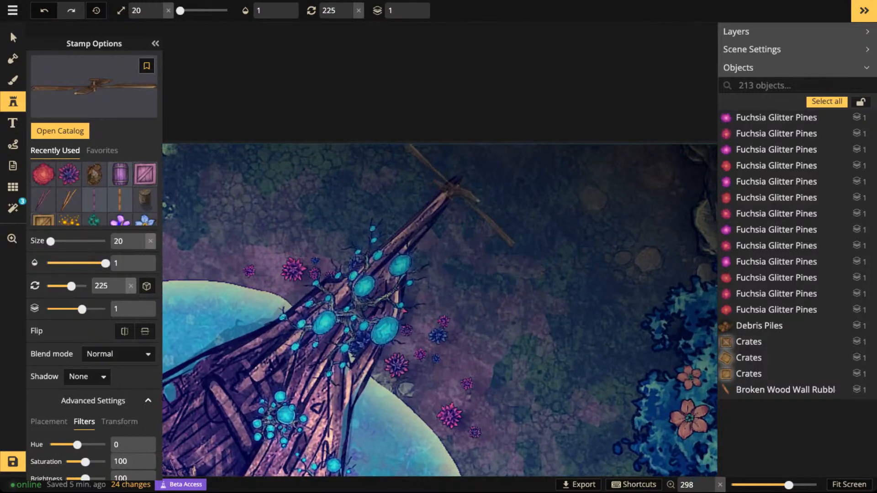
{"action": "left_click", "coordinate": [455, 188]}
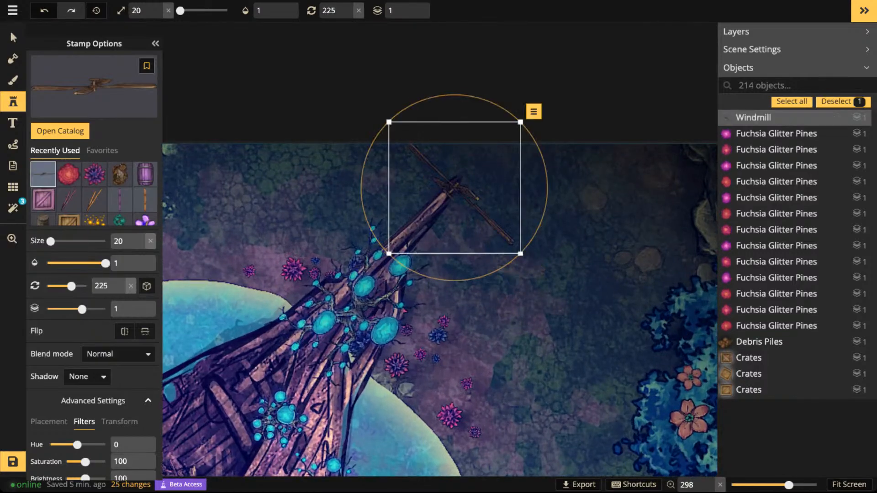
- Enlarge the placed windmill to size 30 and nudge its hub onto the tip of the bow
{"action": "scroll", "coordinate": [457, 185], "scroll_direction": "up", "scroll_amount": 2}
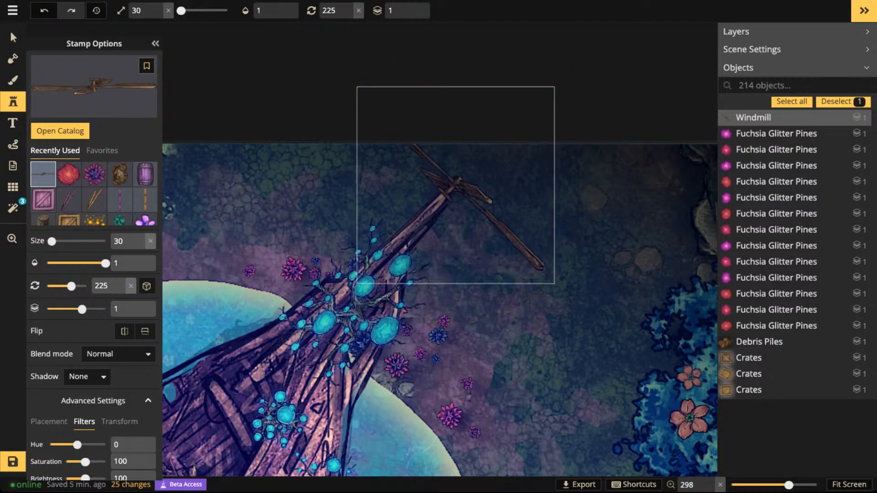
{"action": "left_click_drag", "start_coordinate": [458, 185], "coordinate": [458, 186]}
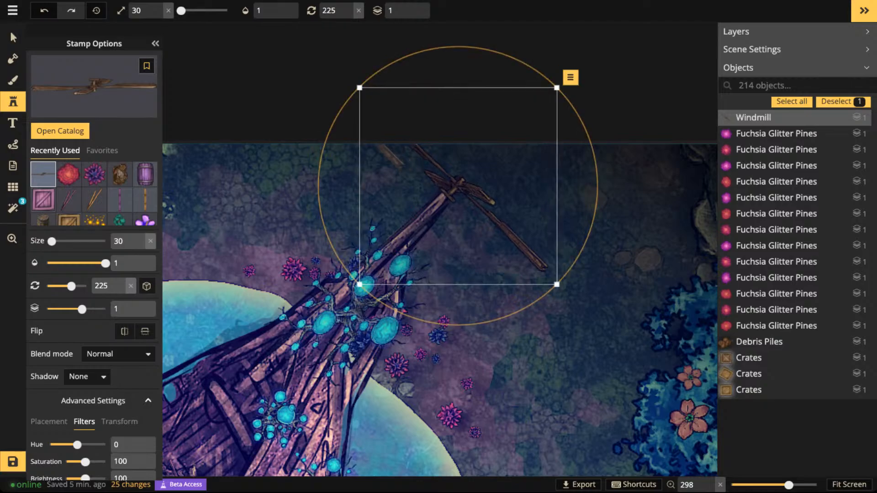
{"action": "left_click", "coordinate": [13, 10]}
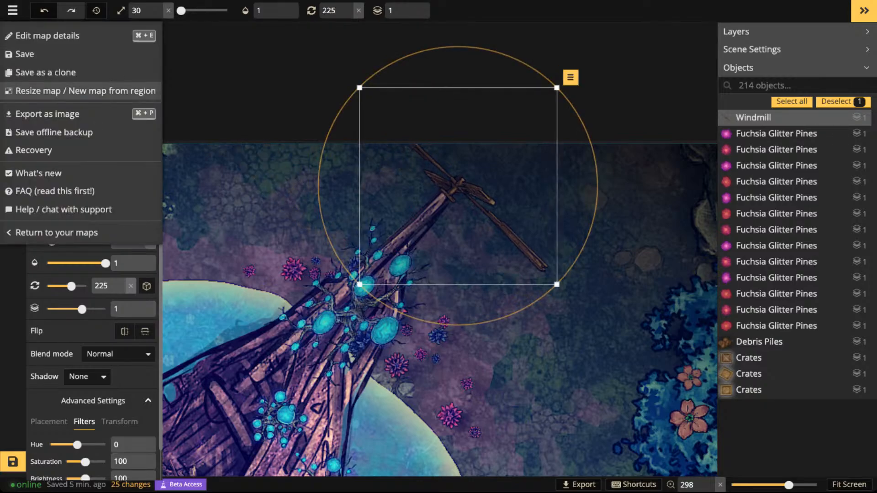
- Recolour the windmill to match the wreck with brightness 133 and hue -86, and deselect it
{"action": "left_click_drag", "start_coordinate": [85, 447], "coordinate": [92, 446]}
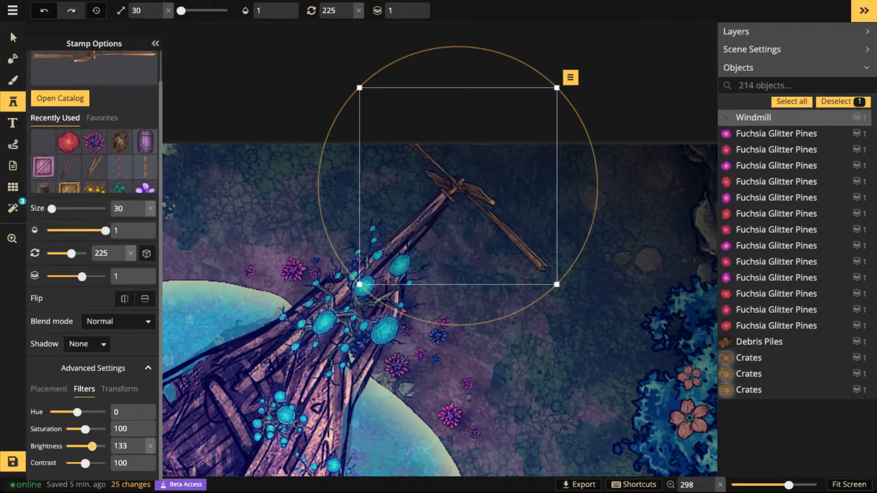
{"action": "left_click_drag", "start_coordinate": [77, 412], "coordinate": [71, 413]}
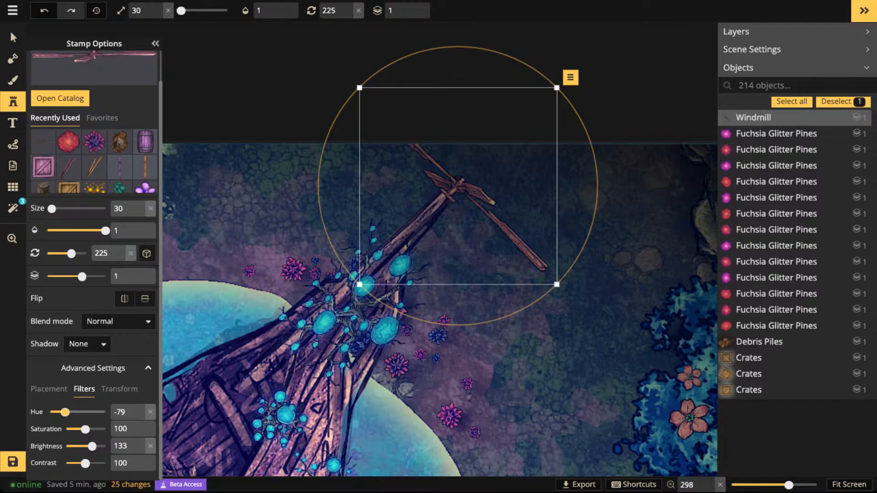
{"action": "scroll", "coordinate": [468, 273], "scroll_direction": "down", "scroll_amount": 3}
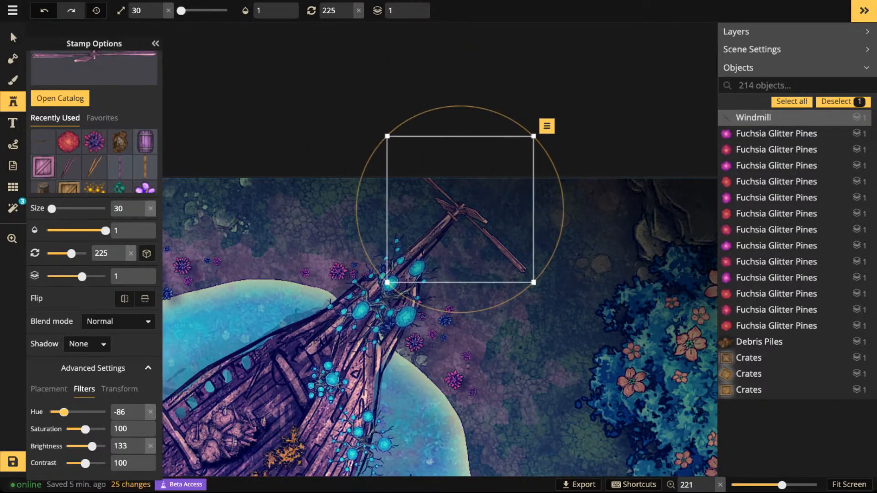
{"action": "scroll", "coordinate": [459, 239], "scroll_direction": "down", "scroll_amount": 2}
{"action": "key", "text": "Escape"}
- Stamp a second recoloured Windmill at size 20 and rotation 150 on the broken spar above the torn red sail
{"action": "scroll", "coordinate": [459, 240], "scroll_direction": "down", "scroll_amount": 2}
{"action": "left_click_drag", "start_coordinate": [459, 239], "coordinate": [591, 85]}
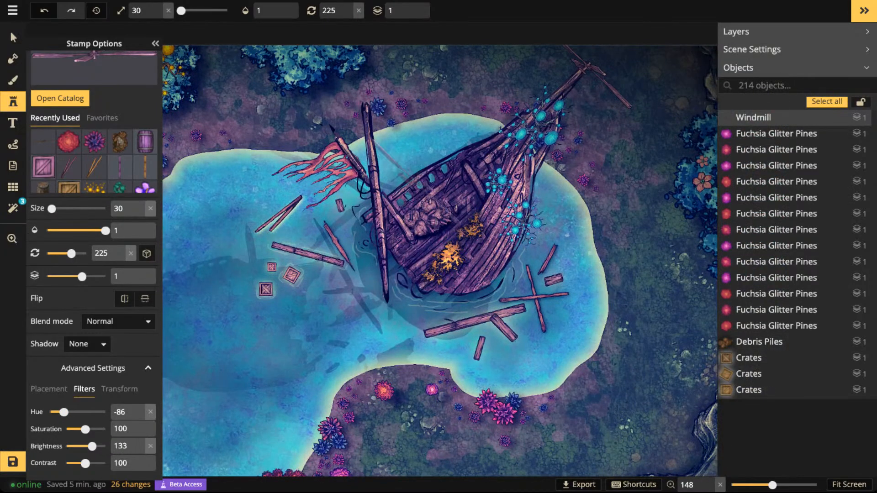
{"action": "scroll", "coordinate": [398, 177], "scroll_direction": "up", "scroll_amount": 2}
{"action": "scroll", "coordinate": [401, 177], "scroll_direction": "up", "scroll_amount": 1}
{"action": "key", "text": "Left"}
{"action": "key", "text": "Left"}
{"action": "key", "text": "Left"}
{"action": "key", "text": "Left"}
{"action": "key", "text": "Left"}
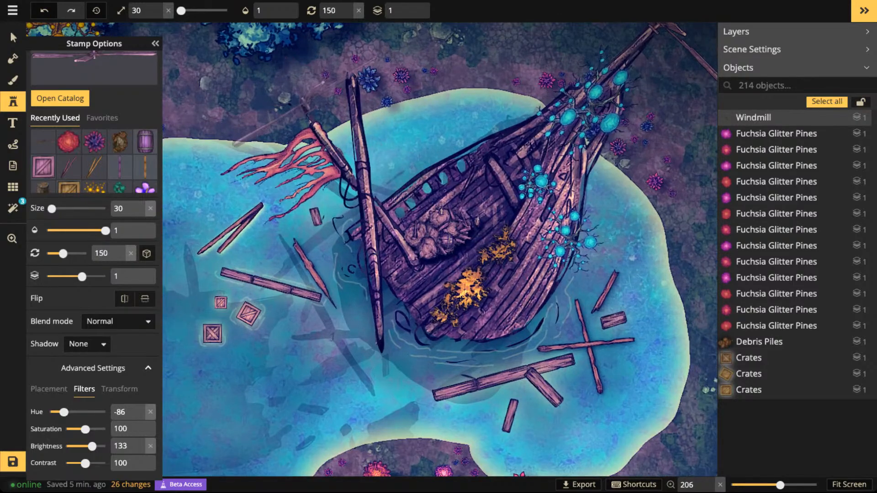
{"action": "scroll", "coordinate": [305, 112], "scroll_direction": "up", "scroll_amount": 1}
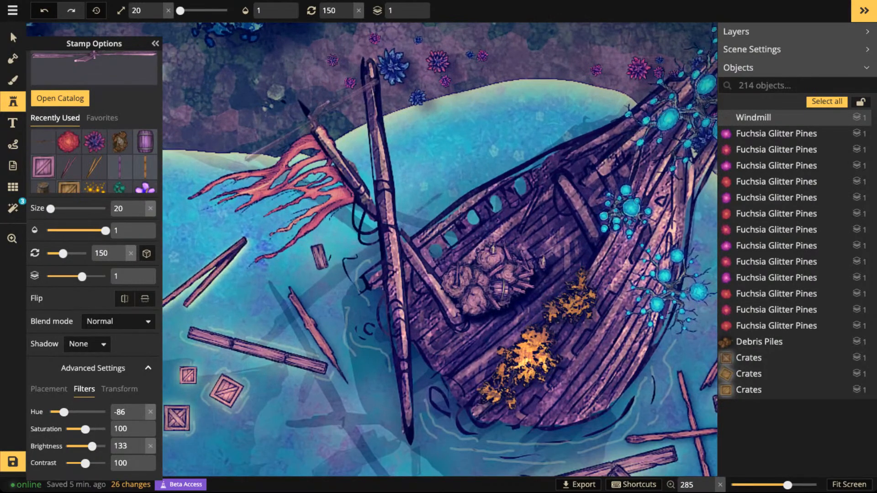
{"action": "left_click", "coordinate": [309, 119]}
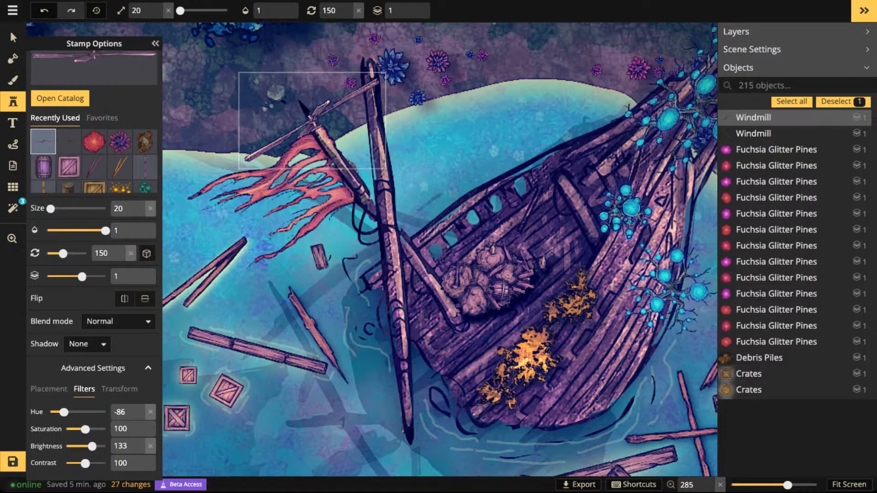
{"action": "scroll", "coordinate": [276, 89], "scroll_direction": "down", "scroll_amount": 2}
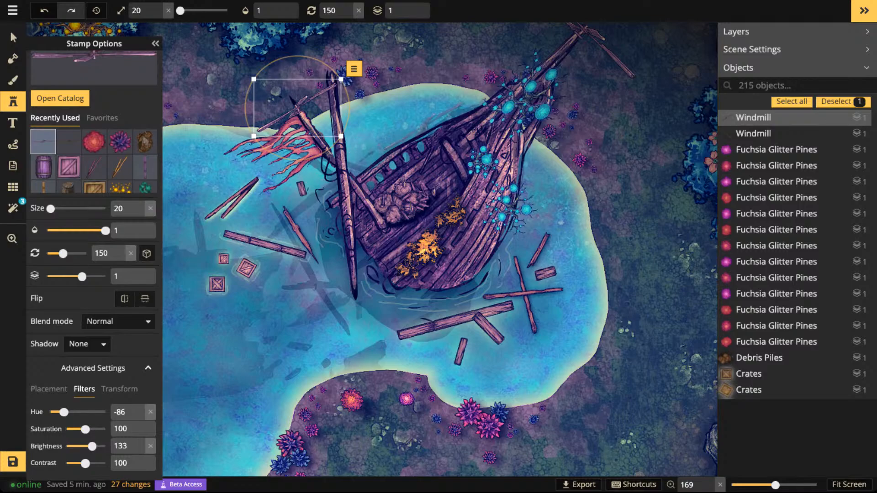
{"action": "key", "text": "Escape"}
- Look over the wreck and revisit the Windmill stamp under Epic Stamps in the stamp catalog
{"action": "scroll", "coordinate": [595, 41], "scroll_direction": "down", "scroll_amount": 3}
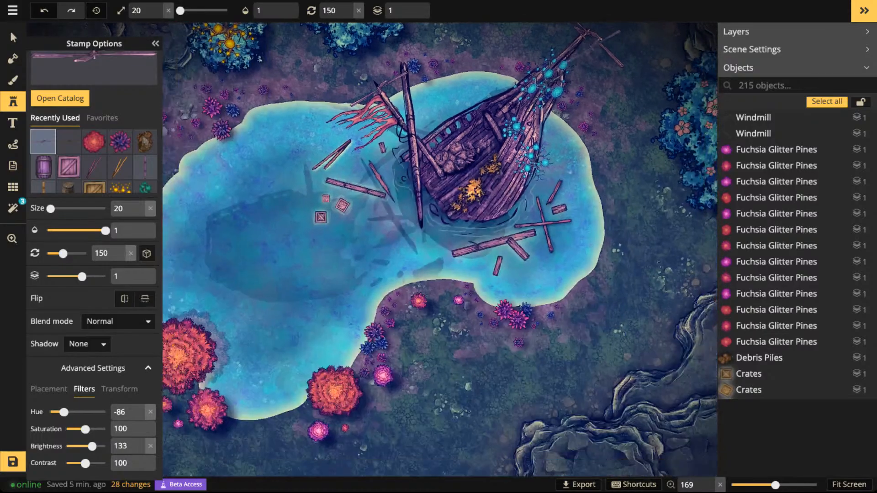
{"action": "key", "text": "space"}
{"action": "left_click_drag", "start_coordinate": [595, 41], "coordinate": [567, 71]}
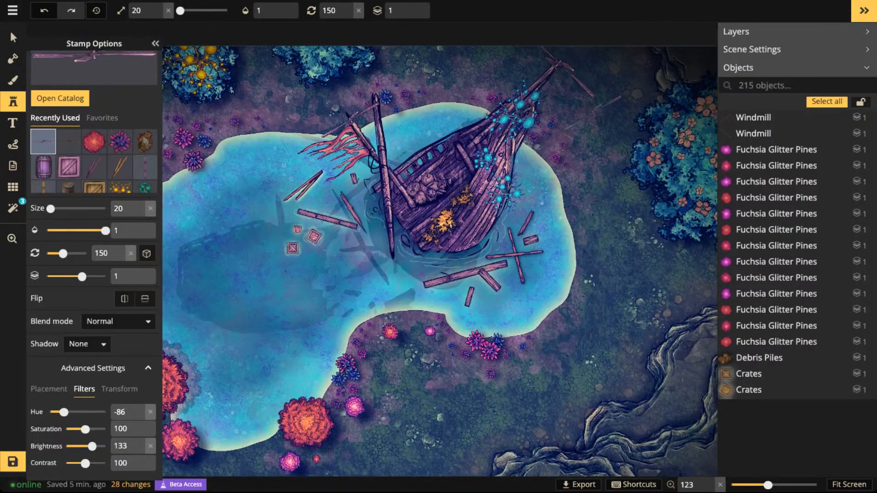
{"action": "scroll", "coordinate": [469, 159], "scroll_direction": "down", "scroll_amount": 1}
{"action": "key", "text": "space"}
{"action": "left_click_drag", "start_coordinate": [587, 142], "coordinate": [511, 196]}
{"action": "scroll", "coordinate": [510, 196], "scroll_direction": "up", "scroll_amount": 1}
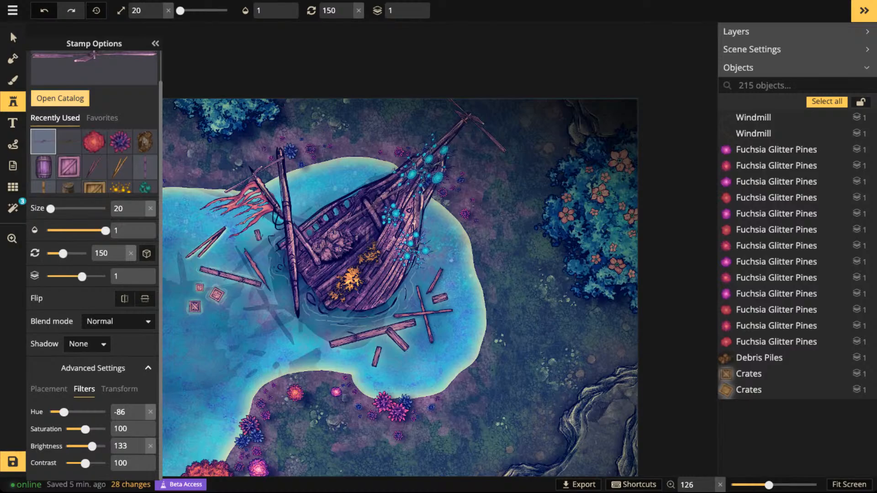
{"action": "left_click", "coordinate": [60, 98]}
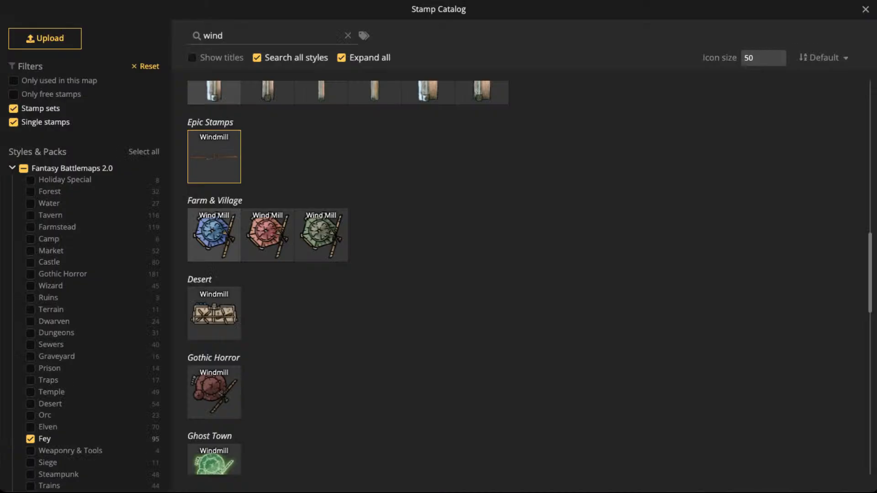
{"action": "left_click", "coordinate": [214, 157]}
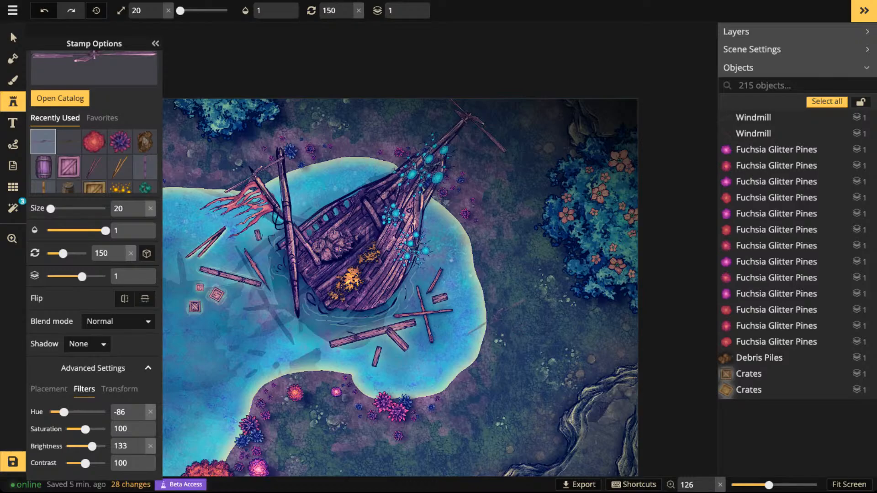
- Search the stamp catalog for pillar and choose the ornate pointed Brass Pillar from the Temple set
{"action": "scroll", "coordinate": [411, 331], "scroll_direction": "down", "scroll_amount": 2}
{"action": "key", "text": "space"}
{"action": "left_click_drag", "start_coordinate": [406, 374], "coordinate": [462, 208]}
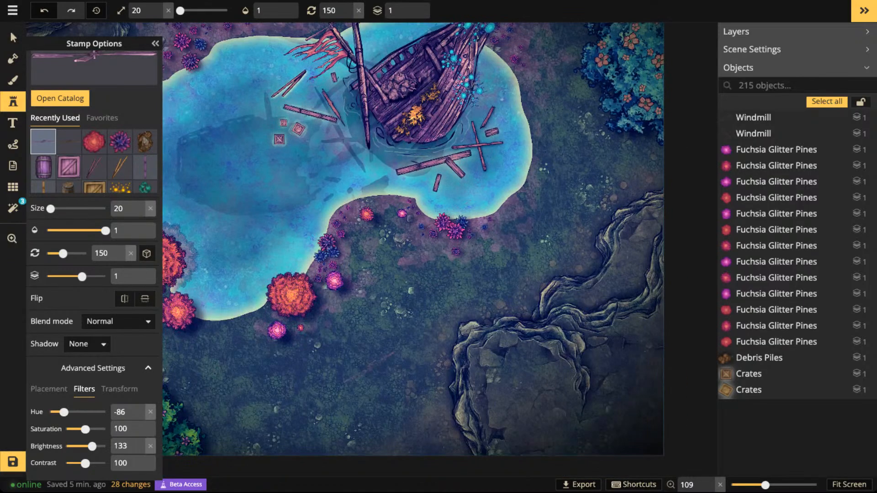
{"action": "key", "text": "space"}
{"action": "left_click_drag", "start_coordinate": [370, 367], "coordinate": [435, 232]}
{"action": "scroll", "coordinate": [367, 273], "scroll_direction": "up", "scroll_amount": 3}
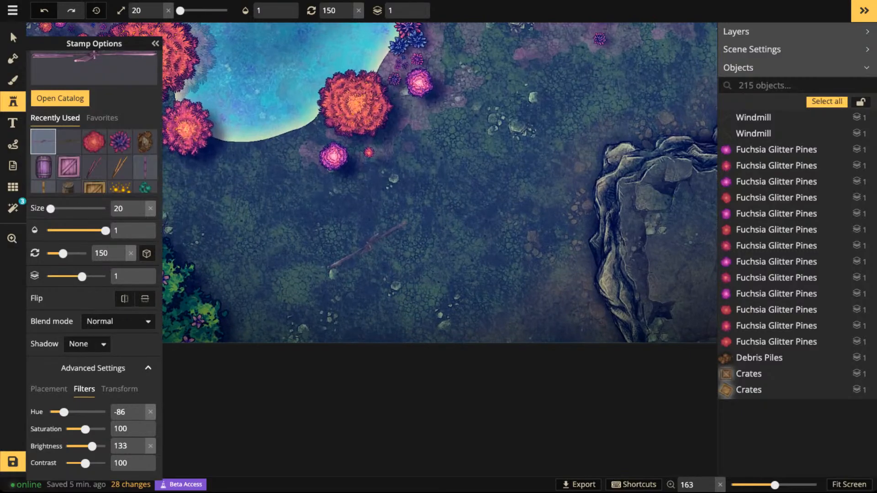
{"action": "scroll", "coordinate": [371, 245], "scroll_direction": "up", "scroll_amount": 1}
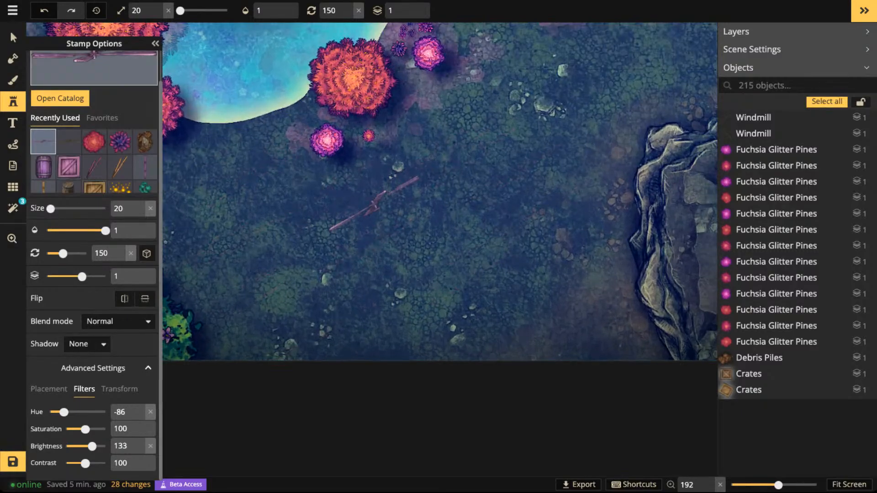
{"action": "key", "text": "c"}
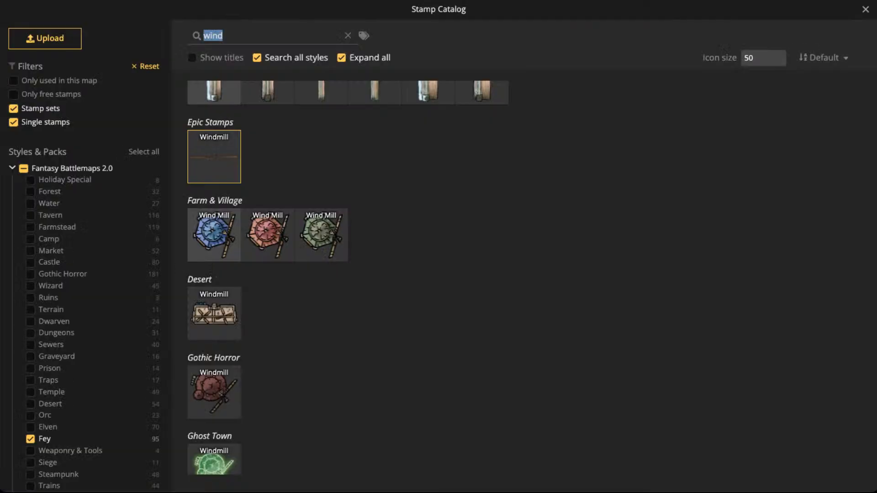
{"action": "type", "text": "pillar"}
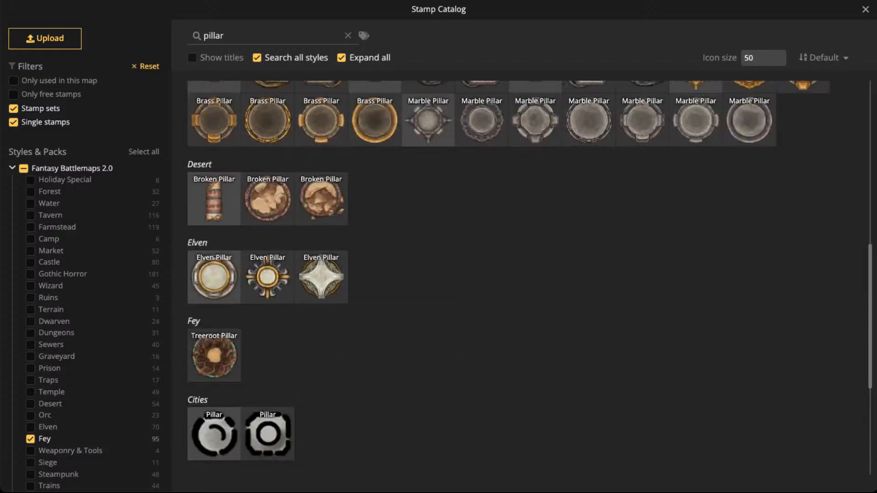
{"action": "scroll", "coordinate": [530, 274], "scroll_direction": "up", "scroll_amount": 4}
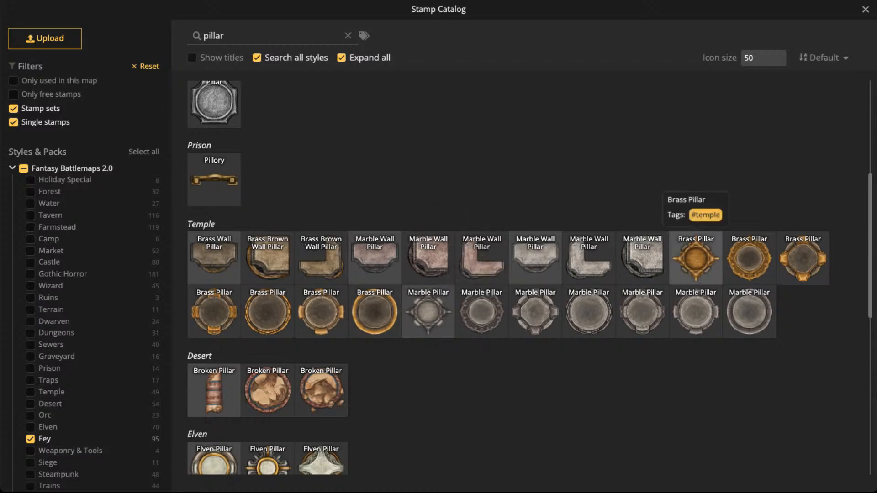
{"action": "left_click", "coordinate": [695, 259]}
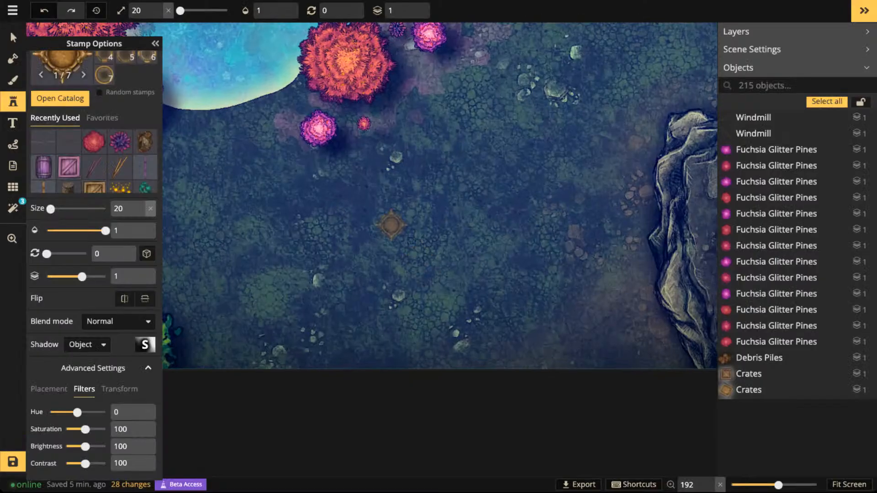
- Stamp the Brass Pillar on open ground south of the lake at size 20 with saturation 0, and set its shadow to None
{"action": "scroll", "coordinate": [392, 228], "scroll_direction": "up", "scroll_amount": 3}
{"action": "left_click_drag", "start_coordinate": [85, 430], "coordinate": [65, 429]}
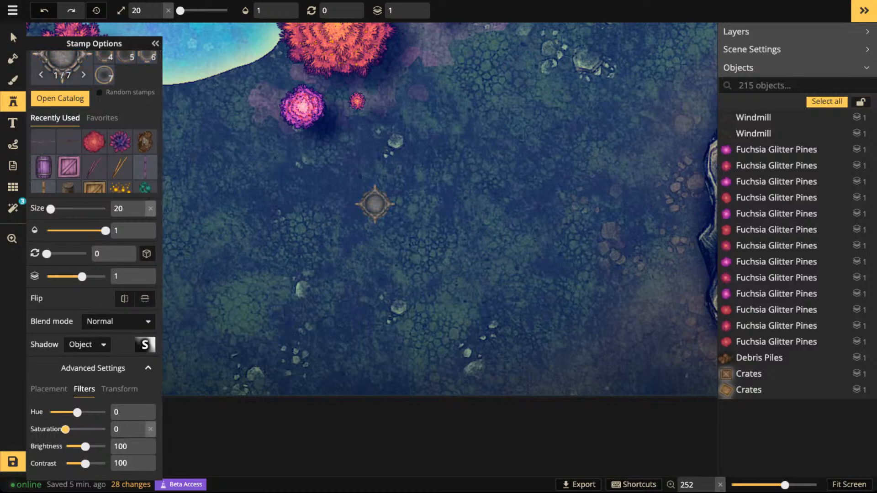
{"action": "left_click", "coordinate": [452, 236]}
{"action": "scroll", "coordinate": [470, 225], "scroll_direction": "up", "scroll_amount": 5}
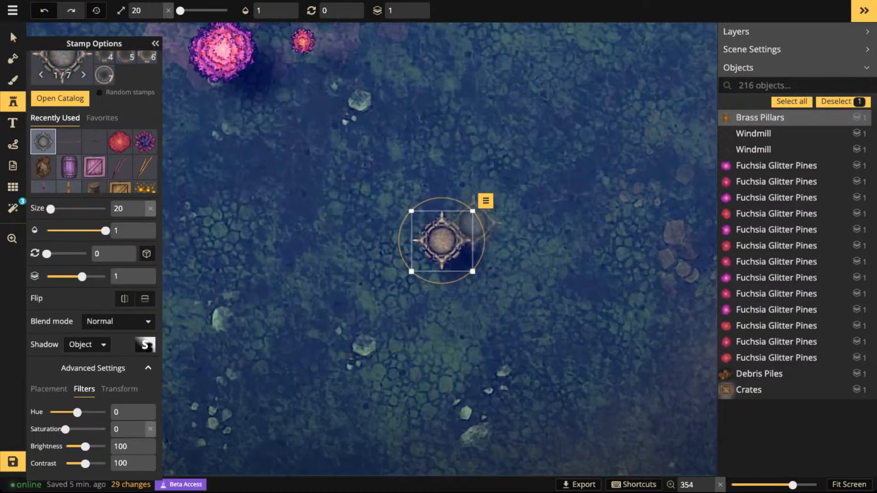
{"action": "left_click", "coordinate": [87, 344]}
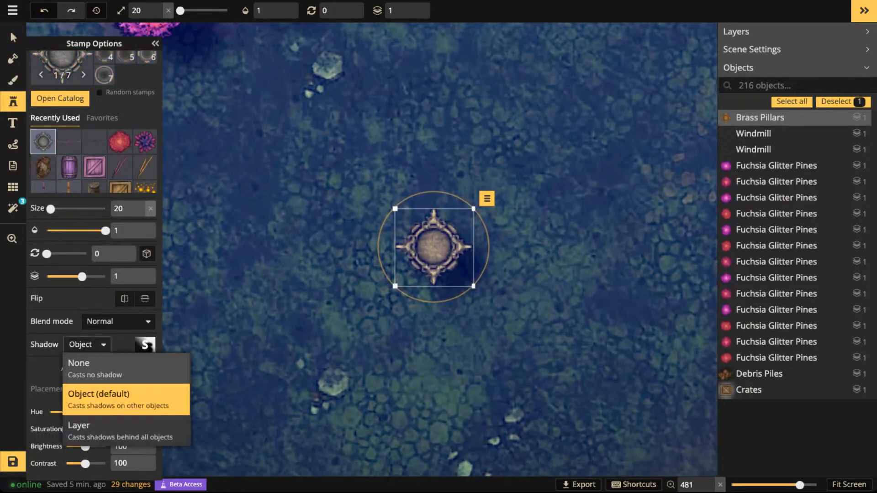
{"action": "left_click", "coordinate": [75, 363]}
- Stamp a Wooden Walls plank at size 60, saturation 0 and rotation 0 directly north of the pillar hub
{"action": "left_click", "coordinate": [94, 141]}
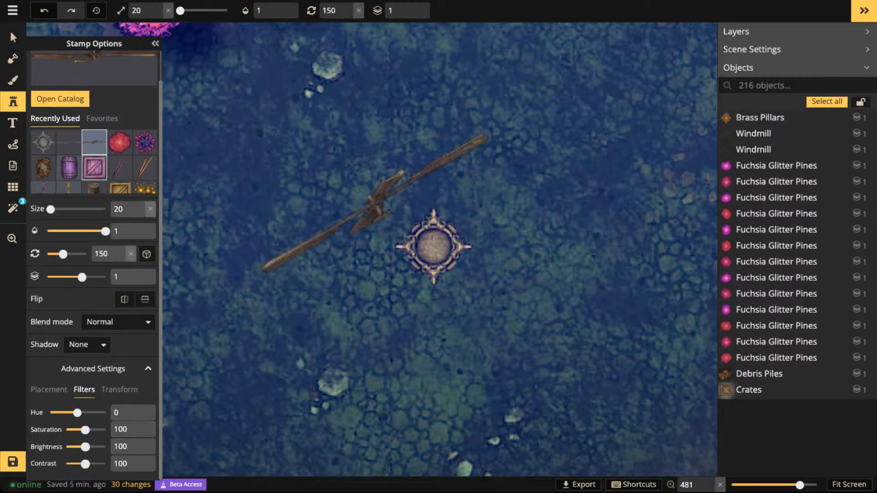
{"action": "left_click", "coordinate": [69, 187]}
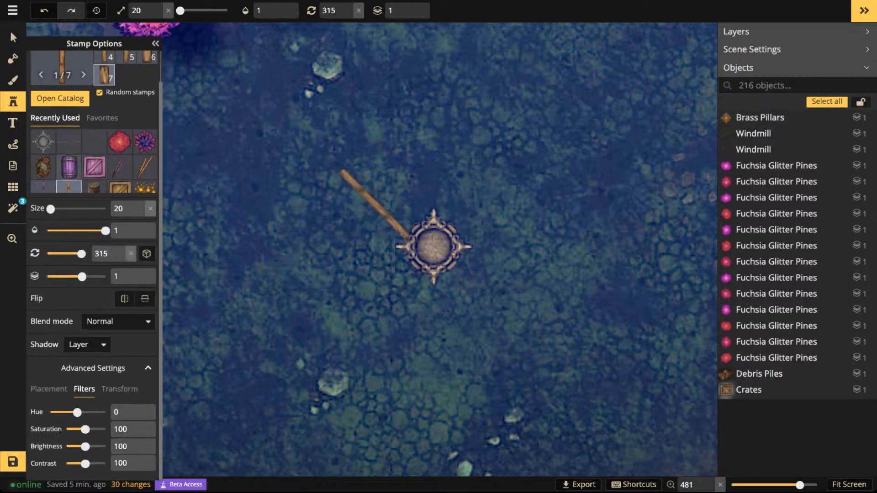
{"action": "scroll", "coordinate": [478, 211], "scroll_direction": "up", "scroll_amount": 4}
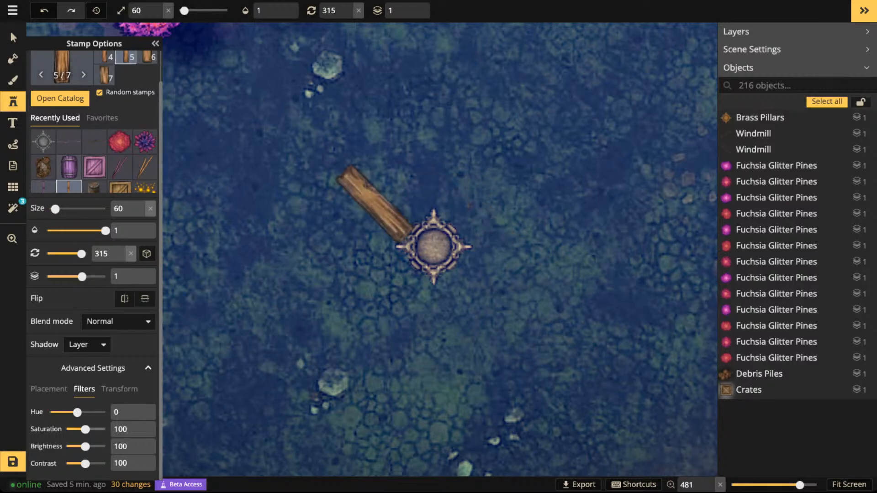
{"action": "left_click_drag", "start_coordinate": [86, 429], "coordinate": [65, 430]}
{"action": "key", "text": "r"}
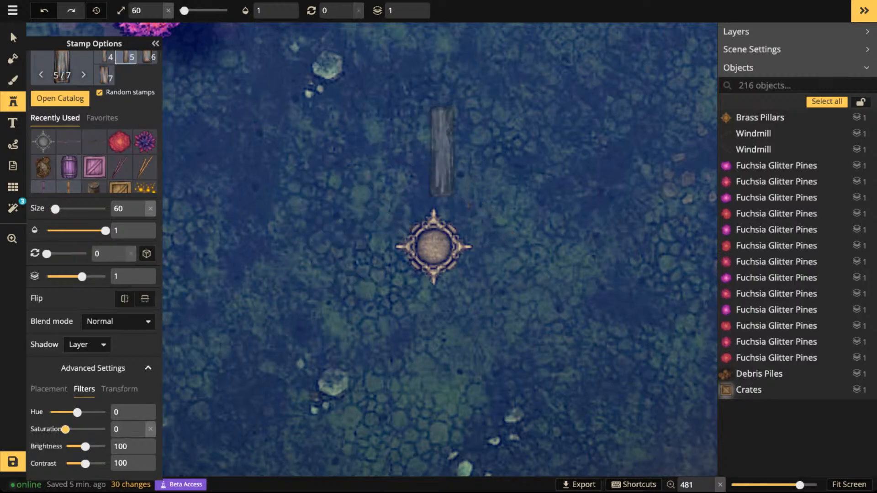
{"action": "left_click", "coordinate": [434, 169]}
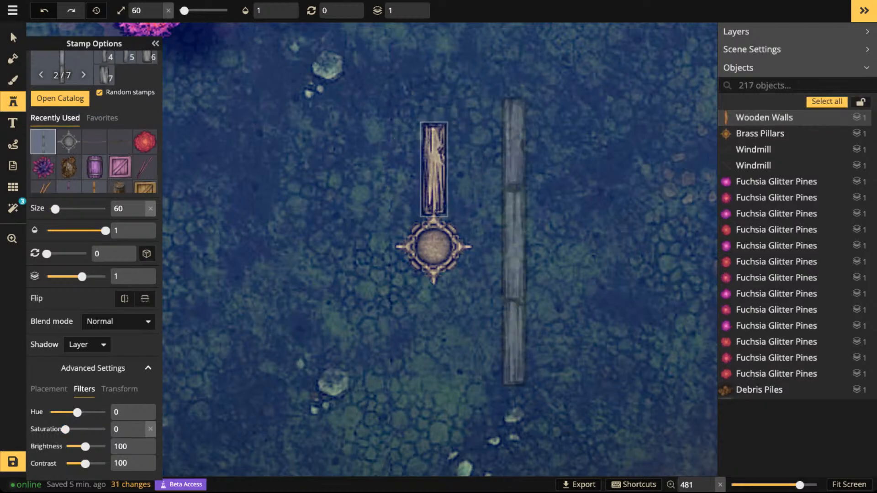
- Duplicate the wooden plank, rotate the copy to 90 and attach it to the east side of the pillar hub
{"action": "scroll", "coordinate": [516, 242], "scroll_direction": "up", "scroll_amount": 4}
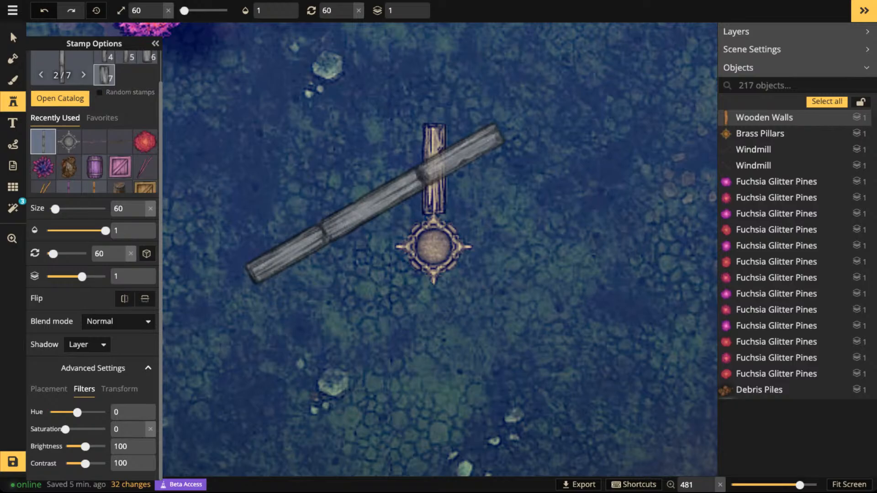
{"action": "left_click", "coordinate": [13, 37]}
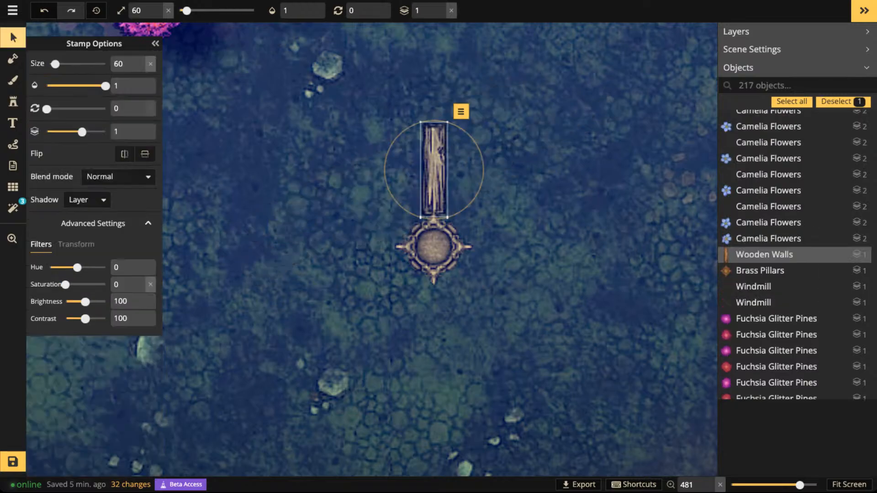
{"action": "key", "text": "ctrl+v"}
{"action": "scroll", "coordinate": [544, 255], "scroll_direction": "up", "scroll_amount": 2}
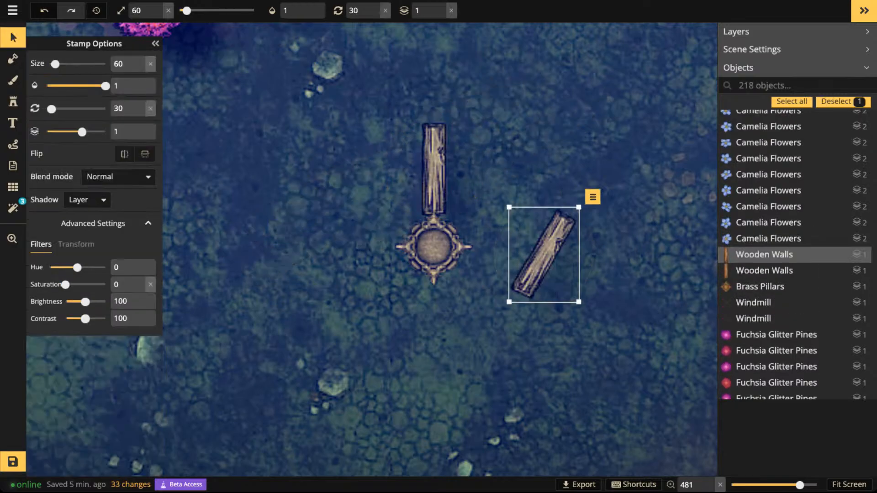
{"action": "scroll", "coordinate": [545, 254], "scroll_direction": "up", "scroll_amount": 4}
{"action": "left_click_drag", "start_coordinate": [544, 254], "coordinate": [513, 248]}
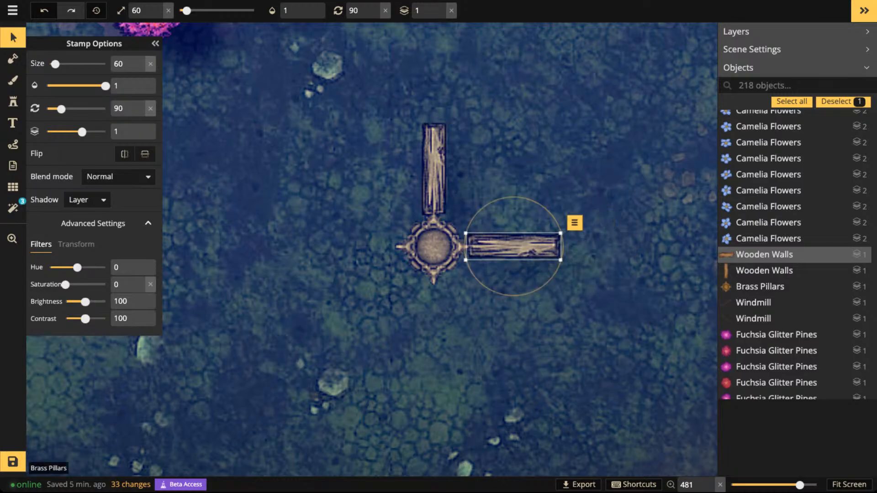
{"action": "key", "text": "Escape"}
- Stamp a third wooden plank south of the pillar hub at rotation 165 and align it with the hub's southern point
{"action": "key", "text": "s"}
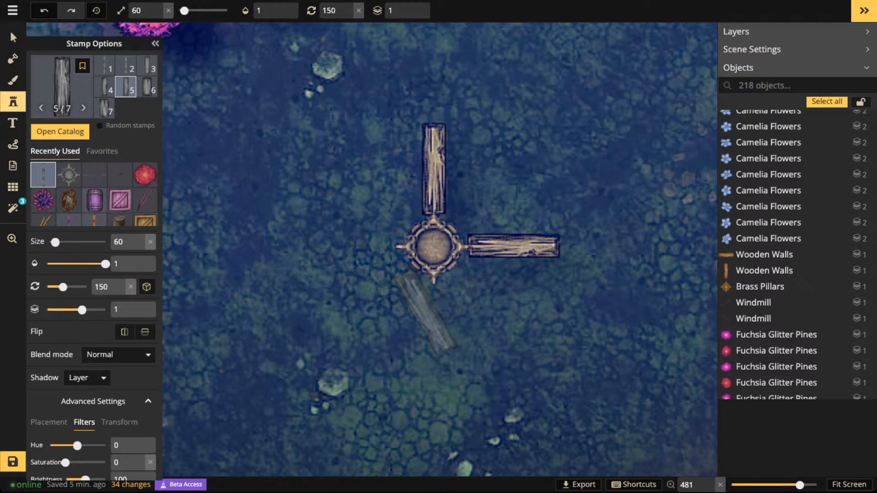
{"action": "left_click", "coordinate": [432, 325]}
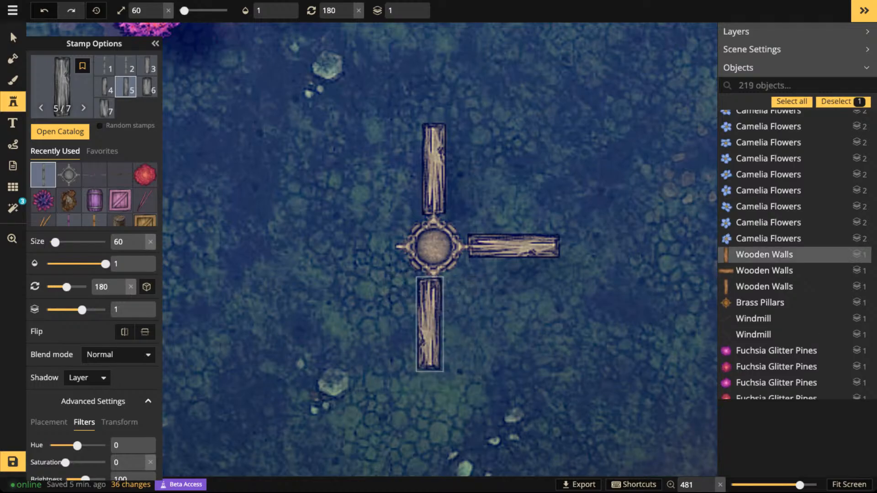
{"action": "key", "text": "comma"}
{"action": "left_click_drag", "start_coordinate": [434, 325], "coordinate": [442, 324]}
{"action": "key", "text": "Escape"}
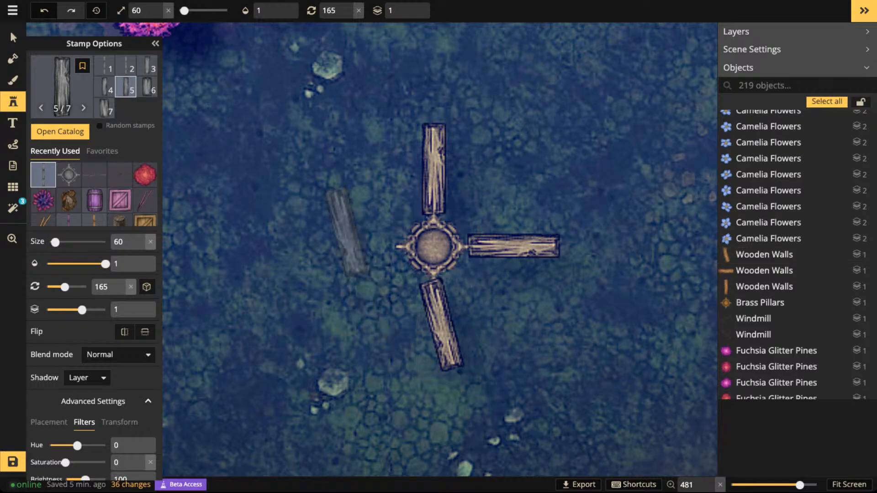
- Stamp a fourth wooden plank at rotation 120, slightly detached on the west side of the pillar hub
{"action": "scroll", "coordinate": [343, 231], "scroll_direction": "down", "scroll_amount": 2}
{"action": "key", "text": "comma"}
{"action": "key", "text": "comma"}
{"action": "key", "text": "comma"}
{"action": "left_click", "coordinate": [342, 245]}
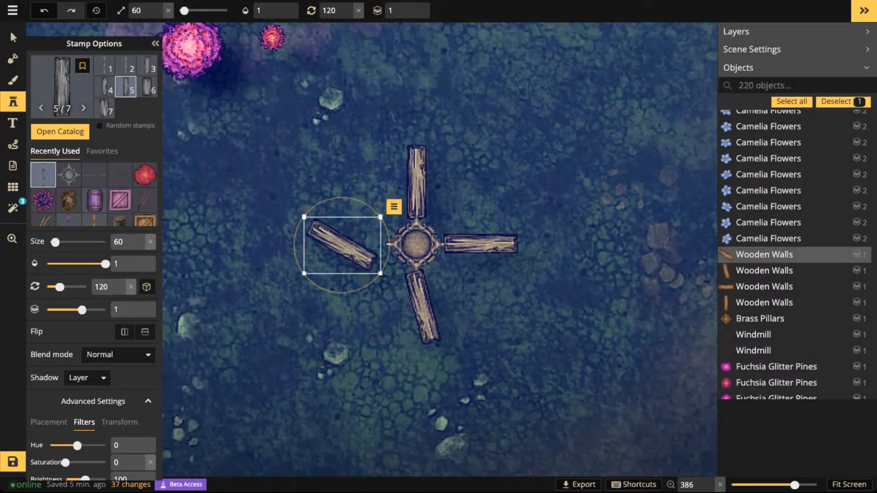
- Group the pillar hub with its four wooden planks and name the group Broken Prop
{"action": "left_click", "coordinate": [13, 37]}
{"action": "left_click_drag", "start_coordinate": [323, 181], "coordinate": [482, 307]}
{"action": "key", "text": "ctrl+g"}
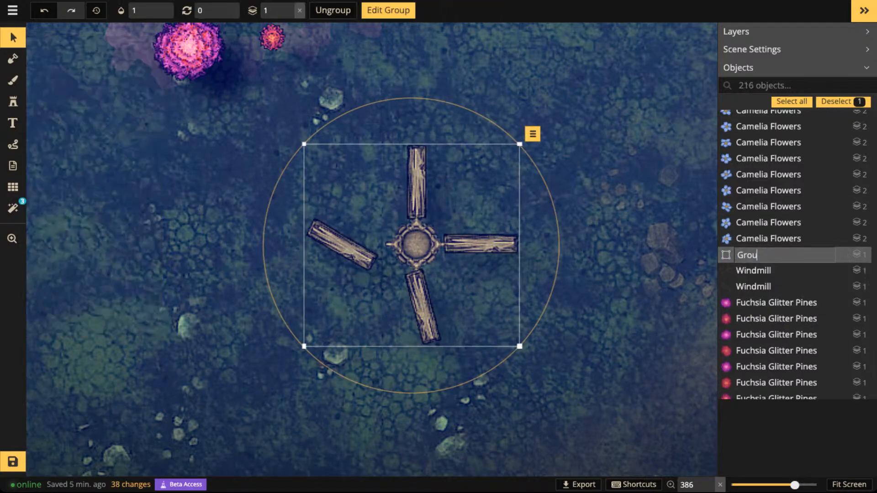
{"action": "type", "text": "Broken "}
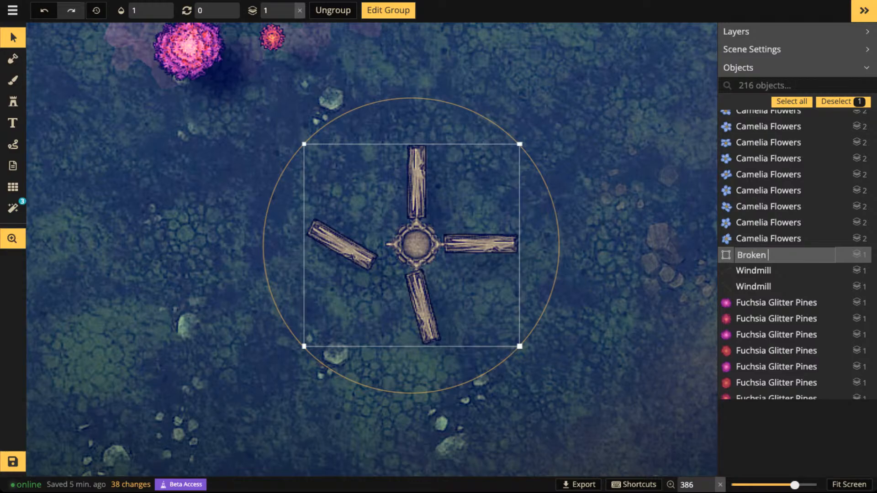
{"action": "type", "text": "Prop"}
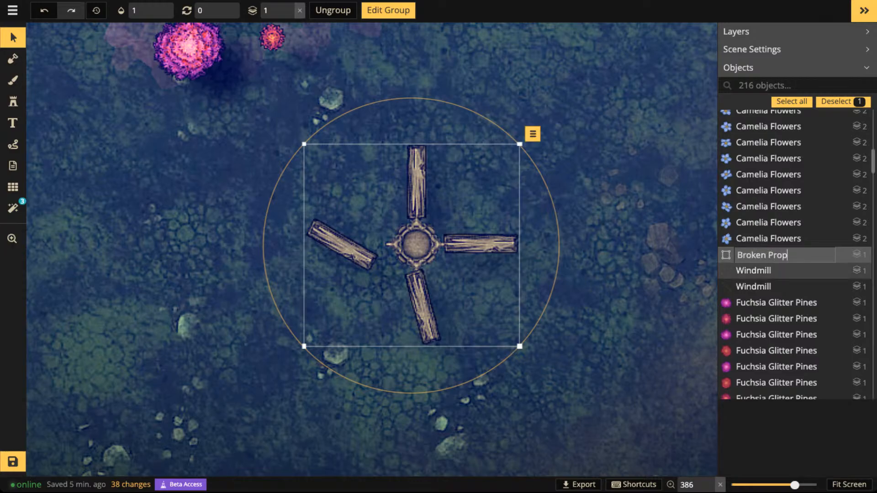
{"action": "key", "text": "Return"}
- Move the Broken Prop group to the open ground east of the lake and rotate it to 270
{"action": "scroll", "coordinate": [375, 196], "scroll_direction": "down", "scroll_amount": 5}
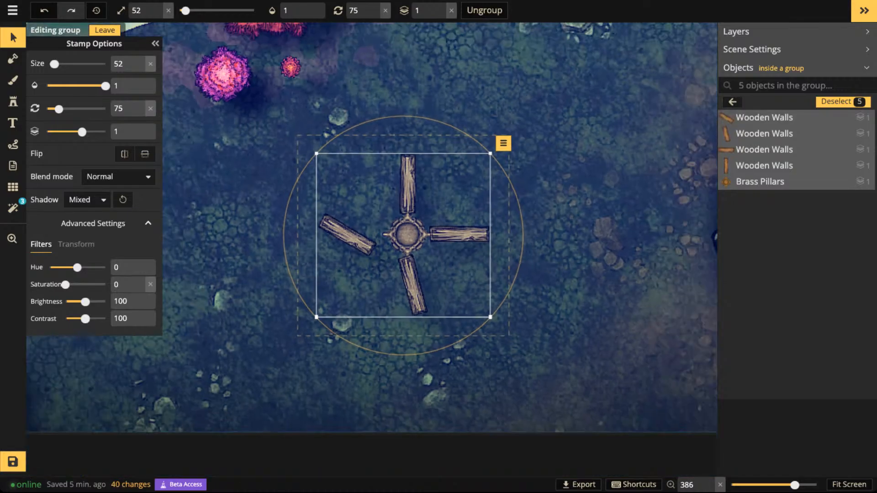
{"action": "key", "text": "Escape"}
{"action": "scroll", "coordinate": [374, 197], "scroll_direction": "down", "scroll_amount": 1}
{"action": "key", "text": "space"}
{"action": "left_click_drag", "start_coordinate": [395, 220], "coordinate": [408, 345]}
{"action": "left_click_drag", "start_coordinate": [408, 345], "coordinate": [486, 262]}
{"action": "key", "text": "space"}
{"action": "key", "text": "space"}
{"action": "key", "text": "Left"}
{"action": "key", "text": "Left"}
{"action": "key", "text": "space"}
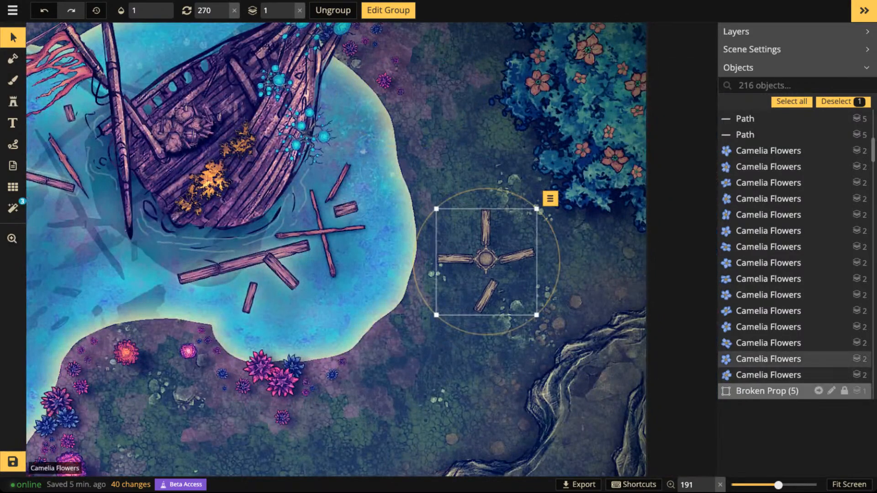
- Give all pieces inside the Broken Prop group an Object shadow with blur 4.3, and leave group editing
{"action": "left_click", "coordinate": [832, 391]}
{"action": "left_click", "coordinate": [87, 200]}
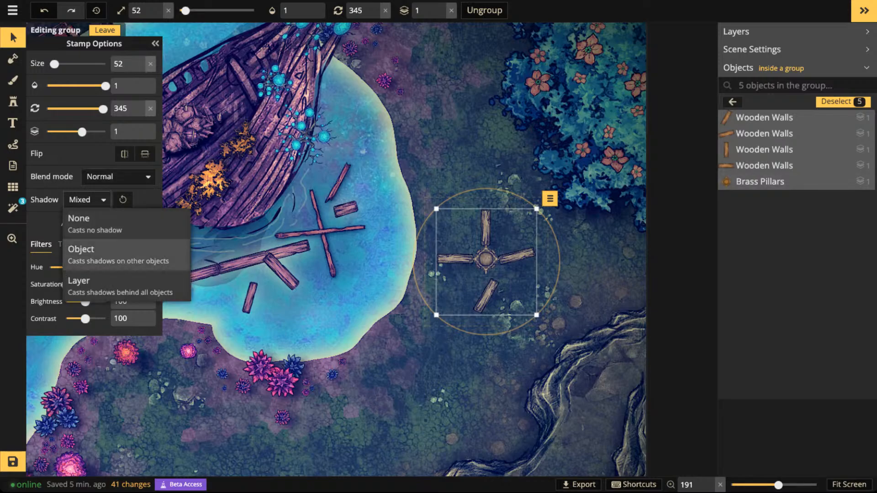
{"action": "left_click", "coordinate": [83, 249]}
{"action": "left_click", "coordinate": [144, 199]}
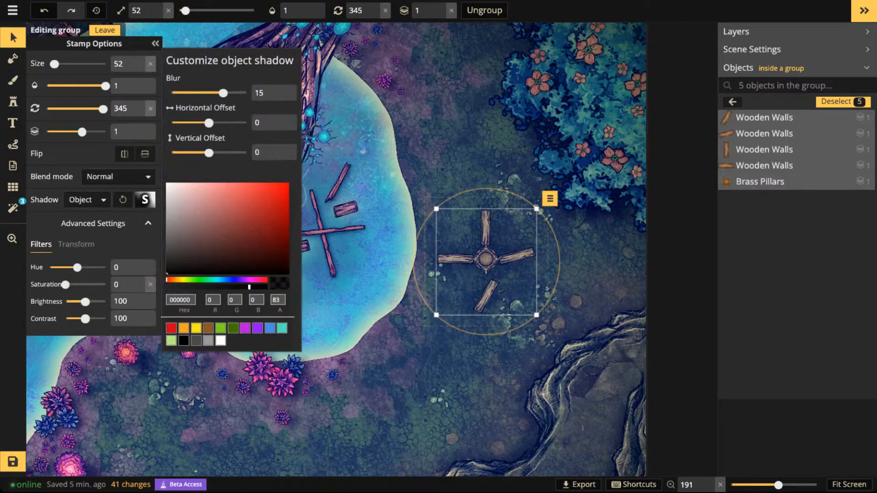
{"action": "left_click_drag", "start_coordinate": [223, 93], "coordinate": [196, 93]}
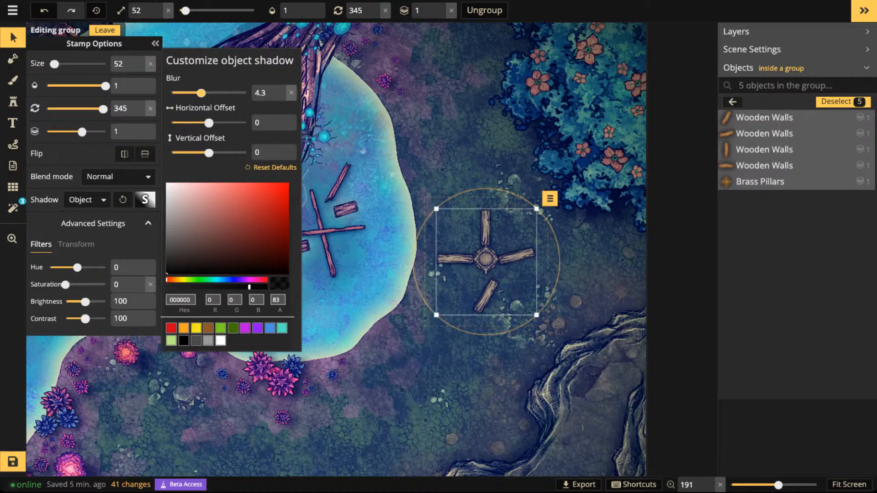
{"action": "left_click", "coordinate": [487, 261]}
{"action": "left_click", "coordinate": [104, 30]}
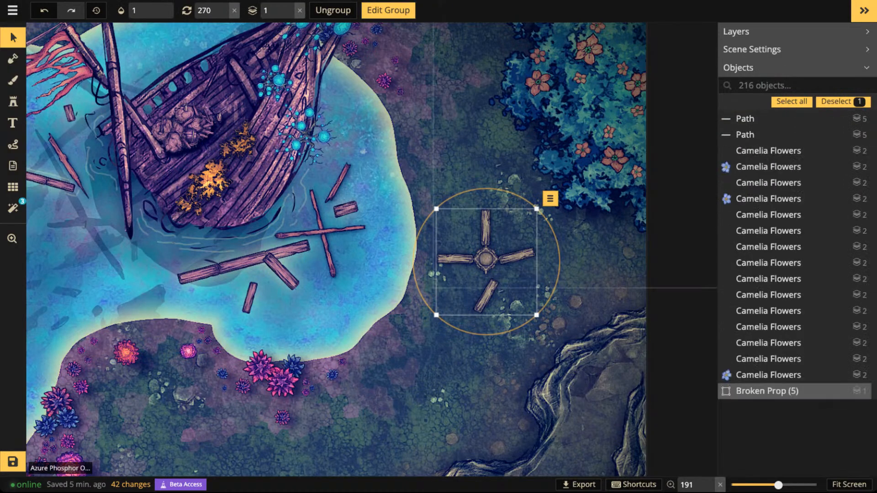
- Rotate the Broken Prop group slightly counterclockwise and deselect it
{"action": "left_click_drag", "start_coordinate": [414, 265], "coordinate": [417, 282]}
{"action": "key", "text": "Escape"}
{"action": "scroll", "coordinate": [440, 248], "scroll_direction": "down", "scroll_amount": 3}
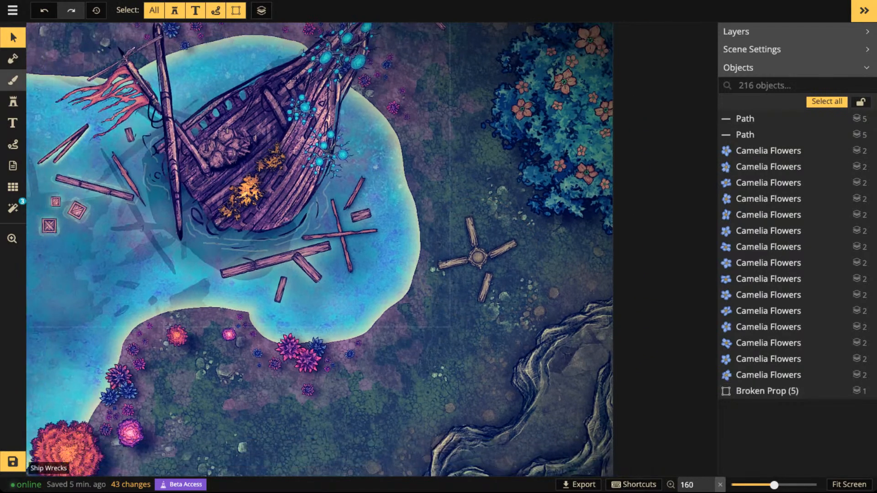
- Search the brush texture catalog for "debree", browsing through the Fantasy Battlemaps 2.0 textures, and clear the search
{"action": "left_click", "coordinate": [13, 81]}
{"action": "key", "text": "f"}
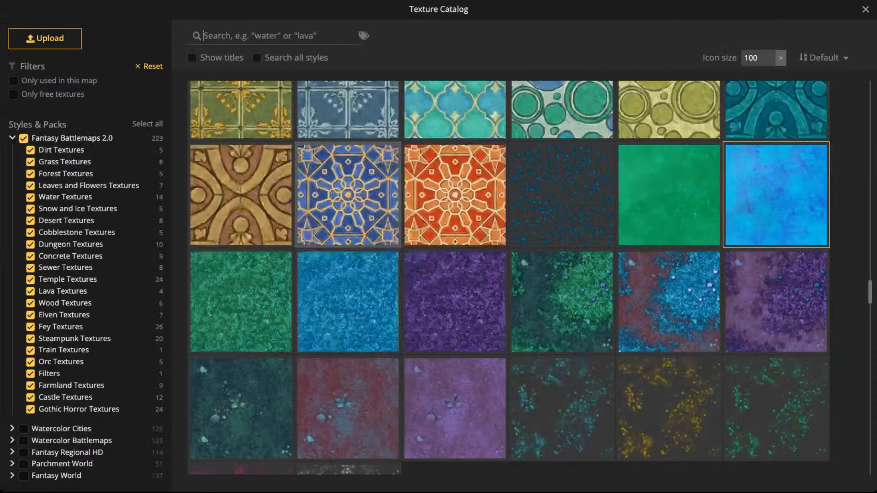
{"action": "scroll", "coordinate": [347, 118], "scroll_direction": "down", "scroll_amount": 10}
{"action": "scroll", "coordinate": [347, 269], "scroll_direction": "down", "scroll_amount": 15}
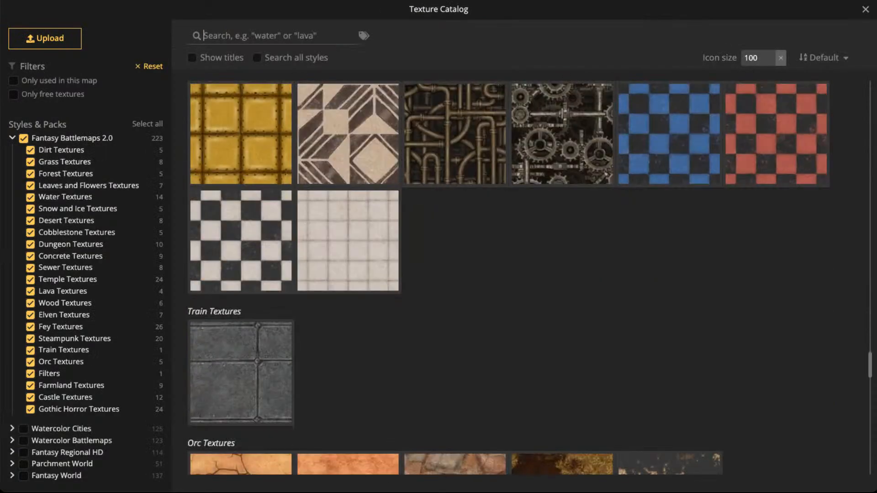
{"action": "scroll", "coordinate": [508, 277], "scroll_direction": "down", "scroll_amount": 5}
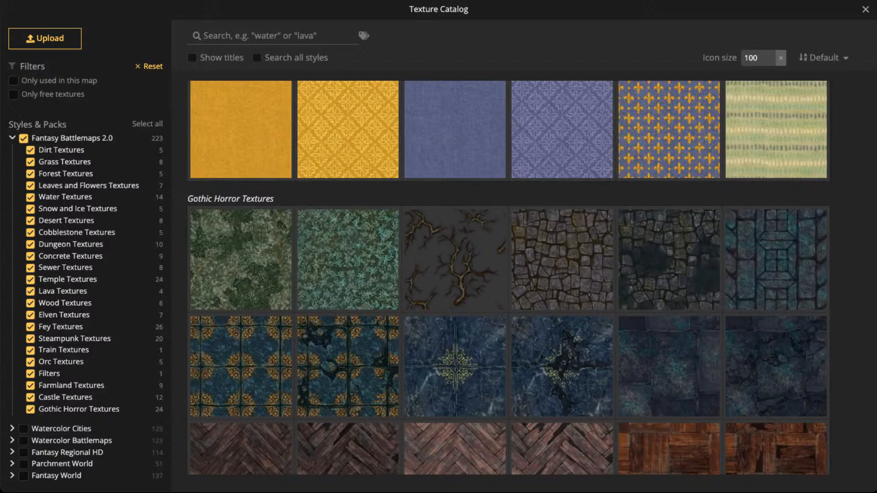
{"action": "left_click", "coordinate": [273, 36]}
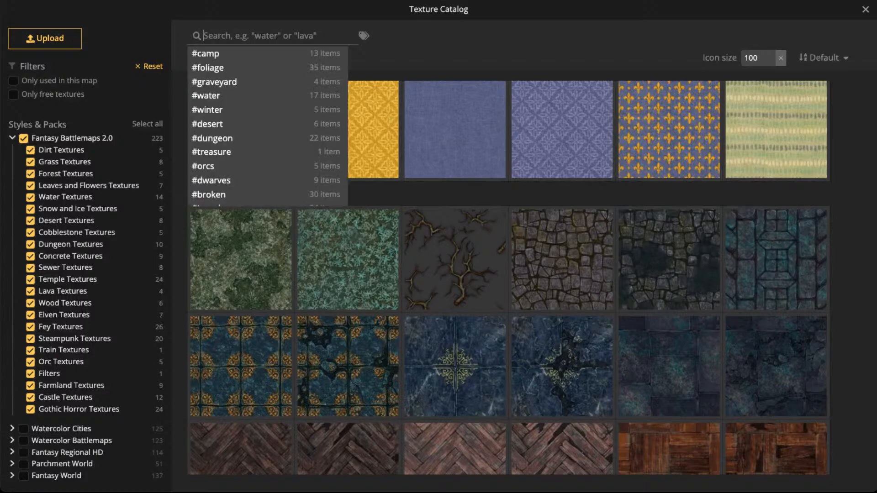
{"action": "type", "text": "debree"}
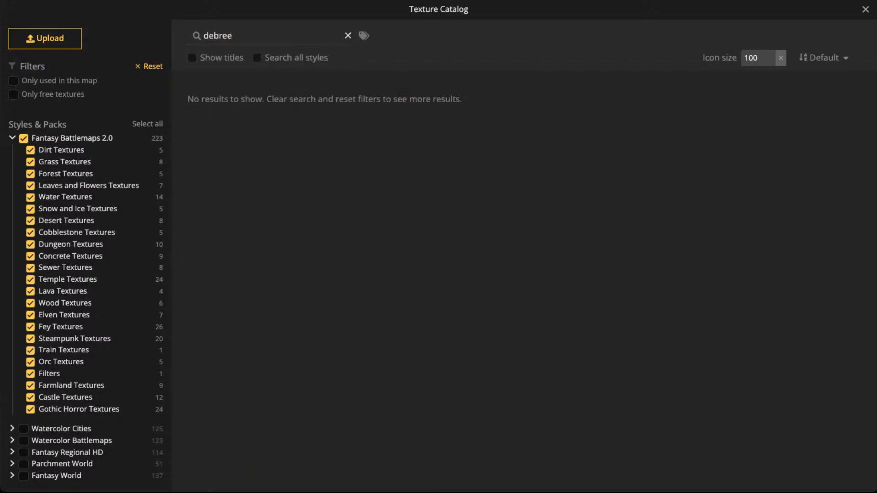
{"action": "left_click", "coordinate": [348, 36]}
{"action": "left_click", "coordinate": [492, 134]}
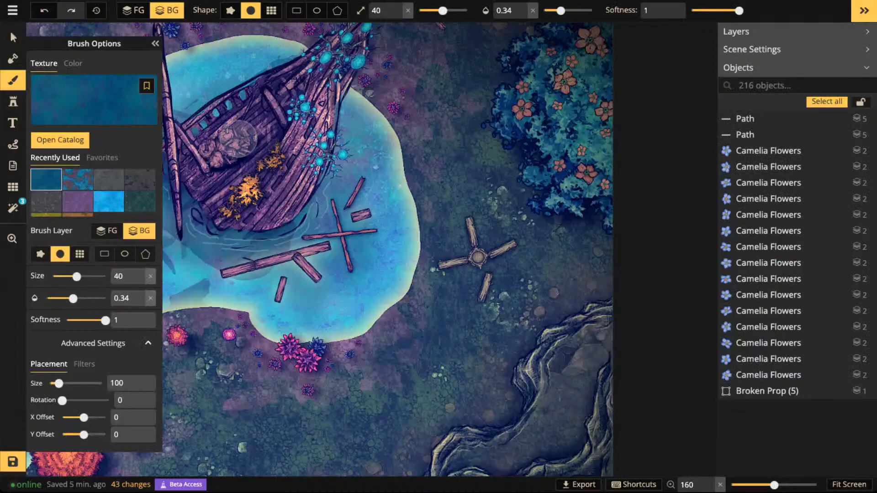
- Choose the Twigs And Stones texture for the brush and set its placement size to 125.15
{"action": "left_click", "coordinate": [123, 106]}
{"action": "scroll", "coordinate": [509, 277], "scroll_direction": "up", "scroll_amount": 5}
{"action": "scroll", "coordinate": [509, 278], "scroll_direction": "up", "scroll_amount": 15}
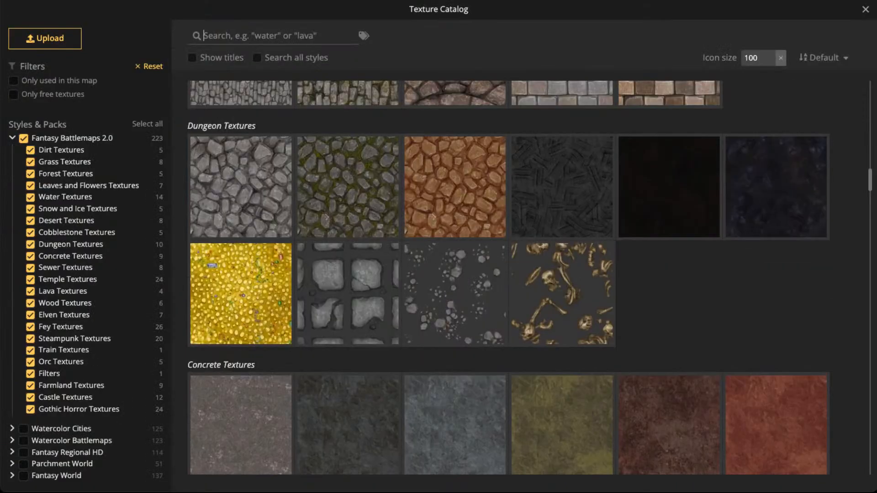
{"action": "scroll", "coordinate": [510, 277], "scroll_direction": "up", "scroll_amount": 7}
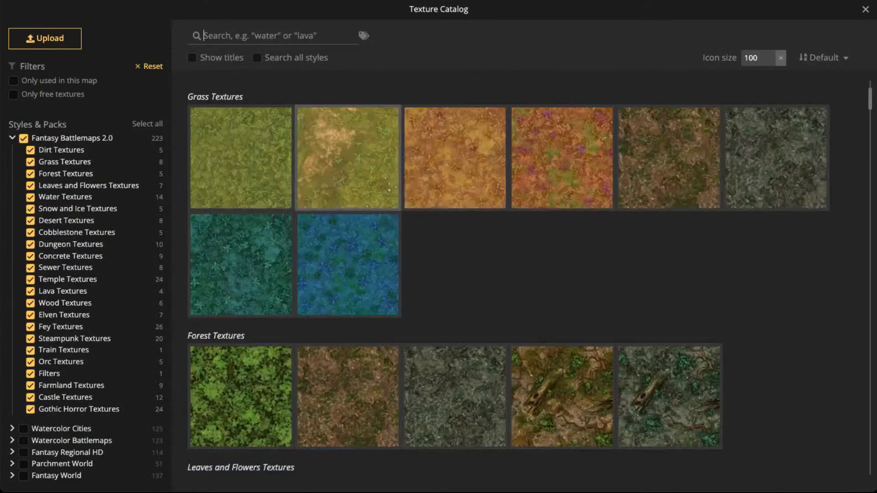
{"action": "scroll", "coordinate": [510, 278], "scroll_direction": "down", "scroll_amount": 5}
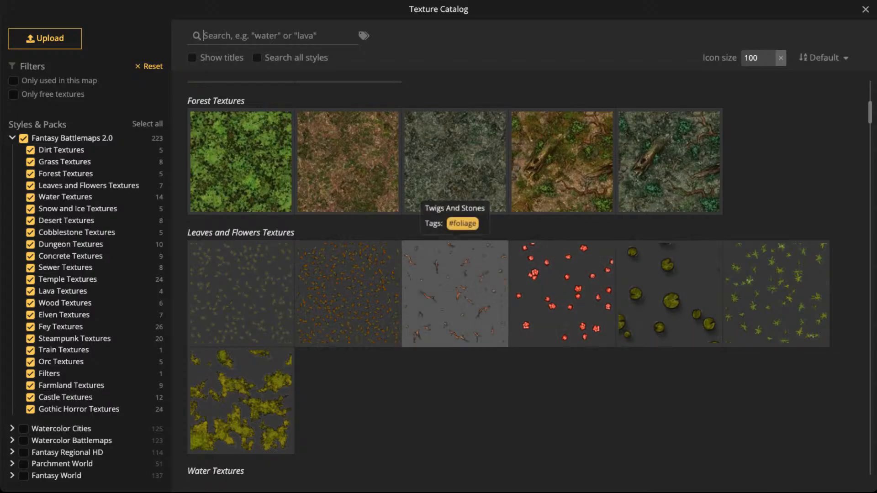
{"action": "scroll", "coordinate": [393, 274], "scroll_direction": "up", "scroll_amount": 5}
{"action": "scroll", "coordinate": [393, 275], "scroll_direction": "down", "scroll_amount": 5}
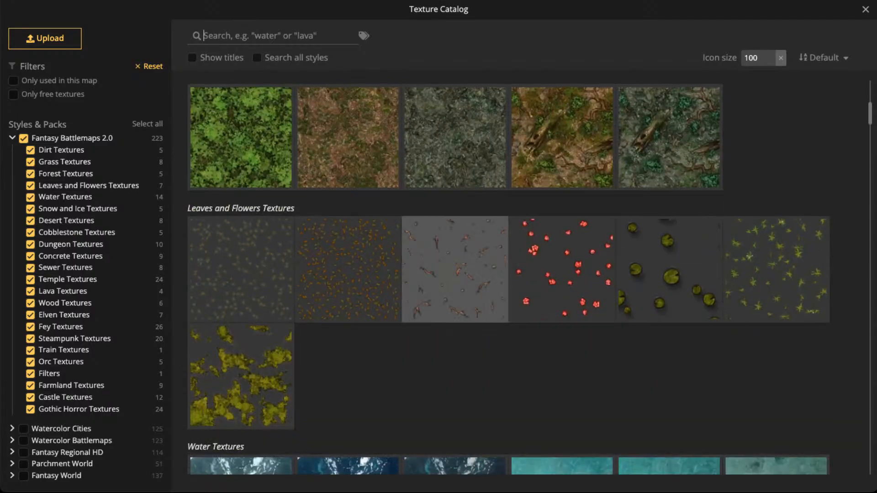
{"action": "left_click", "coordinate": [475, 260]}
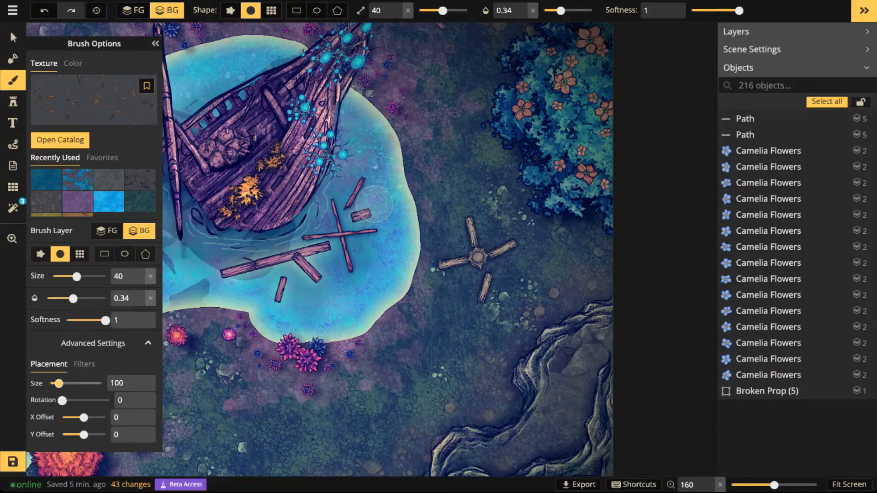
{"action": "left_click_drag", "start_coordinate": [59, 384], "coordinate": [61, 384]}
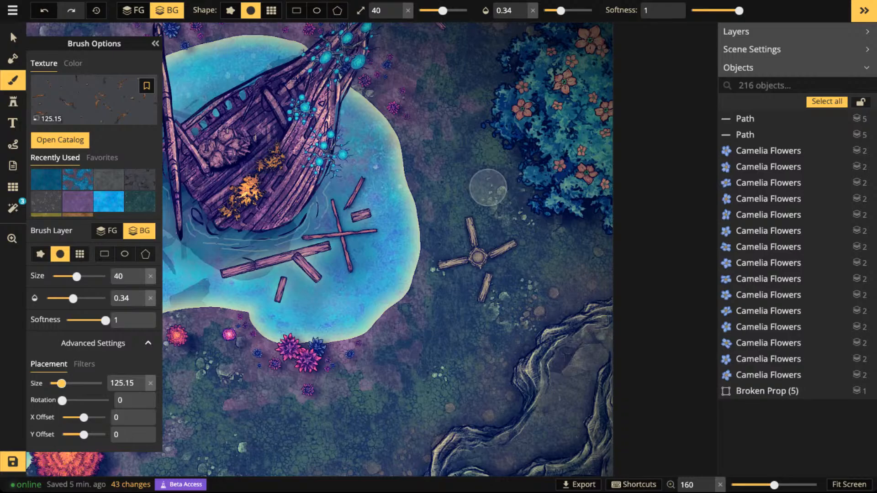
- Paint Twigs And Stones on the foreground at 0.72 opacity around the Broken Prop, east of the lake and beside the ship's bow tip
{"action": "key", "text": "f"}
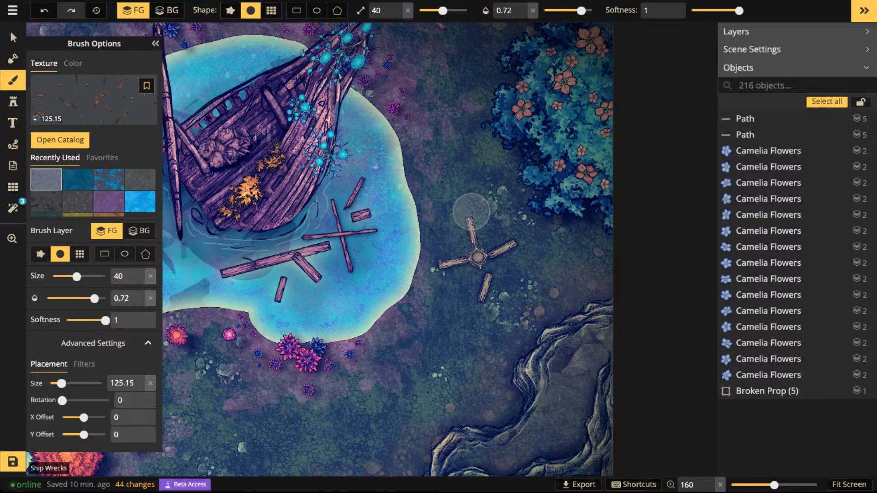
{"action": "mouse_move", "coordinate": [480, 235]}
{"action": "left_mouse_down"}
{"action": "mouse_move", "coordinate": [464, 224]}
{"action": "mouse_move", "coordinate": [455, 153]}
{"action": "mouse_move", "coordinate": [476, 218]}
{"action": "mouse_move", "coordinate": [532, 246]}
{"action": "mouse_move", "coordinate": [520, 273]}
{"action": "mouse_move", "coordinate": [538, 253]}
{"action": "mouse_move", "coordinate": [497, 280]}
{"action": "mouse_move", "coordinate": [450, 332]}
{"action": "mouse_move", "coordinate": [460, 299]}
{"action": "mouse_move", "coordinate": [445, 311]}
{"action": "mouse_move", "coordinate": [463, 293]}
{"action": "mouse_move", "coordinate": [418, 356]}
{"action": "mouse_move", "coordinate": [517, 279]}
{"action": "mouse_move", "coordinate": [453, 184]}
{"action": "mouse_move", "coordinate": [450, 135]}
{"action": "mouse_move", "coordinate": [463, 162]}
{"action": "mouse_move", "coordinate": [391, 84]}
{"action": "mouse_move", "coordinate": [428, 93]}
{"action": "mouse_move", "coordinate": [463, 68]}
{"action": "left_mouse_up"}
{"action": "left_click_drag", "start_coordinate": [417, 97], "coordinate": [491, 235]}
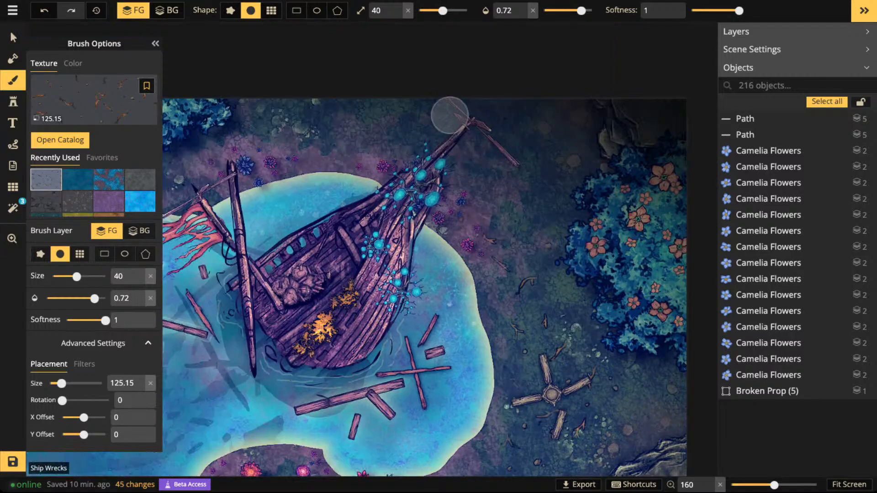
{"action": "mouse_move", "coordinate": [450, 115]}
{"action": "left_mouse_down"}
{"action": "mouse_move", "coordinate": [471, 139]}
{"action": "mouse_move", "coordinate": [449, 201]}
{"action": "mouse_move", "coordinate": [470, 175]}
{"action": "mouse_move", "coordinate": [503, 158]}
{"action": "mouse_move", "coordinate": [461, 134]}
{"action": "mouse_move", "coordinate": [504, 139]}
{"action": "left_mouse_up"}
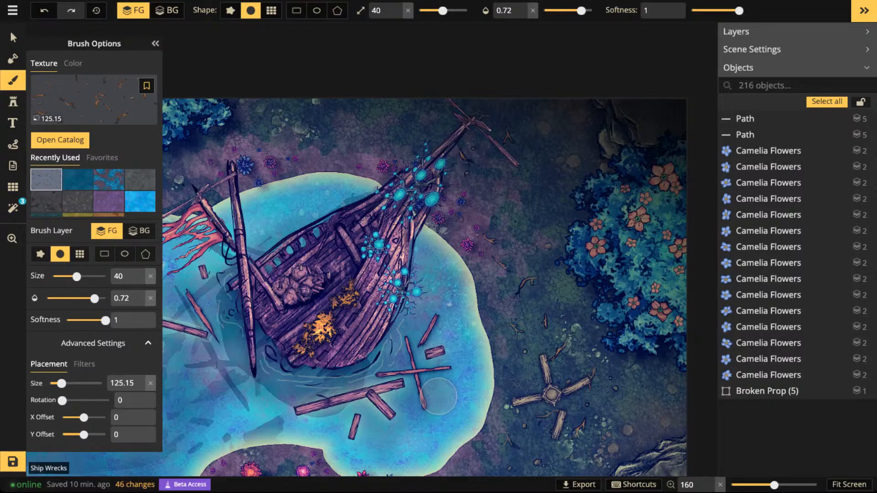
- Paint twigs on the background in the water around the wreck's floating debris, with opacity 1 and texture placement size 114.86
{"action": "scroll", "coordinate": [438, 396], "scroll_direction": "up", "scroll_amount": 5}
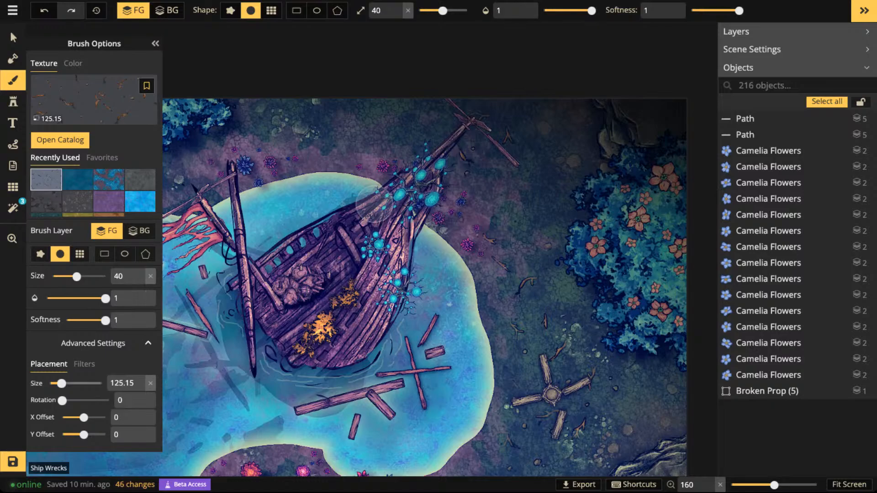
{"action": "scroll", "coordinate": [374, 204], "scroll_direction": "up", "scroll_amount": 4}
{"action": "scroll", "coordinate": [374, 205], "scroll_direction": "down", "scroll_amount": 6}
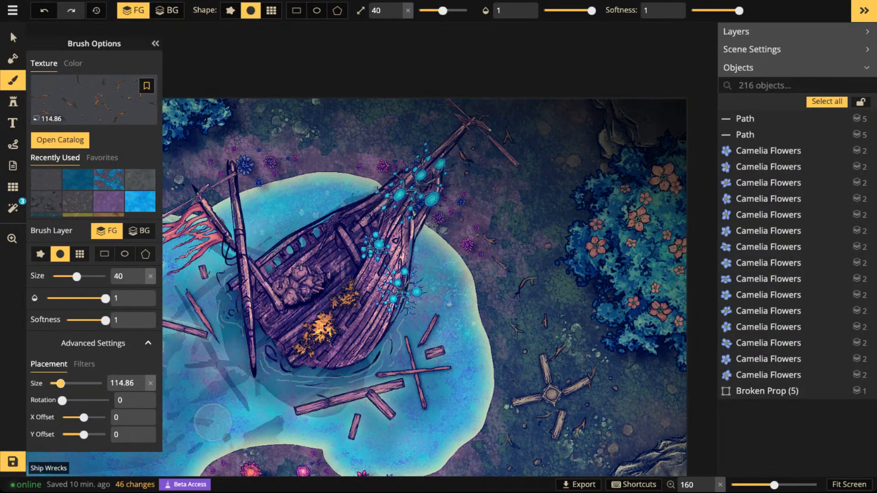
{"action": "left_click", "coordinate": [167, 10]}
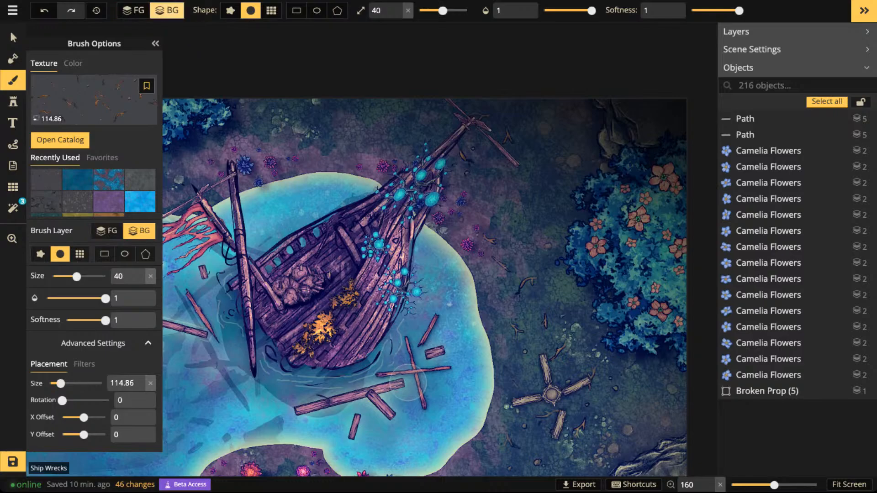
{"action": "mouse_move", "coordinate": [391, 370]}
{"action": "left_mouse_down"}
{"action": "mouse_move", "coordinate": [386, 388]}
{"action": "mouse_move", "coordinate": [435, 322]}
{"action": "mouse_move", "coordinate": [447, 357]}
{"action": "mouse_move", "coordinate": [418, 403]}
{"action": "mouse_move", "coordinate": [442, 413]}
{"action": "mouse_move", "coordinate": [420, 424]}
{"action": "mouse_move", "coordinate": [383, 408]}
{"action": "mouse_move", "coordinate": [369, 425]}
{"action": "mouse_move", "coordinate": [336, 415]}
{"action": "mouse_move", "coordinate": [336, 403]}
{"action": "mouse_move", "coordinate": [292, 399]}
{"action": "mouse_move", "coordinate": [296, 385]}
{"action": "mouse_move", "coordinate": [284, 381]}
{"action": "mouse_move", "coordinate": [386, 312]}
{"action": "left_mouse_up"}
{"action": "scroll", "coordinate": [292, 386], "scroll_direction": "down", "scroll_amount": 3}
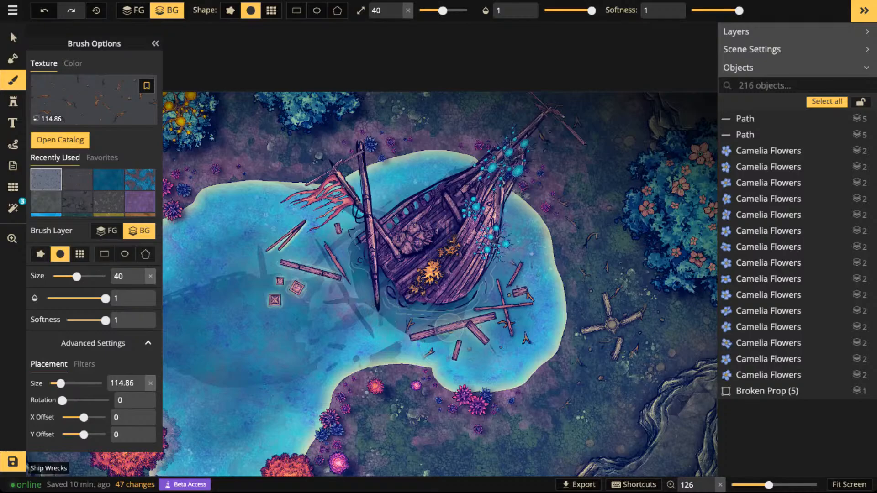
{"action": "left_click_drag", "start_coordinate": [443, 330], "coordinate": [426, 333]}
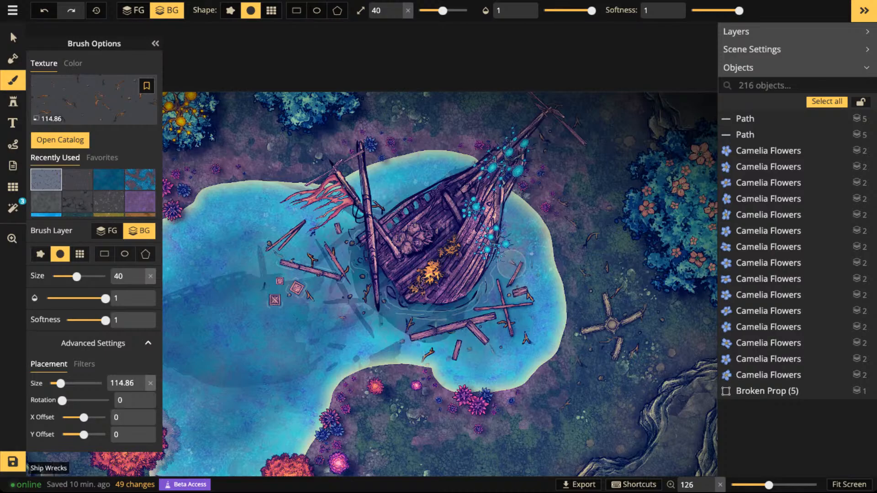
{"action": "left_click", "coordinate": [505, 247]}
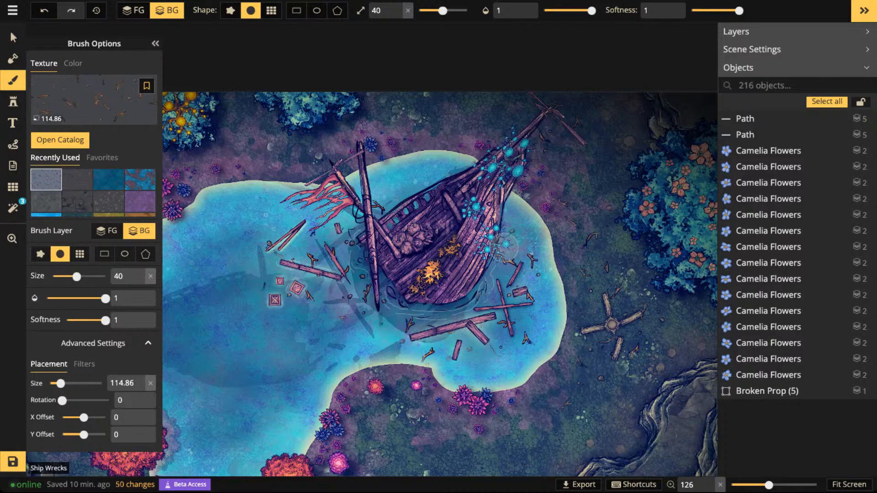
- Examine the painted twigs around the wreck and how they look across the whole lake
{"action": "scroll", "coordinate": [393, 248], "scroll_direction": "down", "scroll_amount": 4}
{"action": "key", "text": "space"}
{"action": "left_click_drag", "start_coordinate": [393, 248], "coordinate": [476, 229]}
{"action": "left_click_drag", "start_coordinate": [197, 164], "coordinate": [221, 158]}
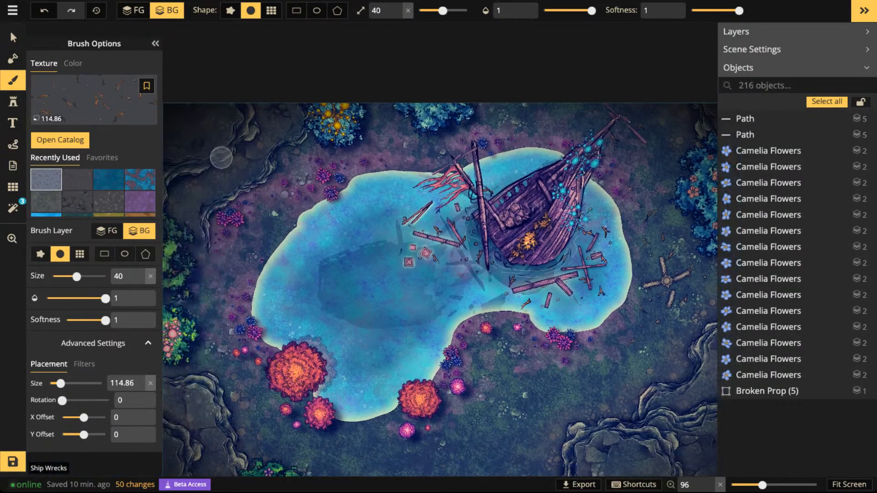
{"action": "left_click", "coordinate": [13, 38]}
{"action": "scroll", "coordinate": [491, 294], "scroll_direction": "up", "scroll_amount": 3}
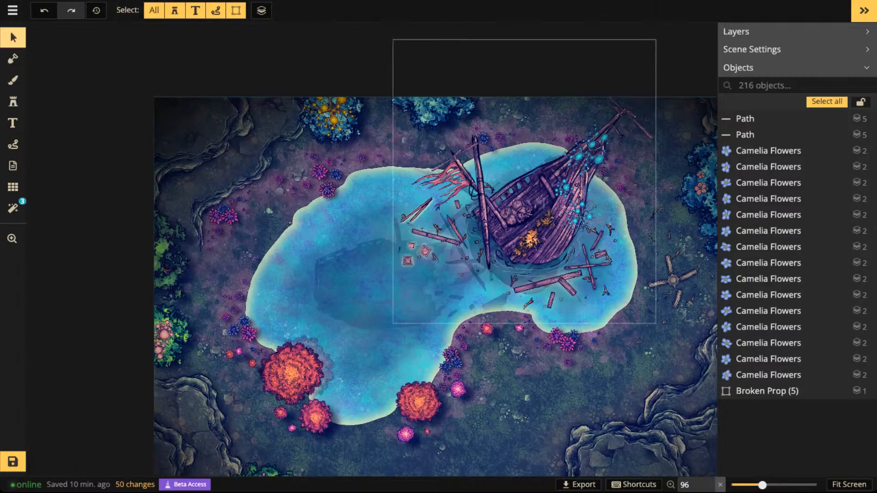
{"action": "key", "text": "space"}
{"action": "left_click_drag", "start_coordinate": [493, 294], "coordinate": [356, 360]}
{"action": "scroll", "coordinate": [452, 260], "scroll_direction": "up", "scroll_amount": 2}
{"action": "scroll", "coordinate": [480, 260], "scroll_direction": "up", "scroll_amount": 2}
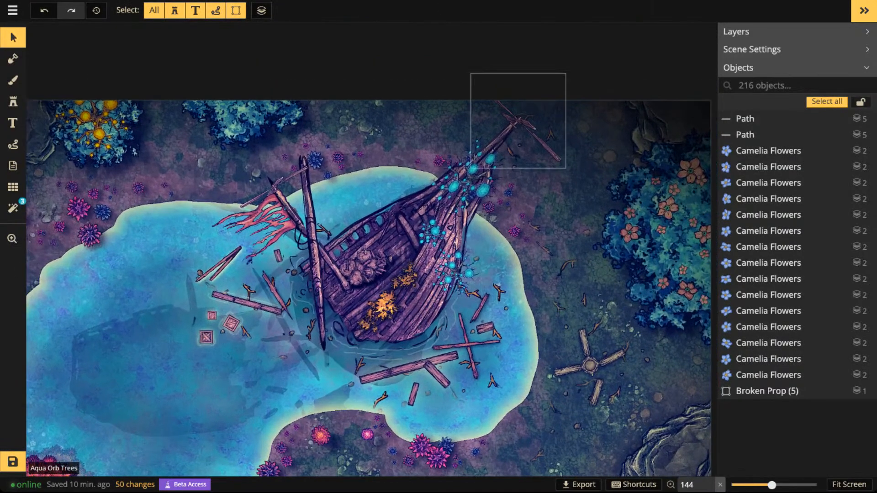
- Move the Broken Prop group from the eastern ground to the lake's south shore, just below the small pines, and deselect it
{"action": "left_click", "coordinate": [590, 365]}
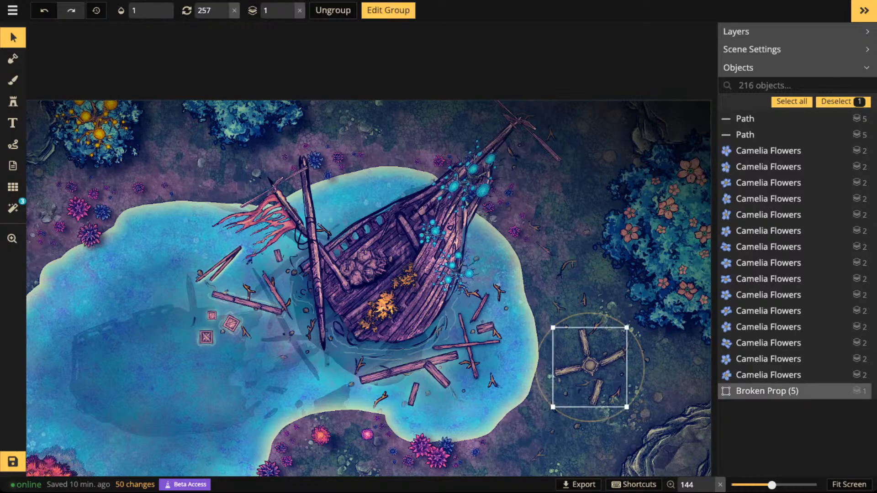
{"action": "left_click_drag", "start_coordinate": [589, 366], "coordinate": [586, 369]}
{"action": "scroll", "coordinate": [497, 376], "scroll_direction": "down", "scroll_amount": 4}
{"action": "left_click_drag", "start_coordinate": [498, 377], "coordinate": [552, 283]}
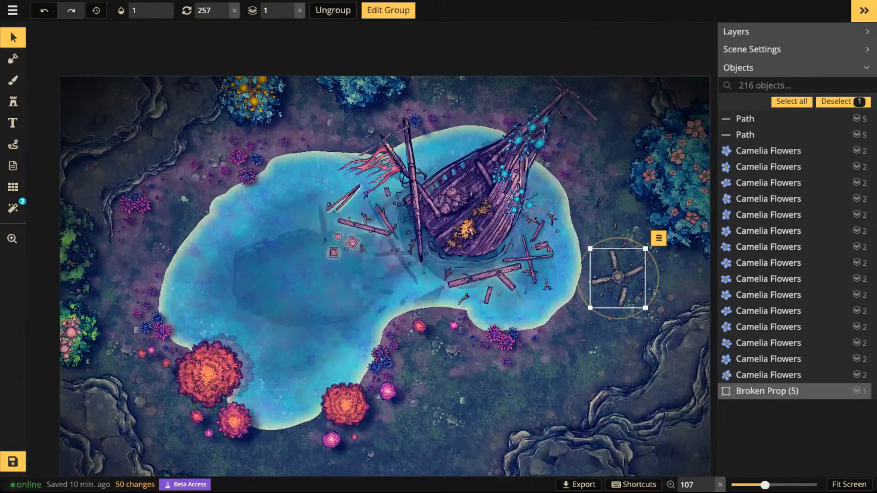
{"action": "left_click_drag", "start_coordinate": [618, 279], "coordinate": [441, 350]}
{"action": "scroll", "coordinate": [428, 341], "scroll_direction": "up", "scroll_amount": 2}
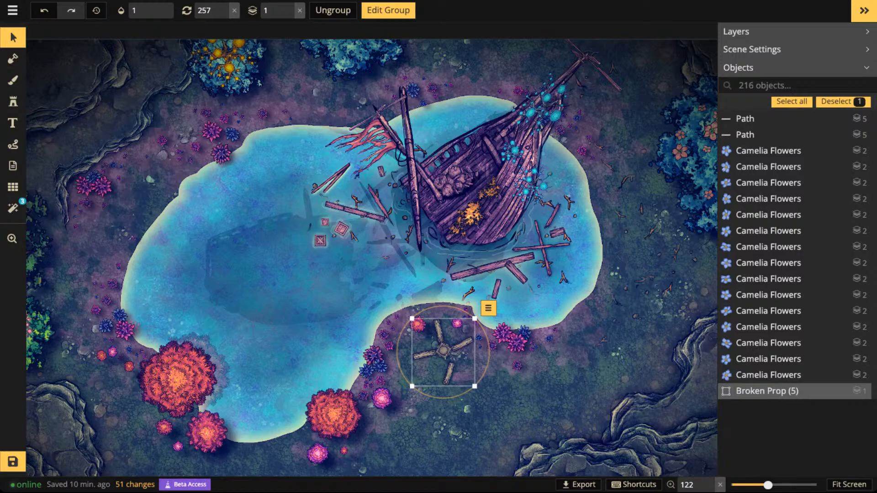
{"action": "scroll", "coordinate": [413, 271], "scroll_direction": "up", "scroll_amount": 1}
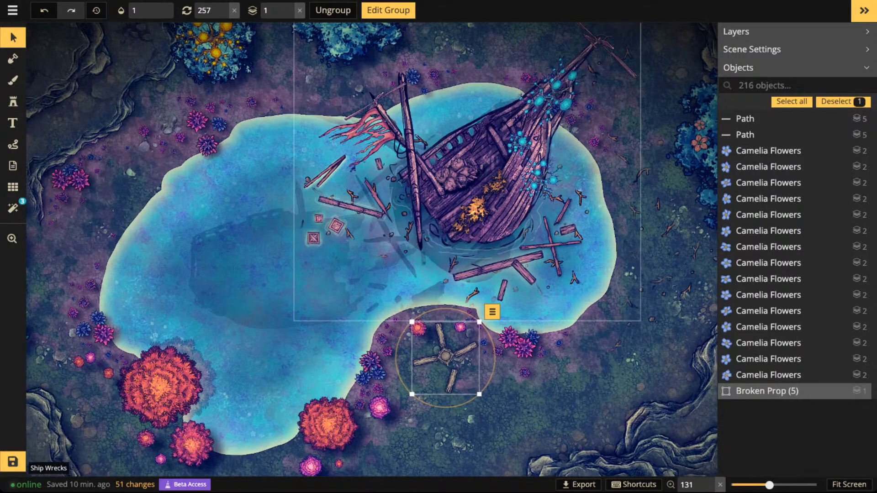
{"action": "key", "text": "Escape"}
{"action": "scroll", "coordinate": [411, 274], "scroll_direction": "down", "scroll_amount": 5}
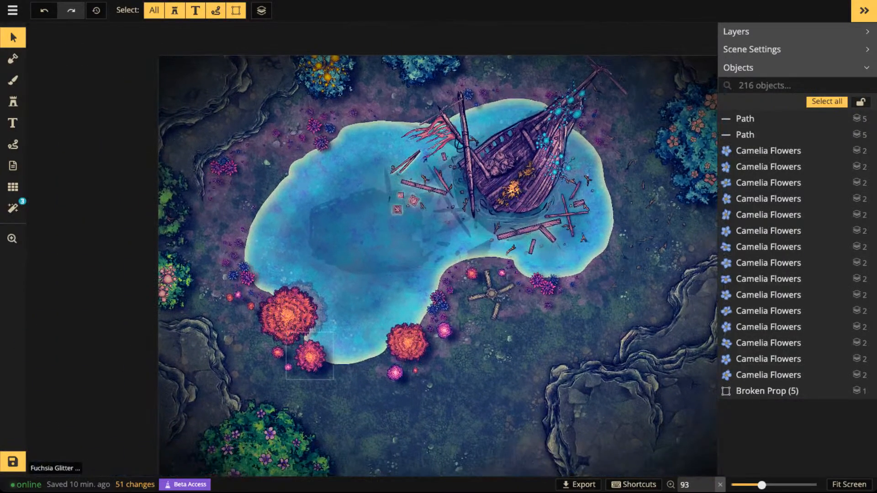
- Duplicate the large Fuchsia Glitter Pines stamp on the lake's southern shore and set the copy's shadow to None
{"action": "left_click", "coordinate": [409, 340]}
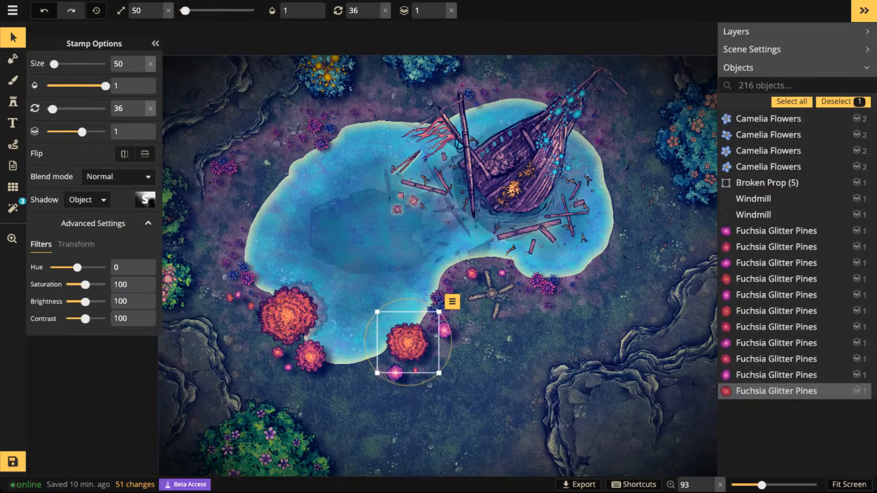
{"action": "scroll", "coordinate": [409, 336], "scroll_direction": "up", "scroll_amount": 4}
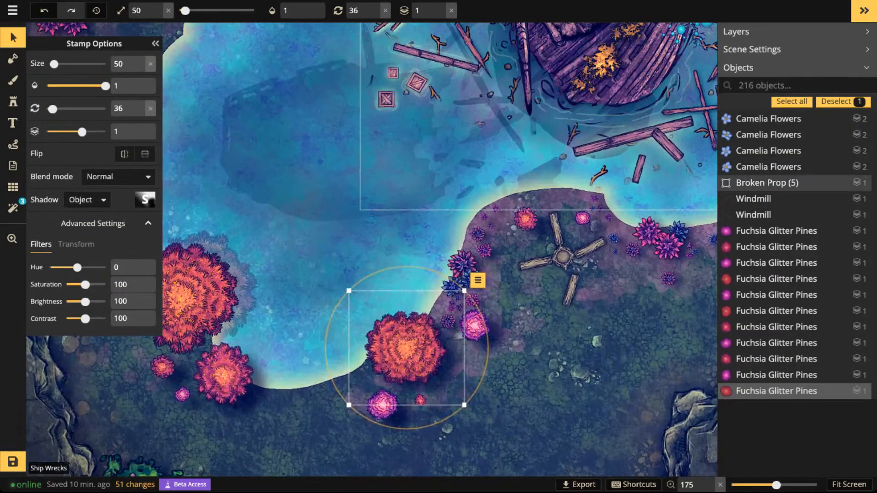
{"action": "scroll", "coordinate": [475, 137], "scroll_direction": "down", "scroll_amount": 2}
{"action": "scroll", "coordinate": [263, 389], "scroll_direction": "down", "scroll_amount": 4}
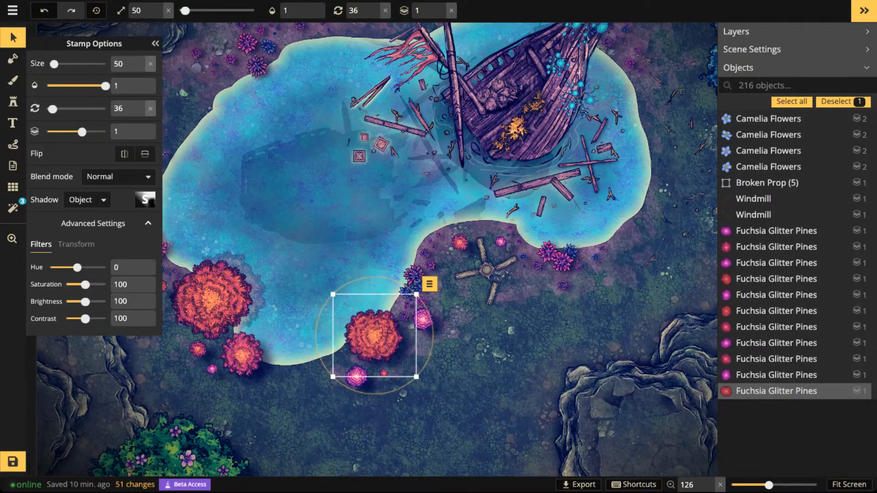
{"action": "key", "text": "ctrl+v"}
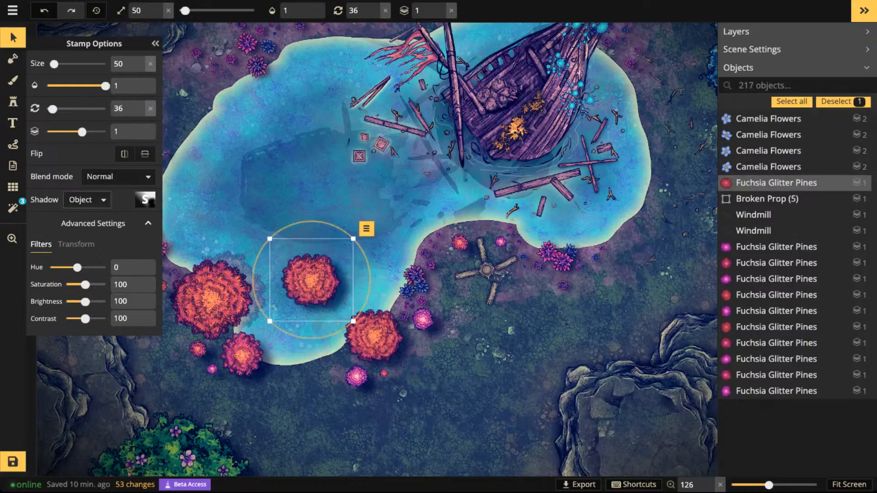
{"action": "left_click", "coordinate": [86, 200]}
{"action": "left_click", "coordinate": [82, 223]}
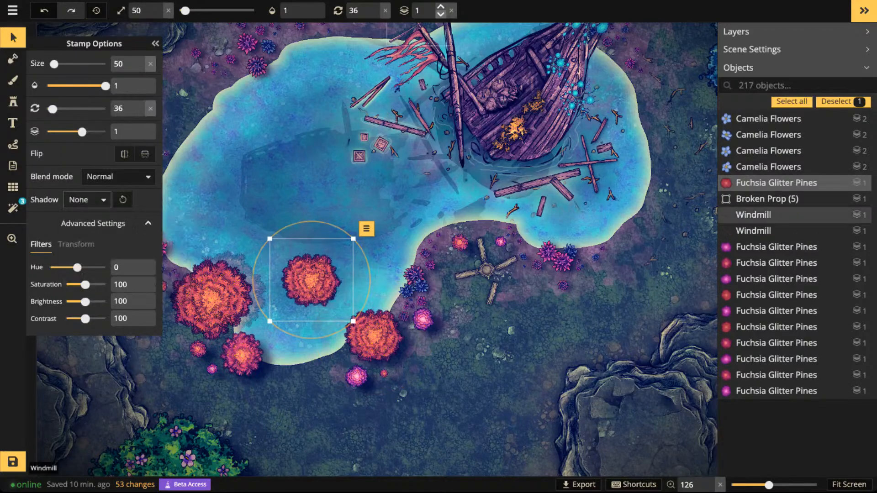
- Put the pine copy on layer 0, place it slightly up-left behind the original as a reflection, and lower its opacity to 0.26
{"action": "left_click", "coordinate": [441, 15]}
{"action": "left_click_drag", "start_coordinate": [311, 280], "coordinate": [367, 326]}
{"action": "left_click_drag", "start_coordinate": [105, 86], "coordinate": [68, 86]}
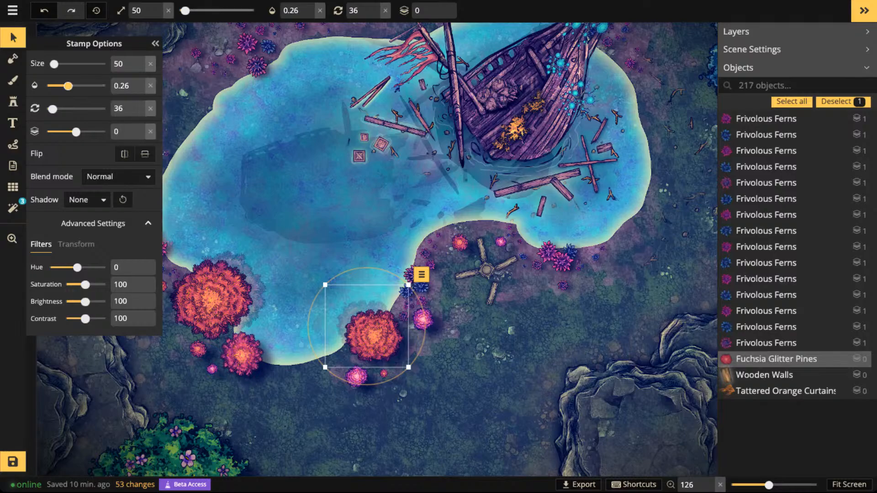
- Flatten the faded Fuchsia Glitter Pines copy behind the large pine on the lake's southern shore
{"action": "left_click", "coordinate": [421, 274]}
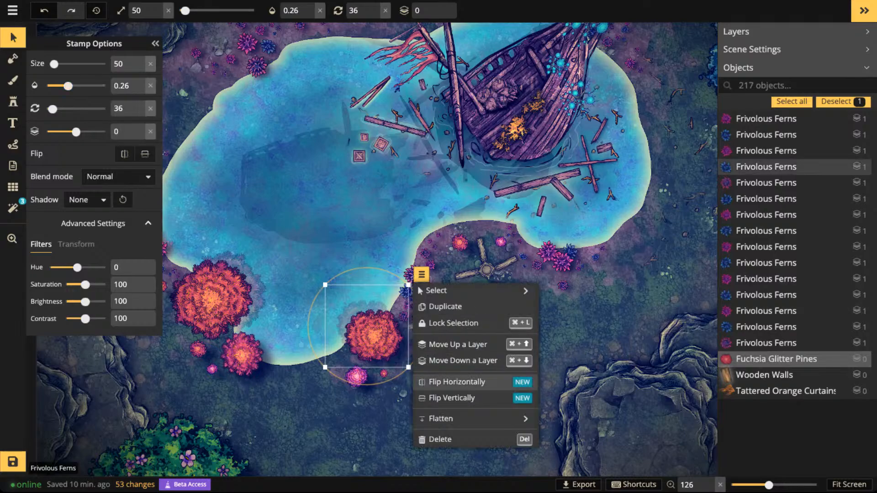
{"action": "mouse_move", "coordinate": [476, 419]}
{"action": "left_click", "coordinate": [576, 426]}
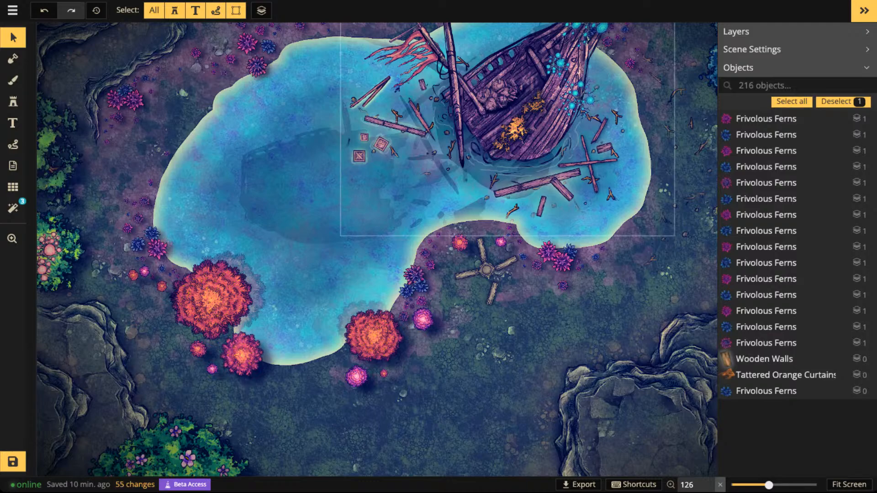
- Examine the whole map and the ground south of the lake for how the plants, wreck and reflections look
{"action": "scroll", "coordinate": [352, 215], "scroll_direction": "down", "scroll_amount": 2}
{"action": "scroll", "coordinate": [382, 215], "scroll_direction": "down", "scroll_amount": 2}
{"action": "scroll", "coordinate": [338, 183], "scroll_direction": "up", "scroll_amount": 1}
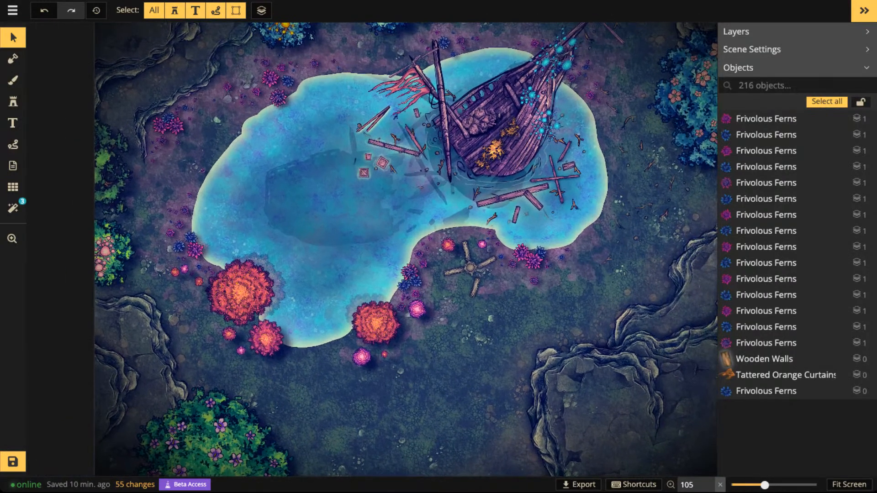
{"action": "scroll", "coordinate": [422, 172], "scroll_direction": "down", "scroll_amount": 3}
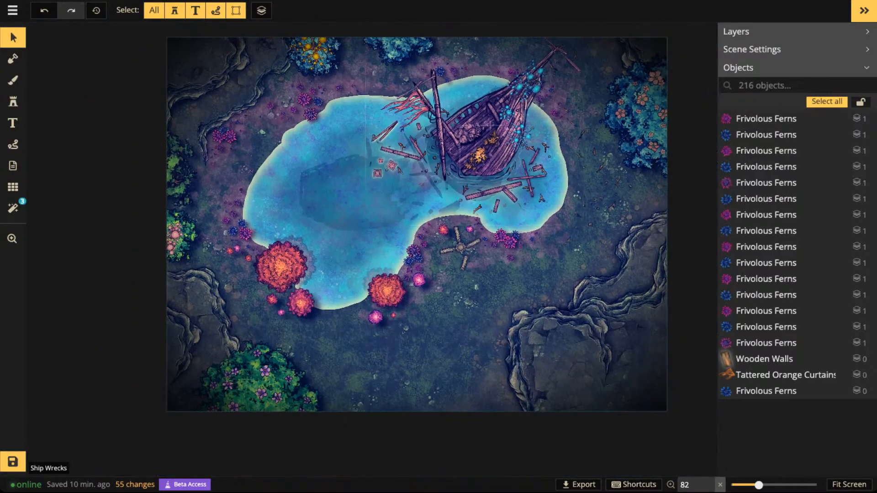
{"action": "key", "text": "space"}
{"action": "left_click_drag", "start_coordinate": [481, 152], "coordinate": [406, 228]}
{"action": "scroll", "coordinate": [491, 349], "scroll_direction": "up", "scroll_amount": 3}
{"action": "key", "text": "space"}
{"action": "left_click_drag", "start_coordinate": [491, 349], "coordinate": [508, 241]}
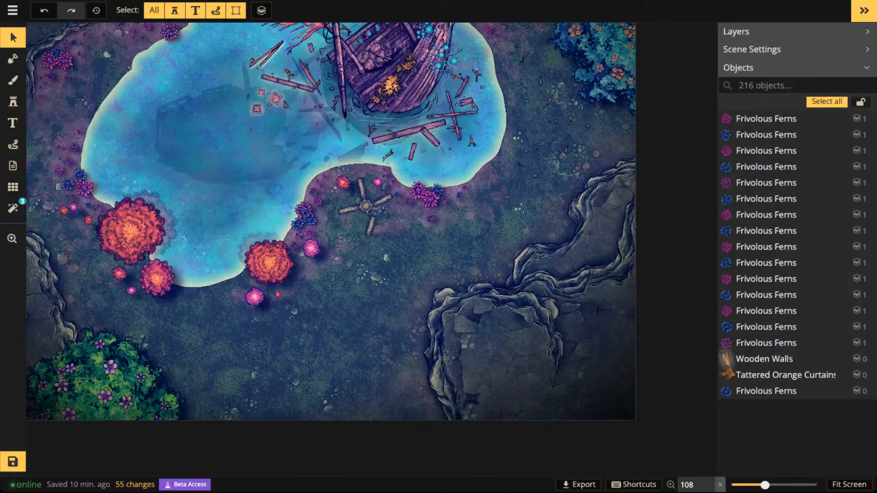
{"action": "key", "text": "space"}
{"action": "left_click_drag", "start_coordinate": [402, 274], "coordinate": [526, 208]}
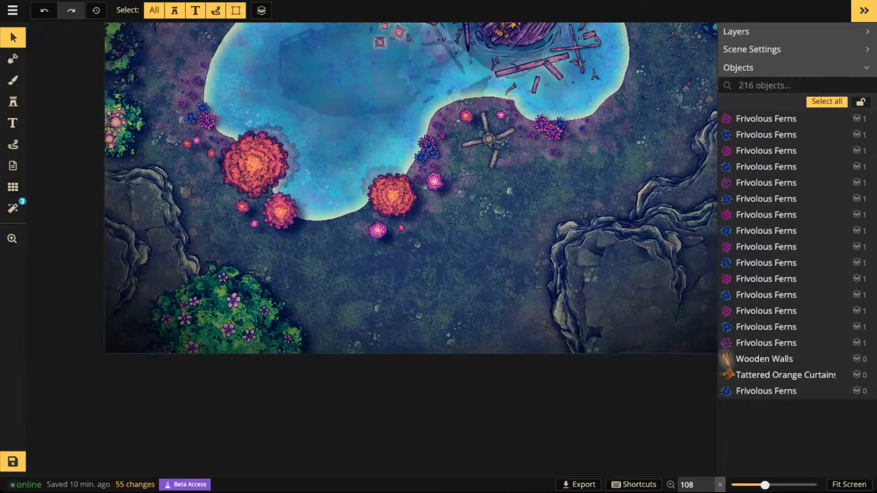
{"action": "key", "text": "space"}
{"action": "left_click_drag", "start_coordinate": [366, 275], "coordinate": [370, 289]}
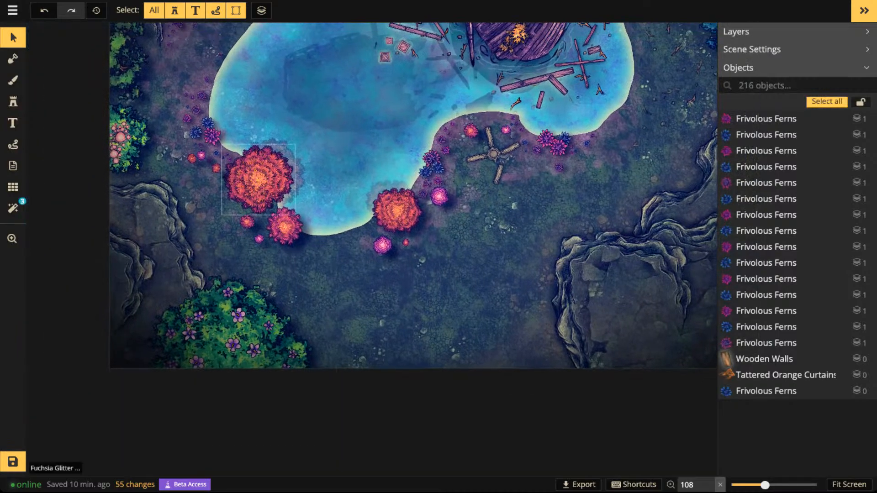
- Search the stamp catalog for "dock" and choose the brown wooden Dock stamp from the Ship set
{"action": "left_click", "coordinate": [13, 102]}
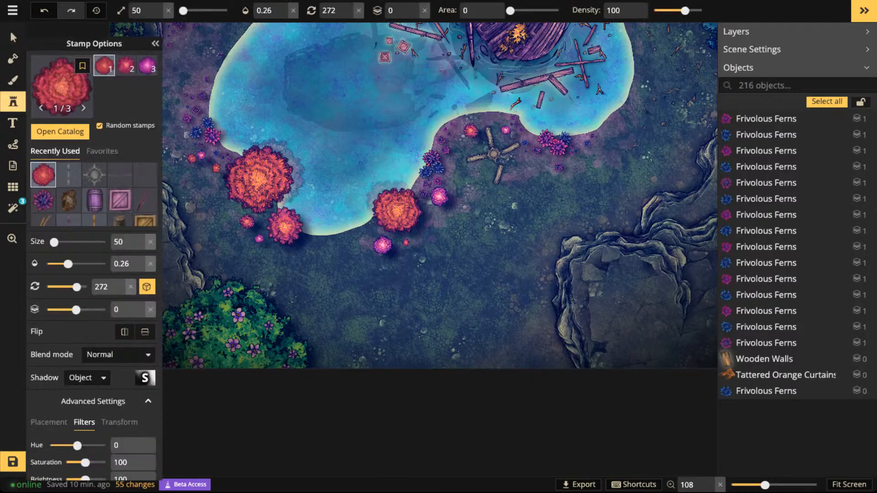
{"action": "left_click", "coordinate": [13, 101]}
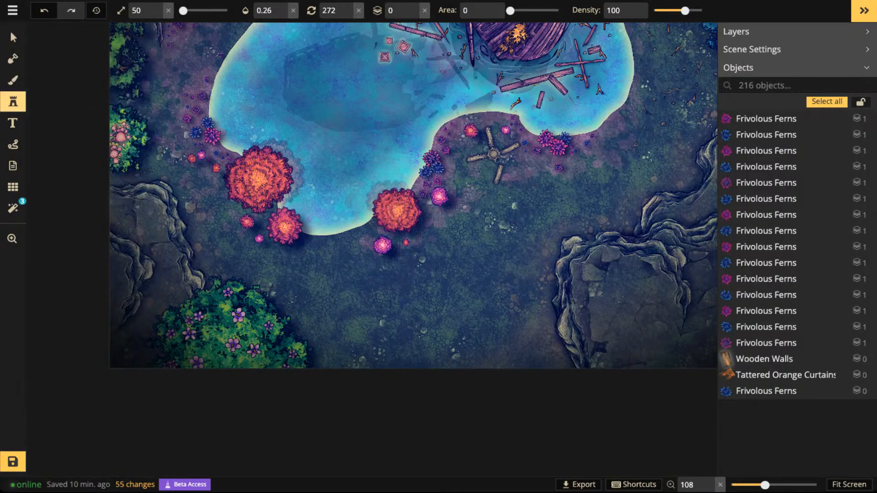
{"action": "left_click", "coordinate": [12, 102]}
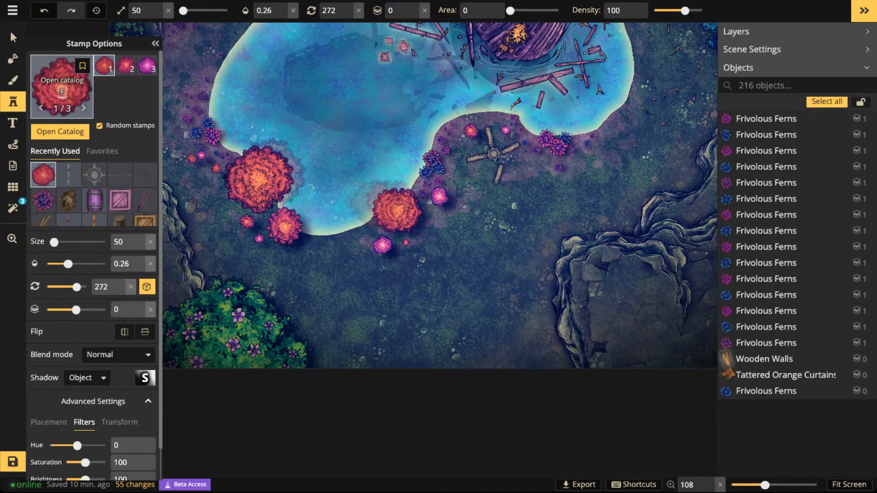
{"action": "key", "text": "f"}
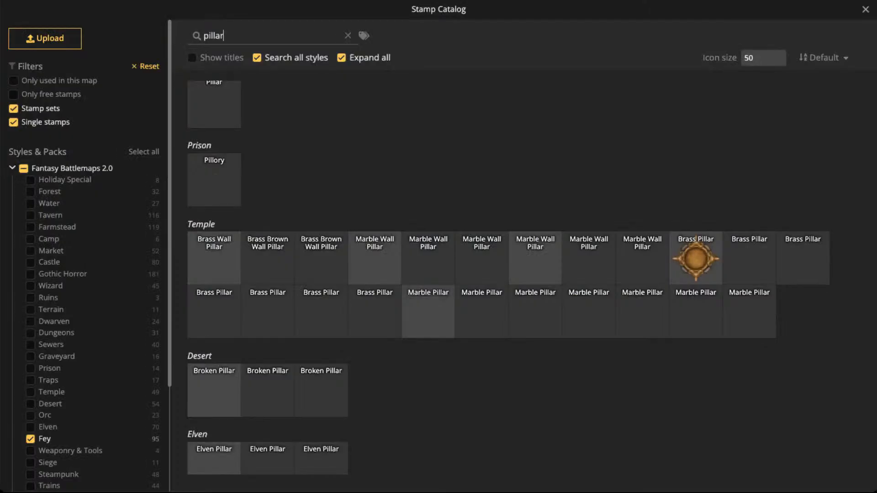
{"action": "type", "text": "dock"}
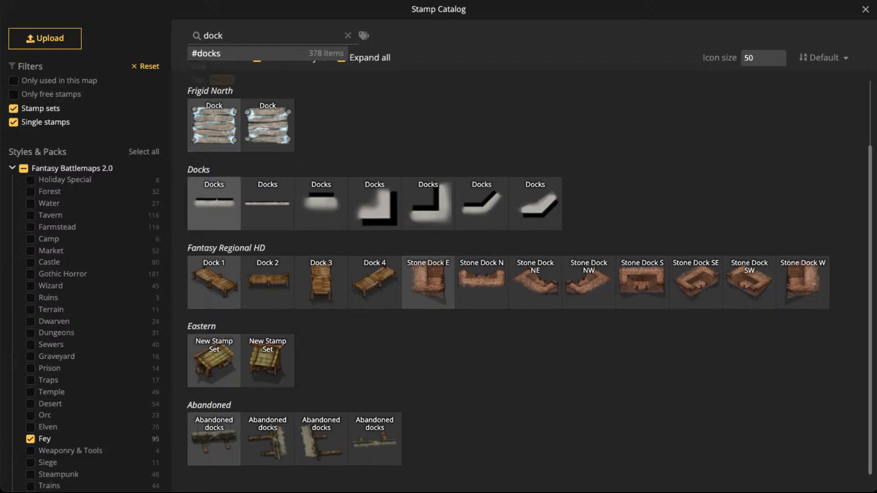
{"action": "left_click", "coordinate": [213, 120]}
- Set the dock stamp's opacity to 1 and place it on the lake's south shore between the two pine clusters
{"action": "scroll", "coordinate": [338, 244], "scroll_direction": "up", "scroll_amount": 4}
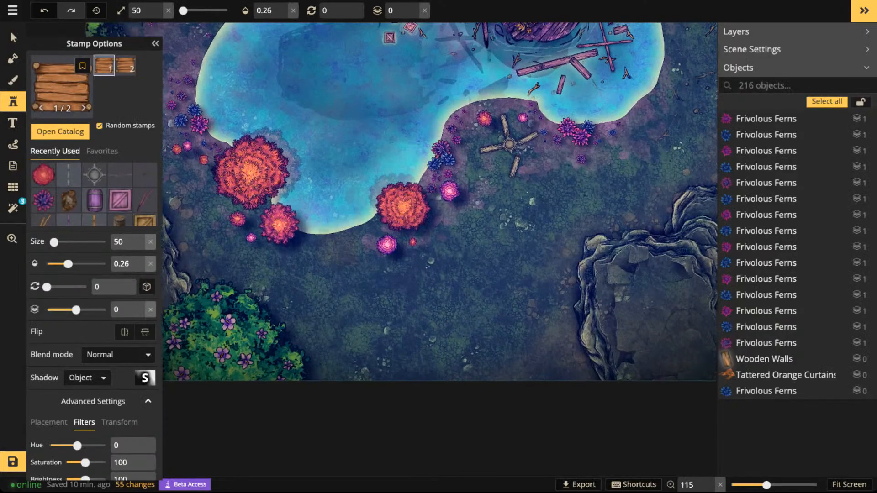
{"action": "left_click", "coordinate": [293, 10]}
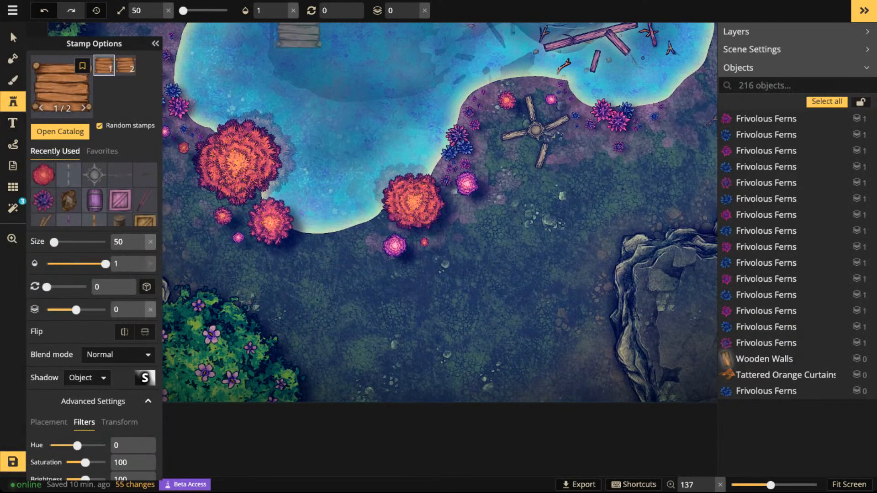
{"action": "left_click", "coordinate": [333, 222]}
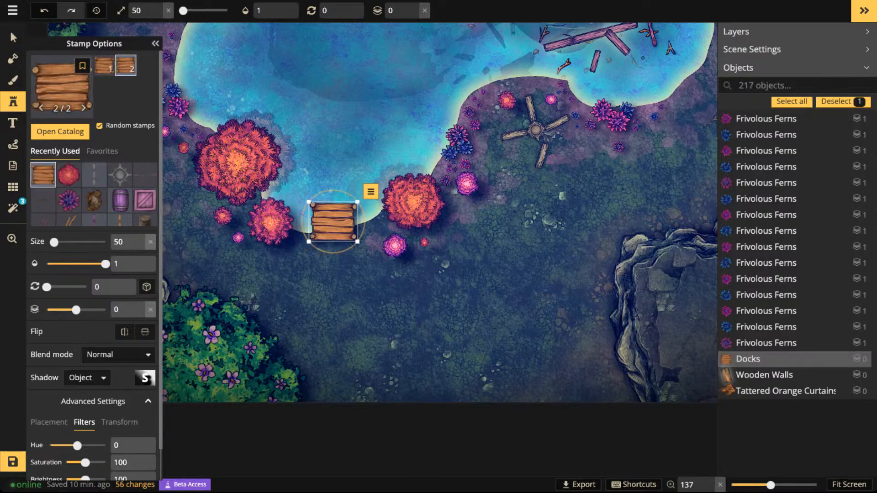
- Recolour the dock to a pinkish wood with hue -68, saturation 103 and brightness 81
{"action": "left_click", "coordinate": [9, 29]}
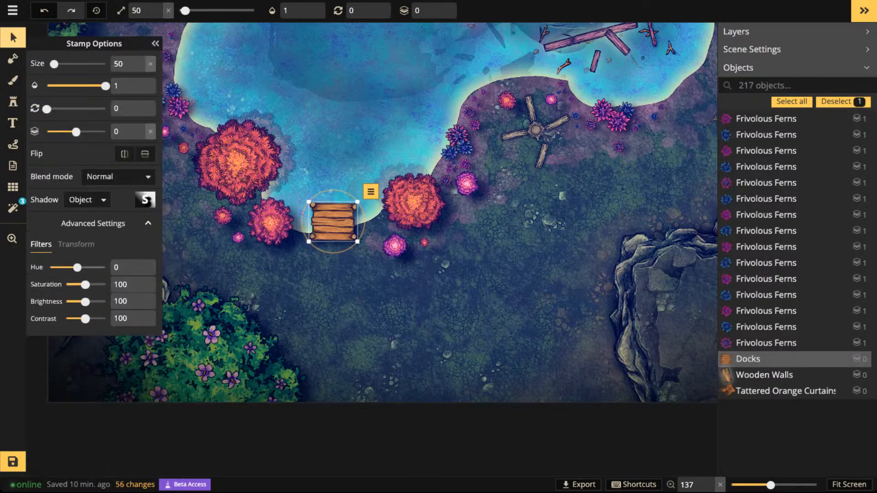
{"action": "left_click_drag", "start_coordinate": [78, 268], "coordinate": [75, 268]}
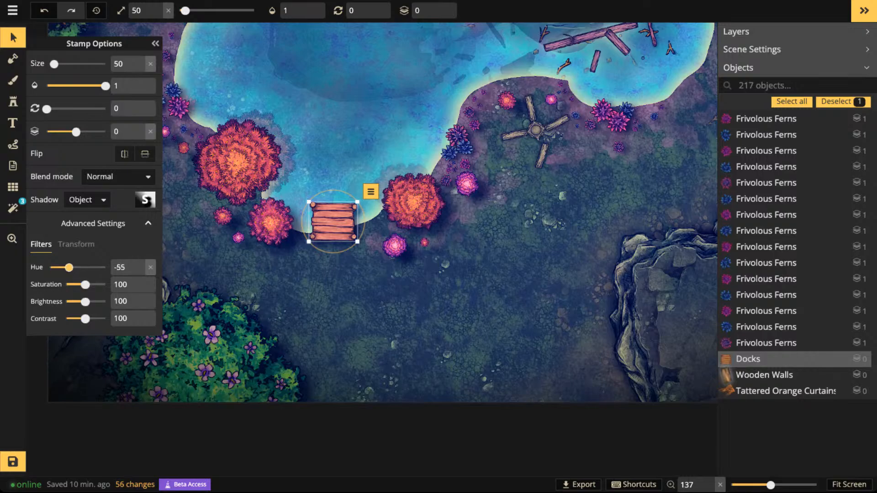
{"action": "left_click_drag", "start_coordinate": [85, 302], "coordinate": [81, 301]}
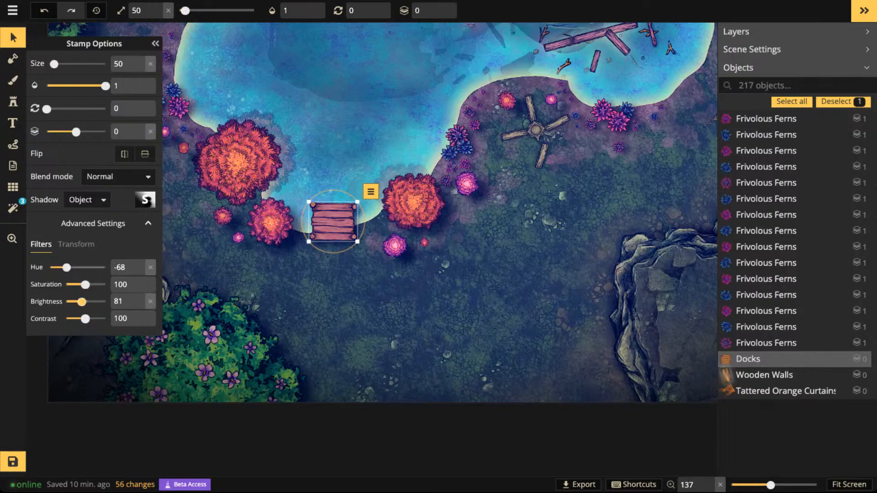
{"action": "scroll", "coordinate": [347, 219], "scroll_direction": "up", "scroll_amount": 4}
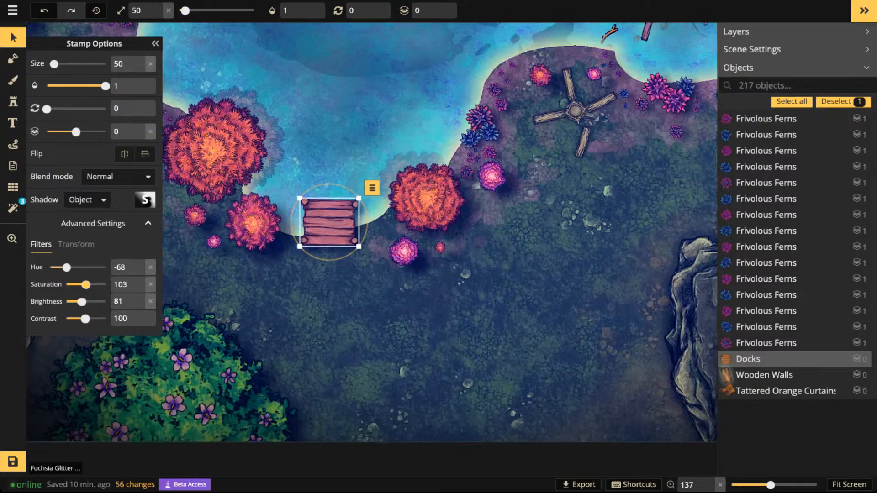
- Paste a second dock piece and line both up end to end as a short pier reaching into the lake
{"action": "key", "text": "ctrl+v"}
{"action": "left_click_drag", "start_coordinate": [337, 267], "coordinate": [326, 268]}
{"action": "left_click", "coordinate": [327, 220], "text": "shift"}
{"action": "left_click_drag", "start_coordinate": [327, 220], "coordinate": [326, 195]}
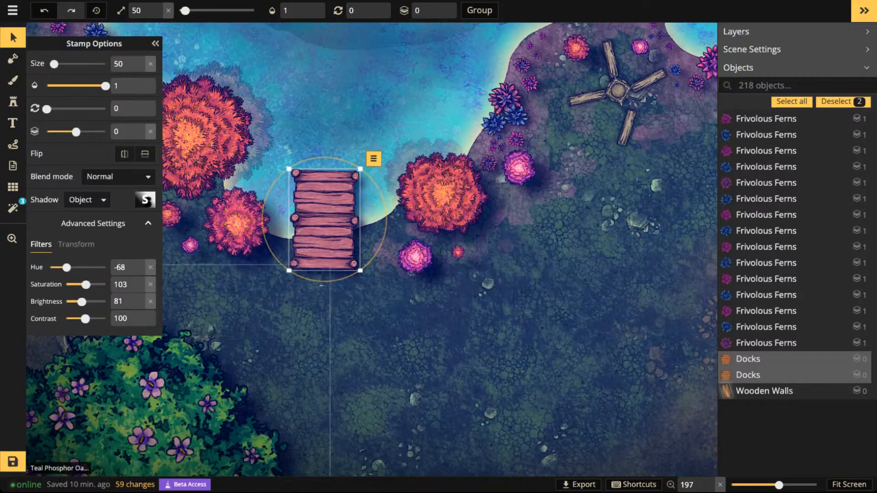
- Select both dock pieces, rotate them together slightly counterclockwise, and deselect them
{"action": "scroll", "coordinate": [326, 188], "scroll_direction": "down", "scroll_amount": 2}
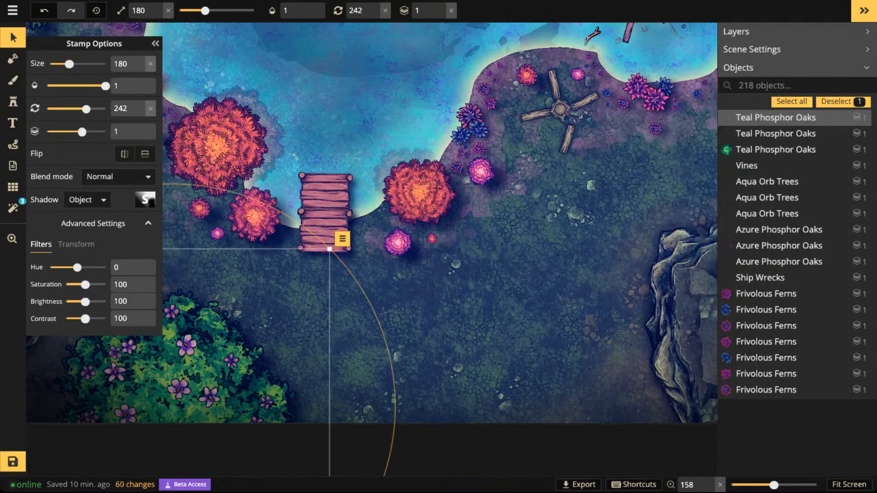
{"action": "left_click", "coordinate": [326, 189]}
{"action": "left_click", "coordinate": [325, 233], "text": "shift"}
{"action": "scroll", "coordinate": [326, 228], "scroll_direction": "down", "scroll_amount": 3}
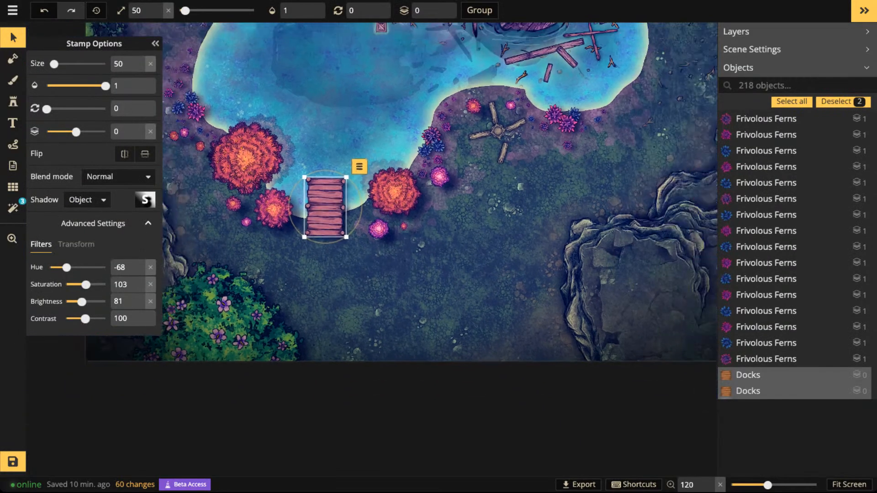
{"action": "left_click_drag", "start_coordinate": [327, 232], "coordinate": [362, 250]}
{"action": "key", "text": "Escape"}
{"action": "scroll", "coordinate": [378, 373], "scroll_direction": "up", "scroll_amount": 5}
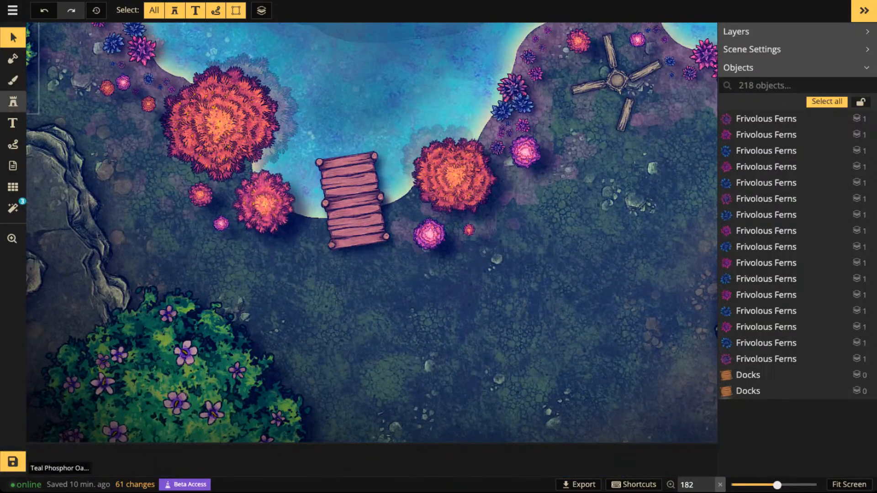
- Search the stamp catalog for "stair", choose the second Rustic Stairs variant and turn it to 345 degrees
{"action": "left_click", "coordinate": [13, 102]}
{"action": "left_click", "coordinate": [42, 127]}
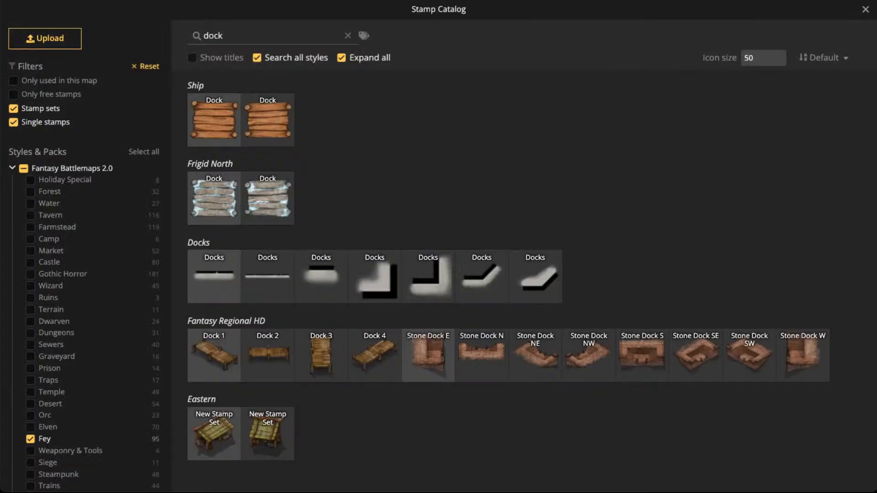
{"action": "key", "text": "ctrl+a"}
{"action": "type", "text": "stair"}
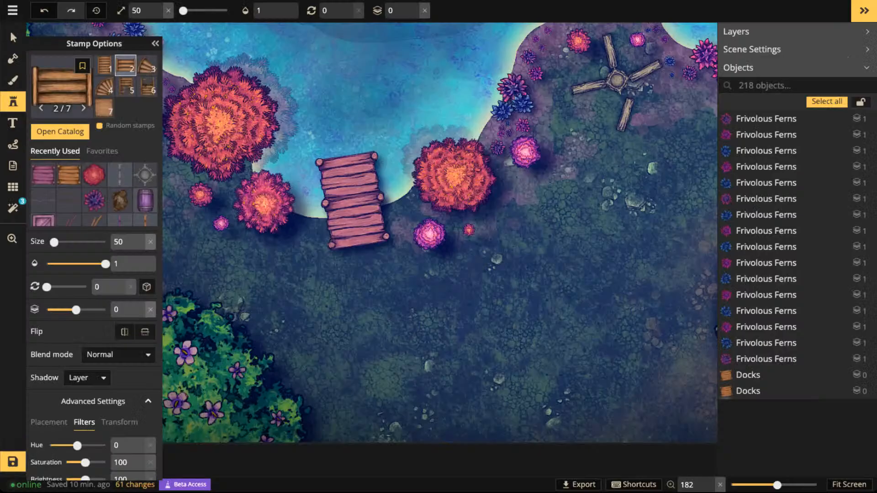
{"action": "scroll", "coordinate": [391, 274], "scroll_direction": "up", "scroll_amount": 2}
{"action": "scroll", "coordinate": [353, 256], "scroll_direction": "down", "scroll_amount": 3}
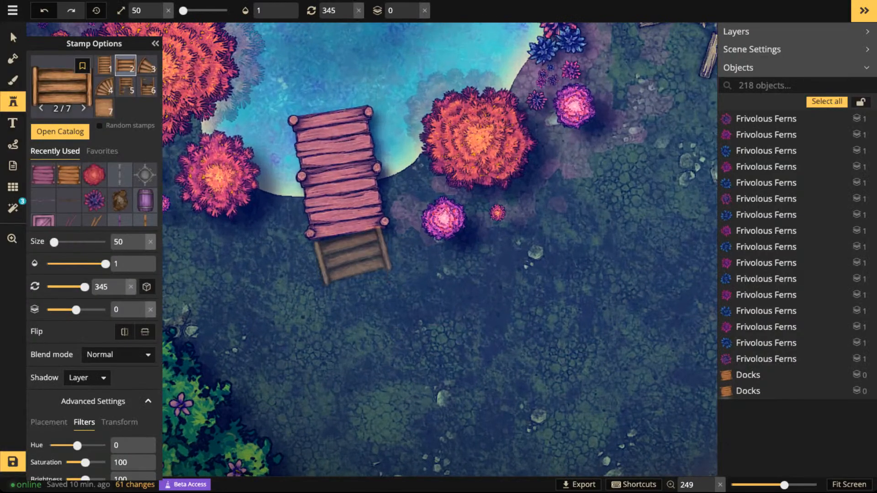
- Place the stairs at the dock's landward end, put them on layer -1 and set their rotation to 351
{"action": "left_click", "coordinate": [351, 252]}
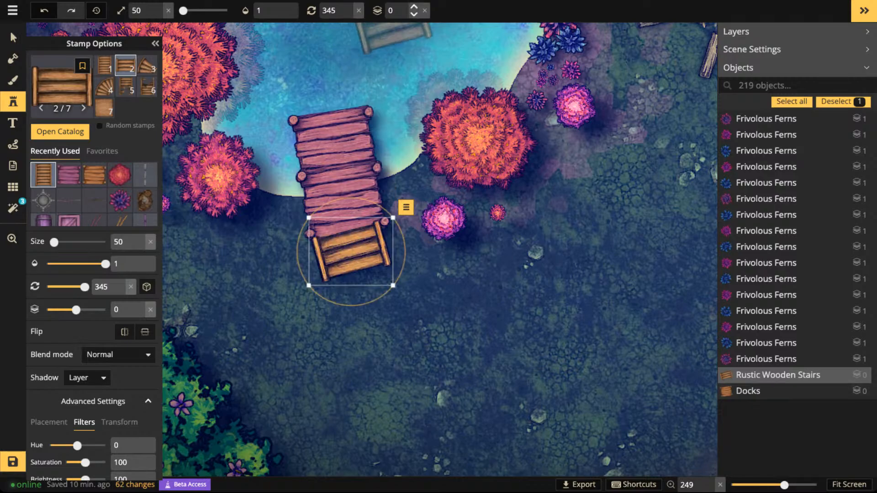
{"action": "left_click", "coordinate": [414, 15]}
{"action": "left_click_drag", "start_coordinate": [388, 291], "coordinate": [383, 297]}
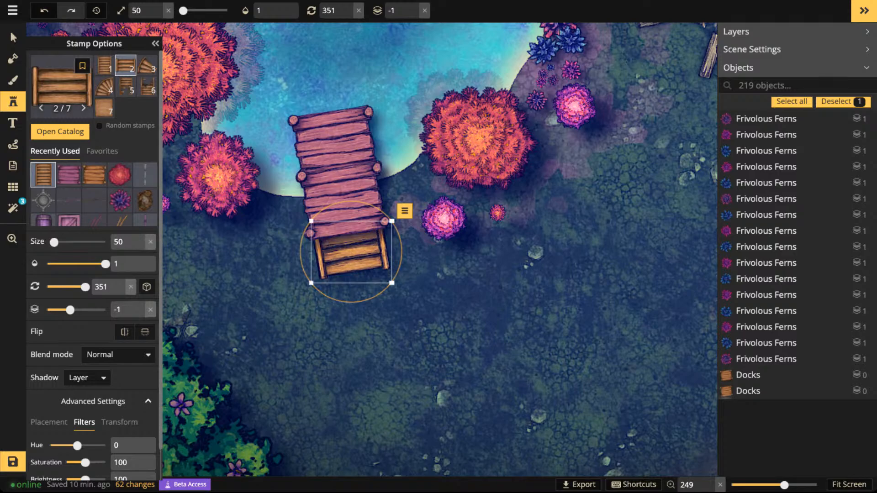
- Tint the stairs with hue -62 and brightness 79, then tuck them further under the dock's end at rotation 352
{"action": "left_click_drag", "start_coordinate": [77, 446], "coordinate": [76, 446]}
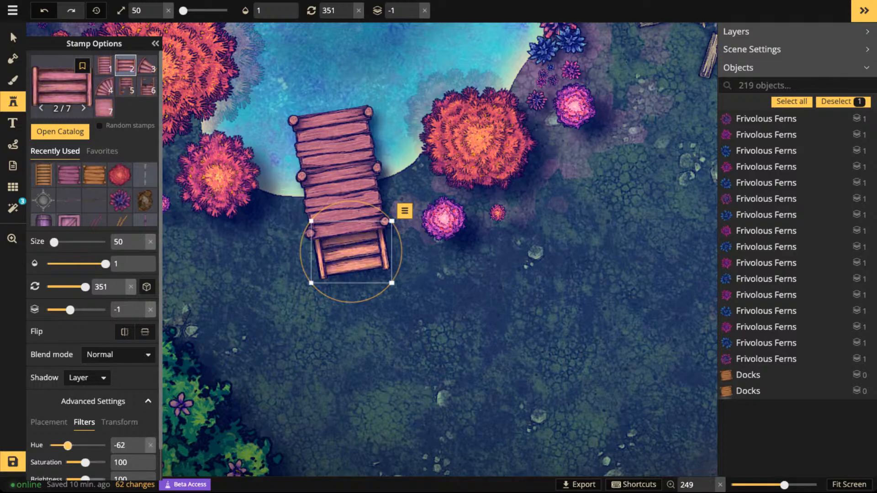
{"action": "left_click_drag", "start_coordinate": [85, 479], "coordinate": [81, 479]}
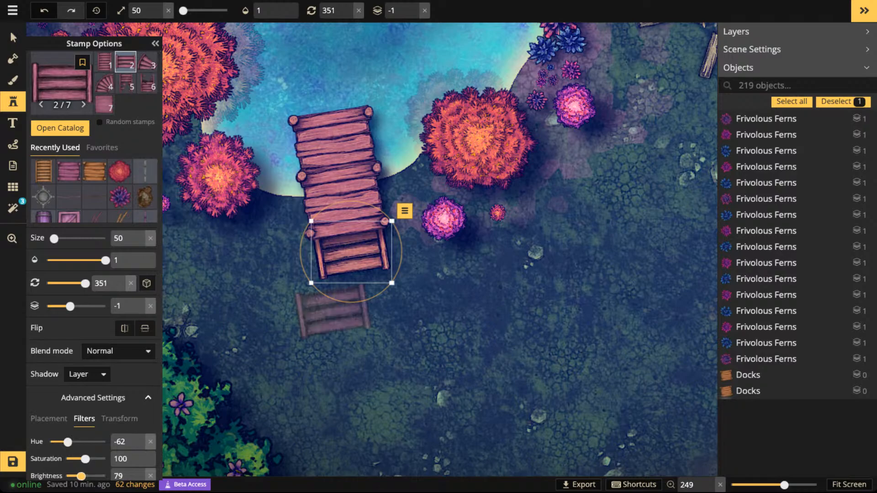
{"action": "left_click_drag", "start_coordinate": [350, 302], "coordinate": [349, 302]}
{"action": "left_click_drag", "start_coordinate": [351, 265], "coordinate": [348, 252]}
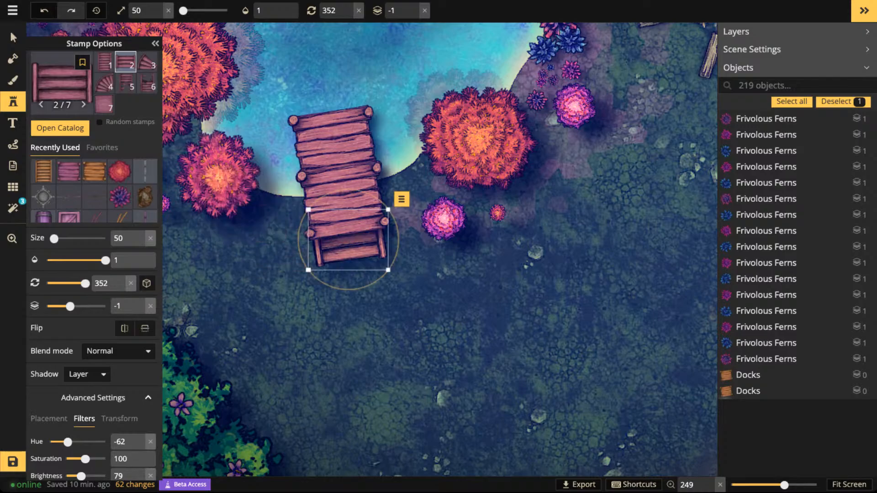
{"action": "key", "text": "Escape"}
- Set the shadow of the Rustic Wooden Stairs at the dock's end to None
{"action": "scroll", "coordinate": [365, 130], "scroll_direction": "down", "scroll_amount": 4}
{"action": "left_click_drag", "start_coordinate": [365, 130], "coordinate": [371, 281]}
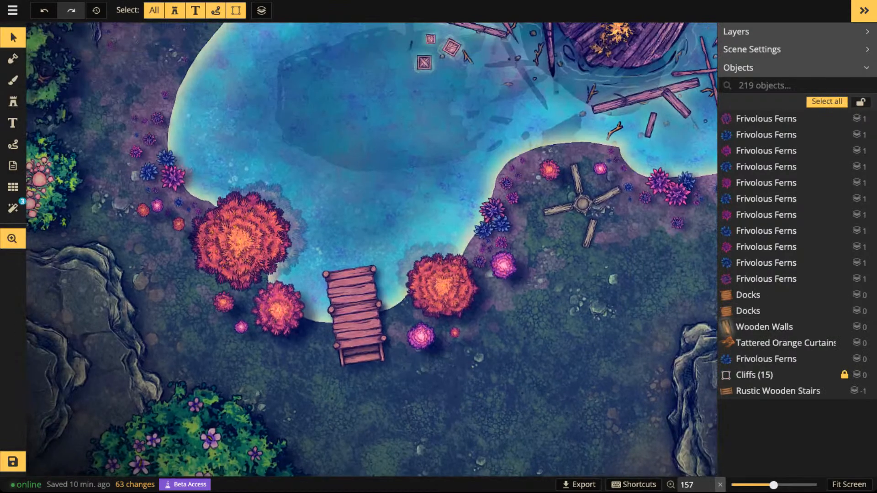
{"action": "left_click_drag", "start_coordinate": [475, 261], "coordinate": [386, 224]}
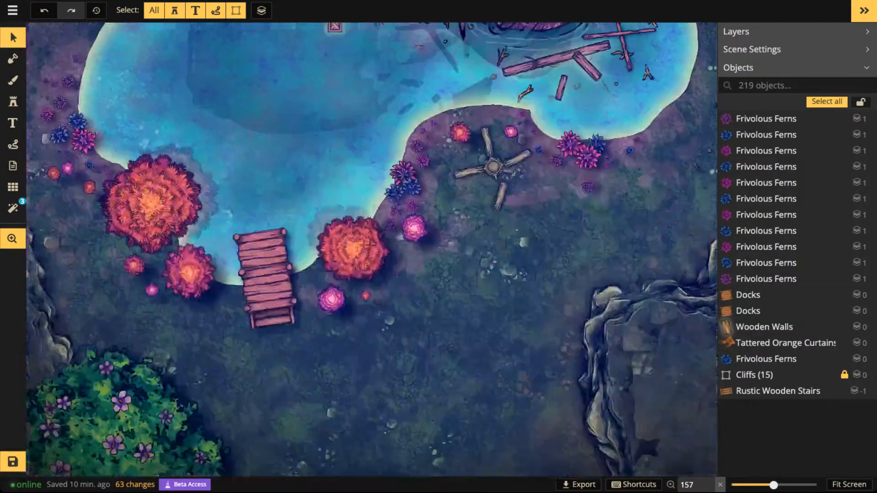
{"action": "left_click_drag", "start_coordinate": [266, 274], "coordinate": [286, 229]}
{"action": "left_click", "coordinate": [776, 391]}
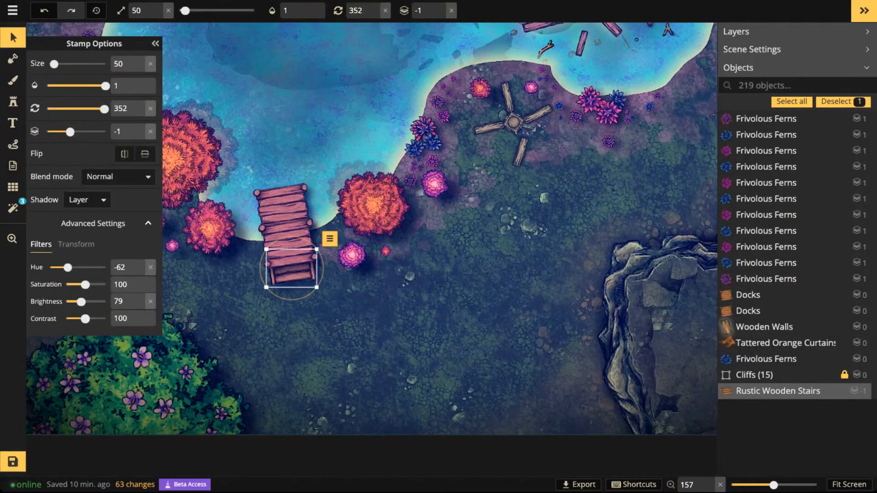
{"action": "left_click", "coordinate": [87, 200]}
{"action": "left_click", "coordinate": [80, 218]}
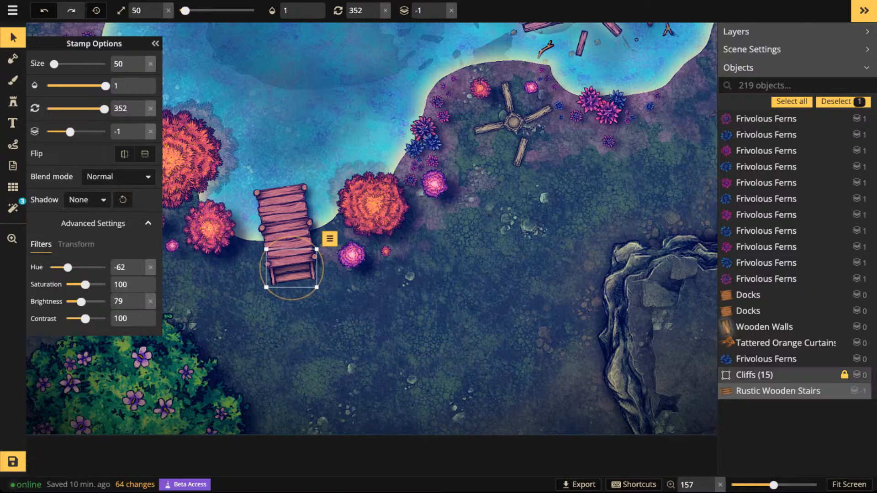
- Deselect the stairs and choose the blue-and-green circular stone floor from the Fey Textures as the brush texture
{"action": "scroll", "coordinate": [274, 272], "scroll_direction": "up", "scroll_amount": 2}
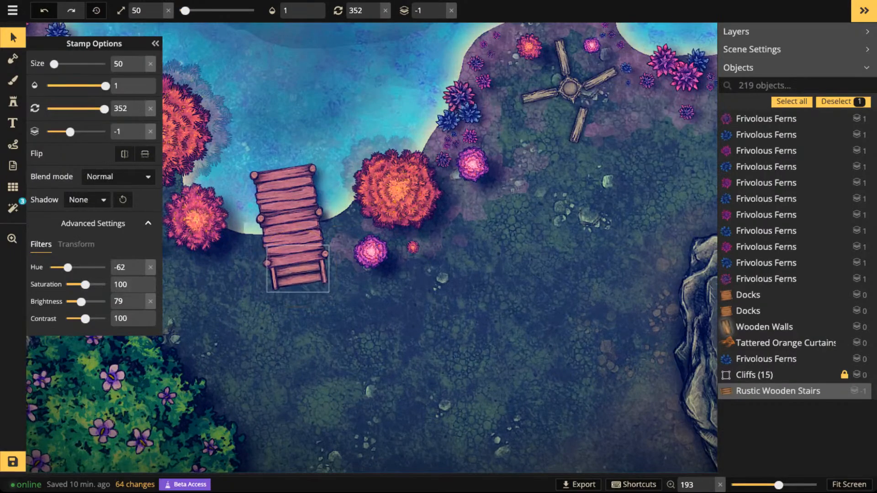
{"action": "left_click", "coordinate": [297, 270]}
{"action": "left_click", "coordinate": [13, 81]}
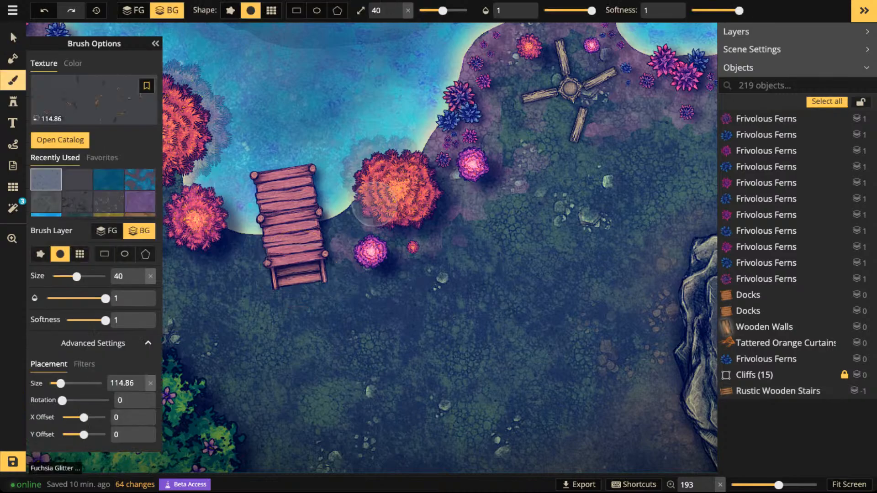
{"action": "key", "text": "f"}
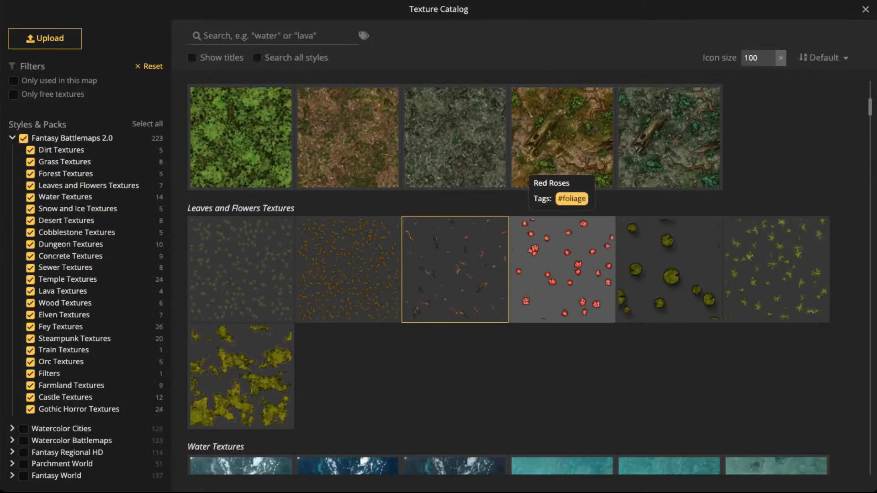
{"action": "scroll", "coordinate": [455, 270], "scroll_direction": "down", "scroll_amount": 20}
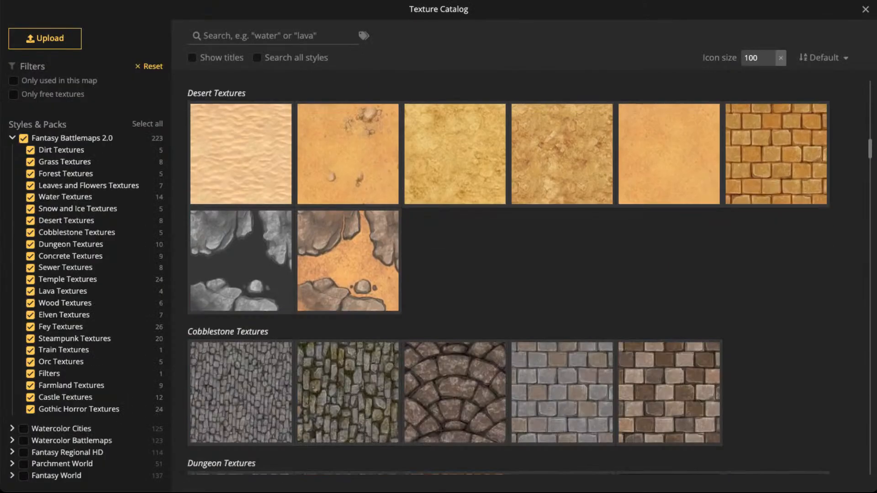
{"action": "scroll", "coordinate": [454, 269], "scroll_direction": "down", "scroll_amount": 20}
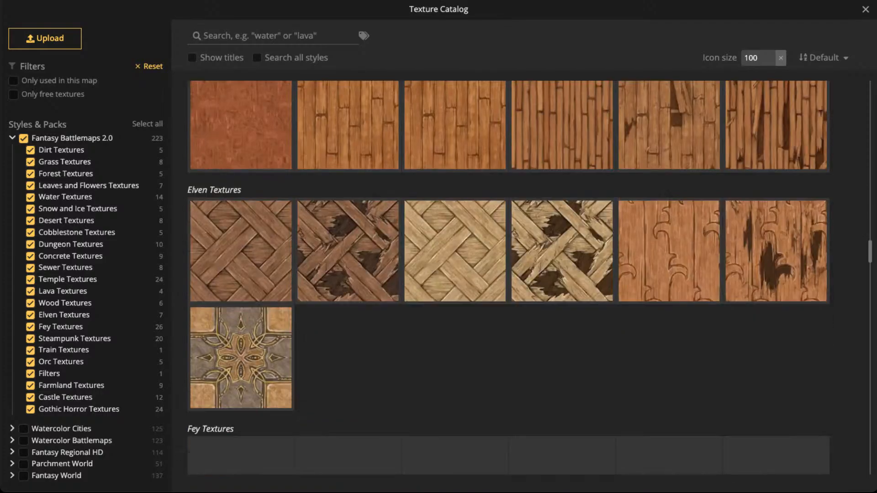
{"action": "scroll", "coordinate": [348, 206], "scroll_direction": "up", "scroll_amount": 2}
{"action": "scroll", "coordinate": [348, 206], "scroll_direction": "down", "scroll_amount": 4}
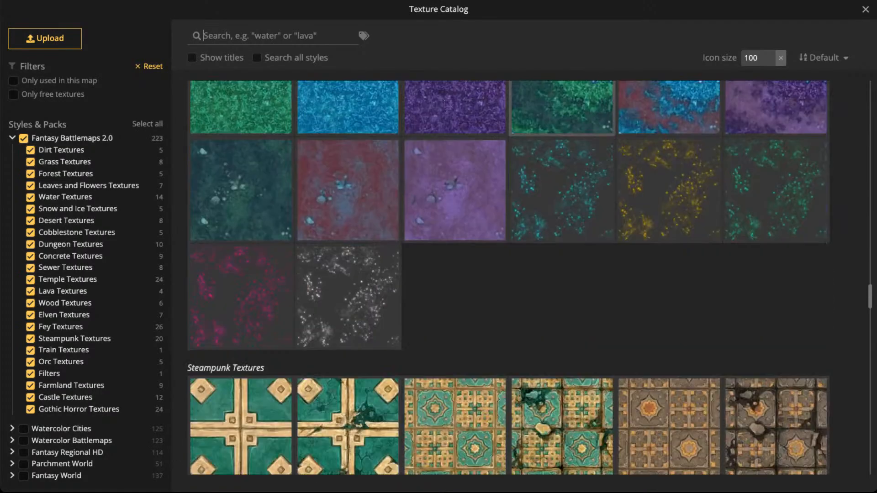
{"action": "scroll", "coordinate": [348, 207], "scroll_direction": "up", "scroll_amount": 5}
{"action": "scroll", "coordinate": [348, 207], "scroll_direction": "up", "scroll_amount": 1}
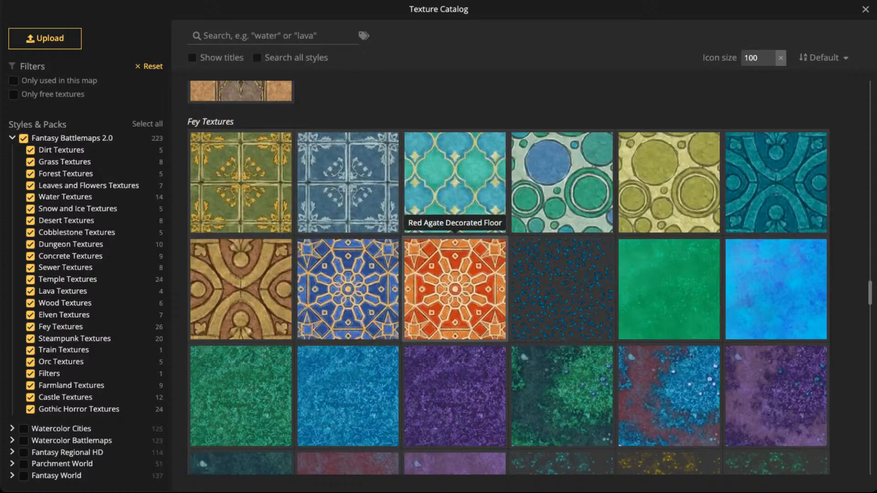
{"action": "scroll", "coordinate": [455, 288], "scroll_direction": "down", "scroll_amount": 1}
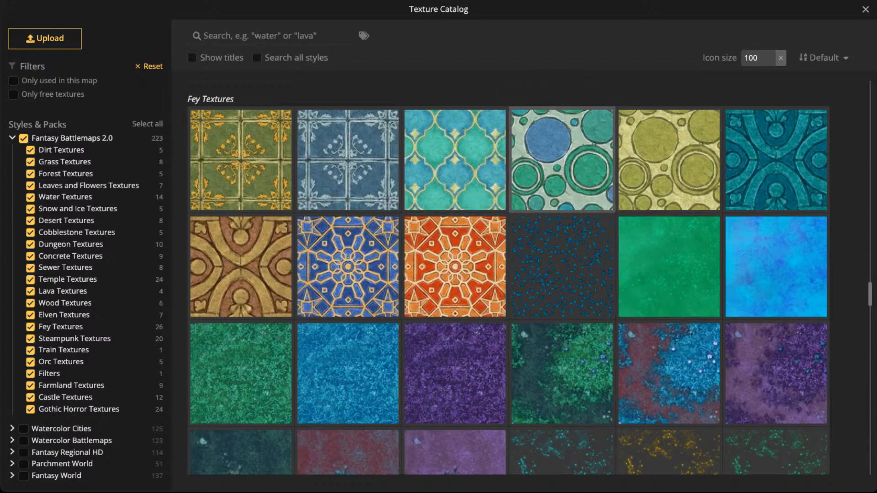
{"action": "left_click", "coordinate": [562, 160]}
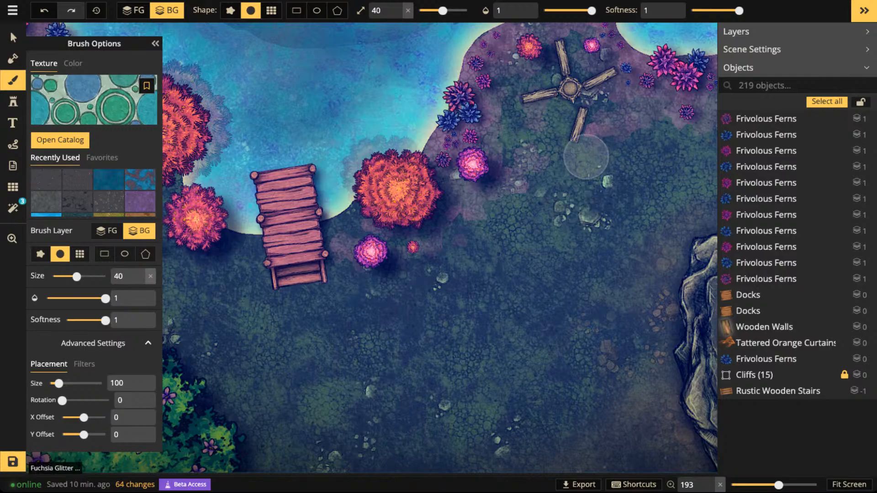
- Set the placement size of the circular stone brush texture to 69.78
{"action": "scroll", "coordinate": [586, 157], "scroll_direction": "down", "scroll_amount": 1}
{"action": "left_click_drag", "start_coordinate": [589, 137], "coordinate": [471, 176]}
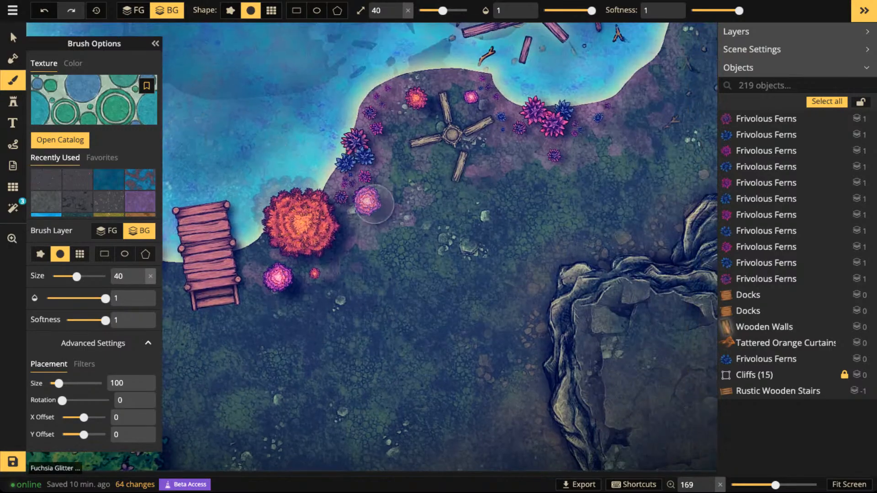
{"action": "left_click_drag", "start_coordinate": [59, 383], "coordinate": [72, 383]}
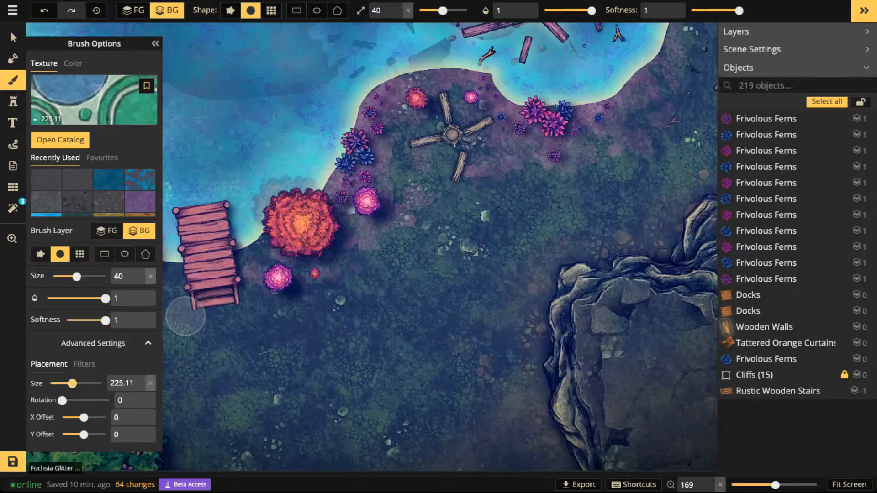
{"action": "left_click", "coordinate": [61, 383]}
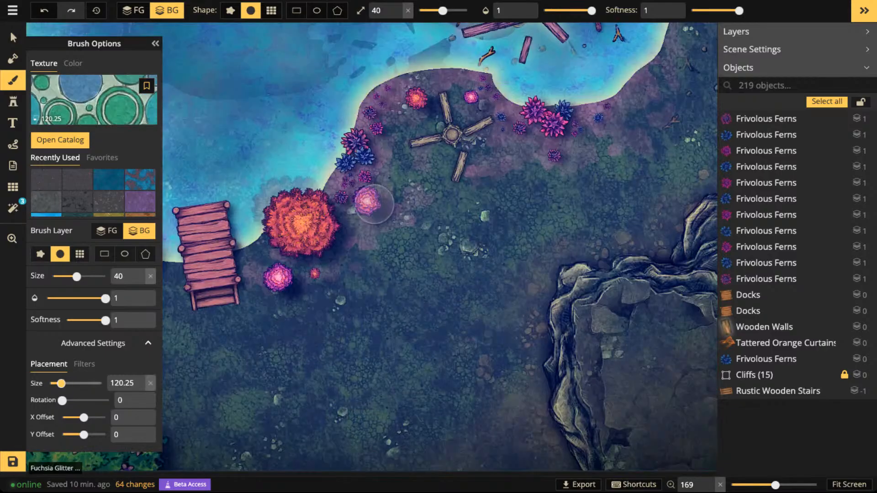
{"action": "left_click_drag", "start_coordinate": [61, 383], "coordinate": [70, 383]}
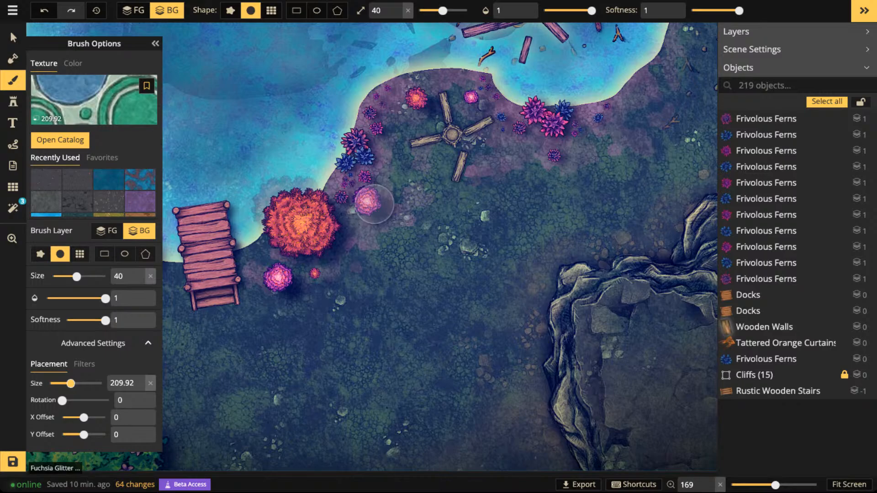
{"action": "left_click_drag", "start_coordinate": [71, 384], "coordinate": [56, 384]}
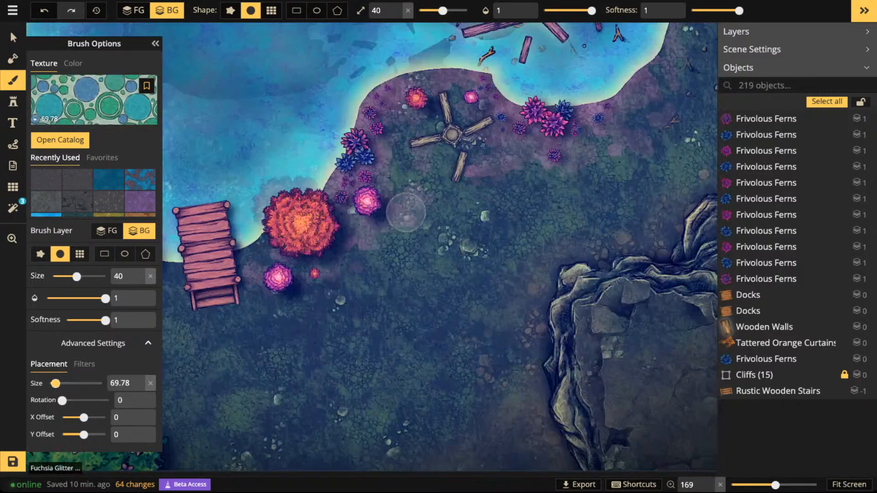
- Set the brush to size 81 and opacity 0.23, painting on the foreground layer
{"action": "left_click", "coordinate": [566, 11]}
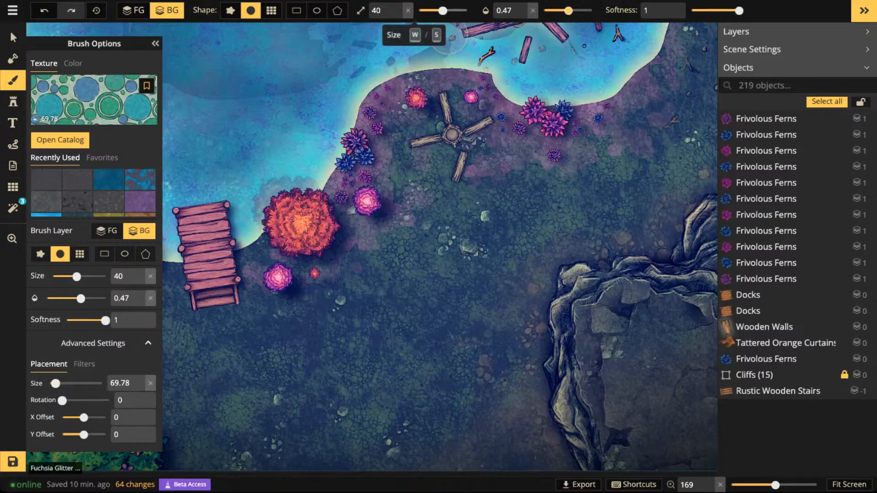
{"action": "left_click", "coordinate": [452, 10]}
{"action": "left_click", "coordinate": [553, 10]}
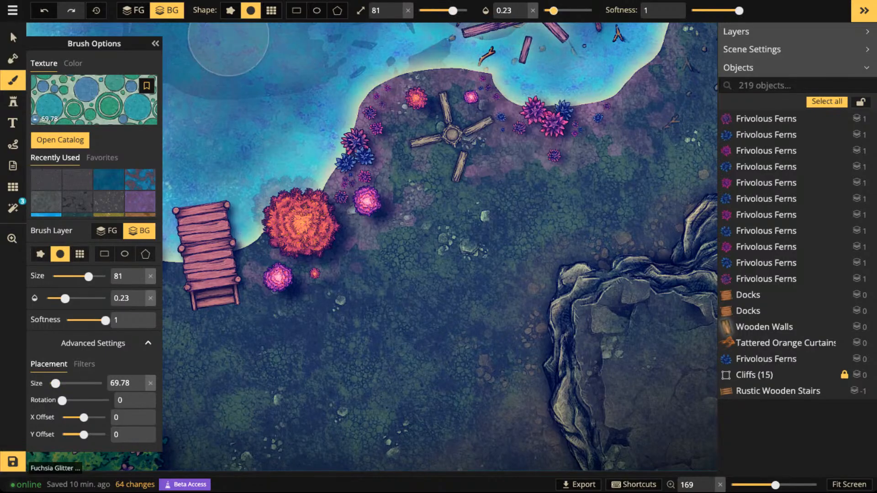
{"action": "key", "text": "f"}
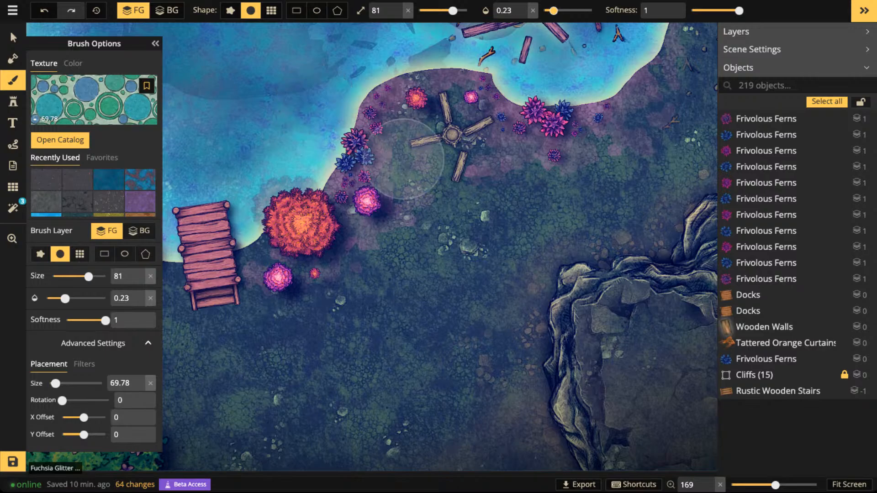
- Paint a faint circular stone floor on the ground around and south of the crossed wooden beams by the shore
{"action": "scroll", "coordinate": [408, 160], "scroll_direction": "down", "scroll_amount": 2}
{"action": "mouse_move", "coordinate": [521, 185]}
{"action": "left_mouse_down"}
{"action": "mouse_move", "coordinate": [464, 186]}
{"action": "mouse_move", "coordinate": [437, 151]}
{"action": "mouse_move", "coordinate": [442, 141]}
{"action": "mouse_move", "coordinate": [410, 183]}
{"action": "mouse_move", "coordinate": [422, 181]}
{"action": "mouse_move", "coordinate": [422, 206]}
{"action": "mouse_move", "coordinate": [479, 179]}
{"action": "mouse_move", "coordinate": [468, 184]}
{"action": "mouse_move", "coordinate": [465, 163]}
{"action": "mouse_move", "coordinate": [424, 179]}
{"action": "mouse_move", "coordinate": [456, 151]}
{"action": "mouse_move", "coordinate": [467, 188]}
{"action": "mouse_move", "coordinate": [560, 177]}
{"action": "mouse_move", "coordinate": [628, 149]}
{"action": "mouse_move", "coordinate": [623, 142]}
{"action": "mouse_move", "coordinate": [442, 153]}
{"action": "left_mouse_up"}
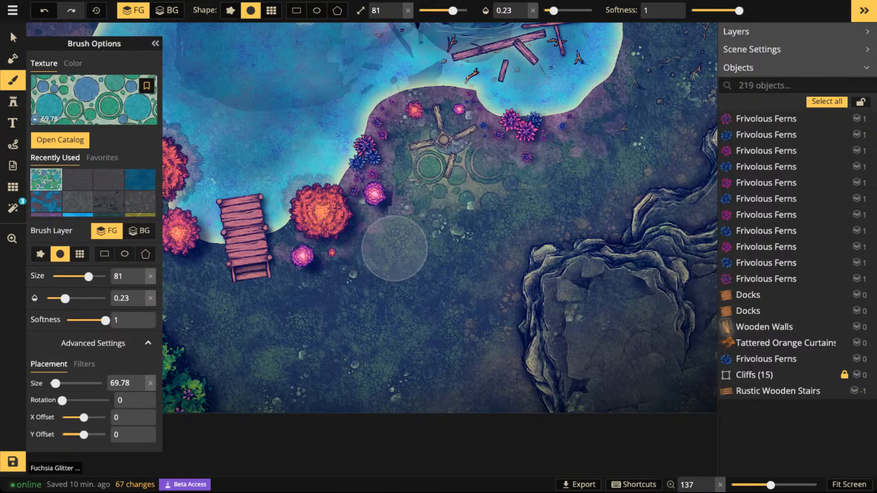
{"action": "mouse_move", "coordinate": [392, 246]}
{"action": "left_mouse_down"}
{"action": "mouse_move", "coordinate": [407, 232]}
{"action": "mouse_move", "coordinate": [474, 212]}
{"action": "mouse_move", "coordinate": [588, 199]}
{"action": "mouse_move", "coordinate": [580, 158]}
{"action": "mouse_move", "coordinate": [467, 204]}
{"action": "mouse_move", "coordinate": [470, 254]}
{"action": "mouse_move", "coordinate": [455, 256]}
{"action": "mouse_move", "coordinate": [464, 227]}
{"action": "mouse_move", "coordinate": [391, 247]}
{"action": "mouse_move", "coordinate": [426, 231]}
{"action": "mouse_move", "coordinate": [456, 186]}
{"action": "mouse_move", "coordinate": [443, 177]}
{"action": "mouse_move", "coordinate": [429, 199]}
{"action": "mouse_move", "coordinate": [421, 157]}
{"action": "mouse_move", "coordinate": [476, 186]}
{"action": "mouse_move", "coordinate": [553, 179]}
{"action": "mouse_move", "coordinate": [592, 142]}
{"action": "mouse_move", "coordinate": [570, 158]}
{"action": "mouse_move", "coordinate": [488, 163]}
{"action": "mouse_move", "coordinate": [443, 201]}
{"action": "mouse_move", "coordinate": [454, 161]}
{"action": "left_mouse_up"}
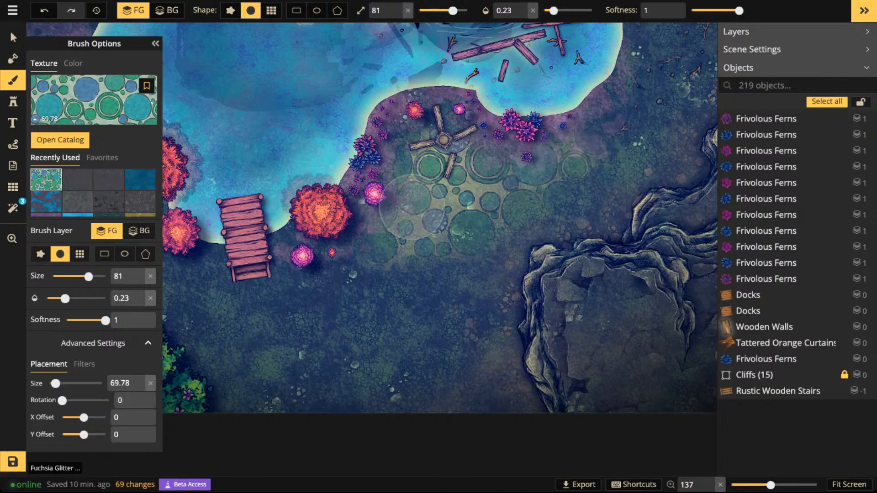
- Reduce the brush size to 42, touch up the stone floor's west edge and dab faint stones just south of it
{"action": "key", "text": "bracketleft"}
{"action": "key", "text": "bracketleft"}
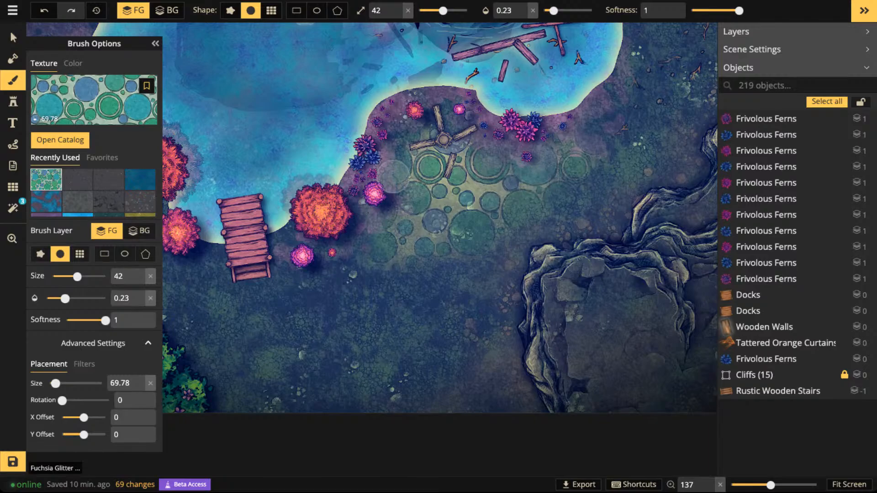
{"action": "mouse_move", "coordinate": [415, 207]}
{"action": "left_mouse_down"}
{"action": "mouse_move", "coordinate": [365, 261]}
{"action": "mouse_move", "coordinate": [325, 275]}
{"action": "mouse_move", "coordinate": [296, 261]}
{"action": "left_mouse_up"}
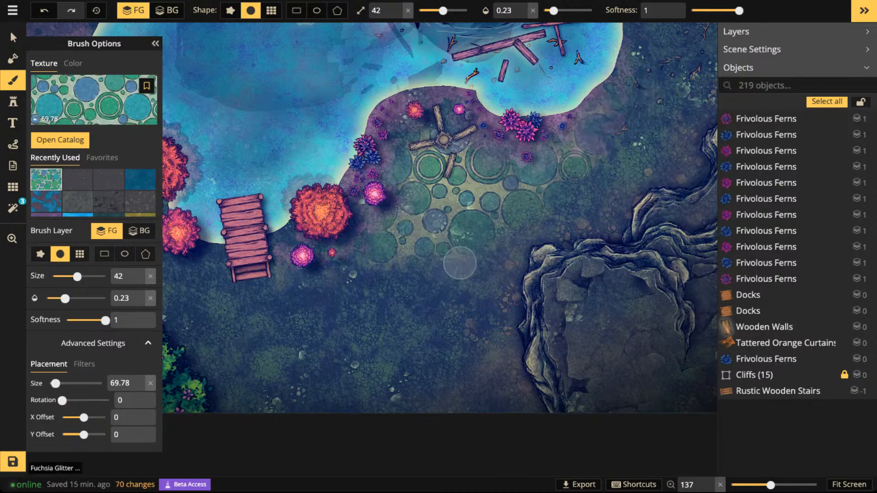
{"action": "left_click", "coordinate": [415, 293]}
{"action": "left_click", "coordinate": [442, 290]}
{"action": "left_click", "coordinate": [451, 267]}
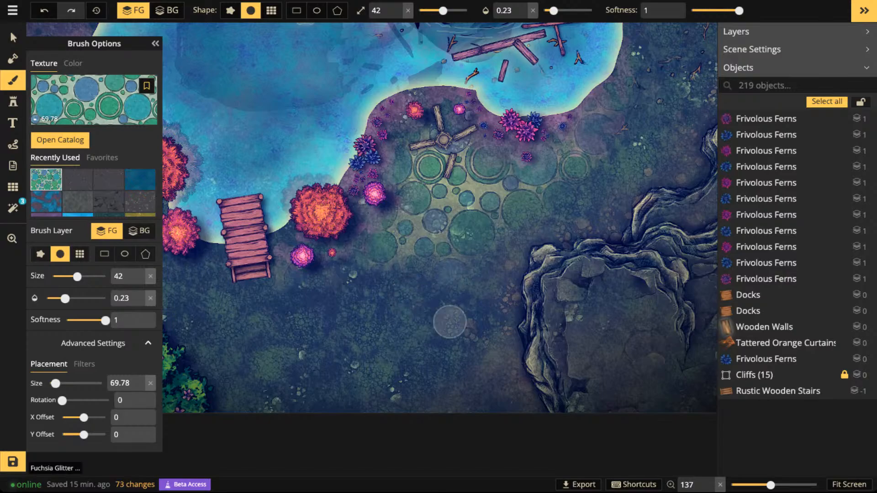
- Dab more faint circular stones on the ground further south, between the dock and the southeast cliffs
{"action": "left_click", "coordinate": [387, 286]}
{"action": "left_click", "coordinate": [411, 300]}
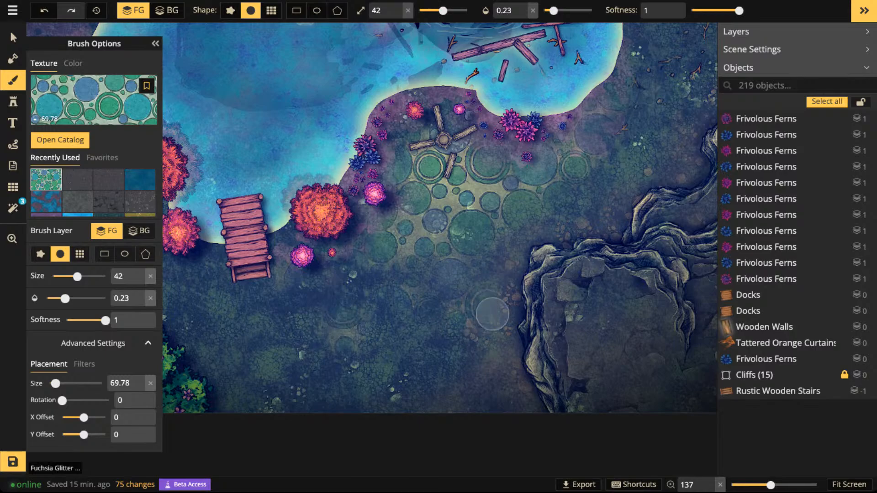
{"action": "left_click", "coordinate": [483, 299]}
{"action": "left_click", "coordinate": [476, 292]}
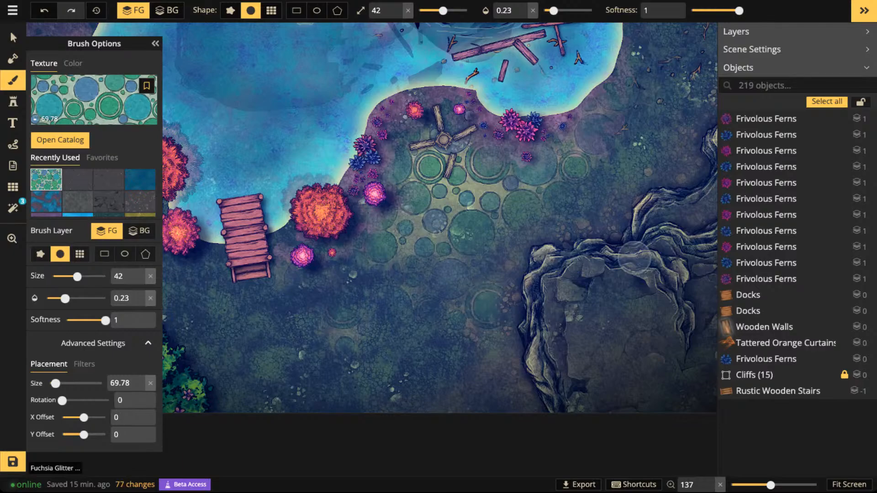
- Add another faint stone dab on the ground southeast of the dock and enlarge the brush to size 91
{"action": "scroll", "coordinate": [576, 123], "scroll_direction": "down", "scroll_amount": 5}
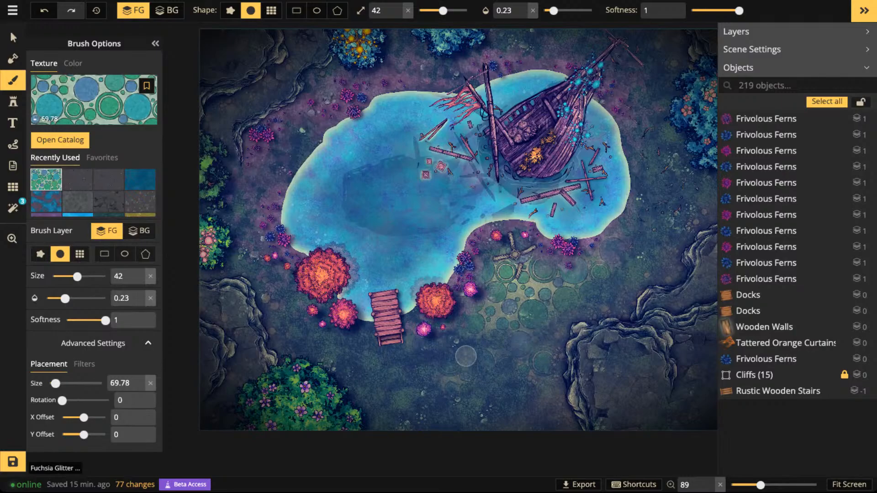
{"action": "left_click", "coordinate": [466, 346]}
{"action": "scroll", "coordinate": [466, 346], "scroll_direction": "up", "scroll_amount": 5}
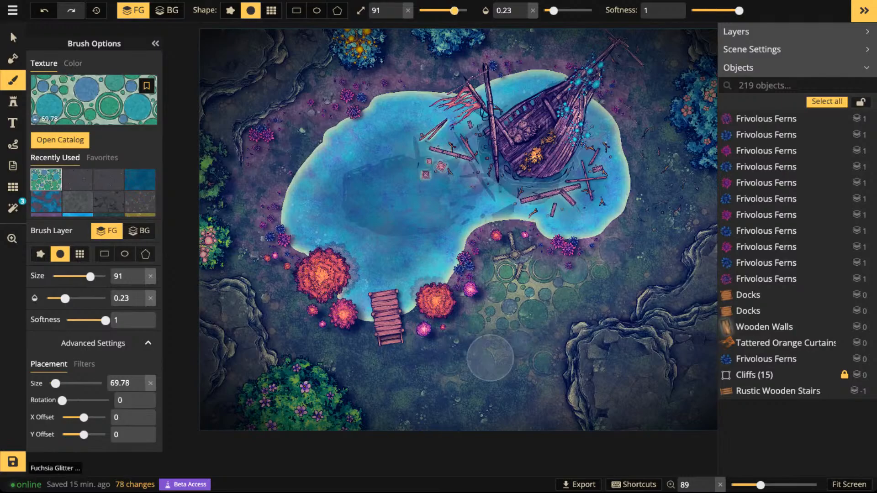
- Try larger faint stone patches along the map's south edge, southeast of the dock, and undo both strokes
{"action": "left_click", "coordinate": [444, 369]}
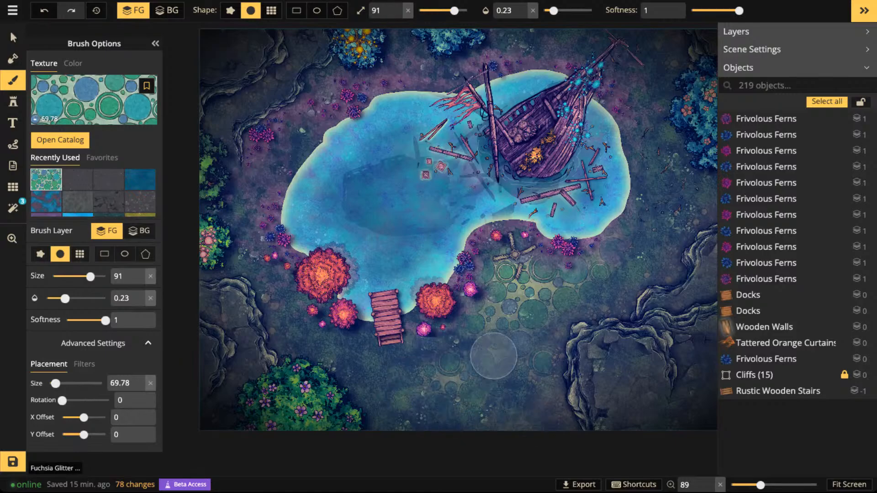
{"action": "mouse_move", "coordinate": [494, 356]}
{"action": "left_mouse_down"}
{"action": "mouse_move", "coordinate": [506, 402]}
{"action": "mouse_move", "coordinate": [469, 414]}
{"action": "mouse_move", "coordinate": [477, 416]}
{"action": "mouse_move", "coordinate": [460, 398]}
{"action": "mouse_move", "coordinate": [449, 404]}
{"action": "mouse_move", "coordinate": [463, 397]}
{"action": "mouse_move", "coordinate": [488, 423]}
{"action": "mouse_move", "coordinate": [487, 441]}
{"action": "mouse_move", "coordinate": [415, 428]}
{"action": "mouse_move", "coordinate": [494, 412]}
{"action": "left_mouse_up"}
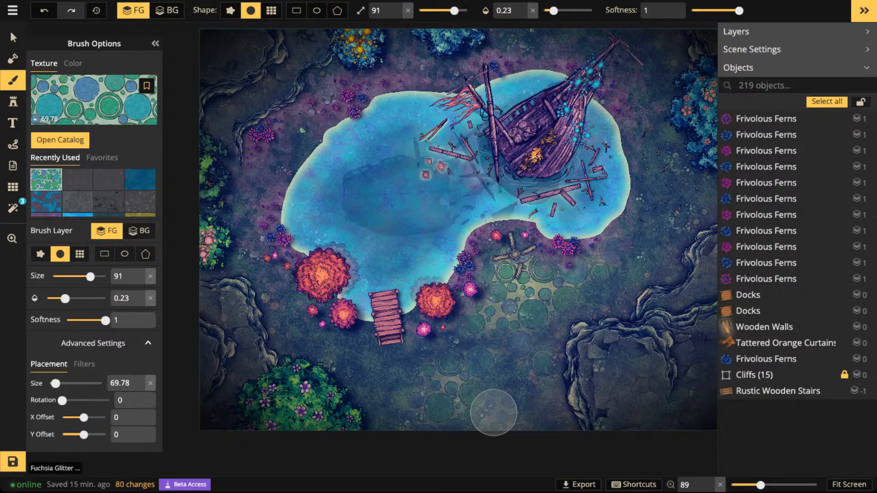
{"action": "key", "text": "ctrl+z"}
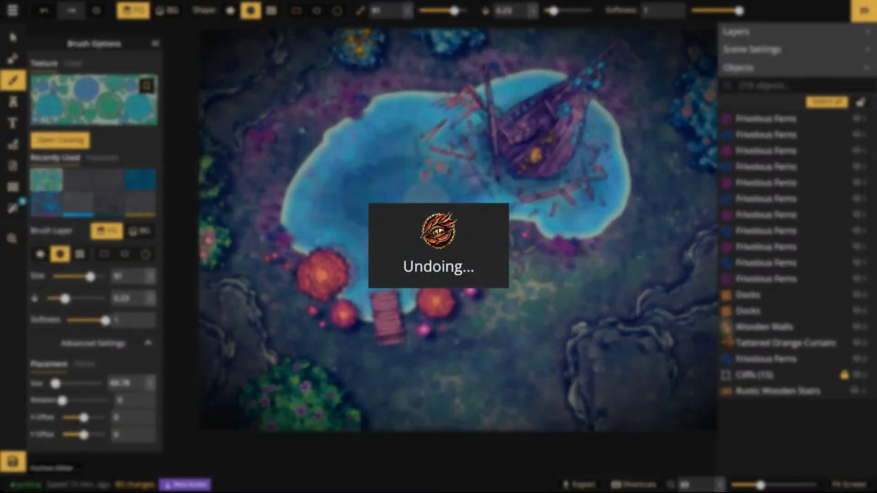
{"action": "key", "text": "ctrl+z"}
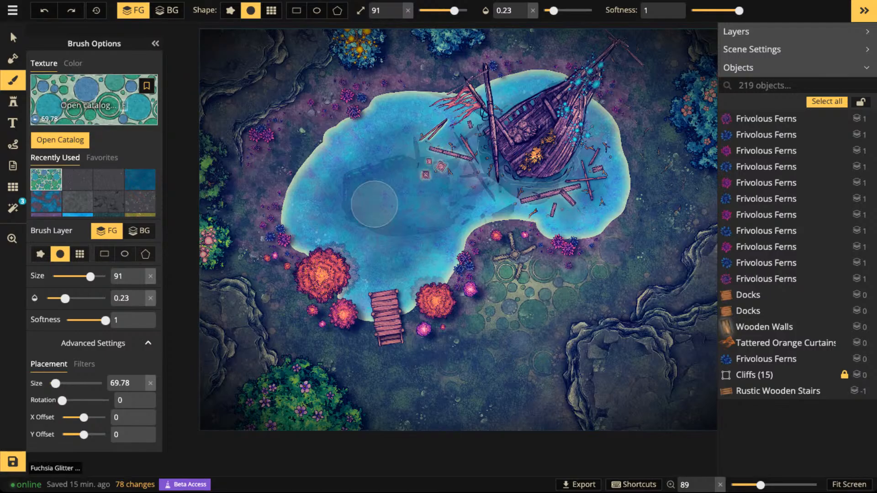
- Switch the brush to the yellow-green circular stone Fey texture with hue -113, brightness 71 and placement size 89.87
{"action": "key", "text": "f"}
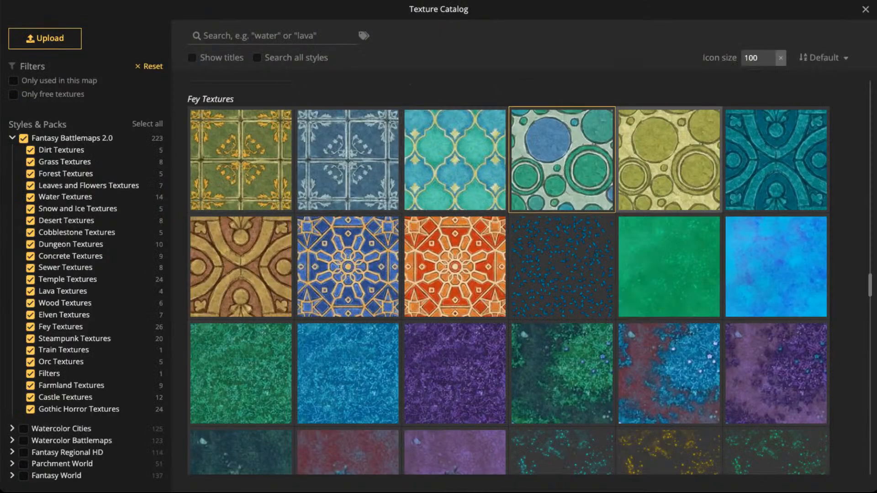
{"action": "left_click", "coordinate": [680, 151]}
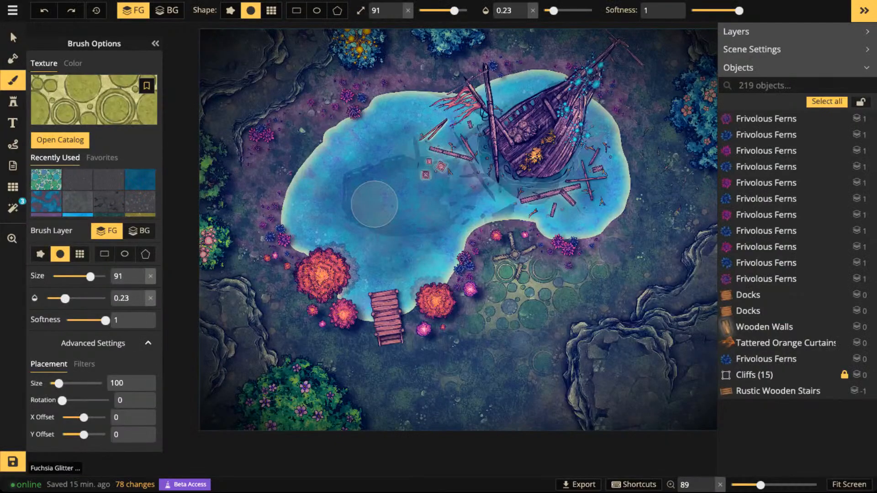
{"action": "left_click", "coordinate": [84, 364]}
{"action": "left_click_drag", "start_coordinate": [78, 383], "coordinate": [60, 384]}
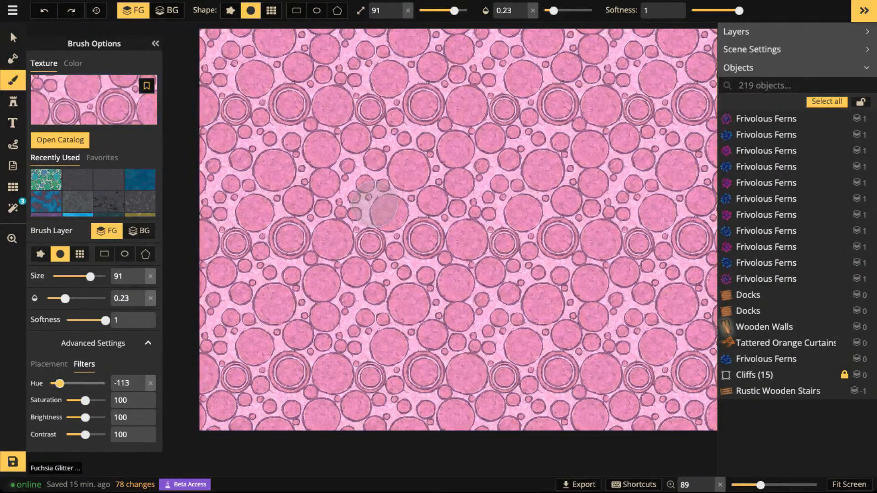
{"action": "left_click_drag", "start_coordinate": [85, 417], "coordinate": [79, 417]}
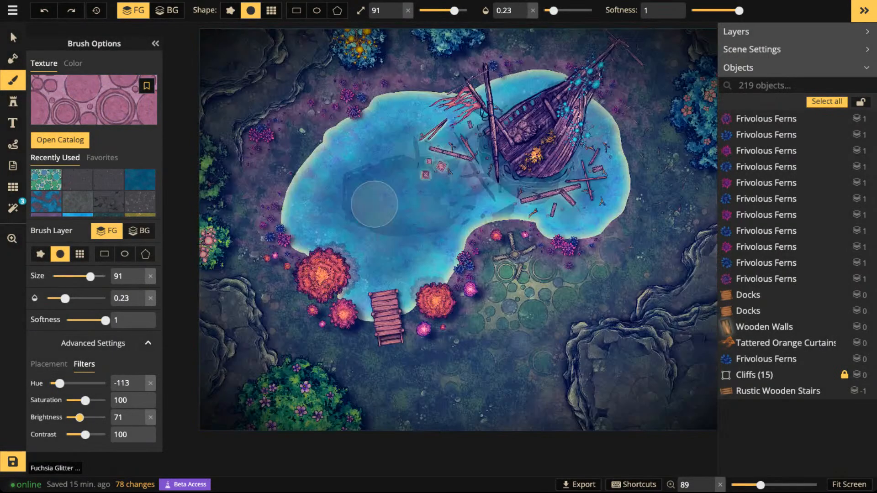
{"action": "left_click", "coordinate": [49, 364]}
{"action": "left_click_drag", "start_coordinate": [59, 384], "coordinate": [57, 383]}
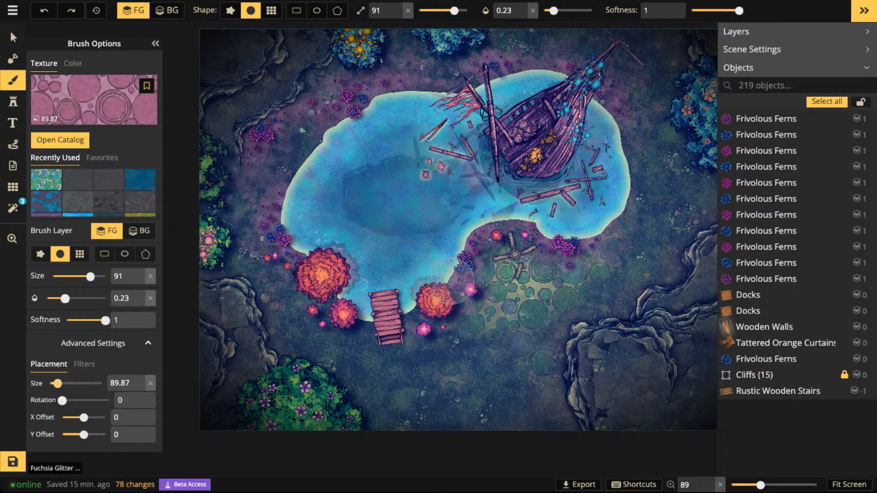
- Paint faint pink circular stones with the size 91 brush along the map's south edge, from the green bush toward the southeast cliffs
{"action": "scroll", "coordinate": [451, 282], "scroll_direction": "up", "scroll_amount": 1}
{"action": "scroll", "coordinate": [435, 275], "scroll_direction": "down", "scroll_amount": 2}
{"action": "key", "text": "space"}
{"action": "left_click_drag", "start_coordinate": [422, 225], "coordinate": [407, 297]}
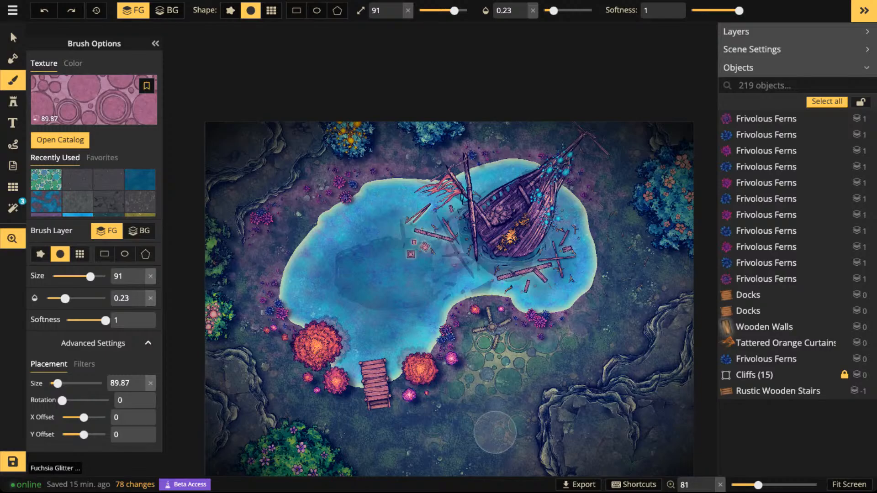
{"action": "key", "text": "space"}
{"action": "left_click_drag", "start_coordinate": [495, 433], "coordinate": [533, 319]}
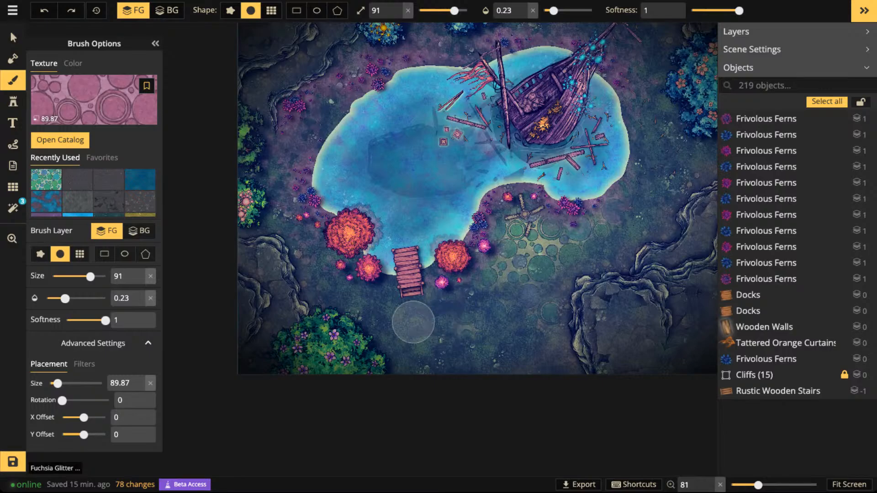
{"action": "mouse_move", "coordinate": [527, 348]}
{"action": "left_mouse_down"}
{"action": "mouse_move", "coordinate": [472, 333]}
{"action": "mouse_move", "coordinate": [425, 336]}
{"action": "left_mouse_up"}
{"action": "mouse_move", "coordinate": [360, 304]}
{"action": "left_mouse_down"}
{"action": "mouse_move", "coordinate": [381, 322]}
{"action": "mouse_move", "coordinate": [478, 322]}
{"action": "mouse_move", "coordinate": [423, 345]}
{"action": "mouse_move", "coordinate": [452, 336]}
{"action": "mouse_move", "coordinate": [448, 353]}
{"action": "mouse_move", "coordinate": [489, 342]}
{"action": "mouse_move", "coordinate": [488, 370]}
{"action": "mouse_move", "coordinate": [576, 366]}
{"action": "mouse_move", "coordinate": [468, 329]}
{"action": "mouse_move", "coordinate": [434, 332]}
{"action": "mouse_move", "coordinate": [516, 321]}
{"action": "mouse_move", "coordinate": [401, 335]}
{"action": "mouse_move", "coordinate": [528, 332]}
{"action": "mouse_move", "coordinate": [469, 335]}
{"action": "mouse_move", "coordinate": [507, 359]}
{"action": "mouse_move", "coordinate": [460, 367]}
{"action": "left_mouse_up"}
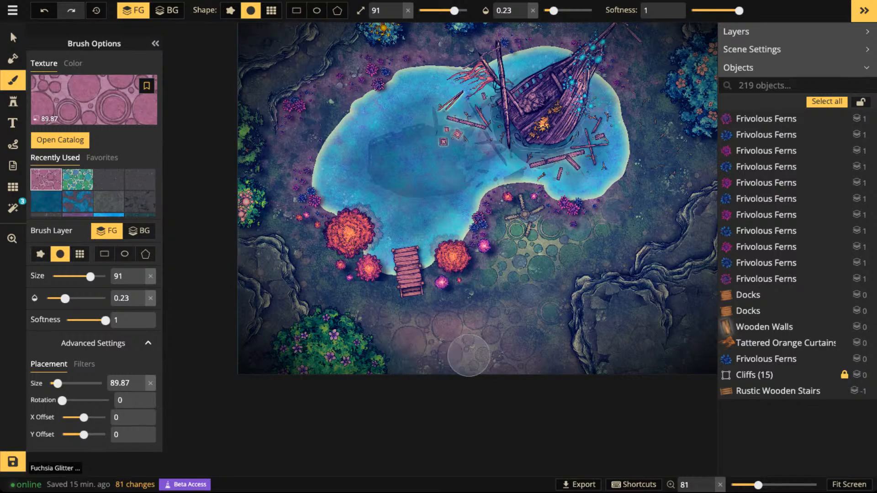
{"action": "mouse_move", "coordinate": [468, 356]}
{"action": "left_mouse_down"}
{"action": "mouse_move", "coordinate": [482, 337]}
{"action": "mouse_move", "coordinate": [521, 360]}
{"action": "left_mouse_up"}
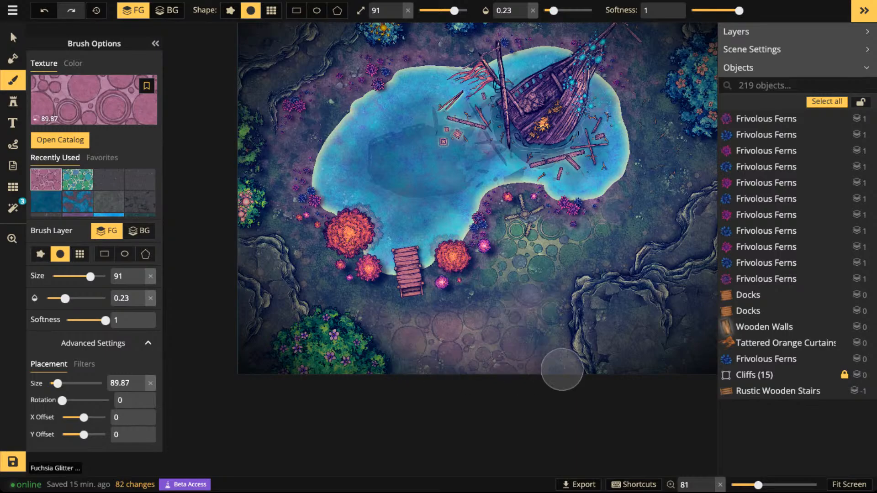
{"action": "left_click", "coordinate": [506, 357]}
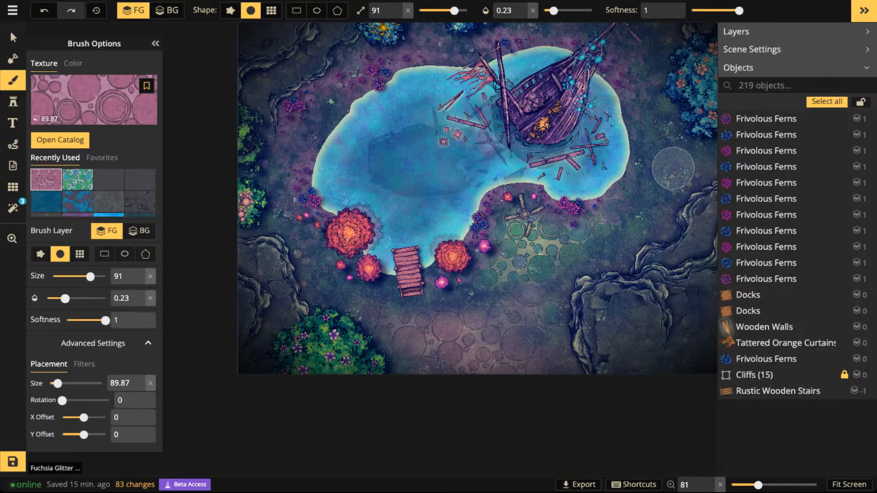
- Add faint pink circular stone patches on the ground east of the lake, between the blue tree and the eastern cliffs
{"action": "left_click_drag", "start_coordinate": [665, 190], "coordinate": [513, 269]}
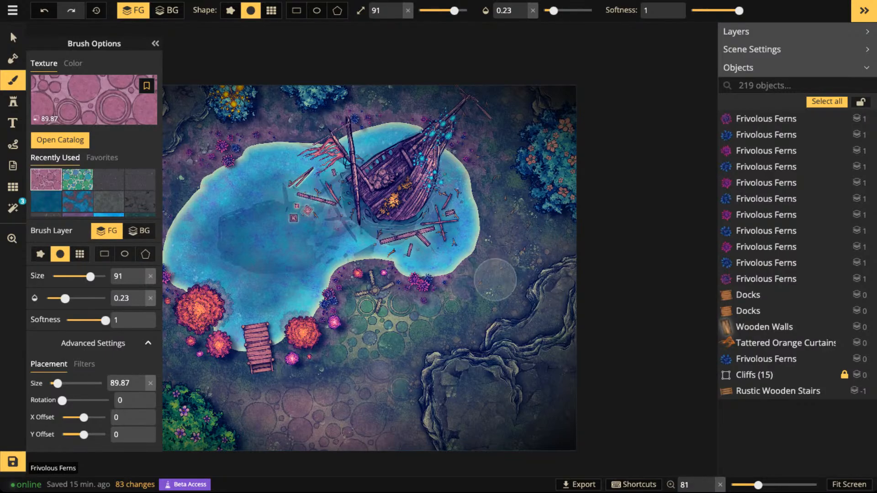
{"action": "mouse_move", "coordinate": [516, 173]}
{"action": "left_mouse_down"}
{"action": "mouse_move", "coordinate": [495, 283]}
{"action": "mouse_move", "coordinate": [497, 193]}
{"action": "left_mouse_up"}
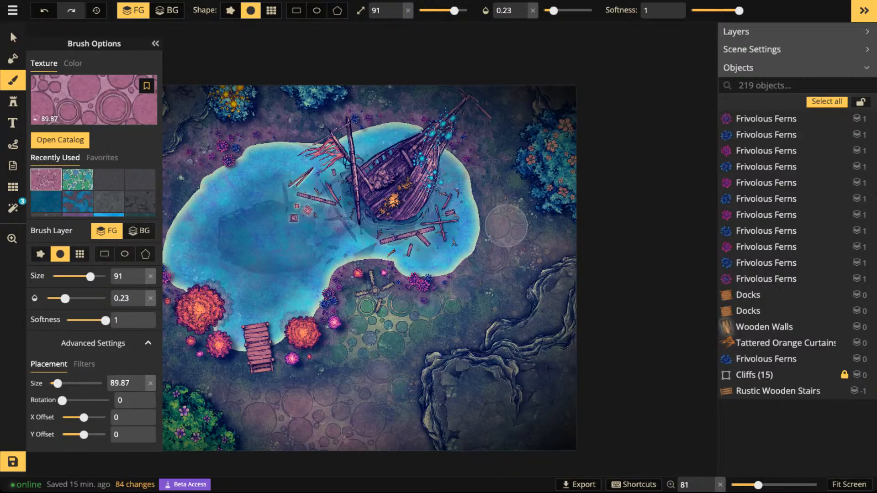
{"action": "left_click", "coordinate": [506, 250]}
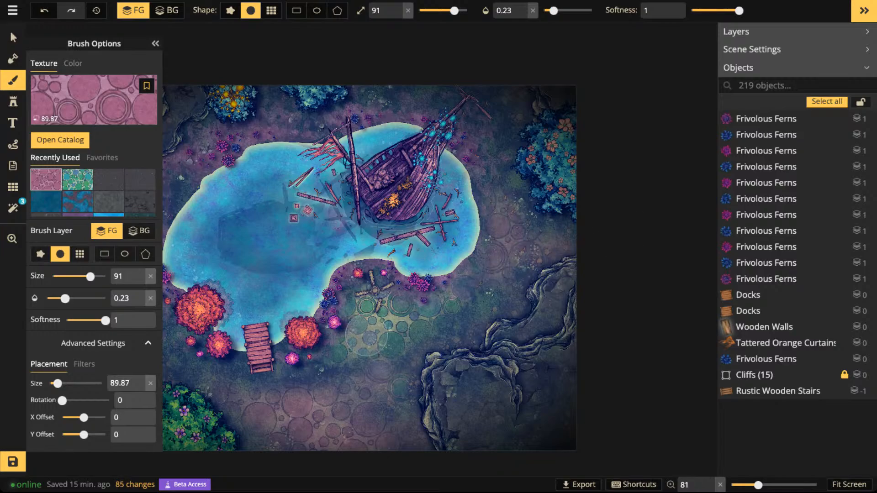
{"action": "key", "text": "space"}
{"action": "left_click_drag", "start_coordinate": [353, 384], "coordinate": [425, 323]}
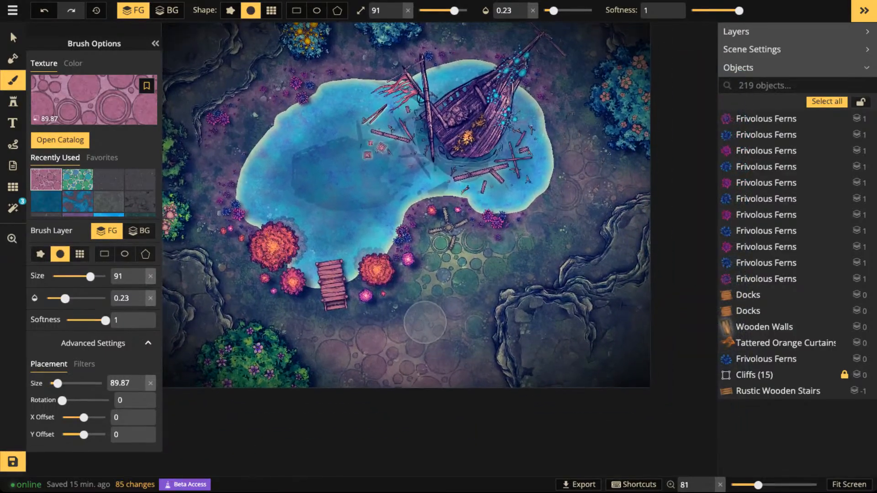
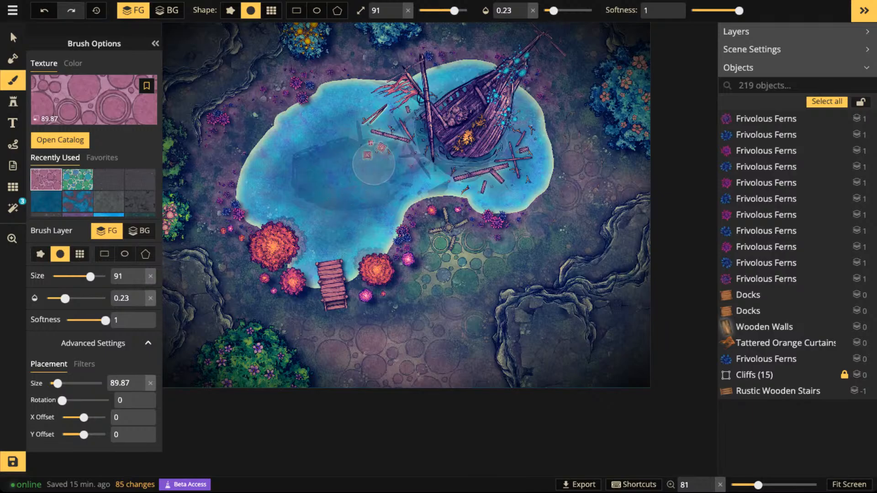
- Set the shadow of the large orange Fuchsia Glitter Pine west of the dock to Object
{"action": "scroll", "coordinate": [366, 183], "scroll_direction": "up", "scroll_amount": 3}
{"action": "key", "text": "space"}
{"action": "left_click_drag", "start_coordinate": [364, 191], "coordinate": [449, 145]}
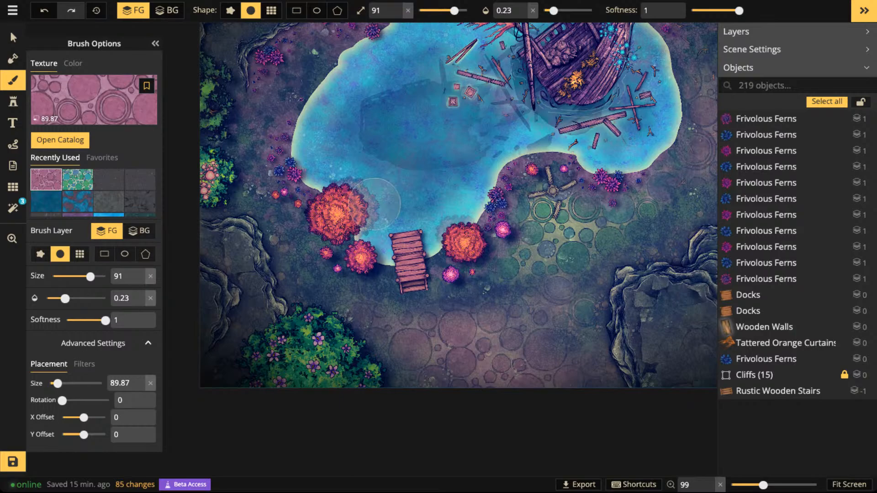
{"action": "scroll", "coordinate": [502, 229], "scroll_direction": "up", "scroll_amount": 1}
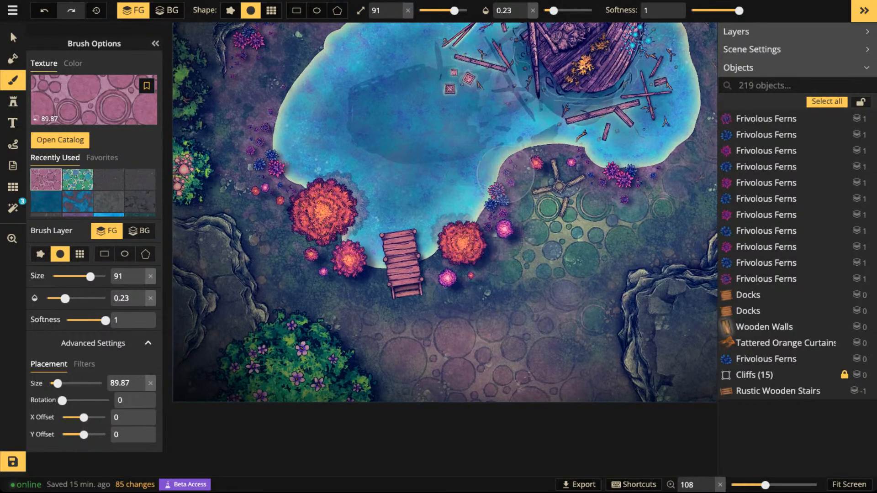
{"action": "left_click_drag", "start_coordinate": [516, 176], "coordinate": [423, 179]}
{"action": "mouse_move", "coordinate": [335, 55]}
{"action": "left_mouse_down"}
{"action": "mouse_move", "coordinate": [374, 112]}
{"action": "mouse_move", "coordinate": [374, 138]}
{"action": "left_mouse_up"}
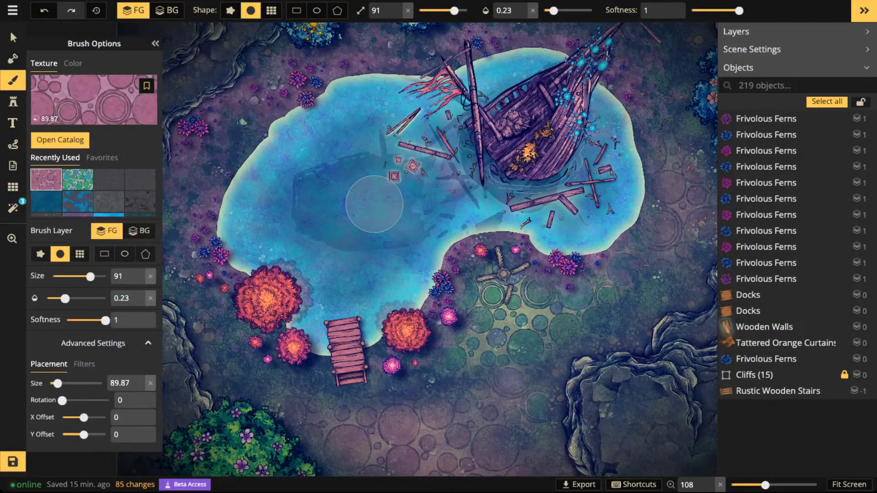
{"action": "left_click", "coordinate": [13, 37]}
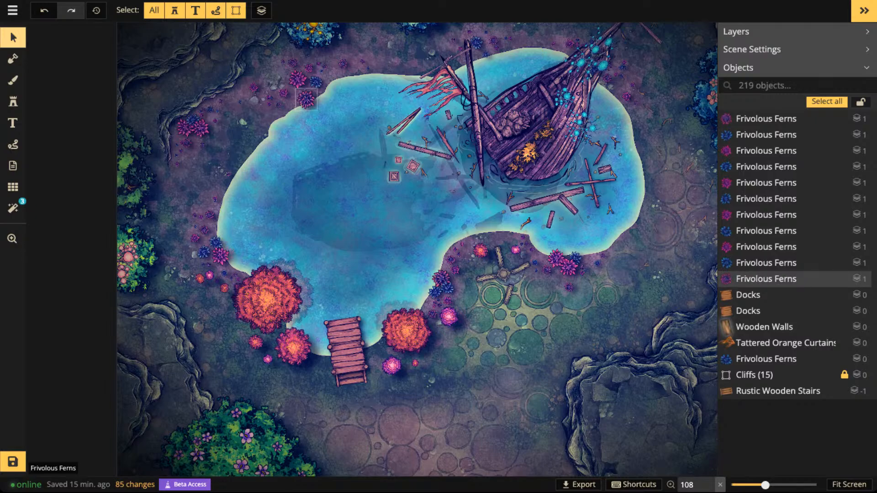
{"action": "left_click", "coordinate": [267, 299]}
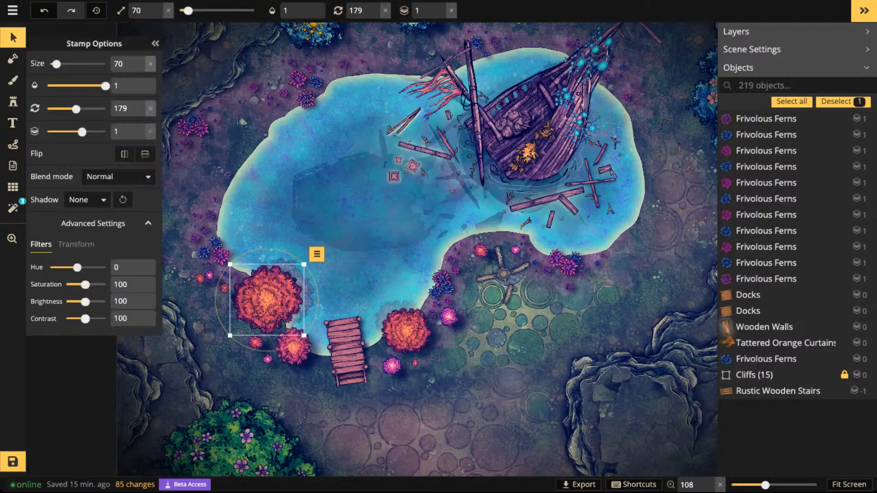
{"action": "left_click", "coordinate": [86, 199]}
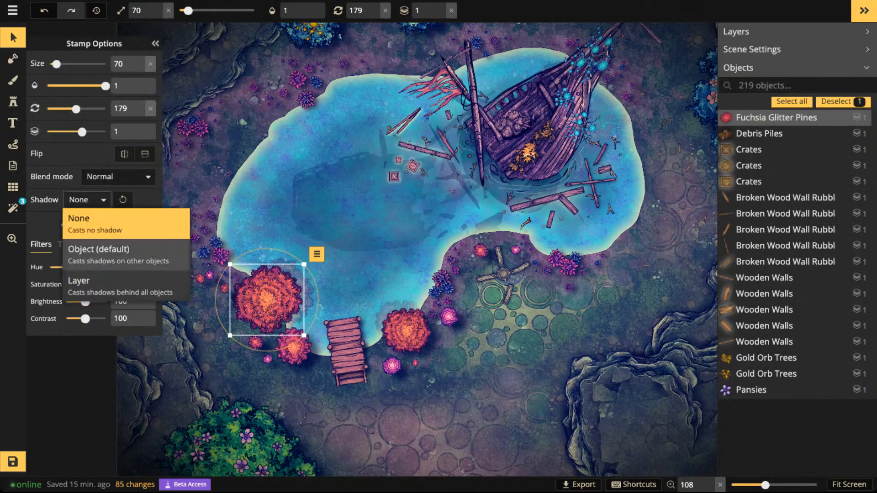
{"action": "left_click", "coordinate": [119, 255]}
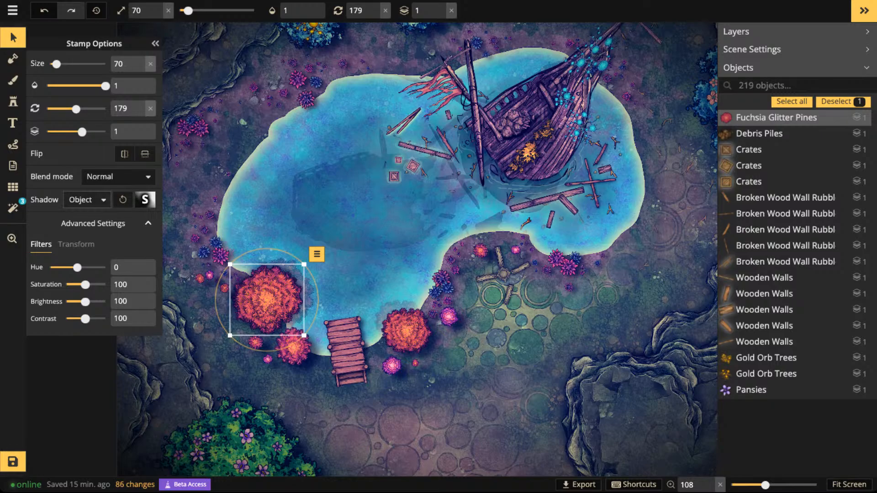
- Rotate the large orange pine west of the dock to 284 degrees
{"action": "key", "text": "period"}
{"action": "key", "text": "period"}
{"action": "key", "text": "period"}
{"action": "key", "text": "period"}
{"action": "key", "text": "period"}
{"action": "key", "text": "period"}
{"action": "key", "text": "period"}
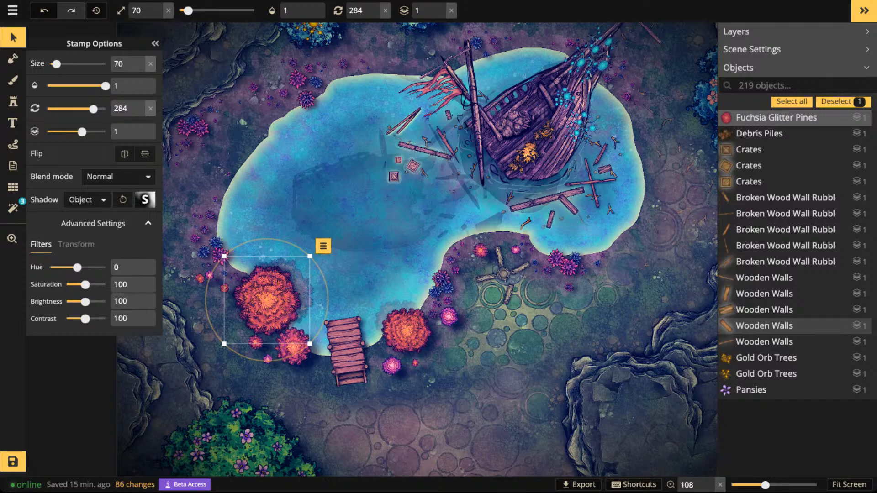
{"action": "left_click_drag", "start_coordinate": [268, 299], "coordinate": [269, 298]}
- Inspect the shadow settings of the lakeshore ferns and the large orange pine
{"action": "left_click", "coordinate": [306, 98]}
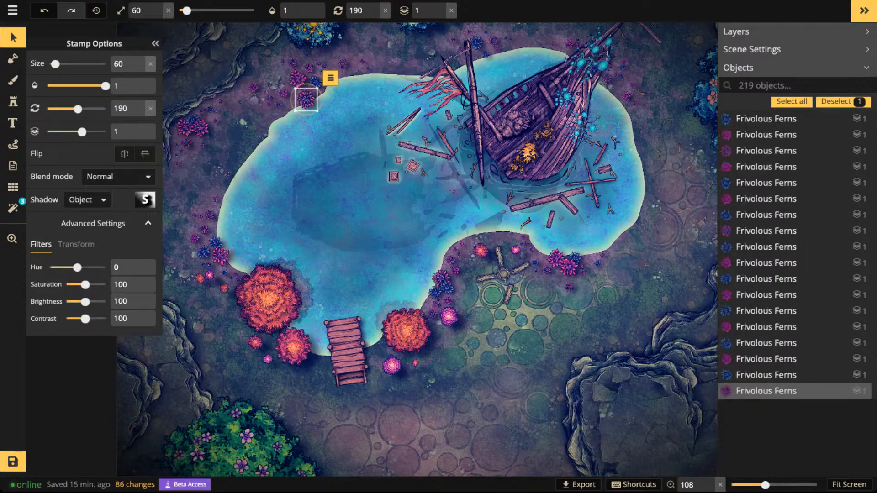
{"action": "left_click", "coordinate": [356, 142]}
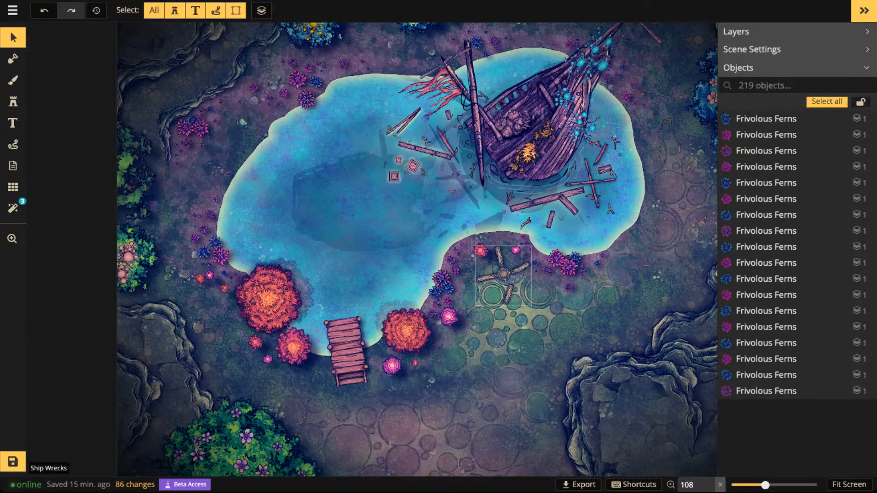
{"action": "left_click", "coordinate": [441, 278]}
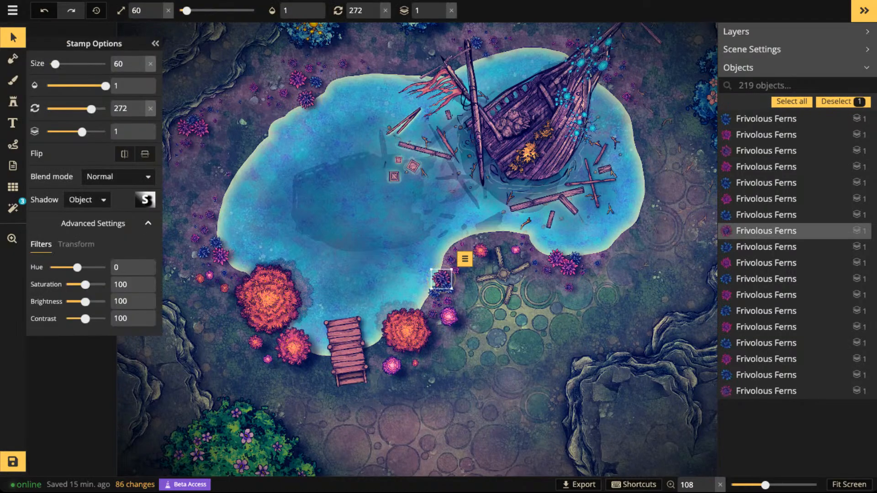
{"action": "scroll", "coordinate": [424, 247], "scroll_direction": "down", "scroll_amount": 2}
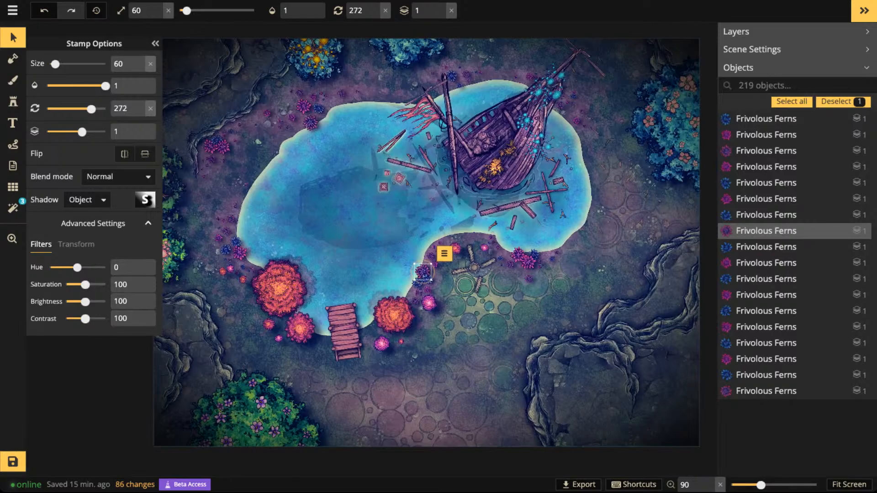
{"action": "key", "text": "Escape"}
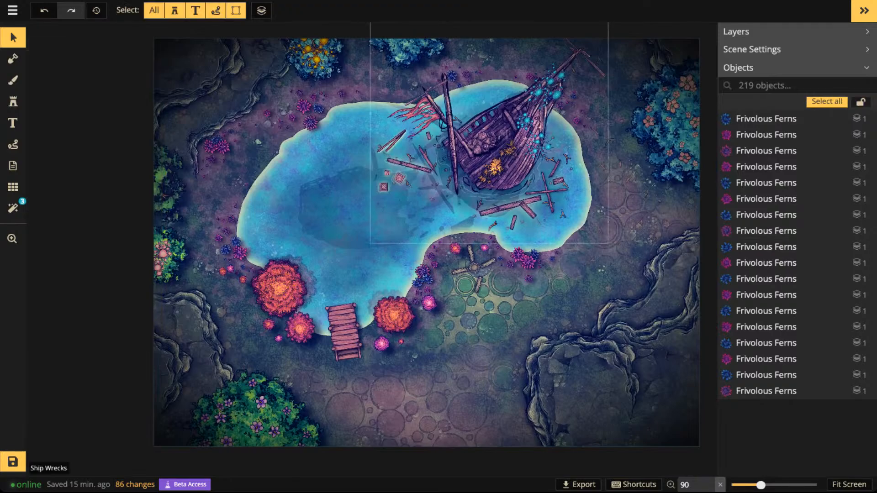
{"action": "scroll", "coordinate": [321, 282], "scroll_direction": "up", "scroll_amount": 4}
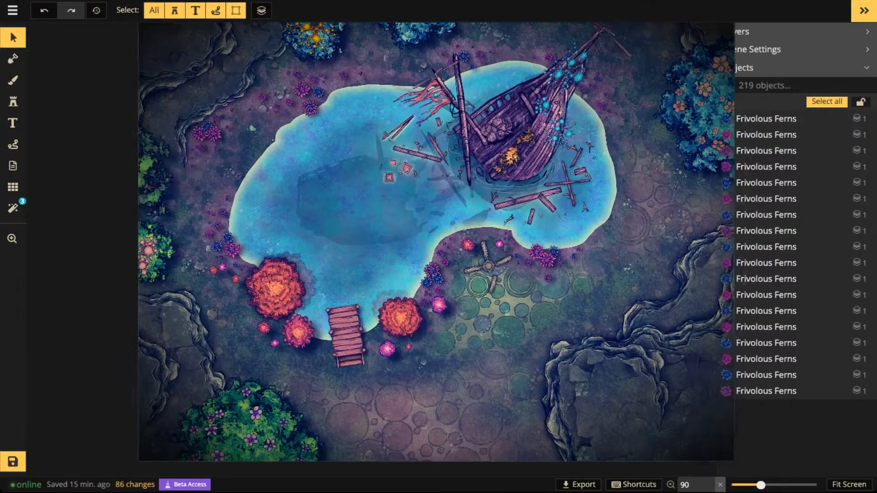
{"action": "left_click", "coordinate": [268, 290]}
{"action": "scroll", "coordinate": [267, 290], "scroll_direction": "up", "scroll_amount": 2}
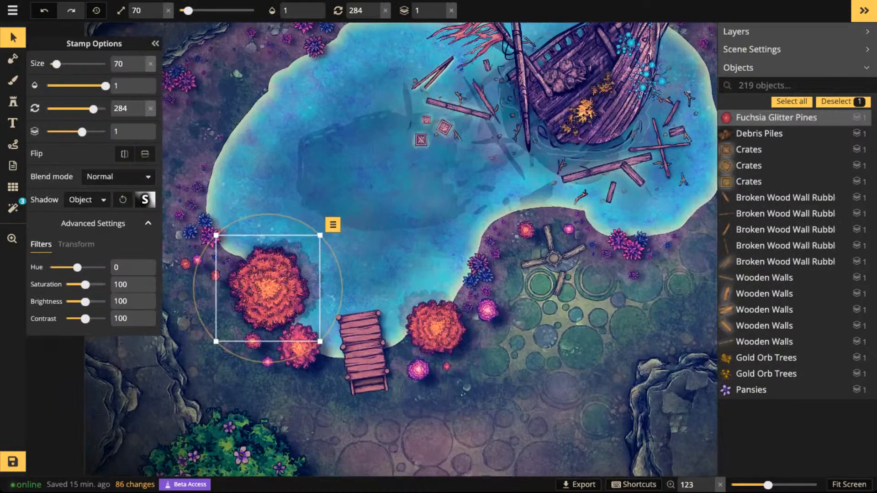
{"action": "key", "text": "Escape"}
- Check the shadow settings of the small orange and pink pines west of the large orange pine
{"action": "key", "text": "space"}
{"action": "left_click_drag", "start_coordinate": [267, 290], "coordinate": [438, 286]}
{"action": "scroll", "coordinate": [438, 287], "scroll_direction": "up", "scroll_amount": 2}
{"action": "scroll", "coordinate": [425, 302], "scroll_direction": "up", "scroll_amount": 2}
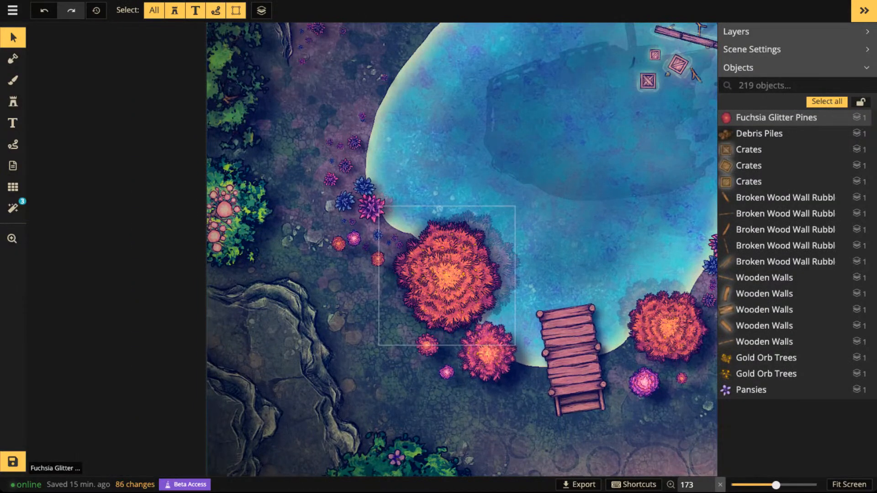
{"action": "left_click", "coordinate": [366, 247]}
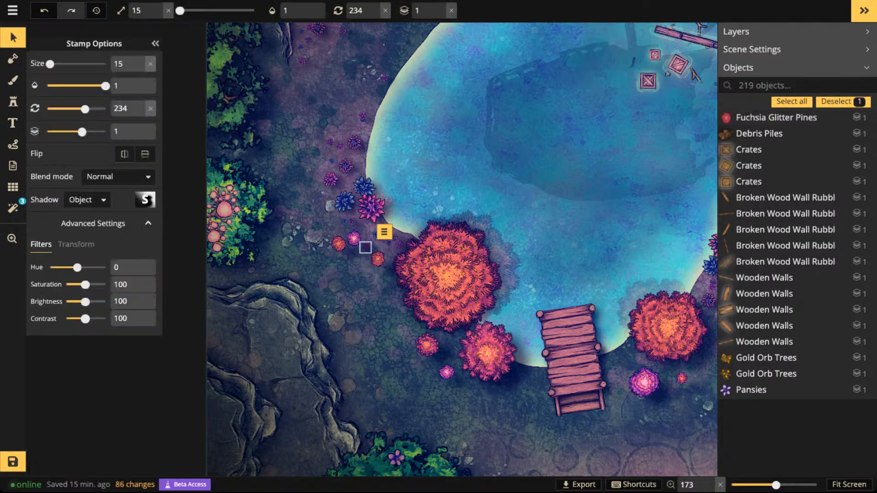
{"action": "left_click", "coordinate": [354, 239]}
{"action": "left_click", "coordinate": [338, 244]}
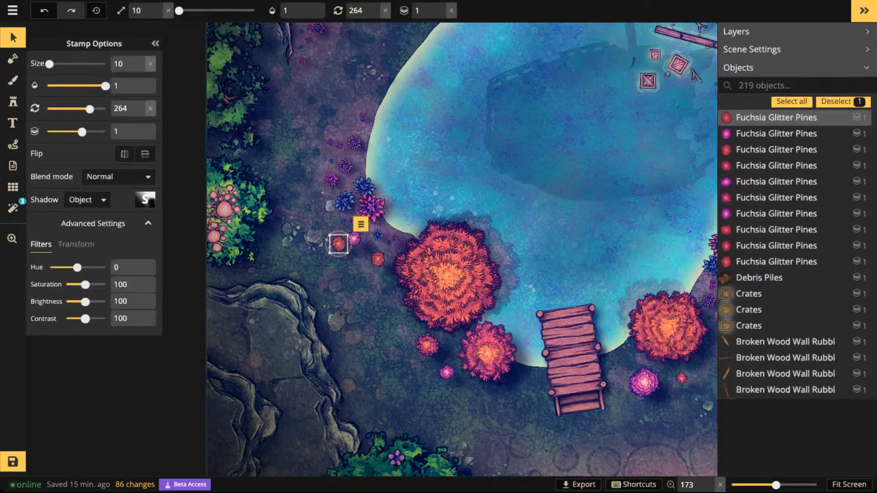
{"action": "left_click", "coordinate": [336, 263]}
{"action": "left_click", "coordinate": [354, 238]}
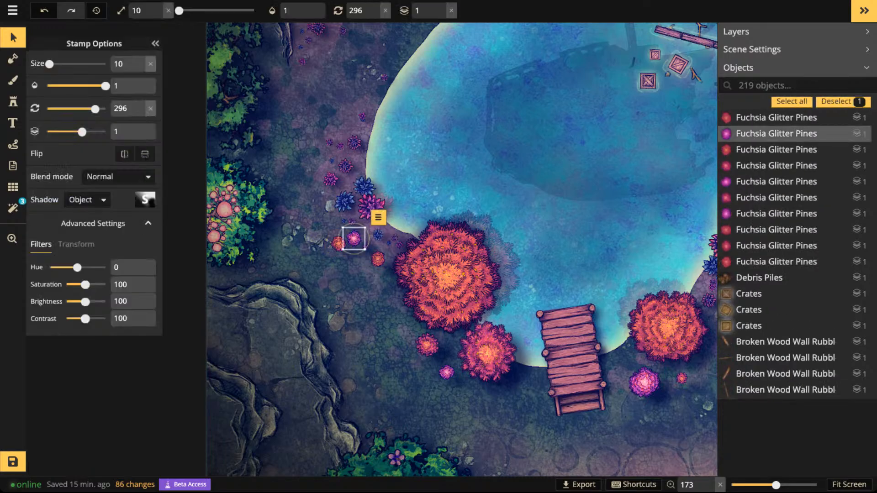
{"action": "left_click", "coordinate": [338, 244], "text": "shift"}
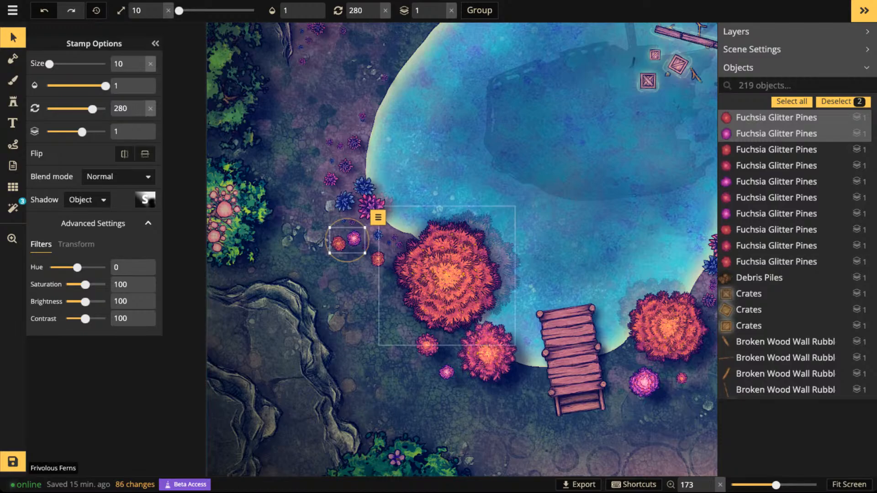
- Move the small pine just south of the large pine onto the lake and try sizes 60, 110, 20 and 10 to compare its shadow
{"action": "left_click_drag", "start_coordinate": [422, 346], "coordinate": [553, 226]}
{"action": "scroll", "coordinate": [552, 226], "scroll_direction": "up", "scroll_amount": 4}
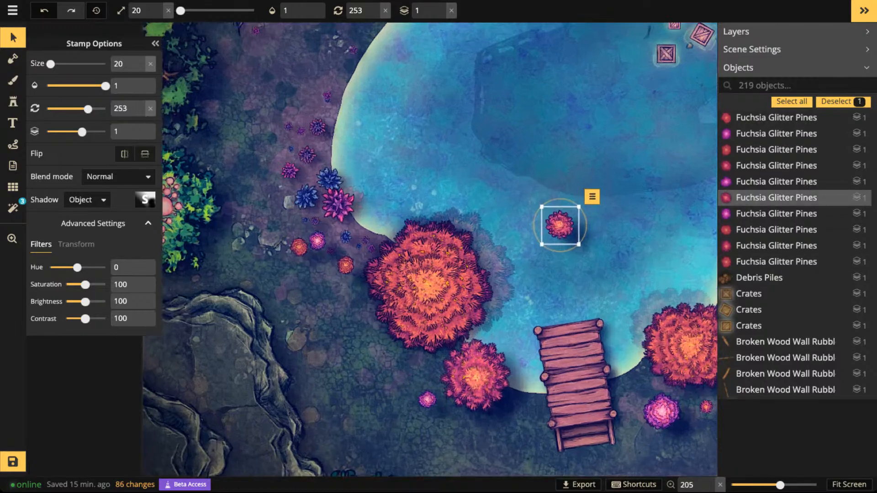
{"action": "scroll", "coordinate": [546, 225], "scroll_direction": "up", "scroll_amount": 2}
{"action": "scroll", "coordinate": [546, 226], "scroll_direction": "down", "scroll_amount": 4}
{"action": "scroll", "coordinate": [546, 226], "scroll_direction": "up", "scroll_amount": 7}
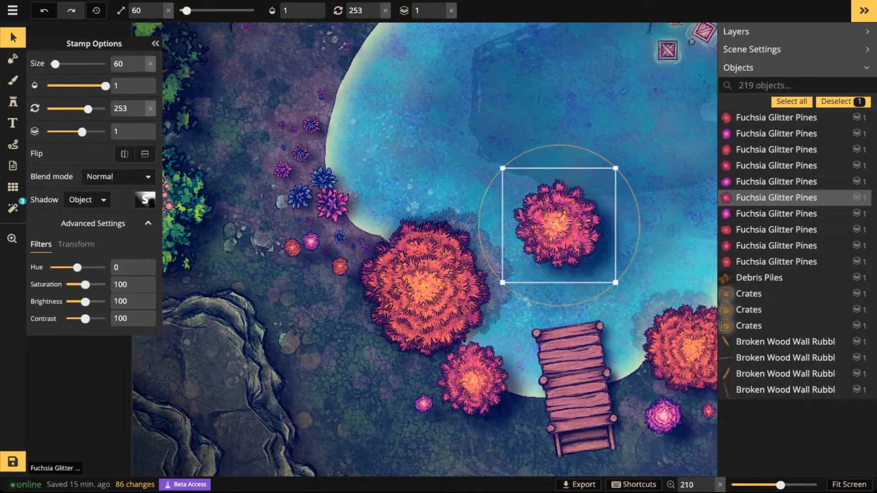
{"action": "scroll", "coordinate": [553, 227], "scroll_direction": "down", "scroll_amount": 4}
{"action": "scroll", "coordinate": [553, 228], "scroll_direction": "up", "scroll_amount": 2}
{"action": "left_click_drag", "start_coordinate": [553, 228], "coordinate": [510, 138]}
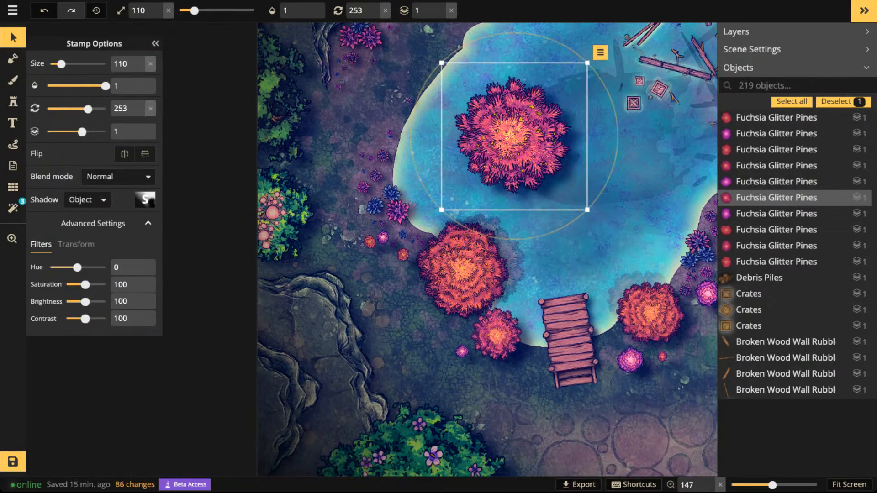
{"action": "scroll", "coordinate": [510, 138], "scroll_direction": "down", "scroll_amount": 5}
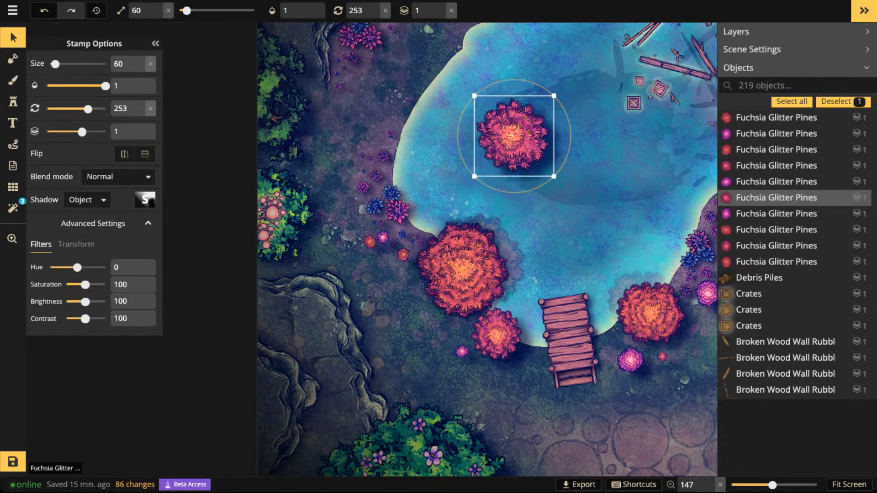
{"action": "scroll", "coordinate": [510, 138], "scroll_direction": "down", "scroll_amount": 4}
{"action": "scroll", "coordinate": [510, 138], "scroll_direction": "up", "scroll_amount": 2}
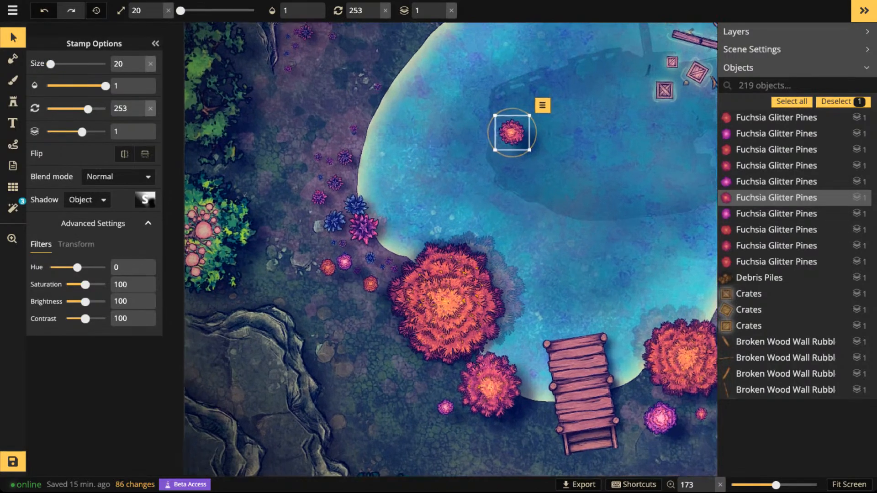
{"action": "scroll", "coordinate": [519, 135], "scroll_direction": "up", "scroll_amount": 6}
{"action": "scroll", "coordinate": [518, 134], "scroll_direction": "down", "scroll_amount": 2}
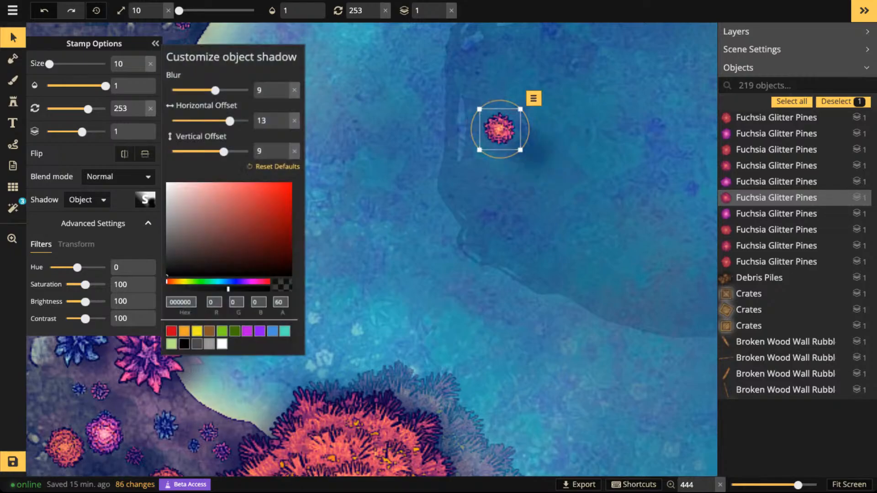
- Set the test pine's shadow to alpha 100 and reduce its blur
{"action": "left_click_drag", "start_coordinate": [227, 287], "coordinate": [266, 287]}
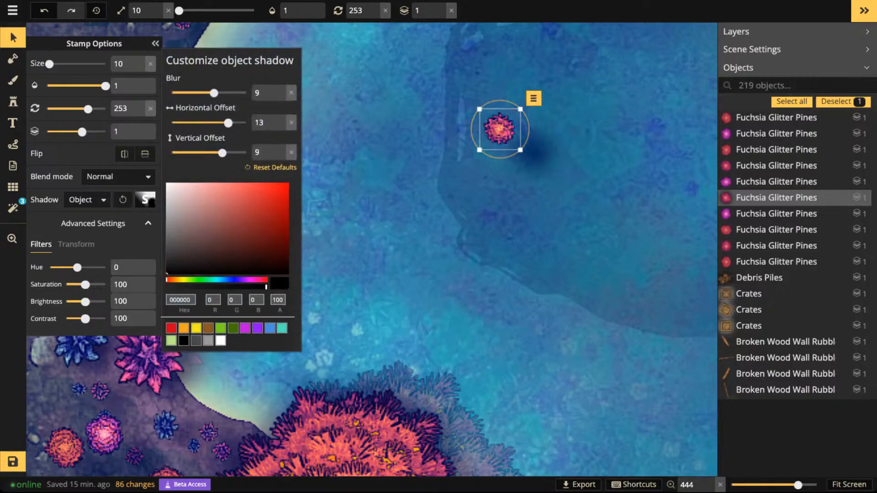
{"action": "left_click_drag", "start_coordinate": [214, 93], "coordinate": [197, 93]}
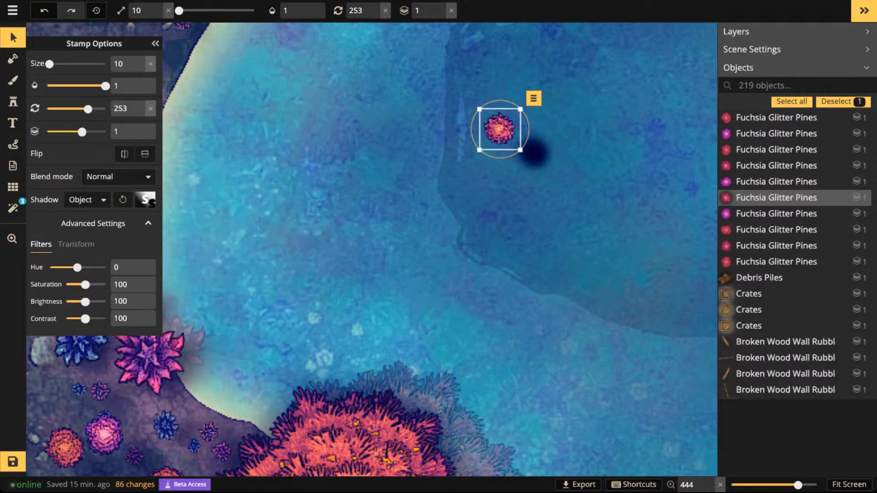
{"action": "scroll", "coordinate": [499, 130], "scroll_direction": "up", "scroll_amount": 5}
{"action": "scroll", "coordinate": [500, 130], "scroll_direction": "down", "scroll_amount": 5}
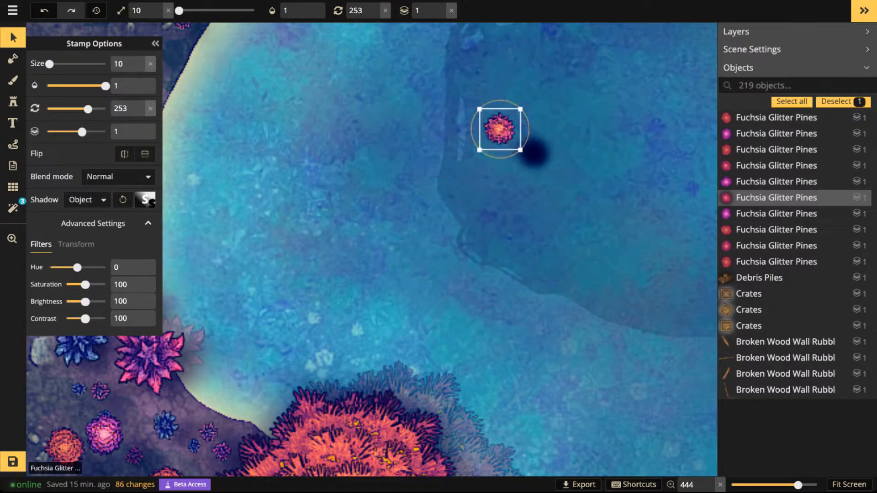
- Compare the pine's shadow at several sizes and delete the pine from the lake
{"action": "scroll", "coordinate": [499, 129], "scroll_direction": "up", "scroll_amount": 6}
{"action": "scroll", "coordinate": [500, 129], "scroll_direction": "down", "scroll_amount": 6}
{"action": "scroll", "coordinate": [499, 130], "scroll_direction": "up", "scroll_amount": 6}
{"action": "scroll", "coordinate": [499, 129], "scroll_direction": "down", "scroll_amount": 6}
{"action": "scroll", "coordinate": [500, 130], "scroll_direction": "up", "scroll_amount": 6}
{"action": "scroll", "coordinate": [500, 129], "scroll_direction": "down", "scroll_amount": 6}
{"action": "key", "text": "Delete"}
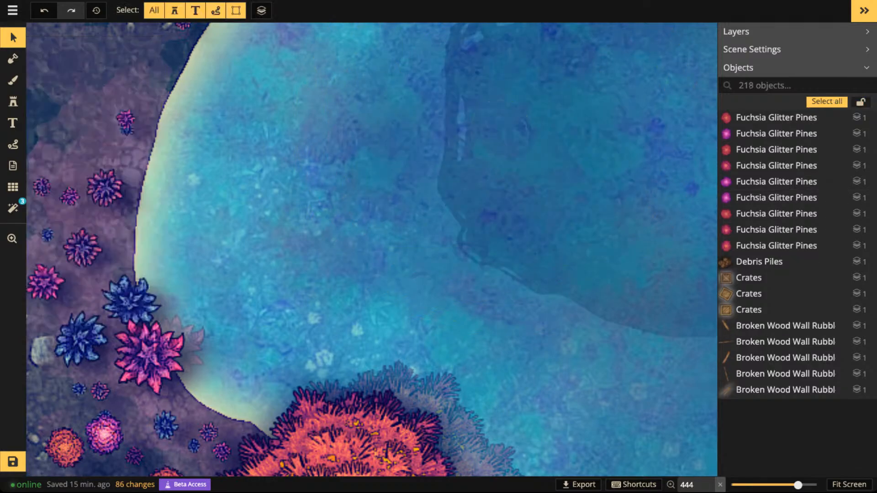
- Set the shadow's horizontal and vertical offsets to 0 for the three small pines west of the large orange pine
{"action": "scroll", "coordinate": [362, 190], "scroll_direction": "down", "scroll_amount": 3}
{"action": "left_click_drag", "start_coordinate": [345, 389], "coordinate": [458, 234]}
{"action": "left_click", "coordinate": [248, 232]}
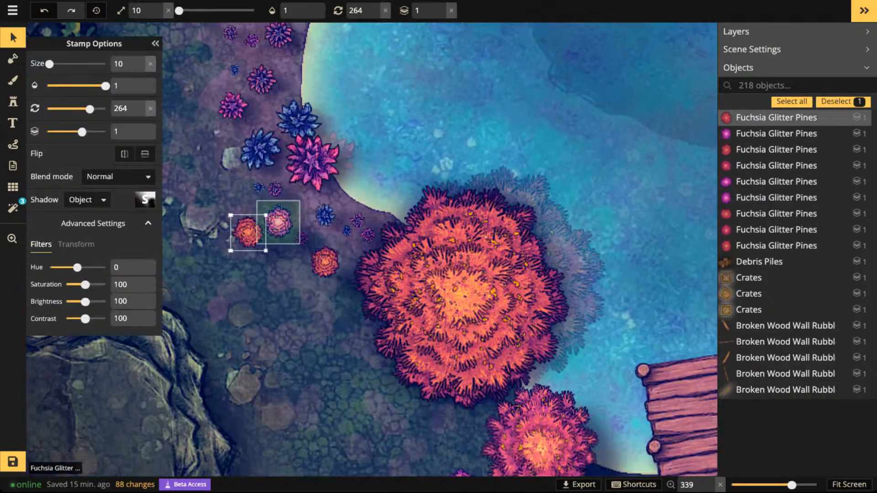
{"action": "left_click", "coordinate": [279, 222], "text": "shift"}
{"action": "left_click", "coordinate": [325, 262], "text": "shift"}
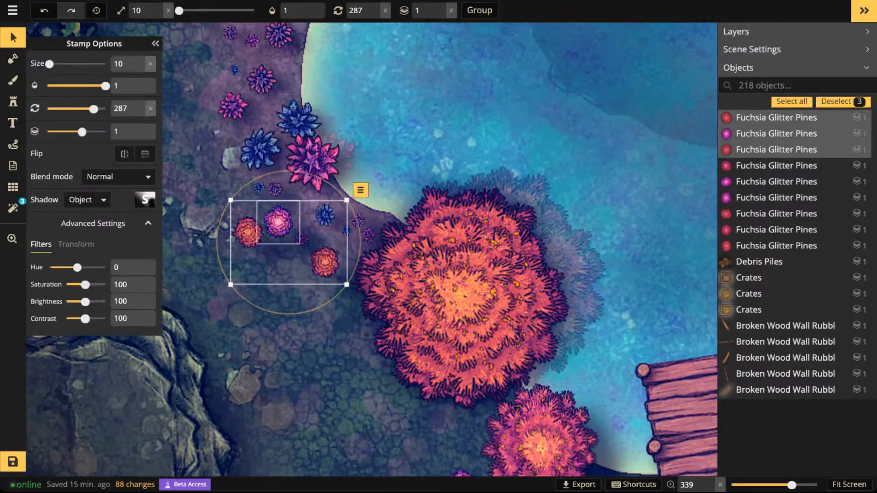
{"action": "left_click", "coordinate": [145, 199]}
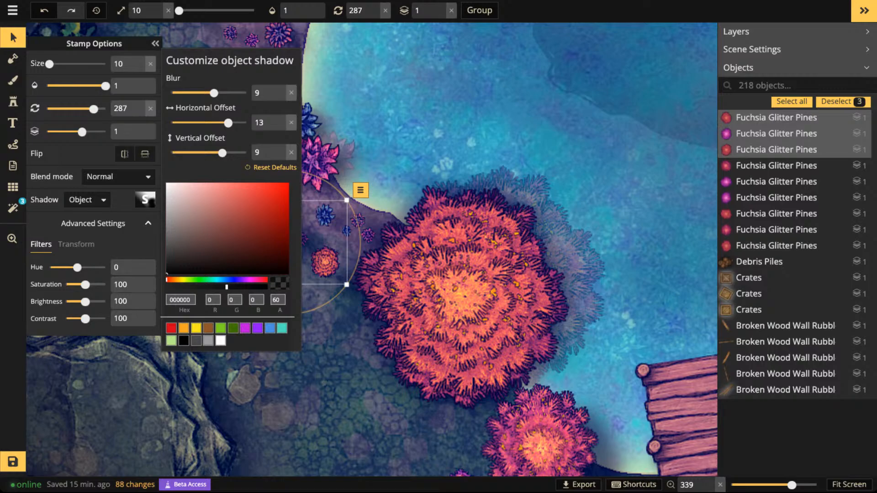
{"action": "left_click", "coordinate": [291, 123]}
{"action": "left_click", "coordinate": [291, 153]}
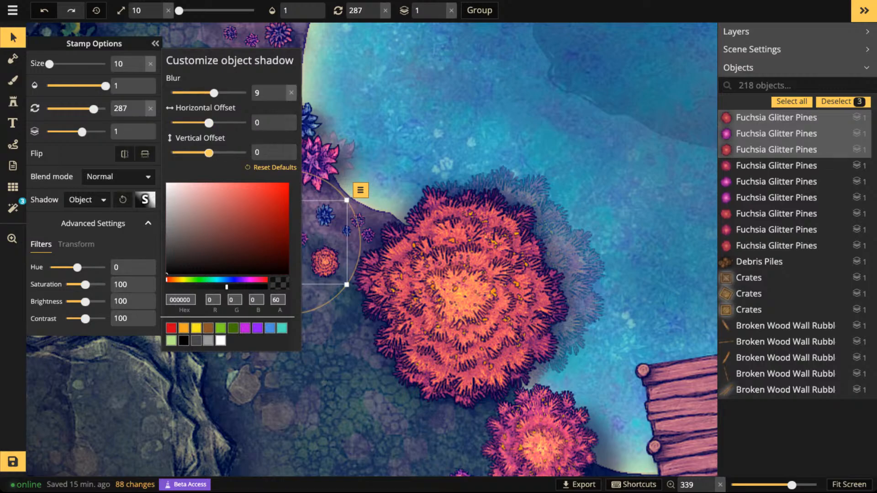
{"action": "left_click", "coordinate": [429, 320]}
- Adjust the shadow of the small magenta pine just west of the medium orange pine near the dock
{"action": "key", "text": "space"}
{"action": "left_click_drag", "start_coordinate": [457, 384], "coordinate": [397, 151]}
{"action": "left_click_drag", "start_coordinate": [398, 251], "coordinate": [393, 179]}
{"action": "left_click", "coordinate": [392, 181]}
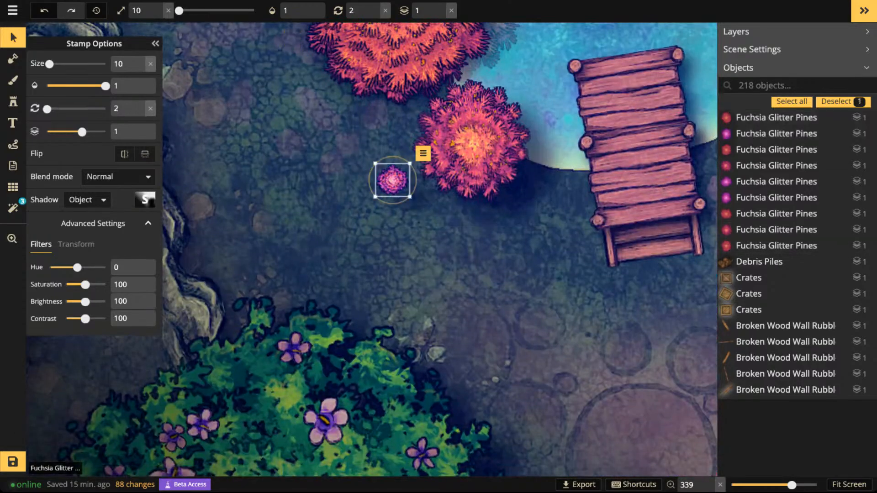
{"action": "left_click", "coordinate": [145, 200]}
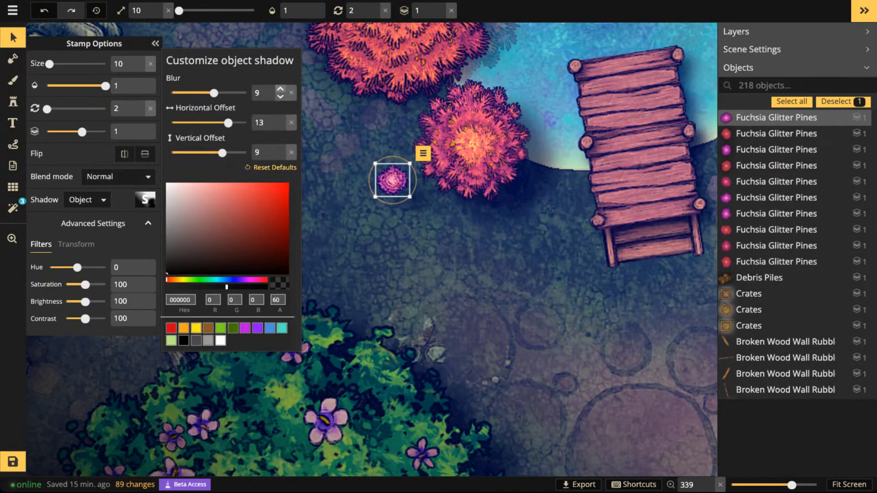
{"action": "scroll", "coordinate": [407, 138], "scroll_direction": "down", "scroll_amount": 3}
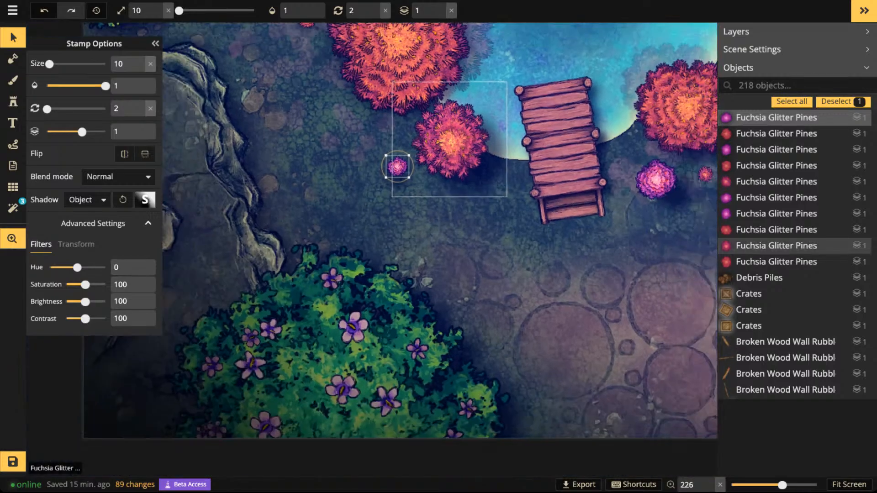
{"action": "left_click_drag", "start_coordinate": [425, 137], "coordinate": [262, 337]}
{"action": "left_click", "coordinate": [434, 183]}
- Search the stamp catalog for "boat" and choose the intact Boat stamp from the Ship set
{"action": "scroll", "coordinate": [441, 177], "scroll_direction": "down", "scroll_amount": 2}
{"action": "left_click_drag", "start_coordinate": [475, 93], "coordinate": [466, 198]}
{"action": "scroll", "coordinate": [466, 199], "scroll_direction": "up", "scroll_amount": 2}
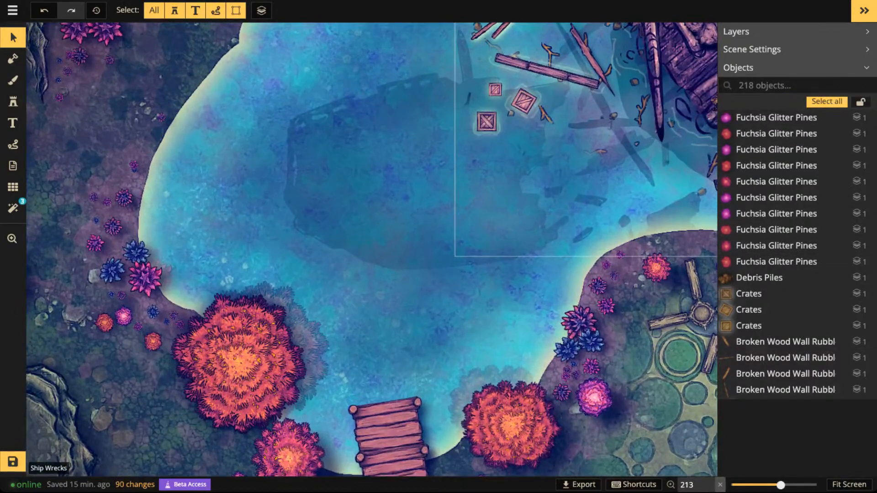
{"action": "scroll", "coordinate": [466, 199], "scroll_direction": "up", "scroll_amount": 1}
{"action": "left_click", "coordinate": [13, 102]}
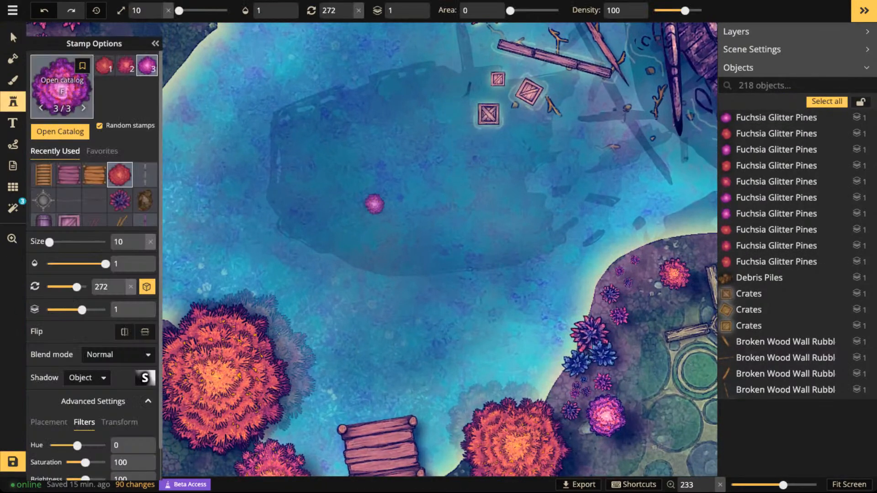
{"action": "key", "text": "f"}
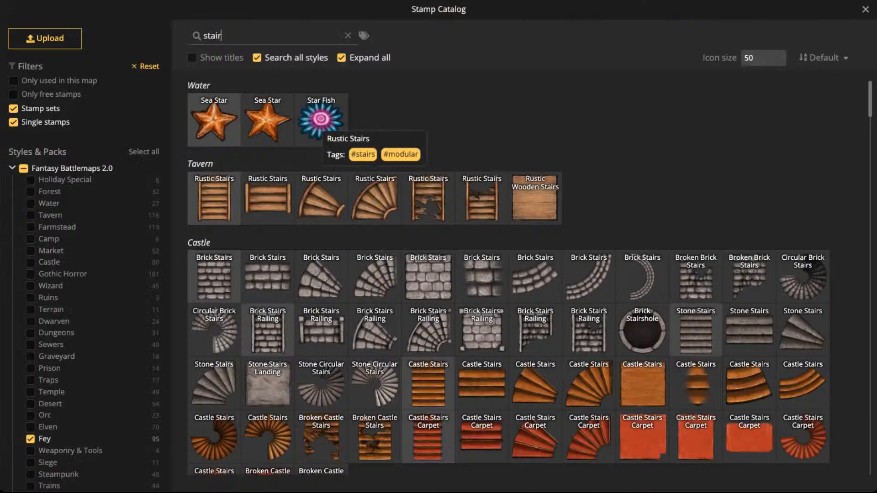
{"action": "left_click_drag", "start_coordinate": [237, 36], "coordinate": [158, 38]}
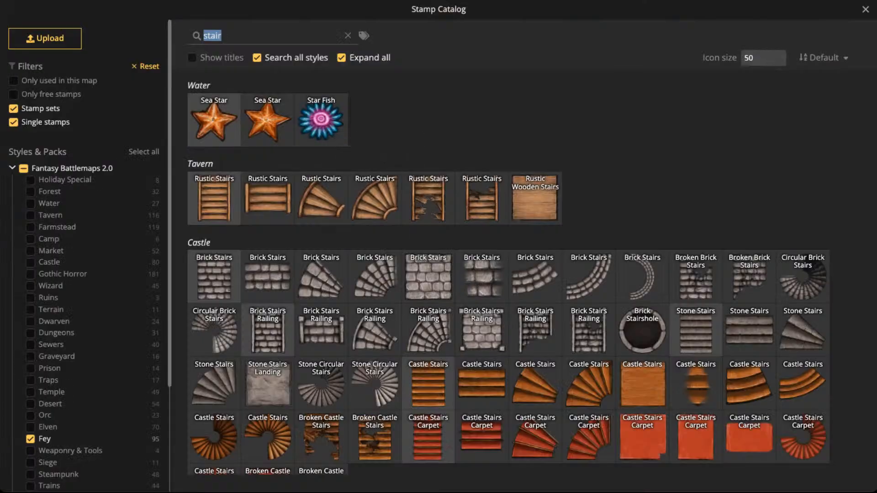
{"action": "type", "text": "boat"}
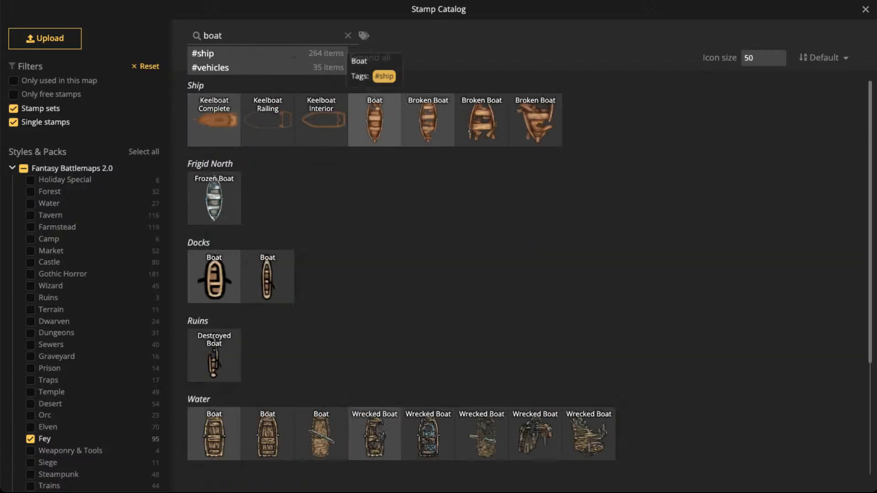
{"action": "left_click", "coordinate": [375, 119]}
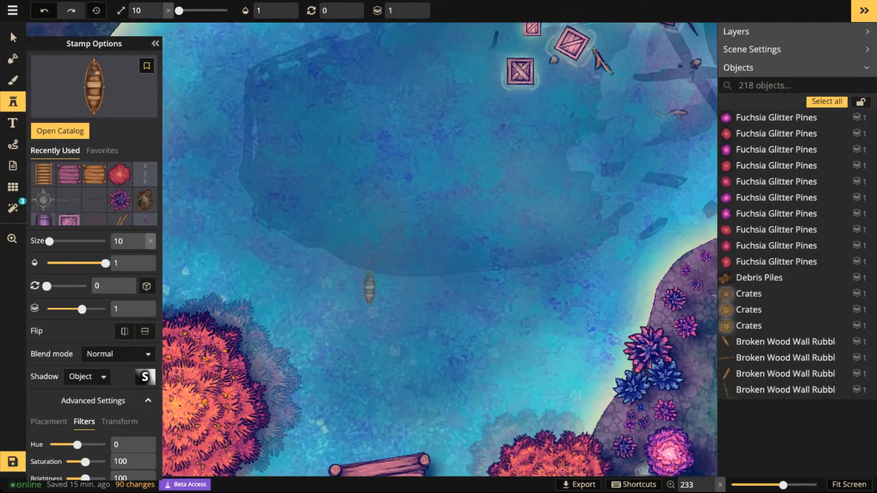
- Place one boat at size 30, rotated to 30, on the lake northeast of the dock
{"action": "scroll", "coordinate": [369, 288], "scroll_direction": "up", "scroll_amount": 3}
{"action": "left_click_drag", "start_coordinate": [354, 399], "coordinate": [369, 239]}
{"action": "scroll", "coordinate": [370, 242], "scroll_direction": "up", "scroll_amount": 3}
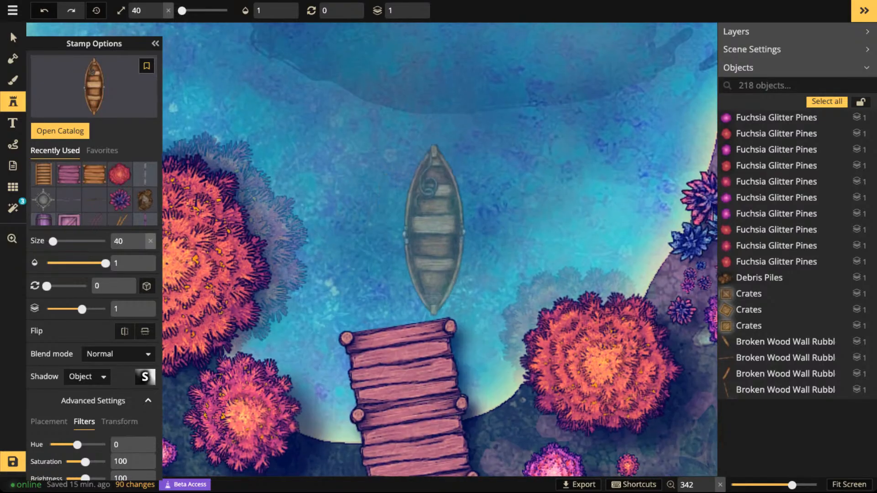
{"action": "scroll", "coordinate": [443, 221], "scroll_direction": "down", "scroll_amount": 1}
{"action": "scroll", "coordinate": [475, 228], "scroll_direction": "up", "scroll_amount": 2}
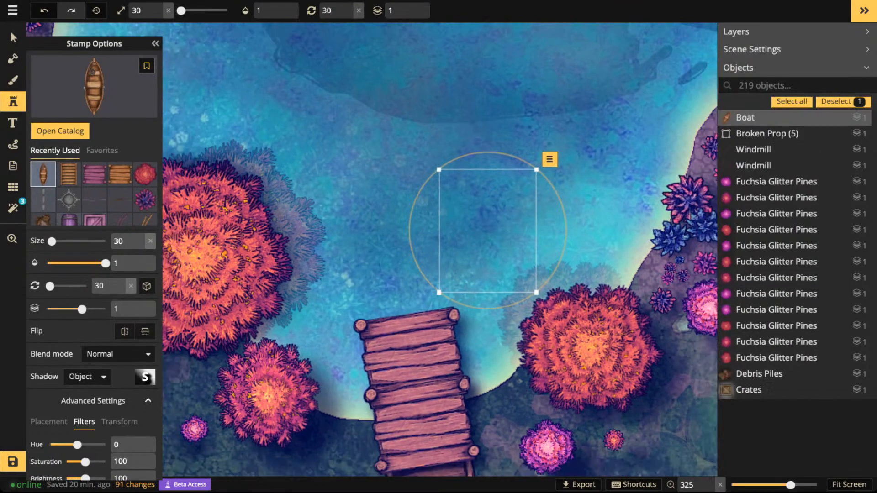
- Scale the two dock pieces and the wooden stairs together down to size 35 and shift them slightly southeast
{"action": "scroll", "coordinate": [484, 224], "scroll_direction": "down", "scroll_amount": 5}
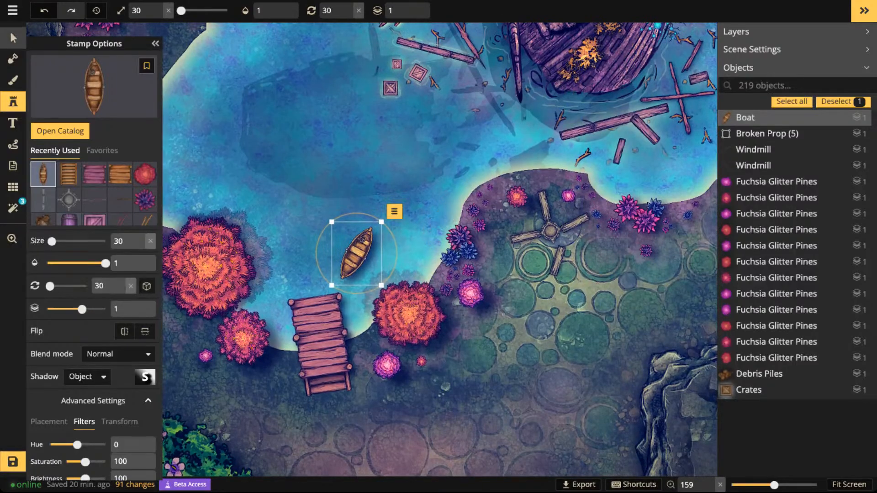
{"action": "left_click", "coordinate": [13, 38]}
{"action": "left_click", "coordinate": [328, 386]}
{"action": "left_click", "coordinate": [324, 356]}
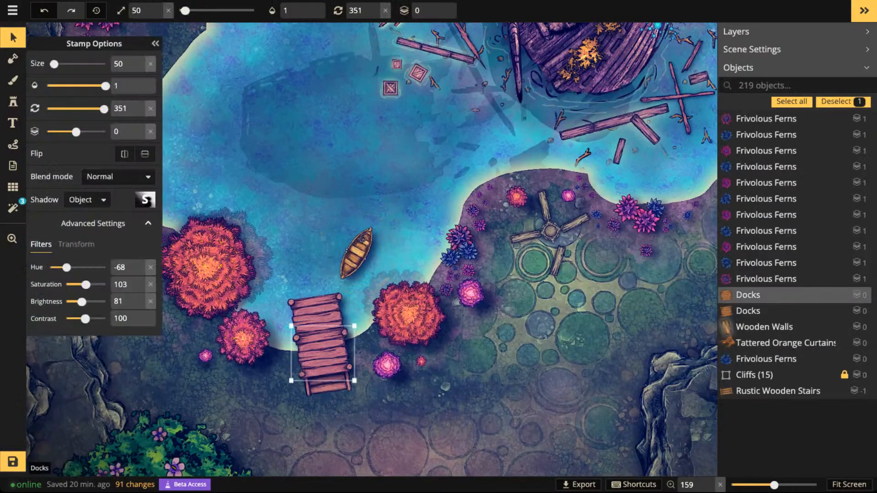
{"action": "left_click", "coordinate": [318, 313], "text": "shift"}
{"action": "left_click", "coordinate": [328, 388], "text": "shift"}
{"action": "left_click_drag", "start_coordinate": [354, 399], "coordinate": [337, 371]}
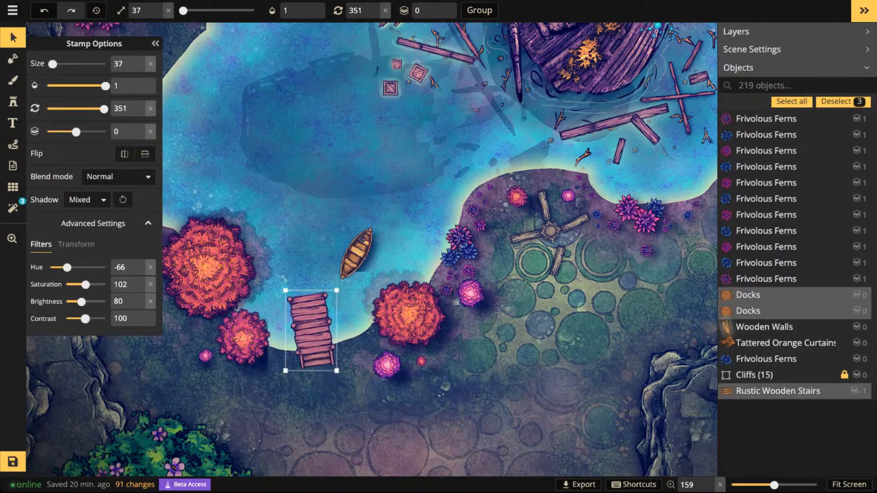
{"action": "left_click_drag", "start_coordinate": [311, 331], "coordinate": [319, 339]}
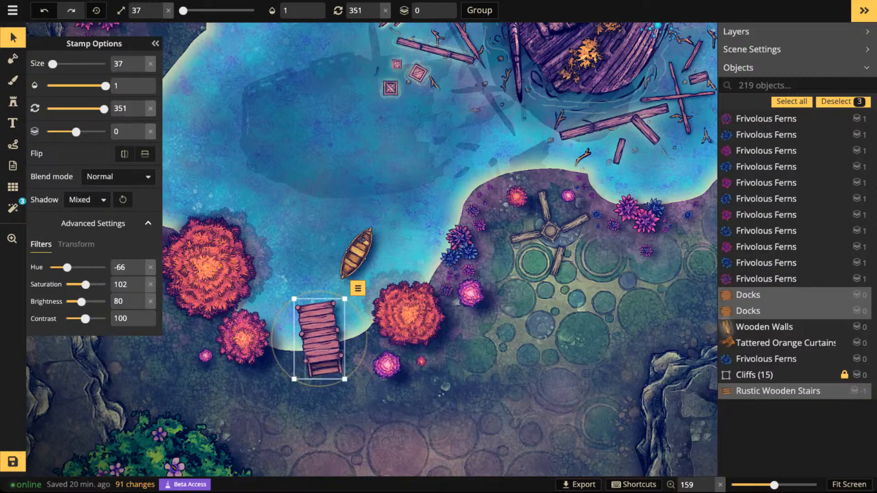
{"action": "left_click_drag", "start_coordinate": [345, 380], "coordinate": [341, 374]}
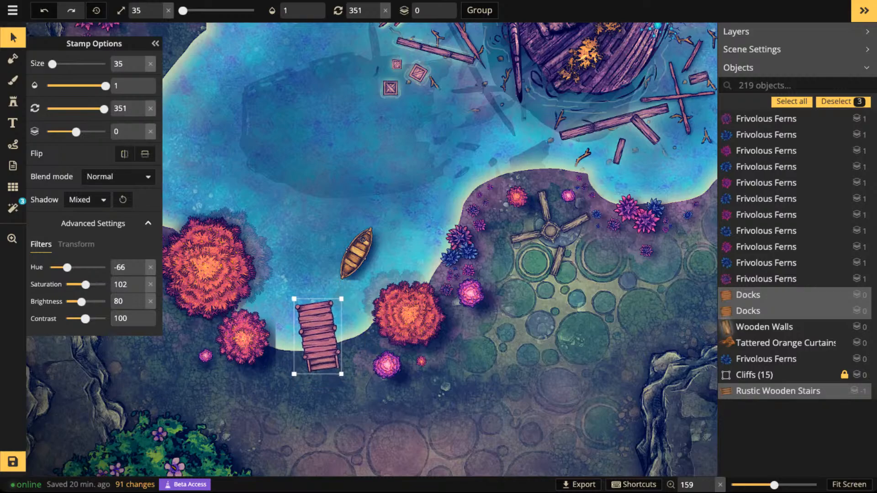
- Move the boat onto the open water north of the dock
{"action": "left_click", "coordinate": [351, 265]}
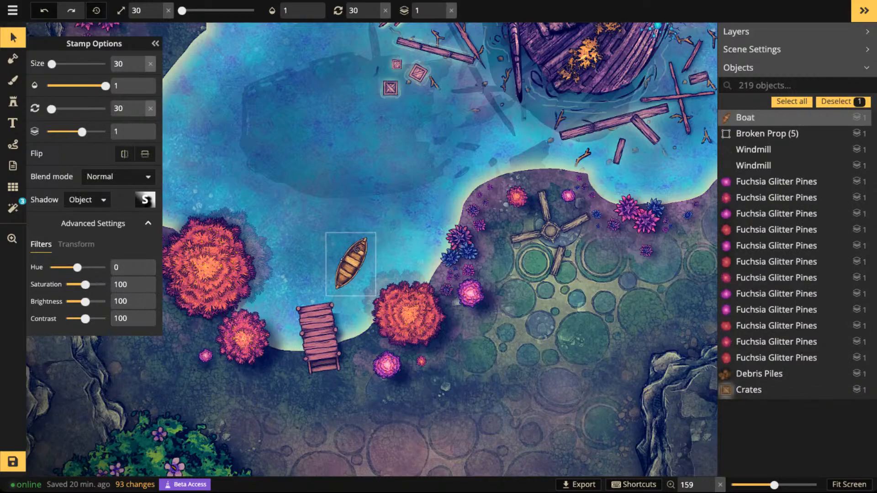
{"action": "scroll", "coordinate": [352, 260], "scroll_direction": "up", "scroll_amount": 6}
{"action": "left_click_drag", "start_coordinate": [352, 258], "coordinate": [308, 189]}
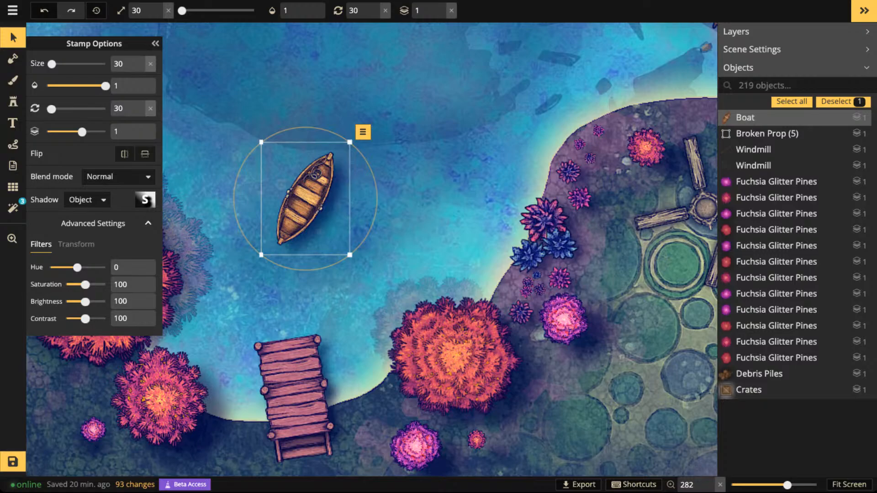
- Set the boat's shadow to blur 2.9 and horizontal offset 25
{"action": "left_click", "coordinate": [145, 200]}
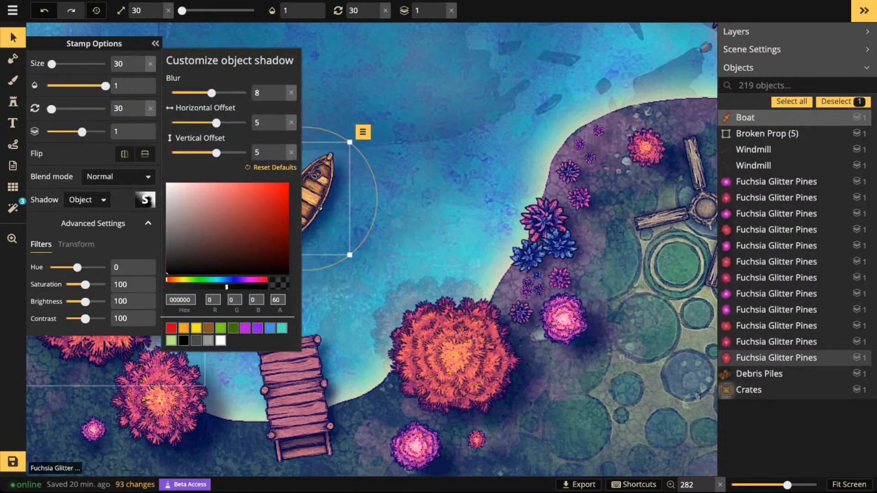
{"action": "left_click_drag", "start_coordinate": [212, 93], "coordinate": [196, 93]}
{"action": "left_click_drag", "start_coordinate": [216, 123], "coordinate": [246, 123]}
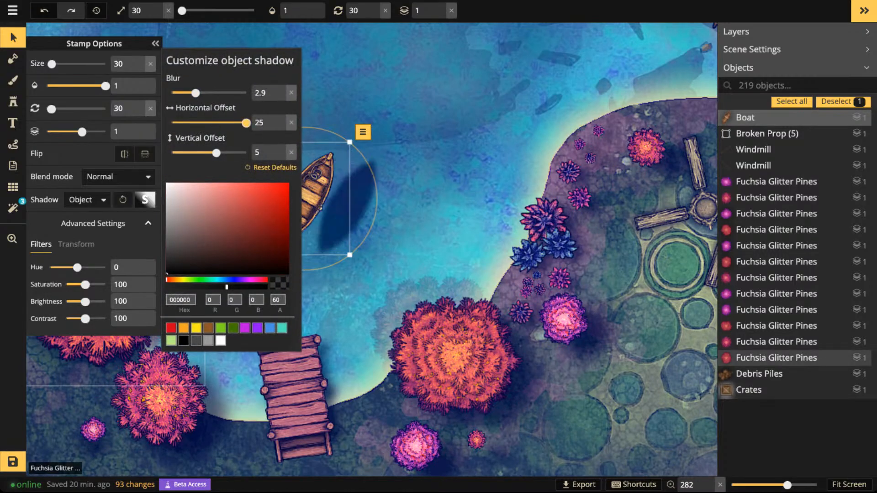
{"action": "key", "text": "Escape"}
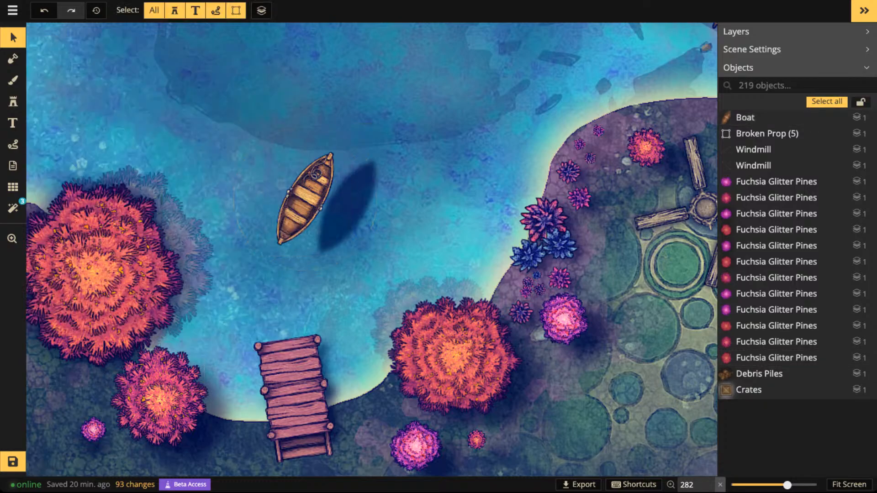
- Draw a freehand white arrow path on the water northwest of the boat and set its width to 3.2
{"action": "left_click", "coordinate": [13, 145]}
{"action": "mouse_move", "coordinate": [196, 132]}
{"action": "left_mouse_down"}
{"action": "mouse_move", "coordinate": [222, 174]}
{"action": "mouse_move", "coordinate": [195, 131]}
{"action": "mouse_move", "coordinate": [263, 129]}
{"action": "mouse_move", "coordinate": [211, 136]}
{"action": "mouse_move", "coordinate": [249, 164]}
{"action": "left_mouse_up"}
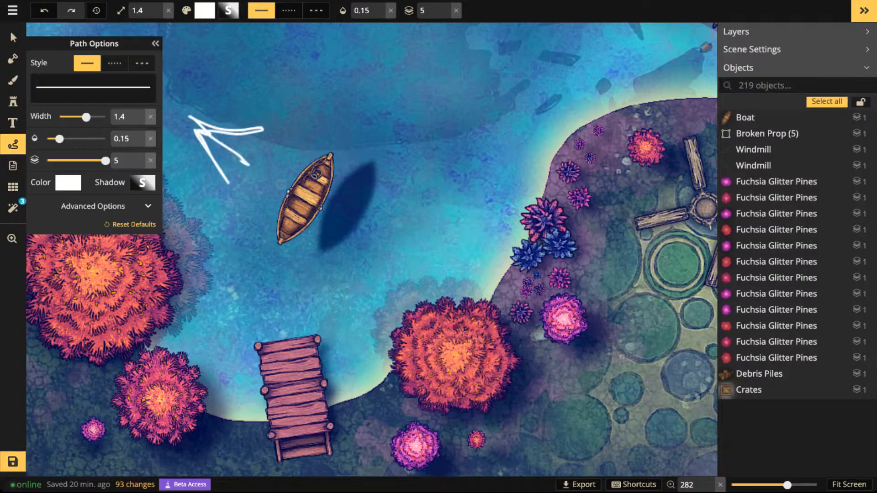
{"action": "left_click_drag", "start_coordinate": [86, 117], "coordinate": [98, 117]}
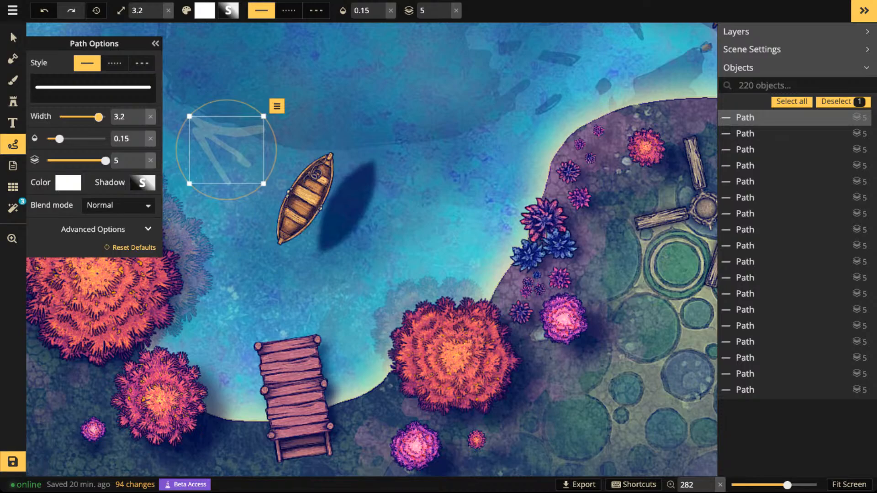
{"action": "left_click", "coordinate": [13, 37]}
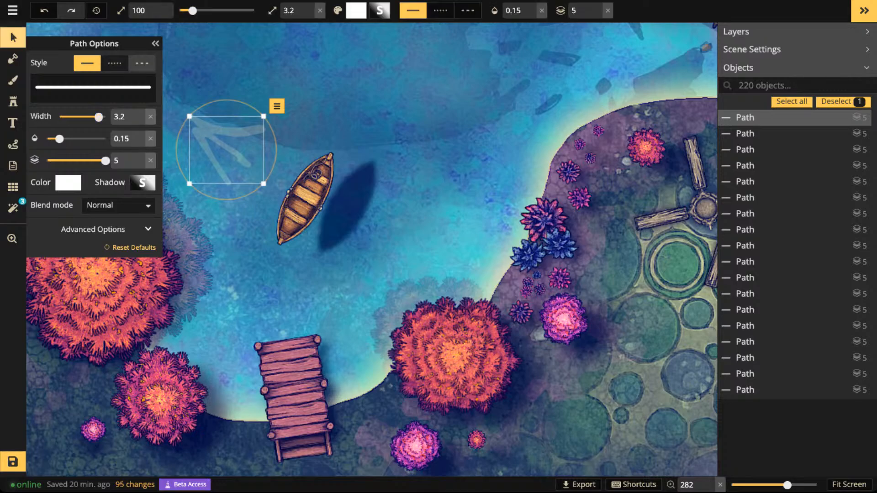
- Move the boat slightly east and bring the white arrow path a little closer to it
{"action": "left_click", "coordinate": [306, 199]}
{"action": "left_click_drag", "start_coordinate": [305, 199], "coordinate": [324, 206]}
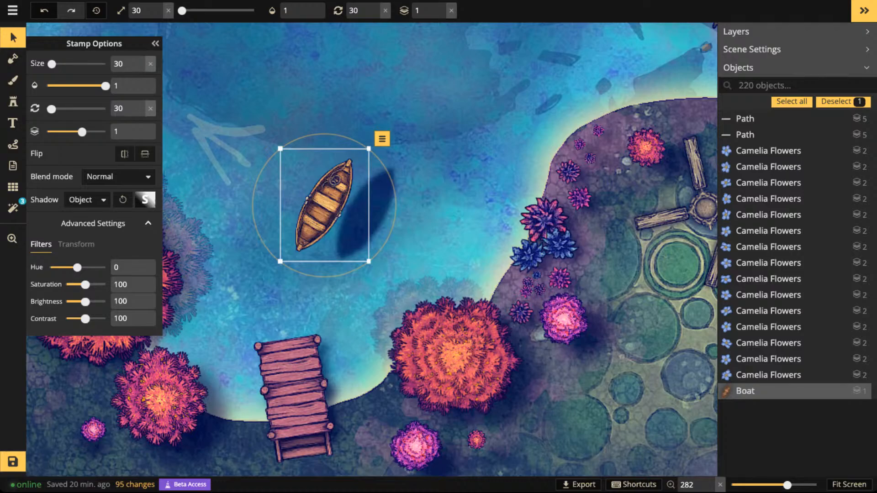
{"action": "scroll", "coordinate": [325, 196], "scroll_direction": "up", "scroll_amount": 2}
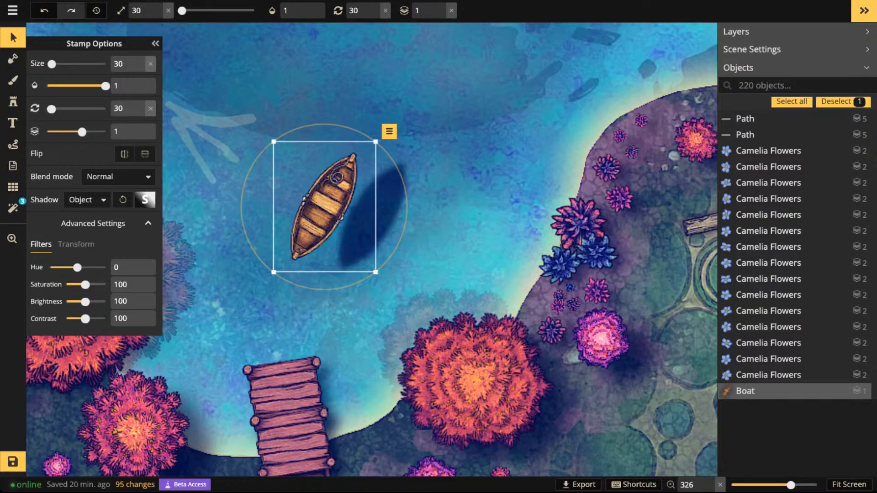
{"action": "left_click", "coordinate": [206, 137]}
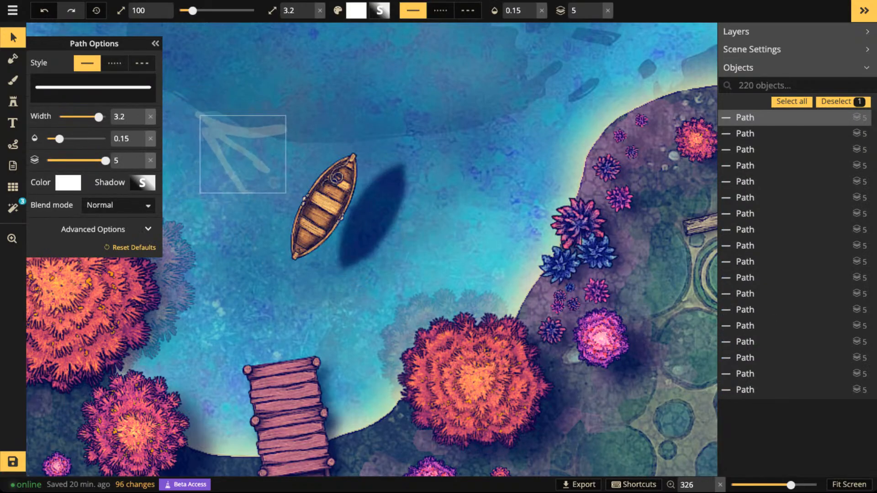
{"action": "key", "text": "Escape"}
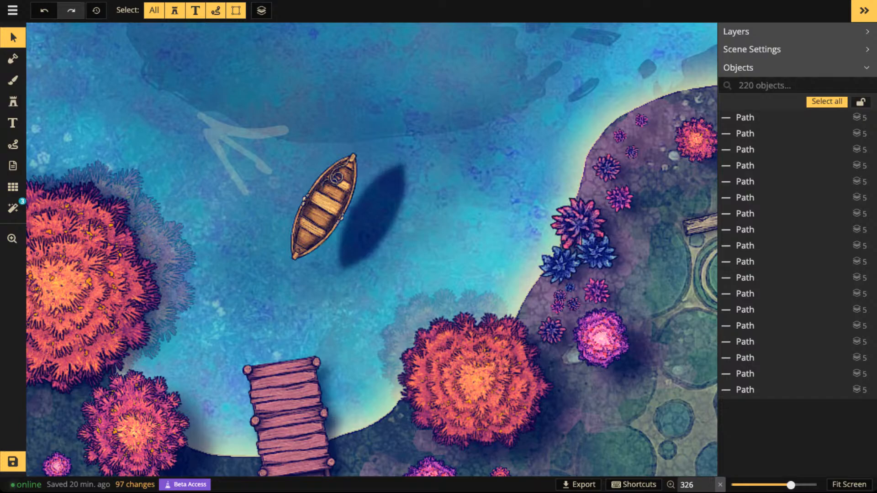
- Move the white arrow path away from the boat to the water along the lake's west shore
{"action": "mouse_move", "coordinate": [235, 134]}
{"action": "left_mouse_down"}
{"action": "mouse_move", "coordinate": [190, 93]}
{"action": "mouse_move", "coordinate": [117, 60]}
{"action": "left_mouse_up"}
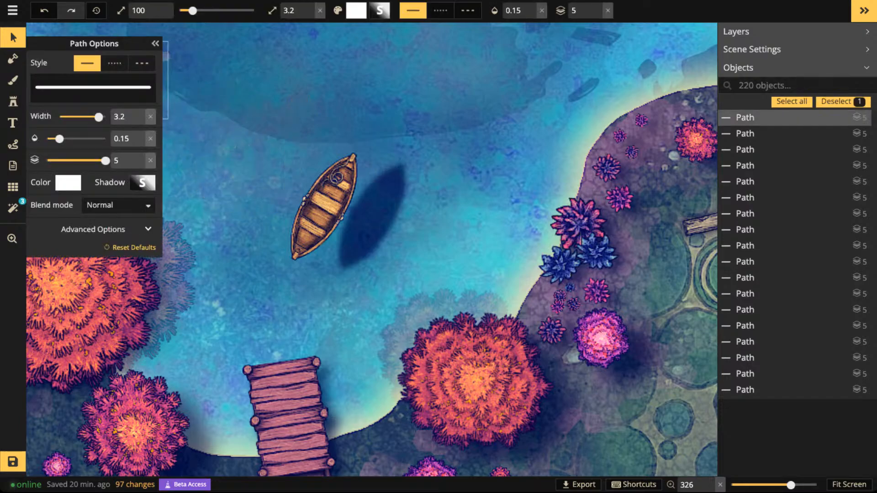
{"action": "scroll", "coordinate": [213, 104], "scroll_direction": "down", "scroll_amount": 4}
{"action": "left_click_drag", "start_coordinate": [212, 104], "coordinate": [405, 200]}
{"action": "left_click_drag", "start_coordinate": [343, 181], "coordinate": [247, 144]}
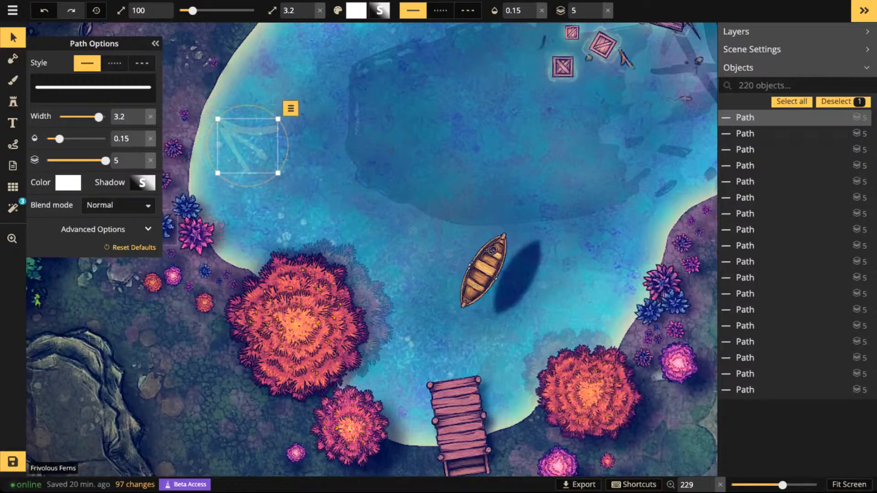
{"action": "left_click", "coordinate": [142, 183]}
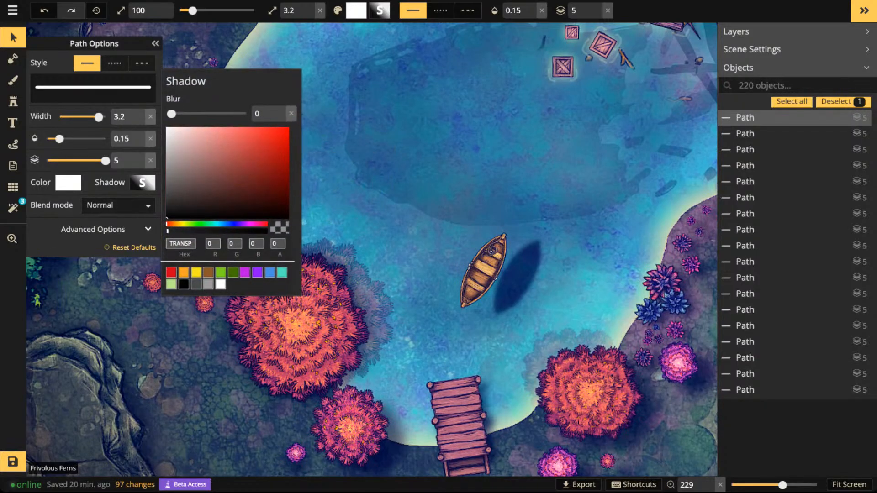
{"action": "left_click", "coordinate": [13, 37]}
{"action": "left_click", "coordinate": [13, 38]}
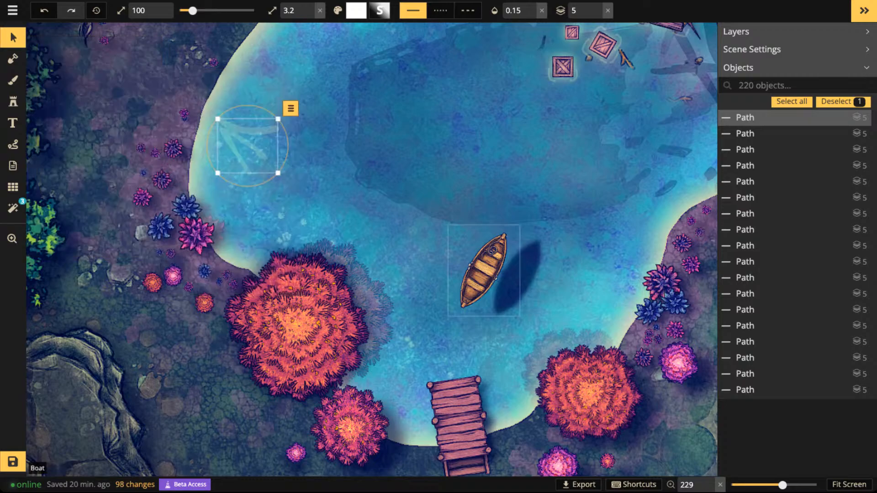
- Set the blur of the boat's shadow to 9.1
{"action": "left_click", "coordinate": [484, 270]}
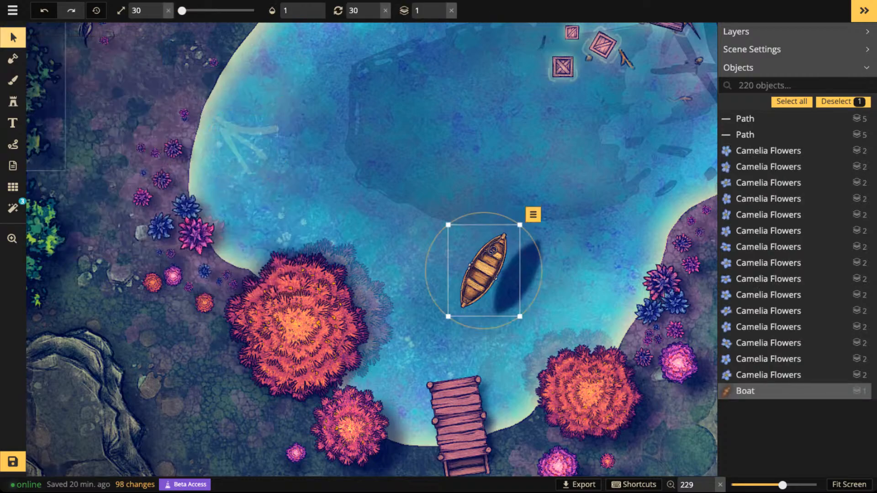
{"action": "left_click", "coordinate": [13, 37]}
{"action": "left_click", "coordinate": [145, 200]}
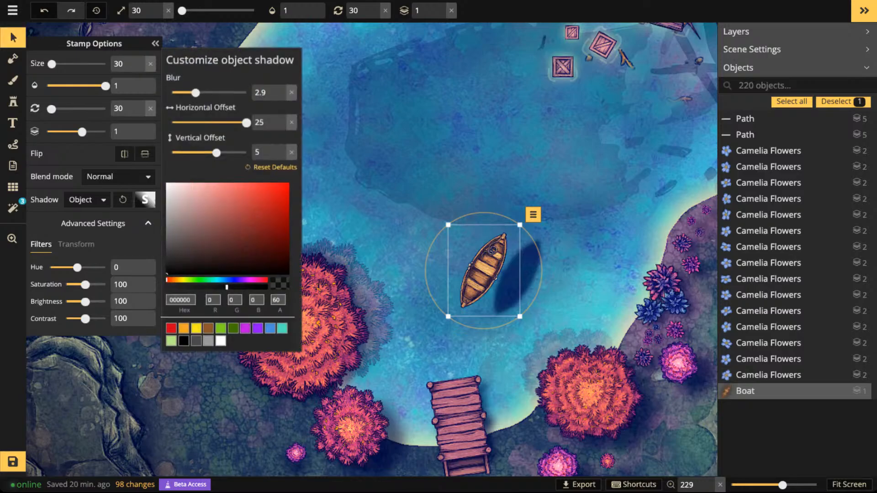
{"action": "left_click_drag", "start_coordinate": [196, 93], "coordinate": [214, 93]}
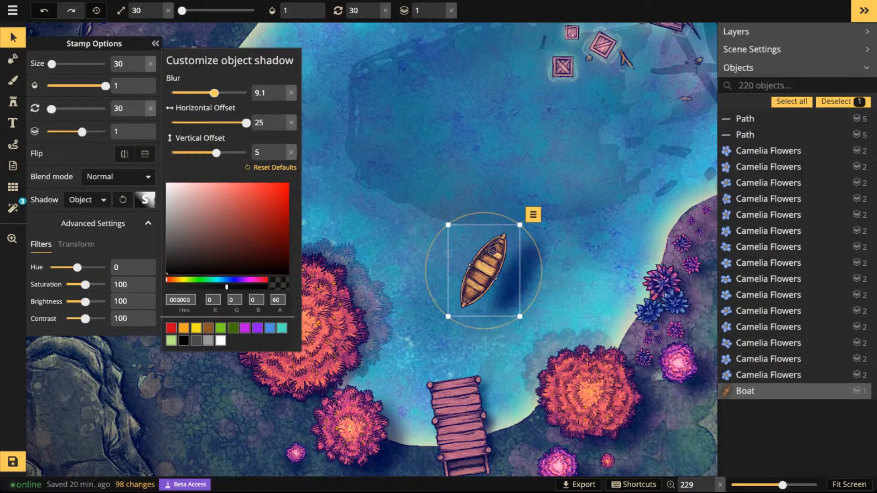
- Rotate the southwesternmost crate floating near the wreck debris to 165 degrees
{"action": "left_click", "coordinate": [13, 37]}
{"action": "left_click", "coordinate": [563, 67]}
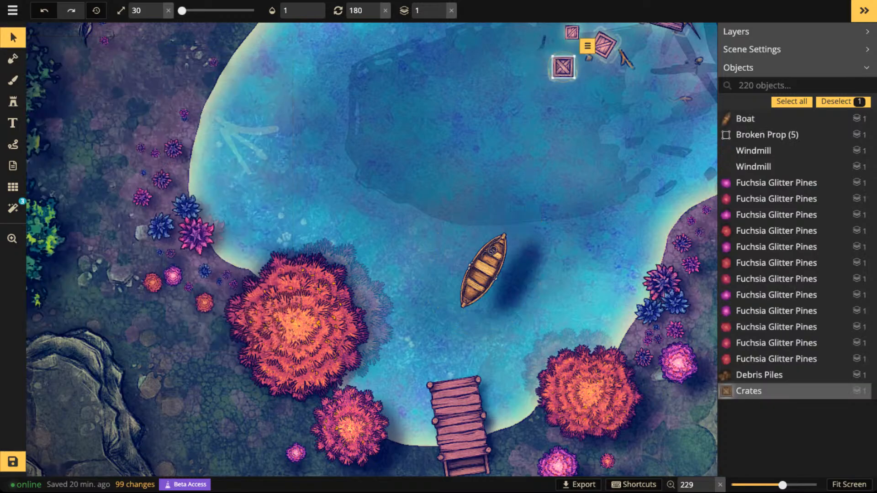
{"action": "scroll", "coordinate": [563, 67], "scroll_direction": "down", "scroll_amount": 1}
- Delete the boat to check the lake and dock without it, and undo the deletion
{"action": "left_click", "coordinate": [484, 271]}
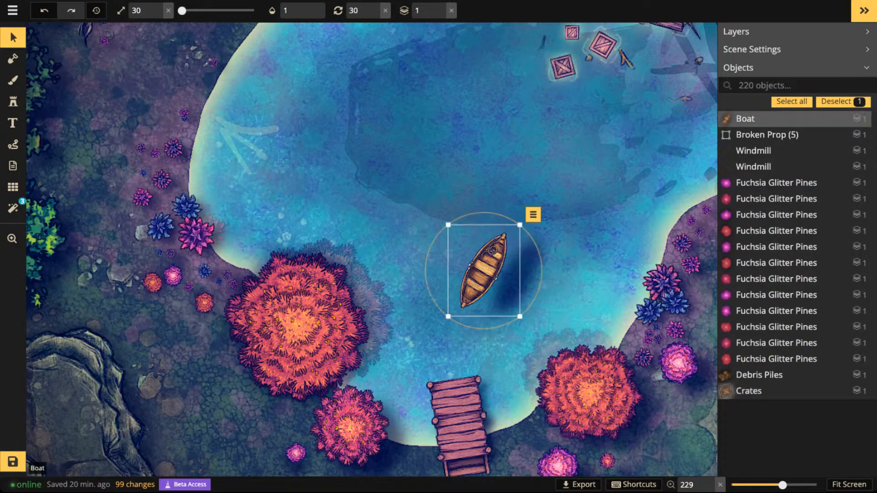
{"action": "key", "text": "Delete"}
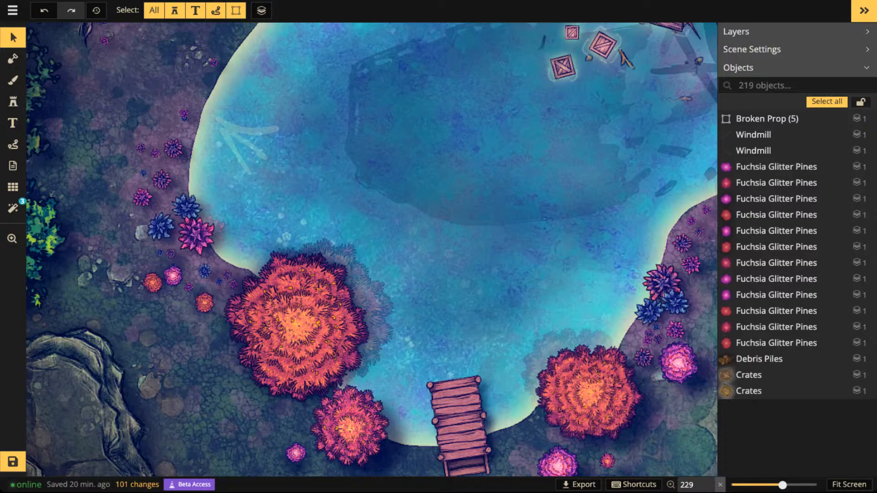
{"action": "scroll", "coordinate": [298, 264], "scroll_direction": "up", "scroll_amount": 1}
{"action": "scroll", "coordinate": [299, 263], "scroll_direction": "down", "scroll_amount": 5}
{"action": "key", "text": "space"}
{"action": "left_click_drag", "start_coordinate": [298, 263], "coordinate": [303, 197]}
{"action": "key", "text": "space"}
{"action": "scroll", "coordinate": [431, 286], "scroll_direction": "up", "scroll_amount": 5}
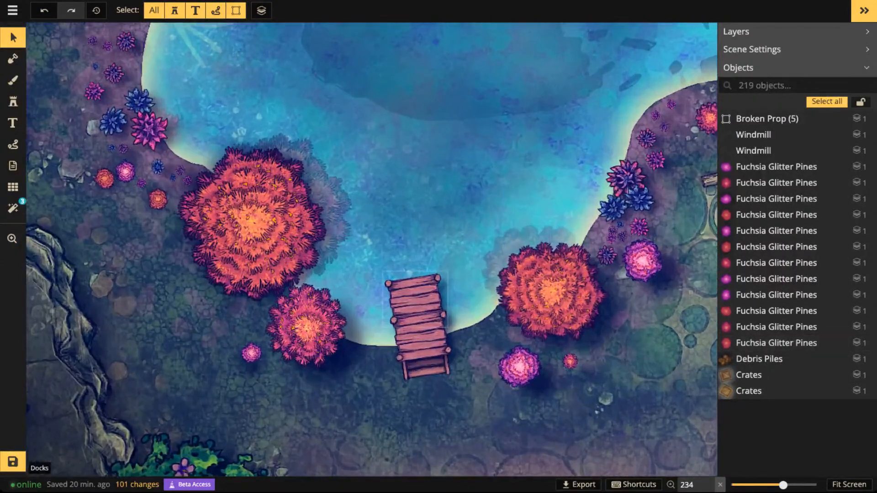
{"action": "scroll", "coordinate": [431, 286], "scroll_direction": "down", "scroll_amount": 5}
{"action": "key", "text": "space"}
{"action": "left_click_drag", "start_coordinate": [430, 285], "coordinate": [421, 397]}
{"action": "key", "text": "ctrl+z"}
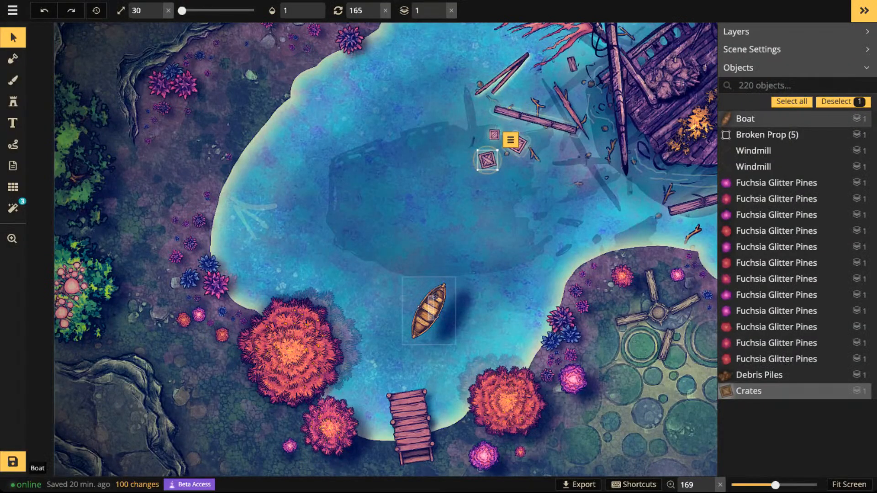
- Move the boat south so it floats a little north of the dock
{"action": "left_click_drag", "start_coordinate": [430, 307], "coordinate": [439, 339]}
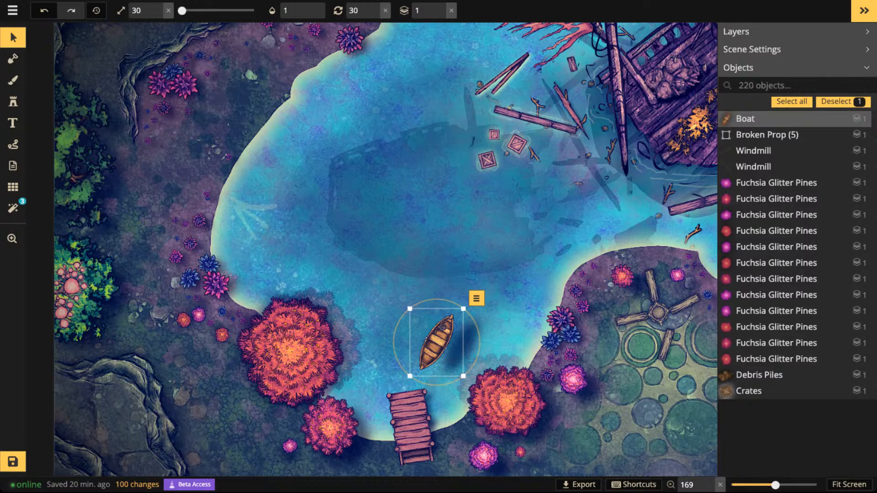
{"action": "left_click", "coordinate": [436, 342]}
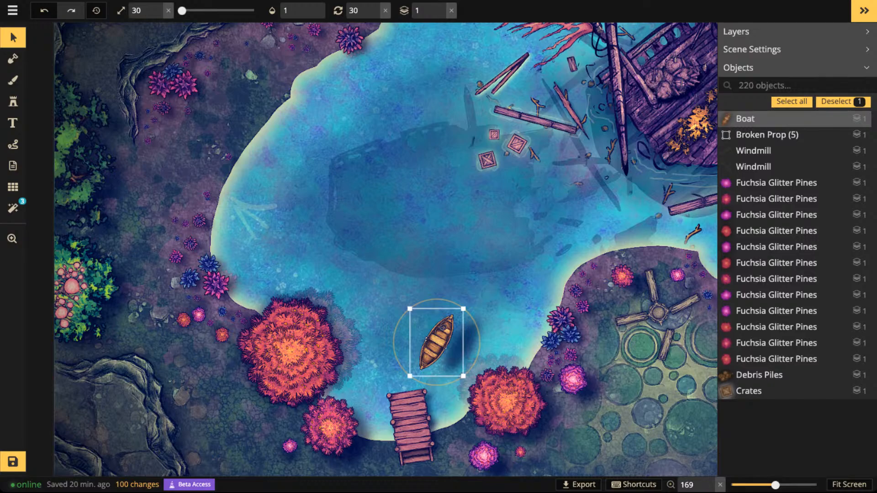
{"action": "left_click_drag", "start_coordinate": [437, 342], "coordinate": [436, 332]}
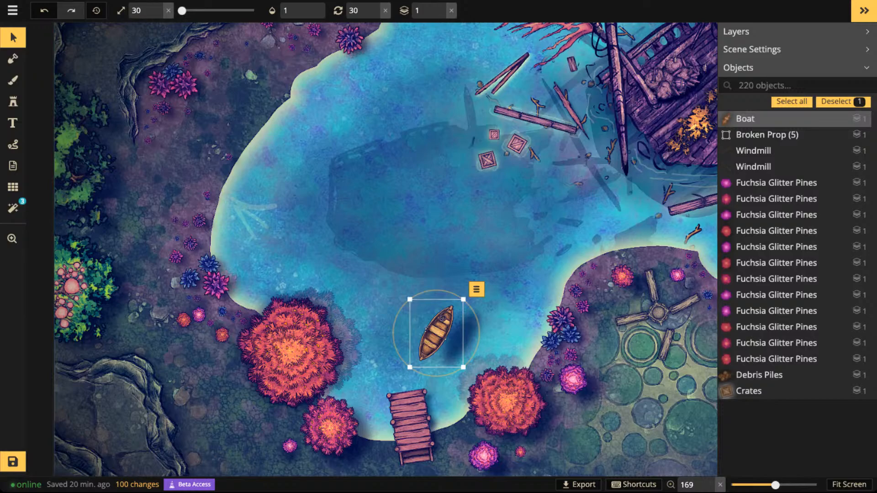
- Turn off the boat's shadow and recolour the boat with hue -51 and brightness 84
{"action": "left_click", "coordinate": [13, 37]}
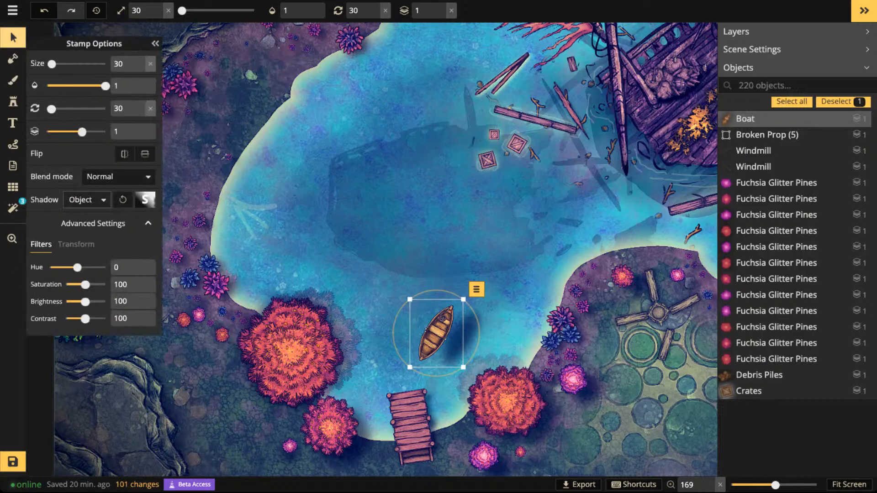
{"action": "left_click", "coordinate": [87, 199]}
{"action": "left_click", "coordinate": [82, 214]}
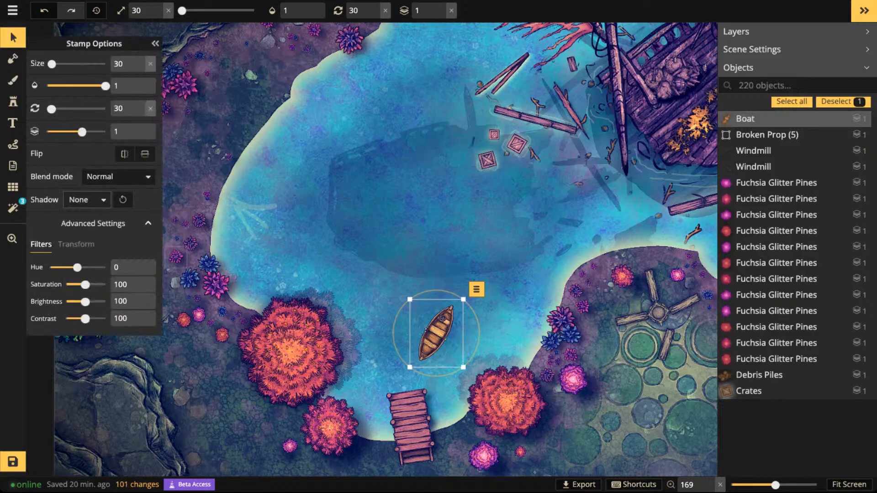
{"action": "left_click_drag", "start_coordinate": [77, 267], "coordinate": [72, 268]}
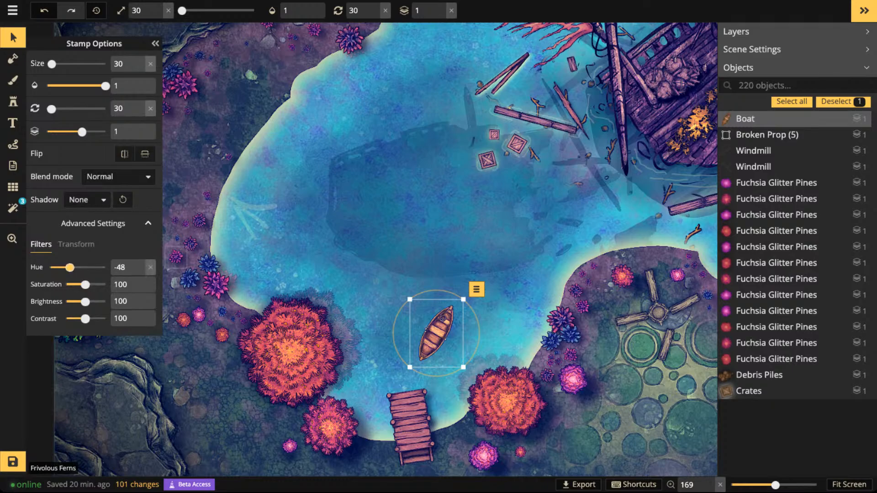
{"action": "left_click_drag", "start_coordinate": [85, 301], "coordinate": [82, 301]}
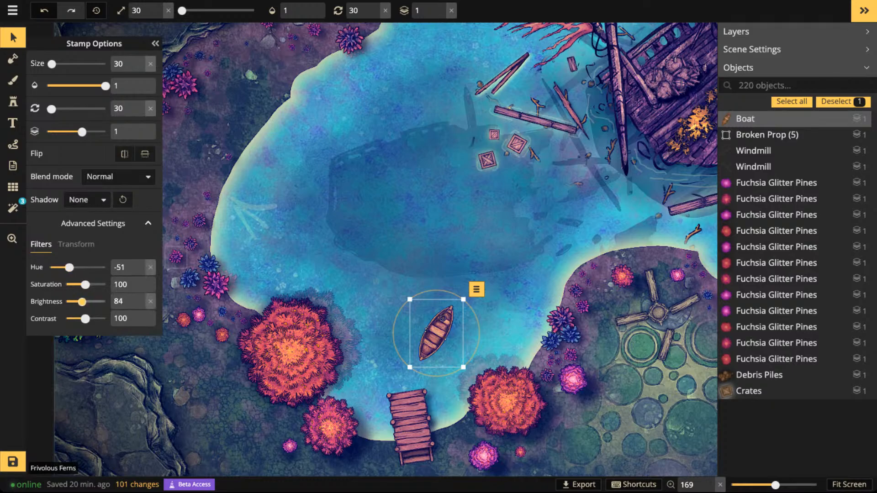
- Fine-tune the boat's position in the water just northeast of the dock
{"action": "left_click_drag", "start_coordinate": [443, 312], "coordinate": [456, 329]}
{"action": "scroll", "coordinate": [456, 330], "scroll_direction": "down", "scroll_amount": 4}
{"action": "scroll", "coordinate": [452, 343], "scroll_direction": "down", "scroll_amount": 2}
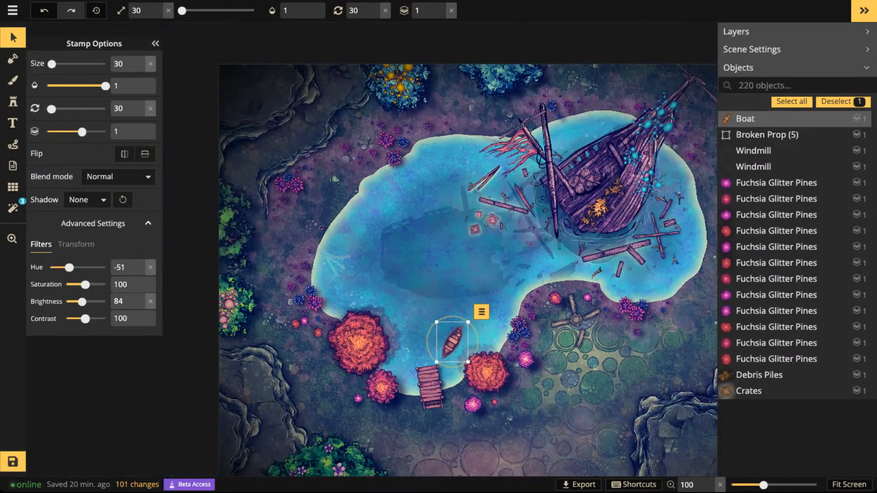
{"action": "scroll", "coordinate": [496, 362], "scroll_direction": "up", "scroll_amount": 3}
{"action": "left_click", "coordinate": [496, 363]}
{"action": "left_click_drag", "start_coordinate": [441, 336], "coordinate": [437, 338]}
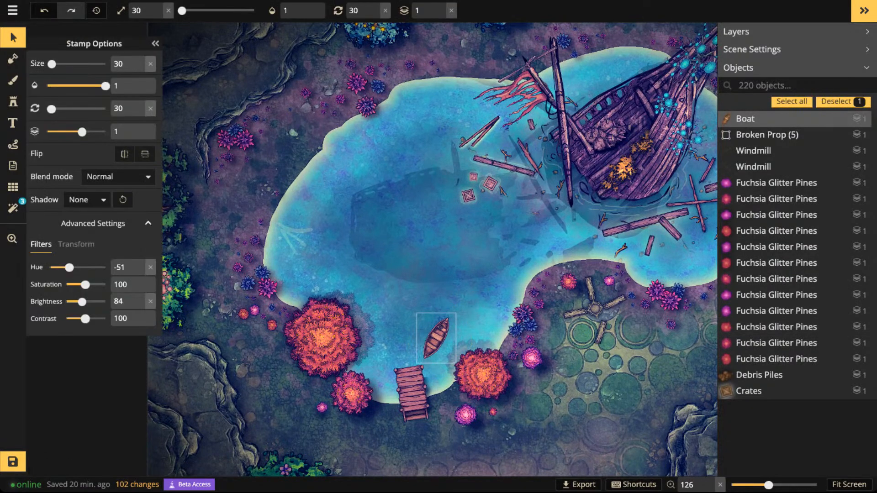
- Give the boat an object shadow in white (FFFFFF) with alpha 63 and horizontal and vertical offsets of 0
{"action": "left_click", "coordinate": [87, 200]}
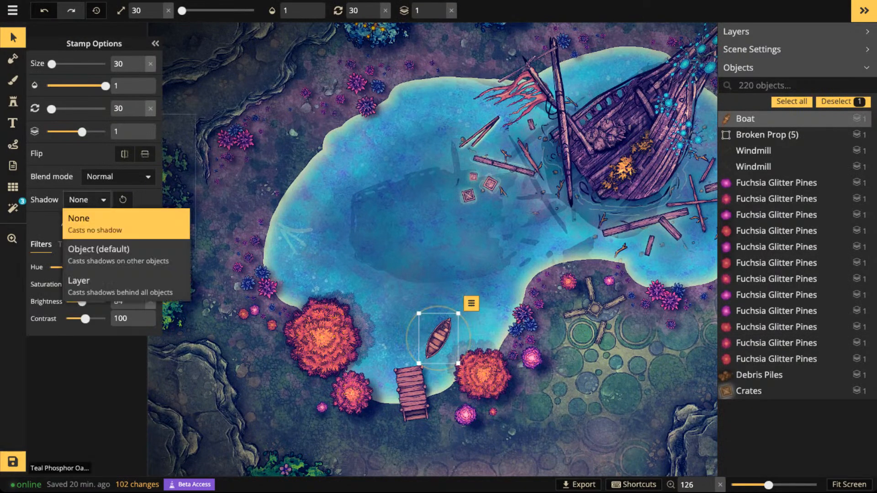
{"action": "left_click", "coordinate": [119, 255]}
{"action": "left_click", "coordinate": [145, 200]}
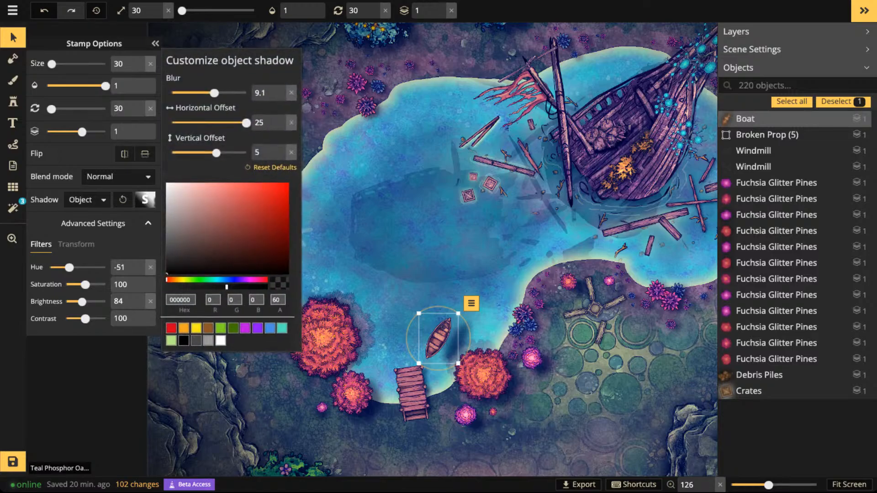
{"action": "left_click", "coordinate": [220, 340]}
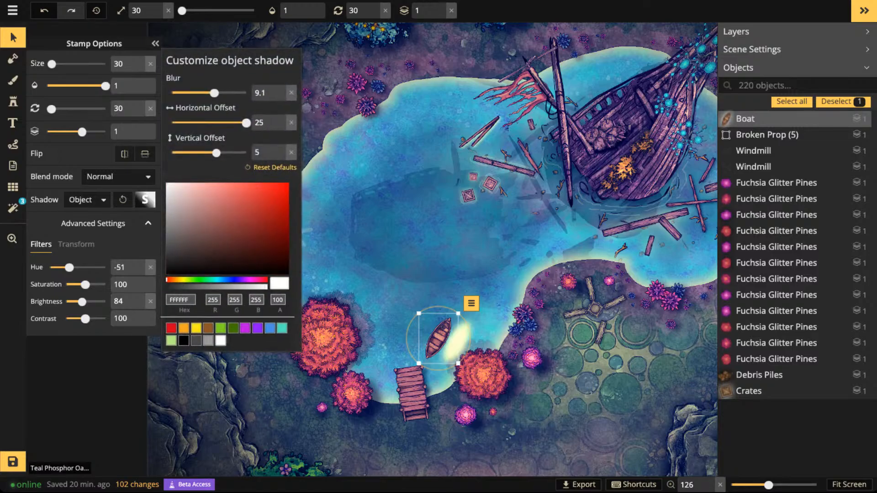
{"action": "left_click_drag", "start_coordinate": [246, 122], "coordinate": [209, 123]}
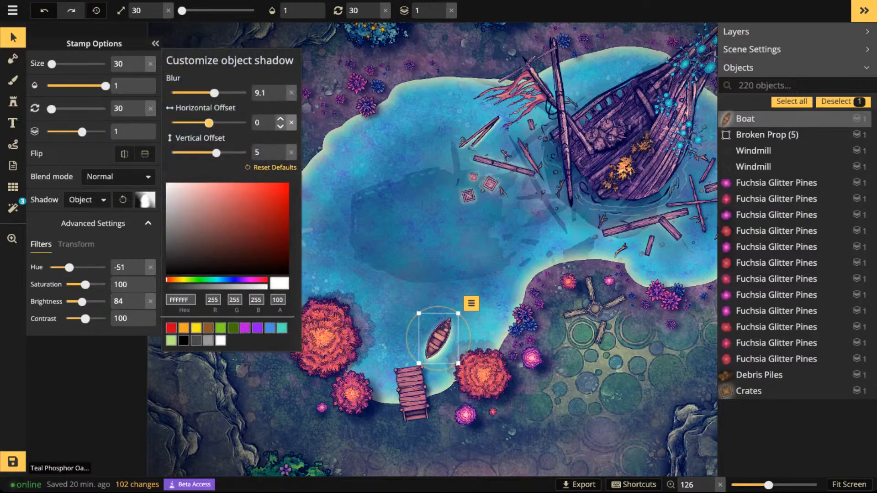
{"action": "left_click", "coordinate": [229, 286]}
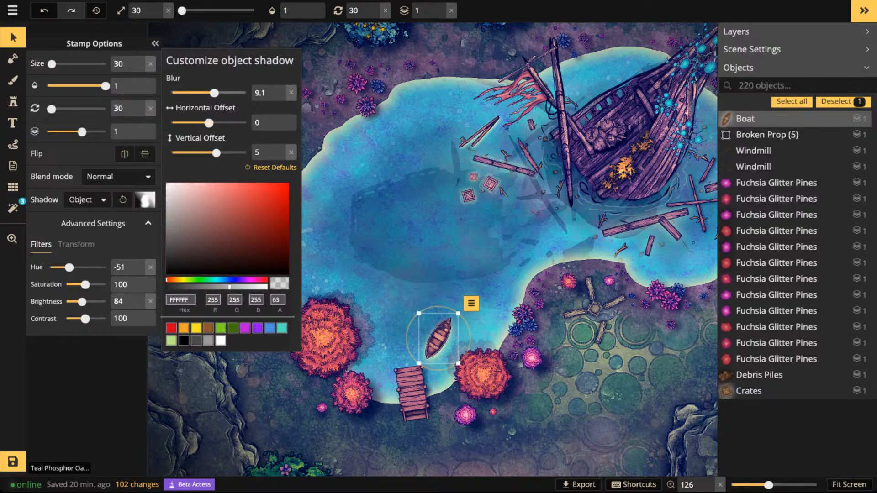
{"action": "left_click", "coordinate": [292, 153]}
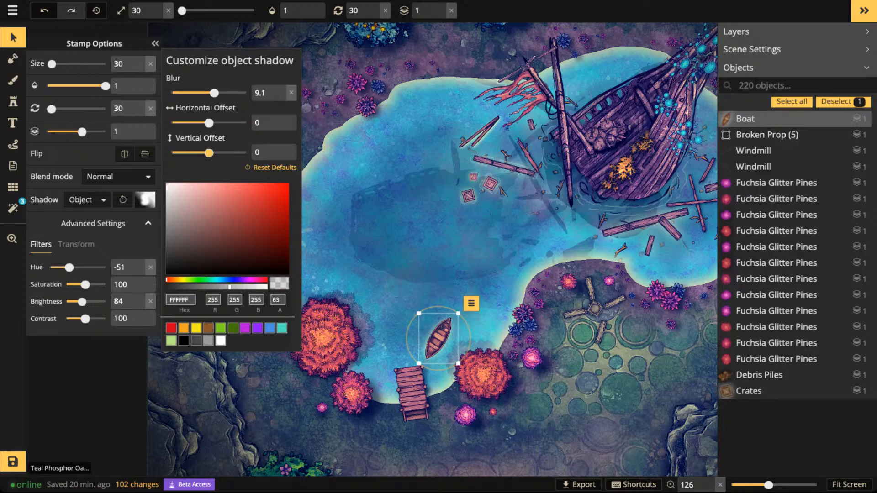
{"action": "left_click", "coordinate": [456, 304]}
- Look over the lake with the recoloured boat and inspect the shipwreck and its eastern shore
{"action": "scroll", "coordinate": [456, 304], "scroll_direction": "up", "scroll_amount": 3}
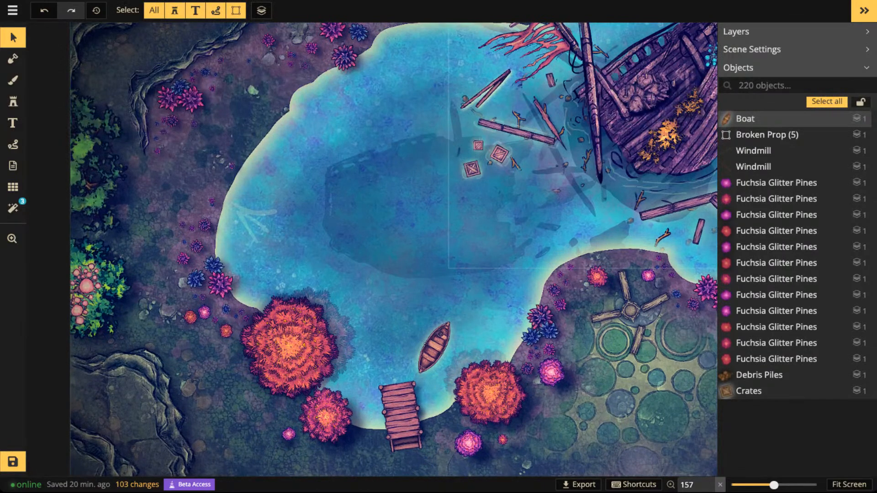
{"action": "scroll", "coordinate": [411, 226], "scroll_direction": "down", "scroll_amount": 3}
{"action": "key", "text": "space"}
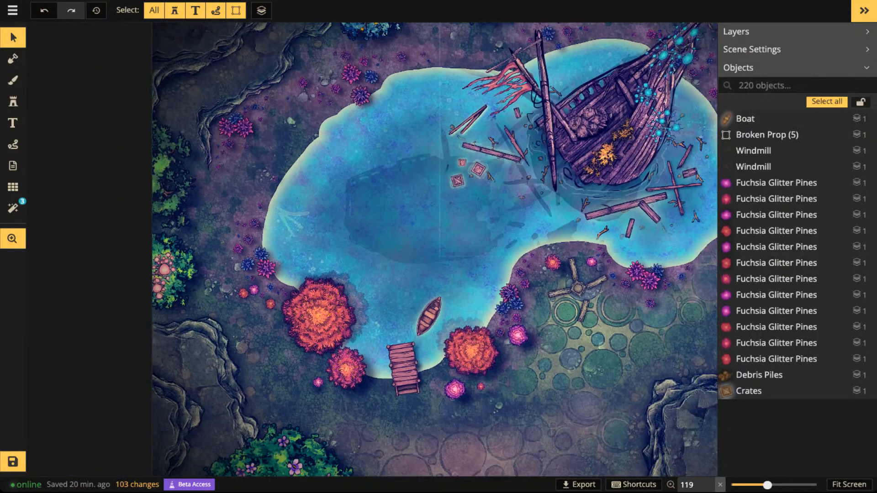
{"action": "left_click_drag", "start_coordinate": [411, 227], "coordinate": [264, 233]}
{"action": "scroll", "coordinate": [461, 192], "scroll_direction": "down", "scroll_amount": 2}
{"action": "scroll", "coordinate": [580, 100], "scroll_direction": "up", "scroll_amount": 3}
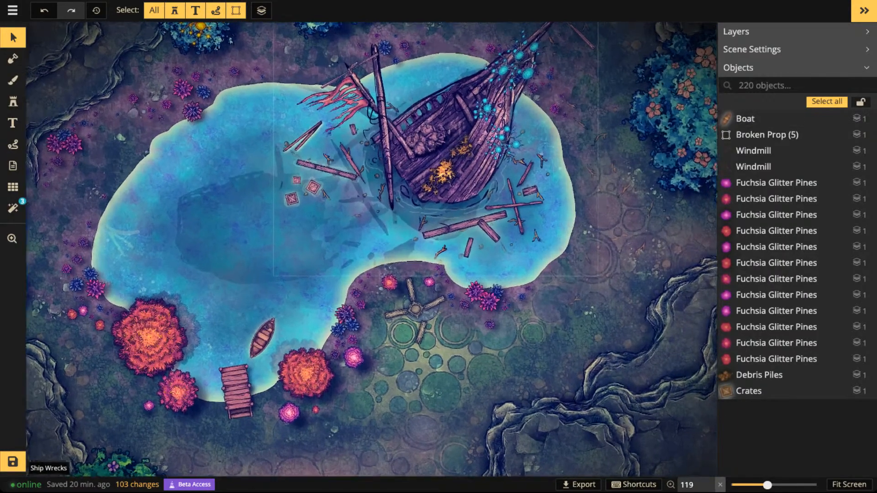
{"action": "key", "text": "space"}
{"action": "left_click_drag", "start_coordinate": [580, 101], "coordinate": [437, 176]}
{"action": "scroll", "coordinate": [416, 197], "scroll_direction": "up", "scroll_amount": 3}
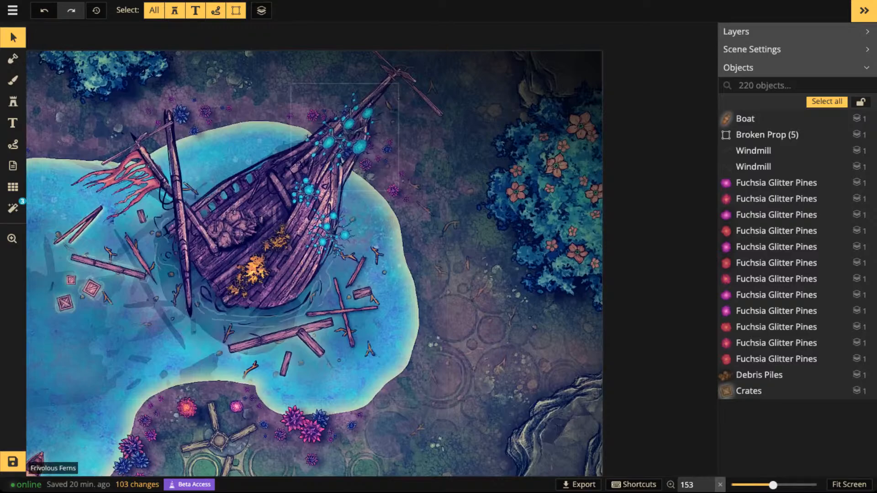
- Search the stamp catalog for "rope" and choose variant 4 of the Ship pack's rope pieces
{"action": "left_click", "coordinate": [13, 101]}
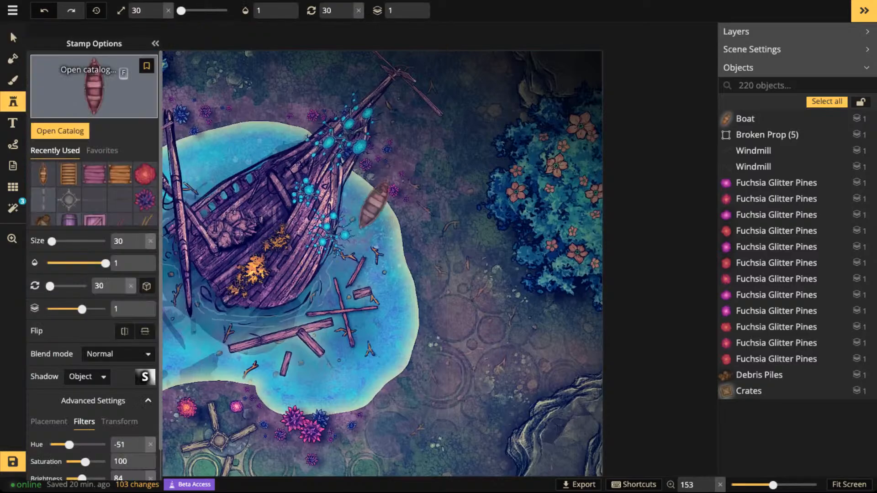
{"action": "left_click", "coordinate": [94, 73]}
{"action": "key", "text": "ctrl+a"}
{"action": "type", "text": "r"}
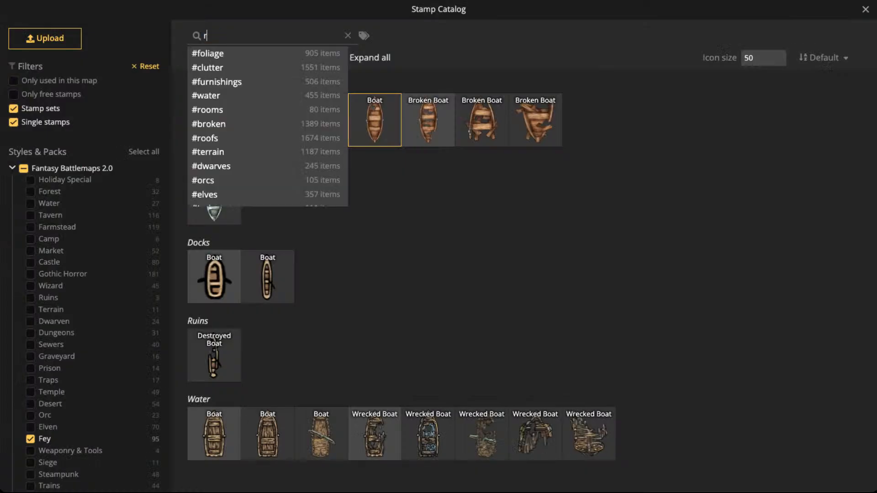
{"action": "type", "text": "ope"}
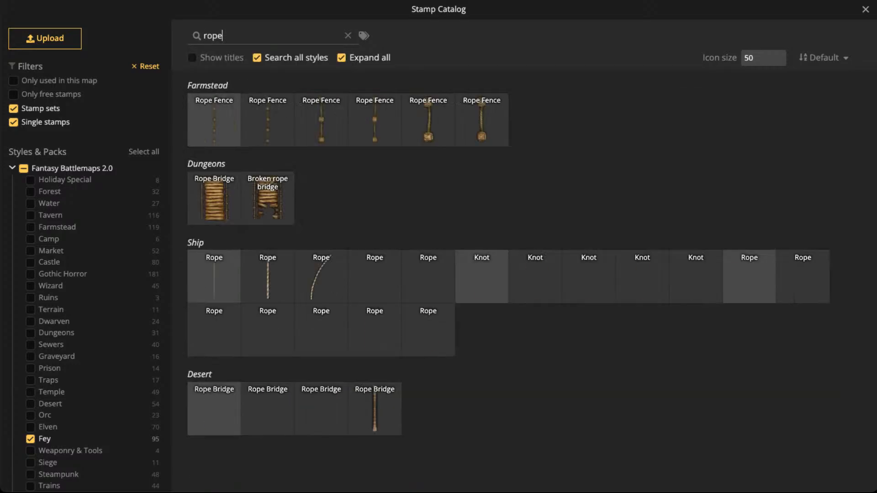
{"action": "left_click", "coordinate": [428, 277]}
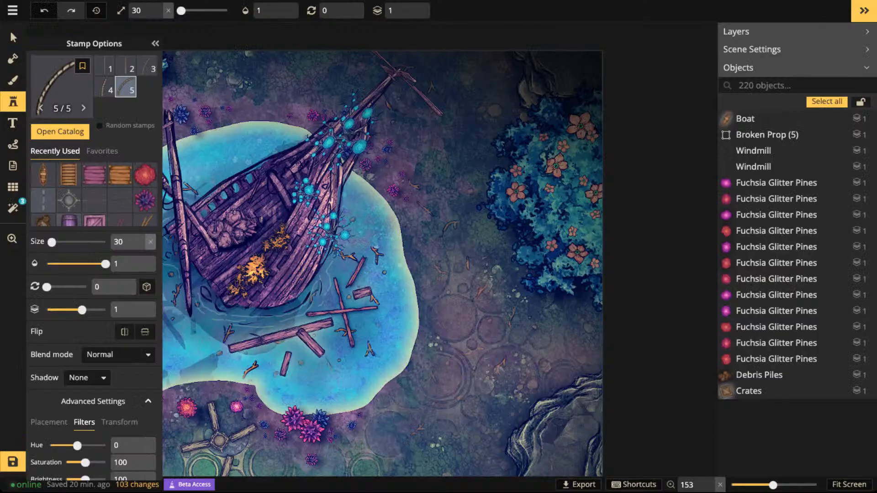
{"action": "left_click", "coordinate": [104, 87]}
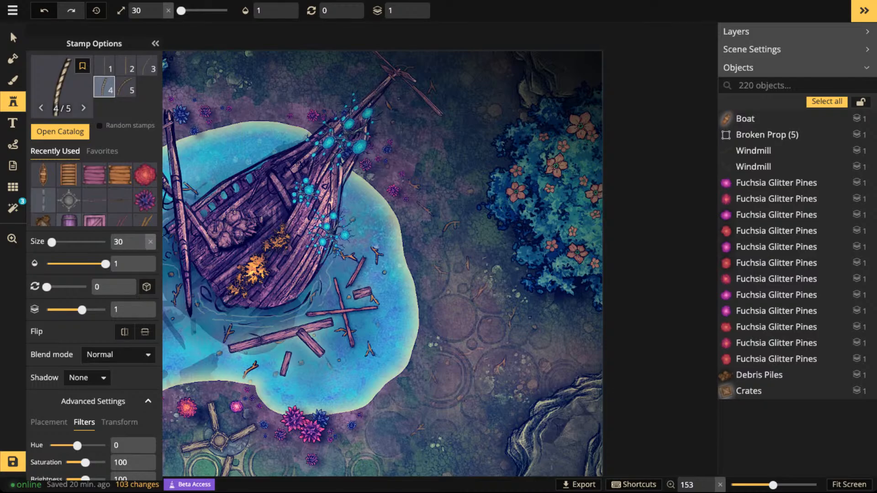
- Place the rope piece at size 90 and rotation 315 beside the long spar at the wreck's northeast end
{"action": "scroll", "coordinate": [418, 138], "scroll_direction": "up", "scroll_amount": 4}
{"action": "scroll", "coordinate": [397, 163], "scroll_direction": "up", "scroll_amount": 5}
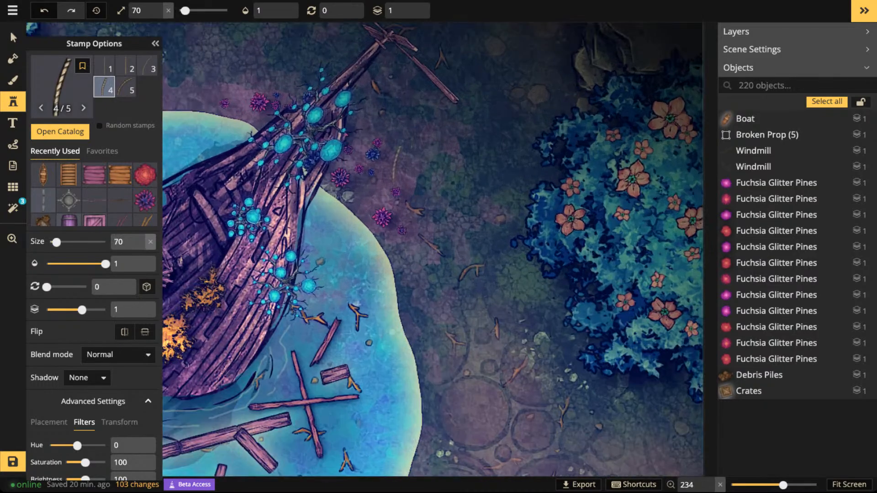
{"action": "scroll", "coordinate": [394, 145], "scroll_direction": "down", "scroll_amount": 5}
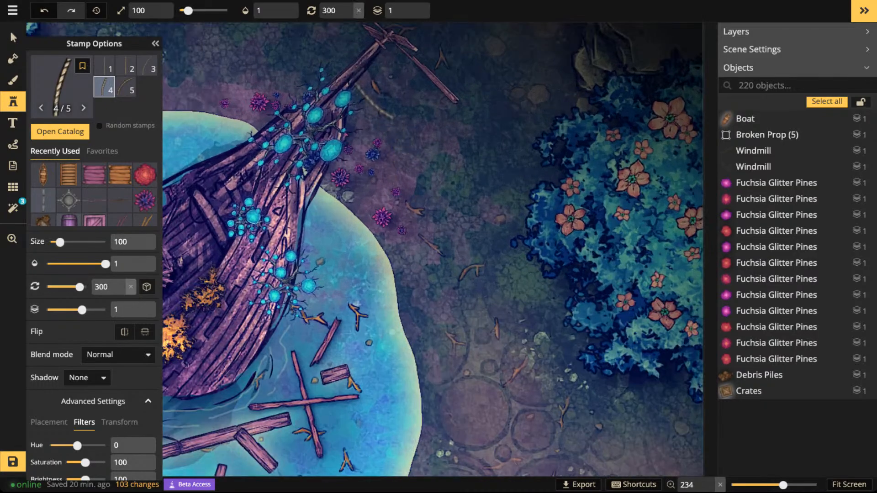
{"action": "scroll", "coordinate": [372, 103], "scroll_direction": "down", "scroll_amount": 1}
{"action": "scroll", "coordinate": [371, 100], "scroll_direction": "up", "scroll_amount": 1}
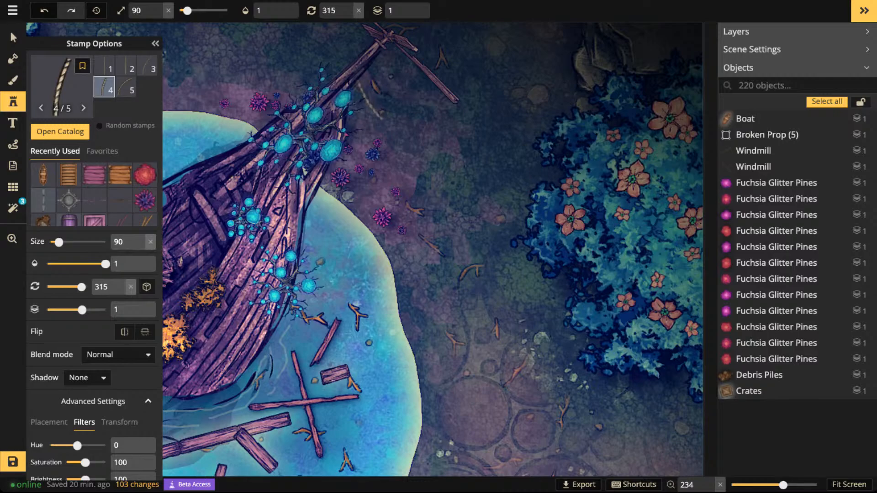
{"action": "left_click", "coordinate": [371, 91]}
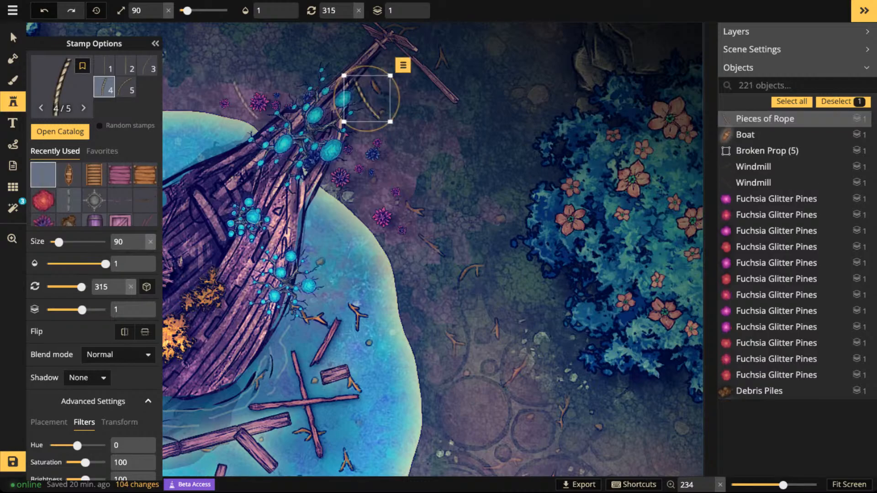
- Place a longer rope piece, variant 3, at size 90 and rotation 315 on the ground southeast of the wreck's spar tip
{"action": "left_click", "coordinate": [147, 66]}
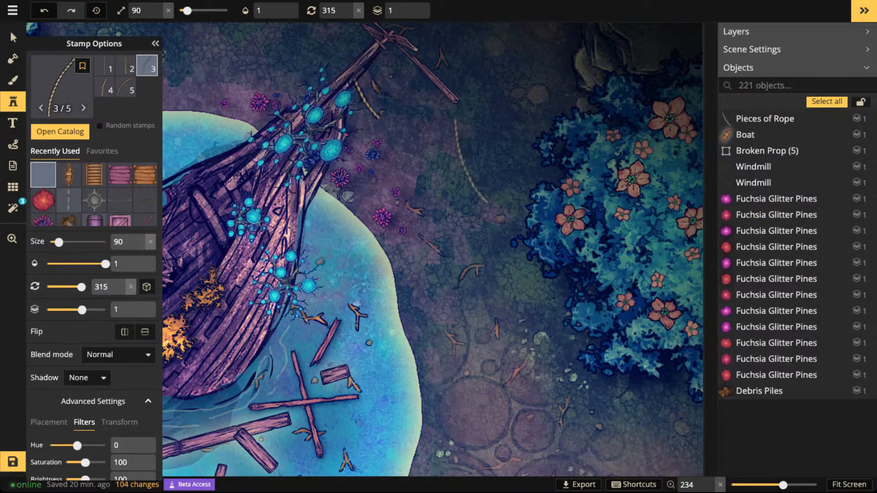
{"action": "left_click", "coordinate": [375, 125]}
{"action": "left_click", "coordinate": [13, 37]}
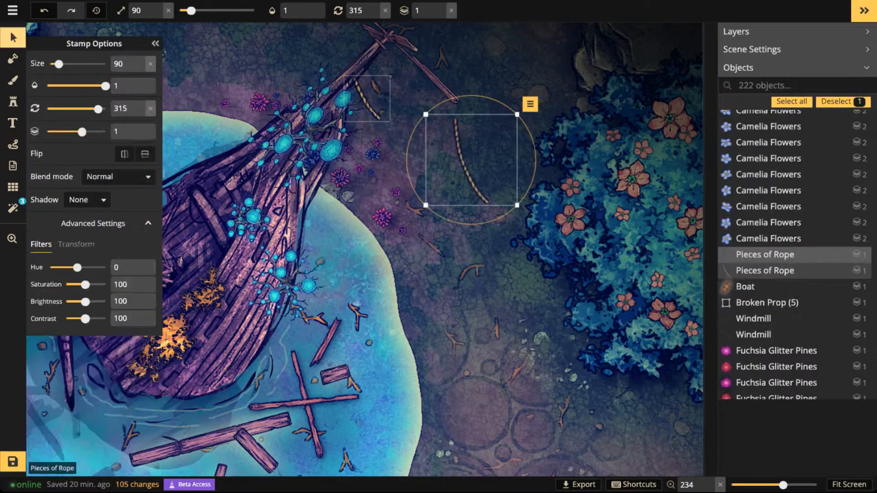
- Delete the short rope piece by the wreck's northeast spar and move the longer piece into its place, hanging from the spar
{"action": "left_click", "coordinate": [368, 100]}
{"action": "key", "text": "Delete"}
{"action": "left_click_drag", "start_coordinate": [463, 161], "coordinate": [374, 107]}
- Duplicate the hanging rope piece, rotate the copy to 270 and join it to the first piece's lower end
{"action": "key", "text": "ctrl+c"}
{"action": "key", "text": "ctrl+v"}
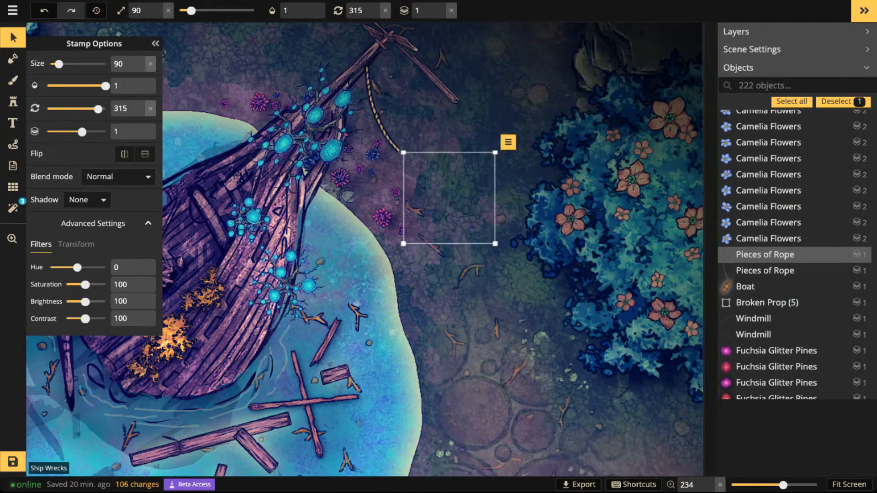
{"action": "scroll", "coordinate": [449, 198], "scroll_direction": "down", "scroll_amount": 3}
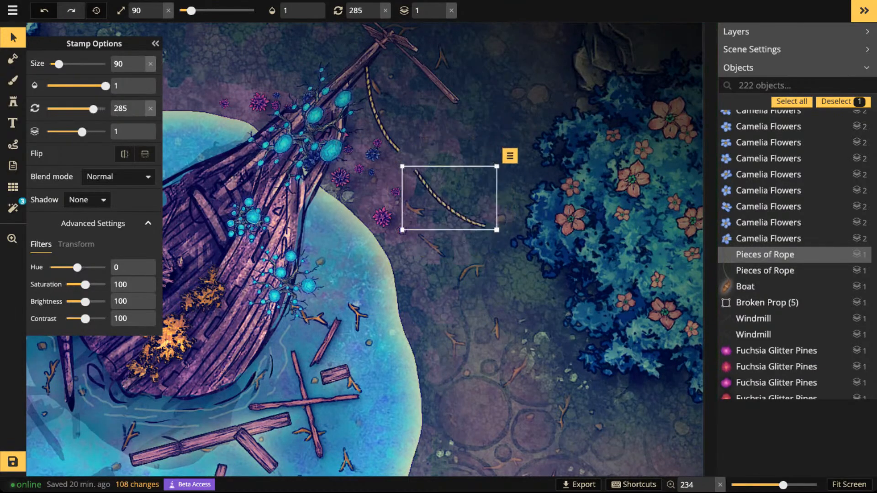
{"action": "left_click_drag", "start_coordinate": [449, 198], "coordinate": [440, 169]}
- Paste a third rope piece, rotate it to 228 and join it so the rope curves up into the blue tree
{"action": "key", "text": "ctrl+v"}
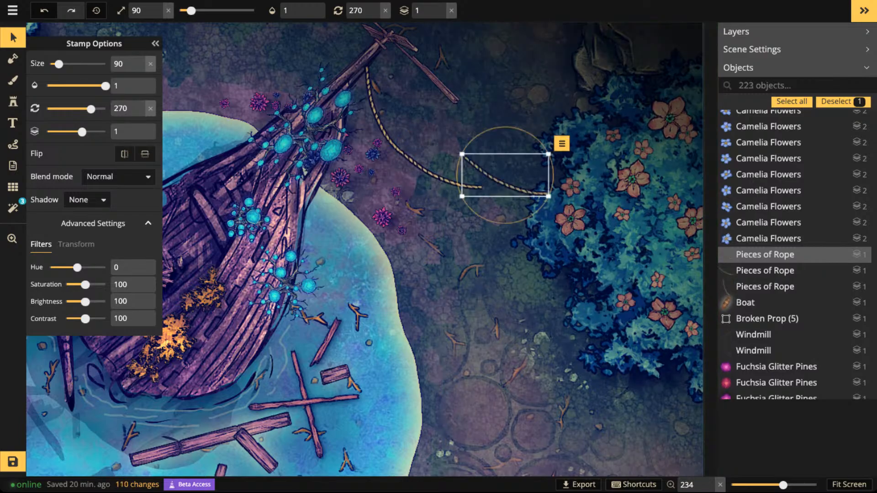
{"action": "scroll", "coordinate": [505, 173], "scroll_direction": "down", "scroll_amount": 3}
{"action": "left_click_drag", "start_coordinate": [505, 175], "coordinate": [521, 172]}
{"action": "left_click_drag", "start_coordinate": [586, 173], "coordinate": [586, 176]}
{"action": "left_click_drag", "start_coordinate": [539, 172], "coordinate": [540, 175]}
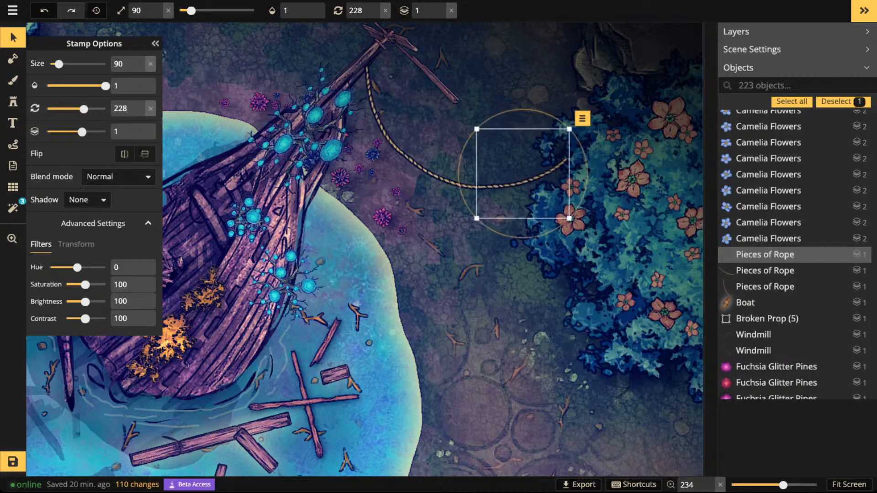
- Duplicate the three joined rope pieces and place the copy at rotation 290 as a second, lower rope hanging from the spar
{"action": "left_click", "coordinate": [382, 112]}
{"action": "left_click", "coordinate": [436, 172], "text": "shift"}
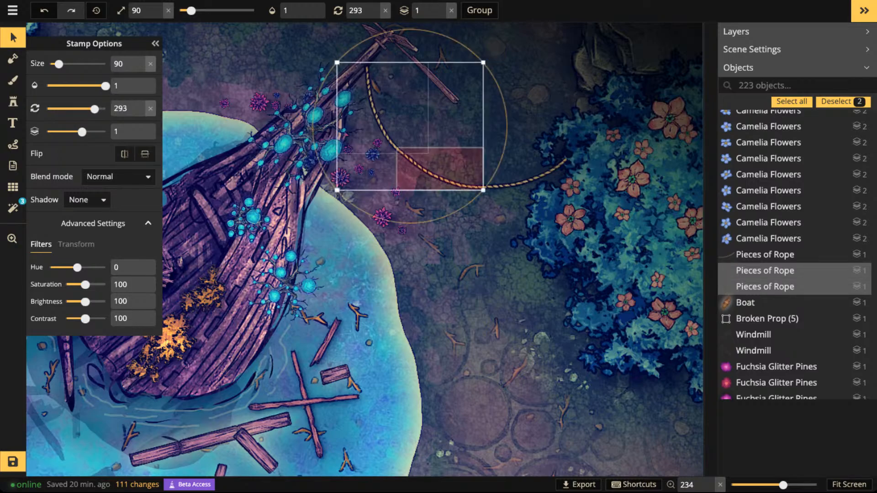
{"action": "left_click", "coordinate": [521, 178], "text": "shift"}
{"action": "key", "text": "ctrl+c"}
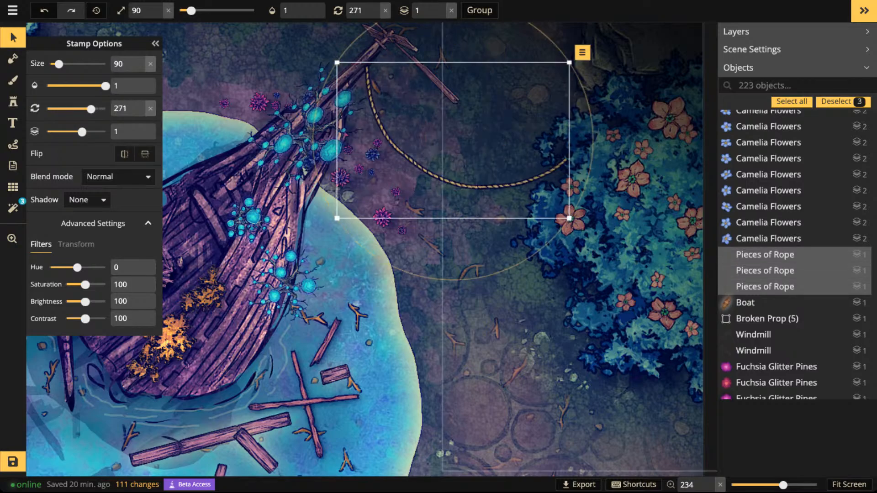
{"action": "key", "text": "ctrl+v"}
{"action": "left_click_drag", "start_coordinate": [407, 260], "coordinate": [421, 215]}
{"action": "left_click_drag", "start_coordinate": [484, 187], "coordinate": [371, 78]}
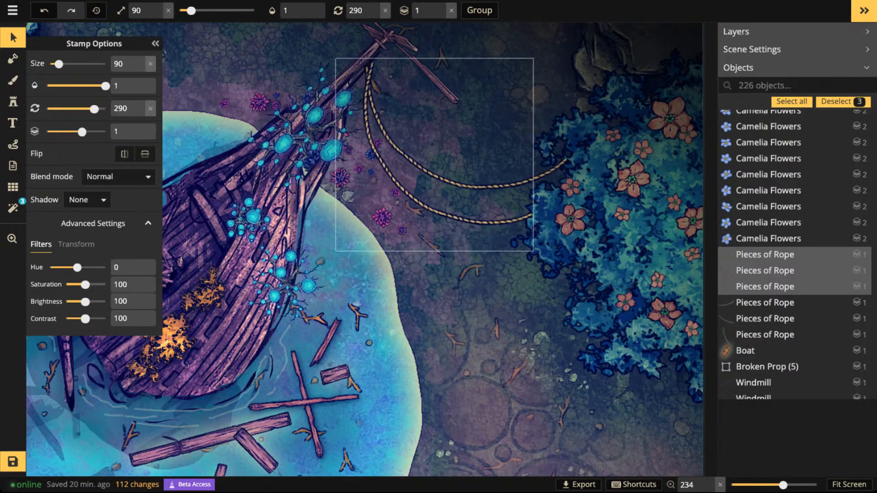
{"action": "scroll", "coordinate": [425, 165], "scroll_direction": "down", "scroll_amount": 5}
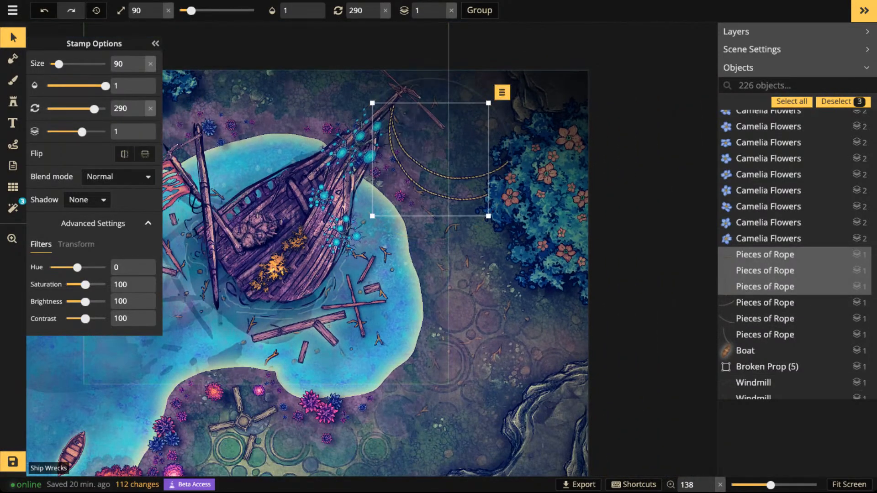
{"action": "key", "text": "ctrl+v"}
{"action": "left_click_drag", "start_coordinate": [438, 295], "coordinate": [441, 254]}
{"action": "key", "text": "space"}
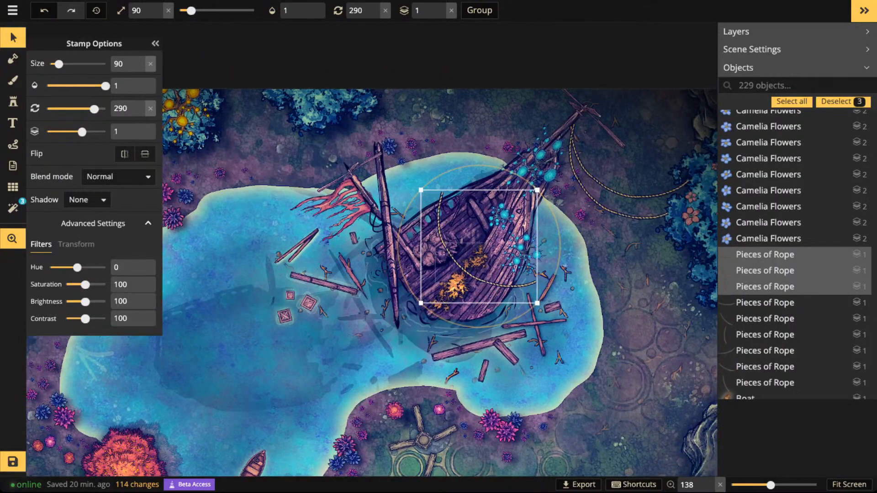
{"action": "key", "text": "Delete"}
- Place a straight rope piece, variant 2, at size 80 hanging from the spar just west of the two long ropes
{"action": "left_click", "coordinate": [12, 123]}
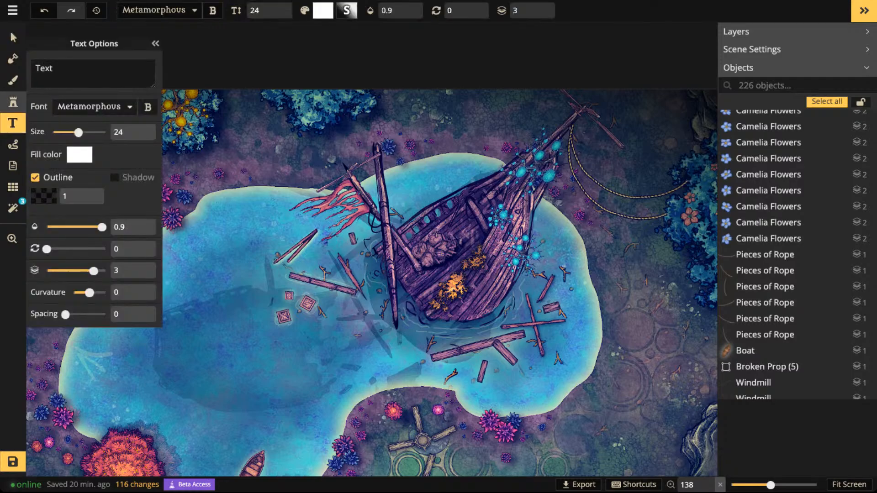
{"action": "left_click", "coordinate": [13, 102]}
{"action": "scroll", "coordinate": [589, 155], "scroll_direction": "up", "scroll_amount": 7}
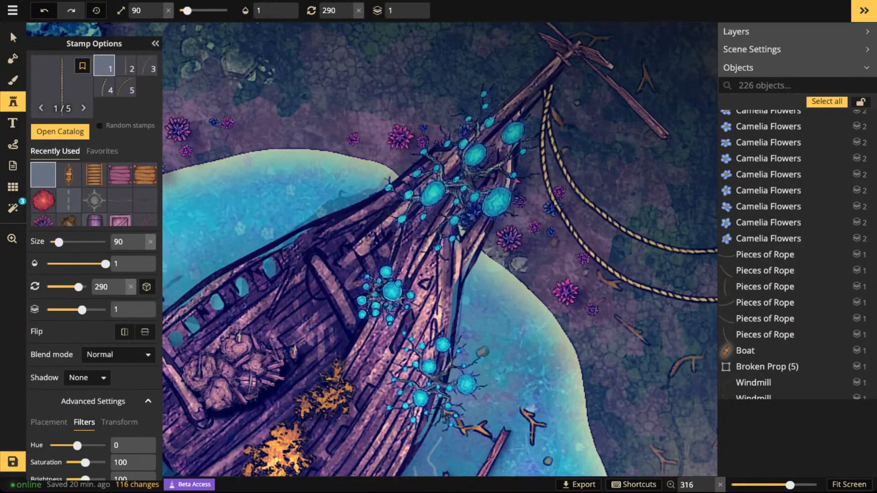
{"action": "left_click_drag", "start_coordinate": [599, 197], "coordinate": [520, 202]}
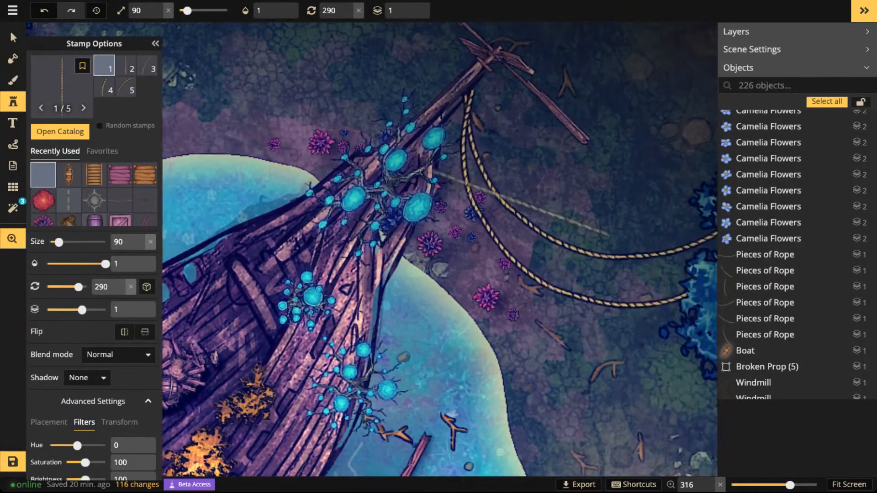
{"action": "scroll", "coordinate": [569, 176], "scroll_direction": "down", "scroll_amount": 6}
{"action": "scroll", "coordinate": [566, 173], "scroll_direction": "up", "scroll_amount": 15}
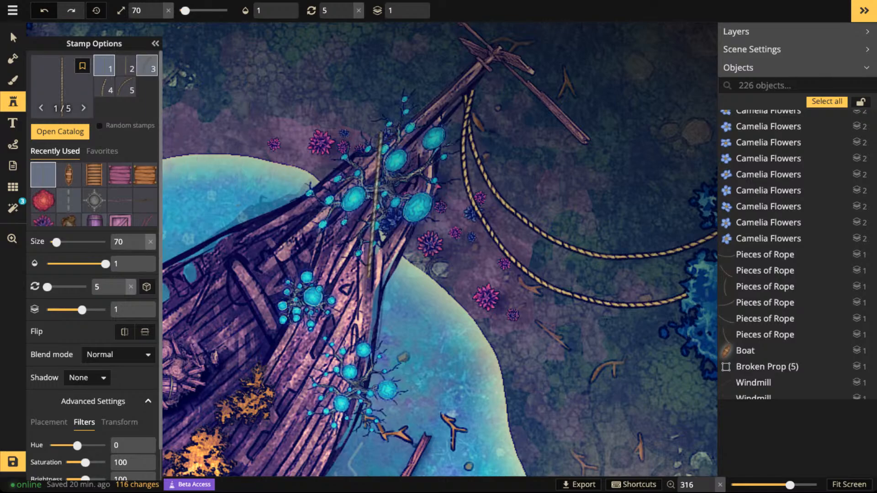
{"action": "left_click", "coordinate": [126, 66]}
{"action": "scroll", "coordinate": [426, 138], "scroll_direction": "up", "scroll_amount": 1}
{"action": "left_click", "coordinate": [450, 152]}
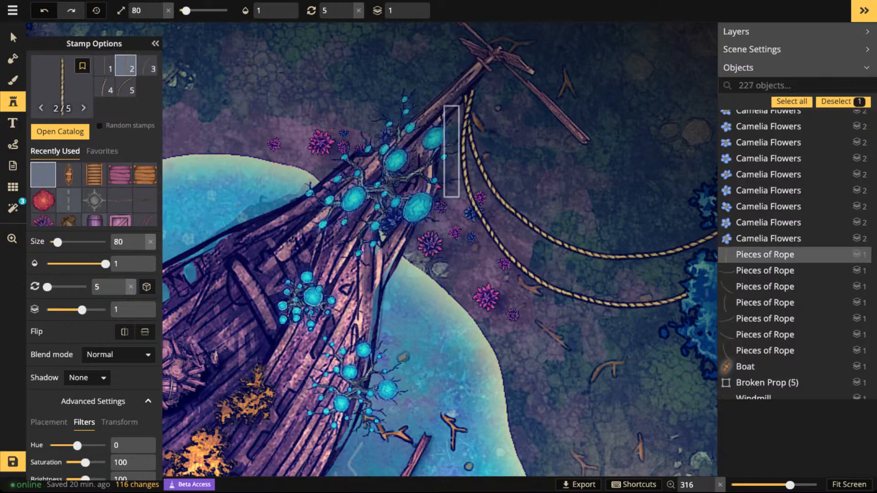
- Straighten the placed rope piece and extend it downward with another variant 2 piece at size 80 and rotation 359
{"action": "left_click_drag", "start_coordinate": [489, 179], "coordinate": [491, 176]}
{"action": "left_click", "coordinate": [450, 234]}
{"action": "left_click", "coordinate": [451, 234]}
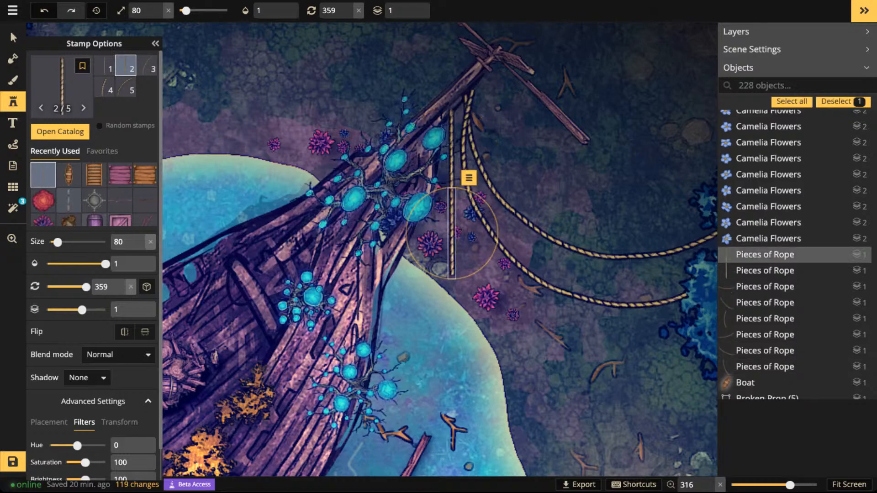
- Add a slightly curved rope end, variant 4, at size 80 and rotation 180 below the straight rope, over the lake's edge
{"action": "left_click", "coordinate": [104, 87]}
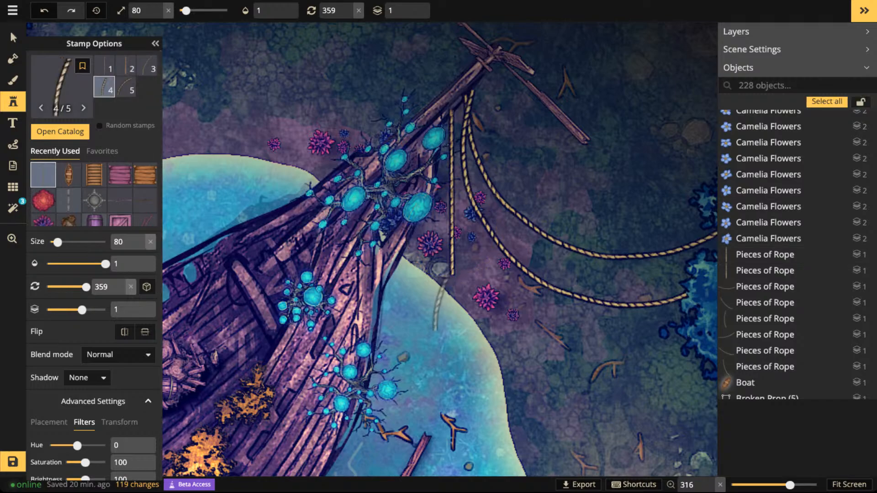
{"action": "scroll", "coordinate": [443, 299], "scroll_direction": "down", "scroll_amount": 10}
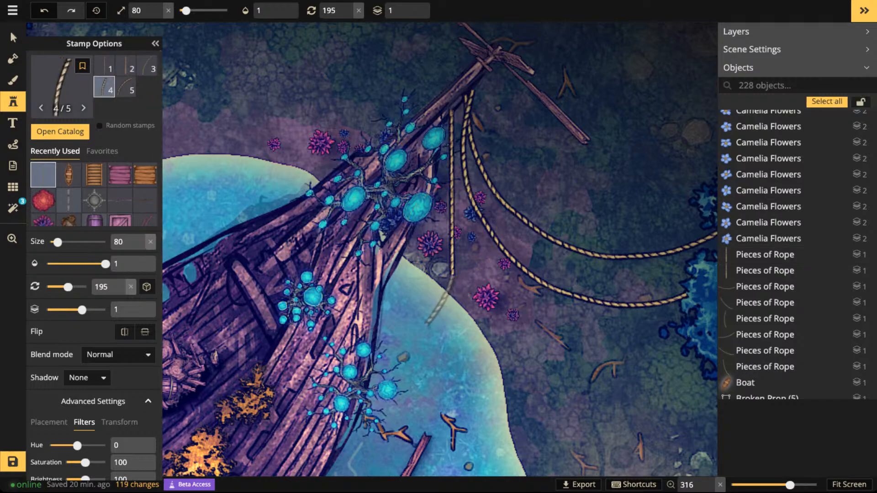
{"action": "scroll", "coordinate": [443, 299], "scroll_direction": "down", "scroll_amount": 1}
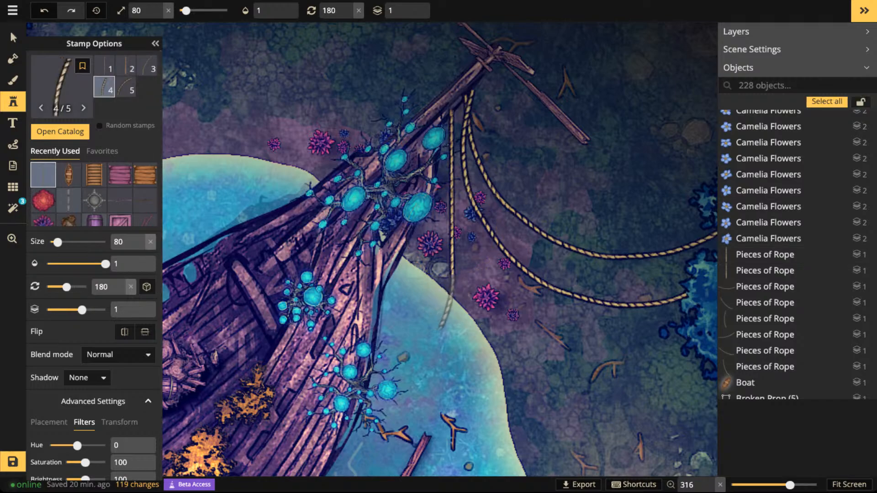
{"action": "left_click", "coordinate": [446, 301]}
{"action": "key", "text": "Escape"}
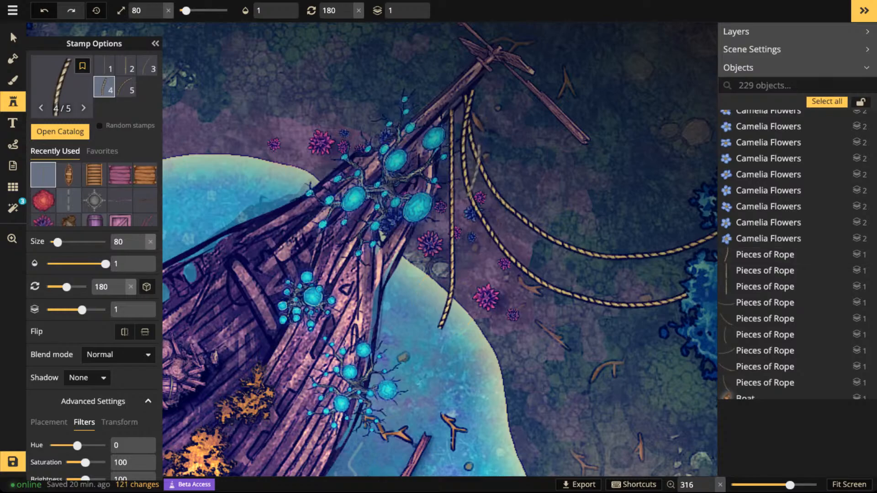
- Place two joined curved rope pieces, variant 5, at size 80 with rotations 210 and 150 to form a loop beside the bow
{"action": "left_click", "coordinate": [126, 87]}
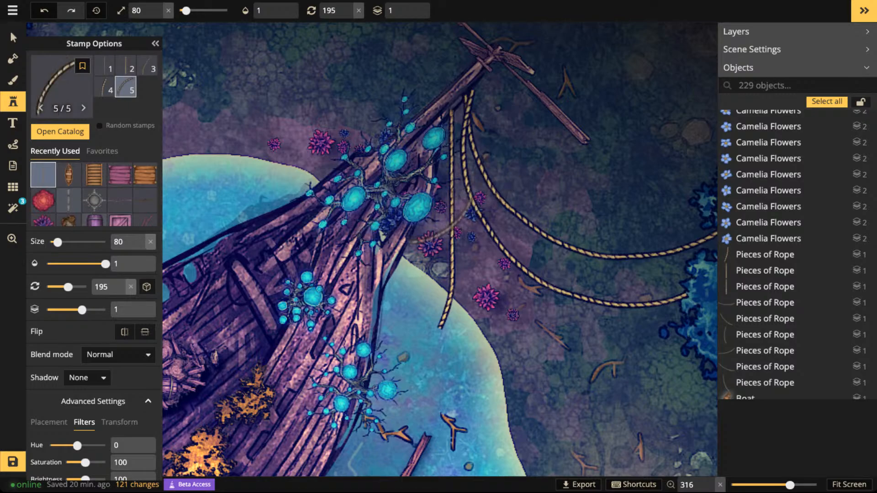
{"action": "scroll", "coordinate": [431, 227], "scroll_direction": "up", "scroll_amount": 2}
{"action": "left_click", "coordinate": [442, 222]}
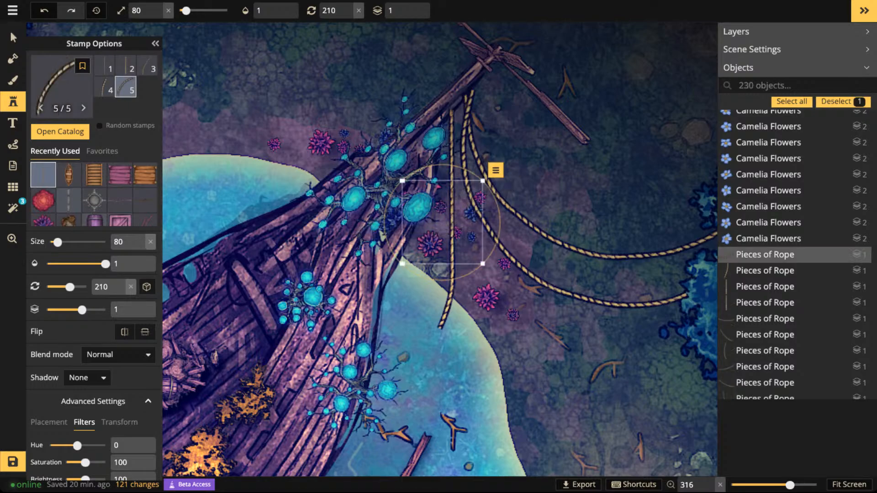
{"action": "scroll", "coordinate": [491, 171], "scroll_direction": "down", "scroll_amount": 4}
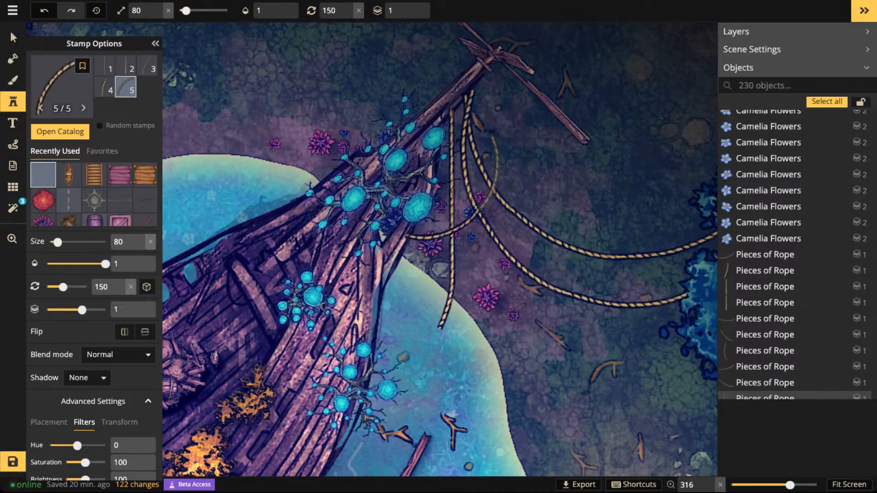
{"action": "left_click", "coordinate": [491, 156]}
{"action": "scroll", "coordinate": [491, 155], "scroll_direction": "down", "scroll_amount": 3}
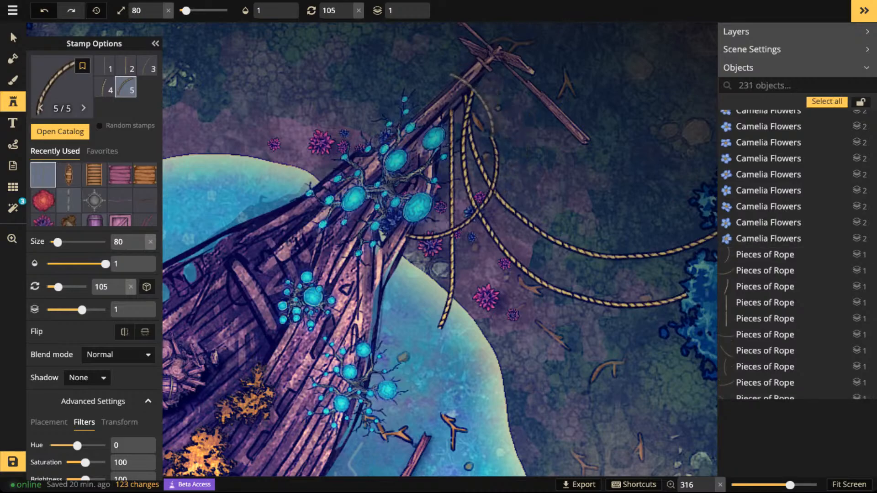
{"action": "scroll", "coordinate": [471, 107], "scroll_direction": "down", "scroll_amount": 1}
{"action": "scroll", "coordinate": [464, 117], "scroll_direction": "down", "scroll_amount": 1}
{"action": "scroll", "coordinate": [466, 119], "scroll_direction": "down", "scroll_amount": 1}
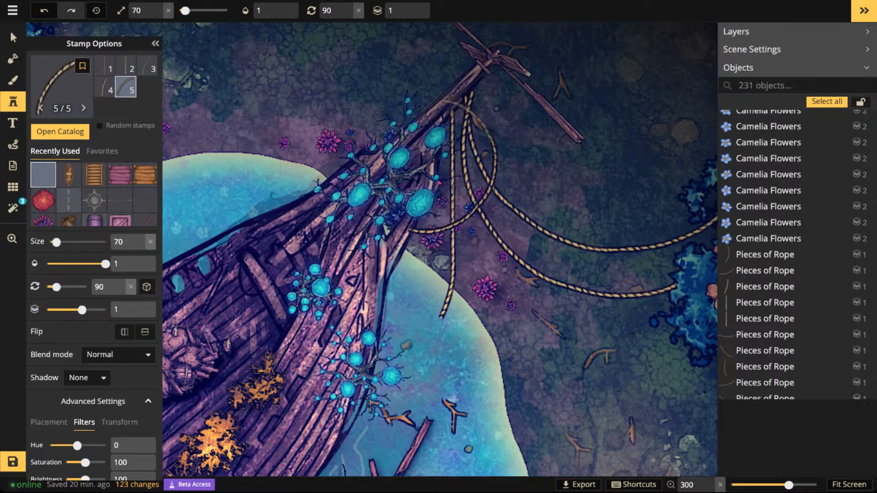
{"action": "left_click", "coordinate": [467, 121]}
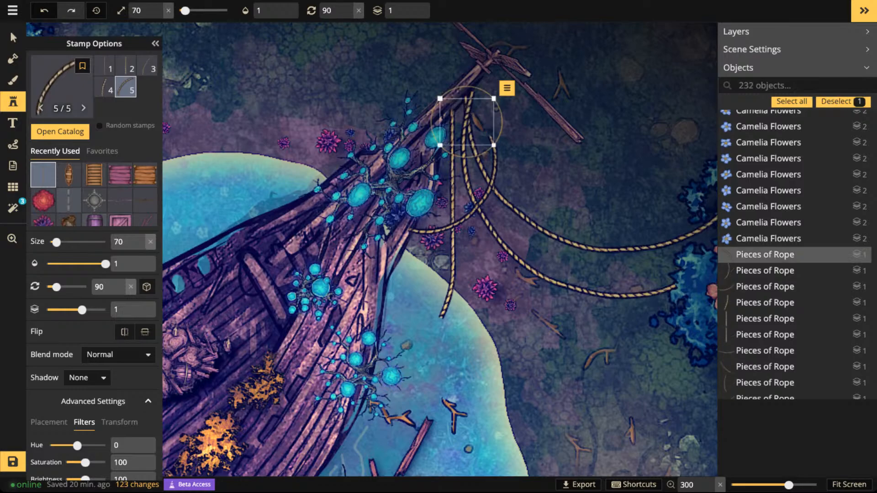
{"action": "left_click", "coordinate": [414, 14]}
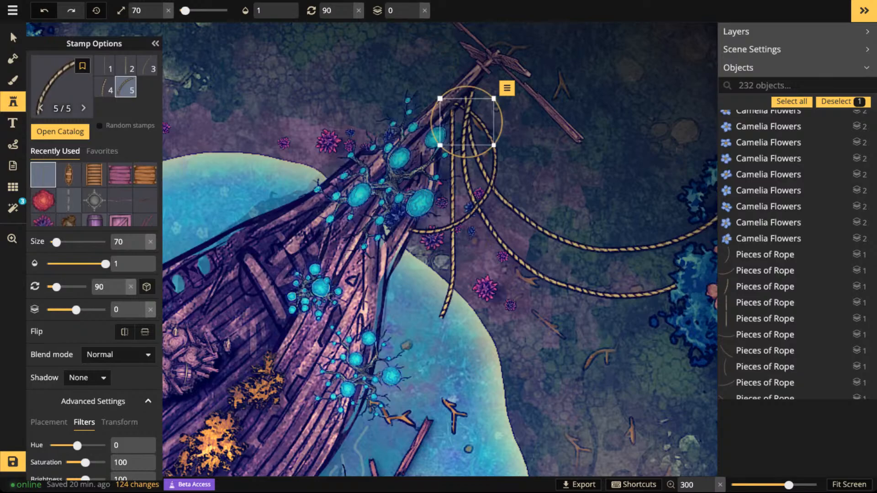
{"action": "key", "text": "Delete"}
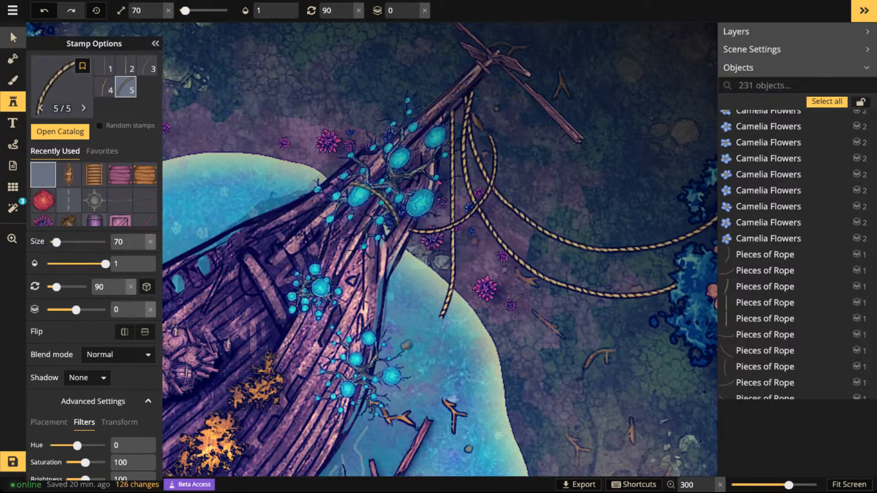
- Select both curved pieces of the rope loop and move them up so the loop hangs from the spar
{"action": "left_click", "coordinate": [9, 29]}
{"action": "left_click", "coordinate": [428, 236]}
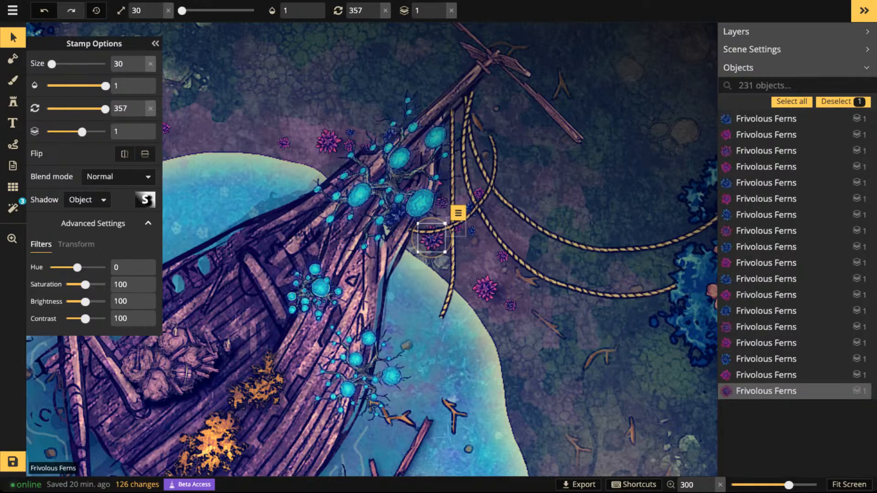
{"action": "left_click", "coordinate": [458, 224]}
{"action": "left_click", "coordinate": [431, 238]}
{"action": "left_click", "coordinate": [458, 225]}
{"action": "left_click", "coordinate": [462, 222]}
{"action": "left_click", "coordinate": [493, 172], "text": "shift"}
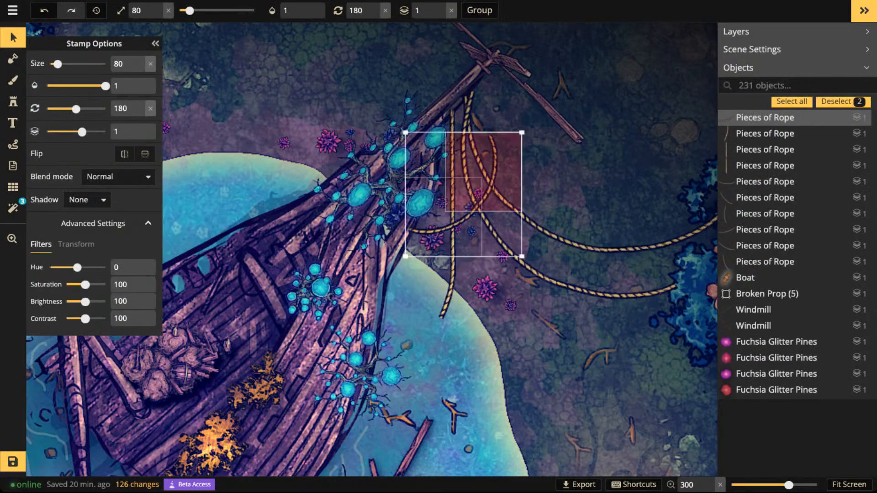
{"action": "left_click_drag", "start_coordinate": [493, 172], "coordinate": [499, 99]}
- Look over the shipwreck with its hanging ropes and the surrounding lake
{"action": "scroll", "coordinate": [434, 88], "scroll_direction": "down", "scroll_amount": 5}
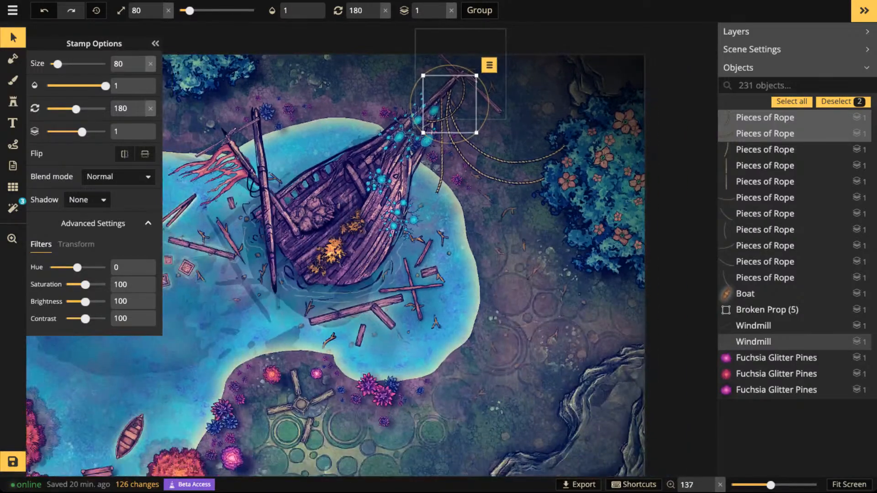
{"action": "scroll", "coordinate": [435, 88], "scroll_direction": "down", "scroll_amount": 1}
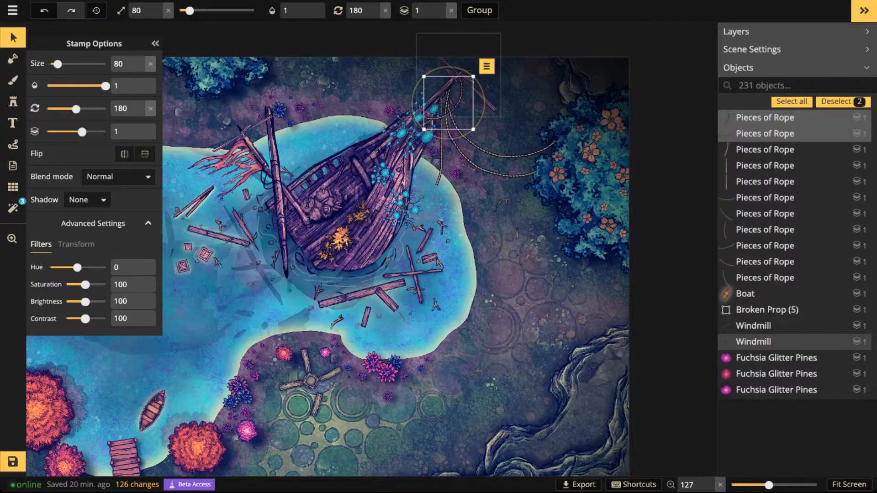
{"action": "left_click_drag", "start_coordinate": [449, 103], "coordinate": [449, 103]}
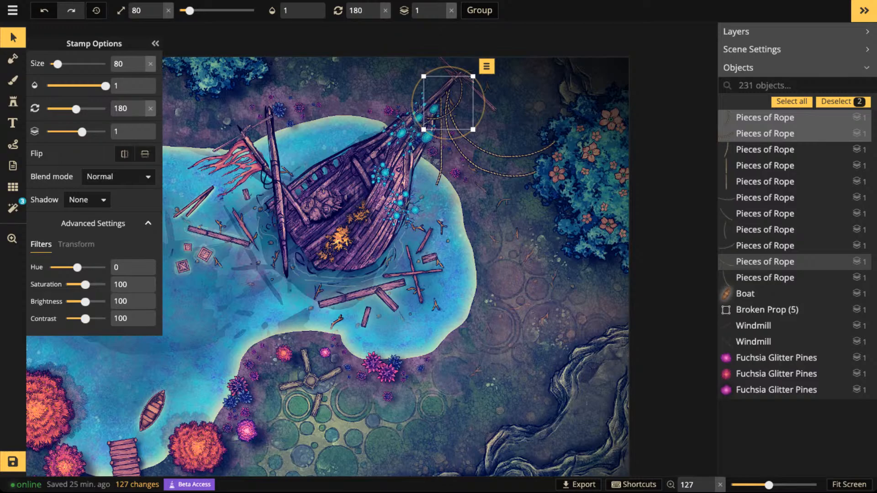
{"action": "scroll", "coordinate": [395, 208], "scroll_direction": "up", "scroll_amount": 3}
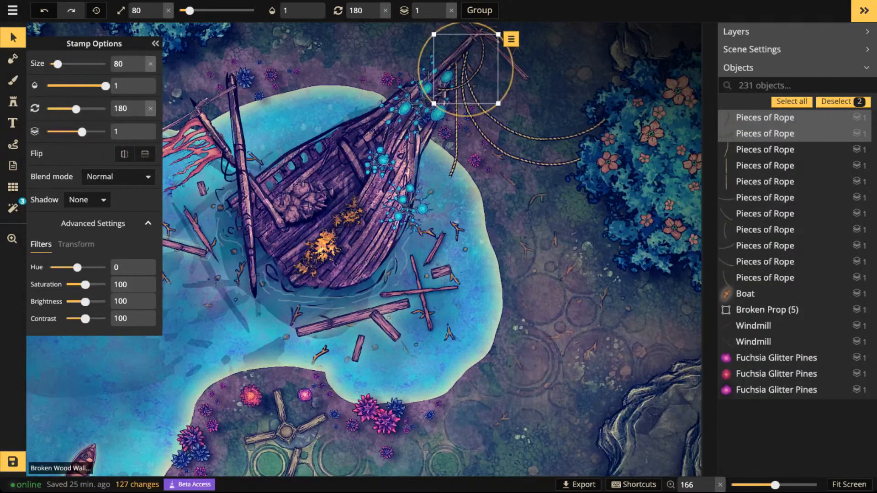
{"action": "scroll", "coordinate": [461, 80], "scroll_direction": "down", "scroll_amount": 2}
{"action": "key", "text": "space"}
{"action": "left_click_drag", "start_coordinate": [461, 78], "coordinate": [457, 139]}
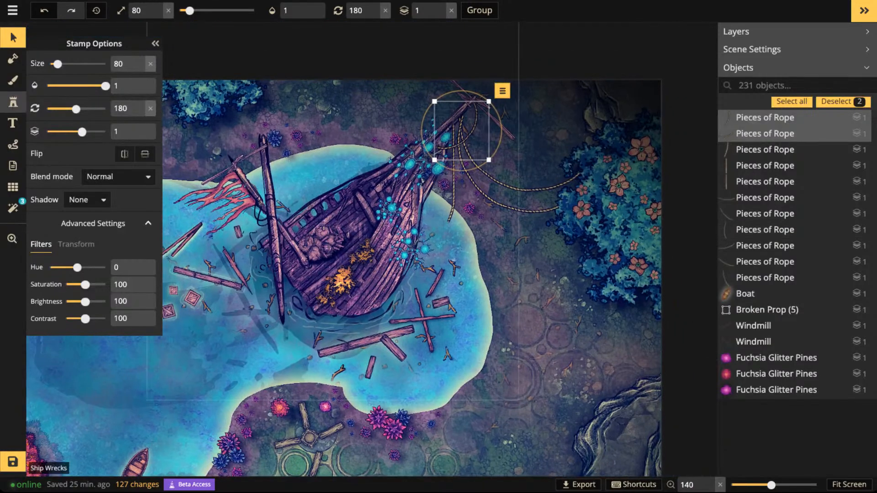
- Try a straight rope piece, variant 2, at size 80 and rotation 180 below the fallen mast's lower tip, removing it again
{"action": "left_click", "coordinate": [13, 102]}
{"action": "scroll", "coordinate": [296, 343], "scroll_direction": "up", "scroll_amount": 4}
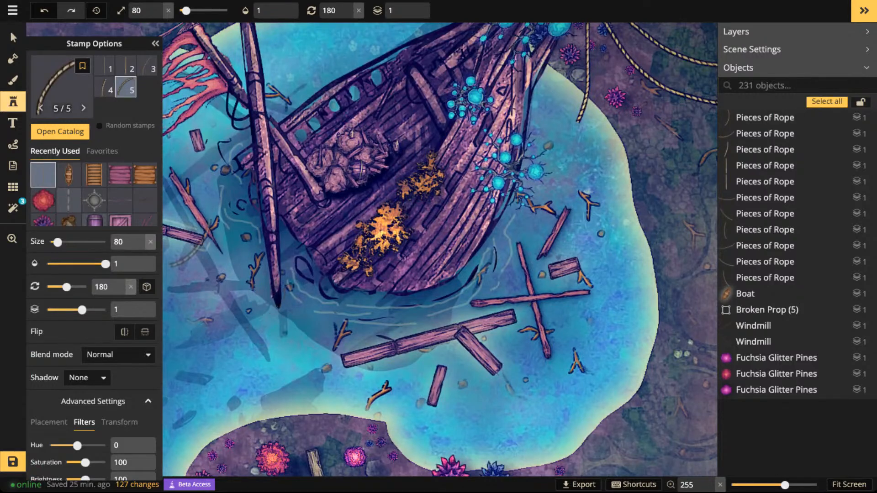
{"action": "key", "text": "Right"}
{"action": "key", "text": "Right"}
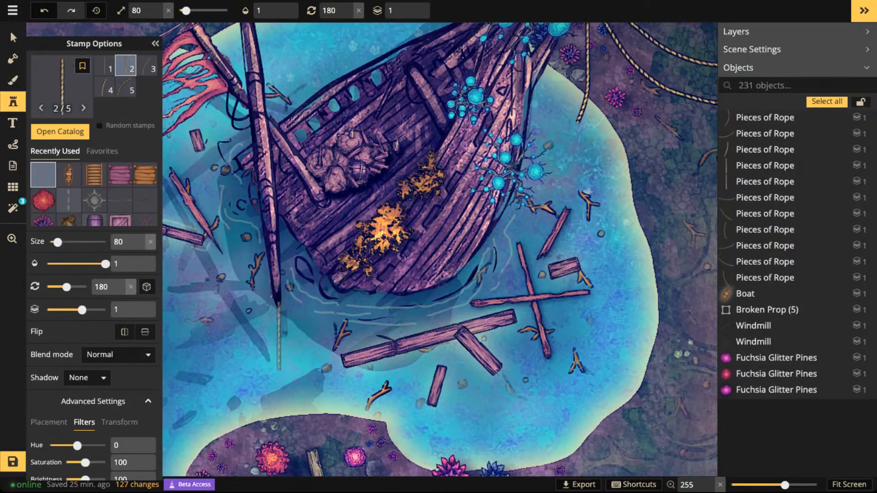
{"action": "left_click", "coordinate": [279, 335]}
{"action": "key", "text": "Right"}
{"action": "key", "text": "Right"}
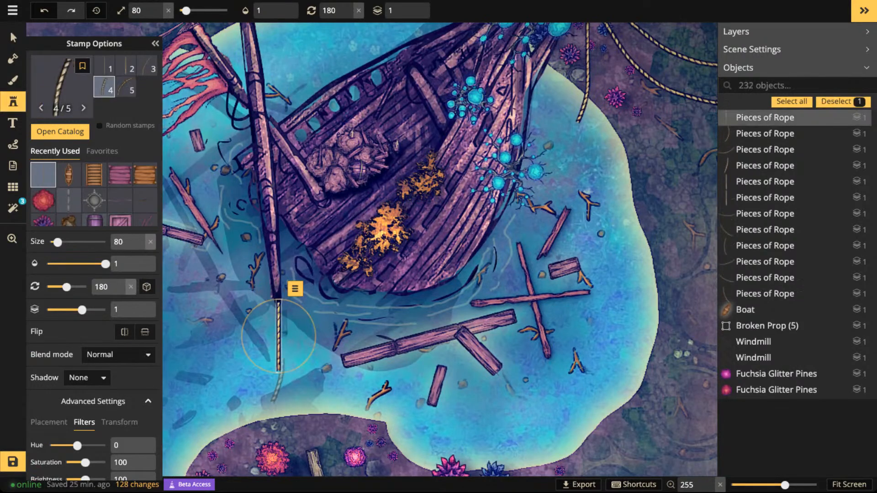
{"action": "left_click", "coordinate": [9, 29]}
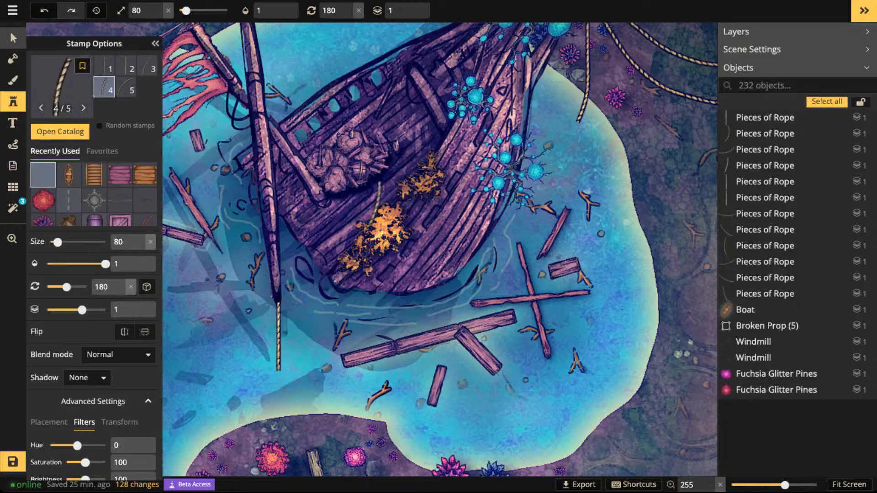
{"action": "key", "text": "Delete"}
- Try two joined rope pieces, variant 4, at size 80 with rotations 195 and 225, trailing into the water from the mast's lower tip
{"action": "left_click", "coordinate": [13, 101]}
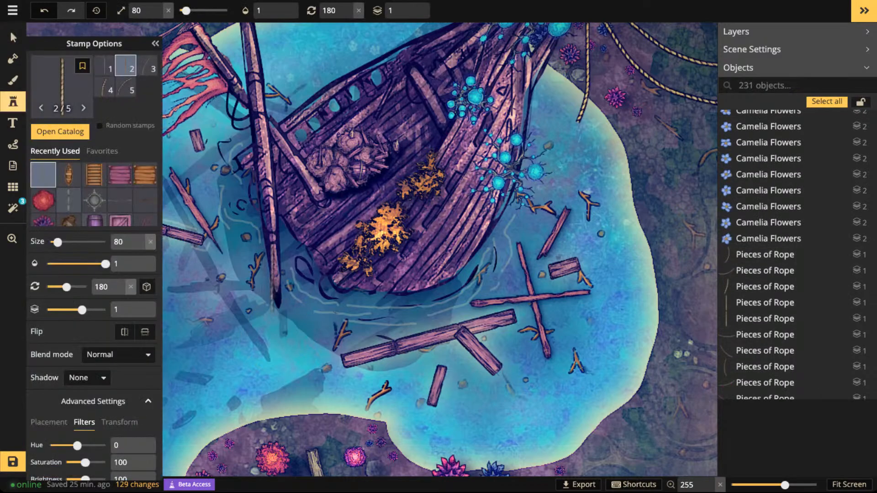
{"action": "key", "text": "Left"}
{"action": "key", "text": "Left"}
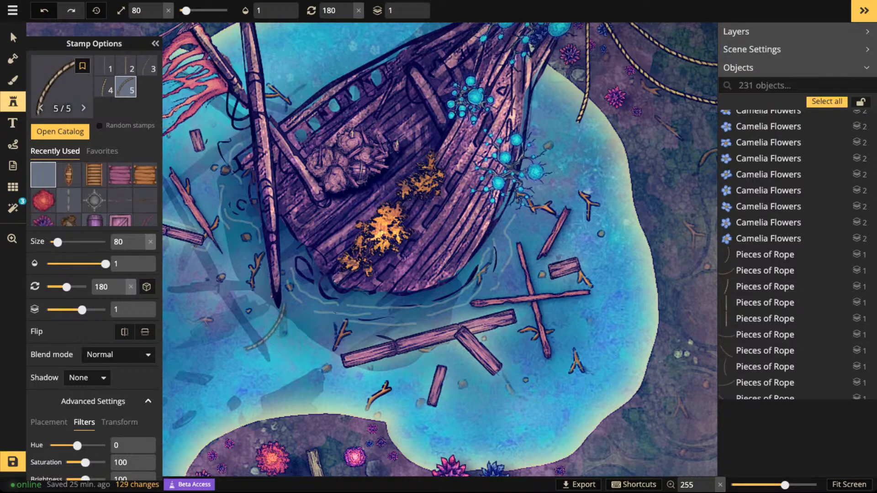
{"action": "key", "text": "Left"}
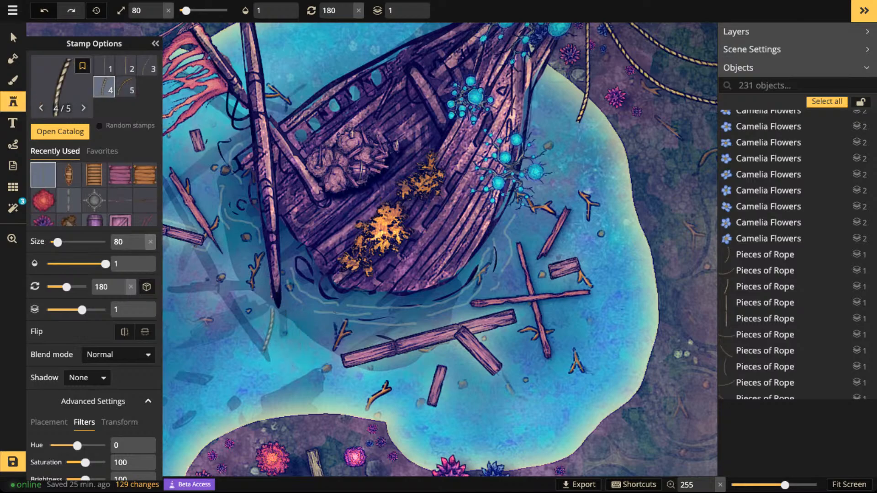
{"action": "left_click", "coordinate": [268, 326]}
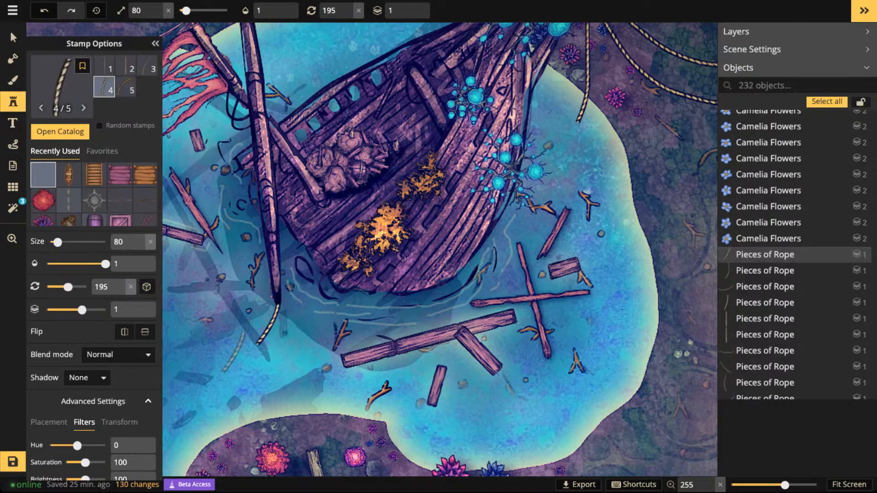
{"action": "scroll", "coordinate": [244, 356], "scroll_direction": "up", "scroll_amount": 2}
{"action": "left_click", "coordinate": [238, 356]}
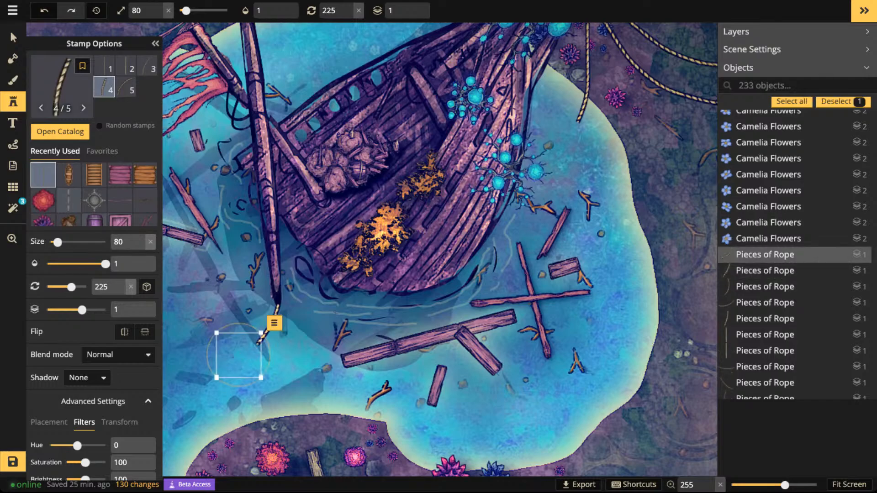
{"action": "left_click", "coordinate": [13, 37]}
{"action": "key", "text": "Escape"}
{"action": "scroll", "coordinate": [396, 275], "scroll_direction": "down", "scroll_amount": 4}
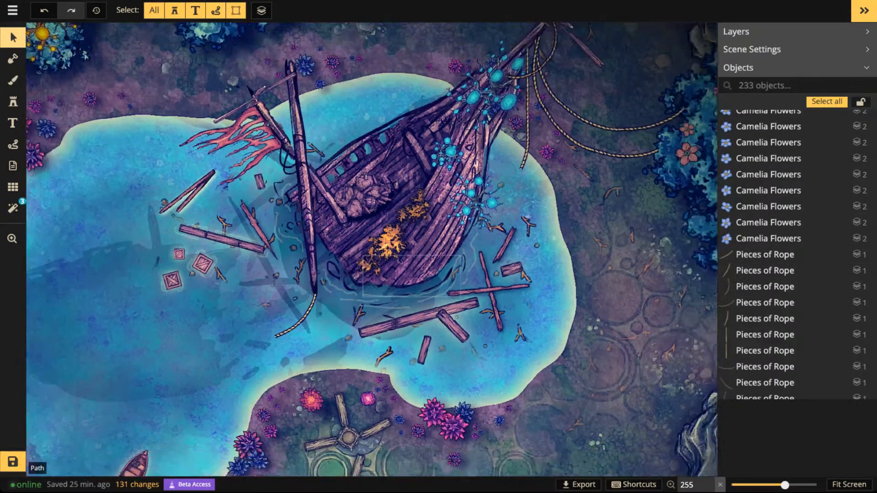
{"action": "mouse_move", "coordinate": [396, 275]}
{"action": "left_mouse_down"}
{"action": "mouse_move", "coordinate": [396, 334]}
{"action": "mouse_move", "coordinate": [394, 280]}
{"action": "left_mouse_up"}
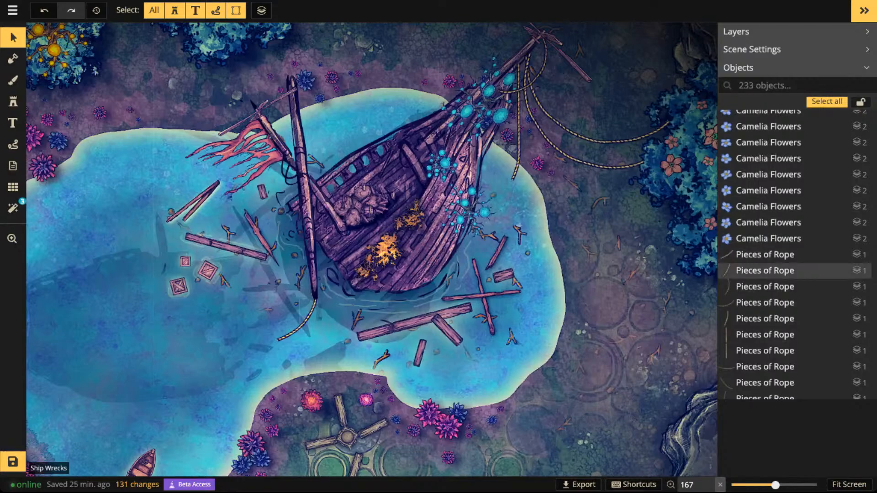
- Delete both curved rope pieces trailing from the mast's lower tip
{"action": "left_click", "coordinate": [307, 316]}
{"action": "key", "text": "Delete"}
{"action": "left_click", "coordinate": [765, 254]}
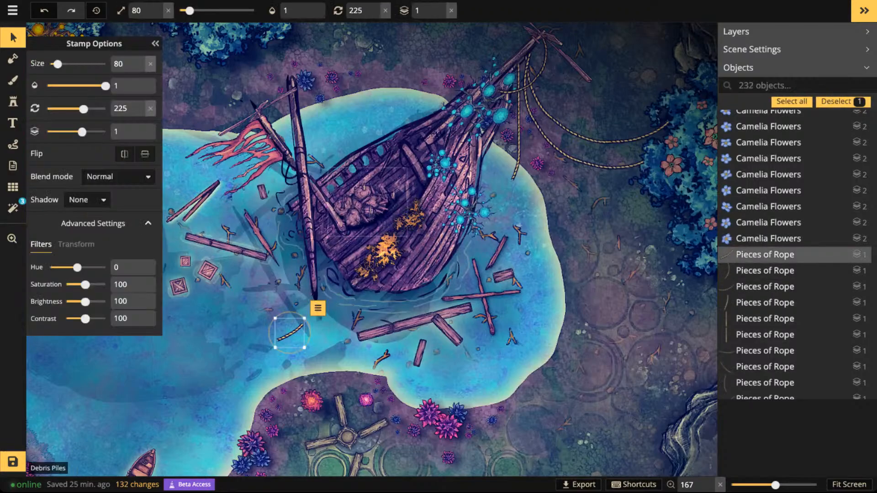
{"action": "key", "text": "Delete"}
- Duplicate the three pieces of a long rope hanging from the bow, place the copies over the deck and group them
{"action": "left_click", "coordinate": [765, 396]}
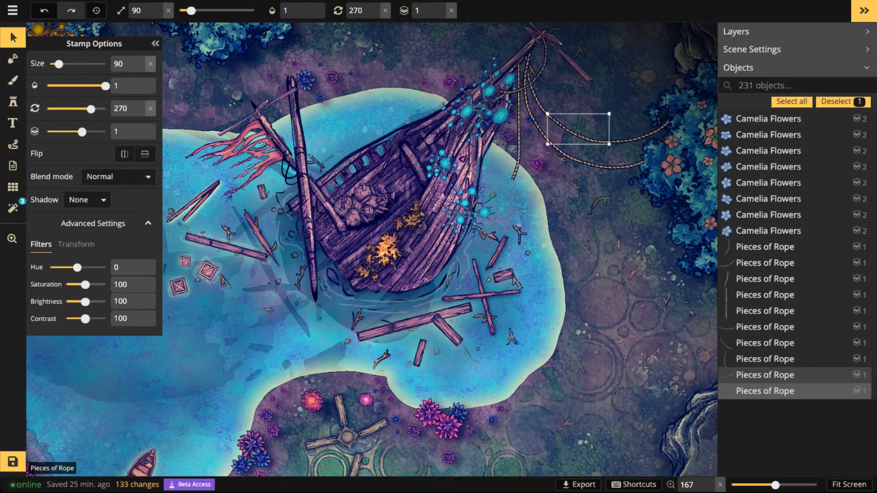
{"action": "left_click", "coordinate": [765, 375], "text": "shift"}
{"action": "left_click", "coordinate": [765, 359], "text": "shift"}
{"action": "left_click_drag", "start_coordinate": [587, 109], "coordinate": [397, 167]}
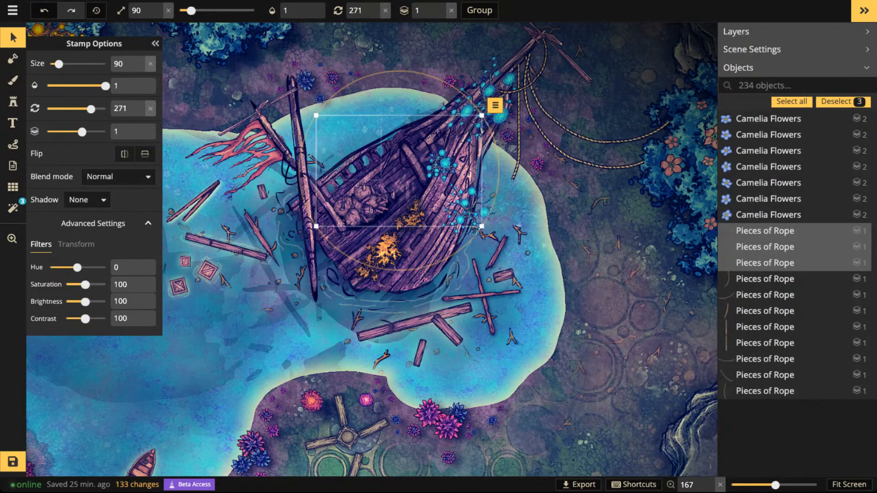
{"action": "left_click", "coordinate": [479, 10]}
- Position the grouped rope so it hangs from the upper mast and drapes across the deck to the glowing plants
{"action": "scroll", "coordinate": [414, 205], "scroll_direction": "up", "scroll_amount": 2}
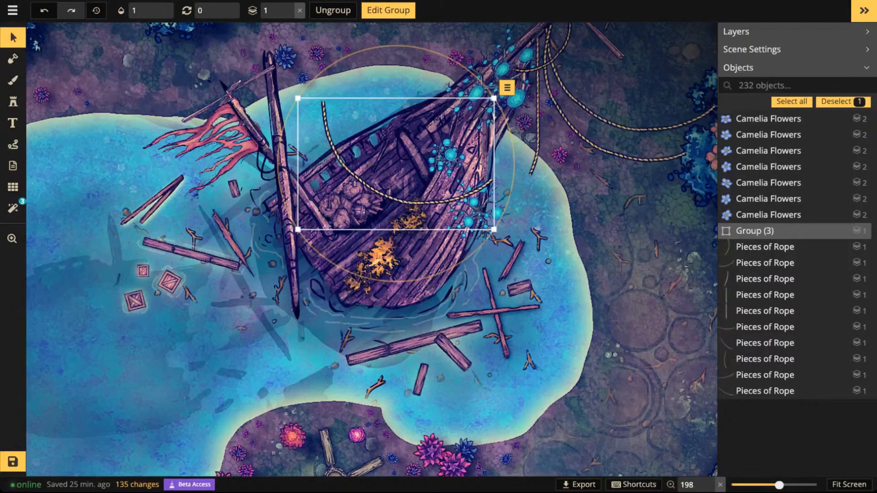
{"action": "double_click", "coordinate": [413, 204]}
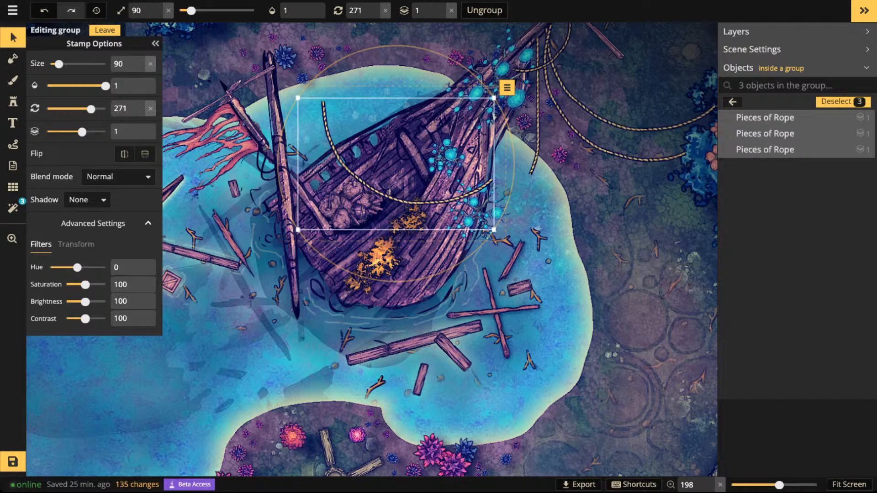
{"action": "left_click_drag", "start_coordinate": [413, 203], "coordinate": [606, 401]}
{"action": "scroll", "coordinate": [606, 401], "scroll_direction": "down", "scroll_amount": 4}
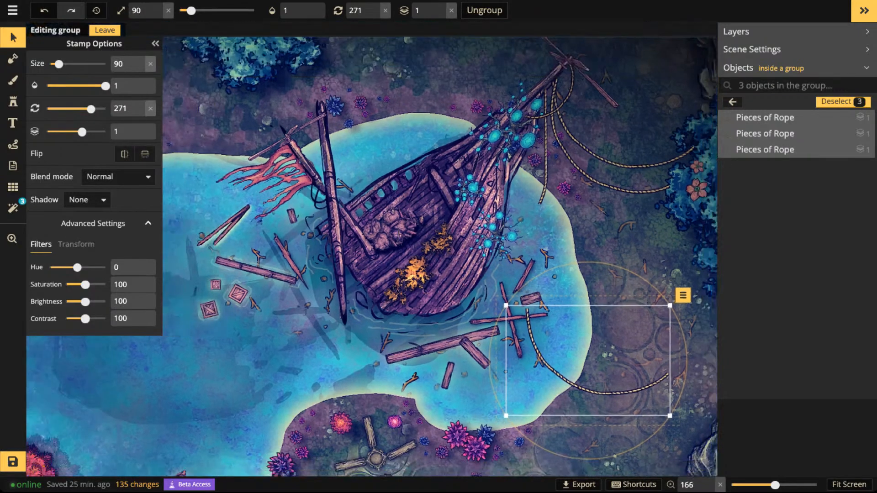
{"action": "left_click_drag", "start_coordinate": [504, 337], "coordinate": [351, 191]}
{"action": "scroll", "coordinate": [351, 192], "scroll_direction": "down", "scroll_amount": 2}
{"action": "scroll", "coordinate": [350, 191], "scroll_direction": "up", "scroll_amount": 2}
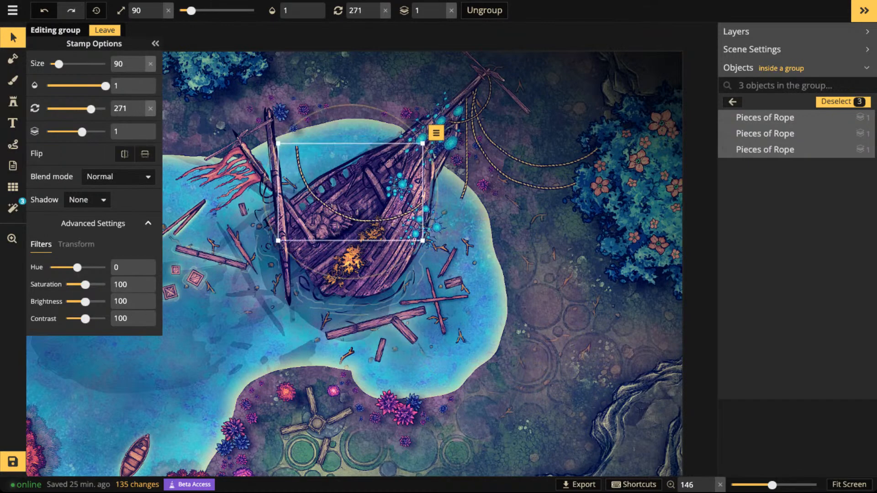
{"action": "key", "text": "Escape"}
{"action": "left_click", "coordinate": [320, 201]}
{"action": "key", "text": "Escape"}
{"action": "key", "text": "Escape"}
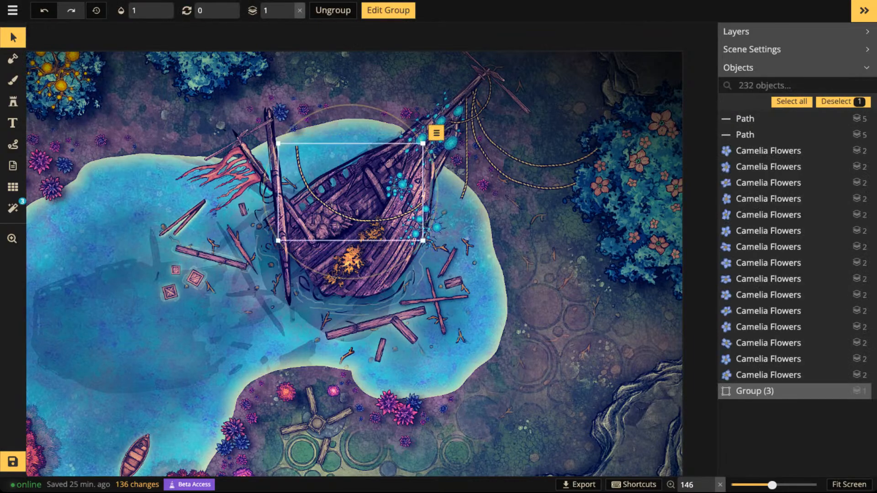
{"action": "scroll", "coordinate": [354, 215], "scroll_direction": "down", "scroll_amount": 1}
{"action": "left_click_drag", "start_coordinate": [354, 217], "coordinate": [341, 202]}
- Add a second draped rope from the mast across the deck using two curved pieces, variant 3, at size 90
{"action": "left_click", "coordinate": [13, 102]}
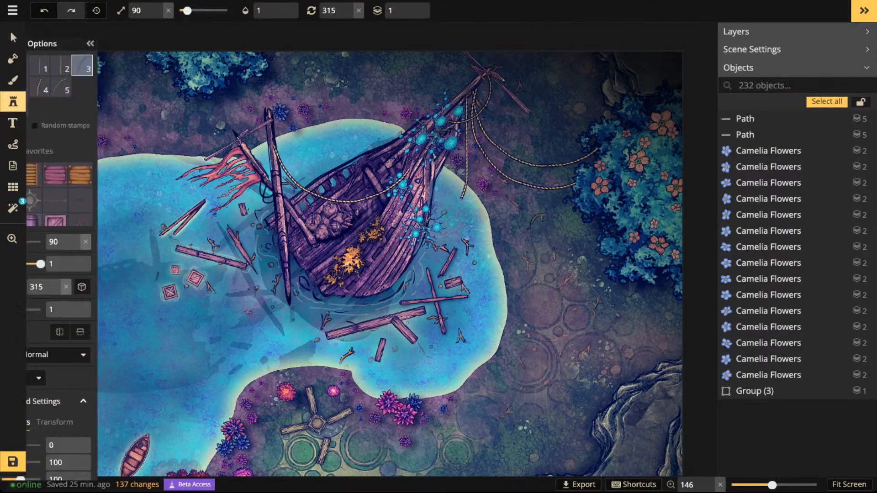
{"action": "scroll", "coordinate": [353, 229], "scroll_direction": "up", "scroll_amount": 5}
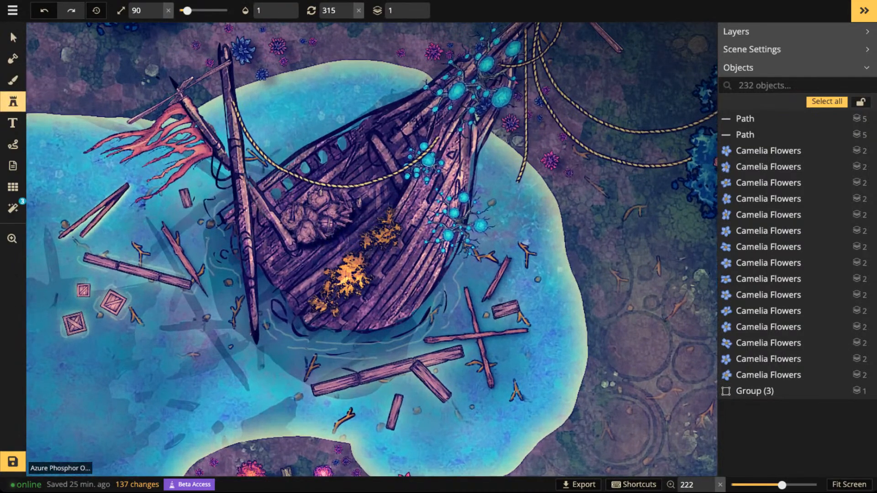
{"action": "scroll", "coordinate": [261, 185], "scroll_direction": "down", "scroll_amount": 1}
{"action": "left_click", "coordinate": [263, 189]}
{"action": "scroll", "coordinate": [262, 190], "scroll_direction": "down", "scroll_amount": 3}
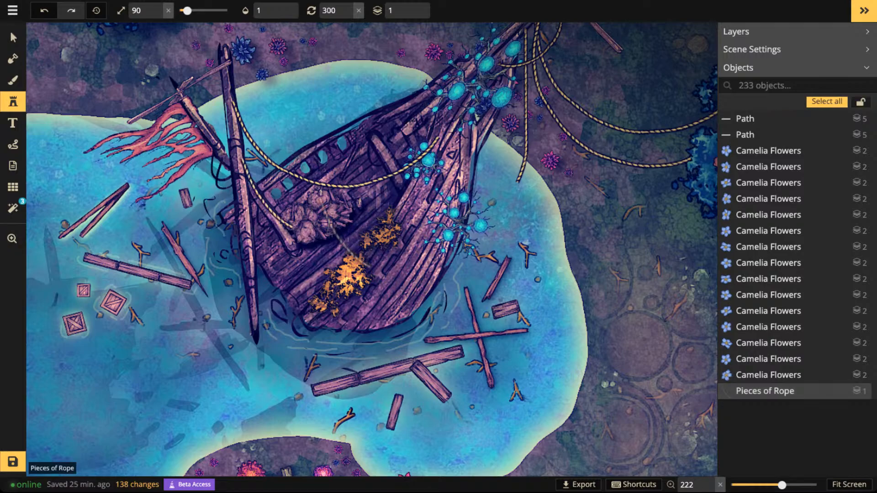
{"action": "left_click", "coordinate": [334, 234]}
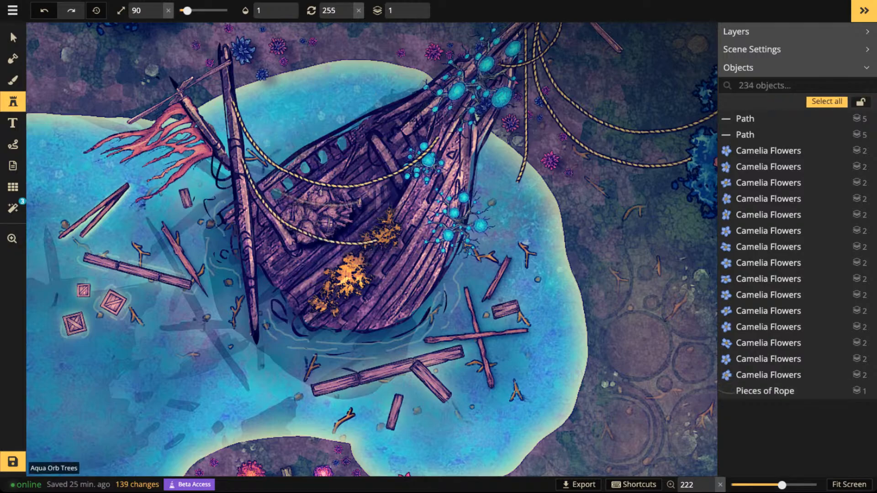
- Raise the Aqua Orb Tree at the end of the upper draped rope to layer 2, above the rope
{"action": "scroll", "coordinate": [446, 151], "scroll_direction": "down", "scroll_amount": 2}
{"action": "scroll", "coordinate": [348, 448], "scroll_direction": "down", "scroll_amount": 3}
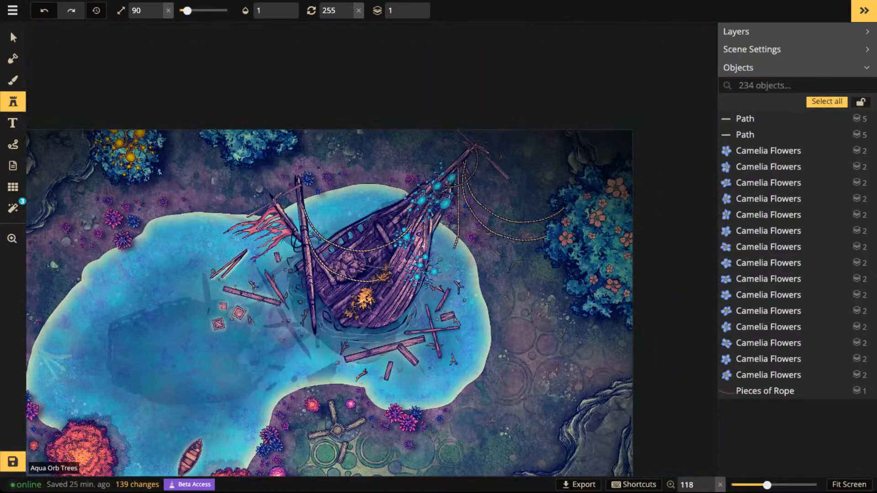
{"action": "scroll", "coordinate": [343, 278], "scroll_direction": "up", "scroll_amount": 3}
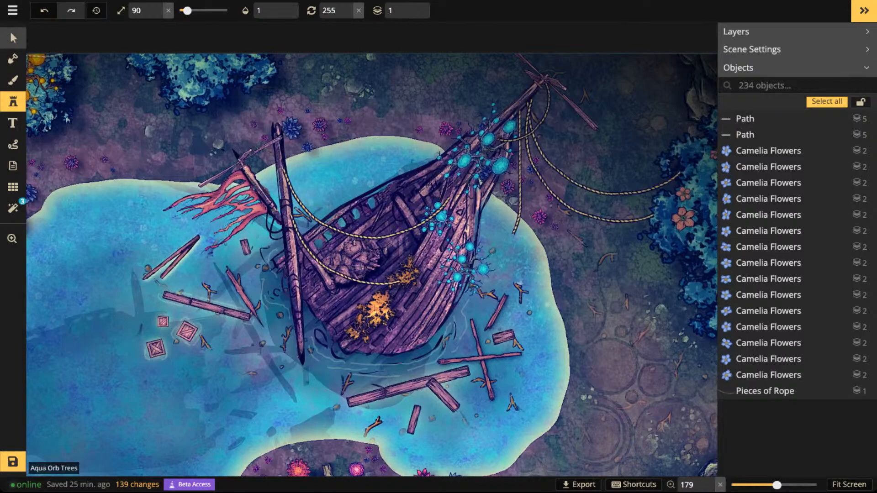
{"action": "left_click", "coordinate": [13, 37]}
{"action": "left_click", "coordinate": [364, 288]}
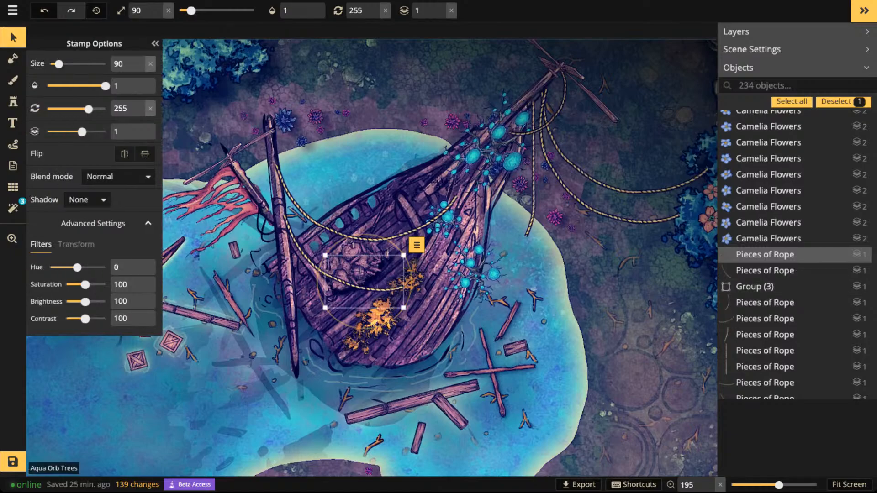
{"action": "left_click", "coordinate": [445, 219]}
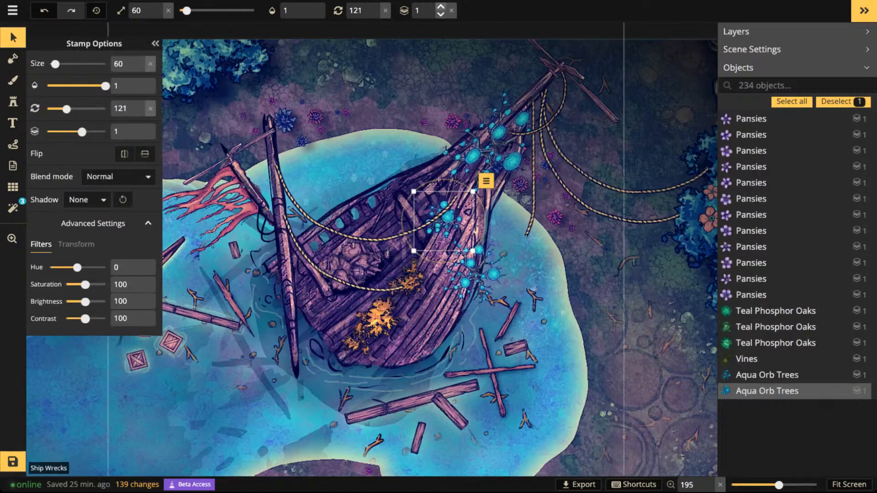
{"action": "left_click", "coordinate": [441, 6]}
{"action": "key", "text": "Escape"}
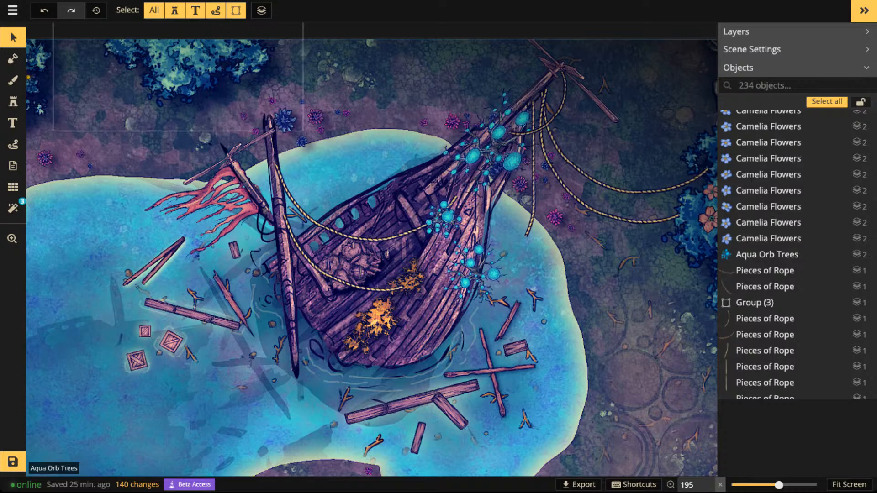
- Place three straight Pieces of Rope, variant 1, size 80 and rotation 91, end to end from the mast top towards the bow
{"action": "left_click", "coordinate": [13, 102]}
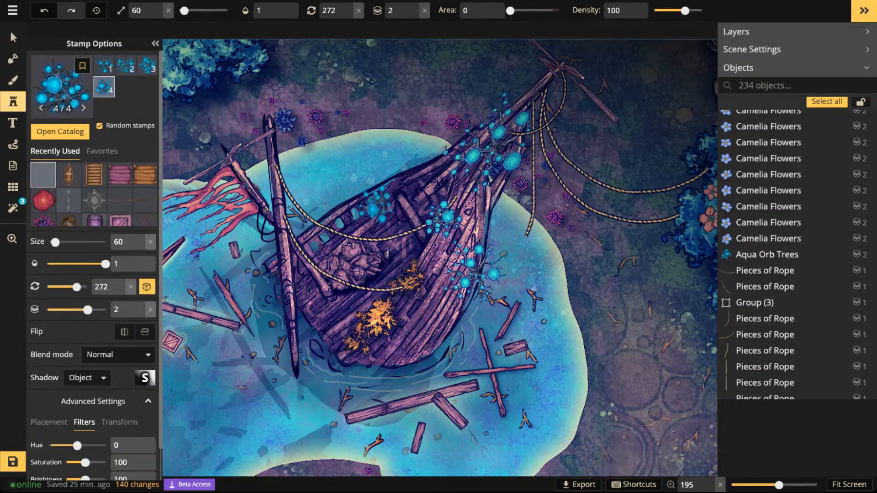
{"action": "left_click", "coordinate": [43, 175]}
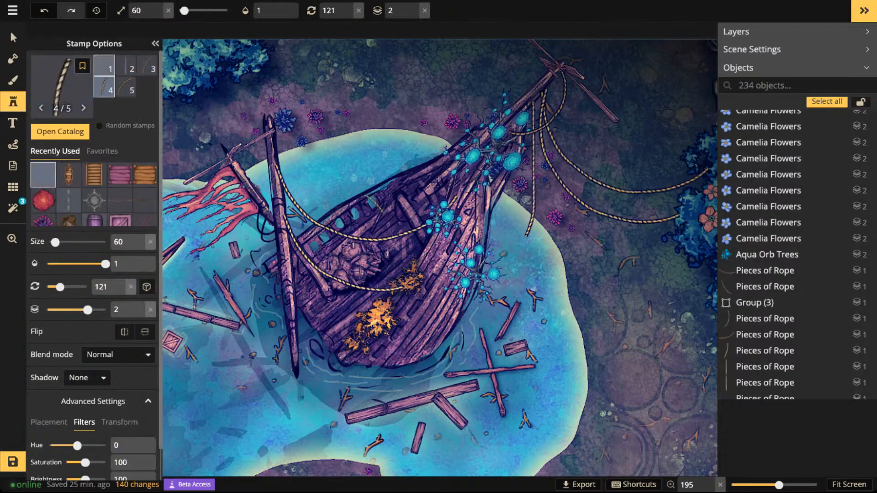
{"action": "left_click", "coordinate": [104, 66]}
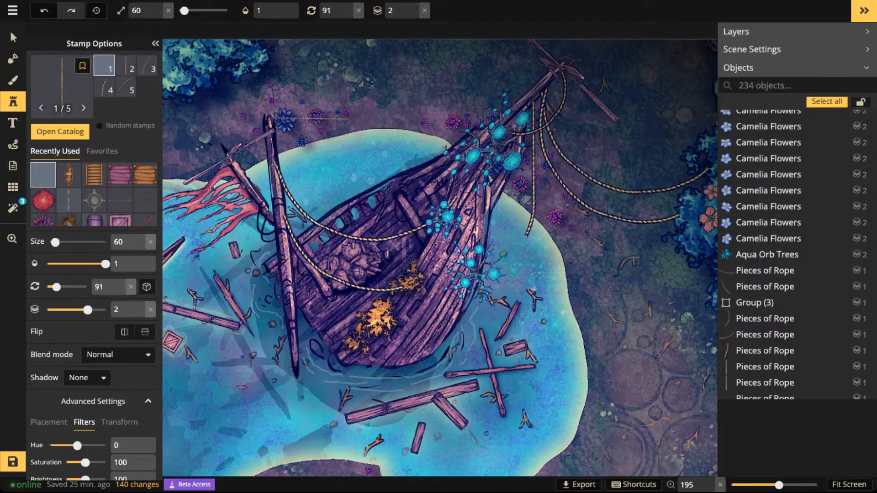
{"action": "left_click", "coordinate": [309, 118]}
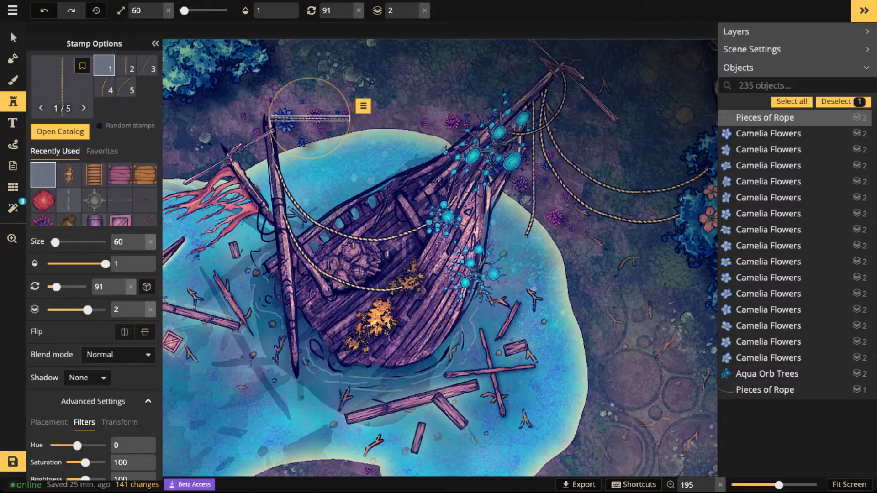
{"action": "left_click_drag", "start_coordinate": [350, 119], "coordinate": [357, 120]}
{"action": "scroll", "coordinate": [320, 119], "scroll_direction": "up", "scroll_amount": 3}
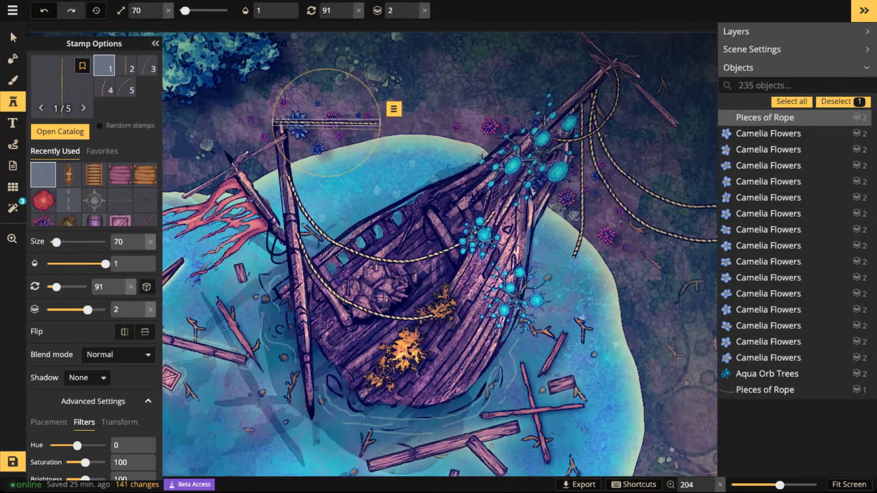
{"action": "scroll", "coordinate": [327, 121], "scroll_direction": "up", "scroll_amount": 1}
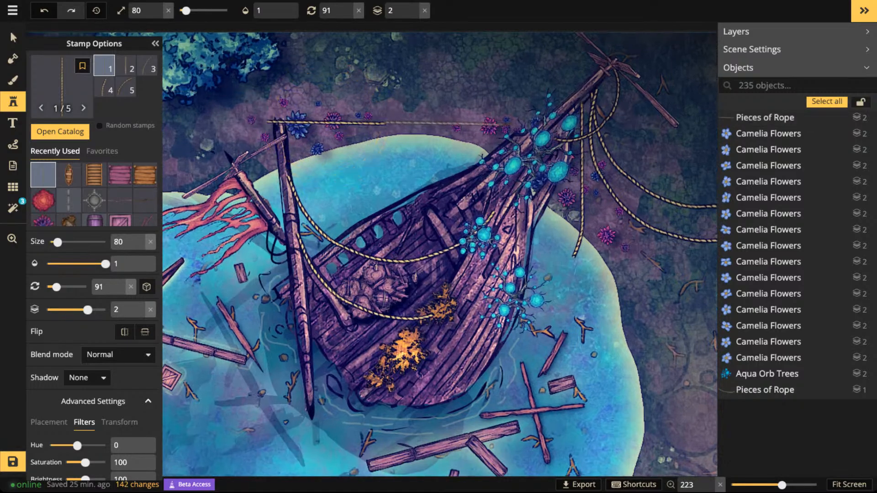
{"action": "left_click", "coordinate": [444, 123]}
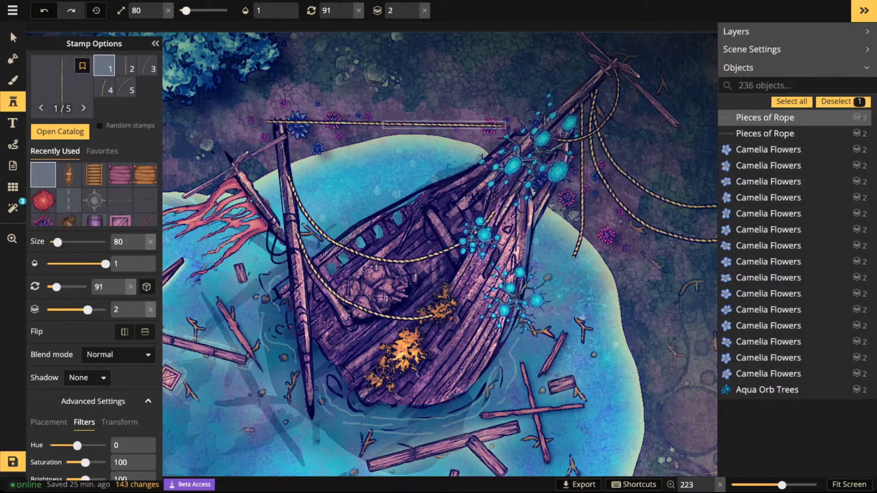
{"action": "left_click", "coordinate": [442, 131]}
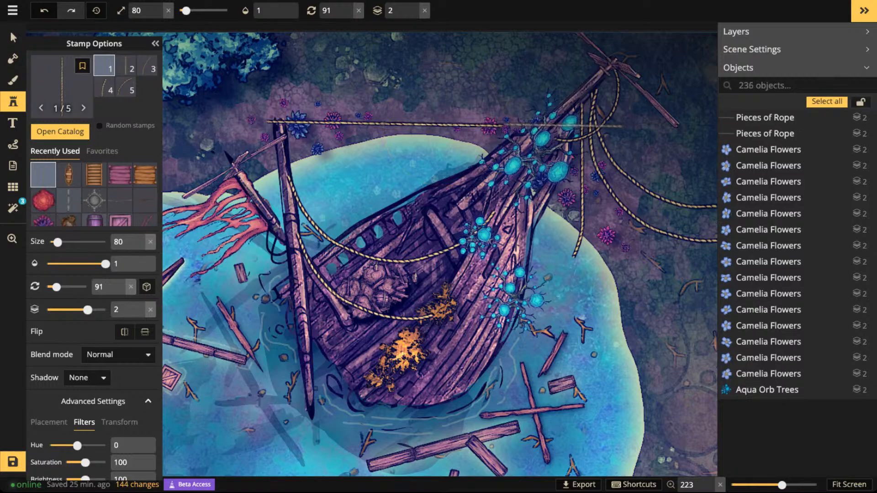
{"action": "left_click", "coordinate": [561, 126]}
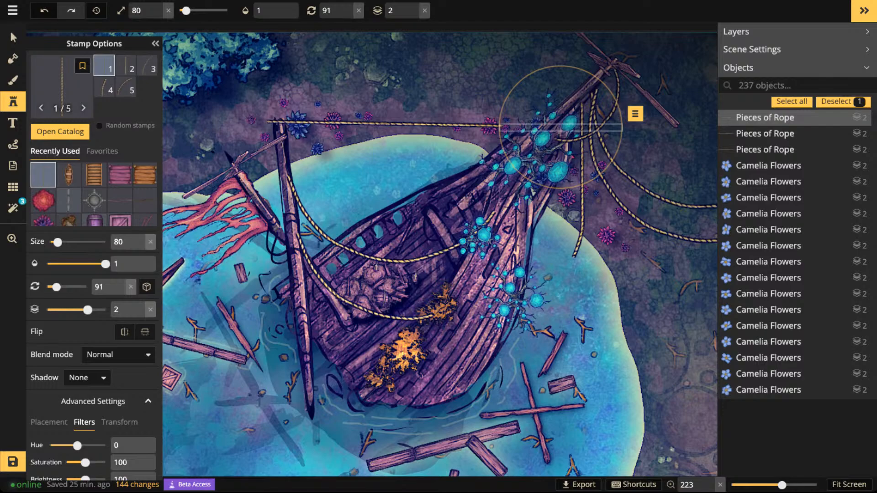
{"action": "left_click_drag", "start_coordinate": [561, 127], "coordinate": [559, 125]}
- Select the three straight rope pieces together, rotate them to 75 degrees and stretch the line between the broken mast and the bow tip
{"action": "left_click", "coordinate": [13, 38]}
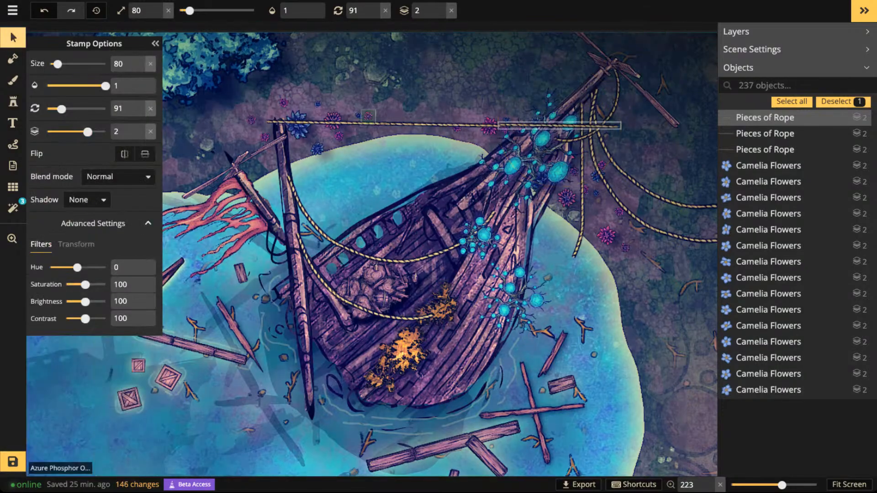
{"action": "left_click", "coordinate": [368, 117], "text": "shift"}
{"action": "left_click", "coordinate": [353, 123]}
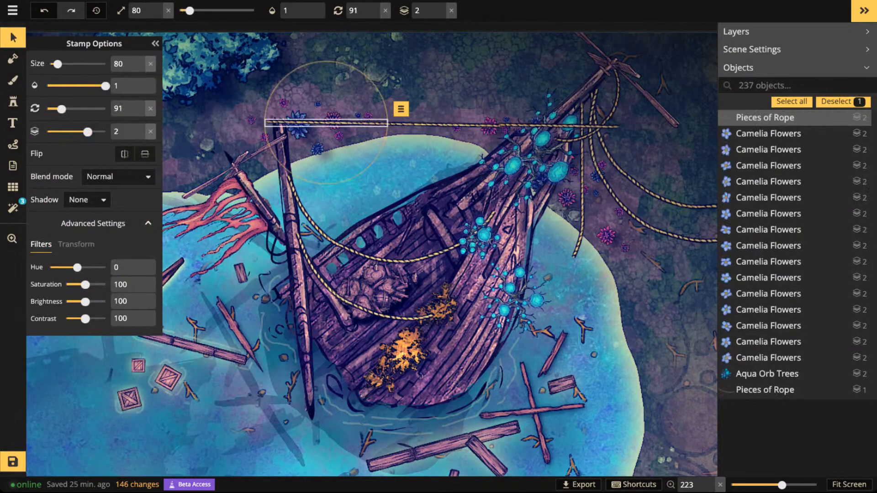
{"action": "left_click", "coordinate": [457, 123], "text": "shift"}
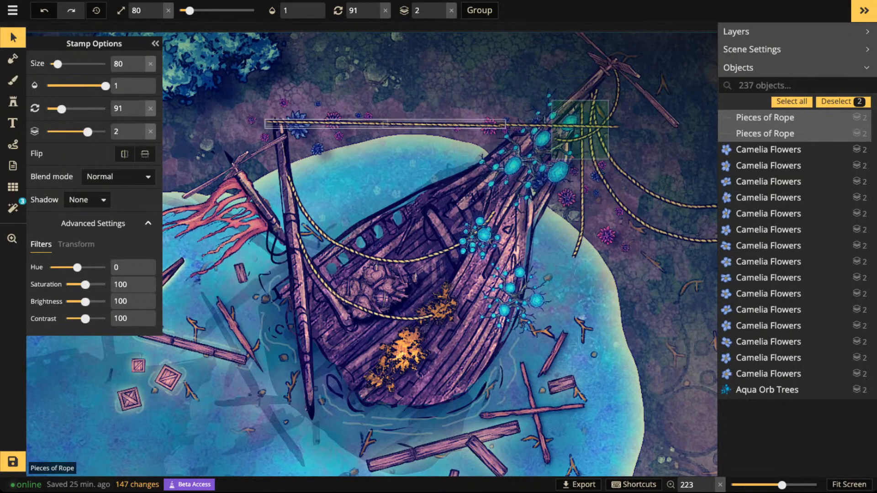
{"action": "left_click", "coordinate": [562, 125], "text": "shift"}
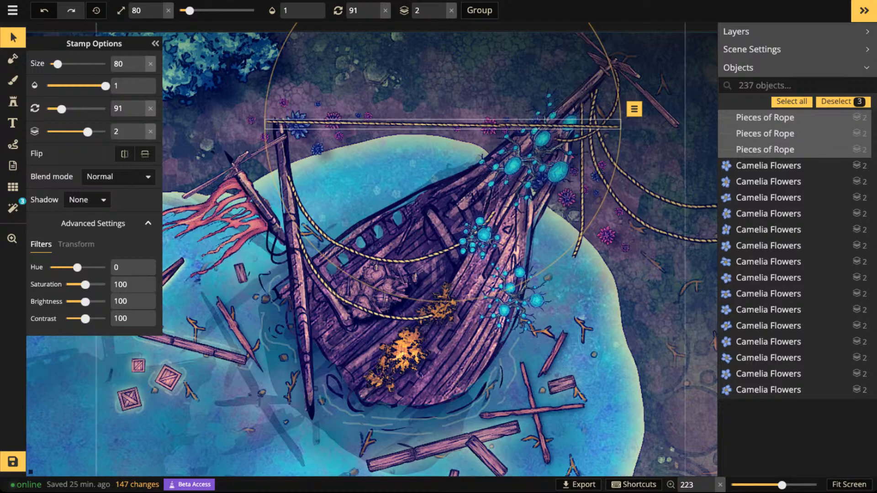
{"action": "left_click_drag", "start_coordinate": [622, 124], "coordinate": [615, 75]}
{"action": "left_click_drag", "start_coordinate": [566, 92], "coordinate": [537, 101]}
{"action": "left_click_drag", "start_coordinate": [347, 136], "coordinate": [347, 136]}
- Deselect the rope pieces and save the map
{"action": "scroll", "coordinate": [347, 137], "scroll_direction": "down", "scroll_amount": 5}
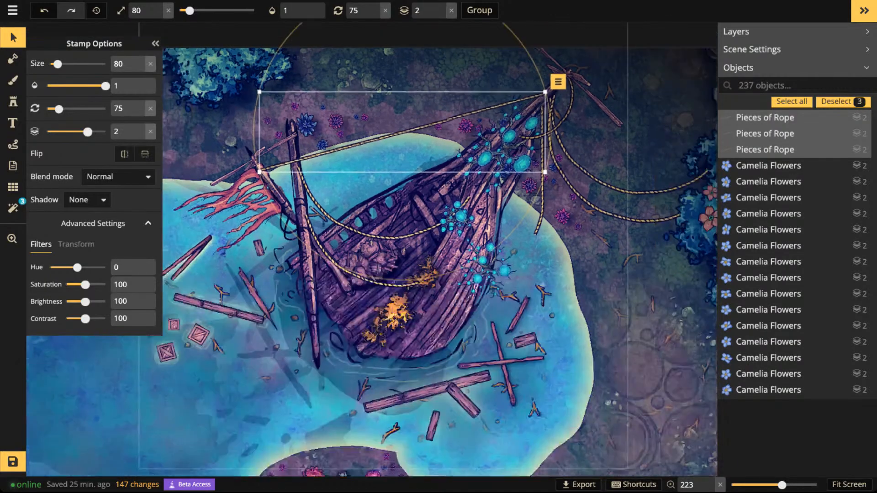
{"action": "scroll", "coordinate": [346, 136], "scroll_direction": "down", "scroll_amount": 1}
{"action": "left_click", "coordinate": [408, 238]}
{"action": "scroll", "coordinate": [410, 239], "scroll_direction": "down", "scroll_amount": 5}
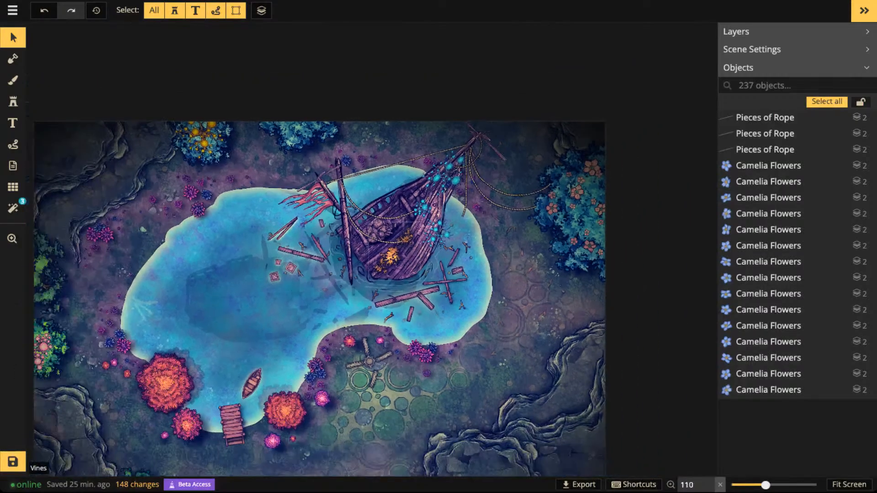
{"action": "left_click", "coordinate": [12, 462]}
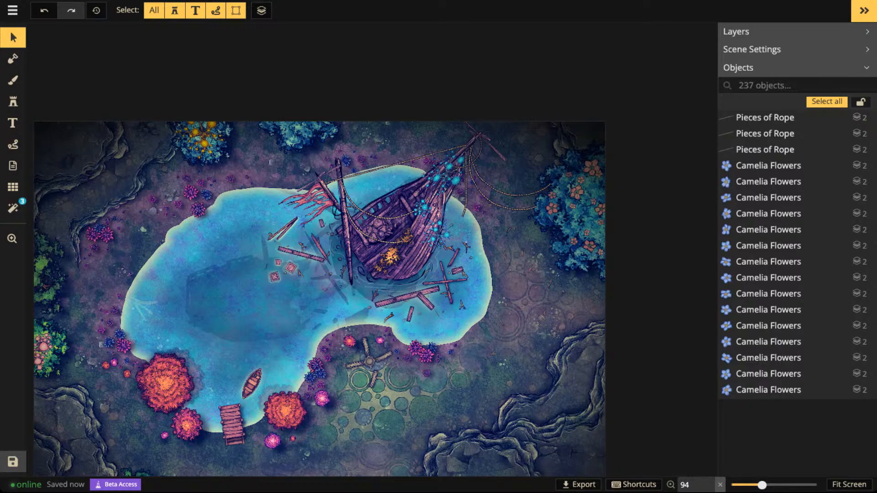
- Add the looped Ship Ropes stamp, variant 7, at size 70 and rotation 75 along the straight rope between mast and bow
{"action": "scroll", "coordinate": [282, 304], "scroll_direction": "up", "scroll_amount": 3}
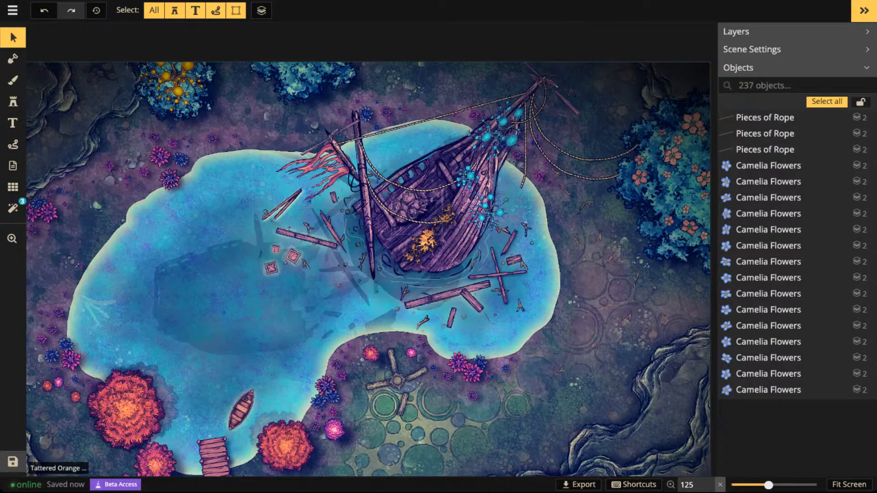
{"action": "left_click", "coordinate": [13, 101]}
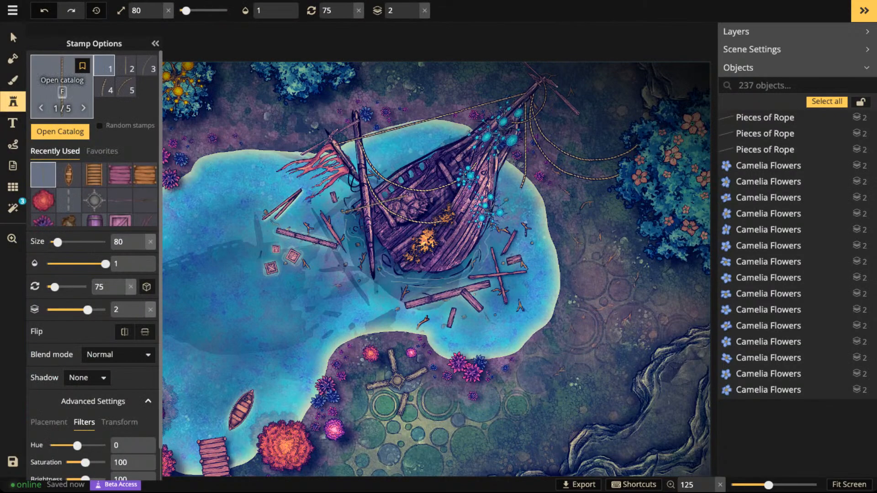
{"action": "left_click", "coordinate": [62, 84]}
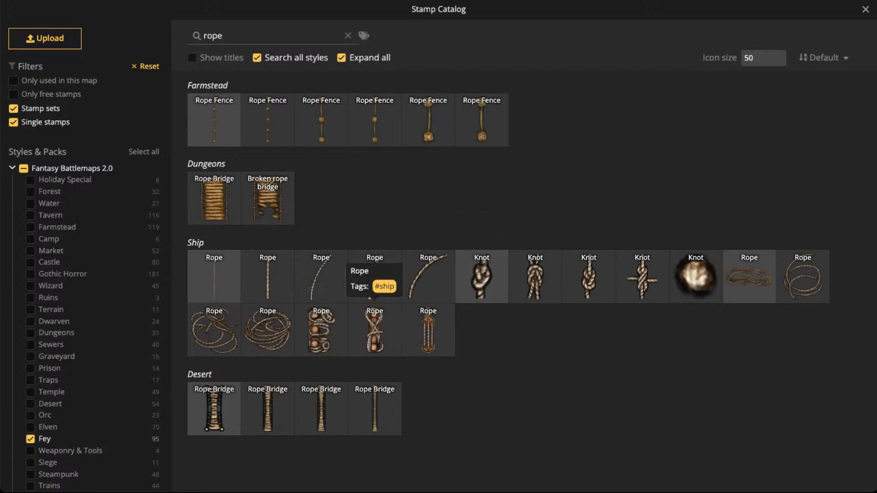
{"action": "left_click", "coordinate": [428, 333]}
{"action": "scroll", "coordinate": [428, 292], "scroll_direction": "up", "scroll_amount": 5}
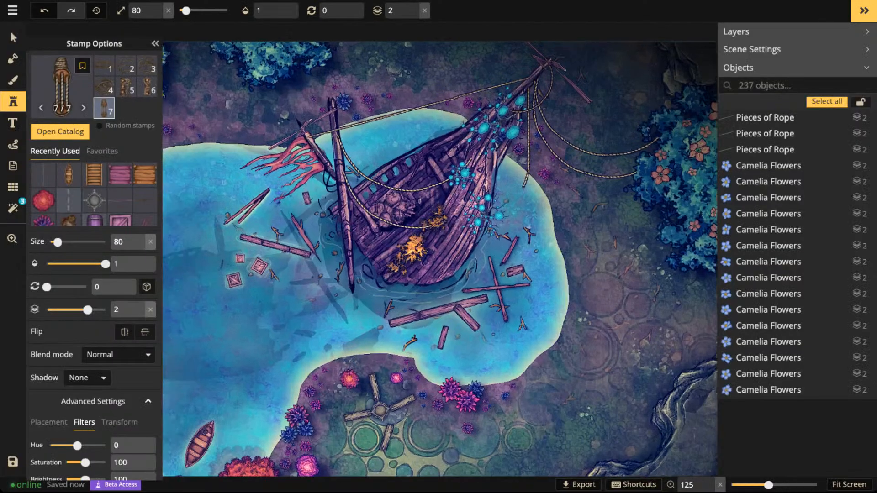
{"action": "scroll", "coordinate": [327, 139], "scroll_direction": "up", "scroll_amount": 3}
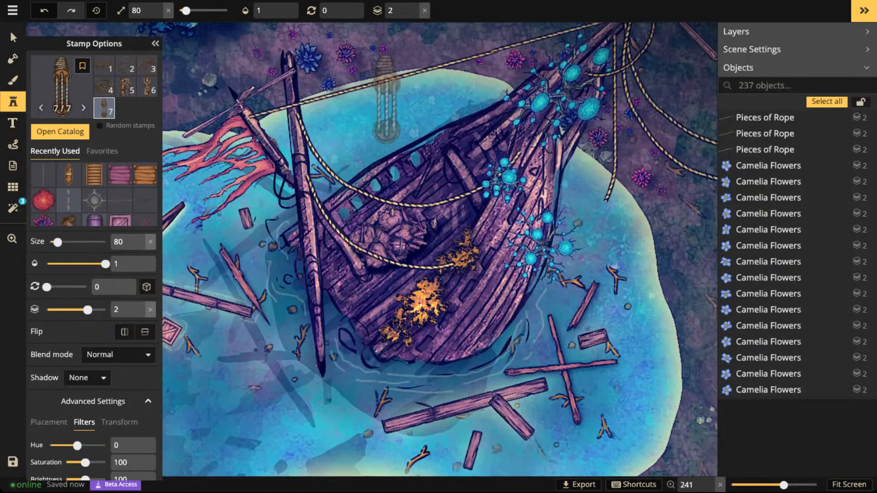
{"action": "scroll", "coordinate": [407, 90], "scroll_direction": "up", "scroll_amount": 5}
{"action": "scroll", "coordinate": [408, 88], "scroll_direction": "up", "scroll_amount": 1}
{"action": "scroll", "coordinate": [411, 75], "scroll_direction": "down", "scroll_amount": 1}
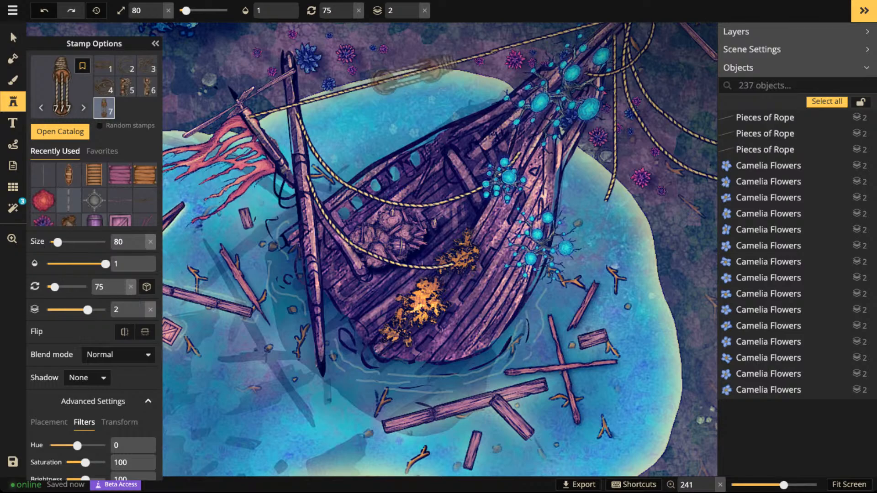
{"action": "scroll", "coordinate": [419, 71], "scroll_direction": "down", "scroll_amount": 1}
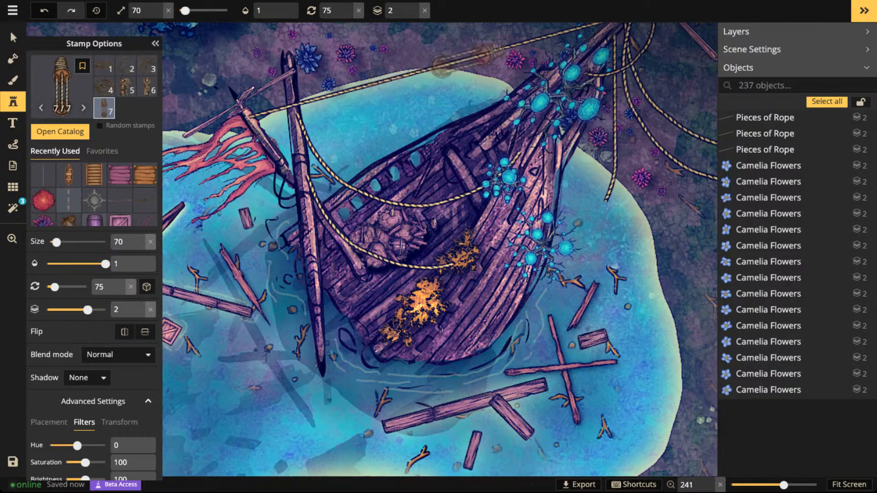
{"action": "left_click", "coordinate": [467, 59]}
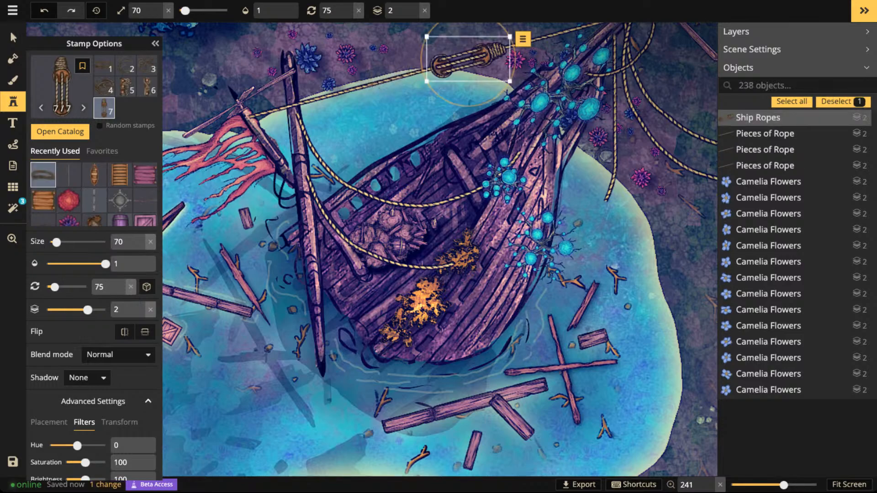
{"action": "key", "text": "Escape"}
- Place Ship Ropes variant 5 at rotation 30 on the deck beside the glowing blue plants
{"action": "key", "text": "5"}
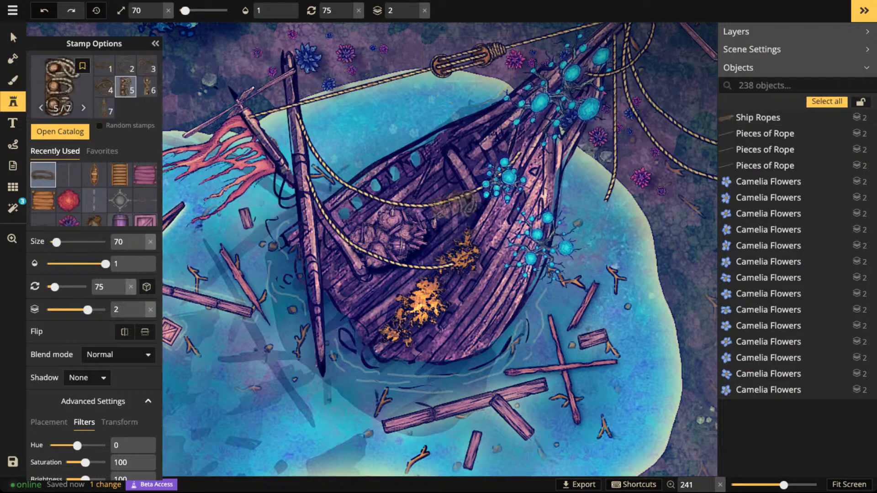
{"action": "scroll", "coordinate": [495, 222], "scroll_direction": "down", "scroll_amount": 3}
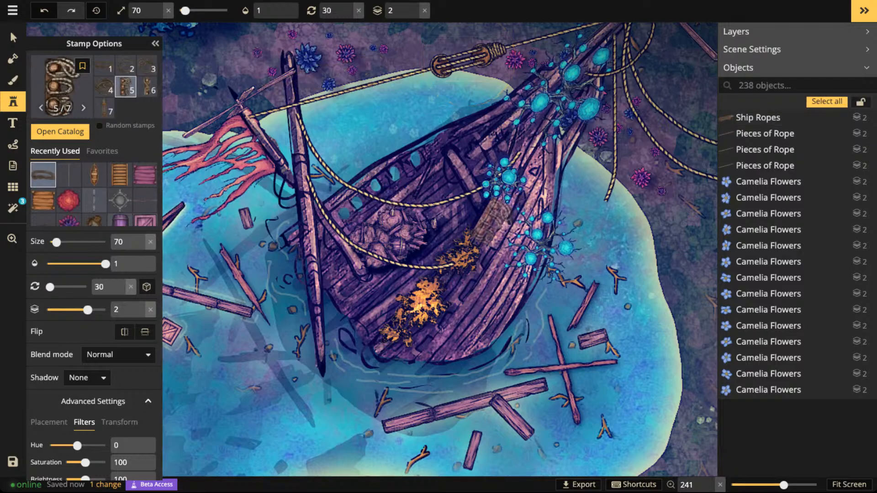
{"action": "left_click", "coordinate": [493, 222]}
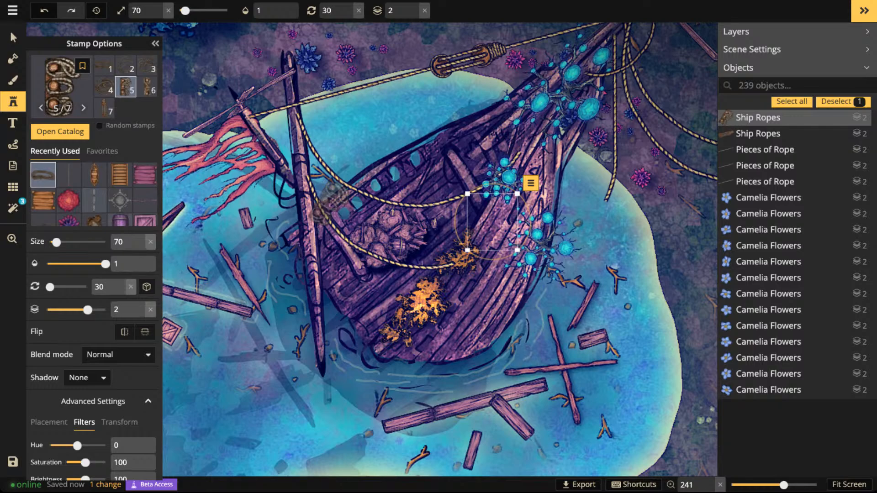
{"action": "key", "text": "Escape"}
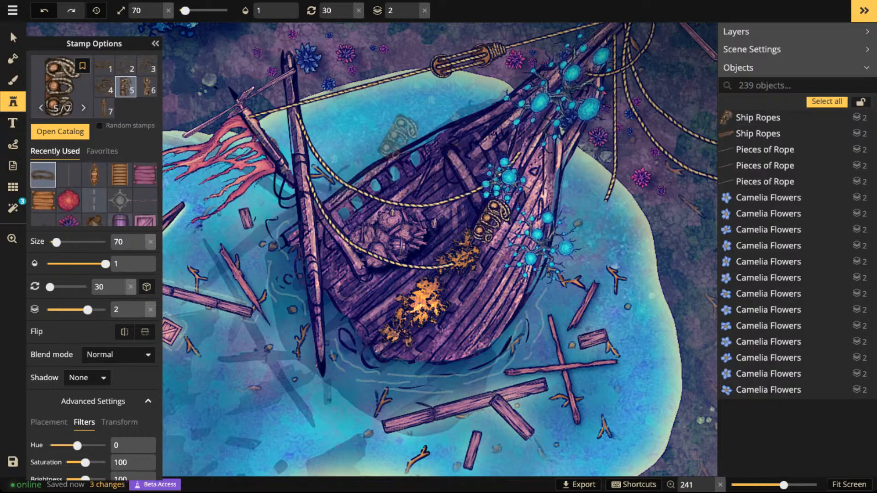
{"action": "scroll", "coordinate": [394, 147], "scroll_direction": "up", "scroll_amount": 2}
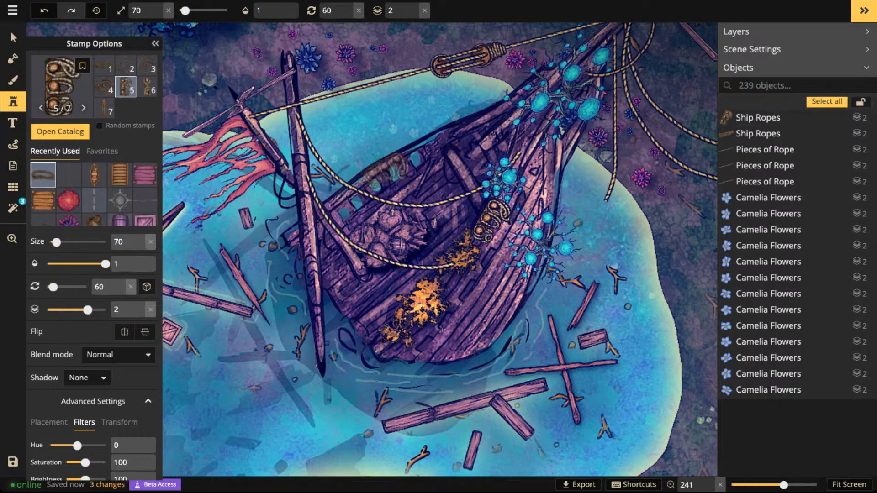
{"action": "left_click", "coordinate": [419, 151]}
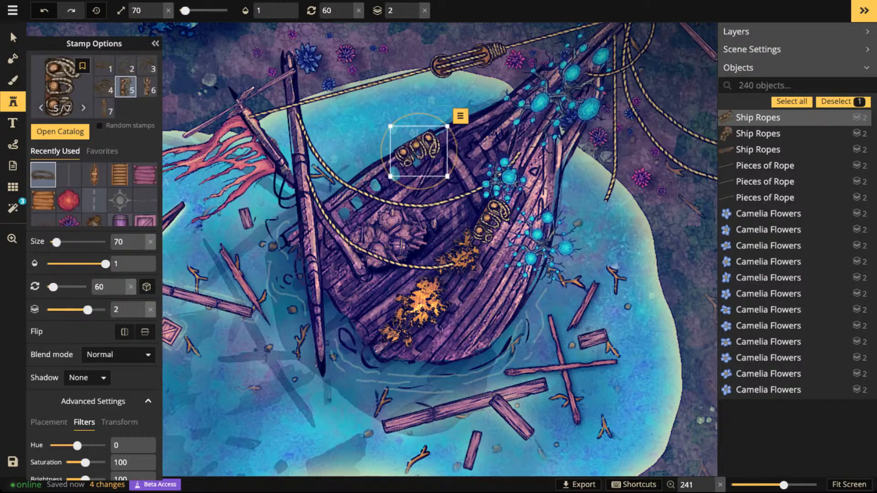
{"action": "key", "text": "Delete"}
- Place another Ship Ropes variant 5 where the ropes meet the bow tip, rotated to 49 degrees and aligned with the spar
{"action": "left_click_drag", "start_coordinate": [569, 122], "coordinate": [438, 208]}
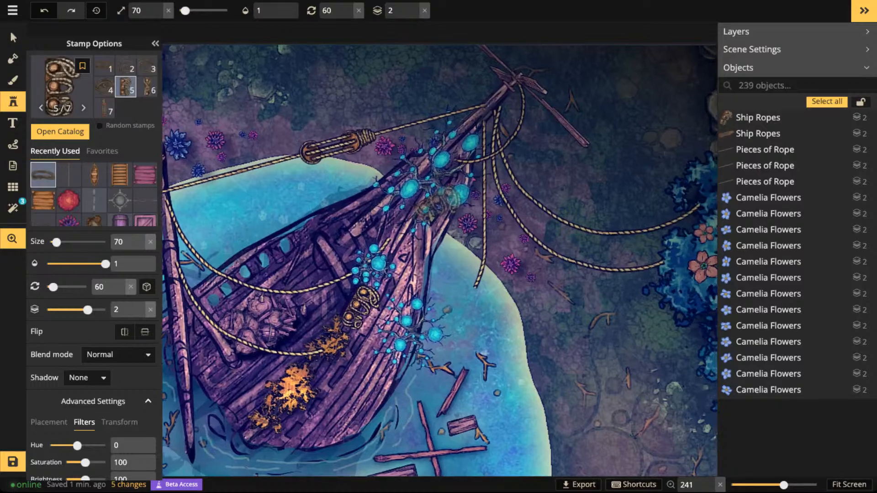
{"action": "scroll", "coordinate": [487, 113], "scroll_direction": "down", "scroll_amount": 1}
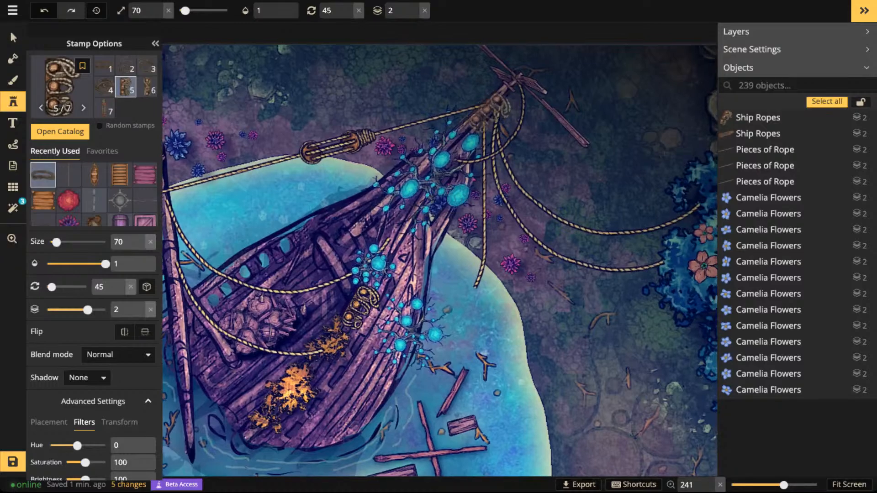
{"action": "left_click", "coordinate": [492, 113]}
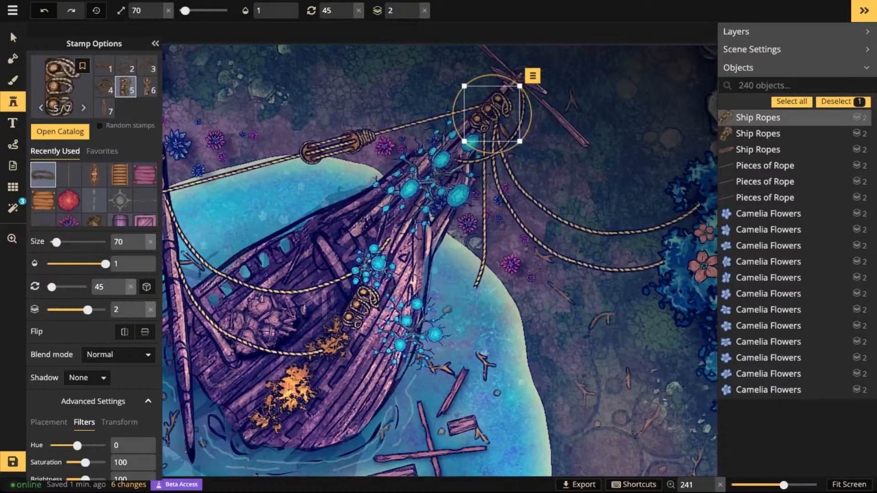
{"action": "left_click_drag", "start_coordinate": [507, 150], "coordinate": [504, 152]}
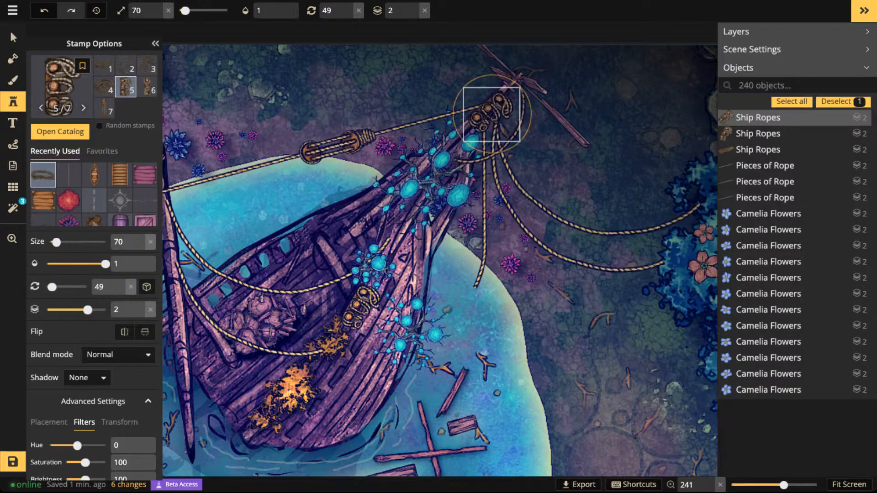
{"action": "left_click_drag", "start_coordinate": [492, 114], "coordinate": [489, 114]}
{"action": "key", "text": "Escape"}
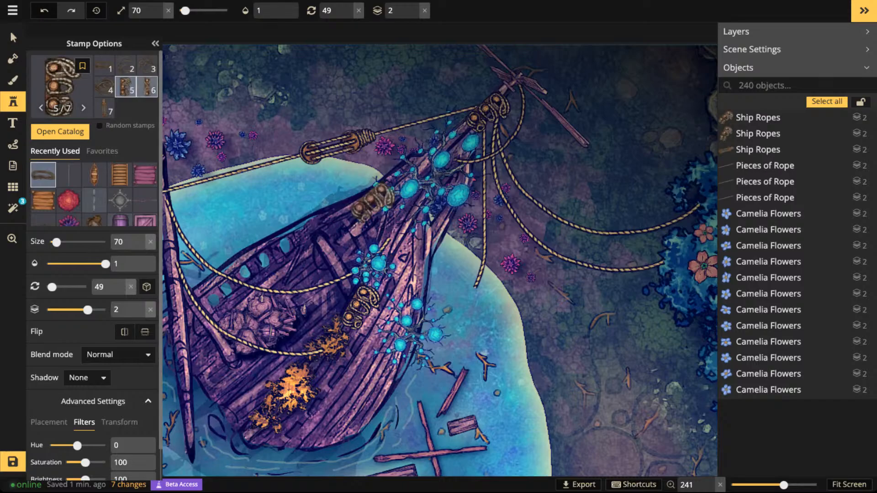
- Place Ship Ropes variant 6 at size 70 and rotation 64 along the wreck's far rail, beside the lake water
{"action": "key", "text": "Right"}
{"action": "left_click_drag", "start_coordinate": [385, 200], "coordinate": [485, 160]}
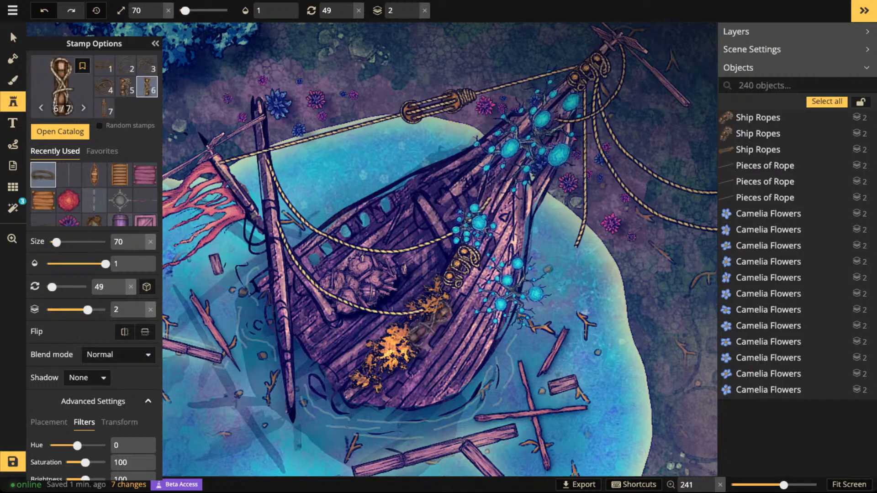
{"action": "key", "text": "comma"}
{"action": "key", "text": "period"}
{"action": "key", "text": "period"}
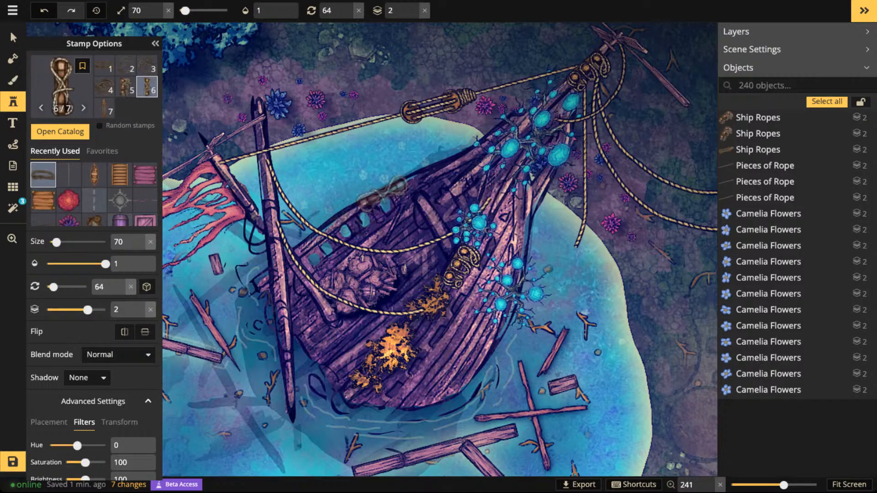
{"action": "scroll", "coordinate": [329, 210], "scroll_direction": "up", "scroll_amount": 3}
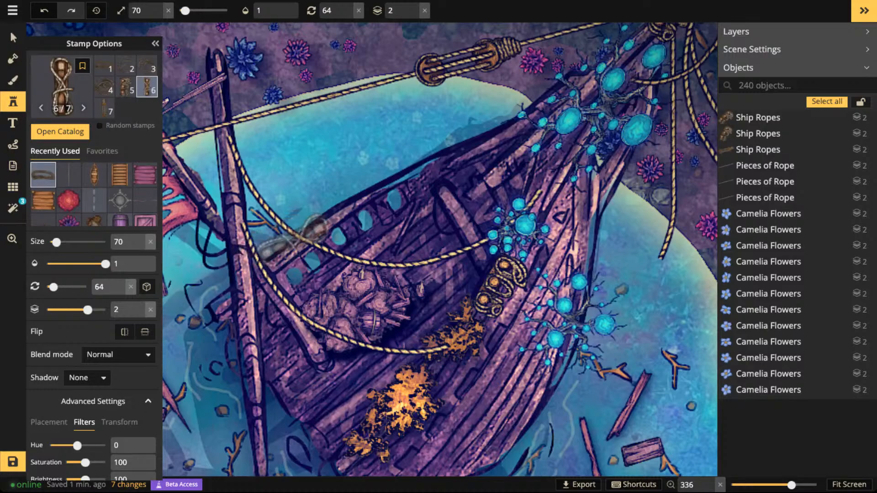
{"action": "left_click", "coordinate": [415, 174]}
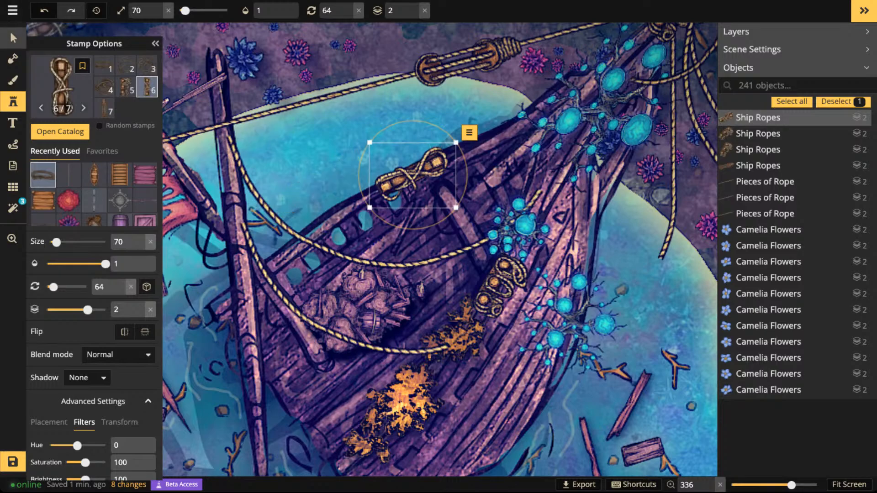
- Set the new rail rope's brightness to 81 and deselect it
{"action": "left_click", "coordinate": [14, 38]}
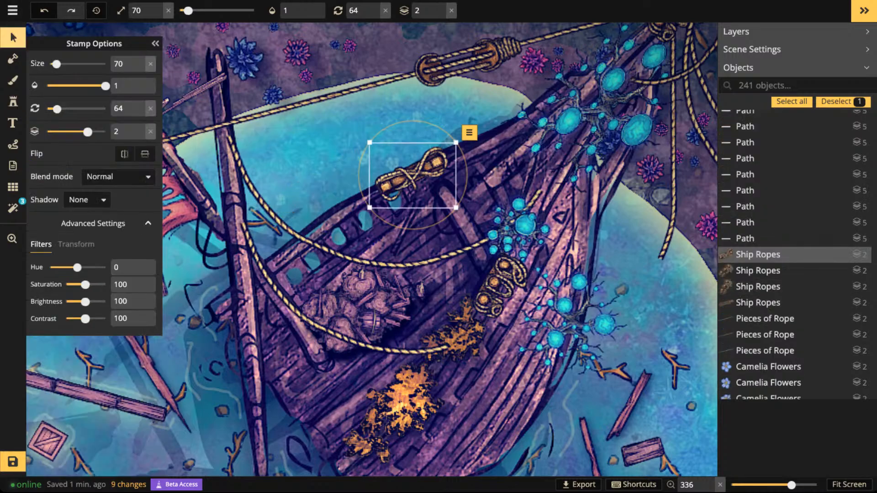
{"action": "left_click_drag", "start_coordinate": [85, 301], "coordinate": [82, 302]}
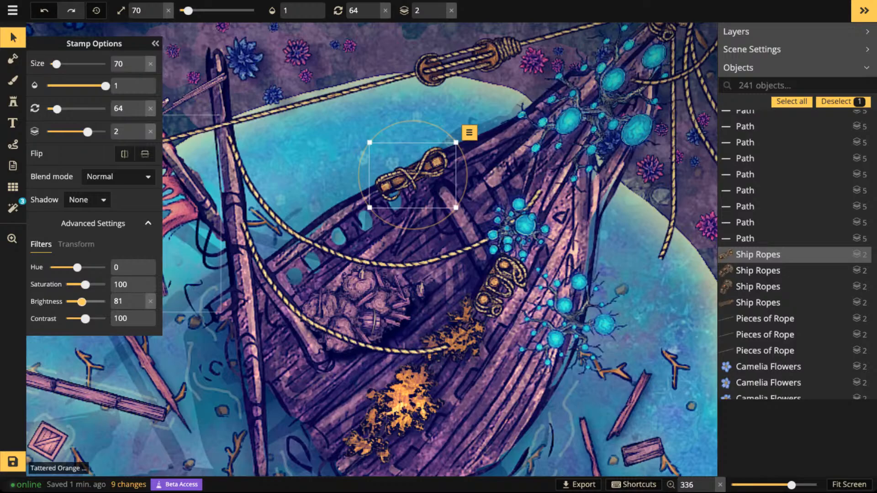
{"action": "key", "text": "Escape"}
- Draw three white path lines fanning out from one point near the map's upper-left rocks, at width 3.2 and opacity 1
{"action": "scroll", "coordinate": [423, 226], "scroll_direction": "down", "scroll_amount": 4}
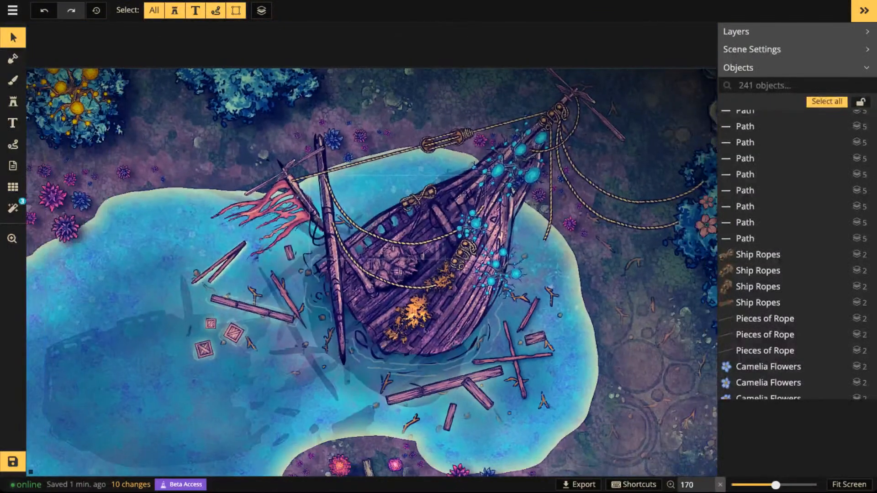
{"action": "scroll", "coordinate": [371, 272], "scroll_direction": "down", "scroll_amount": 3}
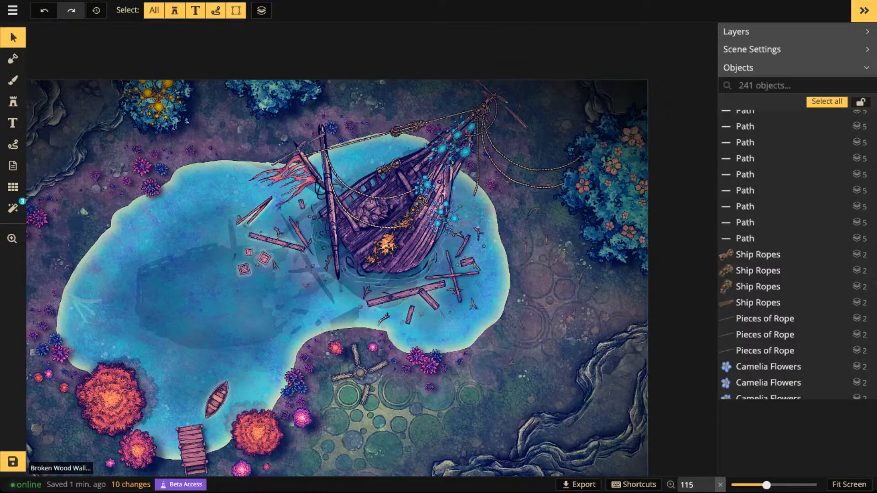
{"action": "scroll", "coordinate": [499, 213], "scroll_direction": "up", "scroll_amount": 3}
{"action": "key", "text": "space"}
{"action": "left_click_drag", "start_coordinate": [499, 214], "coordinate": [511, 238]}
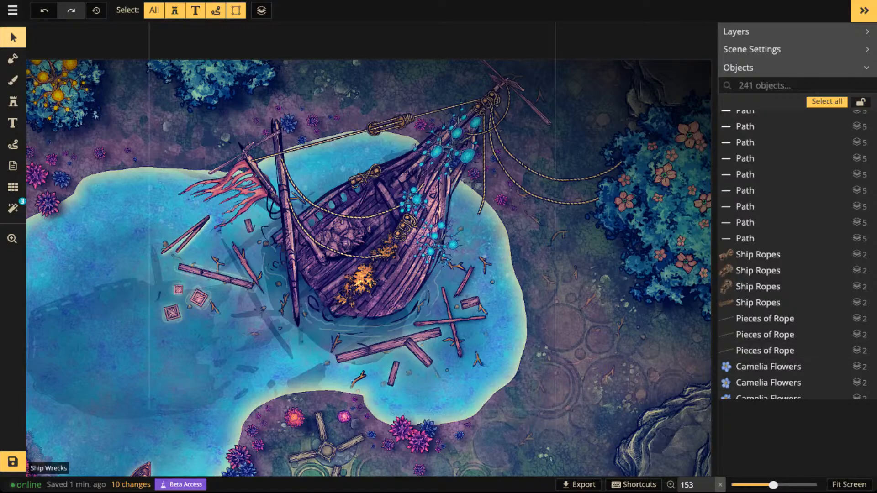
{"action": "scroll", "coordinate": [708, 93], "scroll_direction": "down", "scroll_amount": 5}
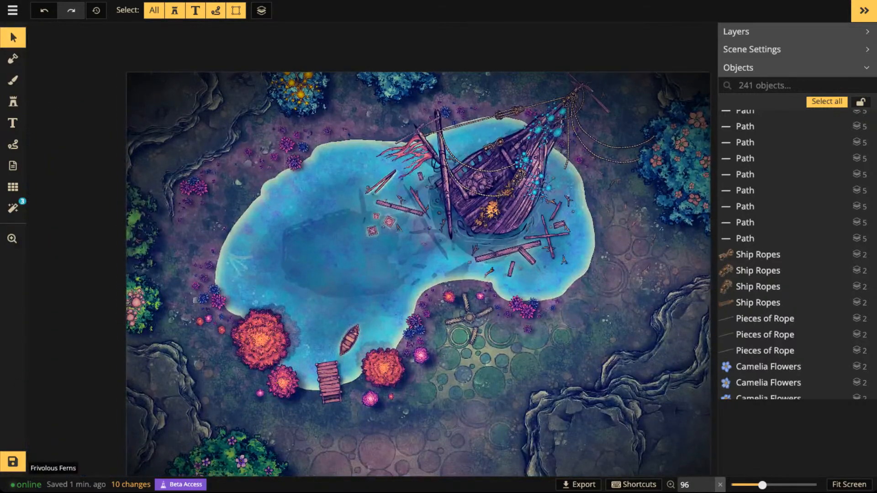
{"action": "left_click", "coordinate": [13, 145]}
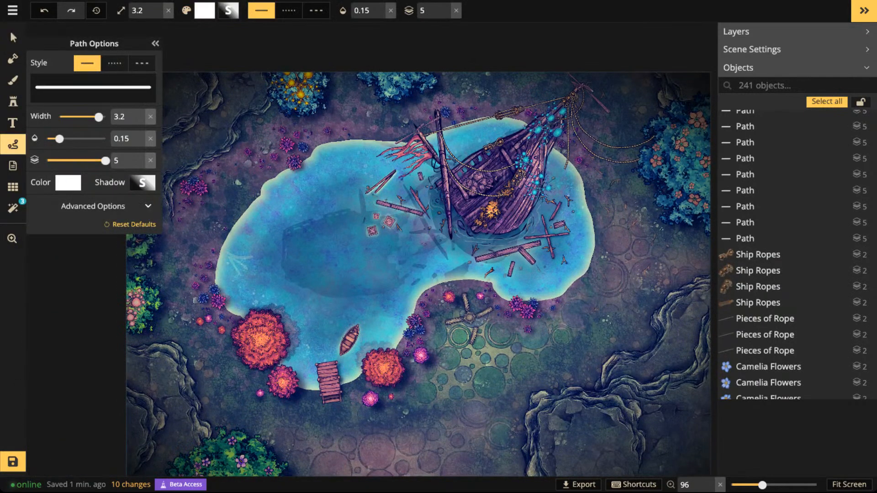
{"action": "left_click_drag", "start_coordinate": [60, 138], "coordinate": [105, 138]}
{"action": "scroll", "coordinate": [297, 201], "scroll_direction": "down", "scroll_amount": 3}
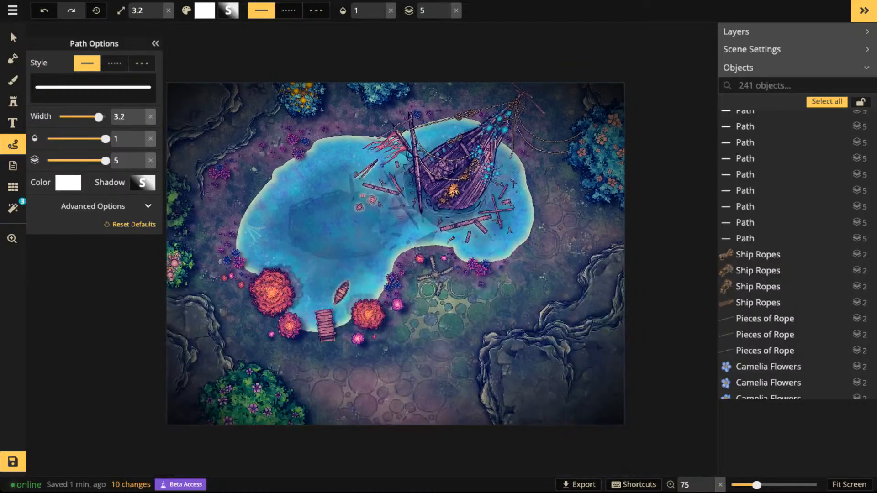
{"action": "scroll", "coordinate": [376, 192], "scroll_direction": "up", "scroll_amount": 3}
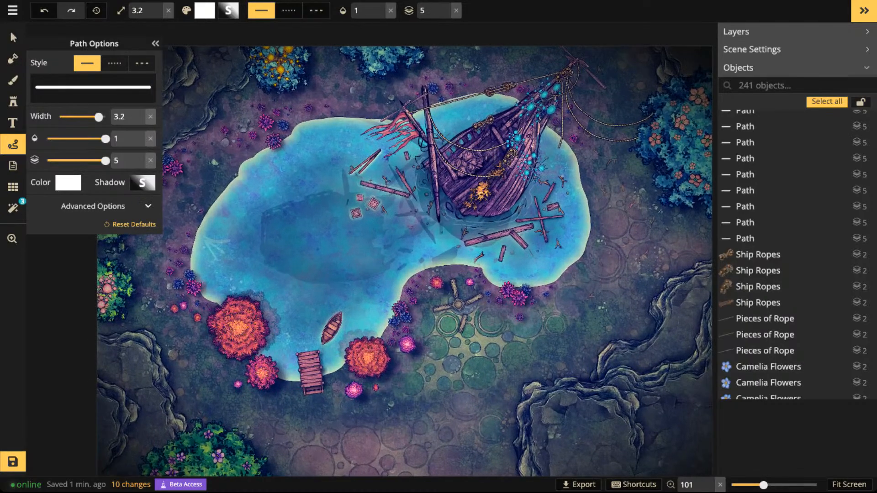
{"action": "key", "text": "space"}
{"action": "left_click_drag", "start_coordinate": [376, 205], "coordinate": [464, 267]}
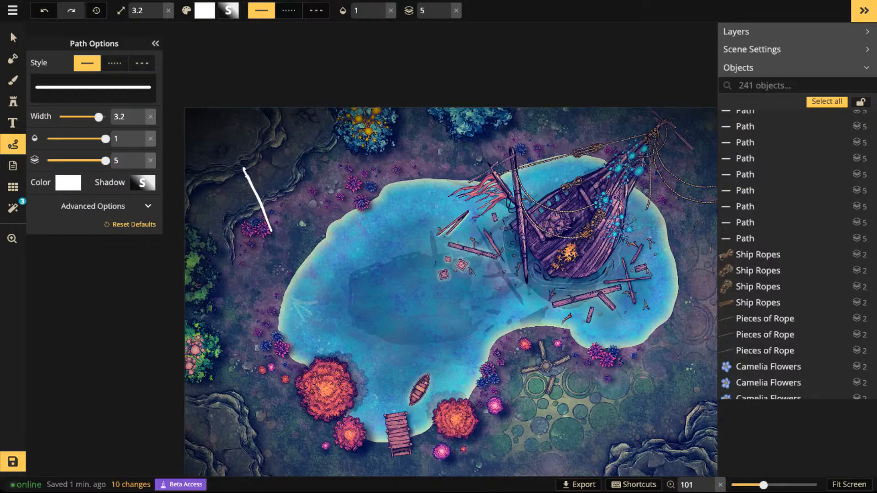
{"action": "left_click_drag", "start_coordinate": [246, 170], "coordinate": [318, 181]}
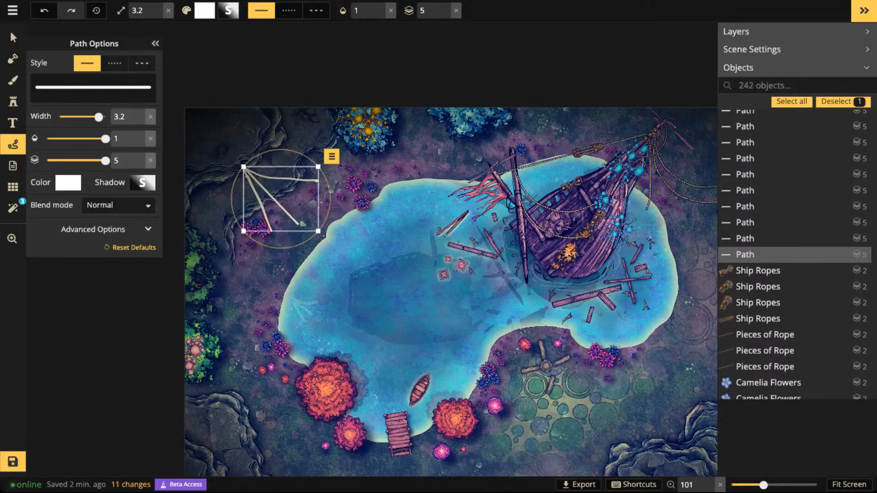
- Rotate the three-line fan so its middle line runs horizontally and its point faces the map's left edge
{"action": "left_click_drag", "start_coordinate": [281, 199], "coordinate": [279, 176]}
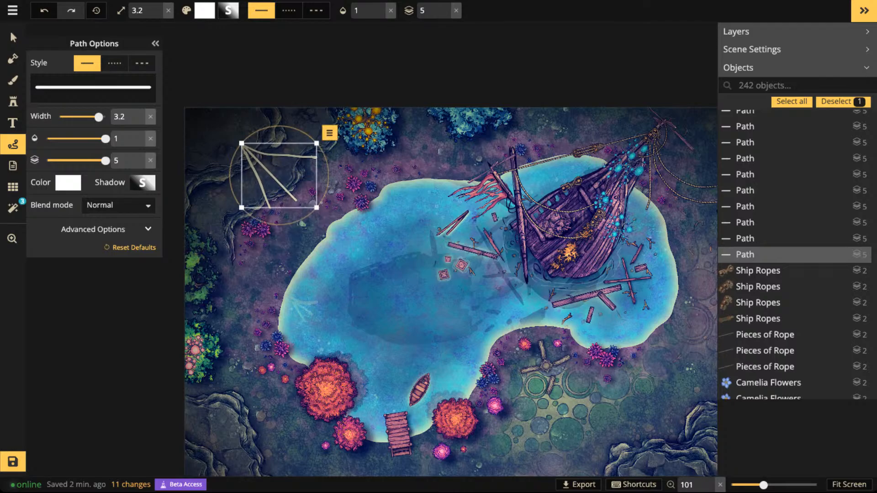
{"action": "mouse_move", "coordinate": [279, 176]}
{"action": "left_mouse_down"}
{"action": "mouse_move", "coordinate": [266, 172]}
{"action": "mouse_move", "coordinate": [301, 194]}
{"action": "mouse_move", "coordinate": [290, 188]}
{"action": "left_mouse_up"}
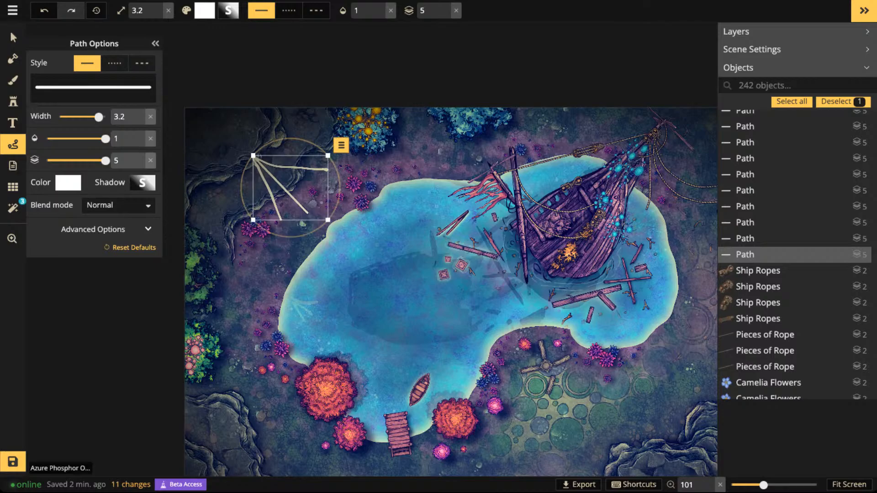
{"action": "scroll", "coordinate": [424, 260], "scroll_direction": "up", "scroll_amount": 3}
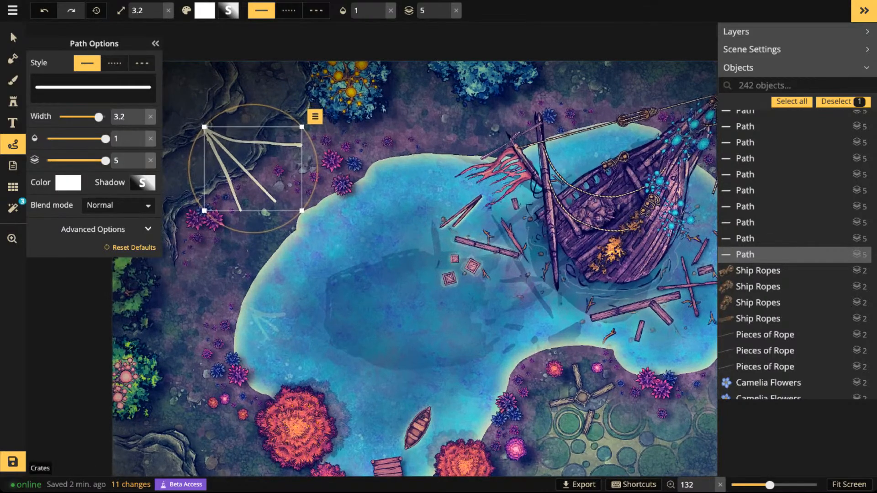
{"action": "left_click_drag", "start_coordinate": [233, 108], "coordinate": [197, 117]}
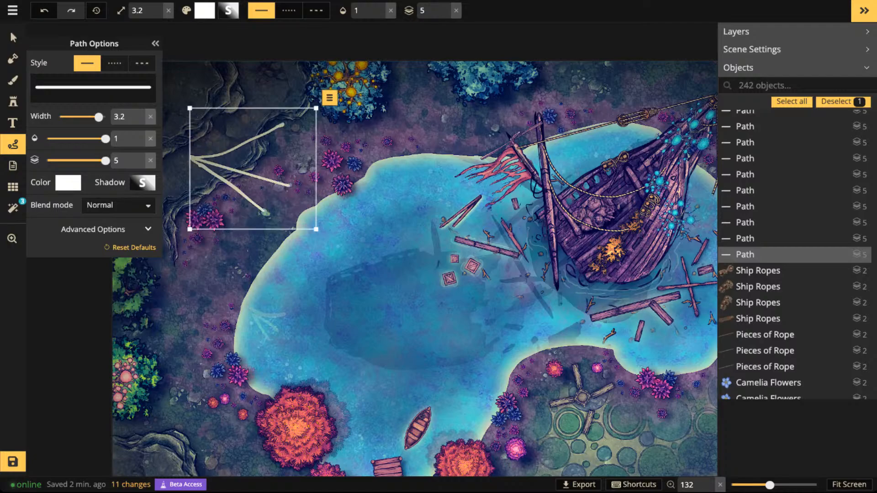
{"action": "left_click_drag", "start_coordinate": [228, 150], "coordinate": [236, 151]}
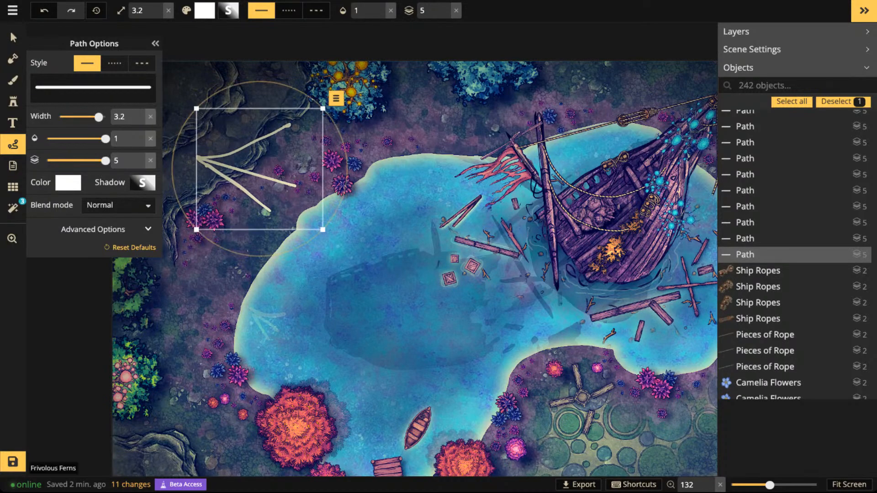
{"action": "left_click_drag", "start_coordinate": [228, 86], "coordinate": [208, 98]}
- Move the three-line fan onto the dark deep-water area in the middle of the lake
{"action": "key", "text": "space"}
{"action": "left_click_drag", "start_coordinate": [228, 151], "coordinate": [326, 251]}
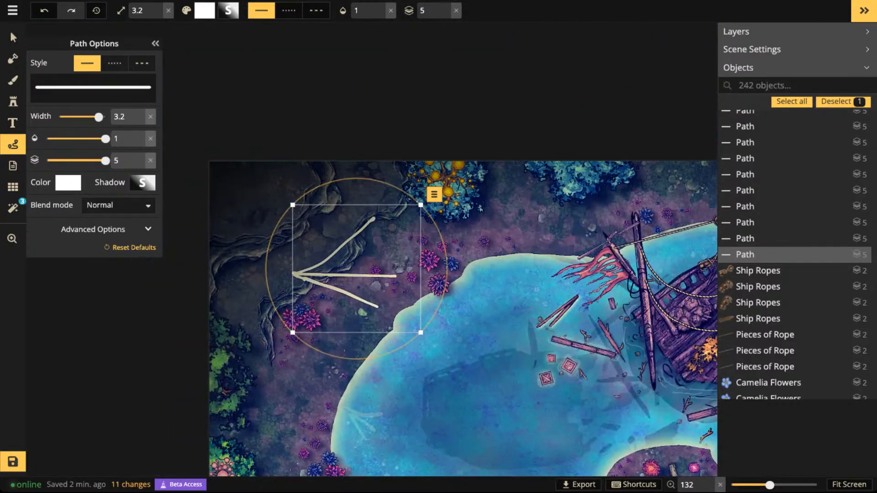
{"action": "key", "text": "space"}
{"action": "left_click_drag", "start_coordinate": [446, 201], "coordinate": [444, 50]}
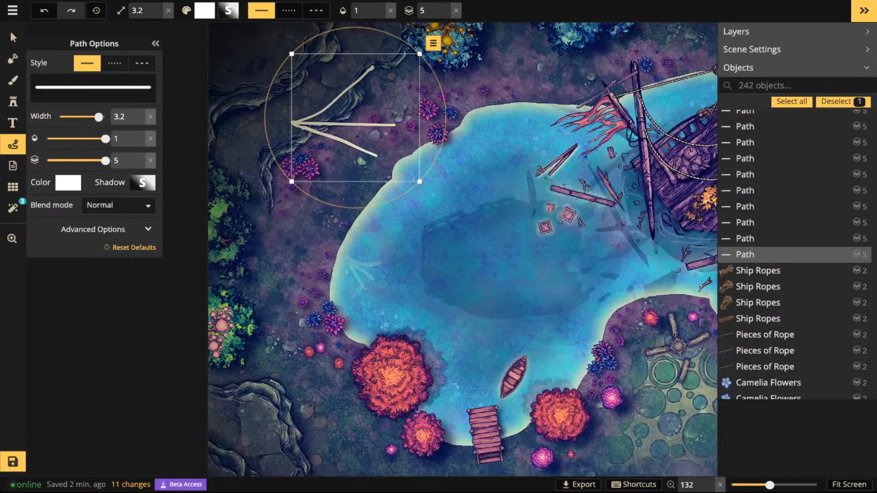
{"action": "left_click_drag", "start_coordinate": [343, 123], "coordinate": [304, 269]}
{"action": "scroll", "coordinate": [290, 251], "scroll_direction": "down", "scroll_amount": 5}
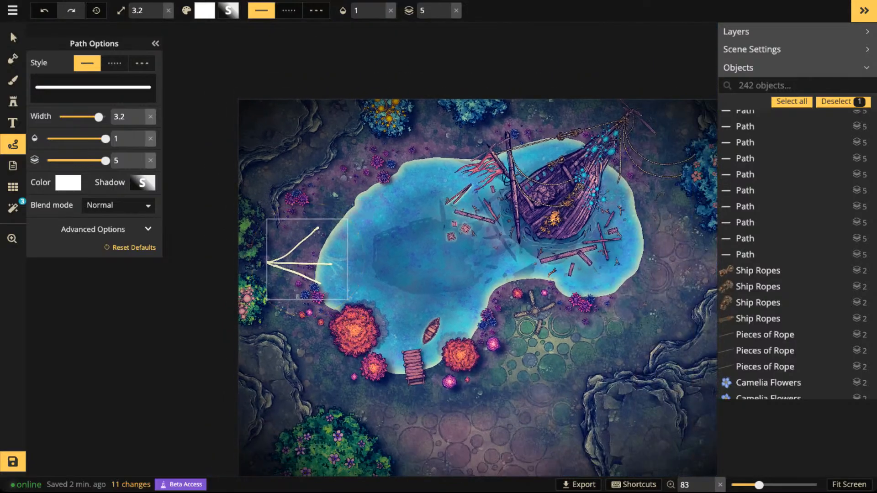
{"action": "left_click_drag", "start_coordinate": [301, 260], "coordinate": [416, 251]}
- Find the orange Light stamp by searching the catalog for "light", choose variant 3, and set size 250, rotation 180 and layer 5
{"action": "left_click", "coordinate": [13, 102]}
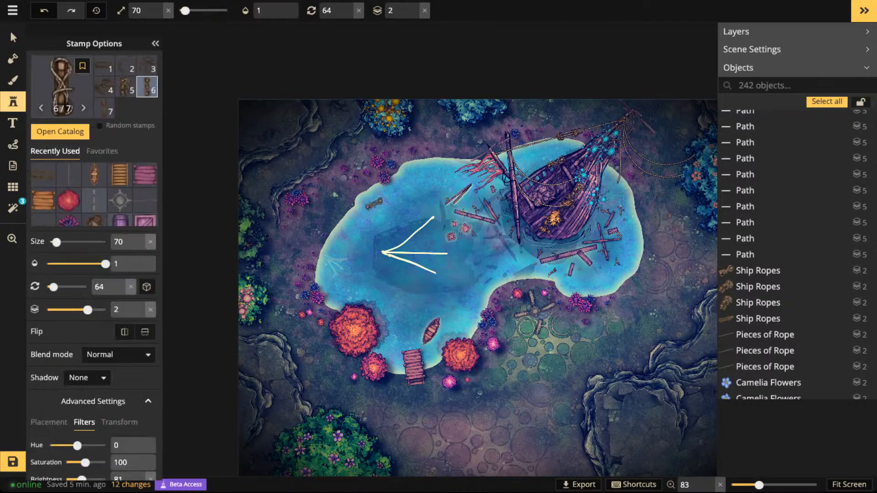
{"action": "left_click", "coordinate": [59, 131]}
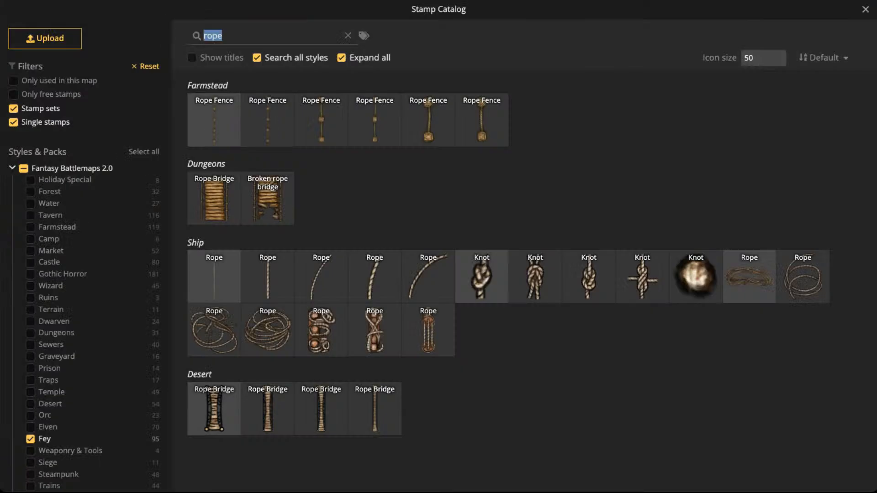
{"action": "type", "text": "light"}
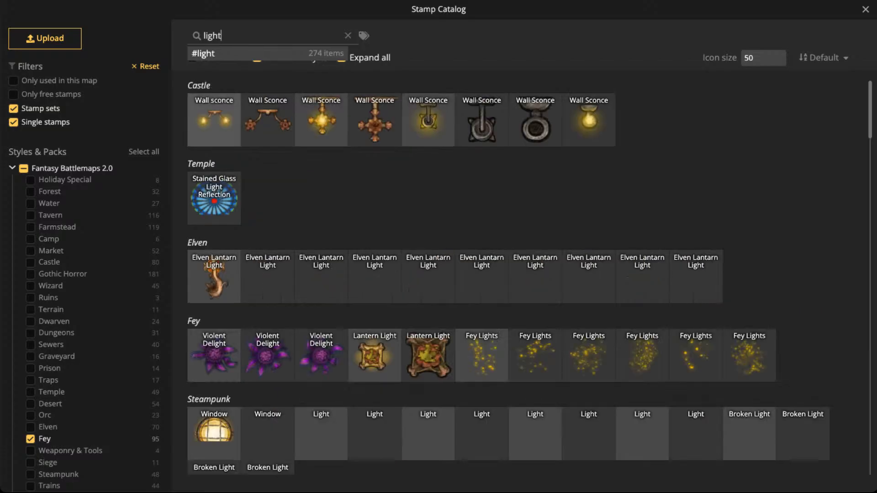
{"action": "scroll", "coordinate": [530, 277], "scroll_direction": "down", "scroll_amount": 10}
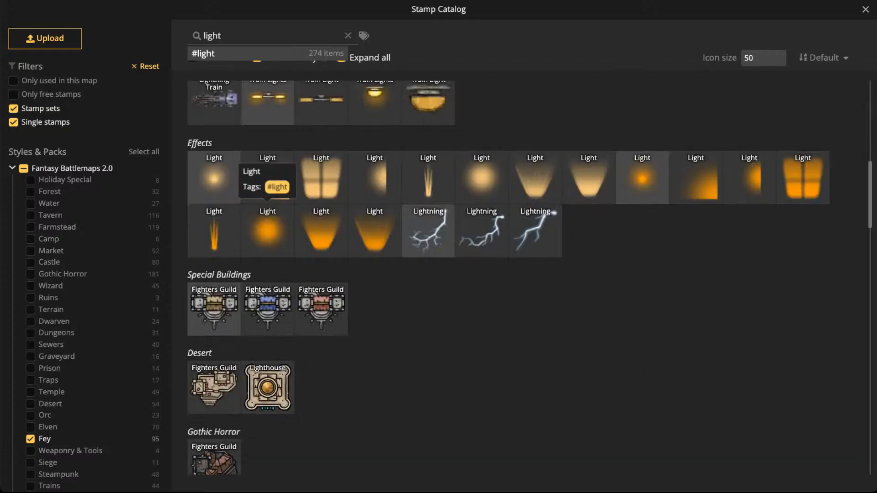
{"action": "left_click", "coordinate": [749, 178]}
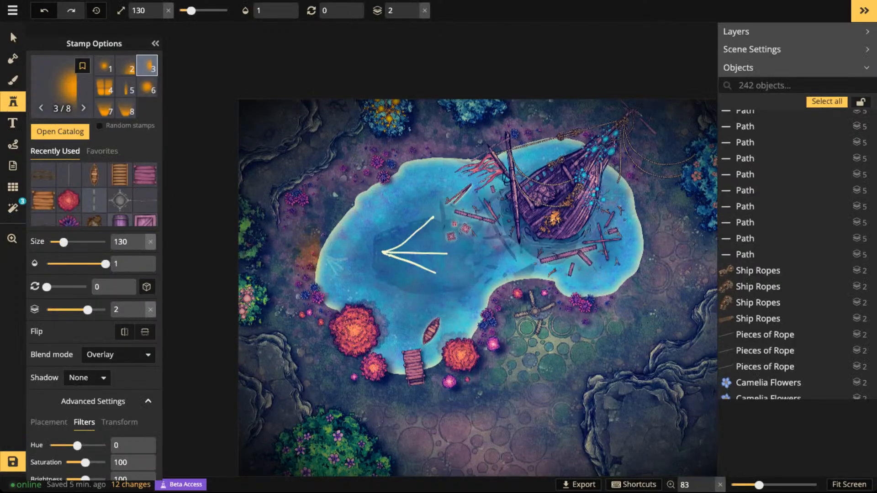
{"action": "left_click_drag", "start_coordinate": [63, 242], "coordinate": [77, 242]}
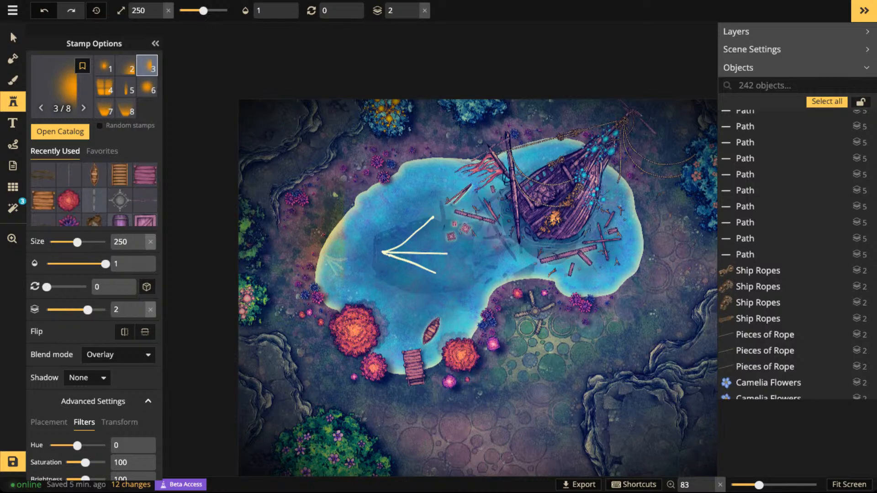
{"action": "left_click_drag", "start_coordinate": [47, 287], "coordinate": [58, 286]}
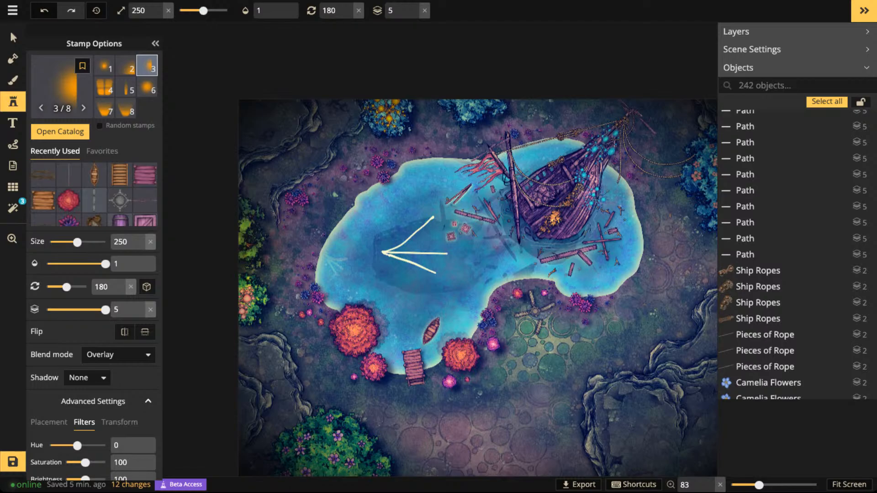
- Set the Cold & Warm custom colour filter to layer 4
{"action": "scroll", "coordinate": [97, 265], "scroll_direction": "down", "scroll_amount": 1}
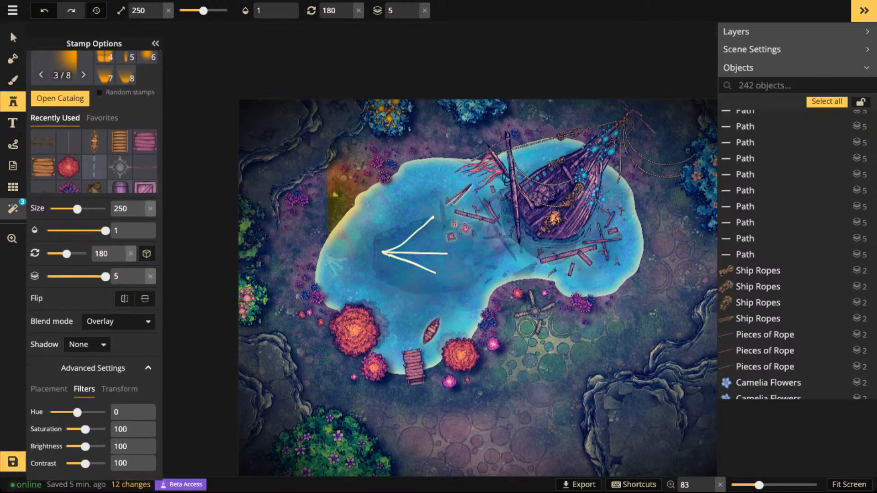
{"action": "left_click", "coordinate": [13, 208]}
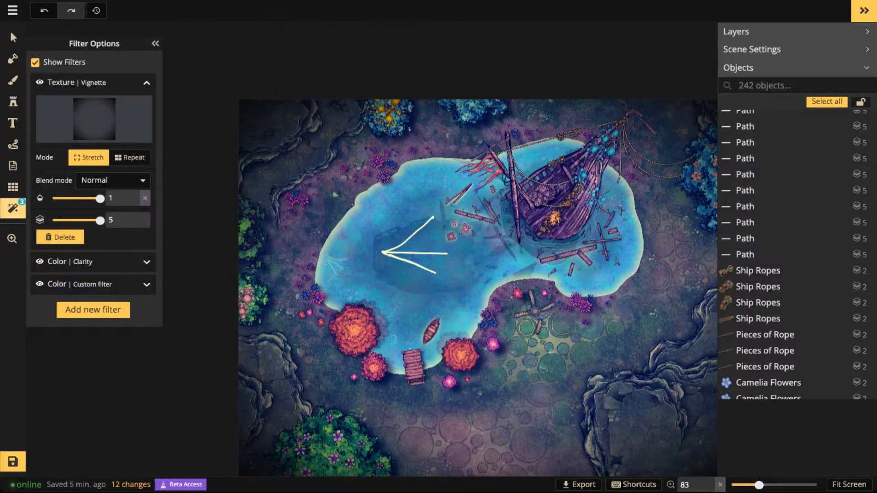
{"action": "left_click", "coordinate": [146, 285]}
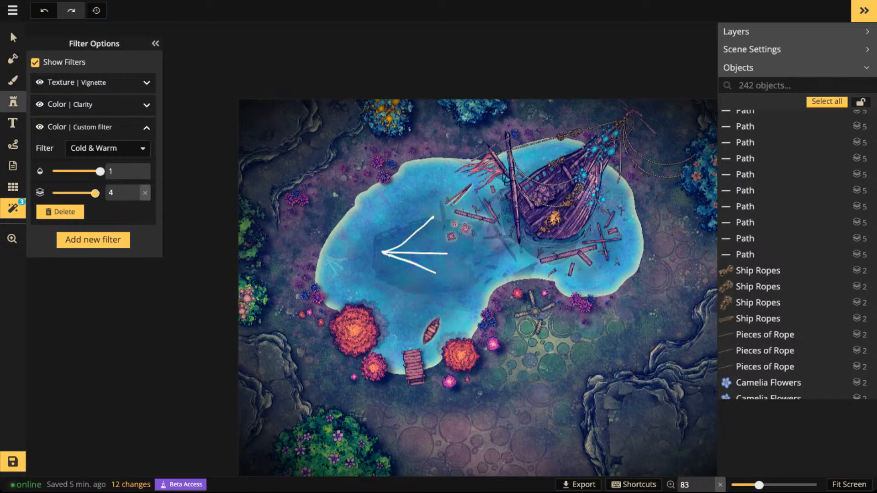
- Place the orange light stamp over the map's left edge, level with the lake
{"action": "left_click", "coordinate": [13, 101]}
{"action": "scroll", "coordinate": [266, 281], "scroll_direction": "up", "scroll_amount": 3}
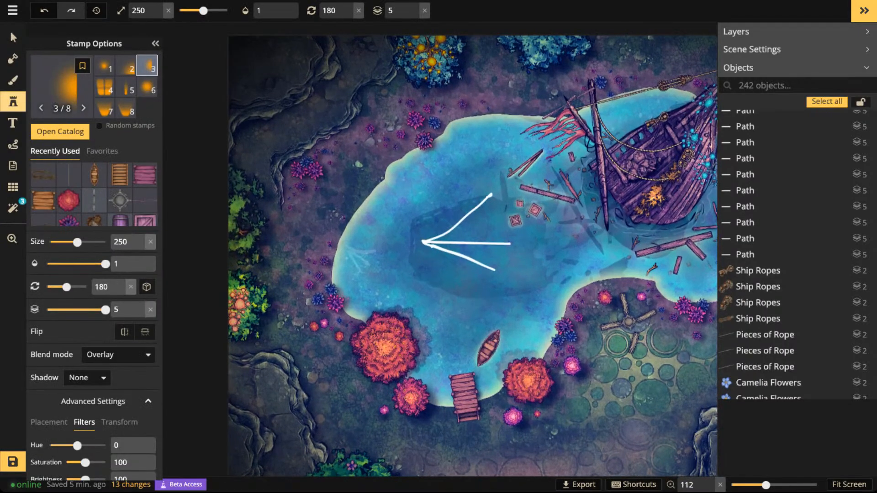
{"action": "left_click", "coordinate": [256, 266]}
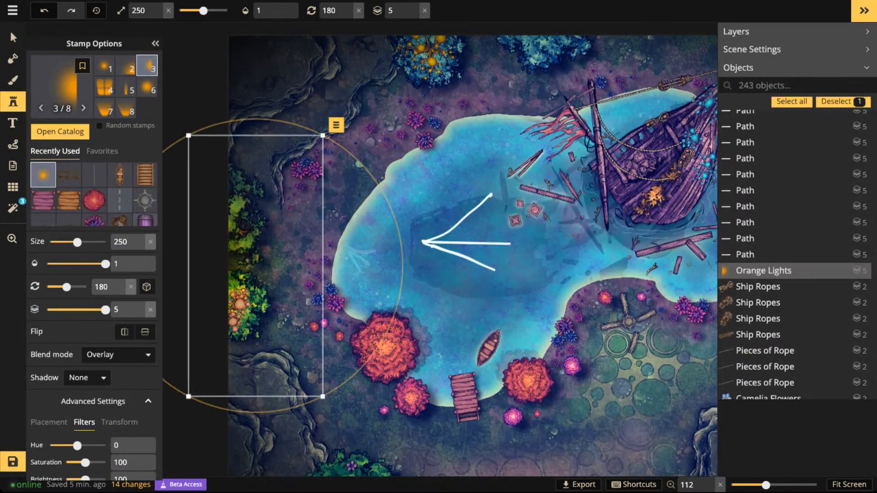
- Enlarge the orange light stamp to size 280, shift it slightly toward the lake, and set its hue to -134
{"action": "scroll", "coordinate": [256, 267], "scroll_direction": "up", "scroll_amount": 3}
{"action": "left_click_drag", "start_coordinate": [256, 267], "coordinate": [290, 263]}
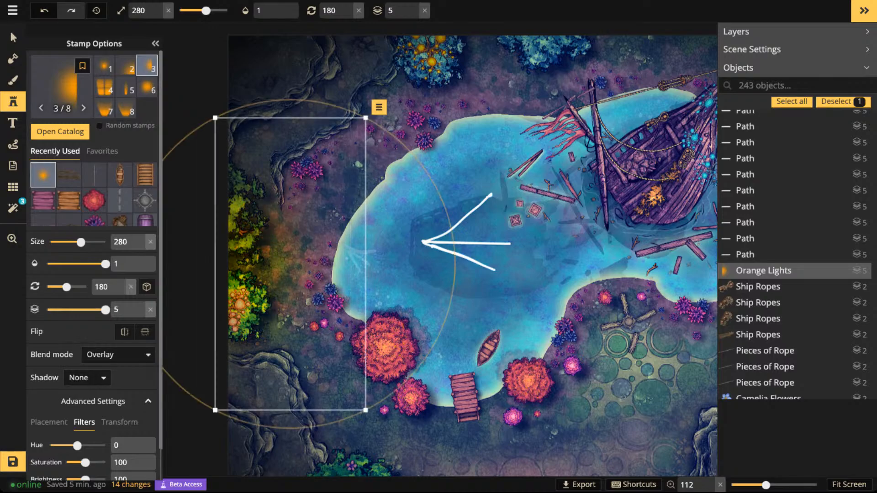
{"action": "left_click_drag", "start_coordinate": [77, 445], "coordinate": [72, 445]}
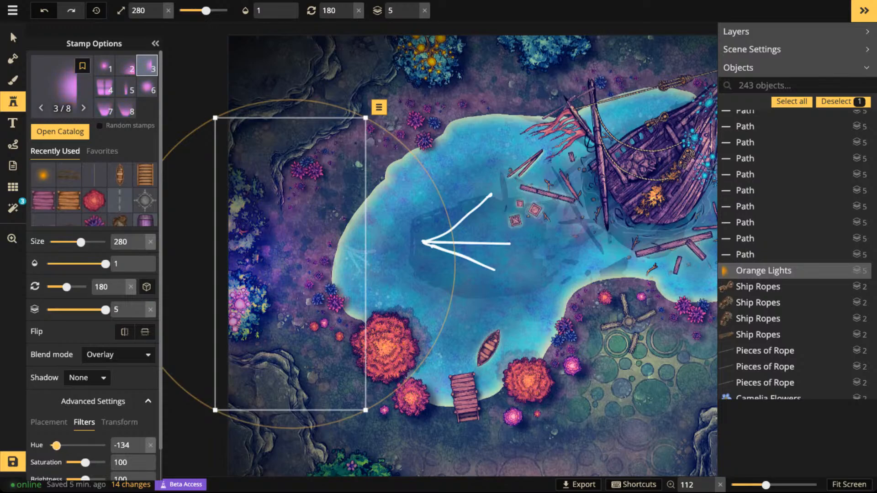
{"action": "key", "text": "Escape"}
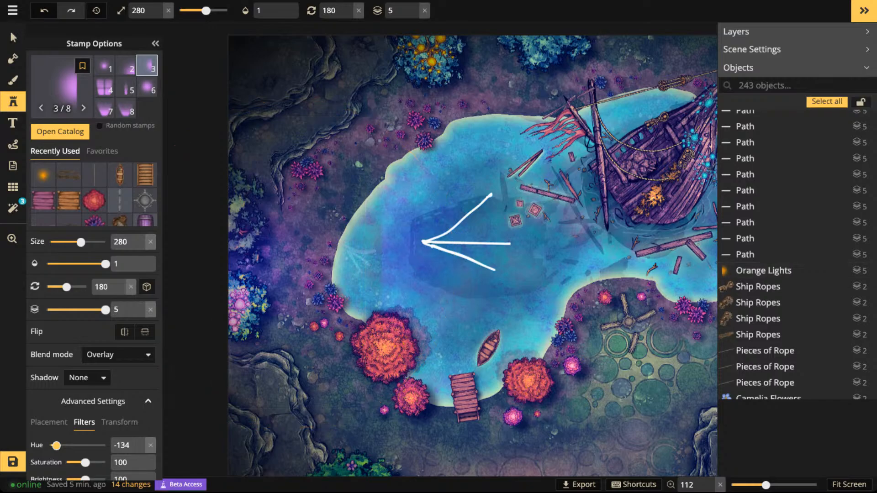
- Place two more purple light stamps, about size 200, over the map's left edge beside the lake
{"action": "scroll", "coordinate": [370, 268], "scroll_direction": "down", "scroll_amount": 5}
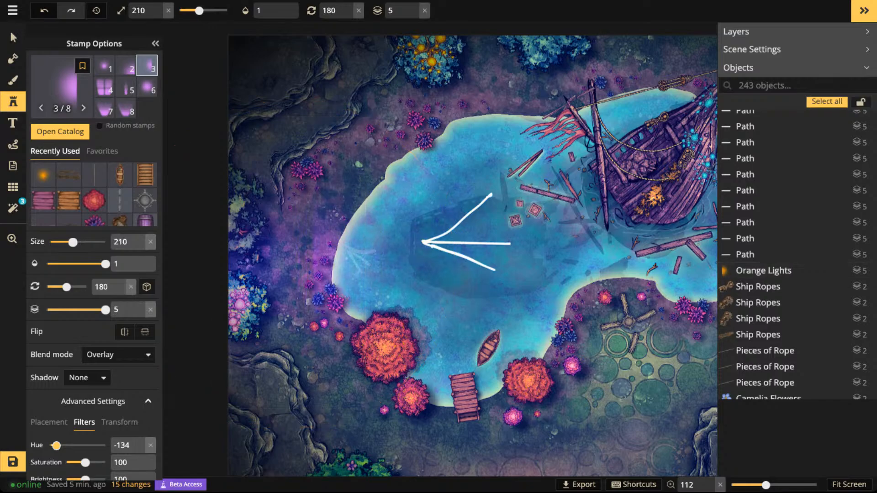
{"action": "left_click", "coordinate": [242, 266]}
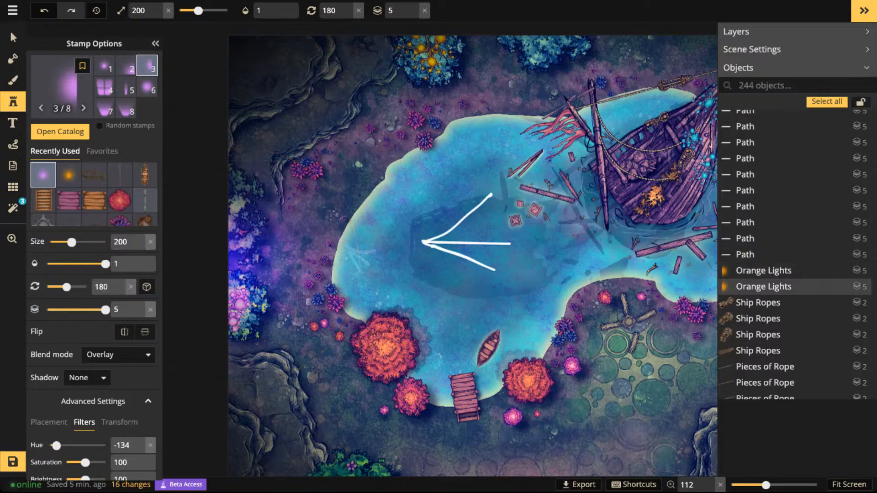
{"action": "left_click", "coordinate": [239, 261]}
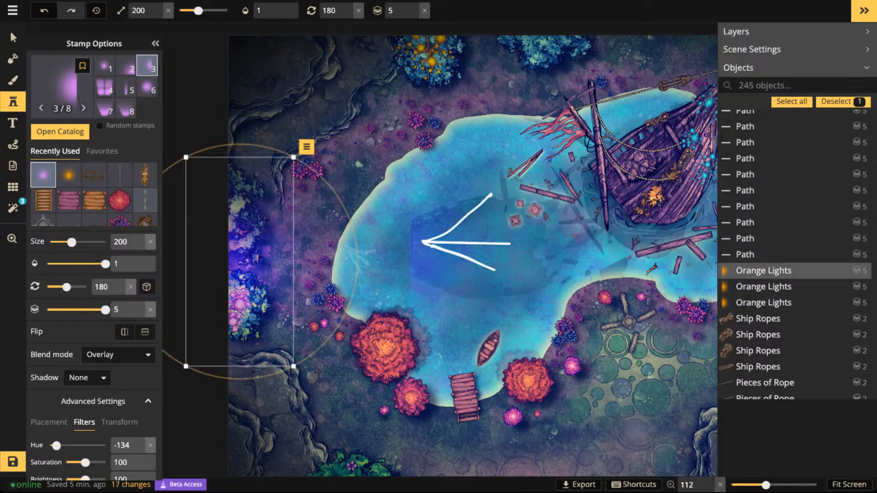
{"action": "key", "text": "Escape"}
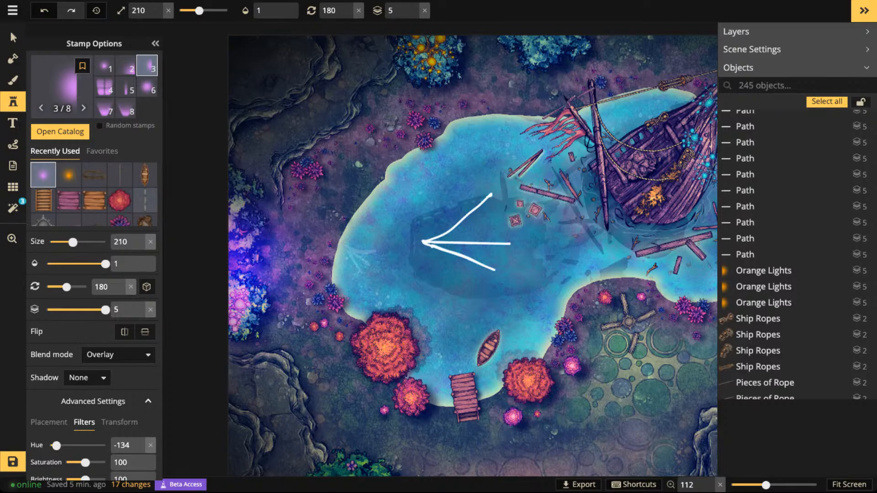
- Add a size 300 purple light stamp near the map's left edge and set its opacity to 0.56
{"action": "key", "text": "]"}
{"action": "key", "text": "]"}
{"action": "key", "text": "]"}
{"action": "key", "text": "]"}
{"action": "key", "text": "]"}
{"action": "key", "text": "]"}
{"action": "key", "text": "]"}
{"action": "key", "text": "]"}
{"action": "key", "text": "]"}
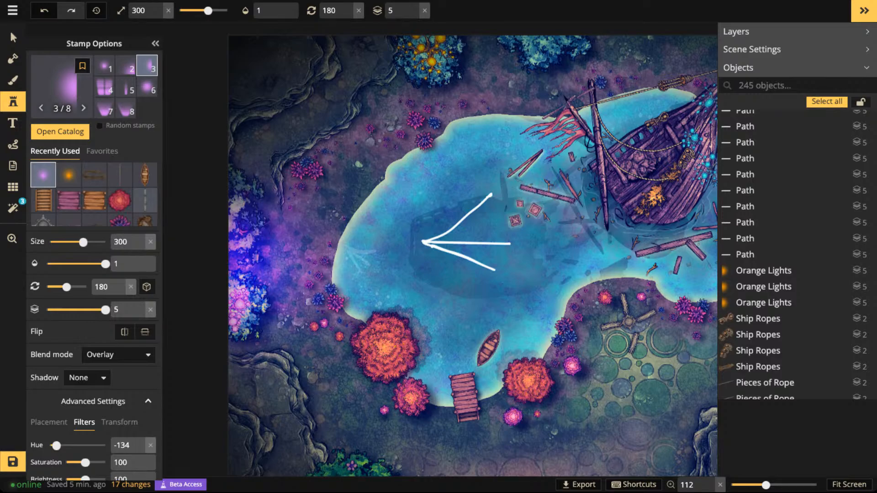
{"action": "left_click", "coordinate": [293, 260]}
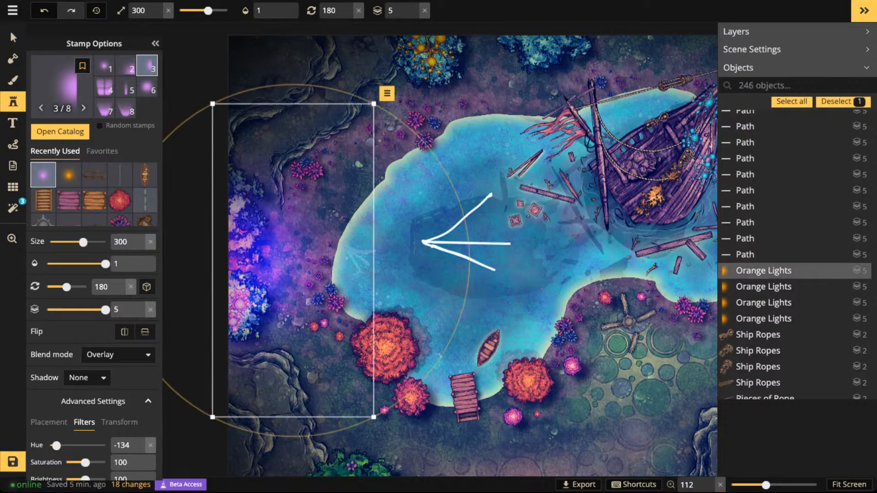
{"action": "left_click", "coordinate": [272, 10]}
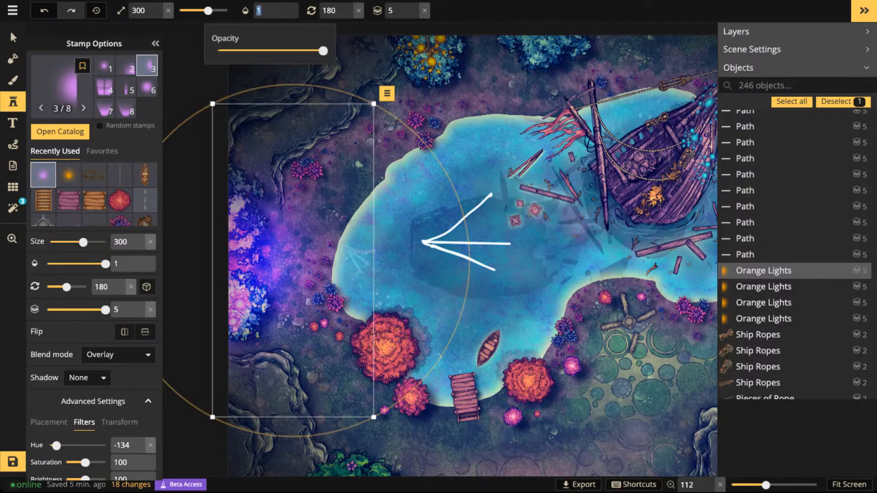
{"action": "type", "text": "0.56"}
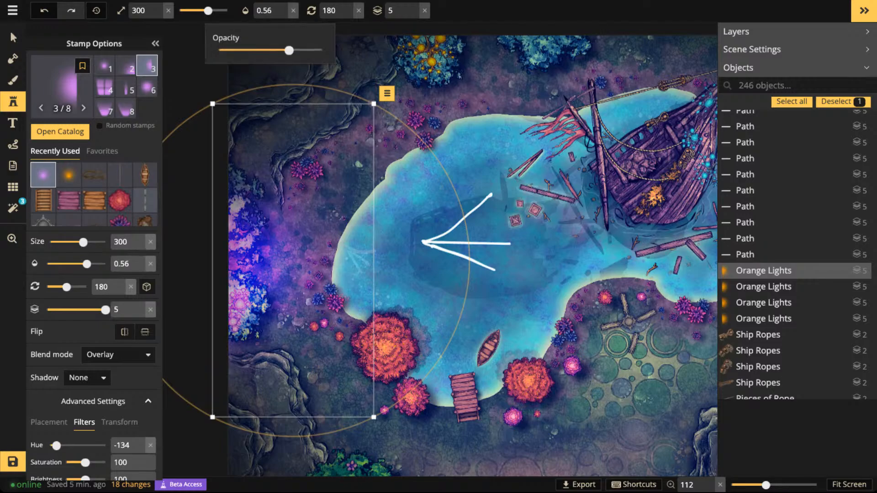
- Place light variant 7 over the left part of the lake with rotation 90 and lower its opacity to about 0.24
{"action": "left_click", "coordinate": [105, 108]}
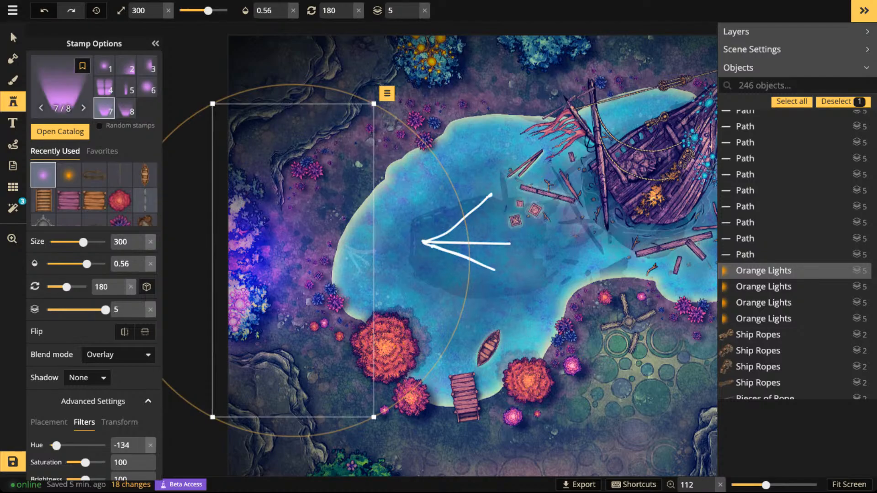
{"action": "left_click_drag", "start_coordinate": [67, 287], "coordinate": [55, 287]}
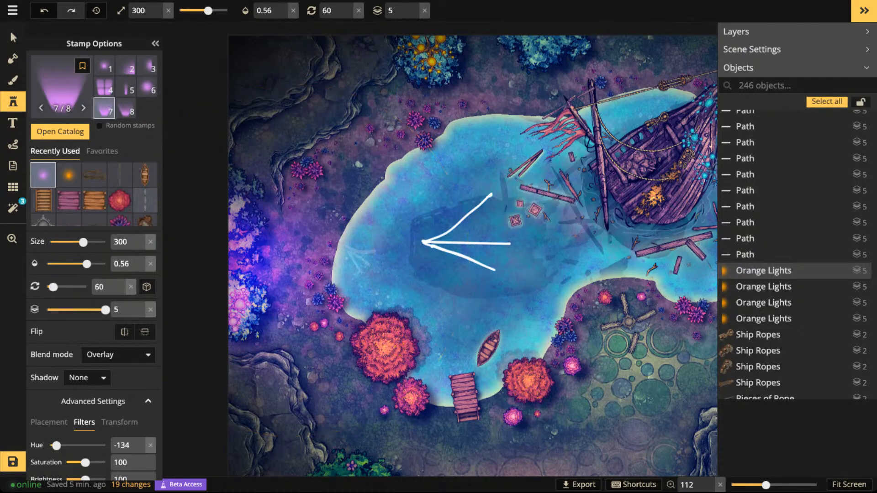
{"action": "left_click", "coordinate": [397, 265]}
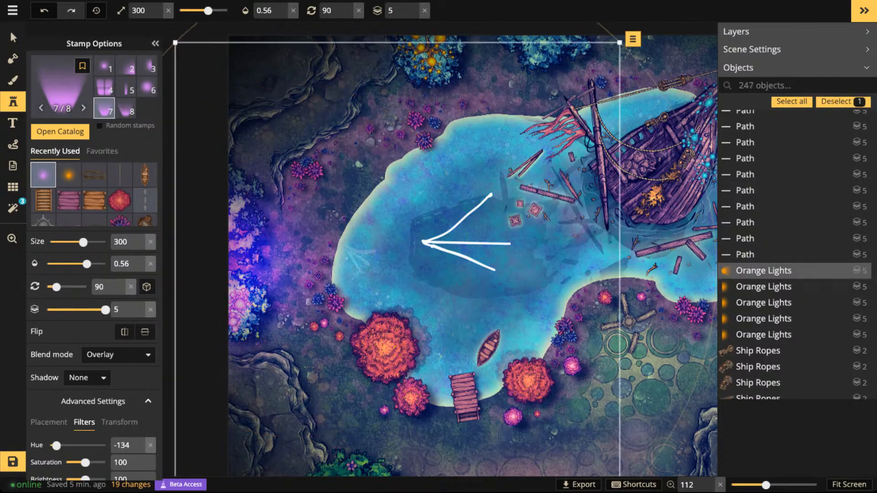
{"action": "scroll", "coordinate": [355, 270], "scroll_direction": "down", "scroll_amount": 2}
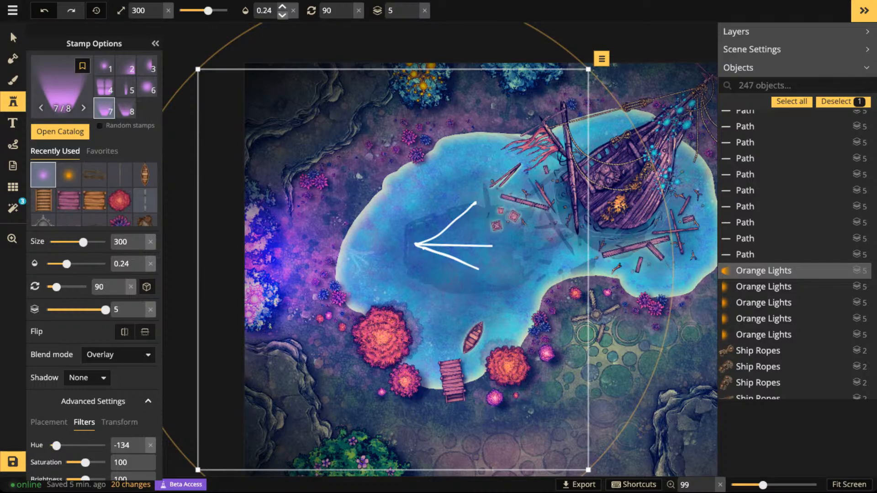
{"action": "left_click", "coordinate": [283, 15]}
- Delete the white three-line fan from the middle of the lake
{"action": "left_click", "coordinate": [12, 38]}
{"action": "left_click", "coordinate": [285, 199]}
{"action": "scroll", "coordinate": [285, 199], "scroll_direction": "down", "scroll_amount": 1}
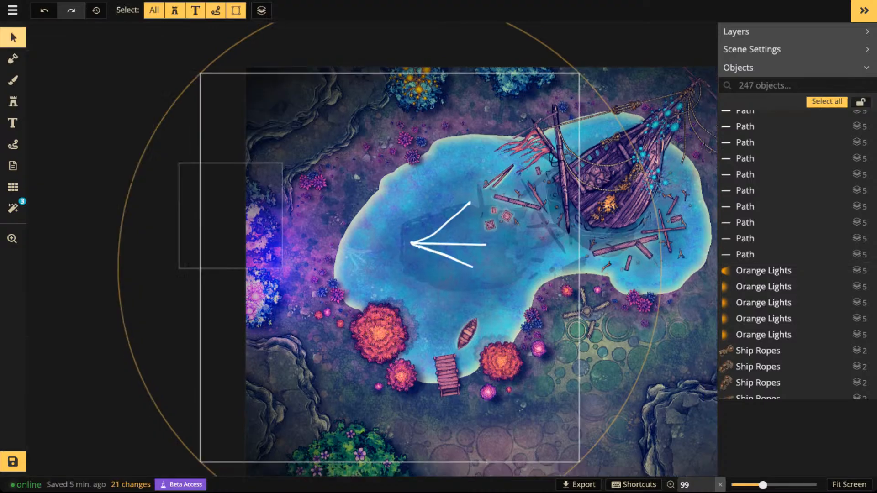
{"action": "key", "text": "space"}
{"action": "left_click_drag", "start_coordinate": [280, 199], "coordinate": [122, 200]}
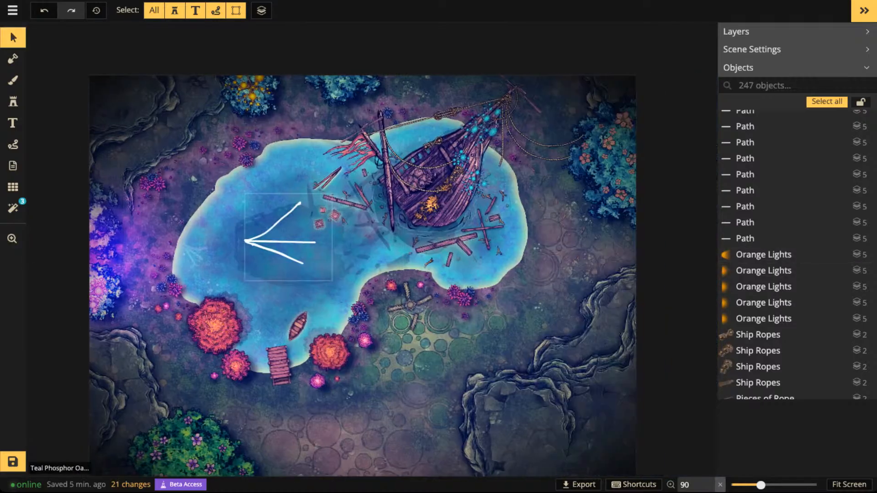
{"action": "left_click", "coordinate": [281, 242]}
{"action": "key", "text": "Delete"}
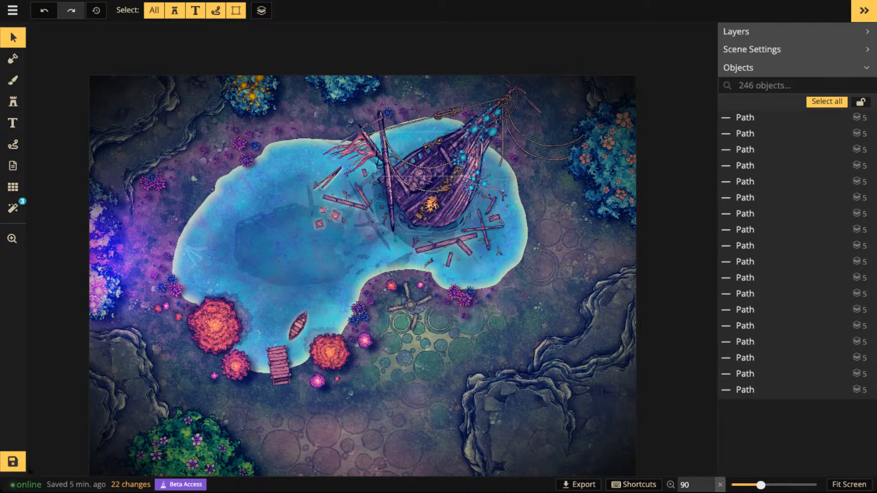
- Duplicate the large shipwreck stamp and place the copy just below the original
{"action": "scroll", "coordinate": [450, 217], "scroll_direction": "up", "scroll_amount": 1}
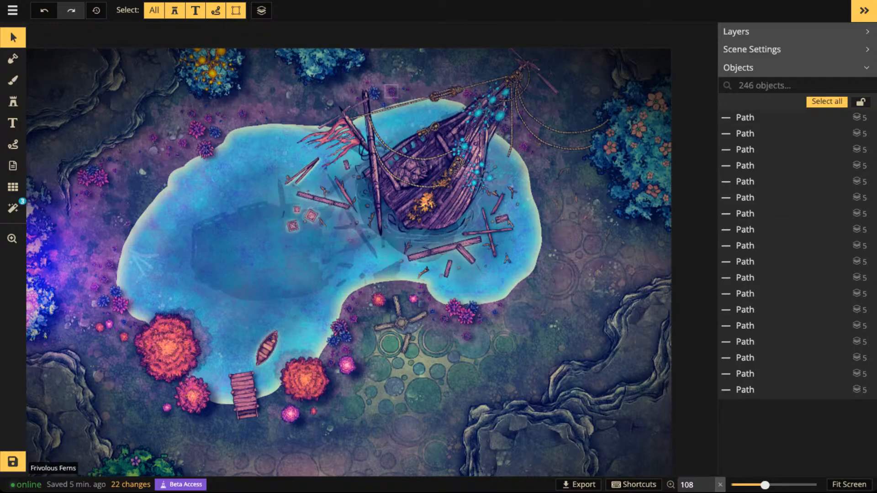
{"action": "left_click", "coordinate": [384, 83]}
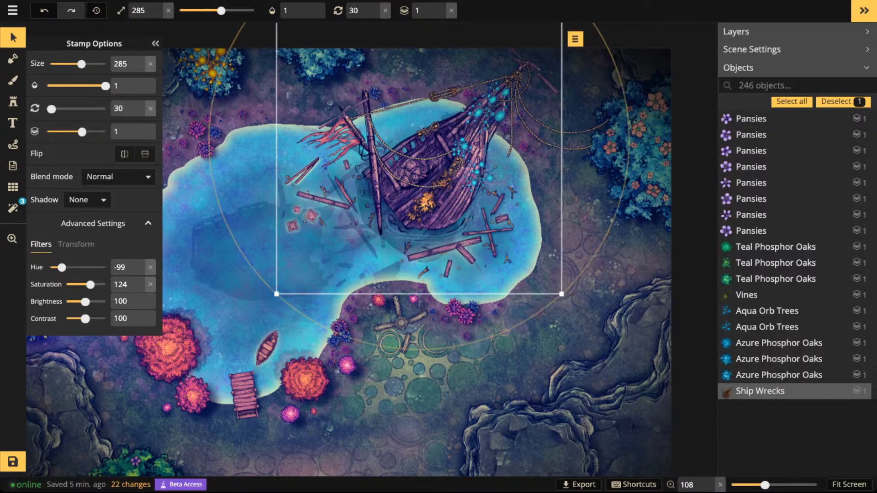
{"action": "key", "text": "ctrl+v"}
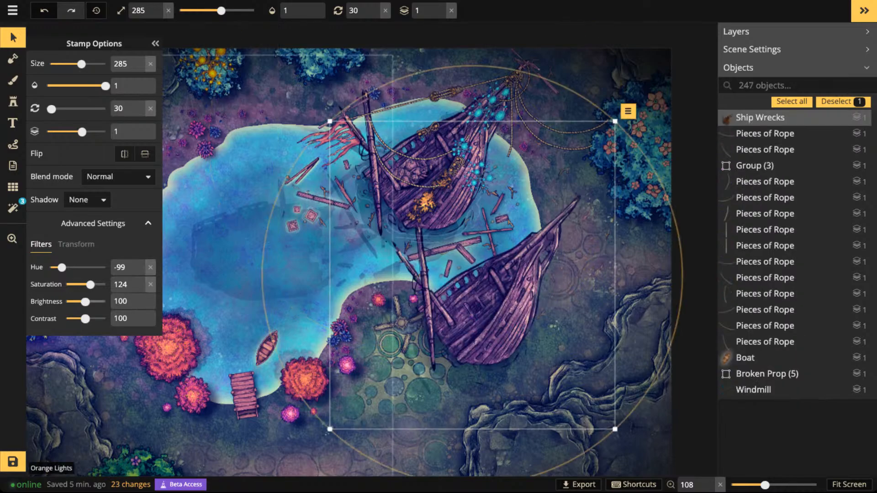
- Turn the shipwreck copy into a shadow beneath the original with brightness 0, opacity 0.49, layer -5 and rotation 60
{"action": "left_click_drag", "start_coordinate": [85, 301], "coordinate": [66, 302]}
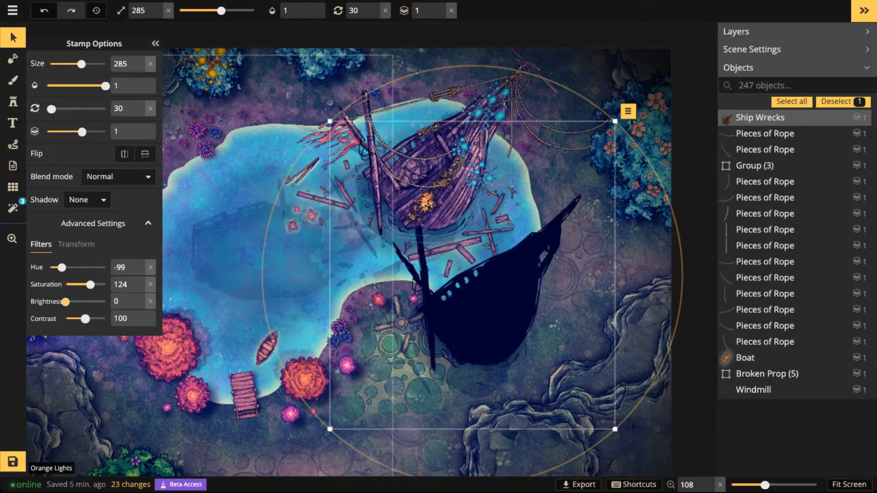
{"action": "left_click_drag", "start_coordinate": [105, 85], "coordinate": [82, 85]}
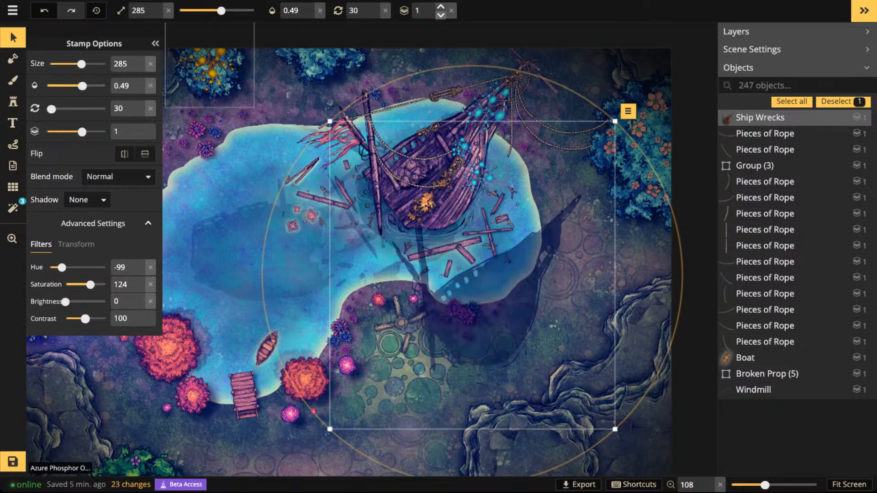
{"action": "left_click_drag", "start_coordinate": [82, 132], "coordinate": [56, 109]}
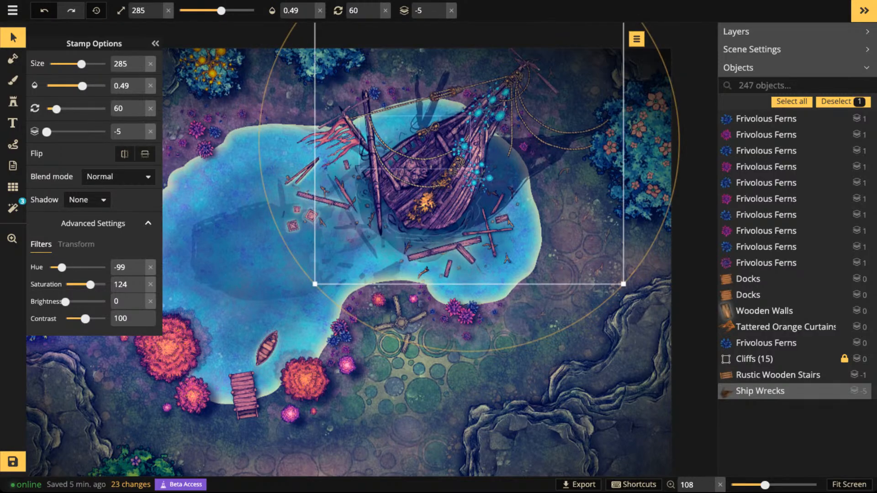
- Move the two small Frivolous Ferns lying in the ship's shadow, beside the bow, to layer -5
{"action": "scroll", "coordinate": [525, 148], "scroll_direction": "up", "scroll_amount": 5}
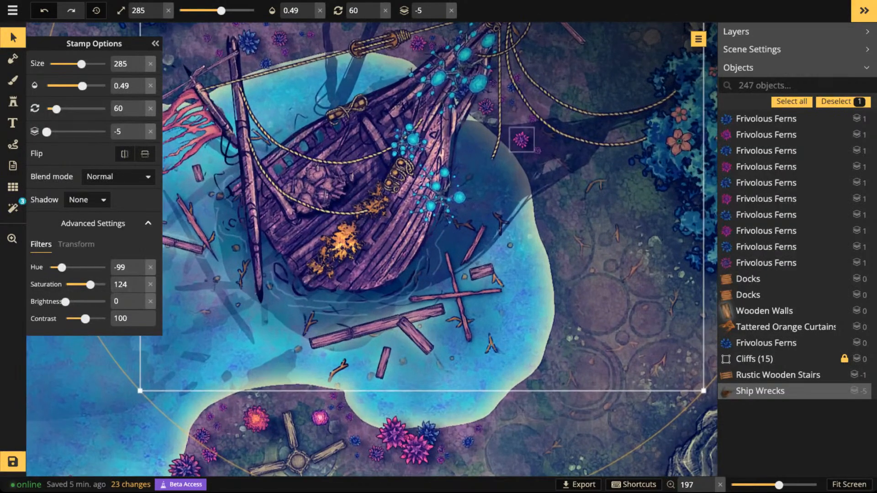
{"action": "left_click", "coordinate": [521, 139]}
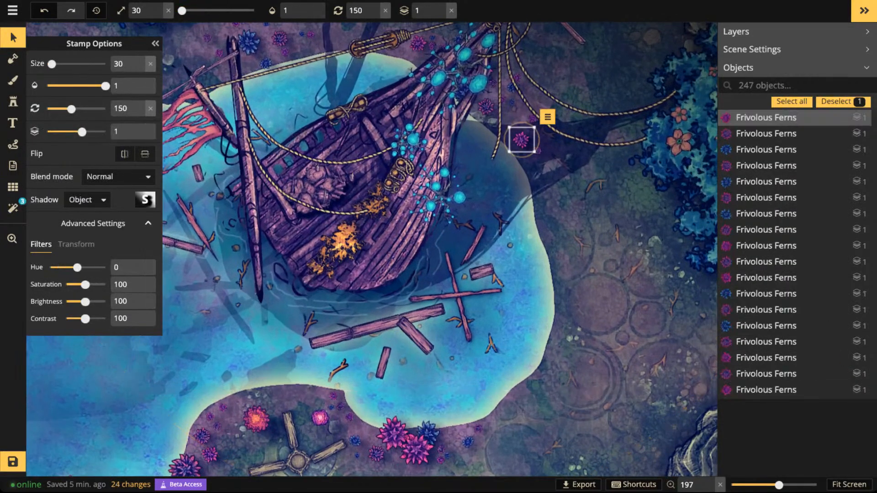
{"action": "left_click", "coordinate": [538, 151], "text": "shift"}
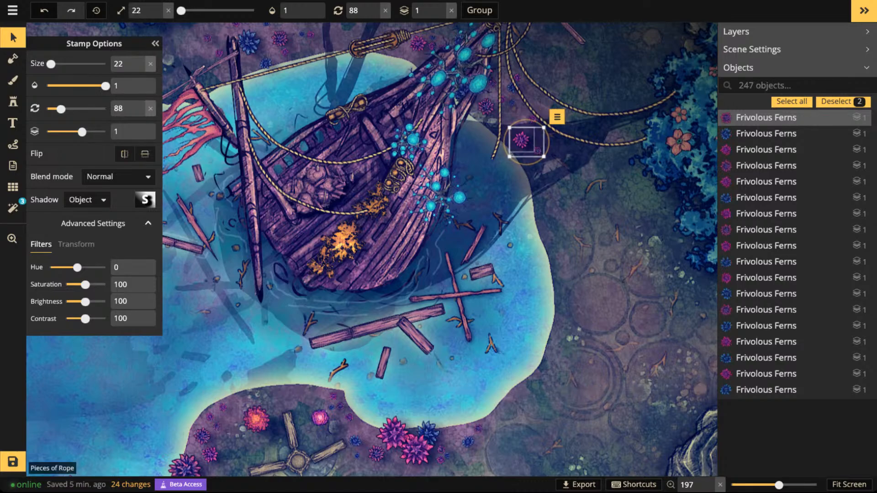
{"action": "left_click", "coordinate": [441, 15]}
{"action": "left_click", "coordinate": [440, 15]}
{"action": "left_click", "coordinate": [440, 15]}
{"action": "left_click", "coordinate": [441, 15]}
{"action": "left_click", "coordinate": [440, 16]}
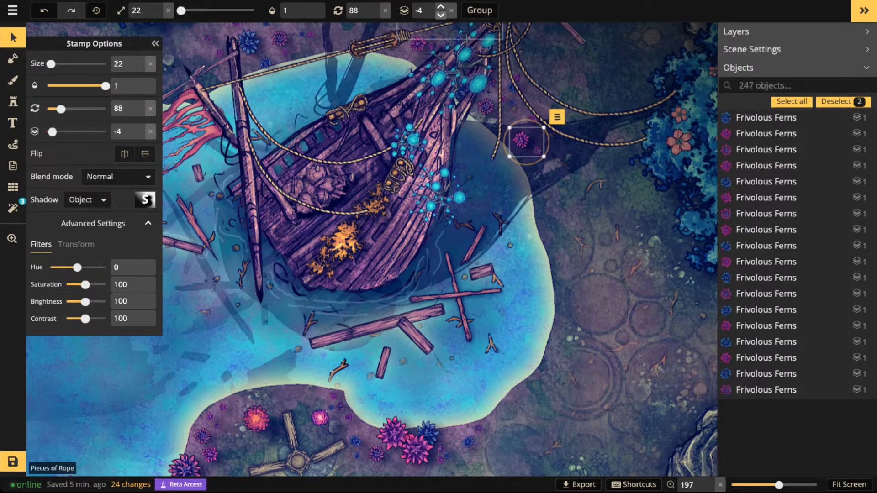
{"action": "left_click", "coordinate": [441, 15]}
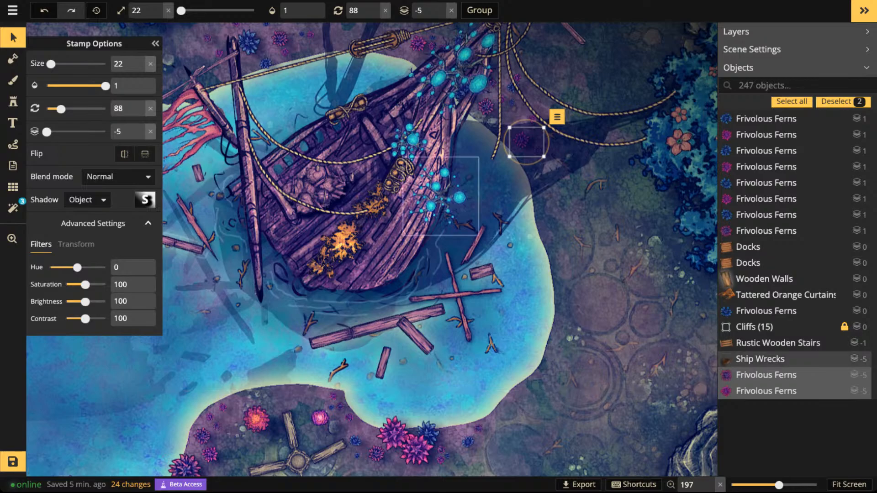
- Send the two broken wood planks in the water beside the hull to layer -5 so the shadow covers them
{"action": "left_click", "coordinate": [476, 246]}
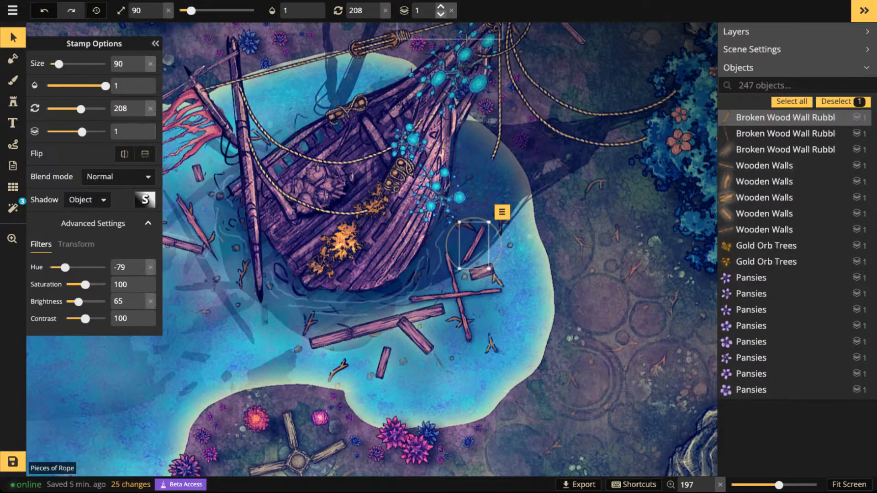
{"action": "left_click", "coordinate": [441, 16]}
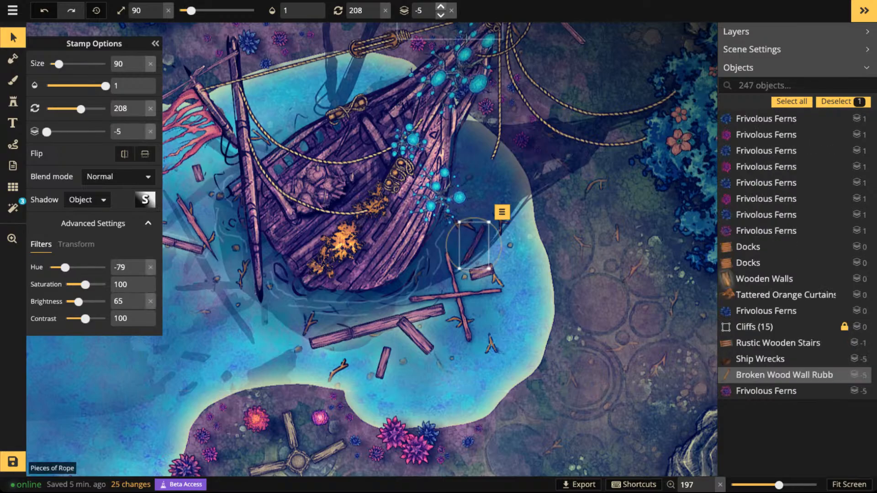
{"action": "left_click", "coordinate": [461, 304]}
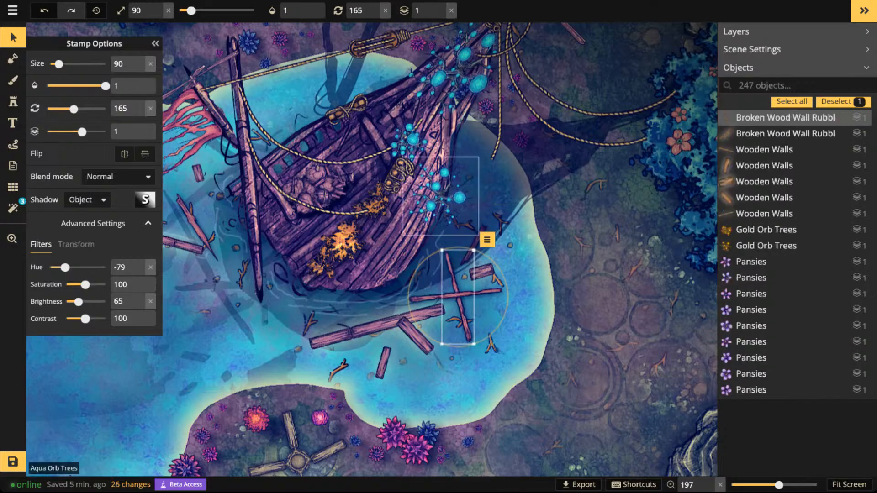
{"action": "left_click", "coordinate": [441, 15]}
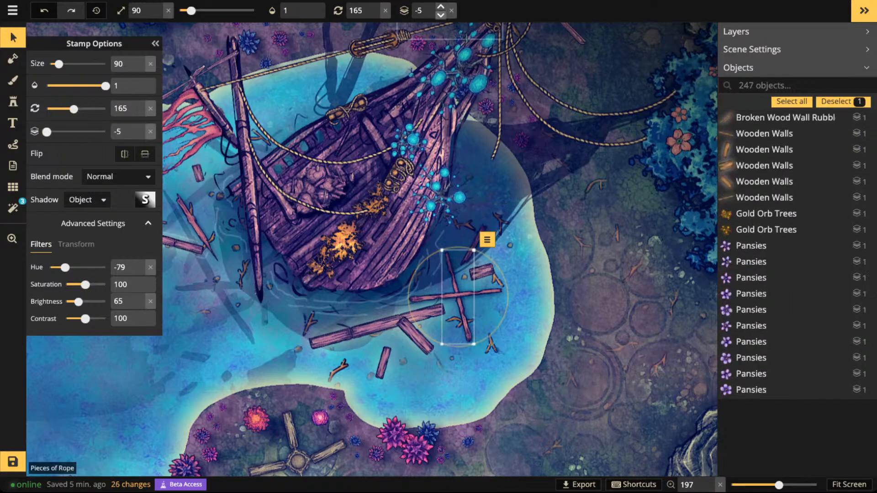
{"action": "key", "text": "Escape"}
{"action": "scroll", "coordinate": [496, 60], "scroll_direction": "down", "scroll_amount": 2}
{"action": "left_click_drag", "start_coordinate": [535, 36], "coordinate": [491, 111]}
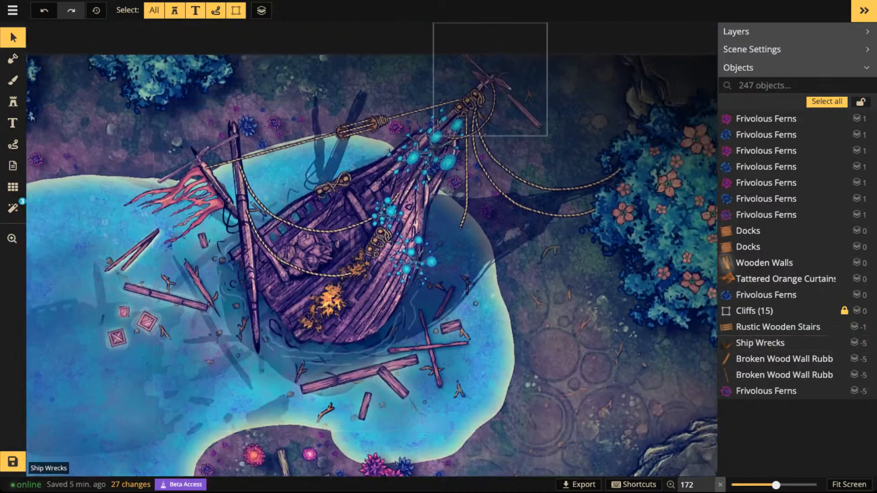
{"action": "scroll", "coordinate": [503, 100], "scroll_direction": "down", "scroll_amount": 2}
{"action": "left_click_drag", "start_coordinate": [473, 217], "coordinate": [478, 157]}
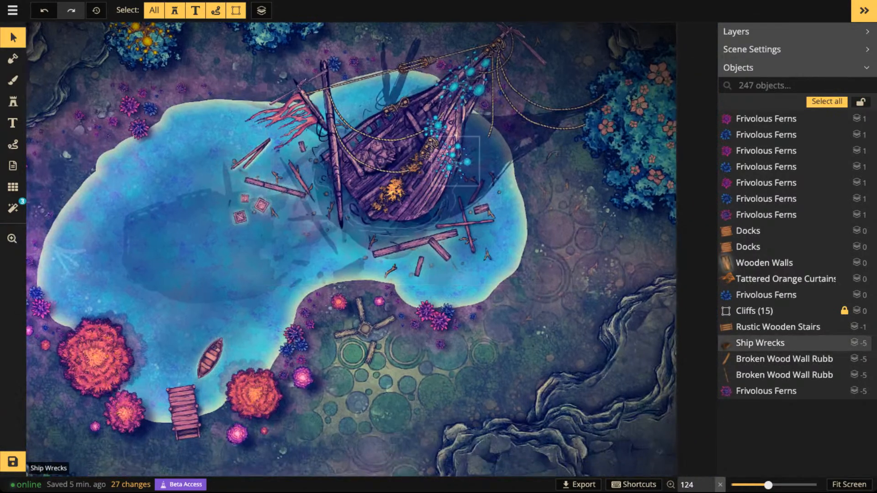
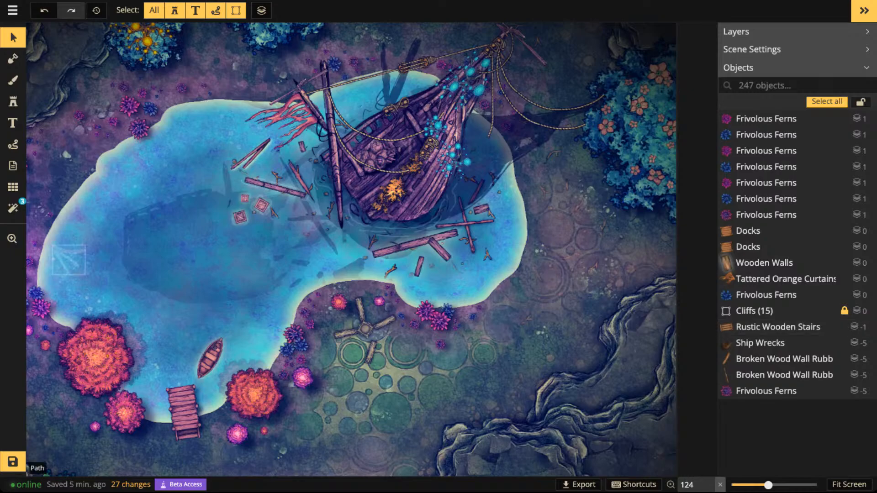
- Choose the magenta sparkle texture from Fey Textures for the foreground brush
{"action": "scroll", "coordinate": [341, 234], "scroll_direction": "down", "scroll_amount": 3}
{"action": "left_click_drag", "start_coordinate": [342, 234], "coordinate": [410, 205]}
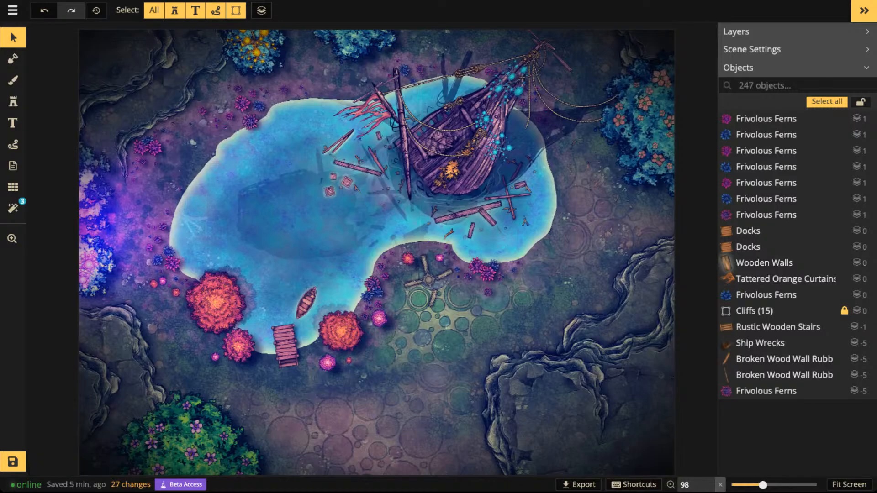
{"action": "left_click", "coordinate": [13, 80]}
{"action": "key", "text": "f"}
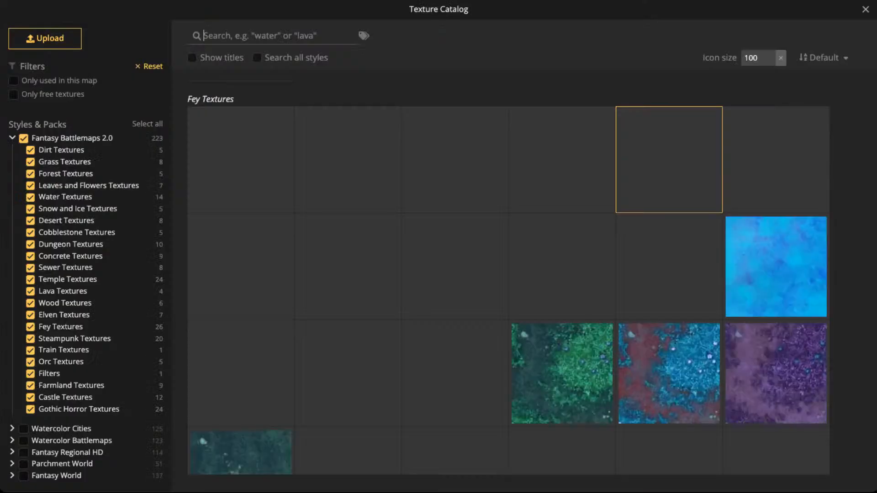
{"action": "scroll", "coordinate": [508, 274], "scroll_direction": "down", "scroll_amount": 5}
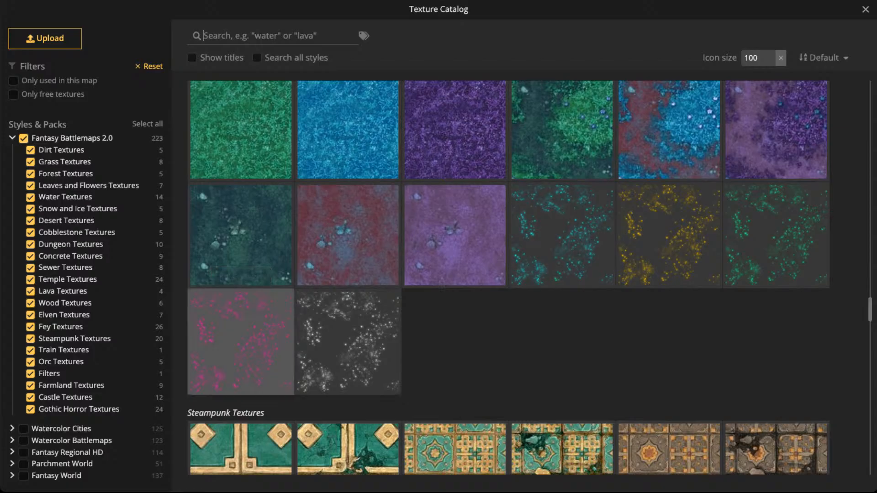
{"action": "left_click", "coordinate": [229, 311]}
- Paint magenta sparkles on the ground west of the lake and south of the dock, raising the brush opacity to 1
{"action": "scroll", "coordinate": [219, 281], "scroll_direction": "up", "scroll_amount": 2}
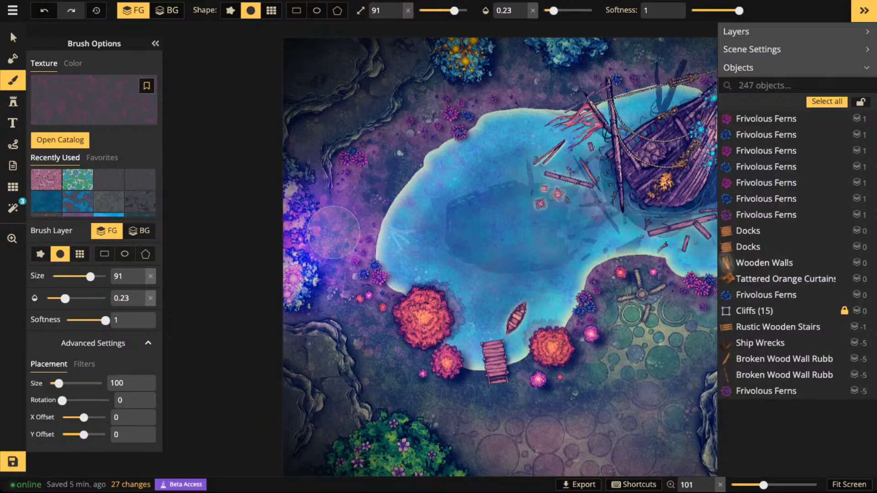
{"action": "left_click", "coordinate": [355, 315]}
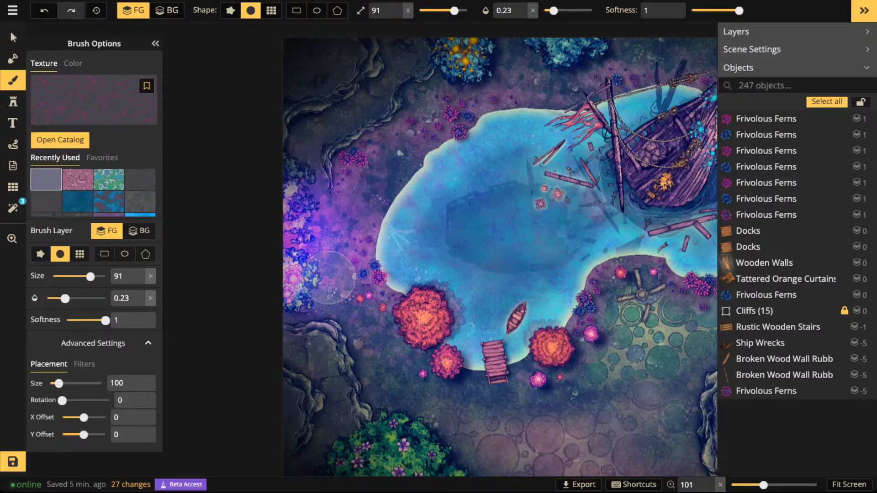
{"action": "scroll", "coordinate": [354, 314], "scroll_direction": "up", "scroll_amount": 2}
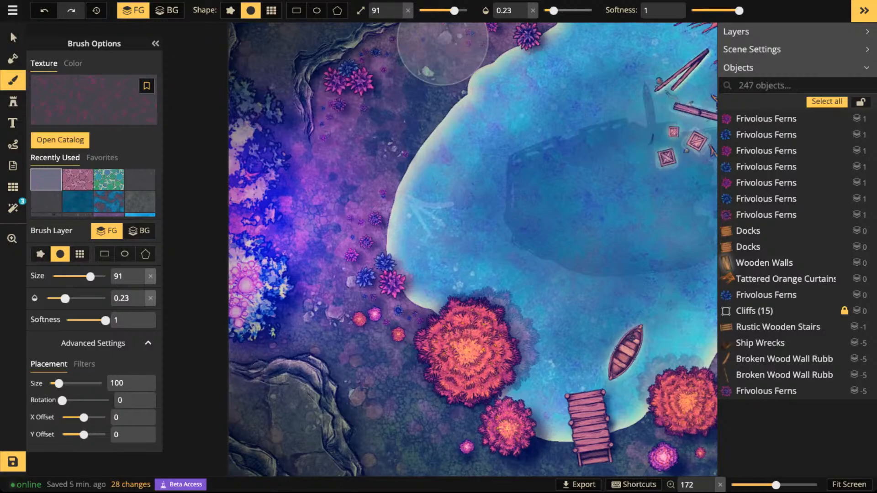
{"action": "left_click_drag", "start_coordinate": [554, 11], "coordinate": [648, 10]}
{"action": "scroll", "coordinate": [334, 238], "scroll_direction": "down", "scroll_amount": 2}
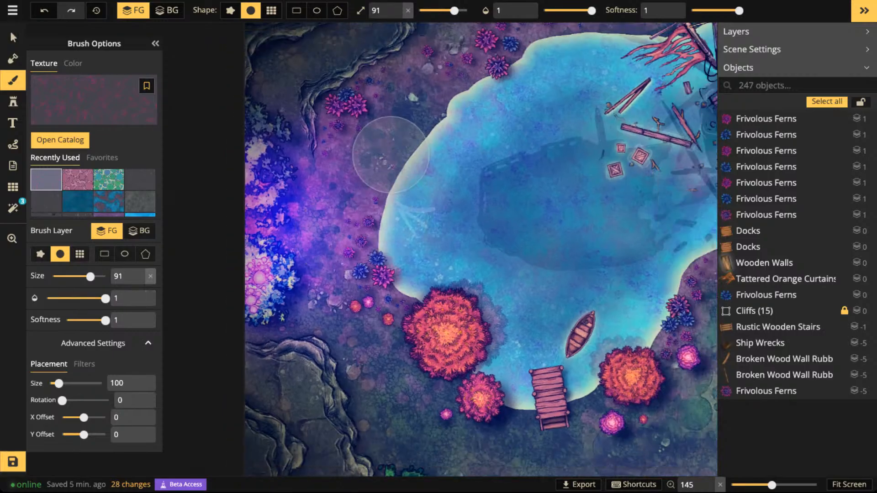
{"action": "mouse_move", "coordinate": [390, 154]}
{"action": "left_mouse_down"}
{"action": "mouse_move", "coordinate": [299, 215]}
{"action": "mouse_move", "coordinate": [313, 216]}
{"action": "mouse_move", "coordinate": [360, 160]}
{"action": "mouse_move", "coordinate": [352, 184]}
{"action": "mouse_move", "coordinate": [325, 191]}
{"action": "mouse_move", "coordinate": [388, 133]}
{"action": "mouse_move", "coordinate": [352, 170]}
{"action": "left_mouse_up"}
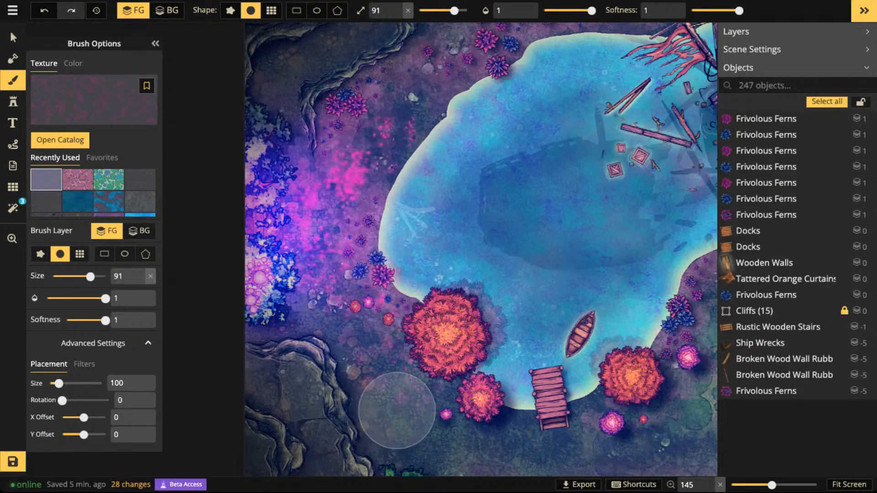
{"action": "mouse_move", "coordinate": [487, 445]}
{"action": "left_mouse_down"}
{"action": "mouse_move", "coordinate": [557, 449]}
{"action": "mouse_move", "coordinate": [435, 428]}
{"action": "left_mouse_up"}
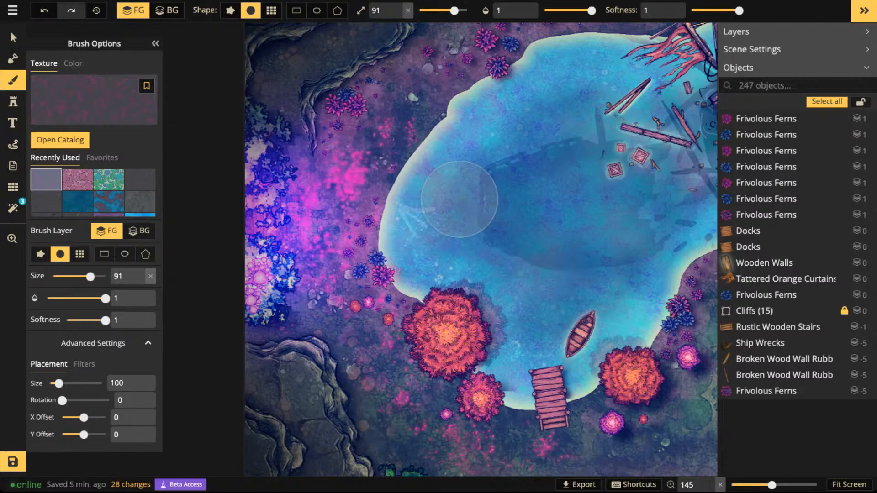
- Switch the brush to the background layer and try magenta sparkles on the water along the lake's west edge
{"action": "key", "text": "f"}
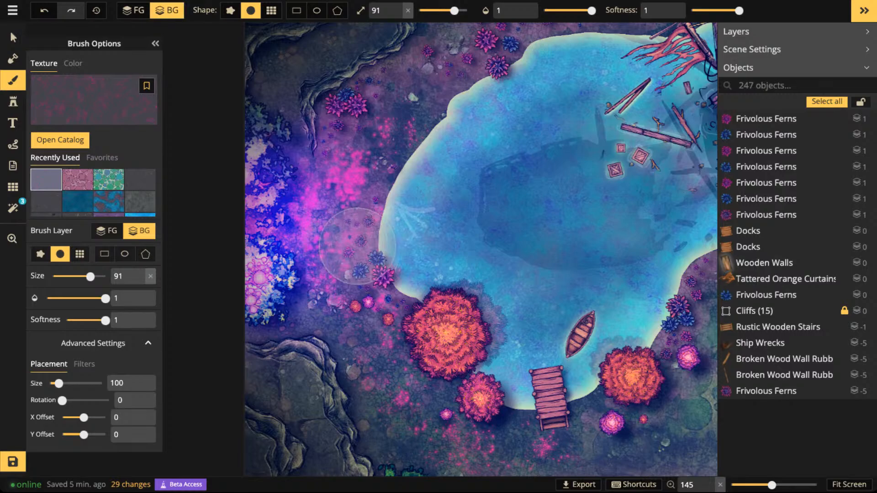
{"action": "mouse_move", "coordinate": [393, 228]}
{"action": "left_mouse_down"}
{"action": "mouse_move", "coordinate": [440, 239]}
{"action": "mouse_move", "coordinate": [439, 206]}
{"action": "mouse_move", "coordinate": [461, 187]}
{"action": "mouse_move", "coordinate": [403, 248]}
{"action": "mouse_move", "coordinate": [456, 254]}
{"action": "mouse_move", "coordinate": [496, 295]}
{"action": "mouse_move", "coordinate": [434, 286]}
{"action": "mouse_move", "coordinate": [377, 199]}
{"action": "mouse_move", "coordinate": [376, 174]}
{"action": "left_mouse_up"}
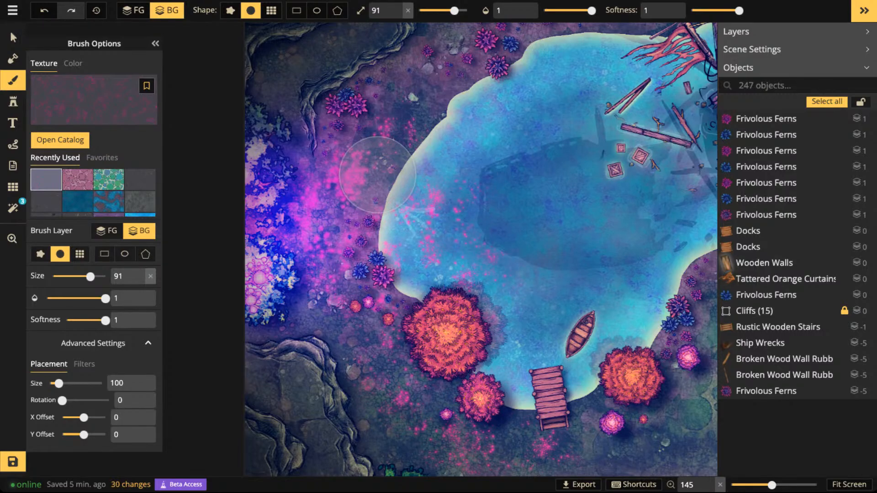
{"action": "scroll", "coordinate": [377, 173], "scroll_direction": "down", "scroll_amount": 2}
{"action": "scroll", "coordinate": [320, 100], "scroll_direction": "down", "scroll_amount": 2}
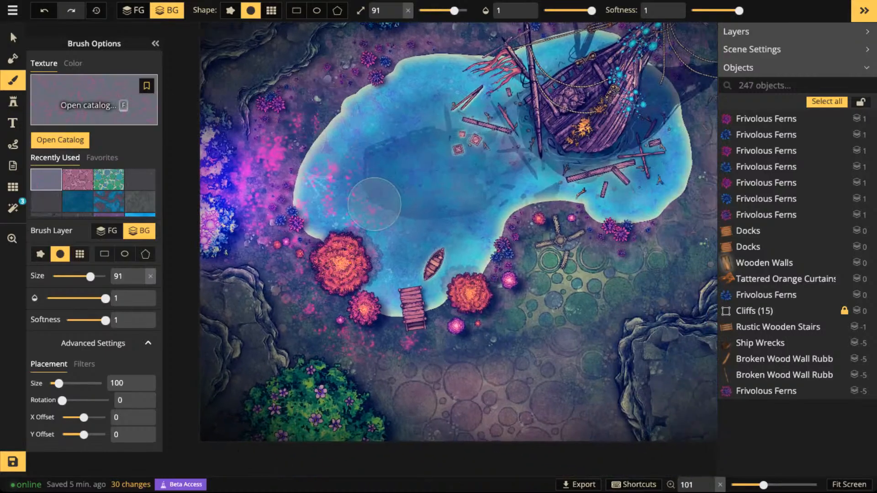
- Undo the magenta strokes on the water and set up a white sparkle brush with size 55 and opacity 0.42
{"action": "left_click", "coordinate": [94, 105]}
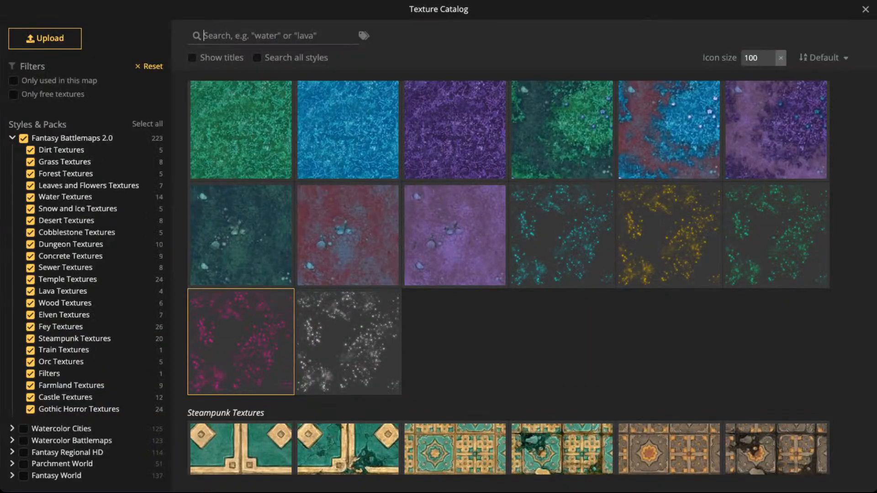
{"action": "left_click", "coordinate": [349, 343]}
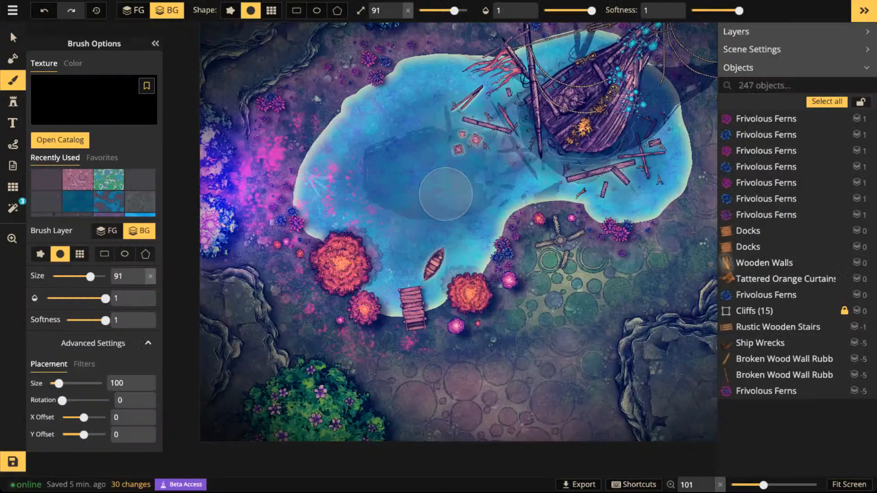
{"action": "key", "text": "ctrl+z"}
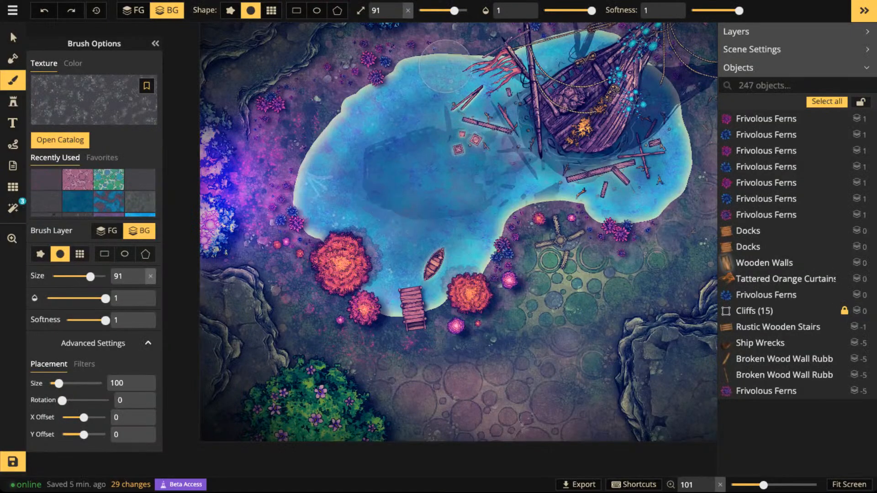
{"action": "left_click", "coordinate": [566, 11]}
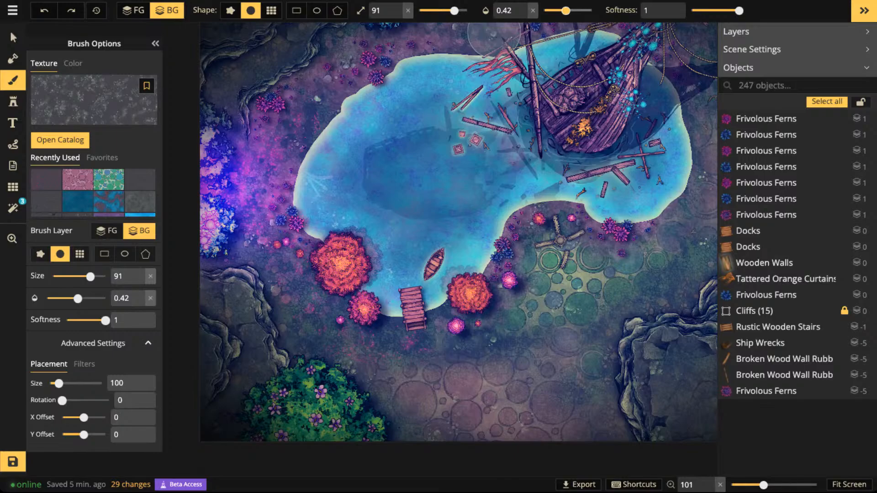
{"action": "scroll", "coordinate": [380, 93], "scroll_direction": "up", "scroll_amount": 4}
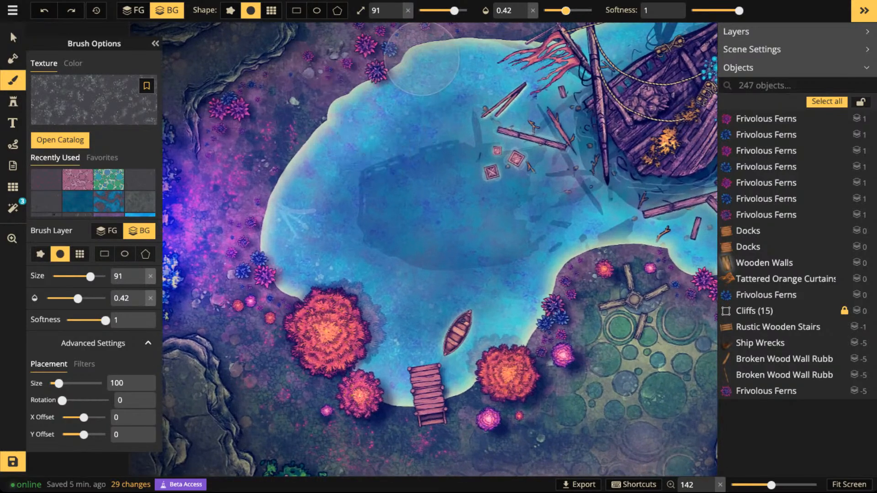
{"action": "left_click_drag", "start_coordinate": [454, 10], "coordinate": [447, 10]}
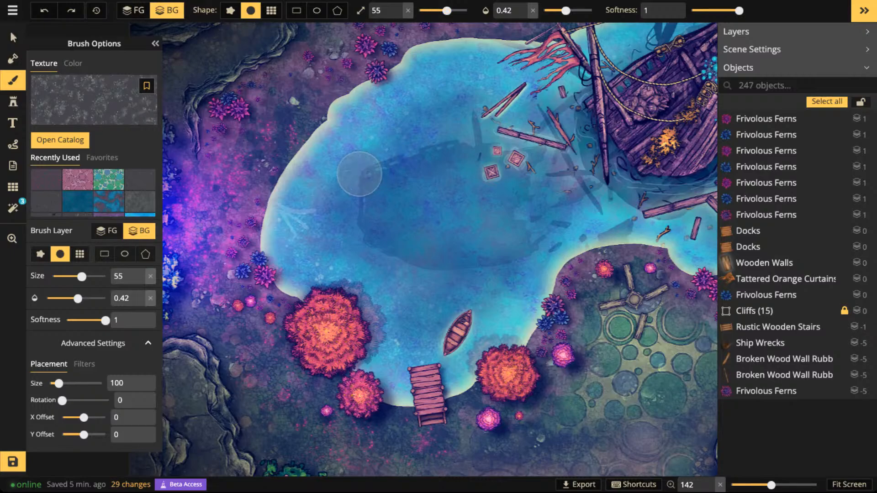
- Paint white sparkles on the background water around the dark deep area in the west half of the lake
{"action": "left_click", "coordinate": [387, 163]}
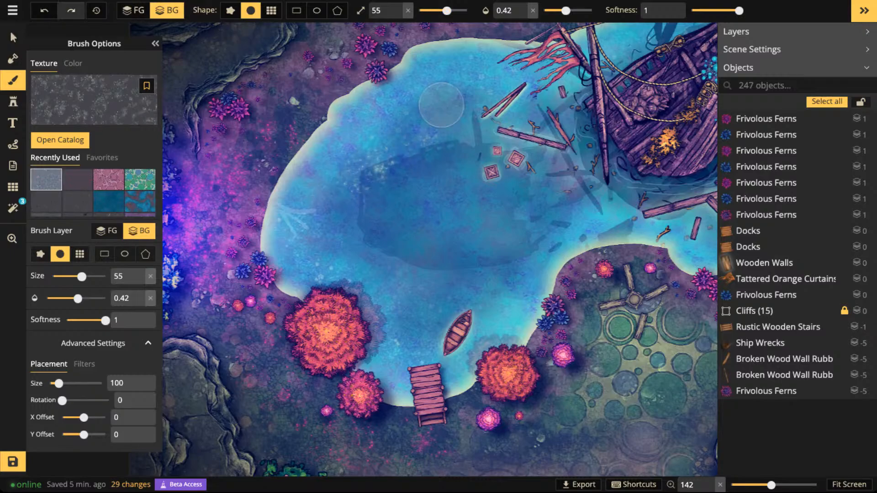
{"action": "mouse_move", "coordinate": [433, 198]}
{"action": "left_mouse_down"}
{"action": "mouse_move", "coordinate": [439, 102]}
{"action": "mouse_move", "coordinate": [413, 136]}
{"action": "mouse_move", "coordinate": [435, 185]}
{"action": "mouse_move", "coordinate": [463, 207]}
{"action": "mouse_move", "coordinate": [384, 163]}
{"action": "mouse_move", "coordinate": [403, 183]}
{"action": "mouse_move", "coordinate": [364, 264]}
{"action": "mouse_move", "coordinate": [347, 215]}
{"action": "mouse_move", "coordinate": [312, 225]}
{"action": "mouse_move", "coordinate": [421, 226]}
{"action": "mouse_move", "coordinate": [433, 246]}
{"action": "mouse_move", "coordinate": [403, 283]}
{"action": "mouse_move", "coordinate": [481, 258]}
{"action": "mouse_move", "coordinate": [455, 276]}
{"action": "left_mouse_up"}
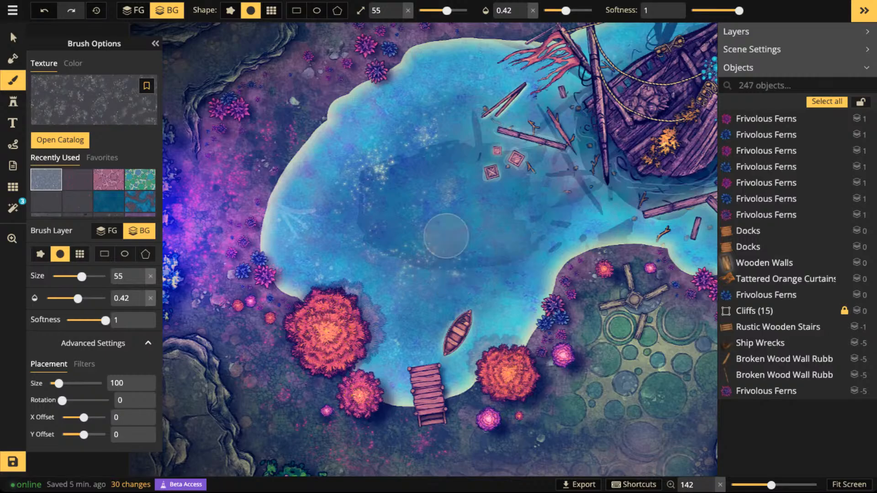
{"action": "left_click", "coordinate": [415, 248]}
{"action": "left_click", "coordinate": [459, 270]}
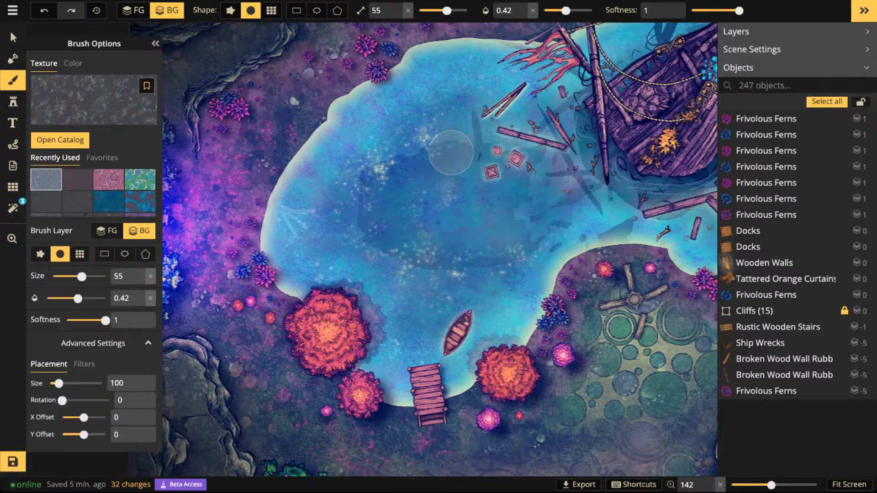
{"action": "left_click", "coordinate": [656, 129]}
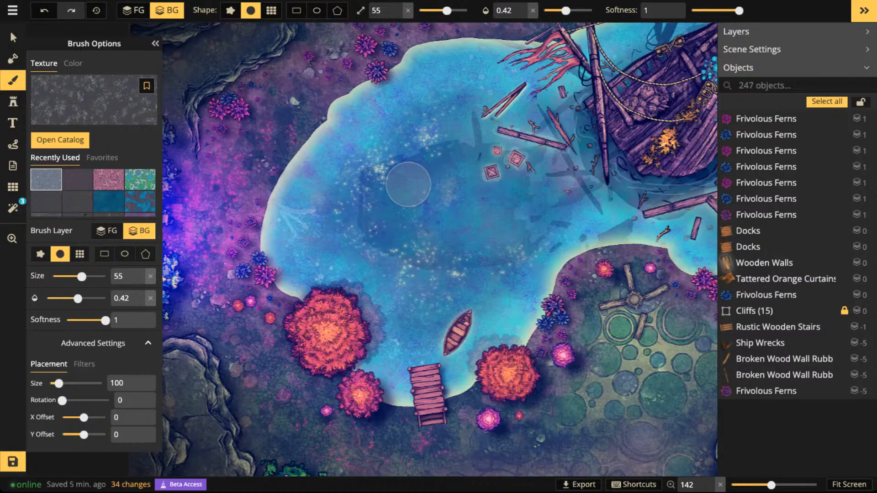
- Paint white sparkles on the background water around the broken planks south of the shipwreck
{"action": "scroll", "coordinate": [429, 171], "scroll_direction": "down", "scroll_amount": 3}
{"action": "key", "text": "space"}
{"action": "left_click_drag", "start_coordinate": [630, 149], "coordinate": [536, 154]}
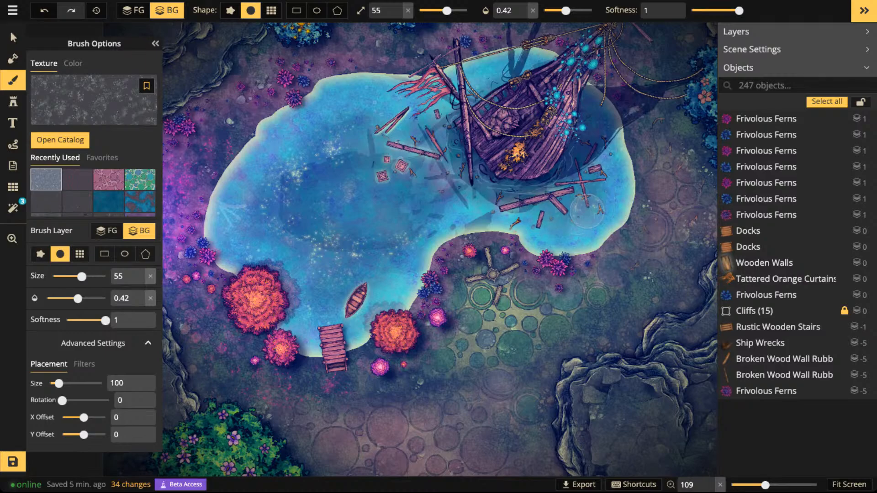
{"action": "left_click_drag", "start_coordinate": [587, 210], "coordinate": [534, 205]}
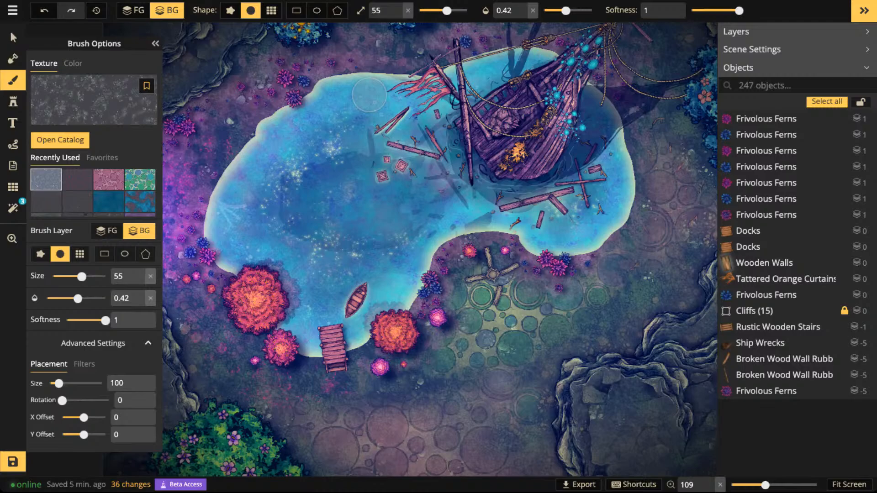
{"action": "scroll", "coordinate": [342, 135], "scroll_direction": "down", "scroll_amount": 2}
{"action": "scroll", "coordinate": [365, 169], "scroll_direction": "down", "scroll_amount": 1}
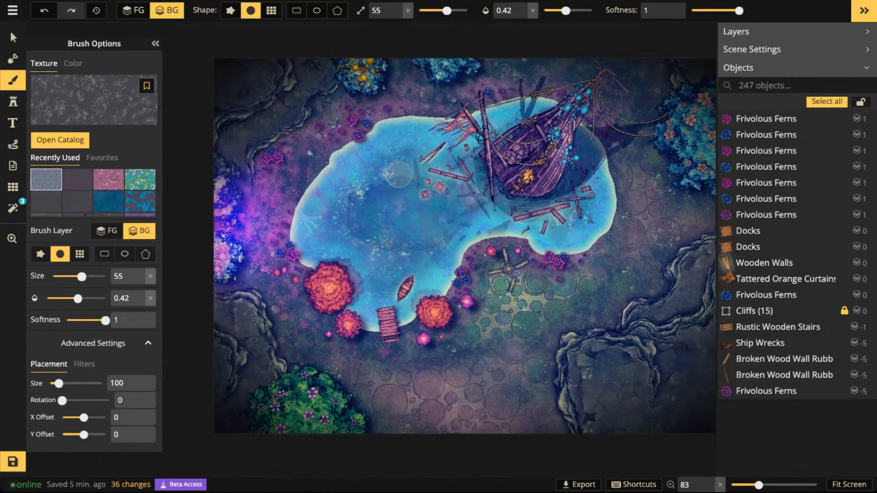
- Give all the Fuchsia Glitter Pines stamps an object shadow with horizontal offset 12.1 and vertical offset -4.6
{"action": "scroll", "coordinate": [292, 142], "scroll_direction": "up", "scroll_amount": 1}
{"action": "left_click", "coordinate": [13, 37]}
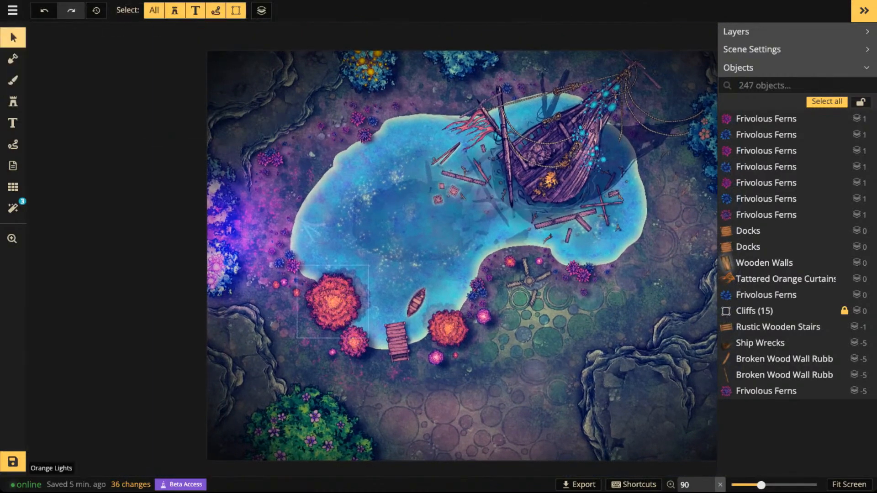
{"action": "left_click", "coordinate": [333, 301]}
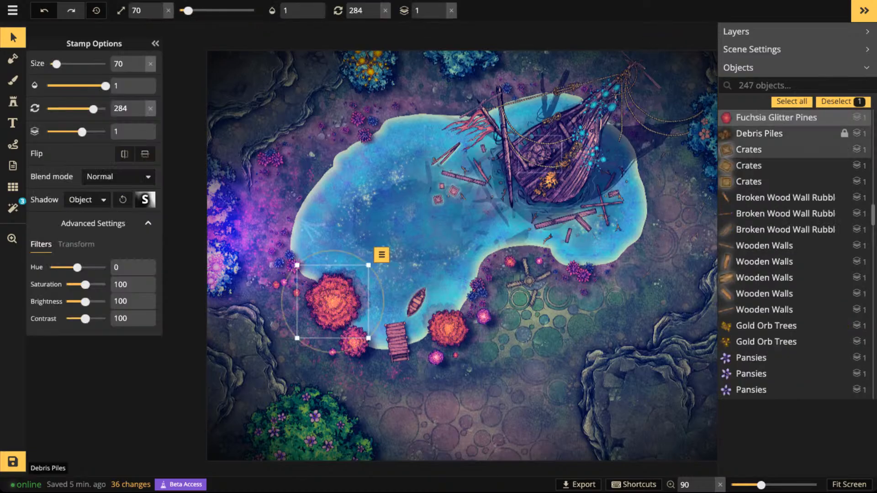
{"action": "left_click", "coordinate": [381, 254]}
{"action": "mouse_move", "coordinate": [456, 271]}
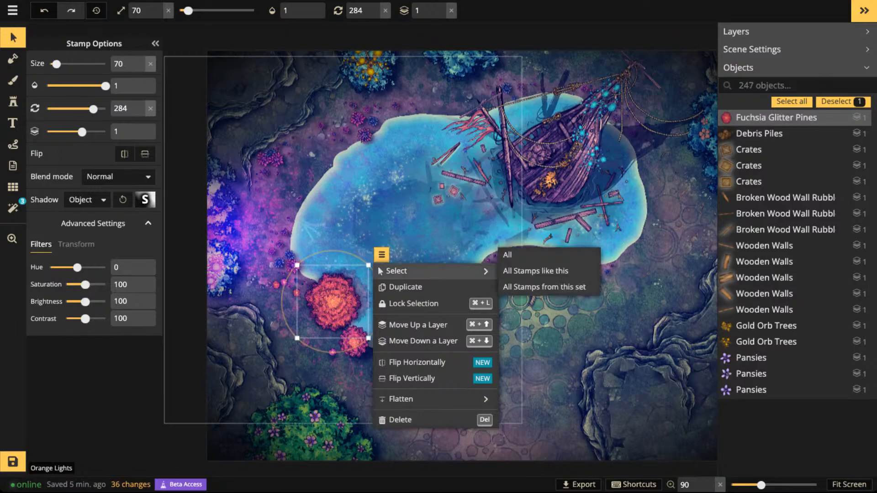
{"action": "left_click", "coordinate": [532, 282]}
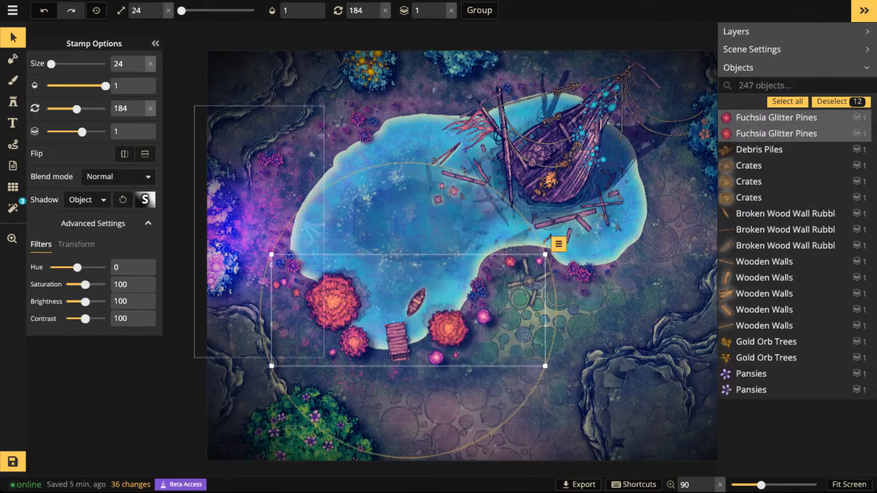
{"action": "left_click", "coordinate": [145, 200]}
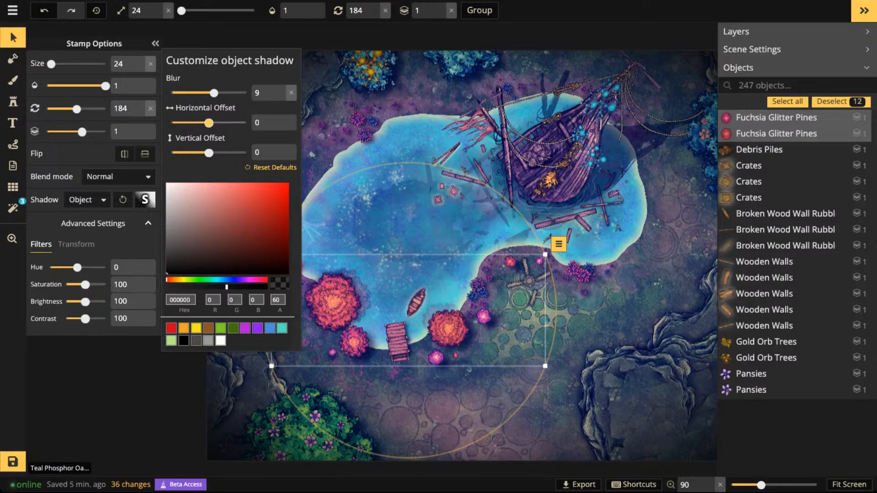
{"action": "left_click_drag", "start_coordinate": [209, 122], "coordinate": [228, 123]}
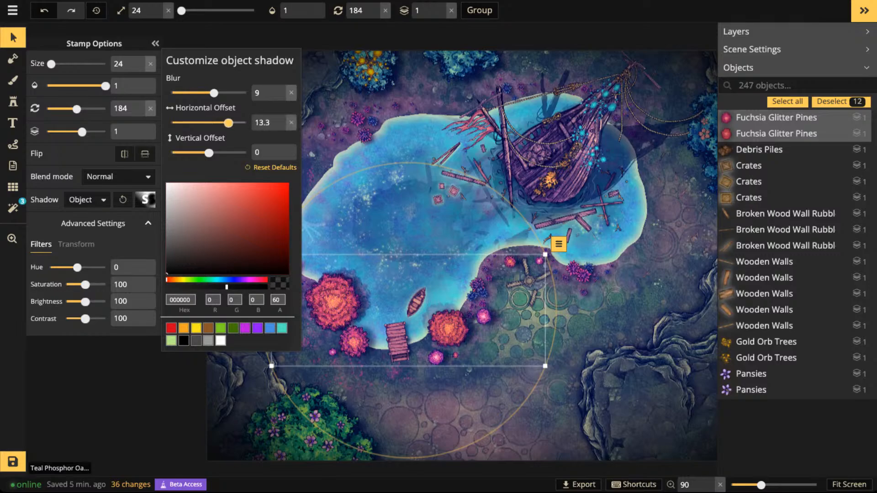
{"action": "left_click_drag", "start_coordinate": [208, 153], "coordinate": [204, 152]}
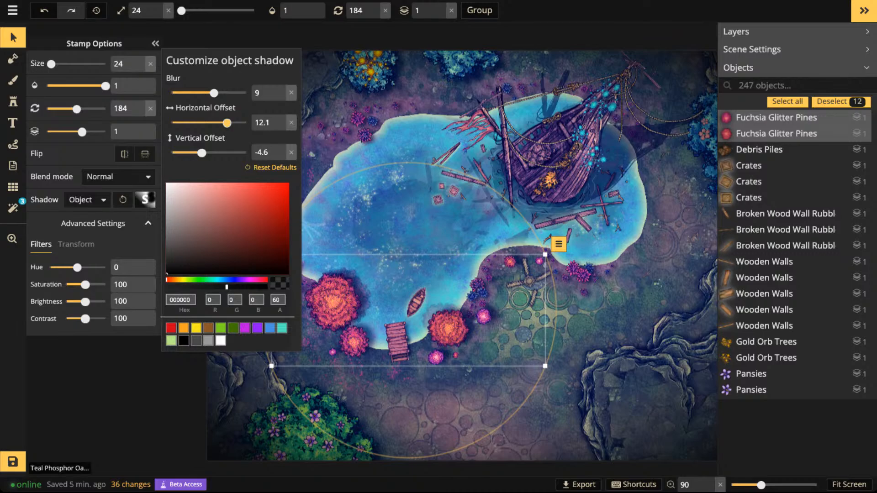
{"action": "left_click", "coordinate": [480, 137]}
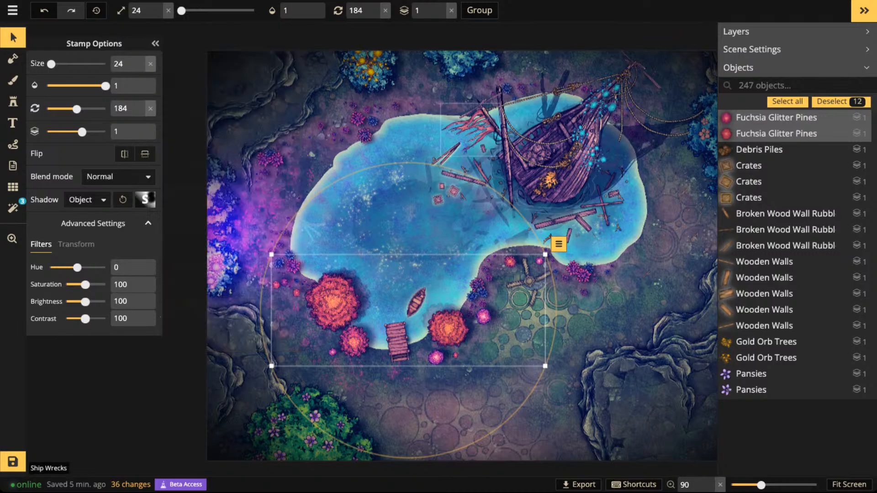
- Select all Frivolous Ferns stamps and set their object shadow to opacity 70, horizontal offset 7.1 and vertical offset 0
{"action": "left_click", "coordinate": [365, 135]}
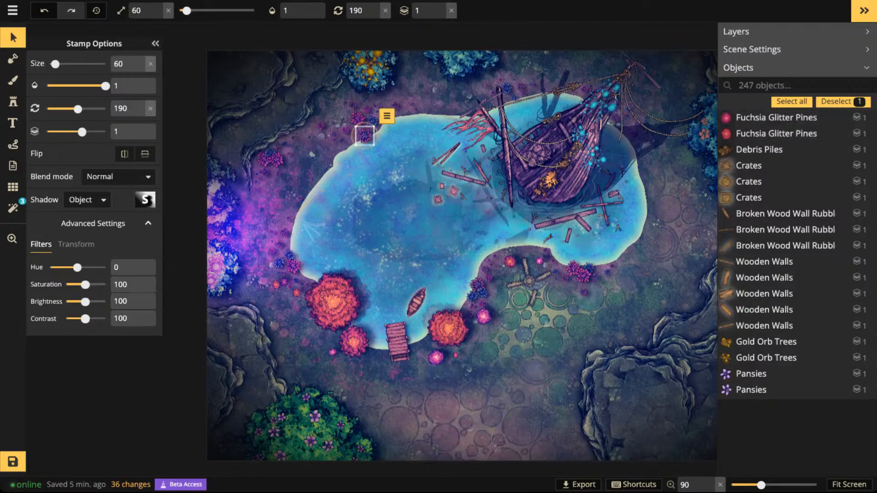
{"action": "left_click", "coordinate": [387, 116]}
{"action": "mouse_move", "coordinate": [402, 132]}
{"action": "left_click", "coordinate": [550, 147]}
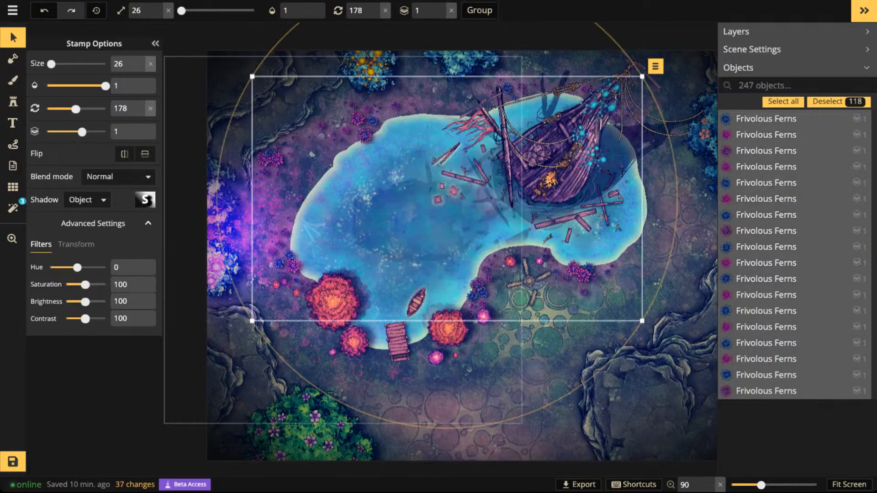
{"action": "left_click", "coordinate": [146, 199]}
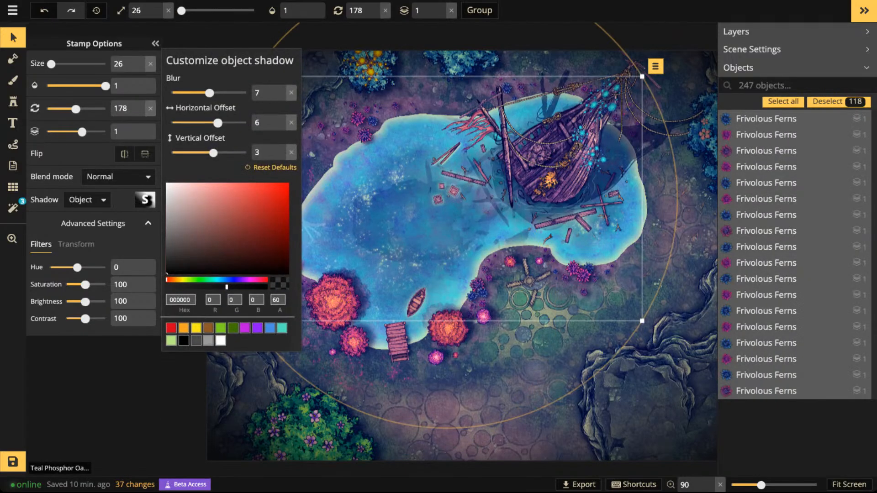
{"action": "left_click", "coordinate": [237, 287]}
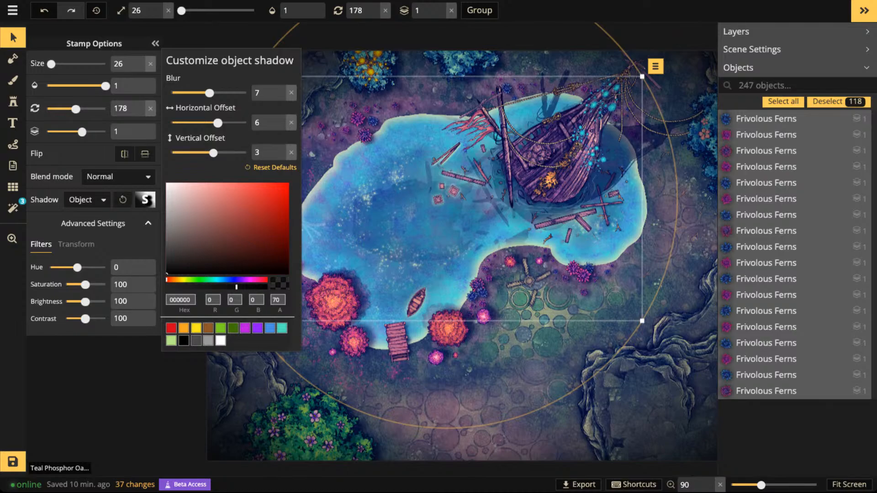
{"action": "left_click", "coordinate": [291, 123]}
{"action": "left_click", "coordinate": [291, 152]}
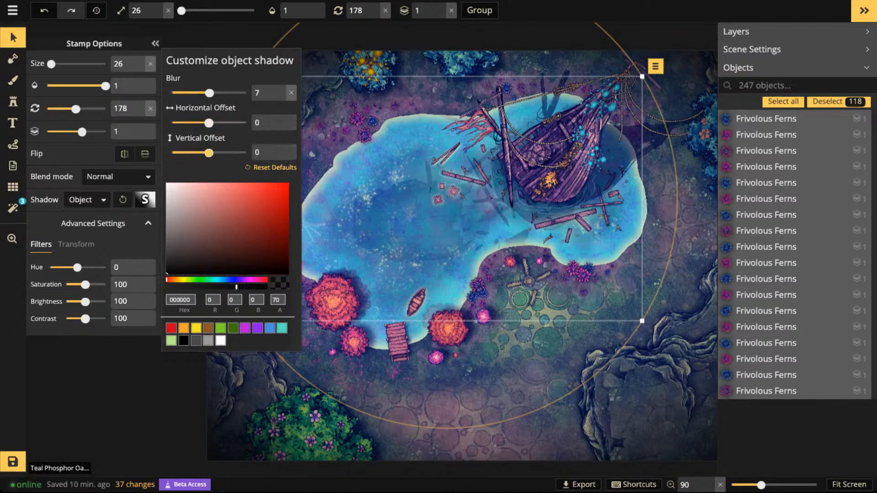
{"action": "left_click_drag", "start_coordinate": [209, 123], "coordinate": [220, 123]}
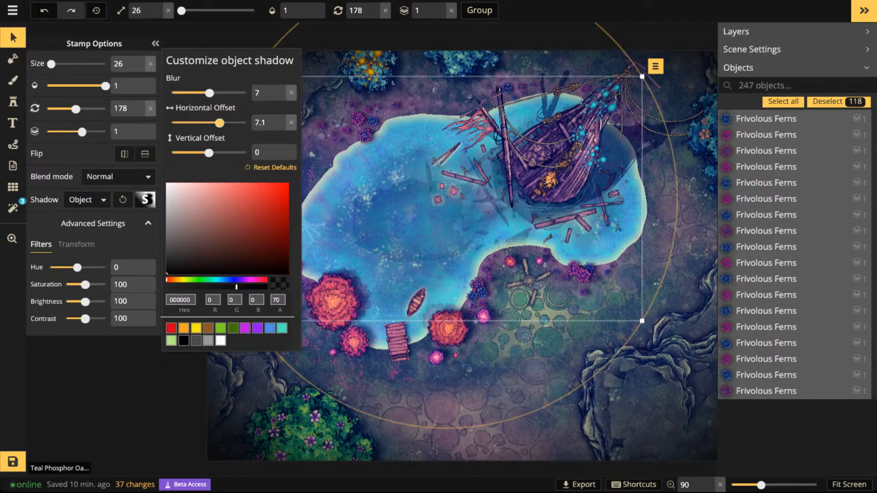
{"action": "left_click", "coordinate": [377, 120]}
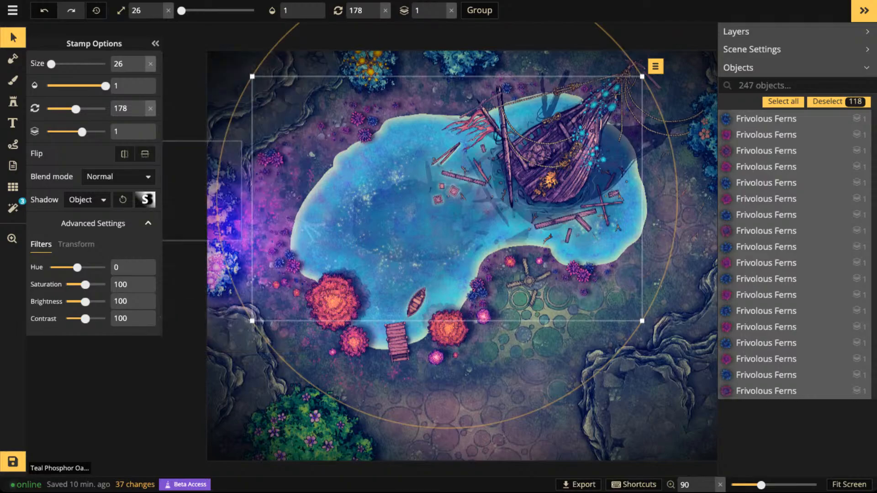
- Refine the object shadow of all Frivolous Ferns stamps to blur 4.3, horizontal offset 4, vertical offset -3.6 and opacity 78
{"action": "scroll", "coordinate": [377, 120], "scroll_direction": "up", "scroll_amount": 5}
{"action": "scroll", "coordinate": [402, 178], "scroll_direction": "up", "scroll_amount": 3}
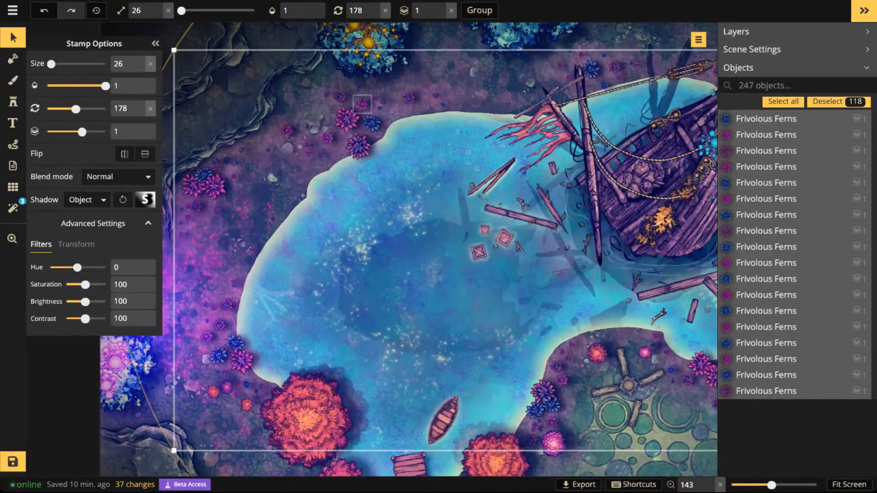
{"action": "key", "text": "Escape"}
{"action": "scroll", "coordinate": [361, 106], "scroll_direction": "up", "scroll_amount": 3}
{"action": "left_click_drag", "start_coordinate": [359, 106], "coordinate": [368, 173]}
{"action": "scroll", "coordinate": [368, 172], "scroll_direction": "up", "scroll_amount": 3}
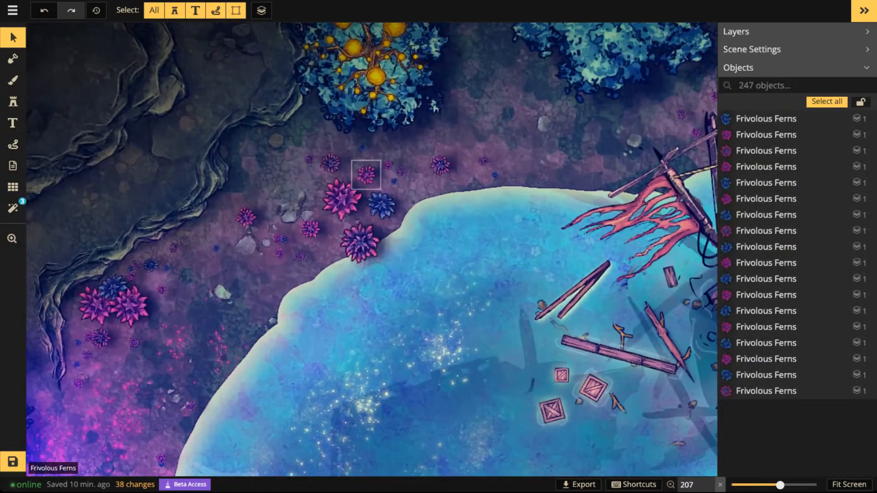
{"action": "left_click_drag", "start_coordinate": [309, 159], "coordinate": [547, 161]}
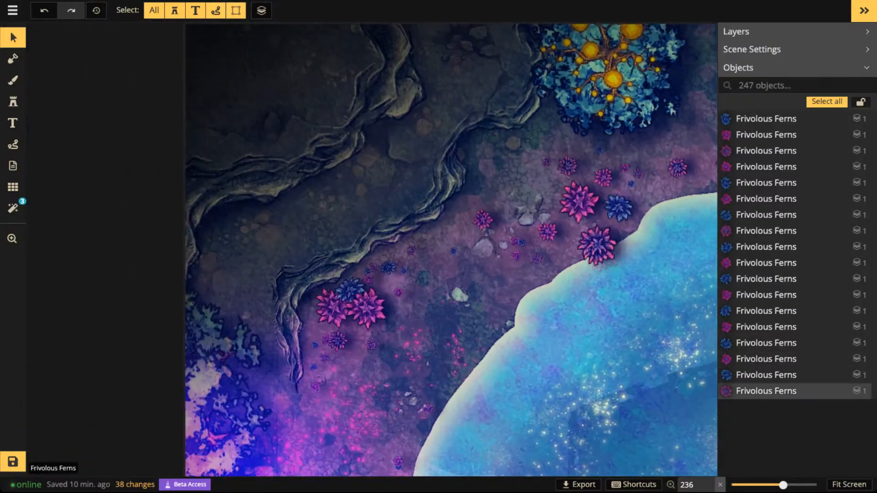
{"action": "left_click", "coordinate": [597, 246]}
{"action": "left_click", "coordinate": [635, 211]}
{"action": "mouse_move", "coordinate": [649, 228]}
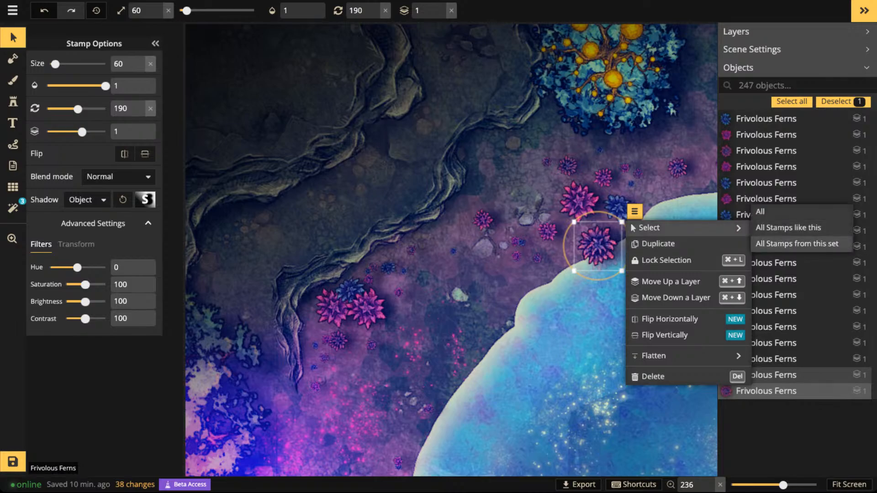
{"action": "left_click", "coordinate": [797, 244]}
{"action": "left_click", "coordinate": [146, 200]}
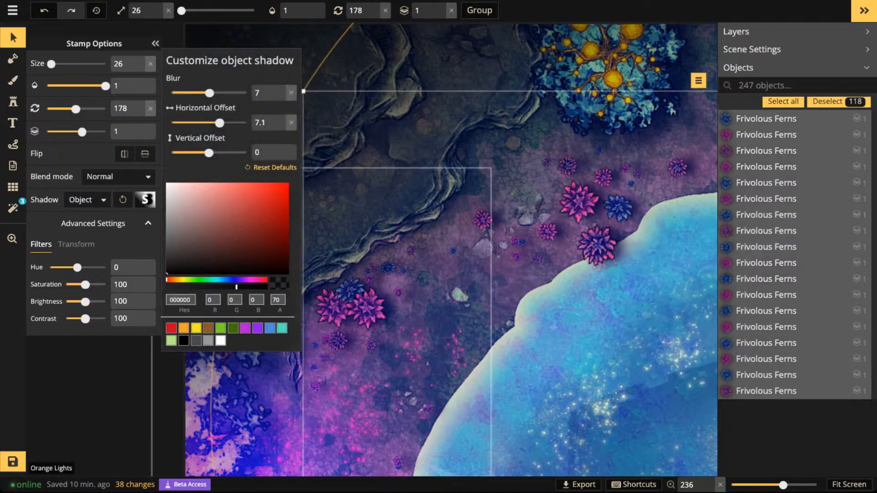
{"action": "left_click_drag", "start_coordinate": [210, 93], "coordinate": [201, 92]}
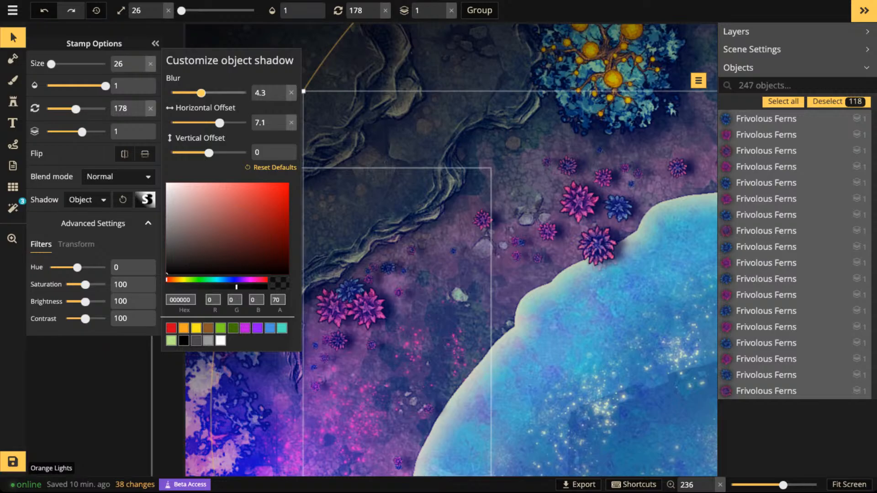
{"action": "left_click_drag", "start_coordinate": [219, 122], "coordinate": [214, 123]}
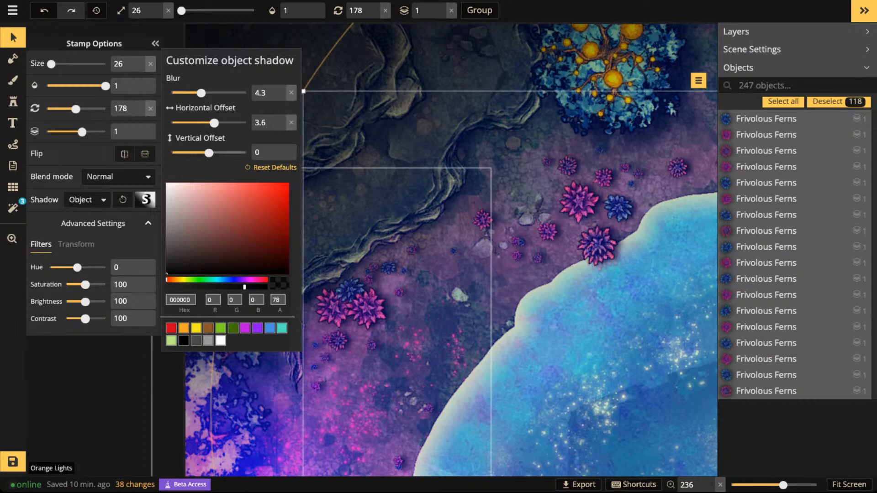
{"action": "left_click_drag", "start_coordinate": [209, 153], "coordinate": [202, 153]}
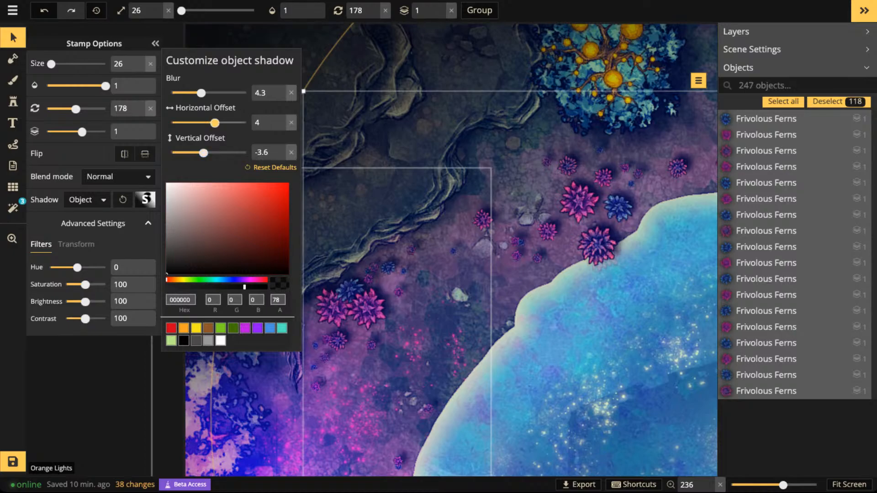
{"action": "scroll", "coordinate": [386, 221], "scroll_direction": "down", "scroll_amount": 3}
{"action": "key", "text": "Escape"}
- Set the object shadow of all Teal Phosphor Oaks stamps to blur 3.6, horizontal offset 11.8 and vertical offset 5.4
{"action": "scroll", "coordinate": [402, 247], "scroll_direction": "down", "scroll_amount": 5}
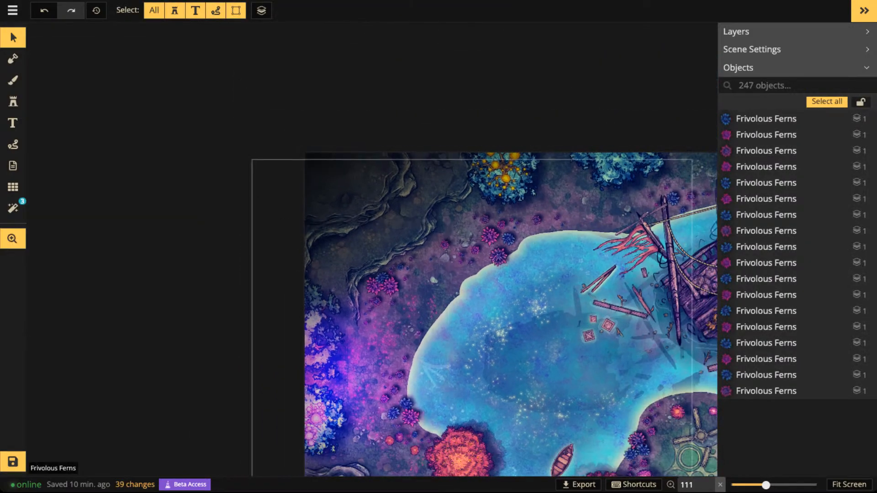
{"action": "left_click_drag", "start_coordinate": [460, 459], "coordinate": [413, 159]}
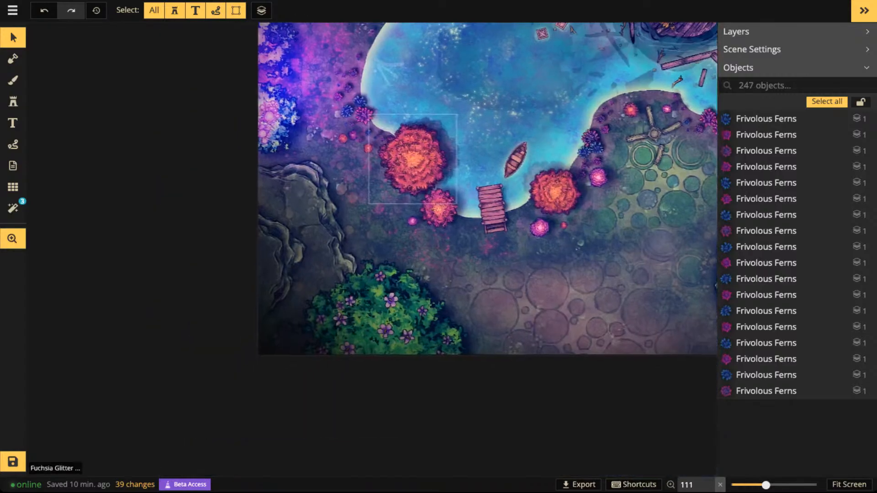
{"action": "left_click", "coordinate": [384, 284]}
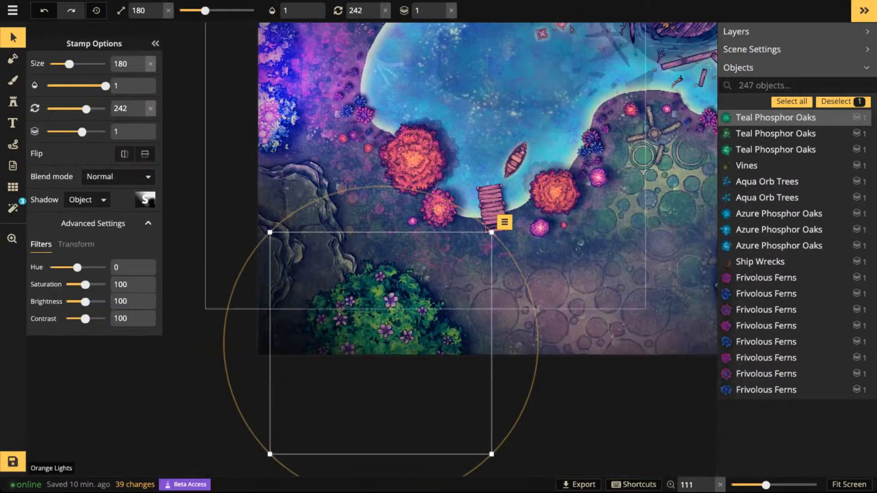
{"action": "left_click", "coordinate": [504, 222]}
{"action": "mouse_move", "coordinate": [521, 238]}
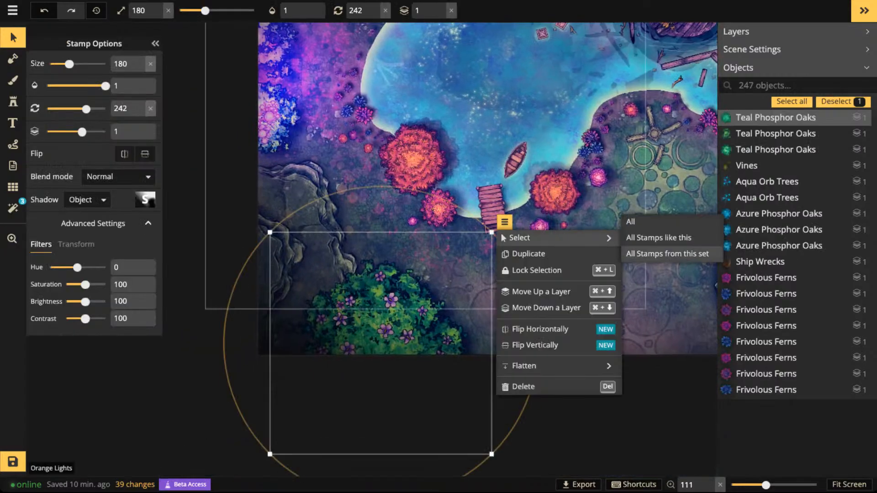
{"action": "left_click", "coordinate": [667, 253]}
{"action": "left_click", "coordinate": [144, 199]}
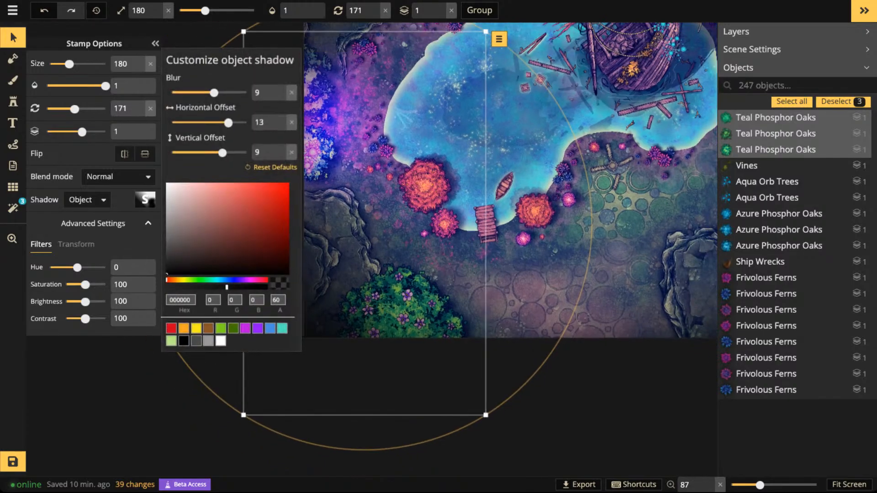
{"action": "left_click", "coordinate": [291, 93]}
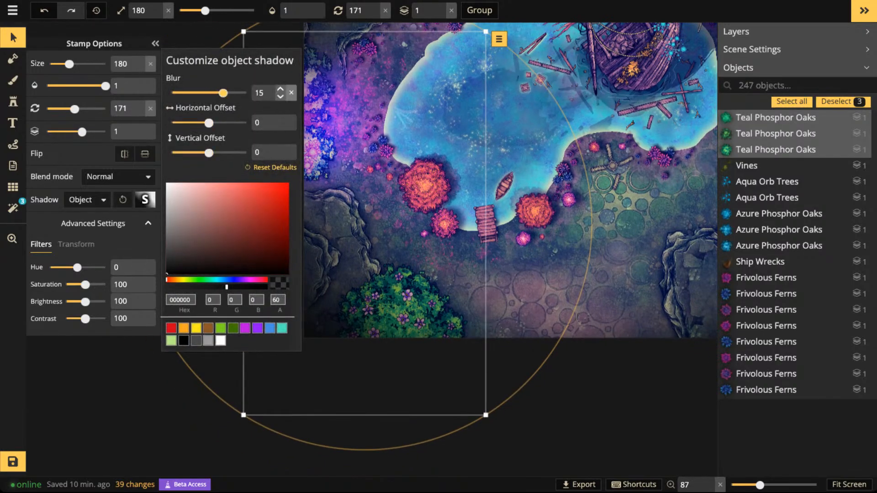
{"action": "left_click_drag", "start_coordinate": [224, 93], "coordinate": [199, 93]}
{"action": "left_click_drag", "start_coordinate": [208, 123], "coordinate": [226, 123]}
{"action": "left_click_drag", "start_coordinate": [209, 153], "coordinate": [217, 152]}
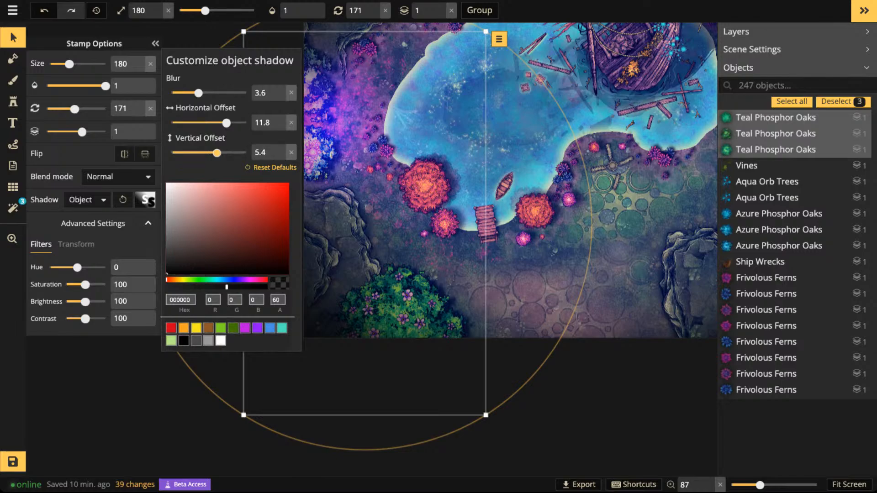
{"action": "left_click", "coordinate": [334, 141]}
- Examine the plant shadows around the lake and across the whole map
{"action": "scroll", "coordinate": [334, 141], "scroll_direction": "down", "scroll_amount": 2}
{"action": "left_click_drag", "start_coordinate": [334, 140], "coordinate": [338, 200]}
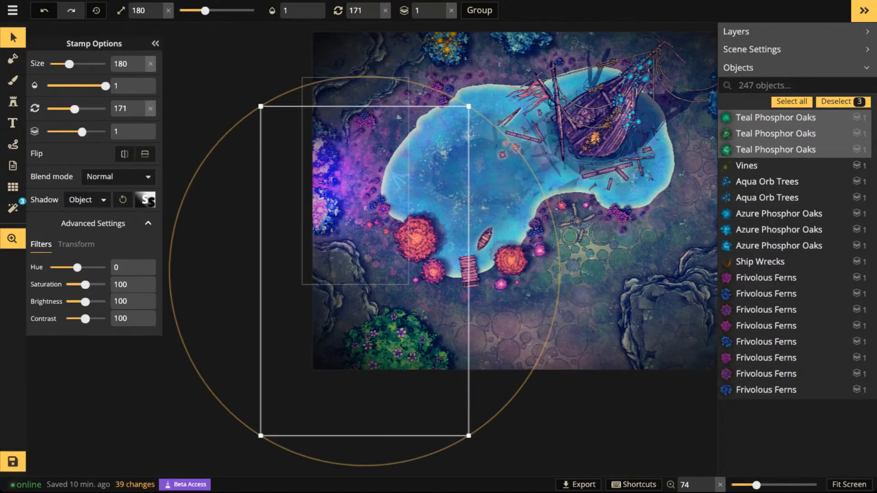
{"action": "left_click_drag", "start_coordinate": [511, 247], "coordinate": [412, 313]}
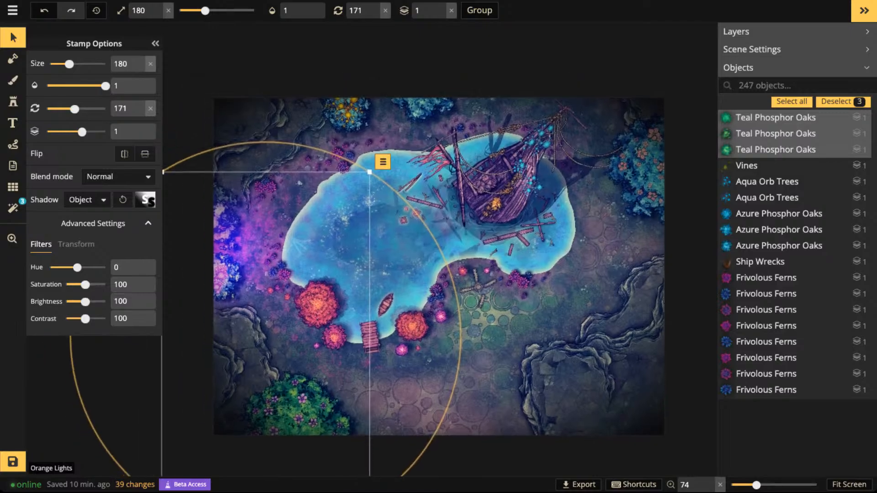
{"action": "scroll", "coordinate": [393, 247], "scroll_direction": "up", "scroll_amount": 1}
{"action": "key", "text": "Escape"}
{"action": "left_click_drag", "start_coordinate": [394, 248], "coordinate": [375, 165]}
{"action": "left_click_drag", "start_coordinate": [375, 201], "coordinate": [504, 279]}
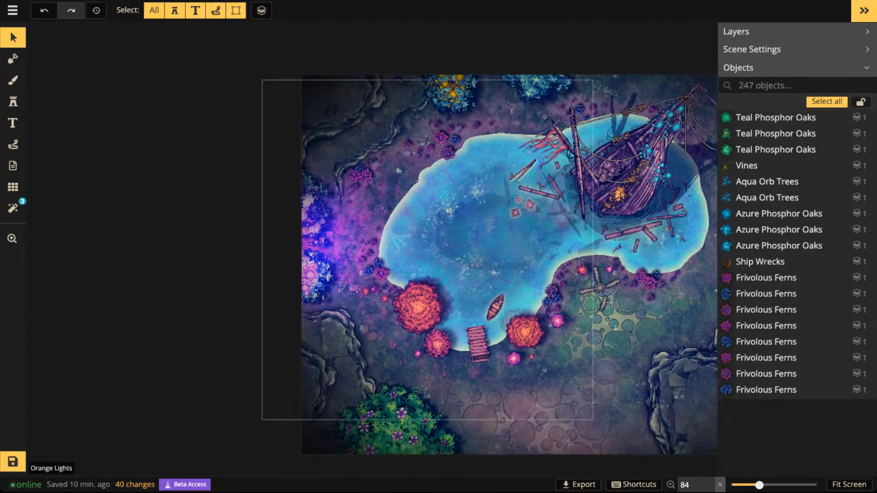
{"action": "left_click_drag", "start_coordinate": [434, 206], "coordinate": [425, 255]}
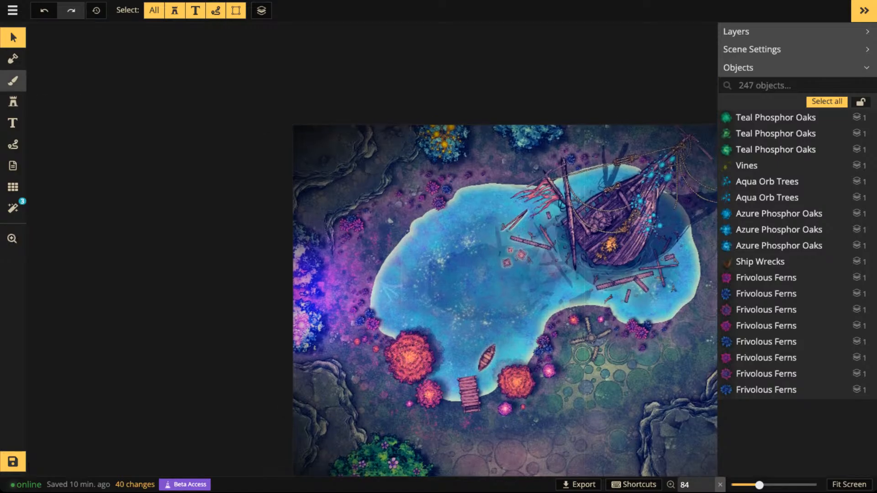
- Set up a round black color brush on the foreground layer with size 34 and opacity 0.38
{"action": "left_click", "coordinate": [13, 81]}
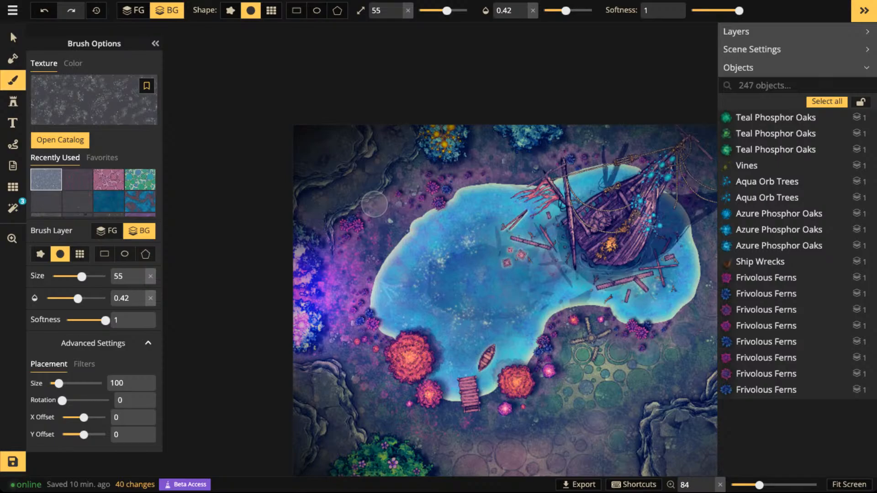
{"action": "left_click", "coordinate": [73, 64]}
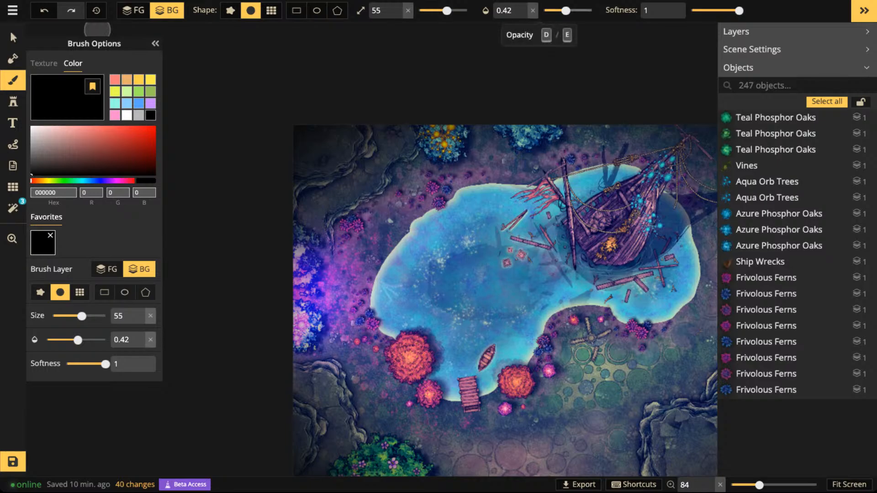
{"action": "left_click_drag", "start_coordinate": [565, 10], "coordinate": [556, 10]}
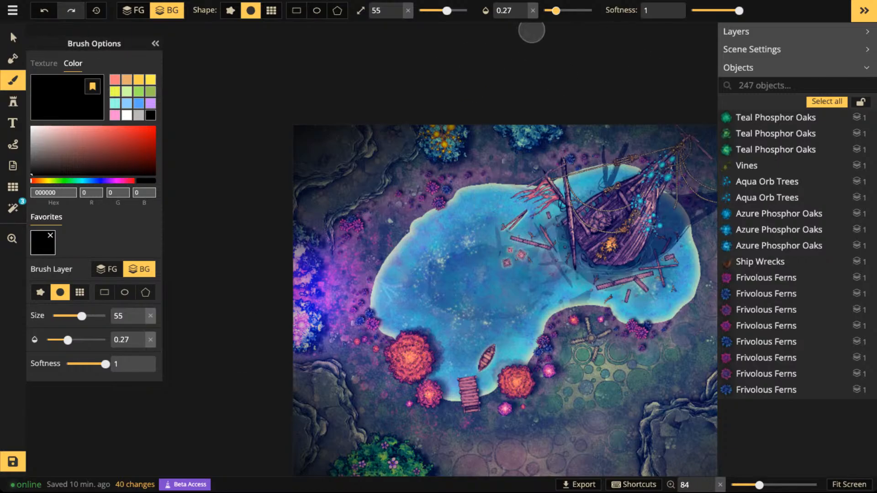
{"action": "left_click_drag", "start_coordinate": [555, 10], "coordinate": [564, 10]}
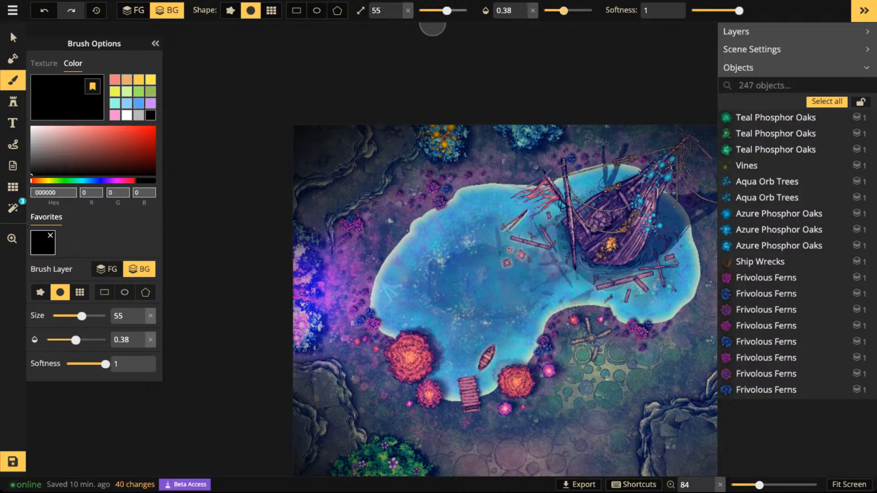
{"action": "left_click", "coordinate": [433, 11]}
{"action": "scroll", "coordinate": [371, 206], "scroll_direction": "up", "scroll_amount": 2}
{"action": "scroll", "coordinate": [369, 208], "scroll_direction": "up", "scroll_amount": 2}
{"action": "left_click", "coordinate": [441, 10]}
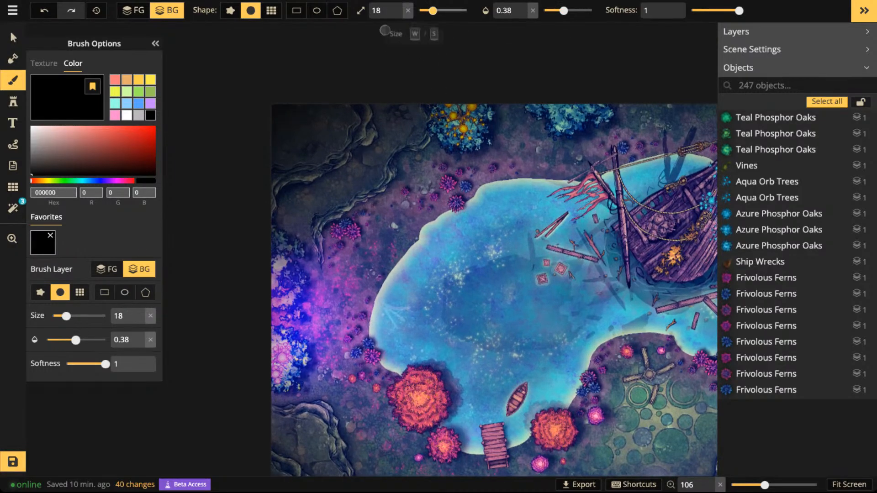
{"action": "scroll", "coordinate": [384, 172], "scroll_direction": "up", "scroll_amount": 1}
{"action": "key", "text": "space"}
{"action": "mouse_move", "coordinate": [338, 420]}
{"action": "left_mouse_down"}
{"action": "mouse_move", "coordinate": [312, 277]}
{"action": "mouse_move", "coordinate": [212, 211]}
{"action": "mouse_move", "coordinate": [314, 99]}
{"action": "mouse_move", "coordinate": [394, 167]}
{"action": "mouse_move", "coordinate": [396, 240]}
{"action": "left_mouse_up"}
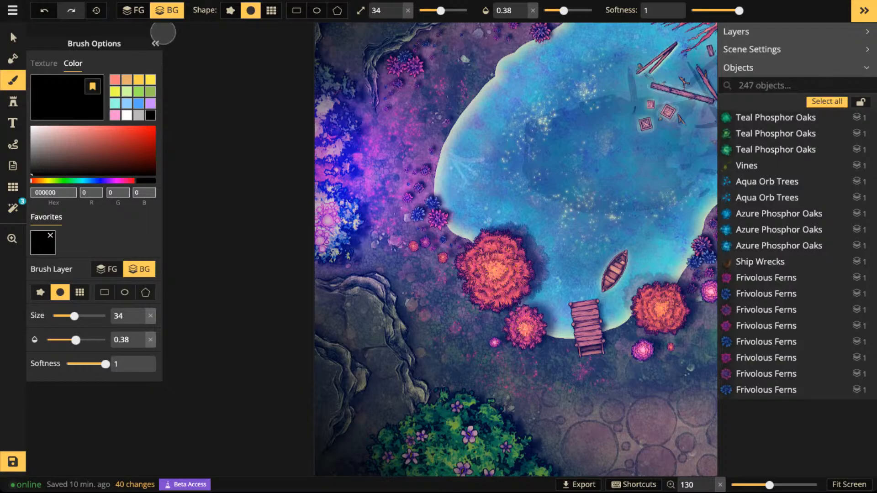
{"action": "left_click", "coordinate": [134, 10]}
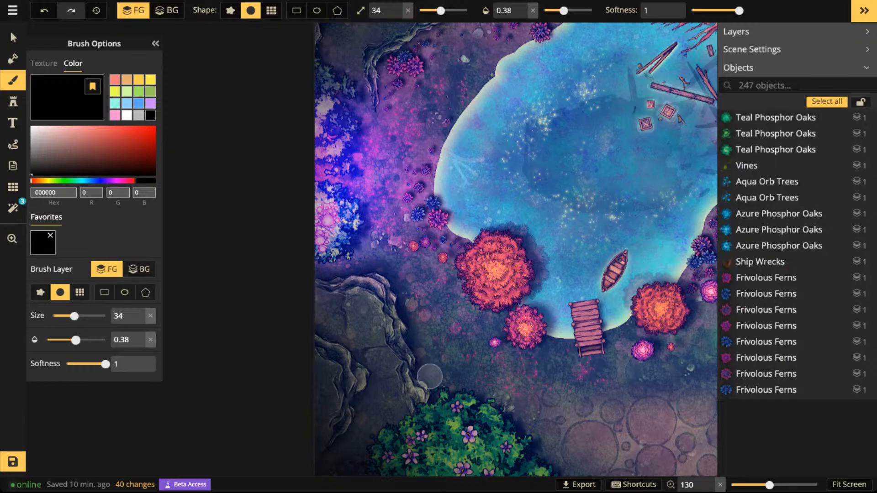
- Darken the lower-left and lower-right cliffs with soft black strokes at brush size 34 and opacity 0.38
{"action": "mouse_move", "coordinate": [337, 329]}
{"action": "left_mouse_down"}
{"action": "mouse_move", "coordinate": [329, 343]}
{"action": "mouse_move", "coordinate": [343, 341]}
{"action": "left_mouse_up"}
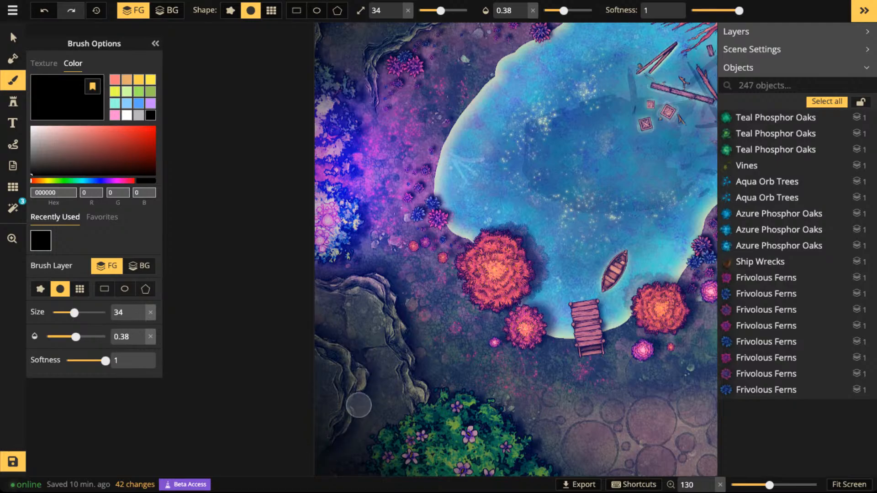
{"action": "scroll", "coordinate": [284, 323], "scroll_direction": "down", "scroll_amount": 2}
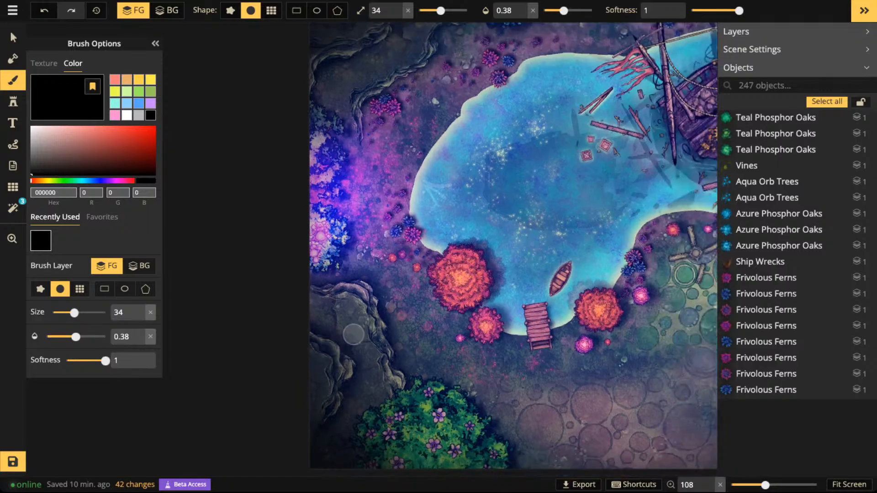
{"action": "scroll", "coordinate": [336, 337], "scroll_direction": "down", "scroll_amount": 2}
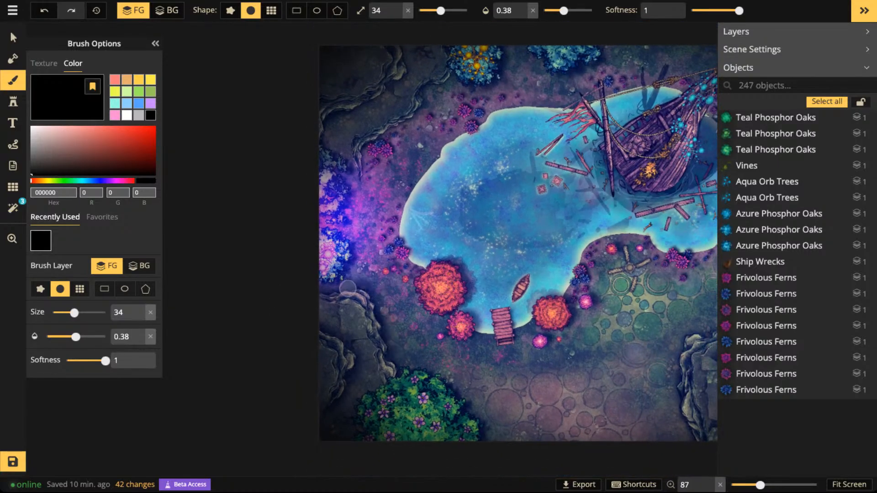
{"action": "left_click_drag", "start_coordinate": [666, 359], "coordinate": [522, 360]}
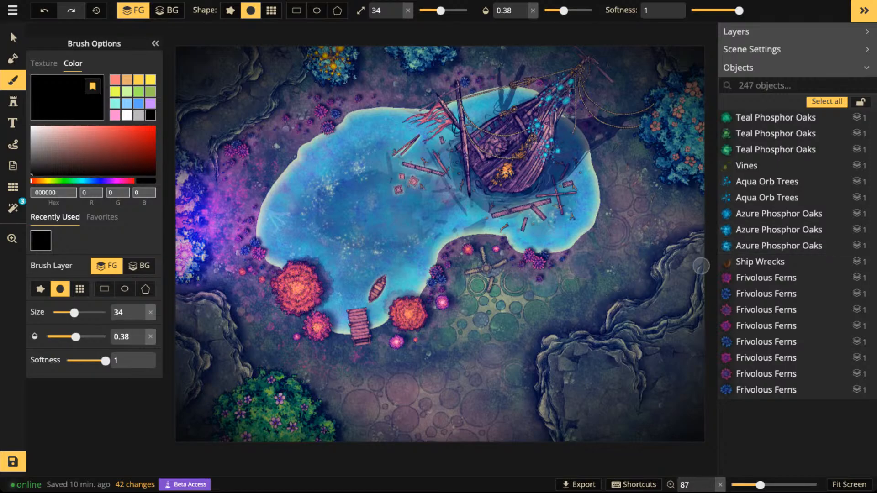
{"action": "left_click_drag", "start_coordinate": [701, 266], "coordinate": [634, 316]}
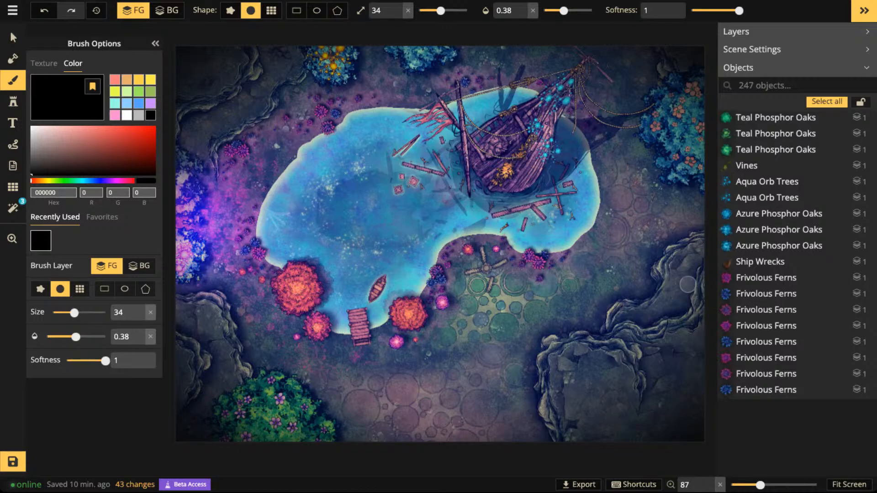
{"action": "left_click_drag", "start_coordinate": [646, 386], "coordinate": [650, 375]}
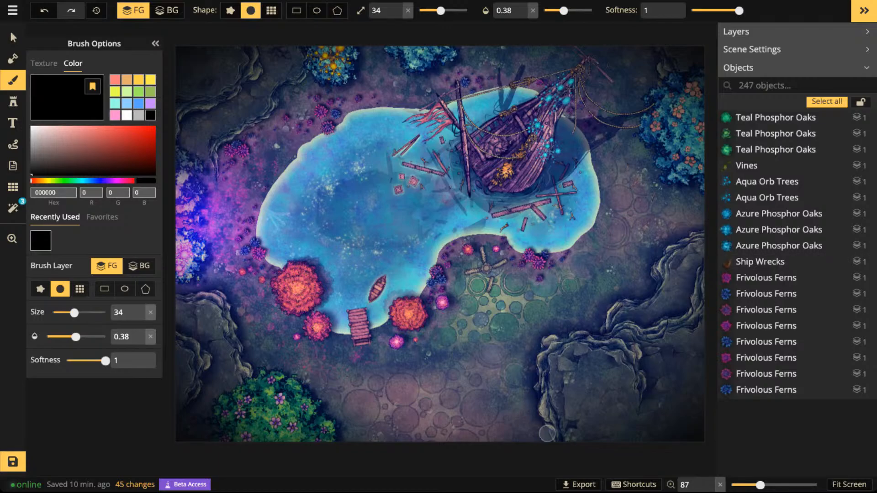
- Add soft black shading beside the upper-left cliff, near the tree with the orange orbs
{"action": "key", "text": "space"}
{"action": "left_click_drag", "start_coordinate": [263, 146], "coordinate": [395, 273]}
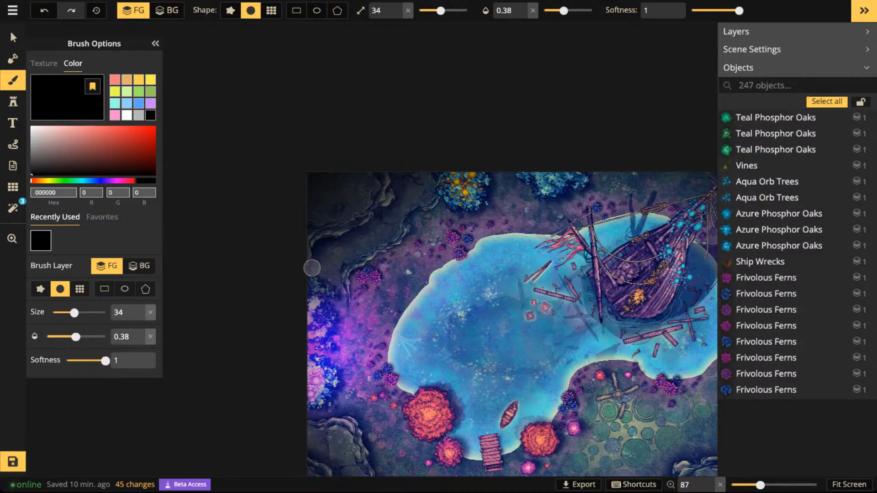
{"action": "left_click", "coordinate": [440, 216]}
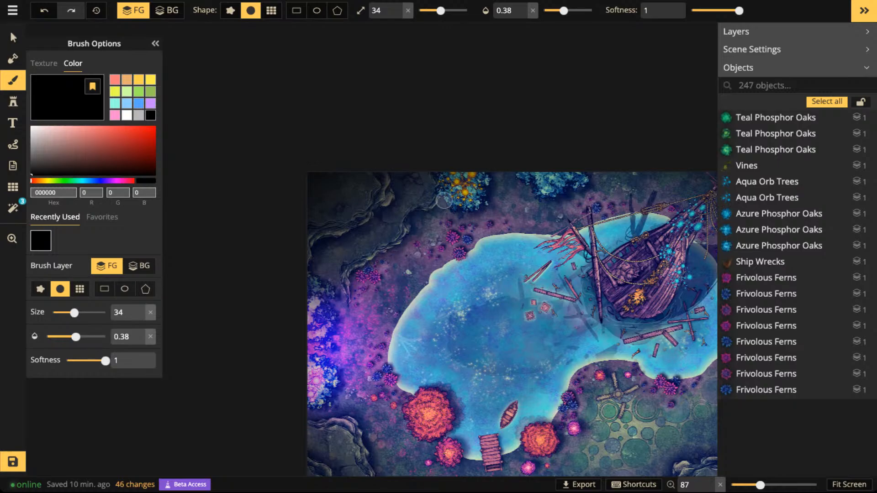
- Set the black brush to size 12 and opacity 1 and deepen the creases of the cliffs along the map's left side
{"action": "scroll", "coordinate": [543, 78], "scroll_direction": "down", "scroll_amount": 5}
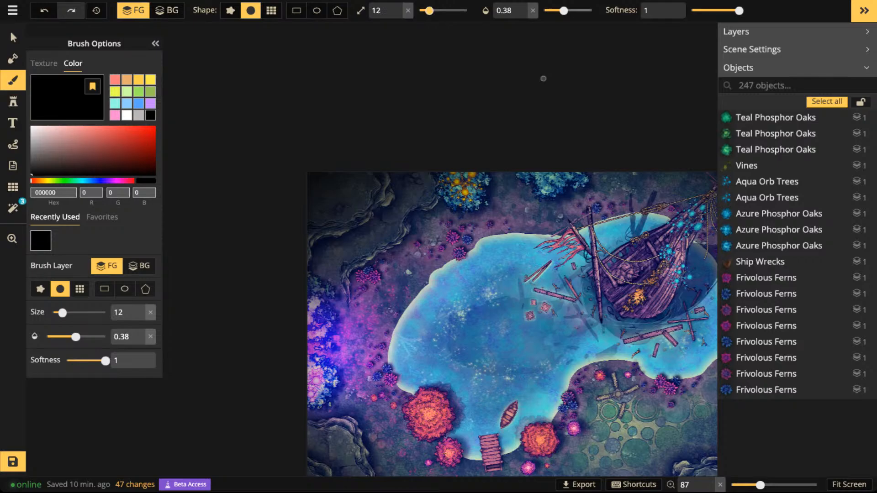
{"action": "left_click", "coordinate": [575, 11]}
{"action": "scroll", "coordinate": [359, 401], "scroll_direction": "up", "scroll_amount": 5}
{"action": "key", "text": "space"}
{"action": "left_click_drag", "start_coordinate": [369, 401], "coordinate": [486, 227]}
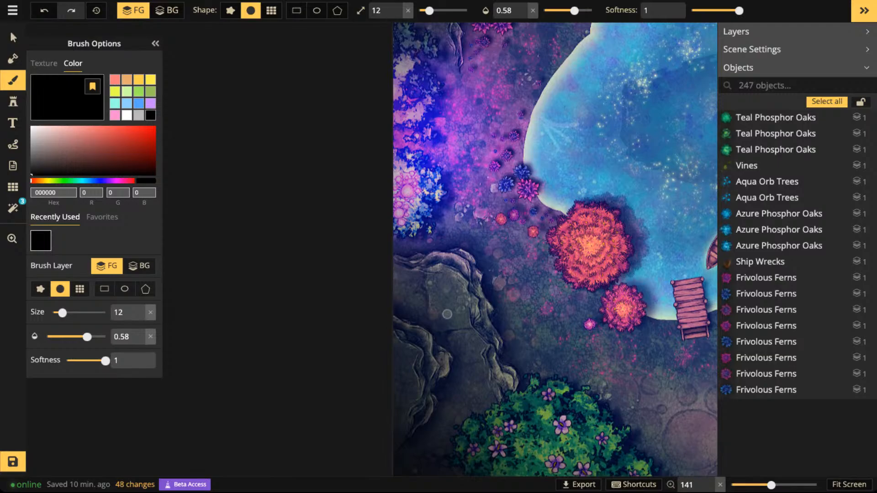
{"action": "left_click_drag", "start_coordinate": [574, 11], "coordinate": [593, 10]}
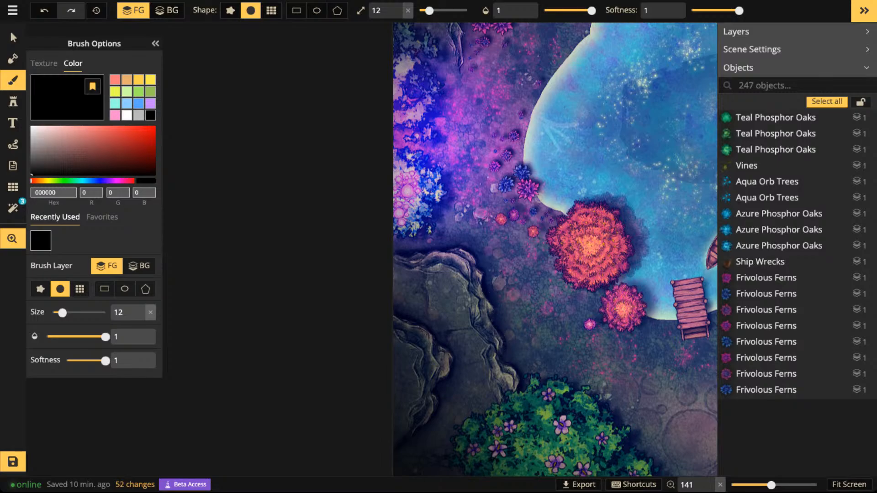
{"action": "scroll", "coordinate": [507, 179], "scroll_direction": "up", "scroll_amount": 5}
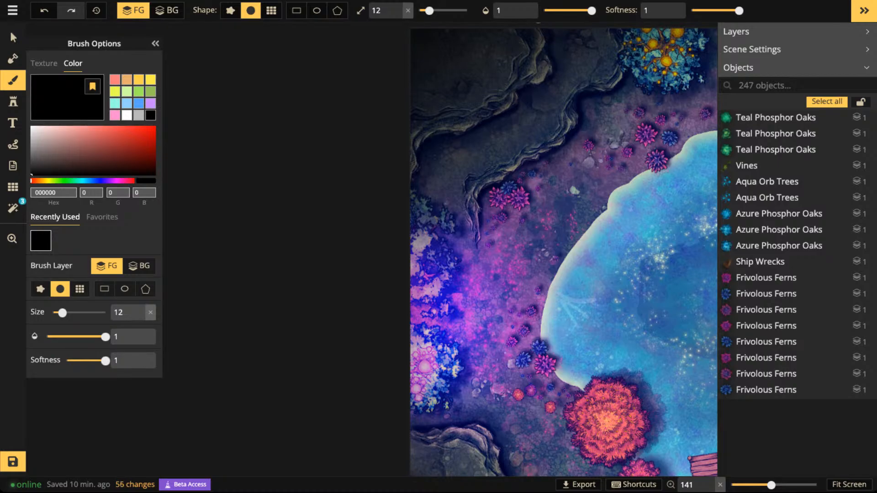
- Paint fine black shading along the ledges and creases of the lower-right cliff
{"action": "scroll", "coordinate": [525, 77], "scroll_direction": "down", "scroll_amount": 6}
{"action": "key", "text": "space"}
{"action": "left_click_drag", "start_coordinate": [586, 293], "coordinate": [488, 289]}
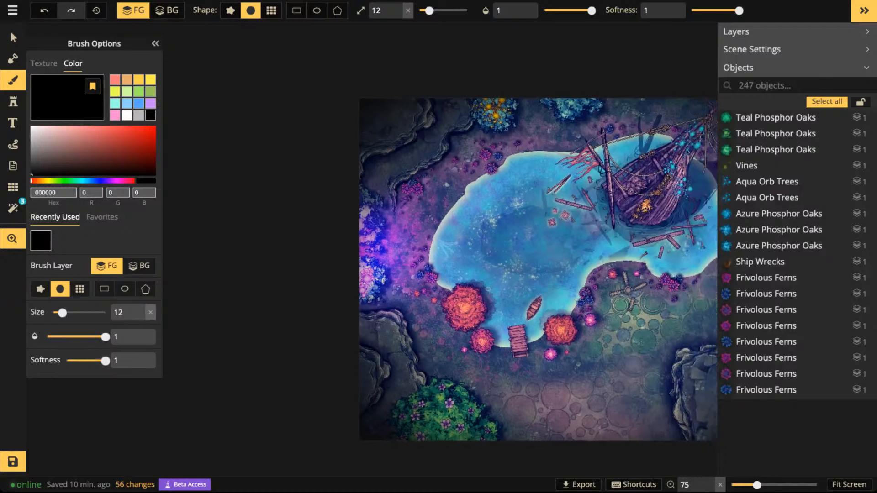
{"action": "scroll", "coordinate": [384, 203], "scroll_direction": "down", "scroll_amount": 3}
{"action": "key", "text": "space"}
{"action": "left_click_drag", "start_coordinate": [427, 177], "coordinate": [391, 170]}
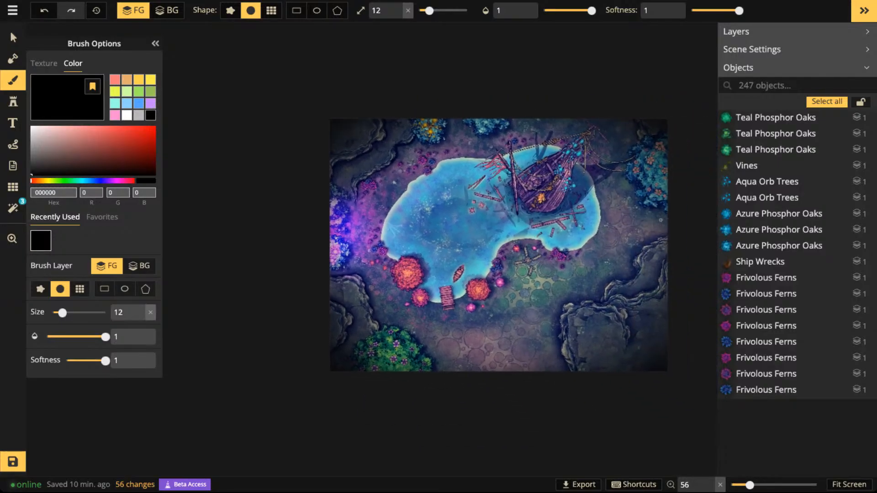
{"action": "scroll", "coordinate": [556, 210], "scroll_direction": "up", "scroll_amount": 5}
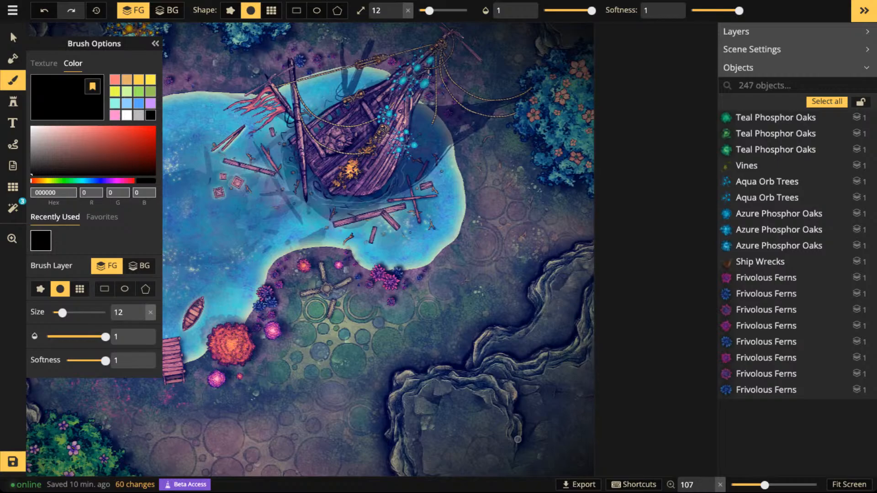
- Touch up the dark shading on the rocks in the map's upper-right corner and save the map
{"action": "key", "text": "space"}
{"action": "left_click_drag", "start_coordinate": [512, 112], "coordinate": [493, 410]}
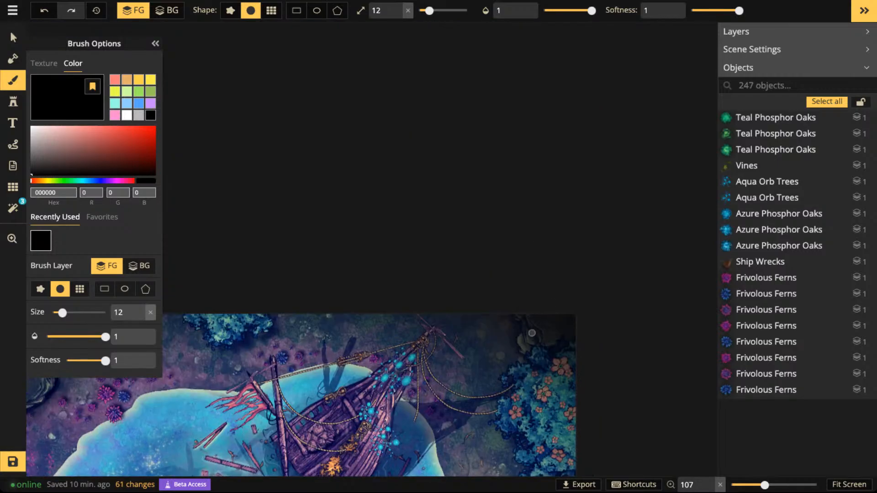
{"action": "key", "text": "space"}
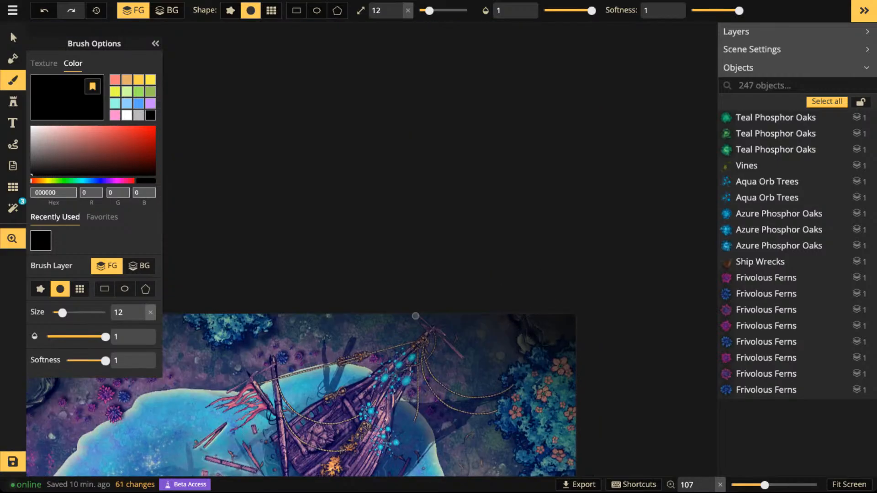
{"action": "left_click_drag", "start_coordinate": [315, 381], "coordinate": [542, 34]}
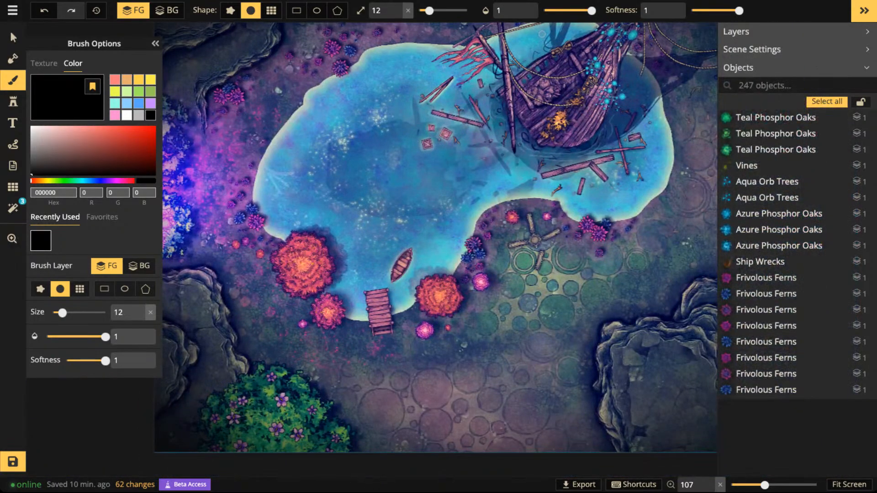
{"action": "left_click", "coordinate": [13, 38]}
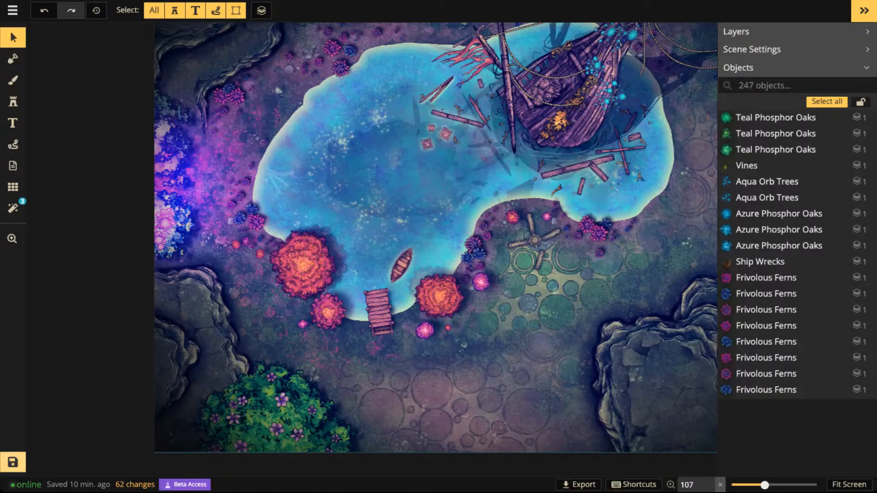
{"action": "left_click", "coordinate": [13, 462]}
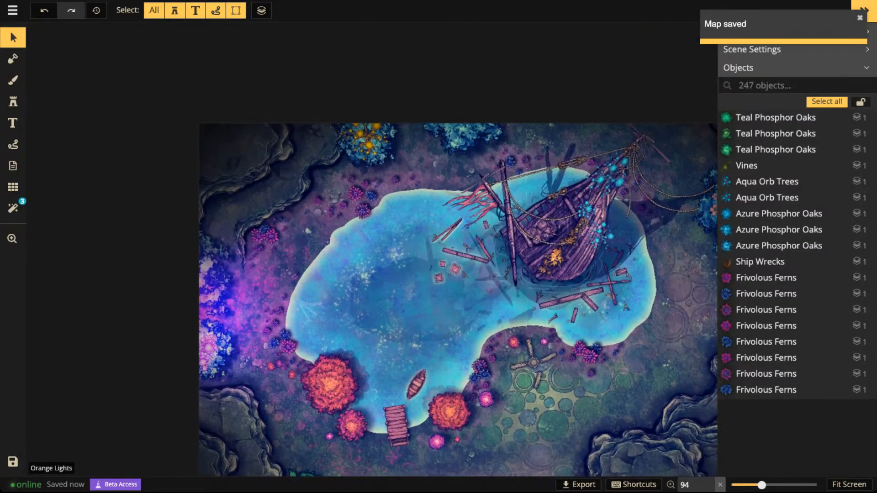
- Choose the Fey Lights stamp set from the Fey section of the stamp catalog
{"action": "left_click", "coordinate": [13, 102]}
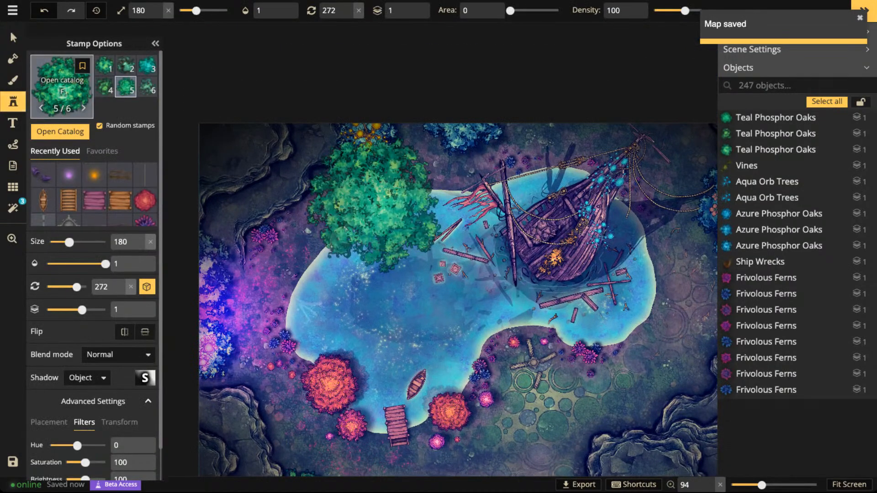
{"action": "left_click", "coordinate": [63, 87]}
{"action": "scroll", "coordinate": [386, 299], "scroll_direction": "up", "scroll_amount": 8}
{"action": "key", "text": "Escape"}
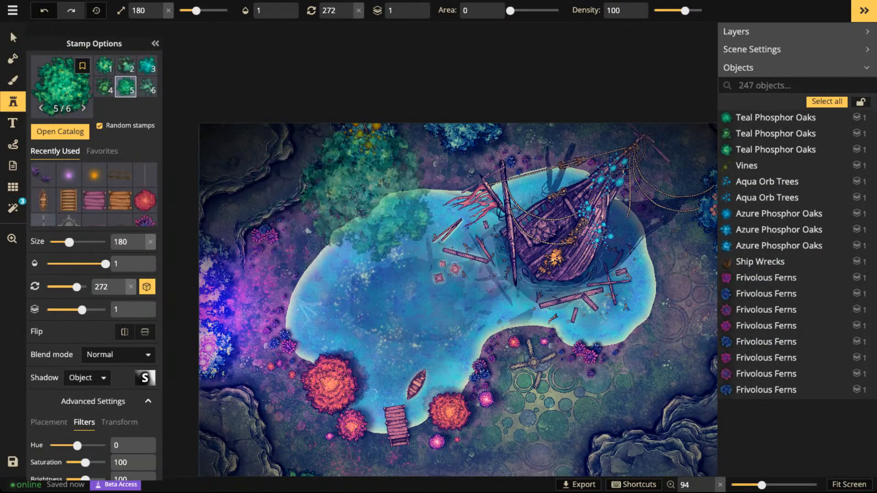
{"action": "scroll", "coordinate": [402, 205], "scroll_direction": "down", "scroll_amount": 3}
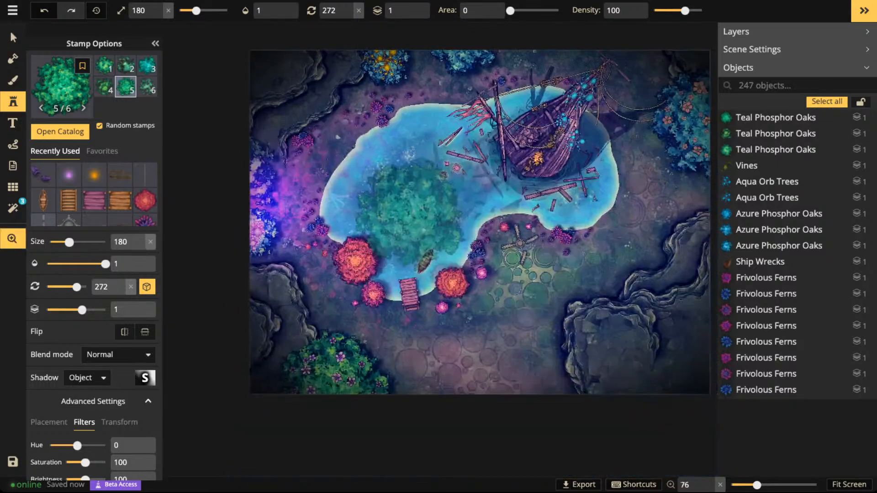
{"action": "left_click_drag", "start_coordinate": [410, 210], "coordinate": [392, 305]}
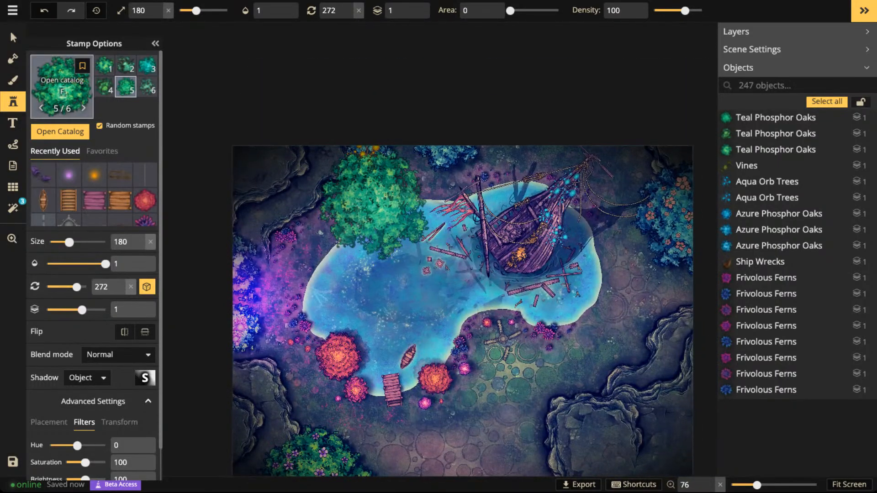
{"action": "left_click", "coordinate": [62, 87]}
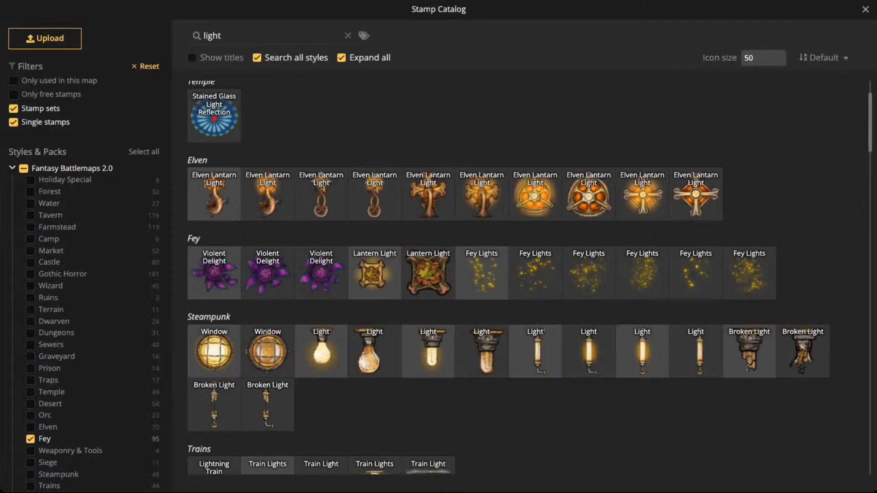
{"action": "left_click", "coordinate": [482, 273]}
{"action": "scroll", "coordinate": [427, 204], "scroll_direction": "up", "scroll_amount": 2}
{"action": "scroll", "coordinate": [383, 168], "scroll_direction": "up", "scroll_amount": 2}
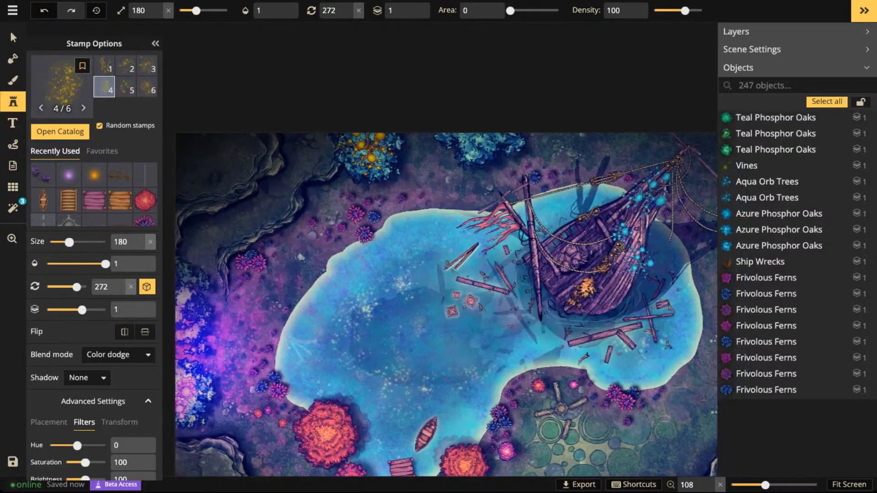
- Set the stamp to size 350 on layer 3 and place one Fey Lights stamp over the upper-left part of the lake
{"action": "left_click", "coordinate": [414, 6]}
{"action": "key", "text": "bracketright"}
{"action": "key", "text": "bracketright"}
{"action": "key", "text": "bracketright"}
{"action": "key", "text": "bracketright"}
{"action": "key", "text": "bracketright"}
{"action": "key", "text": "bracketright"}
{"action": "key", "text": "bracketright"}
{"action": "key", "text": "bracketright"}
{"action": "key", "text": "bracketright"}
{"action": "key", "text": "bracketright"}
{"action": "key", "text": "bracketright"}
{"action": "key", "text": "bracketright"}
{"action": "key", "text": "bracketright"}
{"action": "key", "text": "bracketright"}
{"action": "key", "text": "bracketright"}
{"action": "key", "text": "bracketright"}
{"action": "key", "text": "bracketright"}
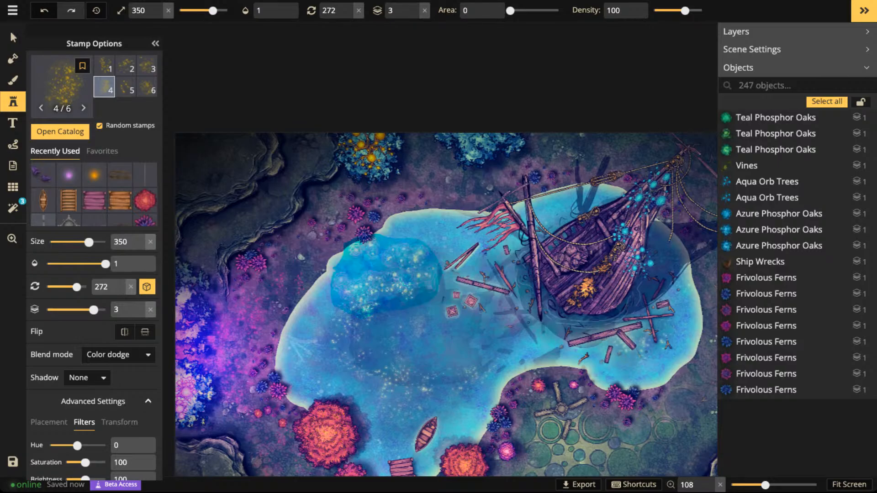
{"action": "left_click", "coordinate": [387, 277]}
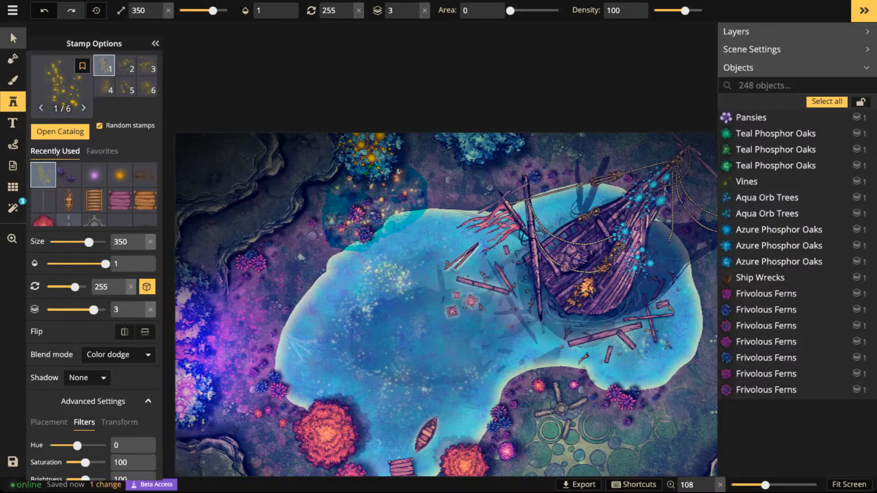
- Try the placed Fey Lights stamp at size 500 over the tree with orange orbs, and delete it
{"action": "left_click", "coordinate": [13, 38]}
{"action": "scroll", "coordinate": [396, 258], "scroll_direction": "up", "scroll_amount": 2}
{"action": "left_click_drag", "start_coordinate": [394, 265], "coordinate": [376, 119]}
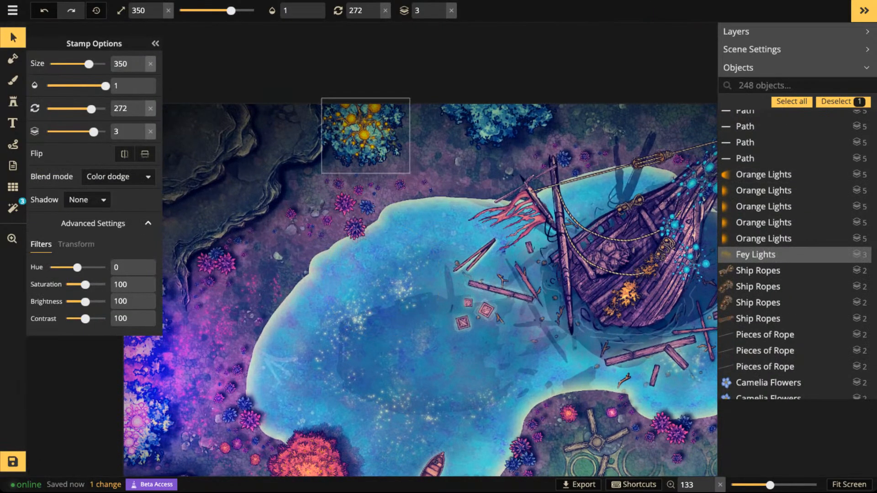
{"action": "key", "text": "bracketright"}
{"action": "key", "text": "bracketright"}
{"action": "key", "text": "bracketright"}
{"action": "key", "text": "bracketright"}
{"action": "key", "text": "bracketright"}
{"action": "key", "text": "bracketright"}
{"action": "key", "text": "bracketright"}
{"action": "key", "text": "bracketright"}
{"action": "key", "text": "bracketright"}
{"action": "key", "text": "bracketright"}
{"action": "key", "text": "bracketright"}
{"action": "key", "text": "bracketright"}
{"action": "key", "text": "bracketright"}
{"action": "key", "text": "bracketright"}
{"action": "key", "text": "bracketright"}
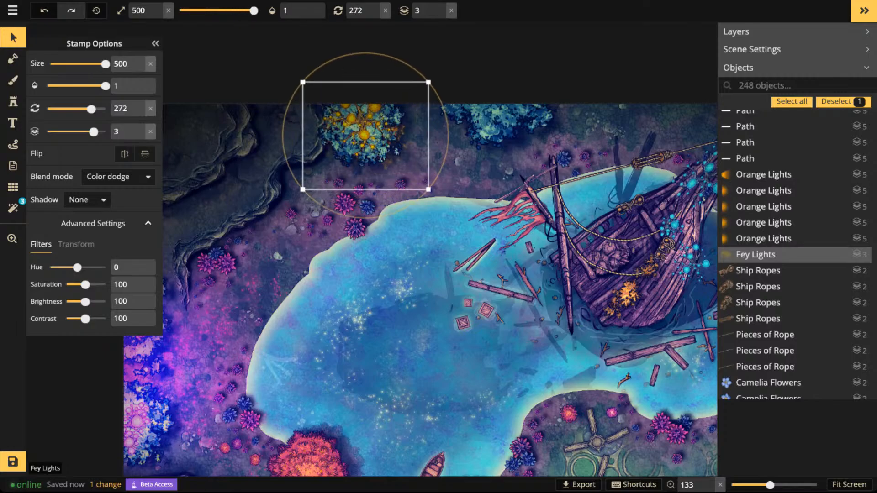
{"action": "key", "text": "Delete"}
- Place a Fey Lights stamp at size 460 and rotation 0 over the tree with orange orbs at the map's upper edge
{"action": "key", "text": "s"}
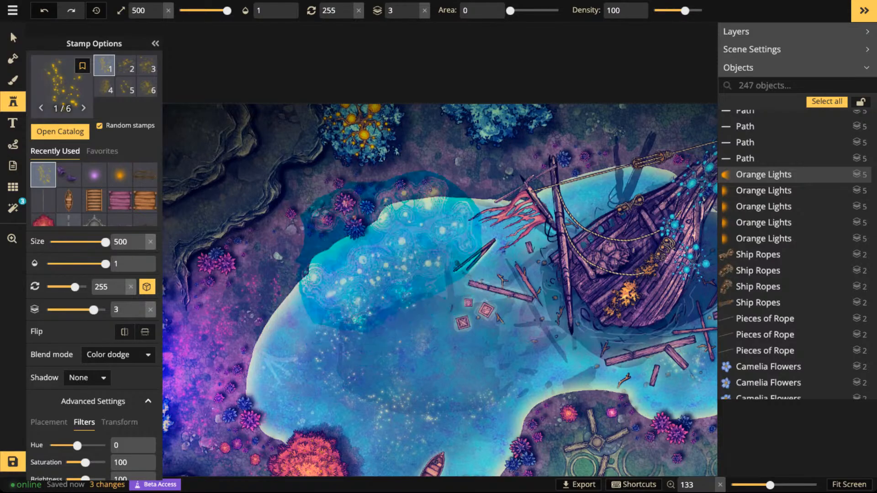
{"action": "key", "text": "bracketleft"}
{"action": "key", "text": "bracketleft"}
{"action": "key", "text": "bracketleft"}
{"action": "key", "text": "bracketleft"}
{"action": "key", "text": "period"}
{"action": "key", "text": "period"}
{"action": "key", "text": "period"}
{"action": "key", "text": "period"}
{"action": "key", "text": "period"}
{"action": "key", "text": "period"}
{"action": "key", "text": "period"}
{"action": "key", "text": "period"}
{"action": "key", "text": "period"}
{"action": "key", "text": "period"}
{"action": "key", "text": "period"}
{"action": "key", "text": "period"}
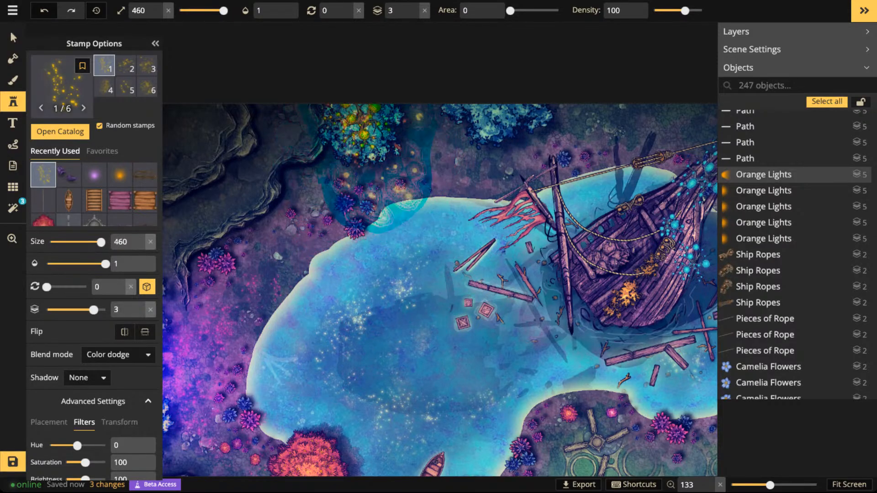
{"action": "left_click", "coordinate": [361, 150]}
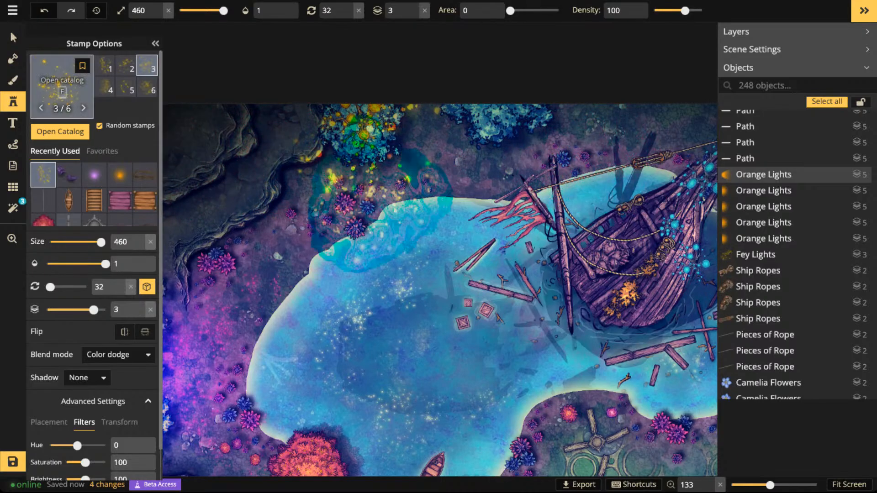
- Choose the yellow fey lights texture from the Fey Textures for the foreground brush
{"action": "key", "text": "b"}
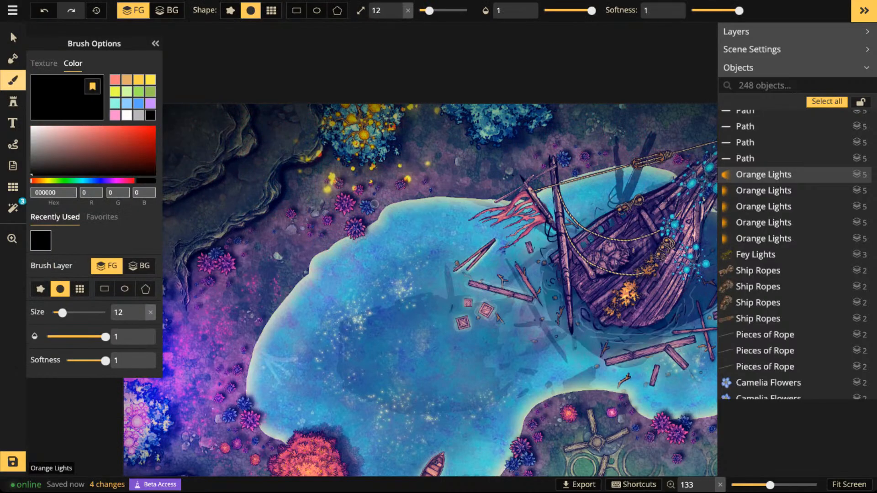
{"action": "left_click", "coordinate": [44, 63]}
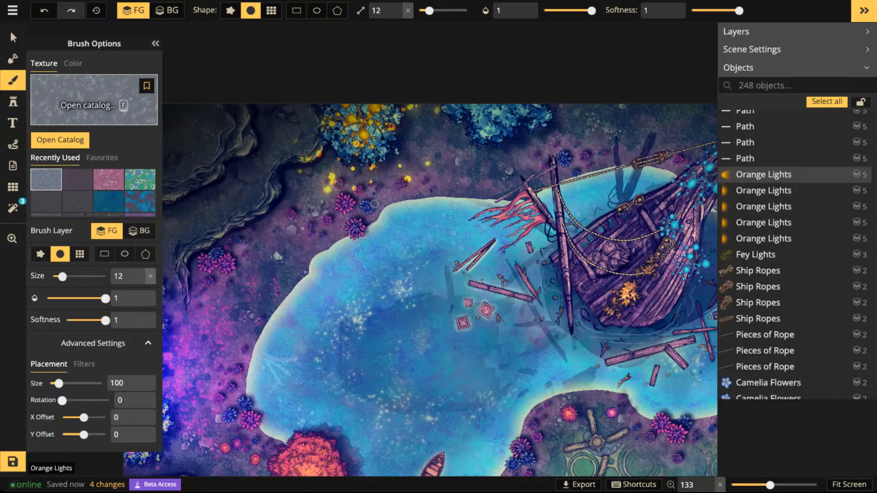
{"action": "key", "text": "f"}
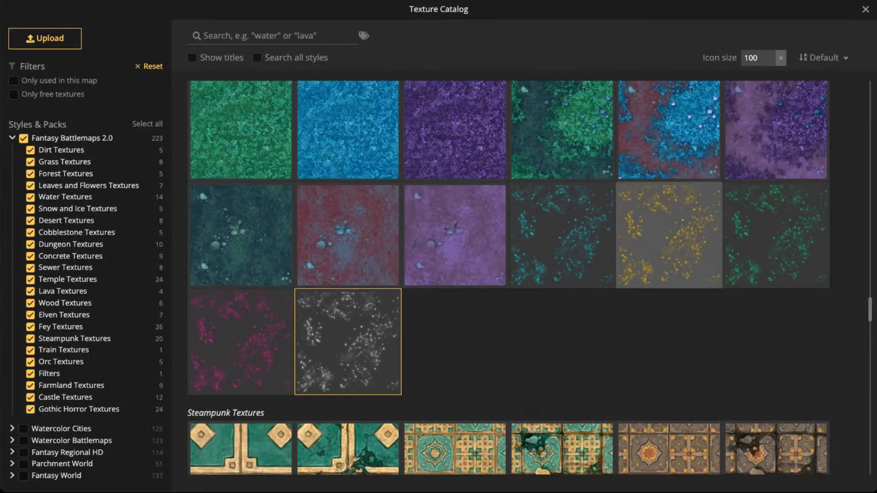
{"action": "left_click", "coordinate": [669, 235]}
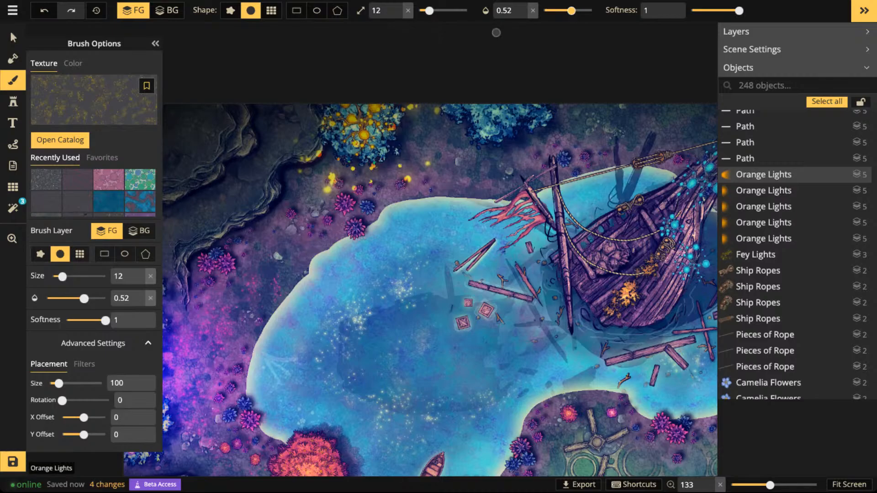
- Set the brush to size 27 and opacity 0.71 and paint yellow light specks beside the tree with orange orbs, redoing the first strokes
{"action": "left_click_drag", "start_coordinate": [571, 10], "coordinate": [560, 11]}
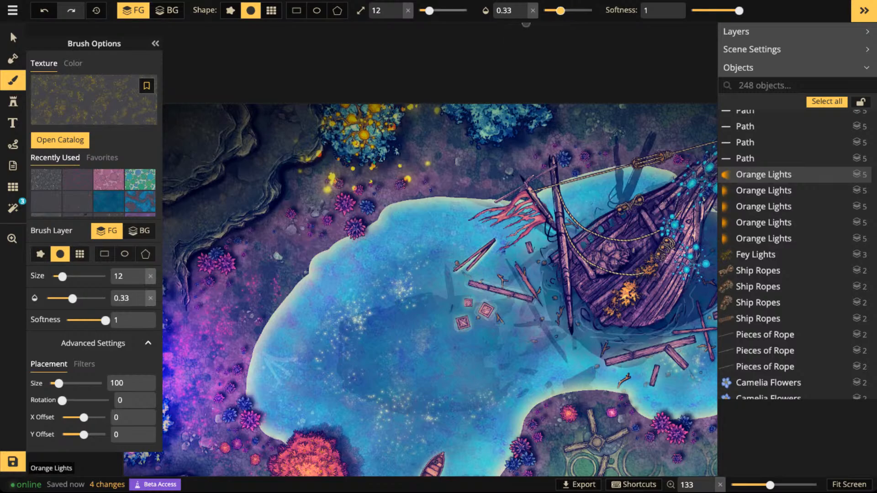
{"action": "left_click_drag", "start_coordinate": [429, 10], "coordinate": [437, 11]}
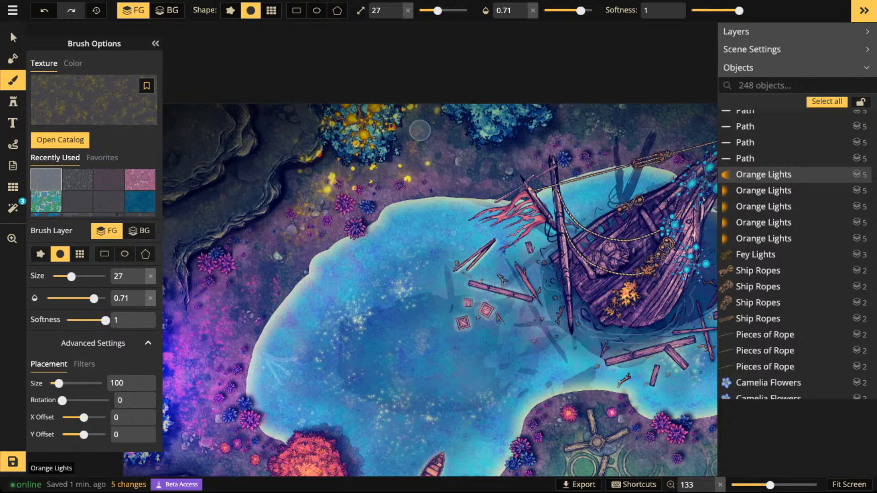
{"action": "key", "text": "ctrl+z"}
{"action": "key", "text": "ctrl+z"}
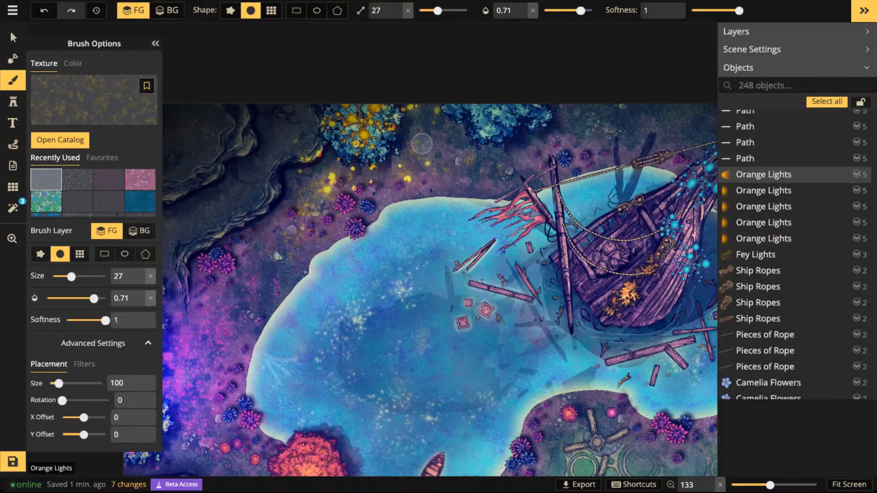
{"action": "left_click_drag", "start_coordinate": [414, 159], "coordinate": [406, 172]}
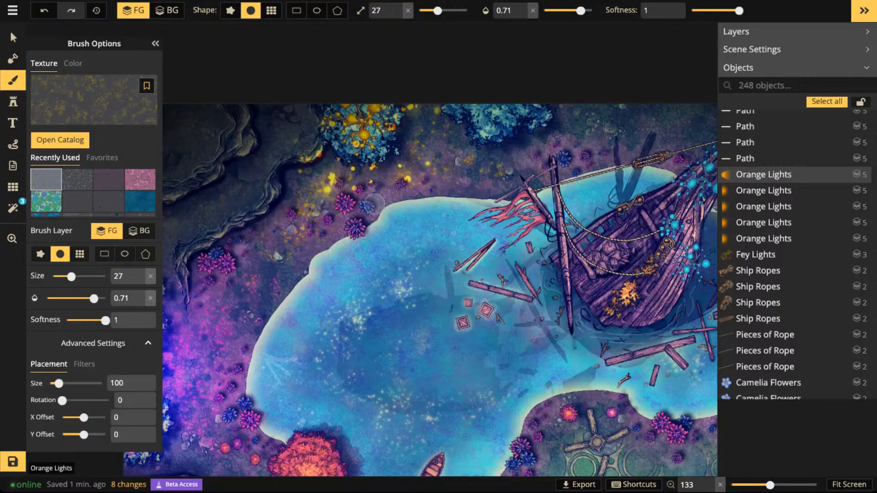
- Set the Fey Lights stamp to size 500 and hue 144
{"action": "left_click", "coordinate": [13, 102]}
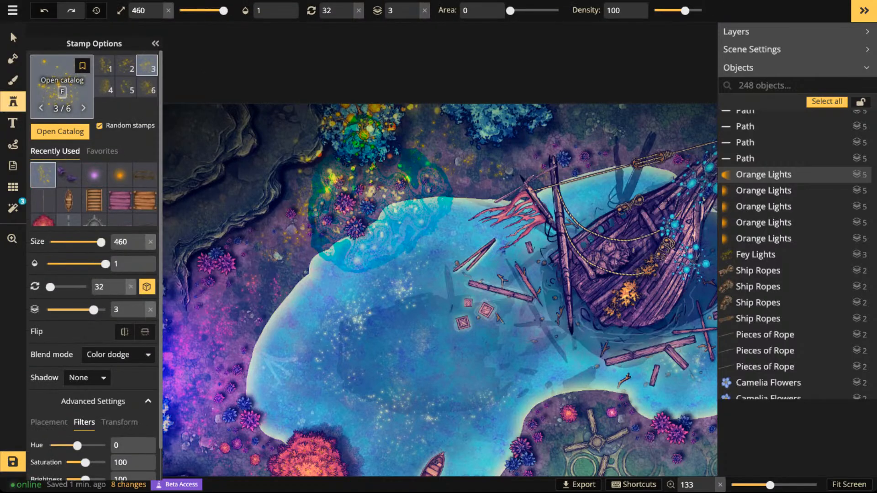
{"action": "left_click", "coordinate": [62, 86]}
{"action": "key", "text": "Escape"}
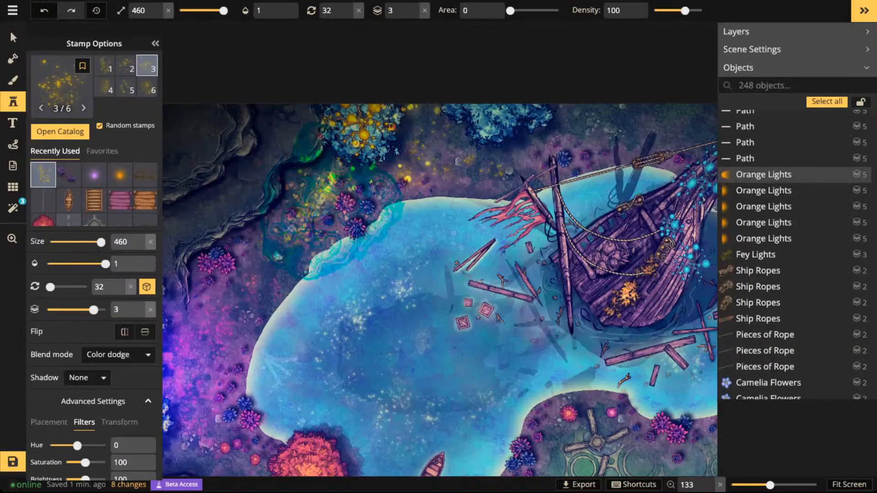
{"action": "scroll", "coordinate": [341, 324], "scroll_direction": "up", "scroll_amount": 4}
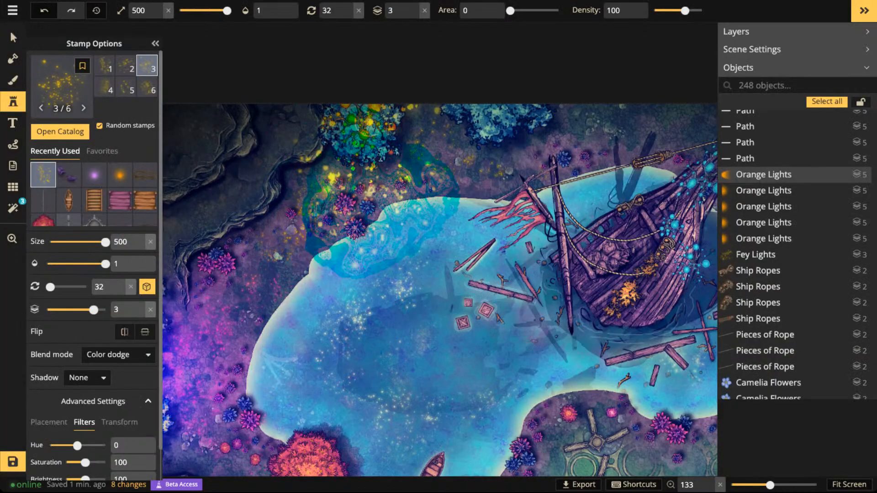
{"action": "left_click_drag", "start_coordinate": [77, 446], "coordinate": [100, 446]}
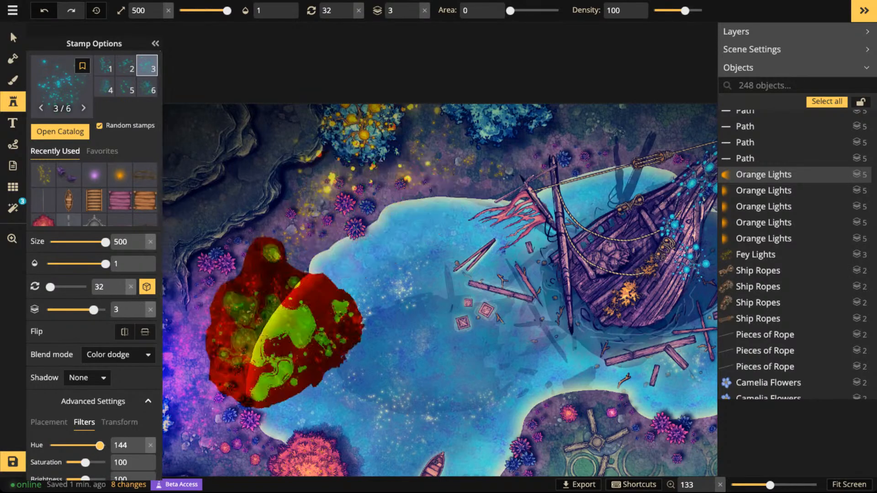
- Place the recoloured Fey Lights stamp on layer 4 over the bow of the shipwreck
{"action": "key", "text": "space"}
{"action": "left_click_drag", "start_coordinate": [579, 200], "coordinate": [358, 185]}
{"action": "key", "text": "space"}
{"action": "left_click_drag", "start_coordinate": [622, 272], "coordinate": [571, 288]}
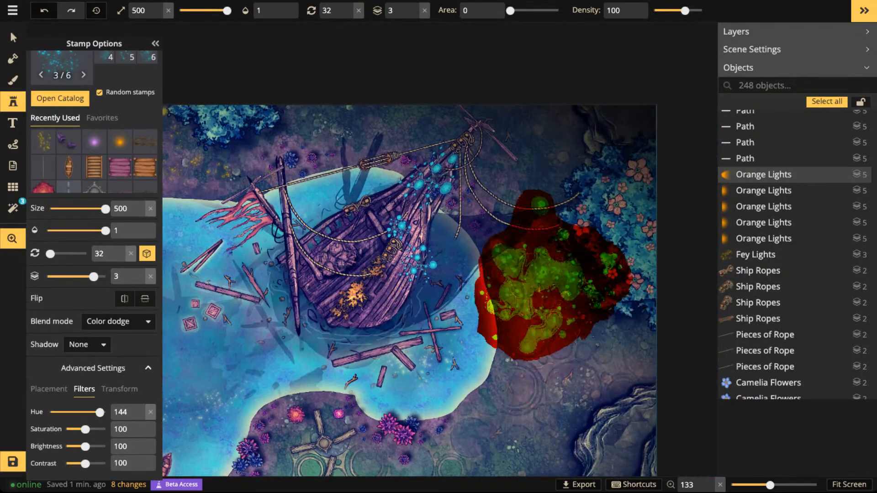
{"action": "left_click", "coordinate": [426, 202]}
{"action": "left_click", "coordinate": [414, 7]}
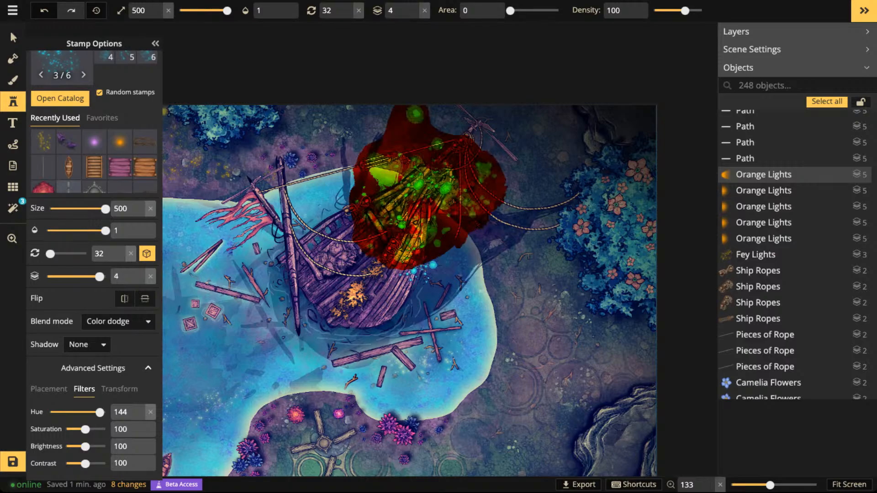
{"action": "left_click", "coordinate": [420, 200]}
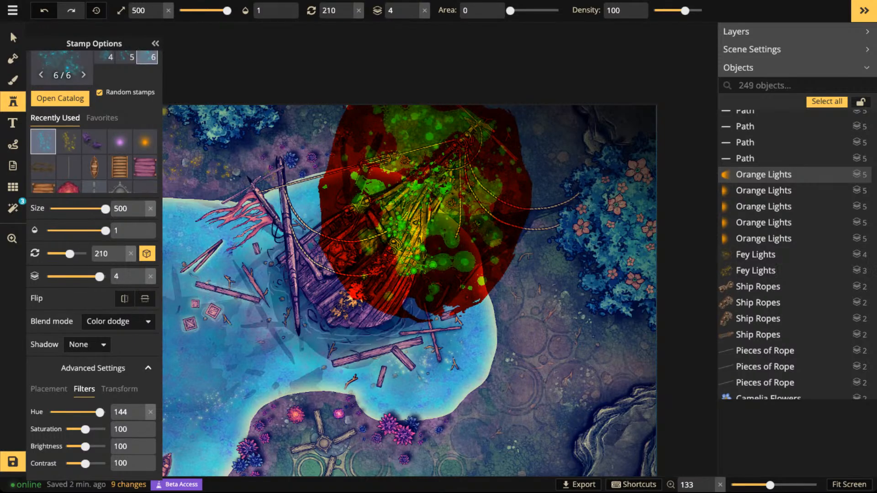
- Reposition the Fey Lights stamp over the ship's bow and transform it to width 72, height 123 and rotation 212
{"action": "left_click", "coordinate": [13, 37]}
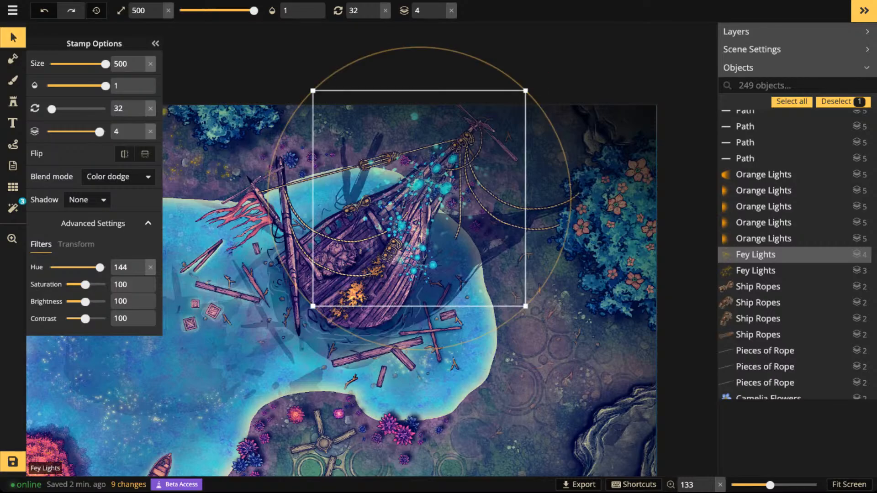
{"action": "mouse_move", "coordinate": [419, 198]}
{"action": "left_mouse_down"}
{"action": "mouse_move", "coordinate": [419, 186]}
{"action": "mouse_move", "coordinate": [427, 218]}
{"action": "mouse_move", "coordinate": [427, 208]}
{"action": "left_mouse_up"}
{"action": "scroll", "coordinate": [427, 208], "scroll_direction": "down", "scroll_amount": 6}
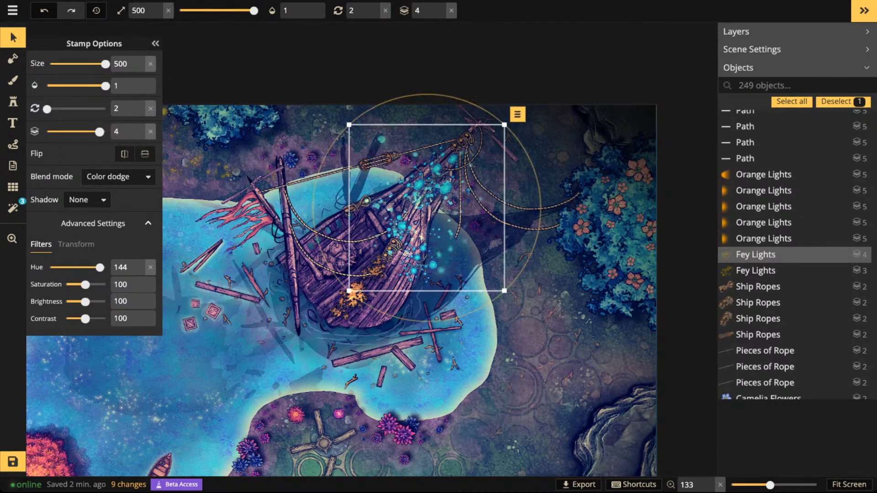
{"action": "left_click", "coordinate": [77, 245]}
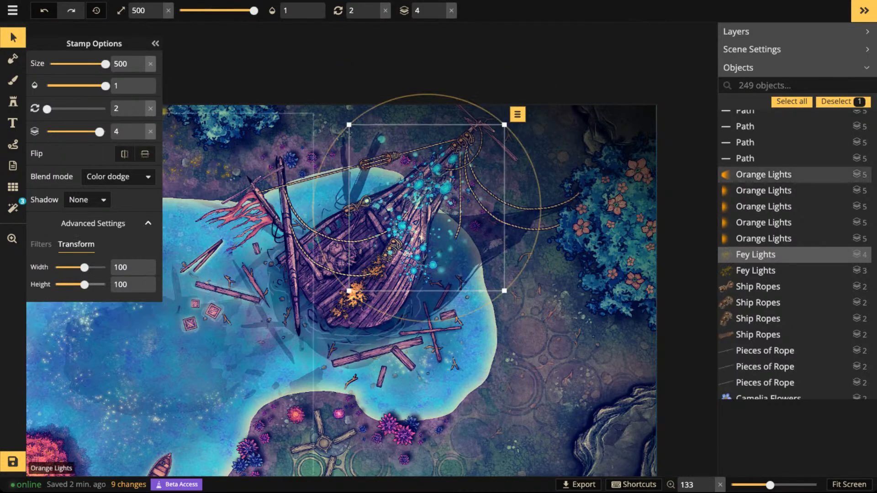
{"action": "left_click_drag", "start_coordinate": [85, 284], "coordinate": [81, 267]}
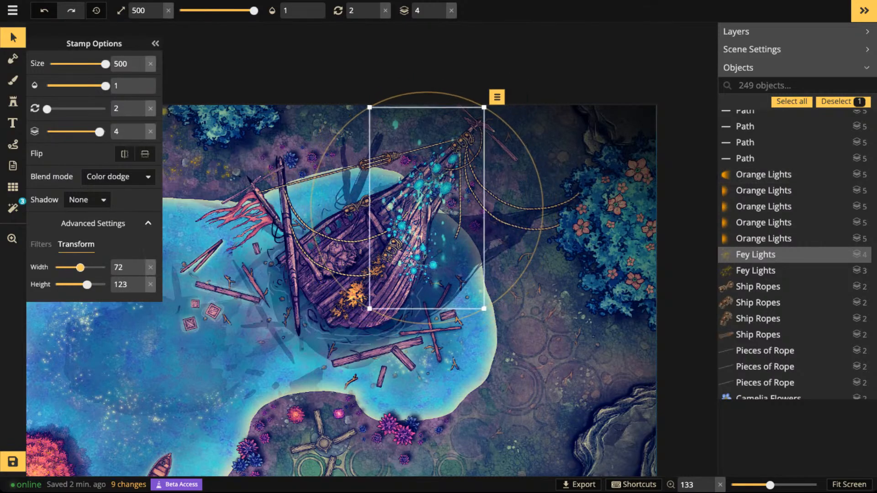
{"action": "left_click_drag", "start_coordinate": [47, 108], "coordinate": [81, 108]}
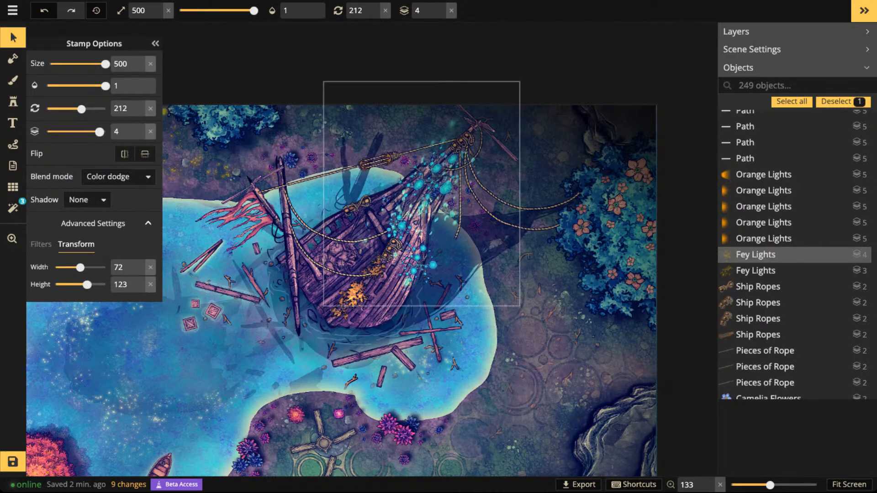
- Set the ship's Fey Lights stamp to opacity 0.51, shift it slightly and deselect it
{"action": "scroll", "coordinate": [402, 202], "scroll_direction": "down", "scroll_amount": 2}
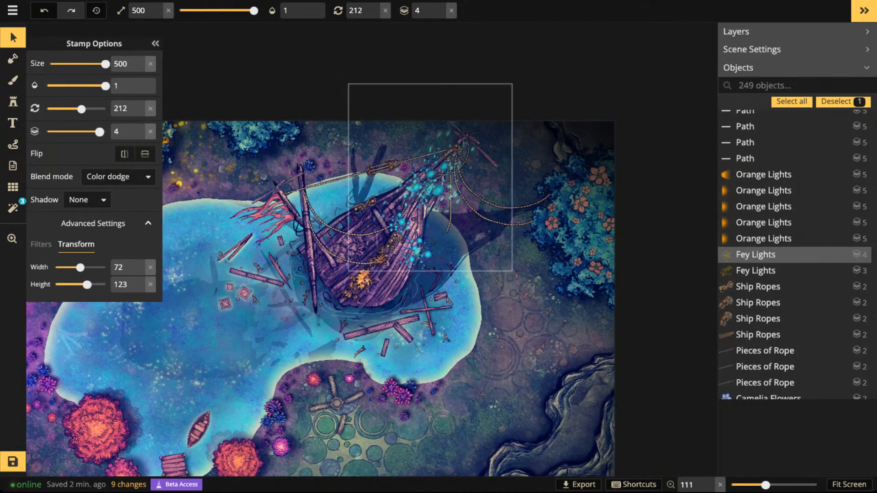
{"action": "left_click", "coordinate": [296, 10]}
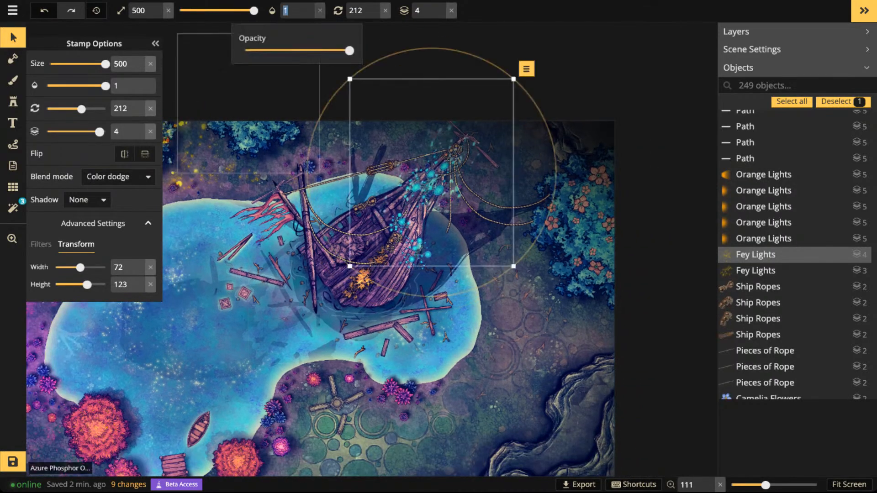
{"action": "left_click_drag", "start_coordinate": [348, 50], "coordinate": [287, 50]}
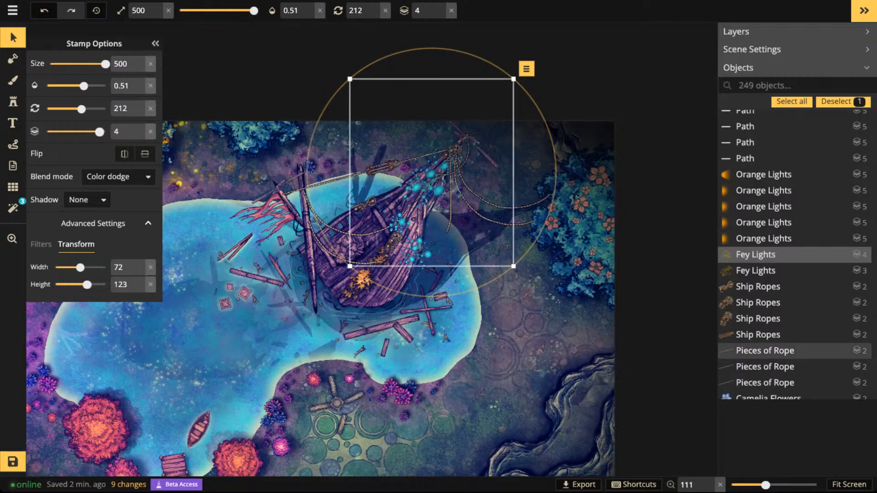
{"action": "left_click_drag", "start_coordinate": [423, 170], "coordinate": [416, 178]}
{"action": "key", "text": "Escape"}
- Delete the Fey Lights stamp over the shipwreck
{"action": "scroll", "coordinate": [369, 152], "scroll_direction": "down", "scroll_amount": 4}
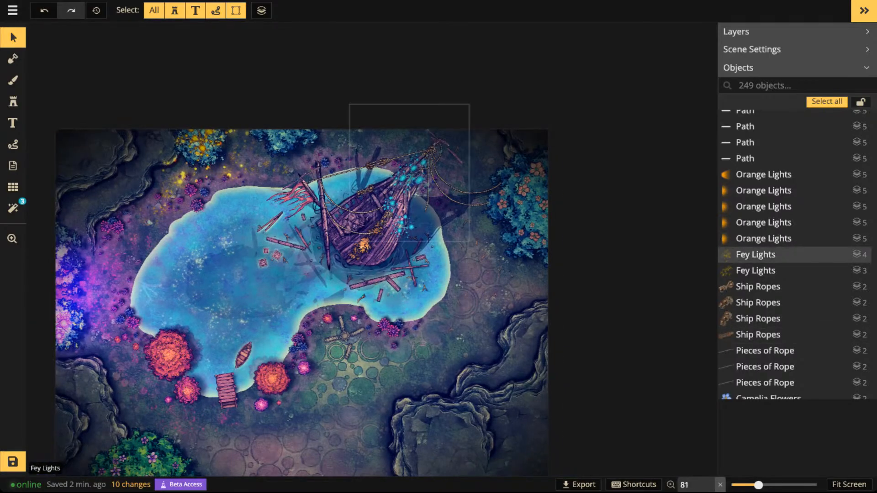
{"action": "left_click", "coordinate": [449, 213]}
{"action": "key", "text": "Delete"}
- Select all Pansies stamps from the same set on the green tree at the map's lower edge
{"action": "scroll", "coordinate": [448, 213], "scroll_direction": "up", "scroll_amount": 2}
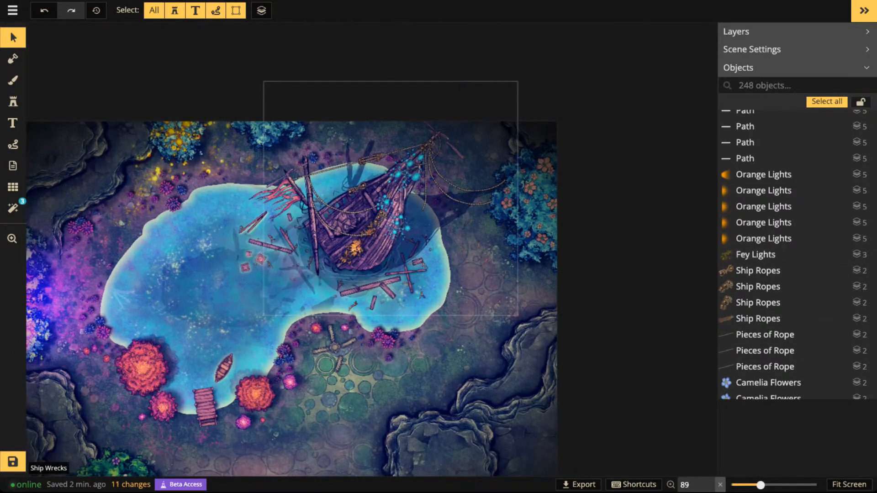
{"action": "key", "text": "space"}
{"action": "left_click_drag", "start_coordinate": [340, 231], "coordinate": [491, 134]}
{"action": "key", "text": "space"}
{"action": "left_click_drag", "start_coordinate": [241, 436], "coordinate": [344, 325]}
{"action": "scroll", "coordinate": [344, 325], "scroll_direction": "up", "scroll_amount": 1}
{"action": "scroll", "coordinate": [349, 297], "scroll_direction": "up", "scroll_amount": 1}
{"action": "left_click", "coordinate": [349, 297]}
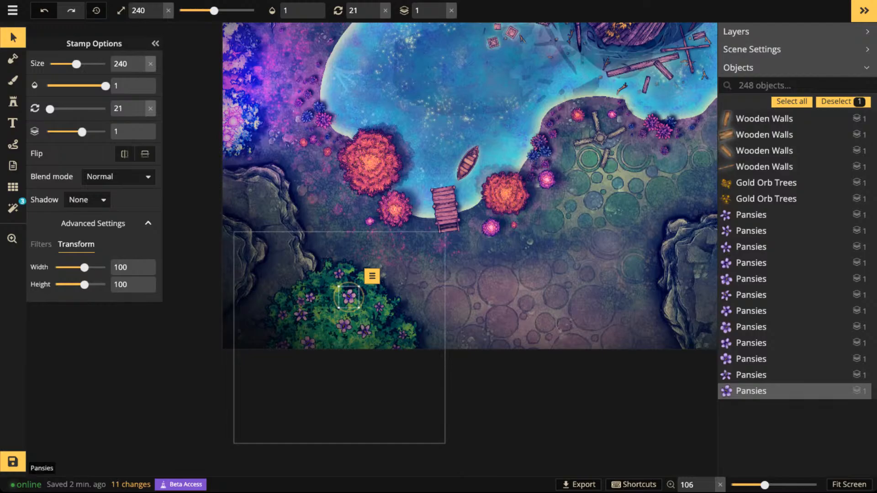
{"action": "left_click", "coordinate": [371, 276]}
{"action": "mouse_move", "coordinate": [457, 292]}
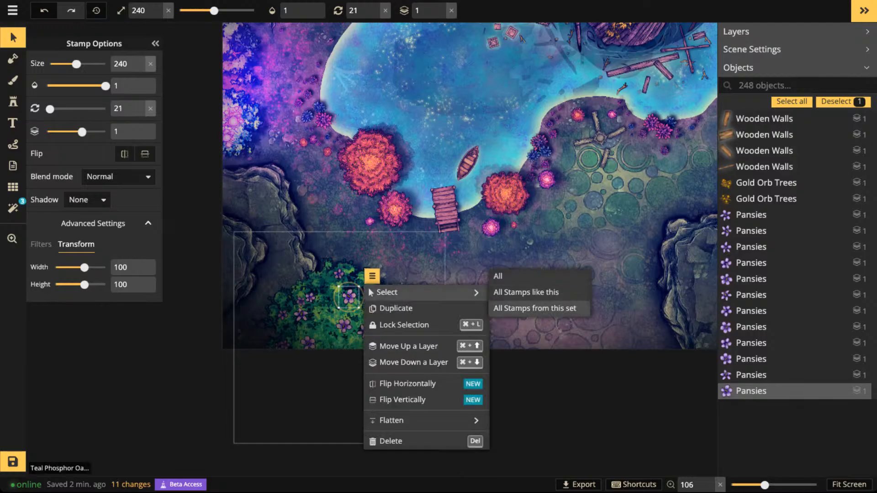
{"action": "left_click", "coordinate": [535, 309]}
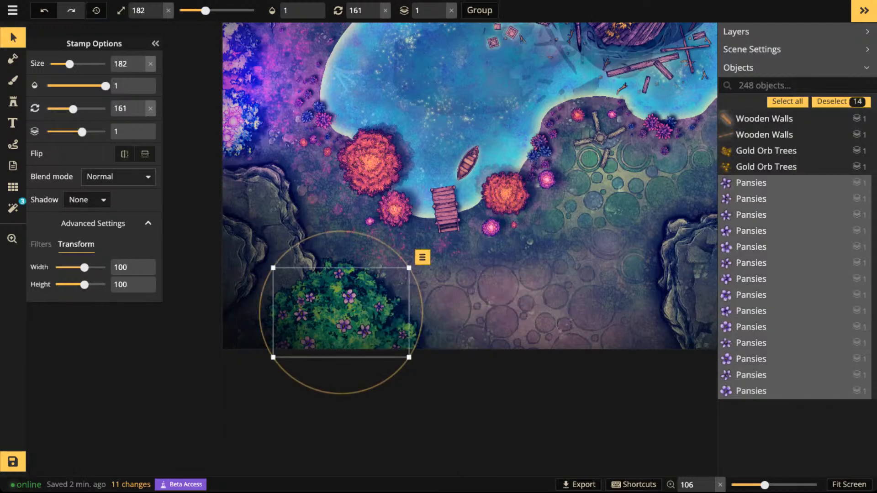
- Give the selected pansies an object shadow with blur 2.4, horizontal offset 4 and vertical offset 1.5, and check it up close
{"action": "left_click", "coordinate": [118, 177]}
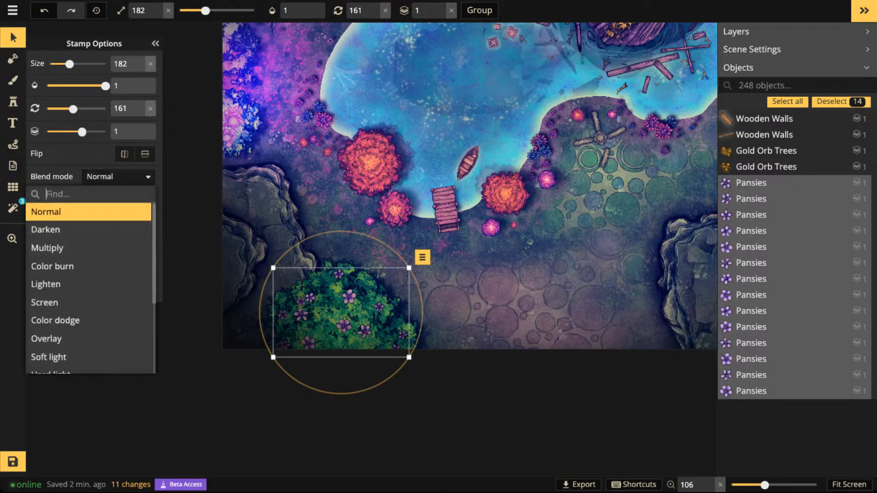
{"action": "key", "text": "Escape"}
{"action": "left_click", "coordinate": [87, 200]}
{"action": "left_click", "coordinate": [83, 254]}
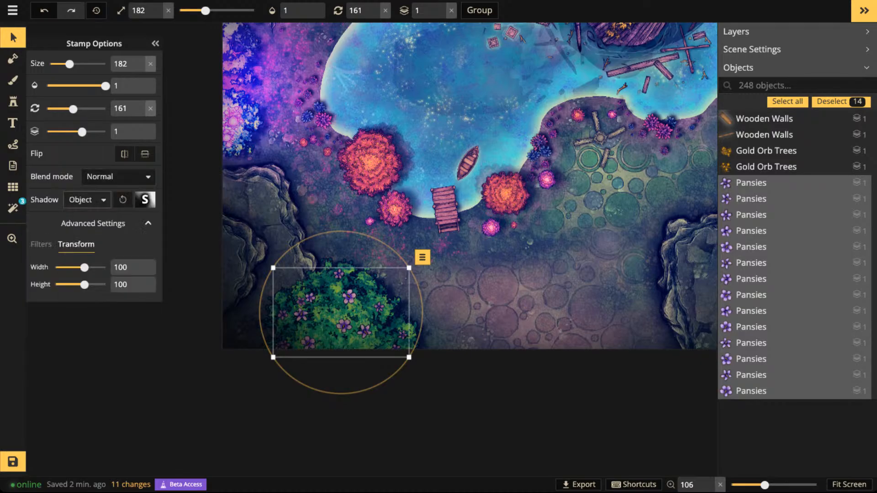
{"action": "left_click", "coordinate": [145, 200]}
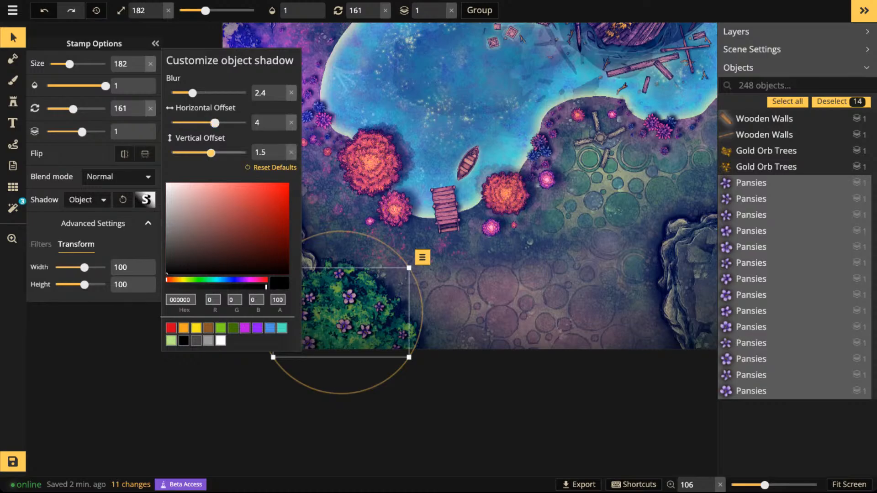
{"action": "key", "text": "Escape"}
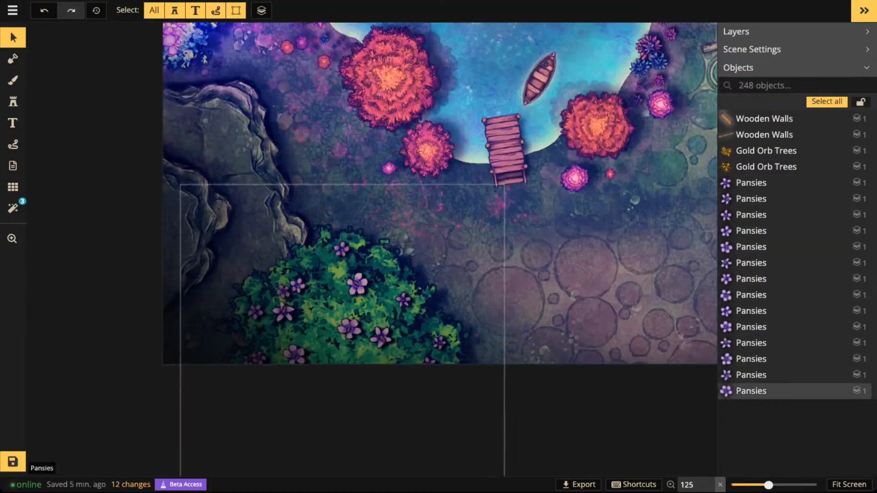
{"action": "scroll", "coordinate": [320, 229], "scroll_direction": "up", "scroll_amount": 6}
{"action": "scroll", "coordinate": [354, 283], "scroll_direction": "up", "scroll_amount": 2}
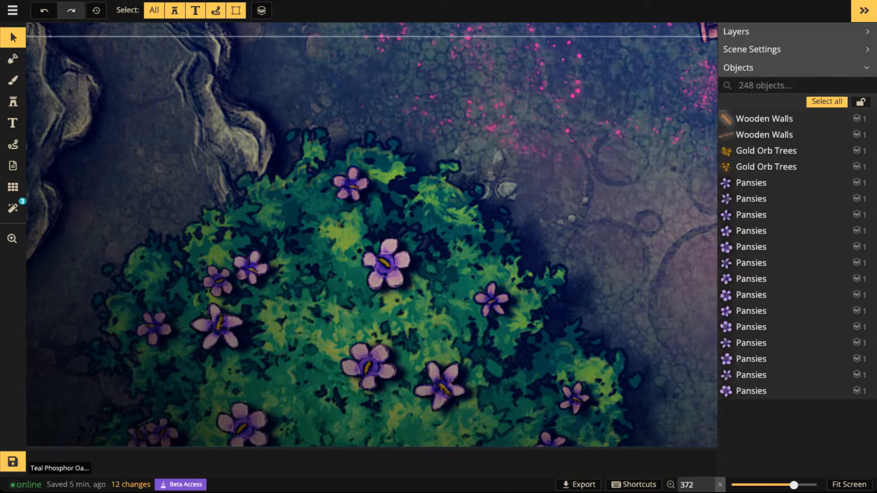
{"action": "scroll", "coordinate": [356, 262], "scroll_direction": "down", "scroll_amount": 3}
- Select all Camelia Flowers stamps like the pink one on the blue tree at the map's upper-right corner
{"action": "key", "text": "space"}
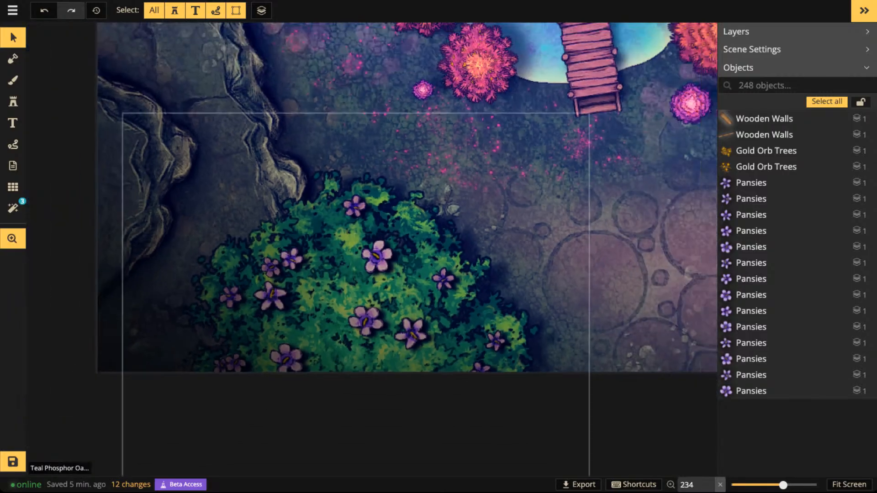
{"action": "left_click_drag", "start_coordinate": [389, 214], "coordinate": [200, 401]}
{"action": "left_click_drag", "start_coordinate": [457, 160], "coordinate": [206, 443]}
{"action": "left_click_drag", "start_coordinate": [448, 73], "coordinate": [175, 441]}
{"action": "left_click_drag", "start_coordinate": [601, 193], "coordinate": [292, 211]}
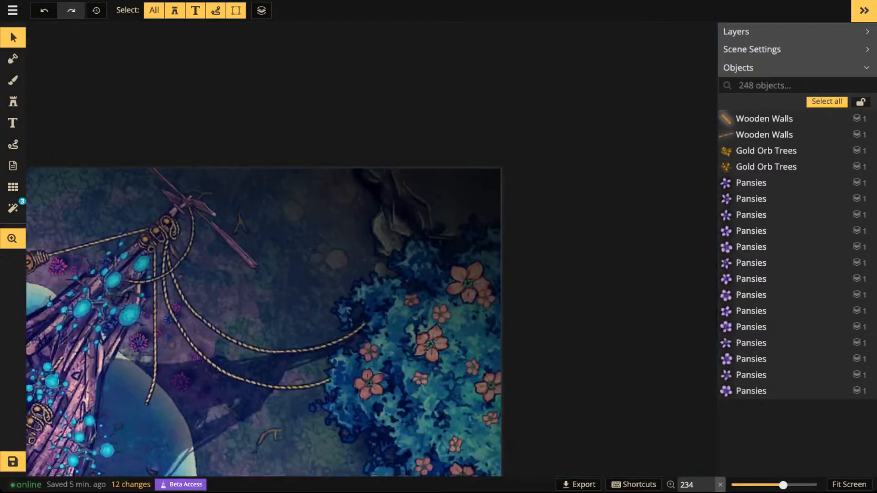
{"action": "left_click_drag", "start_coordinate": [429, 344], "coordinate": [422, 320]}
{"action": "left_click", "coordinate": [423, 322]}
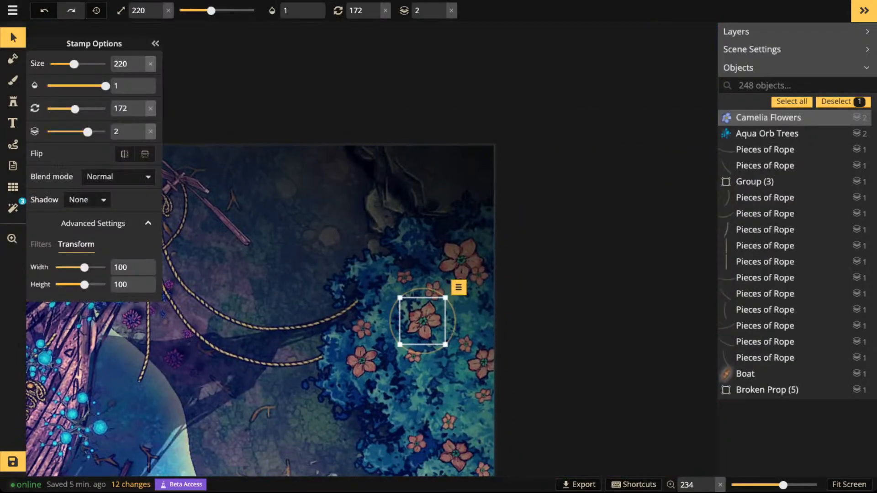
{"action": "left_click", "coordinate": [75, 200]}
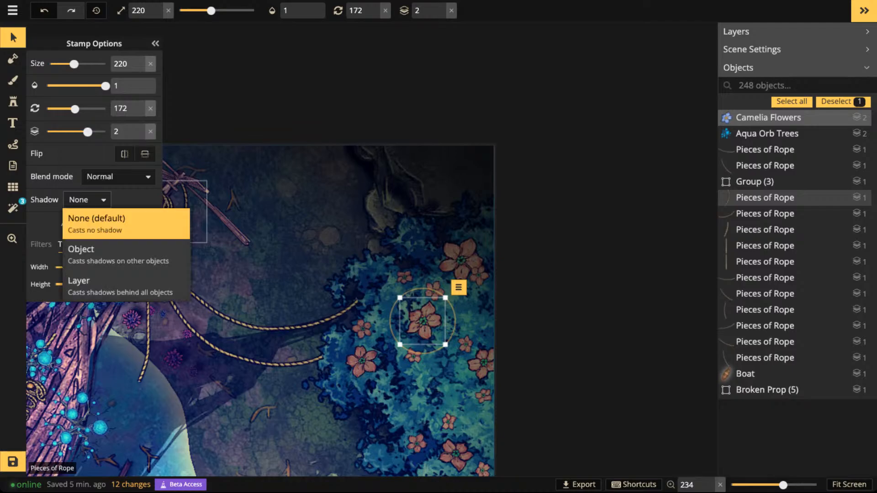
{"action": "left_click", "coordinate": [459, 287]}
{"action": "mouse_move", "coordinate": [475, 303]}
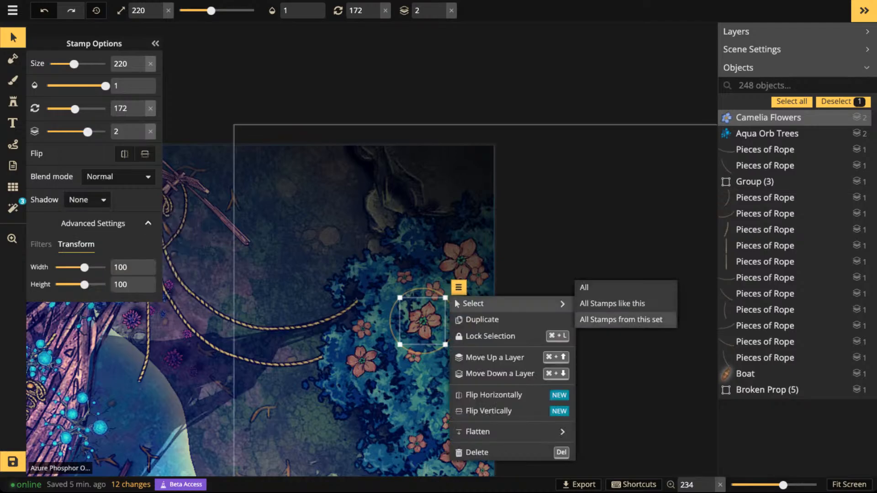
{"action": "left_click", "coordinate": [615, 304]}
- Give the selected Camelia Flowers an object shadow with blur 1.9, horizontal offset 3.9 and vertical offset -1.5, and deselect them
{"action": "left_click", "coordinate": [86, 199]}
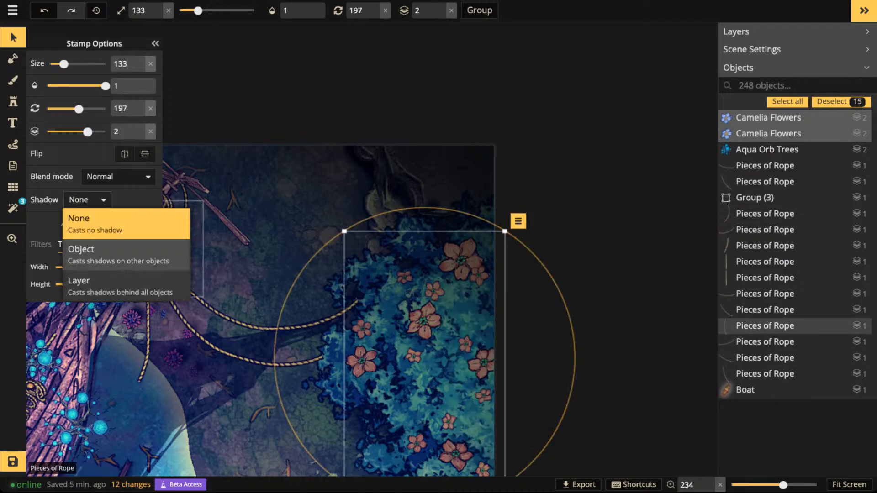
{"action": "left_click", "coordinate": [82, 250]}
{"action": "left_click", "coordinate": [145, 200]}
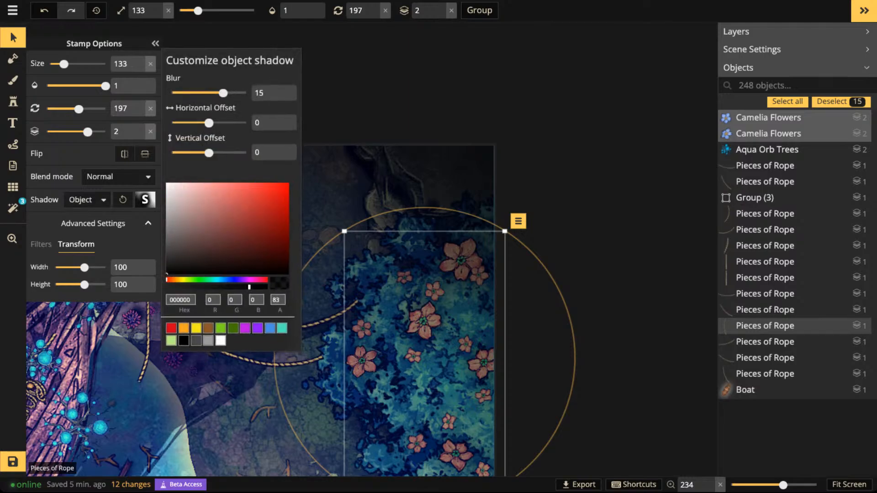
{"action": "left_click", "coordinate": [190, 94]}
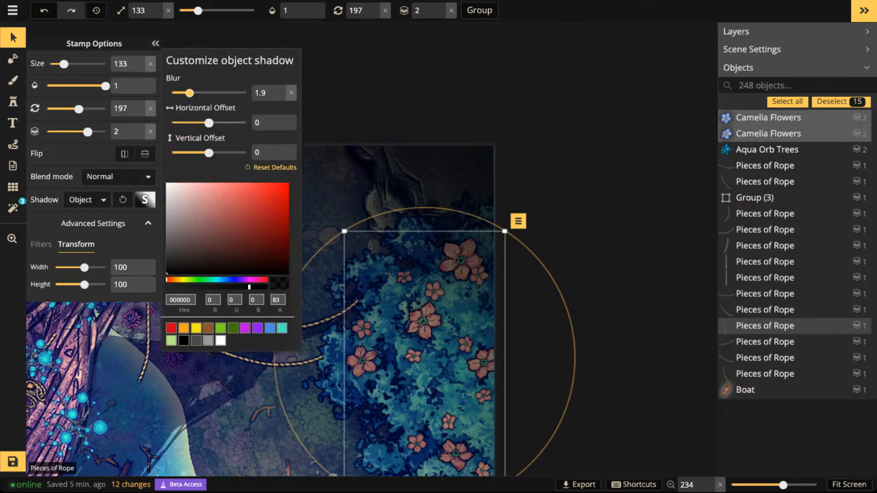
{"action": "left_click_drag", "start_coordinate": [210, 123], "coordinate": [214, 122]}
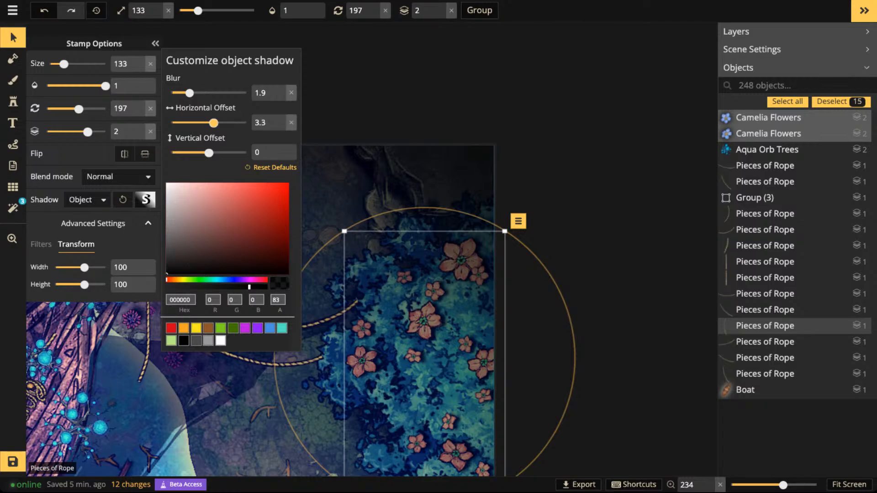
{"action": "left_click_drag", "start_coordinate": [209, 153], "coordinate": [206, 153]}
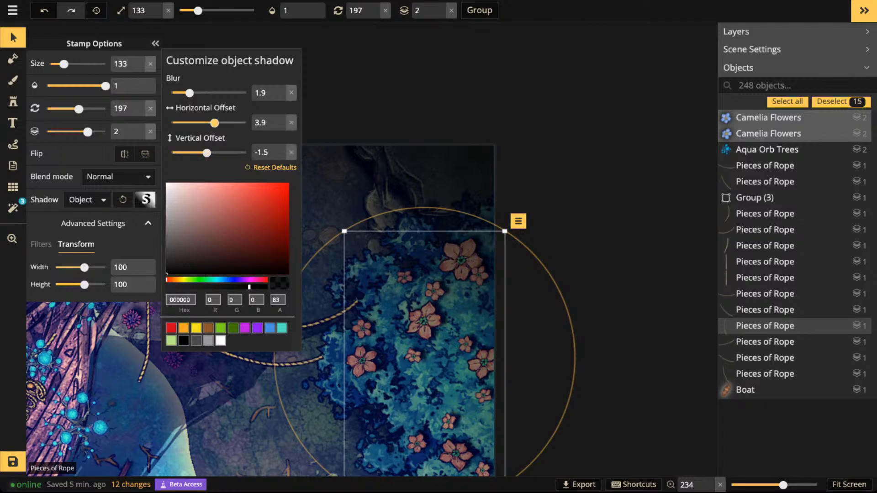
{"action": "key", "text": "Escape"}
- Examine the shipwreck, the lake and the surrounding trees across the whole map
{"action": "scroll", "coordinate": [427, 388], "scroll_direction": "down", "scroll_amount": 8}
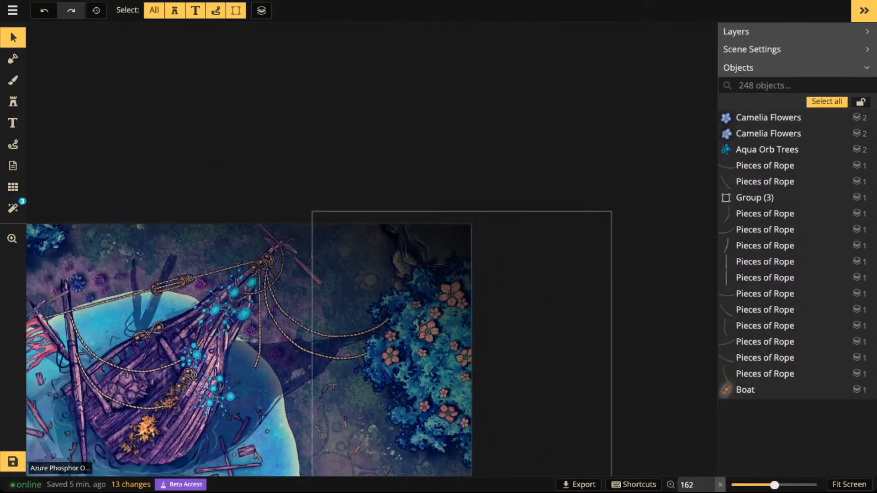
{"action": "left_click_drag", "start_coordinate": [437, 356], "coordinate": [497, 214]}
{"action": "scroll", "coordinate": [264, 285], "scroll_direction": "down", "scroll_amount": 3}
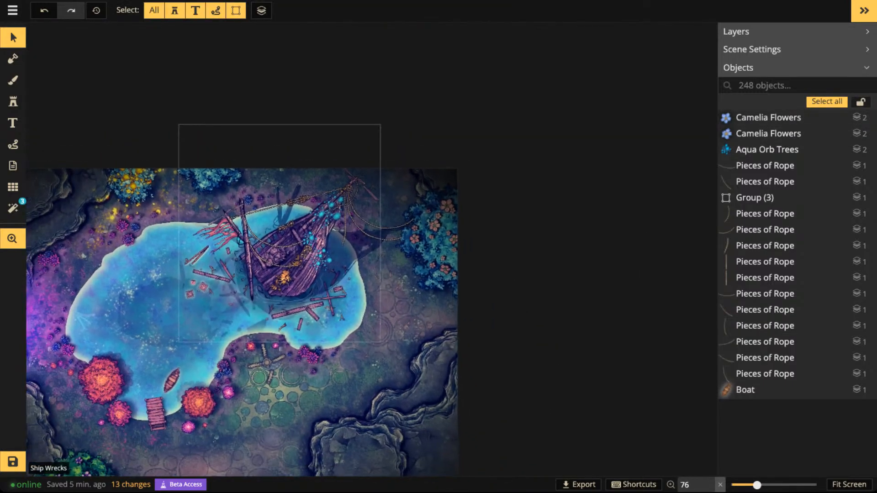
{"action": "left_click_drag", "start_coordinate": [264, 285], "coordinate": [374, 155]}
{"action": "scroll", "coordinate": [261, 315], "scroll_direction": "up", "scroll_amount": 1}
{"action": "scroll", "coordinate": [258, 308], "scroll_direction": "down", "scroll_amount": 2}
{"action": "left_click_drag", "start_coordinate": [258, 309], "coordinate": [296, 327]}
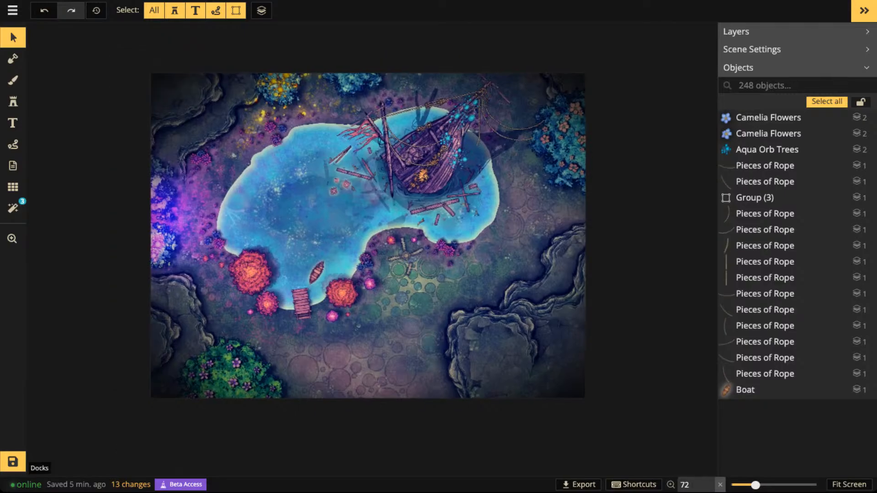
{"action": "key", "text": "b"}
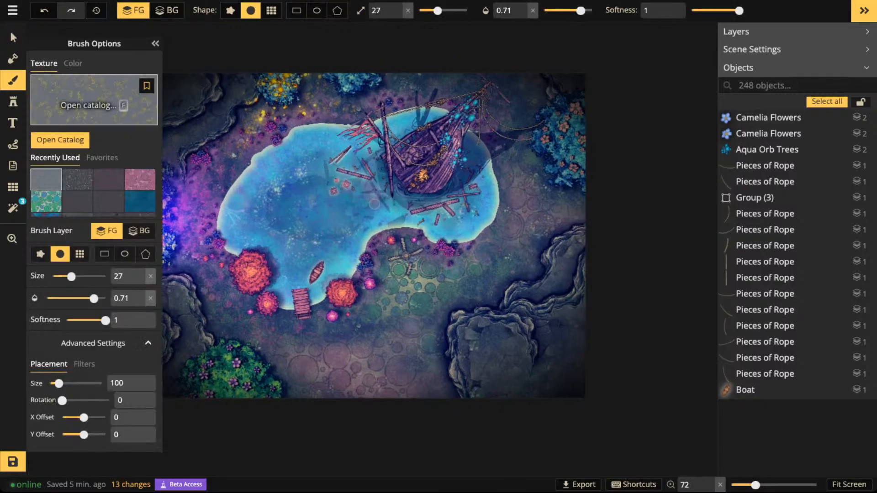
{"action": "key", "text": "f"}
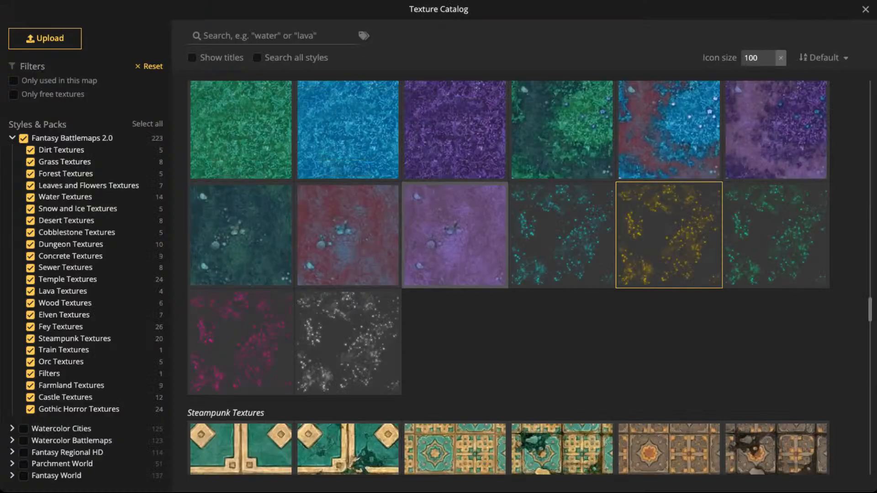
{"action": "key", "text": "Escape"}
{"action": "scroll", "coordinate": [394, 348], "scroll_direction": "down", "scroll_amount": 3}
{"action": "left_click_drag", "start_coordinate": [386, 310], "coordinate": [423, 299]}
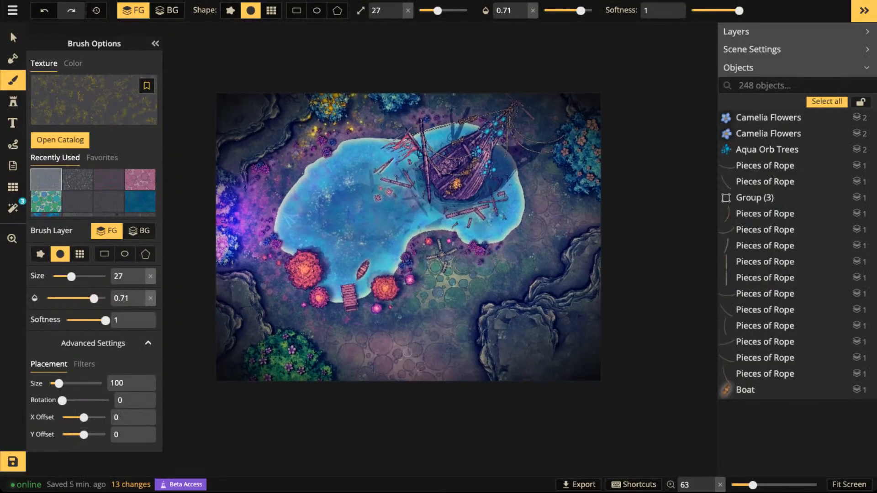
- Clear the stamp catalog's "light" search and choose the five-variant set of spiky blue and purple plants from the Fey pack
{"action": "left_click", "coordinate": [12, 102]}
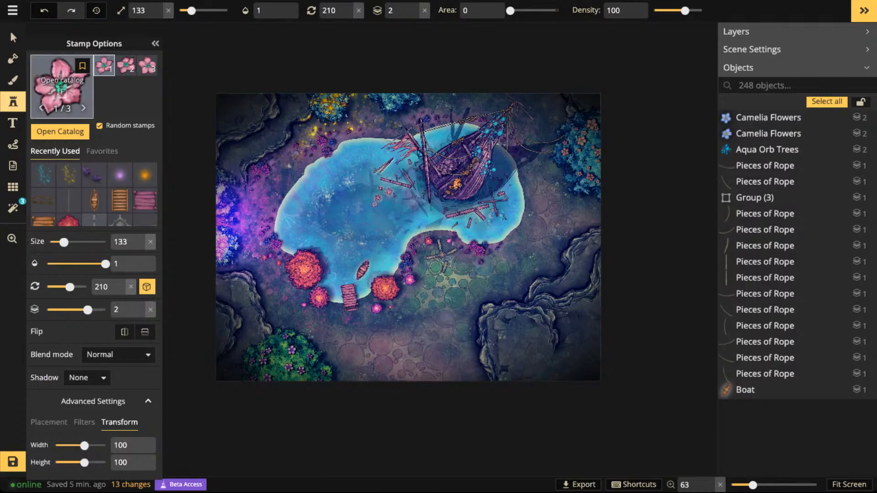
{"action": "left_click", "coordinate": [62, 91]}
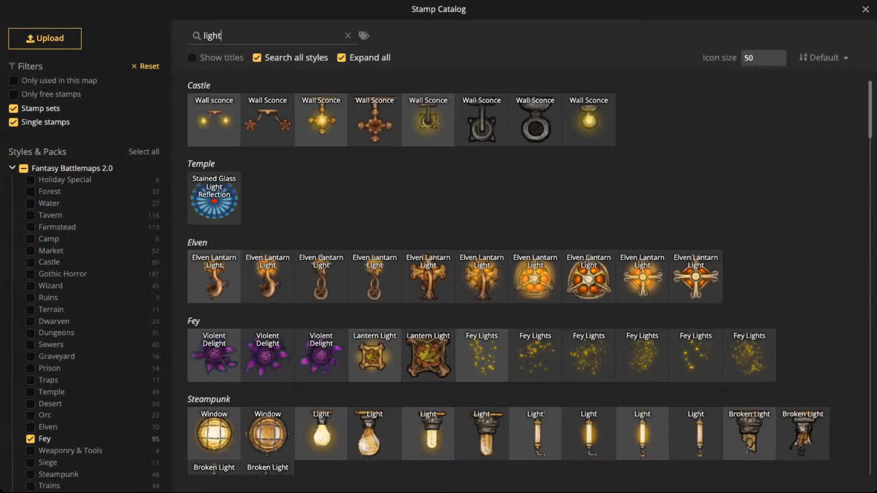
{"action": "scroll", "coordinate": [507, 274], "scroll_direction": "down", "scroll_amount": 6}
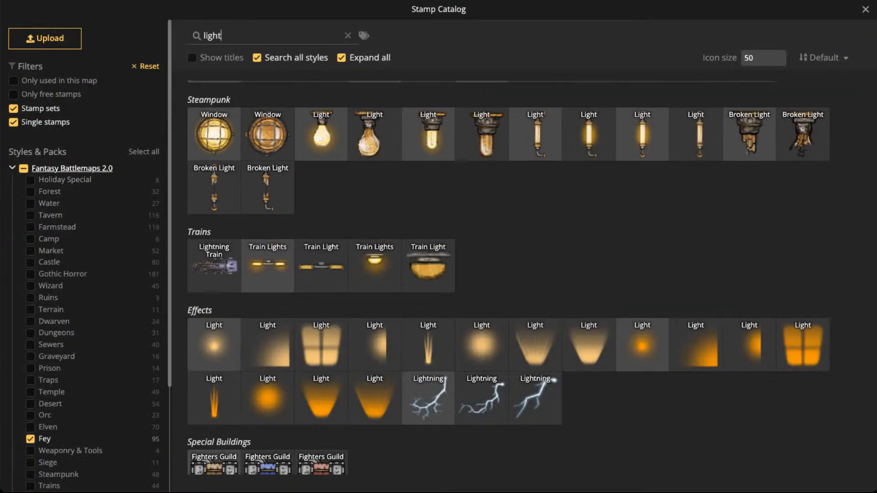
{"action": "scroll", "coordinate": [507, 274], "scroll_direction": "up", "scroll_amount": 8}
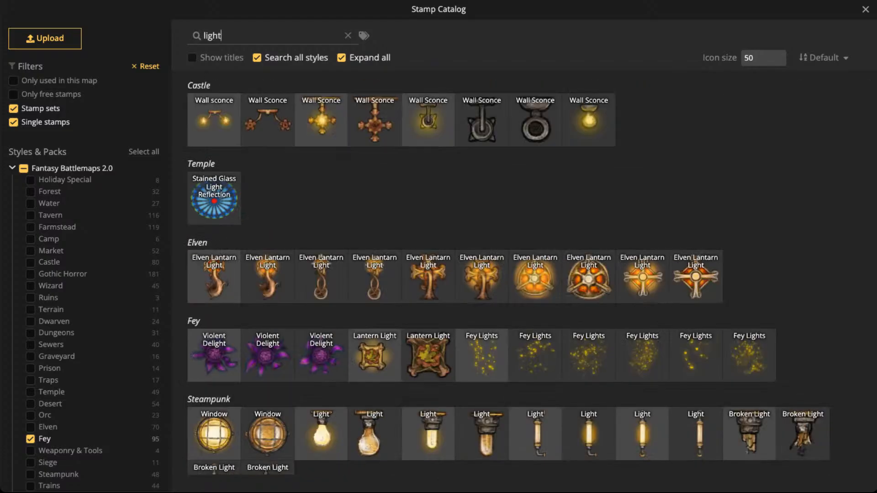
{"action": "left_click", "coordinate": [348, 36]}
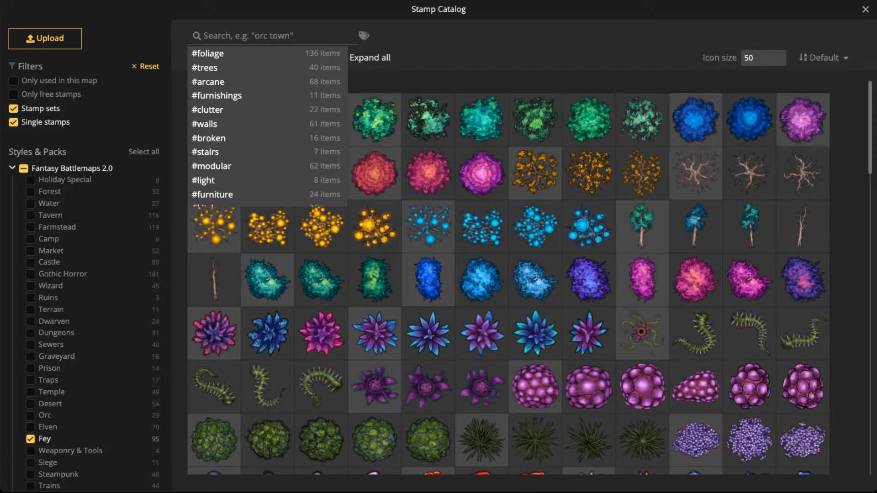
{"action": "scroll", "coordinate": [429, 279], "scroll_direction": "down", "scroll_amount": 2}
{"action": "left_click", "coordinate": [589, 247]}
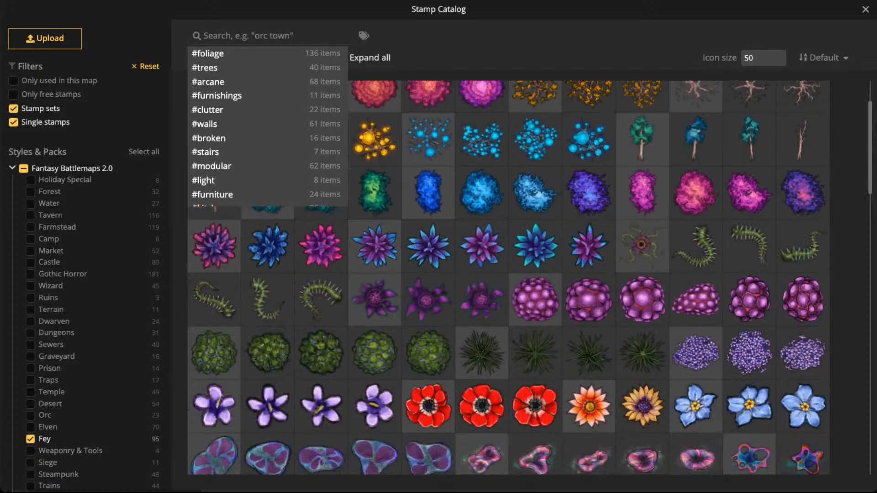
- Place a spiky blue plant at size 43 on the lake's upper shore, beside the ship's torn red sail
{"action": "scroll", "coordinate": [486, 268], "scroll_direction": "up", "scroll_amount": 2}
{"action": "scroll", "coordinate": [482, 263], "scroll_direction": "up", "scroll_amount": 2}
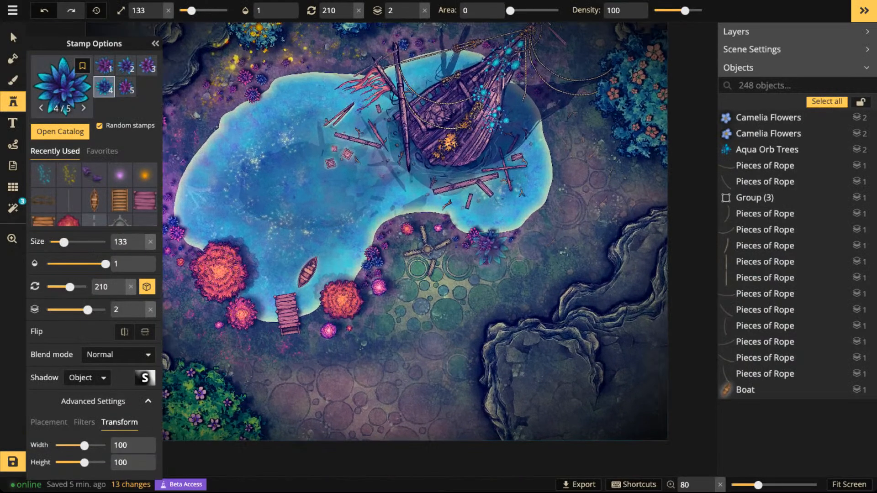
{"action": "key", "text": "space"}
{"action": "left_click_drag", "start_coordinate": [495, 165], "coordinate": [495, 289]}
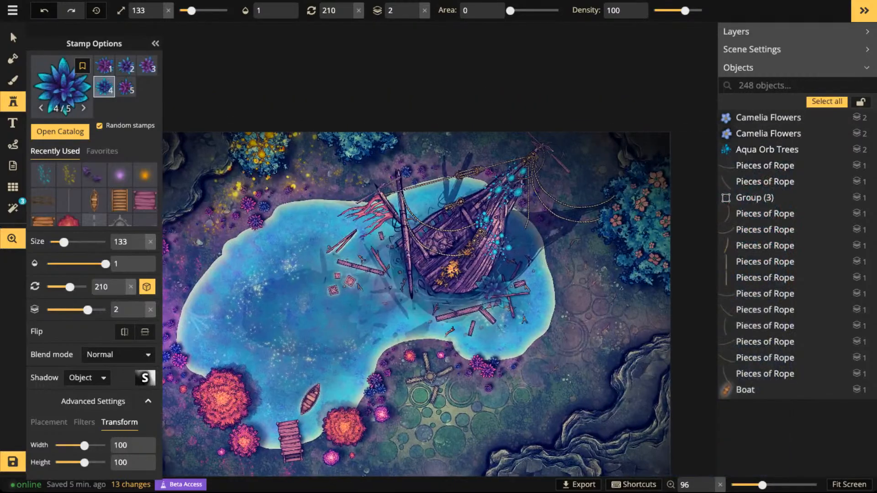
{"action": "scroll", "coordinate": [338, 192], "scroll_direction": "down", "scroll_amount": 5}
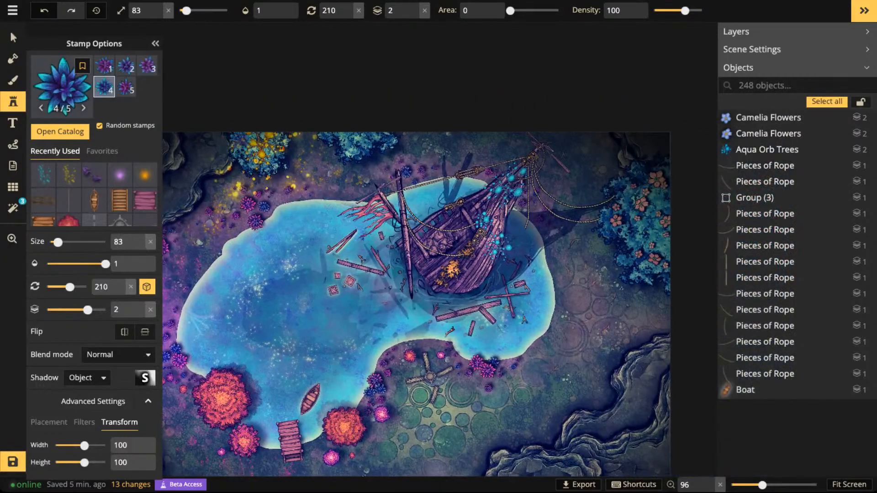
{"action": "scroll", "coordinate": [340, 186], "scroll_direction": "up", "scroll_amount": 3}
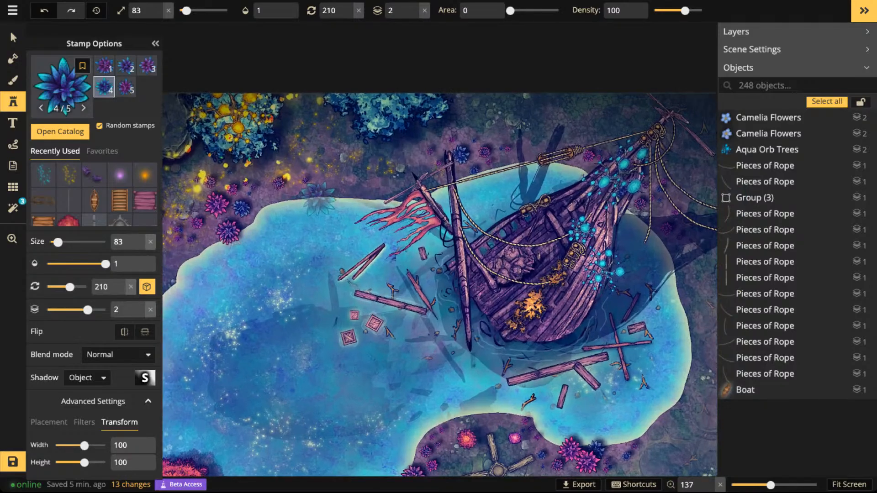
{"action": "scroll", "coordinate": [319, 196], "scroll_direction": "up", "scroll_amount": 4}
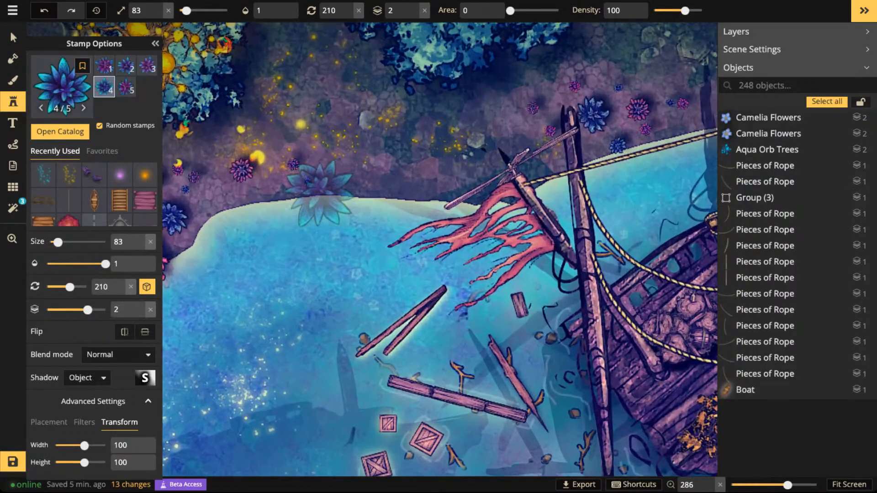
{"action": "scroll", "coordinate": [322, 195], "scroll_direction": "down", "scroll_amount": 3}
{"action": "scroll", "coordinate": [323, 190], "scroll_direction": "down", "scroll_amount": 2}
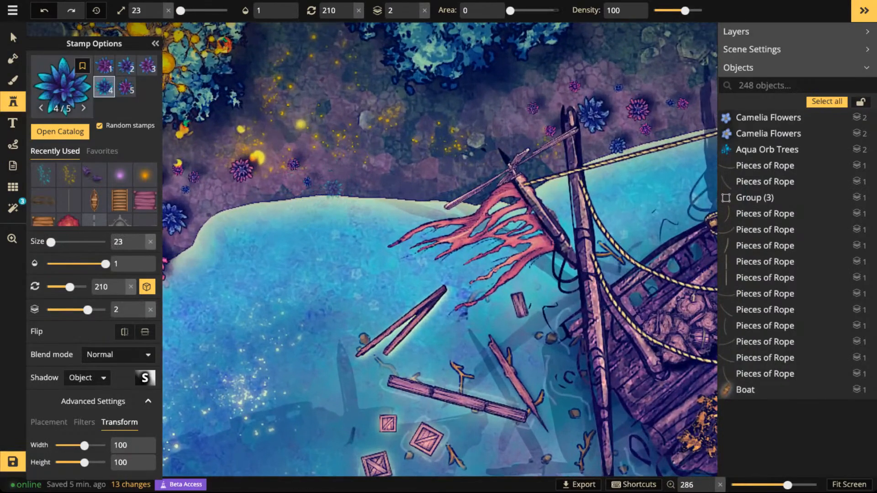
{"action": "scroll", "coordinate": [335, 186], "scroll_direction": "down", "scroll_amount": 3}
{"action": "scroll", "coordinate": [343, 175], "scroll_direction": "up", "scroll_amount": 4}
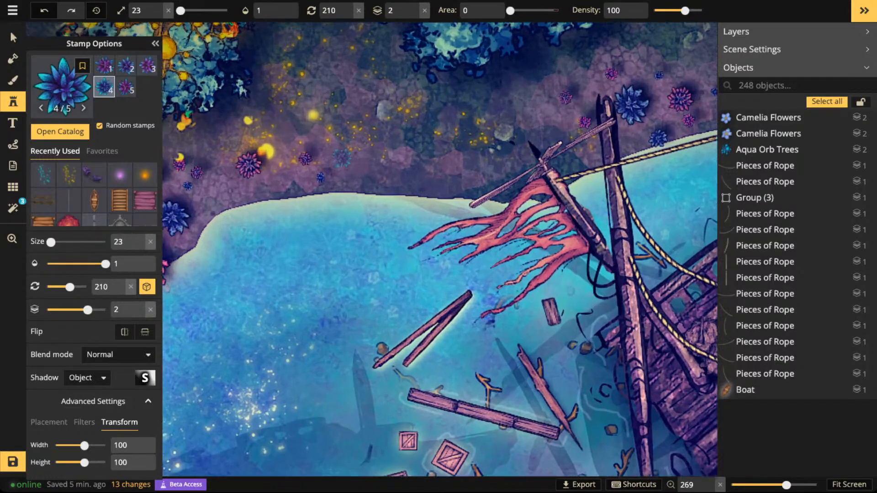
{"action": "scroll", "coordinate": [348, 169], "scroll_direction": "up", "scroll_amount": 2}
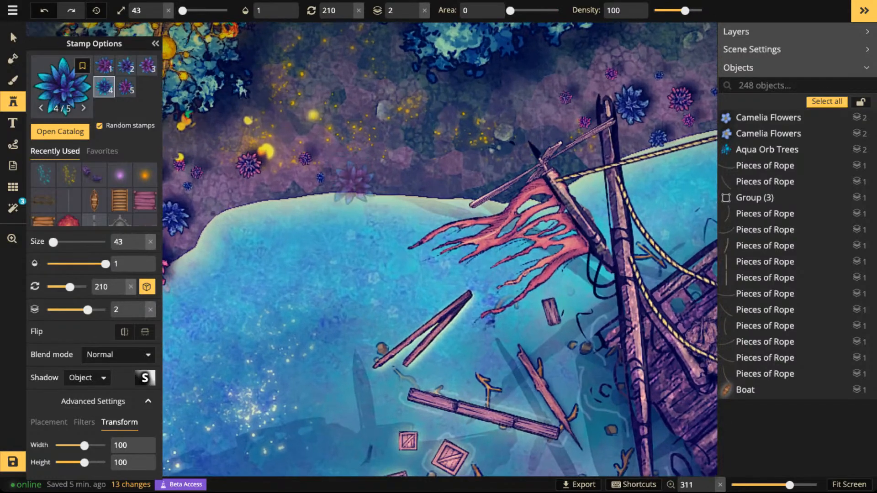
{"action": "left_click", "coordinate": [353, 184]}
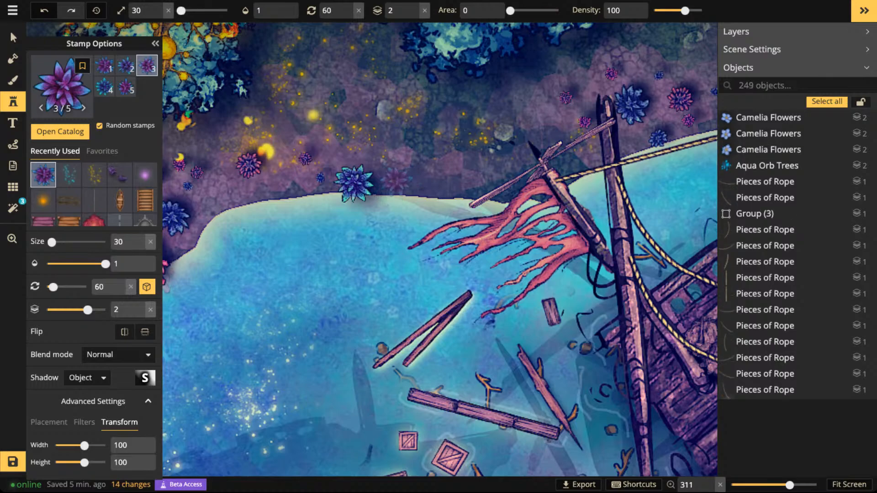
- Scatter smaller spiky blue and purple plants at sizes 30 and 20 around the first one, between the upper shore and the blue trees
{"action": "left_click", "coordinate": [443, 179]}
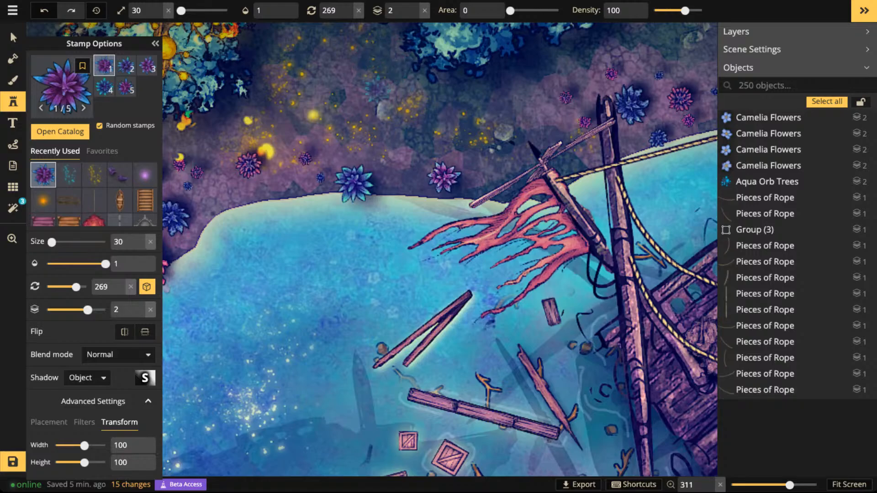
{"action": "left_click", "coordinate": [370, 51]}
{"action": "left_click", "coordinate": [377, 161]}
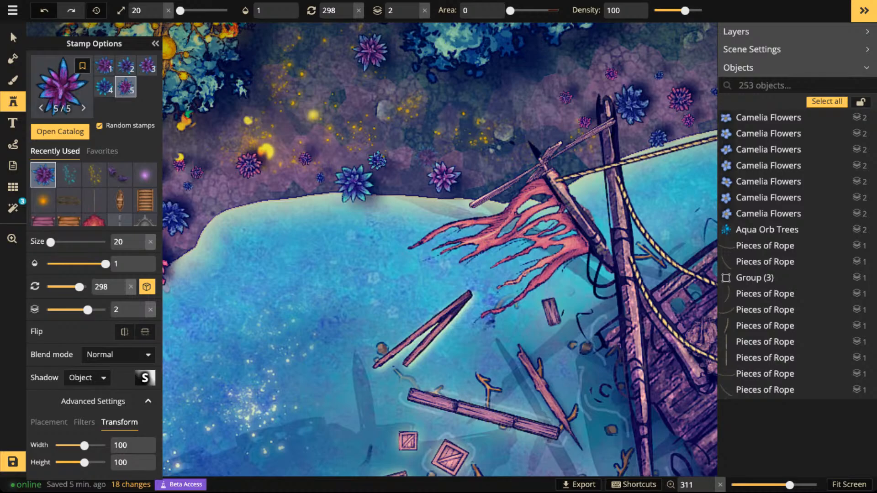
{"action": "left_click", "coordinate": [400, 182]}
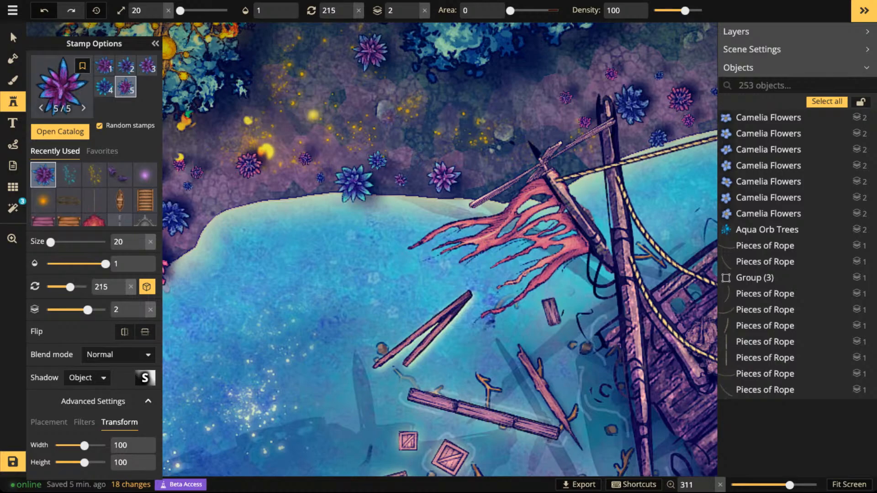
{"action": "left_click", "coordinate": [309, 186]}
{"action": "left_click", "coordinate": [459, 156]}
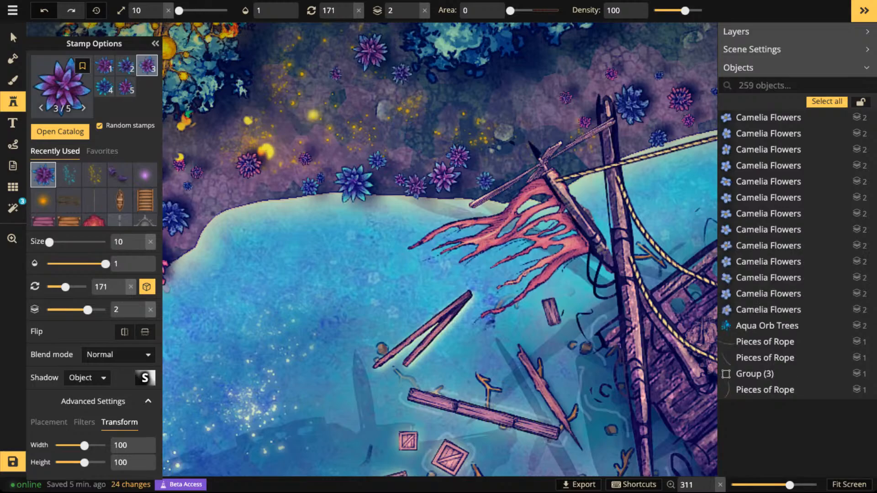
- Scatter tiny spiky plants at size 10 among the larger ones between the upper shore and the blue trees
{"action": "left_click_drag", "start_coordinate": [440, 219], "coordinate": [436, 276]}
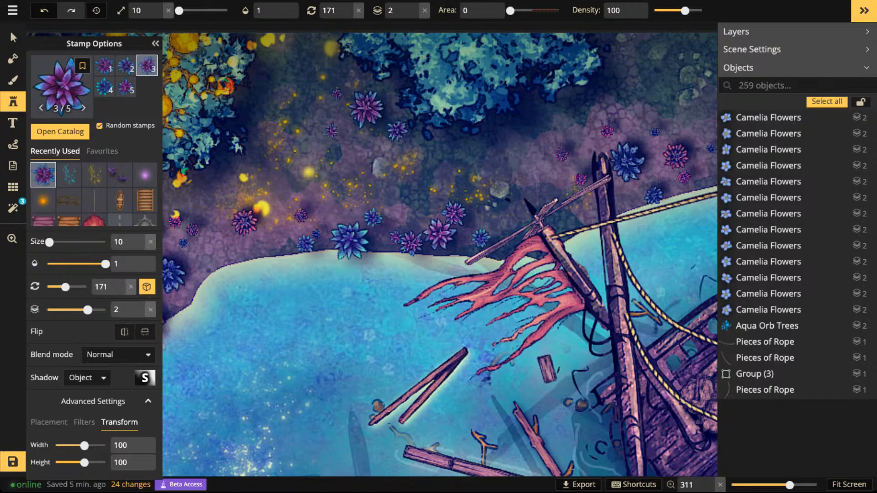
{"action": "left_click", "coordinate": [299, 110]}
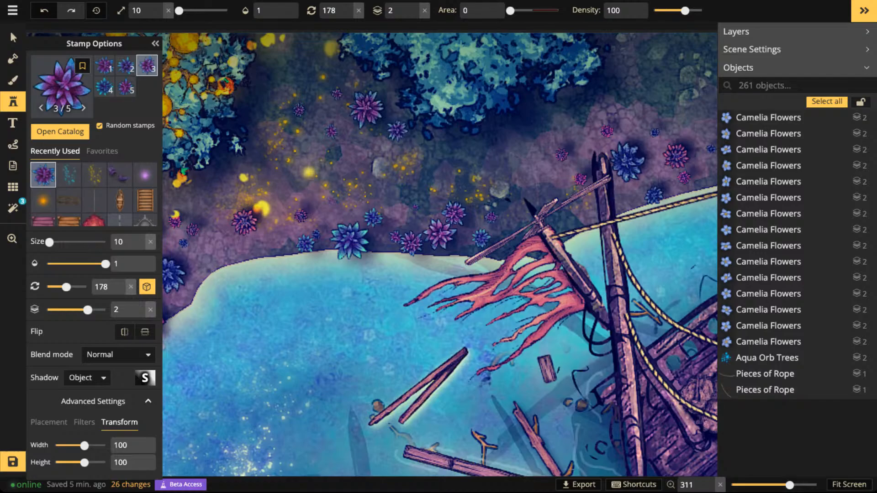
{"action": "left_click", "coordinate": [491, 216]}
{"action": "left_click", "coordinate": [503, 221]}
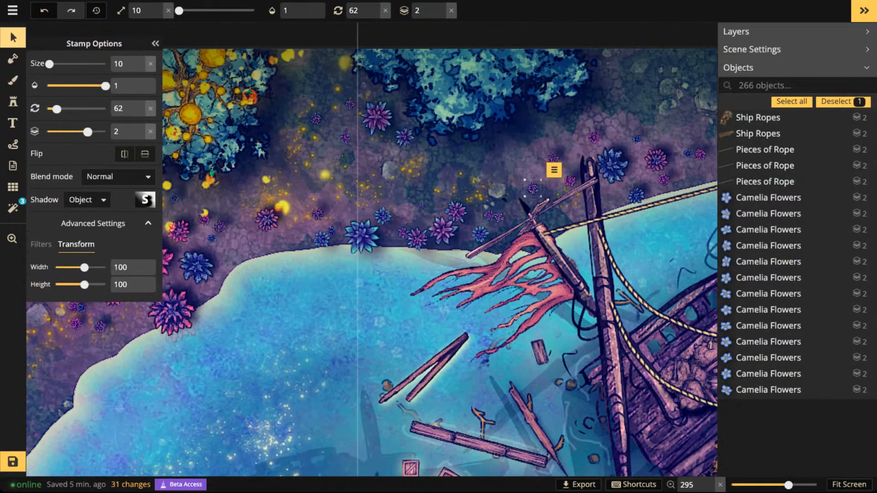
- Select a spiky plant near the upper blue trees and extend the selection to all stamps from its set
{"action": "scroll", "coordinate": [418, 192], "scroll_direction": "down", "scroll_amount": 5}
{"action": "left_click", "coordinate": [408, 150]}
{"action": "left_click", "coordinate": [392, 143]}
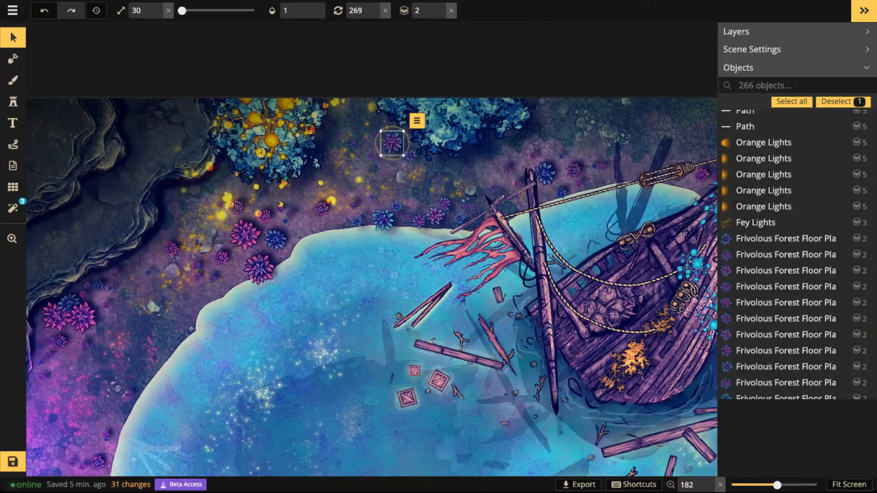
{"action": "left_click", "coordinate": [417, 121]}
{"action": "mouse_move", "coordinate": [457, 136]}
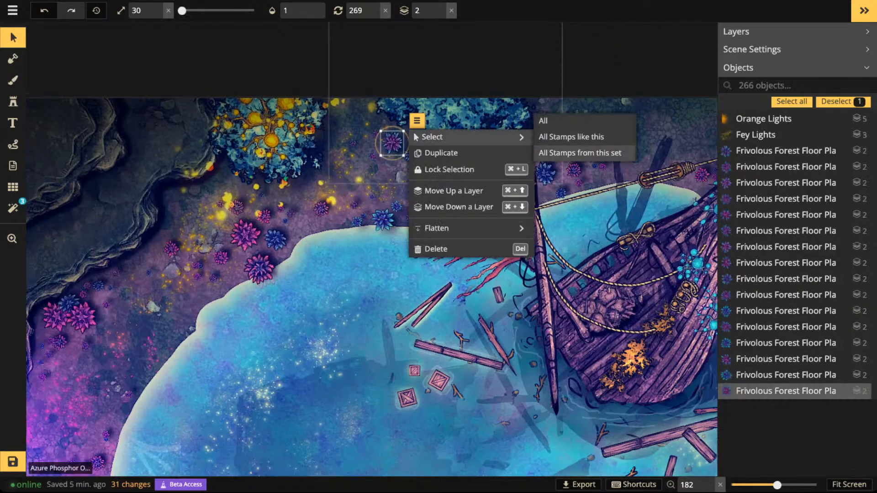
{"action": "left_click", "coordinate": [580, 153]}
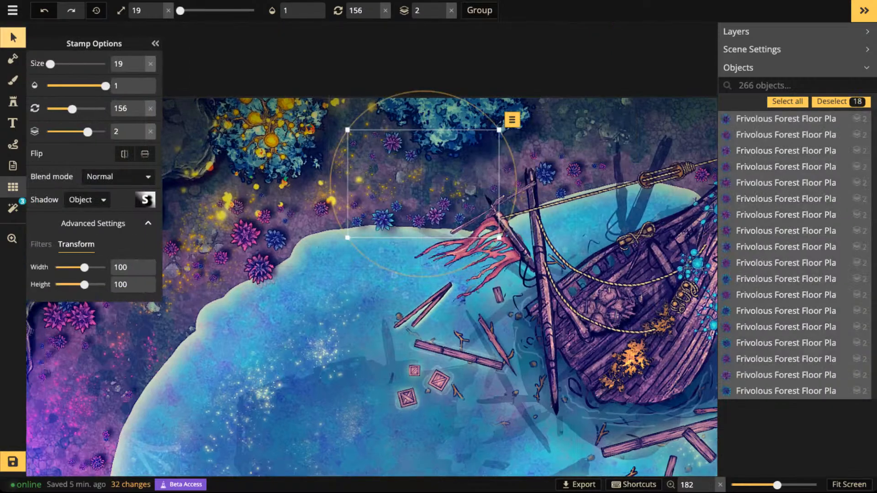
- Set the selected plants' object shadow to blur 1.9, horizontal offset 3.3 and vertical offset -1.8 with higher opacity, and save the map
{"action": "left_click", "coordinate": [145, 199]}
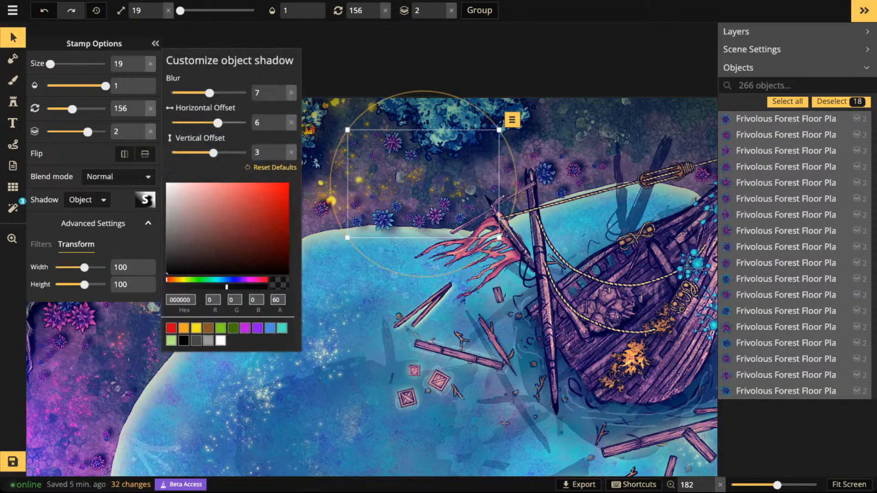
{"action": "left_click", "coordinate": [291, 123]}
{"action": "left_click", "coordinate": [292, 153]}
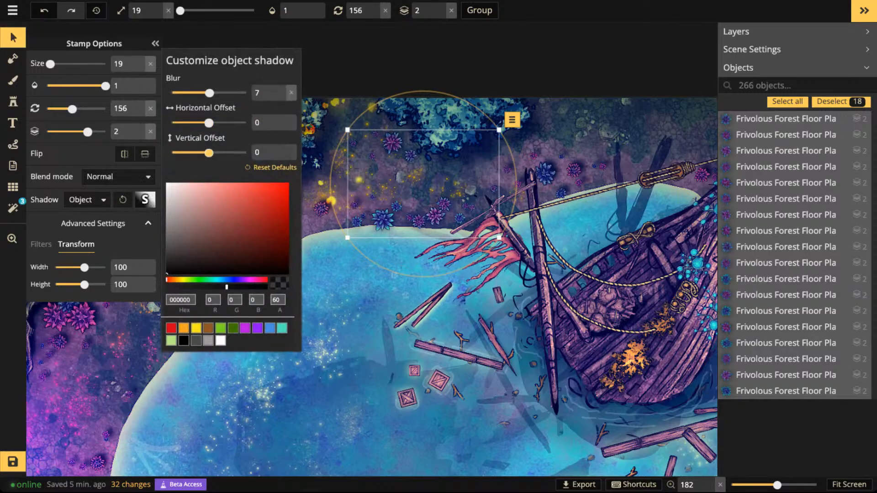
{"action": "left_click_drag", "start_coordinate": [210, 92], "coordinate": [190, 93]}
{"action": "left_click_drag", "start_coordinate": [208, 123], "coordinate": [214, 122]}
{"action": "left_click_drag", "start_coordinate": [209, 153], "coordinate": [206, 152]}
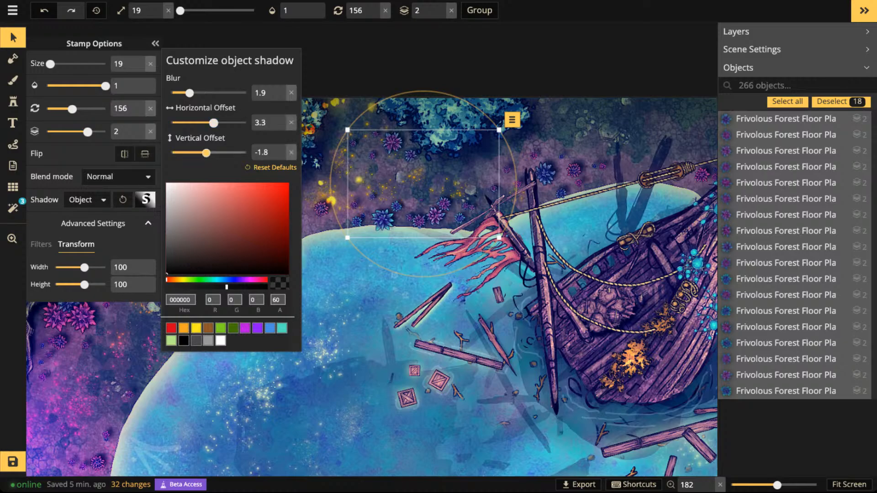
{"action": "left_click_drag", "start_coordinate": [226, 287], "coordinate": [242, 287]}
{"action": "key", "text": "Escape"}
{"action": "key", "text": "Escape"}
{"action": "scroll", "coordinate": [366, 155], "scroll_direction": "down", "scroll_amount": 6}
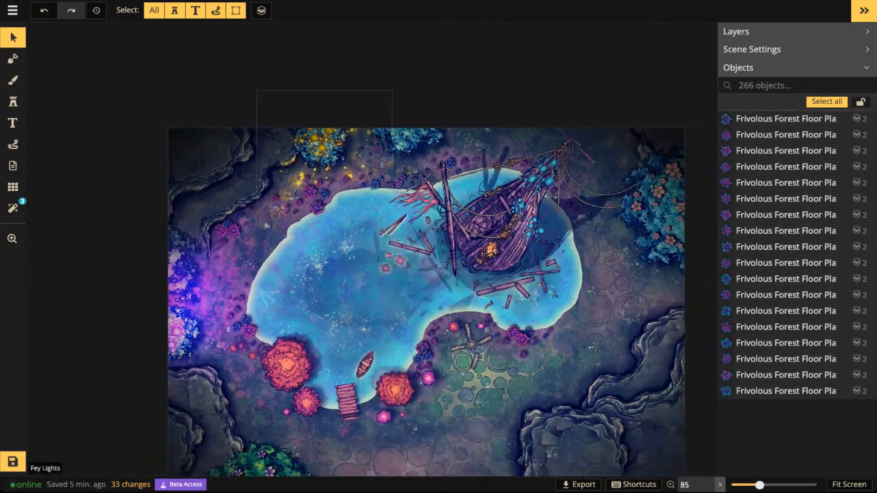
{"action": "left_click", "coordinate": [12, 461]}
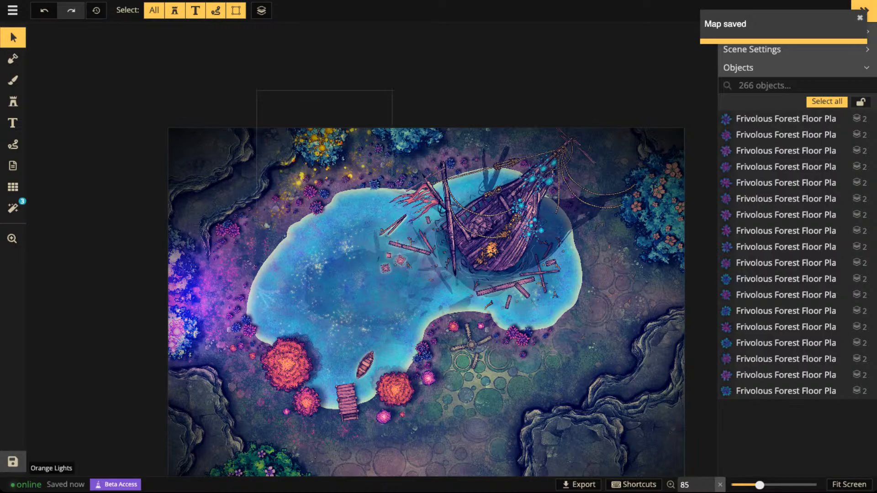
- Choose the Carnivorous Plants flower with tentacles from the Fey pack and place it at size 49, rotation 285, on the lower-right cliff
{"action": "left_click", "coordinate": [13, 101]}
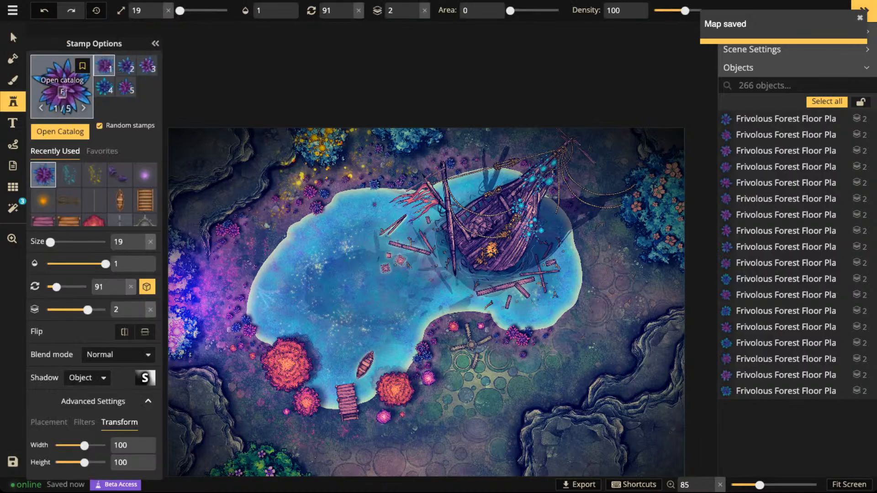
{"action": "key", "text": "f"}
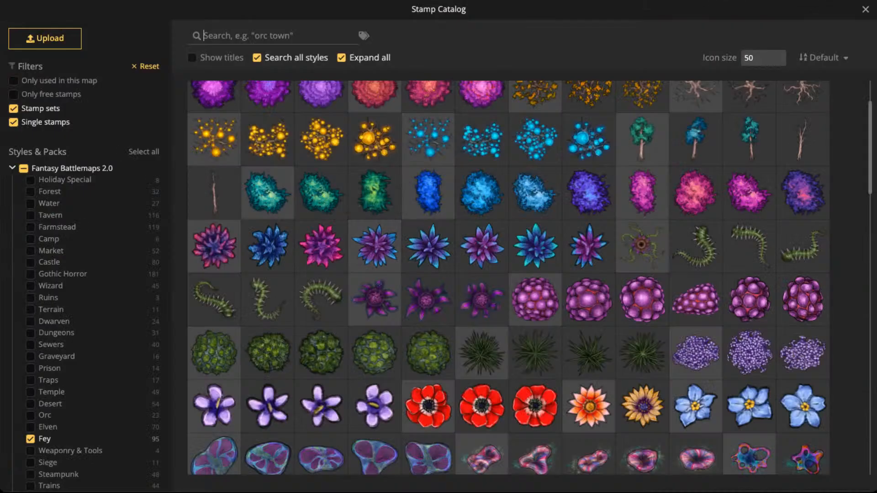
{"action": "left_click", "coordinate": [641, 246]}
{"action": "scroll", "coordinate": [562, 295], "scroll_direction": "down", "scroll_amount": 5}
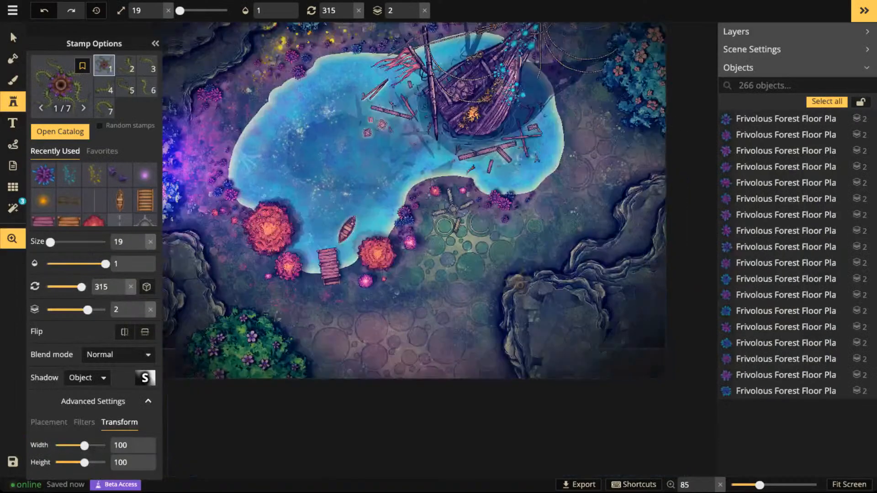
{"action": "scroll", "coordinate": [562, 295], "scroll_direction": "up", "scroll_amount": 5}
{"action": "scroll", "coordinate": [558, 283], "scroll_direction": "down", "scroll_amount": 2}
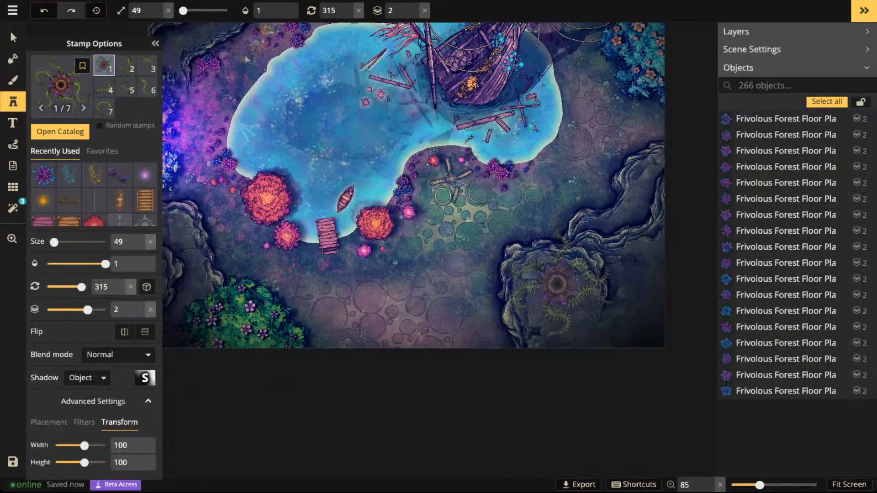
{"action": "scroll", "coordinate": [556, 282], "scroll_direction": "down", "scroll_amount": 2}
{"action": "left_click", "coordinate": [556, 282]}
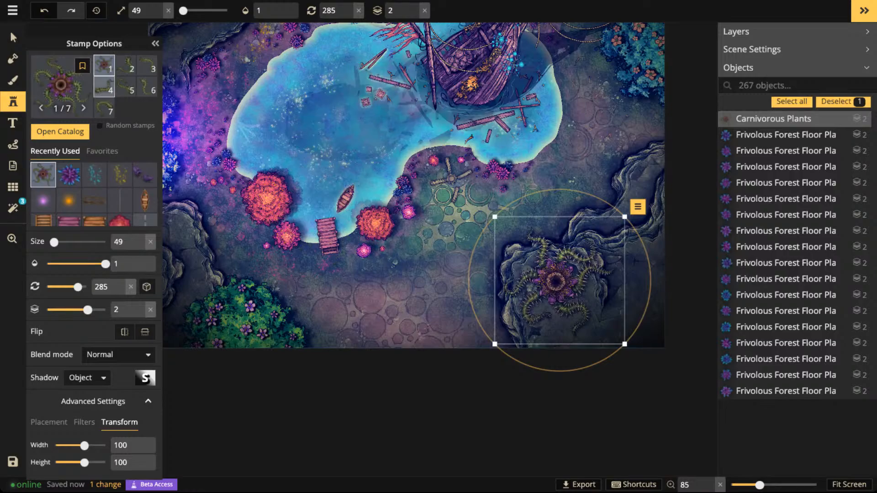
- Place the fourth Carnivorous Plants variant, a loose tentacle, at size 69 and rotation 240 on the cliff edge above the flower
{"action": "left_click", "coordinate": [104, 87]}
{"action": "scroll", "coordinate": [647, 222], "scroll_direction": "up", "scroll_amount": 2}
{"action": "scroll", "coordinate": [593, 190], "scroll_direction": "up", "scroll_amount": 2}
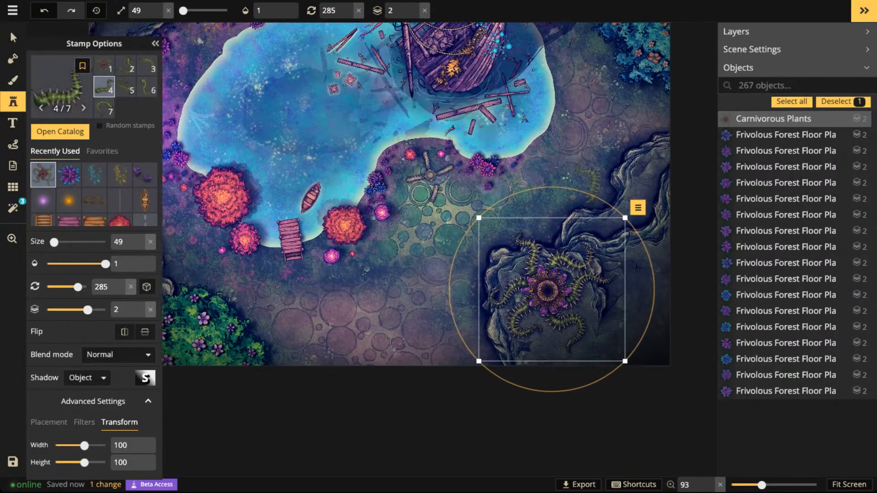
{"action": "scroll", "coordinate": [593, 185], "scroll_direction": "up", "scroll_amount": 3}
{"action": "key", "text": "Escape"}
{"action": "scroll", "coordinate": [585, 206], "scroll_direction": "up", "scroll_amount": 3}
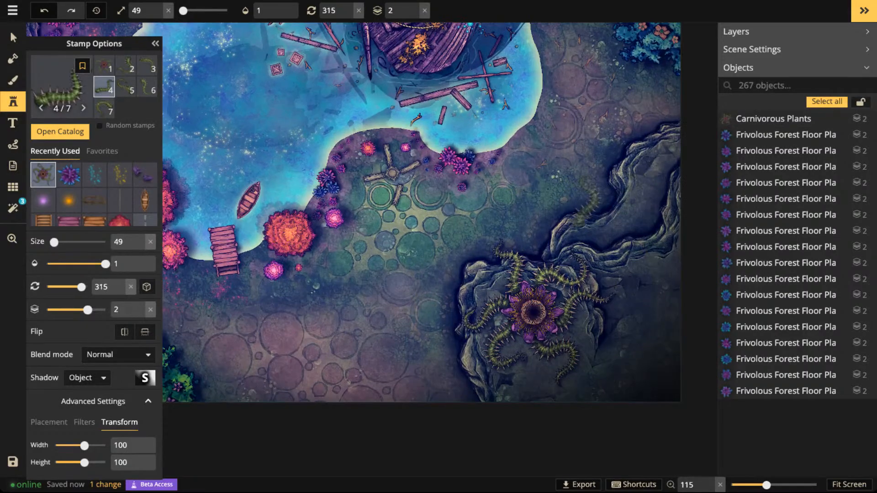
{"action": "scroll", "coordinate": [598, 190], "scroll_direction": "up", "scroll_amount": 2}
{"action": "scroll", "coordinate": [599, 187], "scroll_direction": "up", "scroll_amount": 1}
{"action": "scroll", "coordinate": [606, 171], "scroll_direction": "down", "scroll_amount": 7}
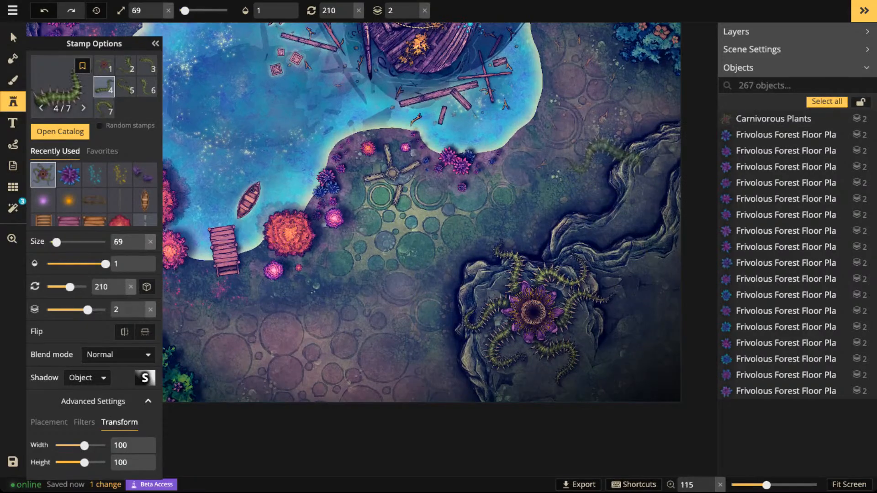
{"action": "scroll", "coordinate": [614, 154], "scroll_direction": "up", "scroll_amount": 2}
{"action": "left_click", "coordinate": [620, 148]}
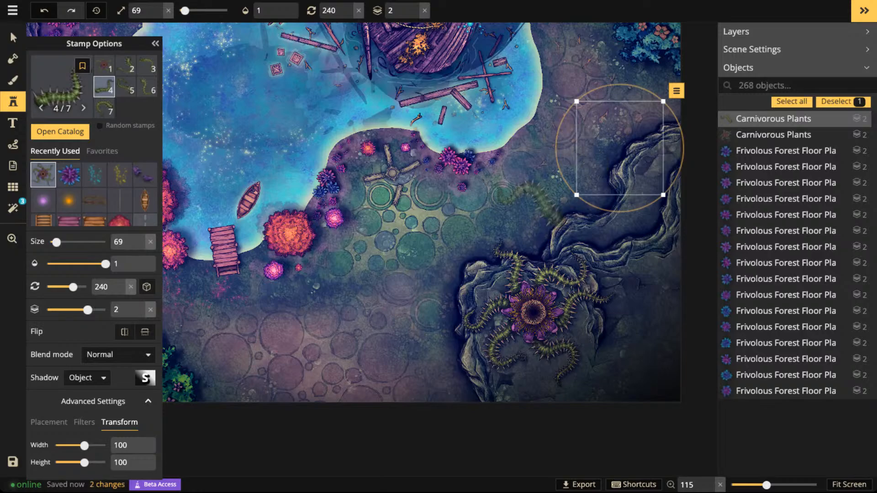
{"action": "key", "text": "Escape"}
- Place the fifth tentacle variant at size 69 and rotation 345 just above the carnivorous flower, nudging it slightly upward
{"action": "key", "text": "Right"}
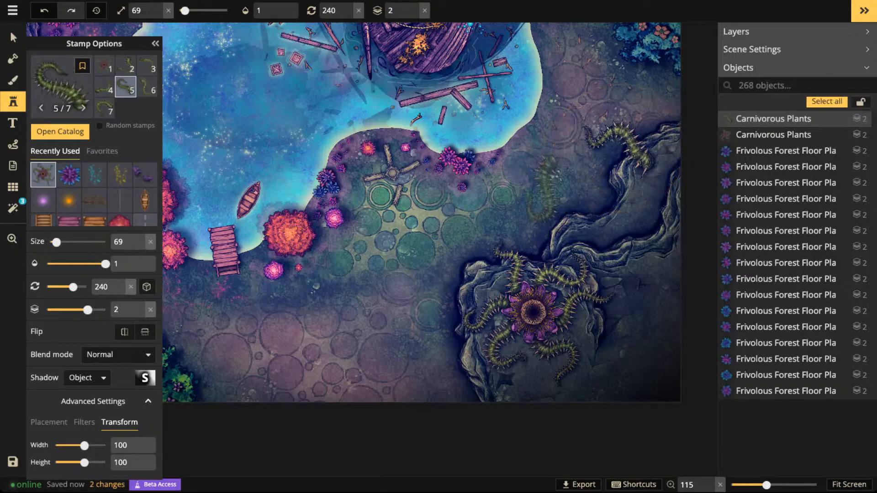
{"action": "scroll", "coordinate": [553, 192], "scroll_direction": "up", "scroll_amount": 7}
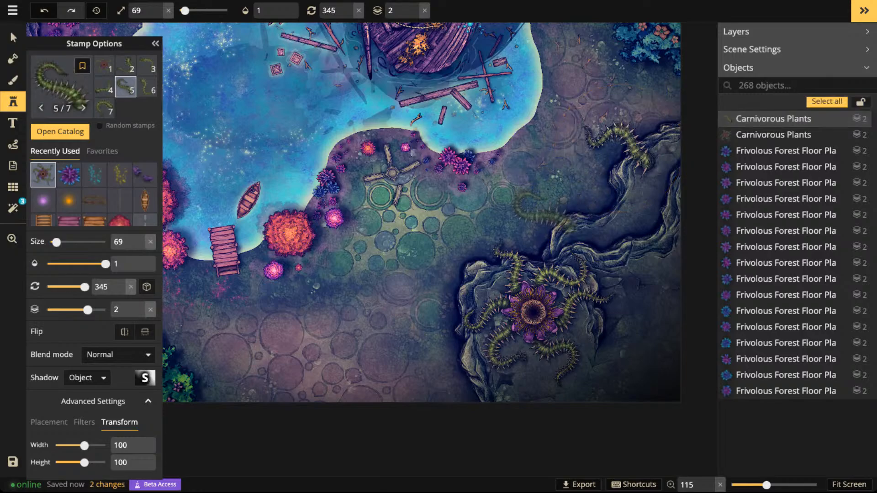
{"action": "left_click", "coordinate": [546, 217]}
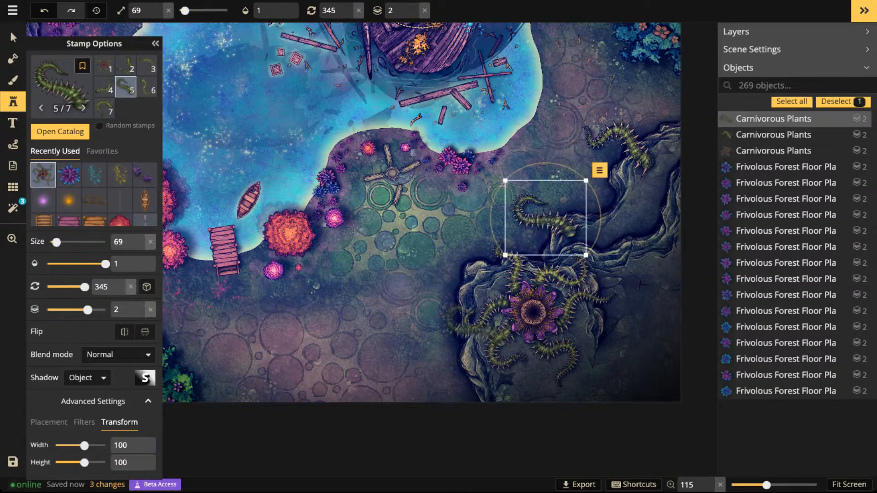
{"action": "left_click", "coordinate": [13, 37]}
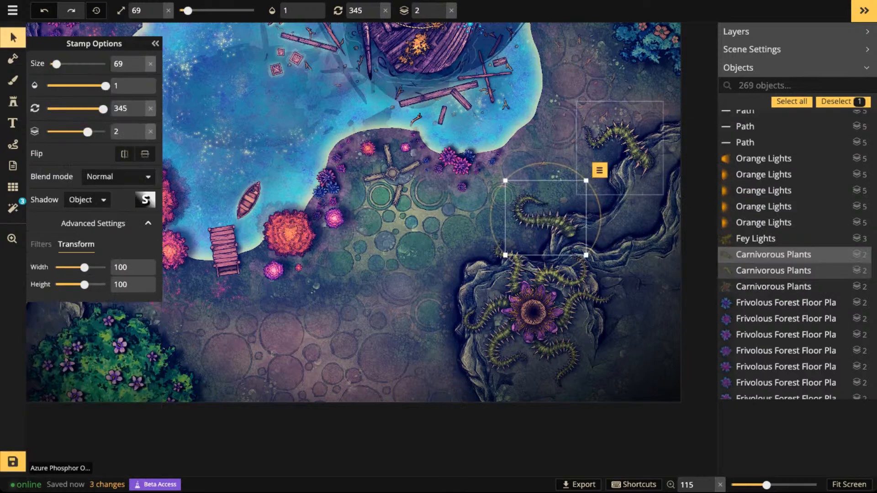
{"action": "left_click_drag", "start_coordinate": [548, 220], "coordinate": [549, 214]}
- Enlarge the carnivorous flower to size 59, rotate it to 15 and shift it toward the cliff's left edge
{"action": "left_click_drag", "start_coordinate": [533, 312], "coordinate": [532, 317]}
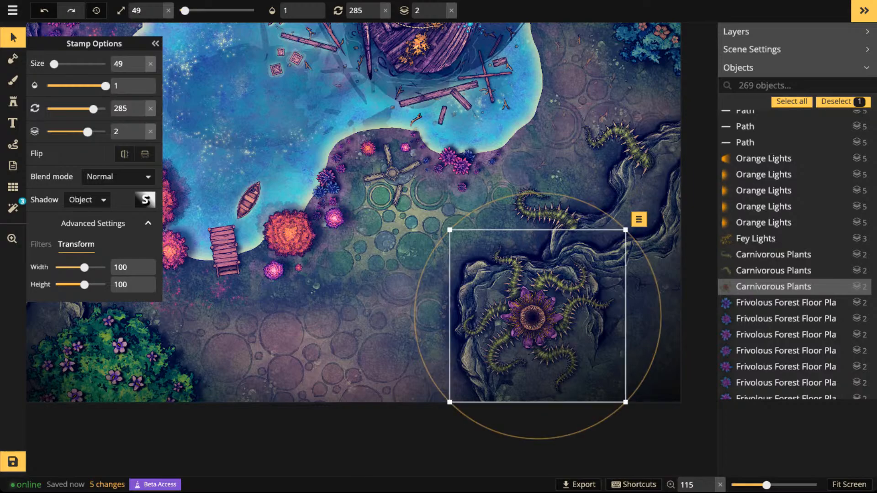
{"action": "left_click_drag", "start_coordinate": [626, 403], "coordinate": [644, 420]}
{"action": "scroll", "coordinate": [538, 316], "scroll_direction": "up", "scroll_amount": 3}
{"action": "left_click_drag", "start_coordinate": [538, 316], "coordinate": [517, 312]}
{"action": "scroll", "coordinate": [517, 312], "scroll_direction": "up", "scroll_amount": 3}
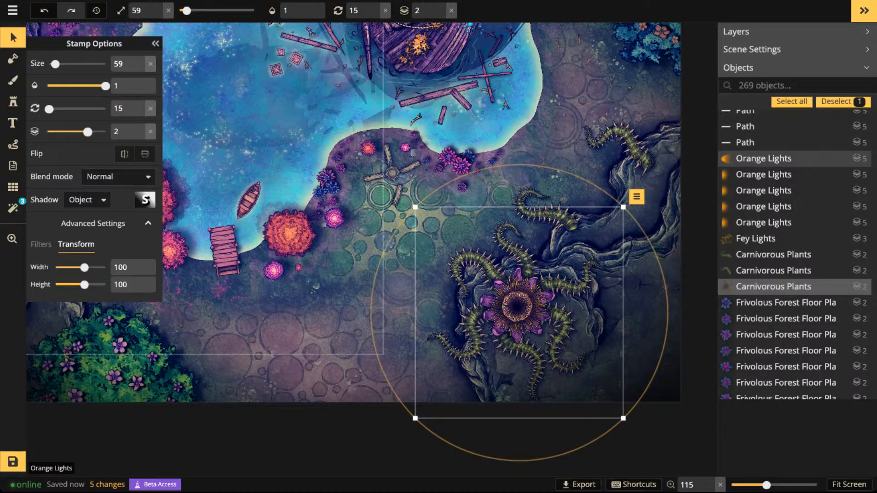
- Set the carnivorous flower's object shadow to blur 7.4, horizontal offset 6, vertical offset 2.9 and opacity 100
{"action": "left_click", "coordinate": [145, 200]}
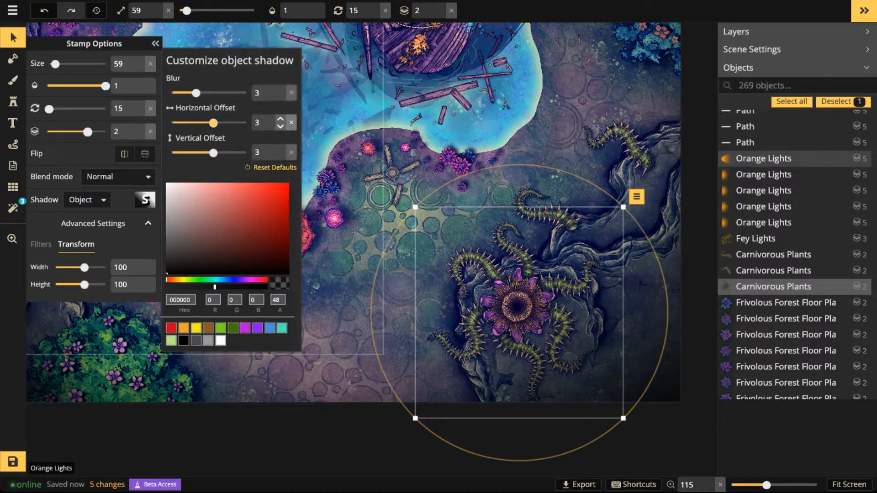
{"action": "left_click", "coordinate": [292, 123]}
{"action": "left_click", "coordinate": [291, 152]}
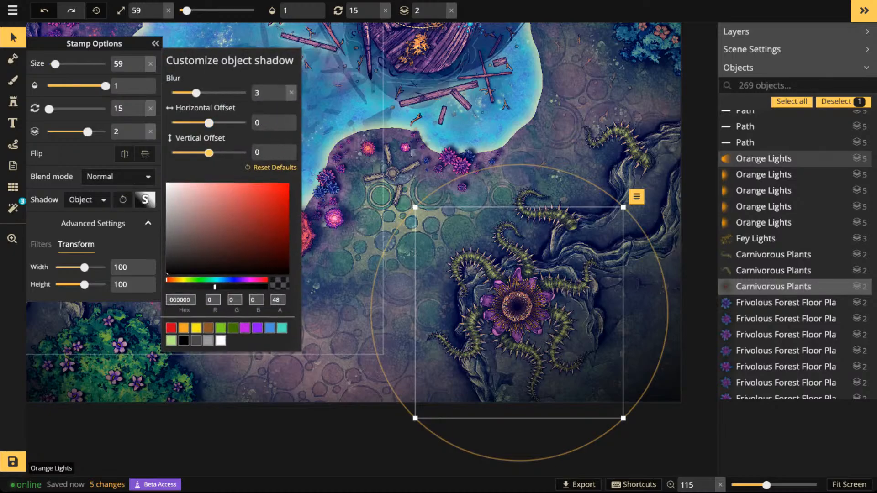
{"action": "left_click_drag", "start_coordinate": [215, 287], "coordinate": [266, 287]}
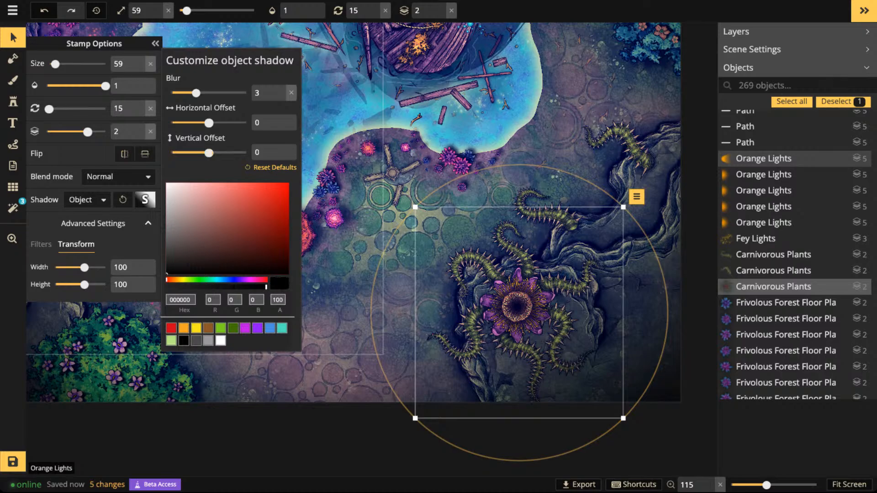
{"action": "left_click_drag", "start_coordinate": [209, 123], "coordinate": [216, 123]}
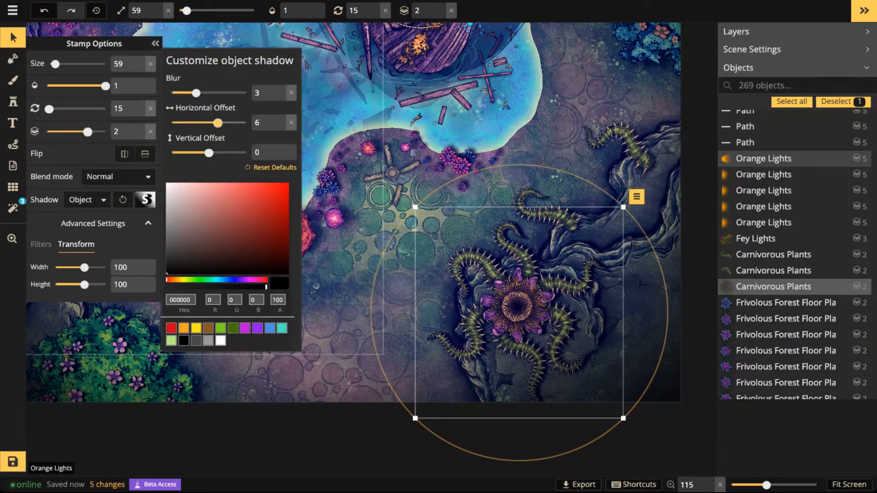
{"action": "left_click_drag", "start_coordinate": [196, 93], "coordinate": [210, 93]}
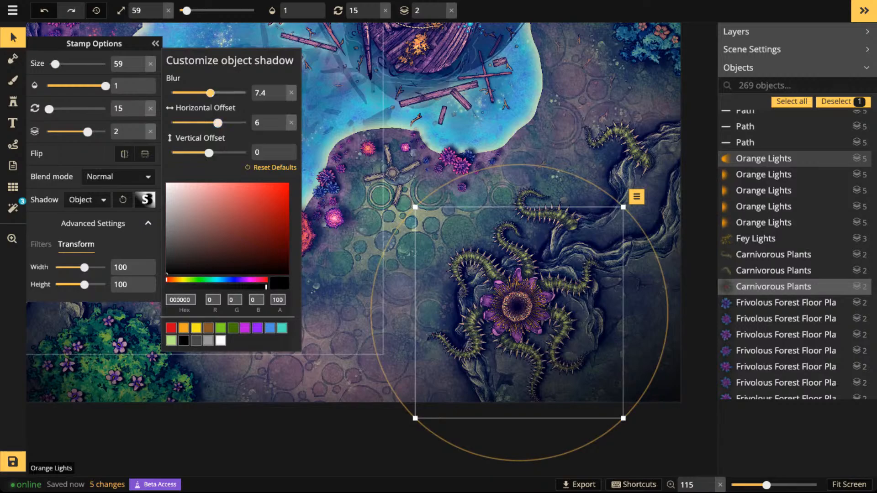
{"action": "left_click_drag", "start_coordinate": [209, 152], "coordinate": [213, 152]}
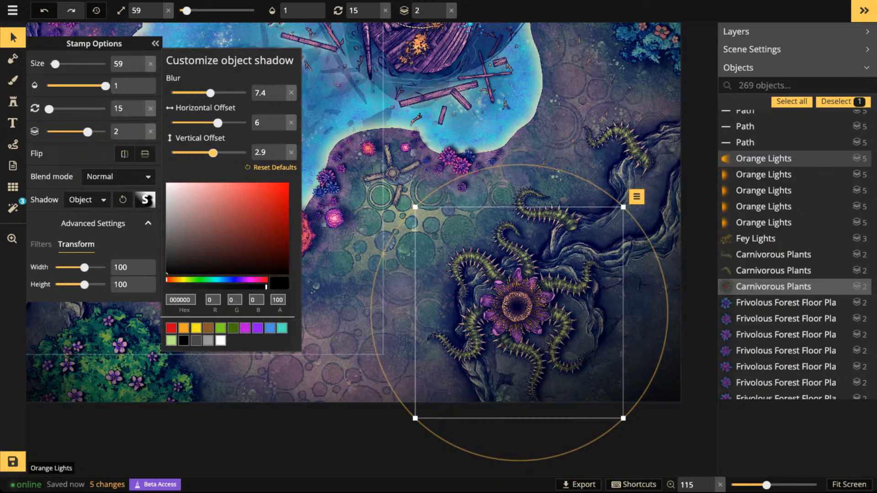
- Paint black shading at brush size 27 and opacity 0.5 around the carnivorous flower and beside the loose tentacle above it
{"action": "left_click", "coordinate": [13, 80]}
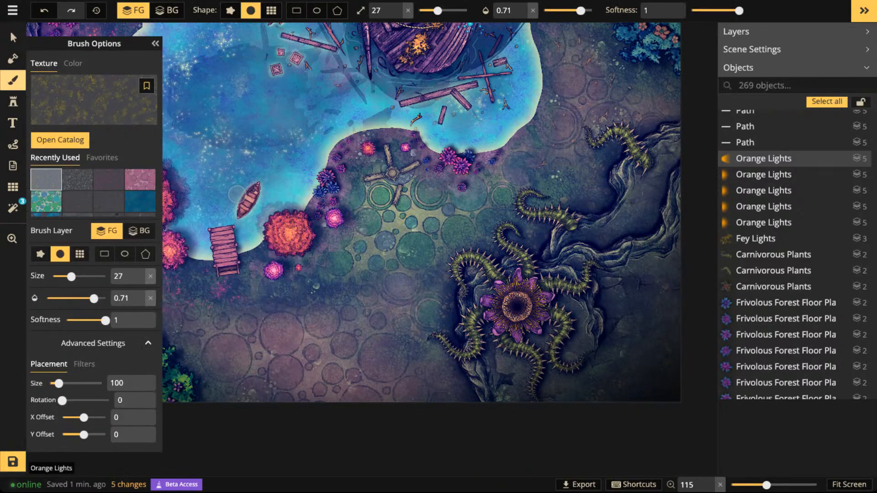
{"action": "left_click", "coordinate": [73, 64]}
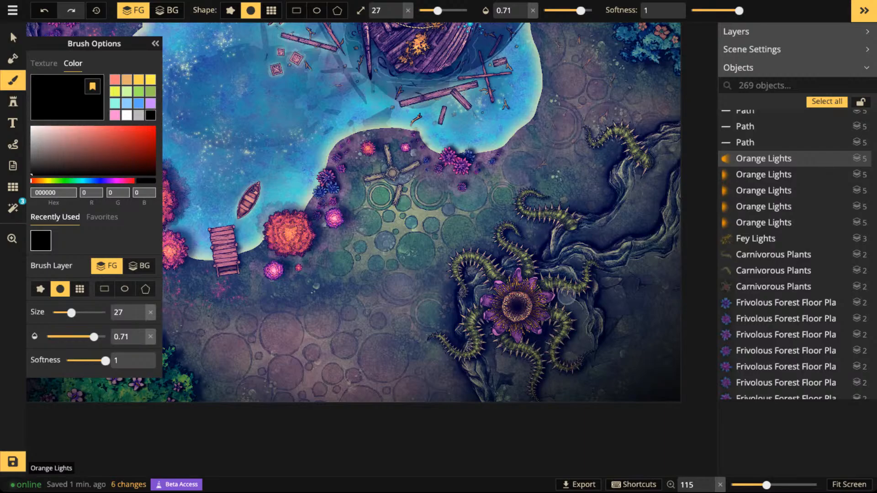
{"action": "key", "text": "ctrl+z"}
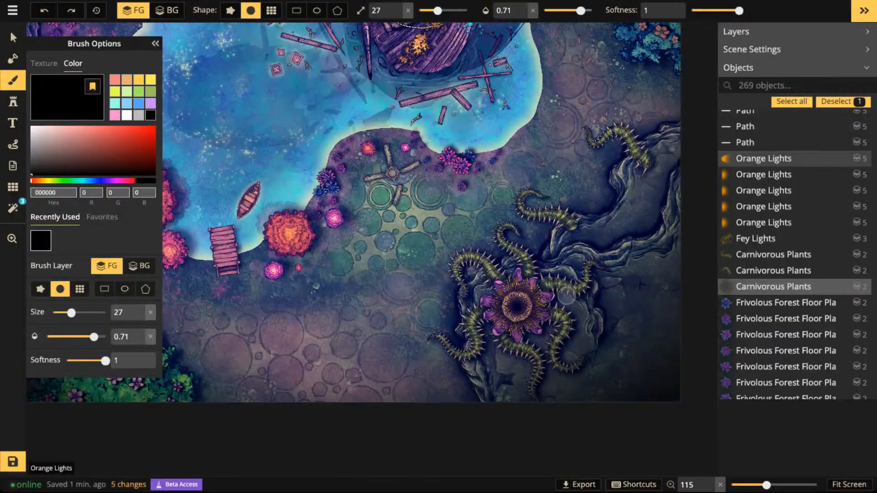
{"action": "left_click_drag", "start_coordinate": [580, 10], "coordinate": [570, 11]}
{"action": "left_click_drag", "start_coordinate": [546, 310], "coordinate": [559, 301]}
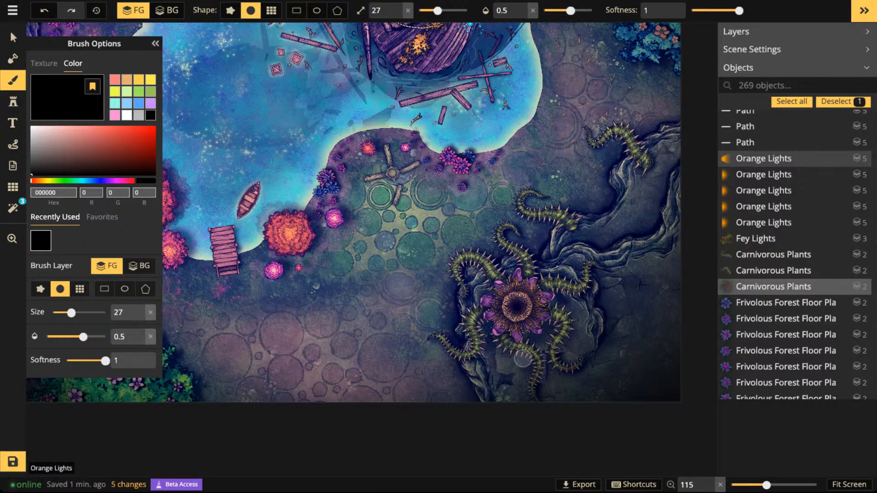
{"action": "left_click_drag", "start_coordinate": [551, 284], "coordinate": [568, 343]}
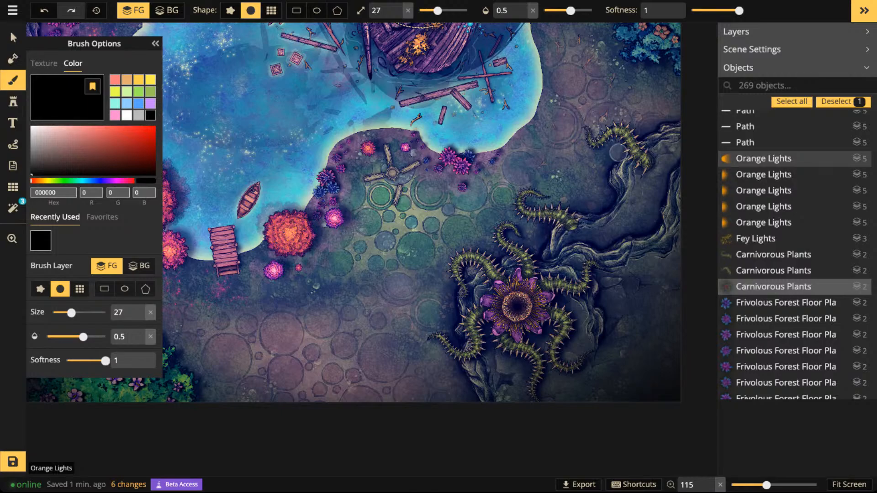
{"action": "left_click_drag", "start_coordinate": [618, 152], "coordinate": [622, 132]}
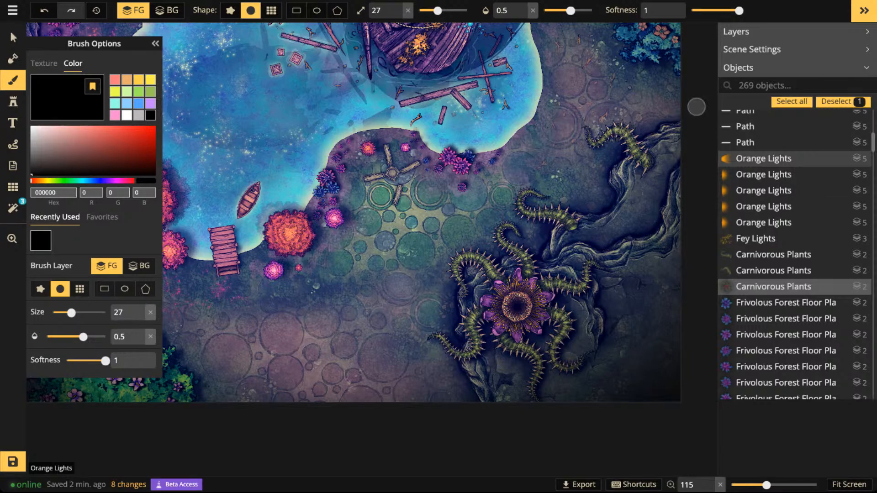
- Scatter four Spikey Grass stamps at size 59, with random variants and rotations, on the upper cliff ledge beside the loose tentacles
{"action": "left_click", "coordinate": [13, 101]}
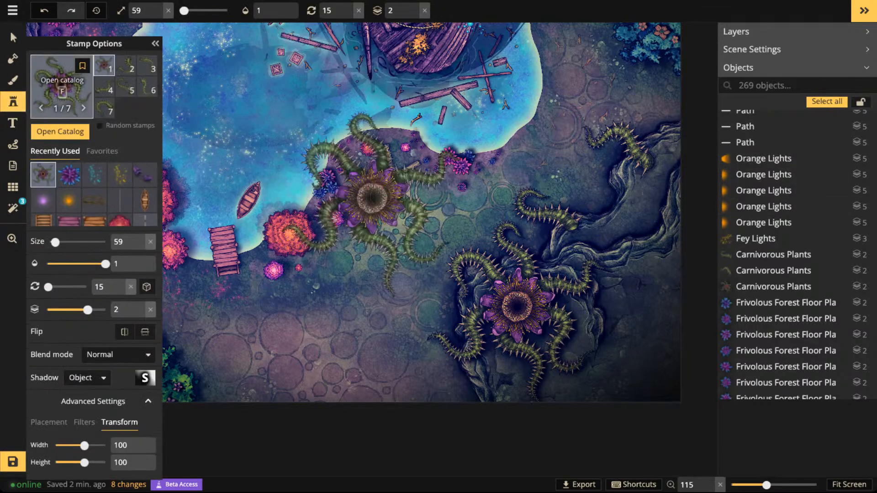
{"action": "key", "text": "f"}
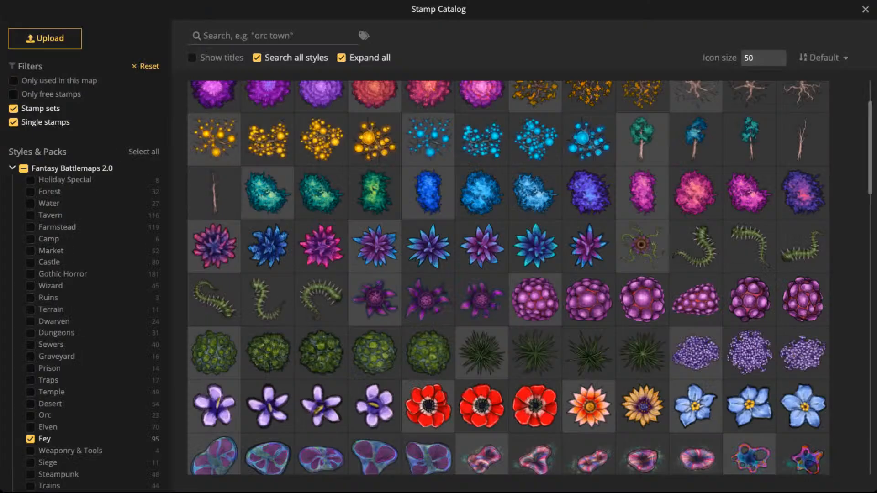
{"action": "left_click", "coordinate": [482, 352]}
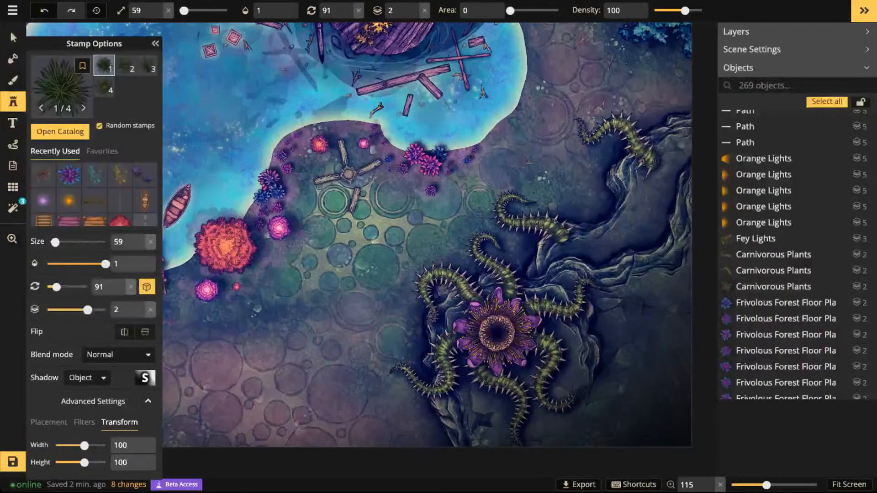
{"action": "scroll", "coordinate": [466, 375], "scroll_direction": "up", "scroll_amount": 3}
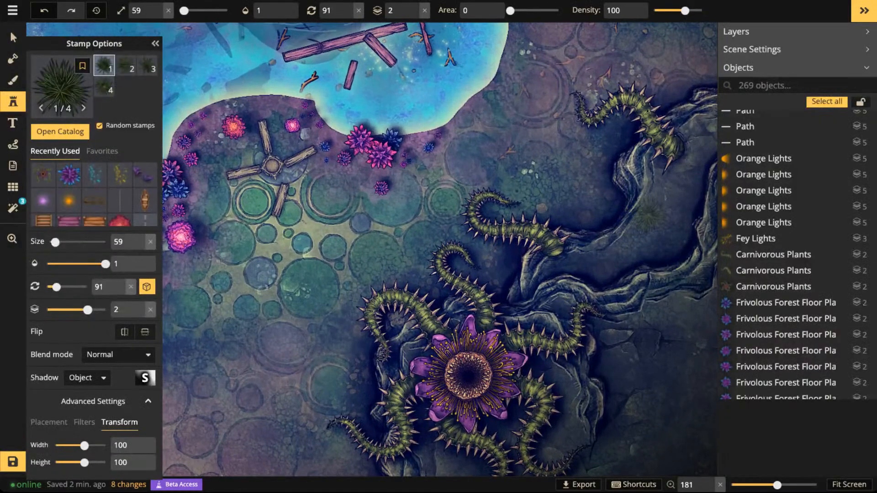
{"action": "left_click", "coordinate": [649, 215]}
{"action": "left_click", "coordinate": [681, 195]}
{"action": "left_click", "coordinate": [622, 249]}
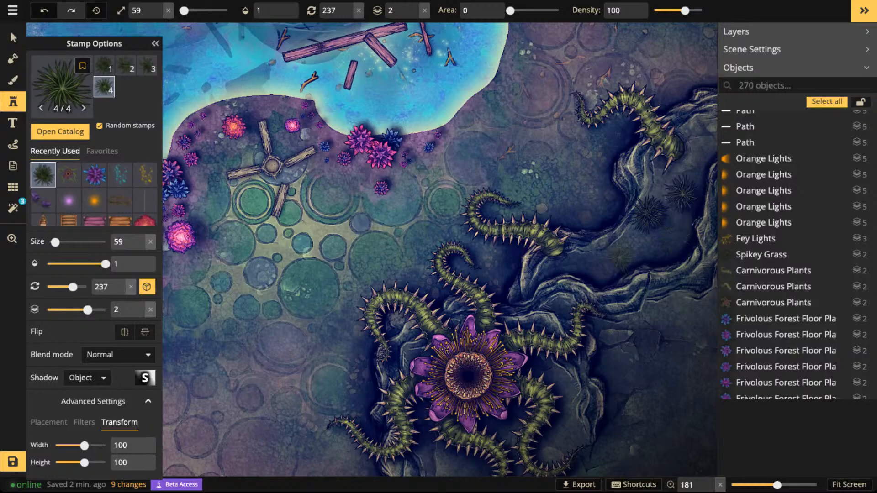
{"action": "left_click", "coordinate": [675, 237]}
- Add three more Spikey Grass stamps at size 59 on the lower cliff plateau around the carnivorous flower
{"action": "left_click_drag", "start_coordinate": [676, 237], "coordinate": [565, 80]}
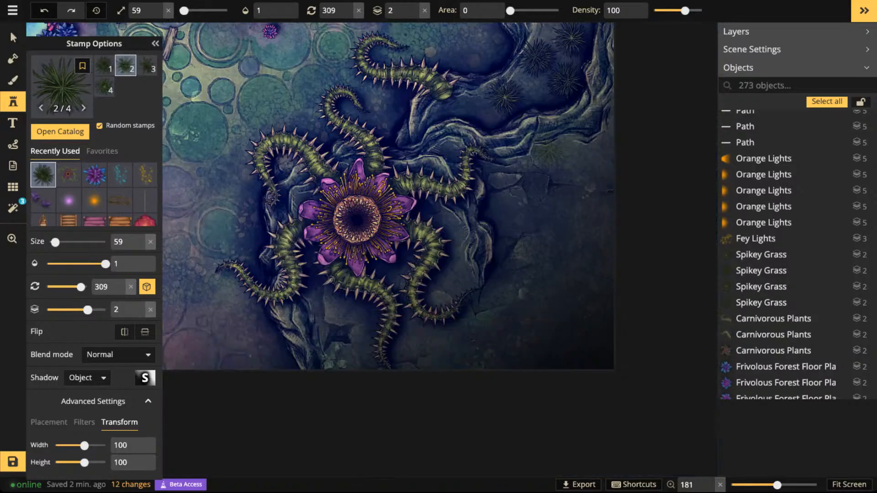
{"action": "left_click", "coordinate": [553, 154]}
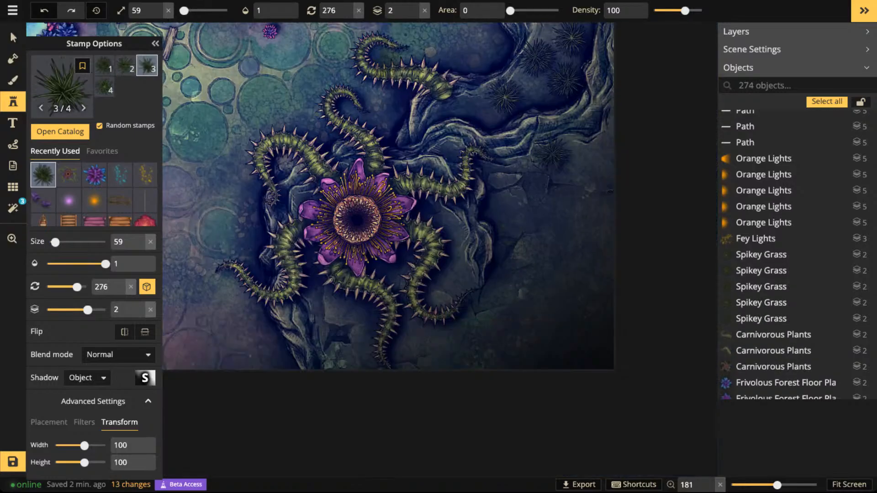
{"action": "left_click", "coordinate": [515, 229]}
{"action": "left_click", "coordinate": [384, 57]}
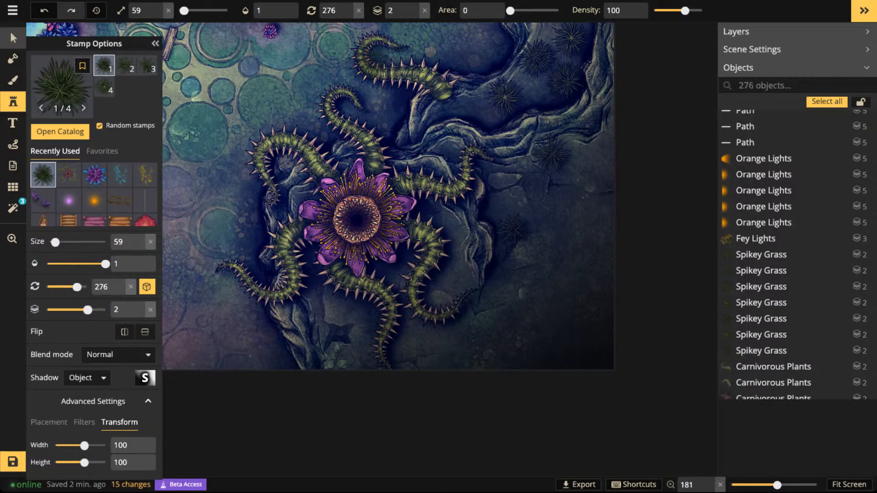
- Delete two Spikey Grass stamps, one below the flower and one near the upper map edge, and move another closer to its neighbours
{"action": "left_click", "coordinate": [13, 38]}
{"action": "left_click", "coordinate": [471, 341]}
{"action": "key", "text": "Delete"}
{"action": "left_click", "coordinate": [571, 39]}
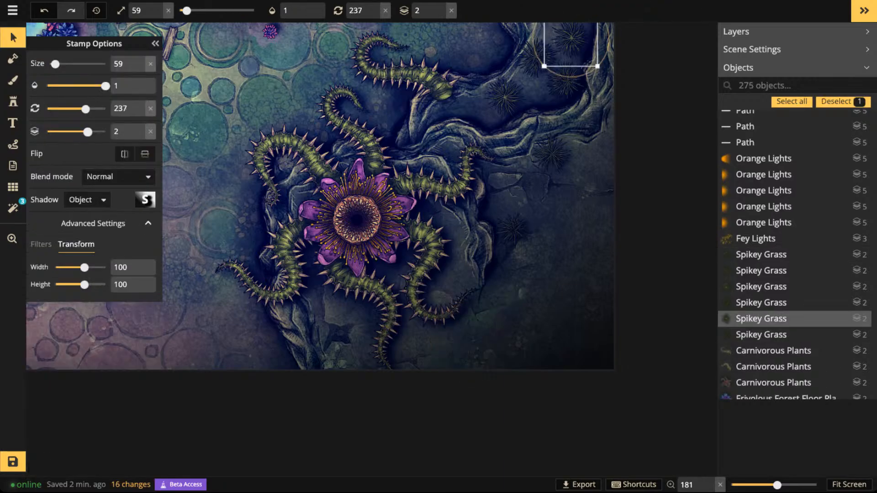
{"action": "key", "text": "Delete"}
{"action": "left_click_drag", "start_coordinate": [505, 97], "coordinate": [531, 89]}
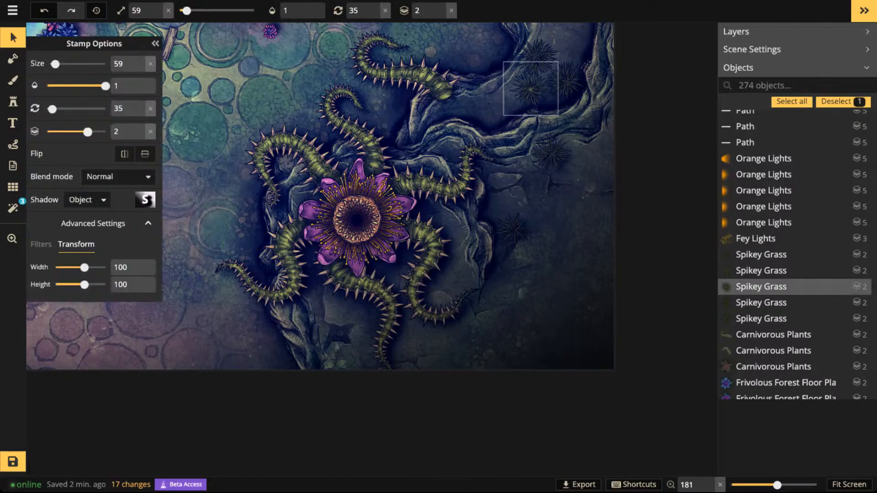
{"action": "left_click", "coordinate": [551, 154]}
- Place Spikey Grass on the lower cliff plateau, two stamps at size 59 and two at size 99 toward the map's corner
{"action": "left_click", "coordinate": [13, 101]}
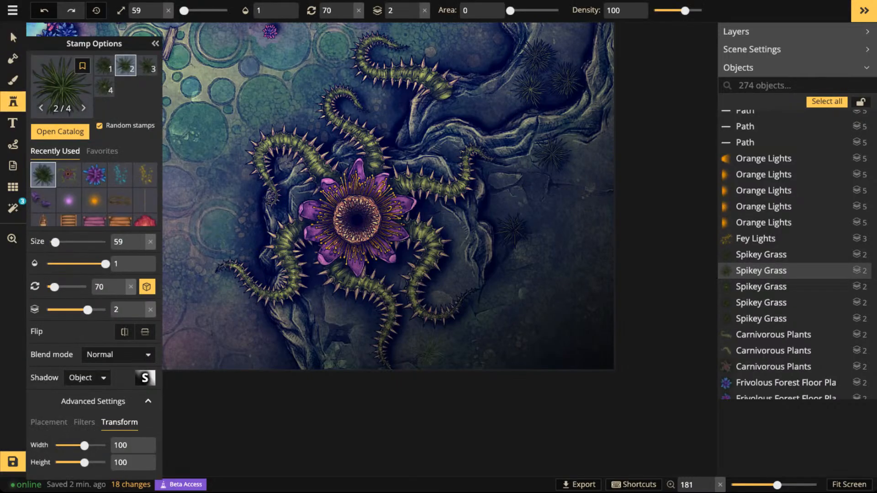
{"action": "left_click", "coordinate": [432, 349]}
{"action": "left_click", "coordinate": [536, 292]}
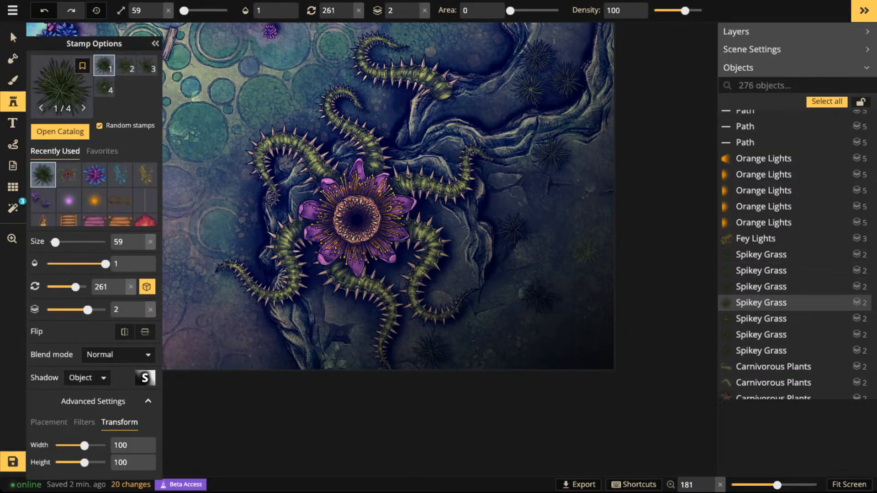
{"action": "left_click", "coordinate": [583, 241]}
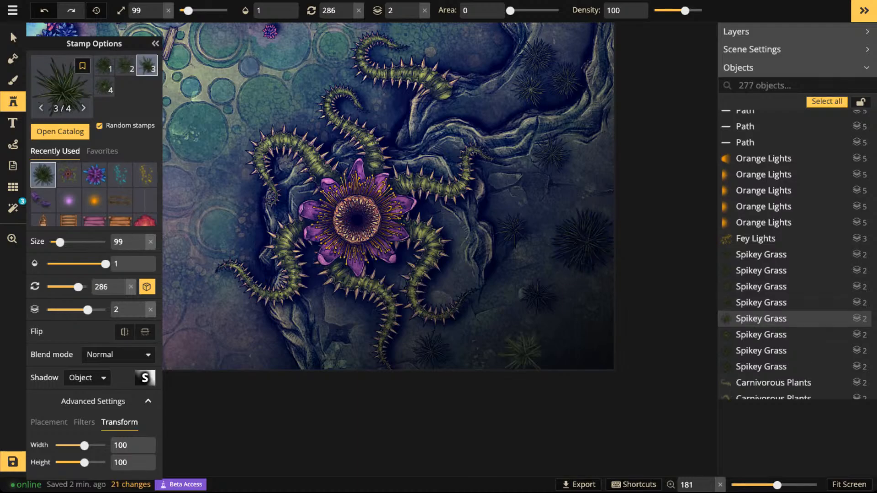
{"action": "left_click", "coordinate": [522, 350]}
- Scatter tiny Spikey Grass stamps at size 19 among the larger clumps on the lower cliff and set the stamp size to 39
{"action": "scroll", "coordinate": [522, 351], "scroll_direction": "down", "scroll_amount": 8}
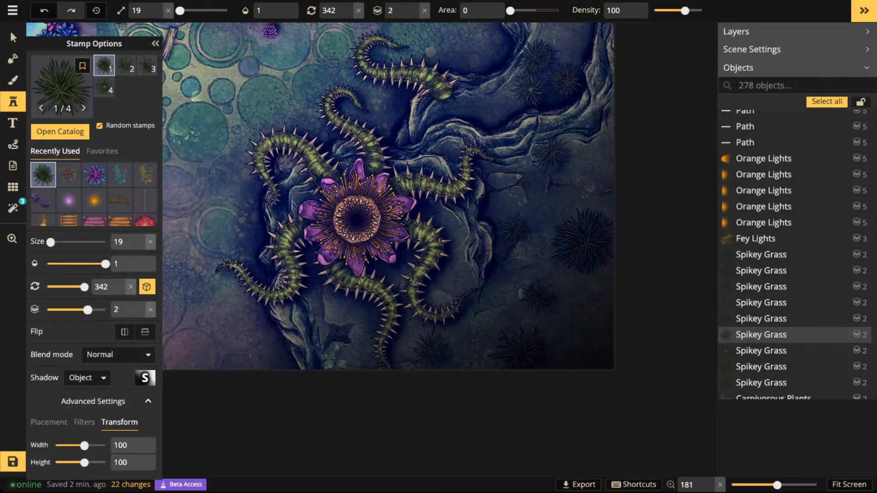
{"action": "left_click_drag", "start_coordinate": [581, 154], "coordinate": [587, 158]}
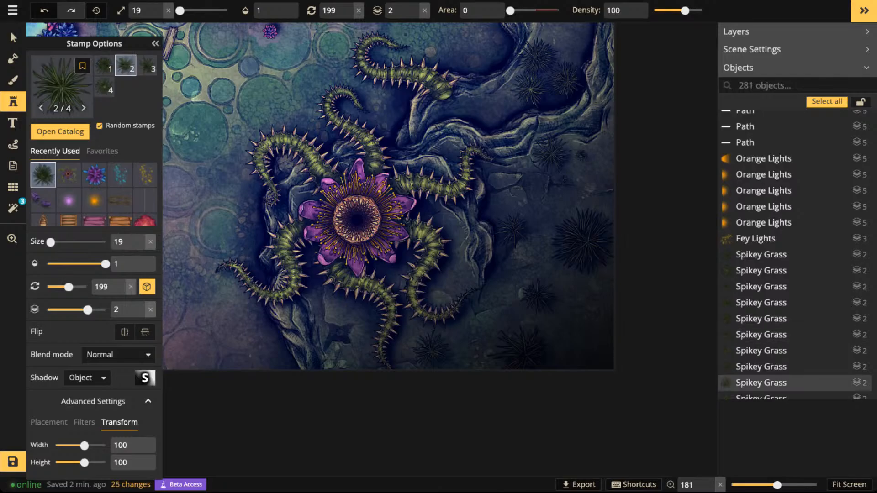
{"action": "left_click_drag", "start_coordinate": [602, 340], "coordinate": [587, 354]}
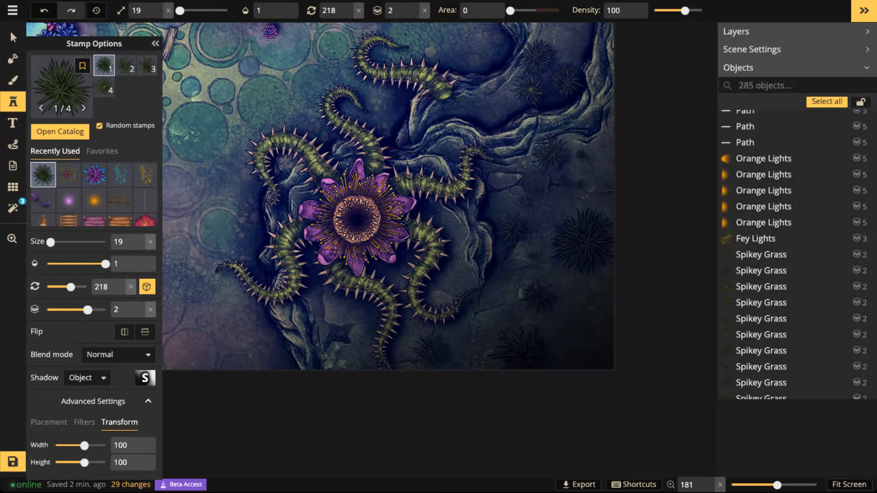
{"action": "scroll", "coordinate": [562, 77], "scroll_direction": "down", "scroll_amount": 1}
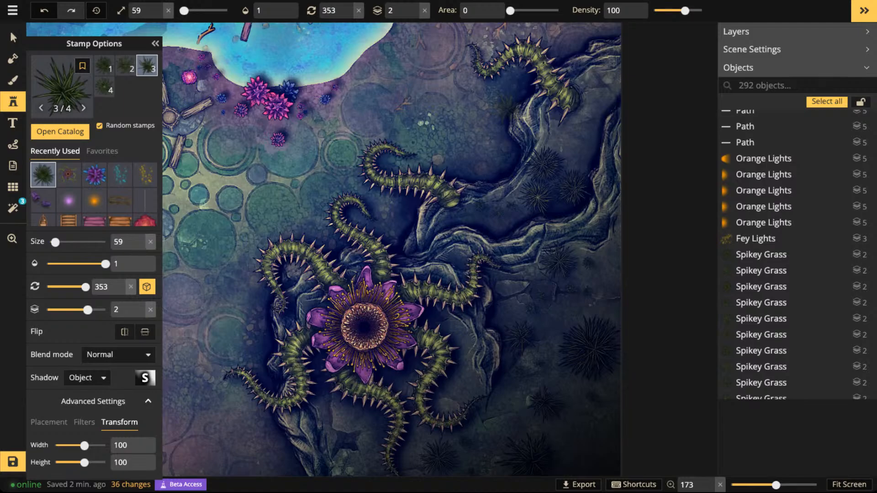
- Place Spikey Grass around the bases of the two upper loose tentacles, two stamps at size 79 and one at size 59
{"action": "scroll", "coordinate": [483, 128], "scroll_direction": "up", "scroll_amount": 2}
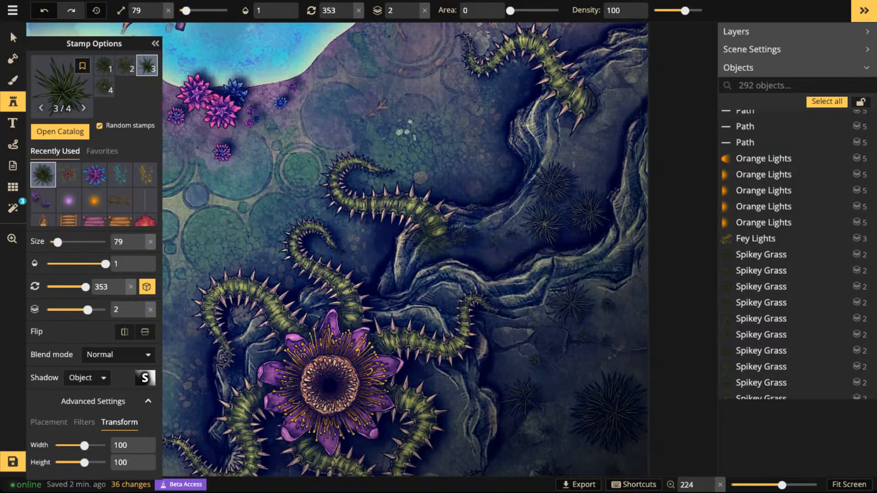
{"action": "left_click", "coordinate": [440, 241]}
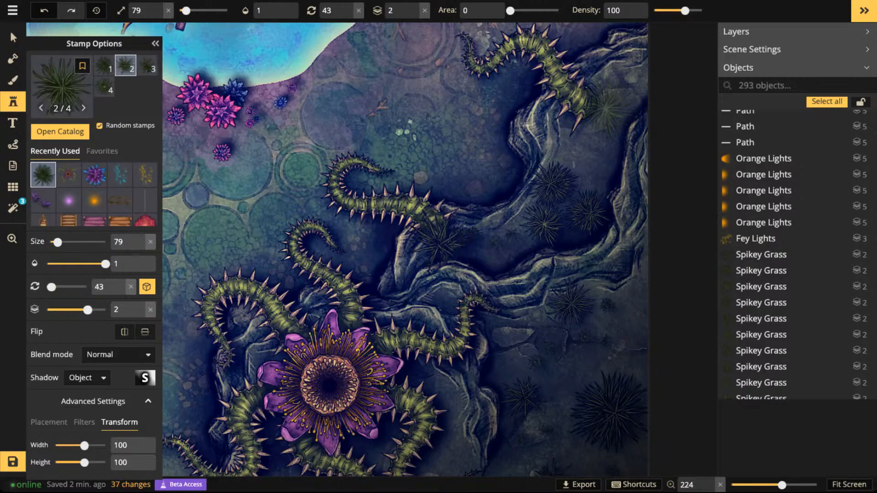
{"action": "left_click", "coordinate": [607, 106]}
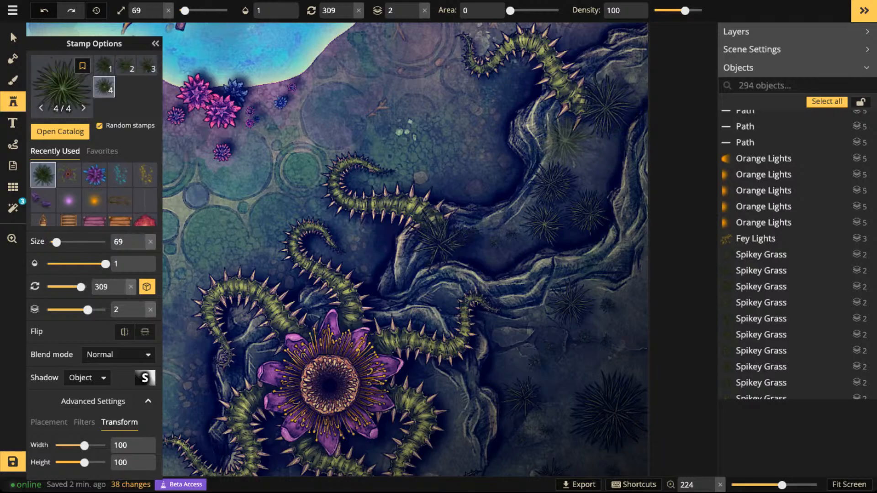
{"action": "key", "text": "bracketleft"}
{"action": "left_click", "coordinate": [561, 131]}
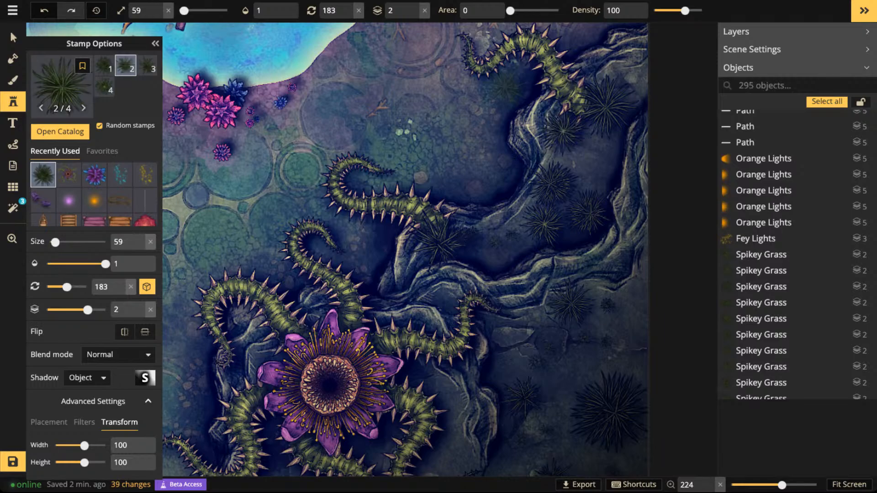
- Choose the purple Azure Phosphor Bushes variant from the stamp catalog for the area near the green flowering bush
{"action": "scroll", "coordinate": [441, 158], "scroll_direction": "down", "scroll_amount": 4}
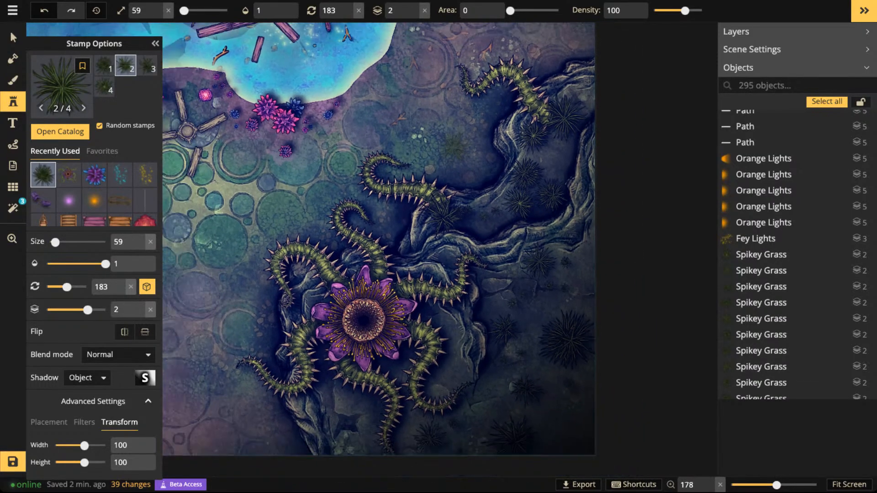
{"action": "scroll", "coordinate": [453, 145], "scroll_direction": "down", "scroll_amount": 2}
{"action": "key", "text": "space"}
{"action": "left_click_drag", "start_coordinate": [273, 222], "coordinate": [376, 203]}
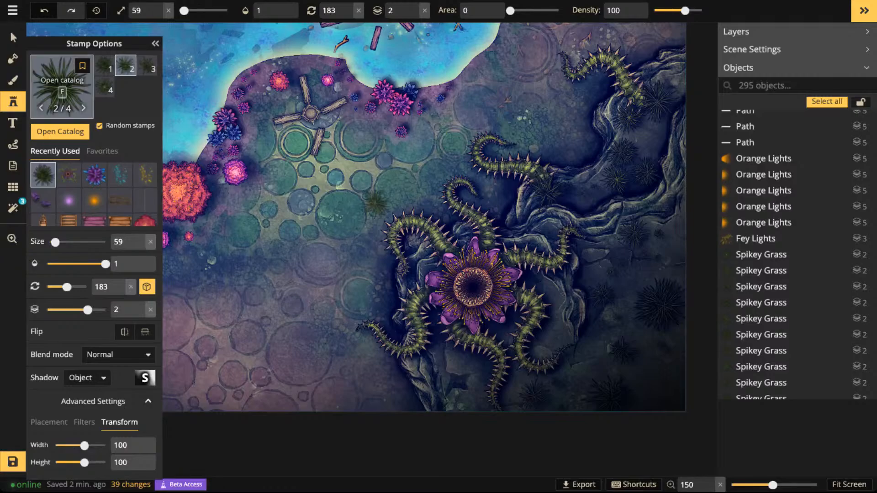
{"action": "key", "text": "f"}
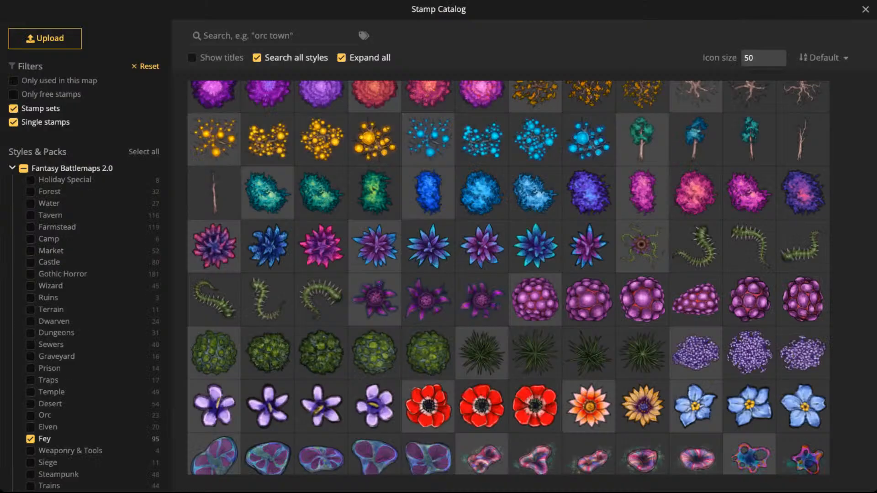
{"action": "scroll", "coordinate": [508, 277], "scroll_direction": "down", "scroll_amount": 1}
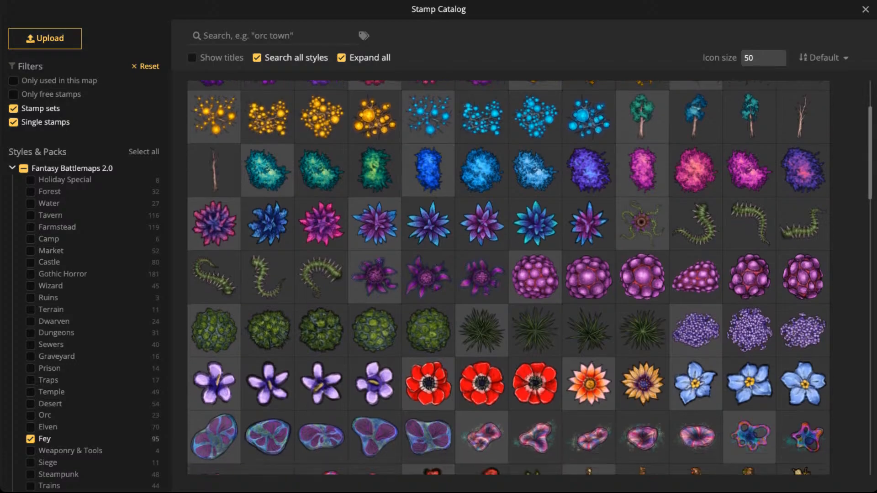
{"action": "left_click", "coordinate": [589, 169]}
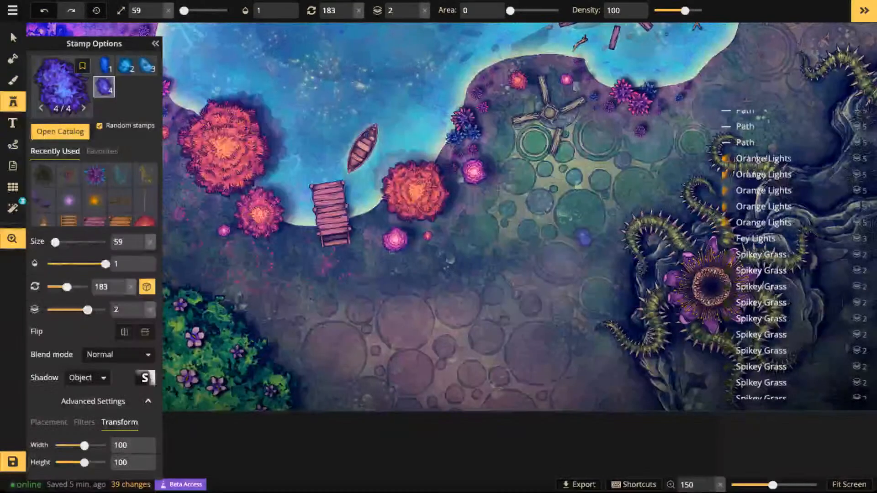
{"action": "key", "text": "space"}
{"action": "left_click_drag", "start_coordinate": [375, 293], "coordinate": [403, 255]}
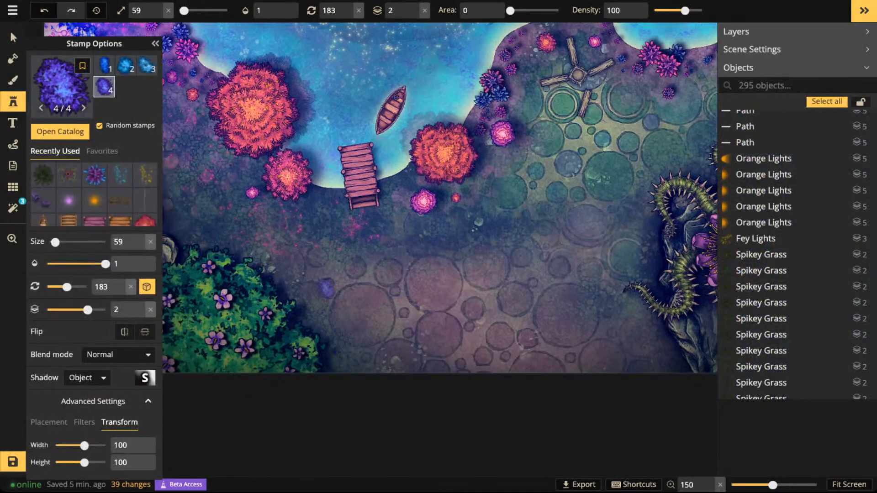
- Place a purple Azure Phosphor Bushes stamp at size 109 beside the large green flowering bush
{"action": "key", "text": "bracketright"}
{"action": "key", "text": "bracketright"}
{"action": "key", "text": "bracketright"}
{"action": "key", "text": "bracketright"}
{"action": "key", "text": "bracketright"}
{"action": "key", "text": "comma"}
{"action": "left_click", "coordinate": [325, 303]}
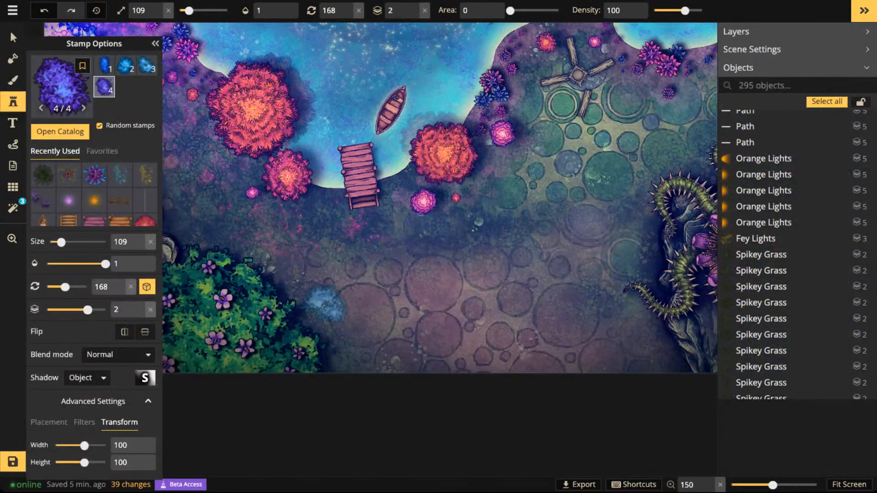
{"action": "key", "text": "comma"}
{"action": "key", "text": "comma"}
{"action": "key", "text": "comma"}
{"action": "key", "text": "comma"}
{"action": "key", "text": "comma"}
{"action": "key", "text": "comma"}
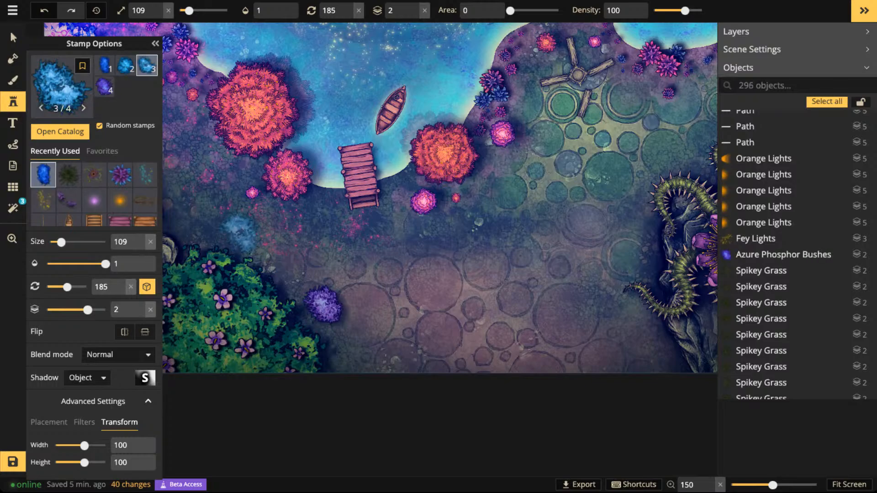
- Place two Azure Phosphor Bushes at size 109, a light blue one above the green flowering bush and a purple one at the map's lower edge
{"action": "left_click", "coordinate": [223, 231]}
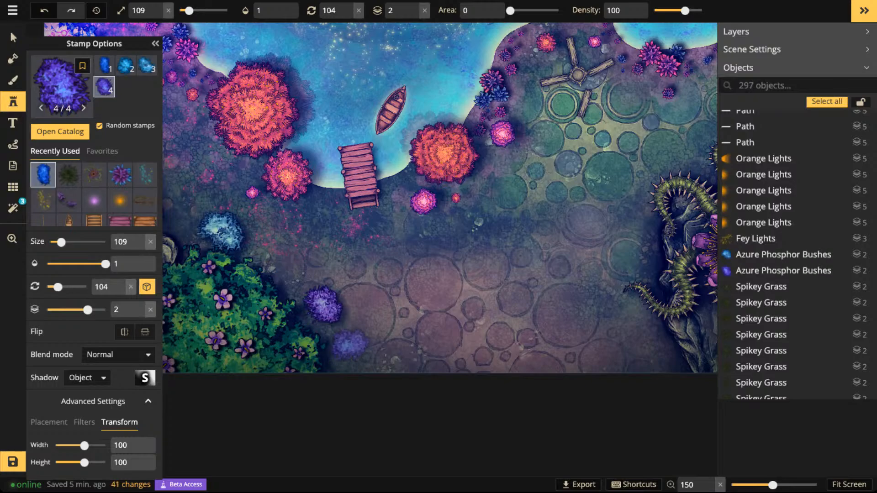
{"action": "key", "text": "comma"}
{"action": "key", "text": "comma"}
{"action": "key", "text": "comma"}
{"action": "key", "text": "comma"}
{"action": "key", "text": "comma"}
{"action": "key", "text": "comma"}
{"action": "key", "text": "comma"}
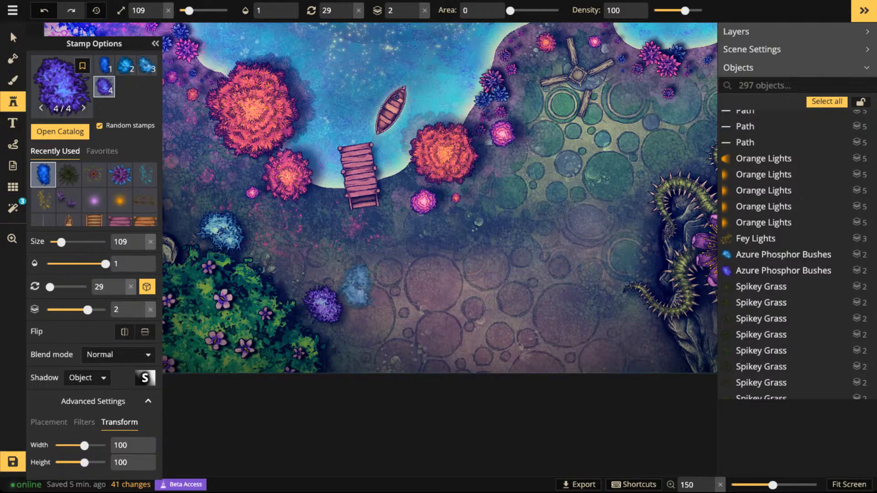
{"action": "left_click", "coordinate": [348, 359]}
- Place a light blue and a purple Azure Phosphor Bushes stamp at size 49 on either side of the large light blue bush
{"action": "key", "text": "bracketleft"}
{"action": "key", "text": "bracketleft"}
{"action": "key", "text": "bracketleft"}
{"action": "key", "text": "bracketleft"}
{"action": "key", "text": "bracketleft"}
{"action": "key", "text": "bracketleft"}
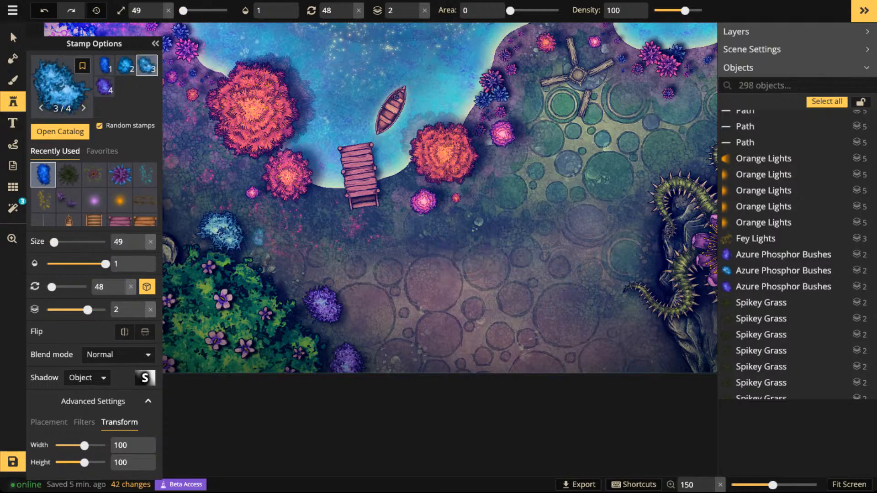
{"action": "key", "text": "period"}
{"action": "key", "text": "period"}
{"action": "key", "text": "period"}
{"action": "key", "text": "period"}
{"action": "key", "text": "period"}
{"action": "key", "text": "period"}
{"action": "key", "text": "period"}
{"action": "key", "text": "period"}
{"action": "key", "text": "period"}
{"action": "key", "text": "period"}
{"action": "key", "text": "period"}
{"action": "key", "text": "period"}
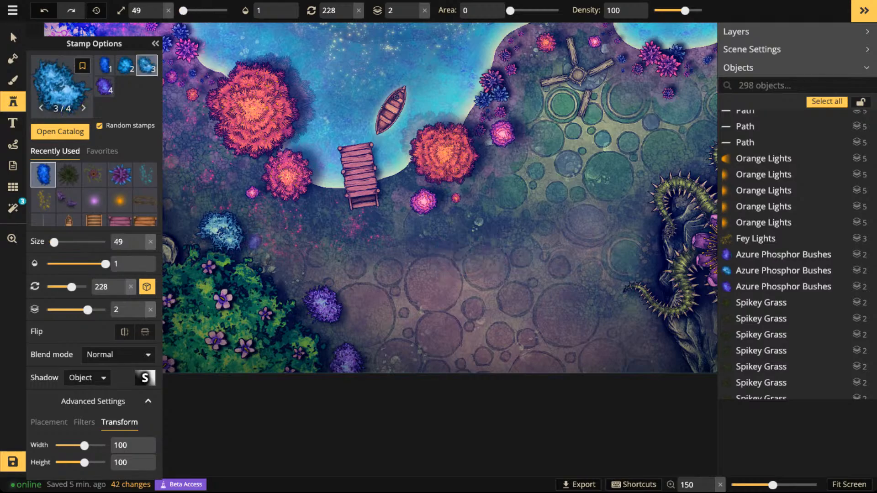
{"action": "left_click", "coordinate": [258, 244]}
{"action": "key", "text": "period"}
{"action": "key", "text": "period"}
{"action": "key", "text": "period"}
{"action": "key", "text": "period"}
{"action": "key", "text": "period"}
{"action": "key", "text": "period"}
{"action": "key", "text": "period"}
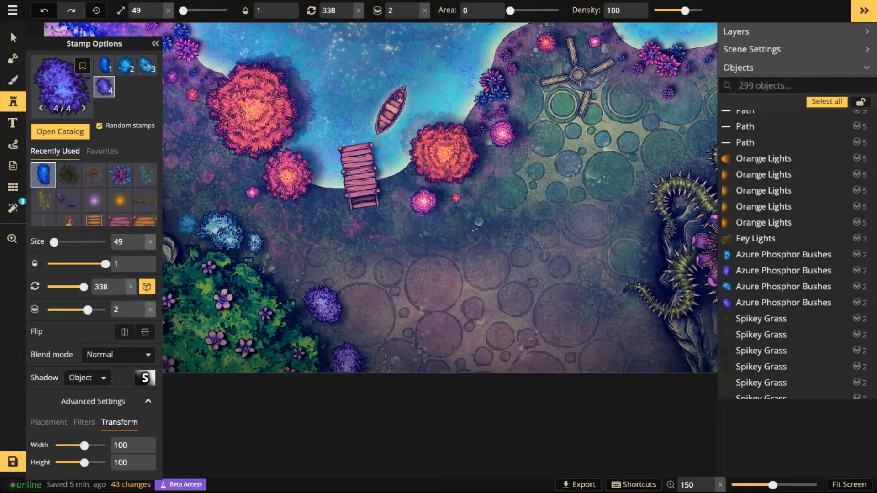
{"action": "left_click", "coordinate": [187, 223]}
- Place two blue Azure Phosphor Bushes at size 49, one above the upper purple bush and one beside the lower purple bush
{"action": "key", "text": "comma"}
{"action": "key", "text": "comma"}
{"action": "left_click", "coordinate": [311, 267]}
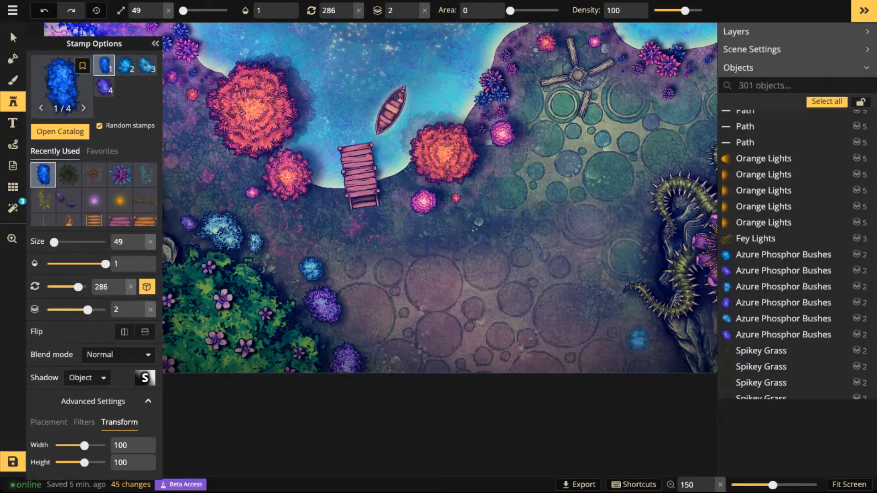
{"action": "left_click", "coordinate": [382, 355]}
- Place a large light blue Azure Phosphor Bushes stamp at size 119 by the lower cliff edge below the carnivorous plant's tentacles
{"action": "key", "text": "bracketright"}
{"action": "key", "text": "bracketright"}
{"action": "key", "text": "bracketright"}
{"action": "key", "text": "bracketright"}
{"action": "key", "text": "bracketright"}
{"action": "key", "text": "bracketright"}
{"action": "key", "text": "bracketright"}
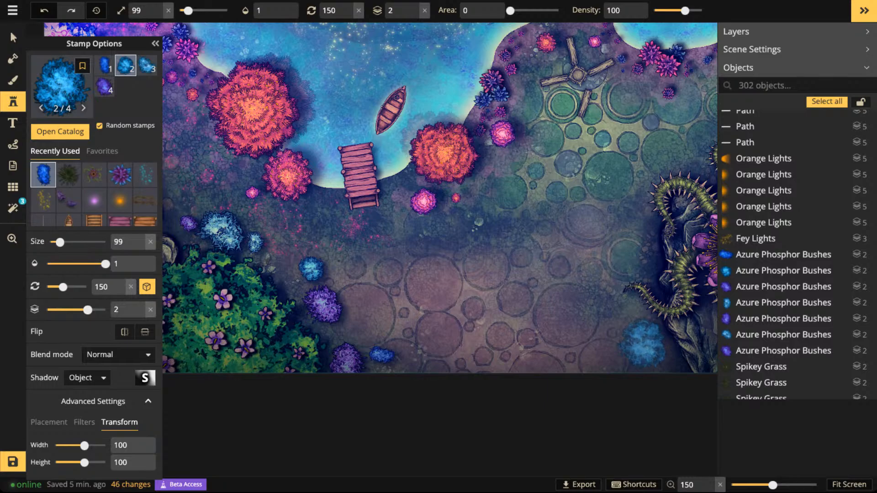
{"action": "left_click", "coordinate": [637, 349]}
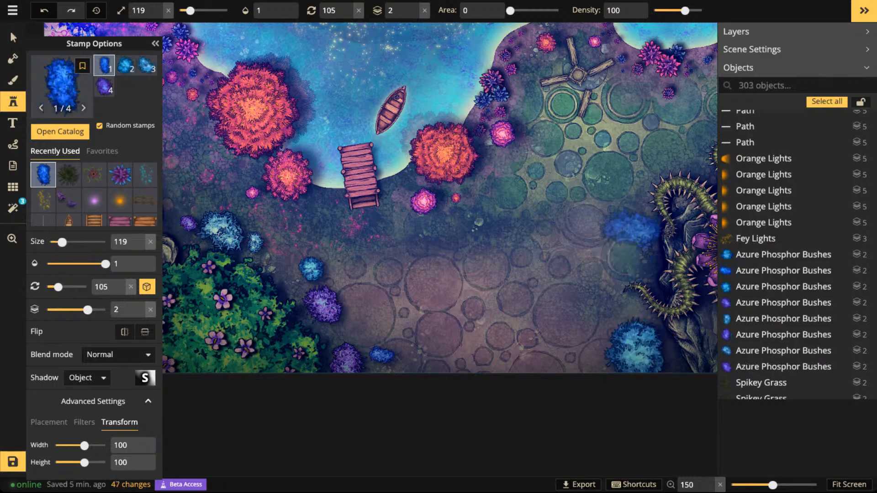
- Place a blue bush at size 79 beside the large cliff-edge bush and a purple one at size 59 near the carnivorous plant's tentacles
{"action": "key", "text": "bracketleft"}
{"action": "key", "text": "bracketleft"}
{"action": "key", "text": "bracketleft"}
{"action": "key", "text": "bracketleft"}
{"action": "scroll", "coordinate": [590, 372], "scroll_direction": "up", "scroll_amount": 7}
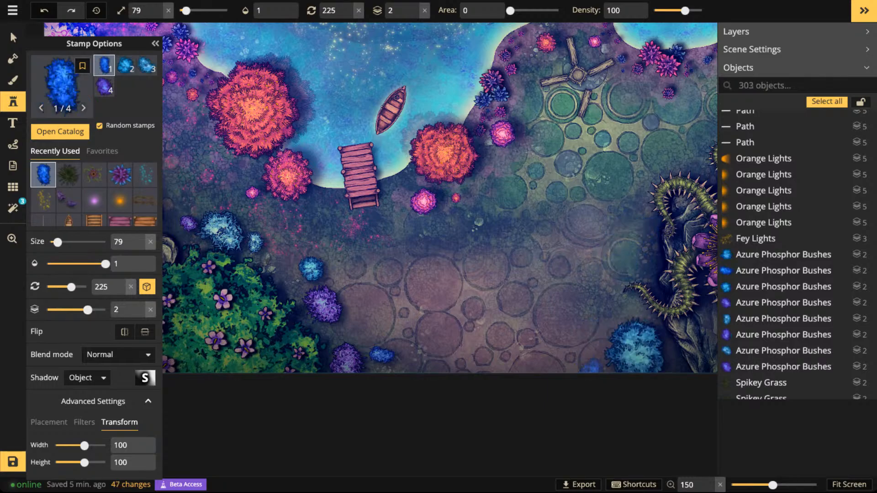
{"action": "left_click", "coordinate": [626, 236]}
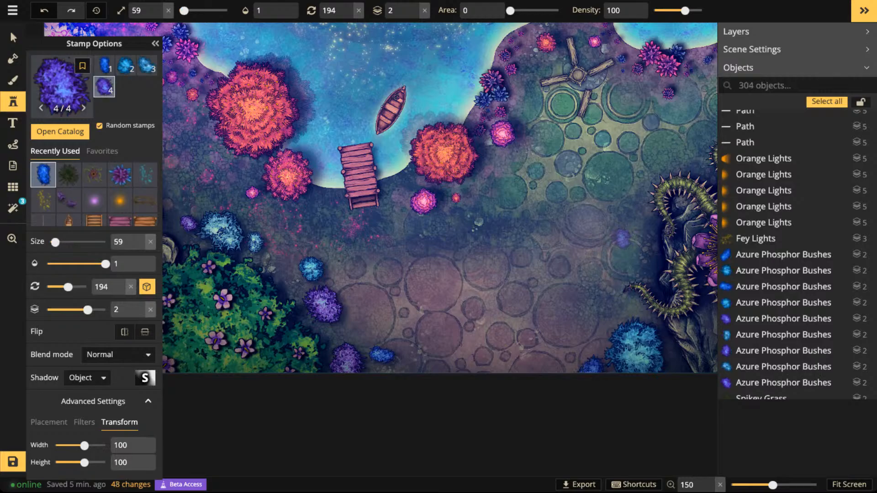
{"action": "left_click", "coordinate": [632, 236]}
- Scatter tiny Azure Phosphor Bushes at size 29 around the larger ones by the green flowering bush and near the carnivorous plant
{"action": "key", "text": "bracketleft"}
{"action": "key", "text": "bracketleft"}
{"action": "key", "text": "bracketleft"}
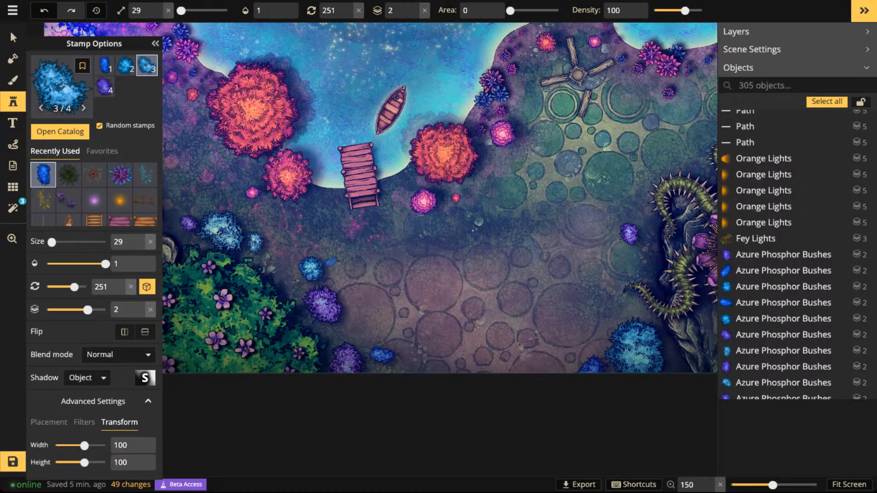
{"action": "left_click", "coordinate": [331, 261]}
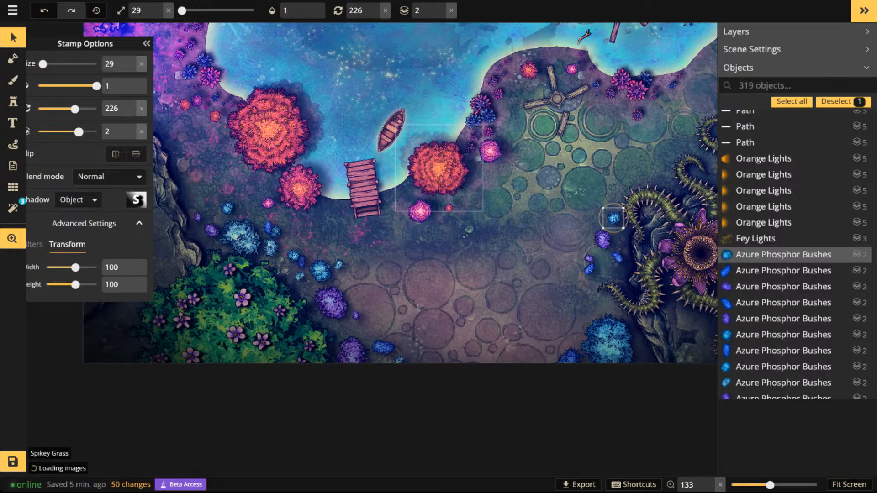
- Save the battlemap with the new bushes
{"action": "scroll", "coordinate": [438, 174], "scroll_direction": "down", "scroll_amount": 3}
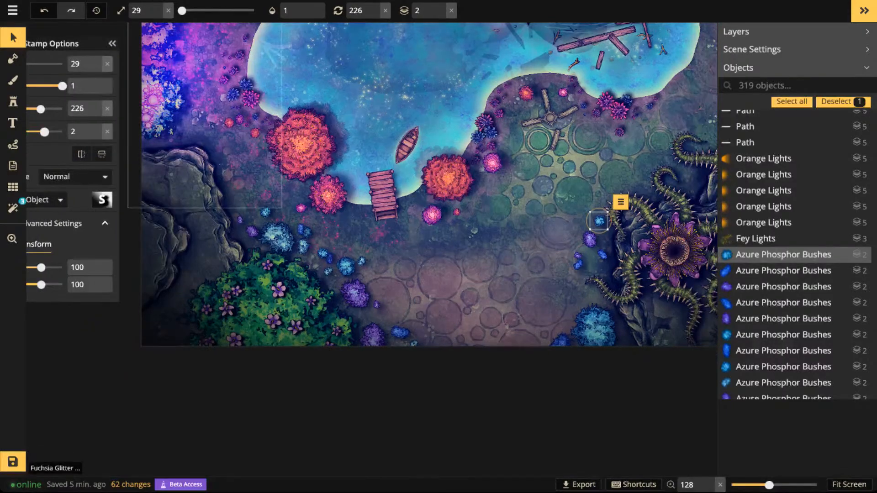
{"action": "scroll", "coordinate": [372, 189], "scroll_direction": "down", "scroll_amount": 1}
{"action": "left_click_drag", "start_coordinate": [372, 190], "coordinate": [287, 296]}
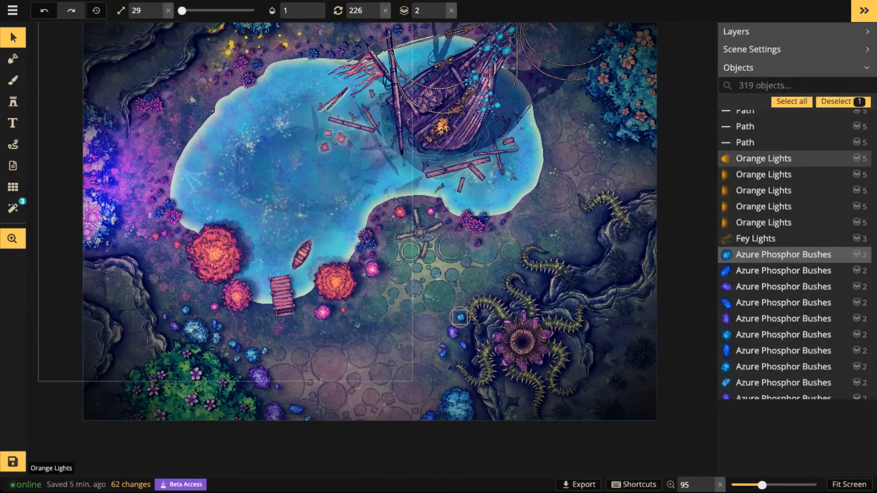
{"action": "left_click", "coordinate": [13, 462]}
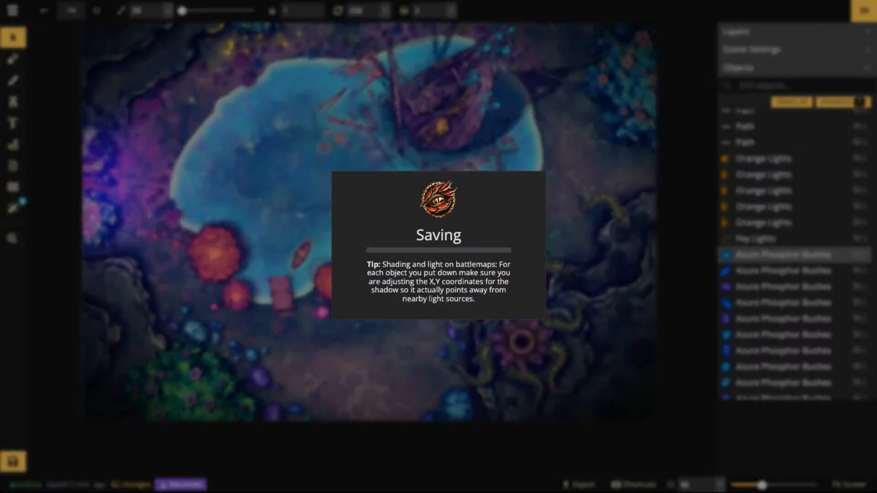
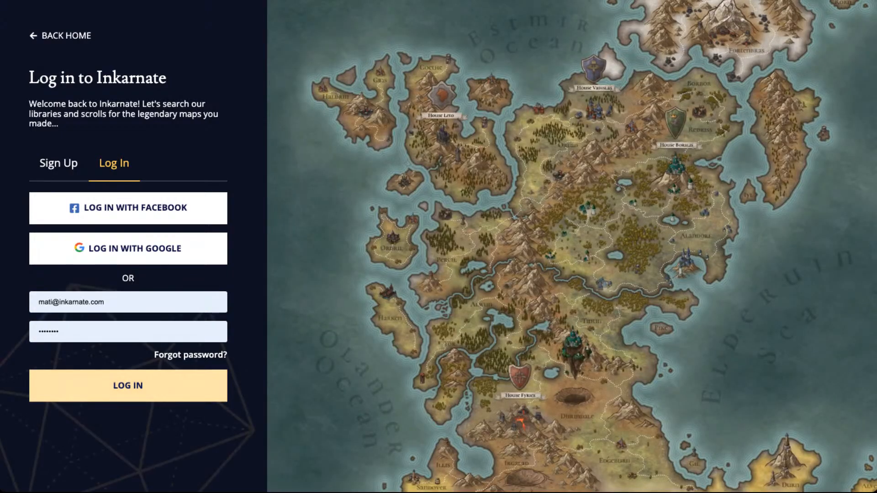
- Log in with the account details already filled in and open the Fey Map for editing
{"action": "left_click", "coordinate": [128, 386]}
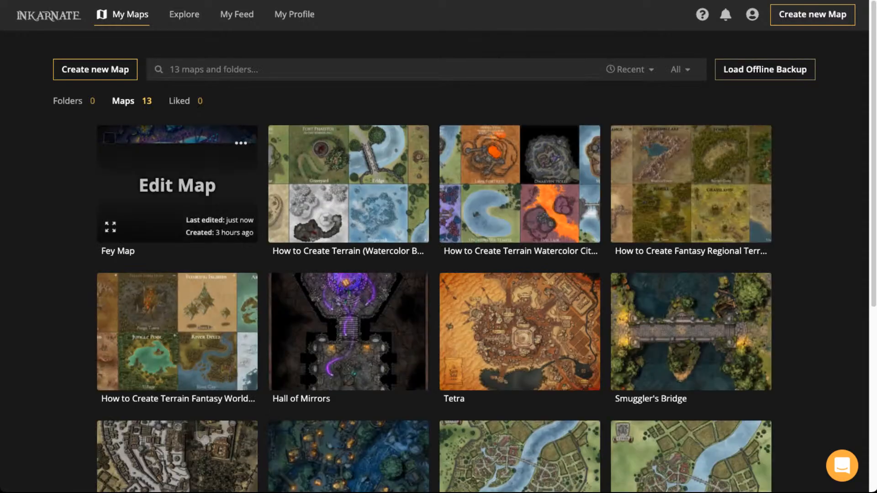
{"action": "left_click", "coordinate": [177, 186]}
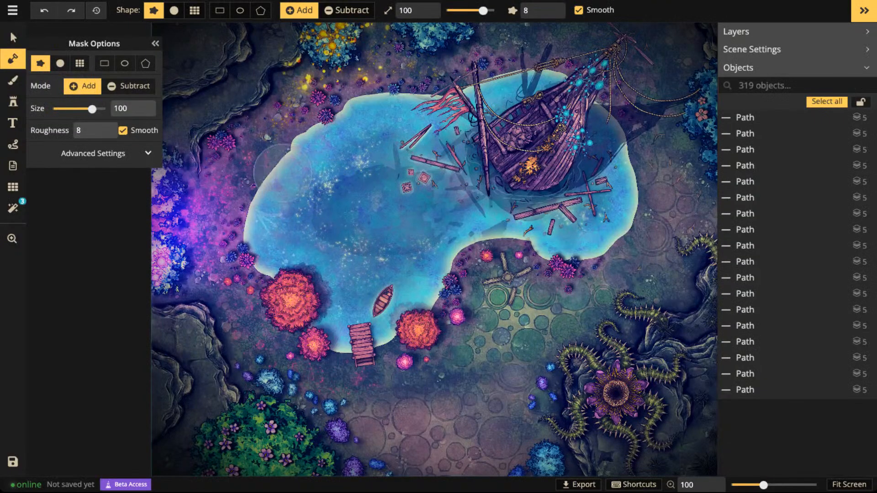
{"action": "left_click", "coordinate": [12, 38]}
{"action": "scroll", "coordinate": [427, 402], "scroll_direction": "up", "scroll_amount": 2}
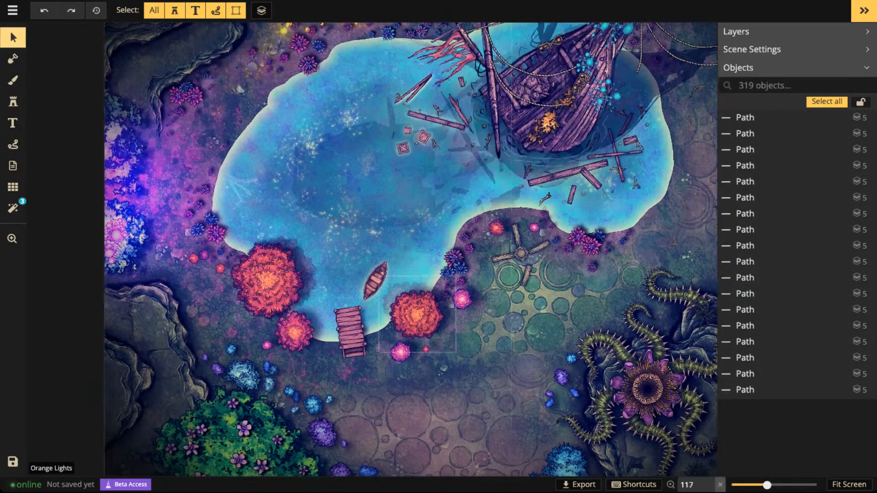
{"action": "mouse_move", "coordinate": [420, 320]}
{"action": "left_mouse_down"}
{"action": "mouse_move", "coordinate": [289, 411]}
{"action": "mouse_move", "coordinate": [293, 355]}
{"action": "mouse_move", "coordinate": [366, 298]}
{"action": "mouse_move", "coordinate": [429, 402]}
{"action": "left_mouse_up"}
{"action": "scroll", "coordinate": [236, 190], "scroll_direction": "down", "scroll_amount": 3}
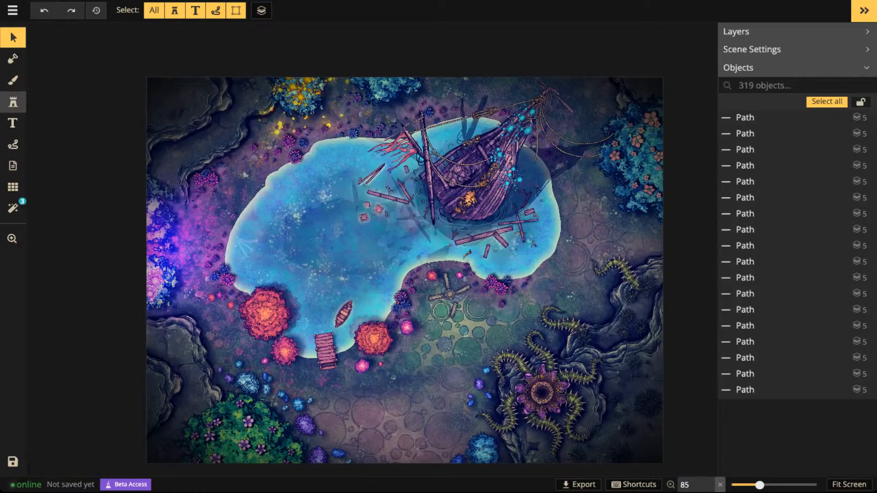
- Limit the stamp catalog to the Fey pack of Fantasy Battlemaps 2.0 and choose the Barren Birches stamp
{"action": "left_click", "coordinate": [13, 102]}
{"action": "key", "text": "f"}
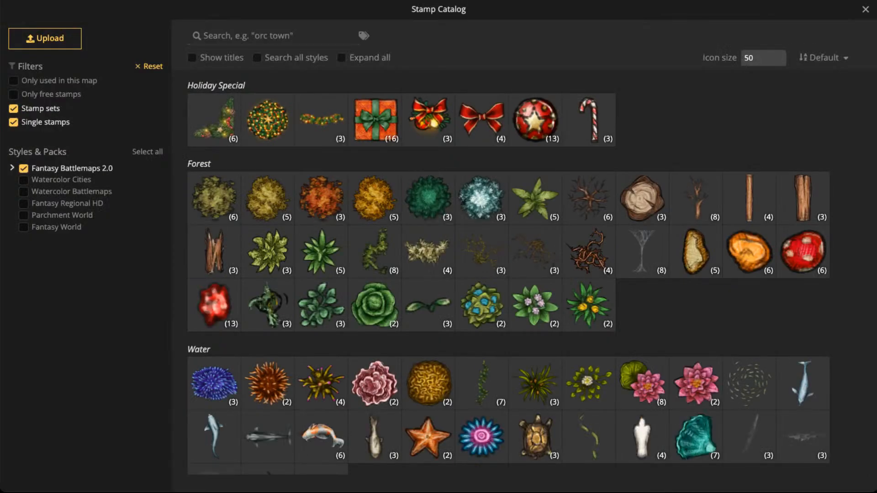
{"action": "left_click", "coordinate": [12, 168]}
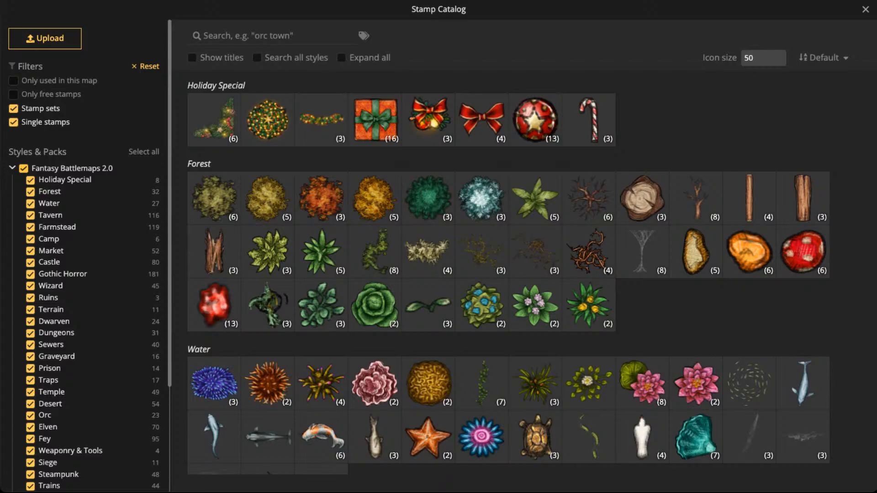
{"action": "left_click", "coordinate": [23, 169]}
{"action": "scroll", "coordinate": [50, 190], "scroll_direction": "down", "scroll_amount": 3}
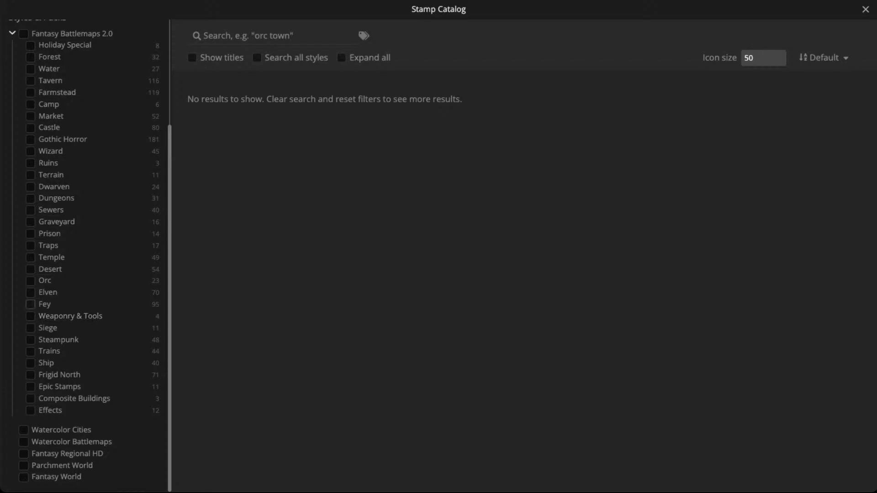
{"action": "left_click", "coordinate": [30, 304]}
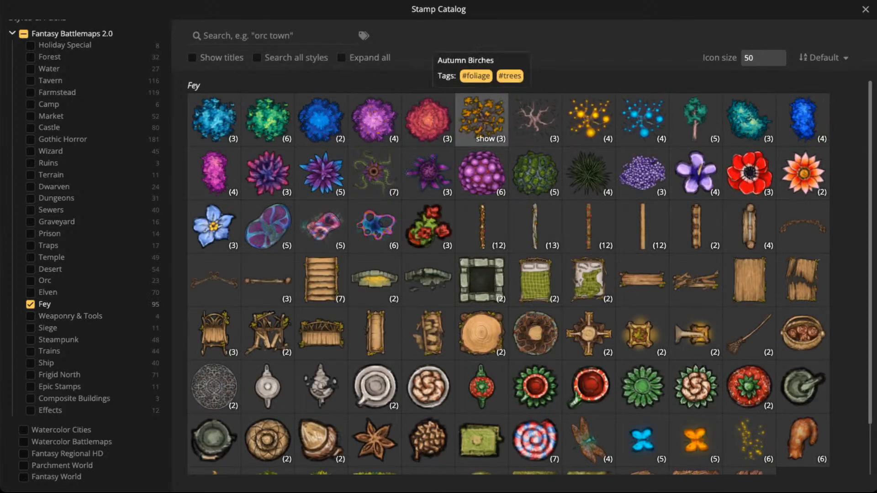
{"action": "left_click", "coordinate": [535, 117]}
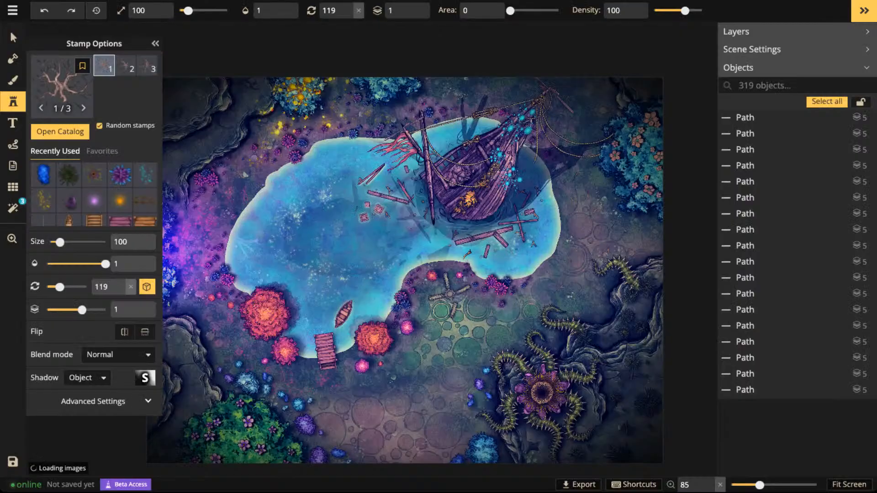
- Place two Barren Birches at size 150 on the dark cliff in the map's upper-left corner
{"action": "key", "text": "space"}
{"action": "left_click_drag", "start_coordinate": [180, 110], "coordinate": [340, 214]}
{"action": "scroll", "coordinate": [340, 215], "scroll_direction": "up", "scroll_amount": 2}
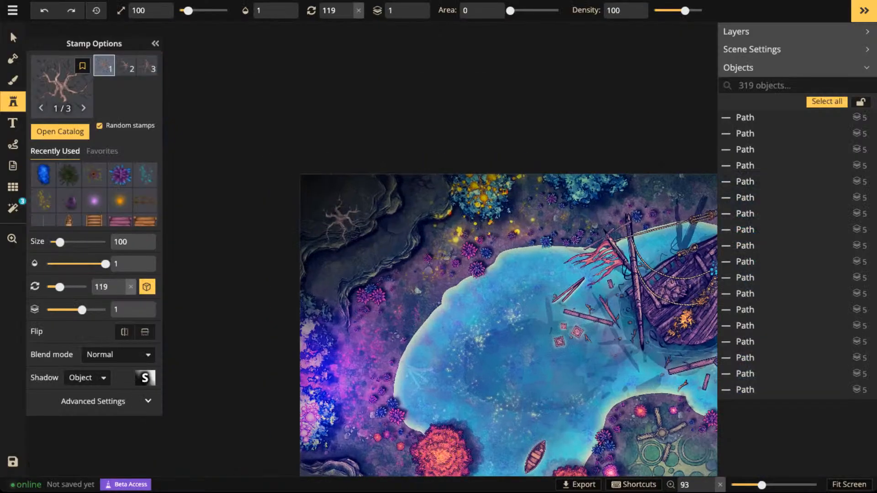
{"action": "scroll", "coordinate": [340, 215], "scroll_direction": "up", "scroll_amount": 4}
{"action": "key", "text": "Right"}
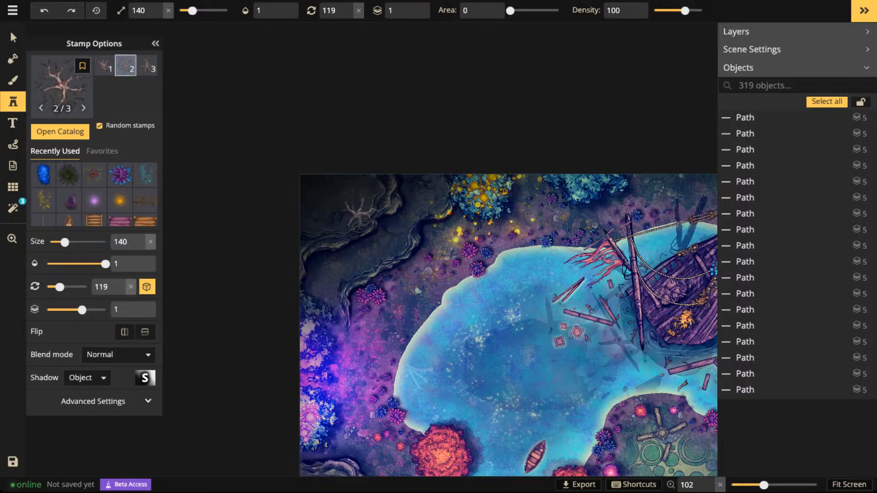
{"action": "key", "text": "Left"}
{"action": "key", "text": "Left"}
{"action": "scroll", "coordinate": [356, 196], "scroll_direction": "up", "scroll_amount": 1}
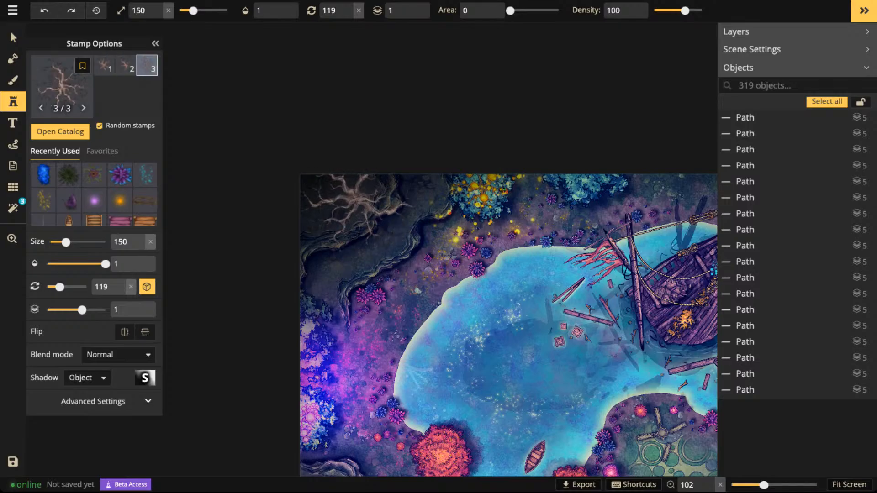
{"action": "scroll", "coordinate": [355, 191], "scroll_direction": "up", "scroll_amount": 3}
{"action": "left_click", "coordinate": [356, 191]}
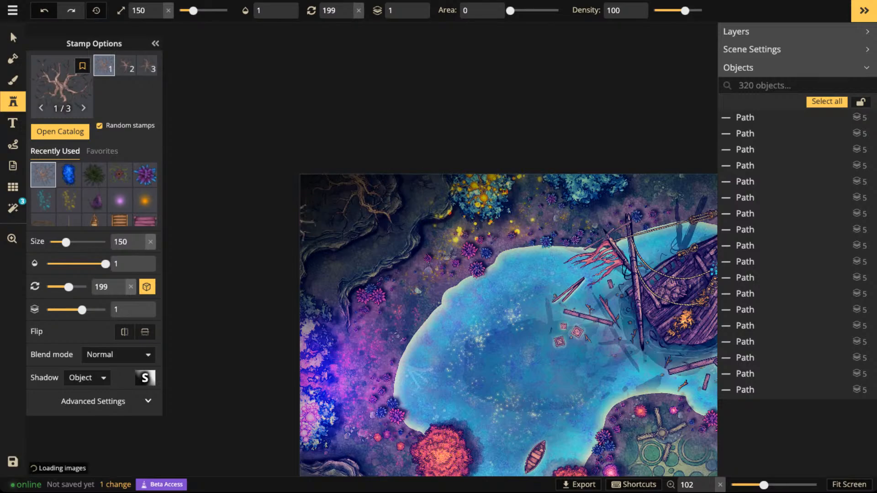
{"action": "left_click", "coordinate": [372, 200]}
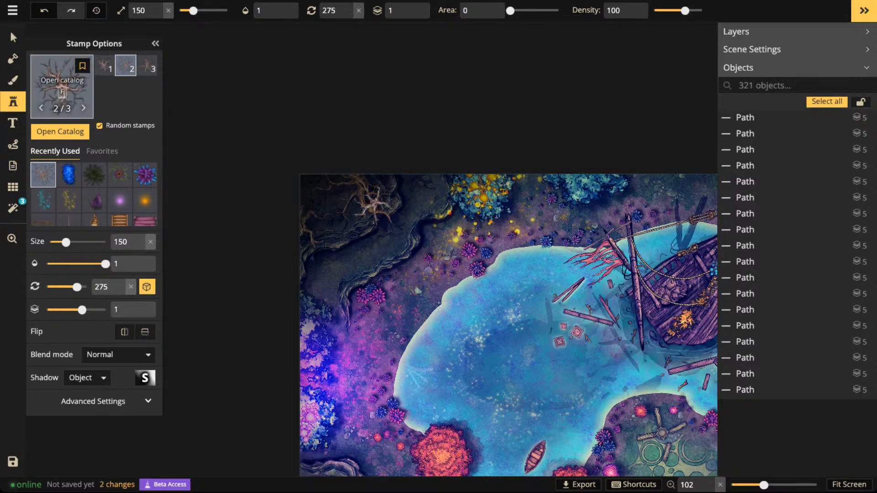
- Choose the Pansy Bushes stamp and place one at size 110 on the cliff at the map's right edge, above the carnivorous plant
{"action": "key", "text": "f"}
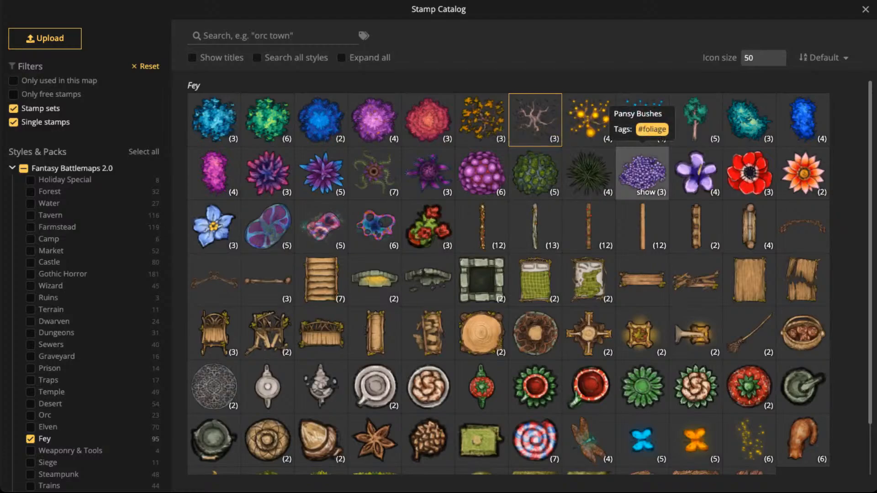
{"action": "left_click", "coordinate": [643, 174]}
{"action": "left_click_drag", "start_coordinate": [579, 361], "coordinate": [539, 184]}
{"action": "left_click_drag", "start_coordinate": [710, 342], "coordinate": [560, 249]}
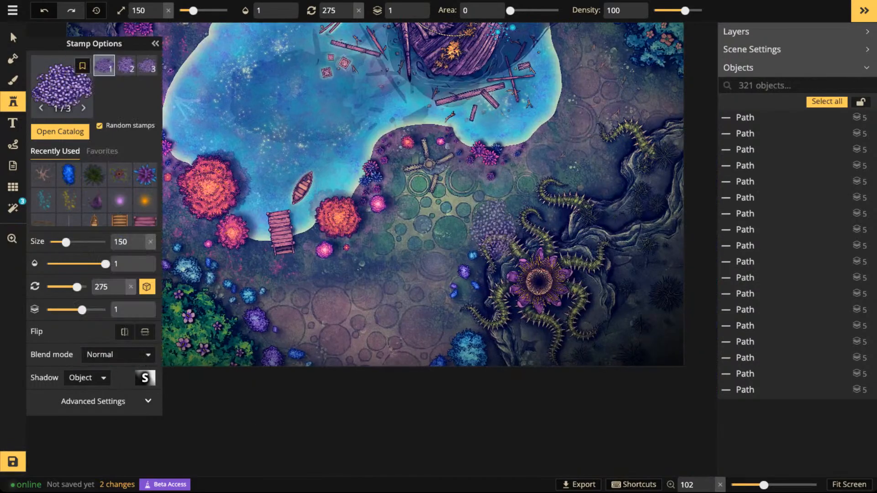
{"action": "scroll", "coordinate": [484, 224], "scroll_direction": "up", "scroll_amount": 1}
{"action": "scroll", "coordinate": [602, 213], "scroll_direction": "down", "scroll_amount": 2}
{"action": "left_click_drag", "start_coordinate": [639, 213], "coordinate": [555, 211]}
{"action": "scroll", "coordinate": [563, 217], "scroll_direction": "up", "scroll_amount": 5}
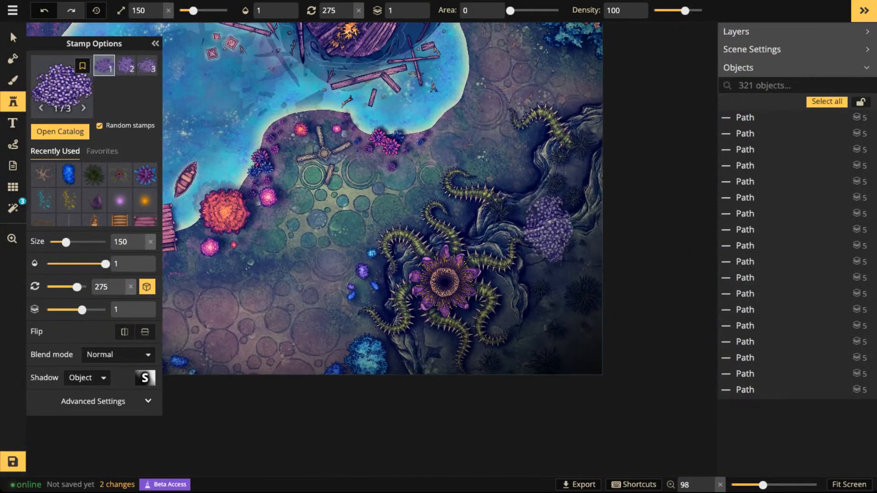
{"action": "scroll", "coordinate": [568, 206], "scroll_direction": "up", "scroll_amount": 3}
{"action": "scroll", "coordinate": [576, 196], "scroll_direction": "down", "scroll_amount": 2}
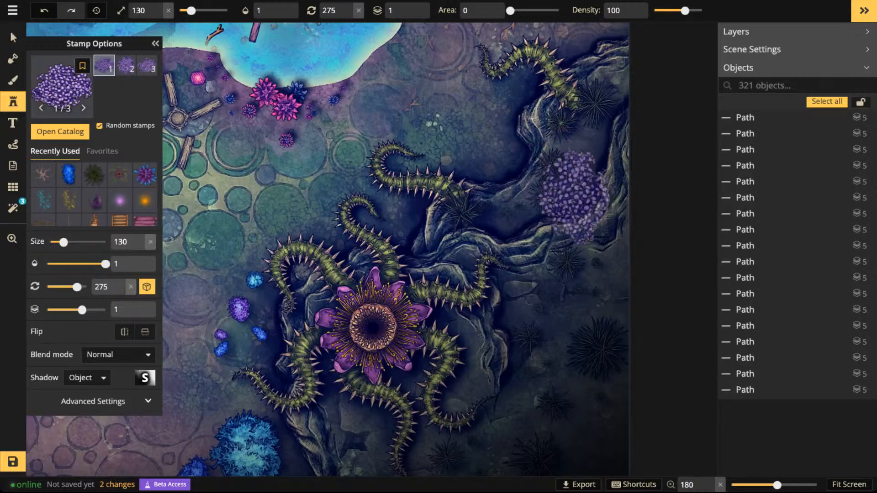
{"action": "scroll", "coordinate": [595, 202], "scroll_direction": "up", "scroll_amount": 2}
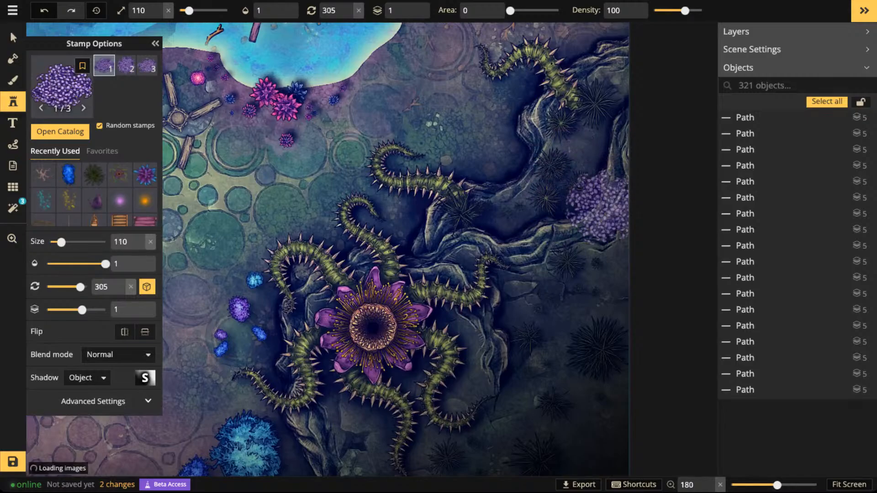
{"action": "left_click", "coordinate": [601, 206]}
- Add a Pansy Bush at size 70 and another at size 50 along the rocks between the tentacles and the large pansy bush
{"action": "scroll", "coordinate": [535, 243], "scroll_direction": "down", "scroll_amount": 4}
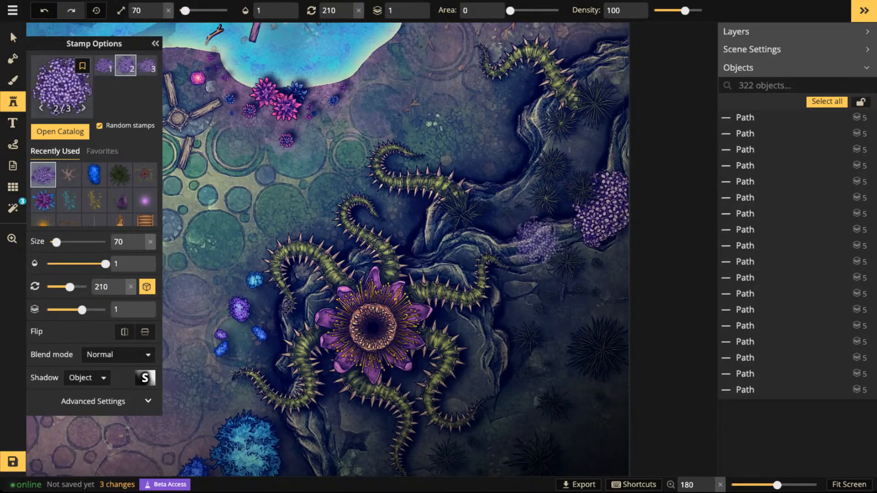
{"action": "left_click", "coordinate": [526, 246]}
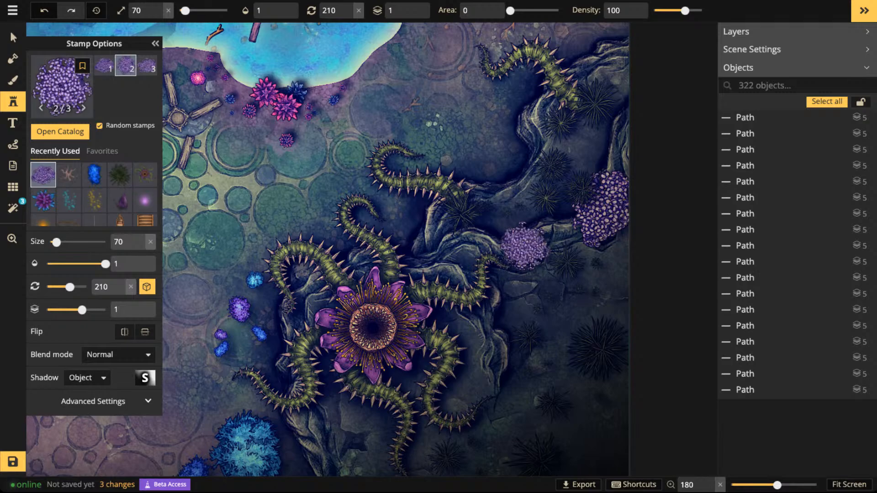
{"action": "scroll", "coordinate": [511, 187], "scroll_direction": "down", "scroll_amount": 4}
{"action": "scroll", "coordinate": [512, 187], "scroll_direction": "up", "scroll_amount": 2}
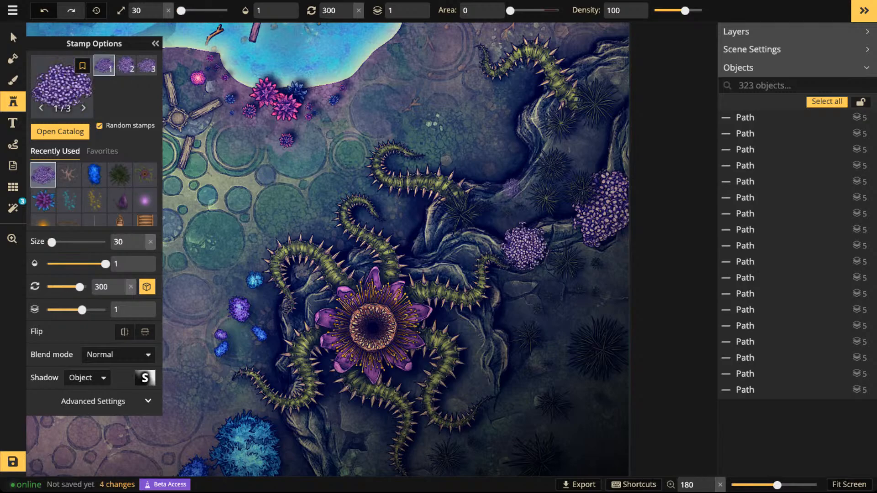
{"action": "scroll", "coordinate": [511, 188], "scroll_direction": "up", "scroll_amount": 2}
{"action": "scroll", "coordinate": [511, 187], "scroll_direction": "up", "scroll_amount": 2}
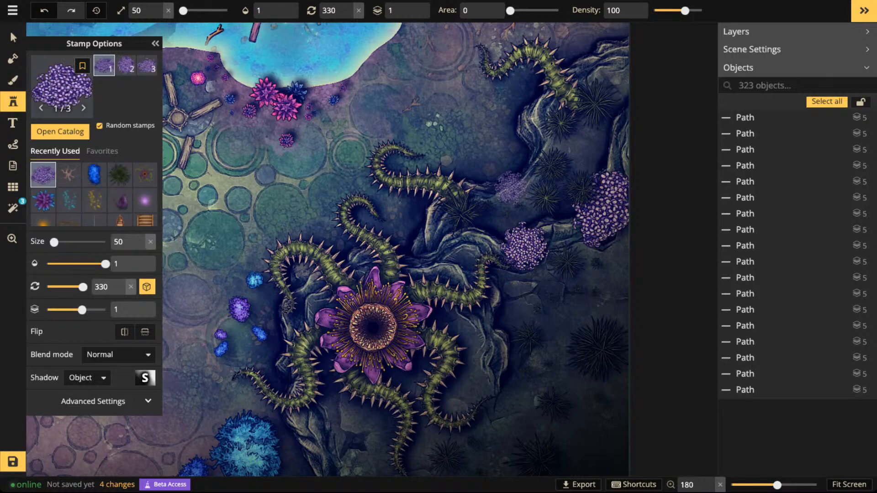
{"action": "left_click", "coordinate": [510, 188]}
- Scatter tiny Pansy Bushes at size 20 around the larger ones and higher up on the cliff
{"action": "scroll", "coordinate": [498, 224], "scroll_direction": "down", "scroll_amount": 4}
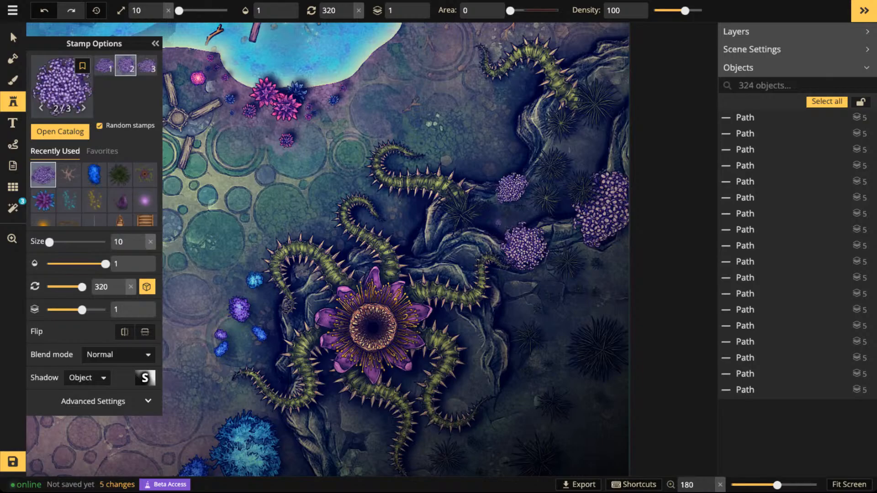
{"action": "scroll", "coordinate": [498, 222], "scroll_direction": "up", "scroll_amount": 1}
{"action": "double_click", "coordinate": [597, 132]}
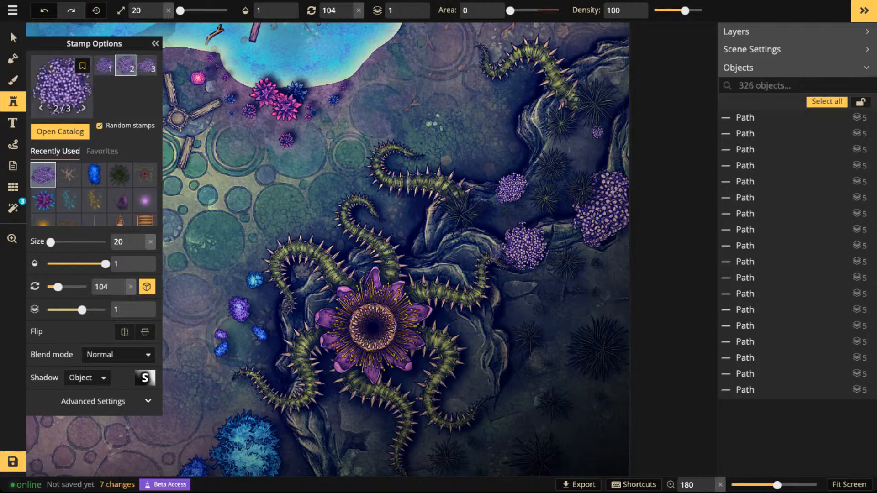
{"action": "left_click", "coordinate": [578, 143]}
{"action": "left_click", "coordinate": [581, 147]}
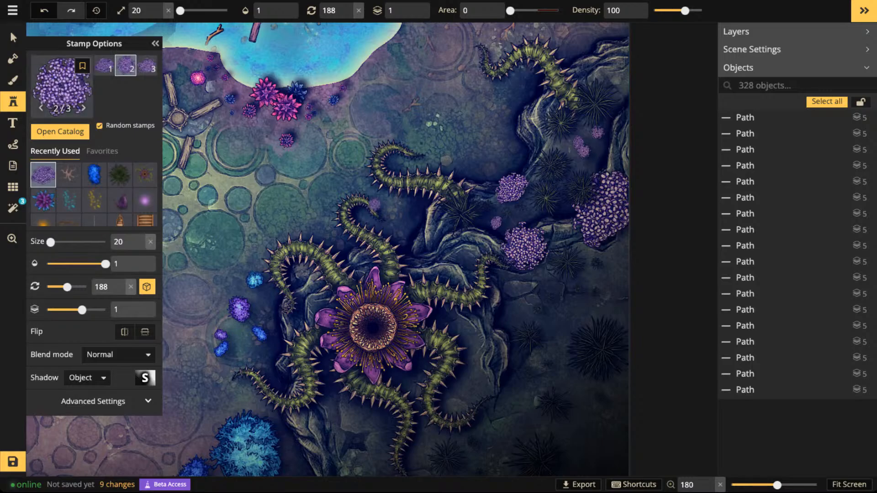
- Choose the Violent Delight stamp and place one at size 20 on the green ground beside the carnivorous plant's tentacles
{"action": "left_click", "coordinate": [62, 85]}
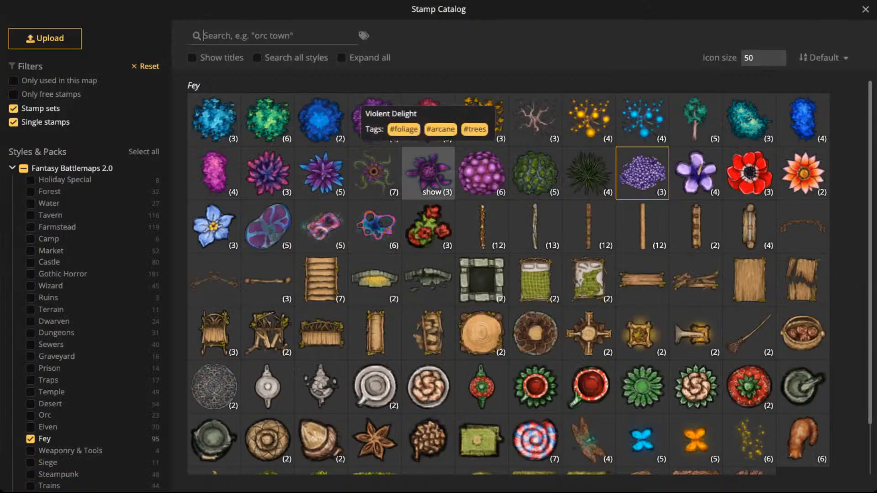
{"action": "left_click", "coordinate": [428, 173]}
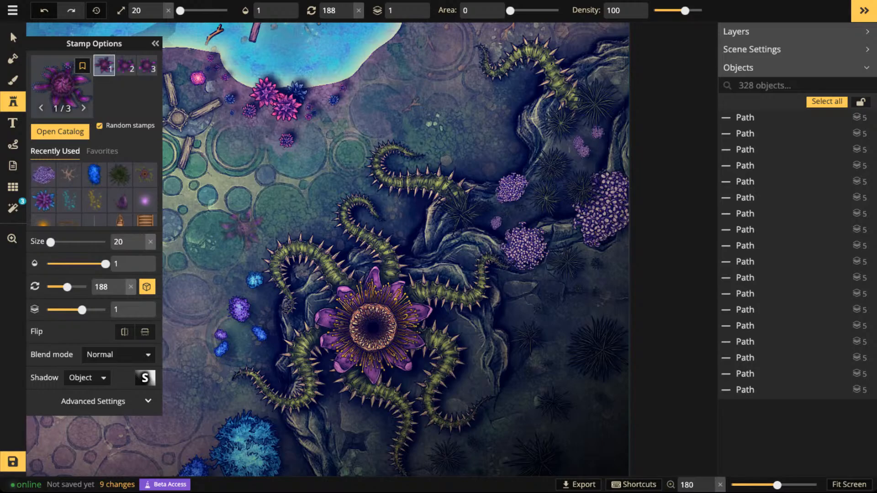
{"action": "left_click", "coordinate": [241, 227]}
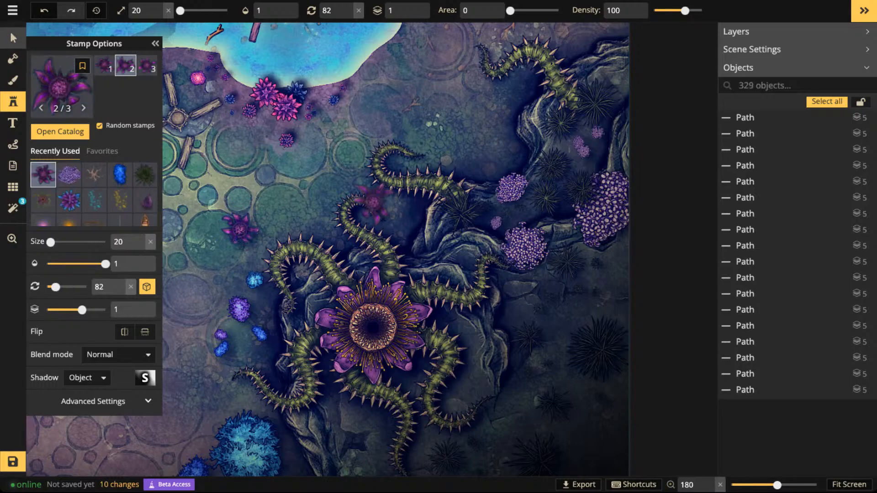
- Enlarge the Violent Delight flower to about size 110, rotate it, and move it onto the cliff at the map's lower-left edge
{"action": "left_click", "coordinate": [13, 38]}
{"action": "left_click_drag", "start_coordinate": [51, 64], "coordinate": [54, 64]}
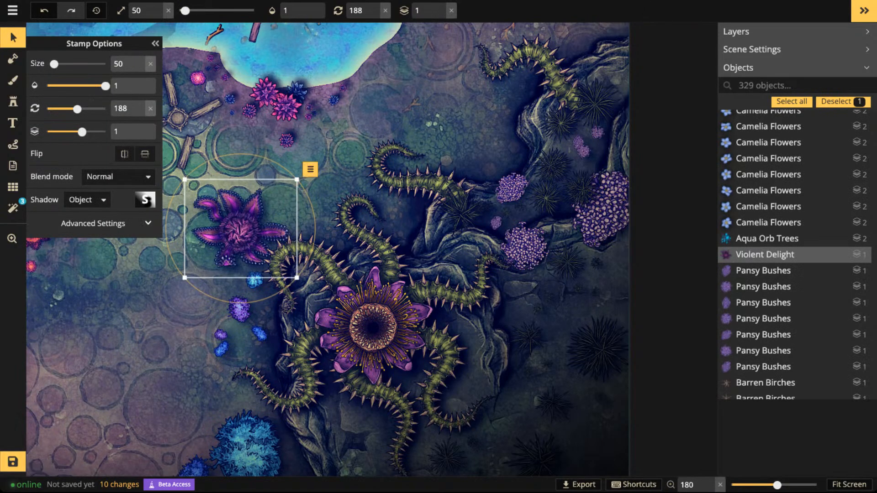
{"action": "scroll", "coordinate": [206, 254], "scroll_direction": "down", "scroll_amount": 10}
{"action": "key", "text": "space"}
{"action": "left_click_drag", "start_coordinate": [206, 253], "coordinate": [165, 318]}
{"action": "scroll", "coordinate": [183, 321], "scroll_direction": "up", "scroll_amount": 3}
{"action": "scroll", "coordinate": [183, 321], "scroll_direction": "up", "scroll_amount": 4}
{"action": "scroll", "coordinate": [168, 318], "scroll_direction": "up", "scroll_amount": 2}
{"action": "scroll", "coordinate": [168, 319], "scroll_direction": "up", "scroll_amount": 1}
{"action": "scroll", "coordinate": [168, 319], "scroll_direction": "up", "scroll_amount": 2}
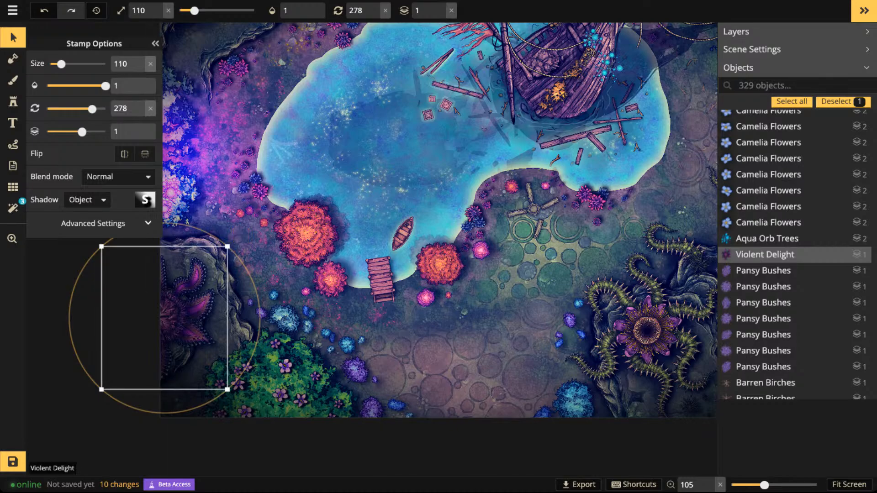
{"action": "scroll", "coordinate": [164, 319], "scroll_direction": "down", "scroll_amount": 1}
{"action": "key", "text": "Escape"}
- Look over the whole map, examining the balance of the new plants around the lake and along the lower shore
{"action": "scroll", "coordinate": [371, 248], "scroll_direction": "down", "scroll_amount": 2}
{"action": "key", "text": "space"}
{"action": "left_click_drag", "start_coordinate": [393, 228], "coordinate": [323, 274]}
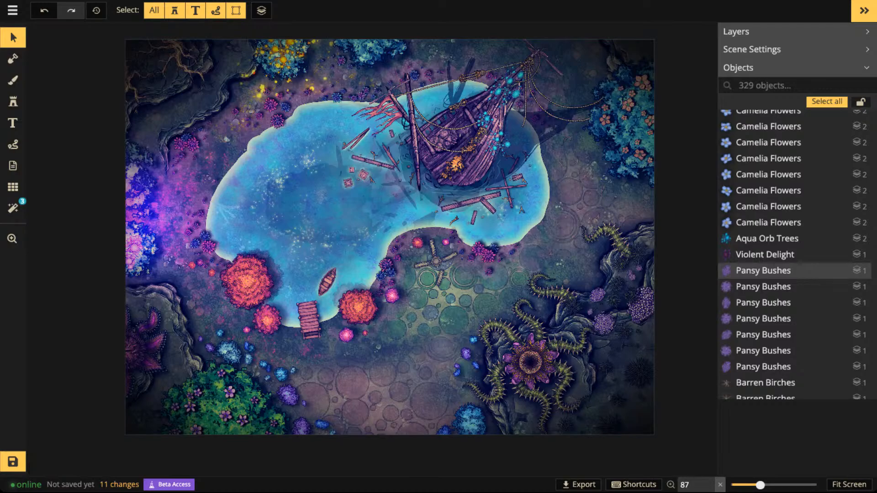
{"action": "scroll", "coordinate": [418, 252], "scroll_direction": "up", "scroll_amount": 1}
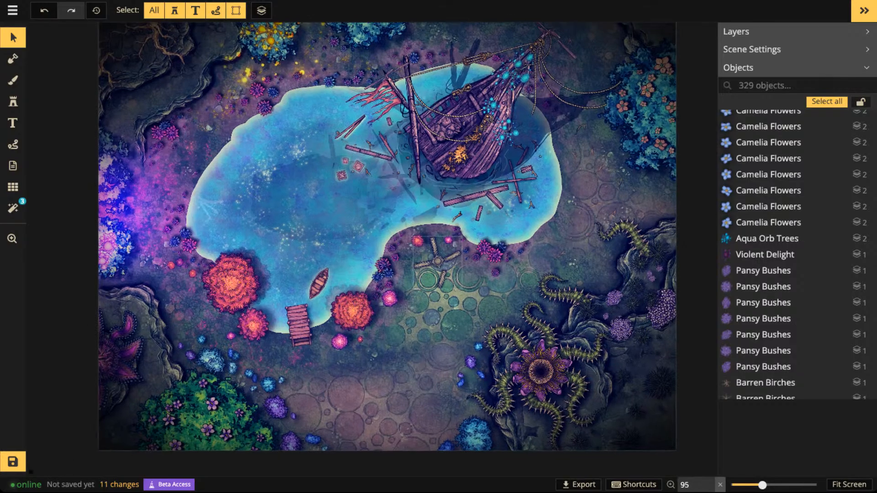
{"action": "scroll", "coordinate": [416, 255], "scroll_direction": "down", "scroll_amount": 1}
{"action": "key", "text": "space"}
{"action": "left_click_drag", "start_coordinate": [416, 256], "coordinate": [395, 261]}
{"action": "scroll", "coordinate": [342, 261], "scroll_direction": "down", "scroll_amount": 2}
{"action": "key", "text": "space"}
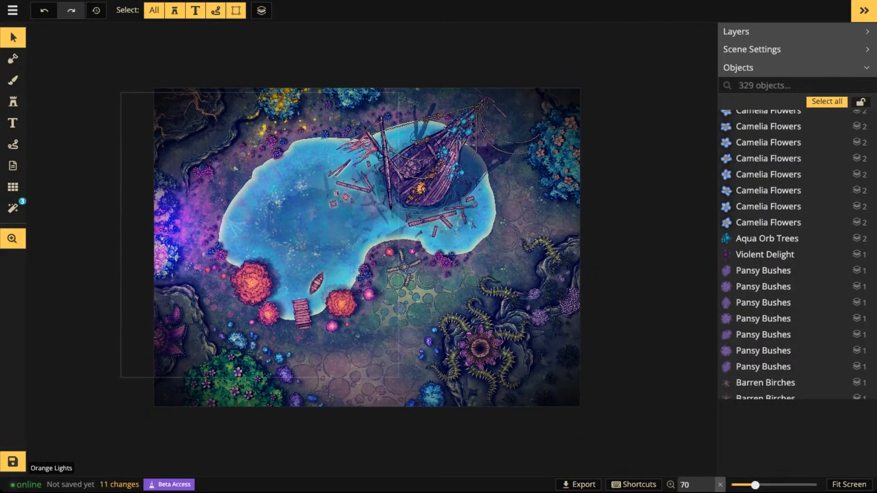
{"action": "left_click_drag", "start_coordinate": [342, 261], "coordinate": [368, 252]}
{"action": "scroll", "coordinate": [352, 352], "scroll_direction": "up", "scroll_amount": 5}
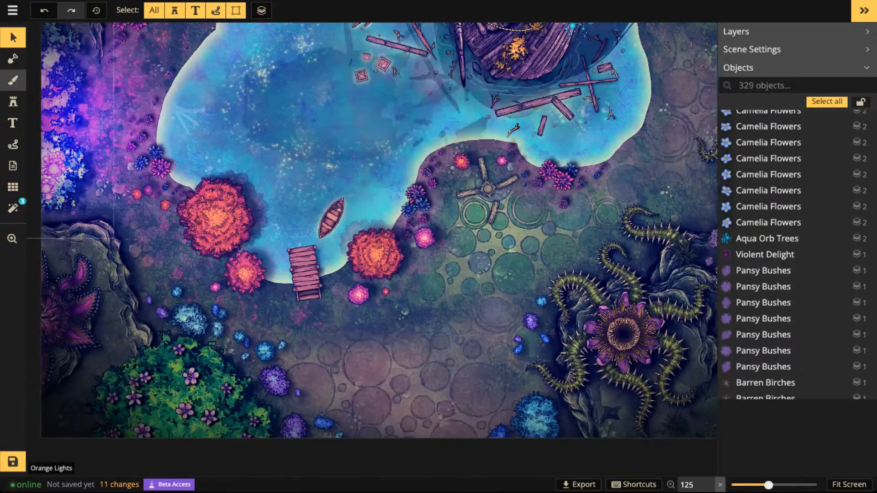
- Choose the scattered loose stones texture from the Dungeon Textures for the brush
{"action": "left_click", "coordinate": [13, 80]}
{"action": "key", "text": "f"}
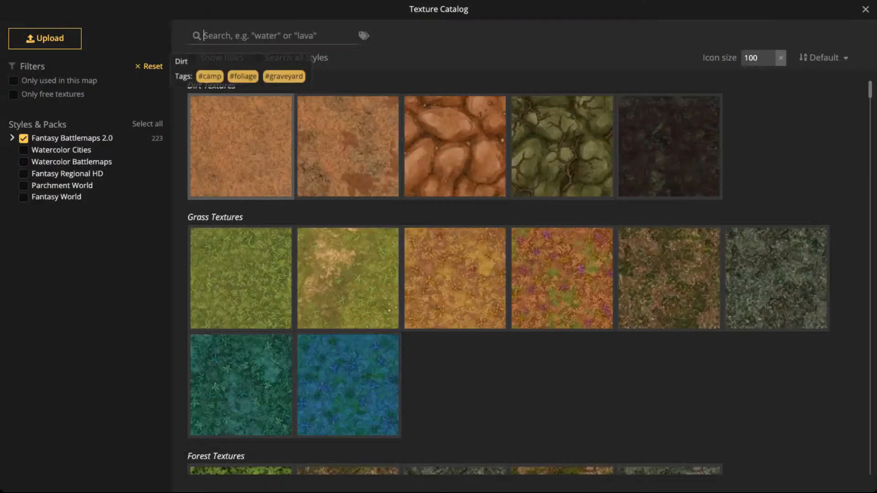
{"action": "scroll", "coordinate": [347, 256], "scroll_direction": "down", "scroll_amount": 8}
{"action": "scroll", "coordinate": [508, 277], "scroll_direction": "down", "scroll_amount": 15}
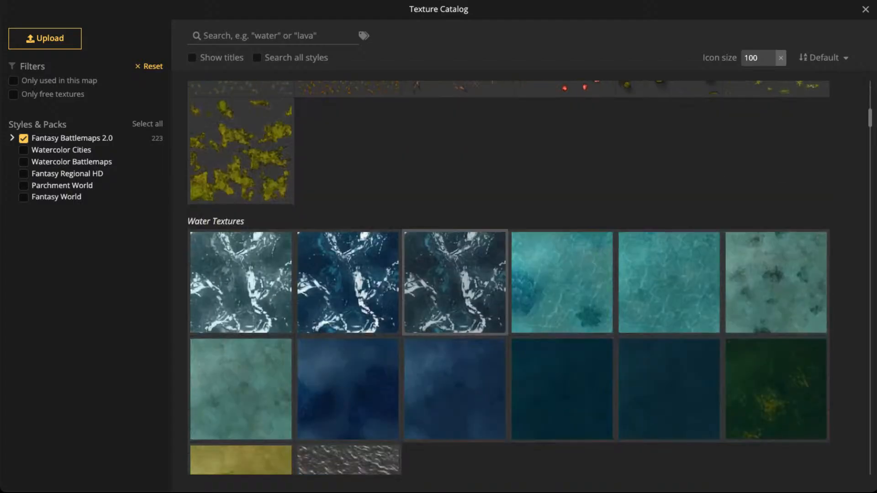
{"action": "scroll", "coordinate": [455, 256], "scroll_direction": "down", "scroll_amount": 5}
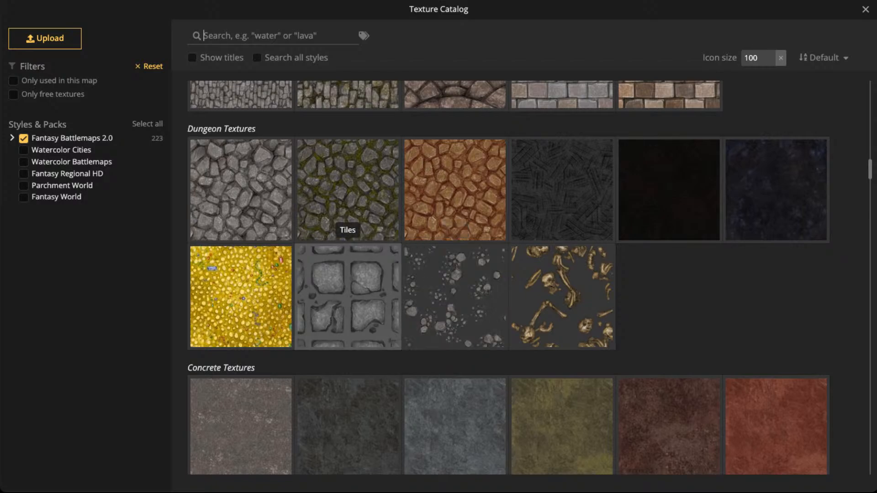
{"action": "left_click", "coordinate": [455, 274]}
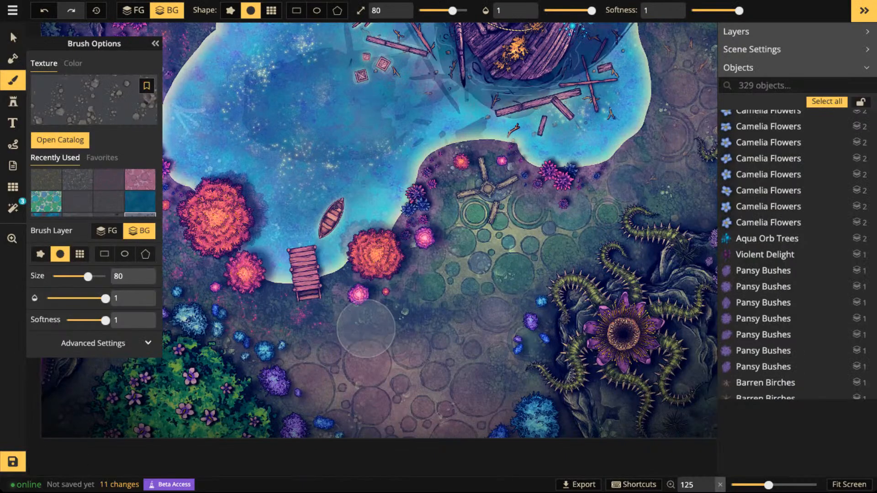
- Paint the stones on the foreground layer with brush size 50 and opacity 0.4, over the ground just below the dock
{"action": "left_click", "coordinate": [565, 10]}
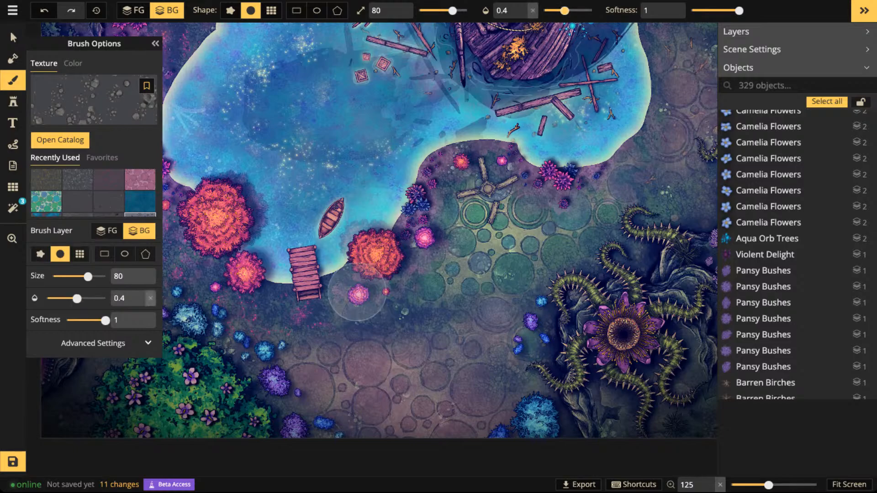
{"action": "left_click", "coordinate": [134, 10]}
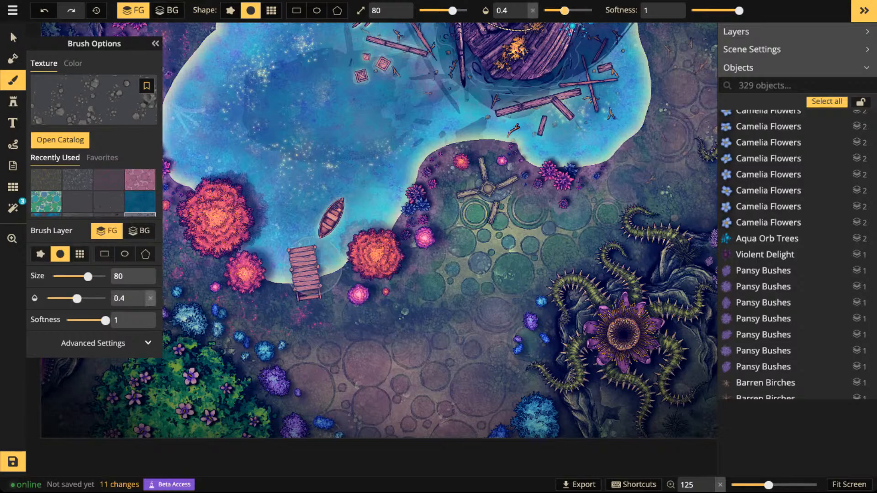
{"action": "key", "text": "bracketleft"}
{"action": "key", "text": "bracketleft"}
{"action": "key", "text": "bracketleft"}
{"action": "key", "text": "bracketleft"}
{"action": "key", "text": "bracketright"}
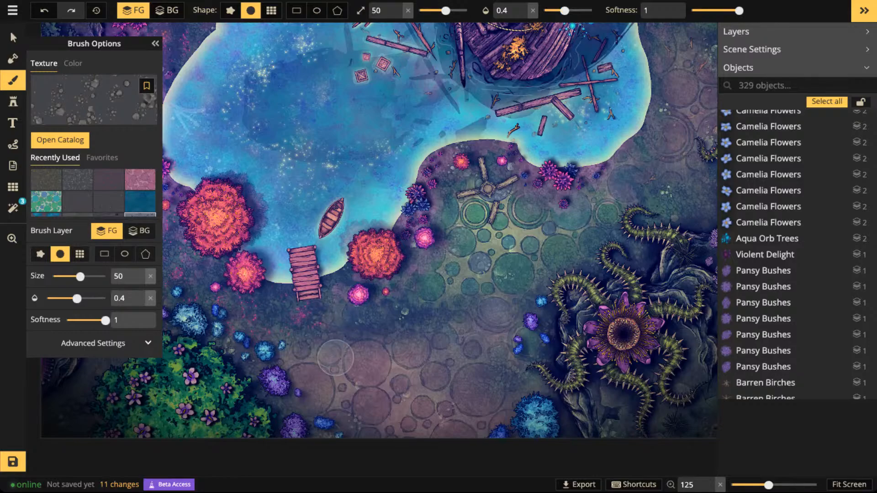
{"action": "left_click", "coordinate": [303, 319]}
{"action": "left_click", "coordinate": [304, 322]}
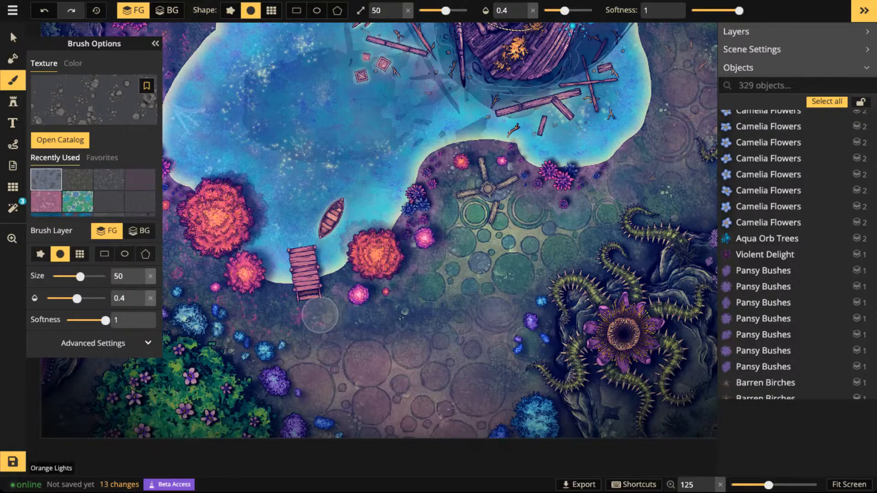
{"action": "mouse_move", "coordinate": [320, 315]}
{"action": "left_mouse_down"}
{"action": "mouse_move", "coordinate": [306, 316]}
{"action": "mouse_move", "coordinate": [356, 350]}
{"action": "left_mouse_up"}
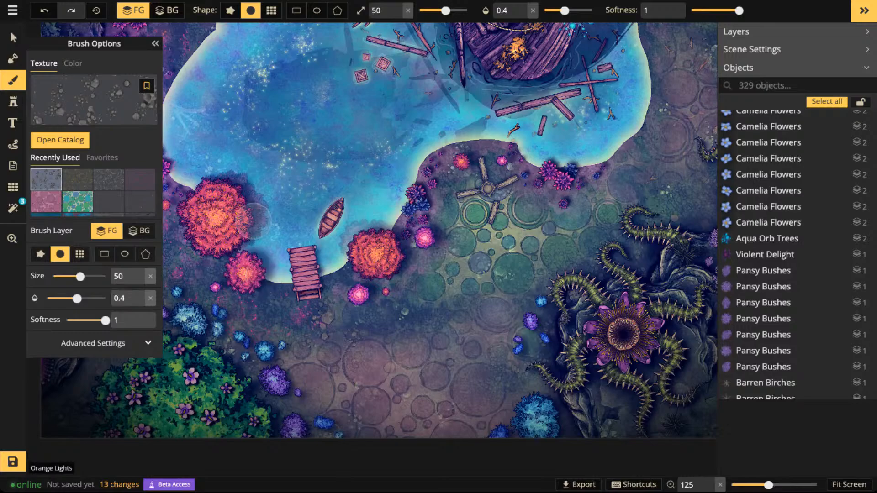
- Look over the whole map to judge the ground texture around the lake, and open the brush's advanced settings
{"action": "key", "text": "space"}
{"action": "scroll", "coordinate": [256, 215], "scroll_direction": "down", "scroll_amount": 1}
{"action": "mouse_move", "coordinate": [304, 119]}
{"action": "left_mouse_down"}
{"action": "mouse_move", "coordinate": [366, 166]}
{"action": "mouse_move", "coordinate": [381, 193]}
{"action": "mouse_move", "coordinate": [361, 223]}
{"action": "mouse_move", "coordinate": [494, 282]}
{"action": "mouse_move", "coordinate": [505, 245]}
{"action": "left_mouse_up"}
{"action": "scroll", "coordinate": [441, 252], "scroll_direction": "down", "scroll_amount": 4}
{"action": "scroll", "coordinate": [440, 253], "scroll_direction": "down", "scroll_amount": 4}
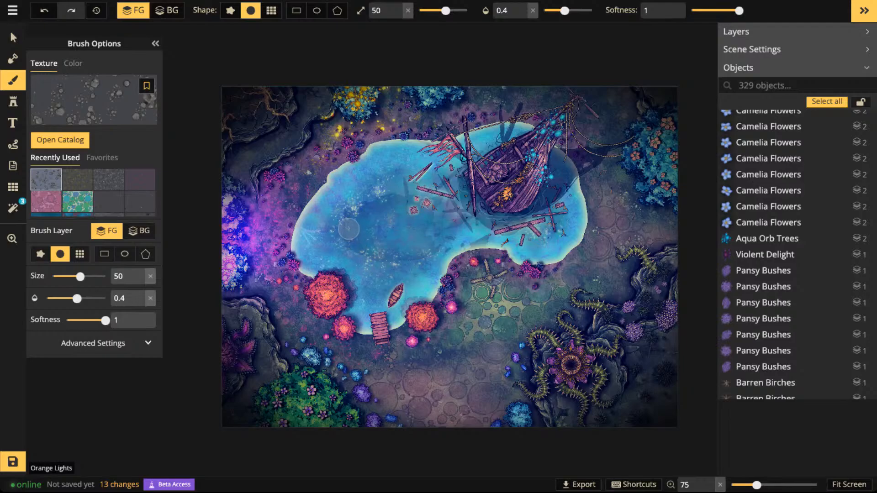
{"action": "scroll", "coordinate": [359, 192], "scroll_direction": "up", "scroll_amount": 2}
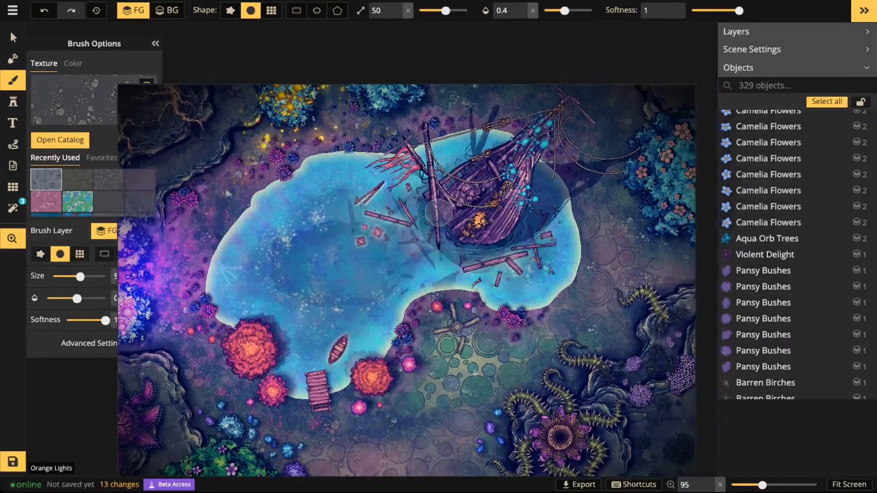
{"action": "left_click", "coordinate": [148, 343]}
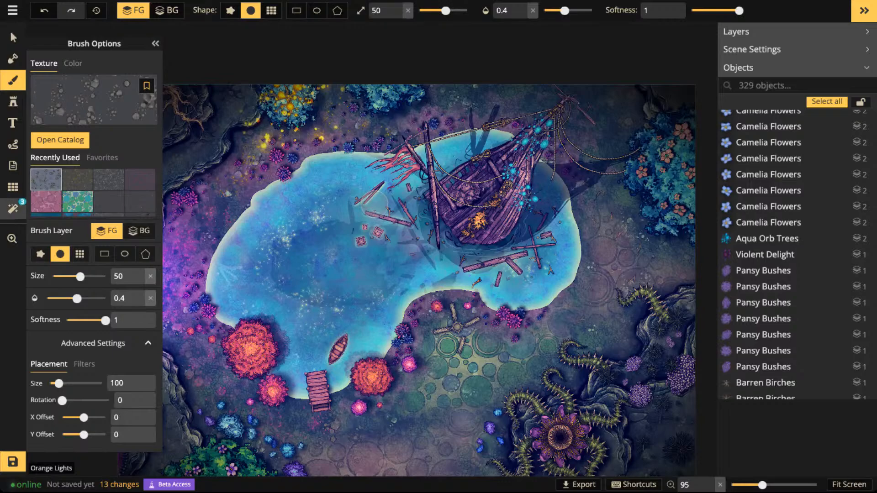
- Add a new custom texture filter to the map
{"action": "left_click", "coordinate": [13, 209]}
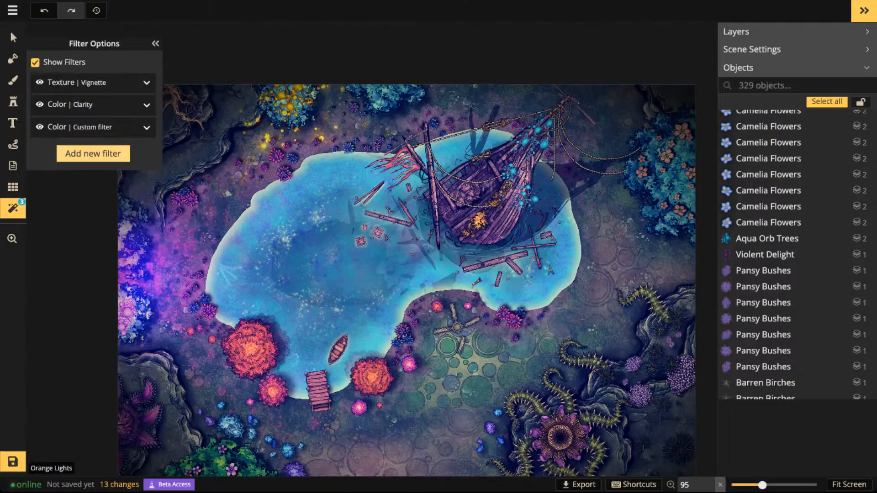
{"action": "left_click", "coordinate": [93, 153]}
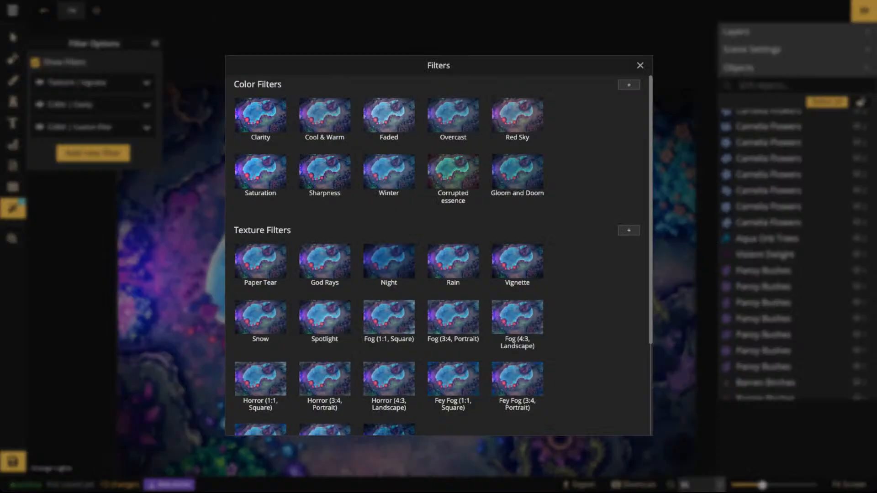
{"action": "scroll", "coordinate": [438, 256], "scroll_direction": "down", "scroll_amount": 1}
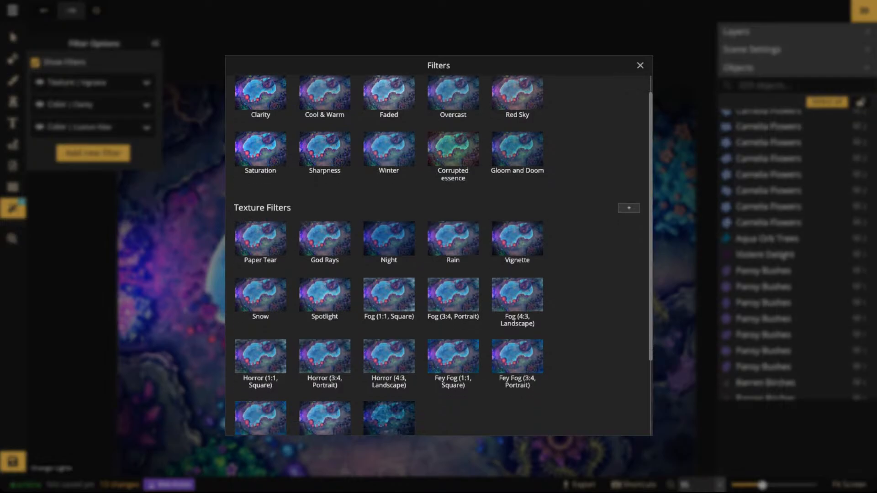
{"action": "left_click", "coordinate": [629, 208]}
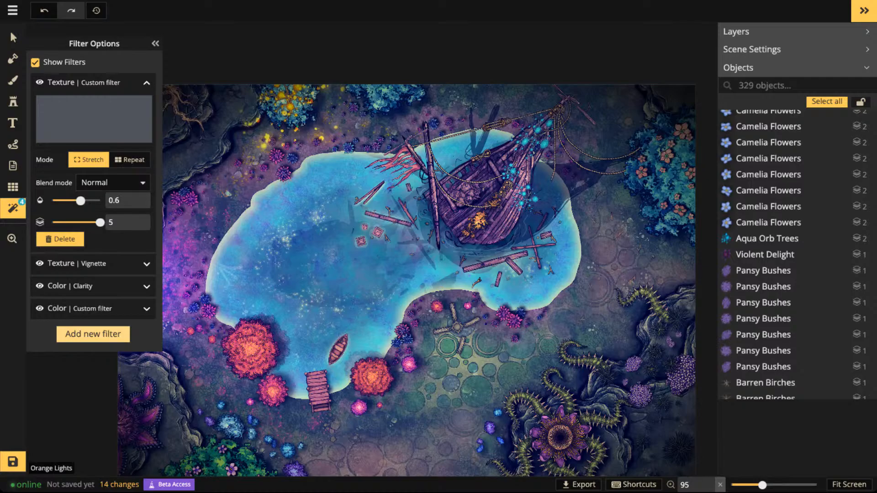
- Assign the Old Paper texture from the Parchment World style to the custom texture filter
{"action": "left_click", "coordinate": [94, 118]}
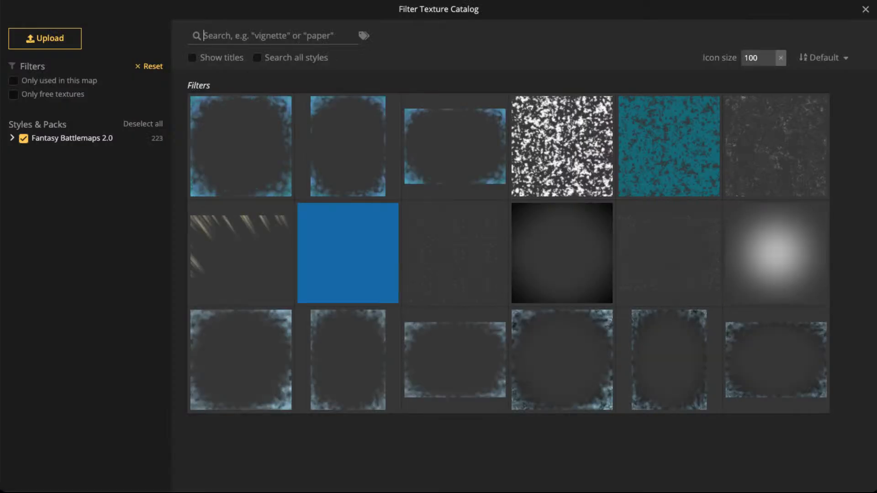
{"action": "left_click", "coordinate": [257, 57]}
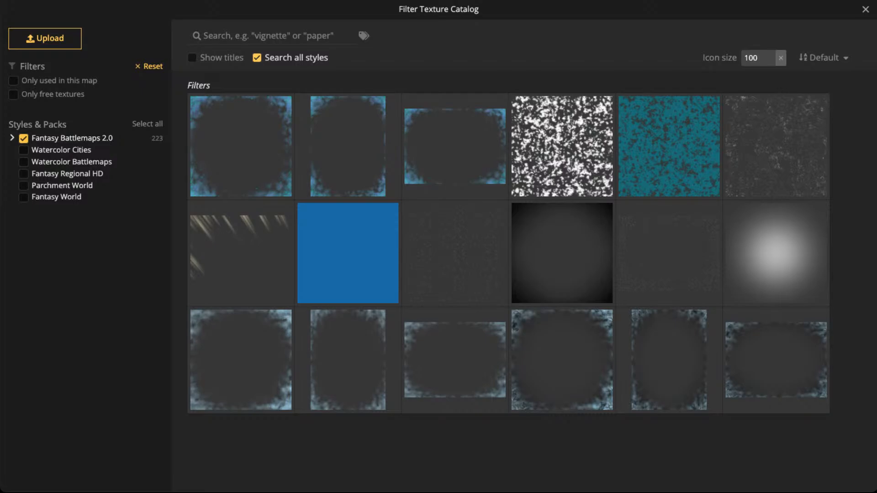
{"action": "left_click", "coordinate": [24, 138]}
{"action": "left_click", "coordinate": [23, 185]}
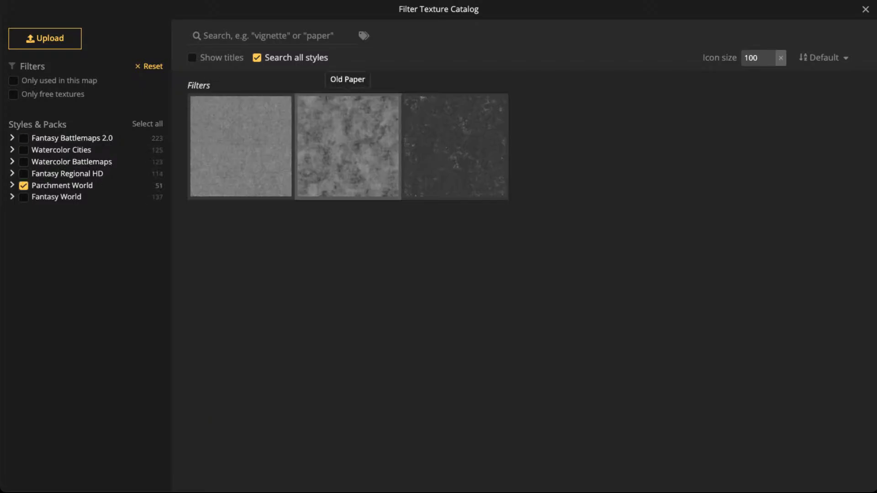
{"action": "left_click", "coordinate": [348, 146]}
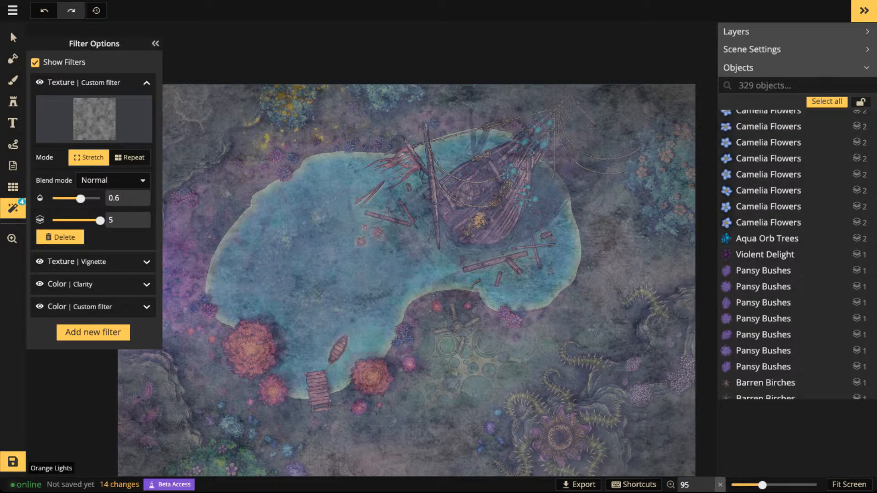
- Set the Old Paper filter's blend mode to Overlay
{"action": "left_click", "coordinate": [114, 181]}
{"action": "scroll", "coordinate": [82, 292], "scroll_direction": "down", "scroll_amount": 1}
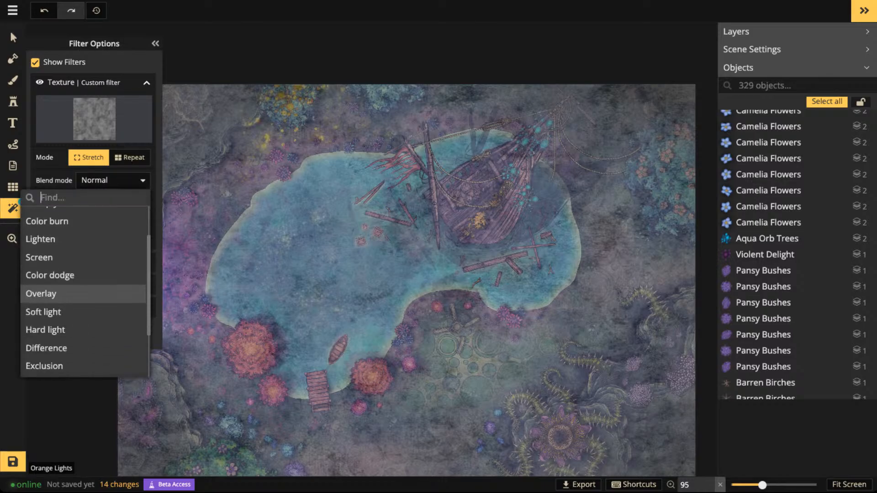
{"action": "left_click", "coordinate": [82, 294]}
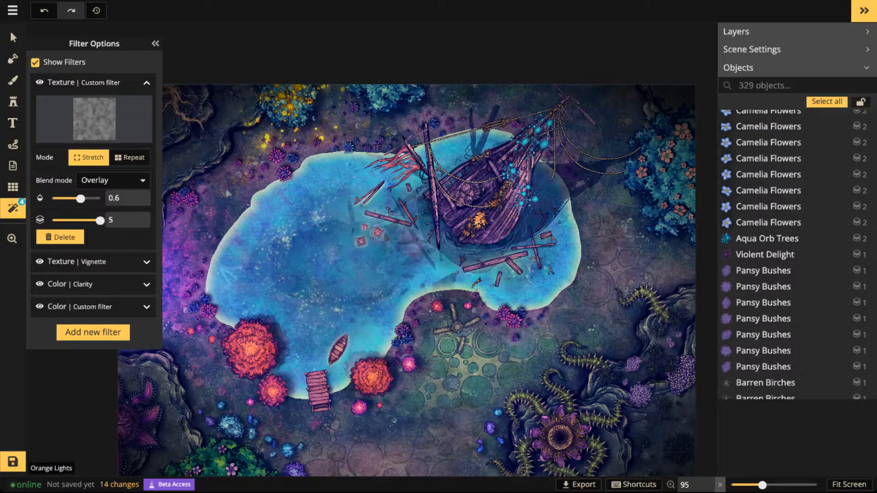
- Compare the Old Paper overlay at opacities 1, 0.01 and 0.58, and settle on a value somewhat above 0.58
{"action": "left_click_drag", "start_coordinate": [80, 199], "coordinate": [100, 198]}
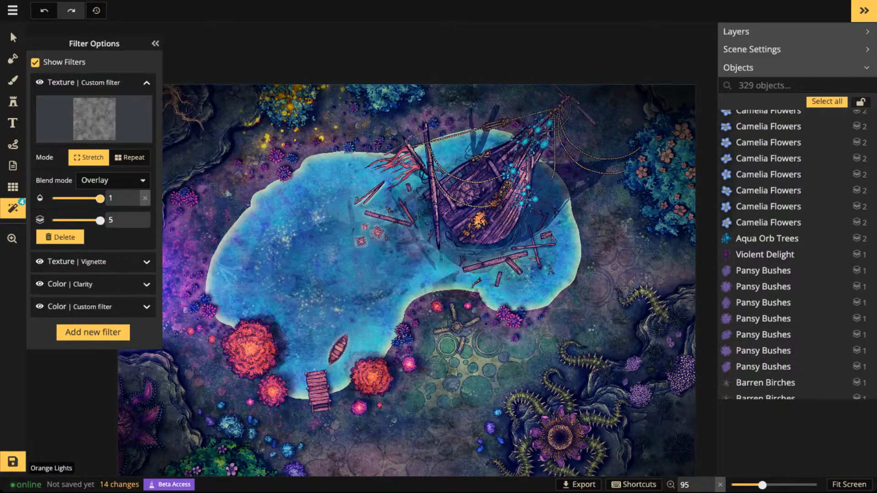
{"action": "scroll", "coordinate": [432, 293], "scroll_direction": "up", "scroll_amount": 2}
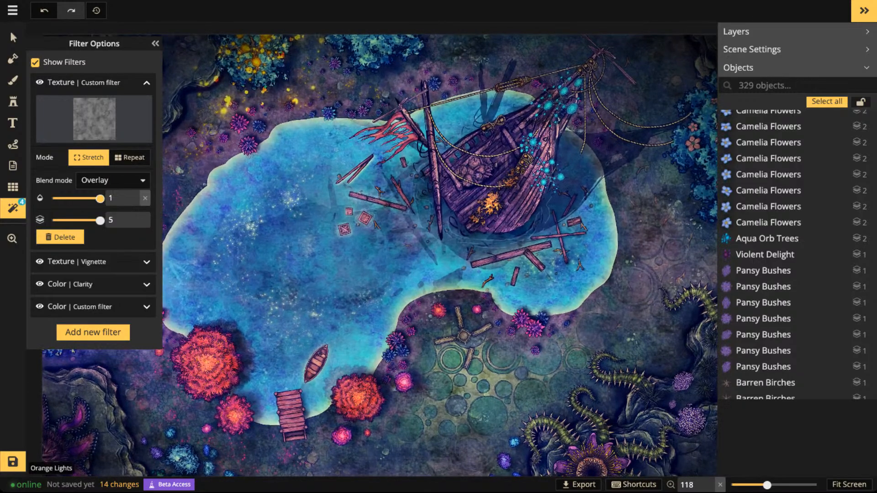
{"action": "scroll", "coordinate": [432, 293], "scroll_direction": "down", "scroll_amount": 3}
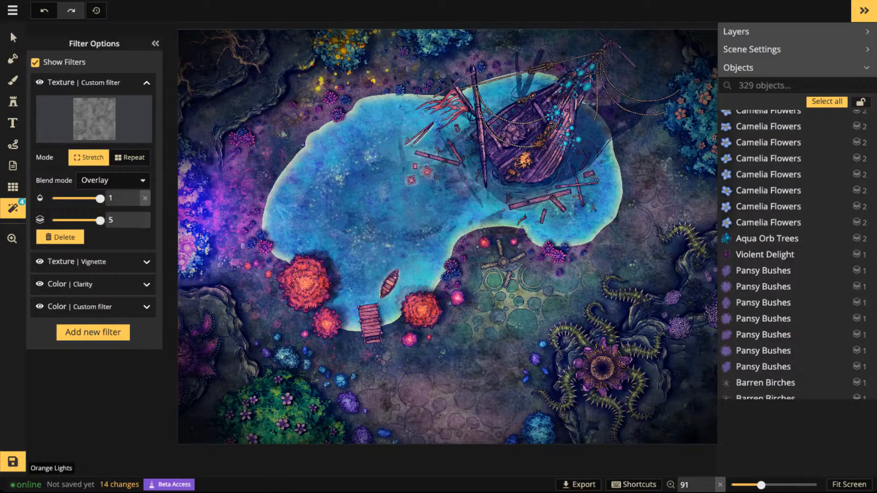
{"action": "left_click_drag", "start_coordinate": [100, 198], "coordinate": [52, 199]}
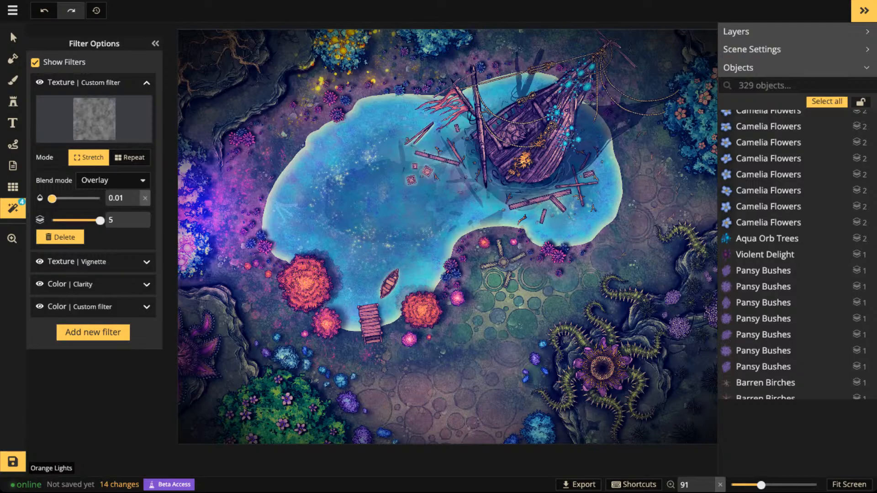
{"action": "left_click_drag", "start_coordinate": [52, 199], "coordinate": [80, 199]}
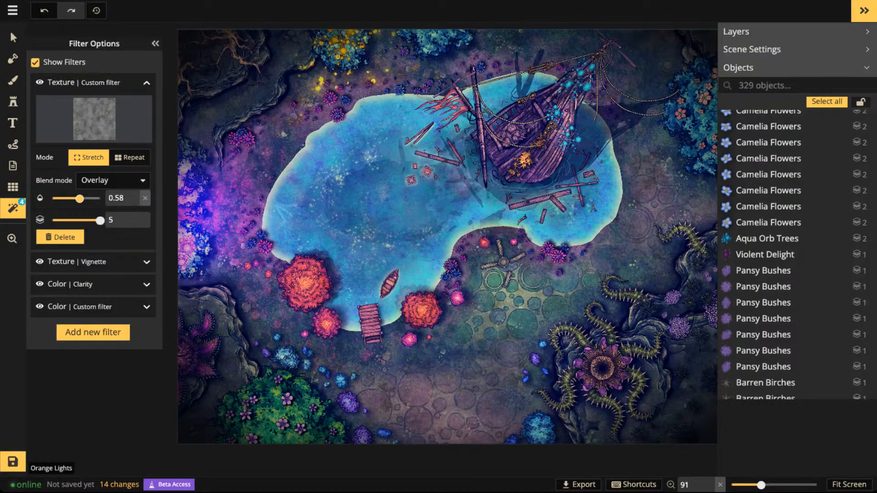
{"action": "left_click_drag", "start_coordinate": [79, 199], "coordinate": [89, 199]}
- Raise the Clarity color filter's opacity to 0.83 and finally to 1, checking the effect across the lake and wreck
{"action": "left_click", "coordinate": [77, 284]}
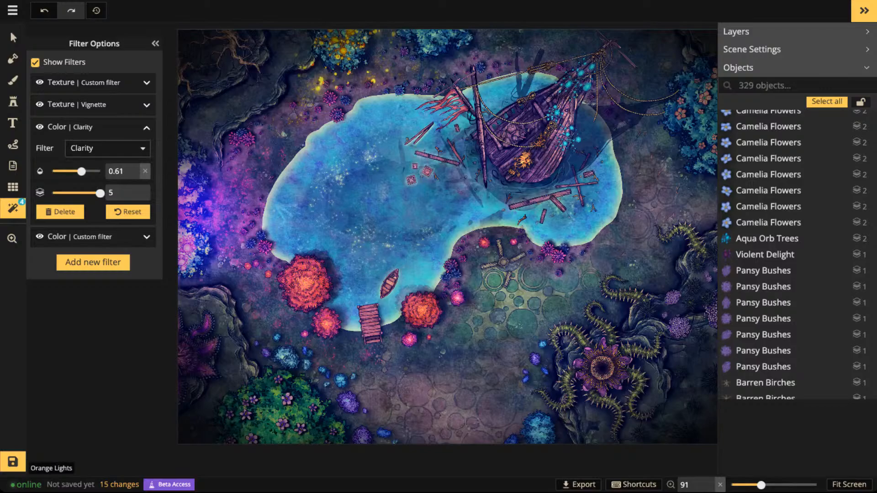
{"action": "left_click_drag", "start_coordinate": [81, 171], "coordinate": [92, 171]}
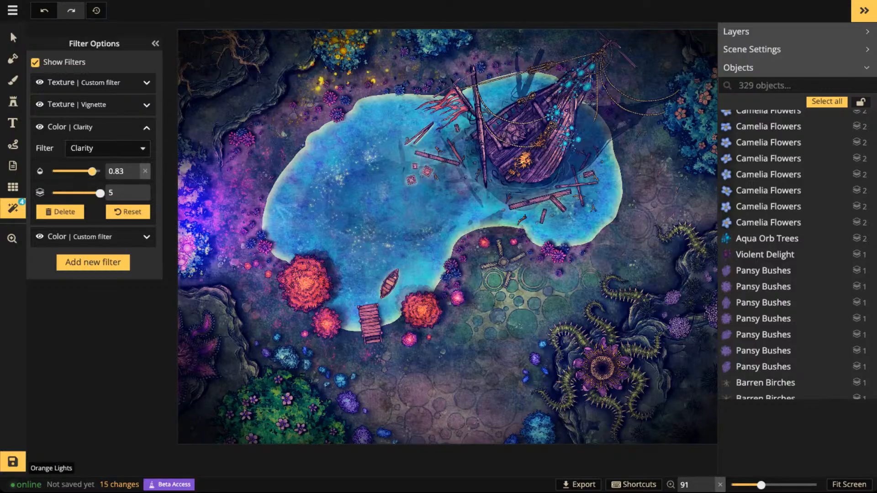
{"action": "scroll", "coordinate": [398, 166], "scroll_direction": "down", "scroll_amount": 2}
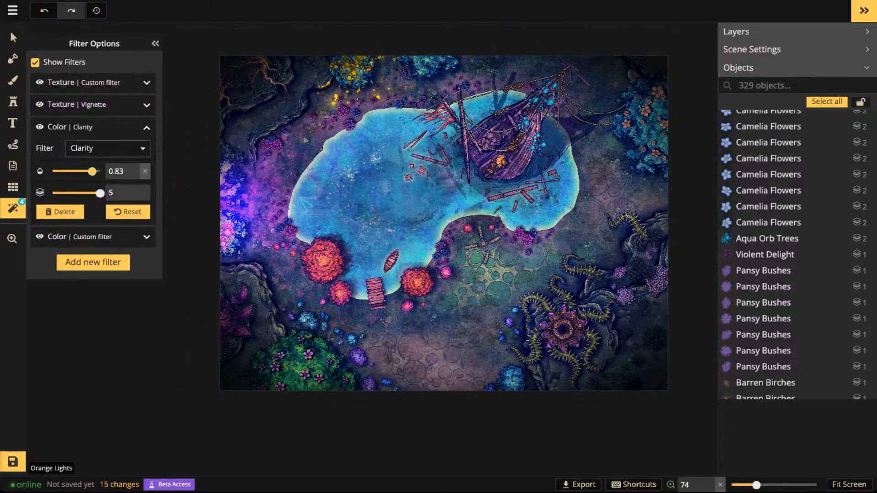
{"action": "left_click_drag", "start_coordinate": [92, 171], "coordinate": [100, 171]}
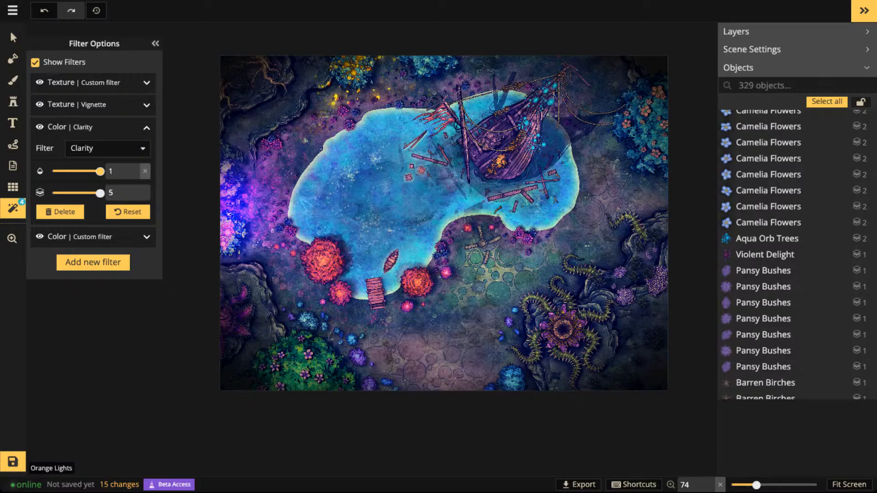
{"action": "scroll", "coordinate": [315, 173], "scroll_direction": "up", "scroll_amount": 4}
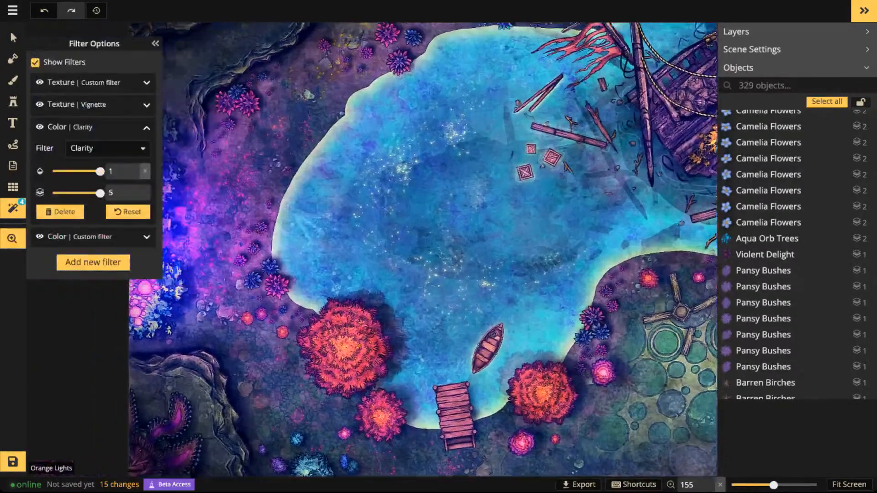
{"action": "left_click_drag", "start_coordinate": [571, 132], "coordinate": [333, 273]}
{"action": "scroll", "coordinate": [332, 273], "scroll_direction": "down", "scroll_amount": 2}
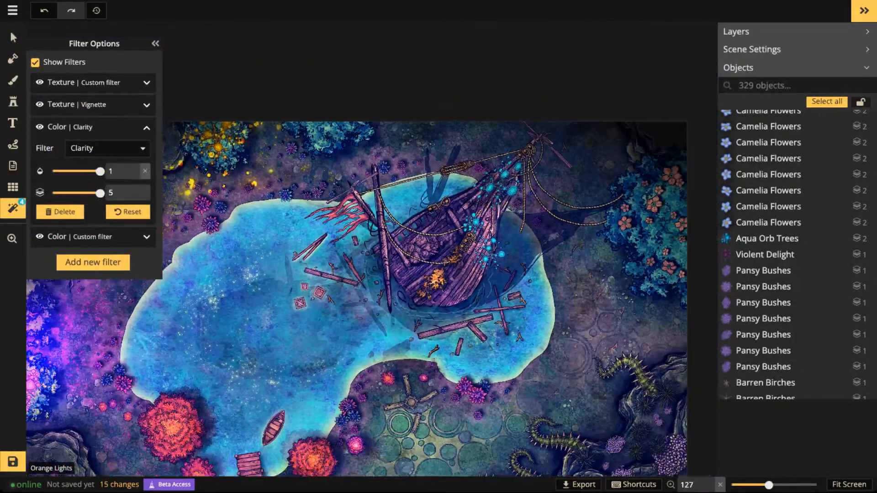
{"action": "scroll", "coordinate": [380, 247], "scroll_direction": "down", "scroll_amount": 3}
{"action": "left_click_drag", "start_coordinate": [380, 247], "coordinate": [446, 138]}
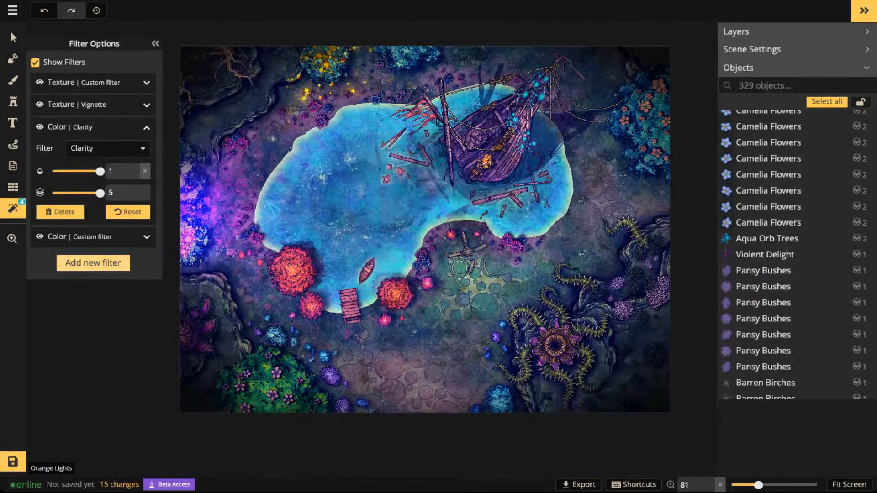
- Try the Forest Lighting (shade) texture filter at opacities 1, 0.45 and 0.66, and delete it
{"action": "left_click", "coordinate": [94, 264]}
{"action": "scroll", "coordinate": [454, 273], "scroll_direction": "down", "scroll_amount": 2}
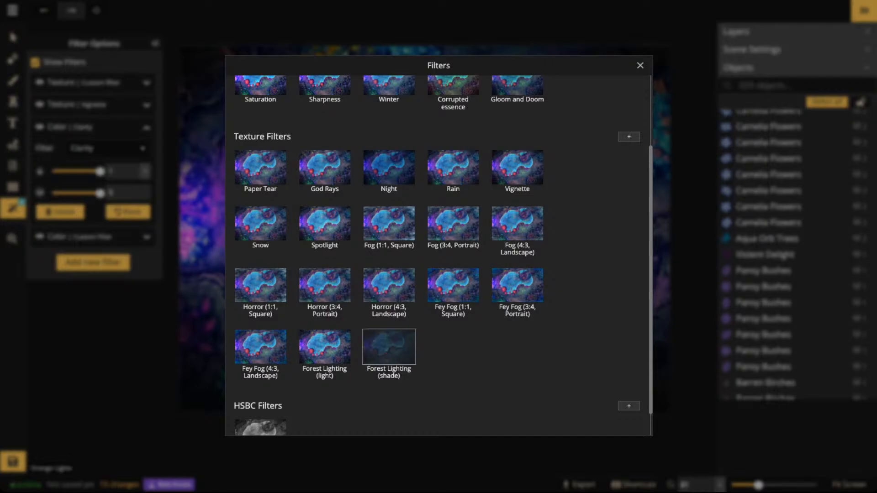
{"action": "left_click", "coordinate": [388, 347]}
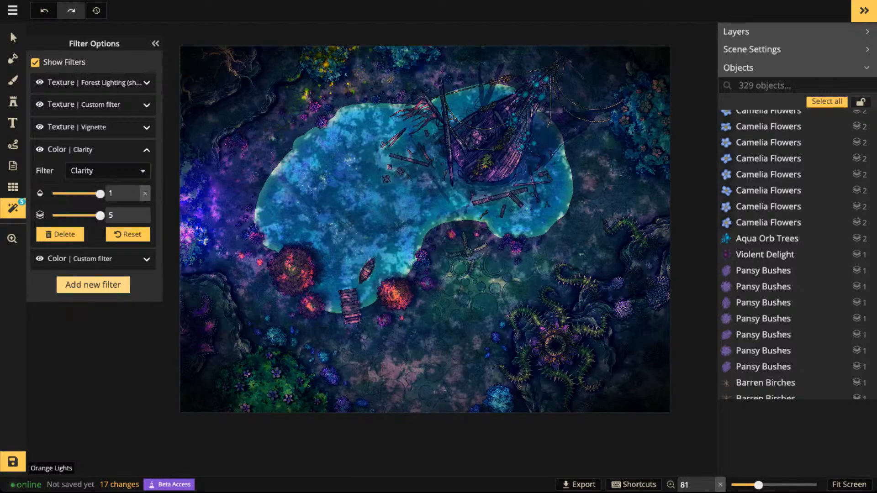
{"action": "left_click", "coordinate": [108, 82]}
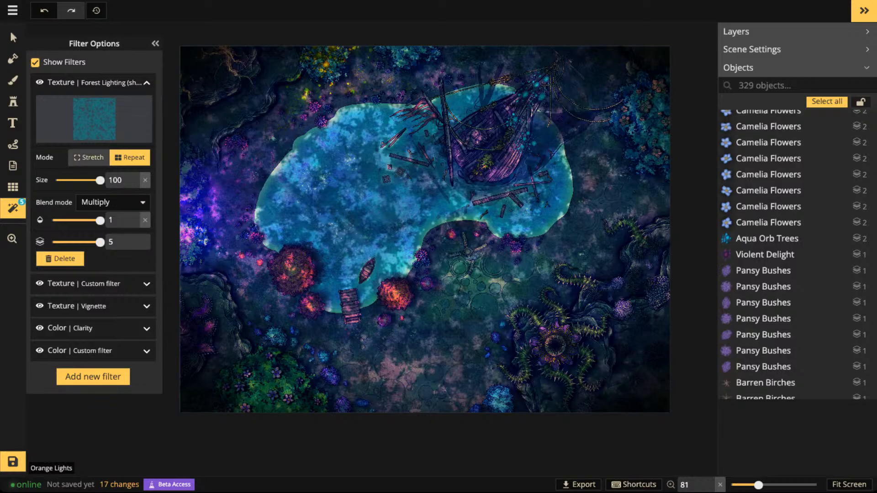
{"action": "left_click", "coordinate": [89, 157]}
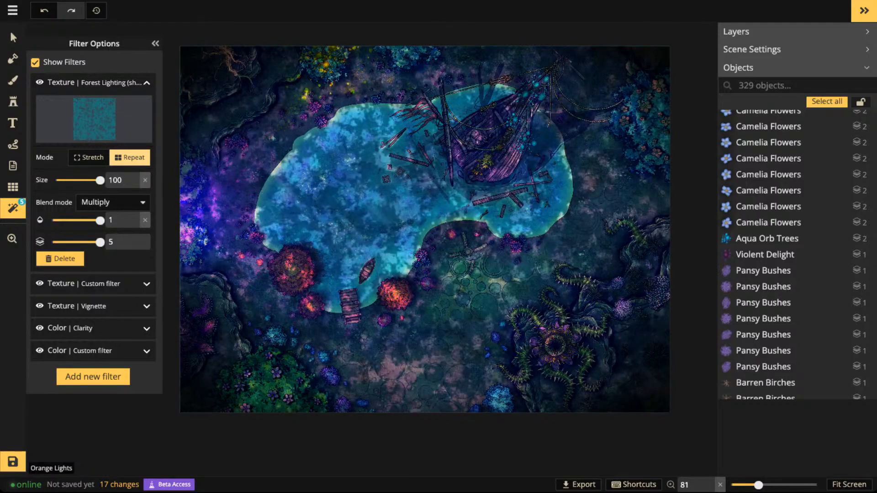
{"action": "left_click", "coordinate": [73, 221]}
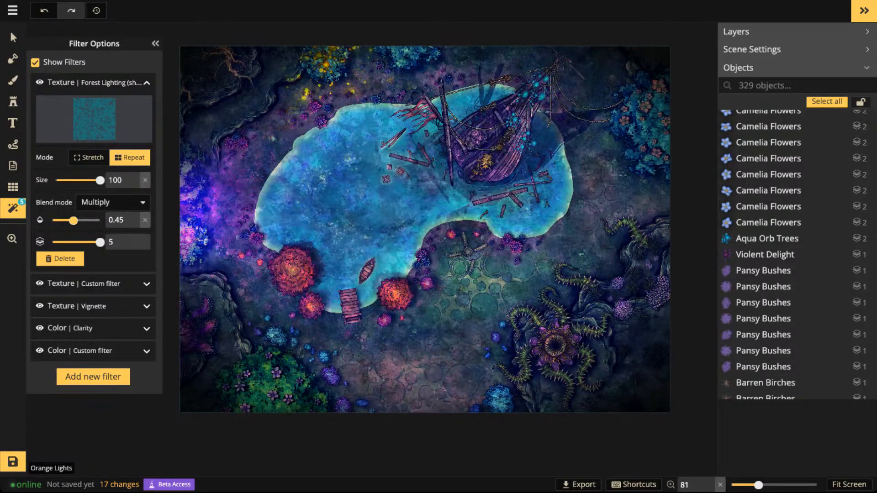
{"action": "left_click_drag", "start_coordinate": [74, 221], "coordinate": [84, 220]}
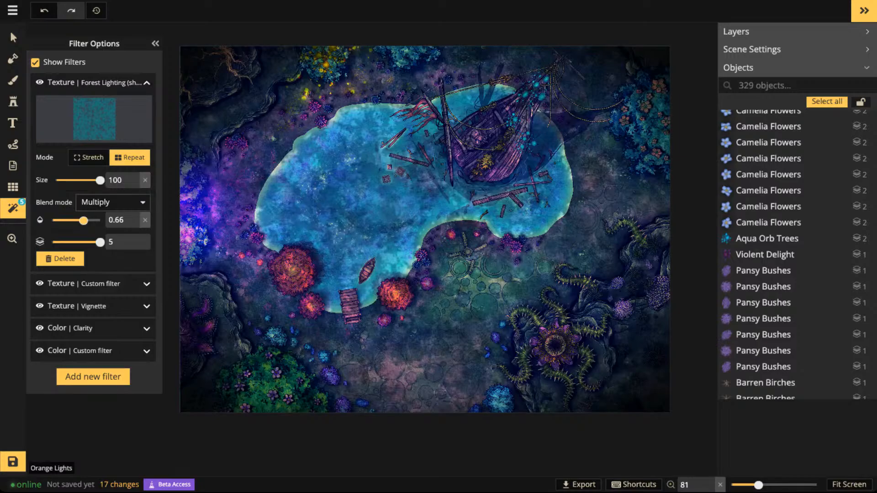
{"action": "left_click", "coordinate": [65, 258]}
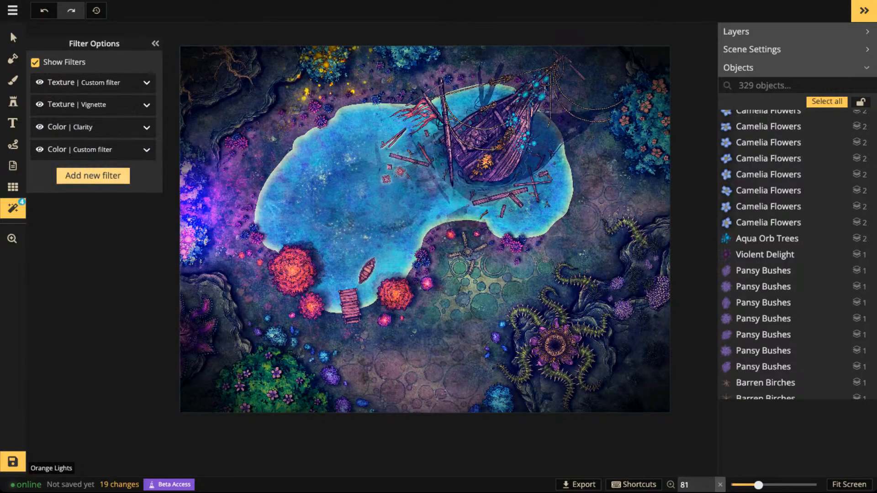
- Try the Corrupted essence color filter on the map and delete it
{"action": "left_click", "coordinate": [93, 176]}
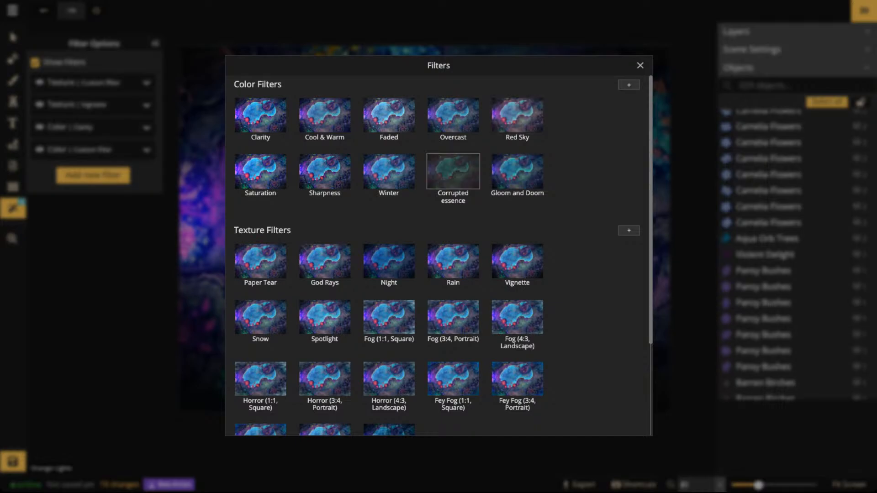
{"action": "left_click", "coordinate": [452, 171]}
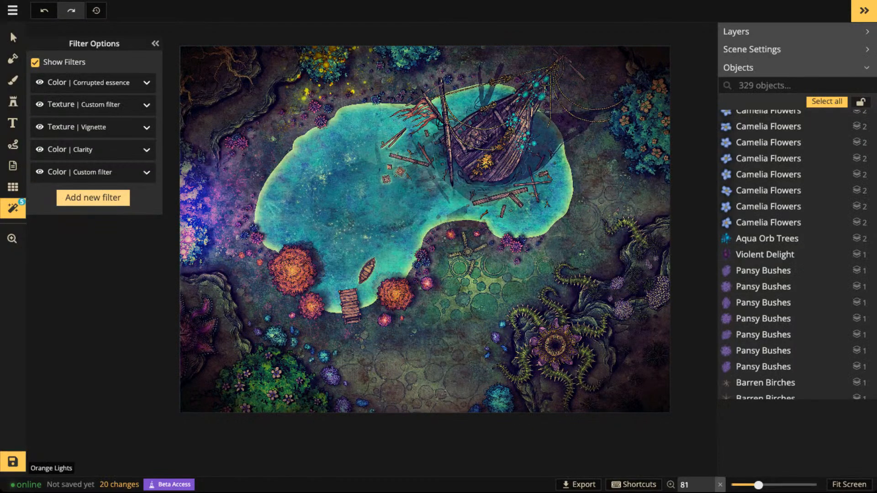
{"action": "left_click", "coordinate": [146, 83]}
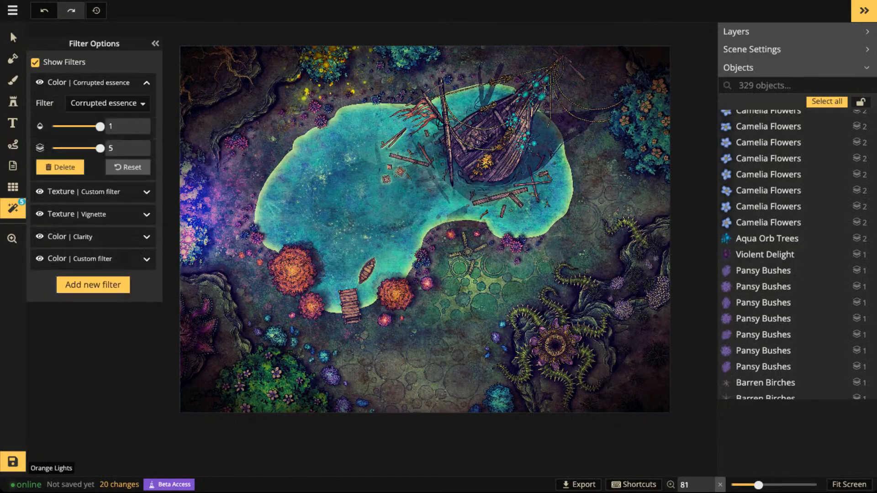
{"action": "left_click", "coordinate": [60, 167]}
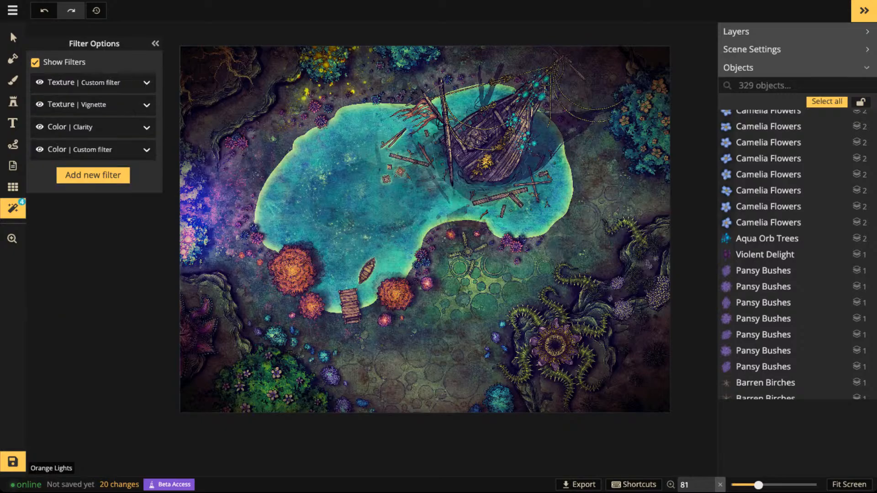
- Try the Red Sky color filter, reset its opacity to 1, and delete it
{"action": "left_click", "coordinate": [93, 175]}
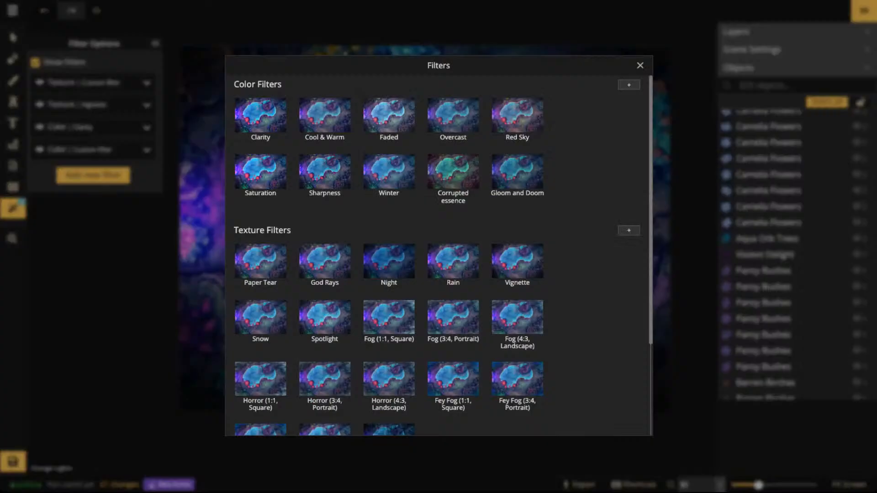
{"action": "left_click", "coordinate": [518, 115]}
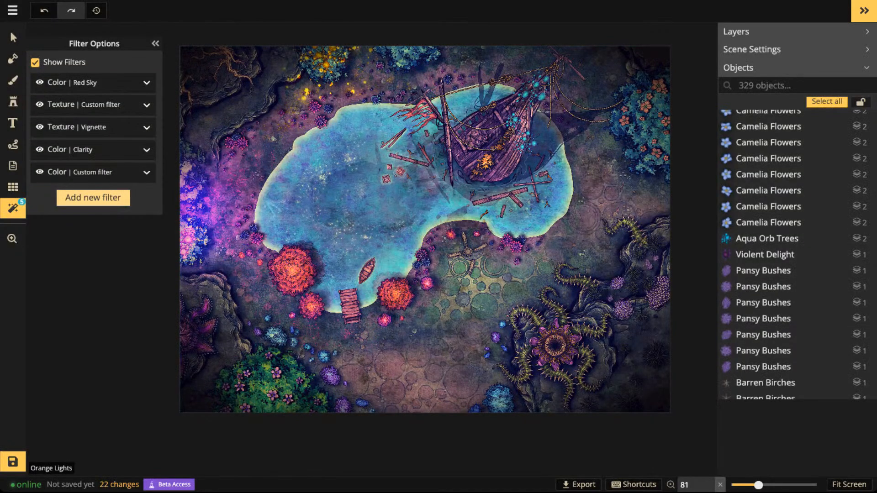
{"action": "left_click", "coordinate": [147, 83]}
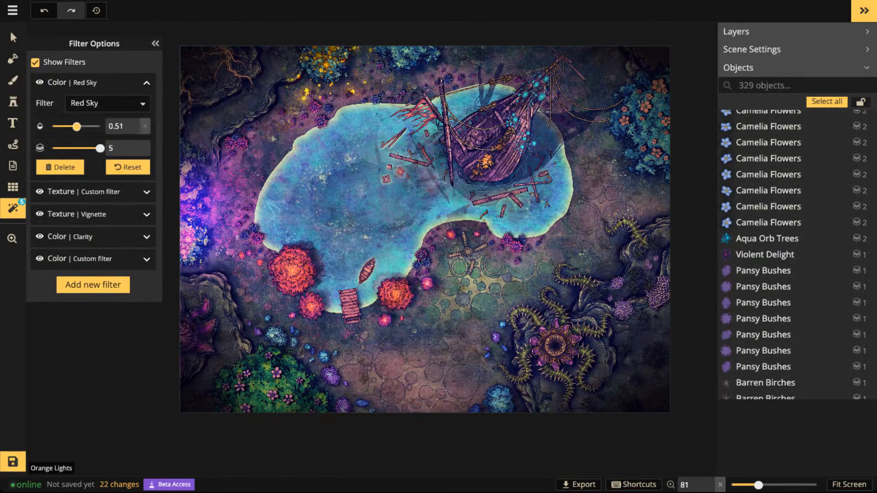
{"action": "left_click", "coordinate": [145, 126]}
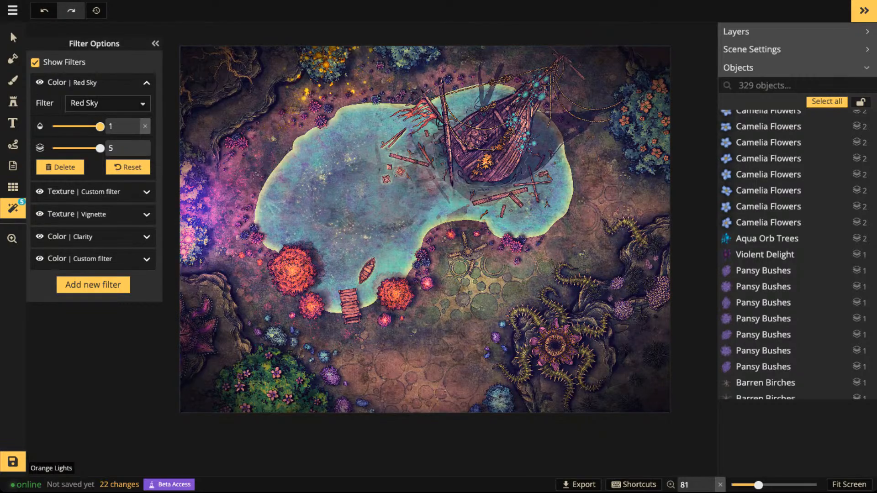
{"action": "left_click", "coordinate": [60, 168]}
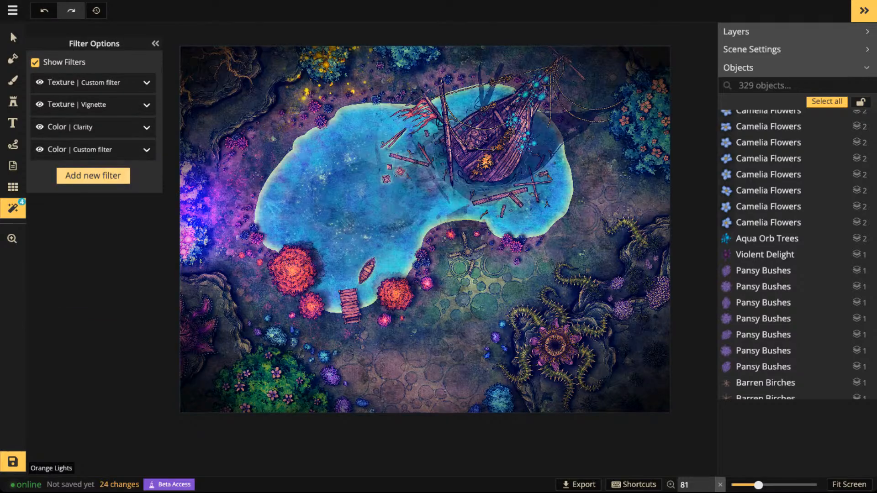
- Try the Fey Fog (1:1, Square) texture filter on the map and delete it
{"action": "left_click", "coordinate": [93, 176]}
{"action": "scroll", "coordinate": [389, 257], "scroll_direction": "down", "scroll_amount": 3}
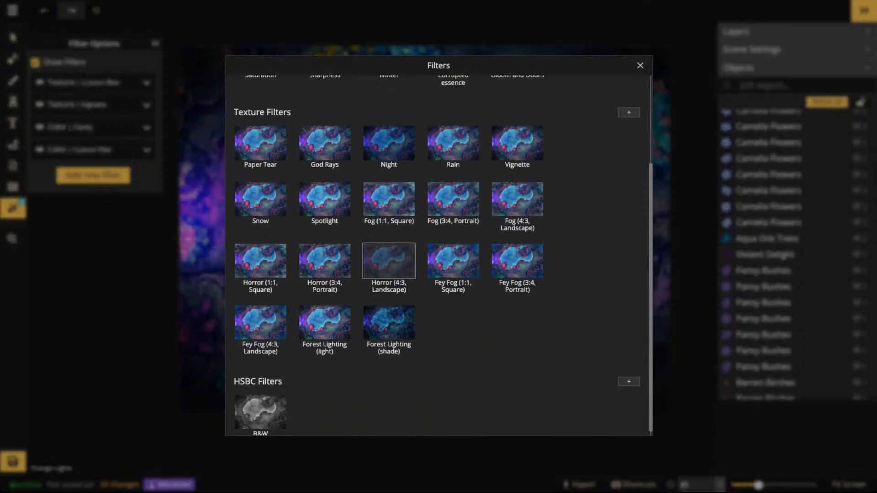
{"action": "scroll", "coordinate": [389, 258], "scroll_direction": "up", "scroll_amount": 3}
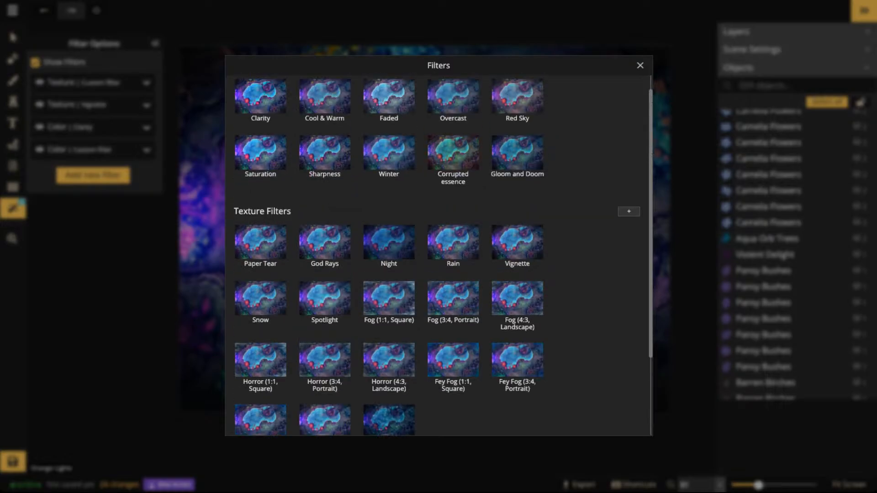
{"action": "scroll", "coordinate": [389, 260], "scroll_direction": "down", "scroll_amount": 3}
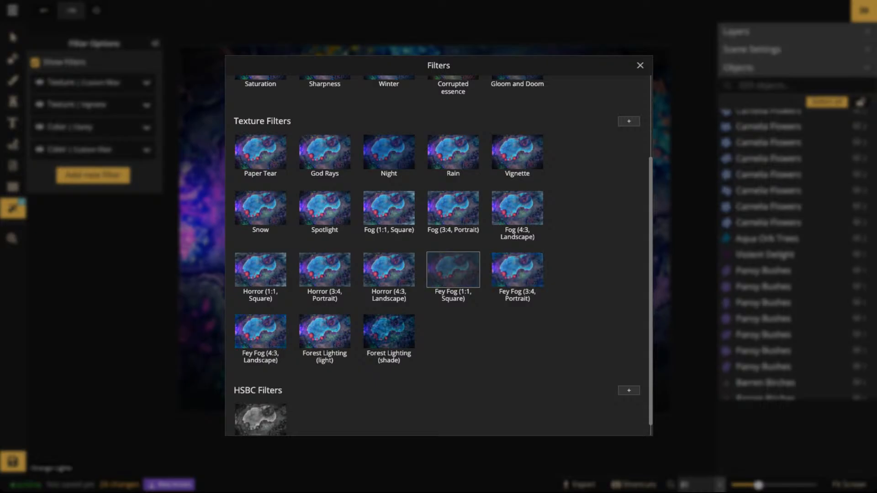
{"action": "left_click", "coordinate": [453, 269]}
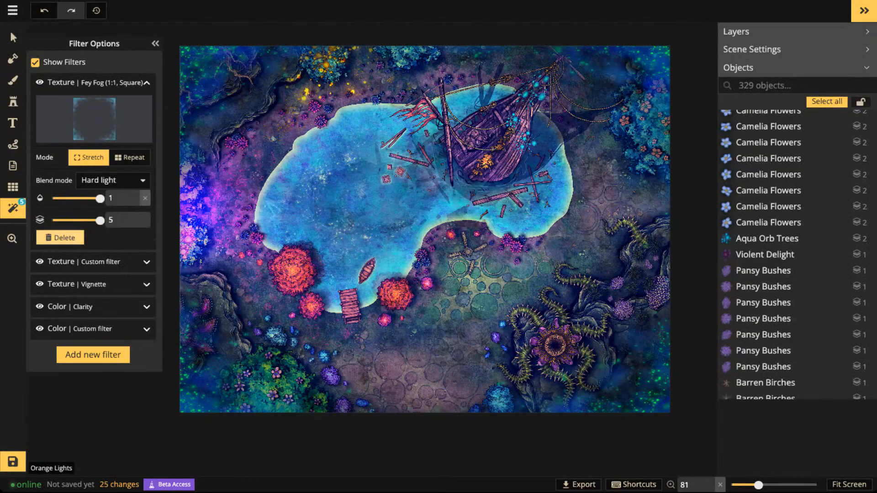
{"action": "left_click", "coordinate": [60, 238]}
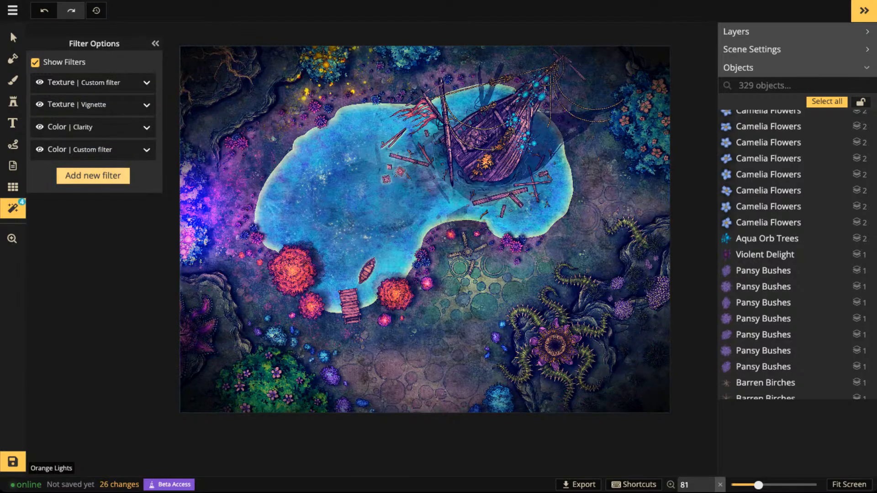
- Add the Fey Fog (4:3, Landscape) texture filter and check its effect over the whole map and around the wreck
{"action": "left_click", "coordinate": [93, 176]}
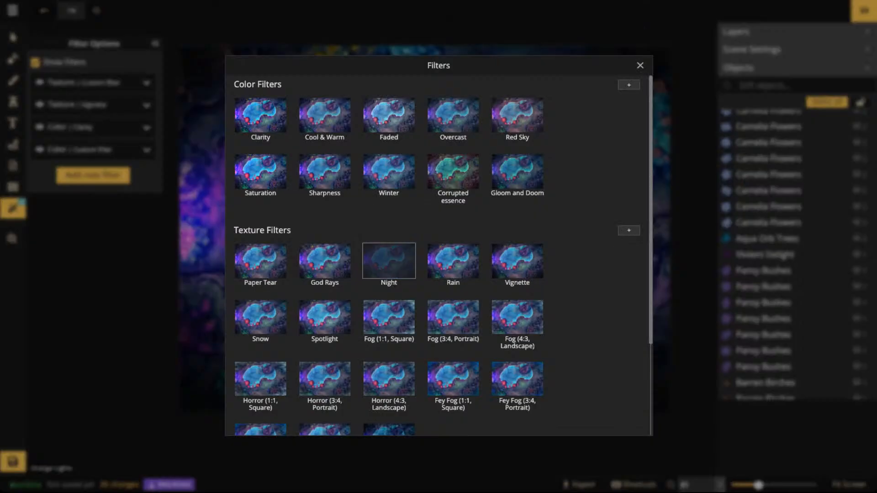
{"action": "scroll", "coordinate": [453, 315], "scroll_direction": "down", "scroll_amount": 1}
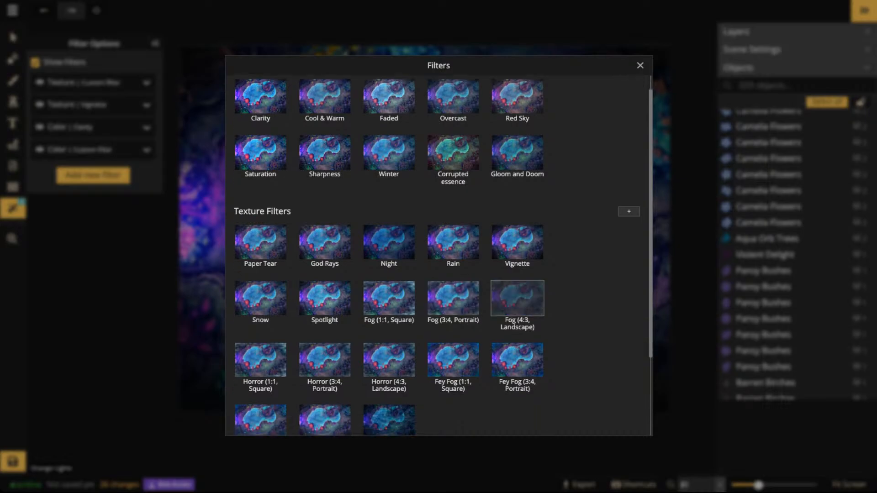
{"action": "scroll", "coordinate": [453, 361], "scroll_direction": "down", "scroll_amount": 3}
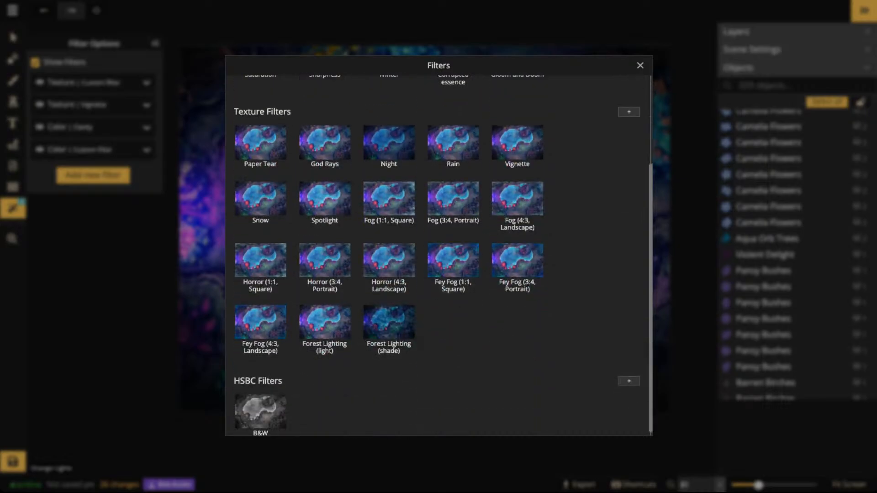
{"action": "left_click", "coordinate": [261, 322]}
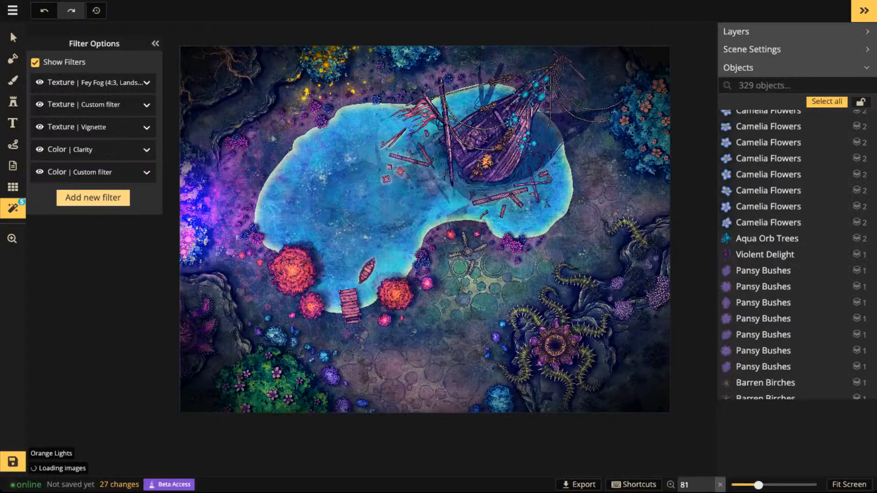
{"action": "scroll", "coordinate": [433, 222], "scroll_direction": "down", "scroll_amount": 3}
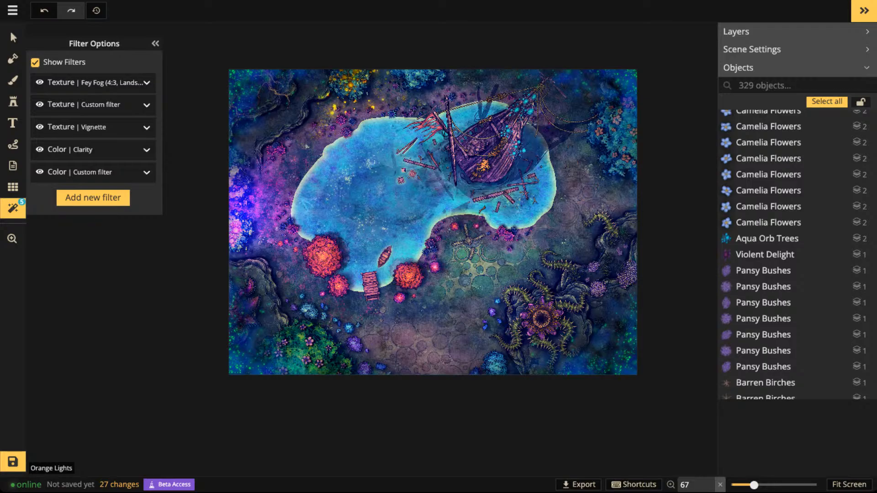
{"action": "key", "text": "space"}
{"action": "scroll", "coordinate": [511, 151], "scroll_direction": "up", "scroll_amount": 5}
{"action": "left_click_drag", "start_coordinate": [511, 151], "coordinate": [470, 192]}
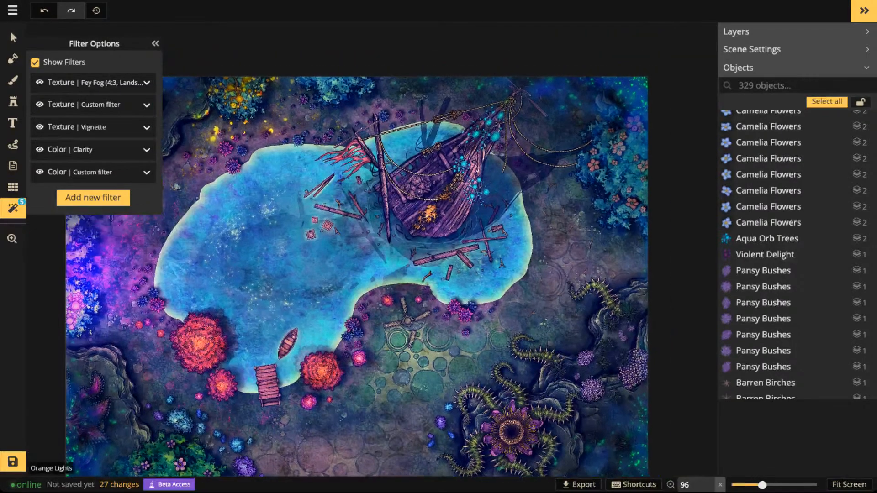
- Lower the Overlay paper texture filter's opacity to 0.58 and the Clarity filter's opacity to 0.78
{"action": "left_click", "coordinate": [146, 105]}
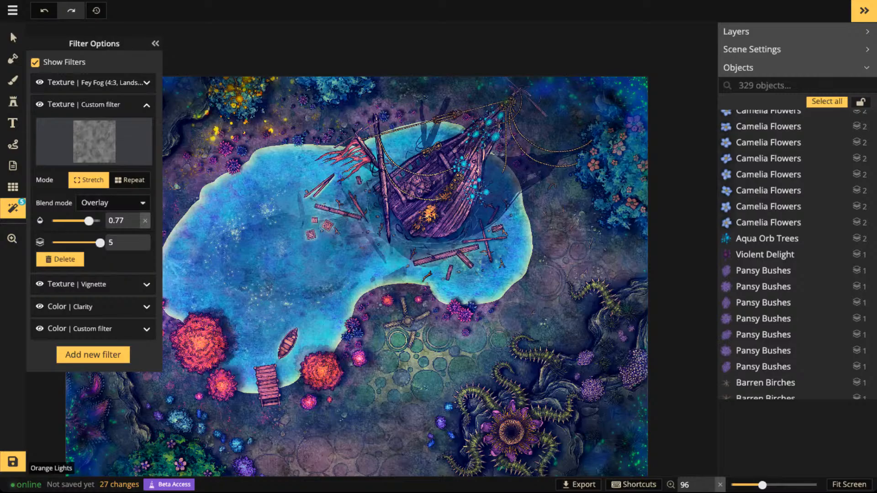
{"action": "left_click_drag", "start_coordinate": [89, 221], "coordinate": [79, 221]}
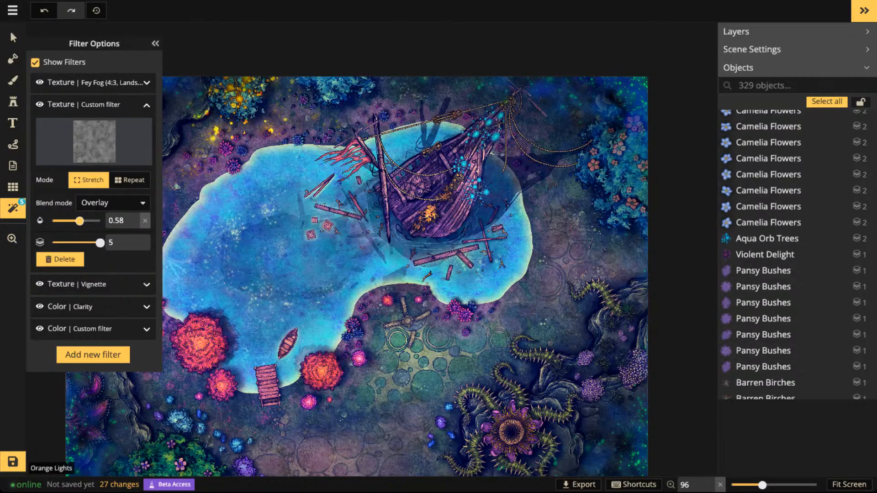
{"action": "left_click", "coordinate": [146, 307]}
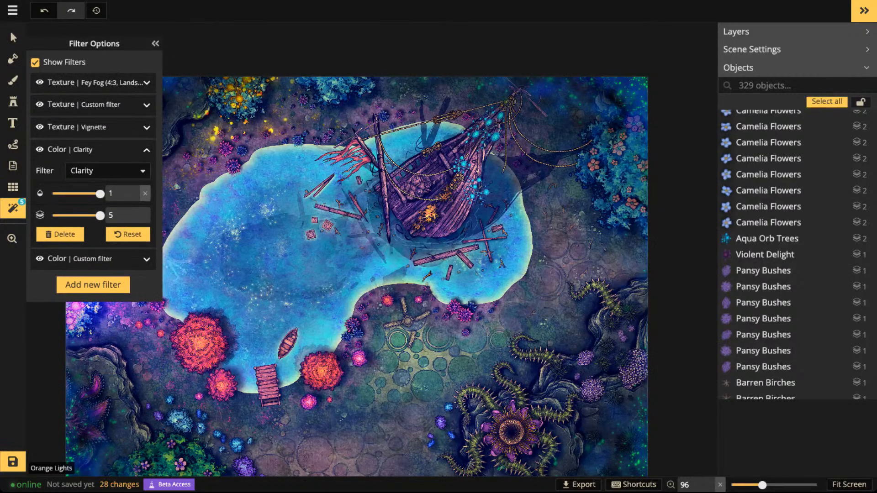
{"action": "left_click_drag", "start_coordinate": [100, 194], "coordinate": [89, 195]}
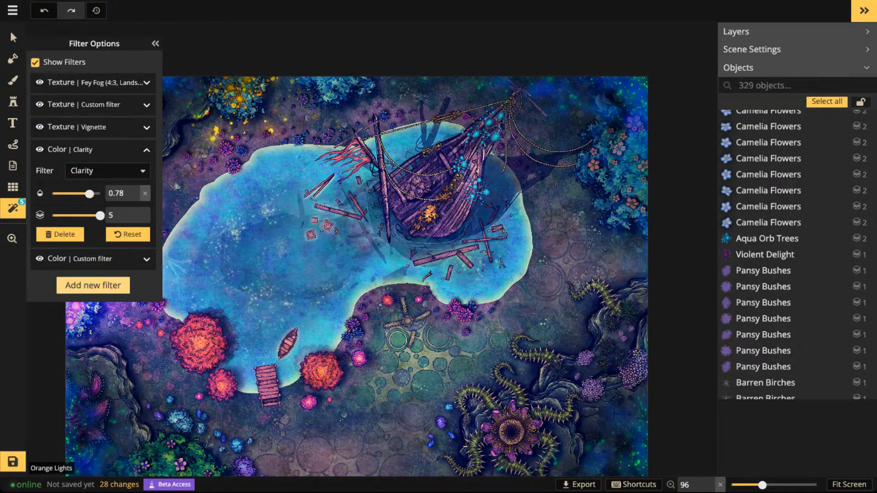
- Add the B&W HSBC filter to the map and reset its saturation to 100
{"action": "left_click", "coordinate": [93, 286]}
{"action": "scroll", "coordinate": [438, 254], "scroll_direction": "down", "scroll_amount": 3}
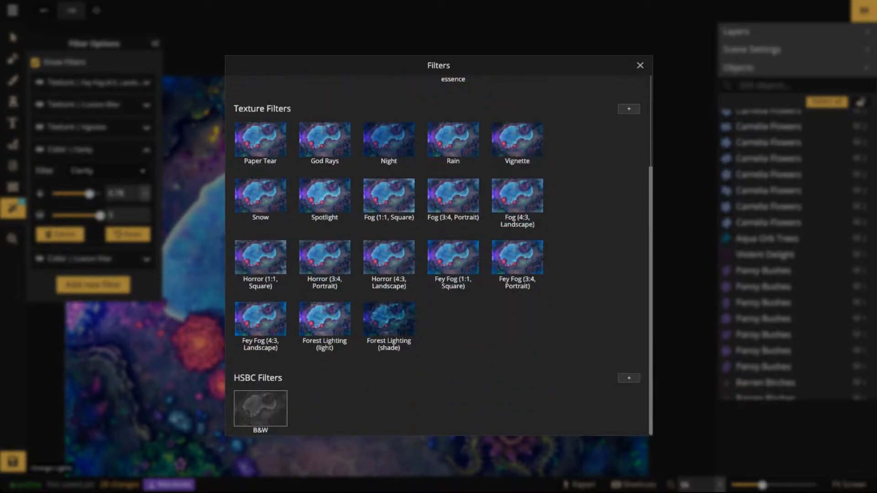
{"action": "left_click", "coordinate": [261, 408]}
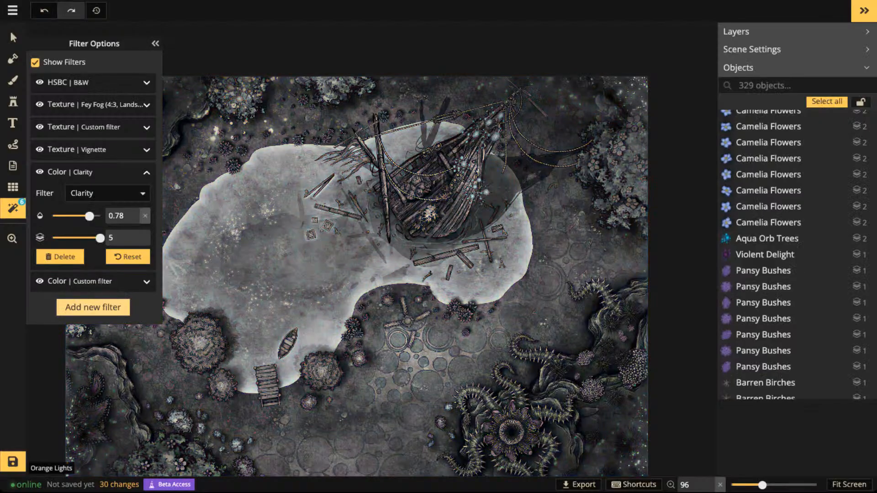
{"action": "left_click", "coordinate": [147, 282]}
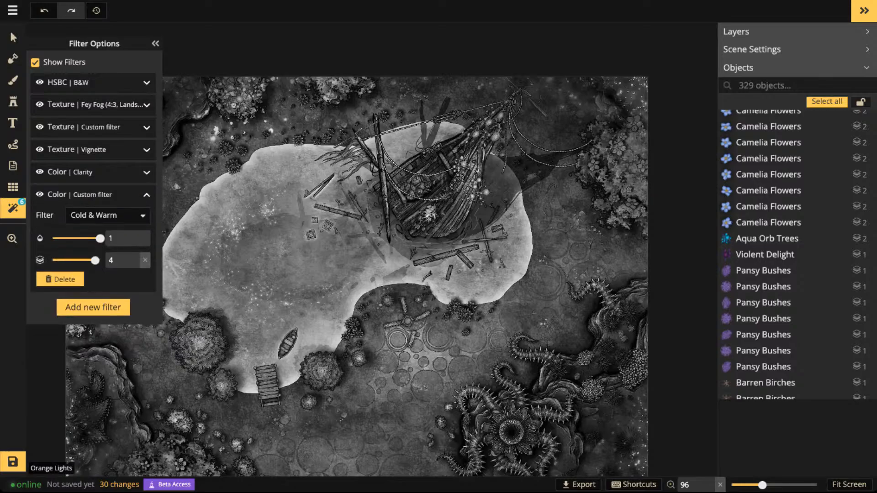
{"action": "left_click", "coordinate": [146, 83]}
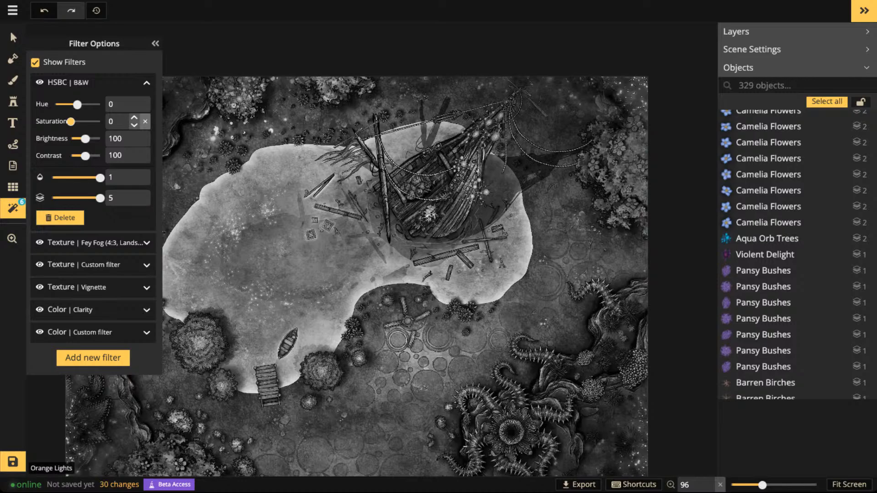
{"action": "left_click", "coordinate": [145, 122]}
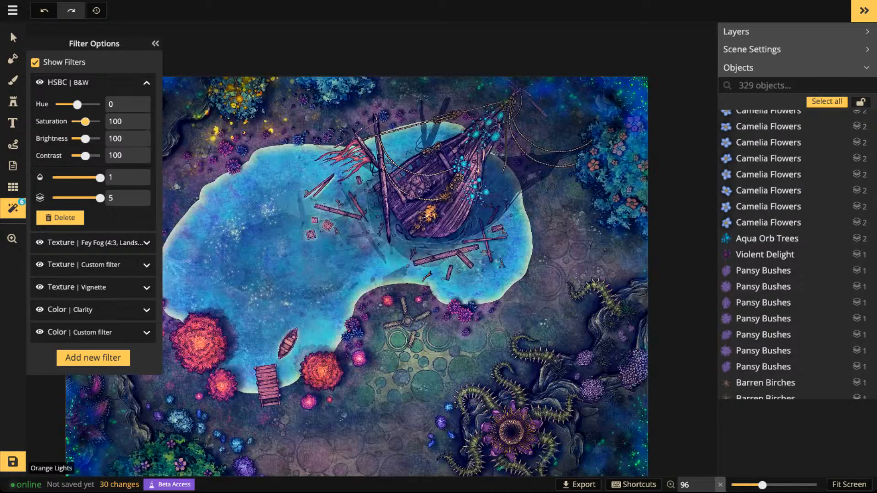
- Try the HSBC filter's saturation at 200 on the map, then reset it to 100
{"action": "key", "text": "space"}
{"action": "left_click_drag", "start_coordinate": [320, 238], "coordinate": [377, 192]}
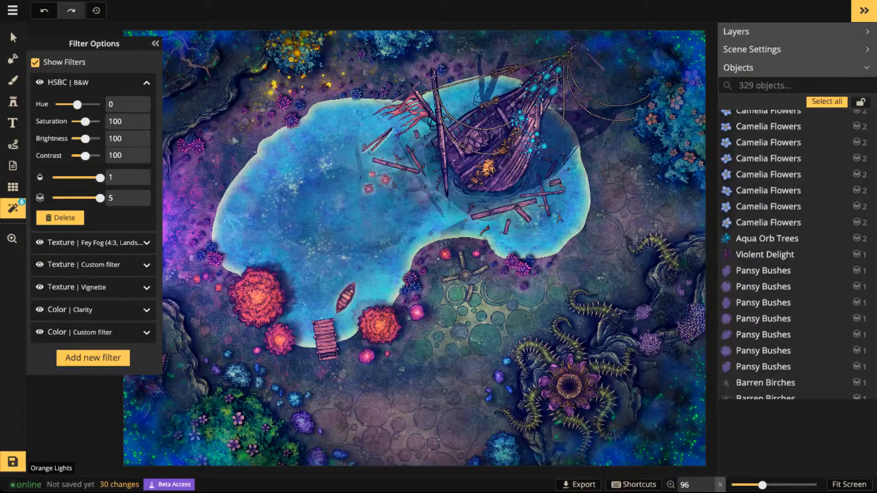
{"action": "left_click_drag", "start_coordinate": [85, 122], "coordinate": [100, 121]}
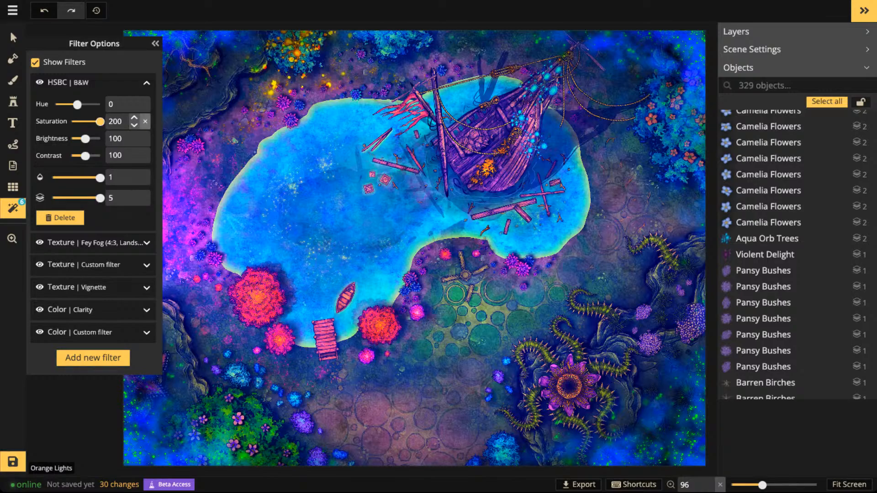
{"action": "left_click", "coordinate": [146, 121]}
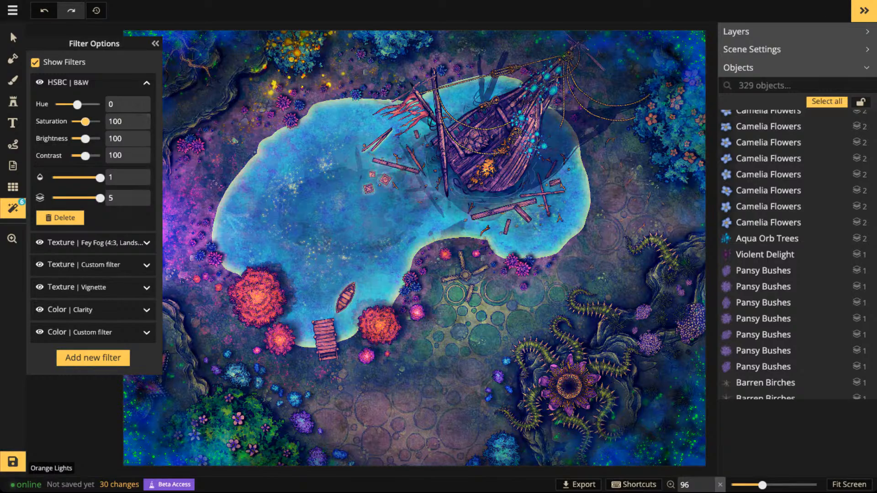
- Try the HSBC filter's hue at -89, 112, 53, -74 and -146 on the whole map, then reset it to 0
{"action": "left_click_drag", "start_coordinate": [77, 105], "coordinate": [65, 105]}
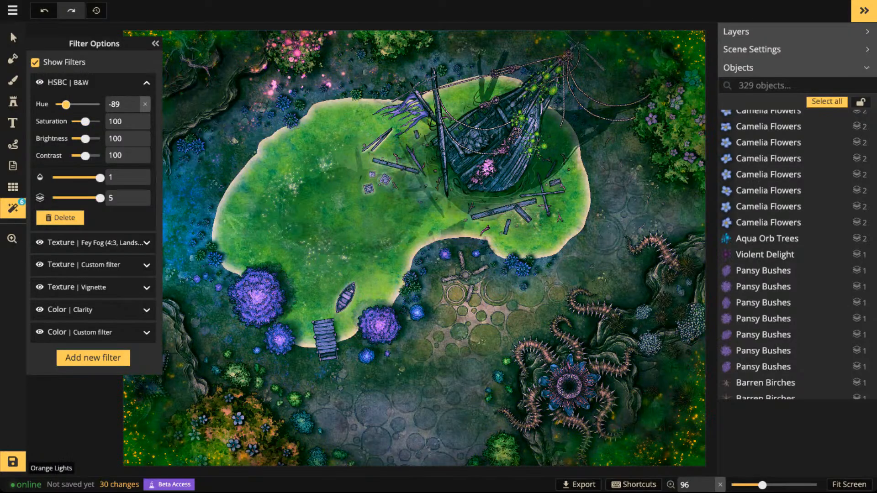
{"action": "scroll", "coordinate": [375, 276], "scroll_direction": "down", "scroll_amount": 5}
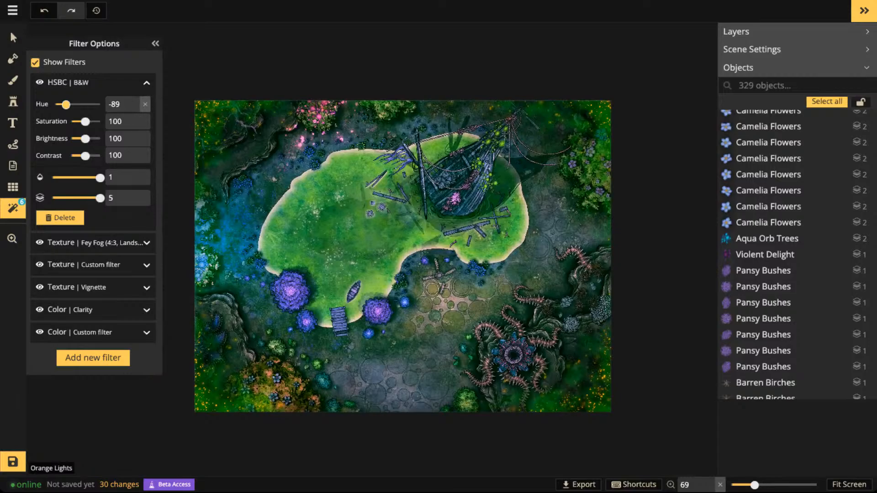
{"action": "left_click_drag", "start_coordinate": [66, 104], "coordinate": [91, 104]}
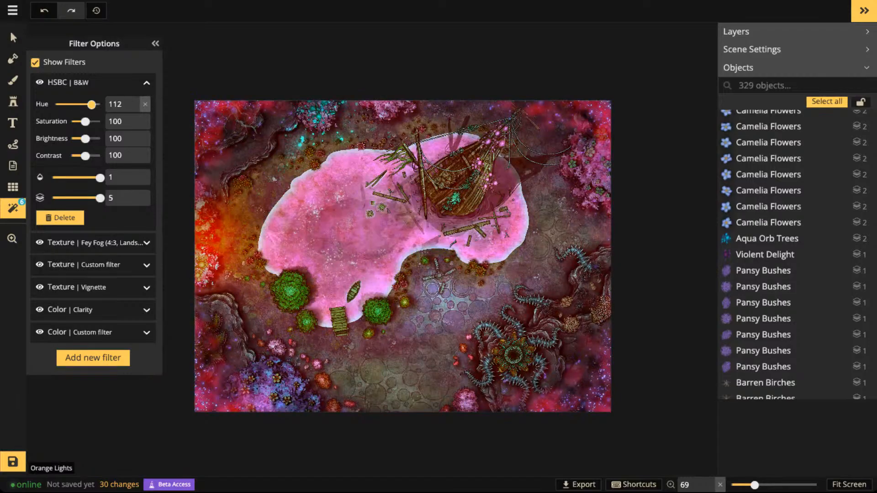
{"action": "left_click_drag", "start_coordinate": [91, 104], "coordinate": [84, 105]}
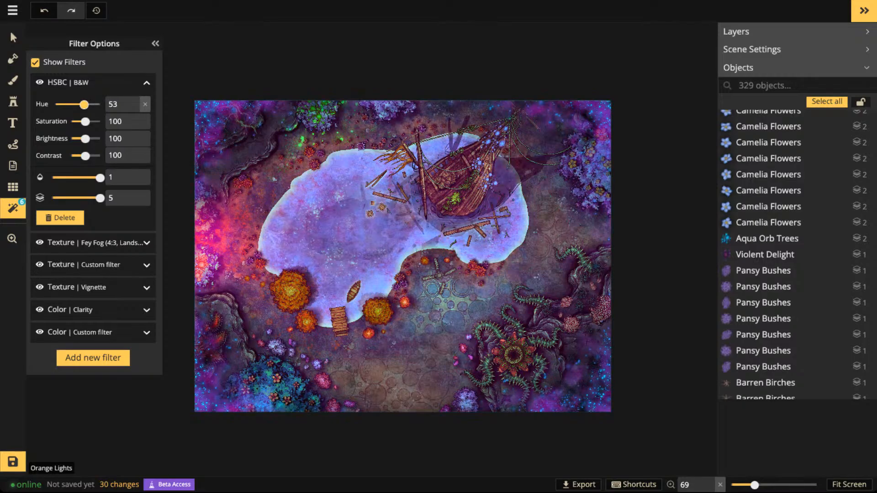
{"action": "left_click_drag", "start_coordinate": [84, 104], "coordinate": [68, 104]}
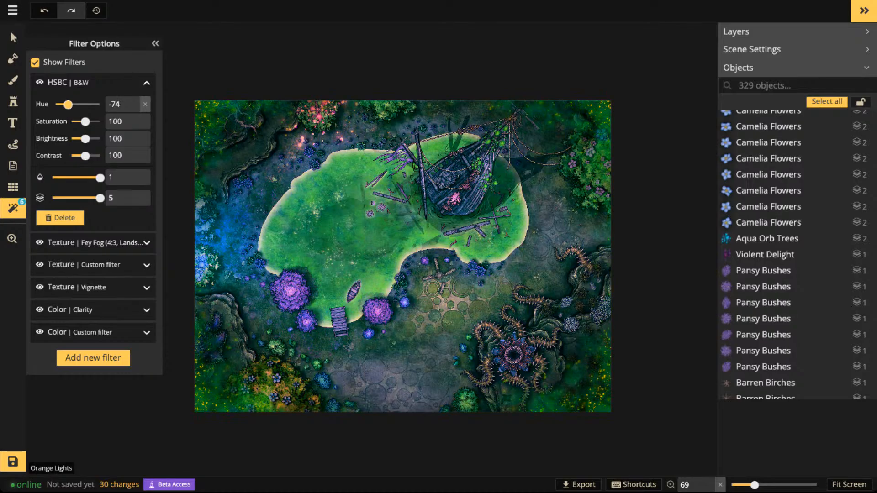
{"action": "left_click_drag", "start_coordinate": [68, 104], "coordinate": [59, 105]}
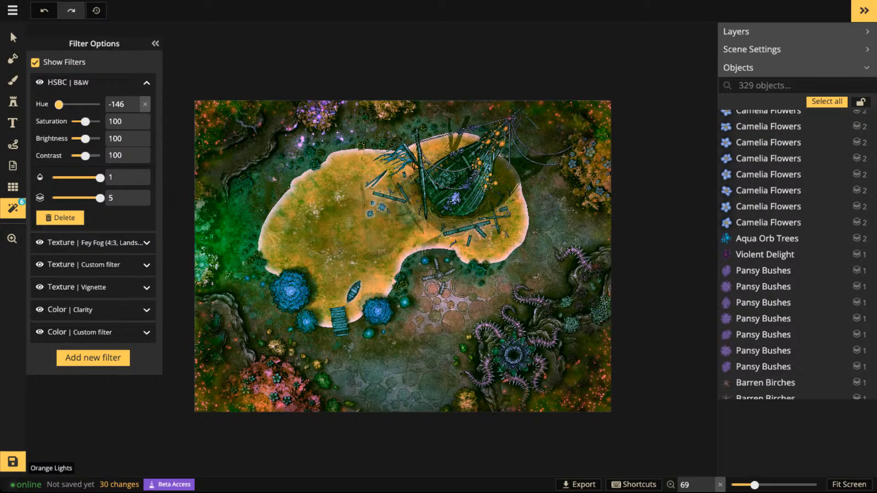
{"action": "left_click", "coordinate": [145, 104]}
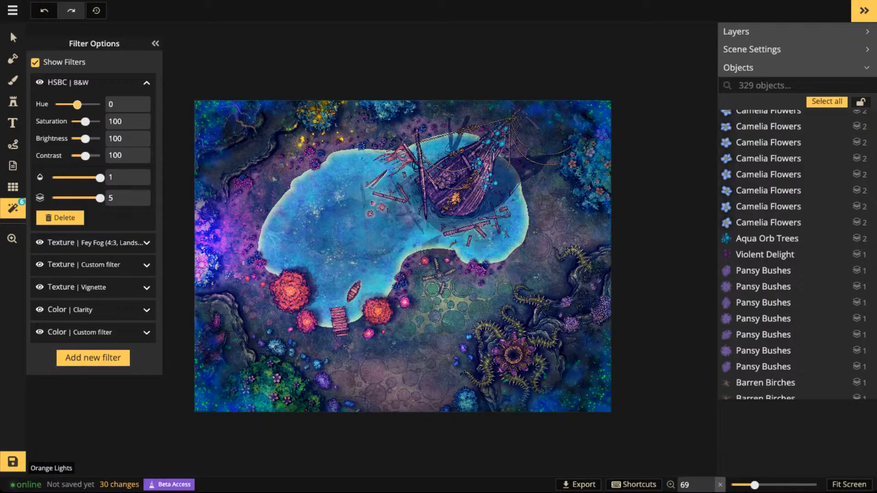
- Save the map and examine the shipwreck, the dock and the lakeshore up close and in full view
{"action": "left_click", "coordinate": [12, 461]}
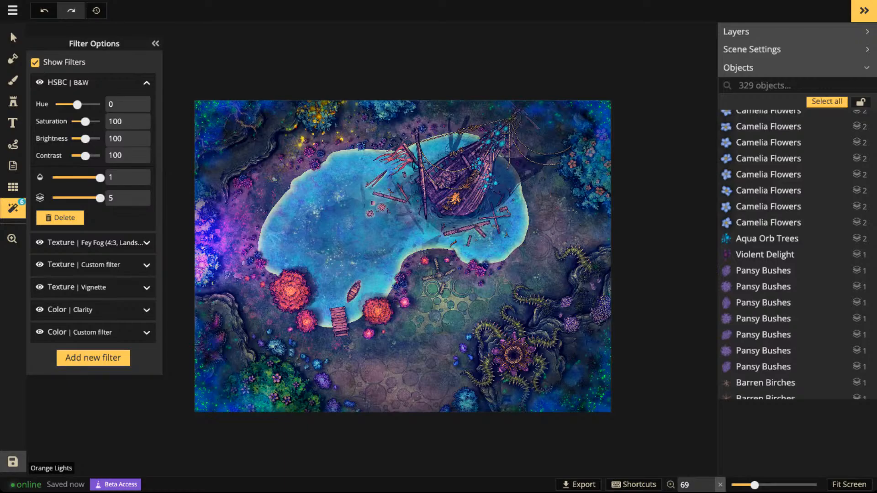
{"action": "scroll", "coordinate": [507, 146], "scroll_direction": "up", "scroll_amount": 5}
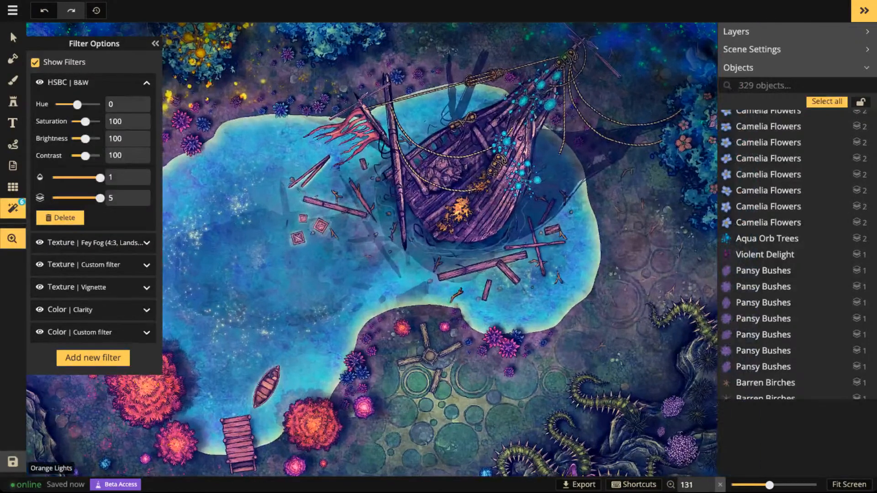
{"action": "scroll", "coordinate": [434, 269], "scroll_direction": "down", "scroll_amount": 5}
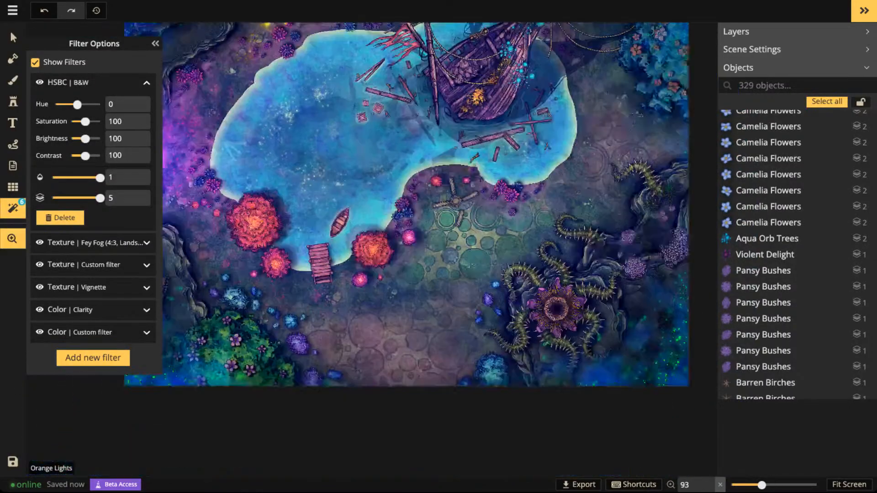
{"action": "left_click_drag", "start_coordinate": [353, 263], "coordinate": [434, 256]}
{"action": "scroll", "coordinate": [434, 258], "scroll_direction": "up", "scroll_amount": 3}
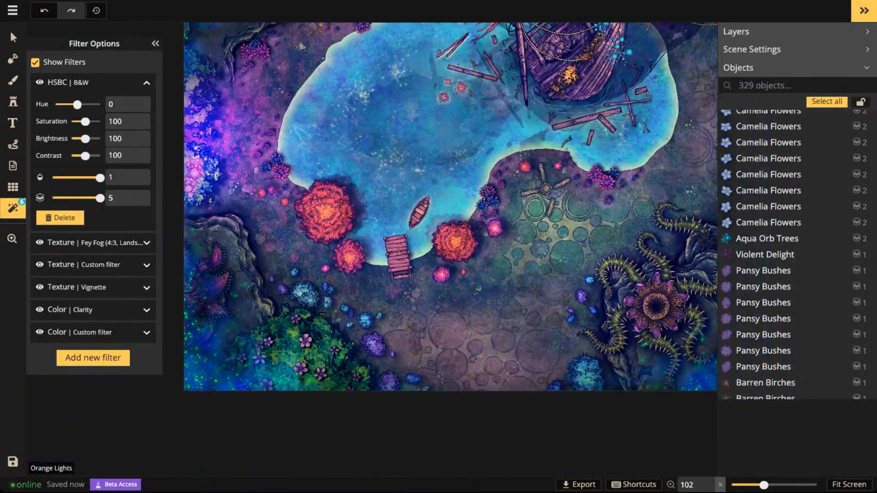
{"action": "scroll", "coordinate": [389, 322], "scroll_direction": "up", "scroll_amount": 5}
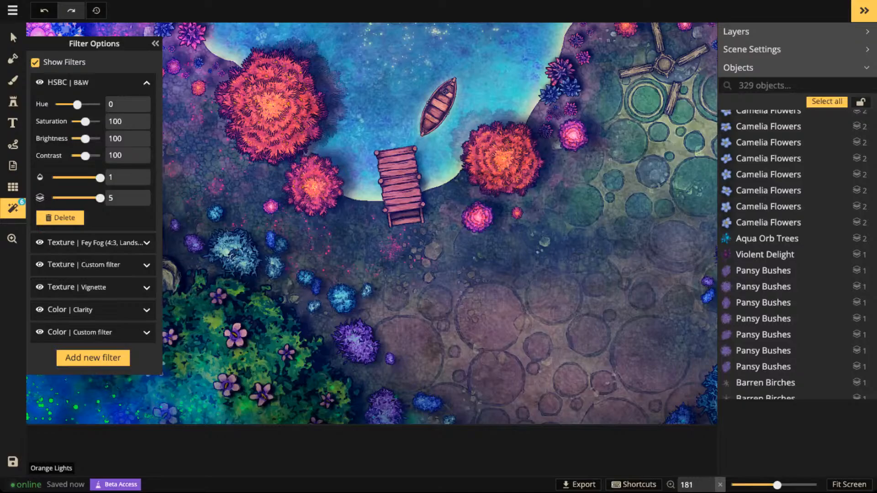
{"action": "scroll", "coordinate": [423, 265], "scroll_direction": "down", "scroll_amount": 5}
{"action": "left_click_drag", "start_coordinate": [423, 265], "coordinate": [320, 429]}
{"action": "scroll", "coordinate": [470, 121], "scroll_direction": "down", "scroll_amount": 2}
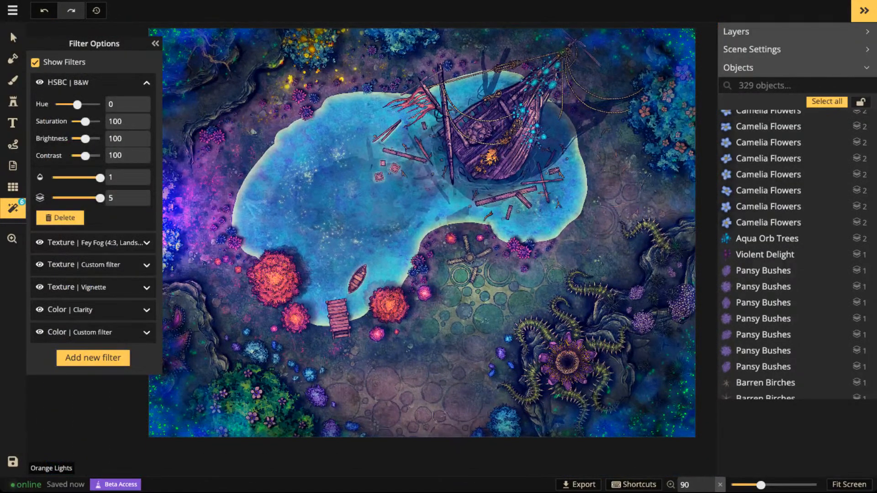